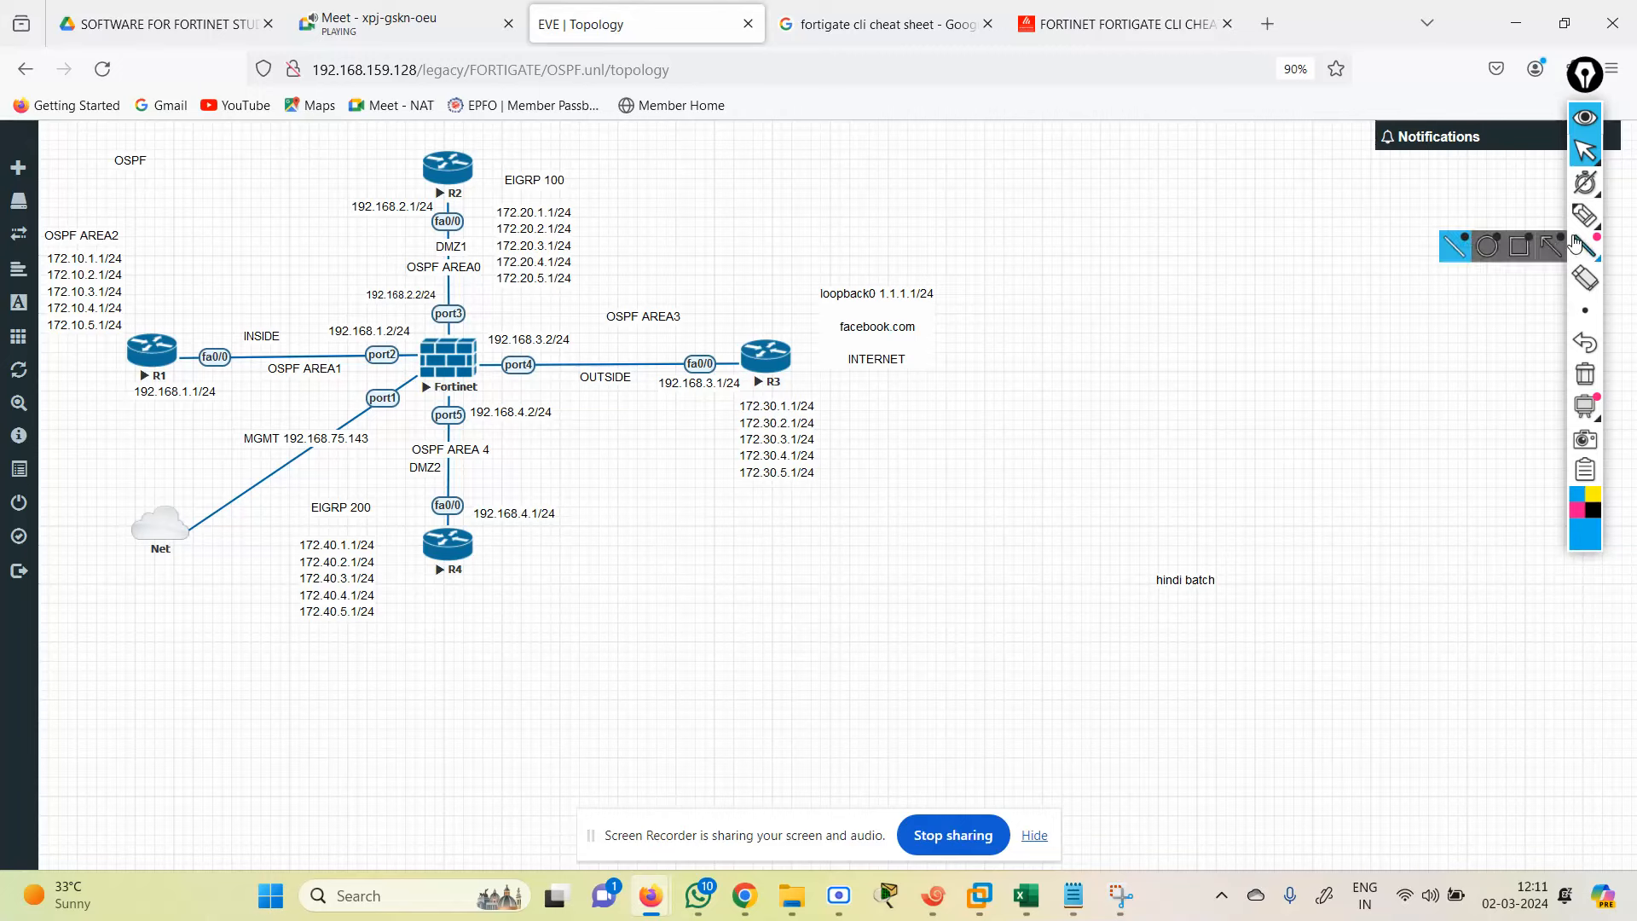
Step: Bring up the captured EVE-NG OSPF lab topology screenshot (Fortinet, R1–R4) in Snipping Tool
mouse_move(1584, 216)
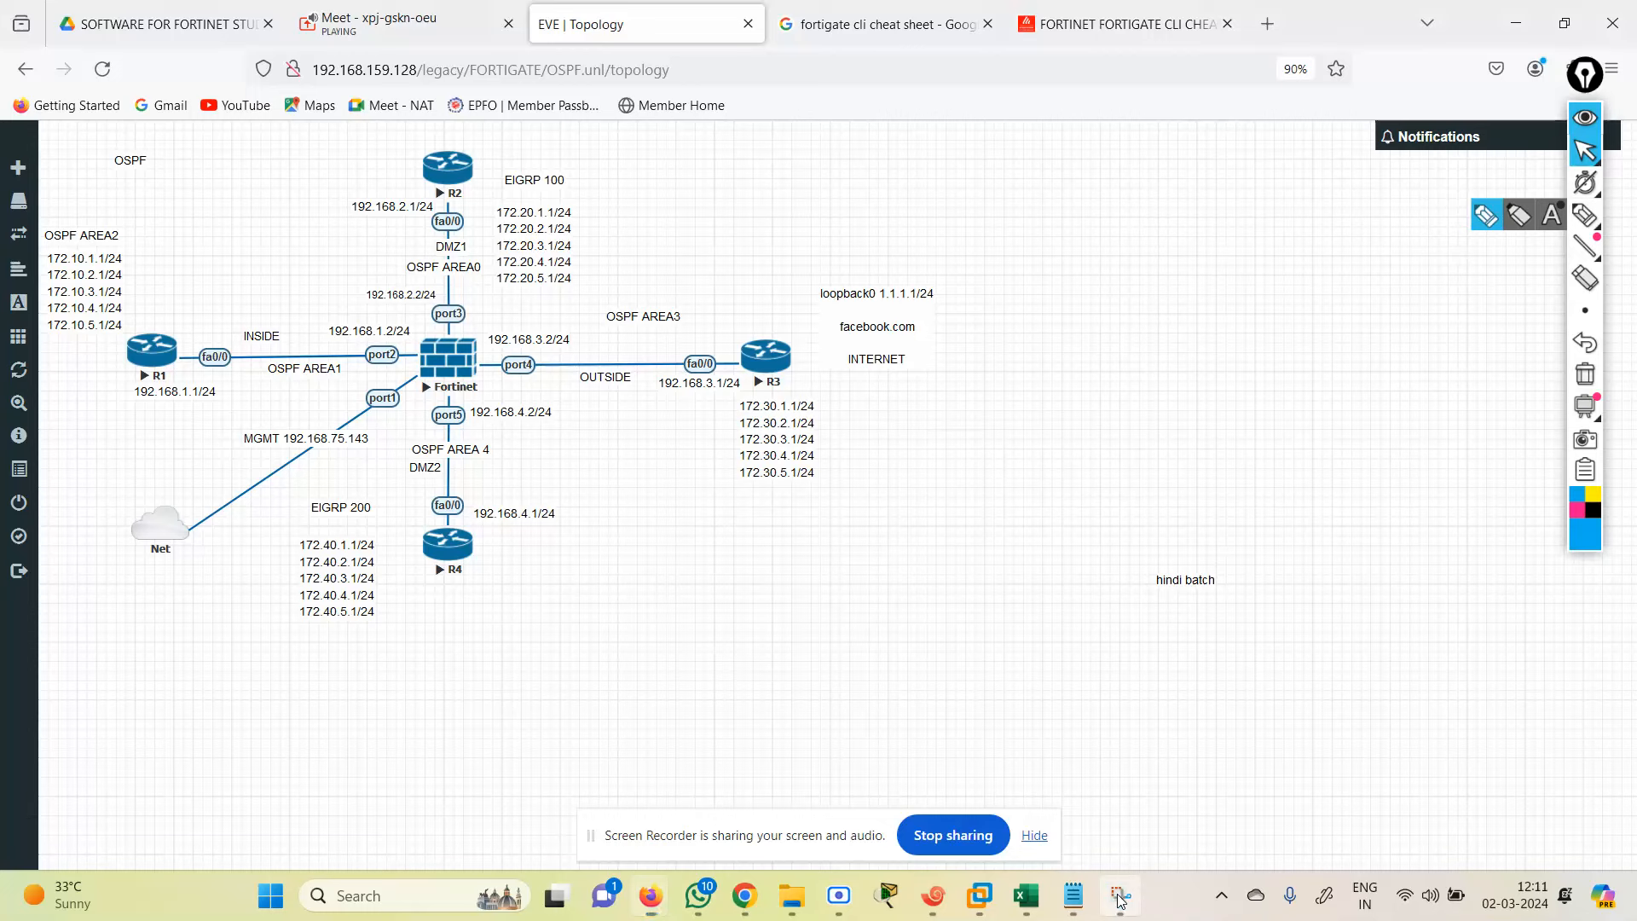
left_click(1121, 895)
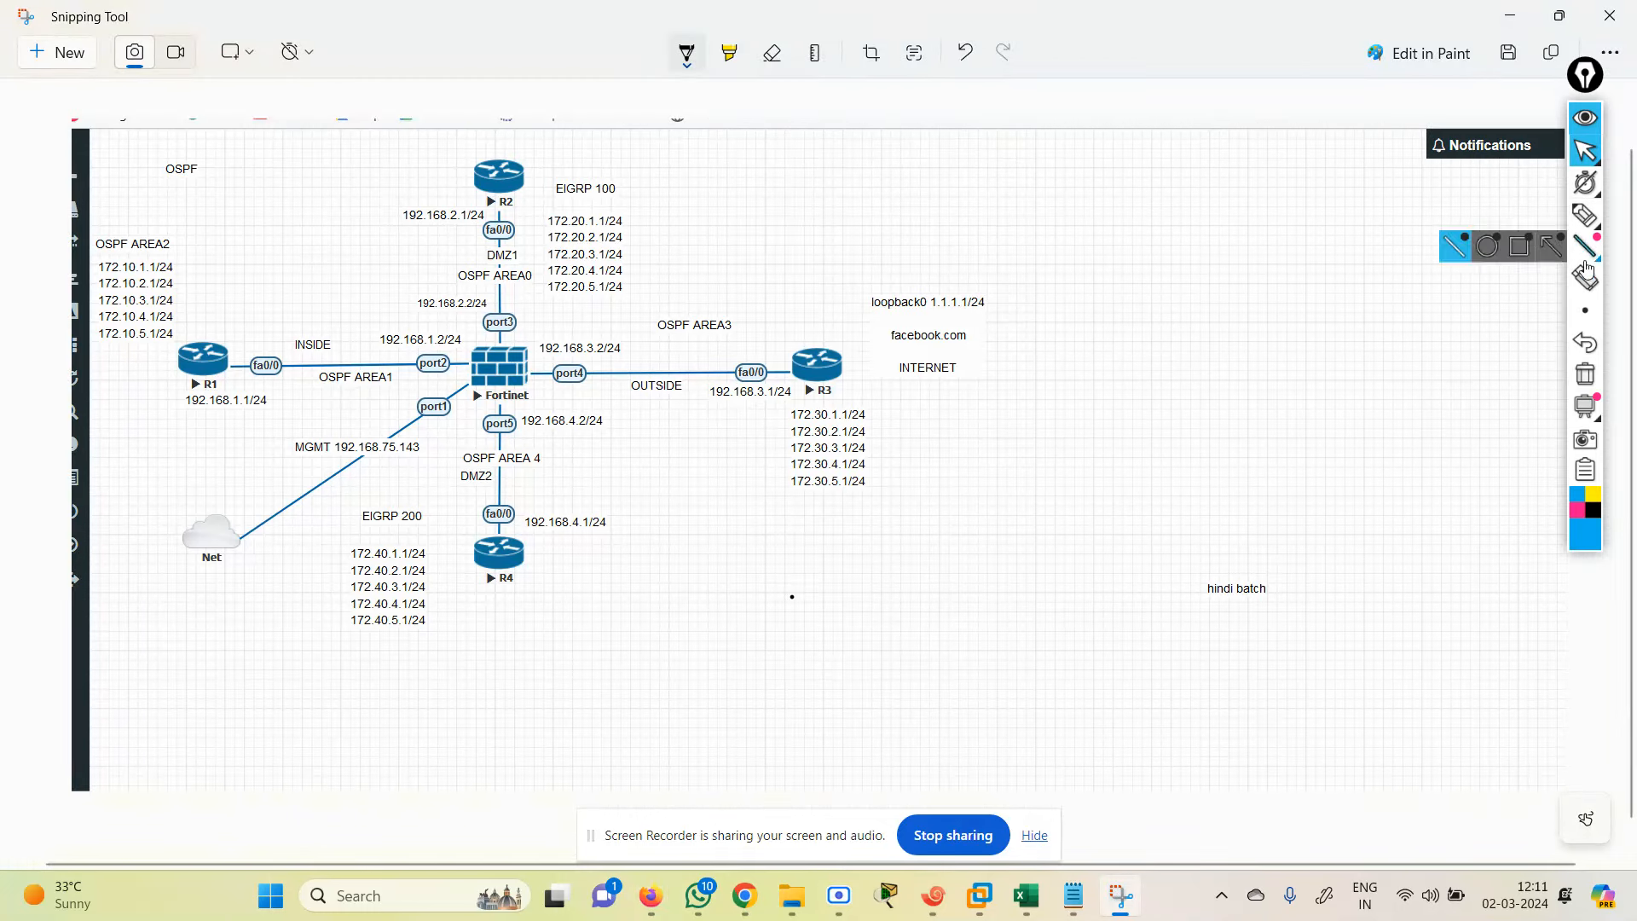
Step: Set the freehand pen to the second brush size in black, test it, then clear the scribble
left_click(1517, 224)
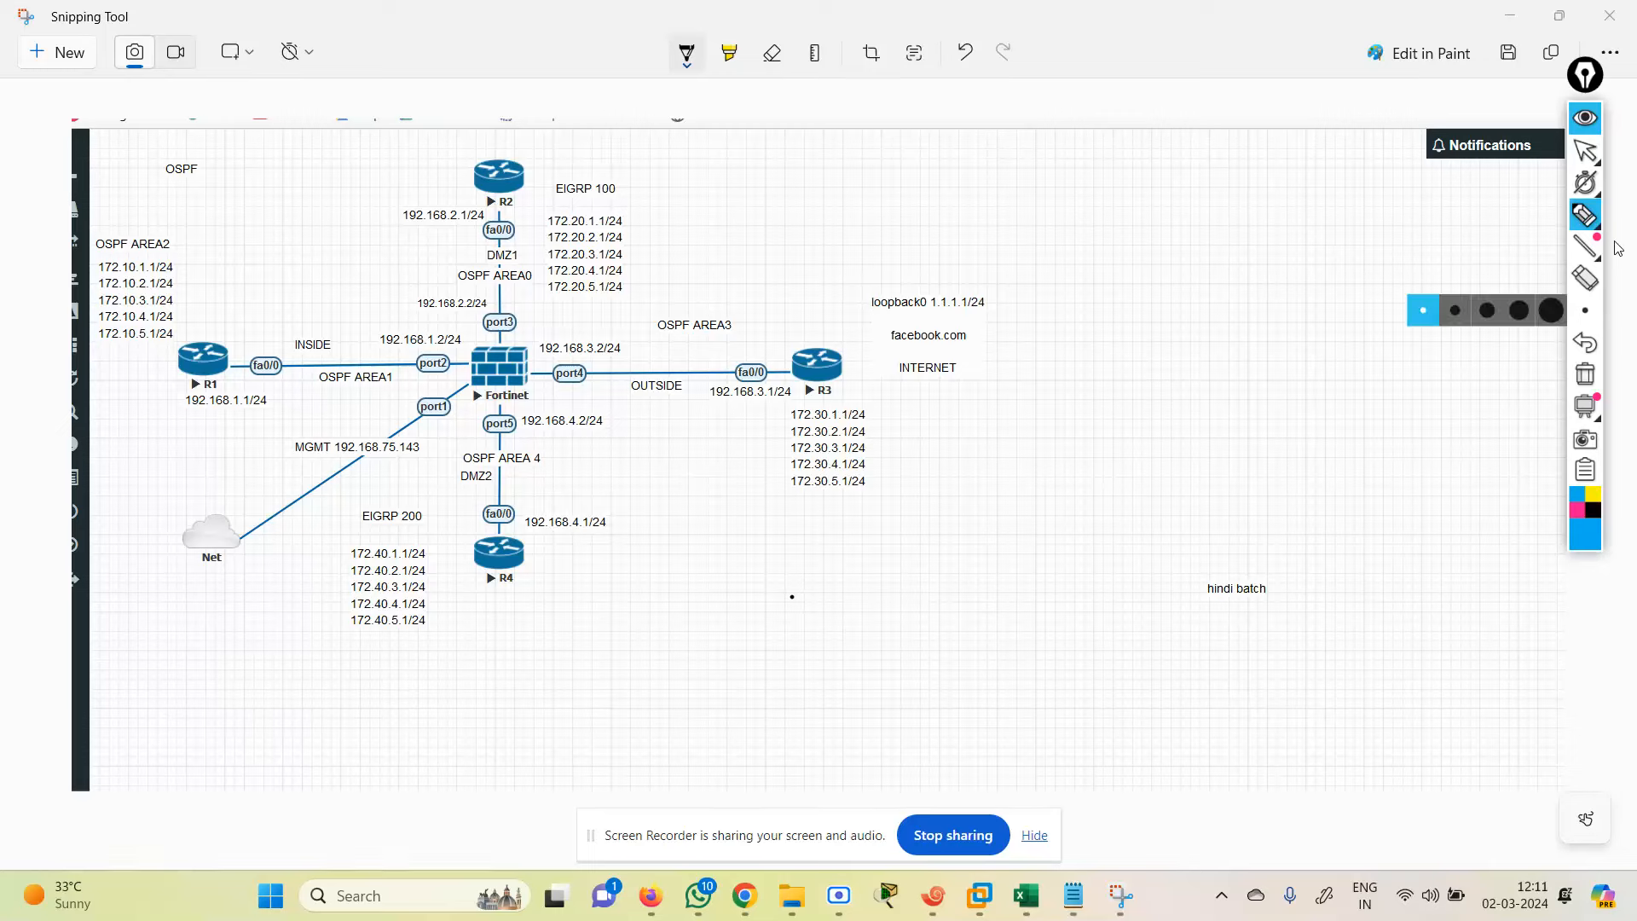
mouse_move(1586, 229)
left_click(1487, 215)
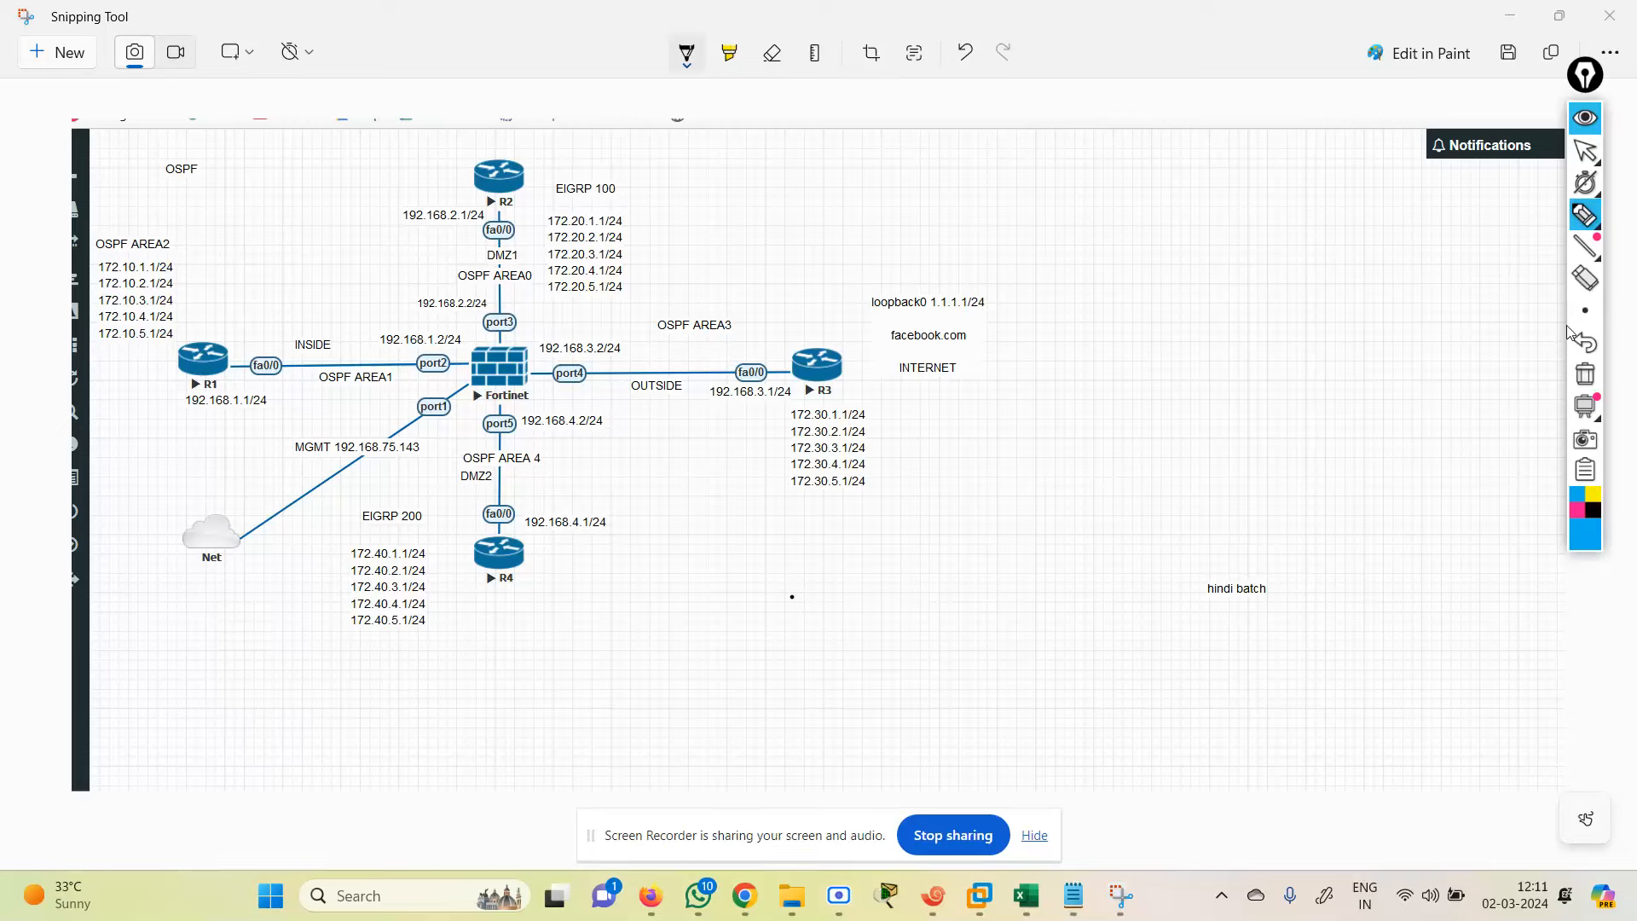
mouse_move(1586, 308)
left_click(1455, 311)
left_click(1596, 515)
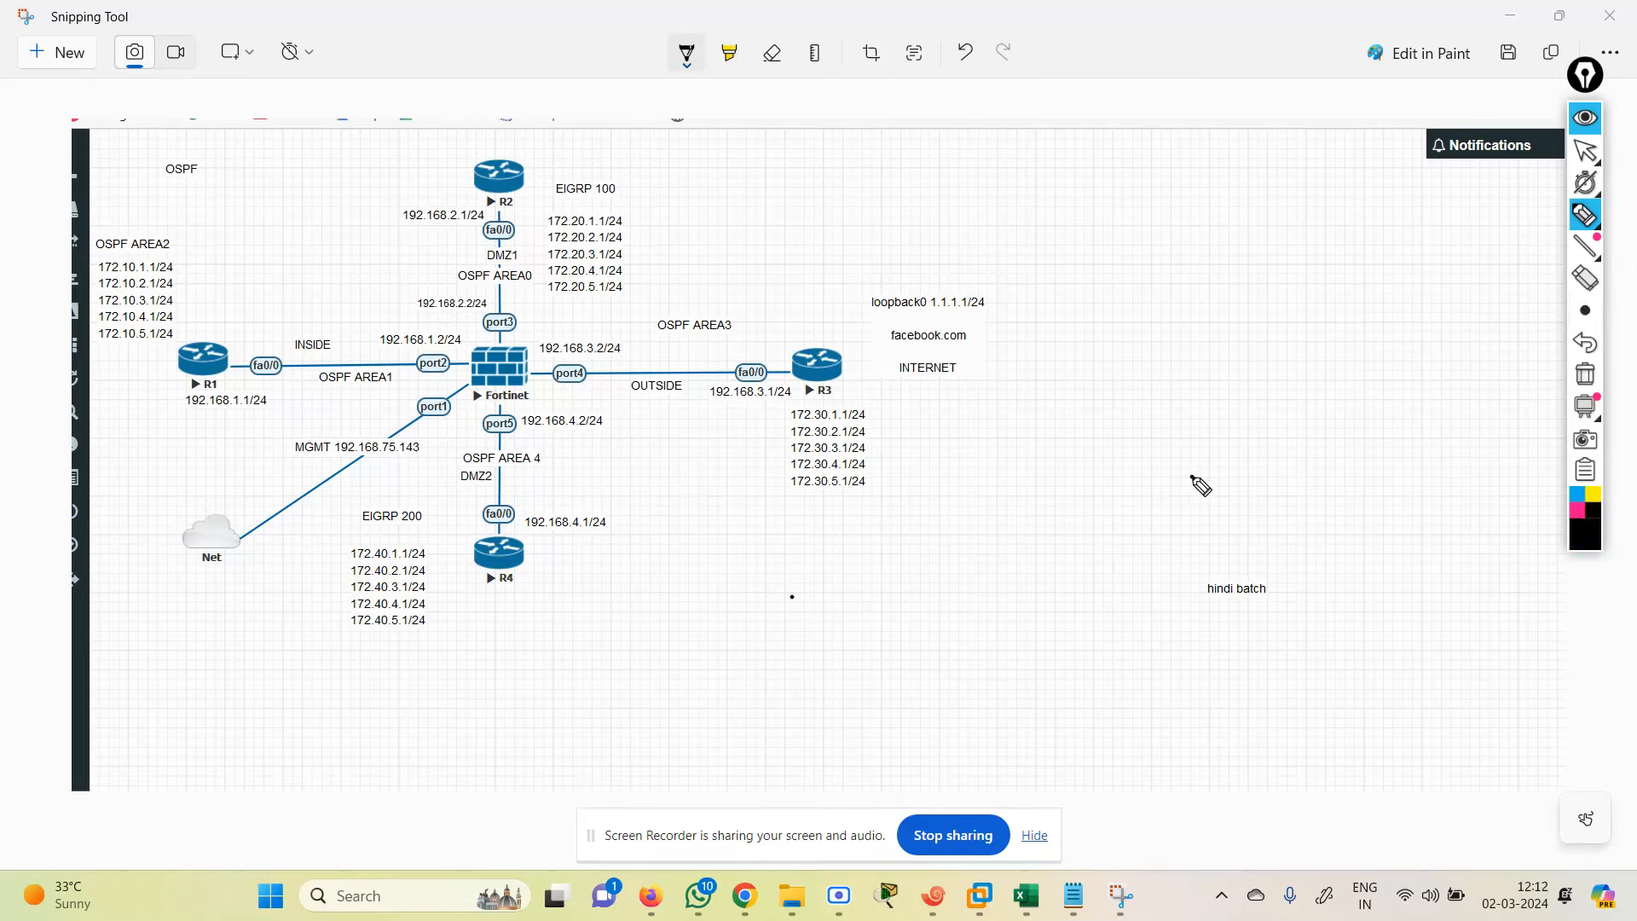
mouse_move(790, 356)
left_mouse_down()
mouse_move(895, 386)
mouse_move(849, 492)
left_mouse_up()
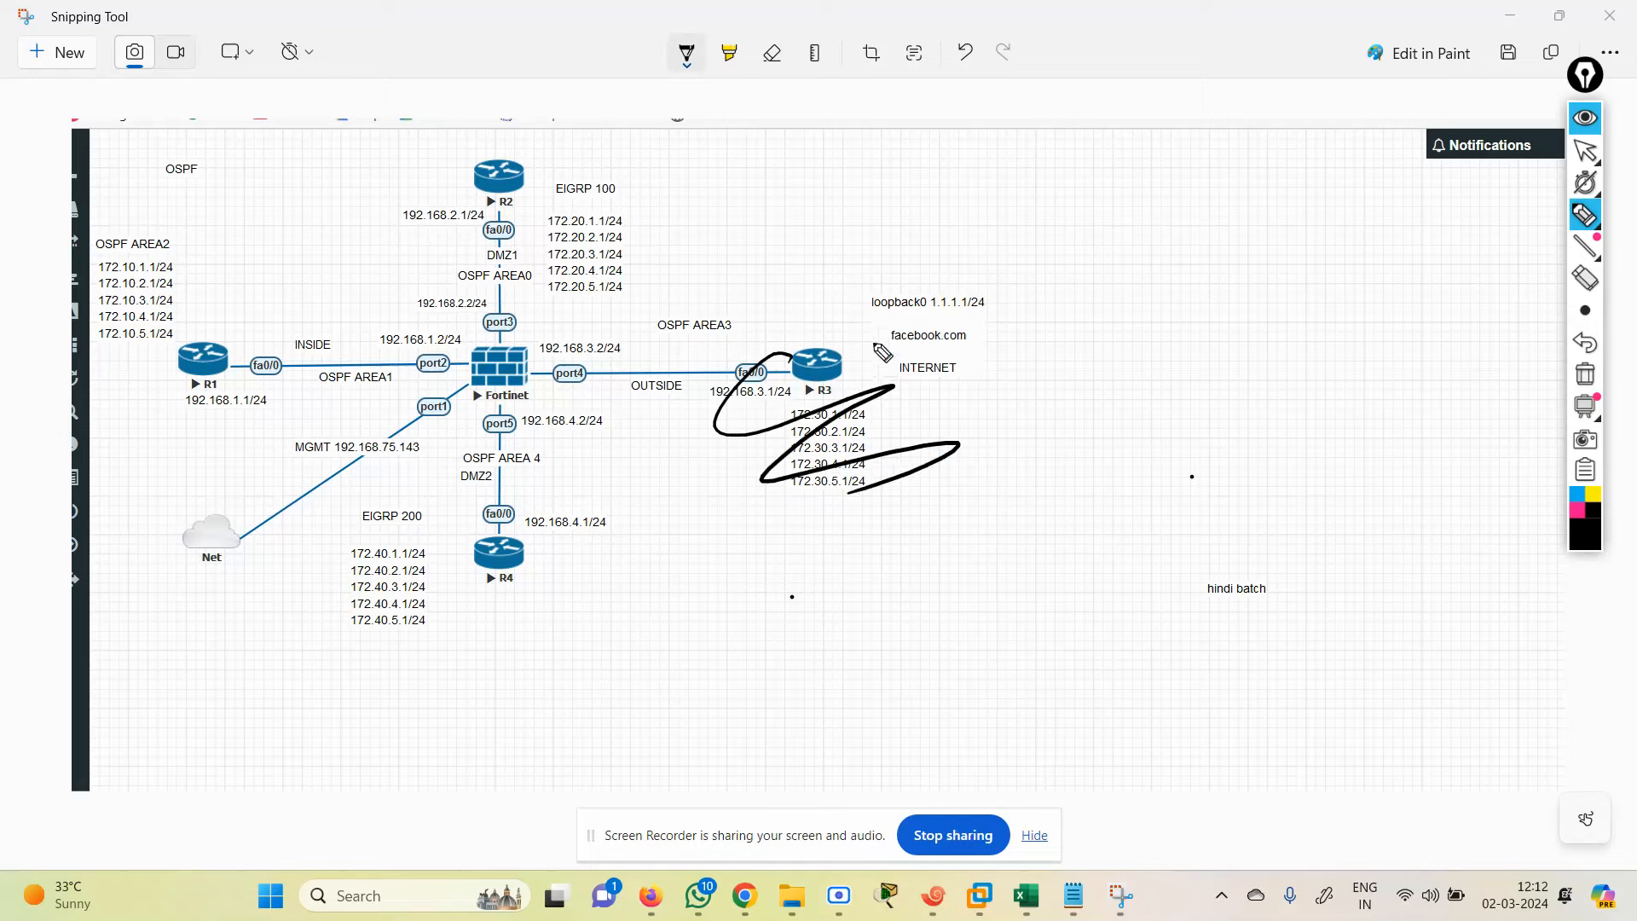
left_click(1584, 378)
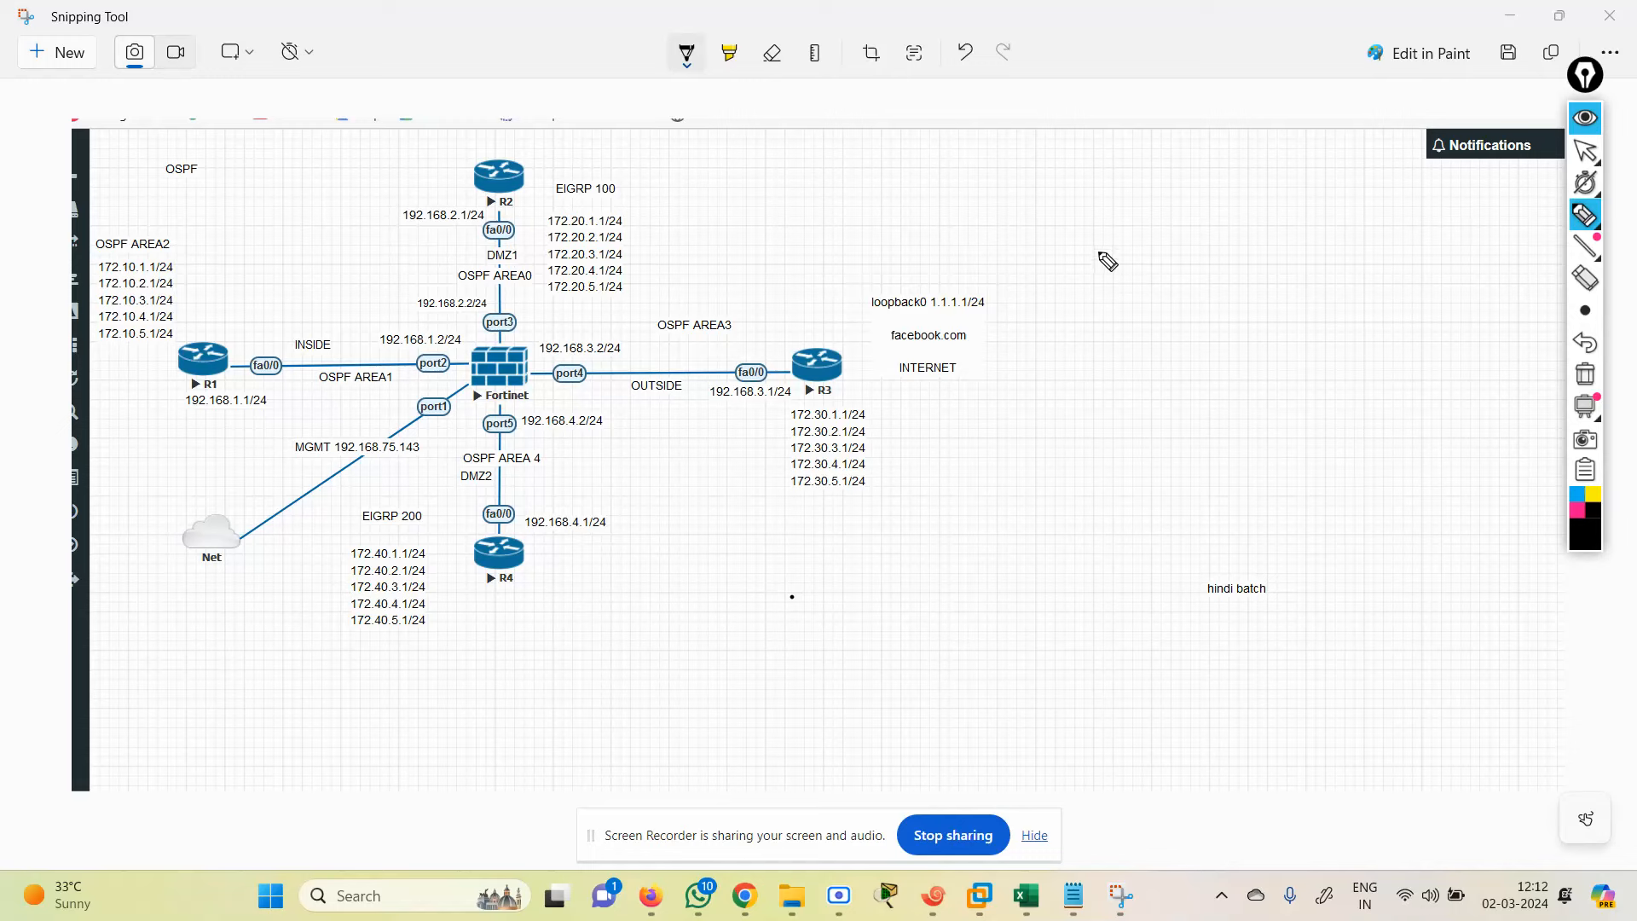
Step: Write two notes at the top right, then circle the OSPF AREA2 networks and R1's AREA1 link
mouse_move(1084, 199)
left_mouse_down()
mouse_move(1105, 229)
mouse_move(1111, 203)
mouse_move(1185, 215)
mouse_move(1196, 198)
mouse_move(1287, 219)
mouse_move(1396, 182)
mouse_move(1401, 217)
left_mouse_up()
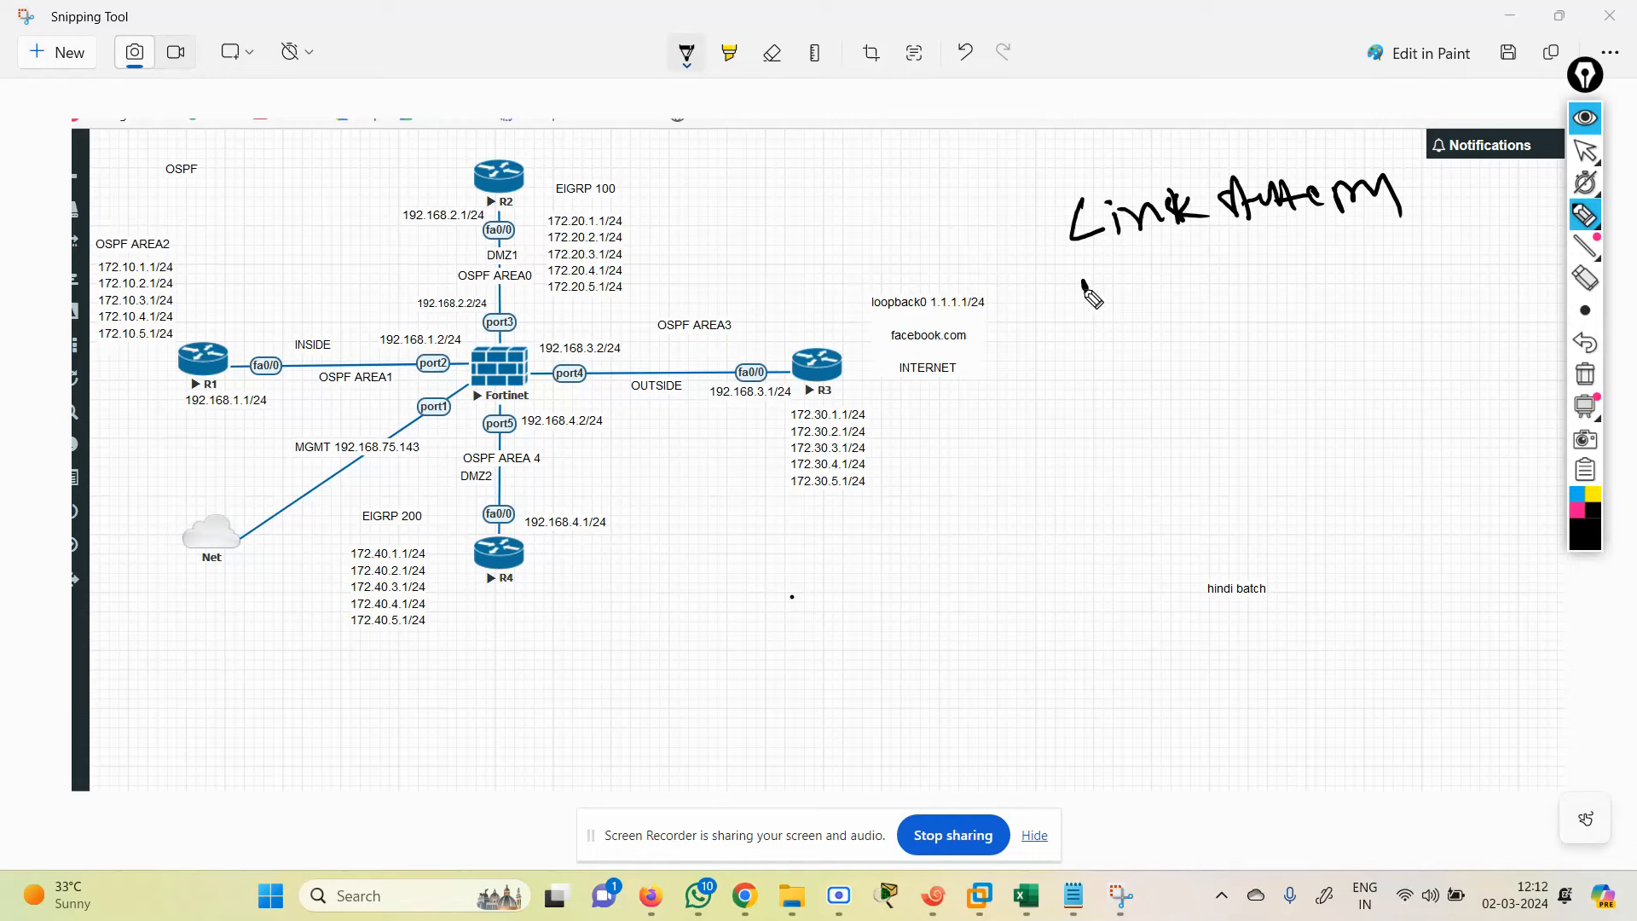
left_click_drag(1083, 281, 1169, 282)
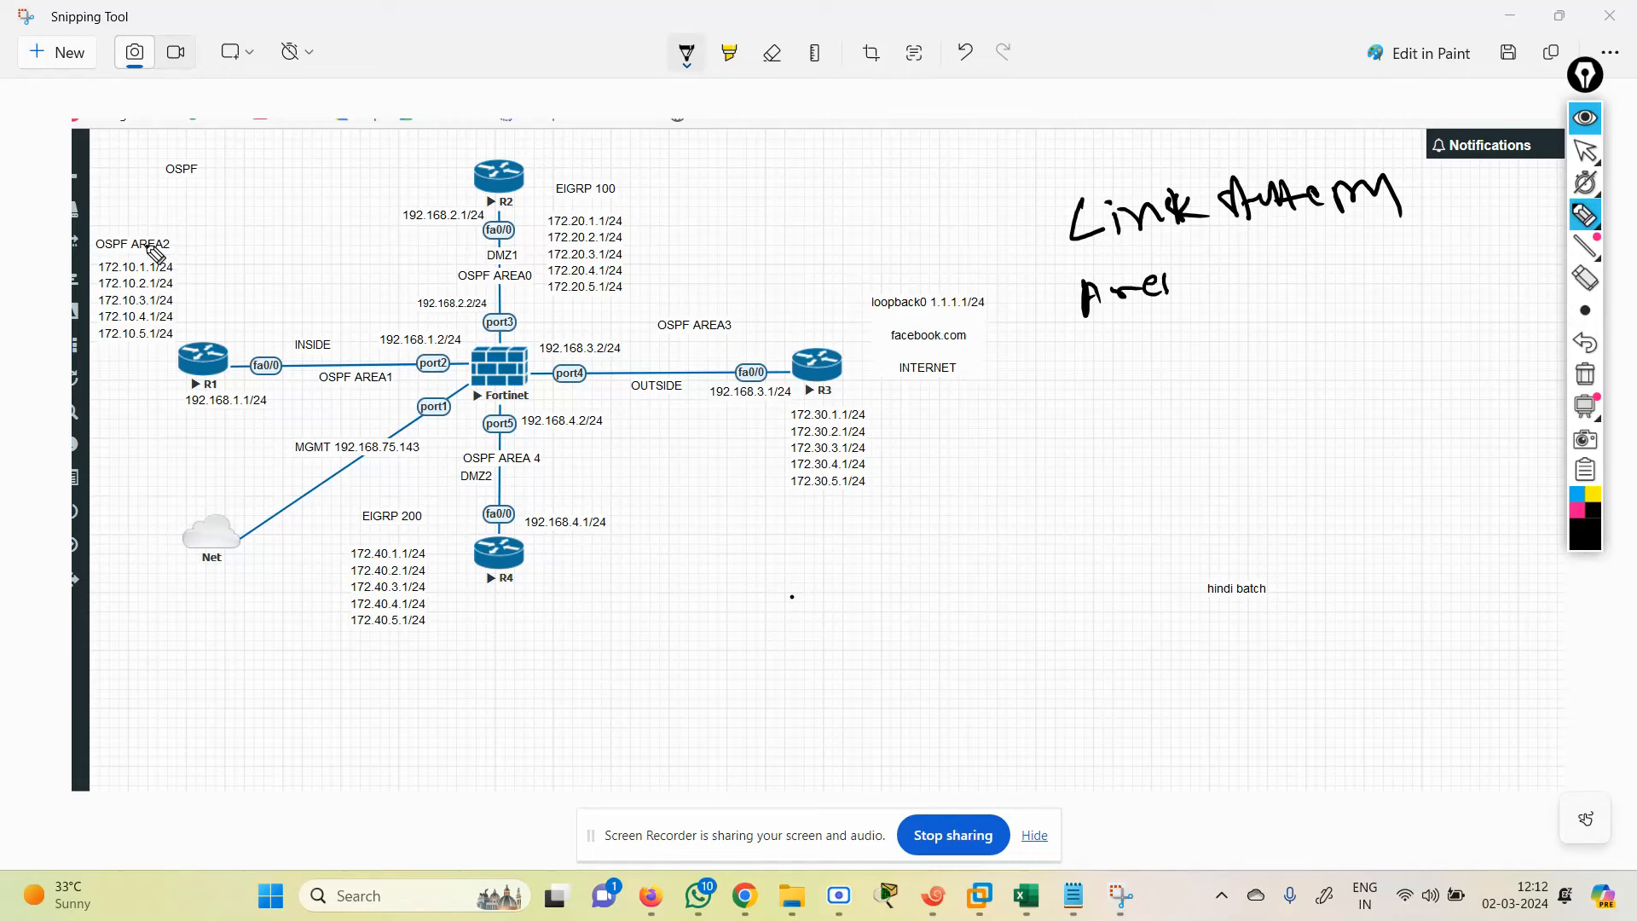
mouse_move(147, 220)
left_mouse_down()
mouse_move(88, 259)
mouse_move(141, 357)
mouse_move(201, 286)
mouse_move(137, 241)
left_mouse_up()
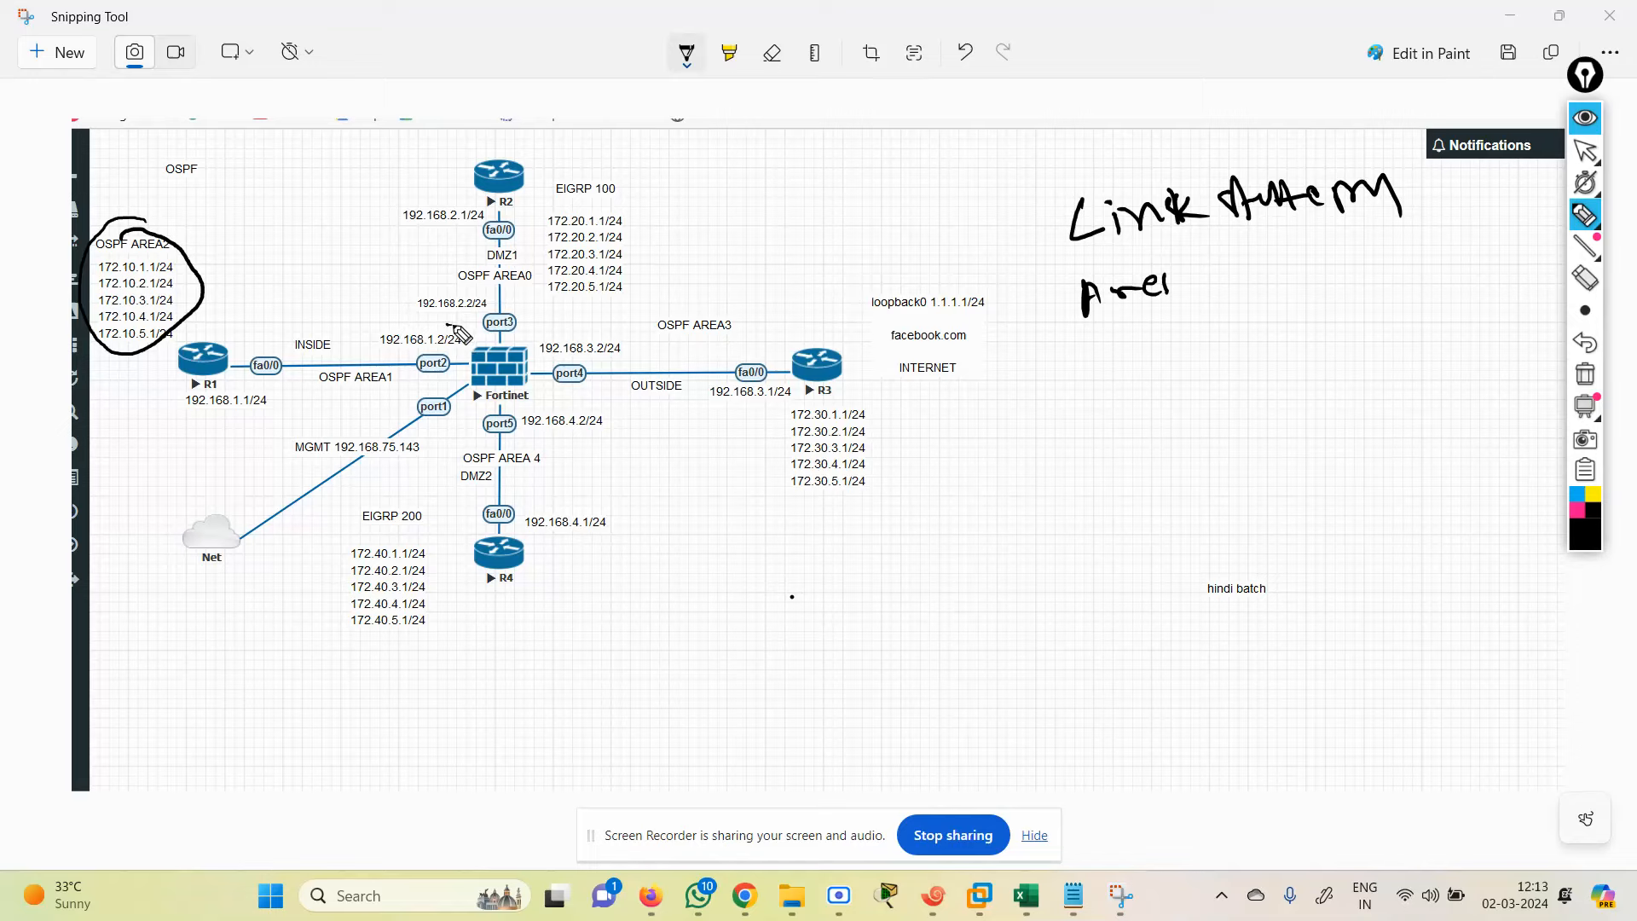
mouse_move(449, 326)
left_mouse_down()
mouse_move(271, 339)
mouse_move(249, 408)
mouse_move(458, 368)
mouse_move(436, 318)
left_mouse_up()
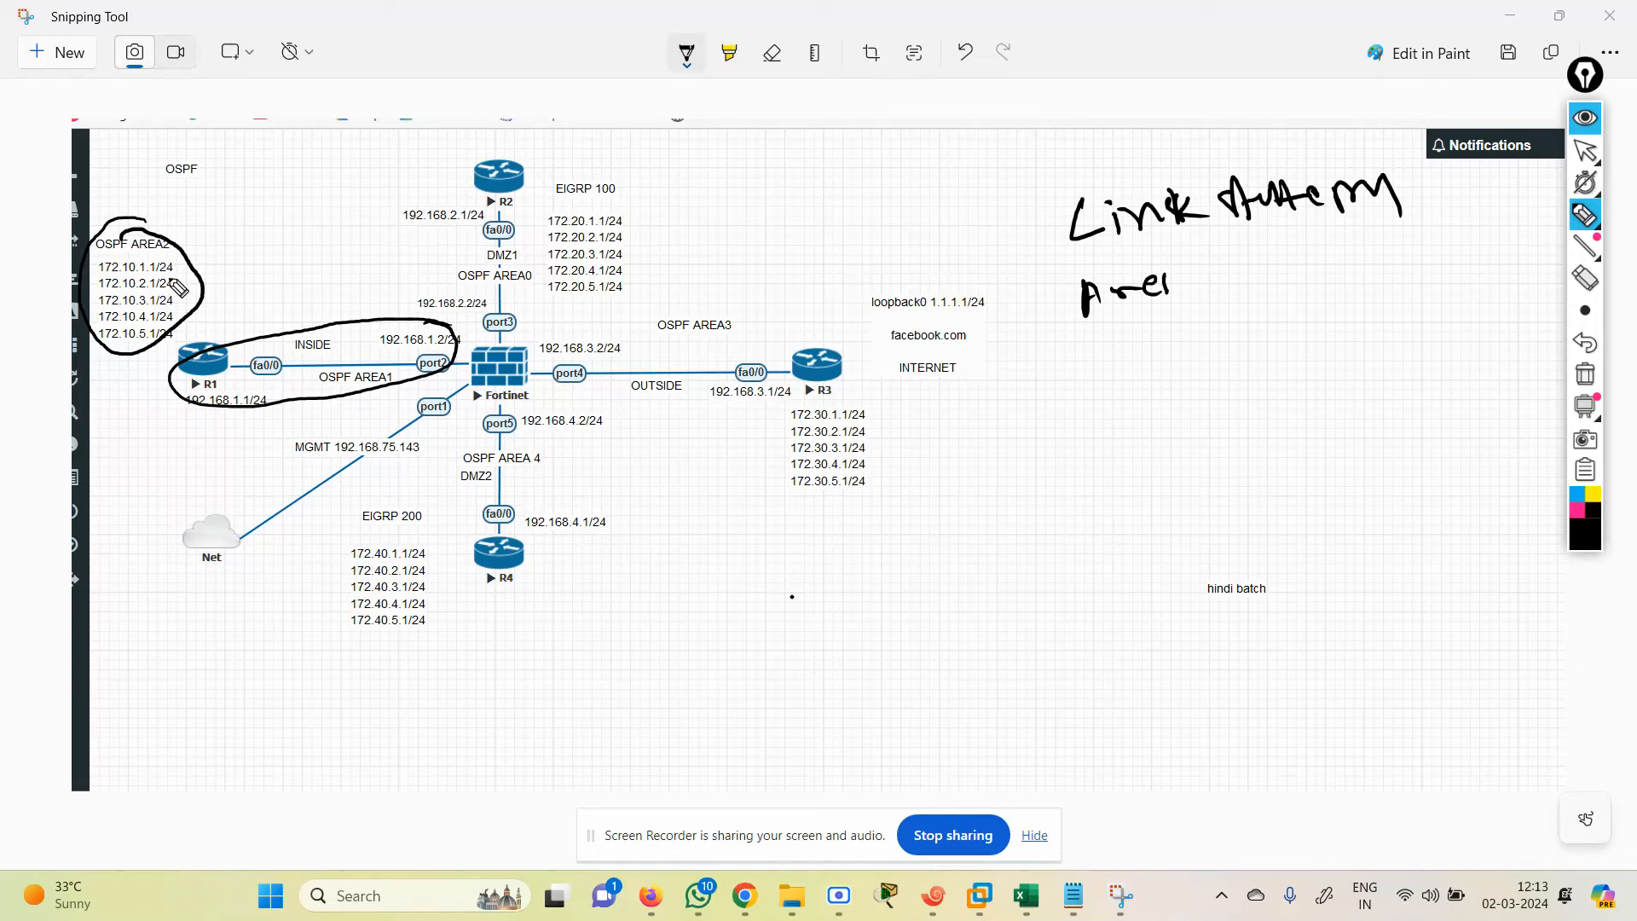
Step: Arrow the AREA2 networks and circle AREA3/R3, AREA 4/R4, AREA0/R2 and the EIGRP 100 list
left_click_drag(163, 261, 202, 250)
mouse_move(528, 348)
left_mouse_down()
mouse_move(861, 268)
mouse_move(1023, 314)
mouse_move(955, 474)
mouse_move(759, 522)
mouse_move(683, 448)
mouse_move(607, 399)
mouse_move(542, 386)
mouse_move(532, 364)
left_mouse_up()
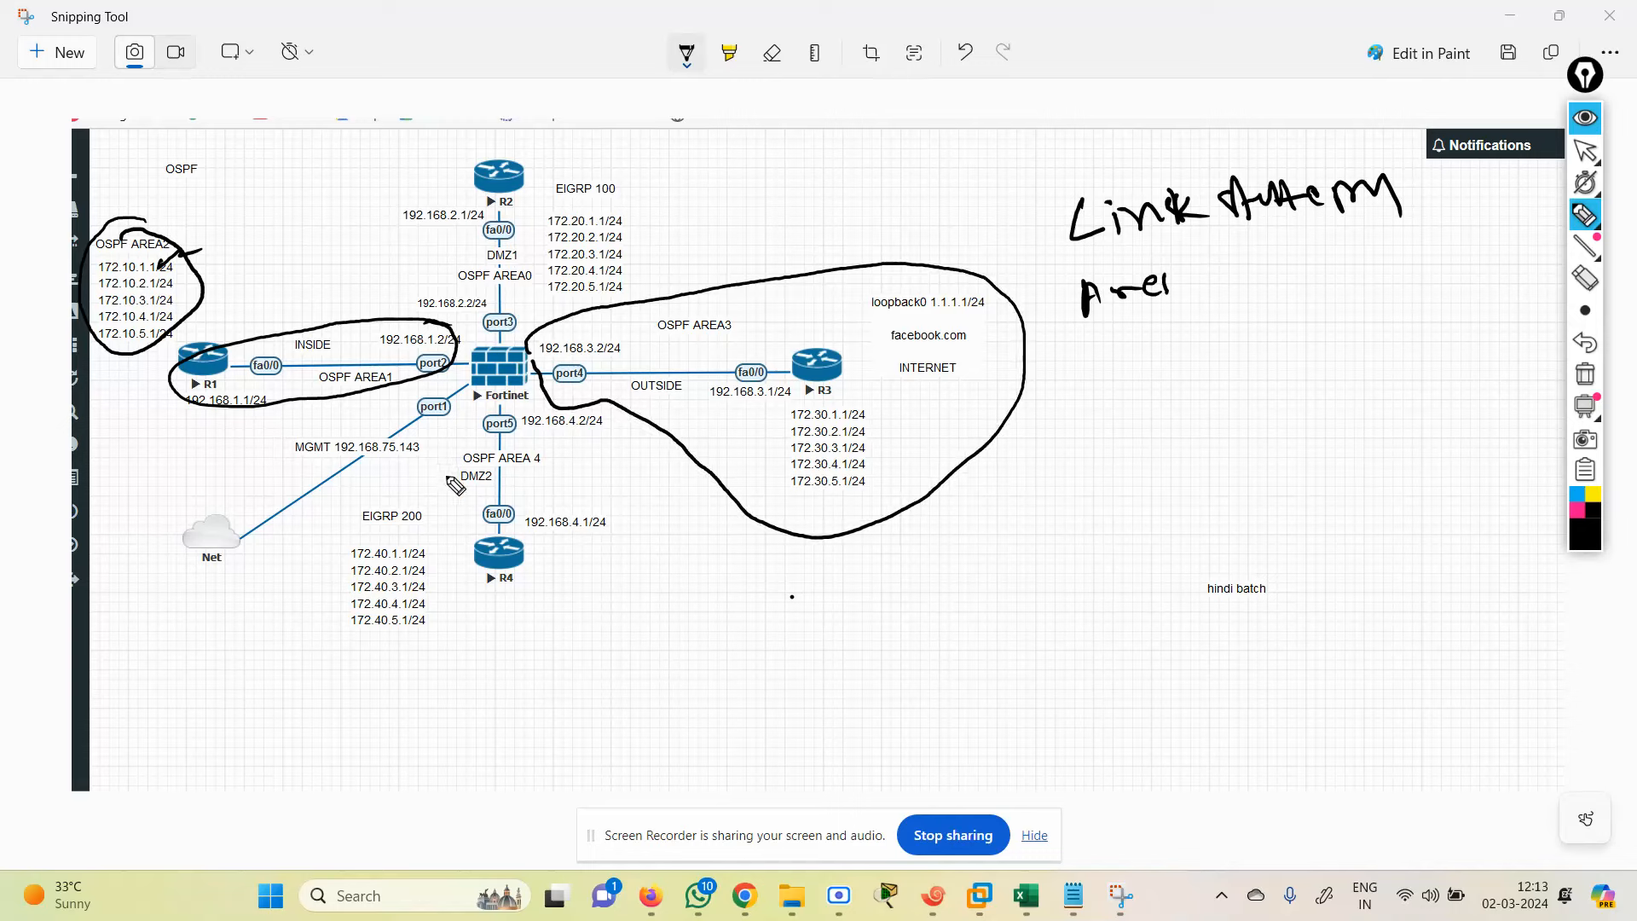
mouse_move(430, 454)
left_mouse_down()
mouse_move(597, 458)
mouse_move(627, 559)
mouse_move(507, 600)
mouse_move(441, 530)
mouse_move(432, 452)
left_mouse_up()
mouse_move(475, 159)
left_mouse_down()
mouse_move(422, 209)
mouse_move(420, 285)
mouse_move(481, 314)
mouse_move(525, 283)
mouse_move(528, 226)
mouse_move(503, 164)
mouse_move(465, 159)
left_mouse_up()
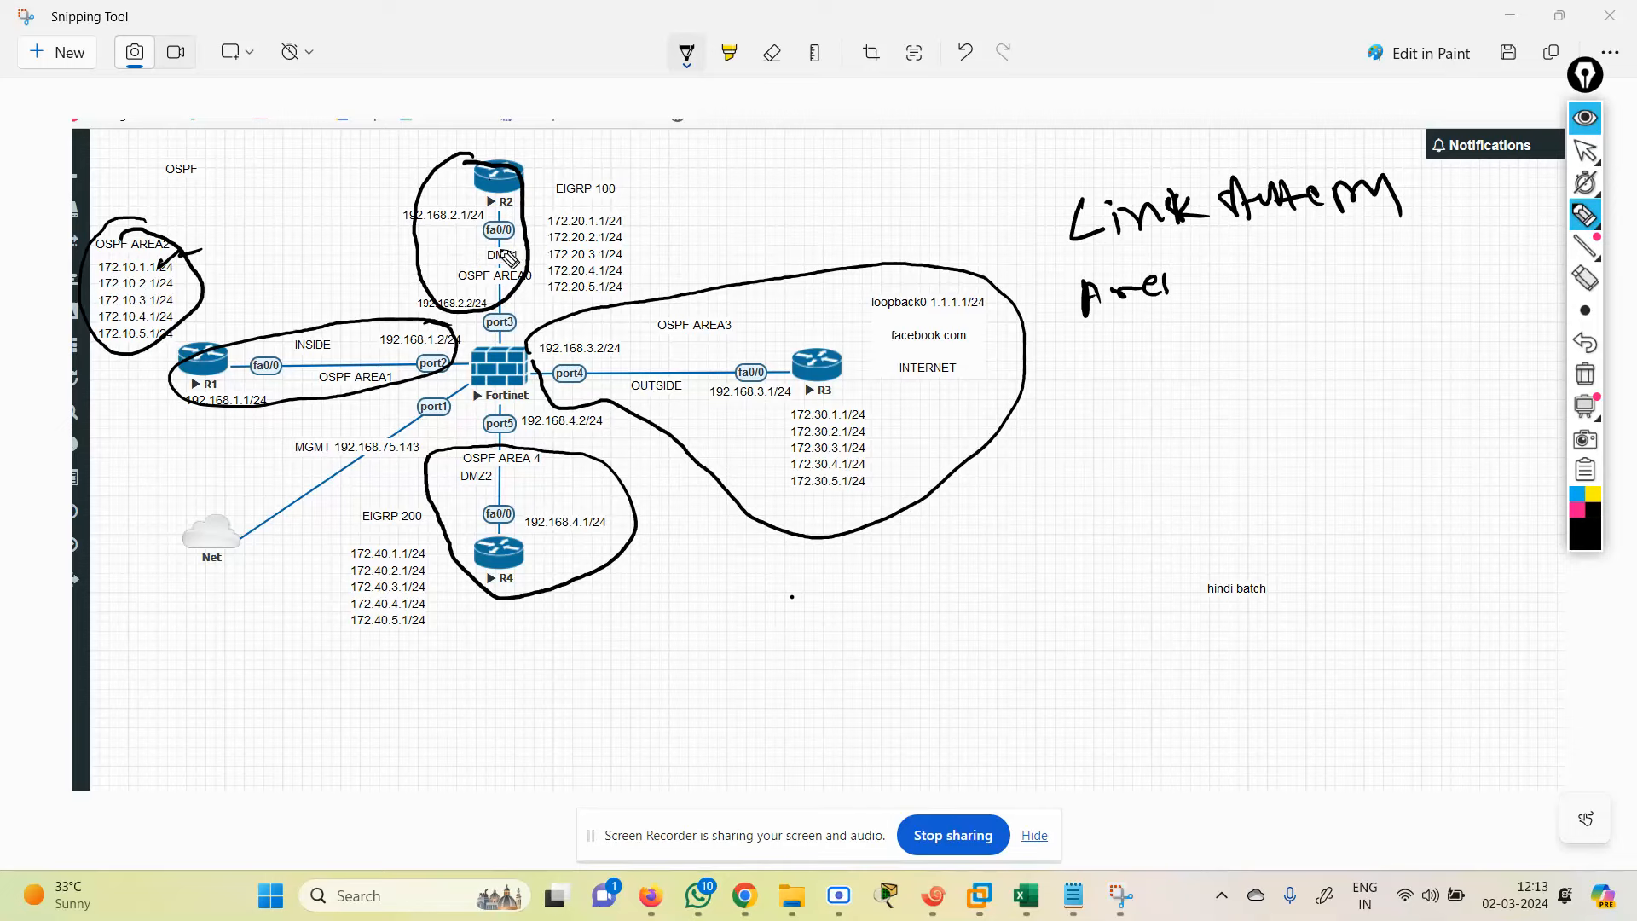
mouse_move(542, 174)
left_mouse_down()
mouse_move(550, 299)
mouse_move(595, 302)
mouse_move(663, 247)
mouse_move(614, 175)
mouse_move(537, 177)
left_mouse_up()
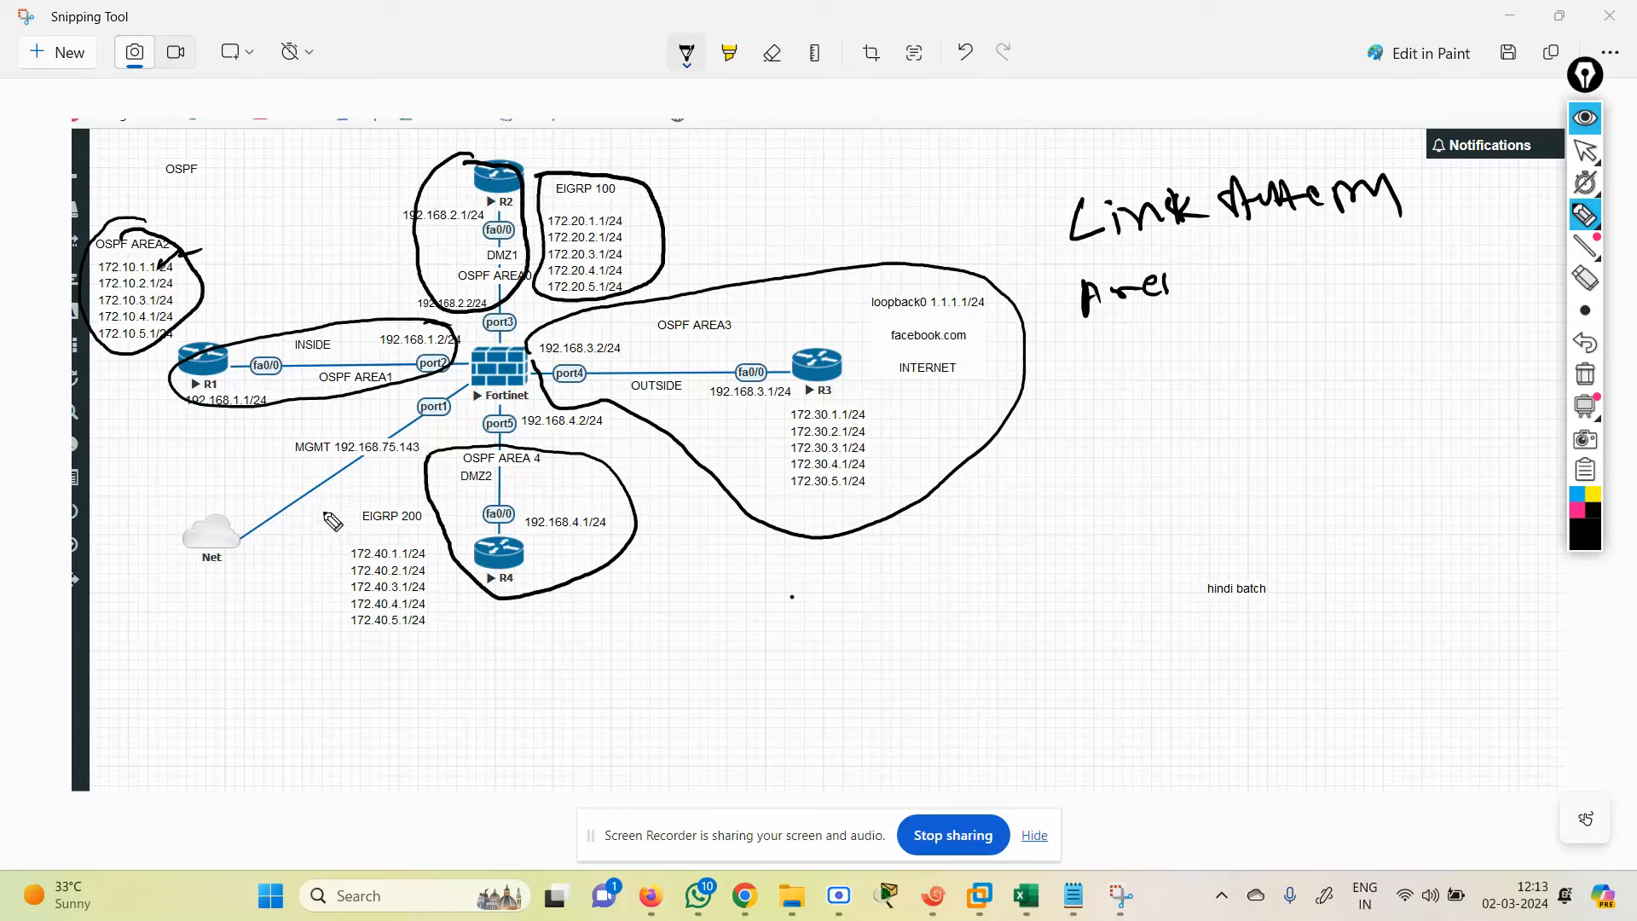
Step: Circle the EIGRP 200 list and draw arrows from EIGRP 200 to R4 and R2 to EIGRP 100
mouse_move(324, 520)
left_mouse_down()
mouse_move(426, 507)
mouse_move(439, 627)
mouse_move(392, 644)
mouse_move(317, 563)
mouse_move(335, 526)
left_mouse_up()
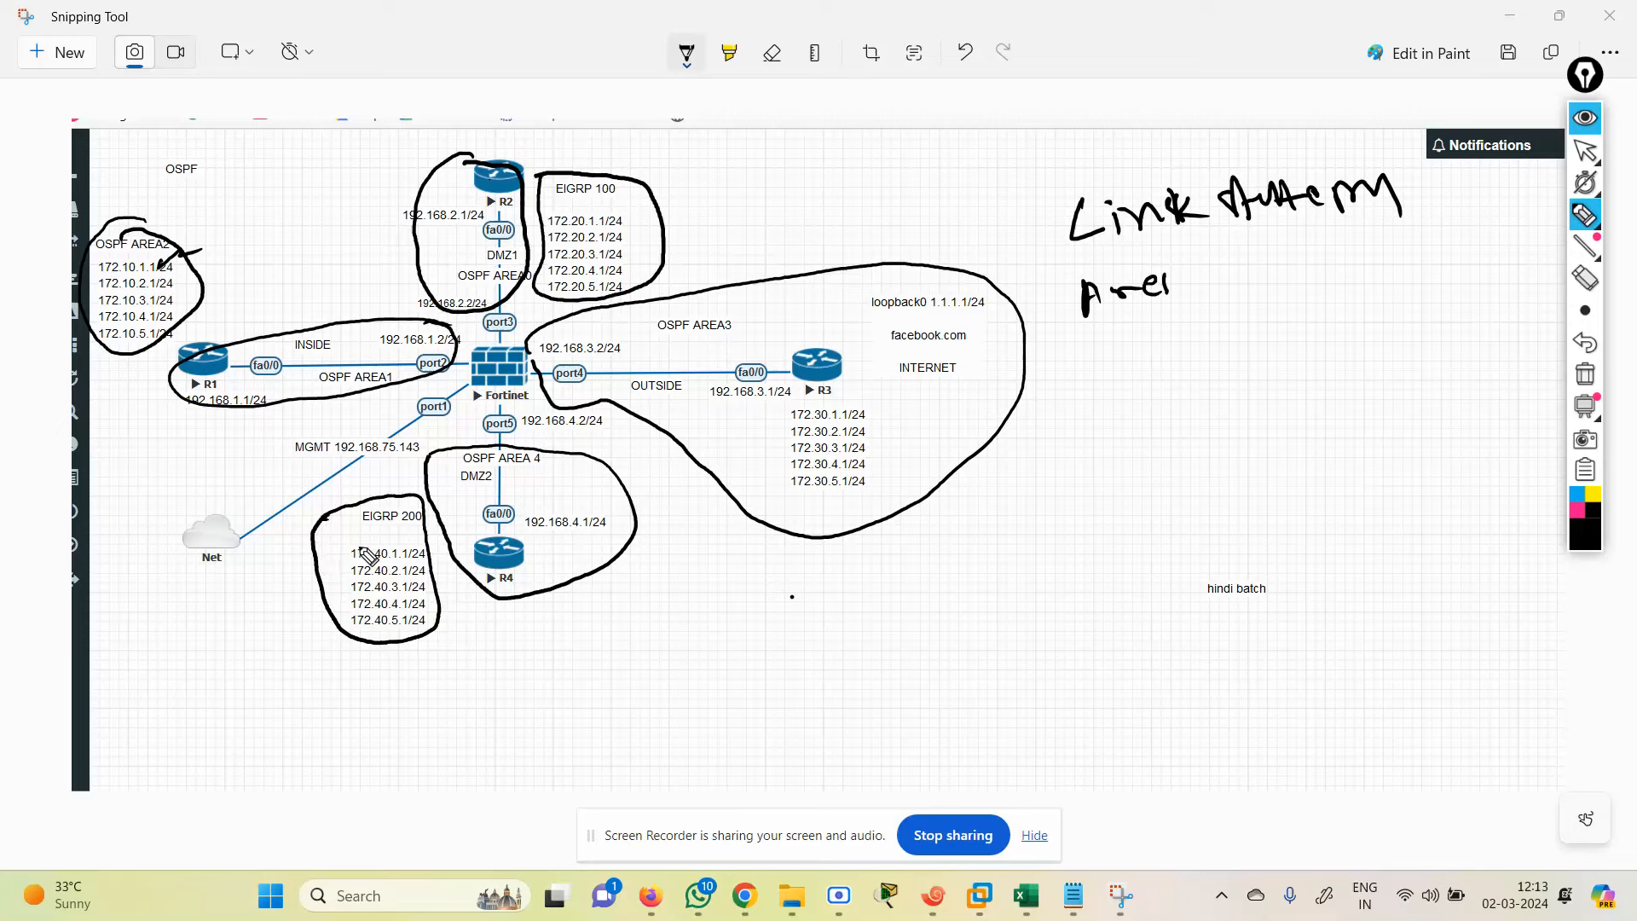
mouse_move(418, 580)
left_mouse_down()
mouse_move(469, 553)
mouse_move(466, 590)
left_mouse_up()
left_click_drag(367, 504, 402, 473)
left_click_drag(660, 227, 733, 208)
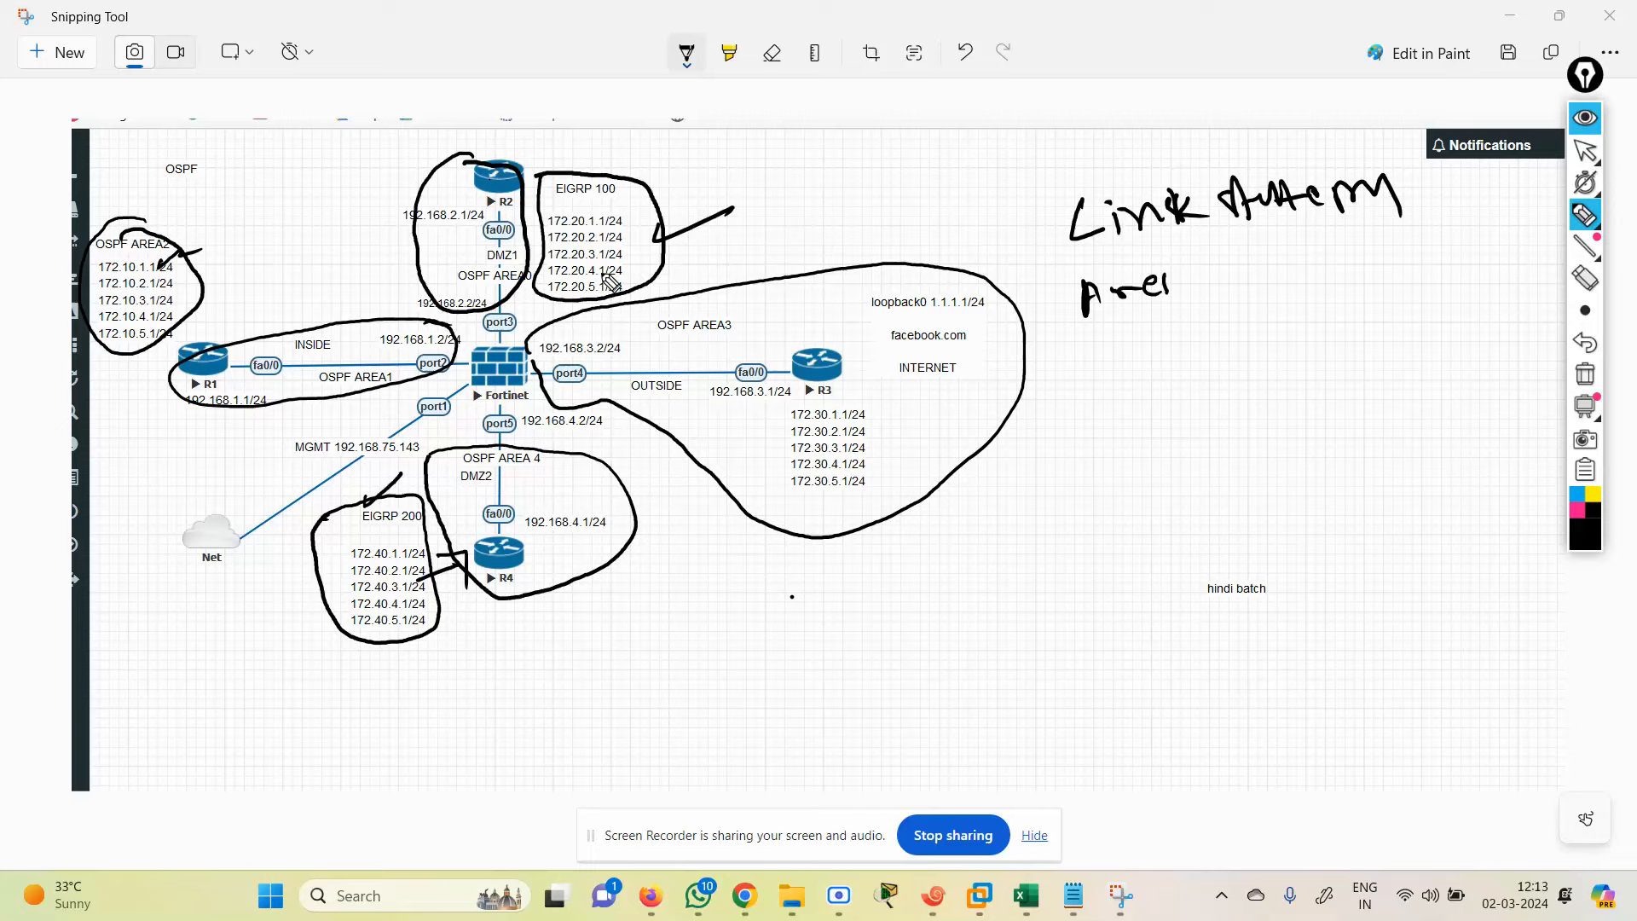
mouse_move(465, 245)
left_mouse_down()
mouse_move(550, 210)
mouse_move(547, 231)
left_mouse_up()
left_click(1586, 150)
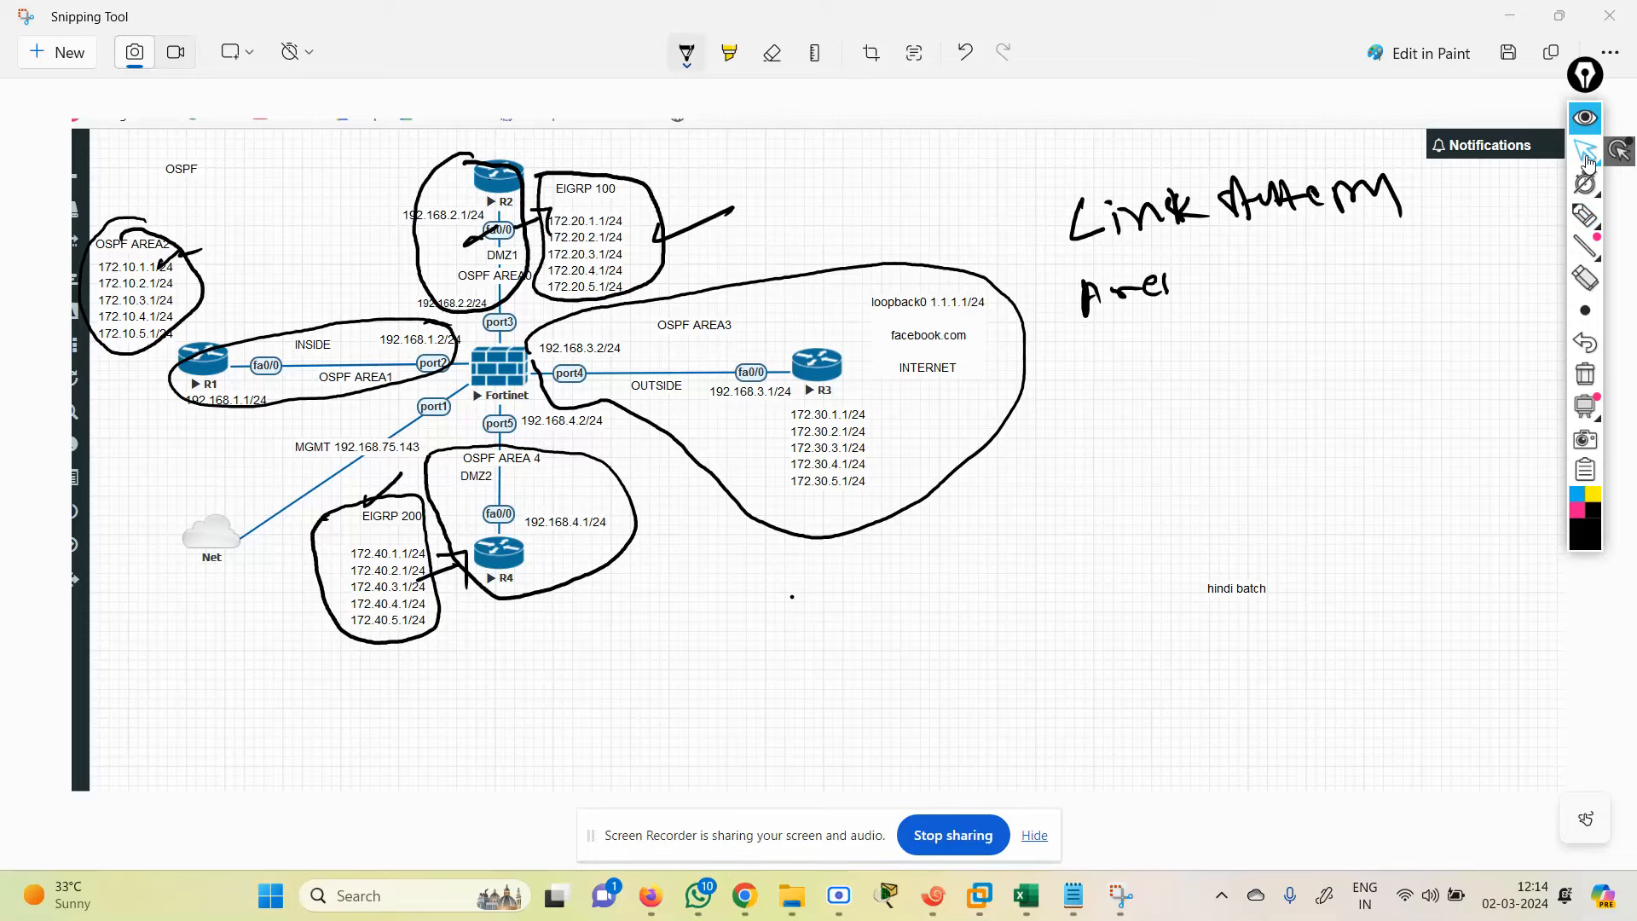
Step: Minimize the annotated screenshot and wipe all ink off the EVE-NG topology page
left_click(1512, 17)
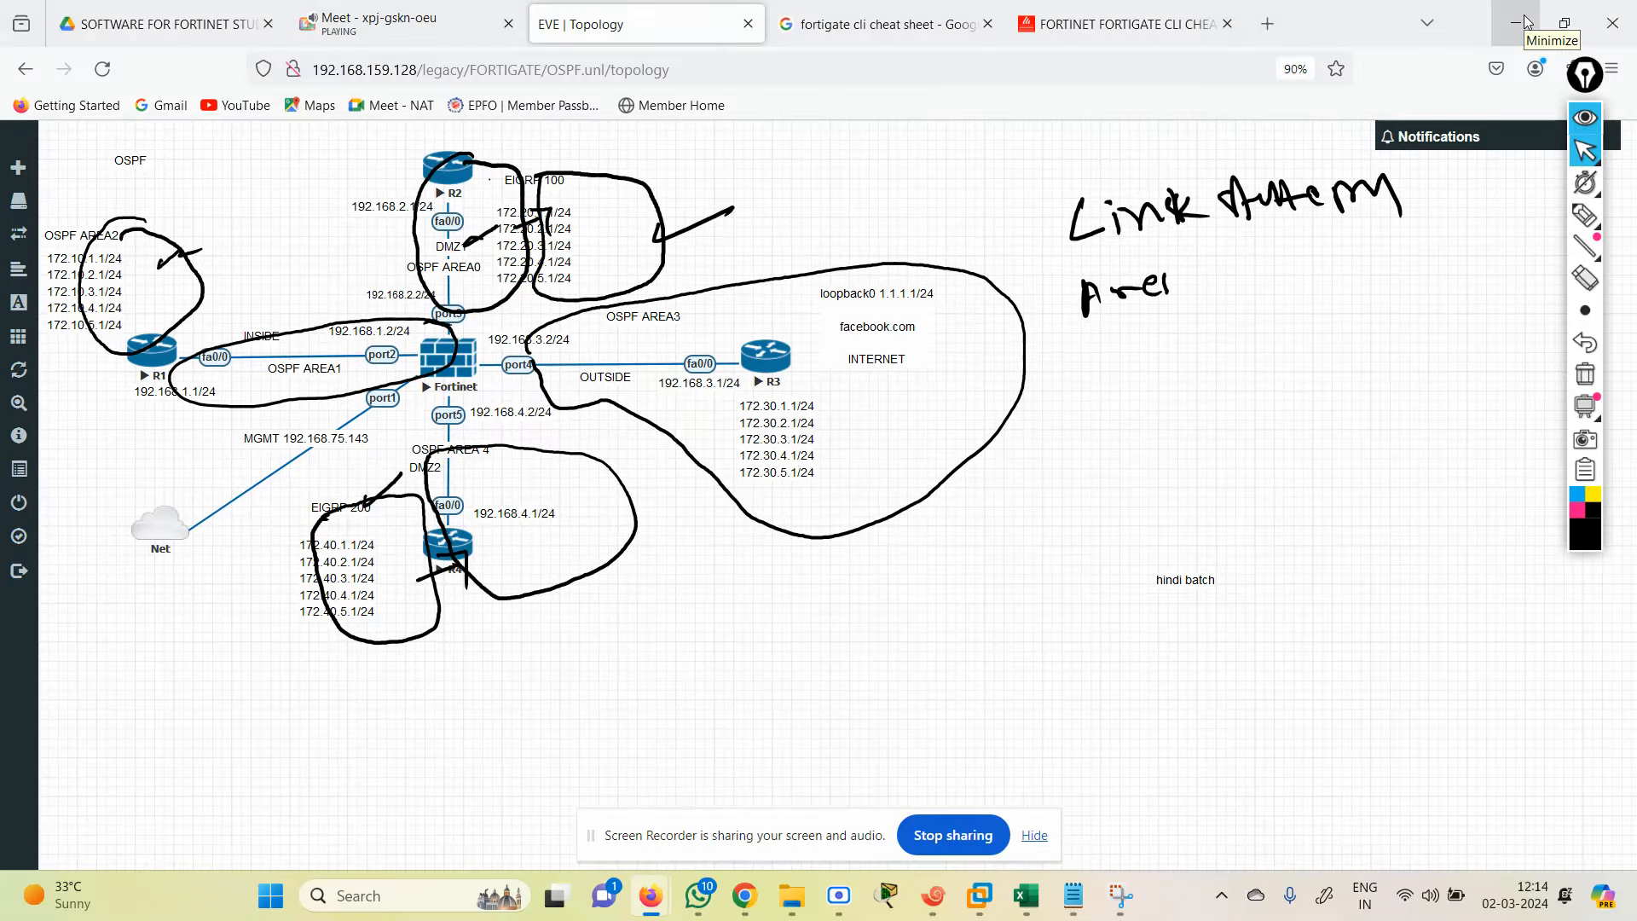
left_click(1585, 374)
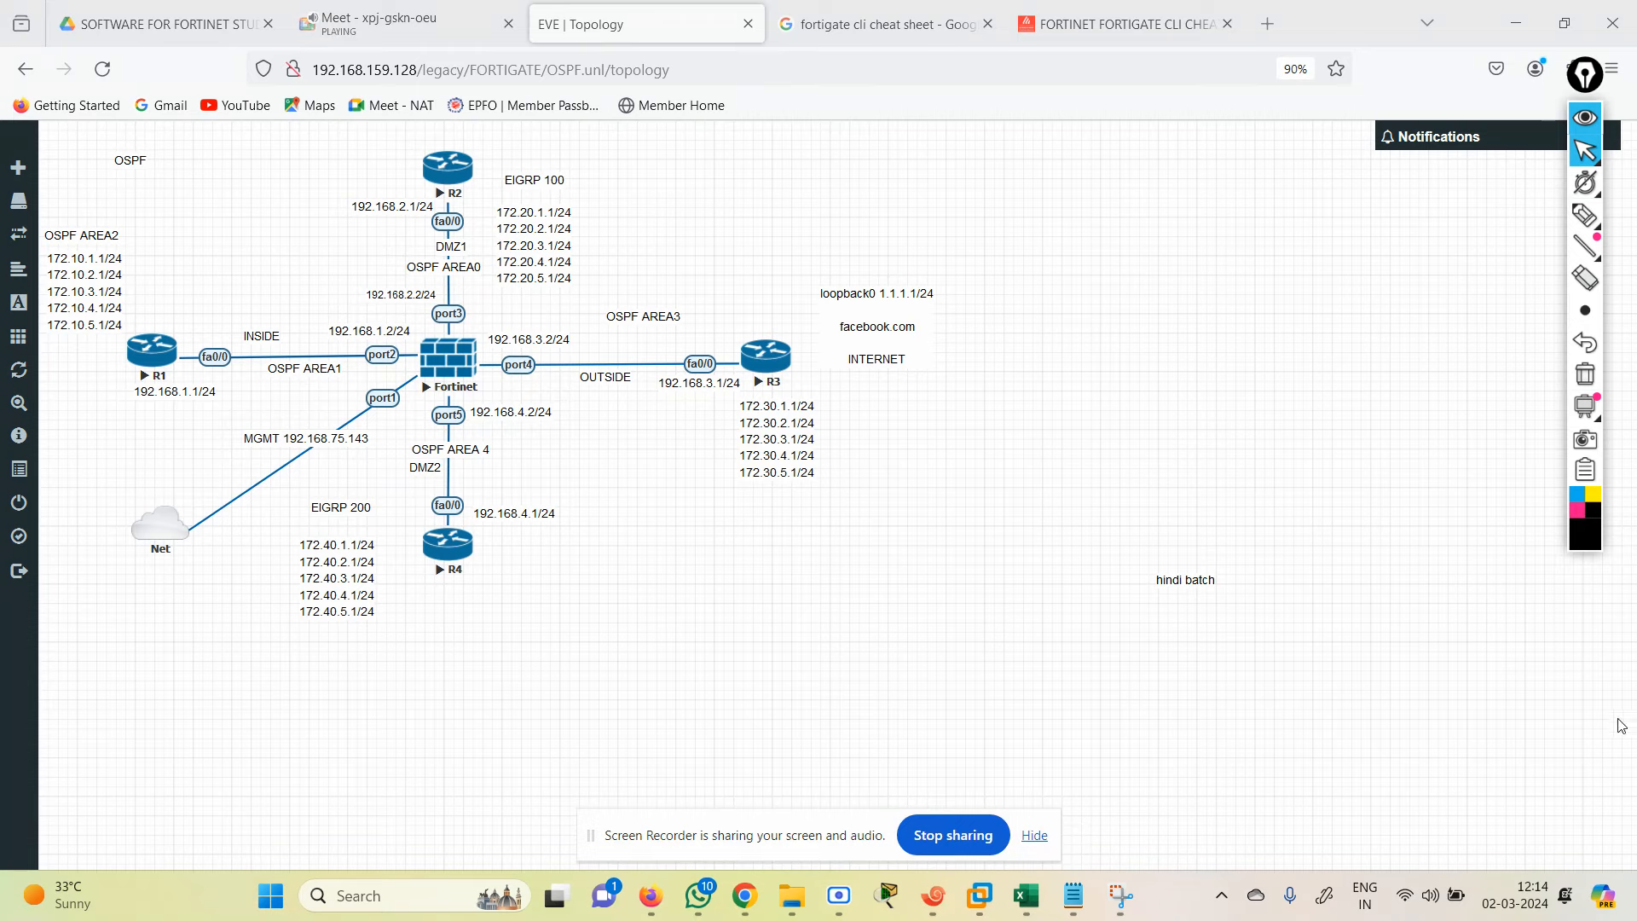
Step: Copy R1's base configuration from the notes and paste it into the R1 session
left_click(1072, 894)
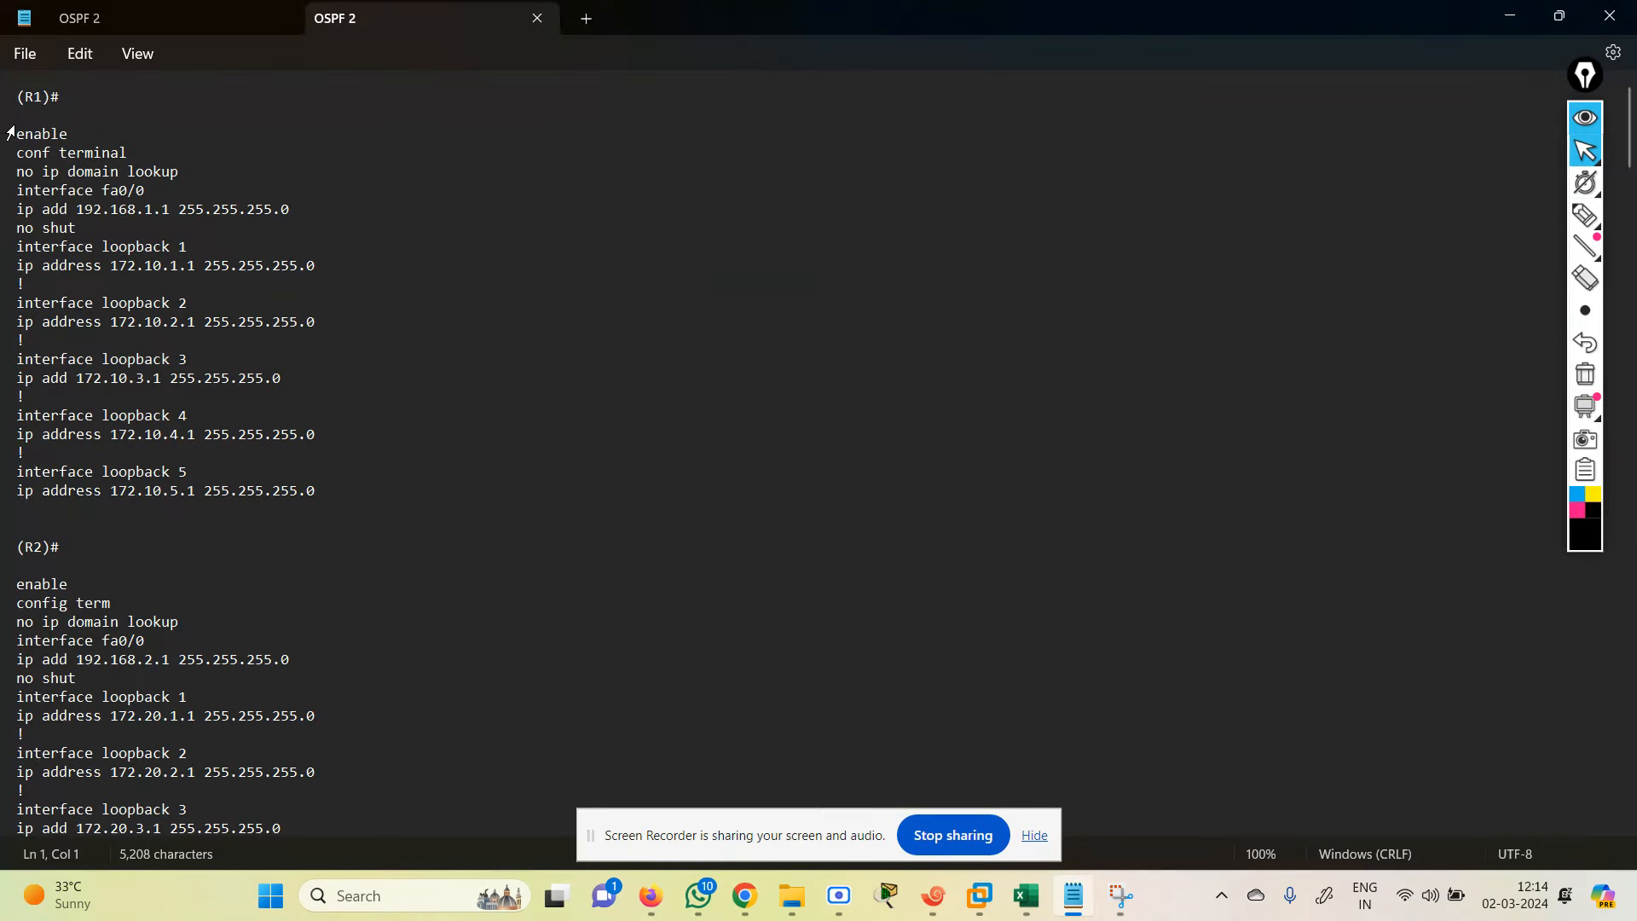
left_click_drag(10, 133, 346, 497)
key("ctrl+c")
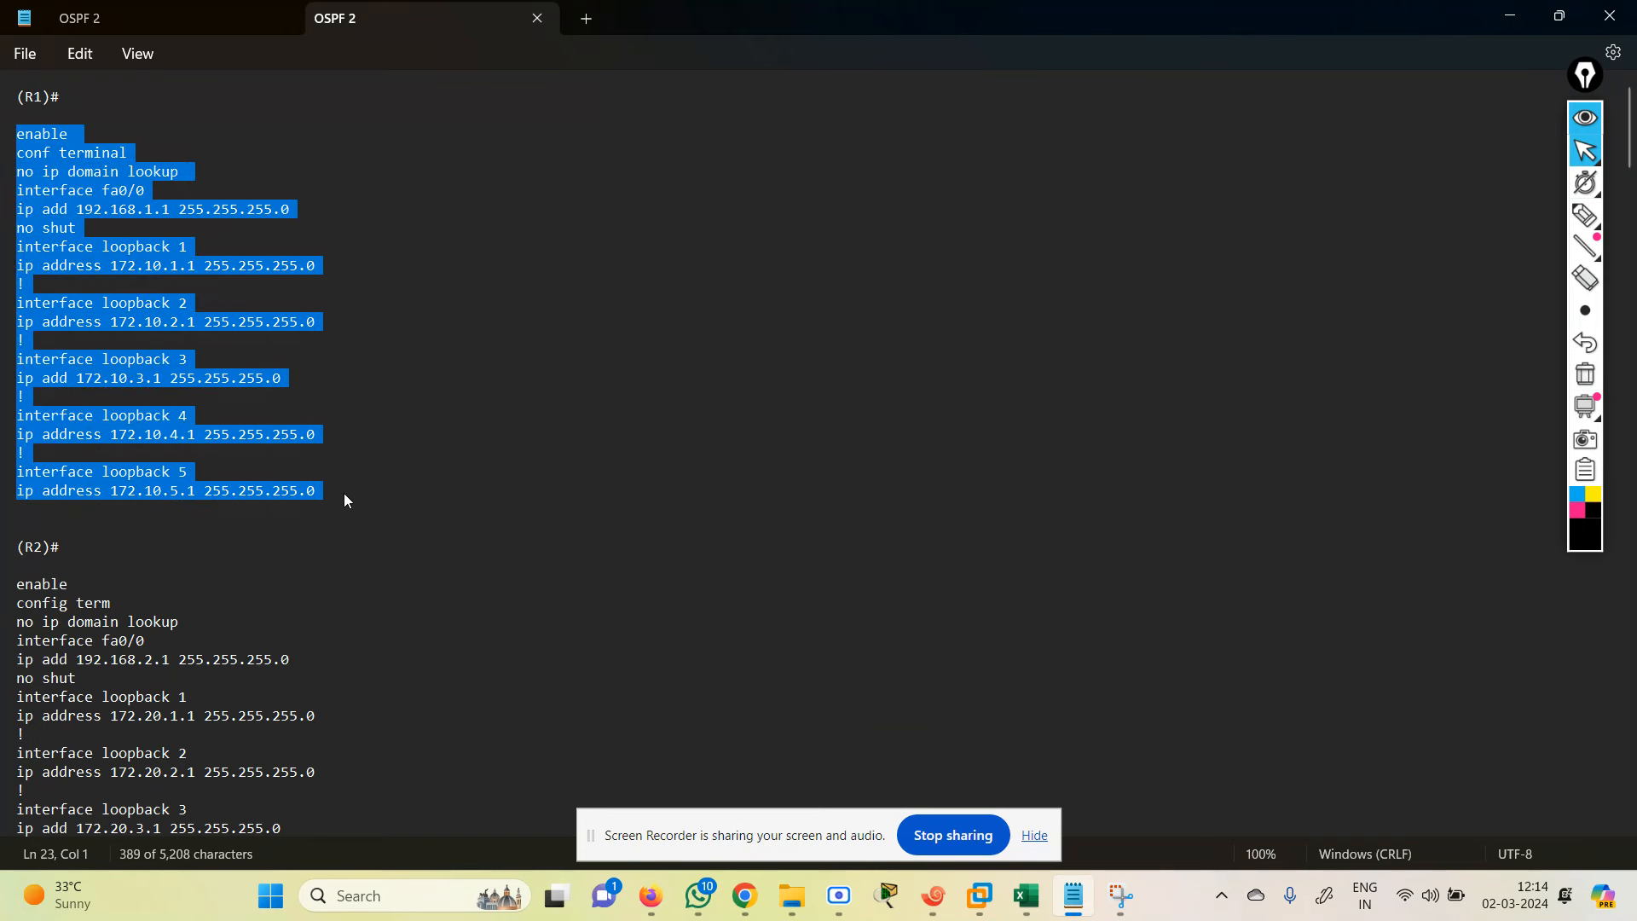
left_click(933, 896)
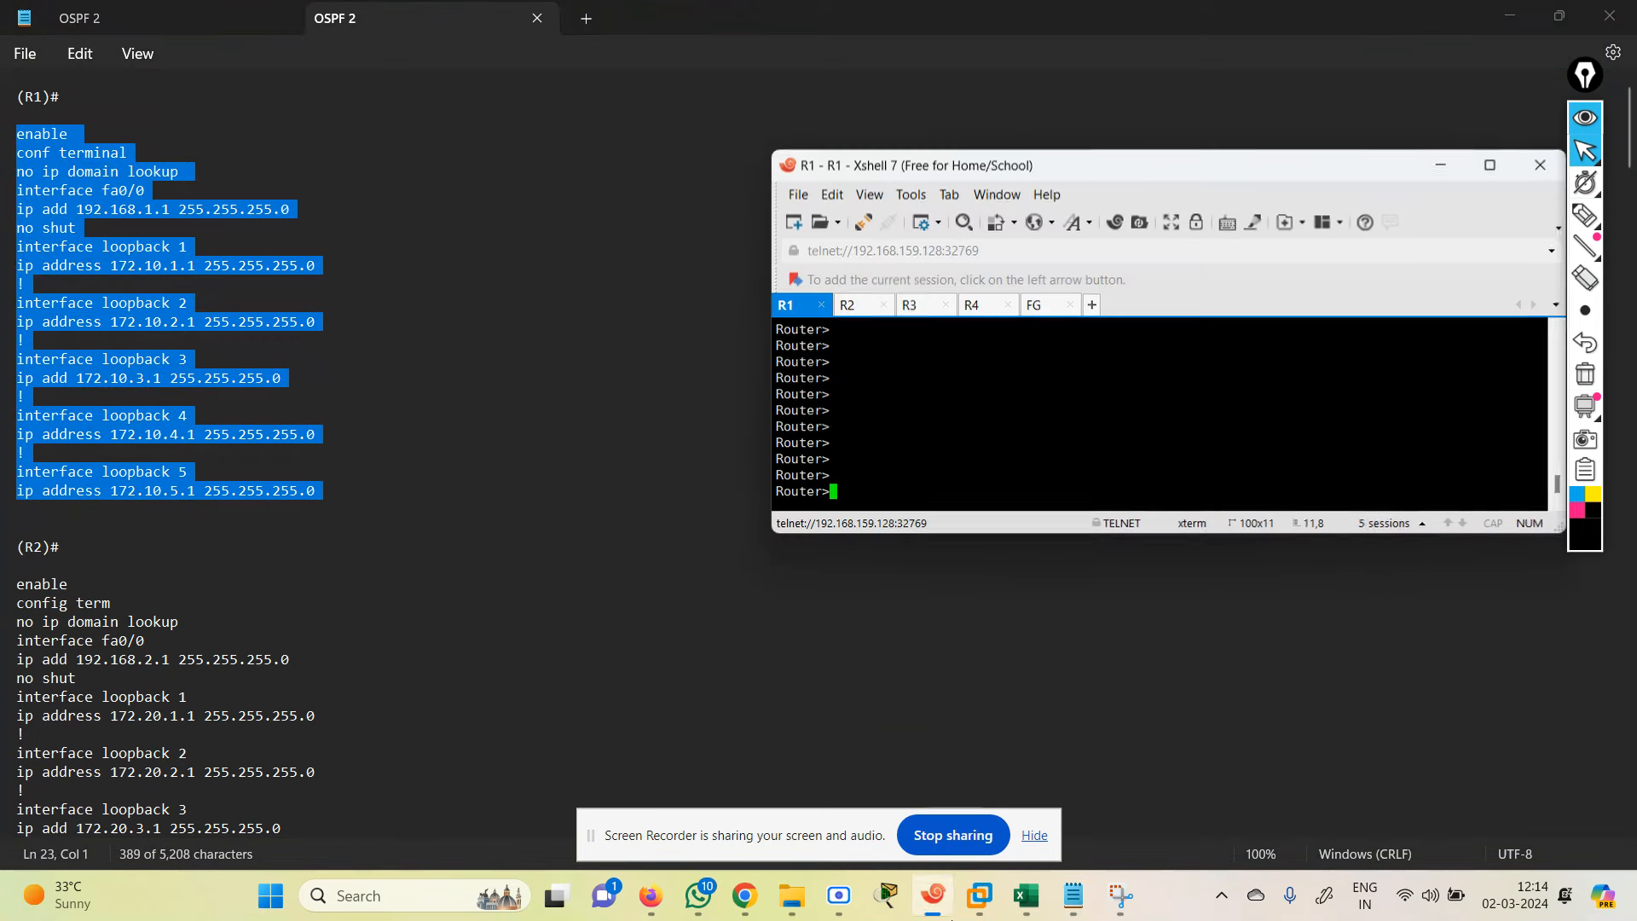
right_click(919, 463)
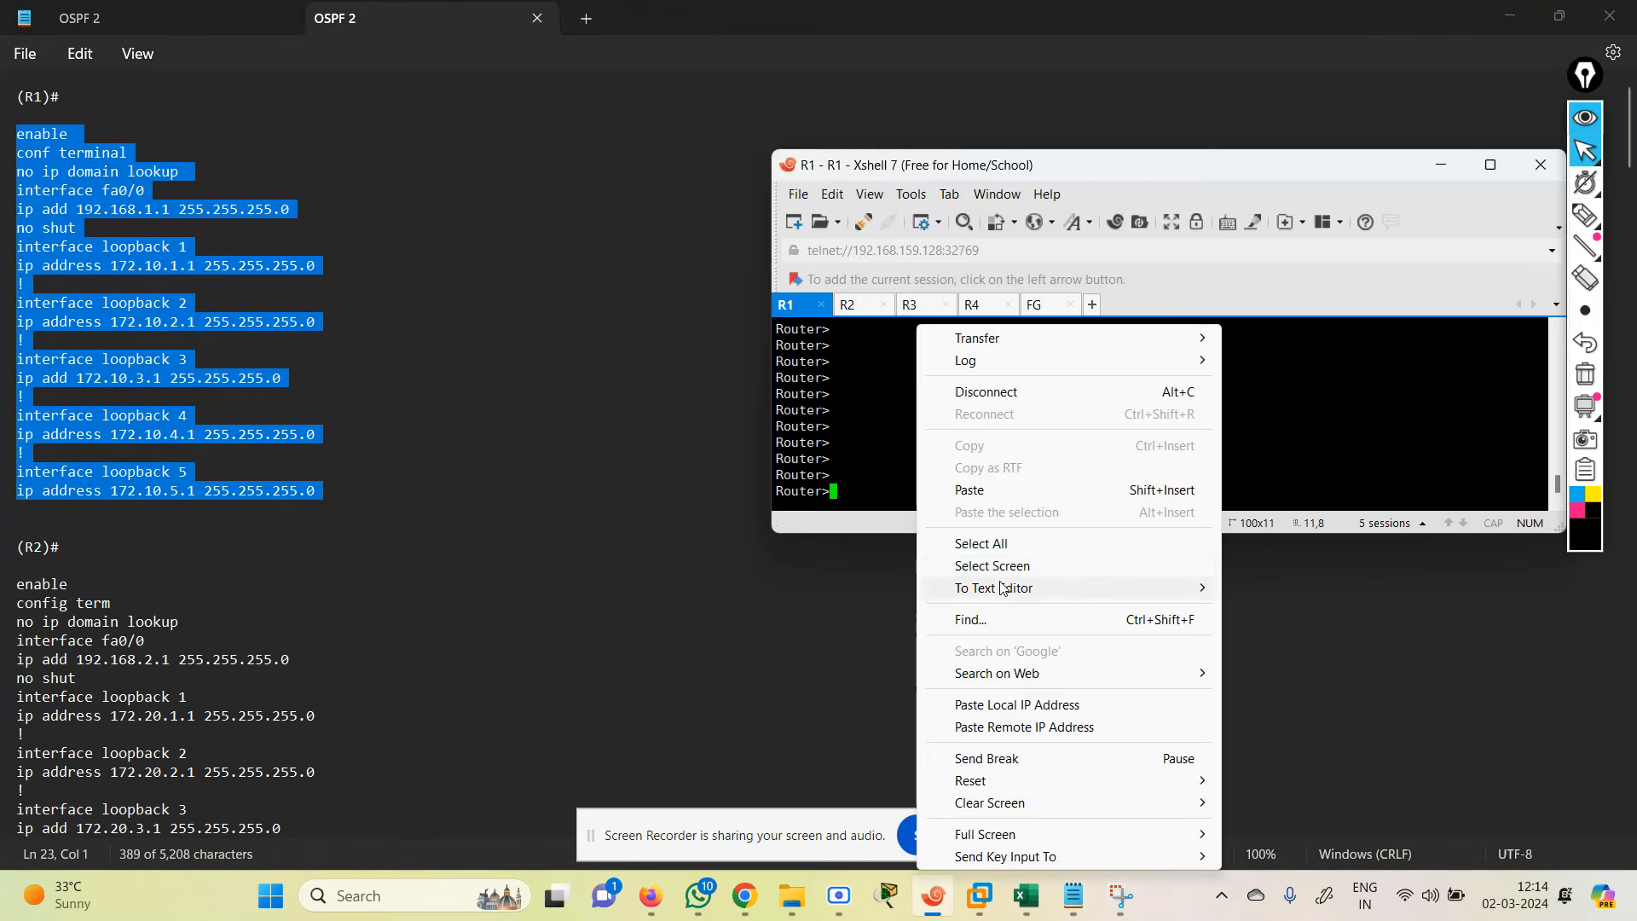
left_click(976, 490)
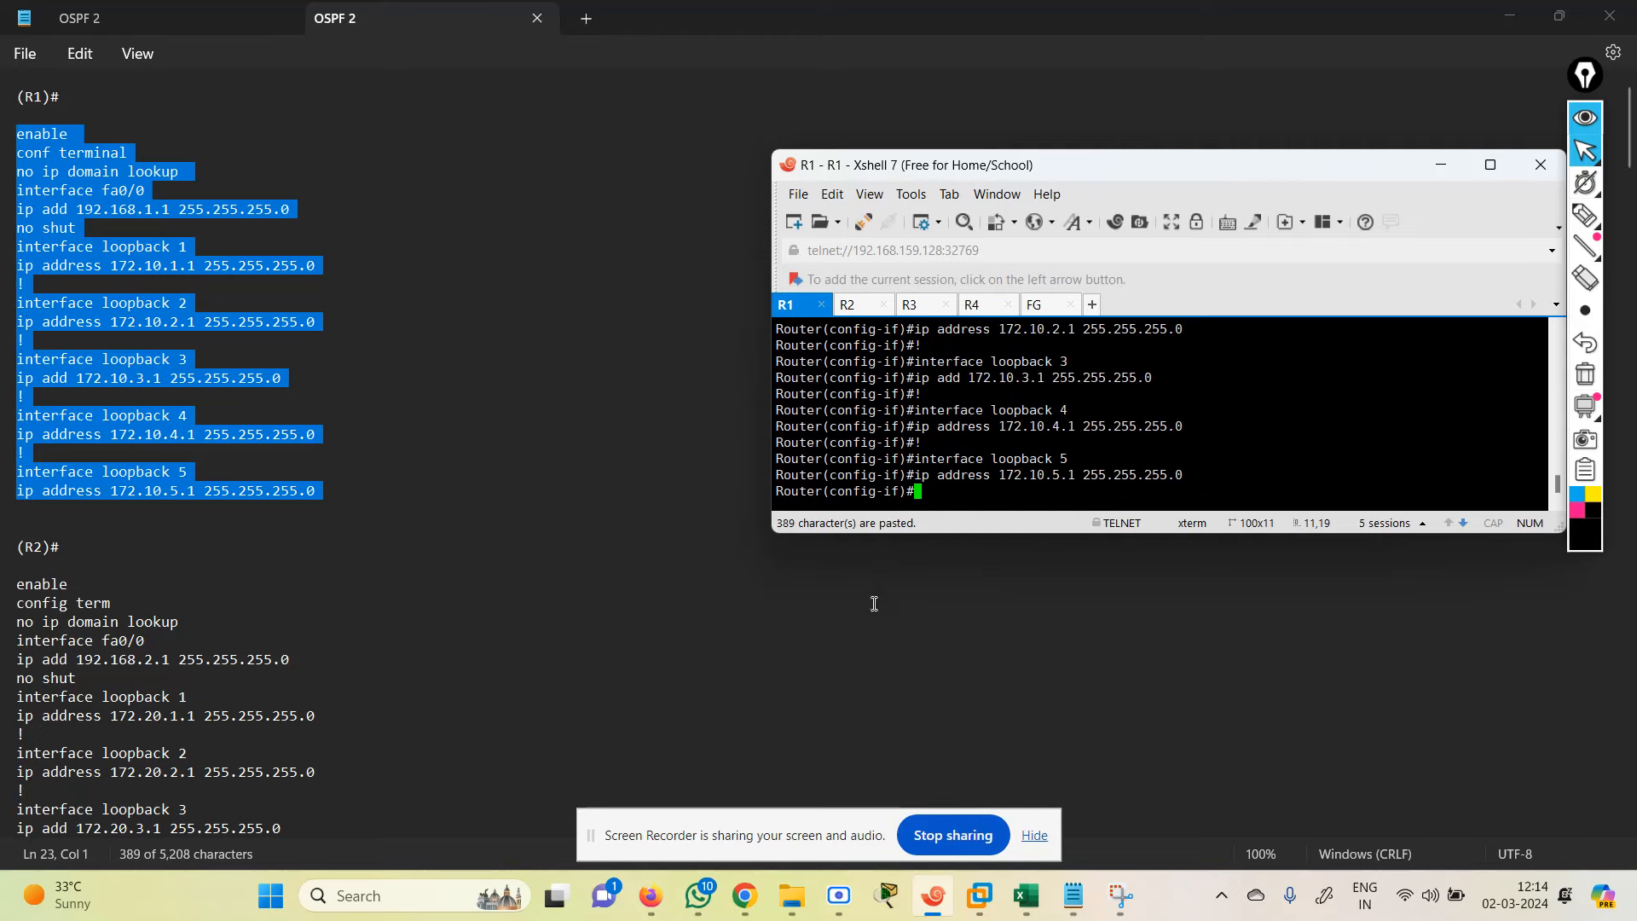
Step: Paste R2's base config (fa0/0 192.168.2.1, loopbacks 1–5 on 172.20.x.1) into the R2 session
left_click(1073, 895)
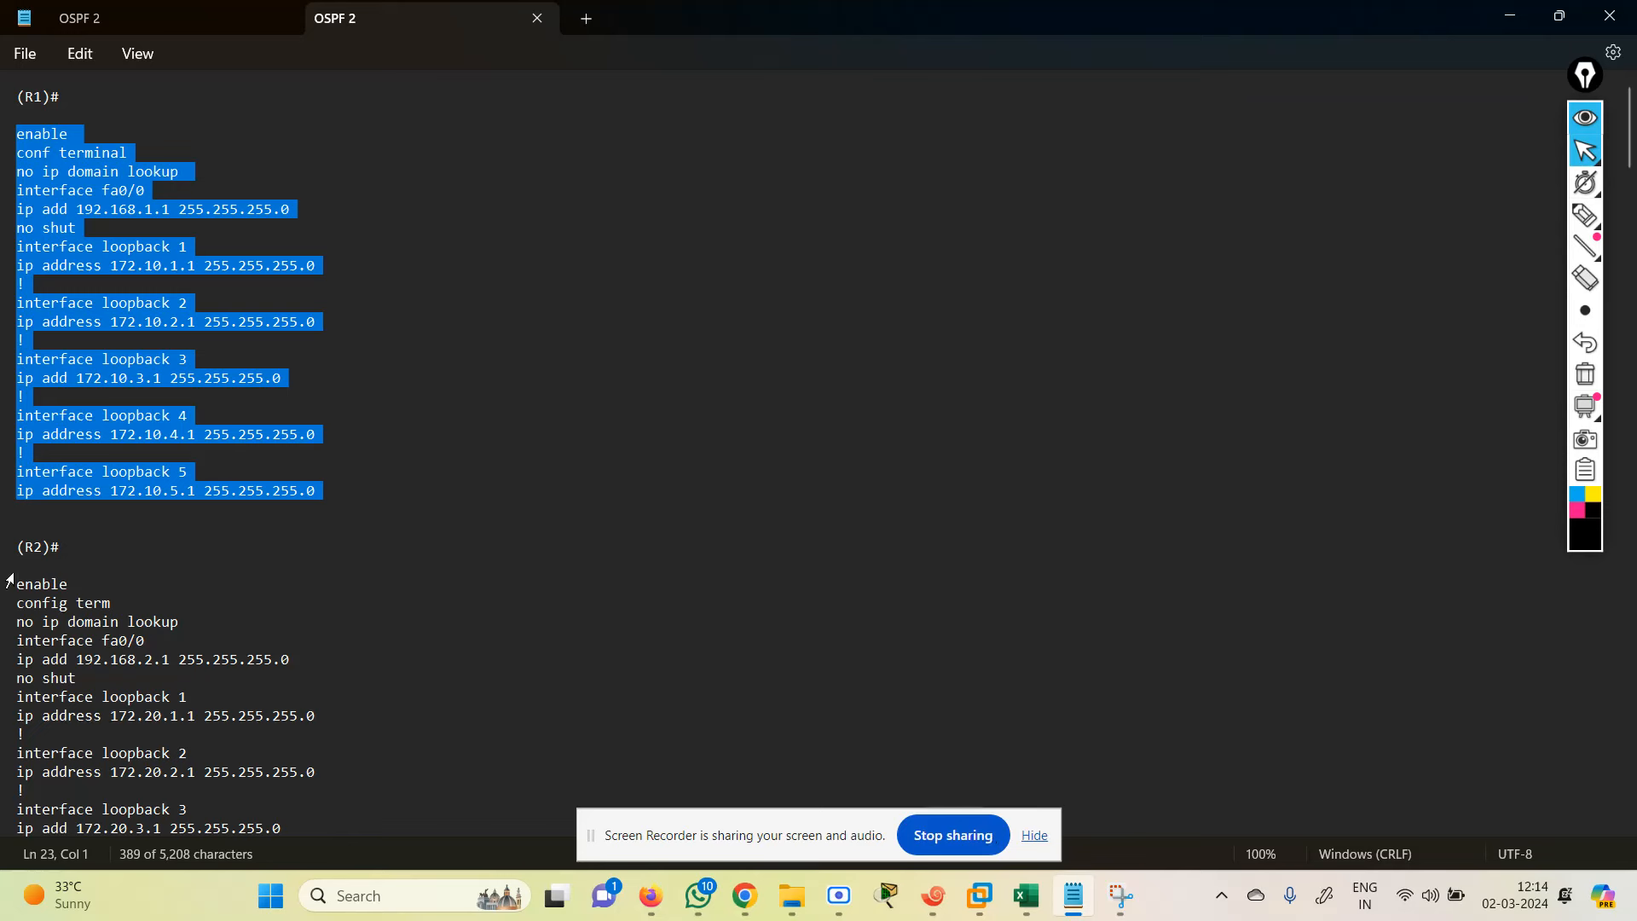
left_click_drag(10, 579, 330, 760)
key("ctrl+c")
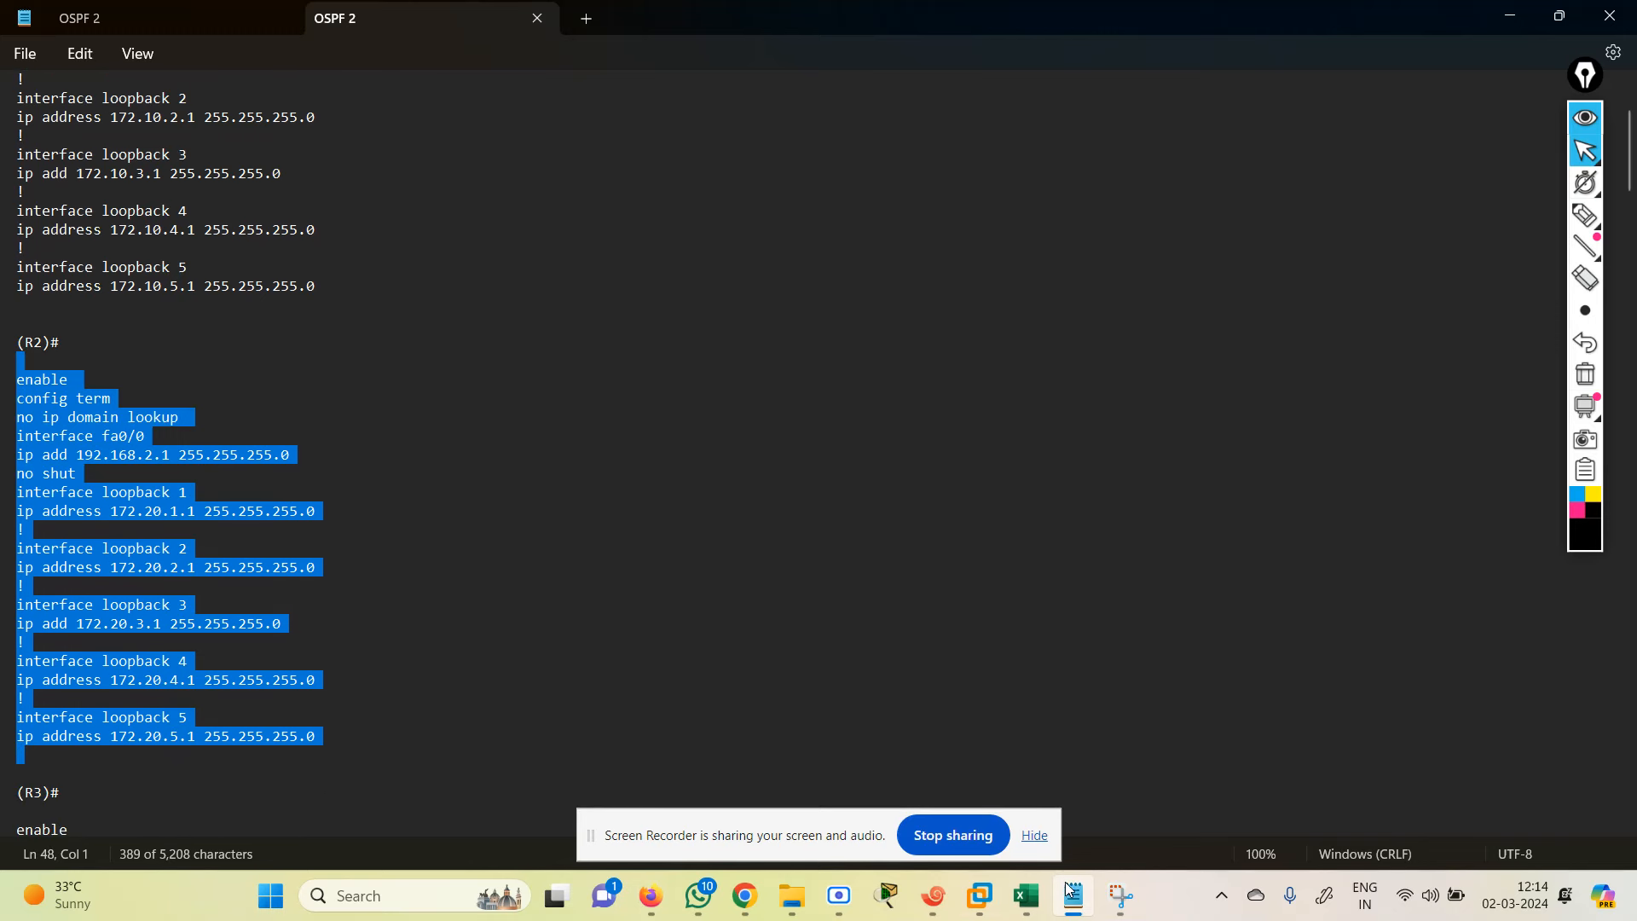
left_click(931, 904)
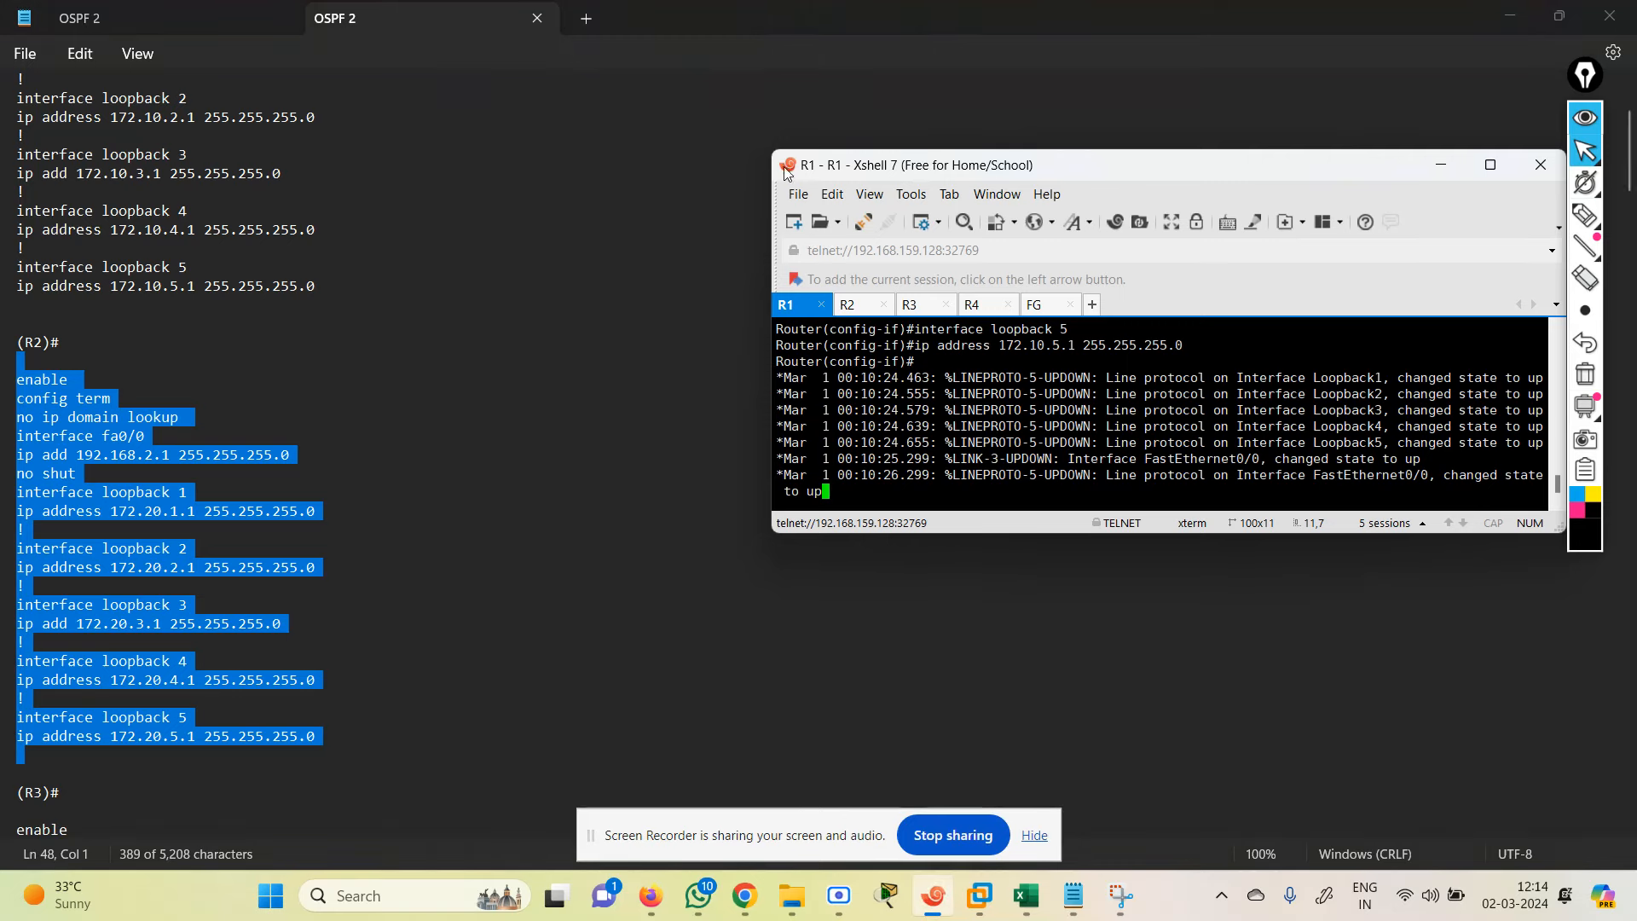
left_click(853, 305)
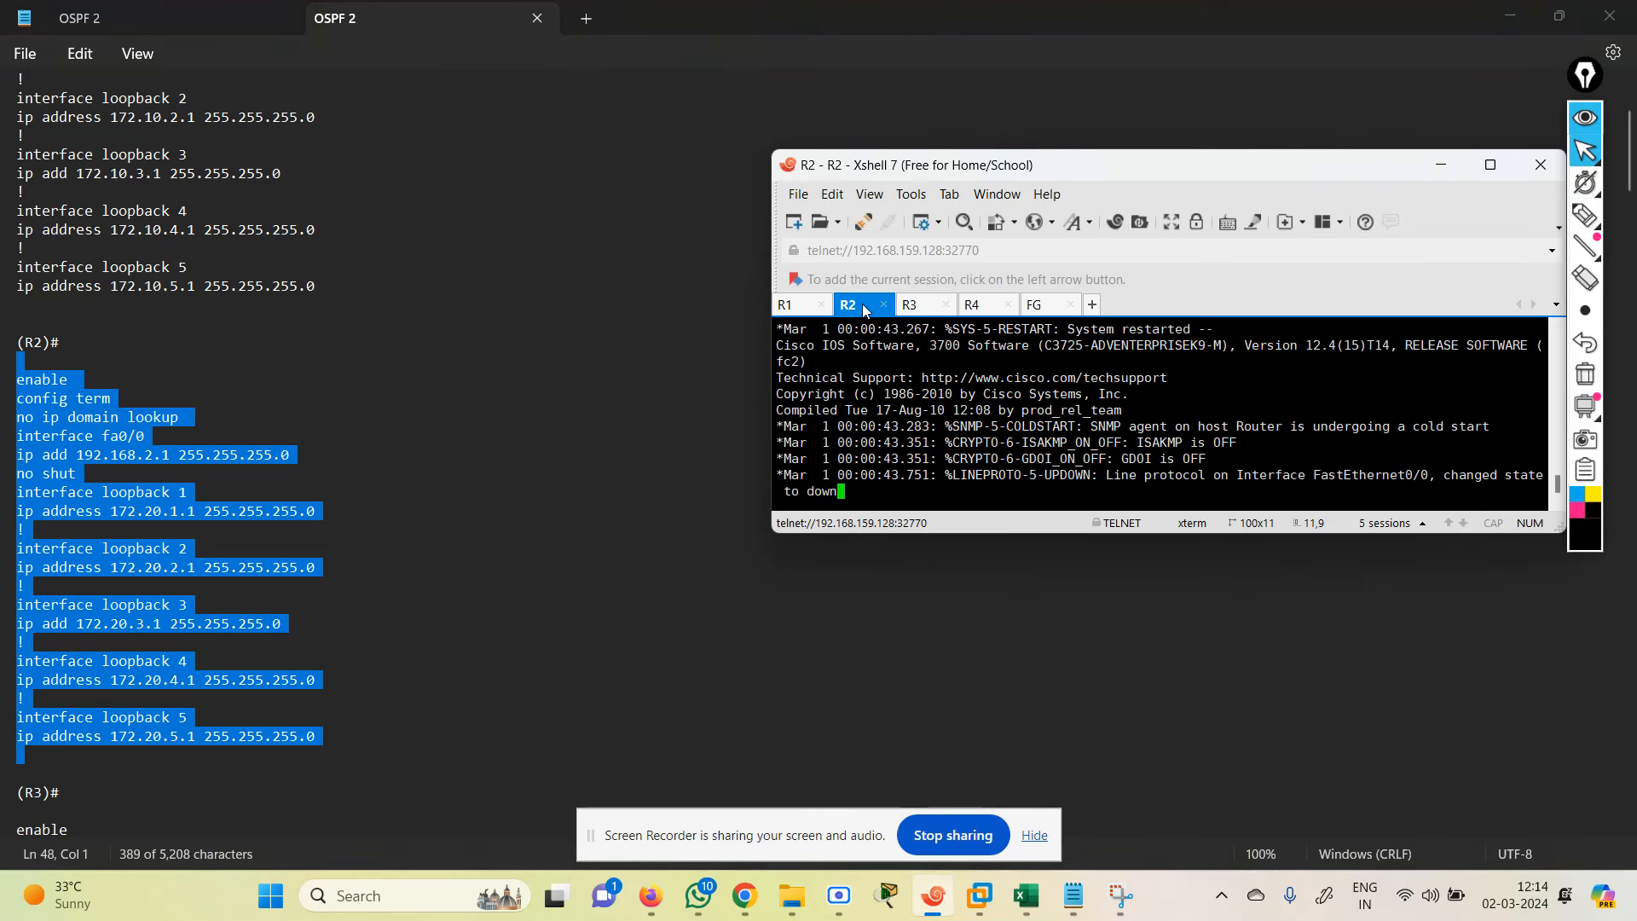
key("Return")
key("Return")
key("Return")
key("Return")
key("Return")
key("Return")
key("Return")
key("Return")
key("Return")
key("Return")
key("Return")
right_click(889, 414)
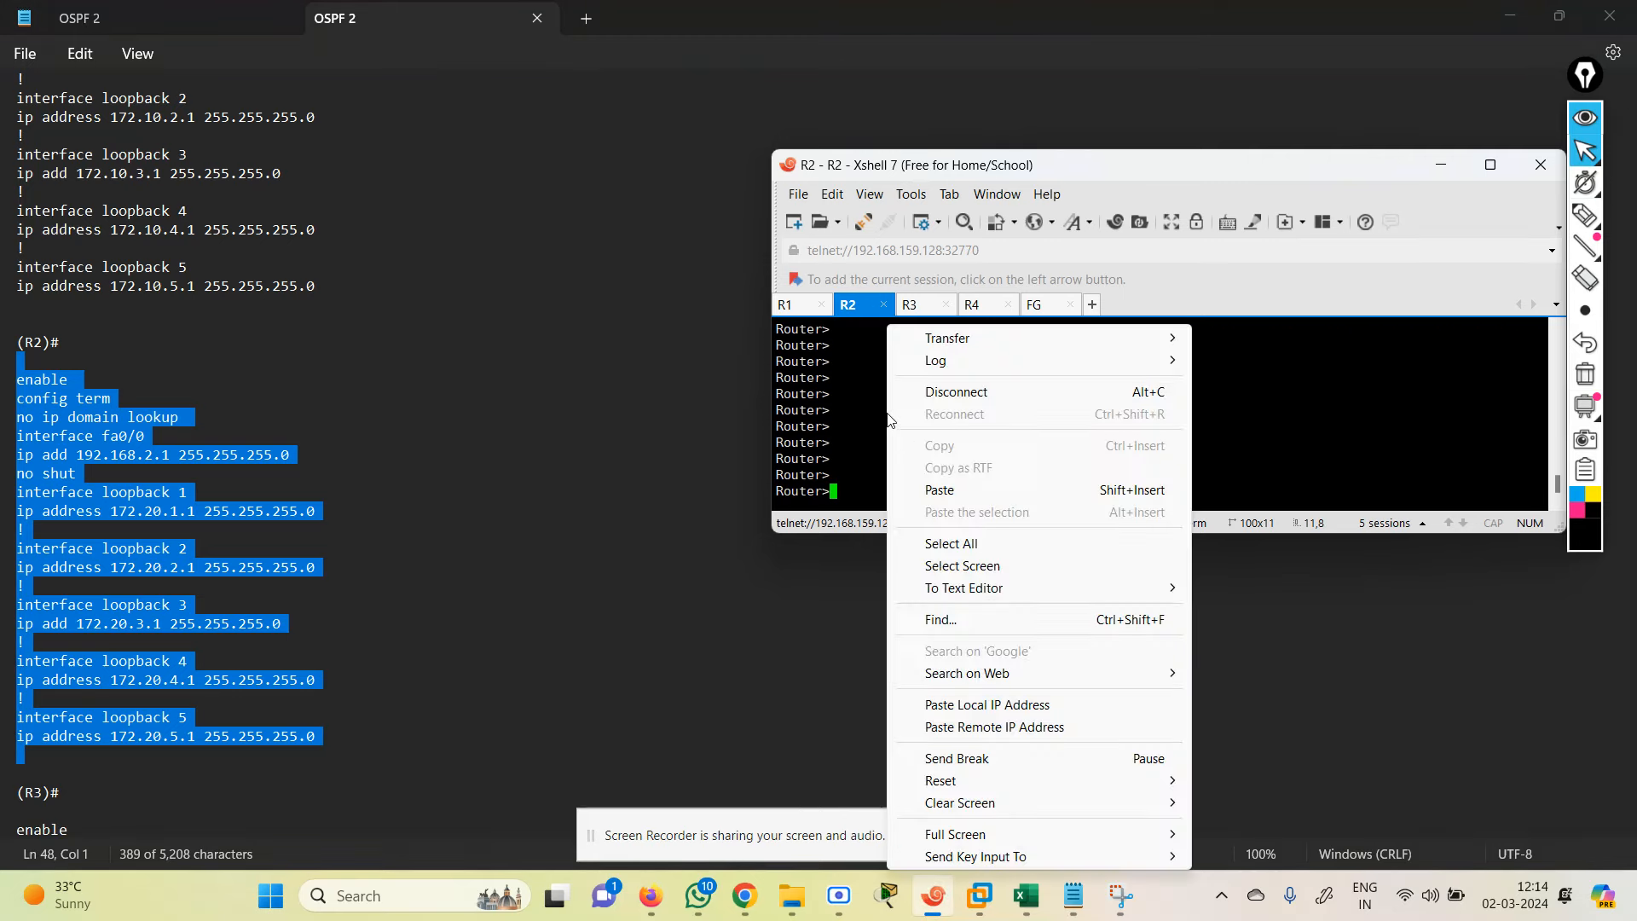
left_click(951, 492)
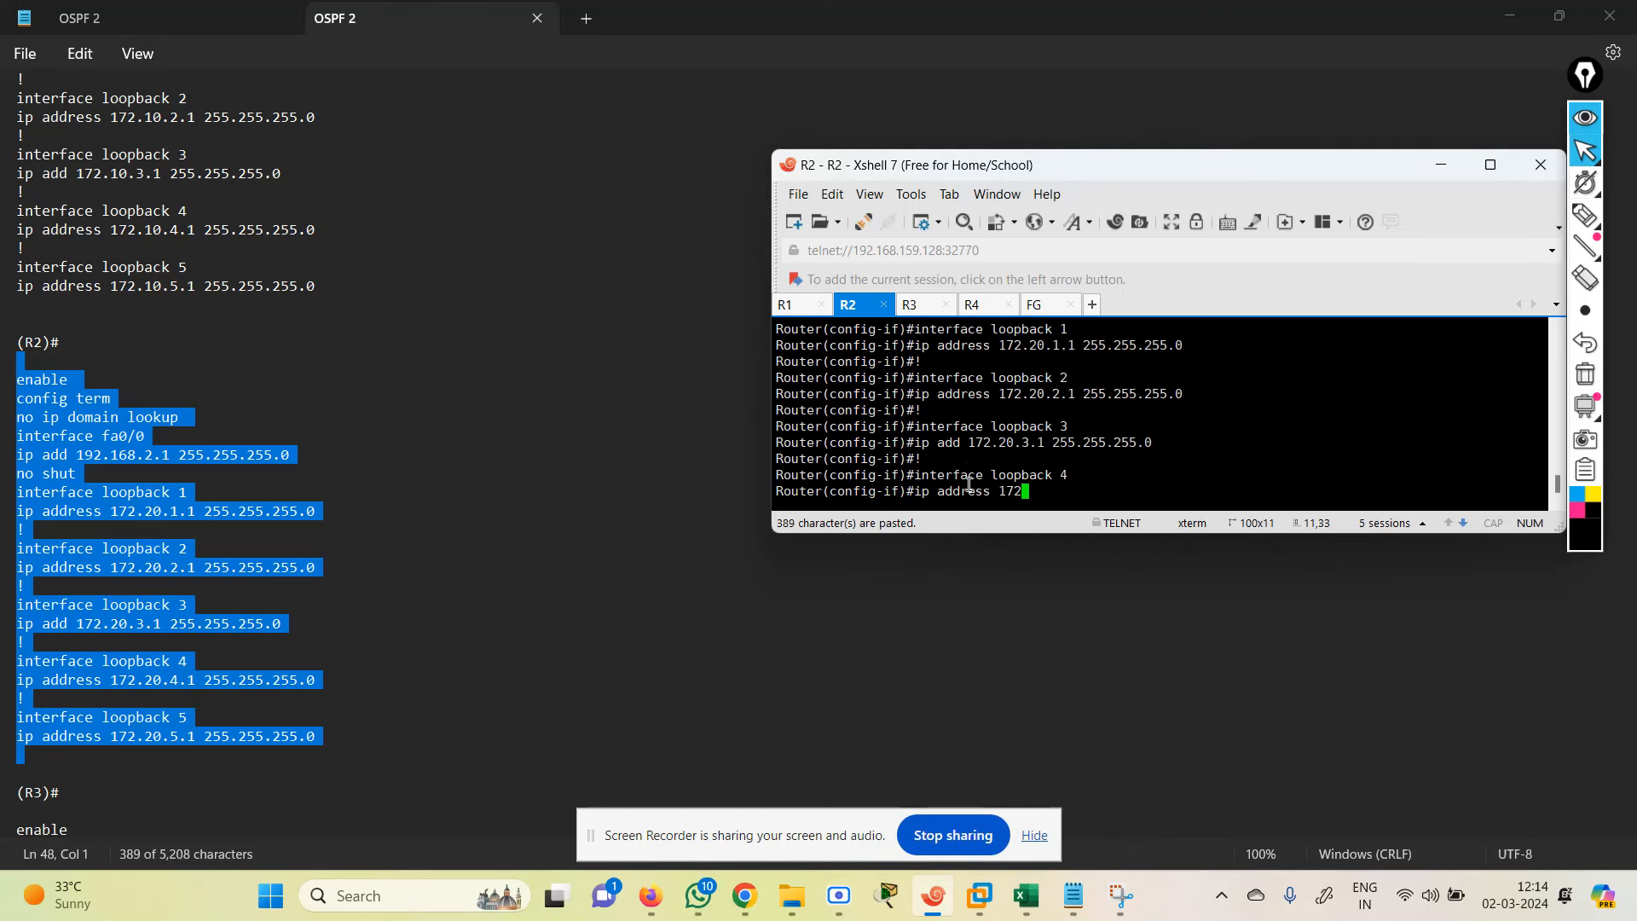
left_click(786, 695)
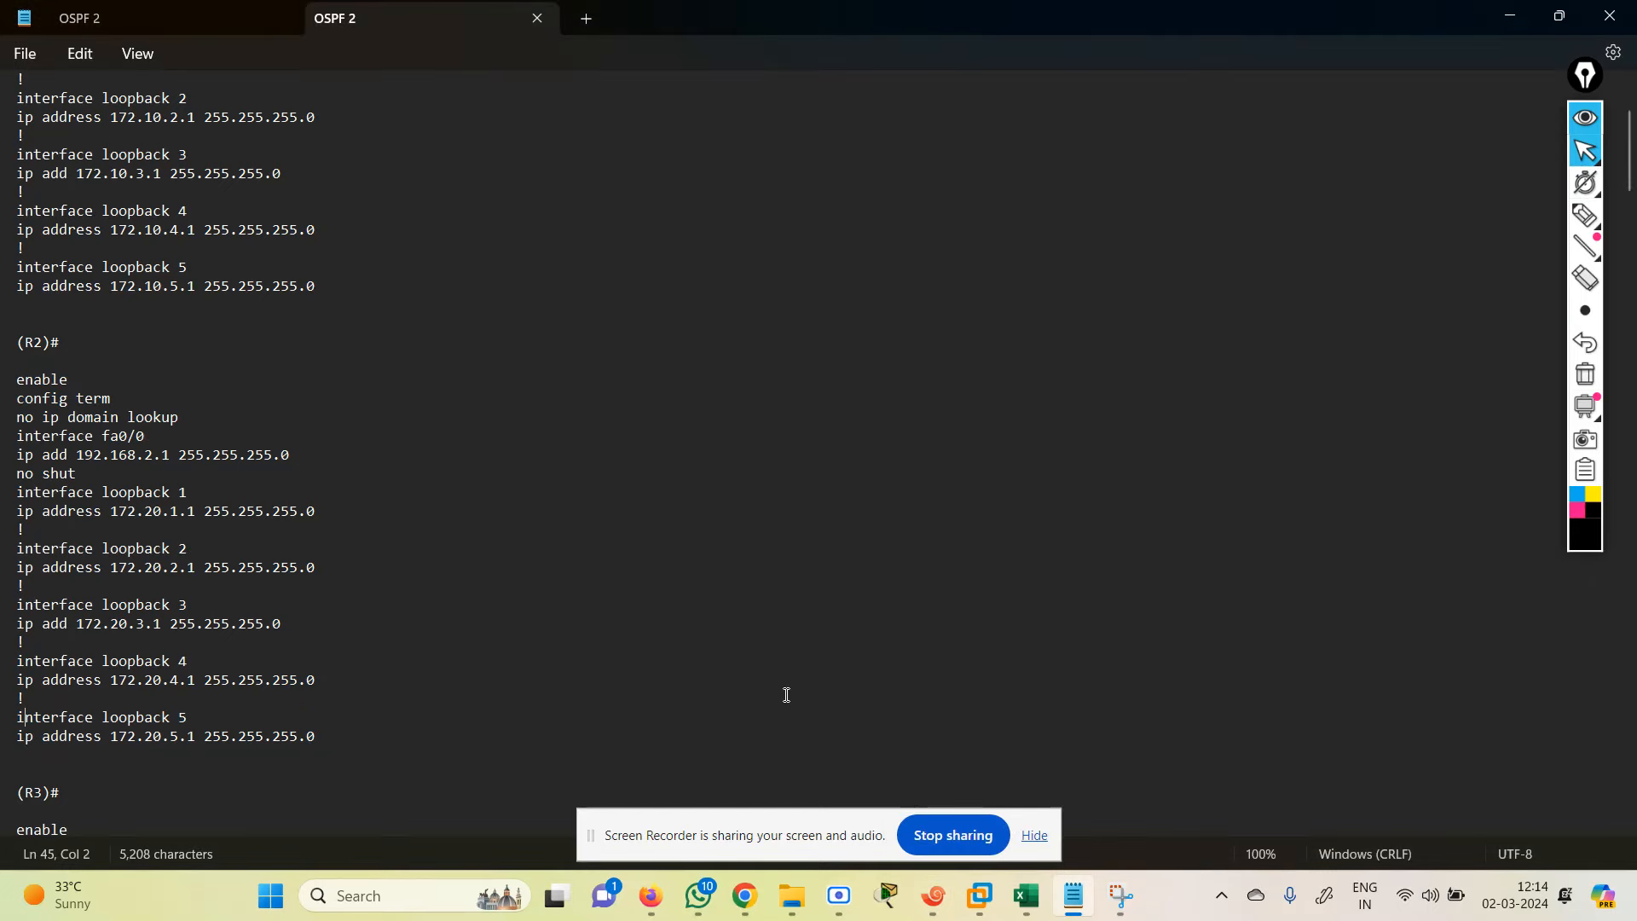
key("Down")
key("Down")
key("Down")
key("Down")
key("Down")
key("Down")
key("Down")
key("Down")
key("Down")
key("Down")
key("Down")
key("Down")
key("Down")
key("Down")
key("Down")
key("Down")
key("Down")
key("Down")
key("Down")
key("Down")
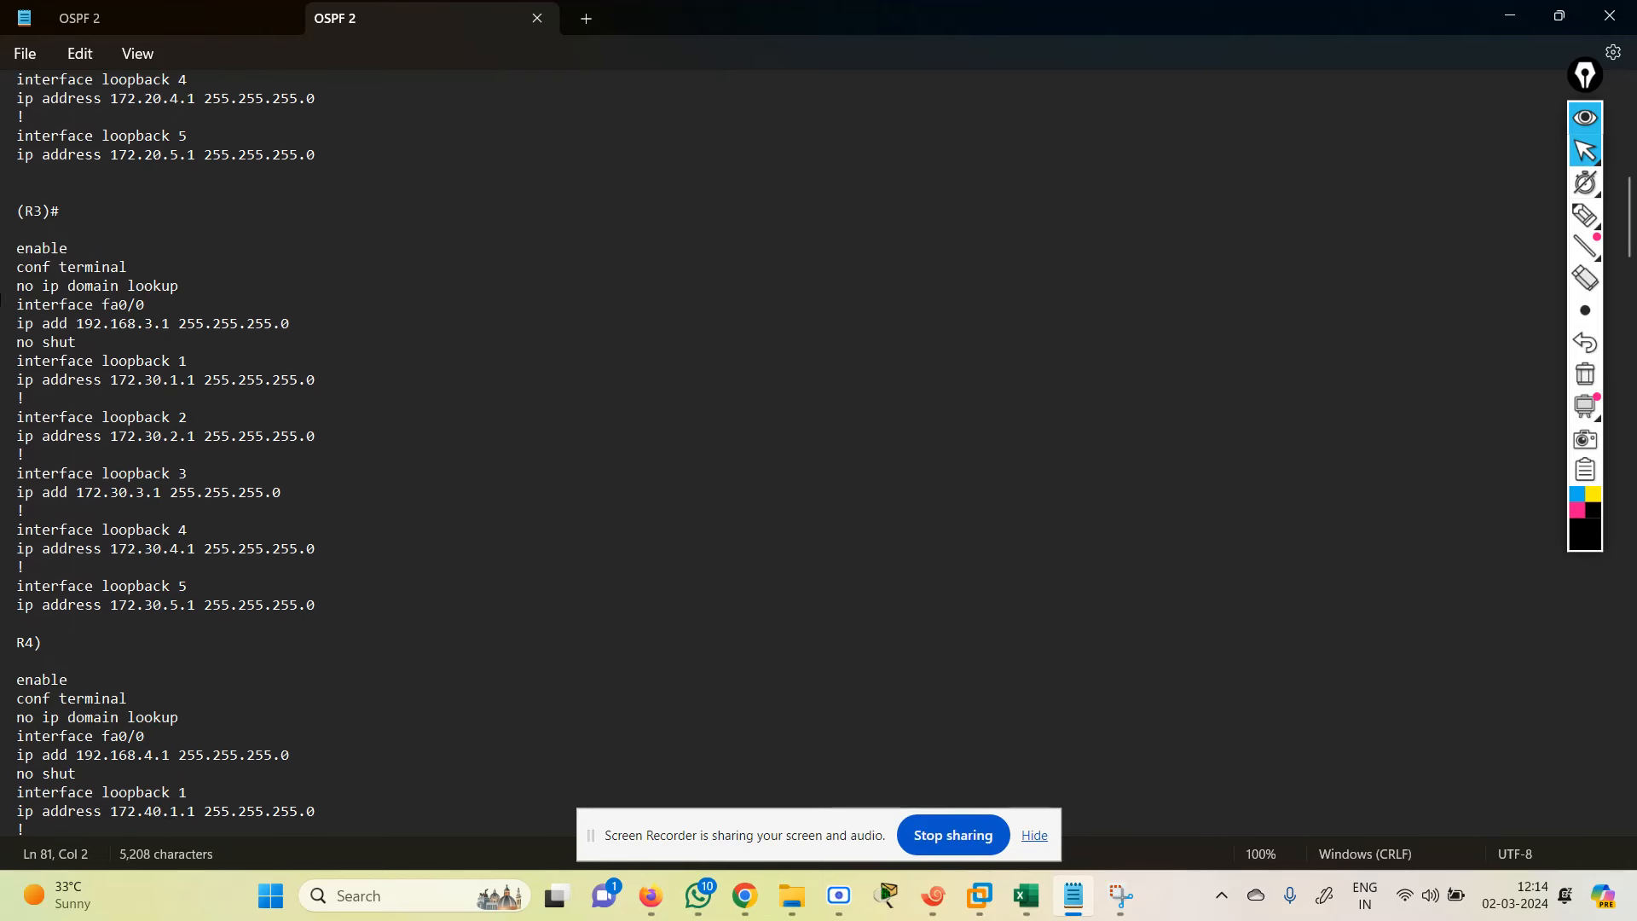
Step: Paste R3's base config with fa0/0 and 172.30.x loopbacks 1–5 into the R3 session
left_click_drag(10, 249, 329, 623)
key("ctrl+c")
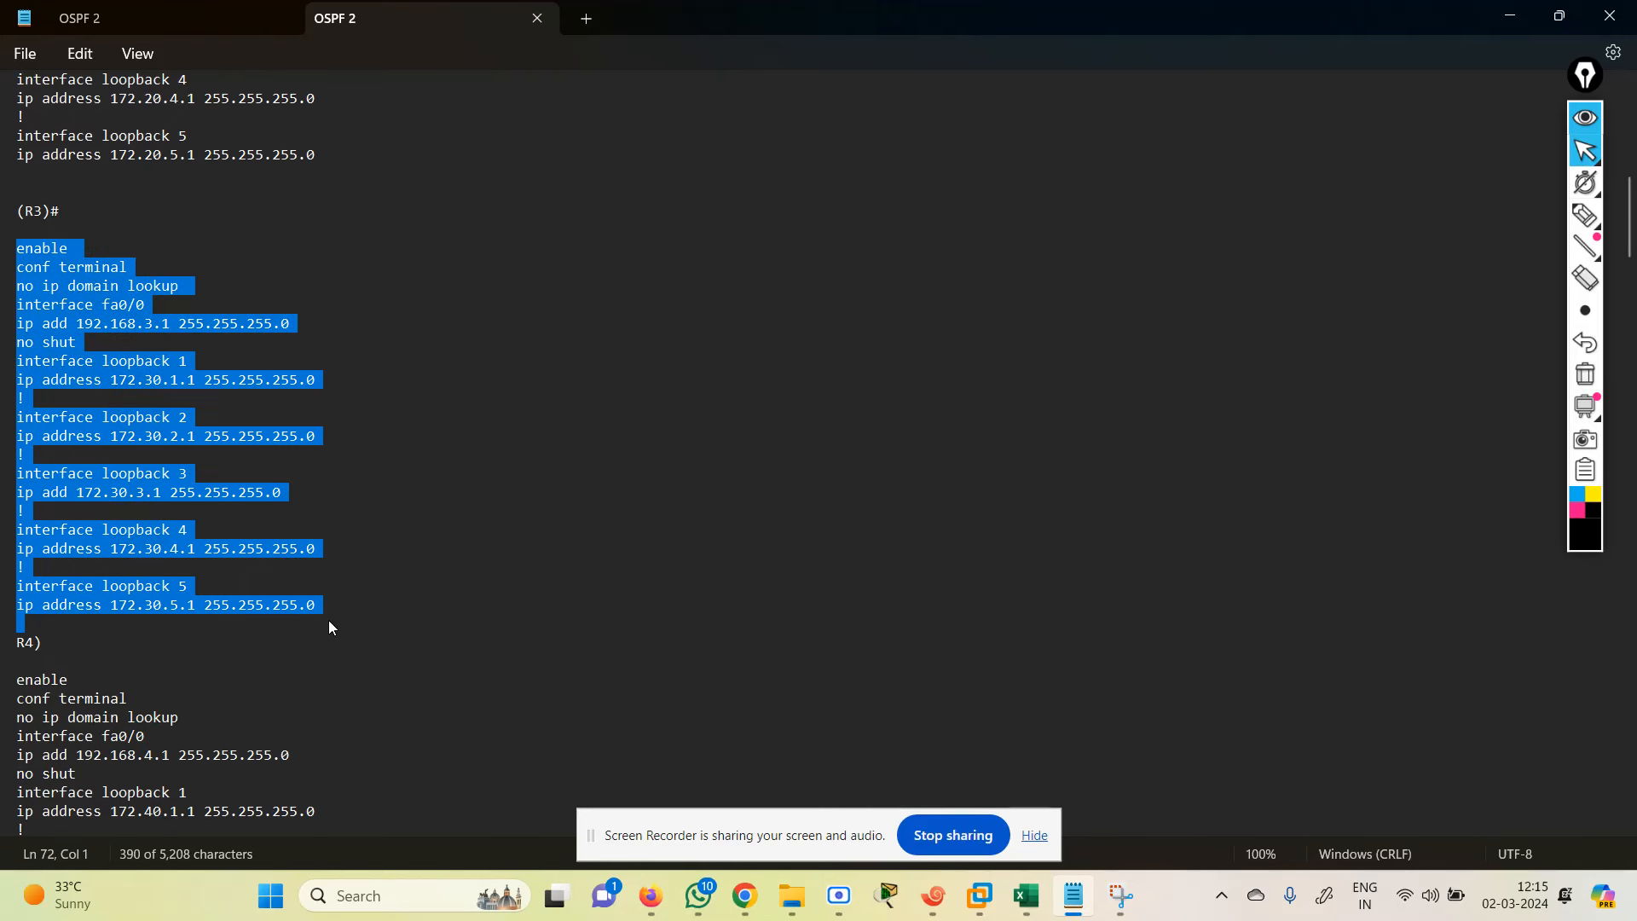
left_click(933, 897)
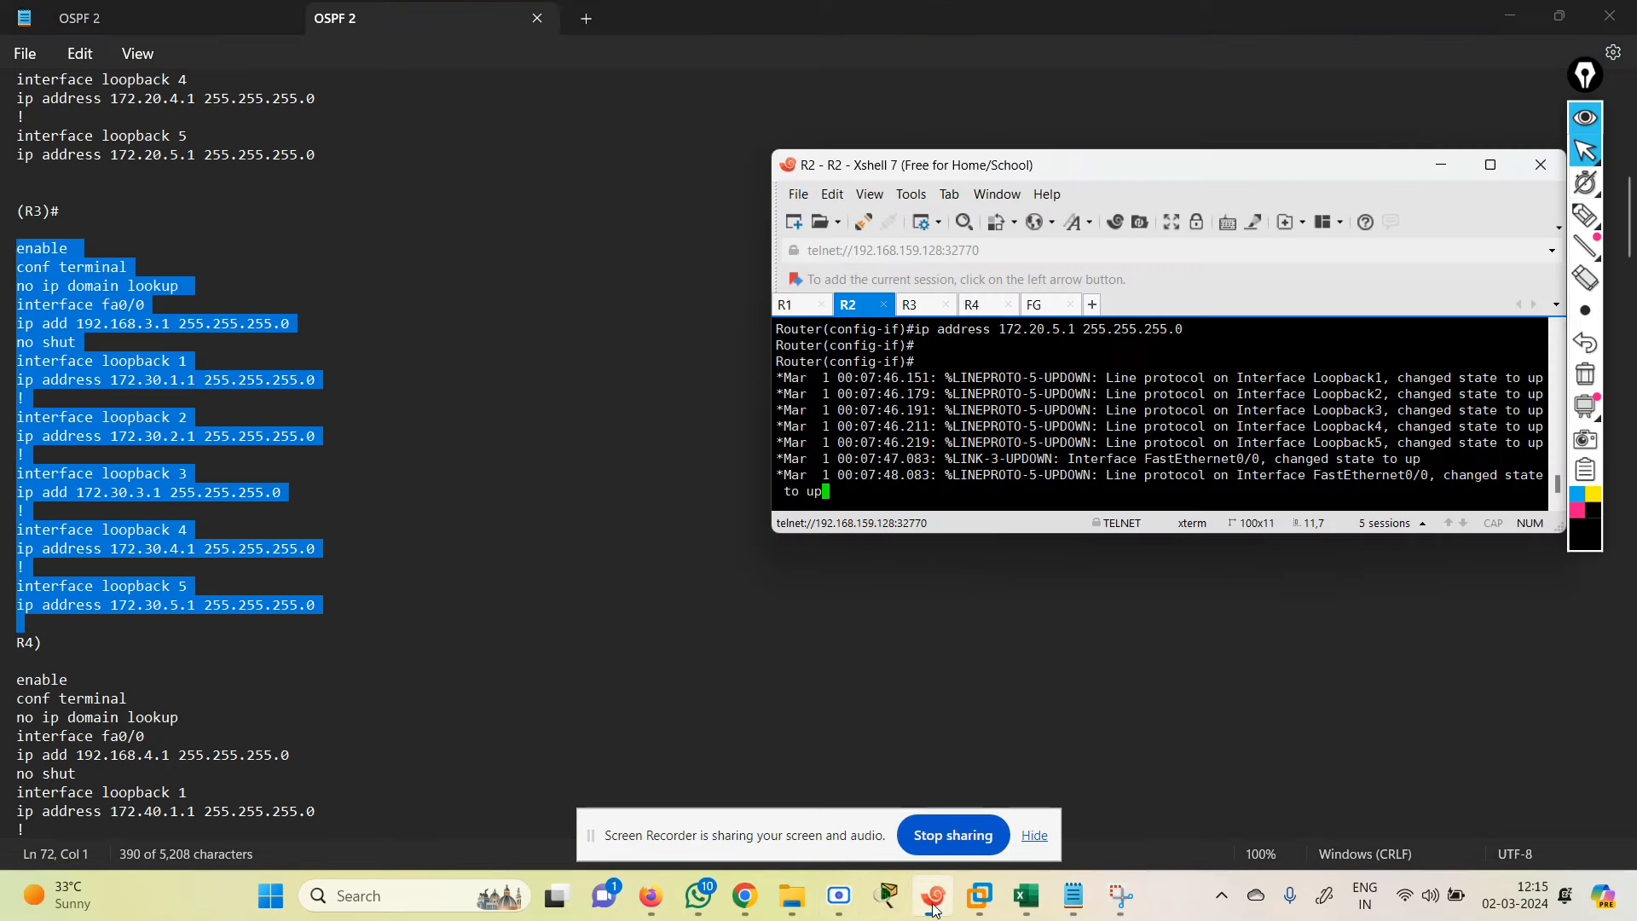
left_click(933, 306)
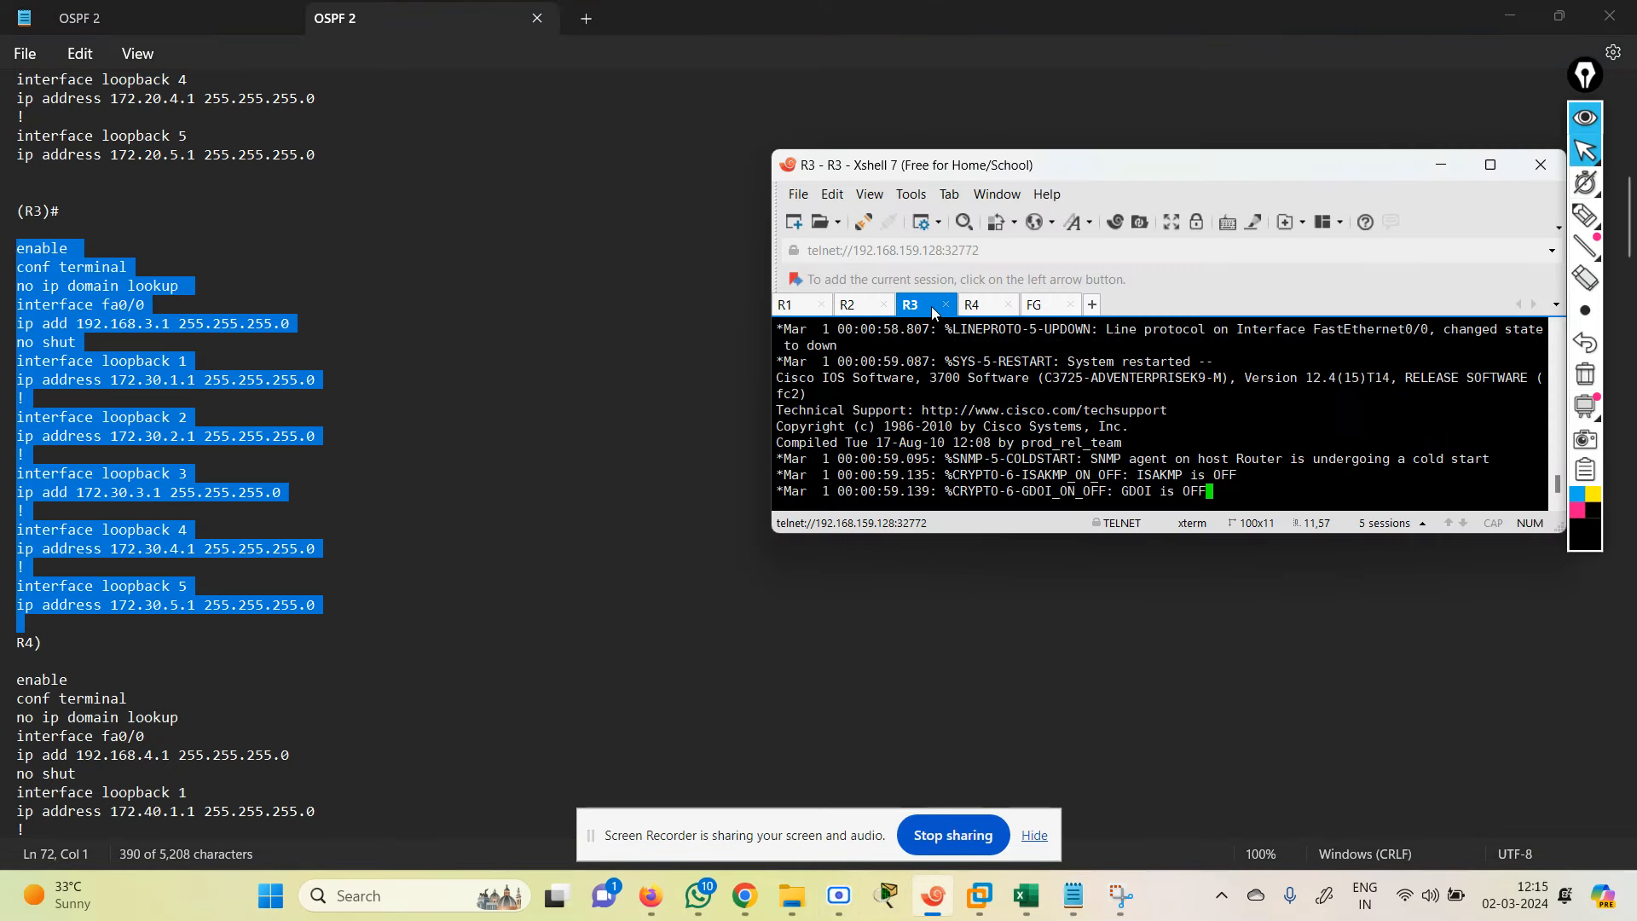
key("Return")
key("Return")
key("Return")
key("Return")
key("Return")
key("Return")
key("Return")
key("Return")
key("Return")
key("Return")
key("Return")
right_click(967, 416)
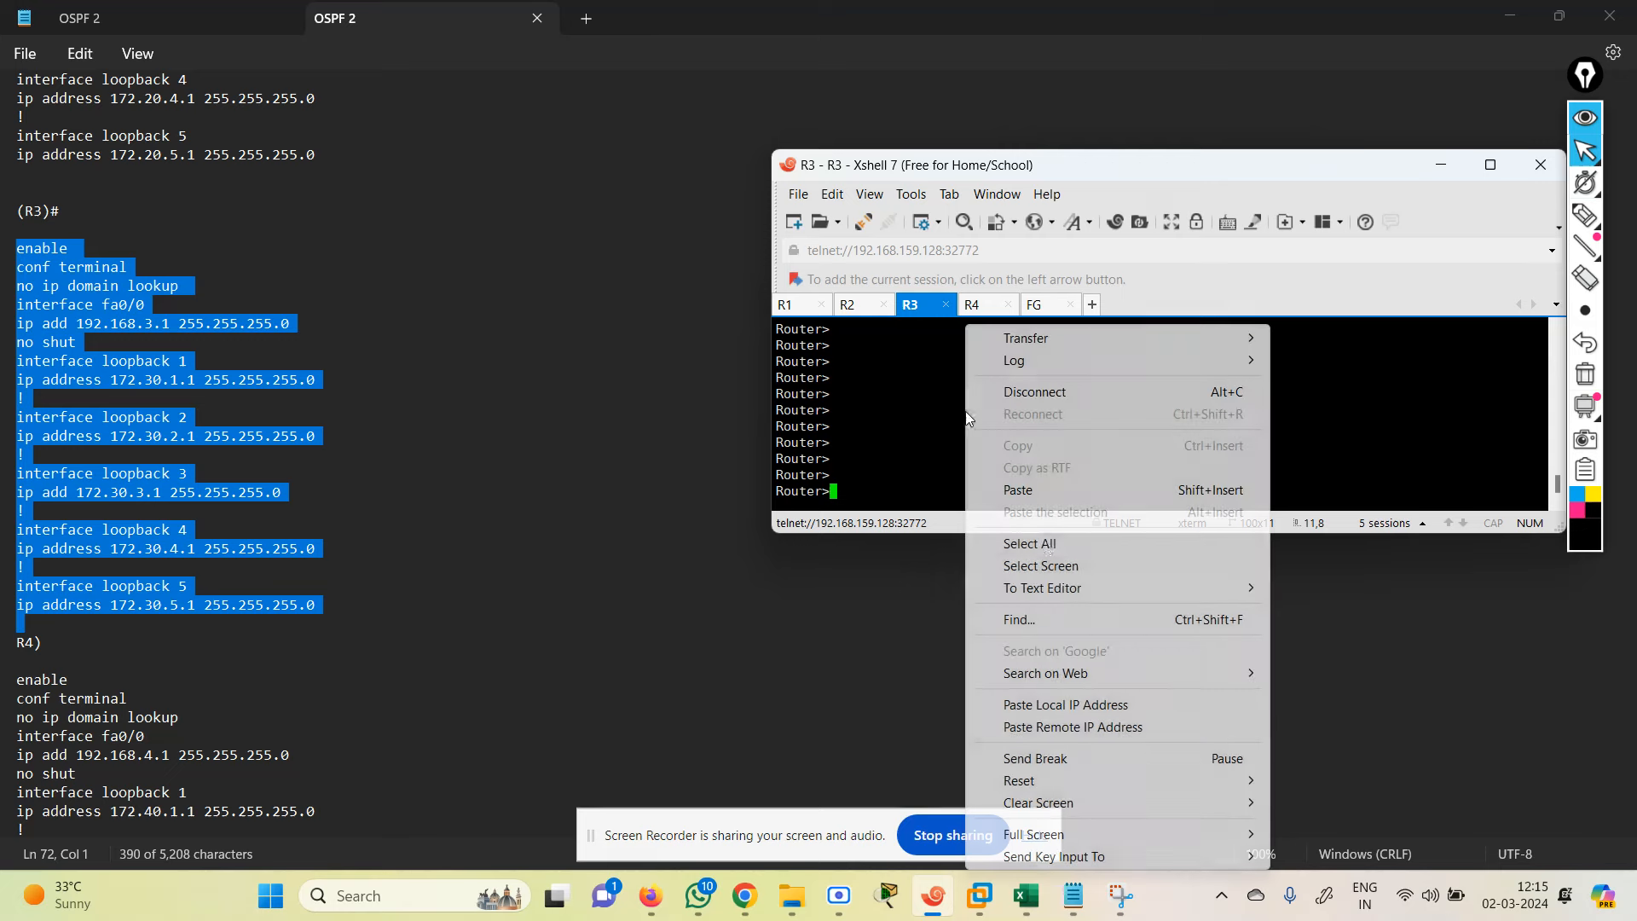
left_click(1042, 493)
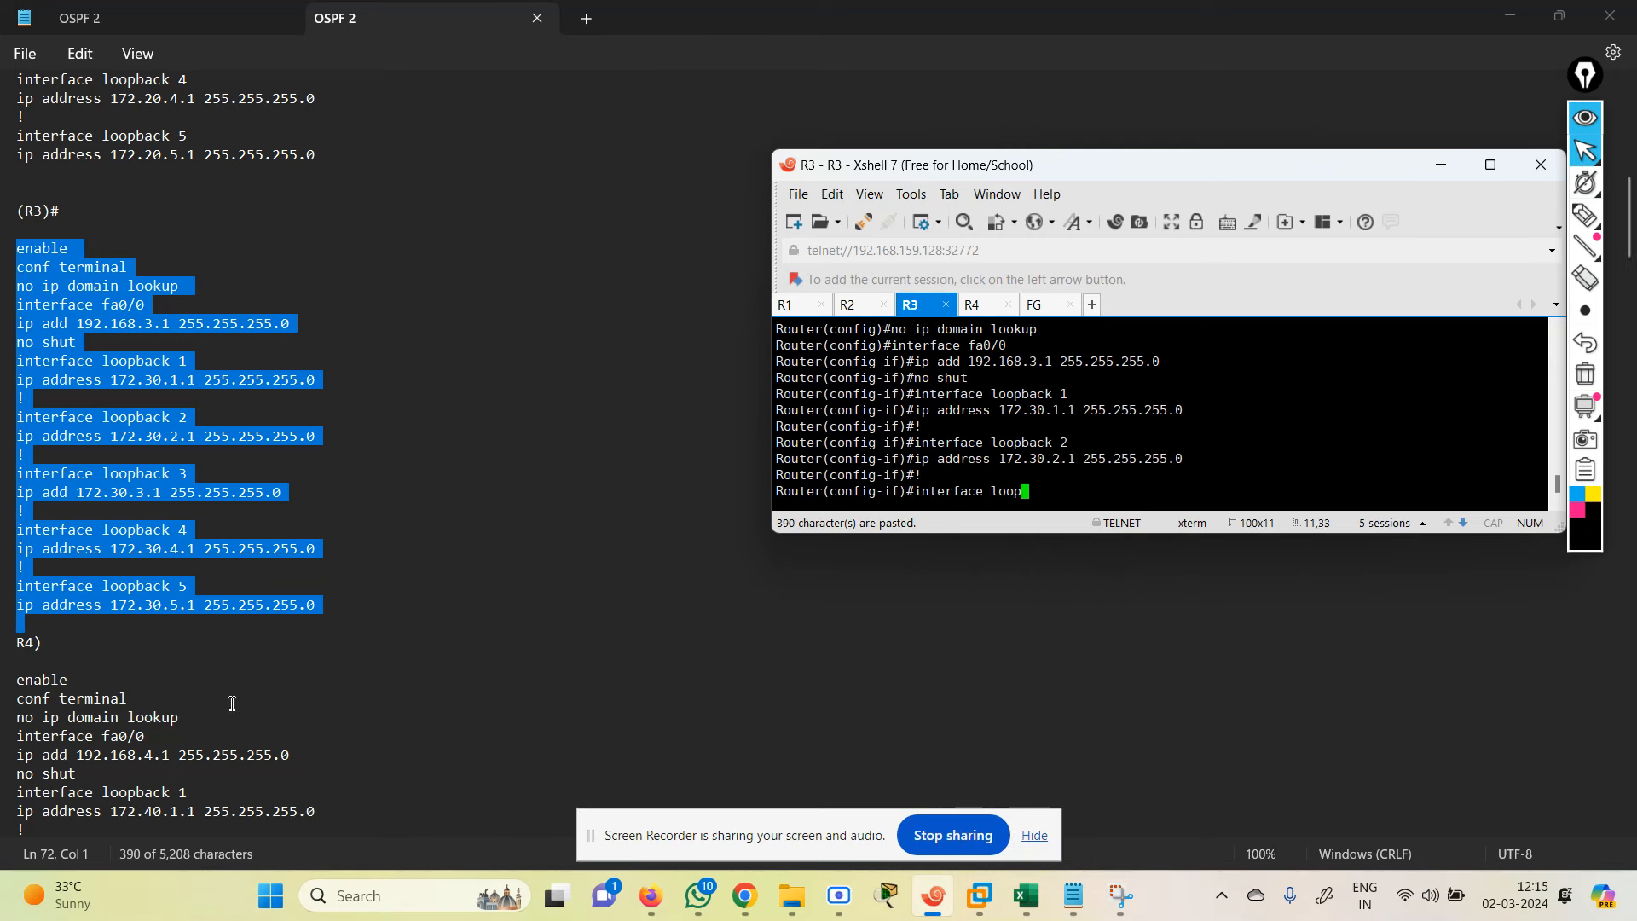
left_click(220, 675)
key("Down")
key("Down")
key("Down")
key("Down")
key("Down")
key("Down")
key("Down")
key("Down")
key("Down")
key("Down")
key("Down")
key("Down")
key("Down")
key("Down")
key("Down")
key("Down")
key("Down")
key("Down")
key("Down")
key("Down")
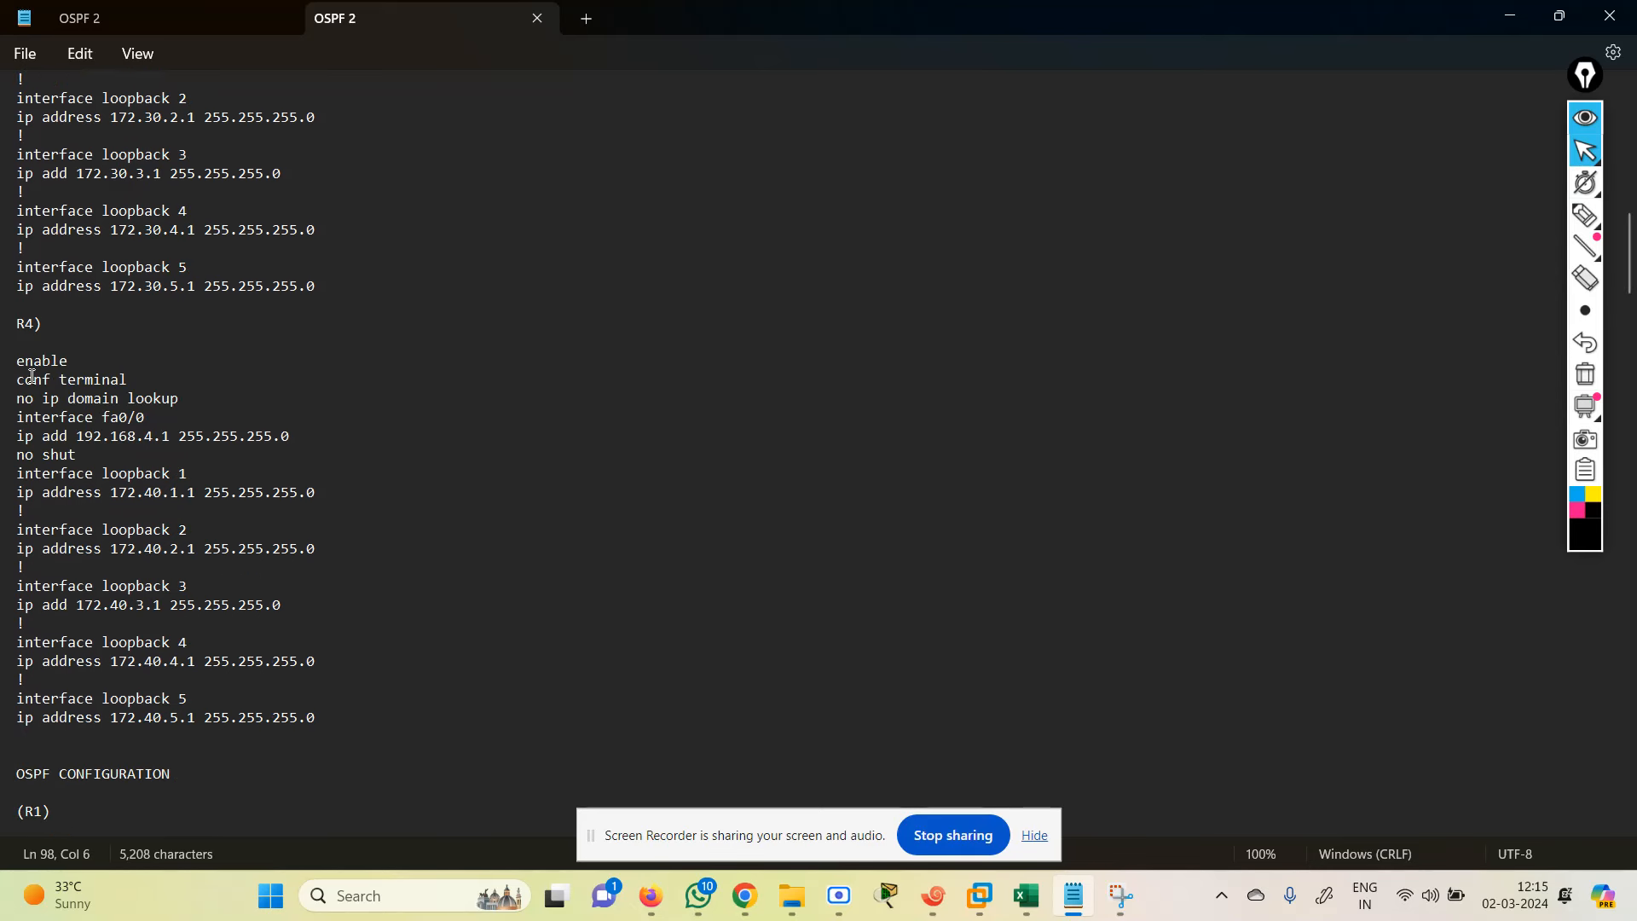
Step: Paste R4's base config (fa0/0 192.168.4.1, loopbacks 1–5 on 172.40.x.1) into the R4 session
left_click_drag(19, 362, 371, 724)
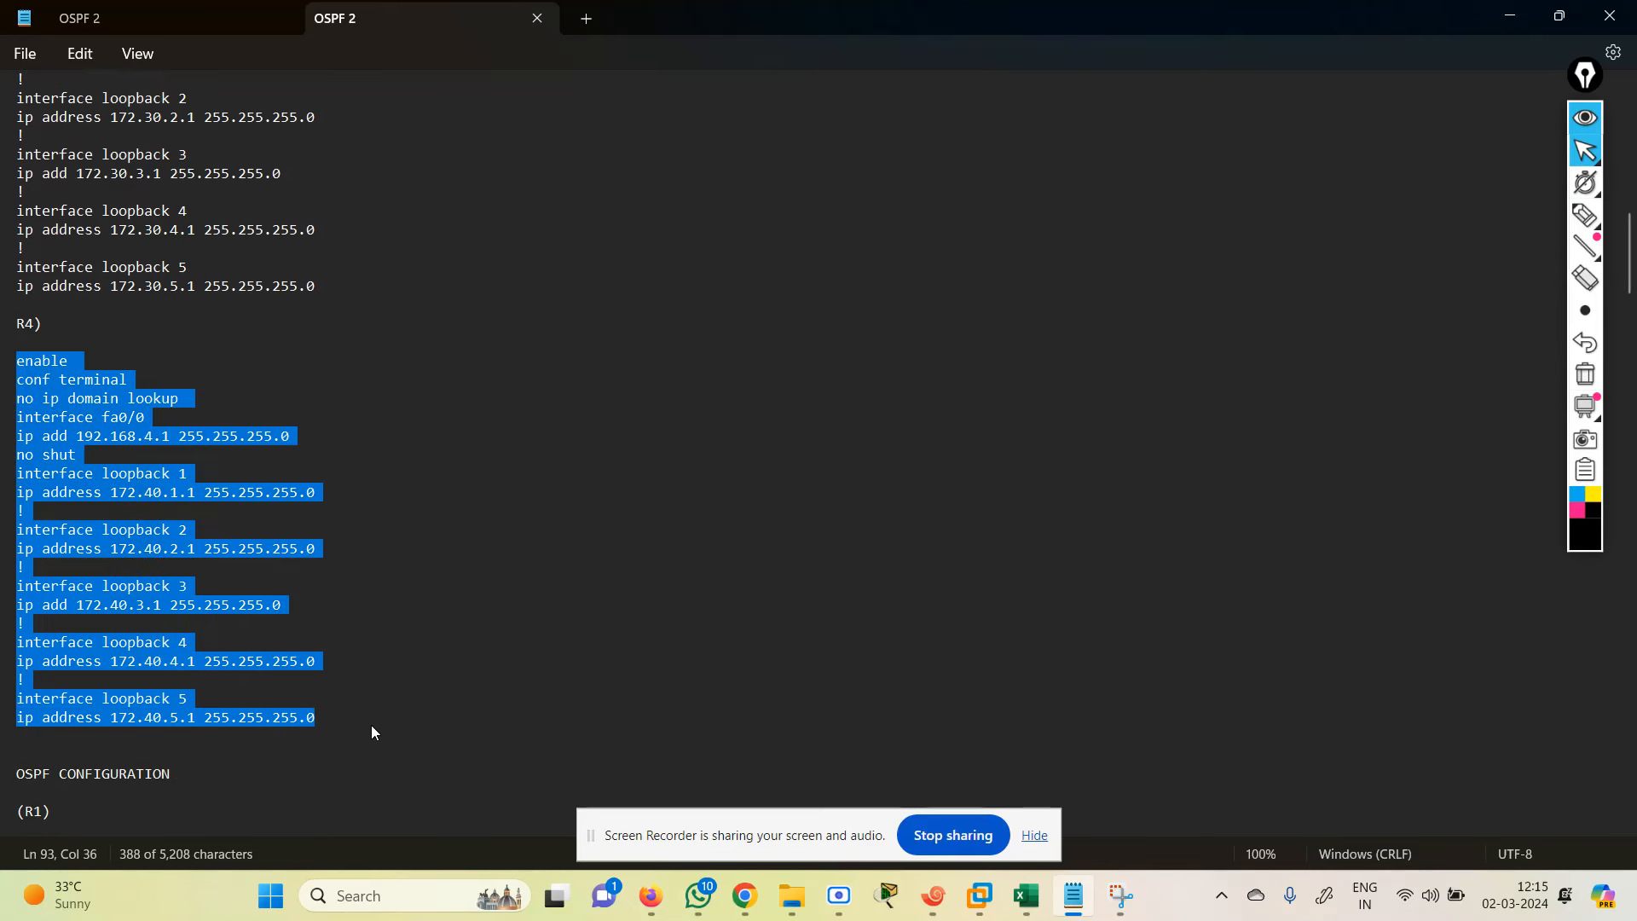
left_click(933, 895)
left_click(976, 314)
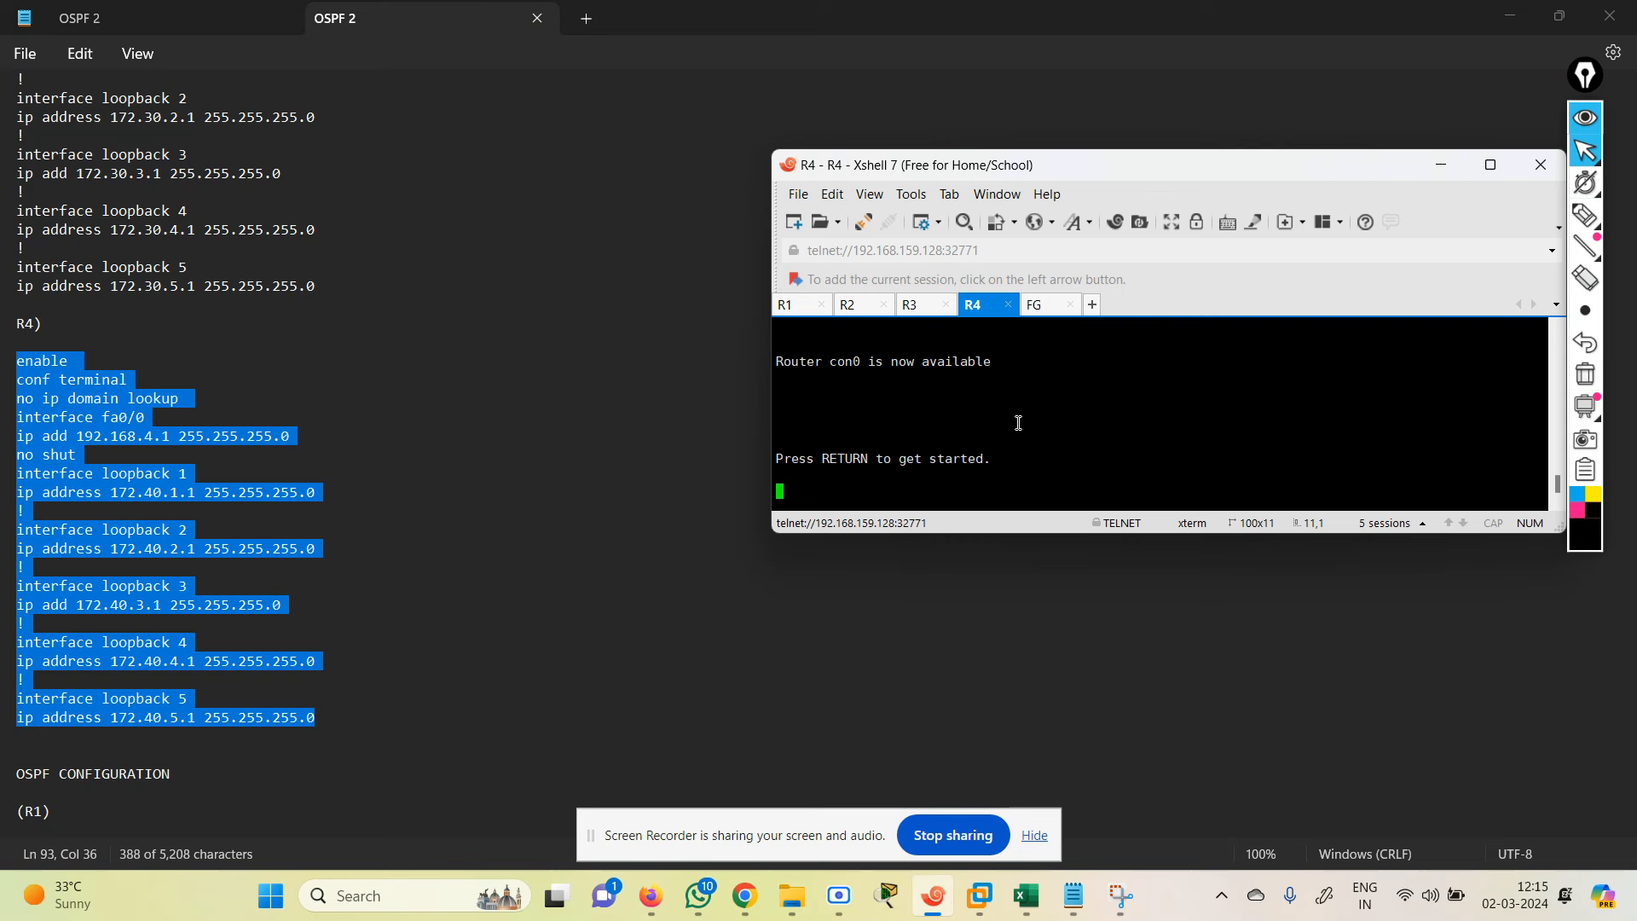
key("Return")
key("Return")
key("Return")
key("Return")
key("Return")
key("Return")
key("Return")
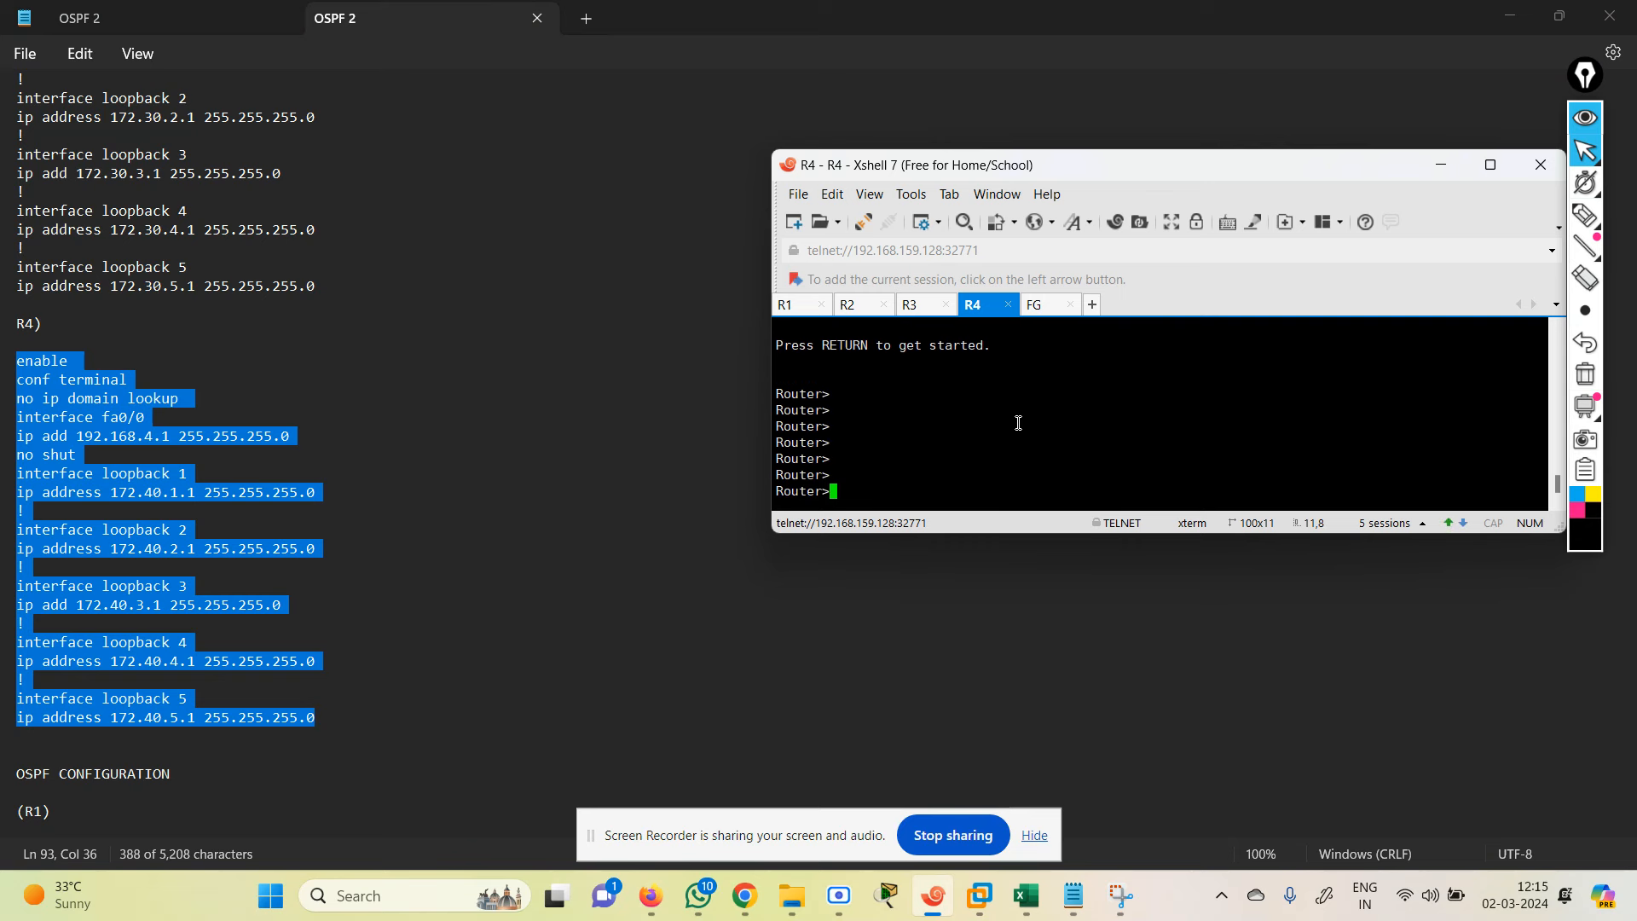
right_click(1018, 423)
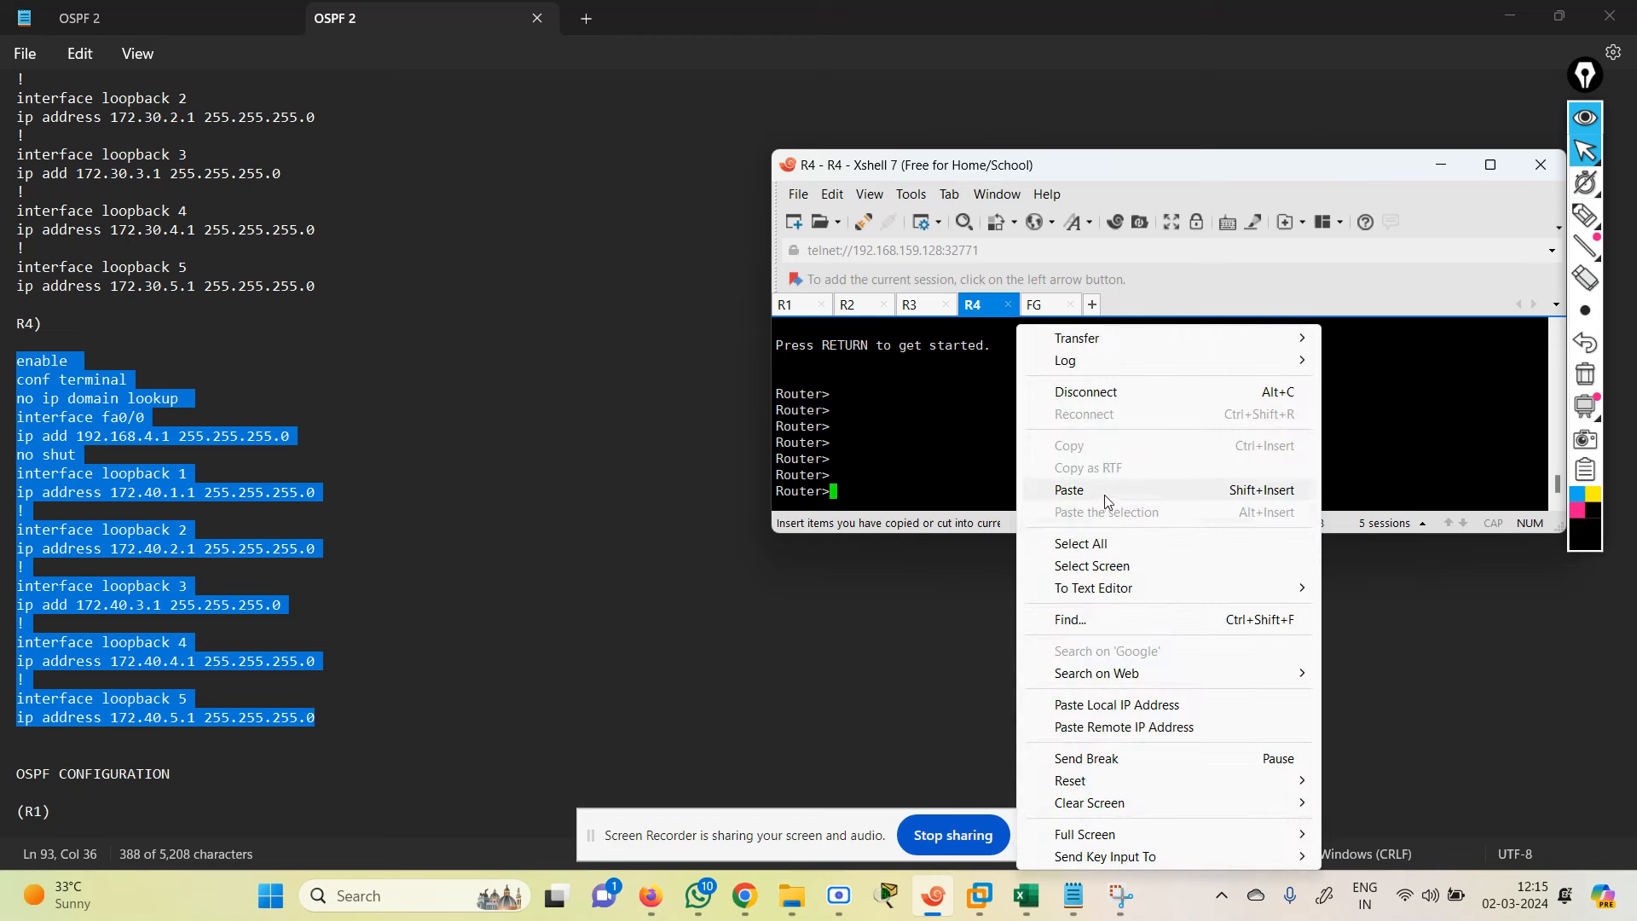
left_click(1103, 492)
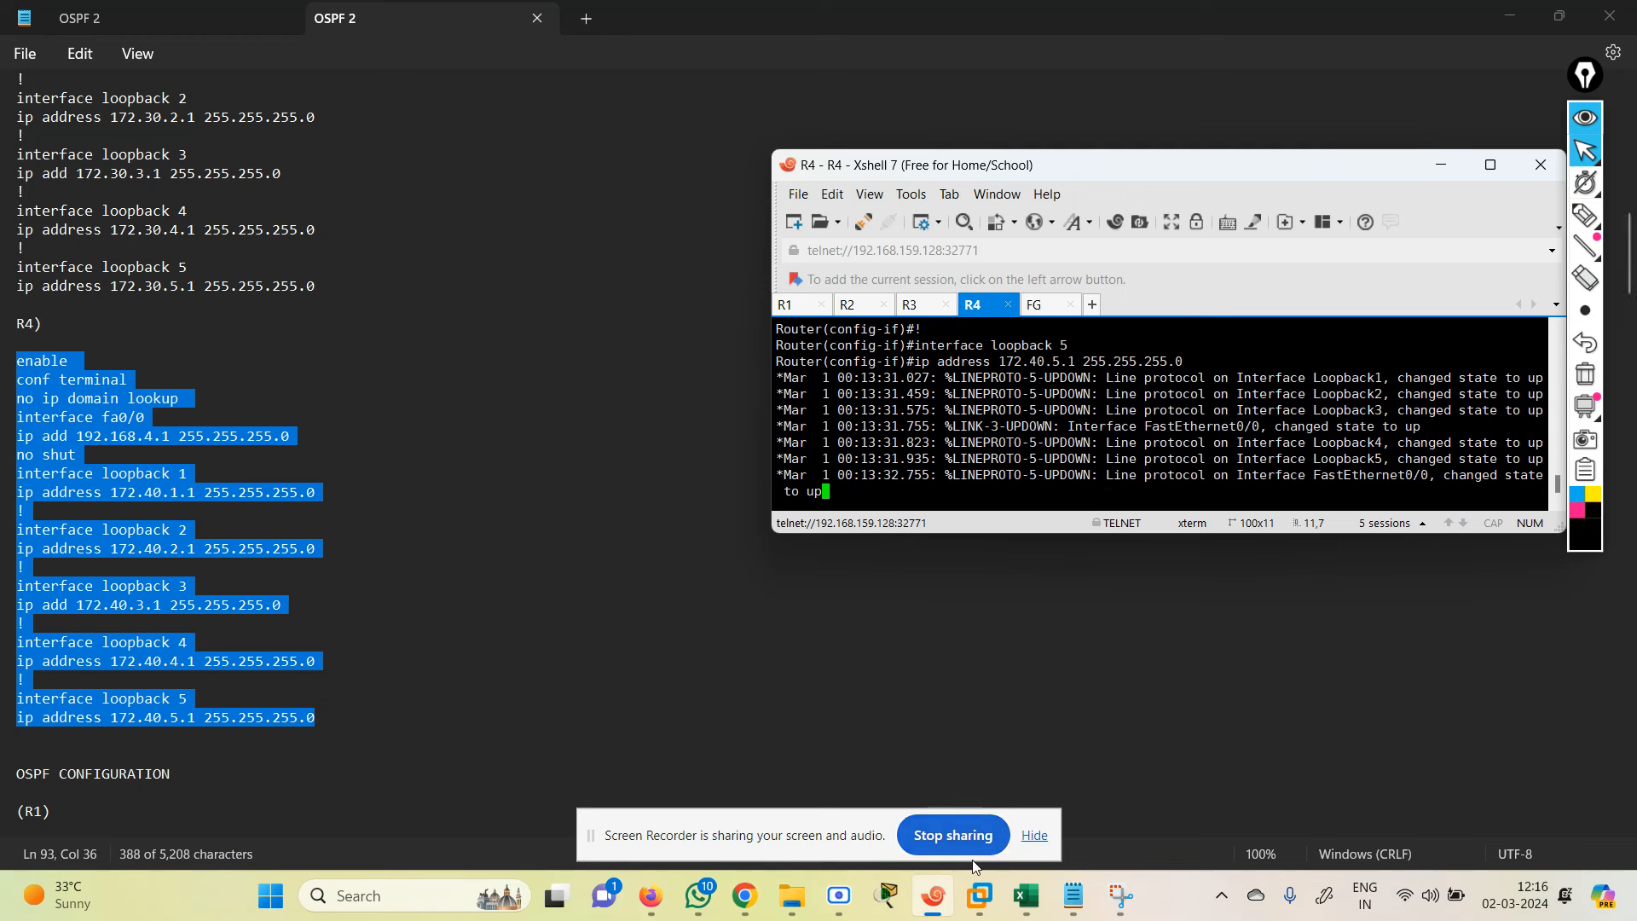
Step: Confirm R4's interfaces come up, then scroll down through the configuration notes
mouse_move(841, 909)
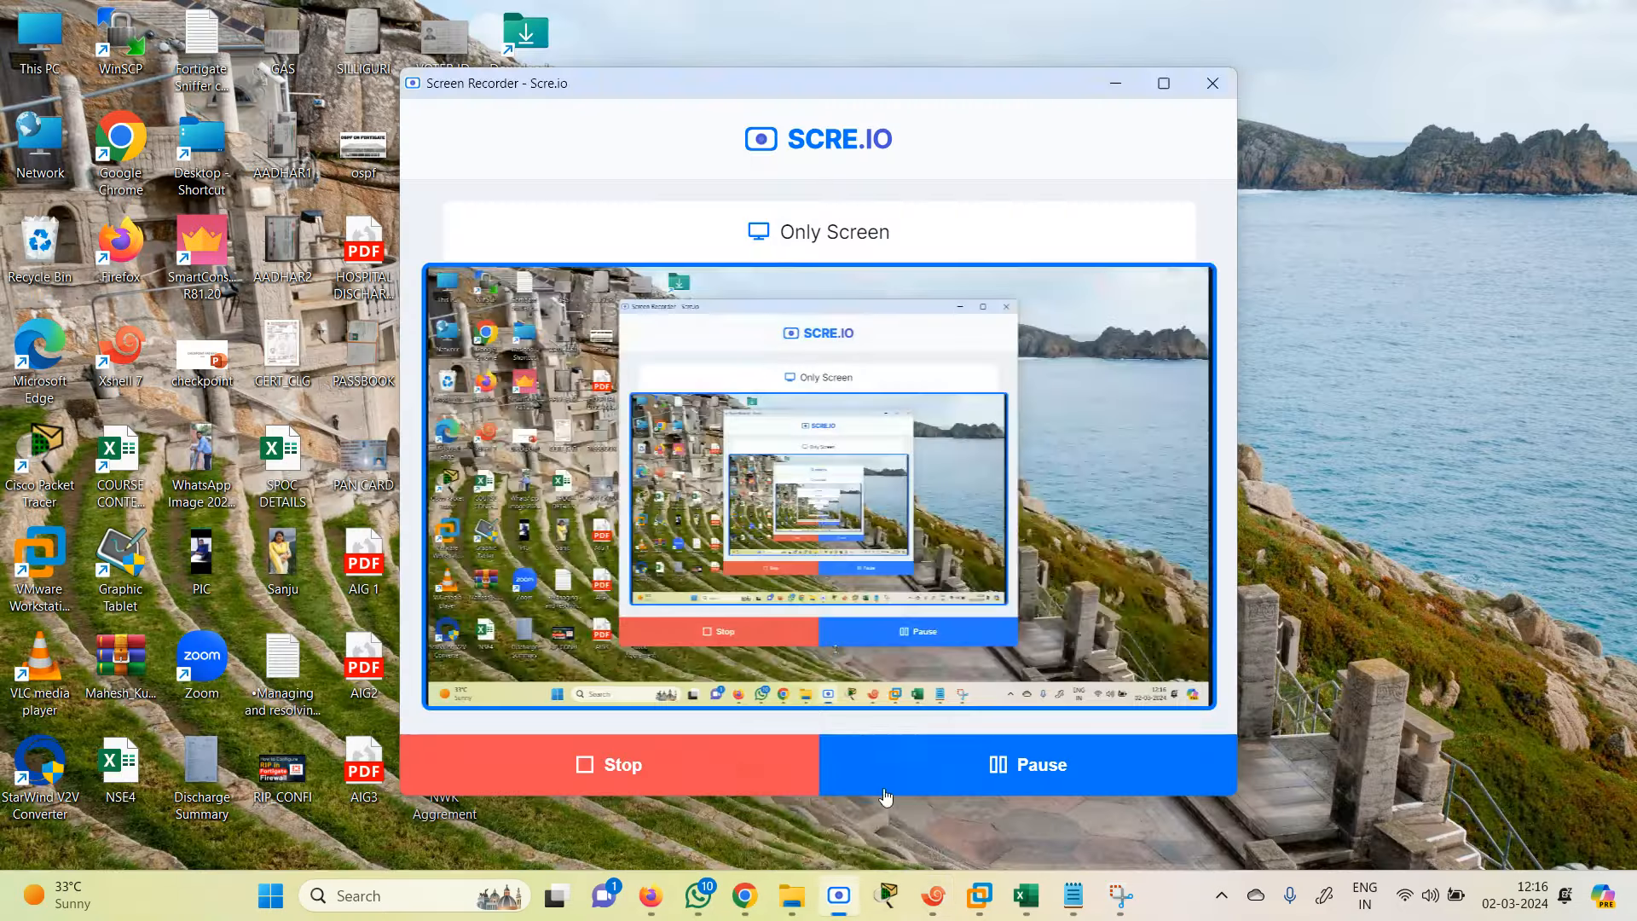
left_click(854, 801)
left_click(1193, 642)
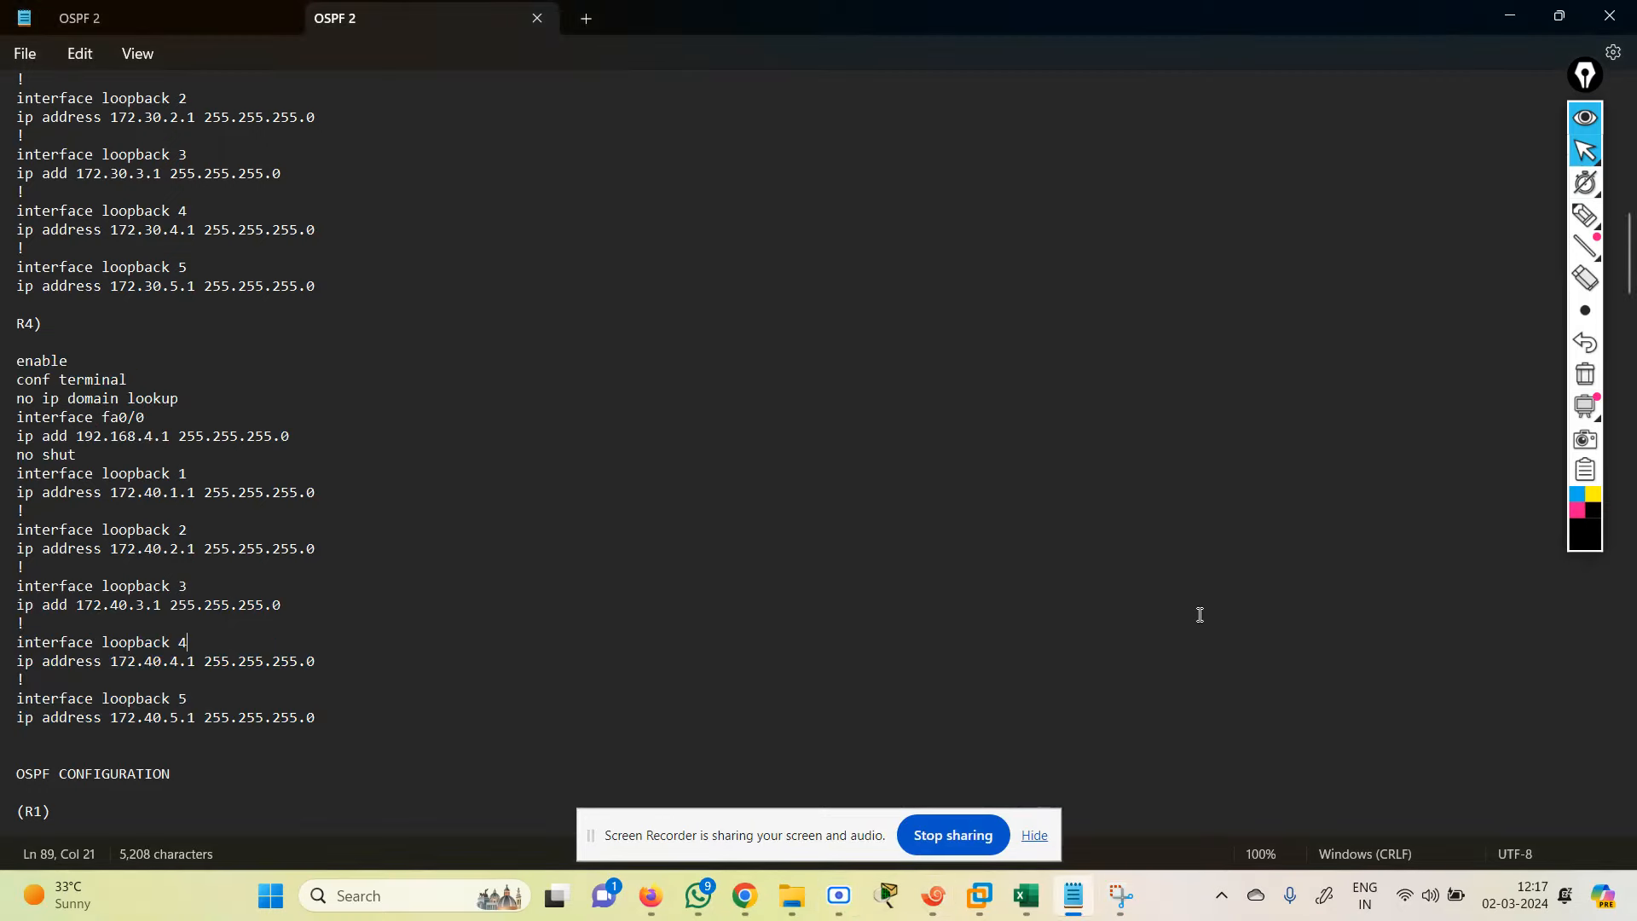
left_click(921, 895)
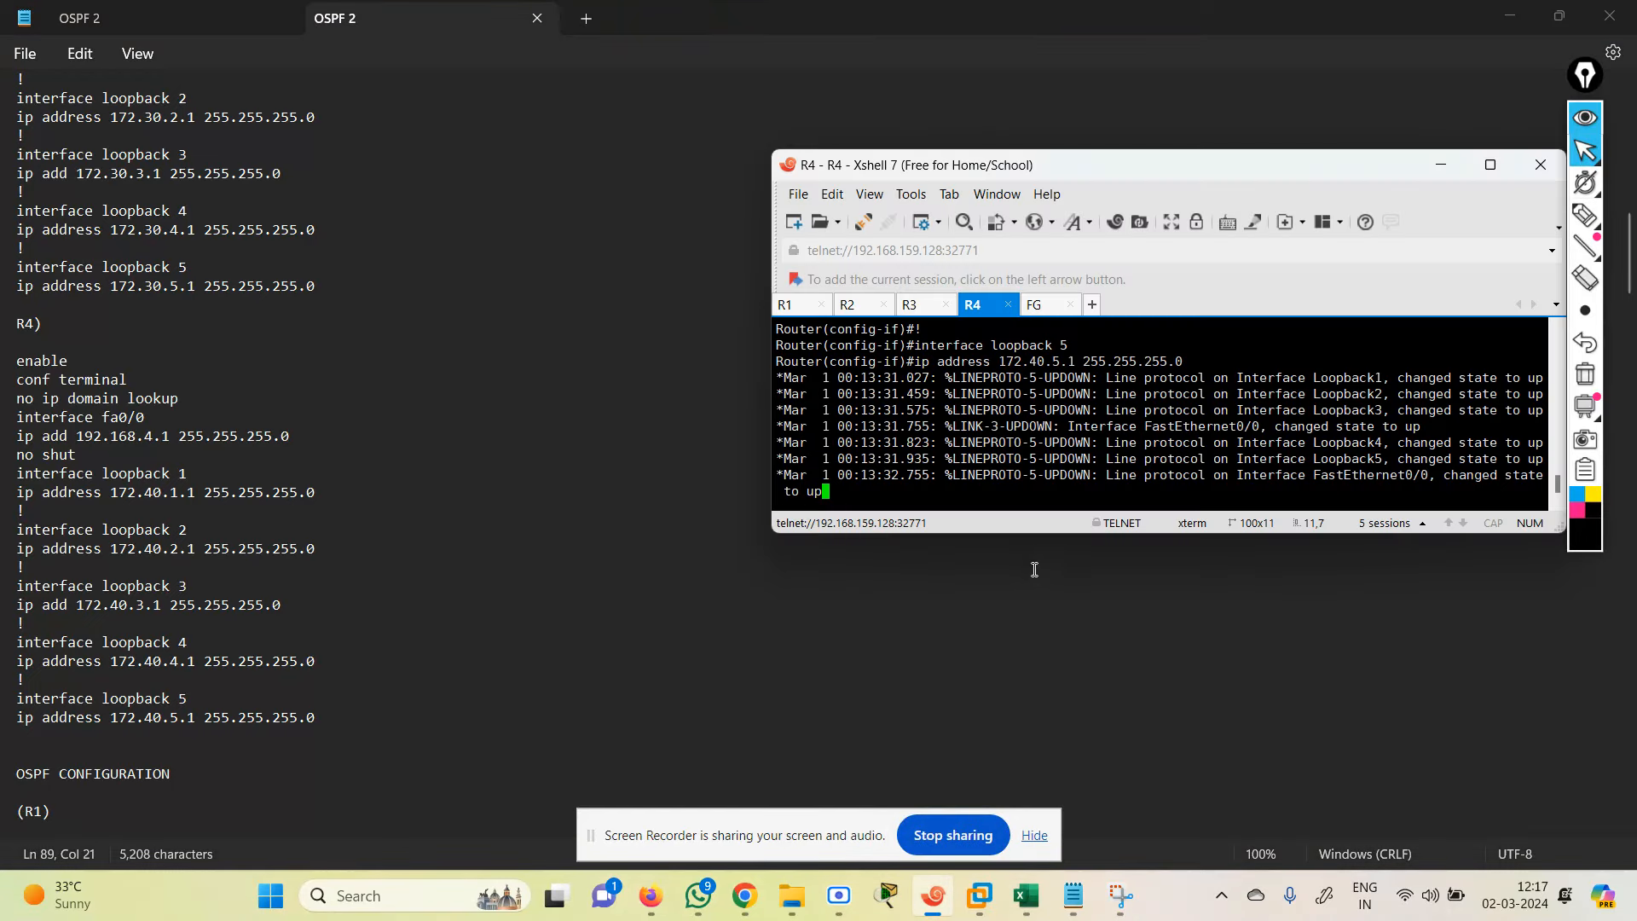
left_click(585, 585)
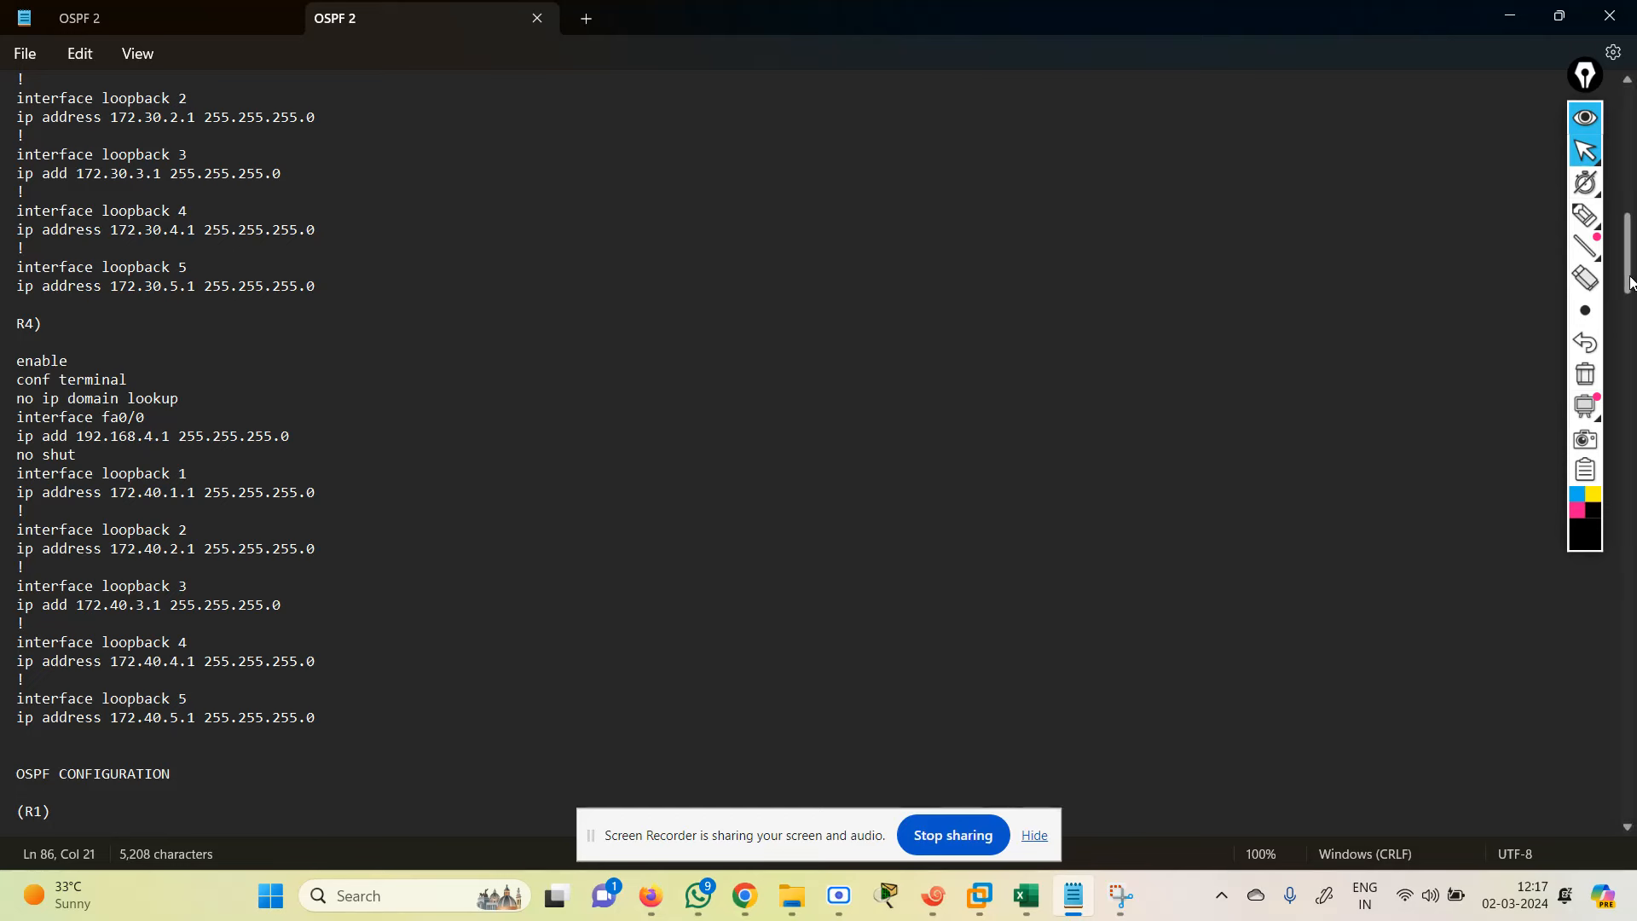
scroll(1631, 281, "down", 13)
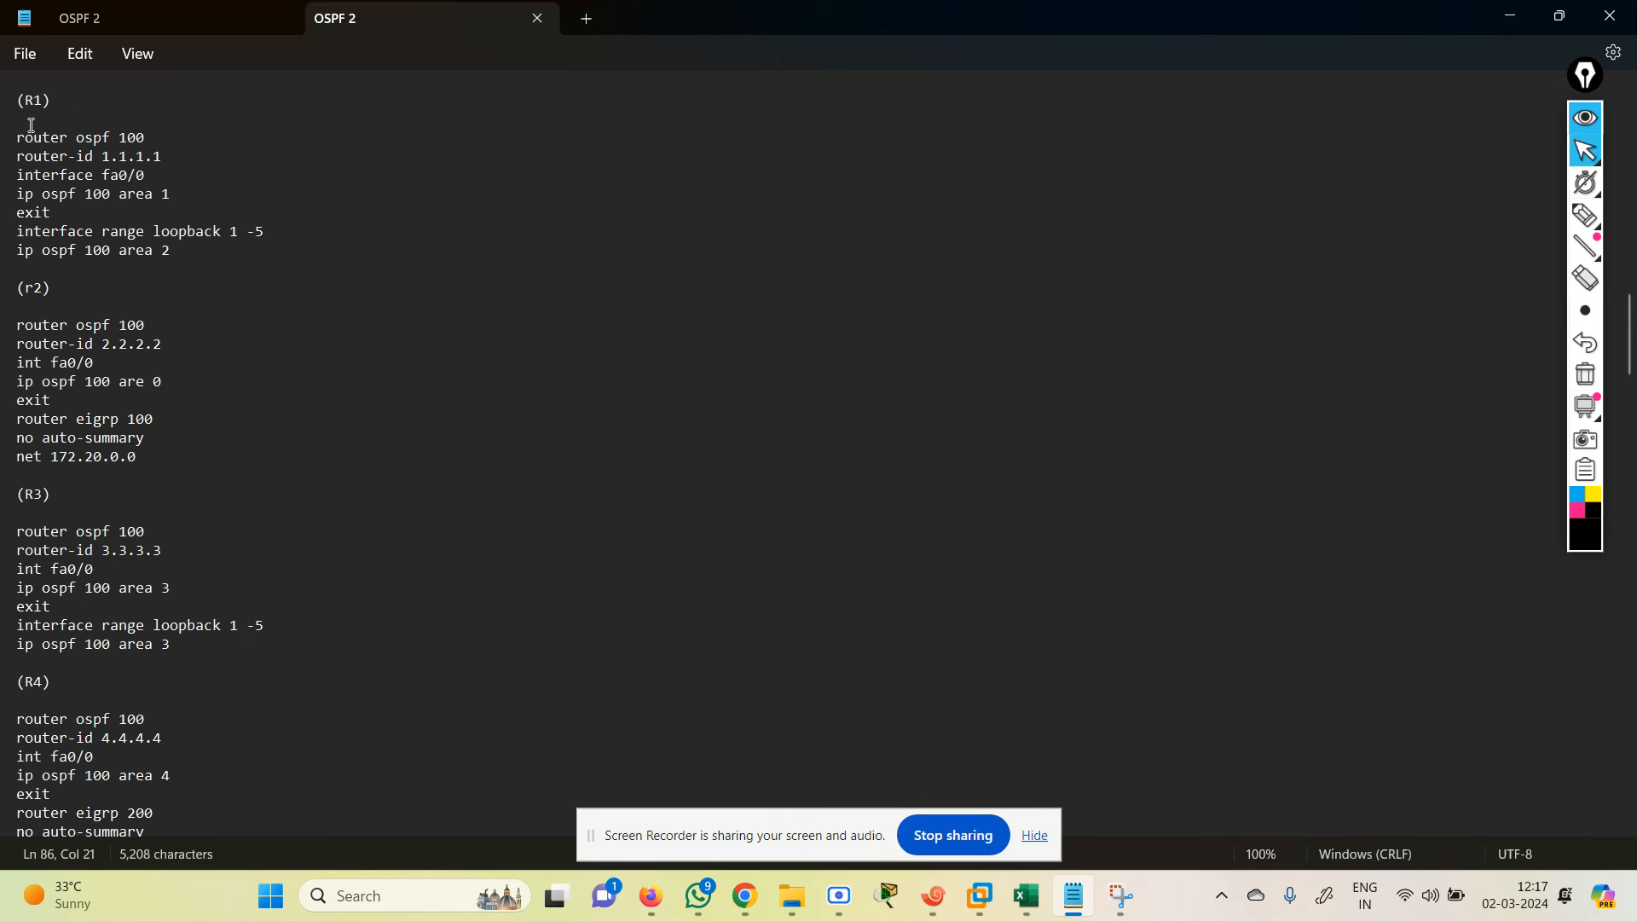
Step: Highlight R1's router ospf 100 line and compare it against the lab topology
left_click_drag(19, 134, 147, 139)
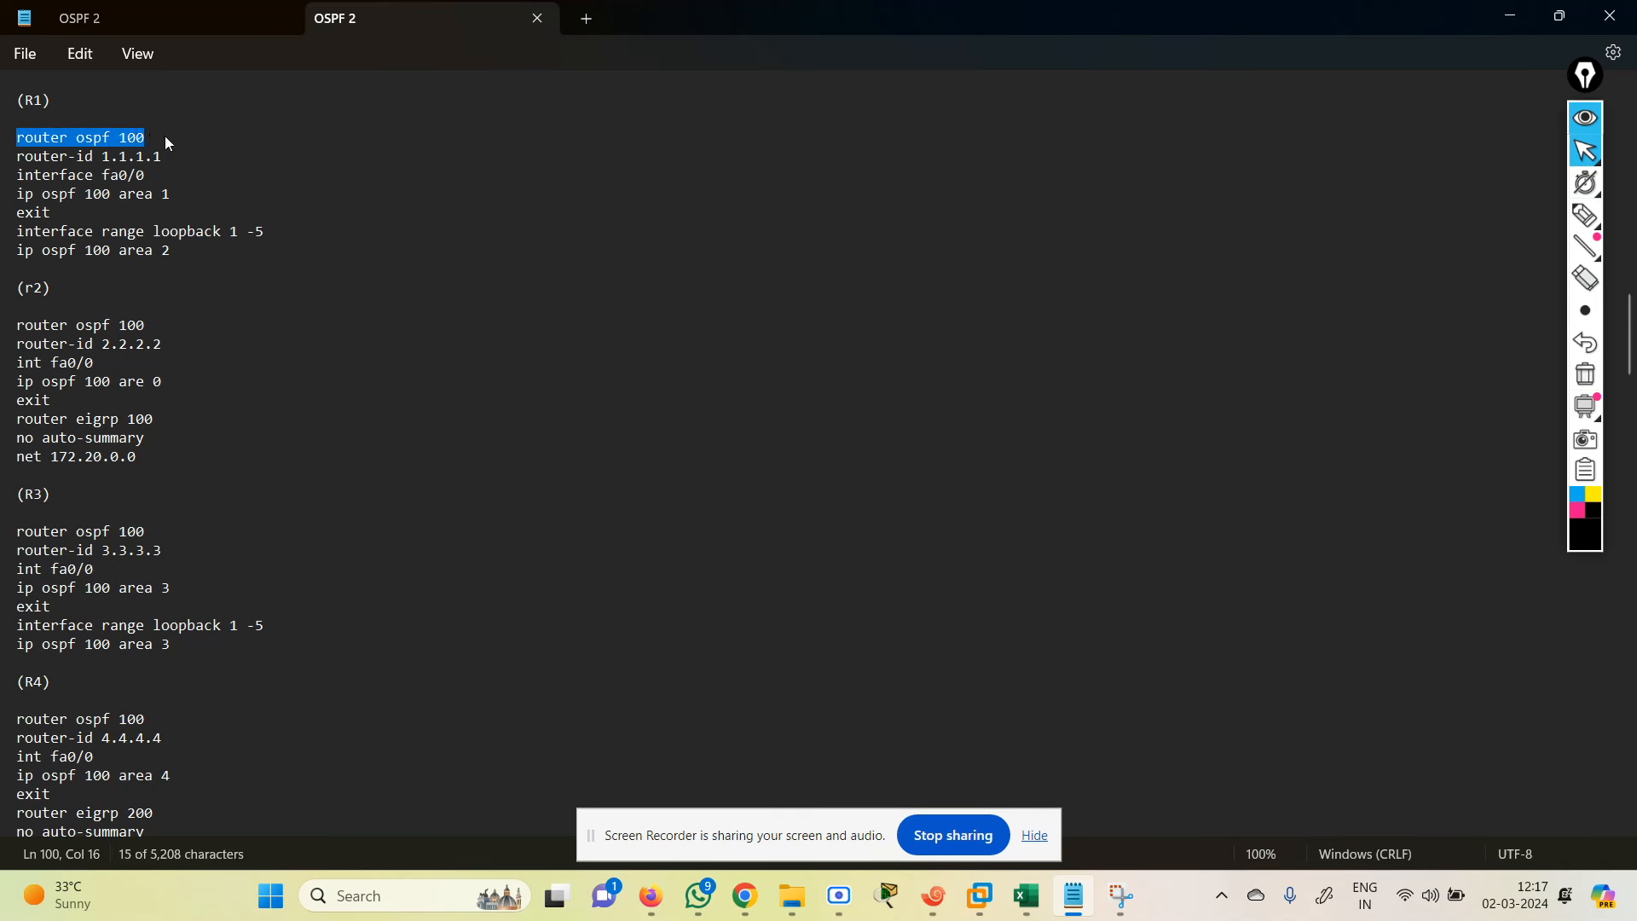
left_click(1506, 18)
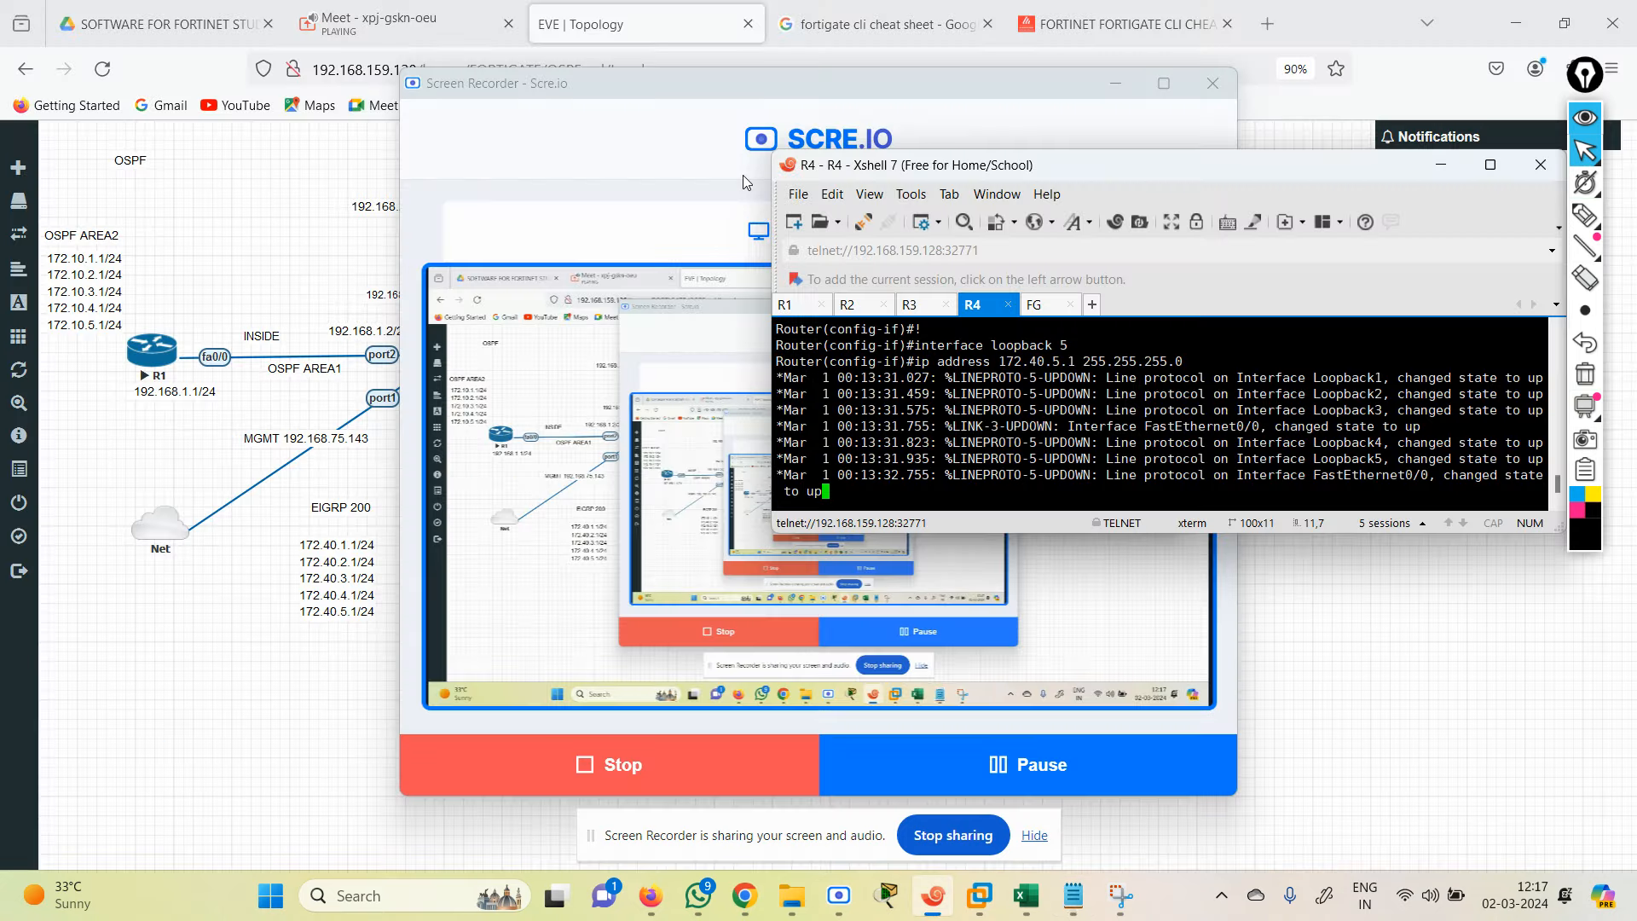
left_click(318, 213)
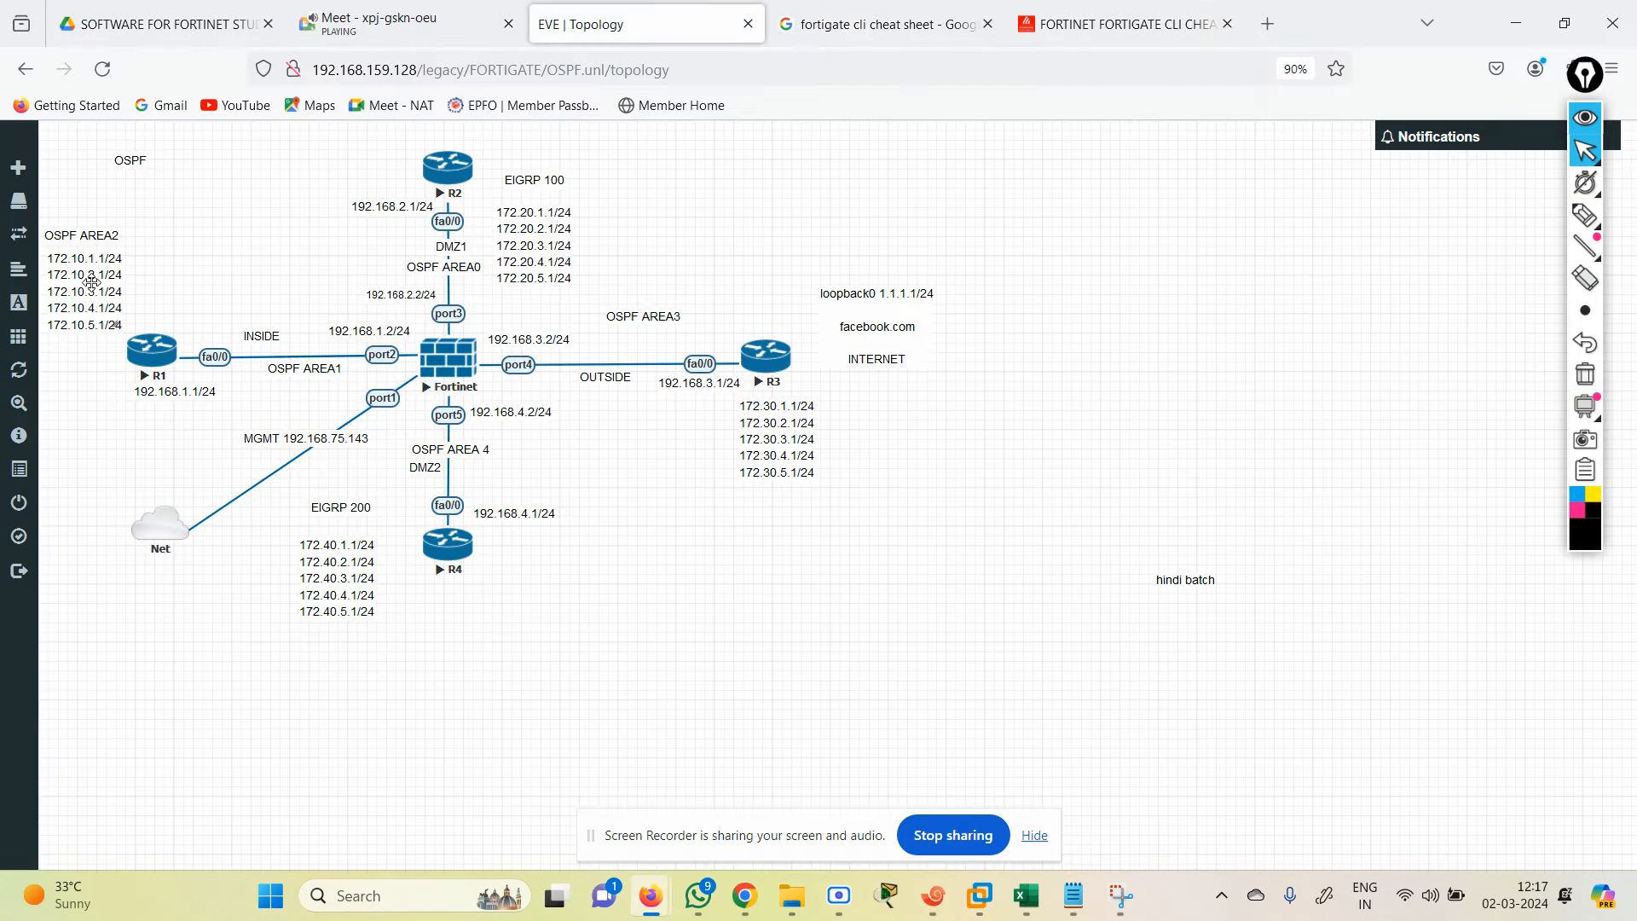
left_click_drag(94, 283, 104, 236)
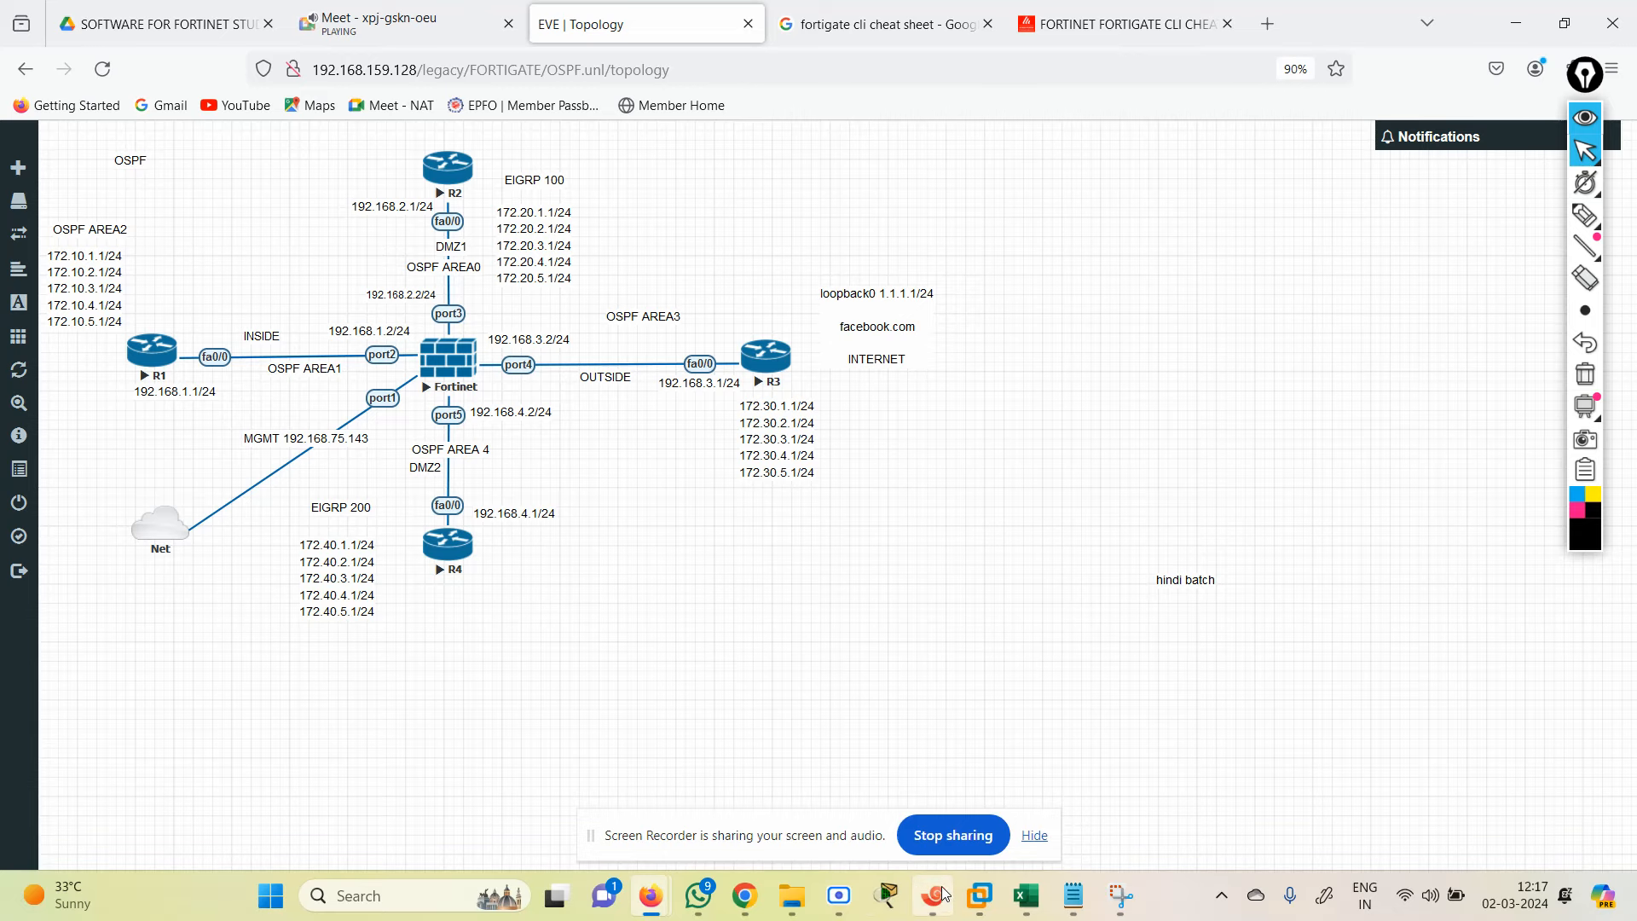
left_click(1074, 895)
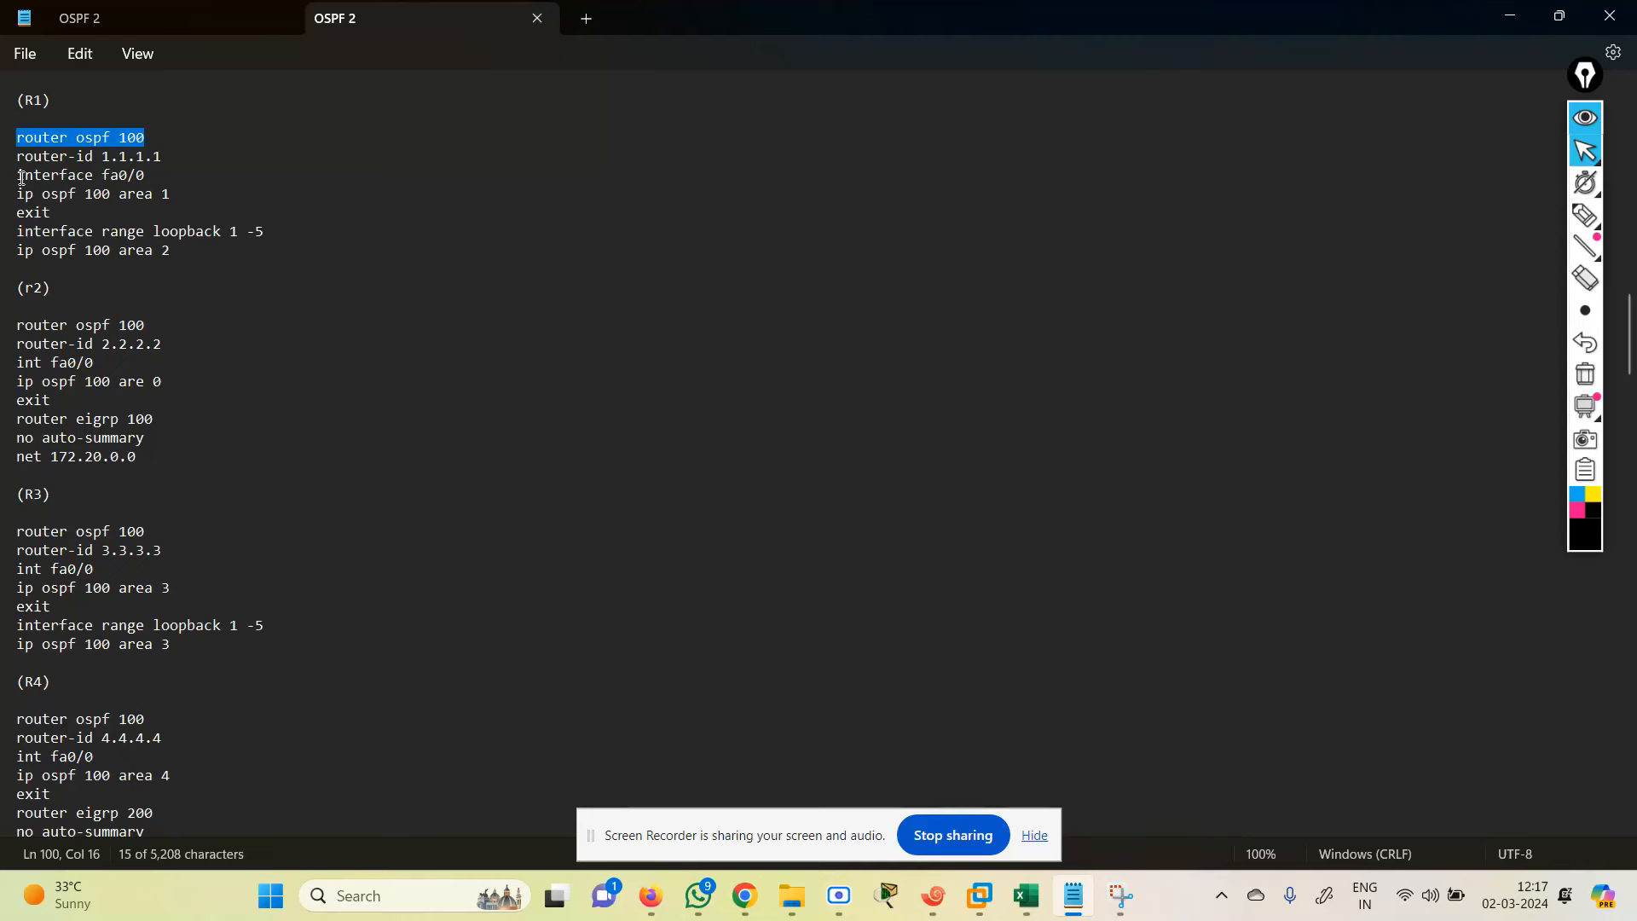
Step: Review R1's fa0/0 'ip ospf 100 area 1' and loopback 1-5 OSPF lines, then show the topology
left_click_drag(21, 178, 160, 184)
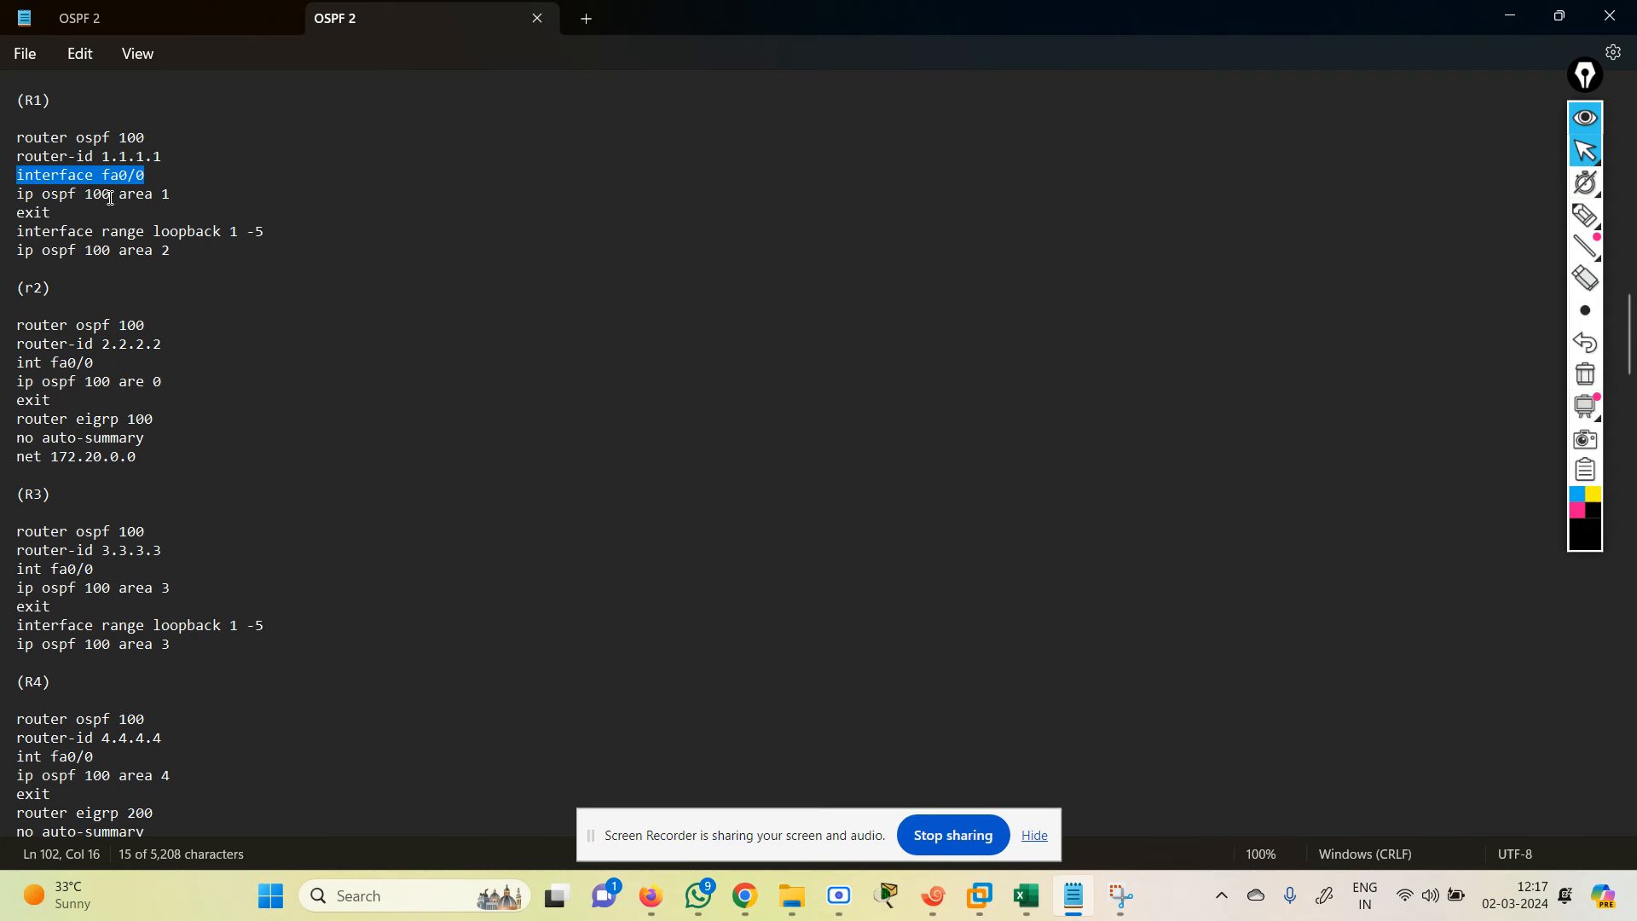
left_click_drag(112, 197, 11, 199)
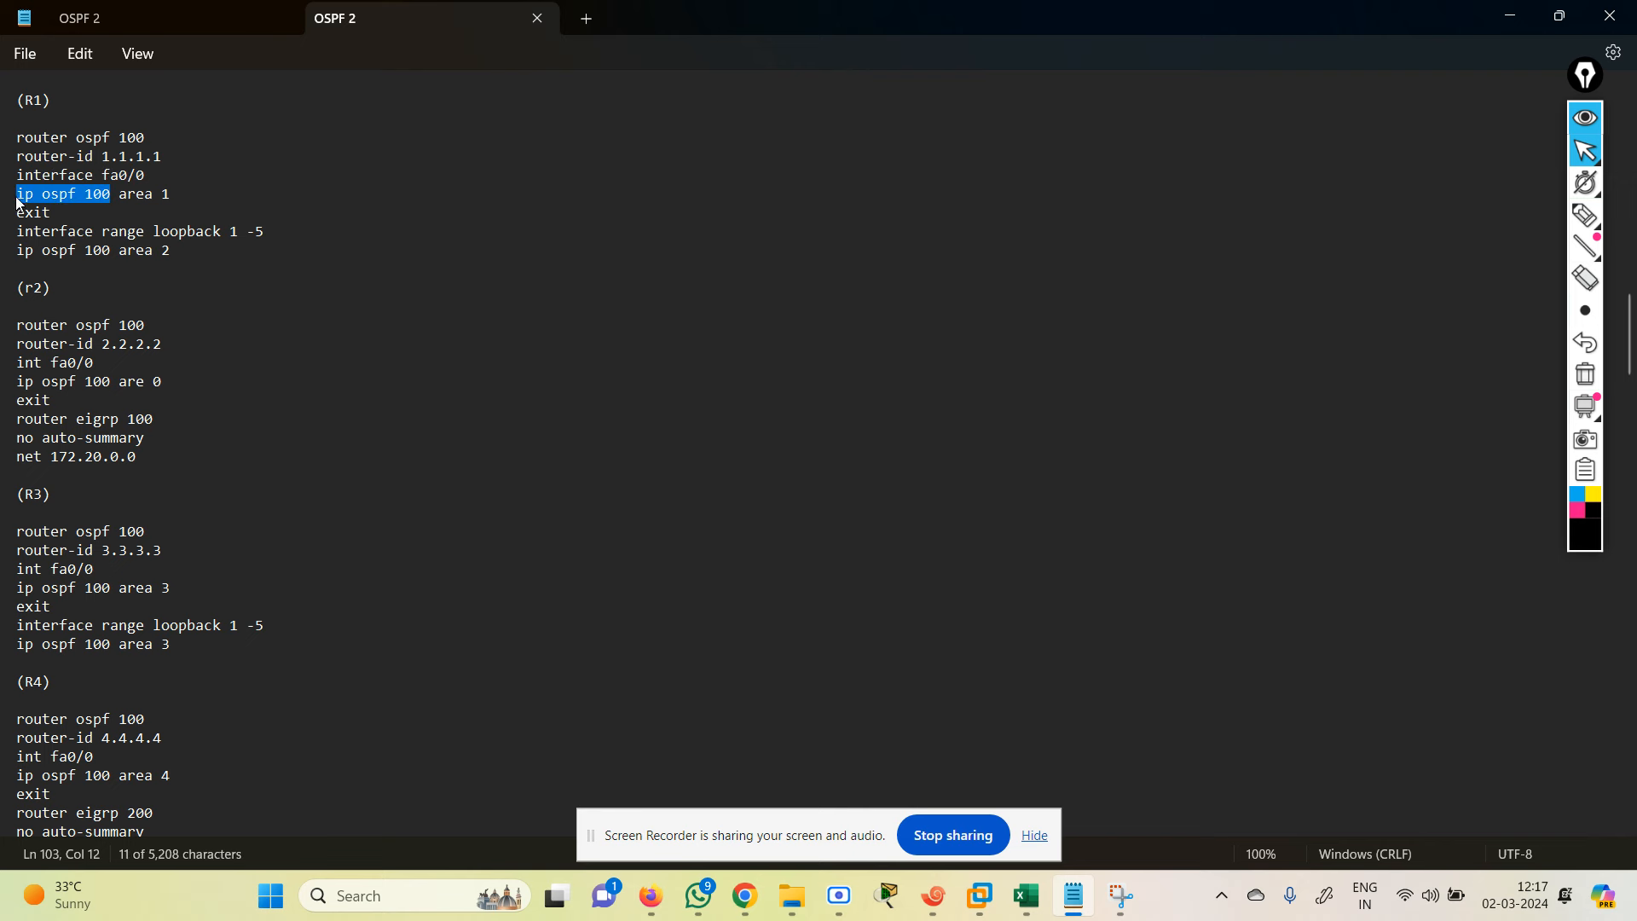
left_click_drag(120, 195, 184, 194)
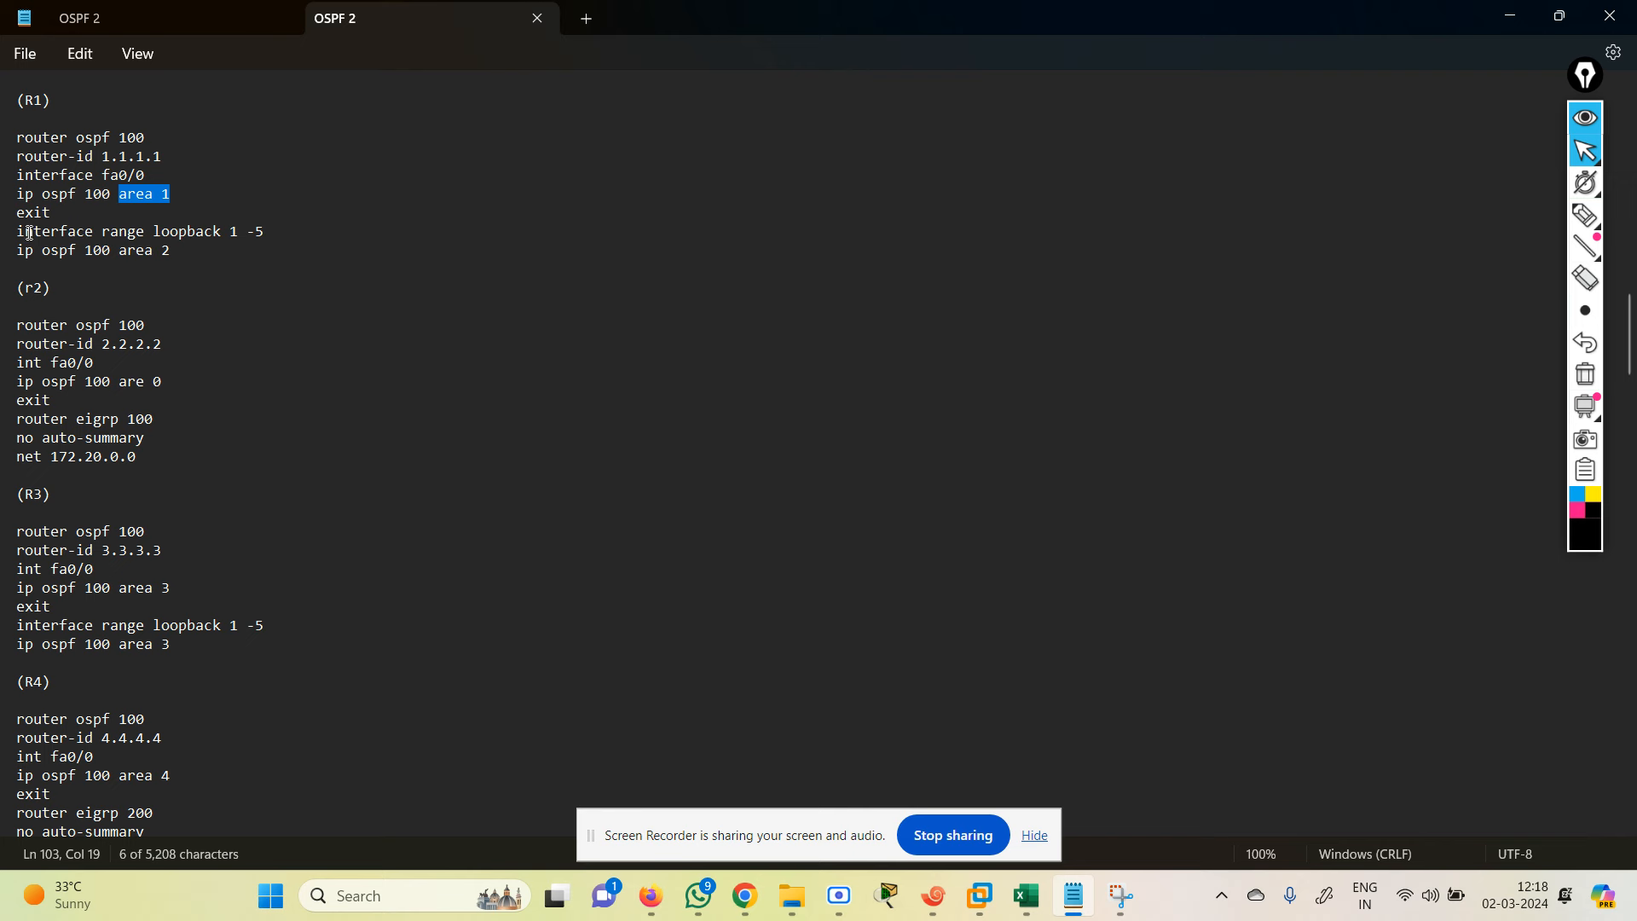
left_click_drag(21, 232, 275, 226)
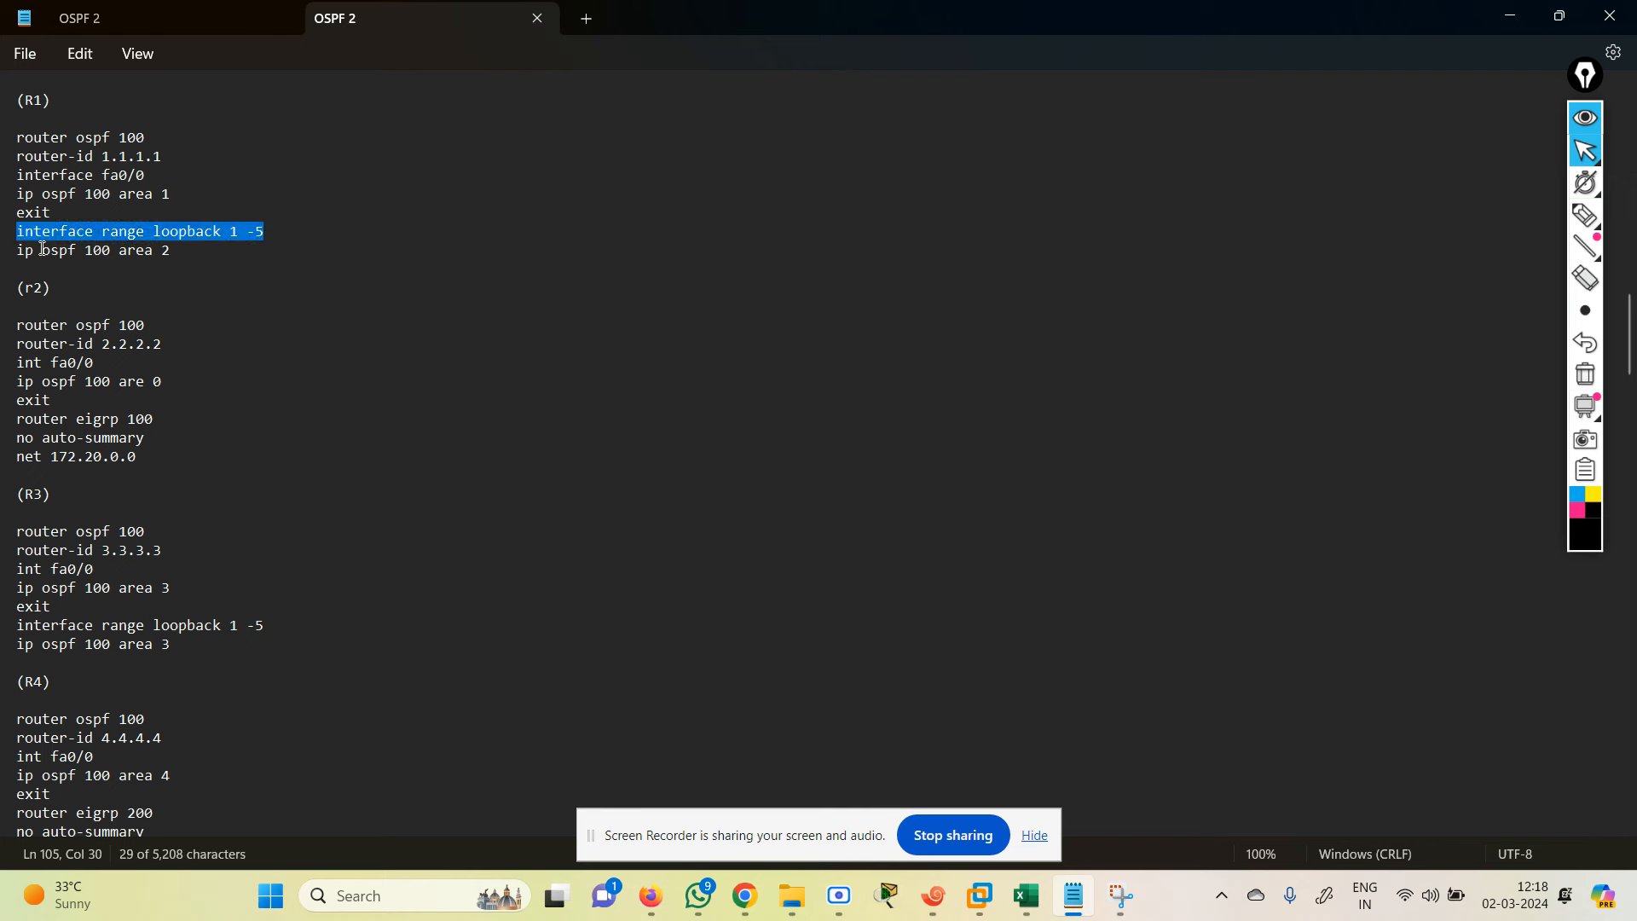
left_click_drag(43, 249, 2, 150)
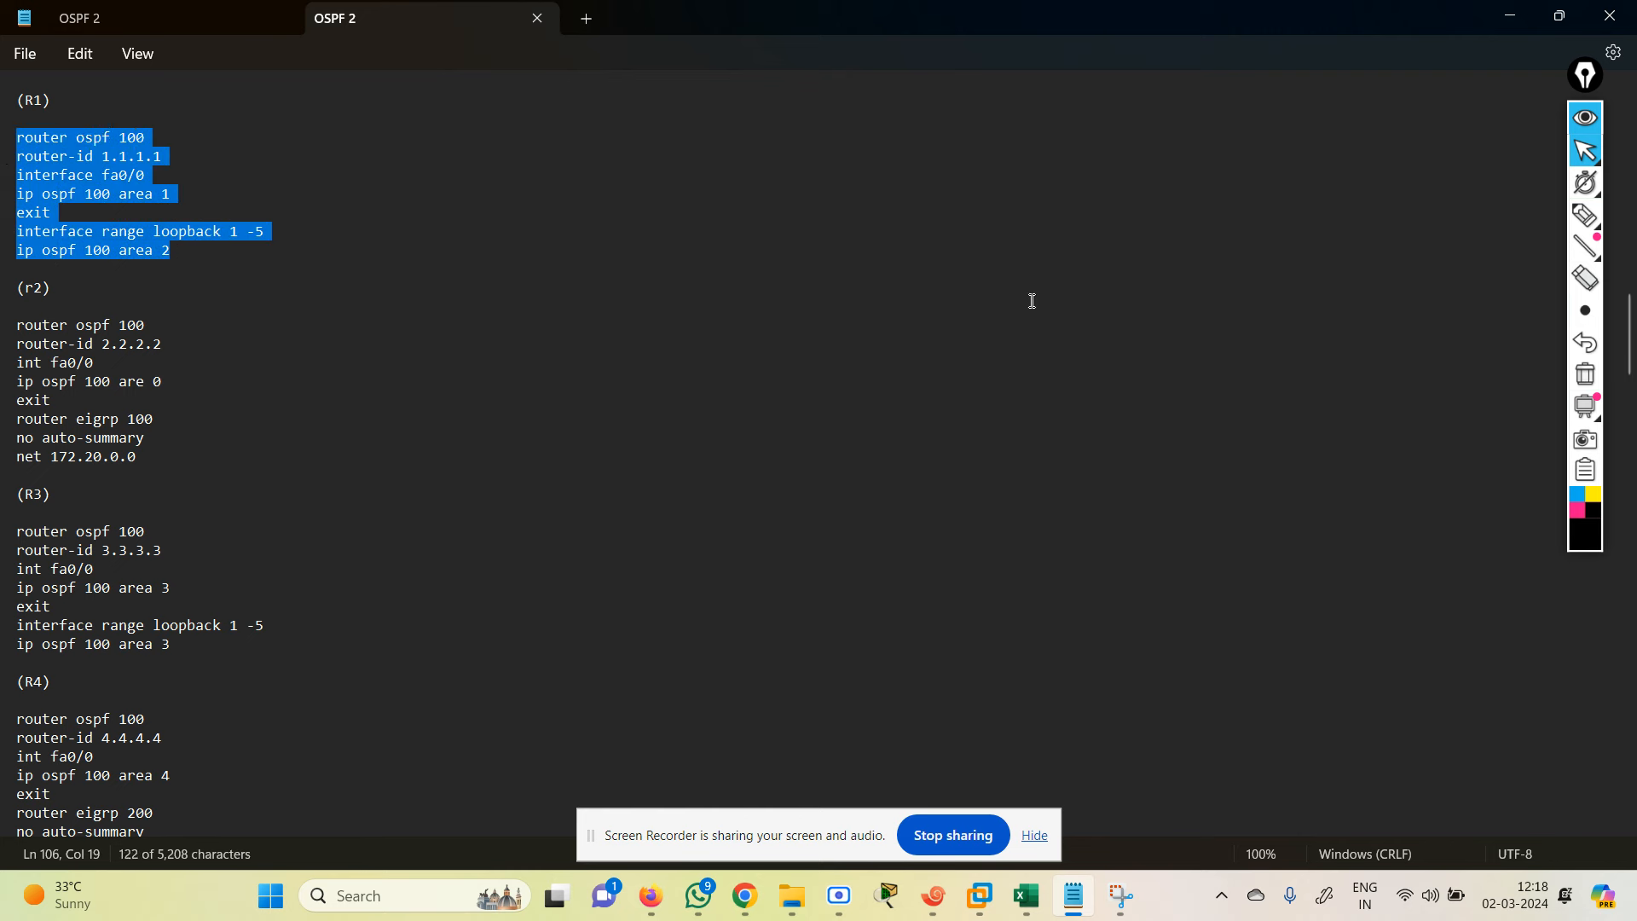
left_click(1510, 15)
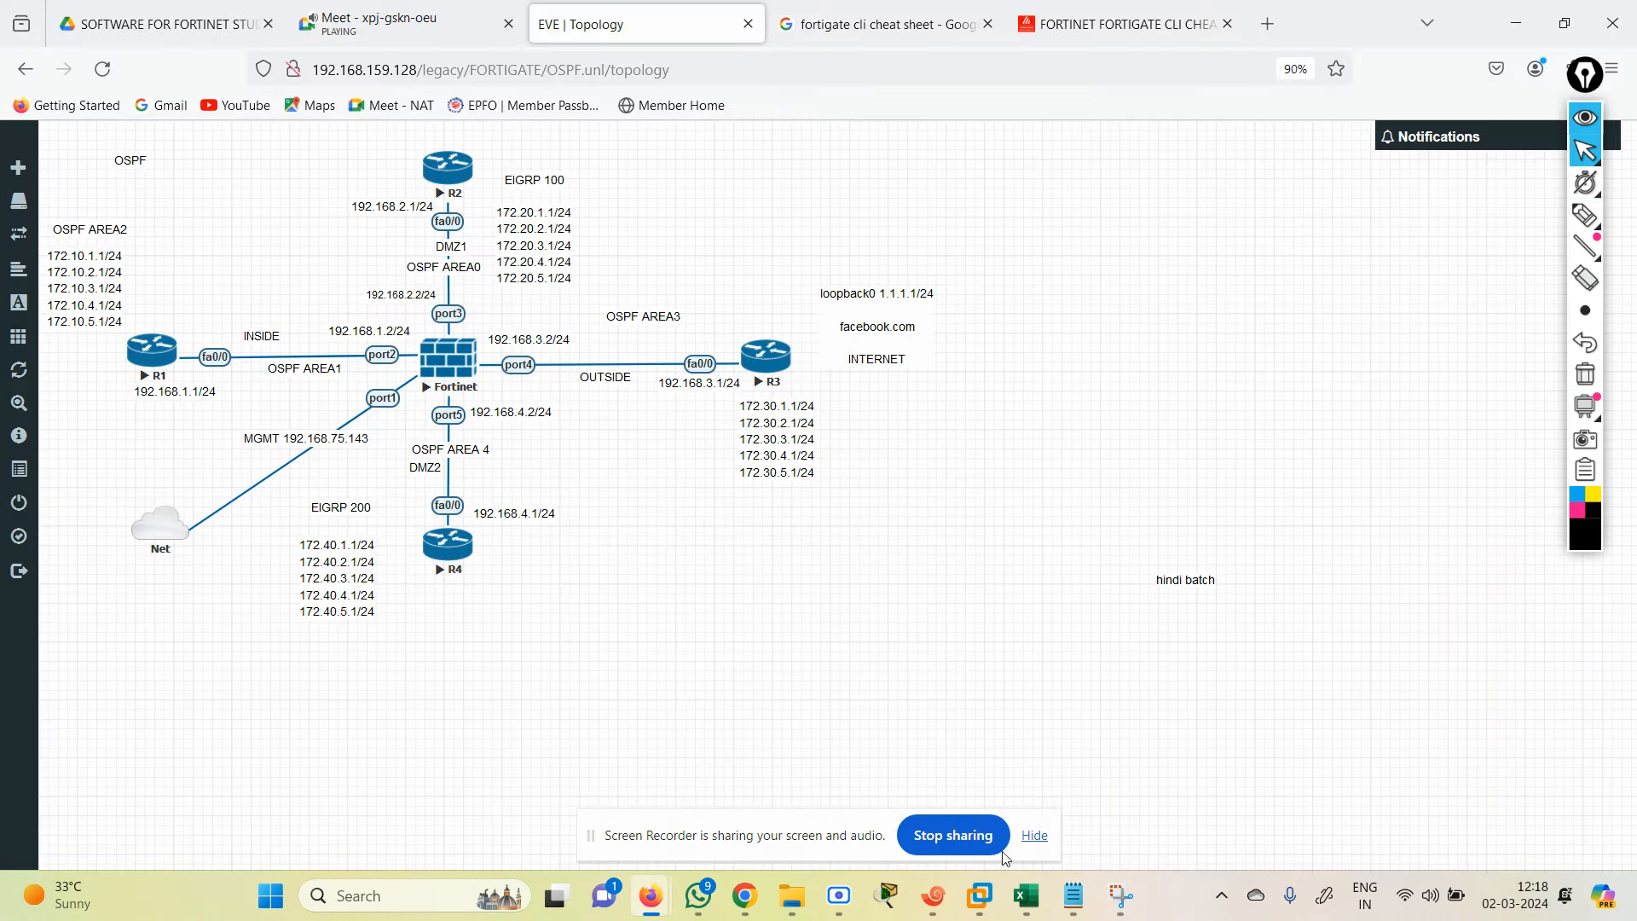
Step: Exit interface mode on R1 and paste its OSPF 100 configuration
left_click(938, 908)
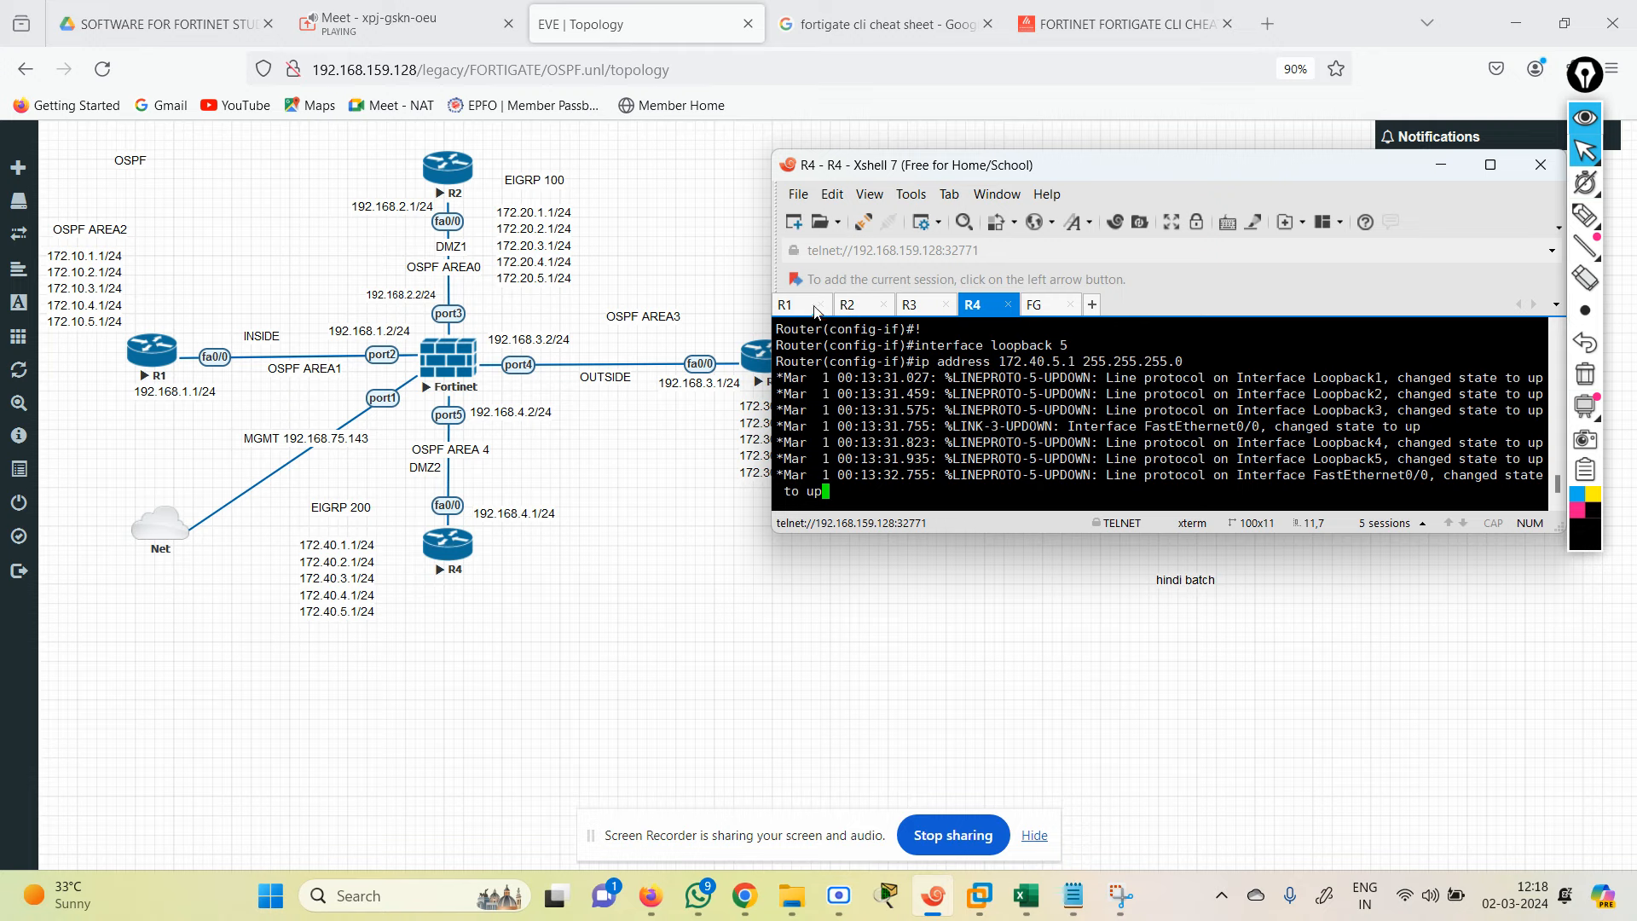
key("Return")
key("Return")
key("Return")
key("Return")
key("Return")
key("Return")
key("Return")
key("Return")
key("Return")
key("Return")
key("Return")
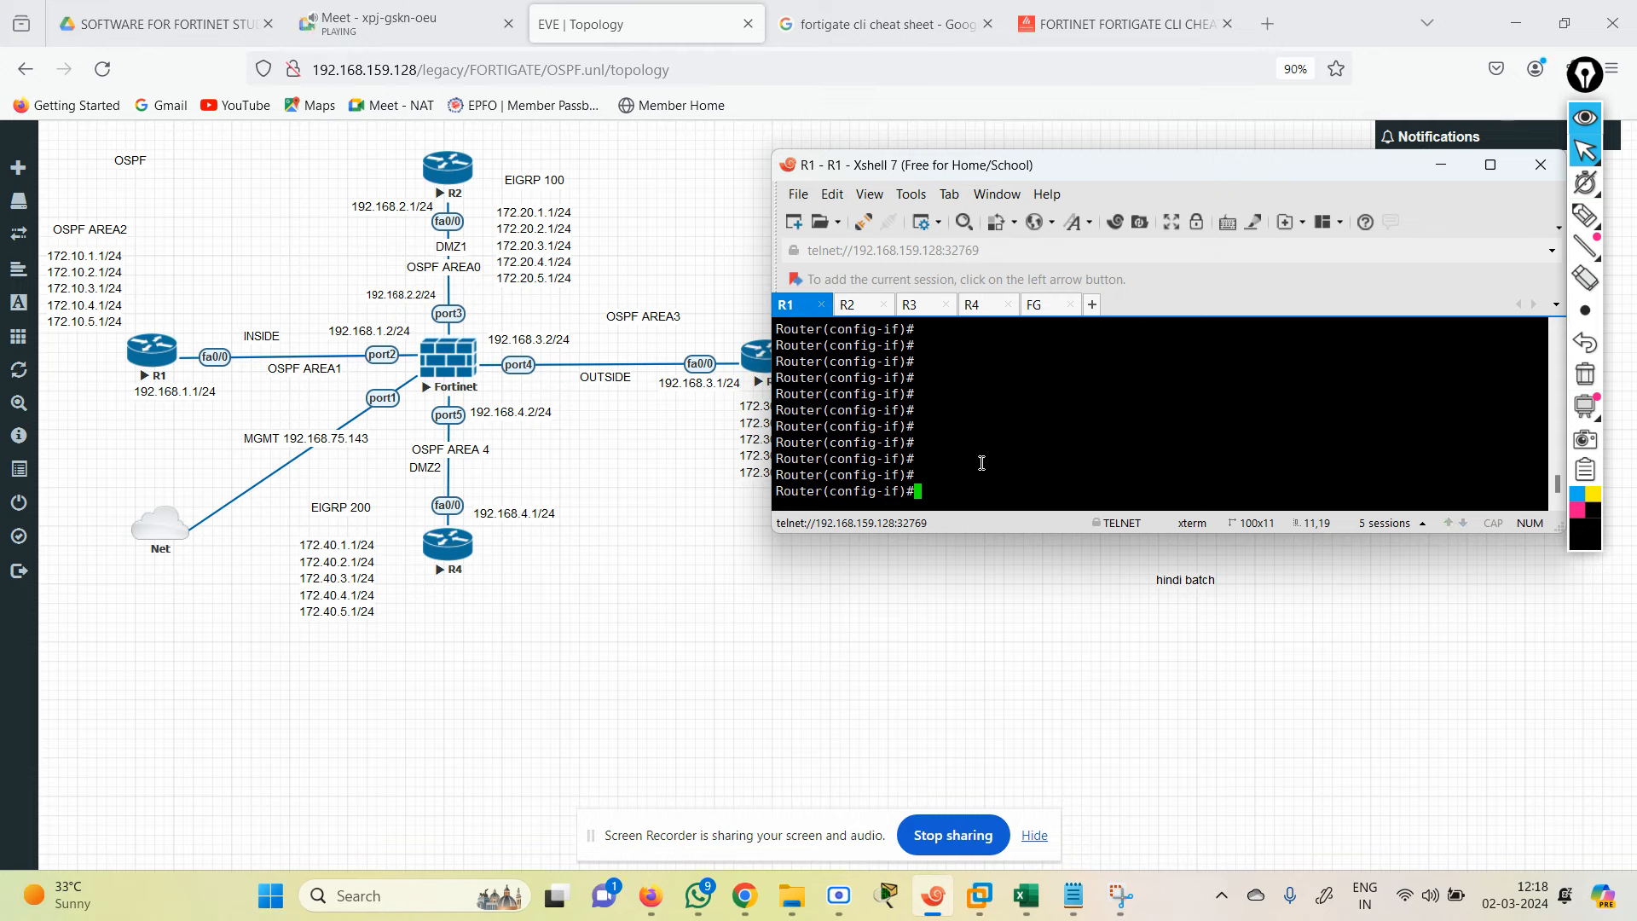
type("exit")
key("Return")
key("Return")
key("Return")
key("Return")
key("Return")
key("Return")
key("Return")
key("Return")
key("Return")
key("Return")
key("Return")
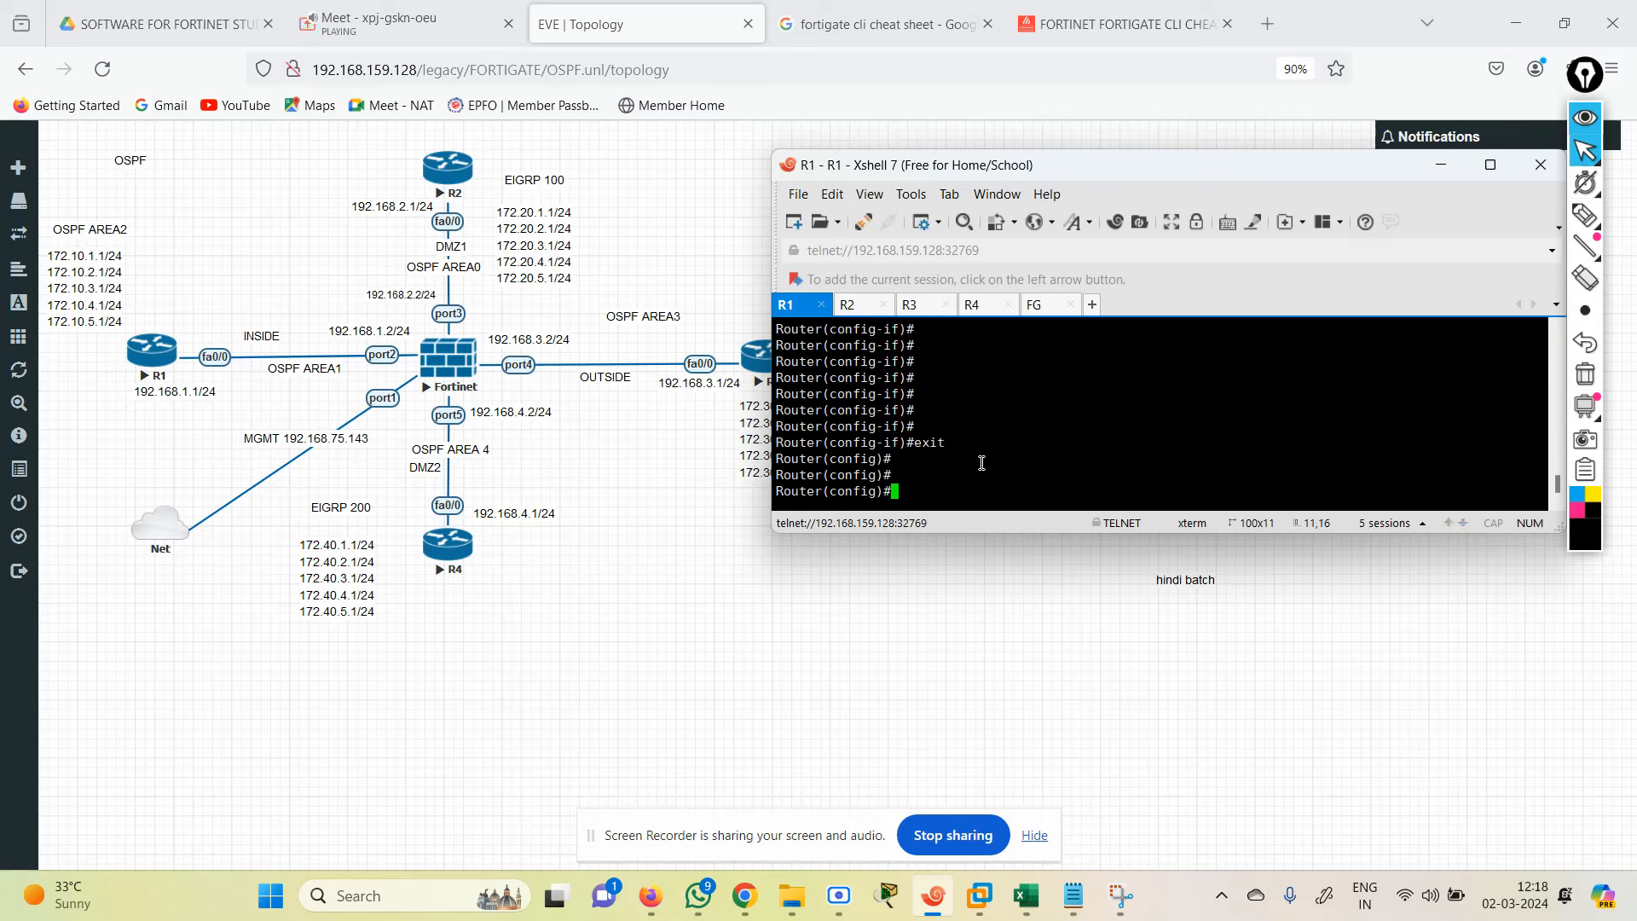
right_click(982, 463)
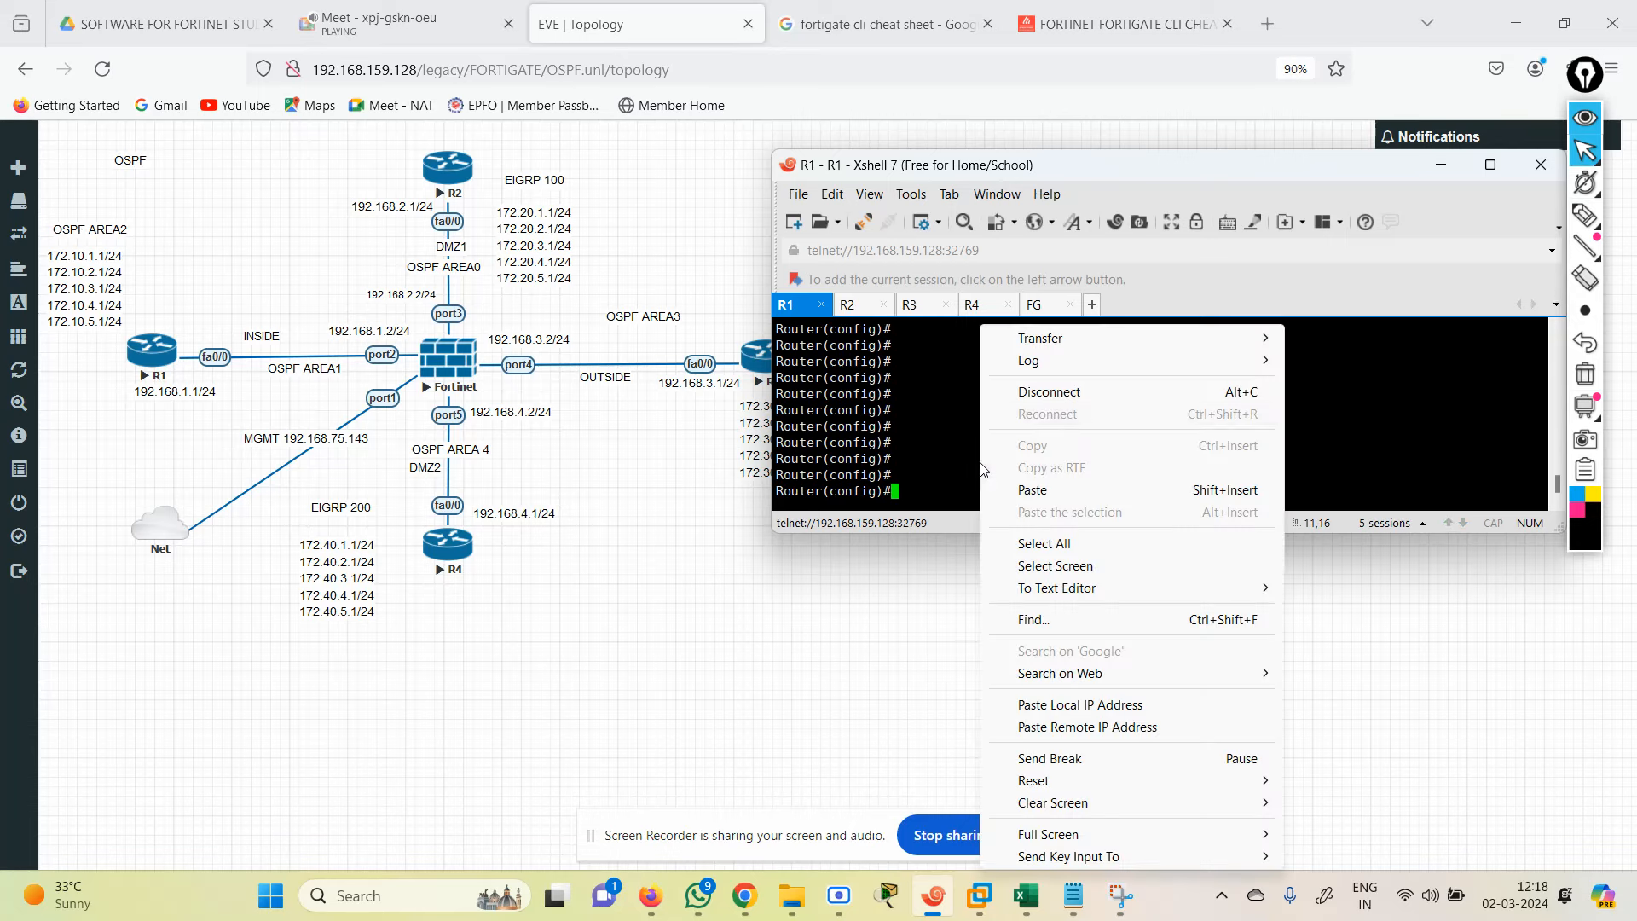
left_click(1058, 501)
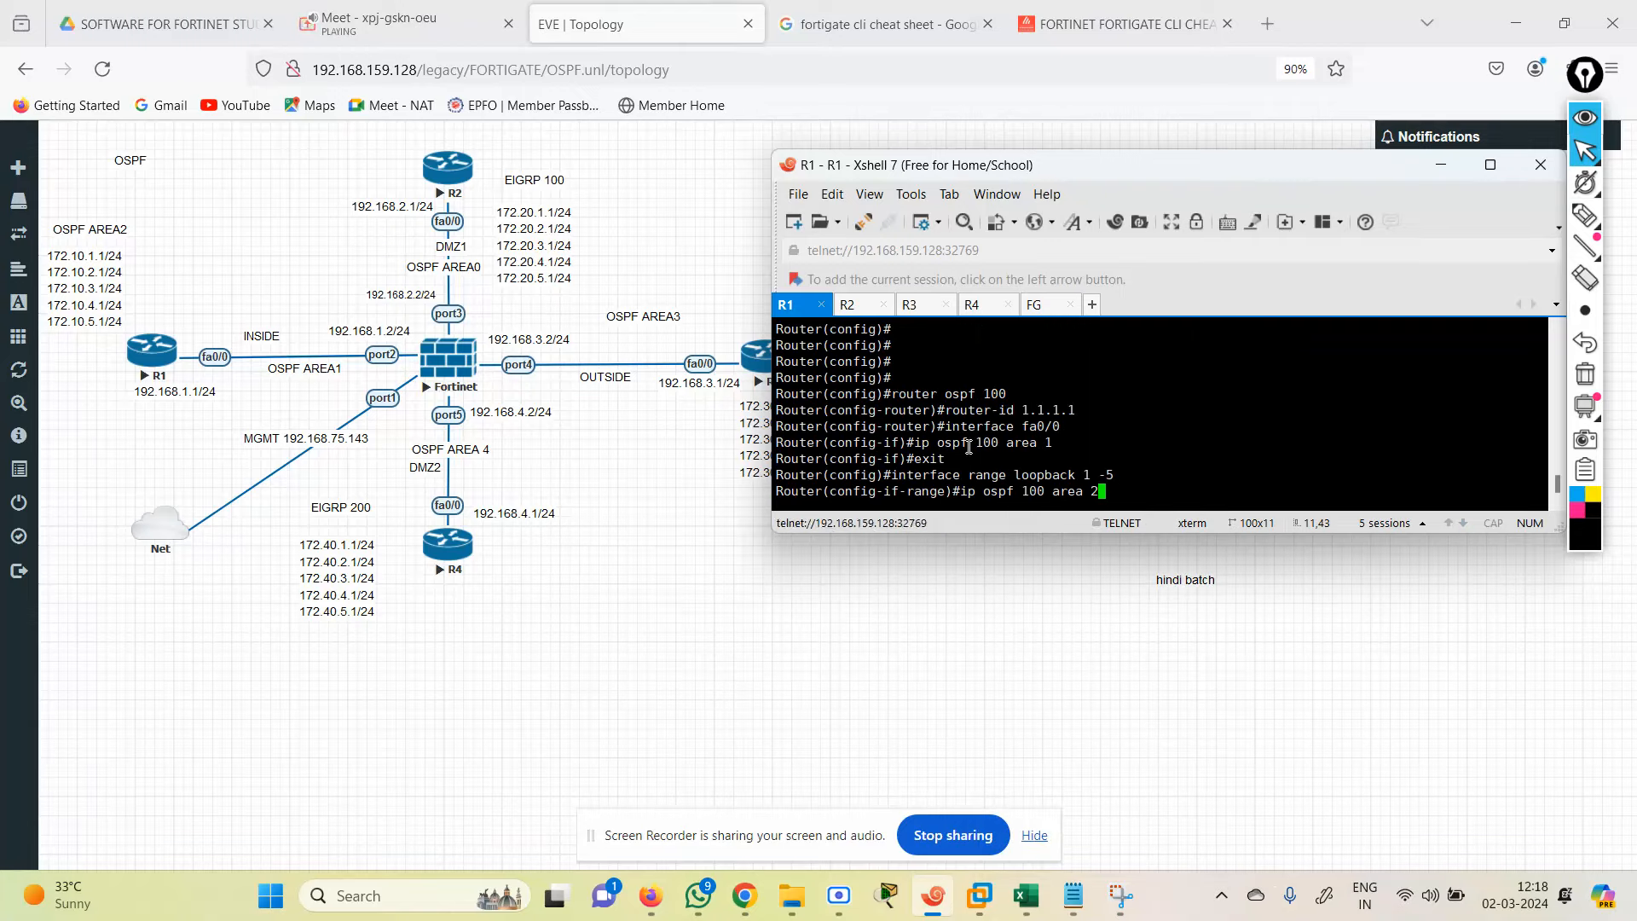
Step: Review R1's router-id 1.1.1.1, fa0/0 area 1 and loopbacks 1–5 area 2 lines, applying area 2
left_click_drag(1140, 535, 1141, 631)
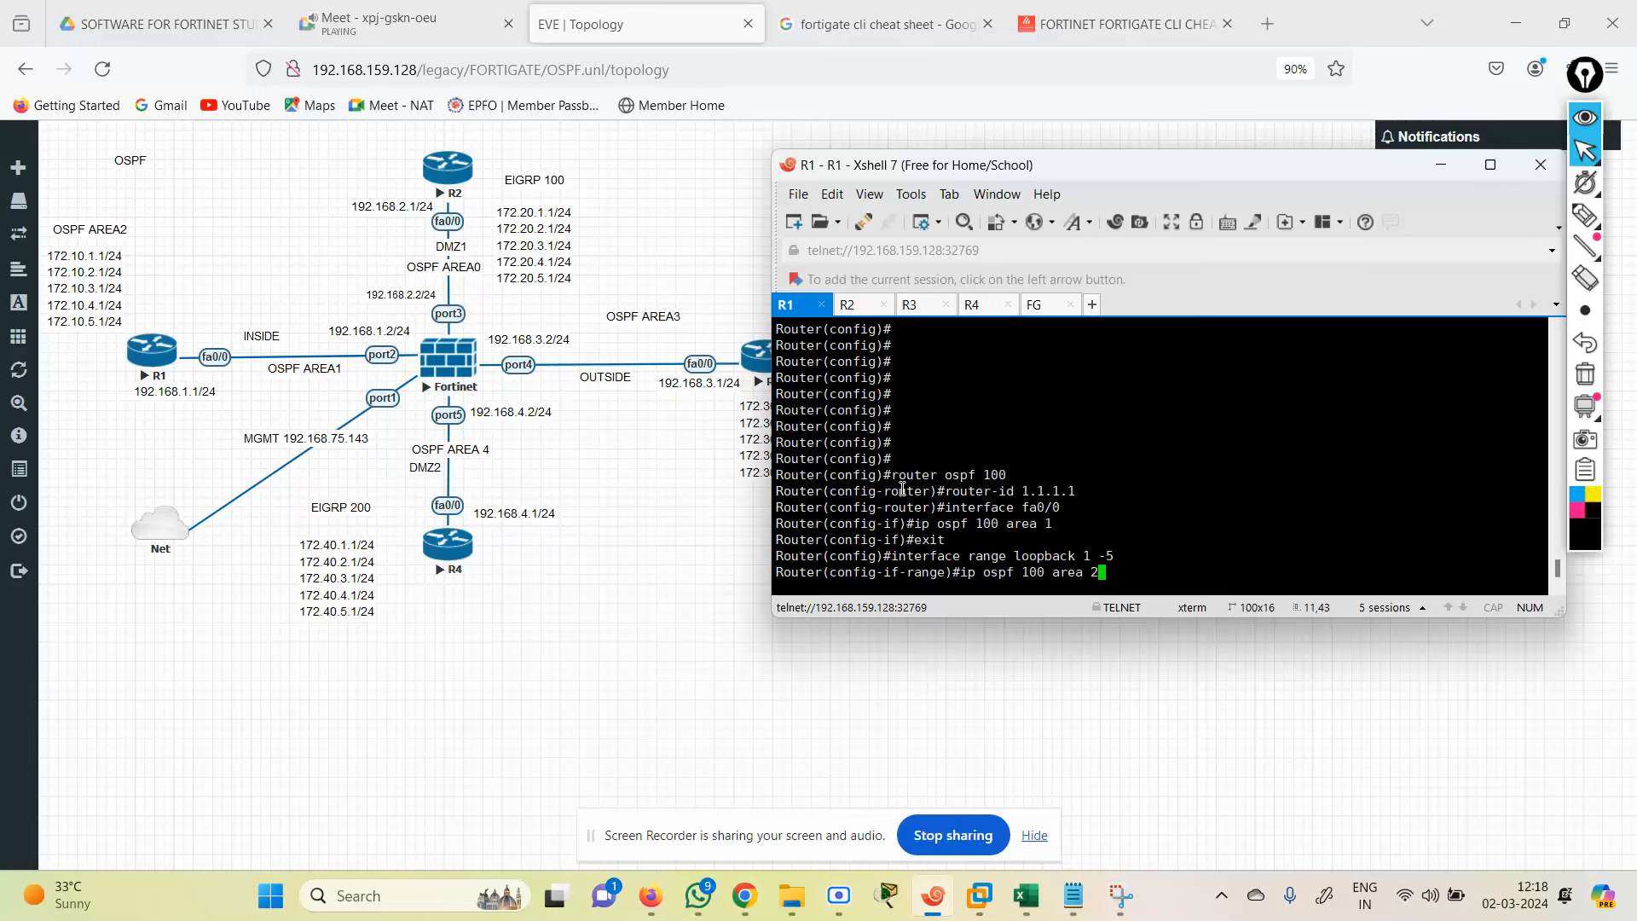
left_click_drag(898, 481, 1096, 487)
left_click_drag(945, 505, 1069, 491)
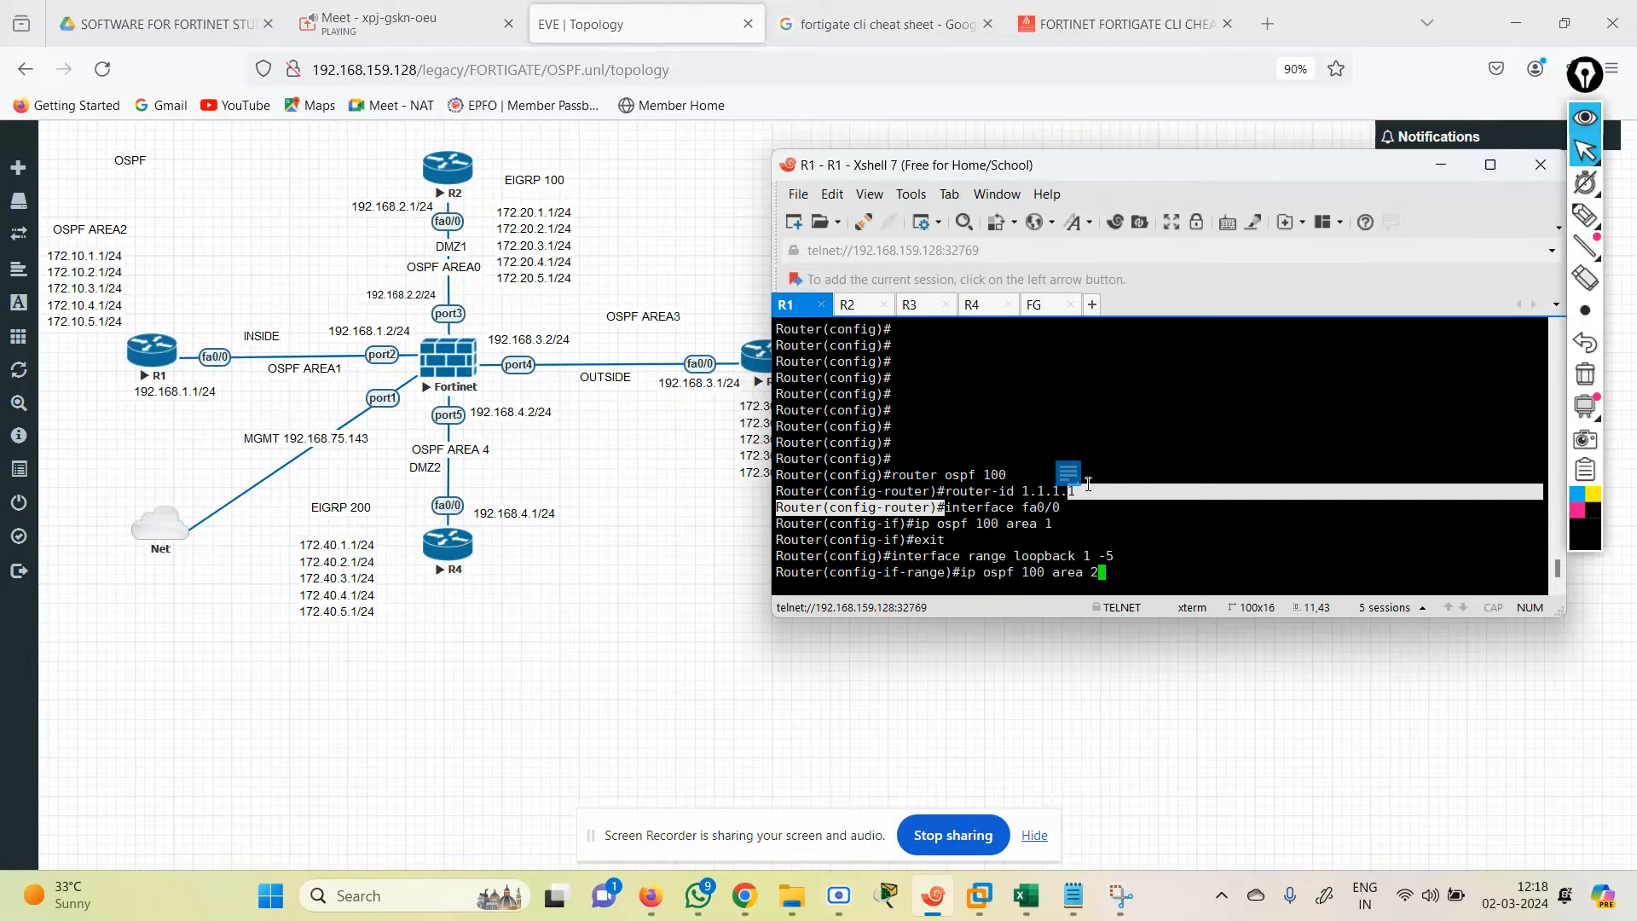
left_click(1073, 537)
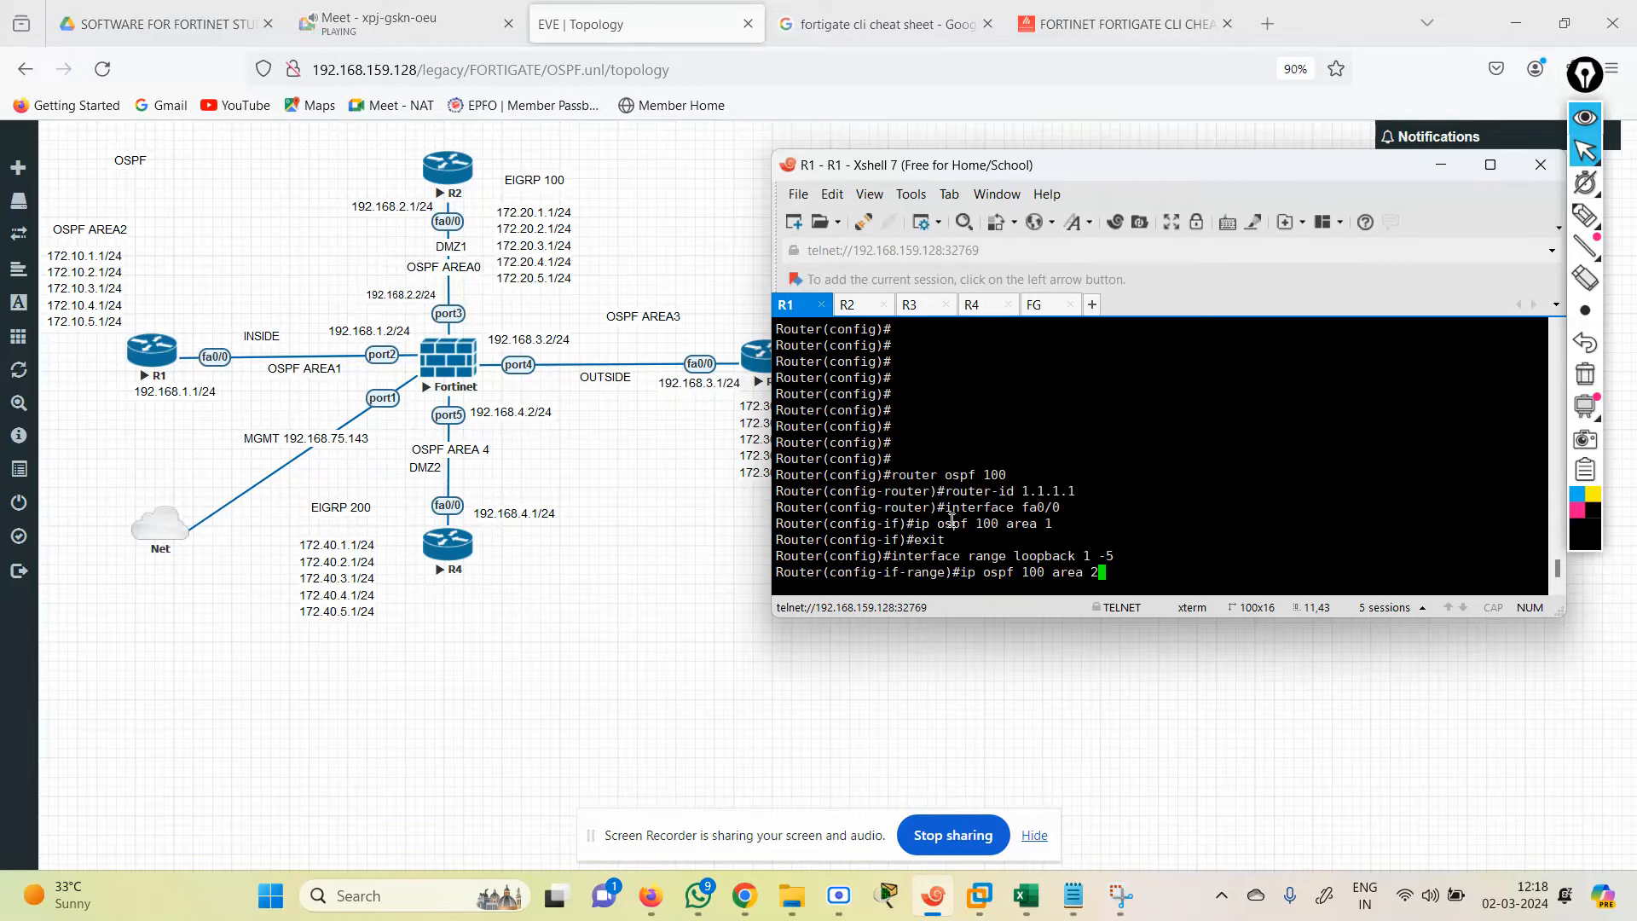
left_click_drag(938, 522, 1543, 523)
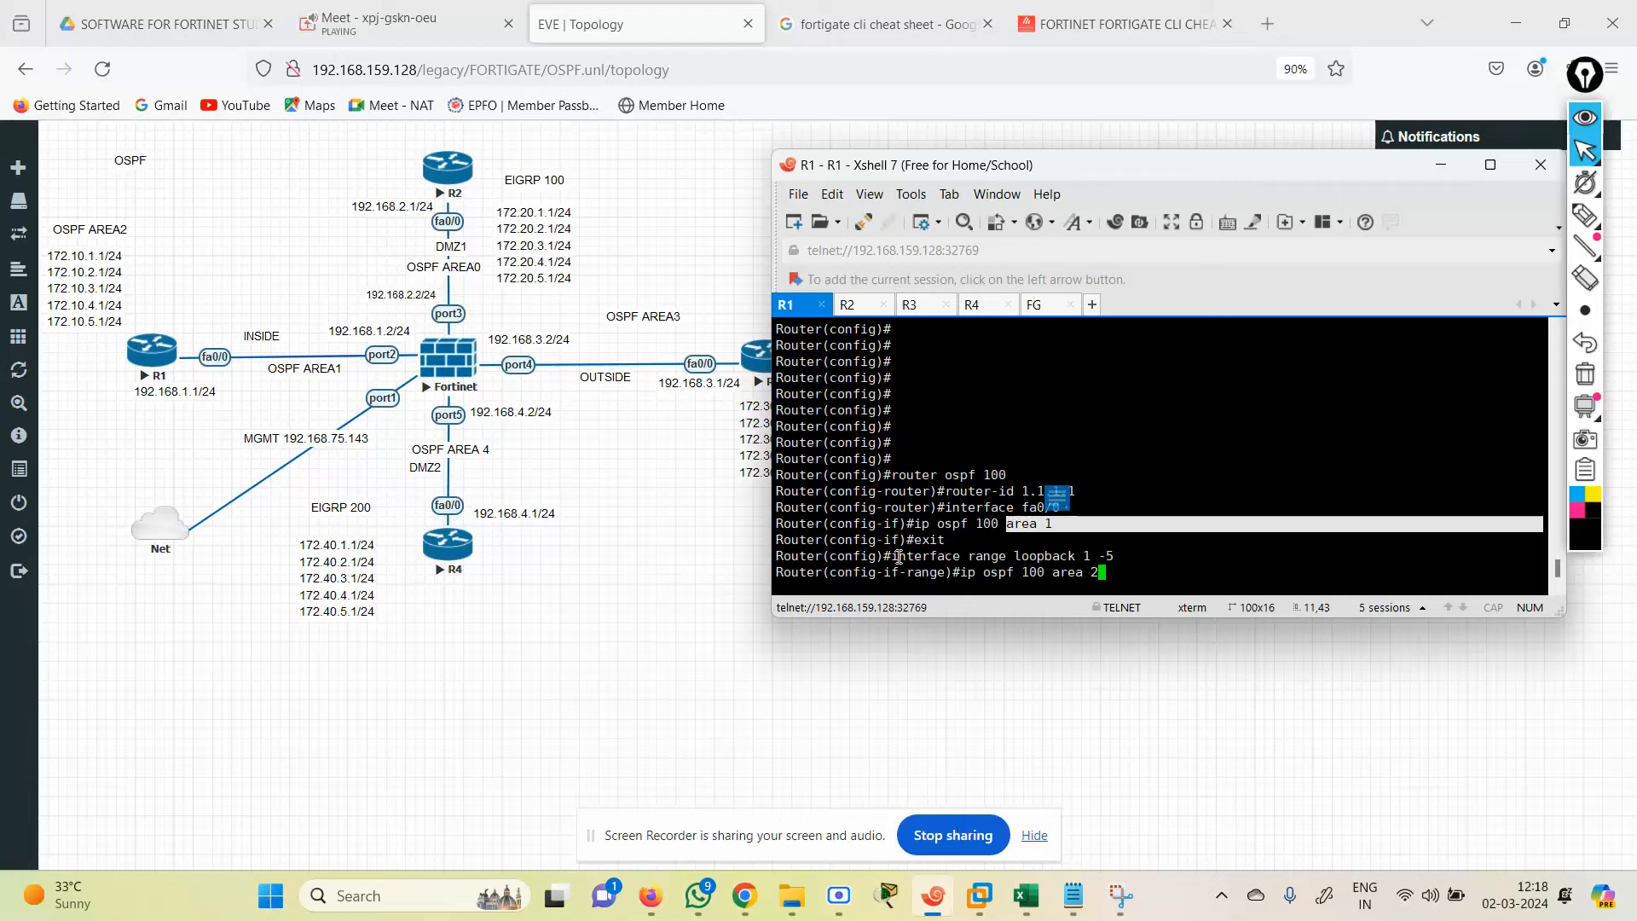
left_click_drag(898, 556, 1134, 556)
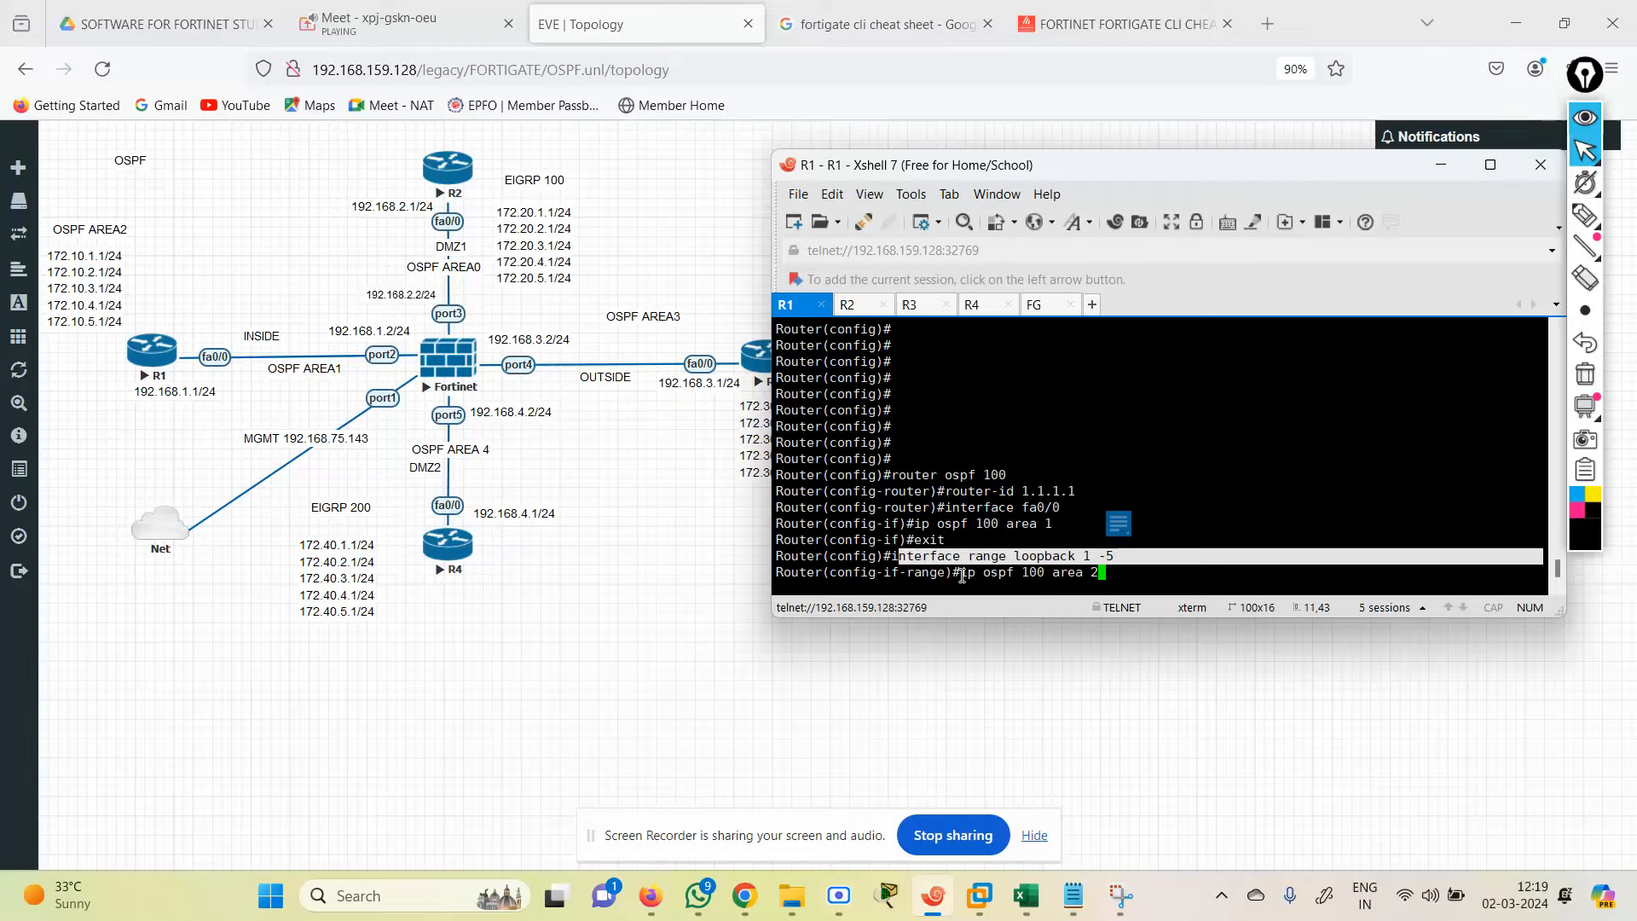
left_click_drag(962, 575, 1136, 570)
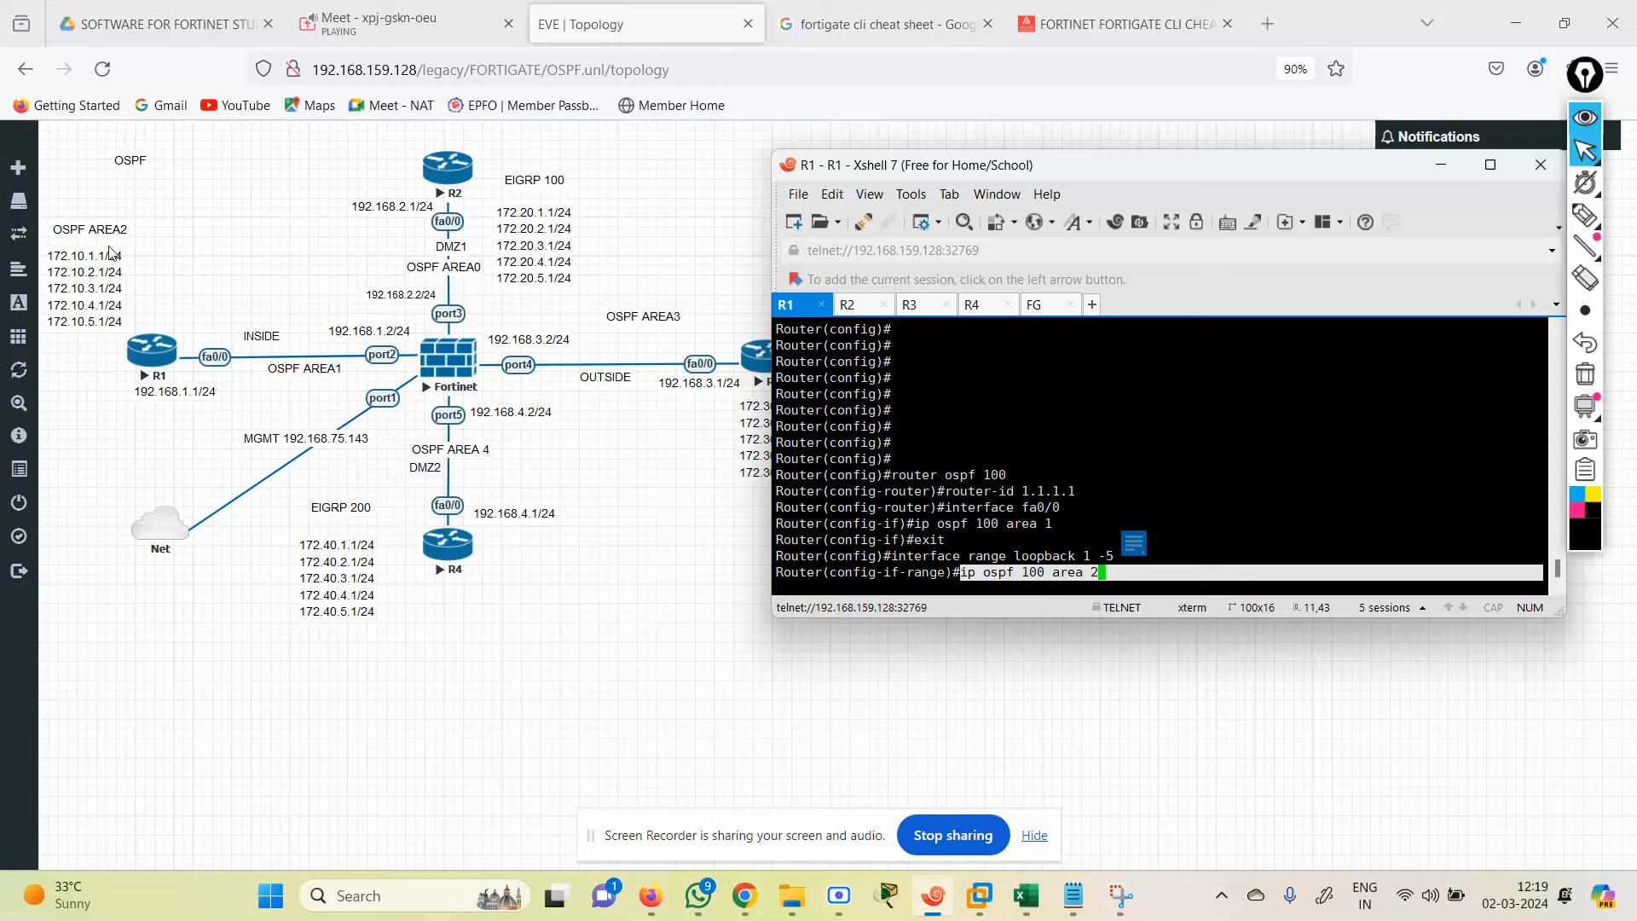
left_click(1176, 548)
key("Return")
key("Return")
key("Return")
key("Return")
key("Return")
key("Return")
key("Return")
key("Return")
key("Return")
key("Return")
key("Return")
key("Return")
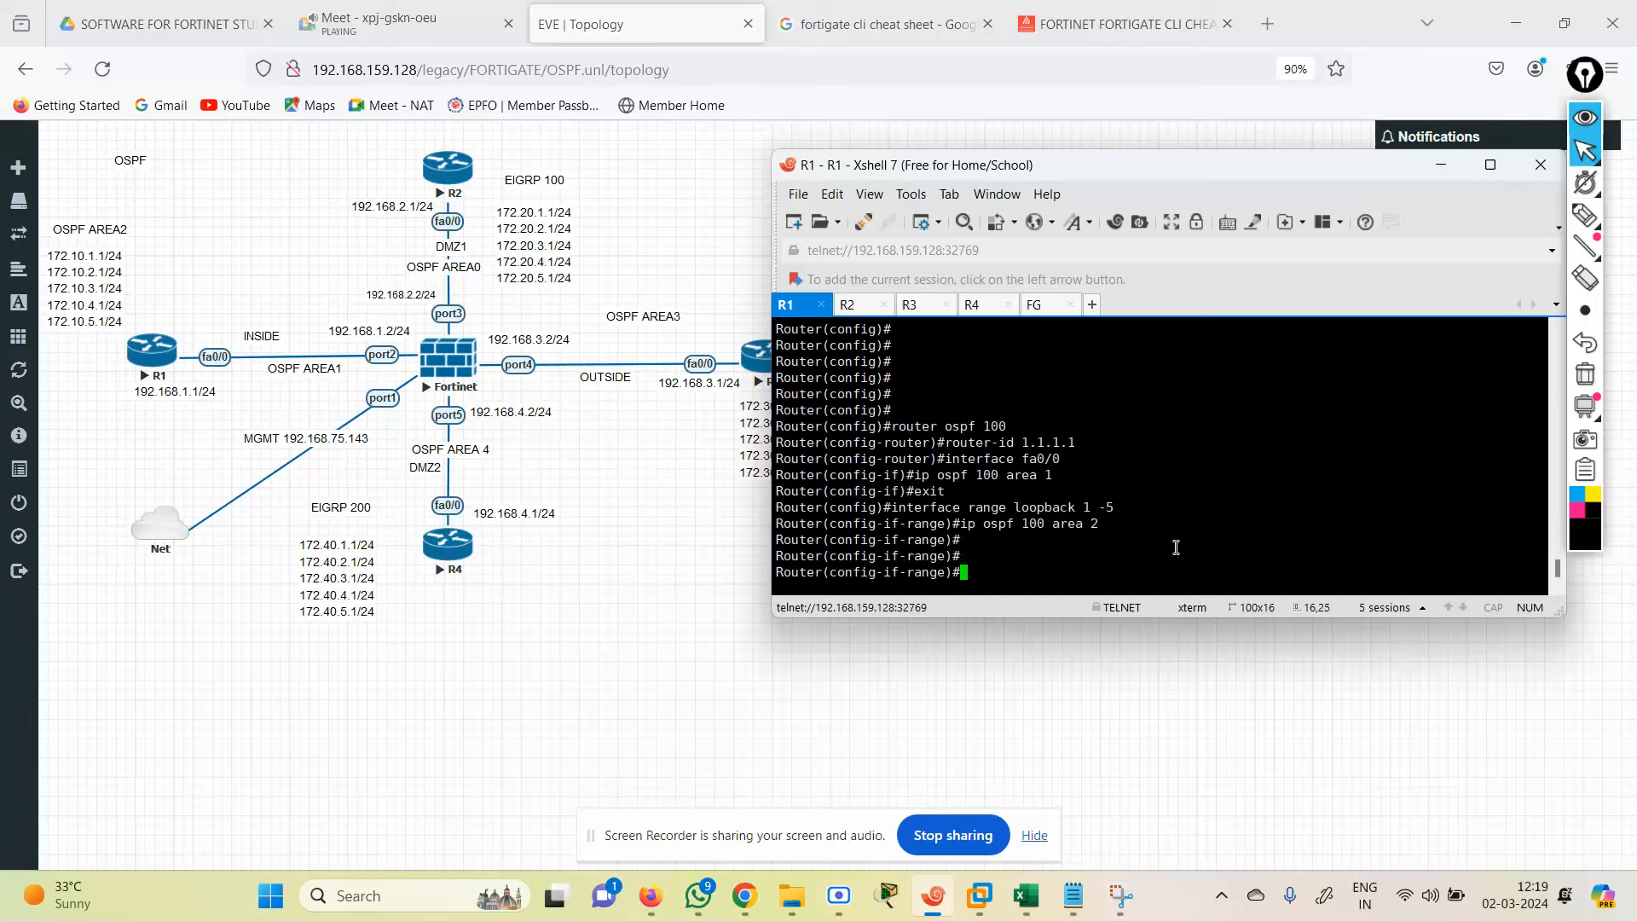
key("Return")
key("Return")
key("Return")
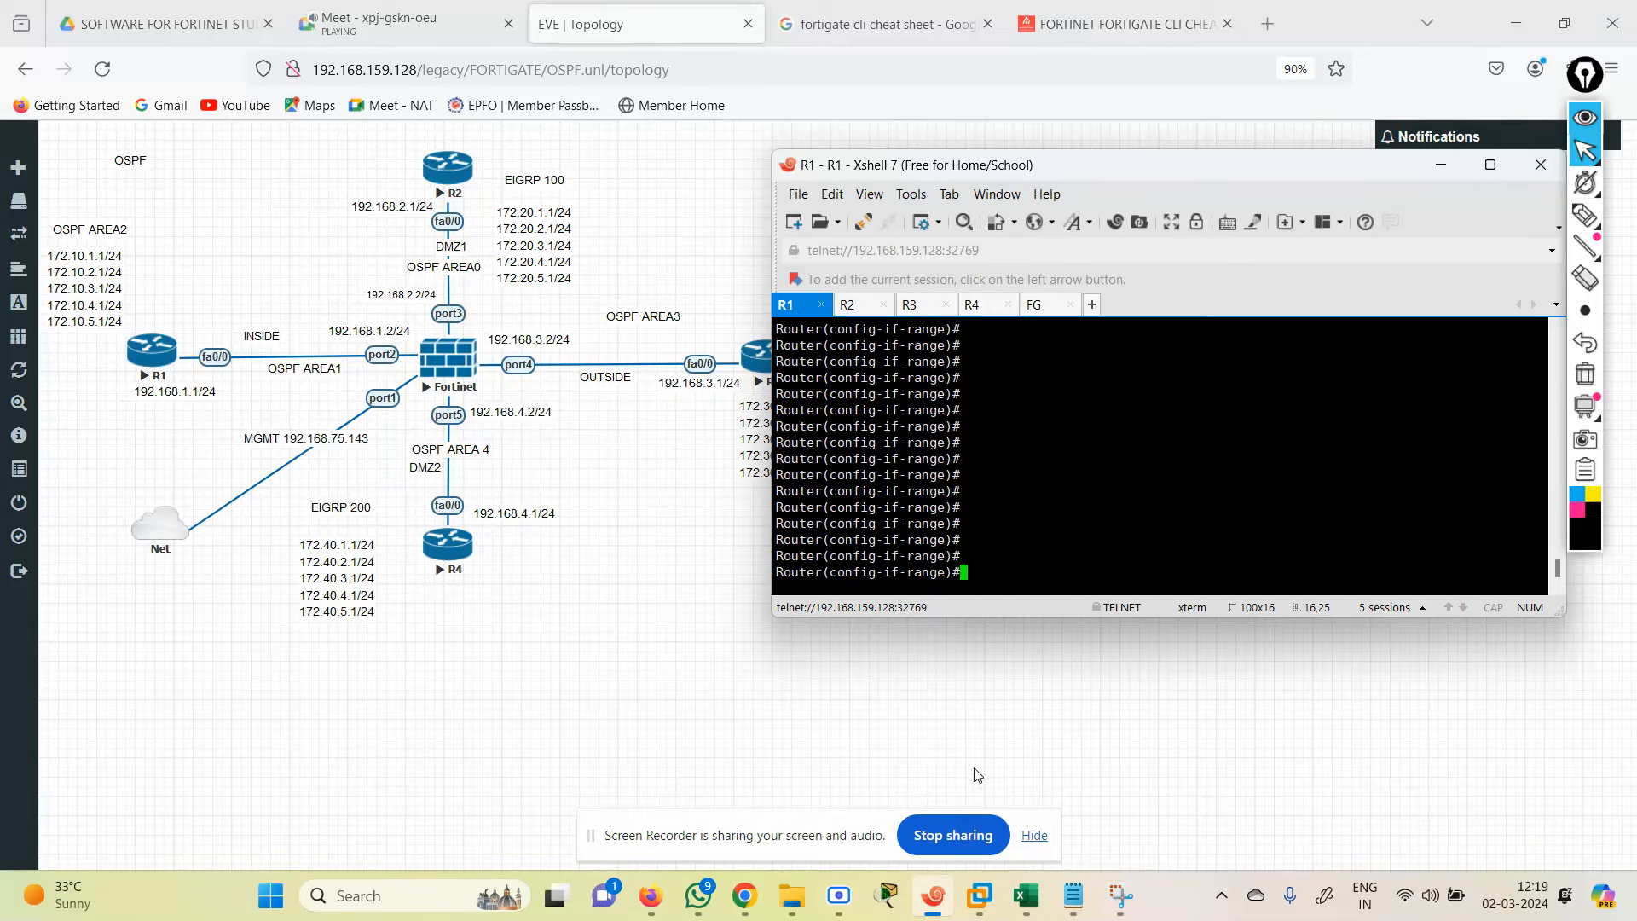
left_click(850, 310)
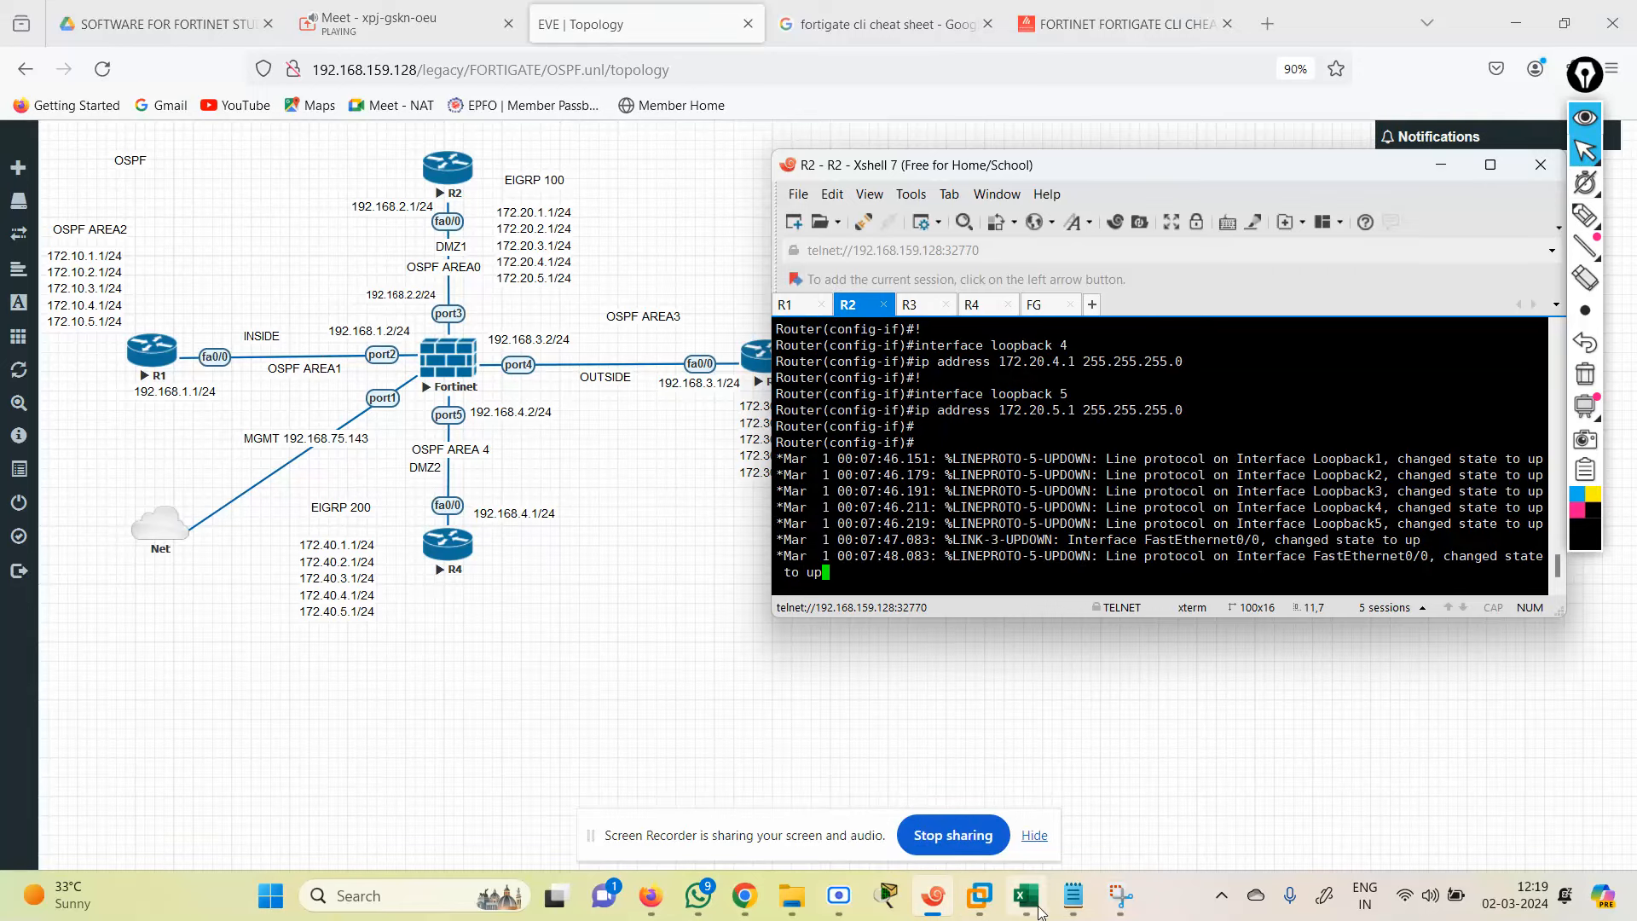
Step: Paste R2's OSPF 100 (router-id 2.2.2.2, fa0/0 area 0) and EIGRP 100 172.20.0.0 commands into R2
left_click(1073, 895)
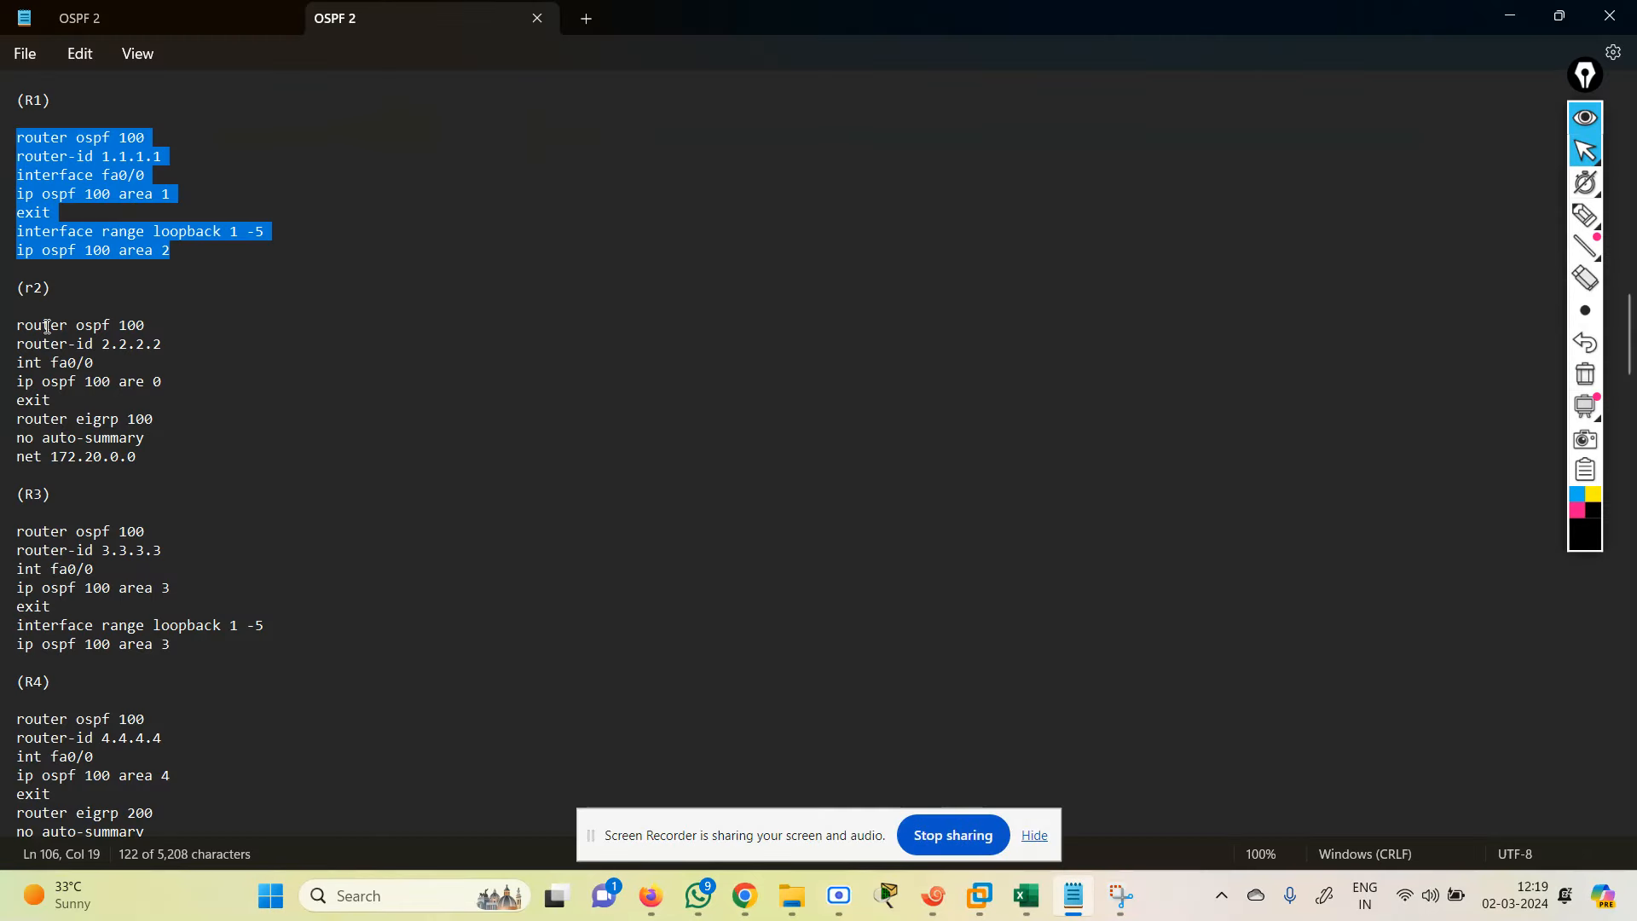
left_click_drag(17, 325, 183, 460)
key("ctrl+c")
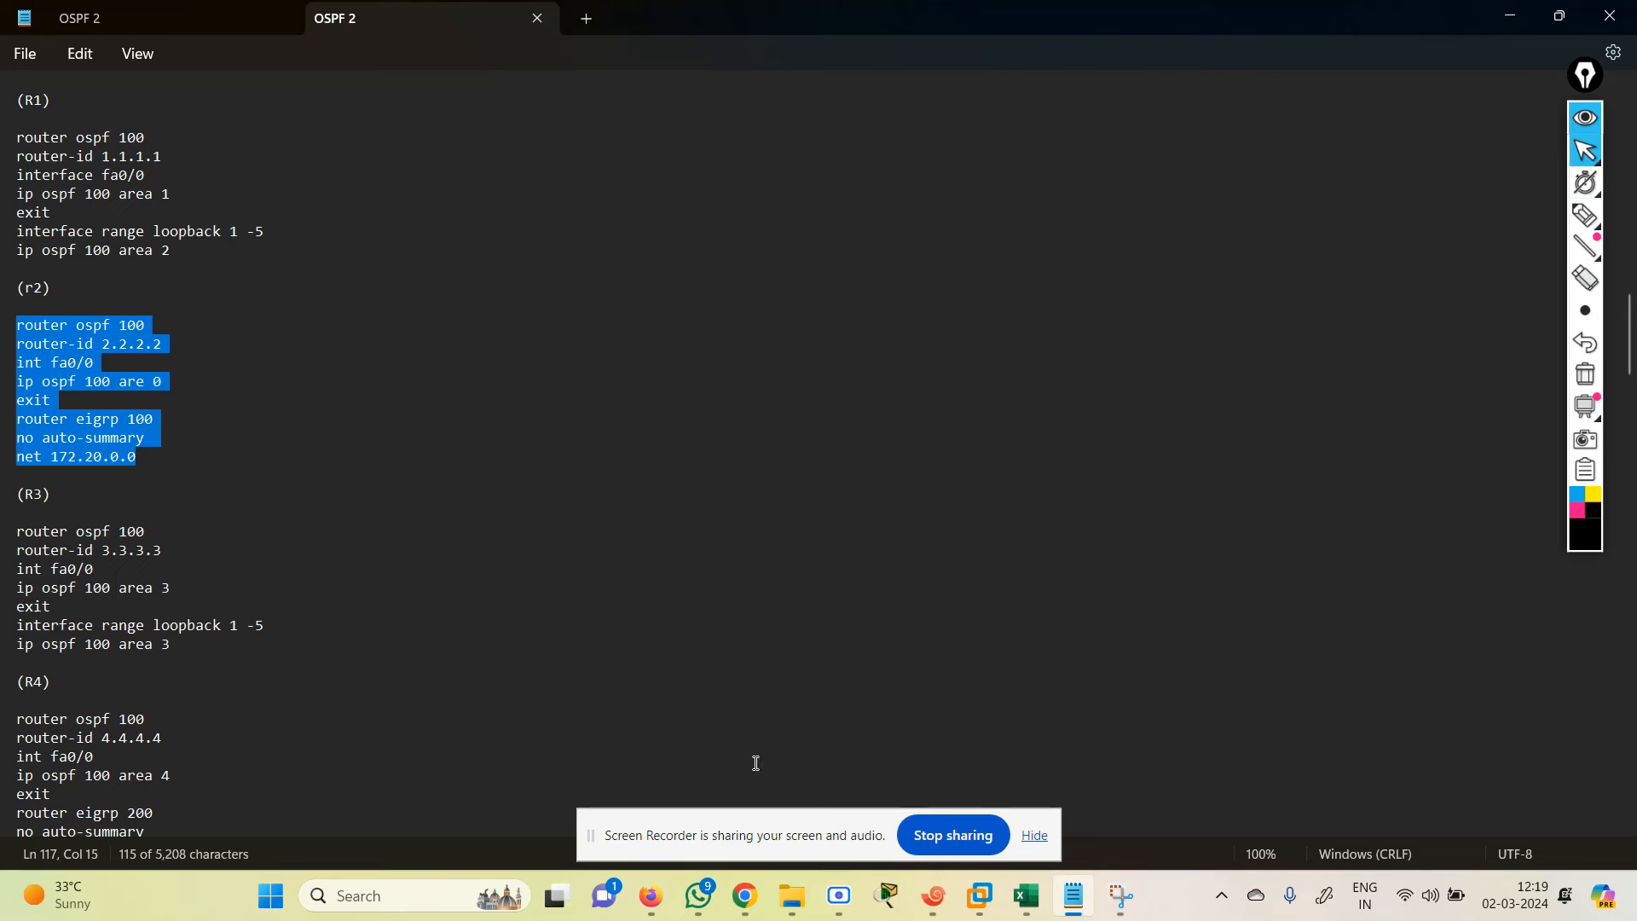
left_click(933, 895)
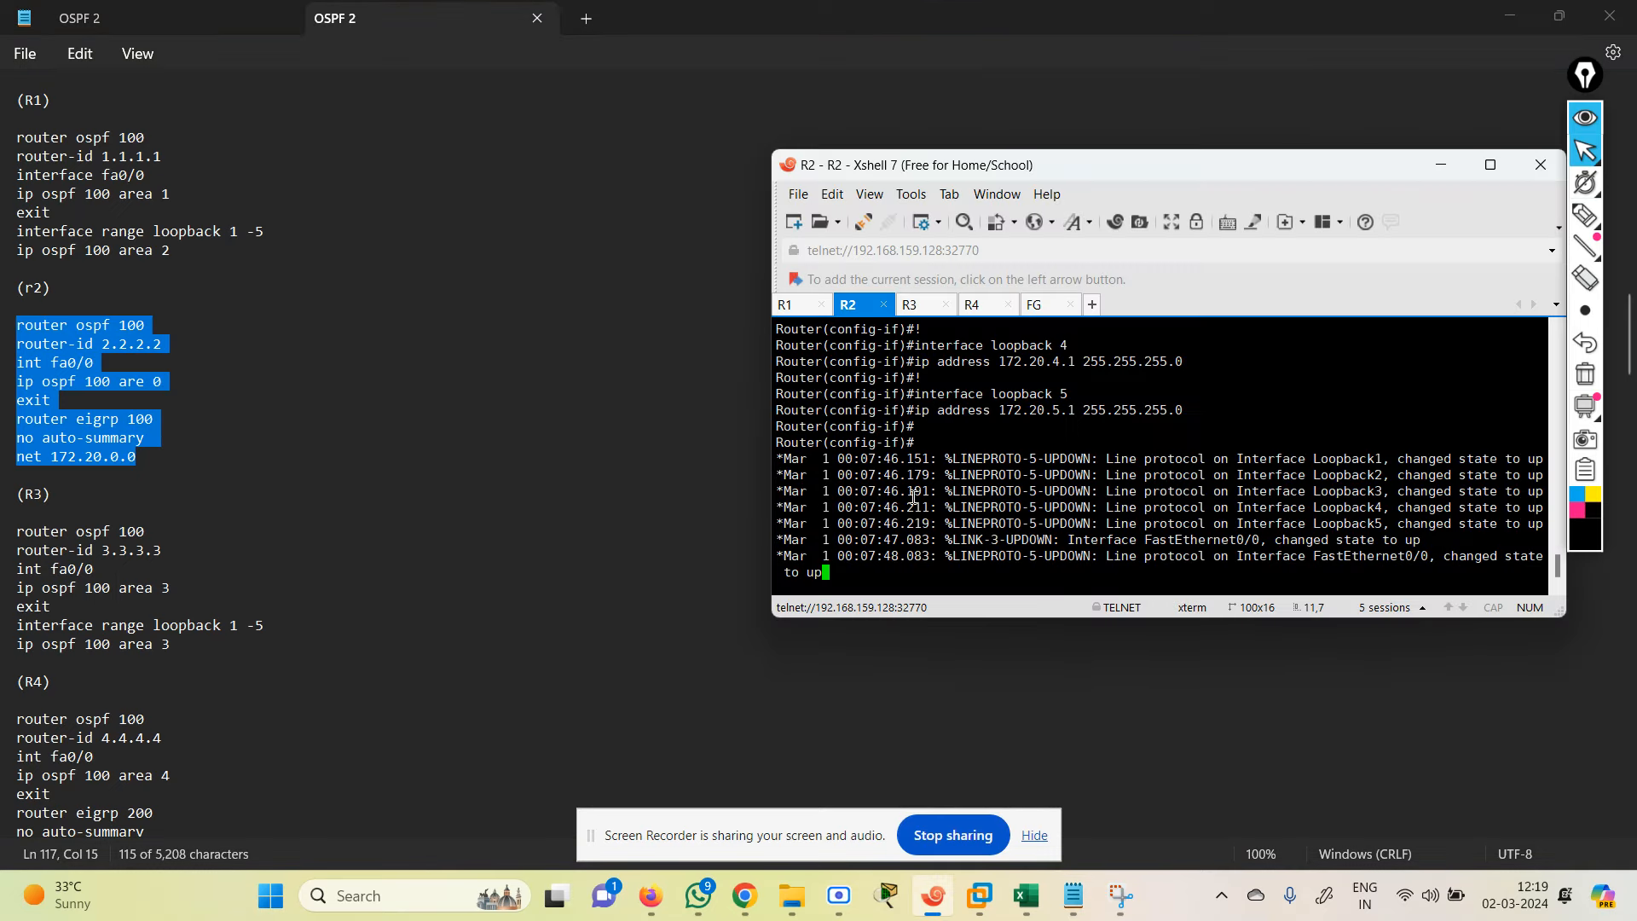
key("Return")
key("Return")
key("Return")
key("Return")
key("Return")
key("Return")
key("Return")
key("Return")
key("Return")
key("Return")
key("Return")
key("Return")
key("Return")
key("Return")
key("Return")
key("Return")
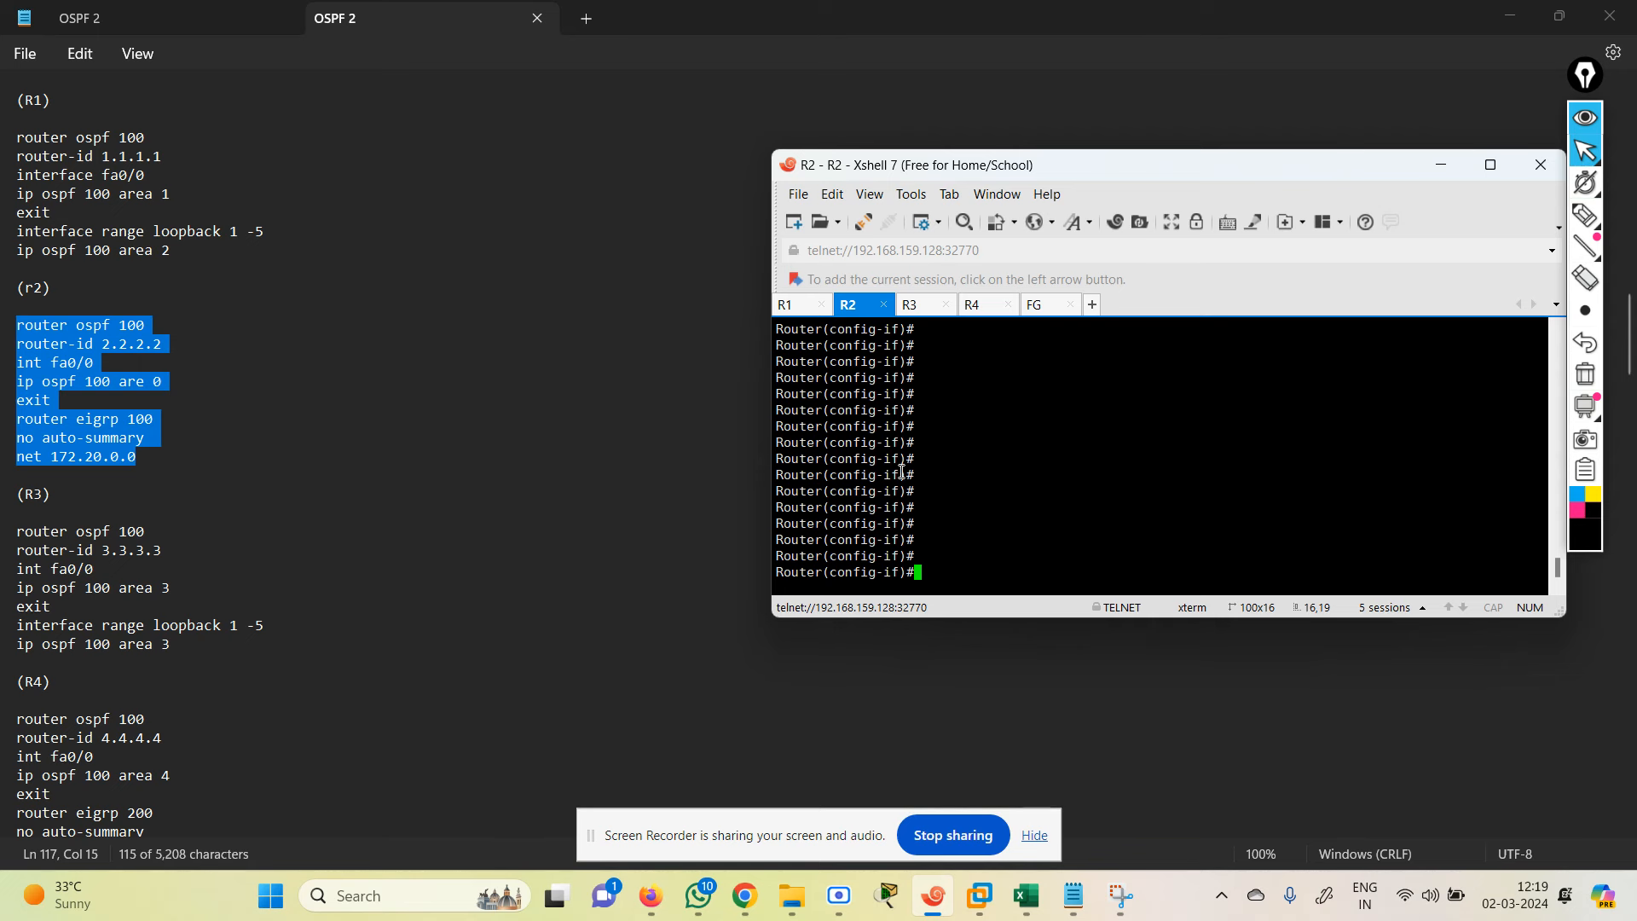
type("exit")
key("Return")
key("Return")
key("Return")
key("Return")
key("Return")
key("Return")
key("Return")
key("Return")
key("Return")
key("Return")
key("Return")
key("Return")
key("Return")
key("Return")
key("Return")
key("Return")
right_click(957, 489)
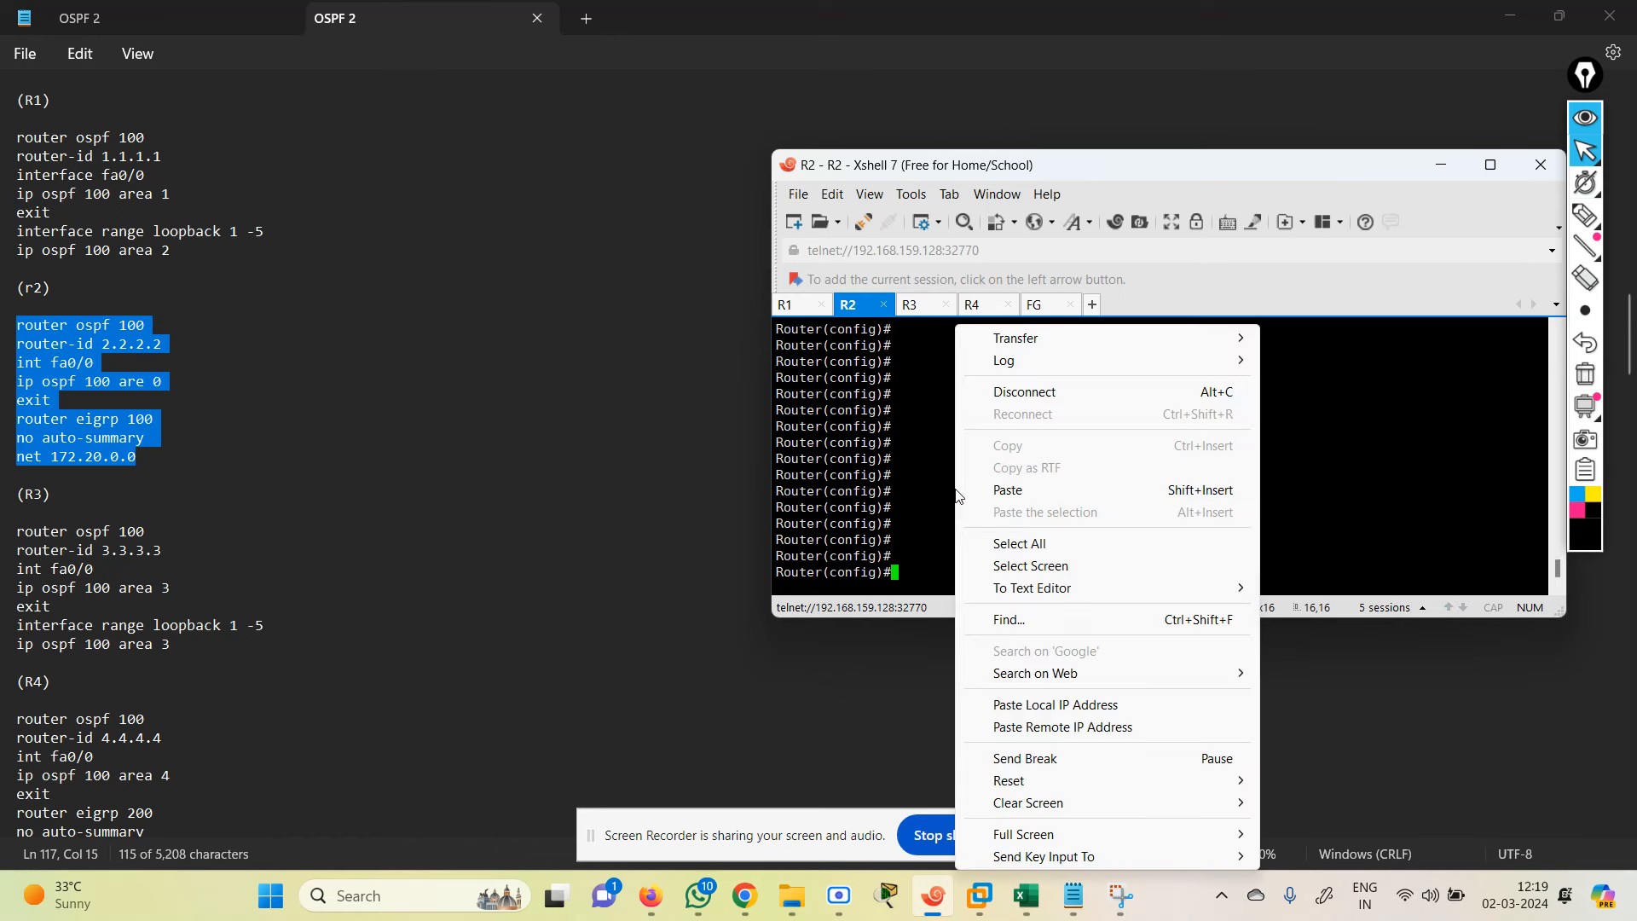
left_click(1062, 491)
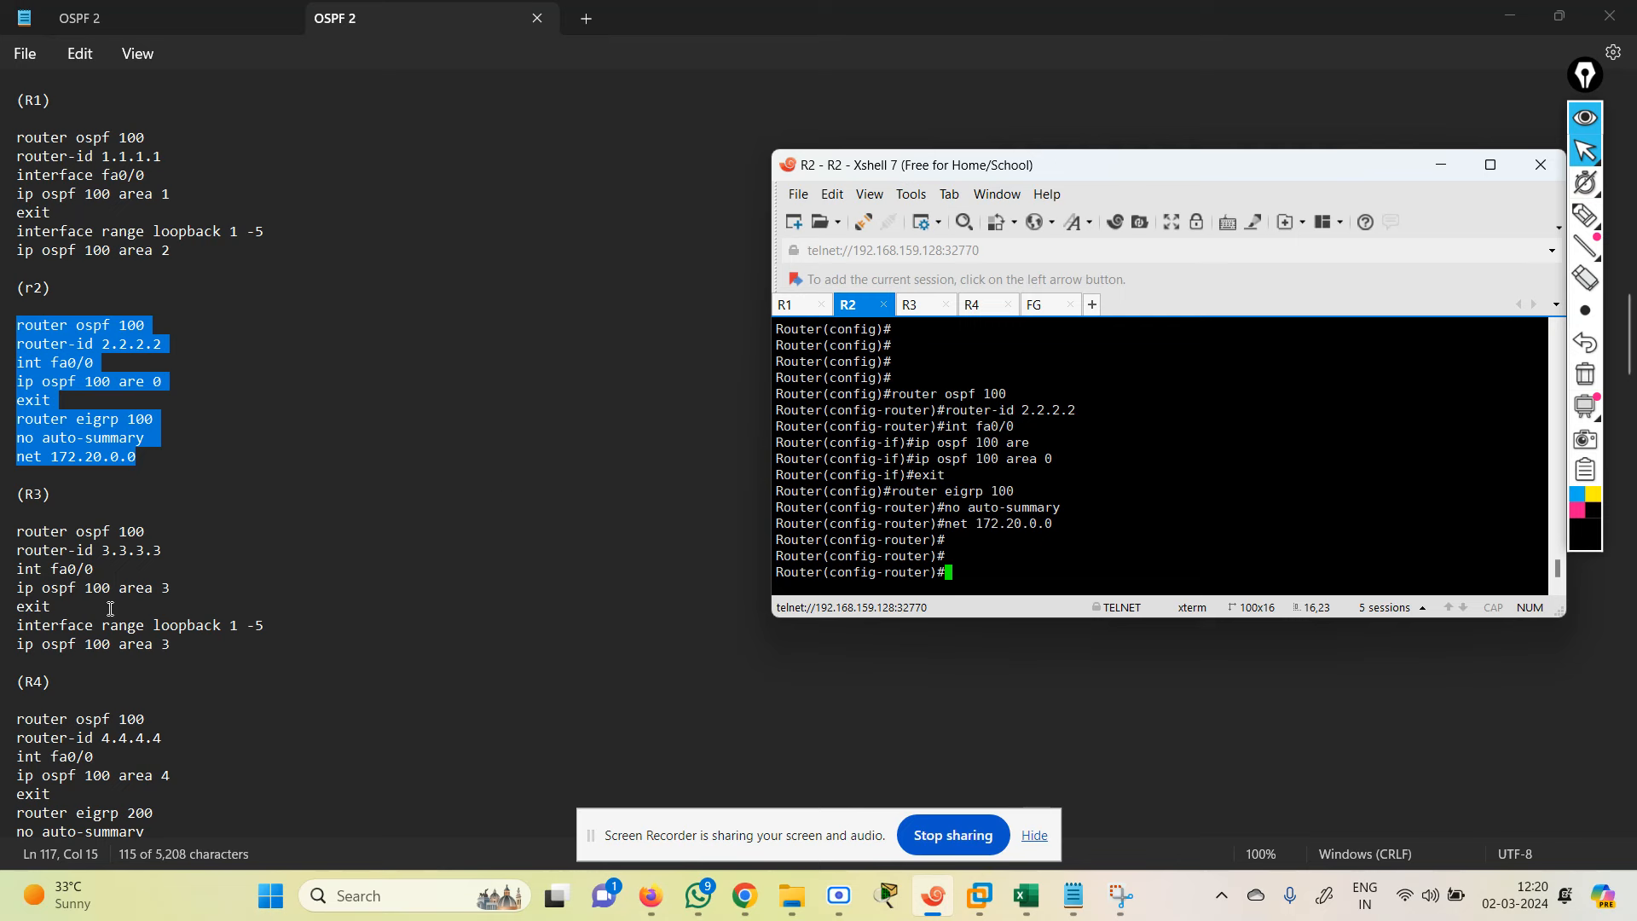
left_click_drag(17, 531, 262, 657)
key("ctrl+c")
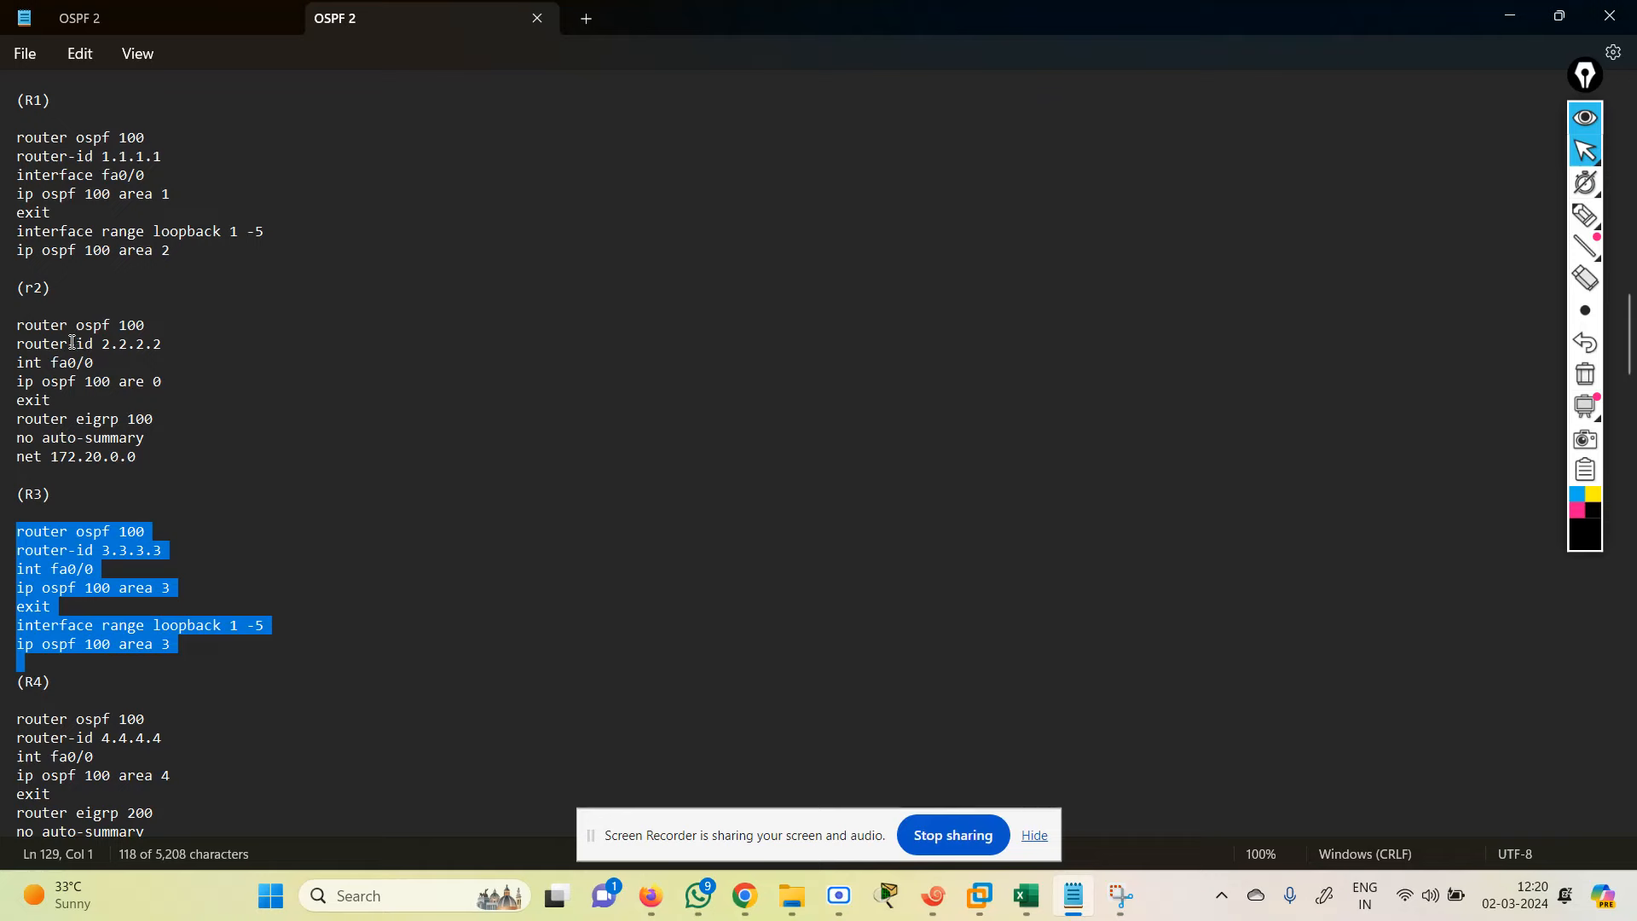
Step: Review the lab topology and R2's OSPF 100 area 0 and EIGRP 100 configuration
mouse_move(650, 916)
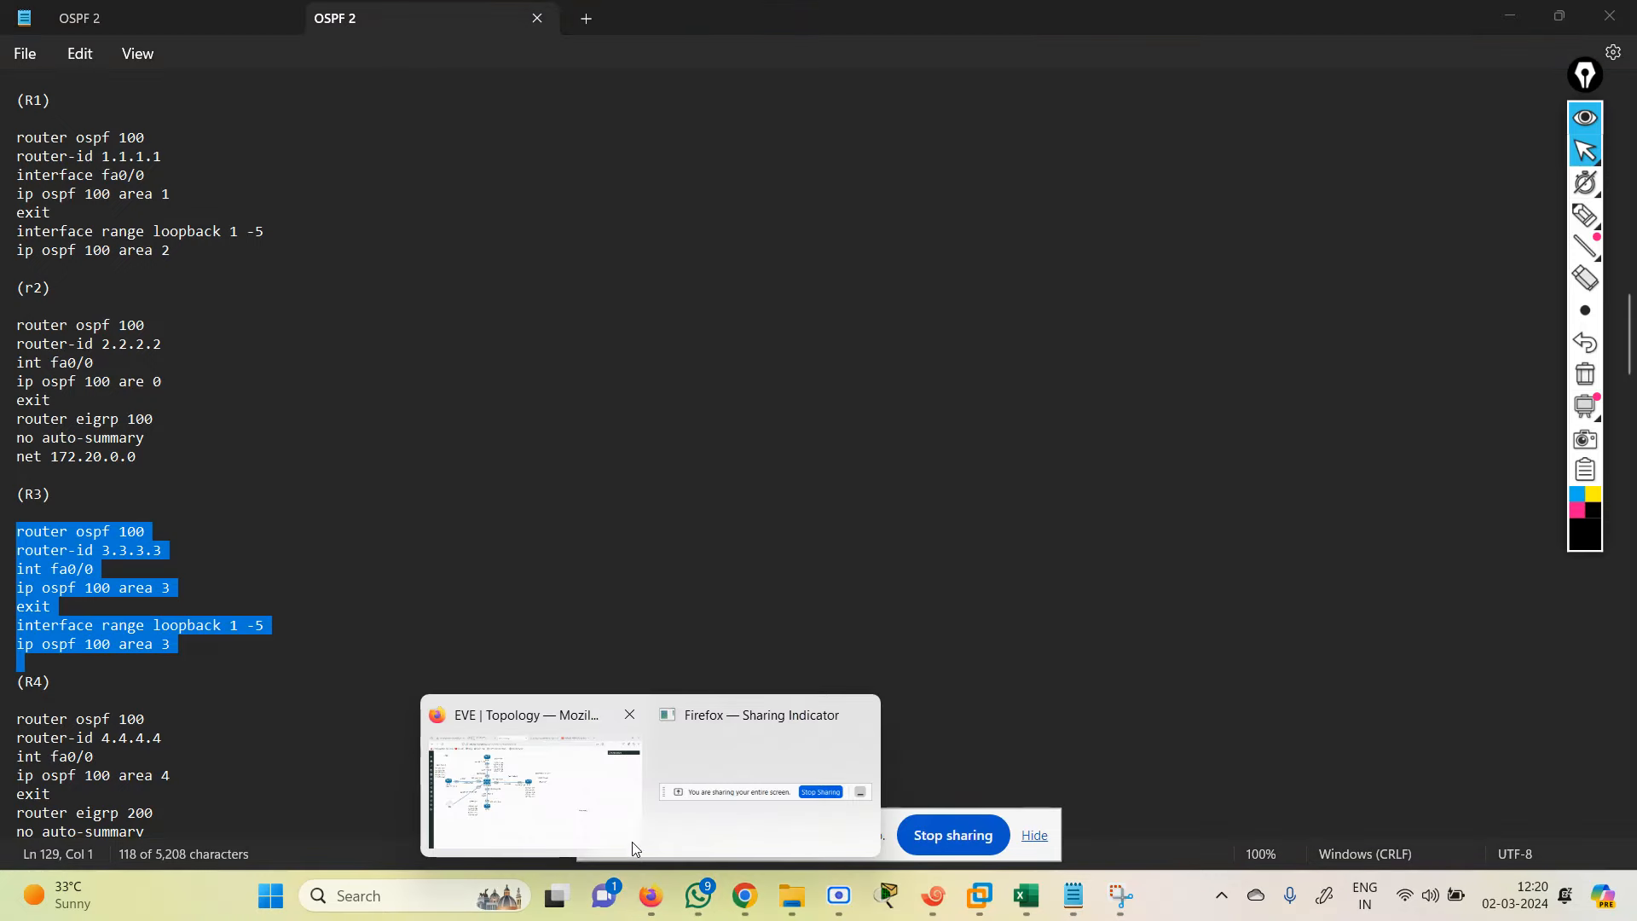
left_click(577, 815)
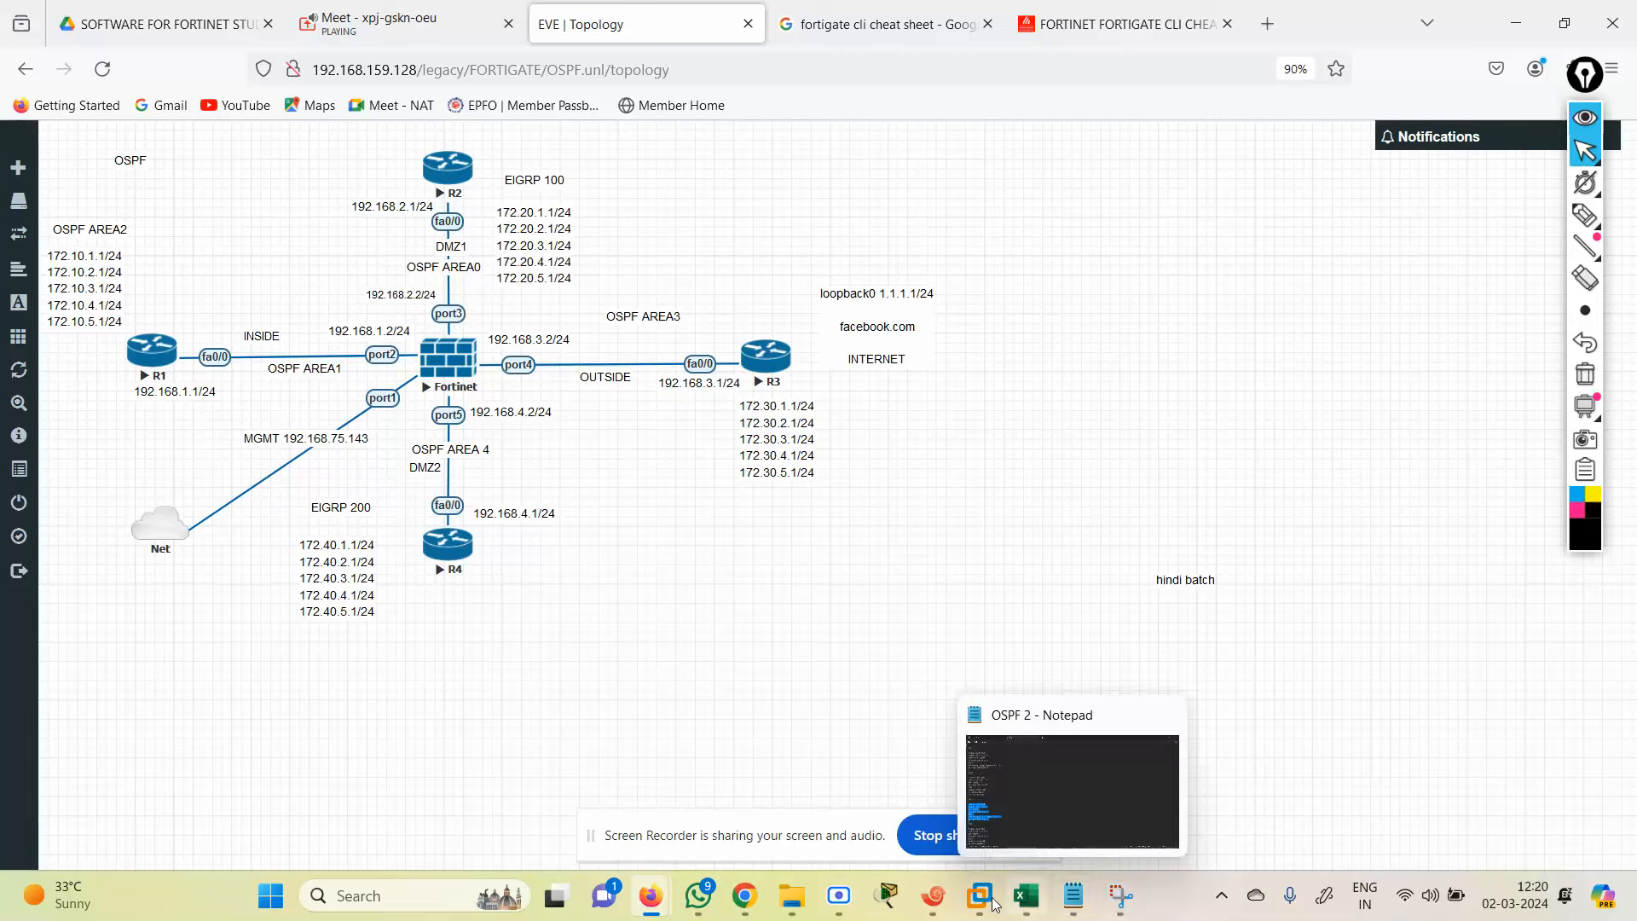
left_click(925, 901)
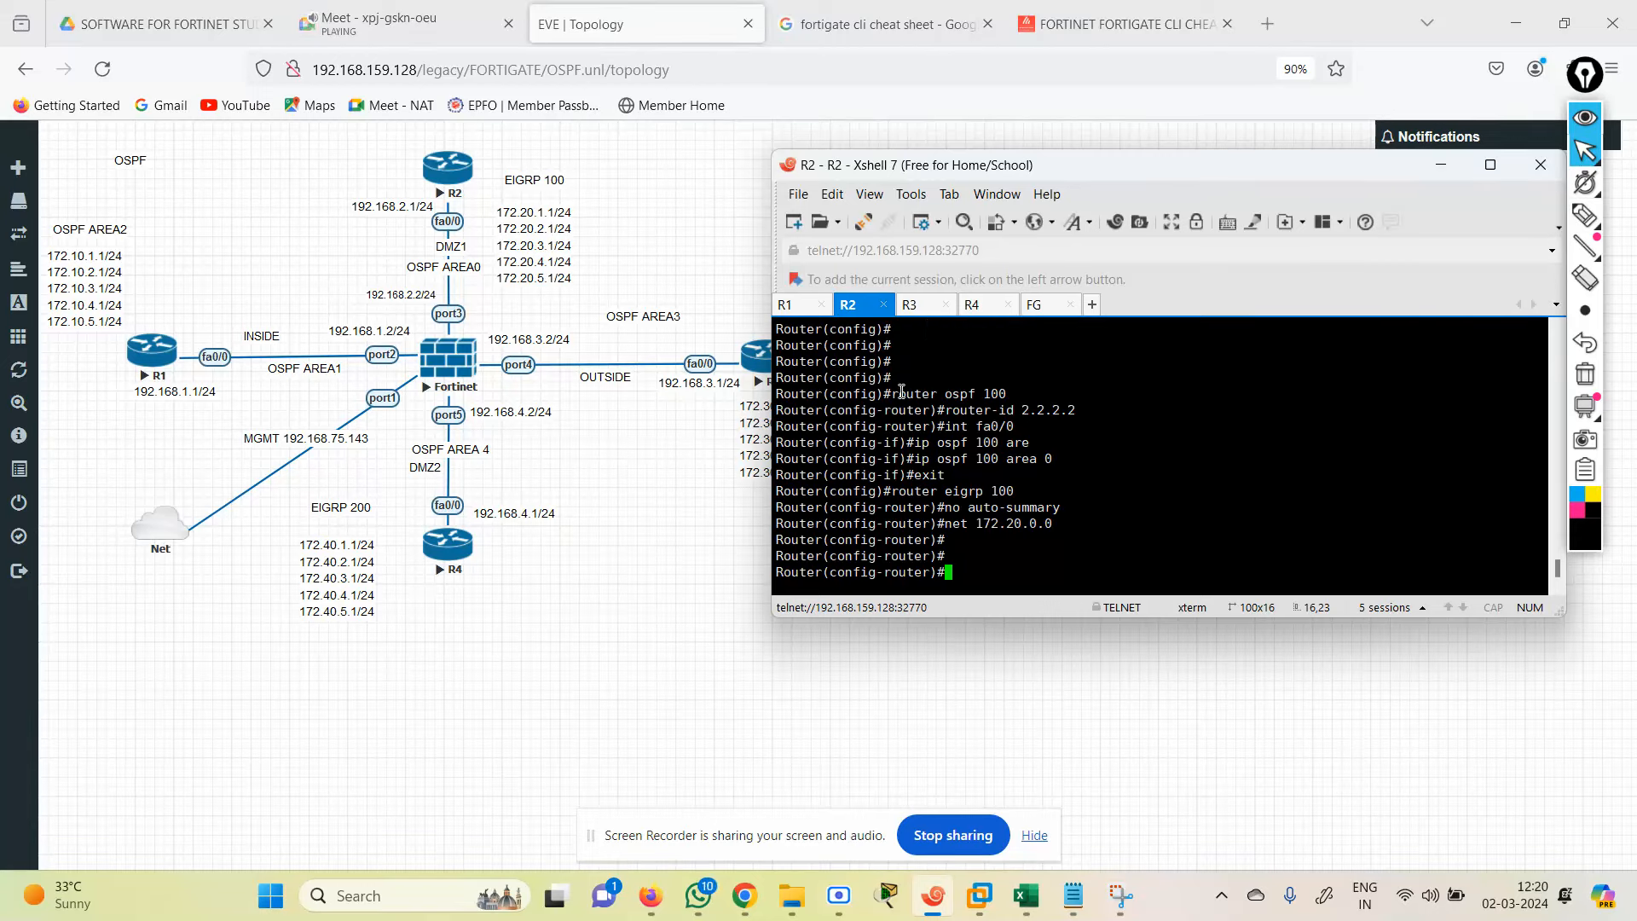
left_click_drag(894, 393, 1090, 420)
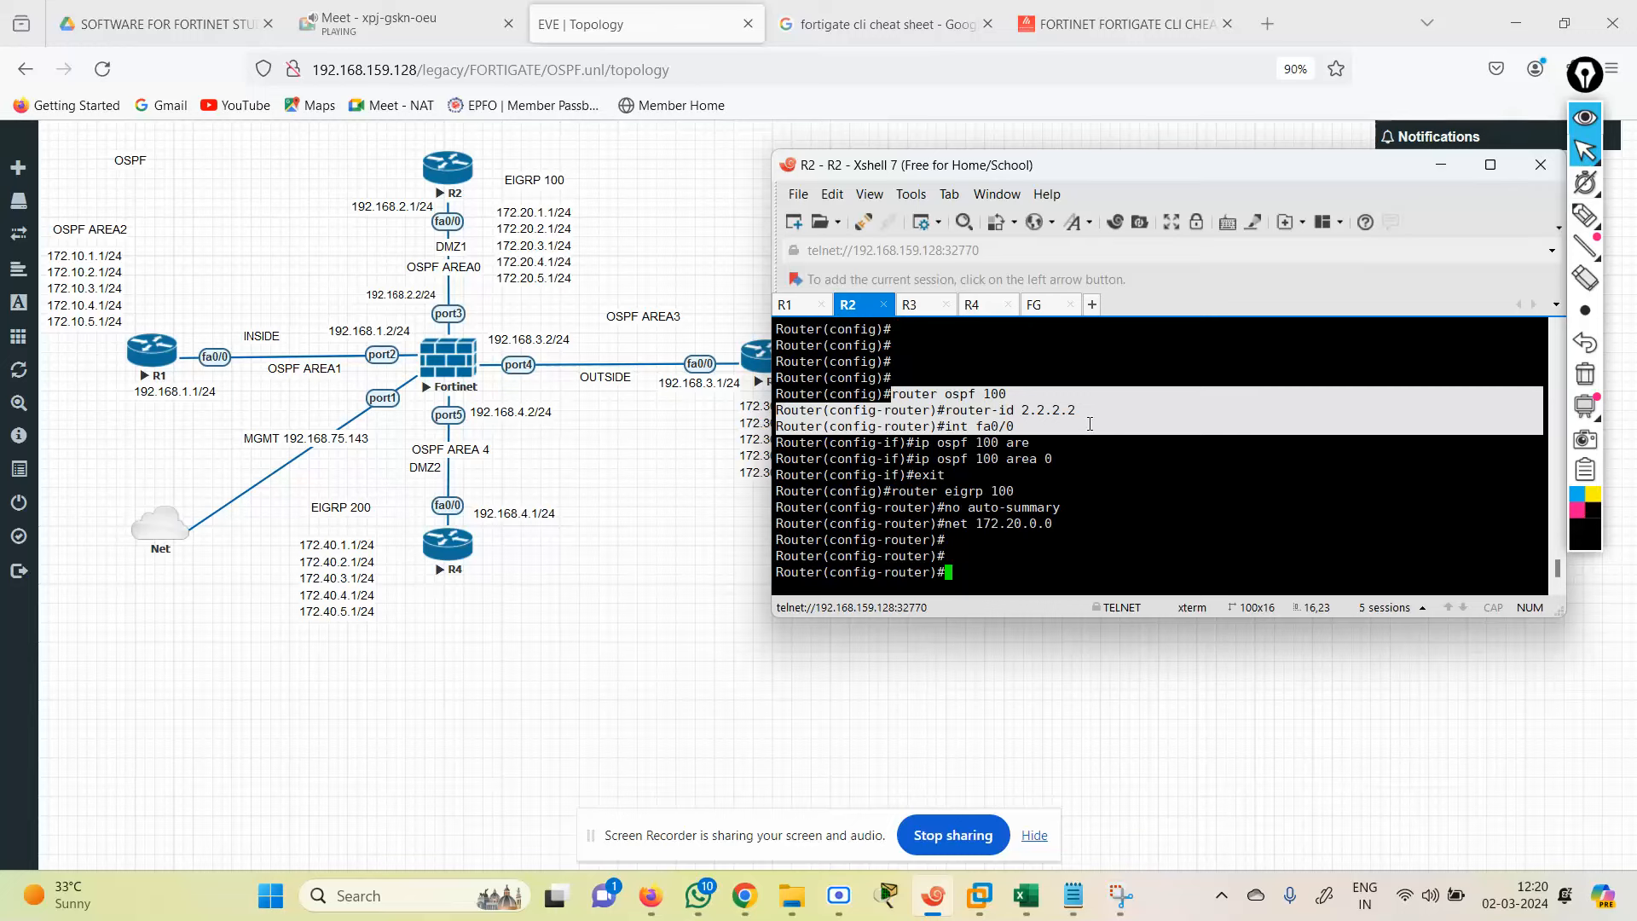
left_click_drag(1086, 435, 1078, 470)
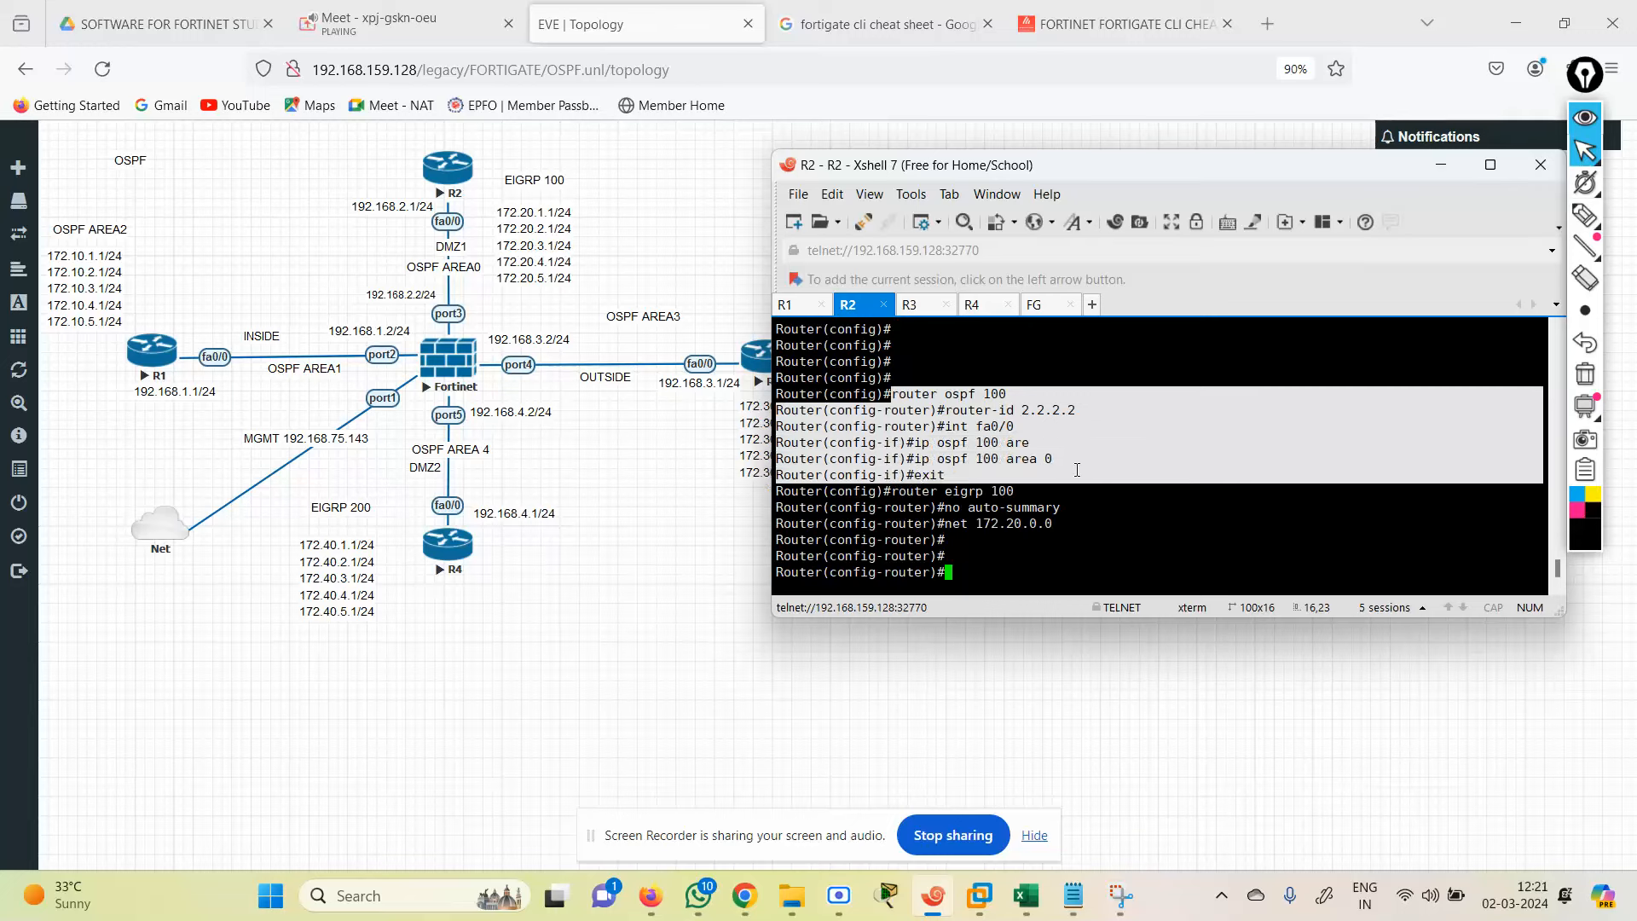
left_click_drag(1072, 484, 1116, 491)
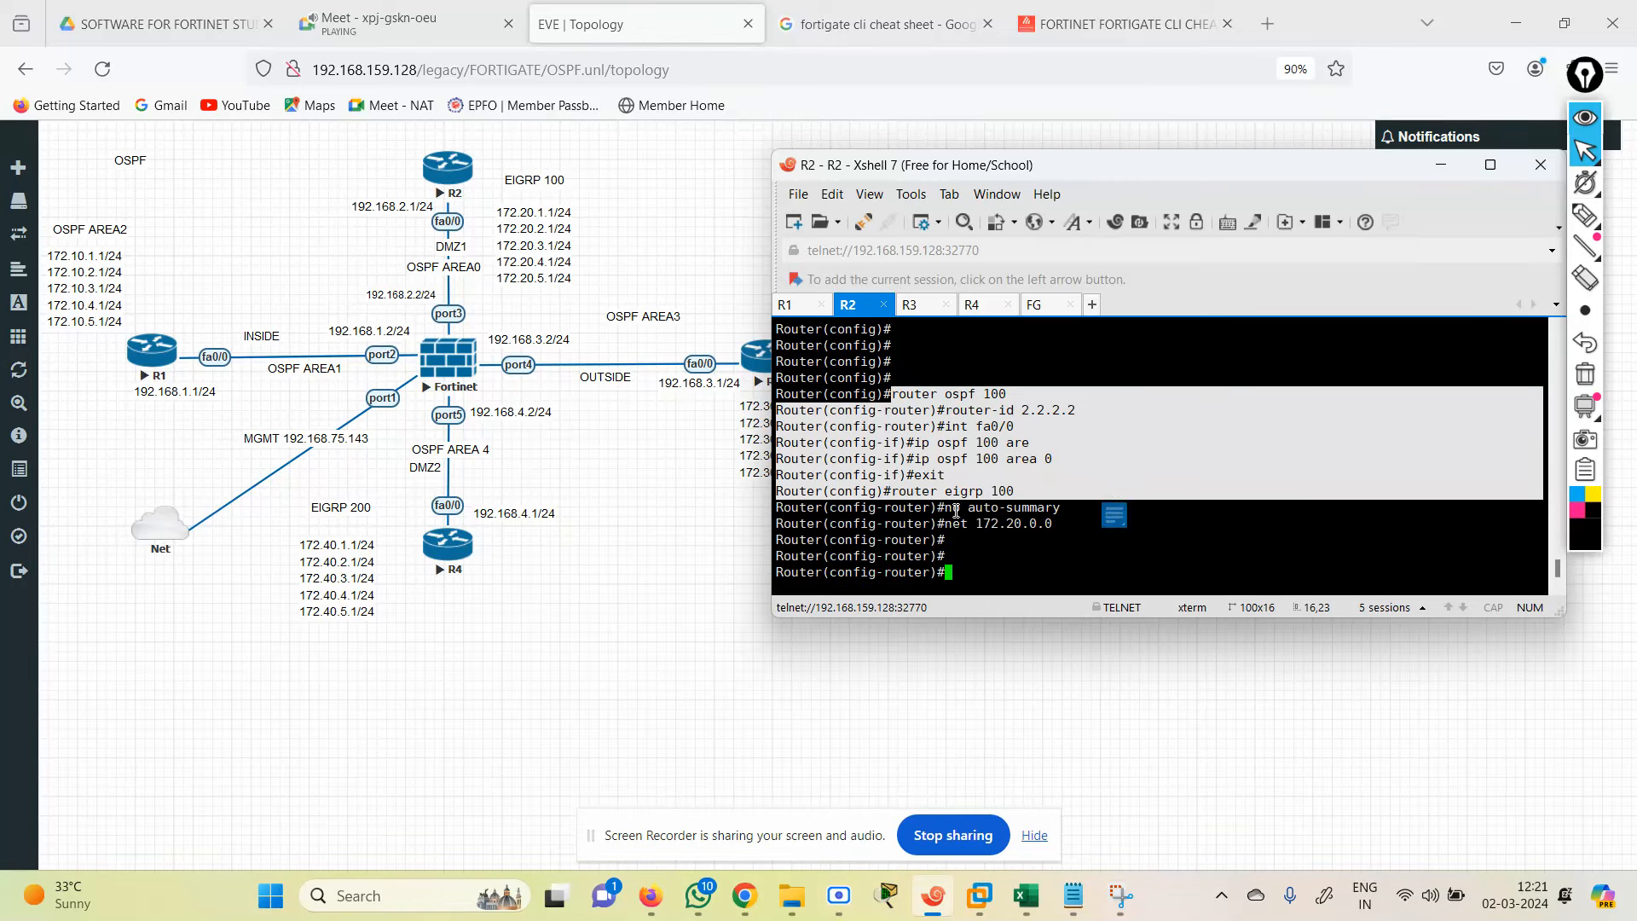
Step: Paste R3's OSPF 100 config: router-id 3.3.3.3, fa0/0 and loopbacks 1–5 in area 3
left_click(920, 309)
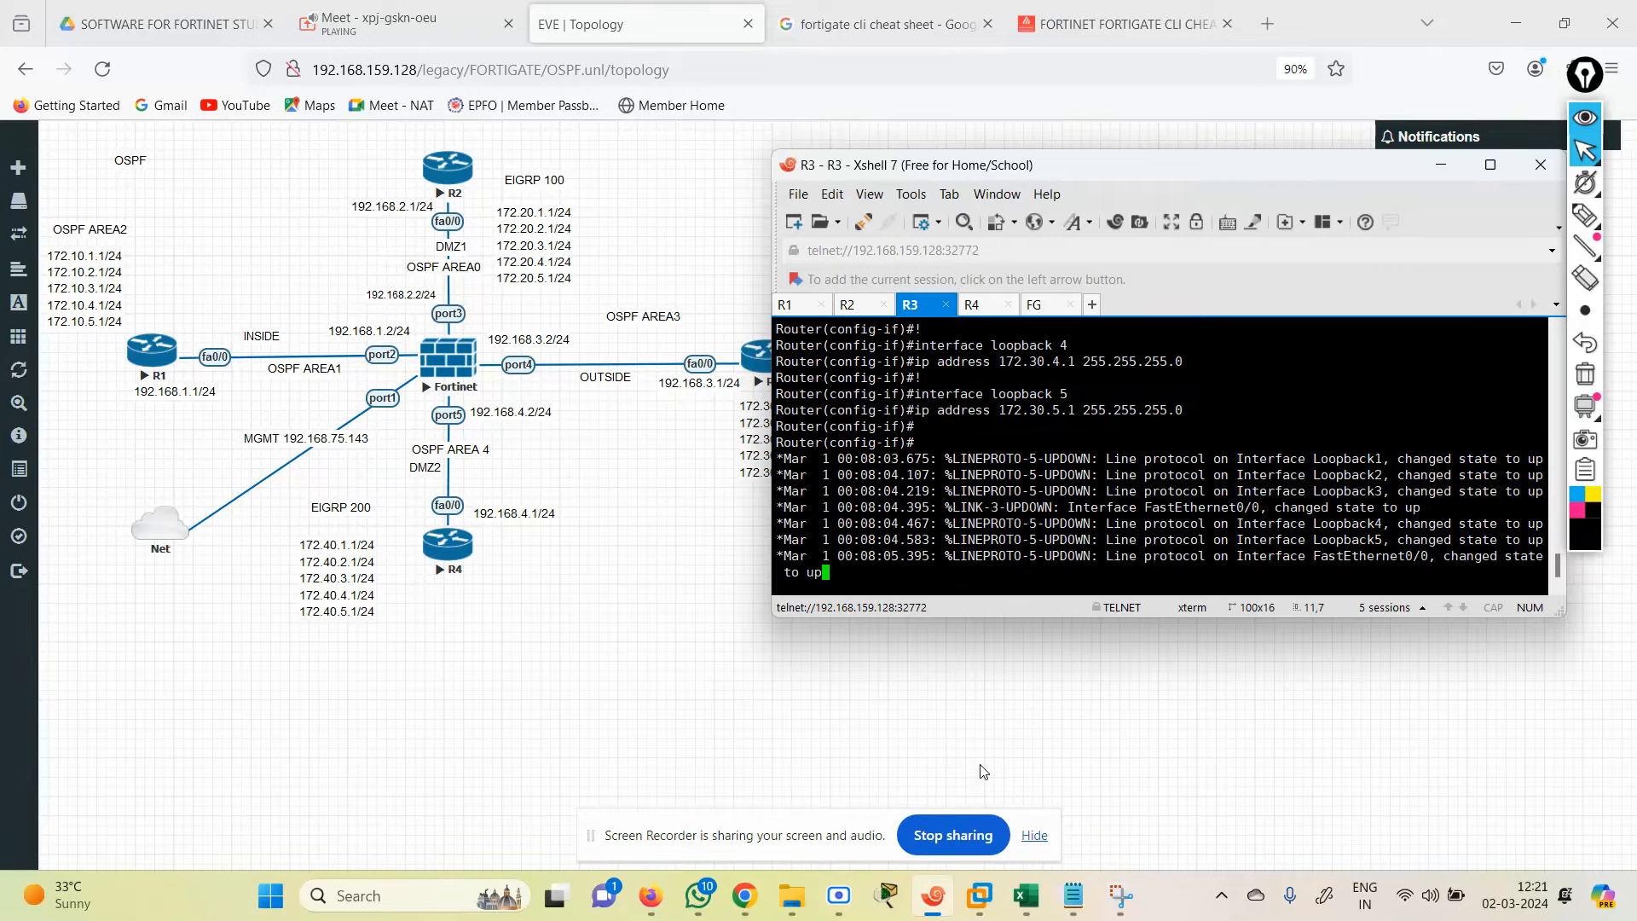
key("Return")
key("Return")
key("Return")
key("Return")
key("Return")
key("Return")
key("Return")
key("Return")
key("Return")
key("Return")
key("Return")
key("Return")
key("Return")
key("Return")
key("Return")
key("Return")
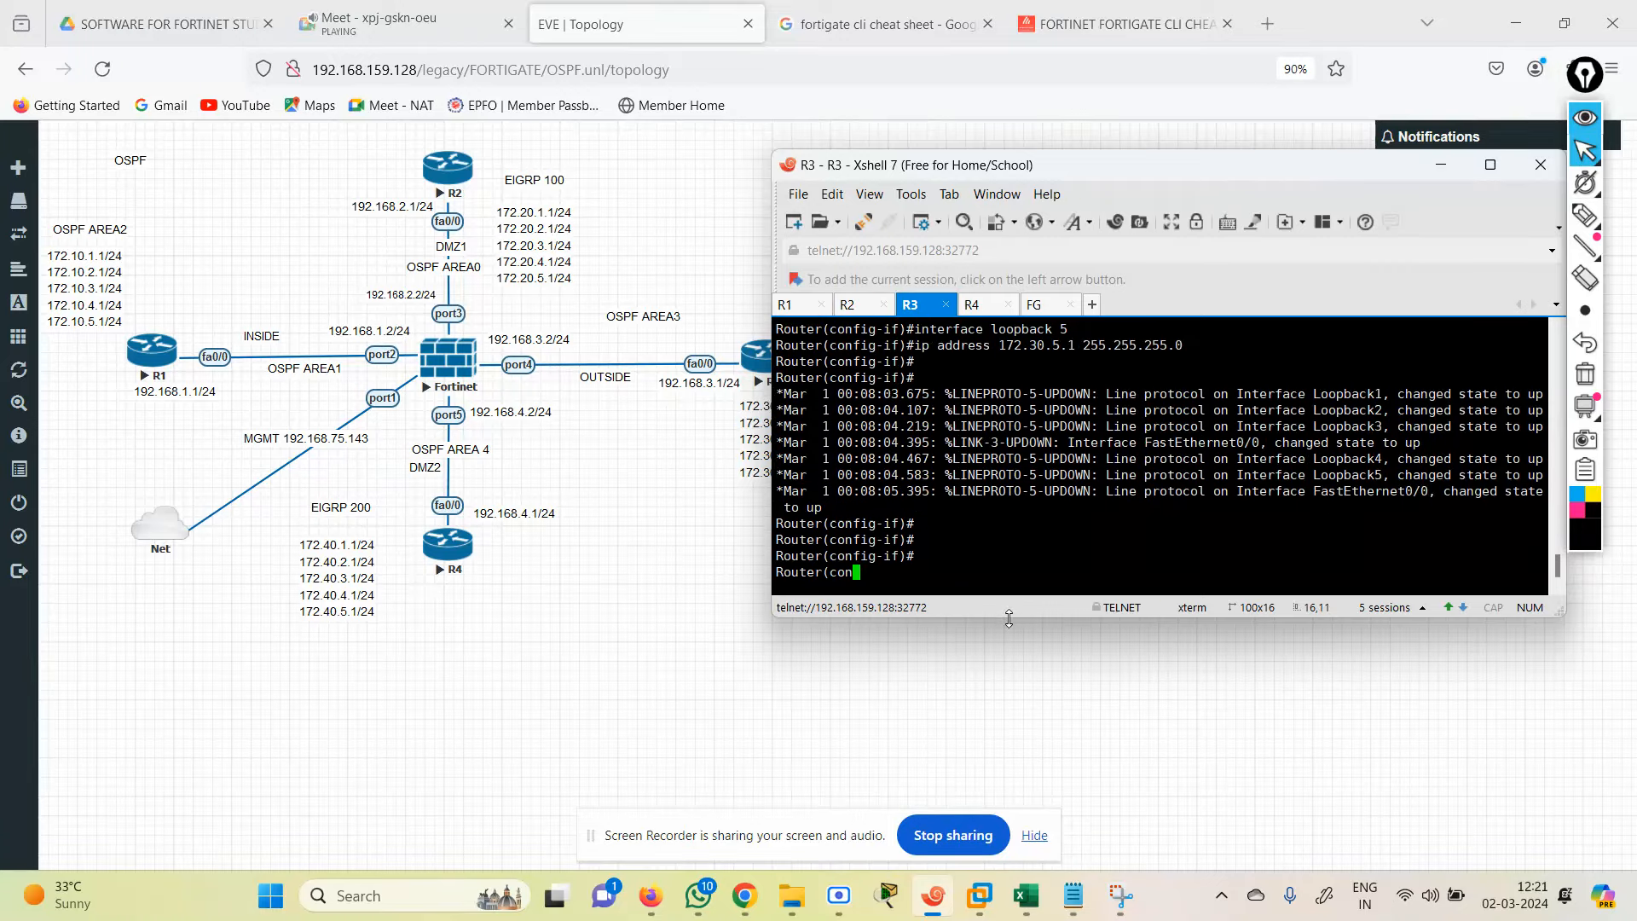
type("exit")
key("Return")
key("Return")
key("Return")
key("Return")
key("Return")
key("Return")
key("Return")
key("Return")
key("Return")
key("Return")
key("Return")
key("Return")
key("Return")
key("Return")
key("Return")
key("Return")
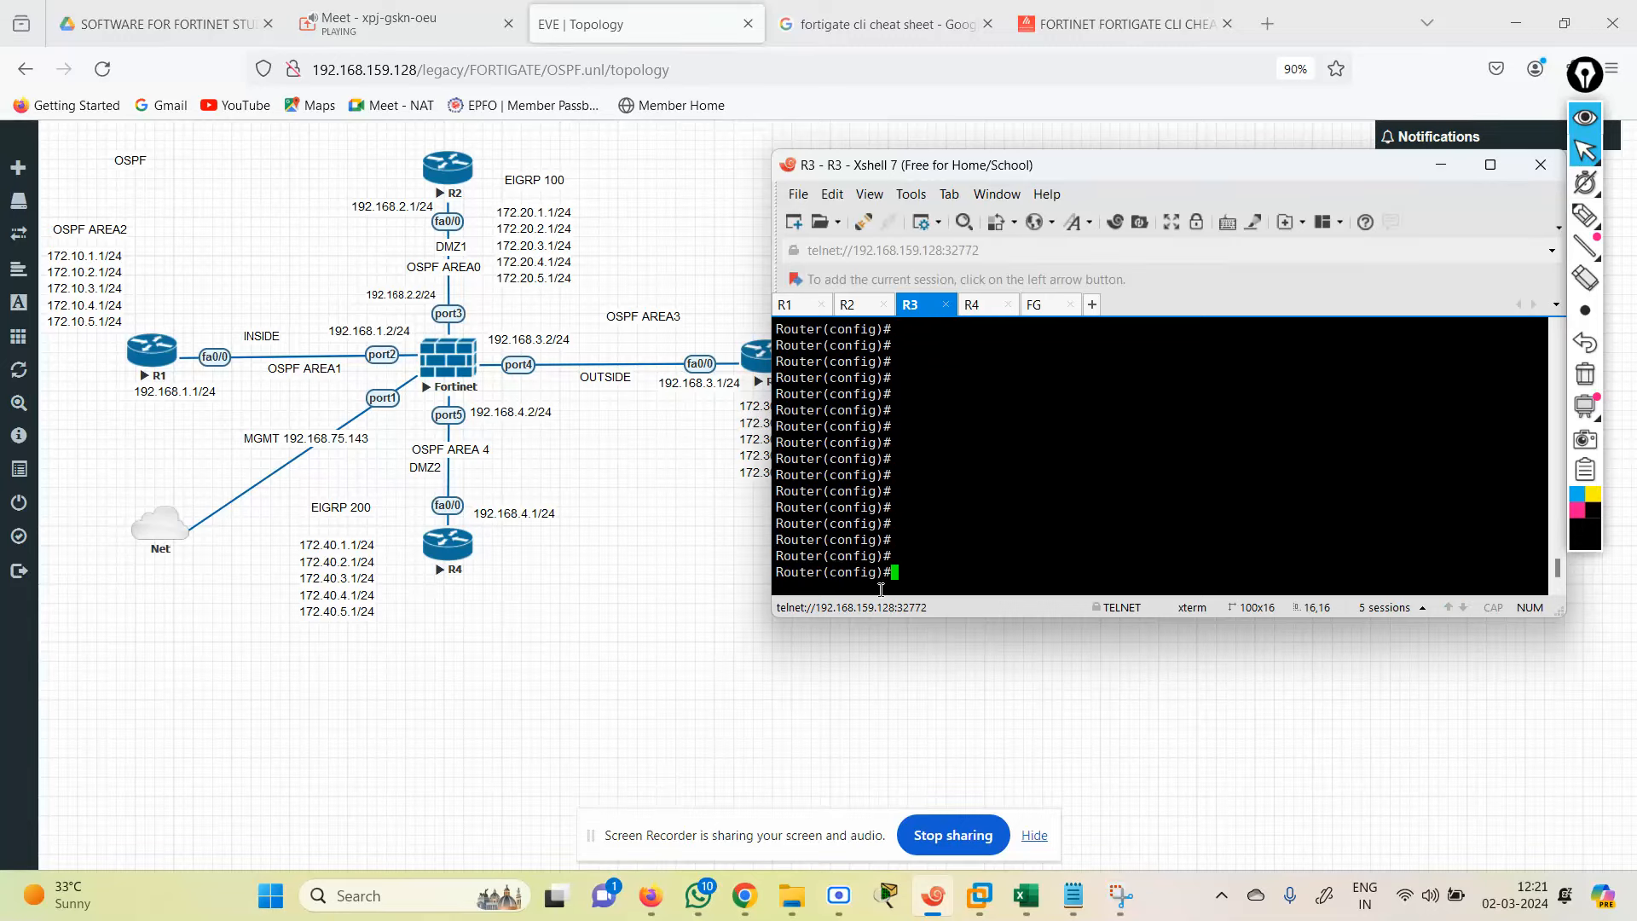
right_click(891, 440)
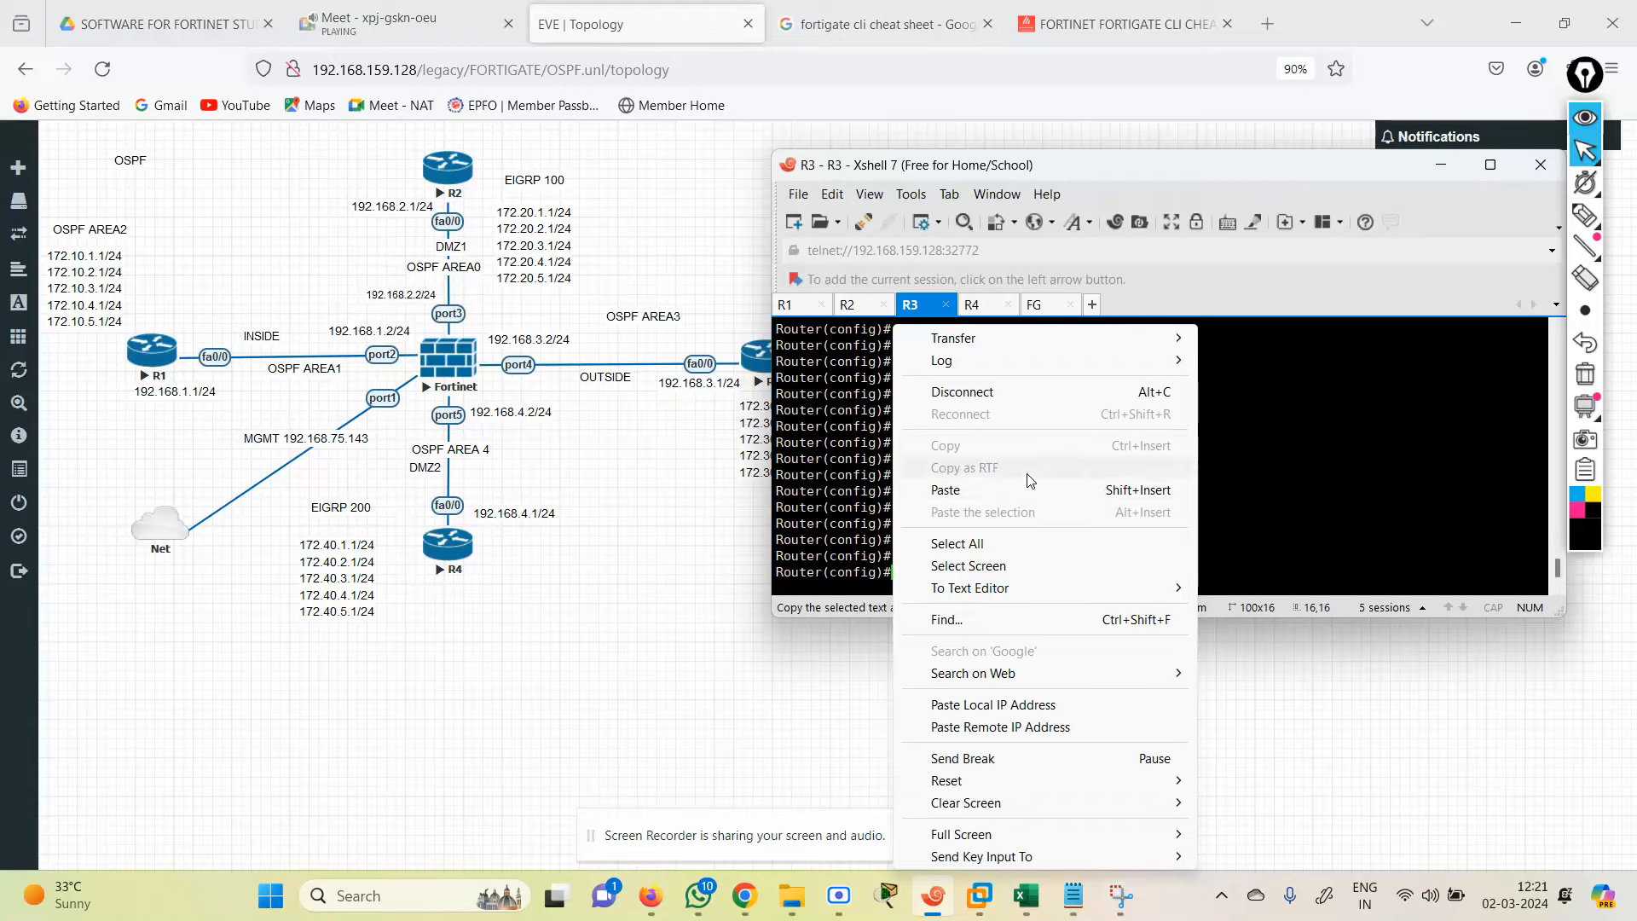
left_click(990, 491)
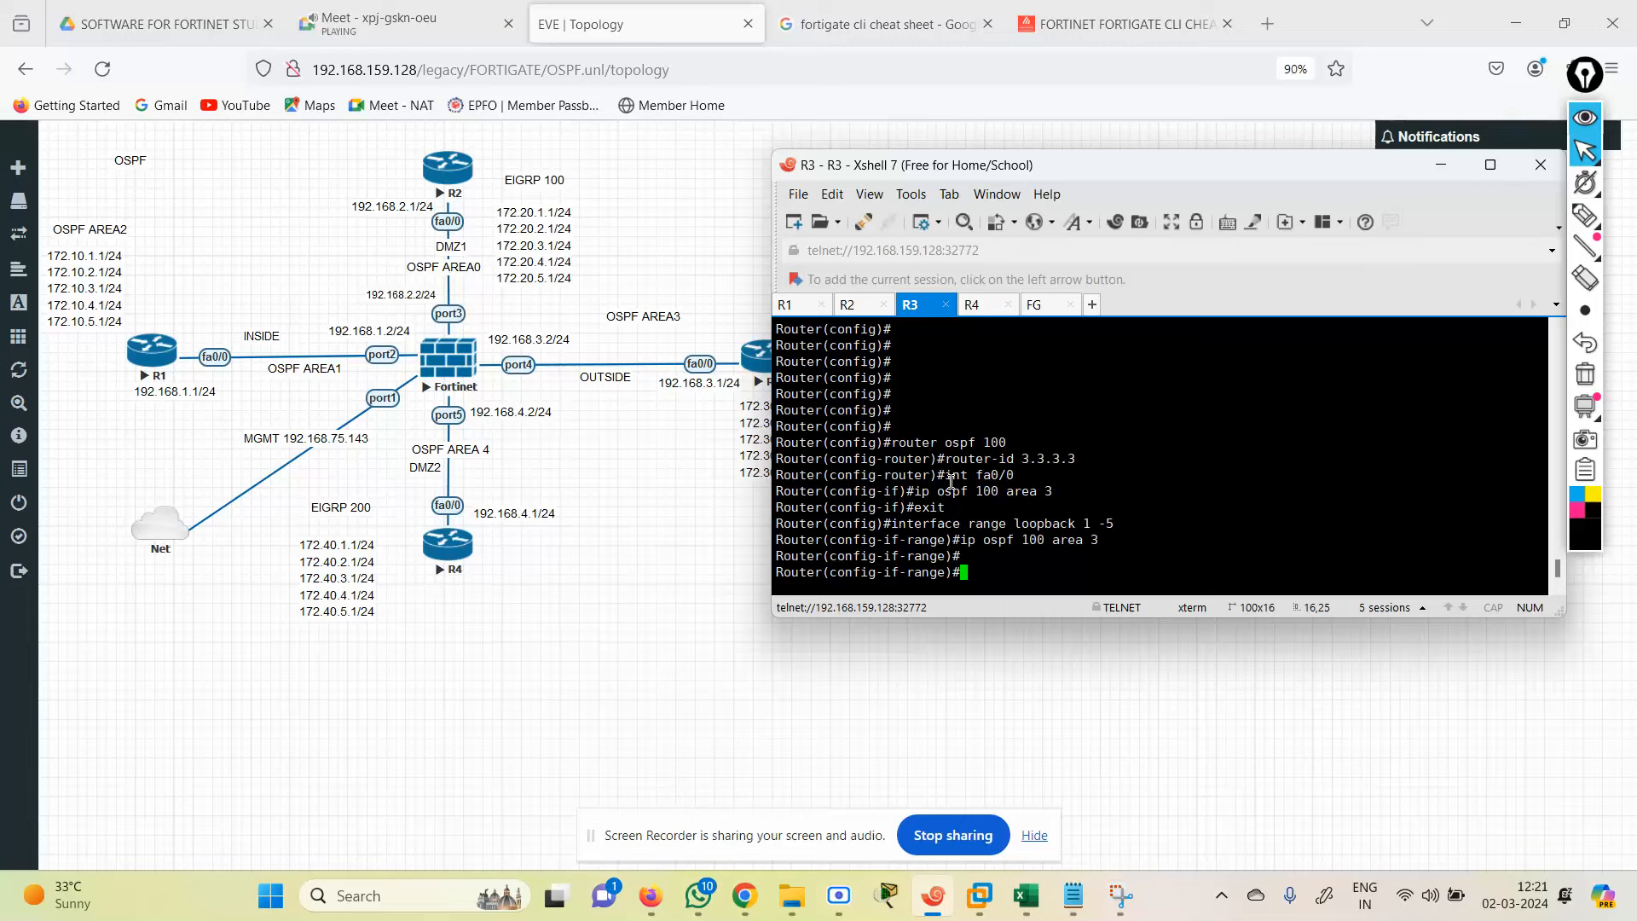
left_click_drag(1052, 490, 892, 444)
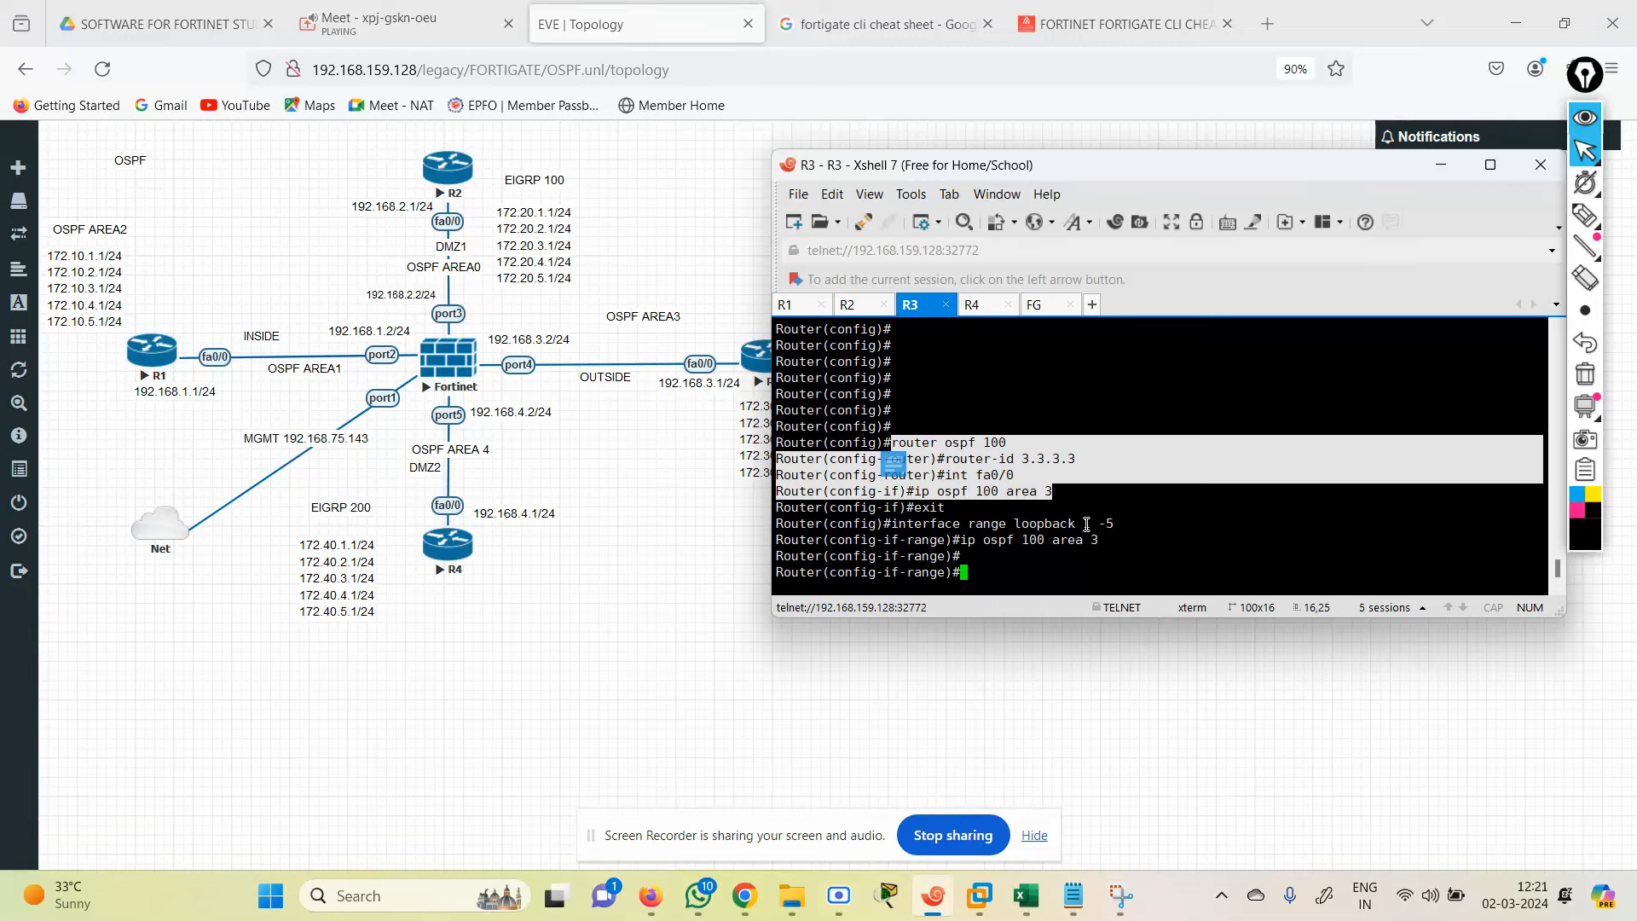
left_click_drag(1119, 543, 961, 523)
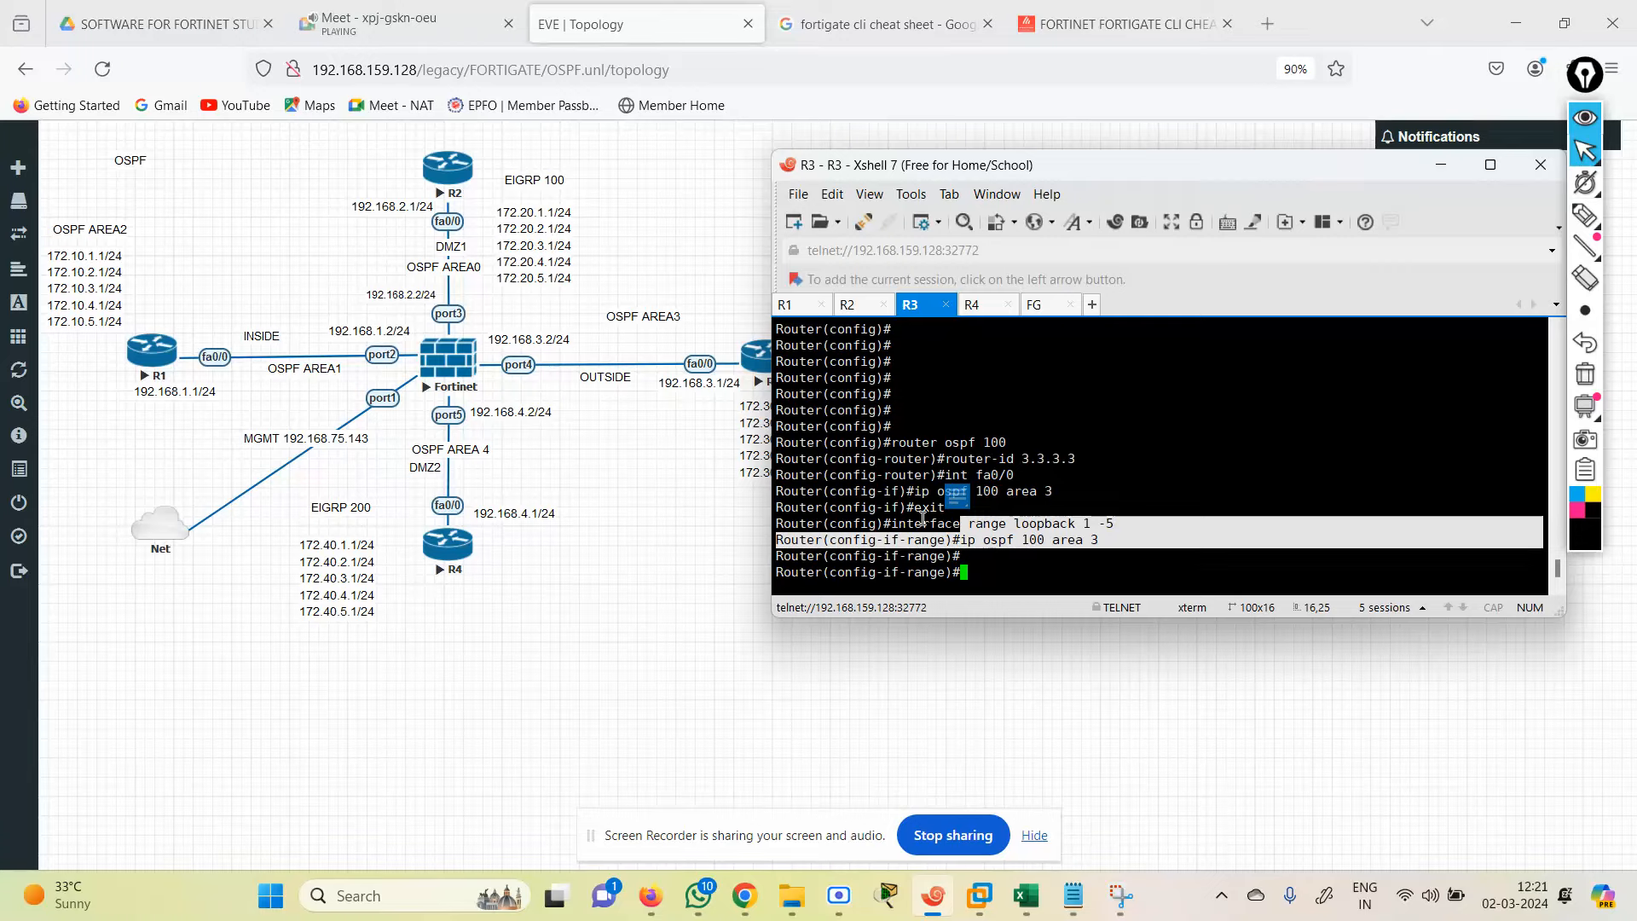
key("Return")
key("Return")
key("Return")
key("Return")
key("Return")
key("Return")
key("Return")
key("Return")
key("Return")
key("Return")
key("Return")
key("Return")
key("Return")
key("Return")
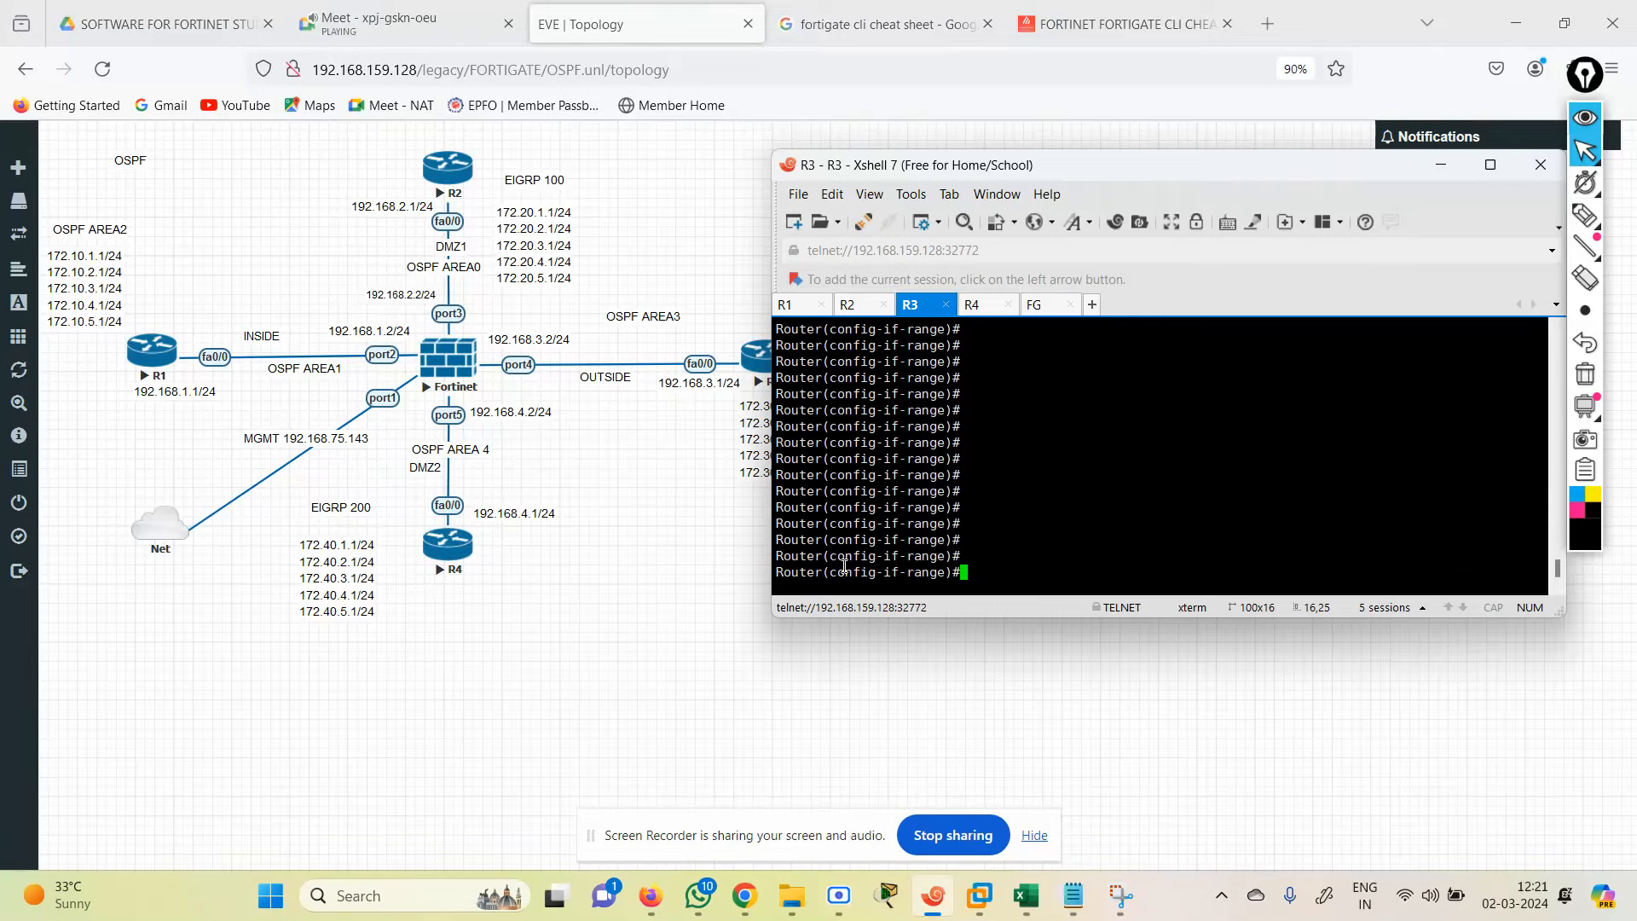
left_click(972, 307)
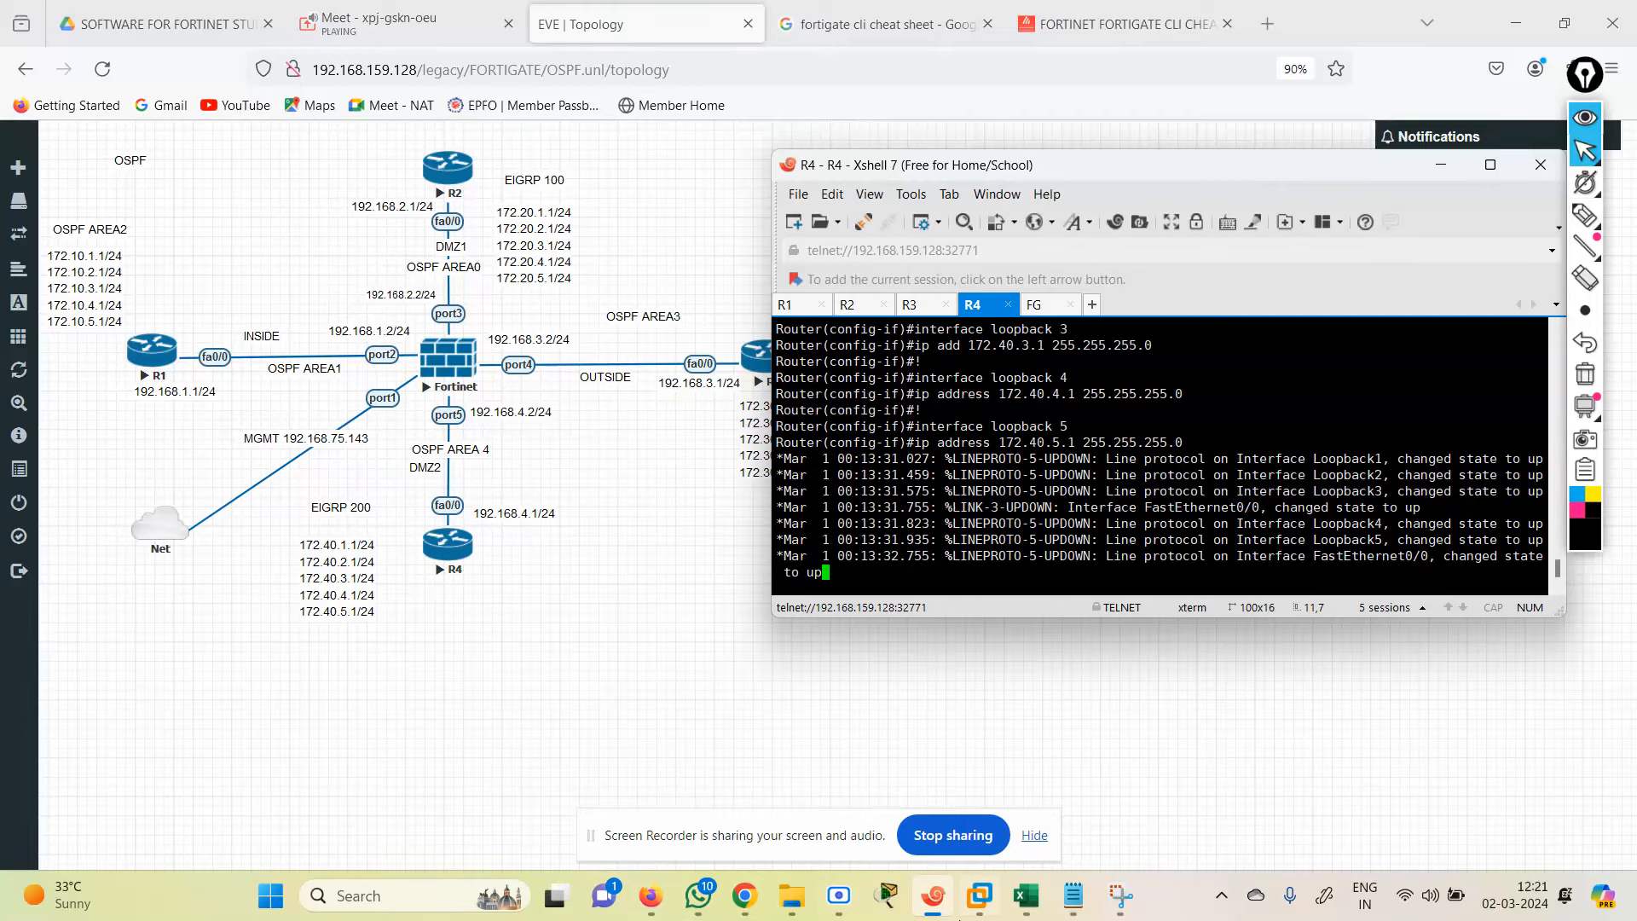
Step: Select R4's block from 'router ospf 100' through 'end' in the OSPF 2 notes
left_click(1072, 894)
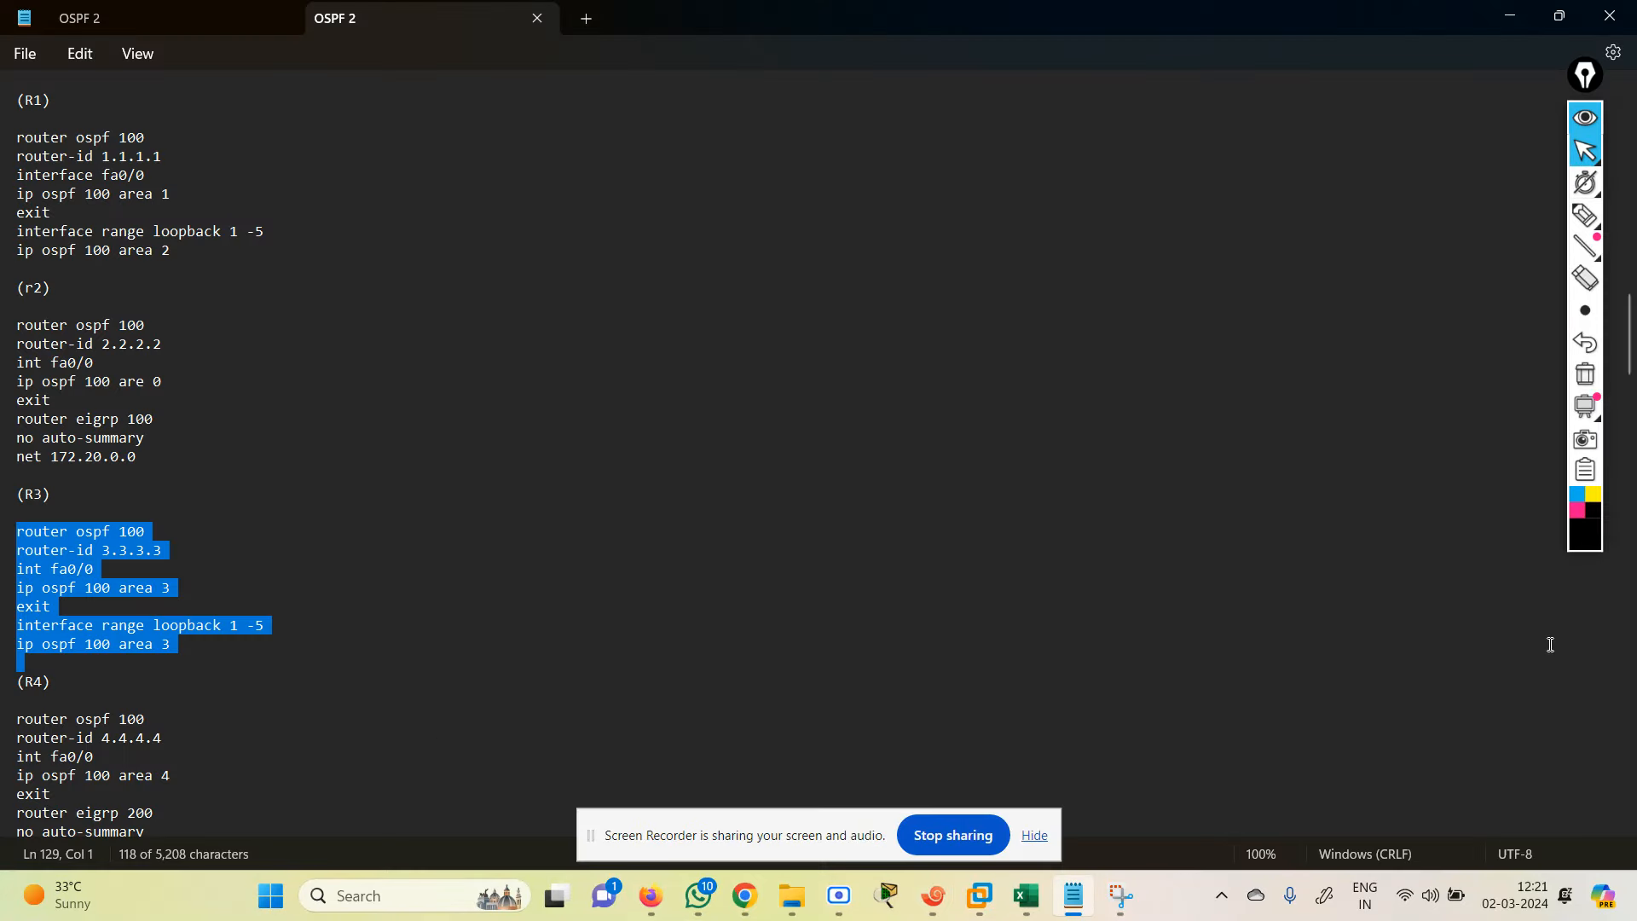
scroll(1631, 404, "down", 8)
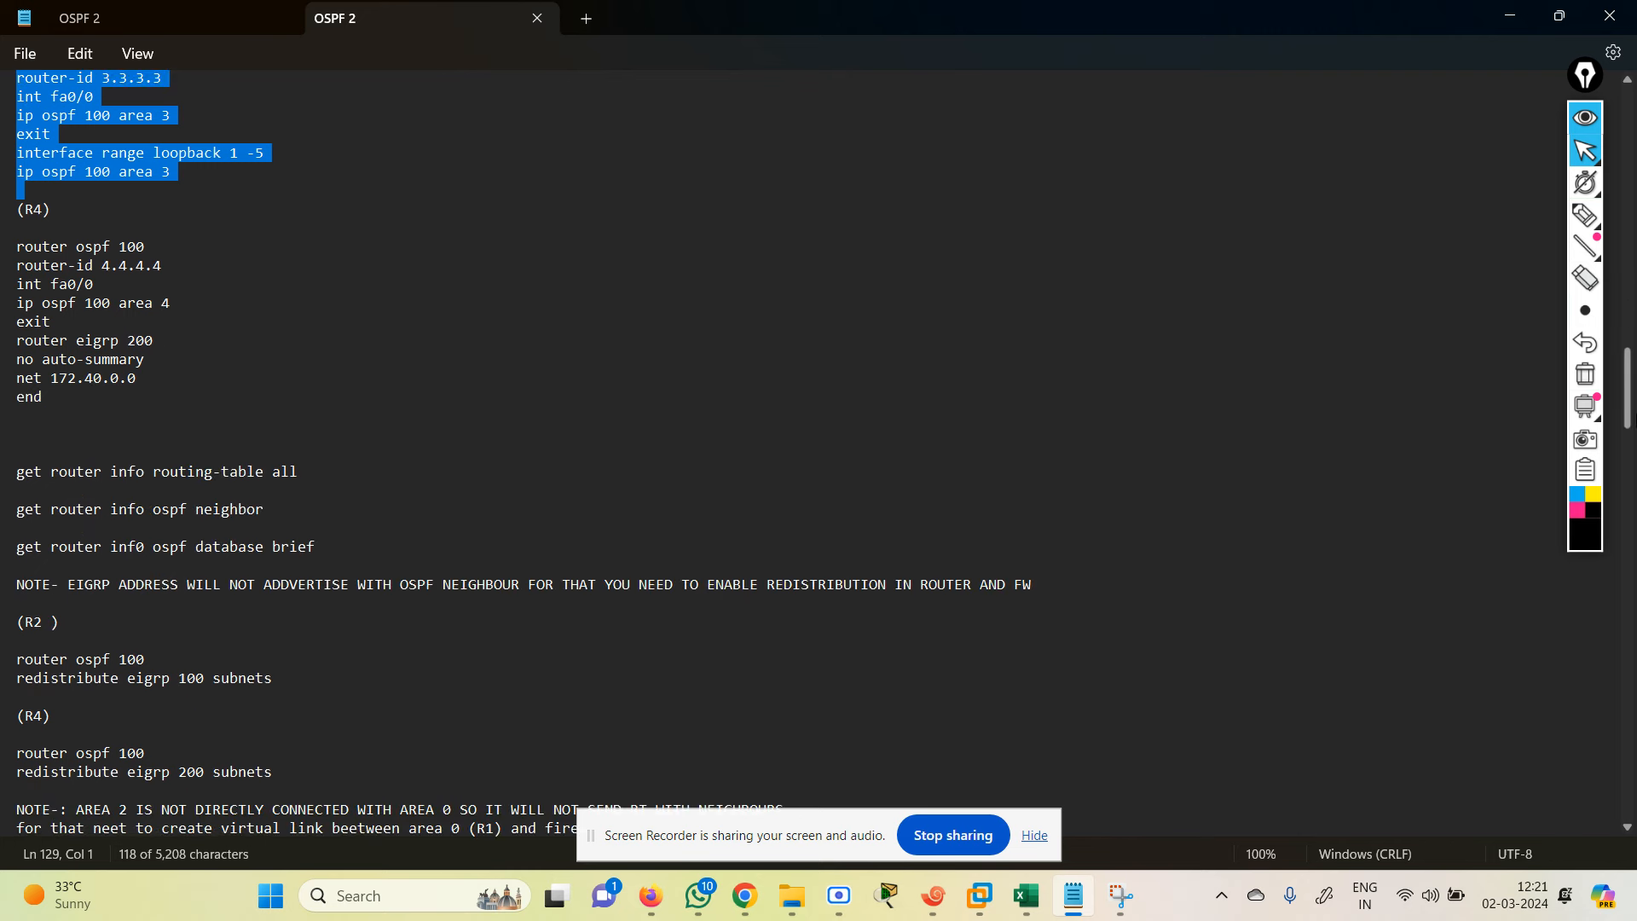
left_click_drag(18, 248, 132, 270)
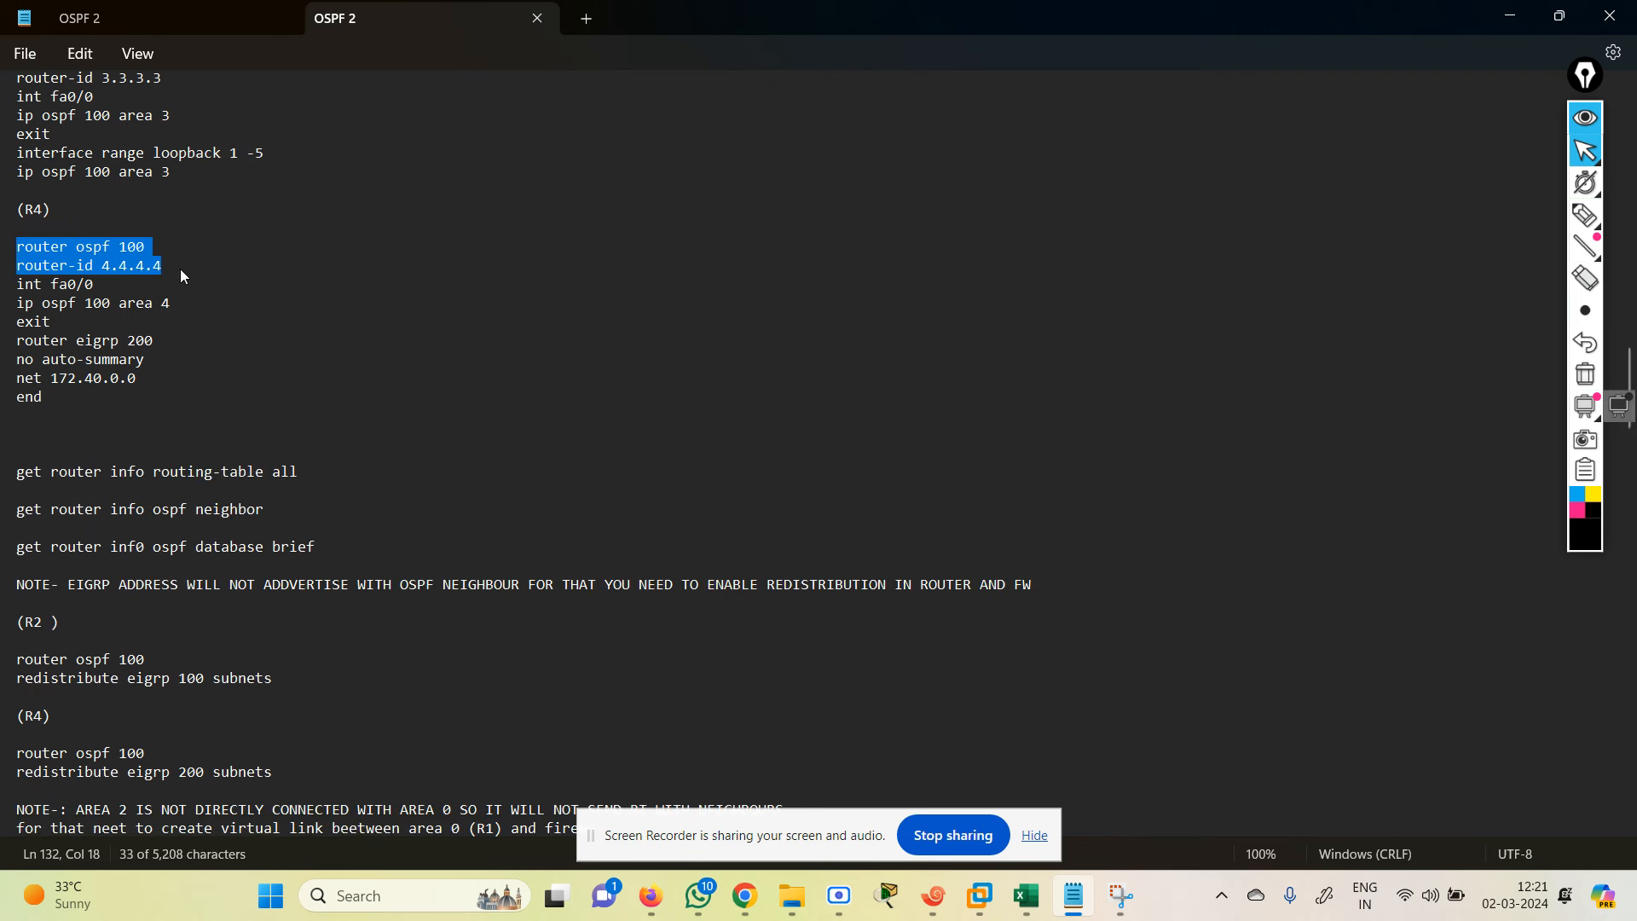
left_click_drag(181, 269, 201, 309)
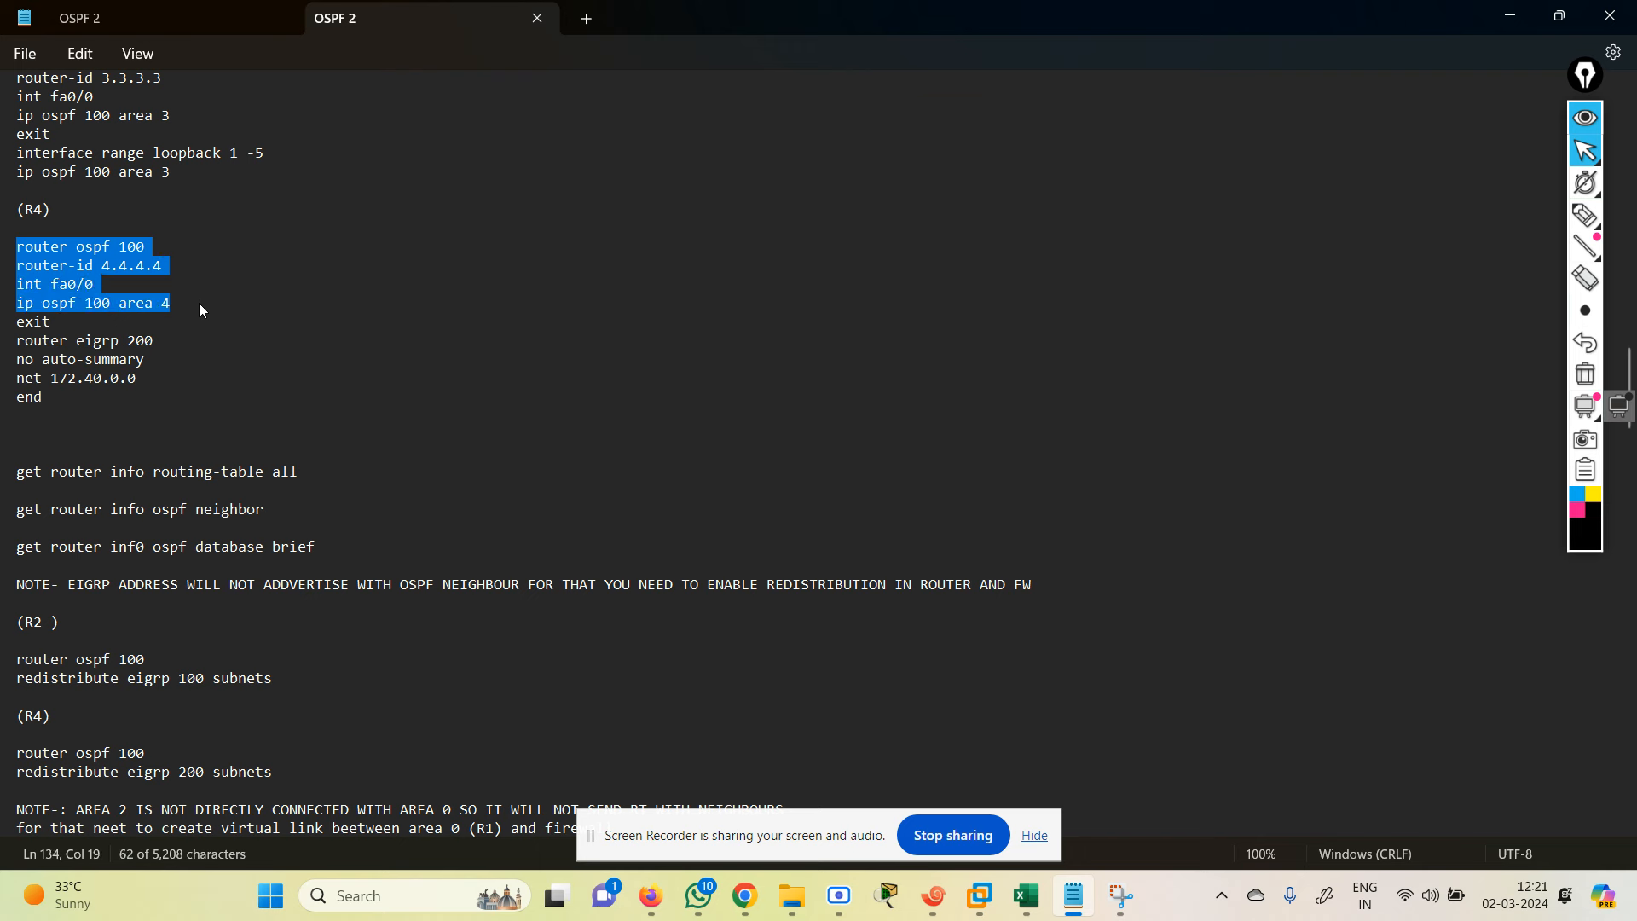
left_click_drag(201, 309, 220, 380)
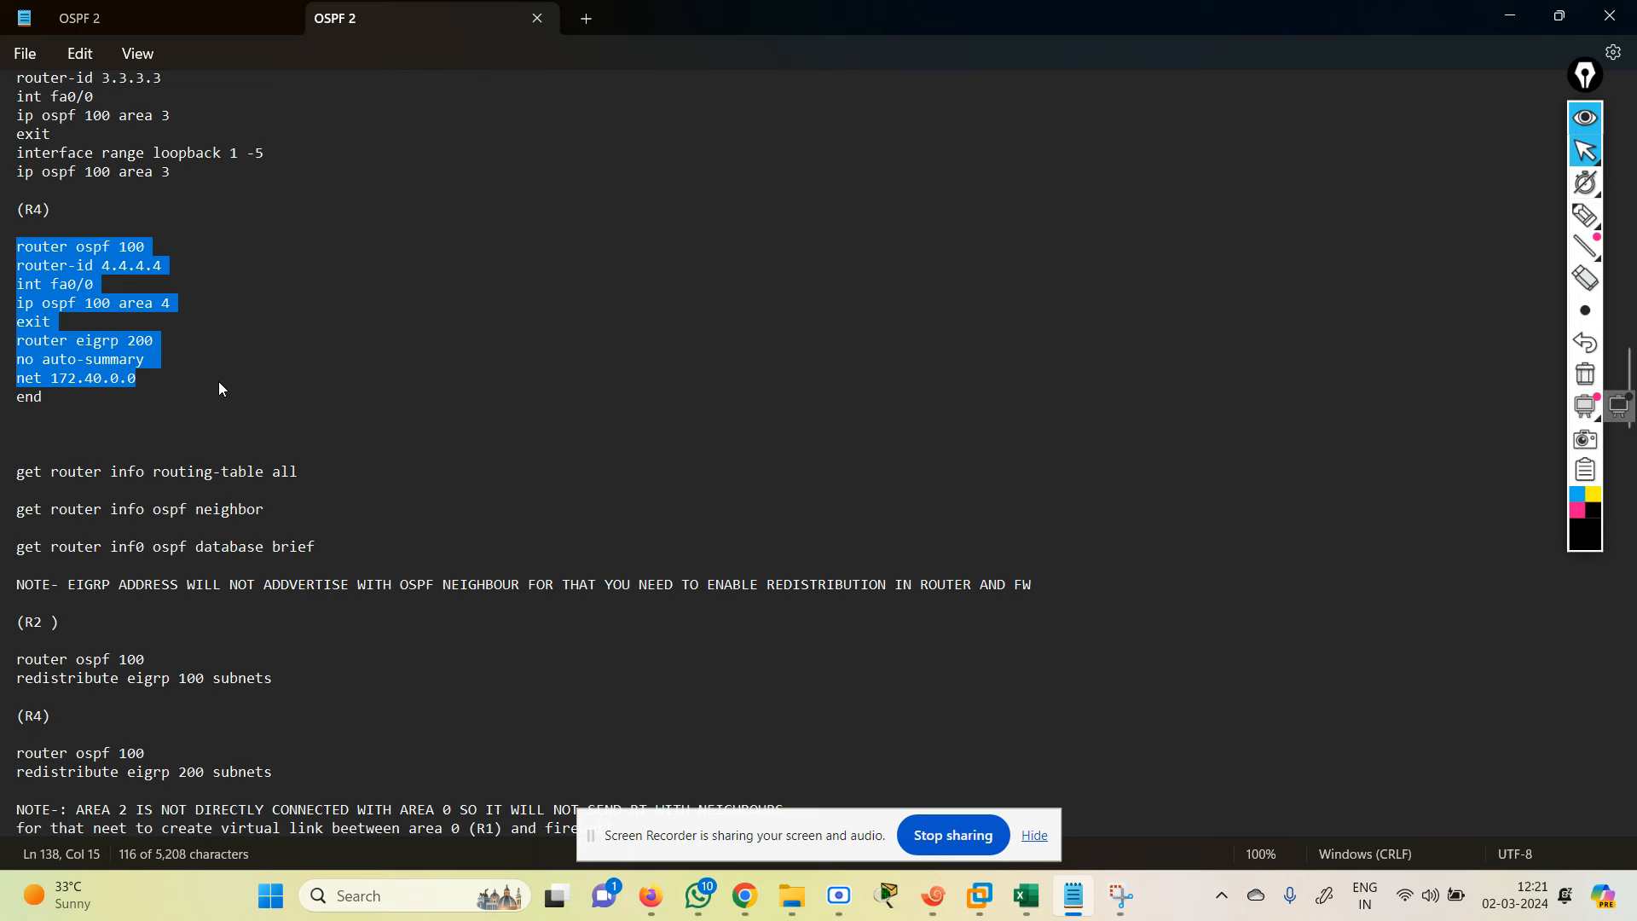
left_click_drag(218, 388, 229, 400)
key("ctrl+c")
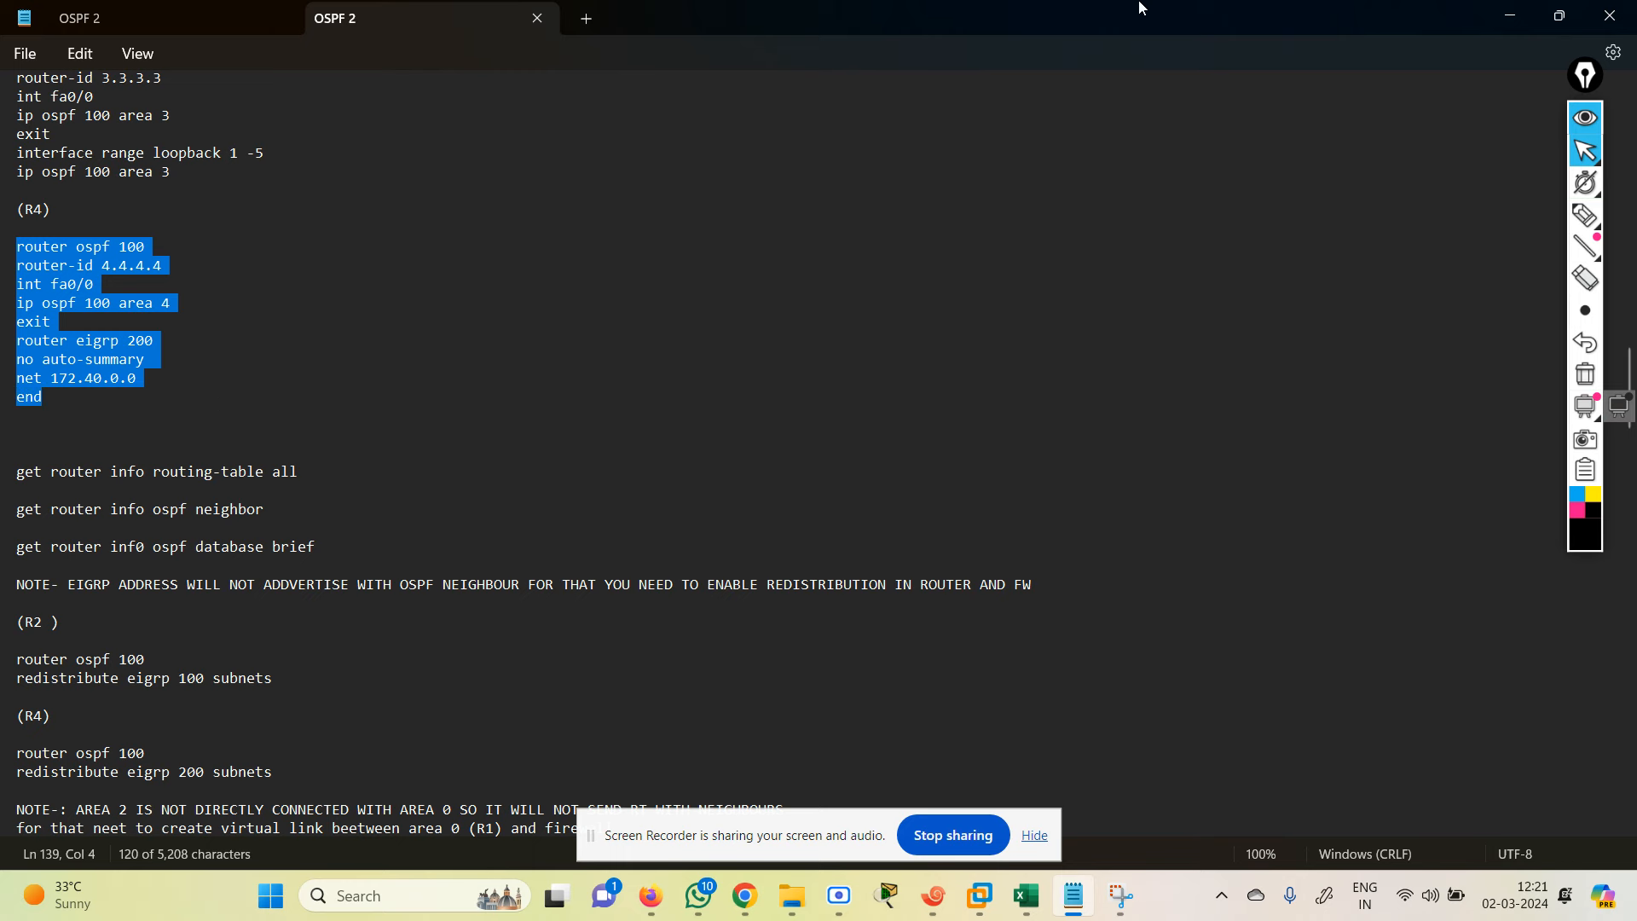
left_click(1511, 15)
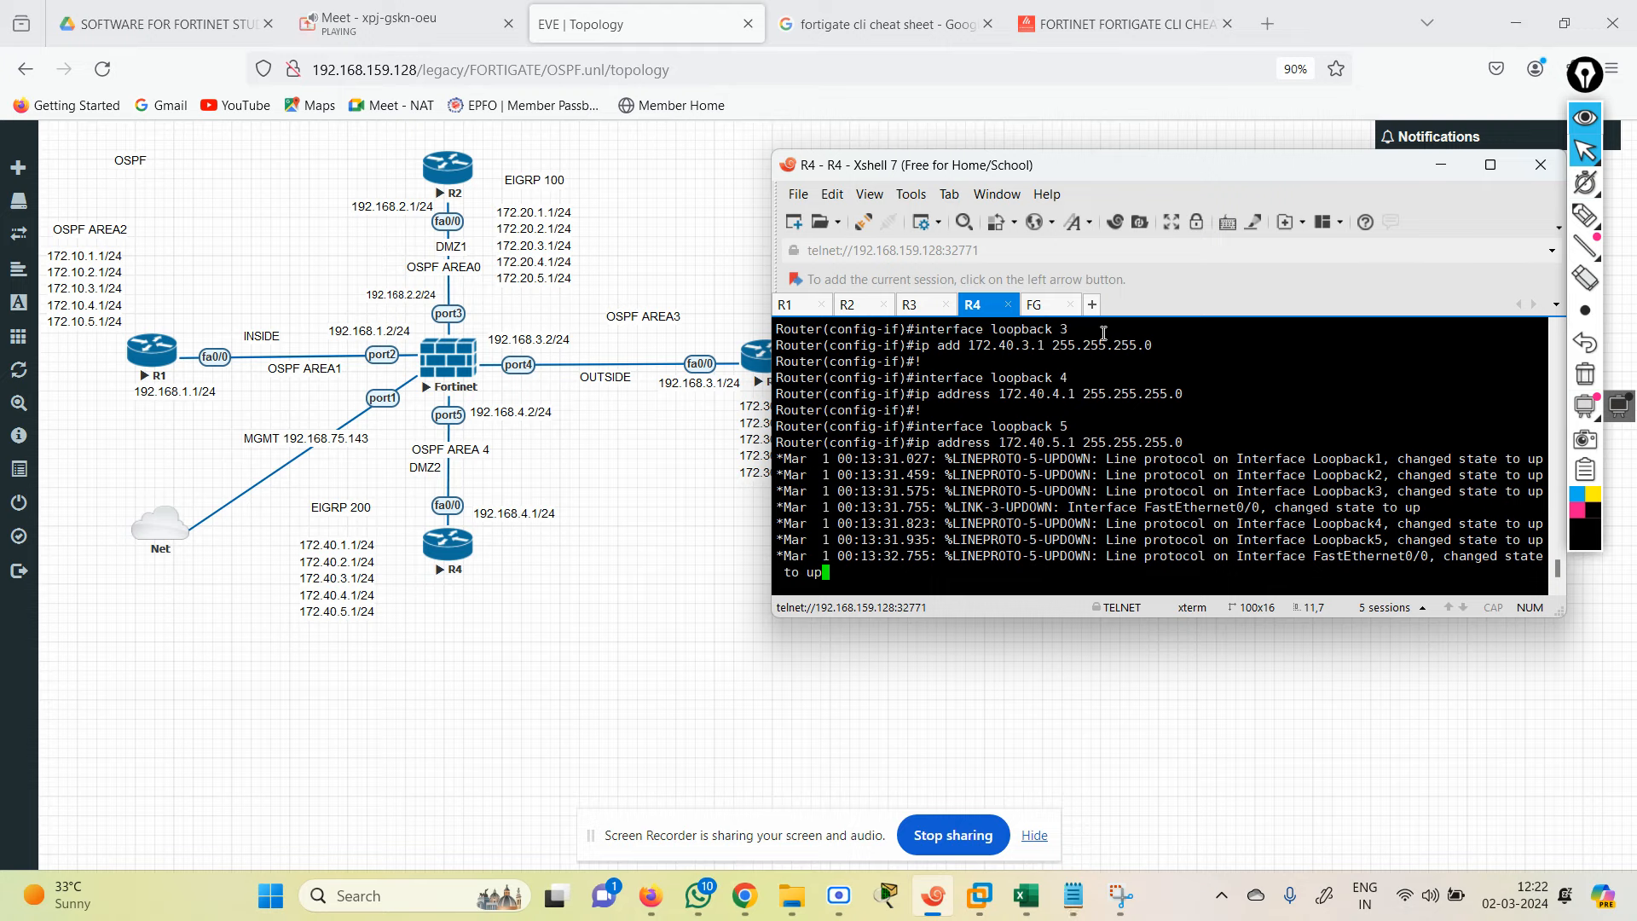
Step: Paste R4's OSPF 100 (router-id 4.4.4.4, fa0/0 area 4) and EIGRP 200 config, then end
key("Return")
key("Return")
key("Return")
key("Return")
key("Return")
key("Return")
key("Return")
key("Return")
key("Return")
key("Return")
key("Return")
key("Return")
key("Return")
key("Return")
key("Return")
key("Return")
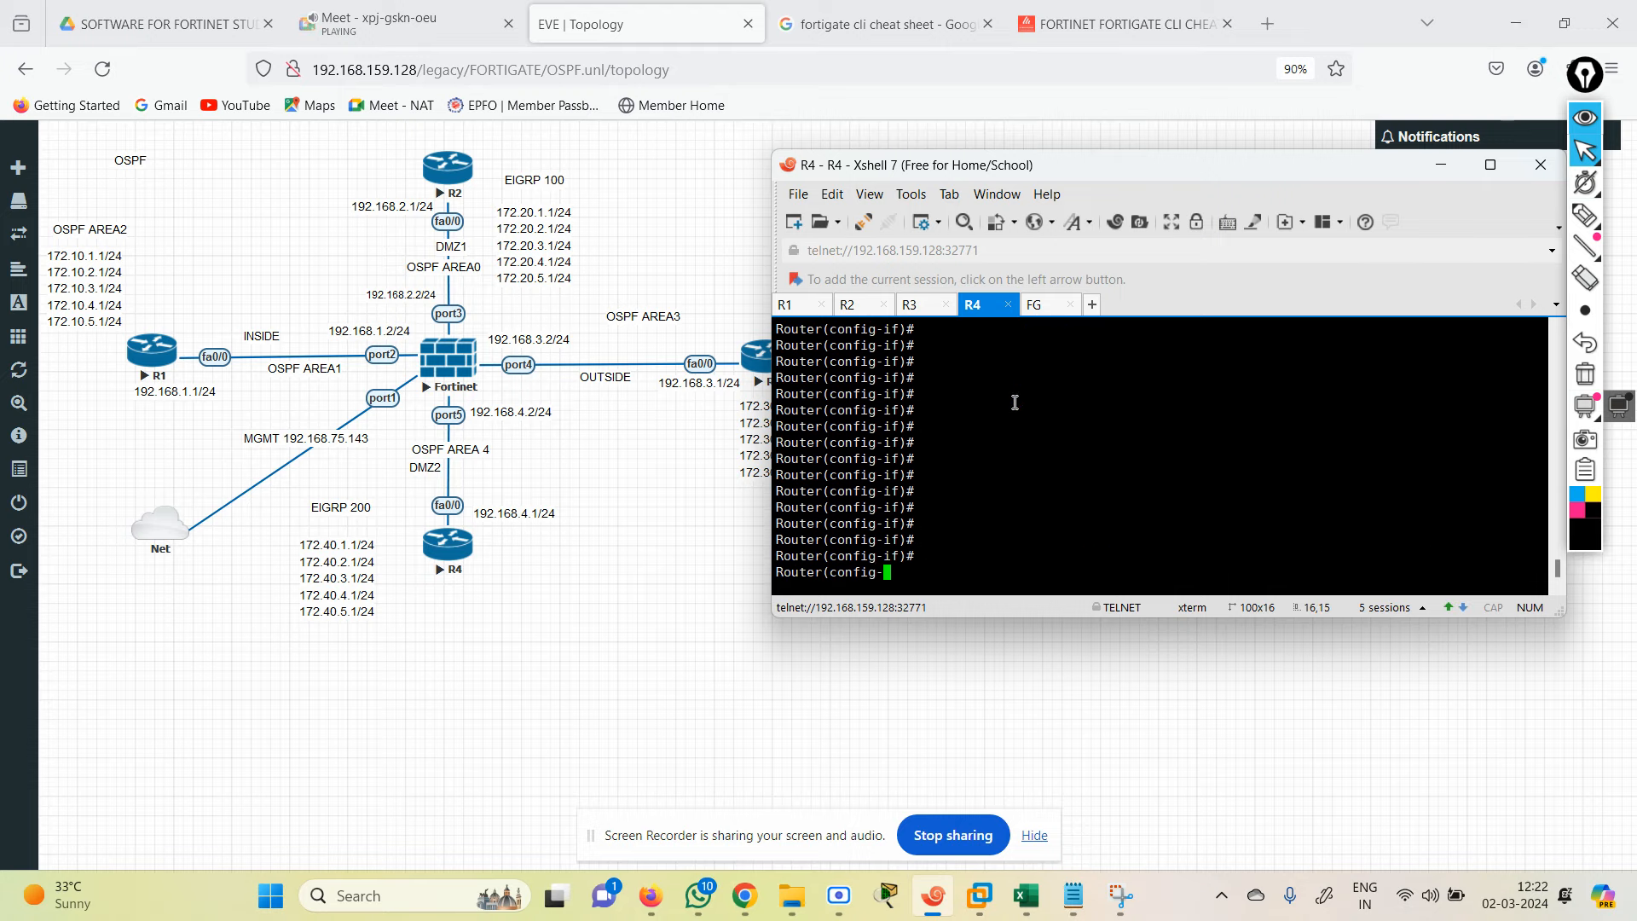
type("exit")
key("Return")
key("Return")
key("Return")
key("Return")
key("Return")
key("Return")
key("Return")
key("Return")
key("Return")
key("Return")
key("Return")
key("Return")
key("Return")
key("Return")
key("Return")
key("Return")
right_click(991, 436)
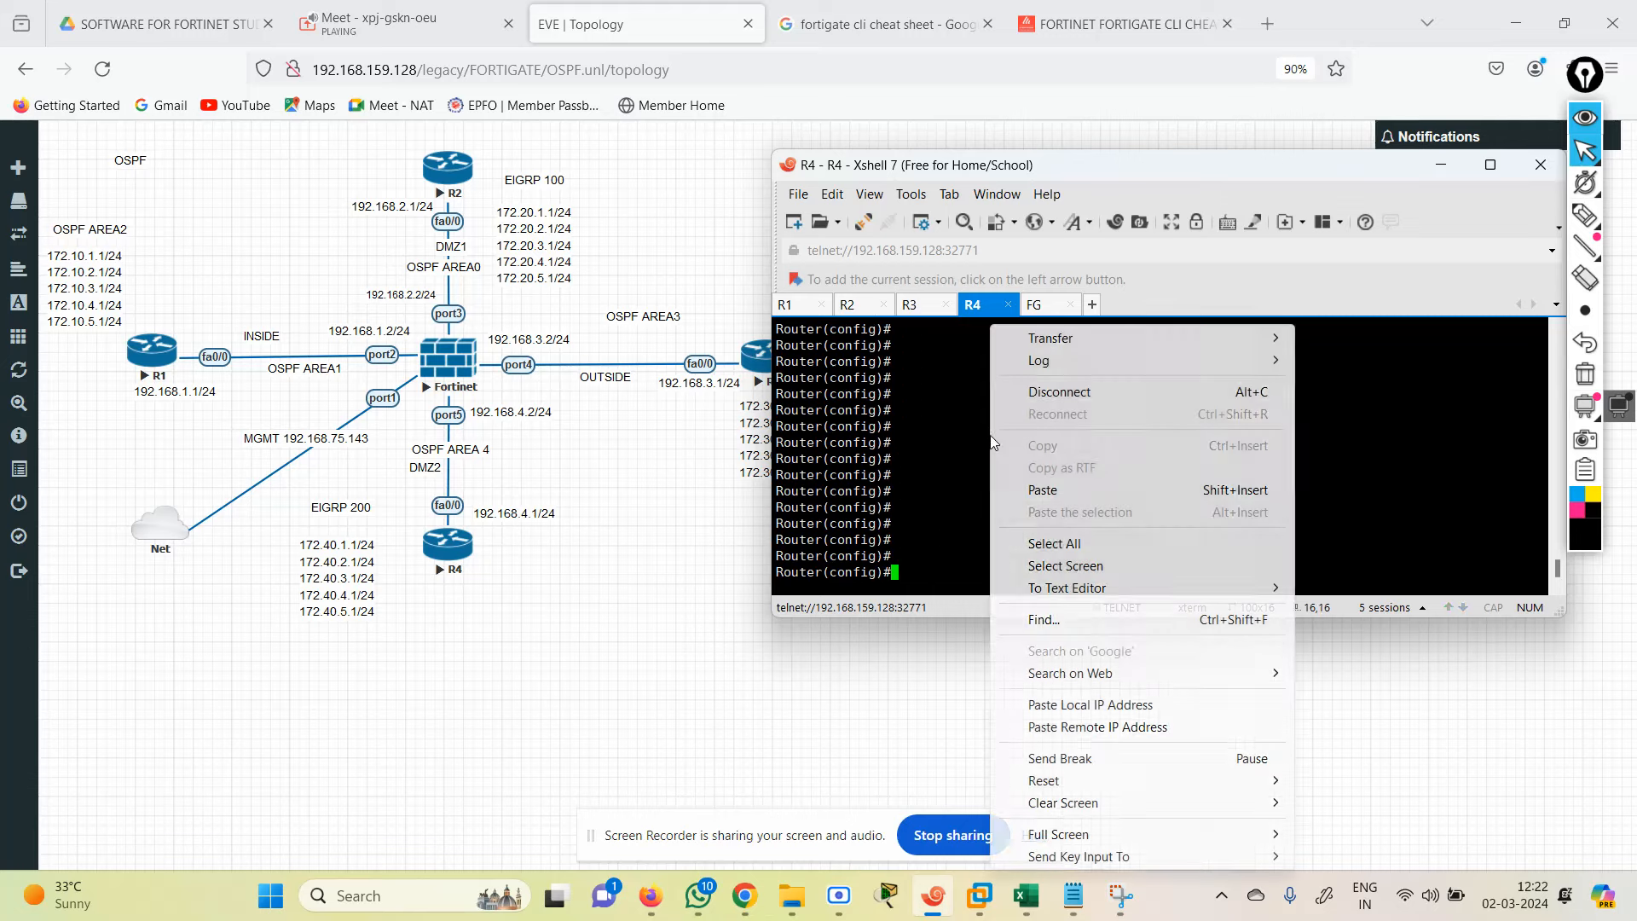
left_click(1036, 492)
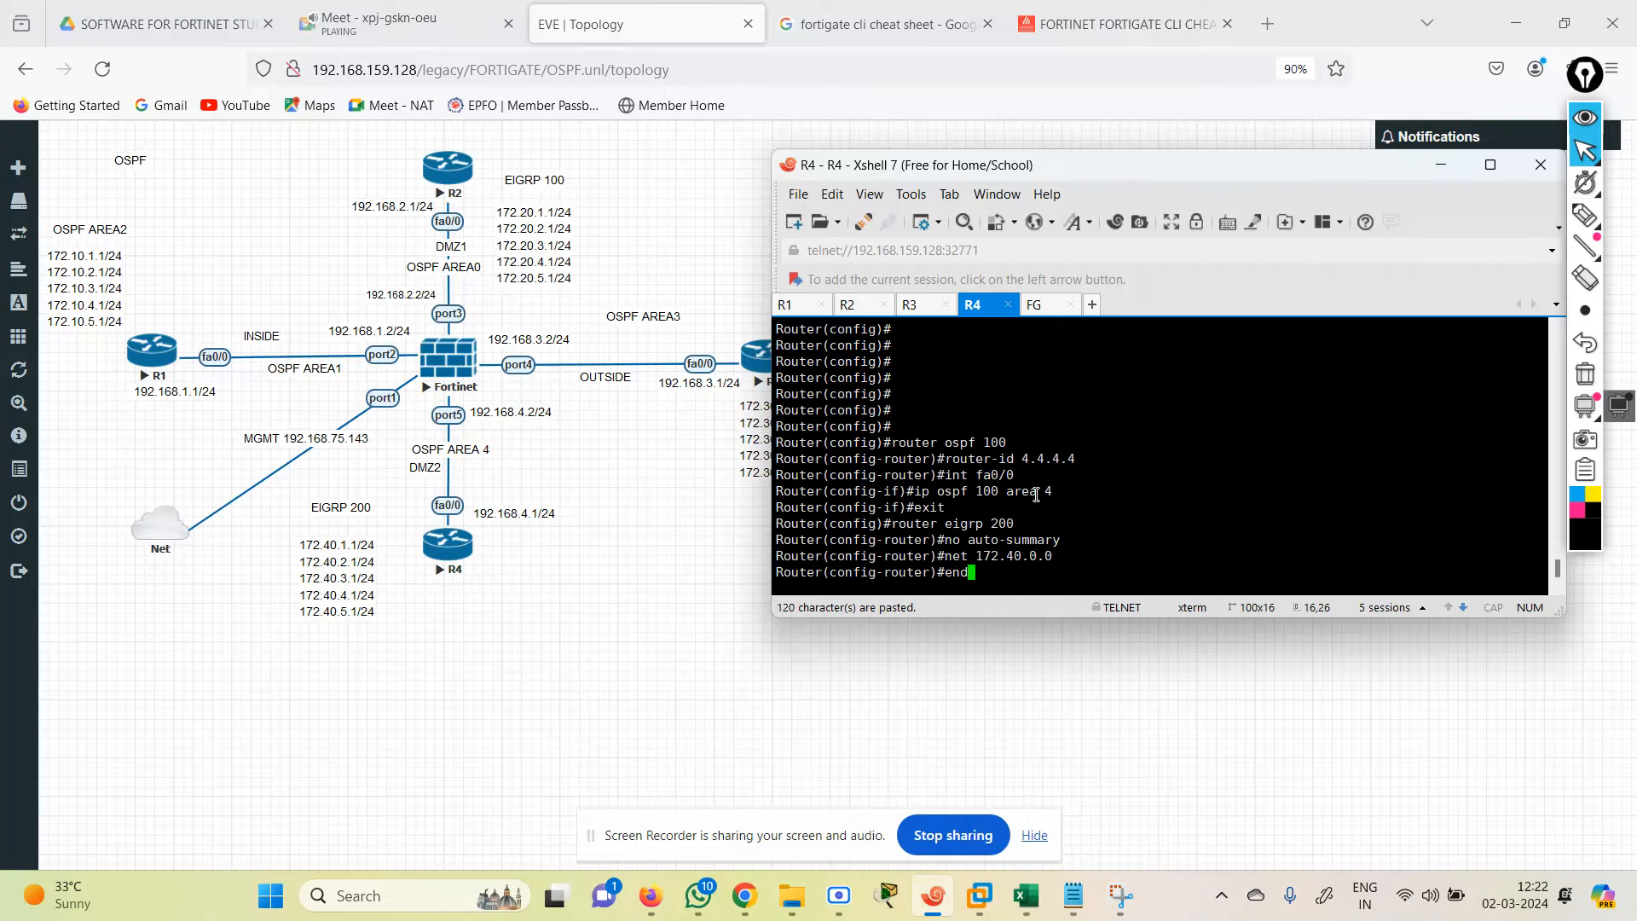
key("Return")
key("Return")
type("end")
key("Return")
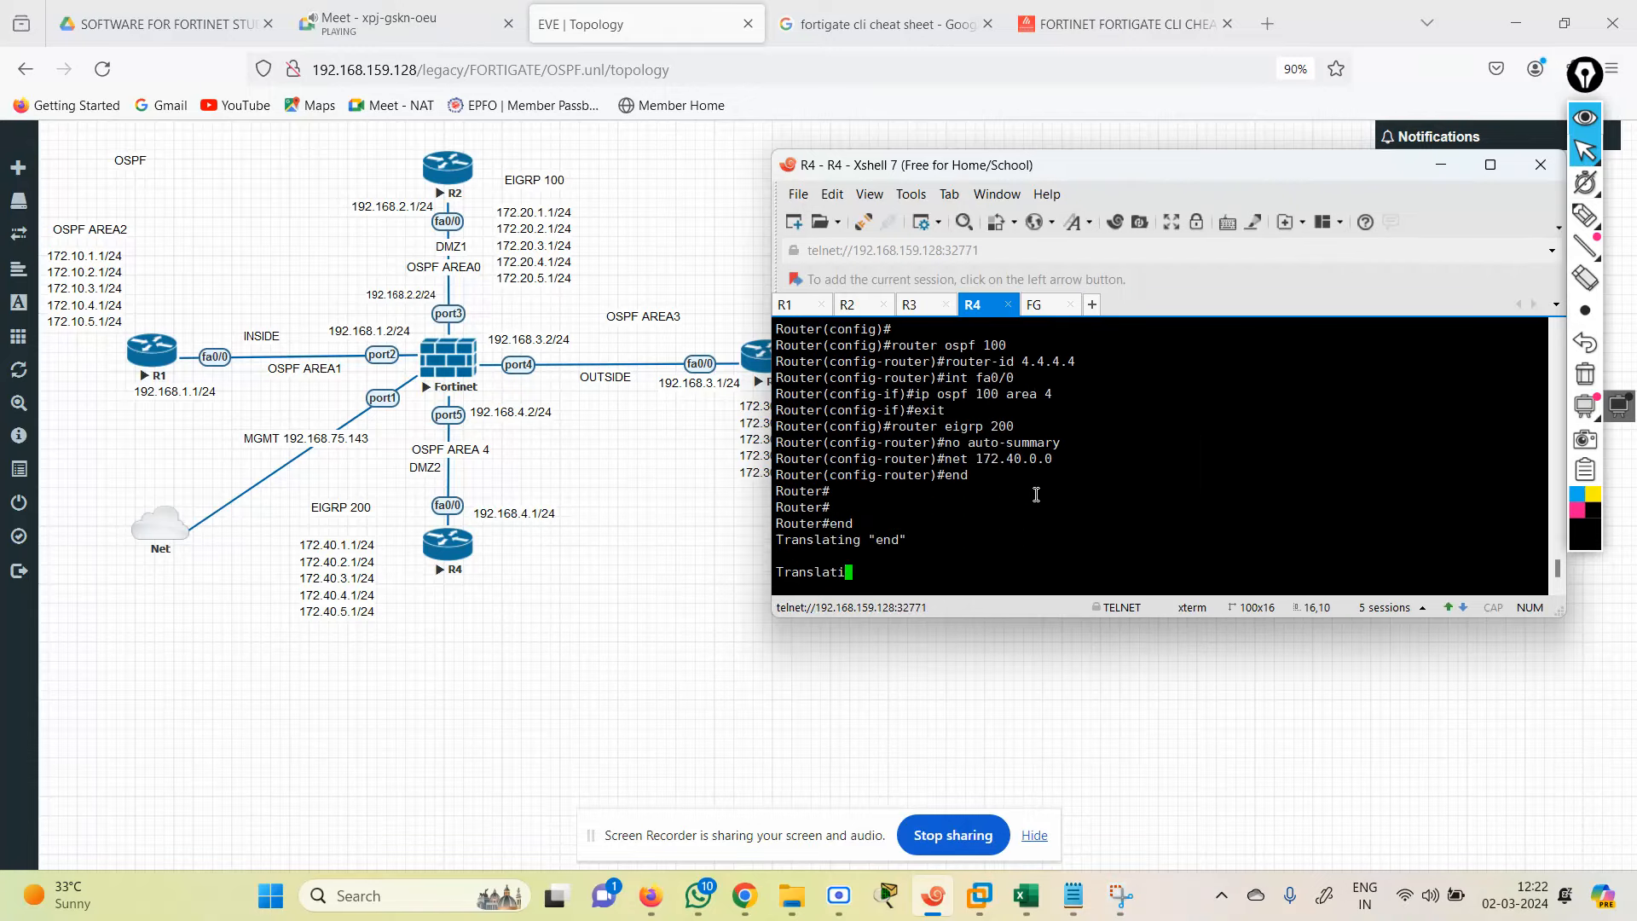
key("Return")
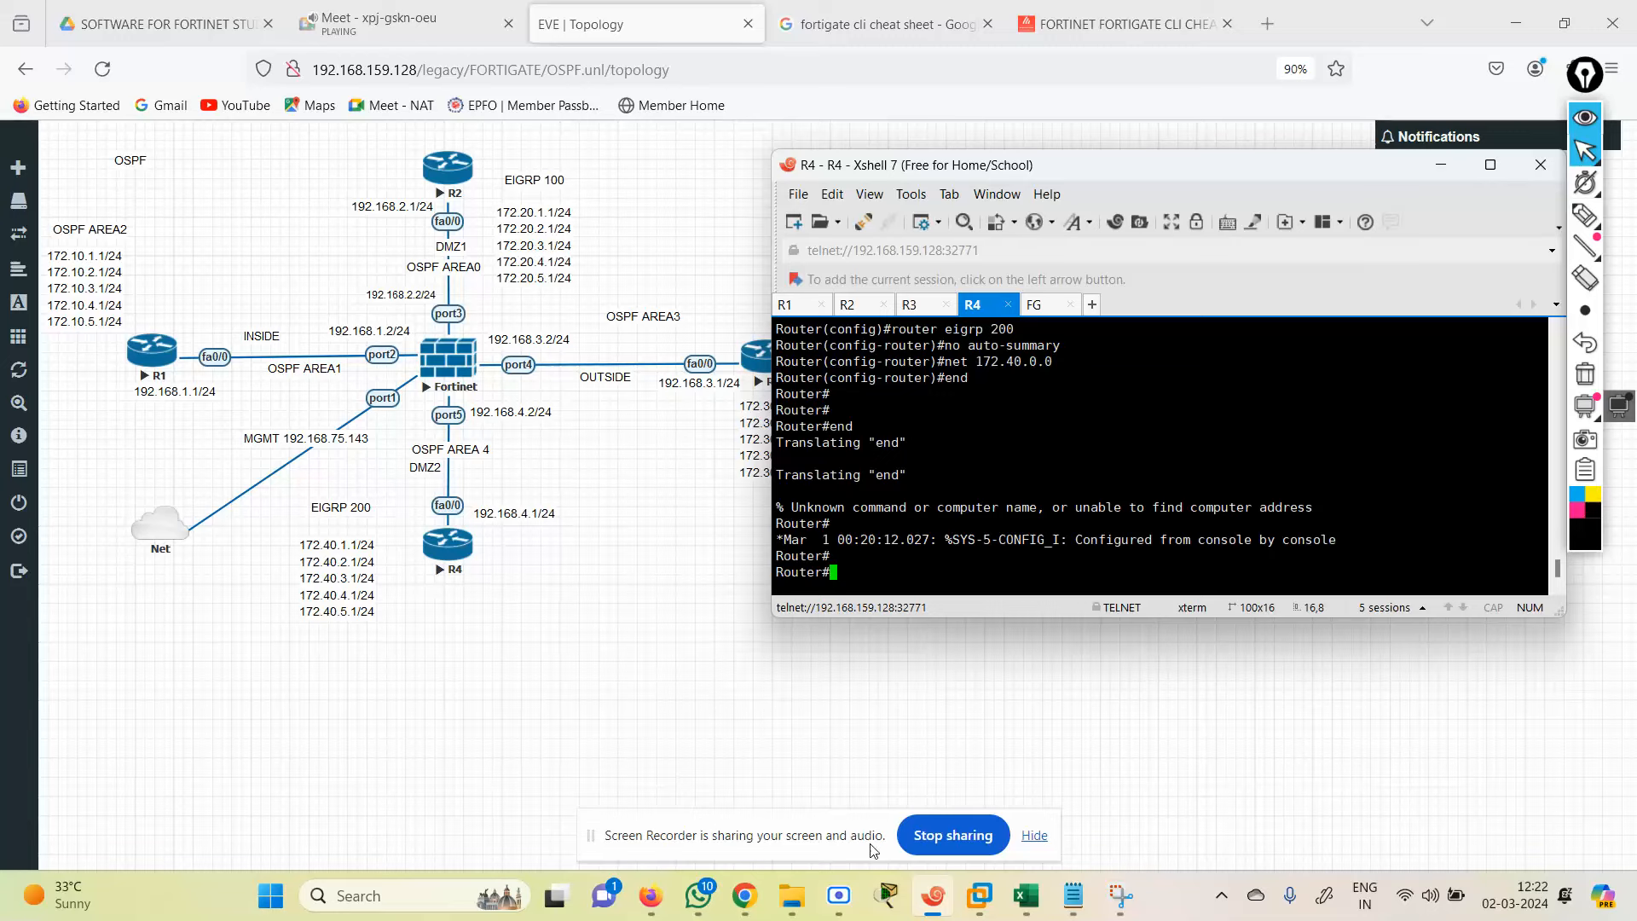
Step: Scroll through the OSPF 2 notes to check the remaining configuration
left_click(1067, 909)
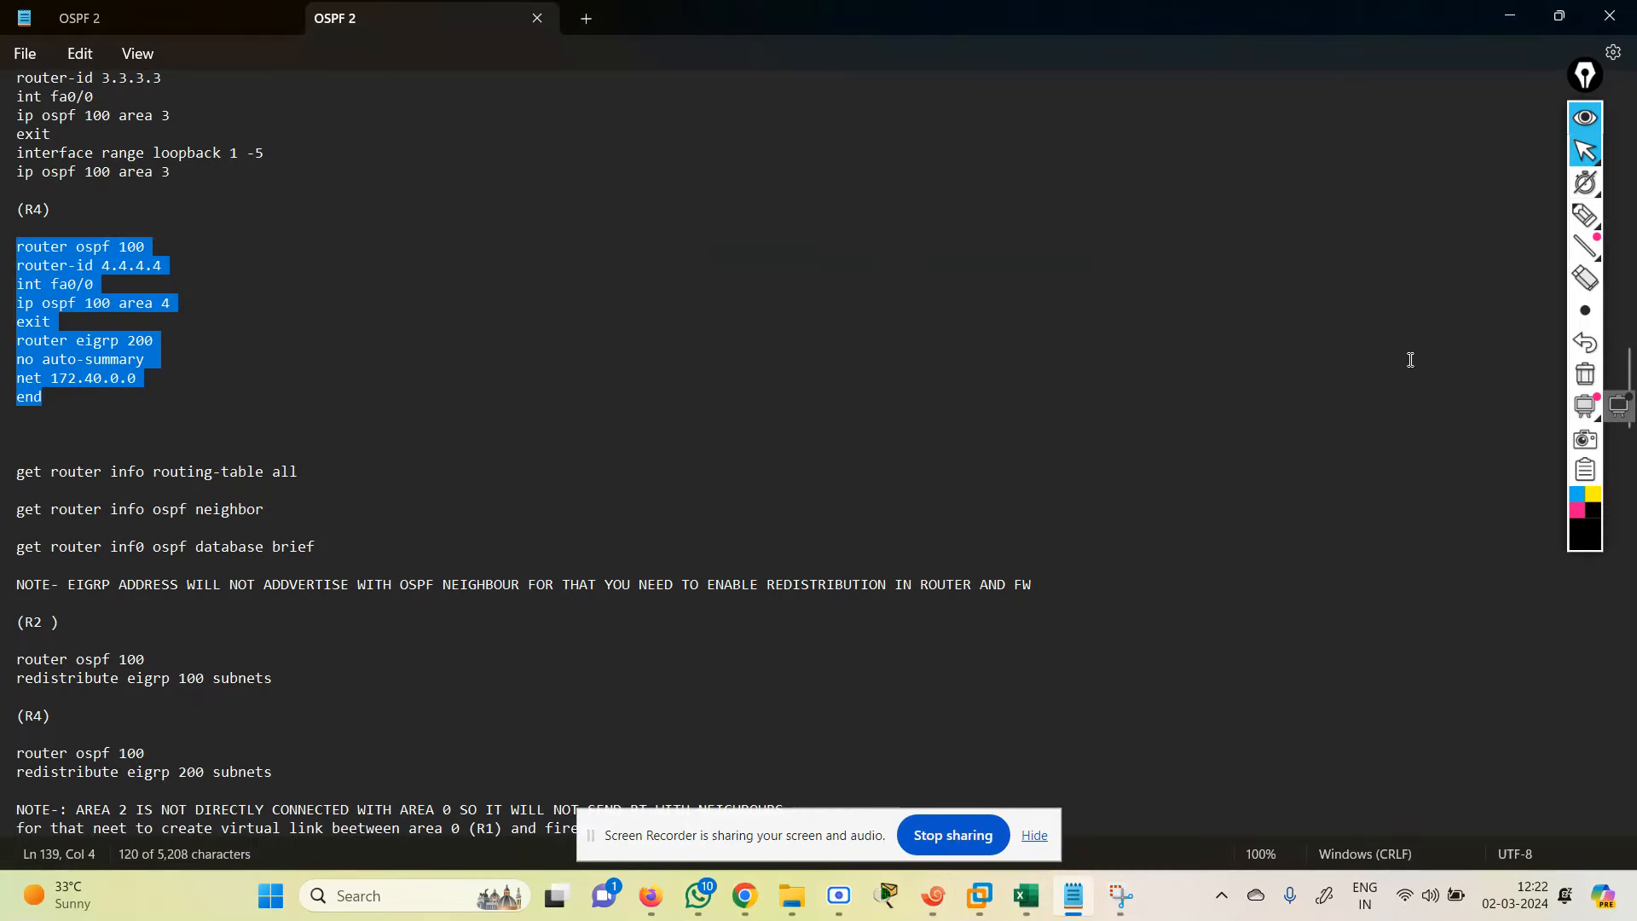
scroll(1632, 388, "down", 1)
scroll(1632, 388, "down", 6)
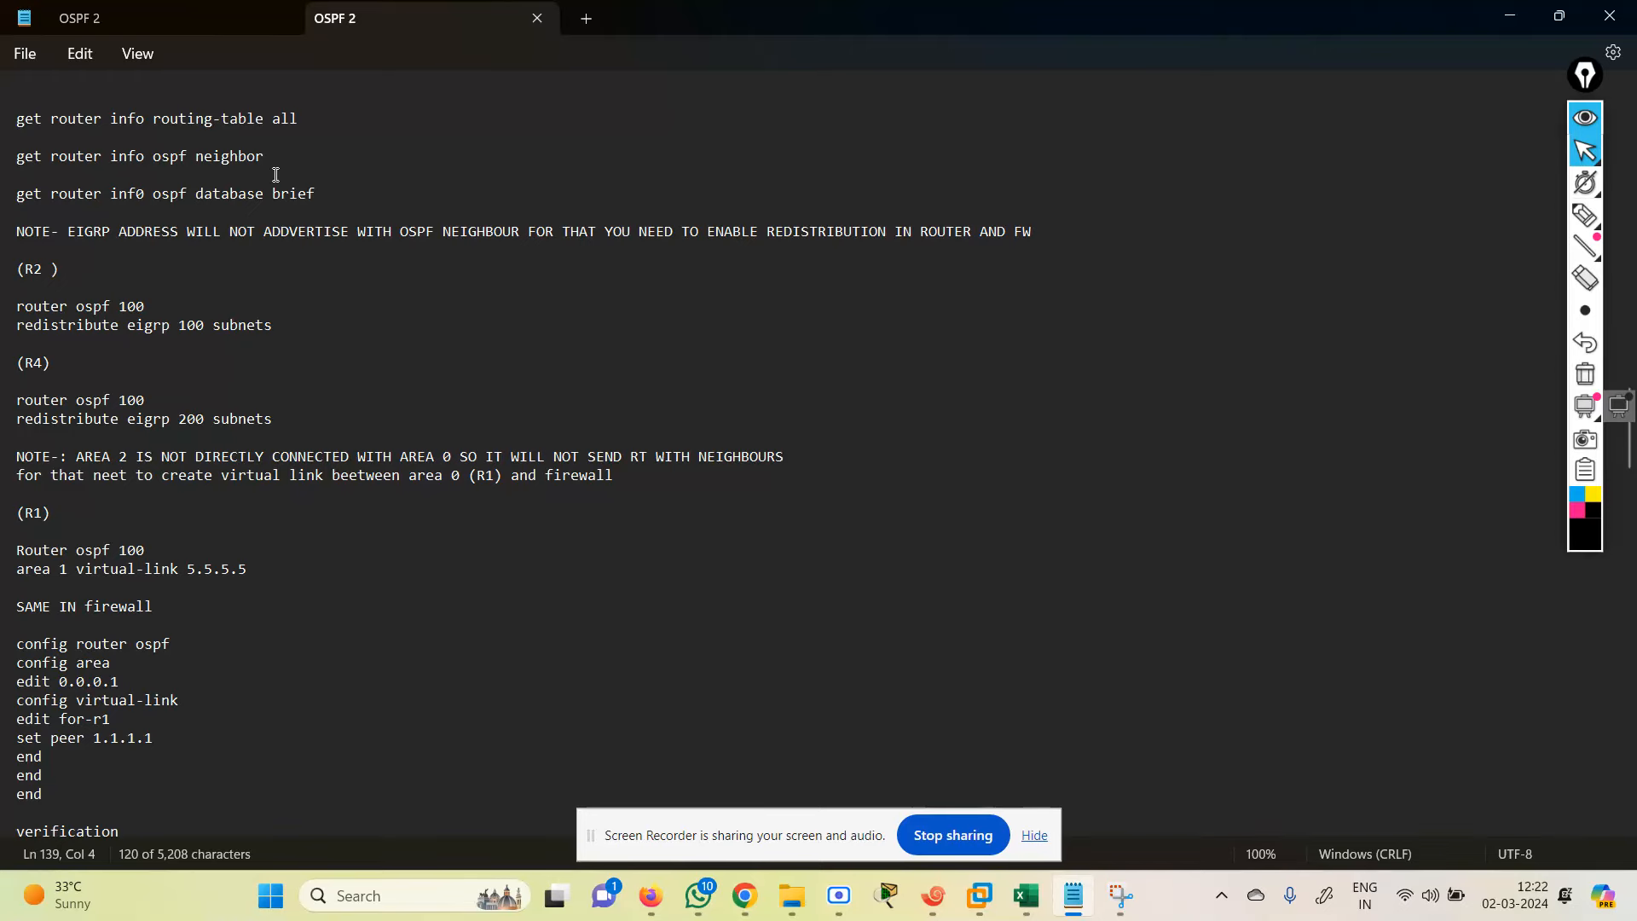
left_click(1509, 14)
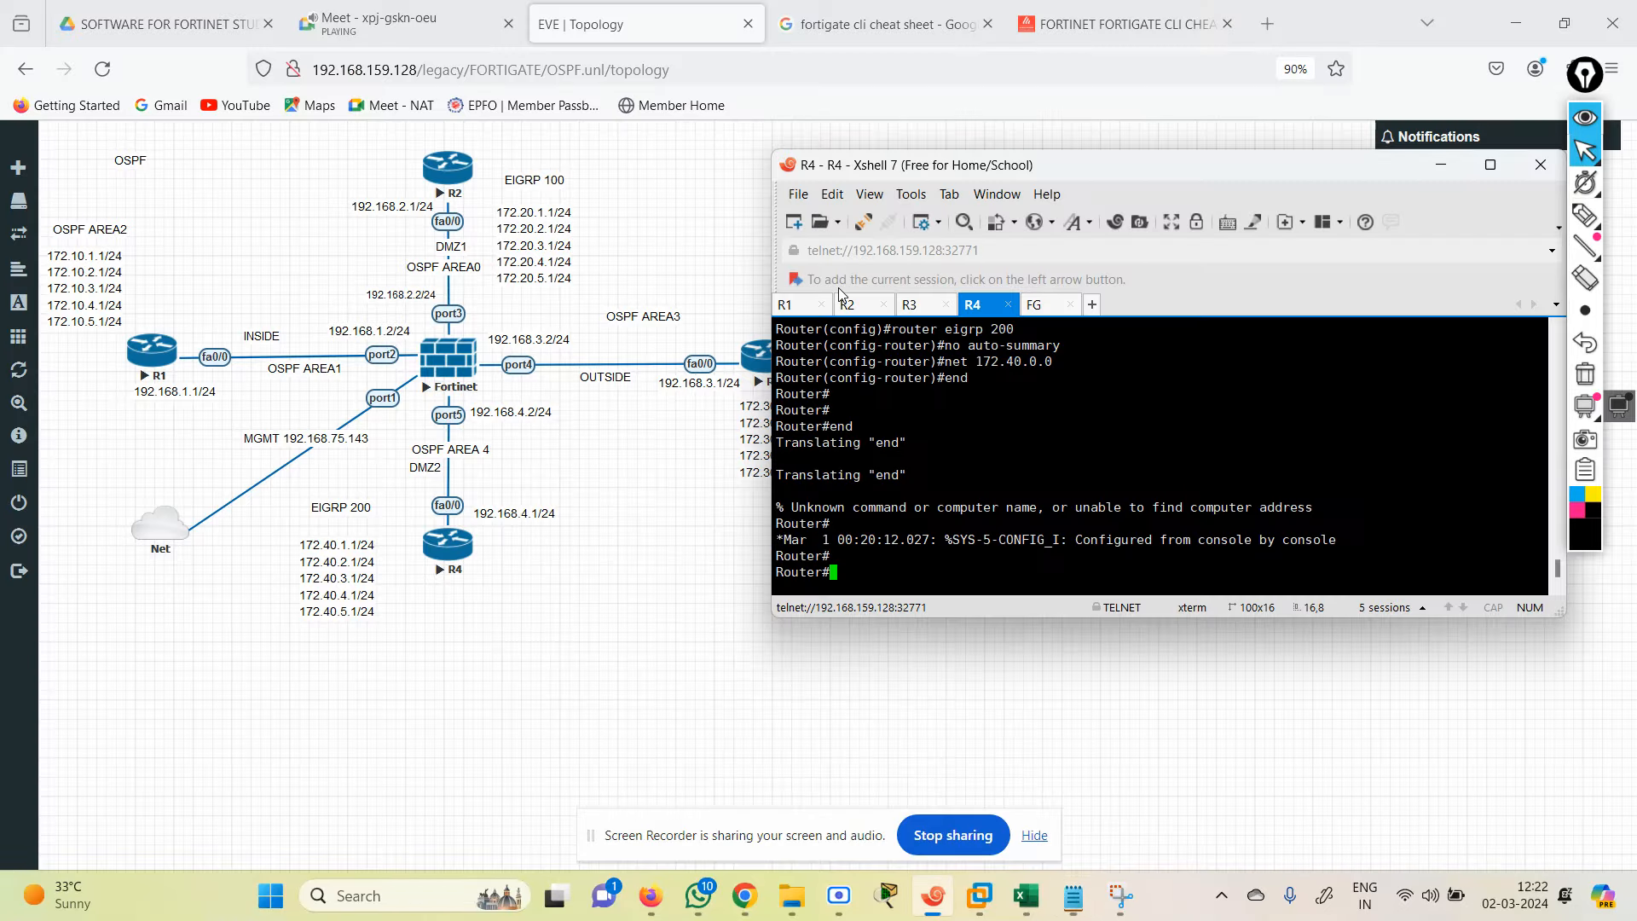
Step: Log in to the FortiGate console as admin and run 'show system interface ?'
left_click(1042, 307)
type("admin")
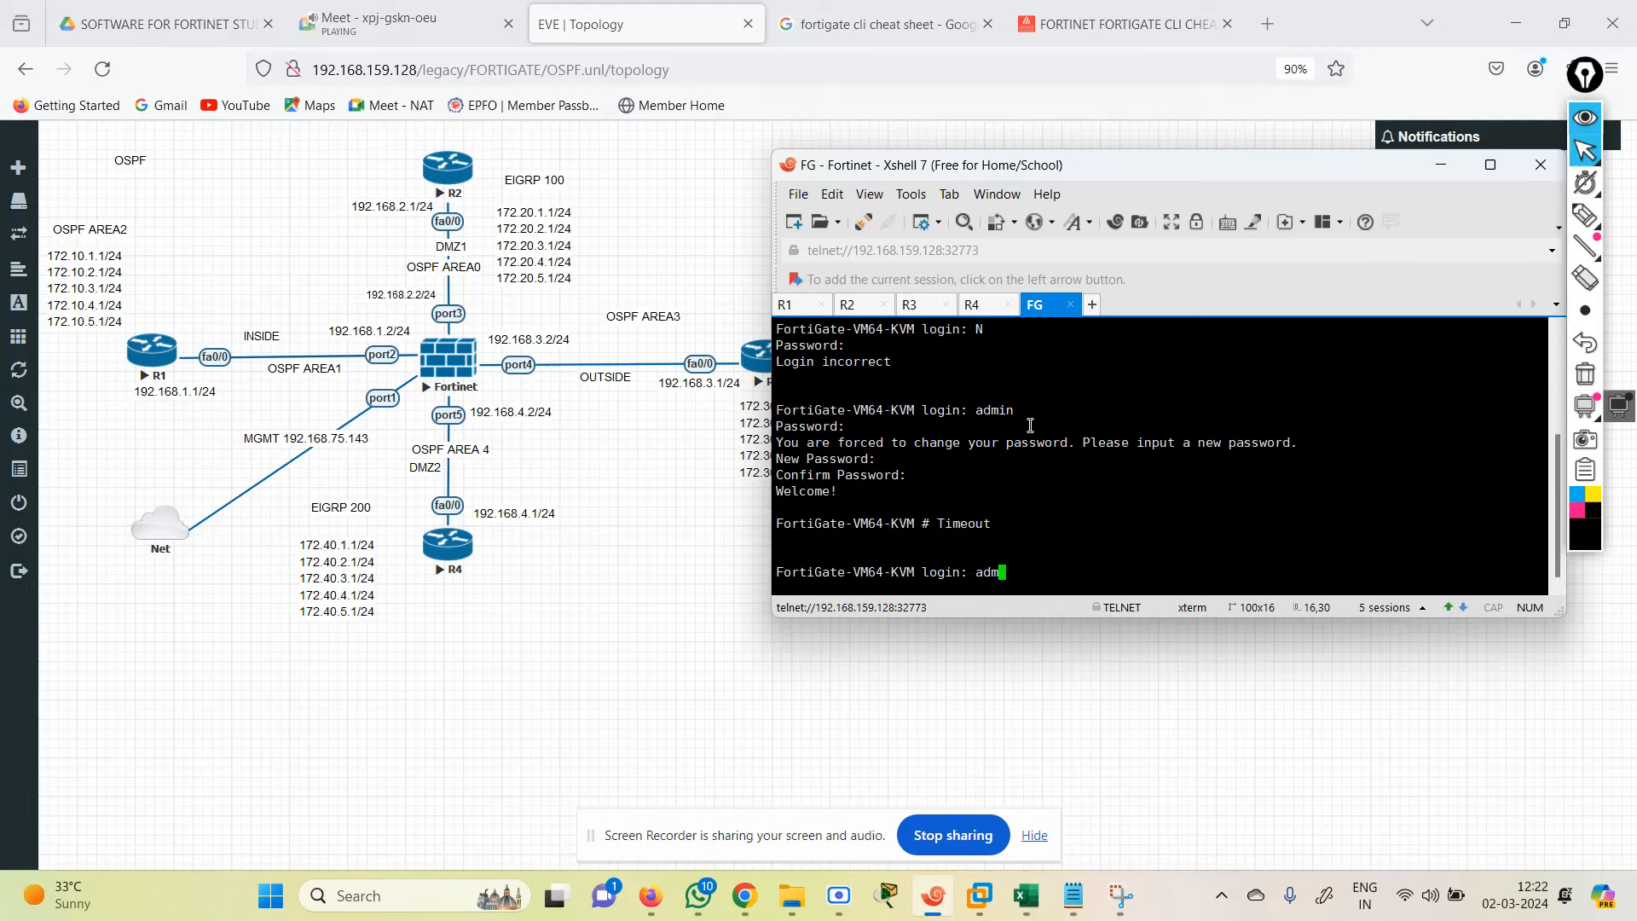
key("Return")
key("Return")
type("show system interface ?")
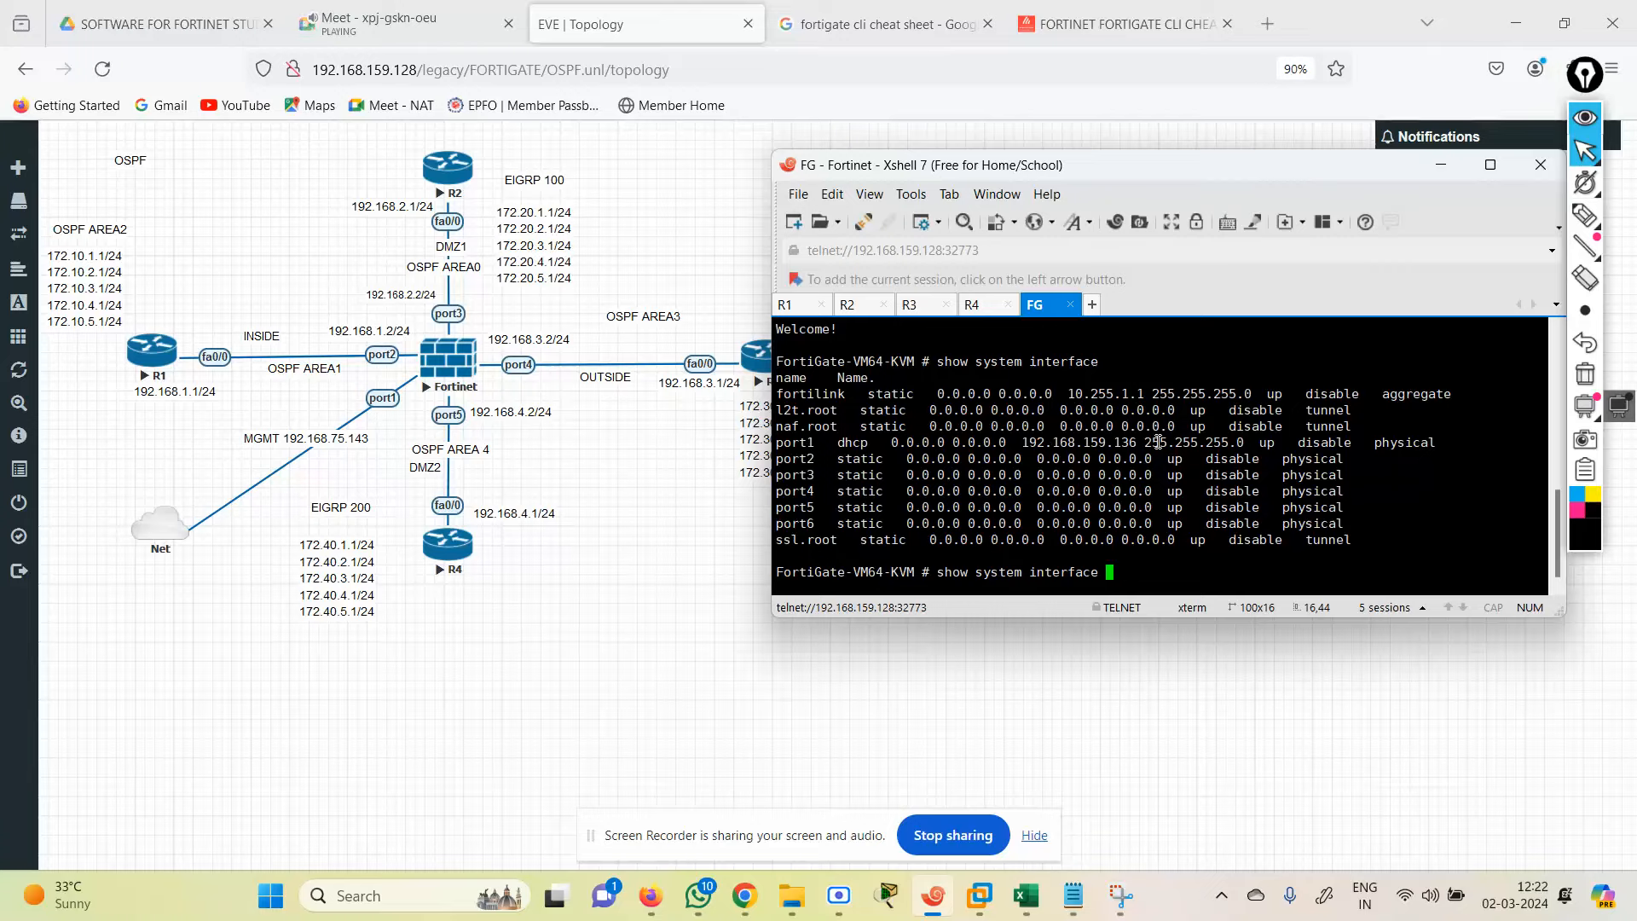
left_click(791, 22)
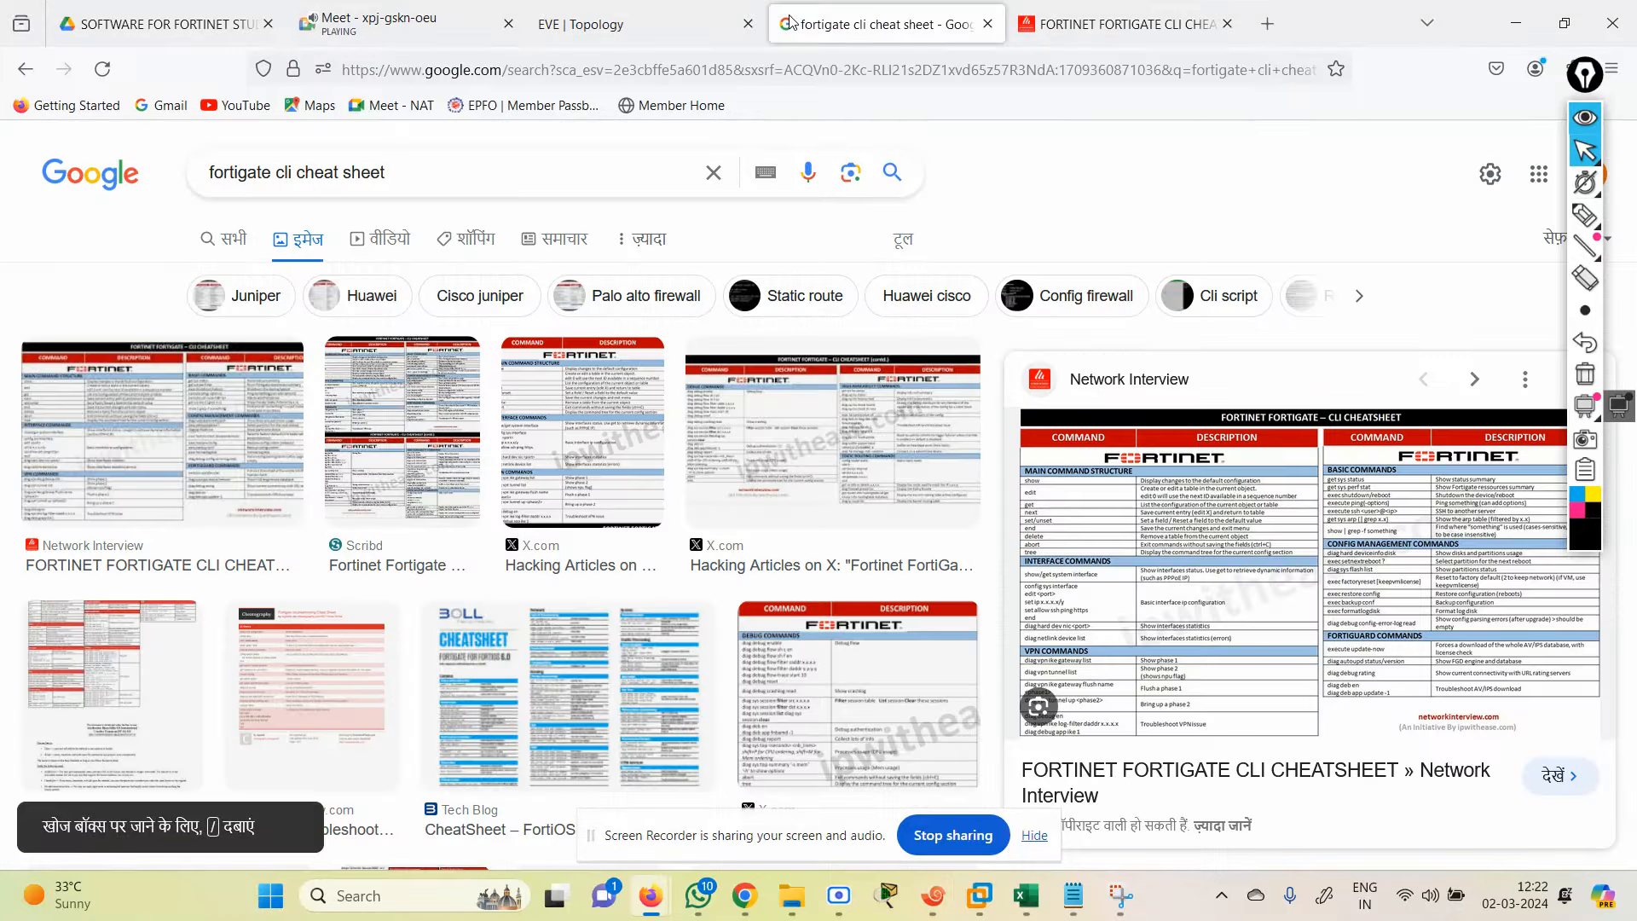
Step: Open the FortiGate web GUI at 192.168.159.136 and log in as admin with the account password
left_click(729, 70)
type("9")
key("BackSpace")
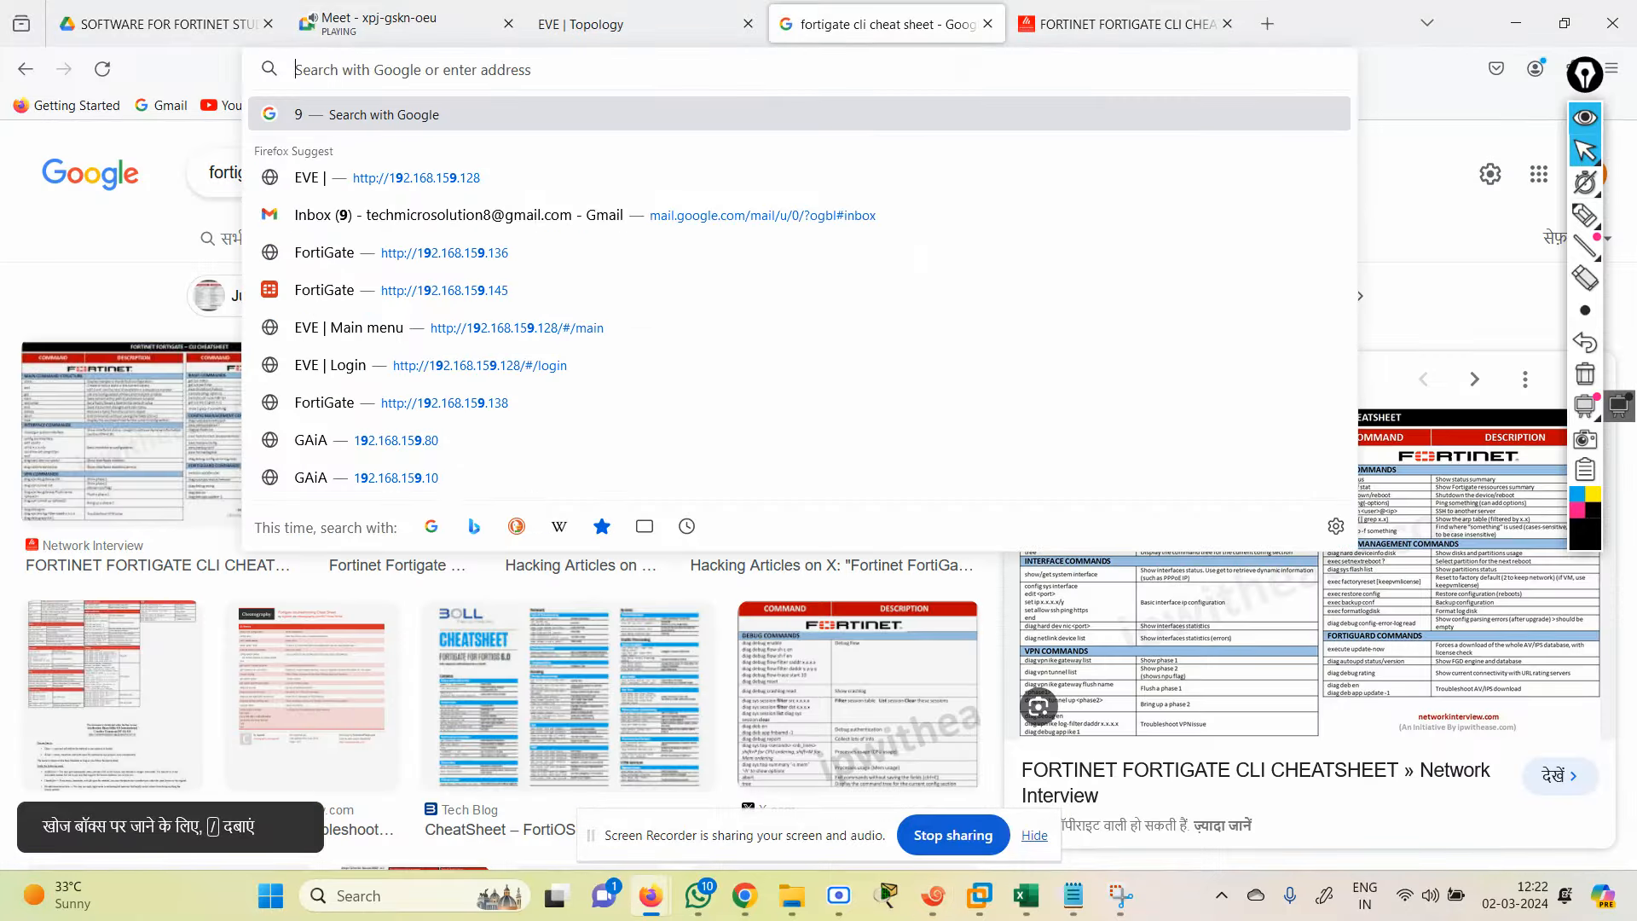
type("192.168.159.12")
key("BackSpace")
type("36/")
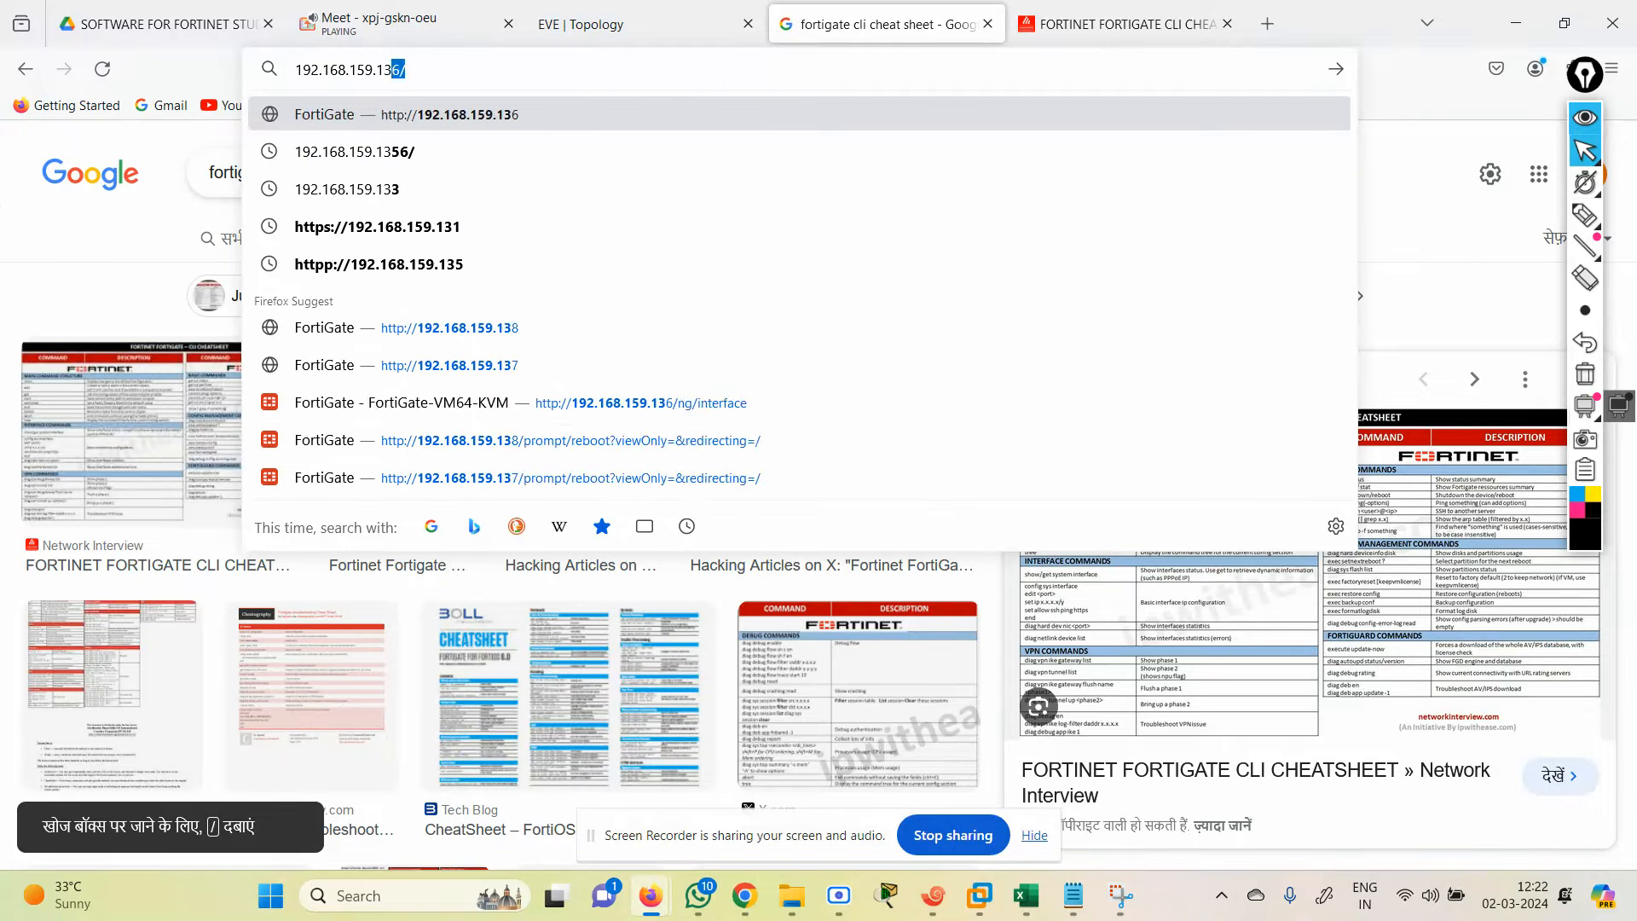
key("Return")
type("admin")
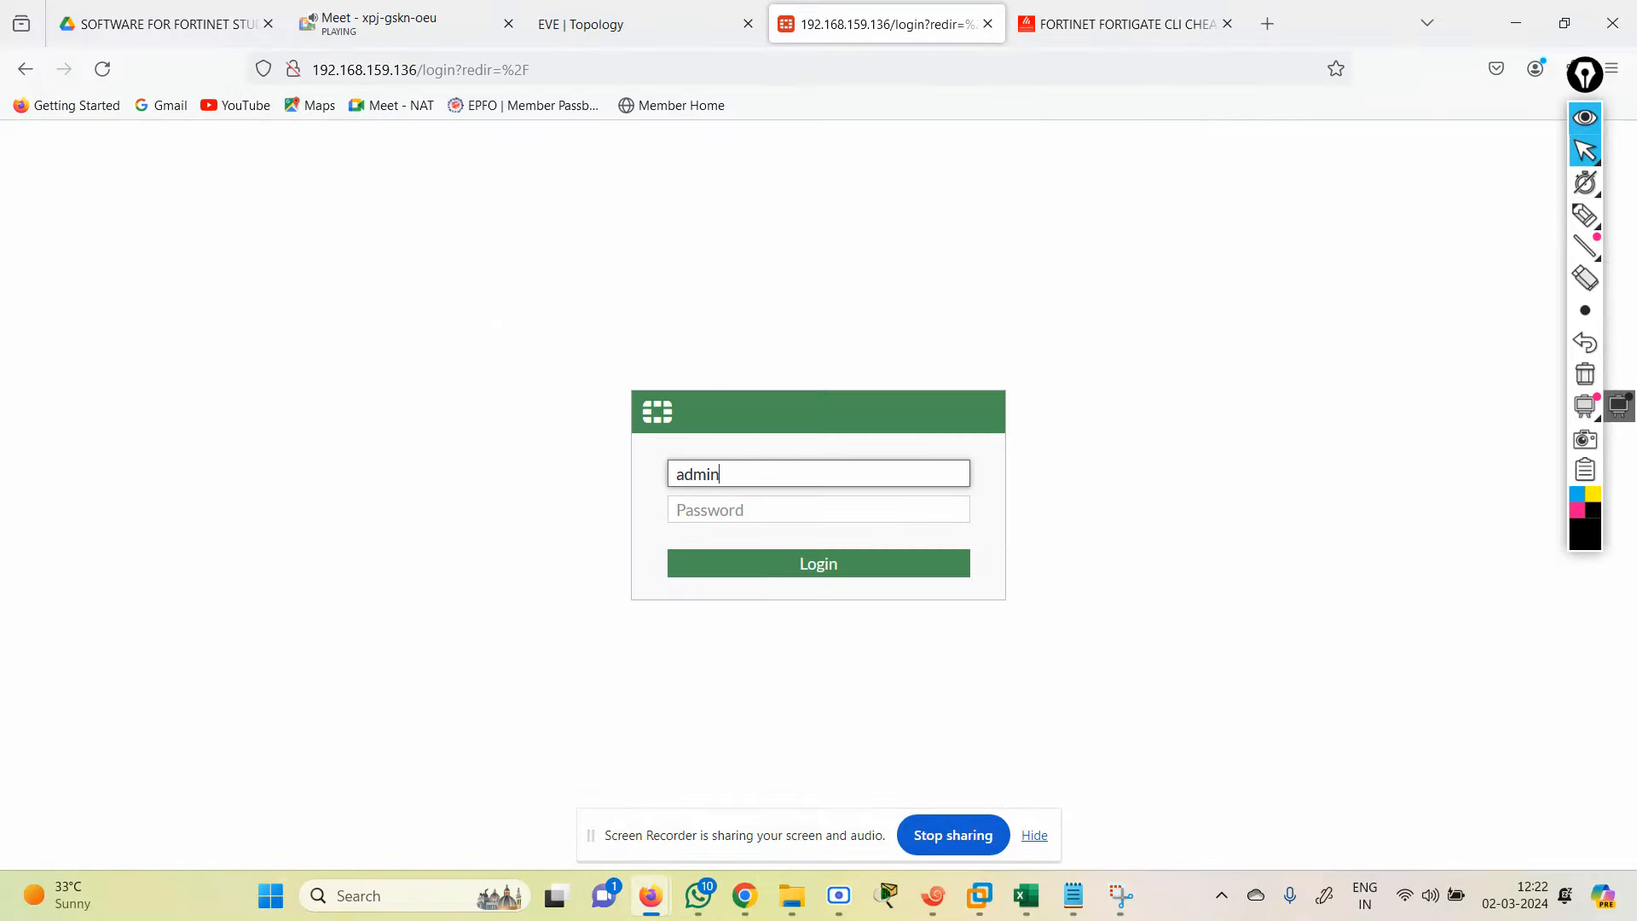
key("Tab")
type("a")
key("Return")
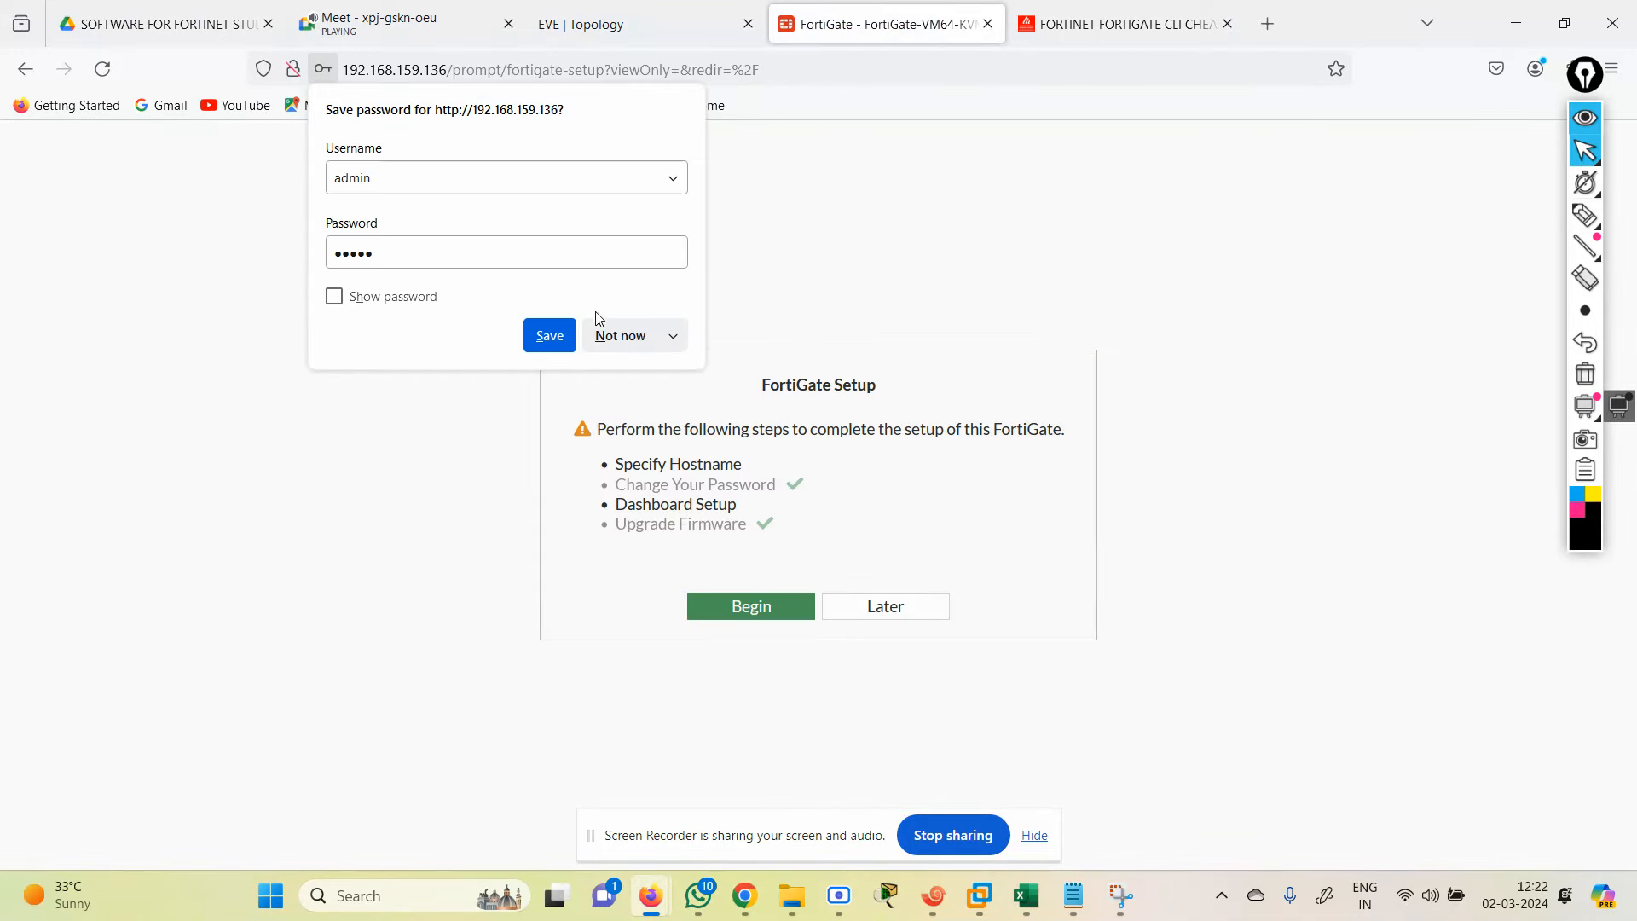
Step: Decline saving the password, skip the initial setup, and dismiss the FortiOS popup
left_click(631, 333)
left_click(863, 601)
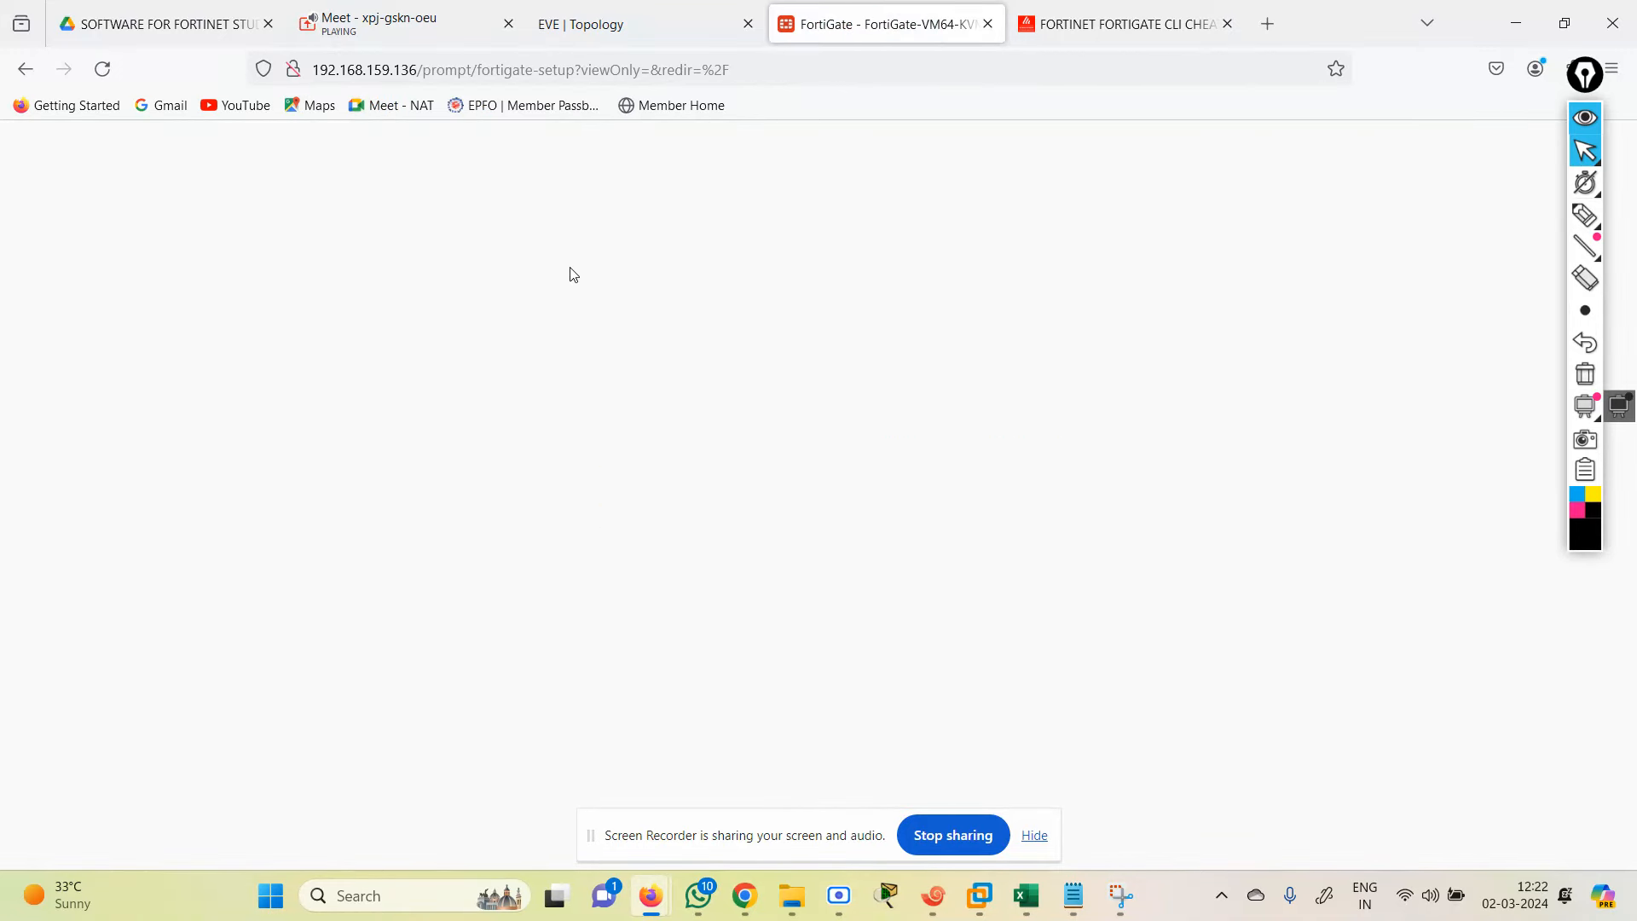
left_click(907, 760)
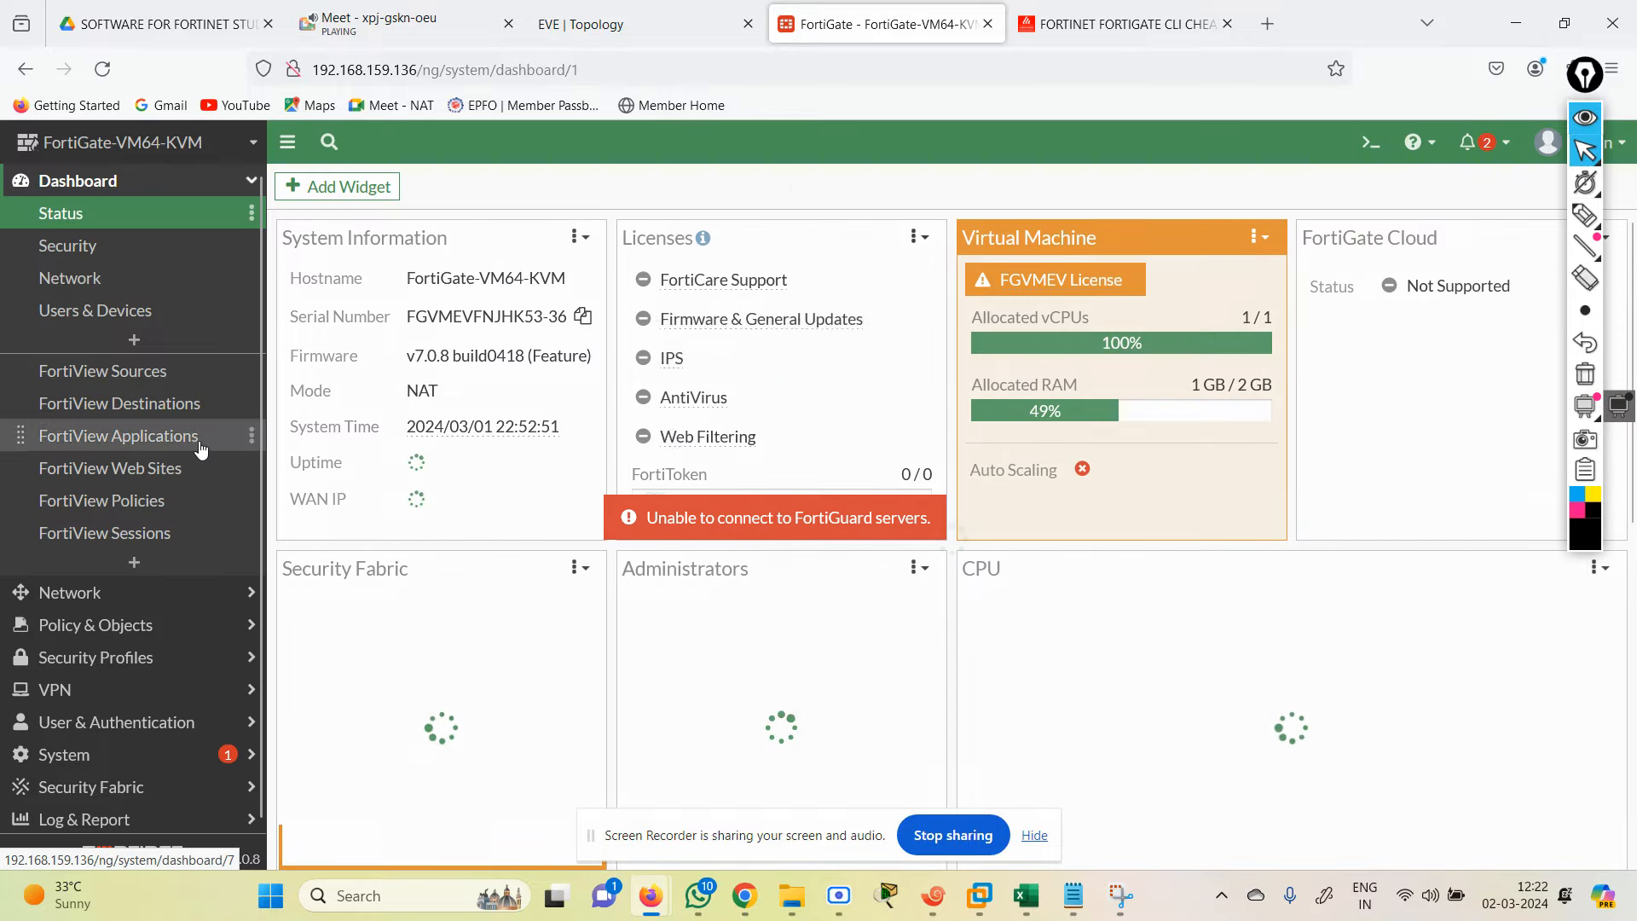
left_click(934, 895)
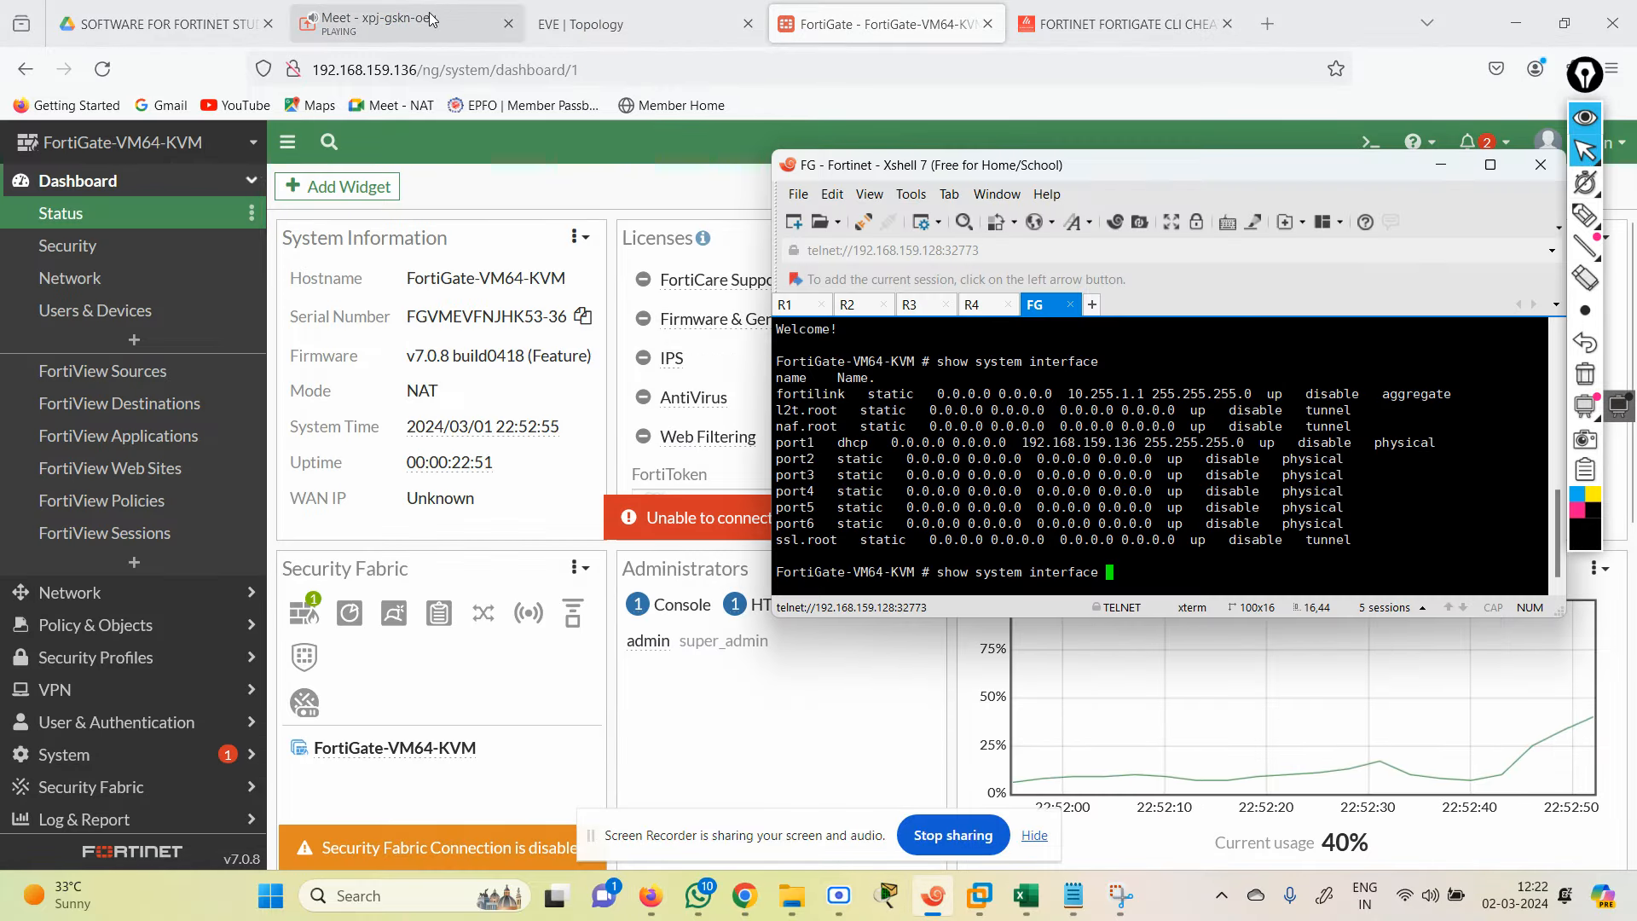
left_click(639, 24)
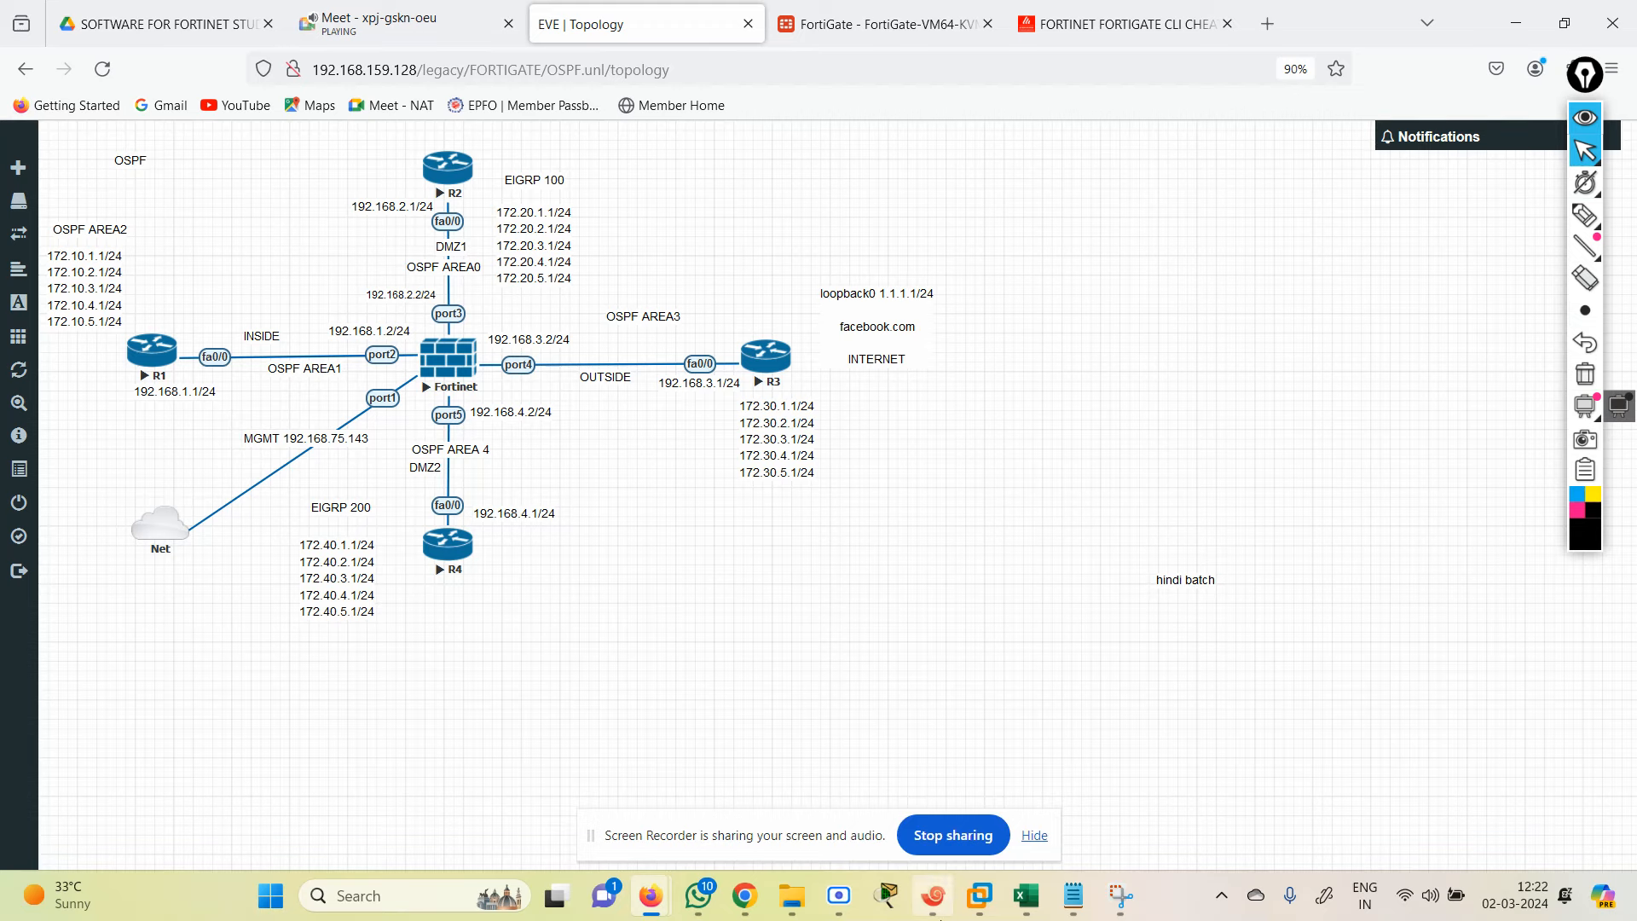
Step: Under config system interface, set port2 static with ping access and IP 192.168.1.2/24
key("alt+Tab")
key("BackSpace")
key("BackSpace")
key("BackSpace")
key("BackSpace")
key("BackSpace")
key("BackSpace")
key("BackSpace")
key("BackSpace")
key("BackSpace")
key("BackSpace")
key("BackSpace")
key("BackSpace")
key("BackSpace")
key("BackSpace")
key("BackSpace")
key("BackSpace")
key("BackSpace")
key("BackSpace")
key("BackSpace")
key("BackSpace")
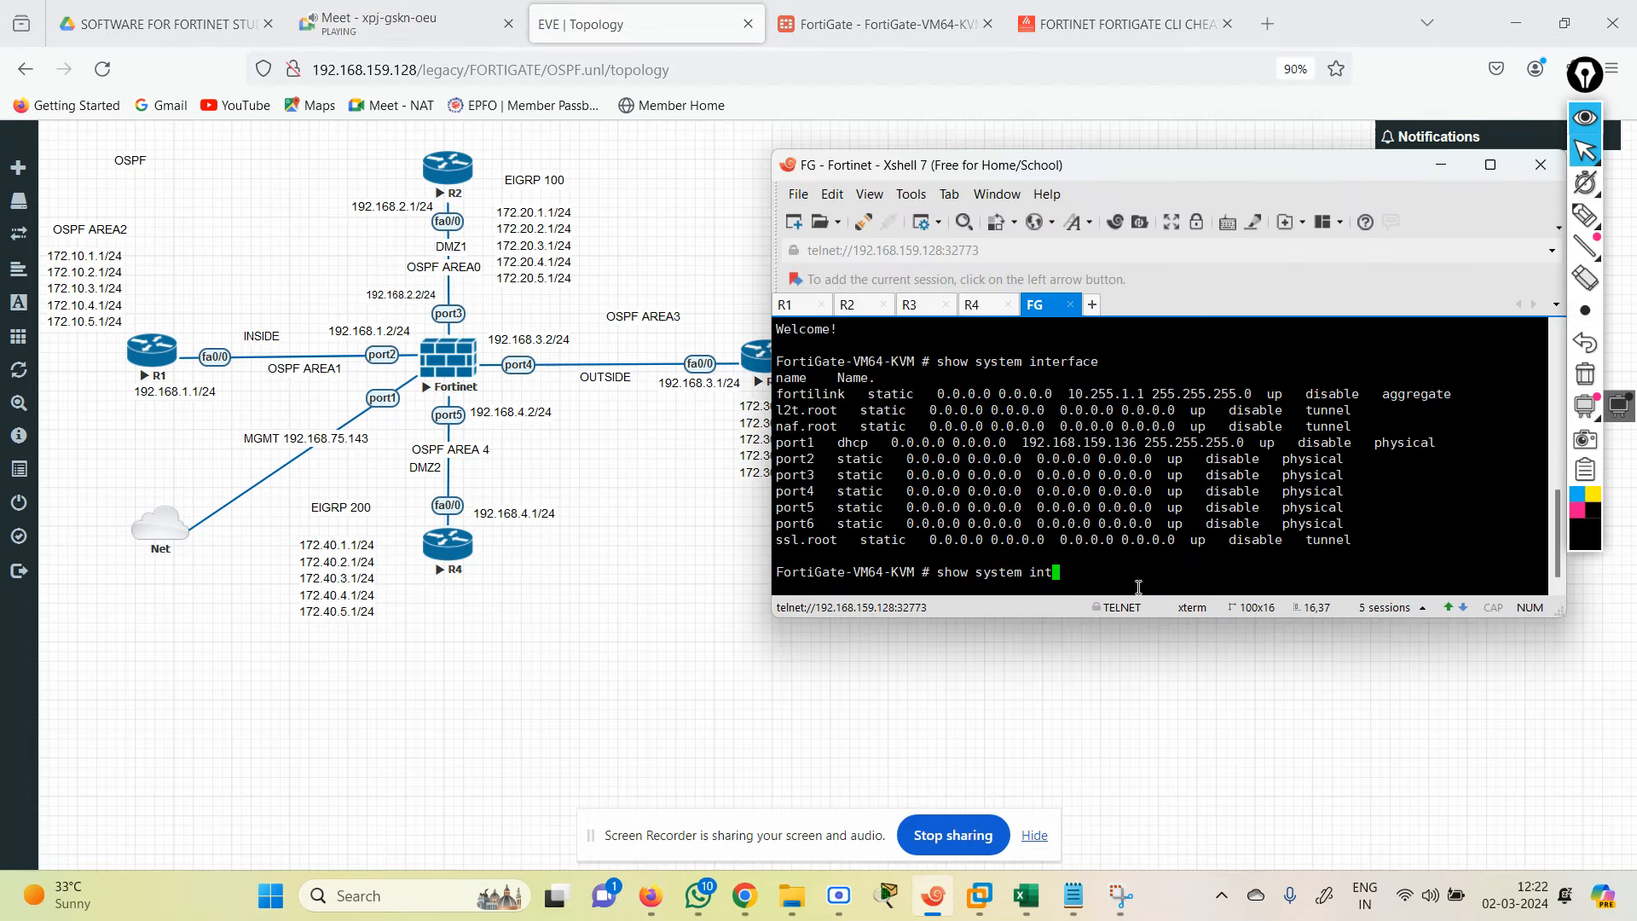
type("config system interface")
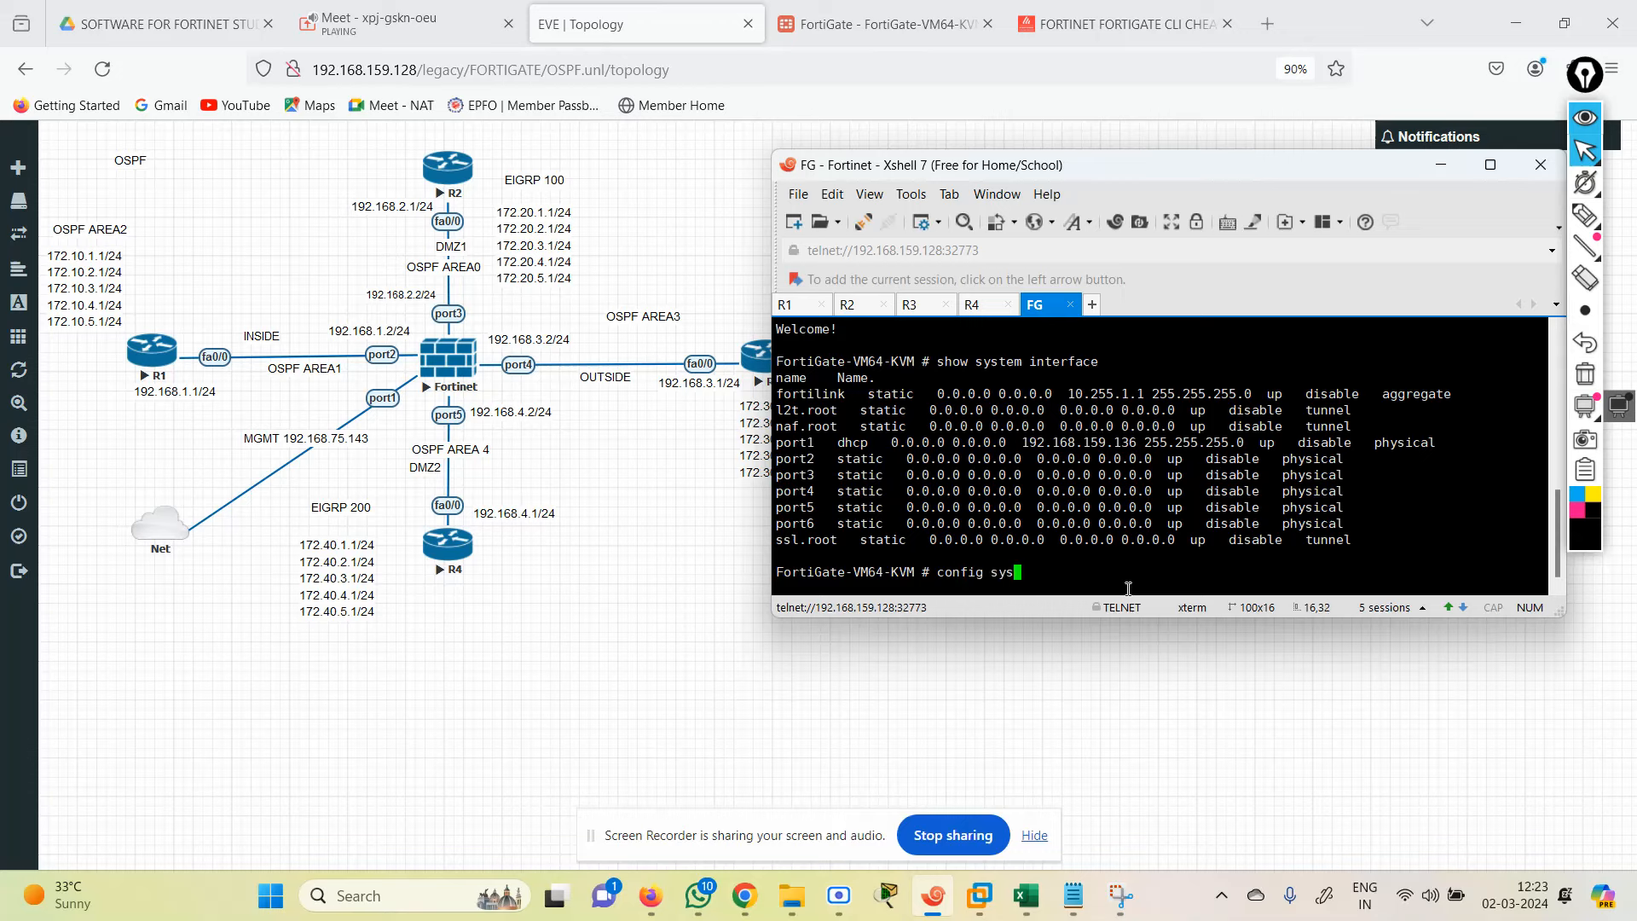
key("Return")
type("edit port1")
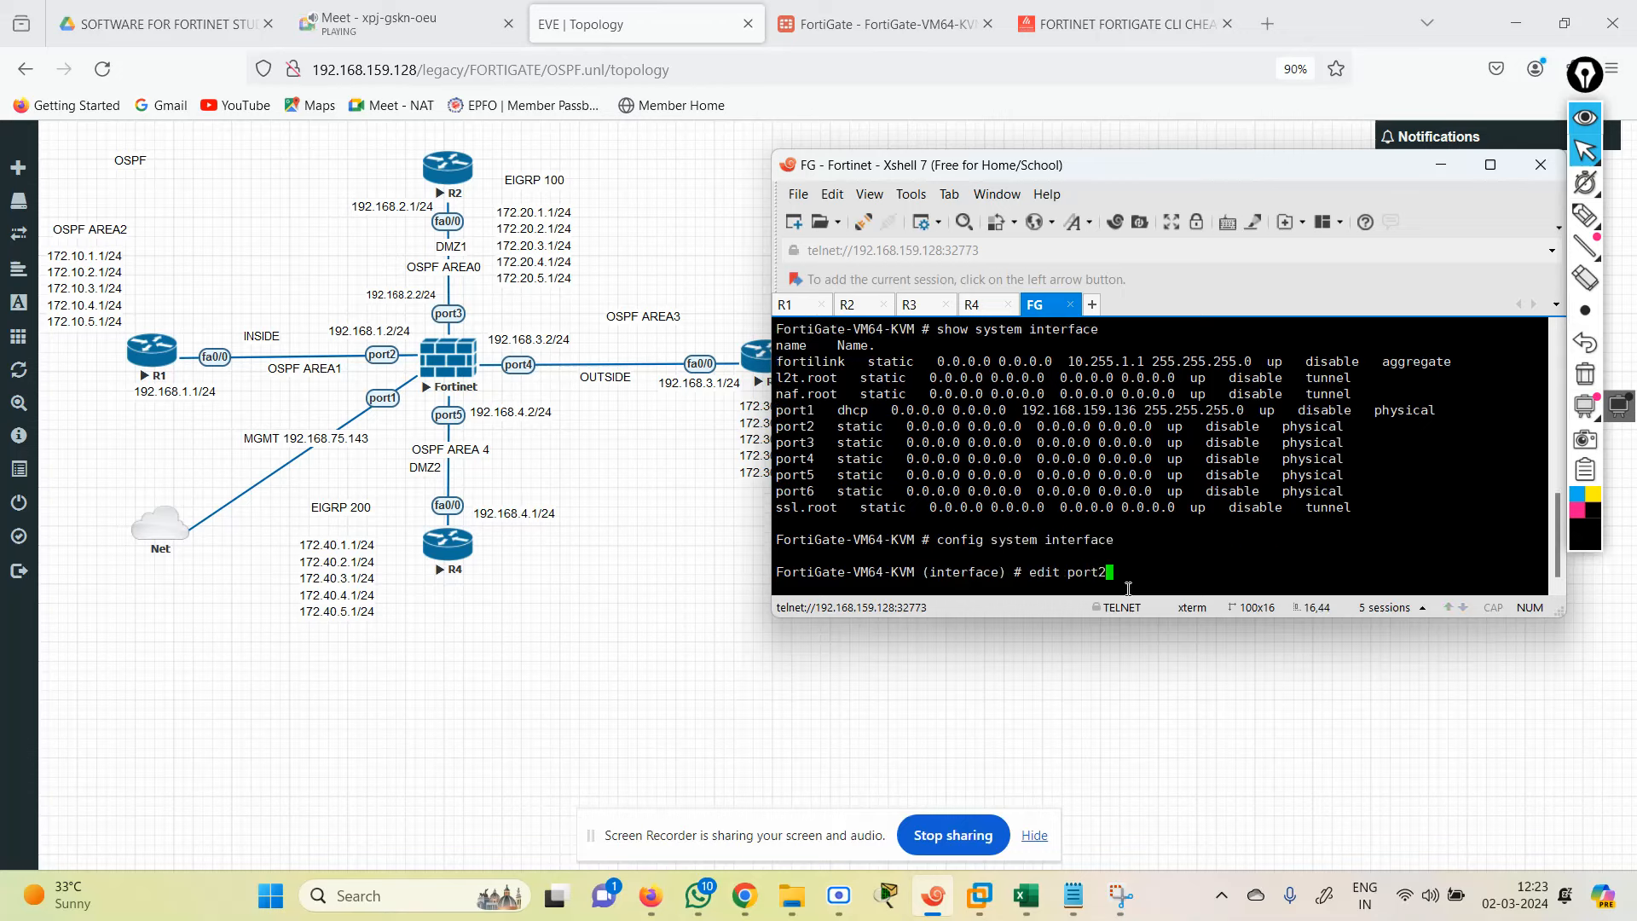
key("Return")
key("Return")
type("set mode static")
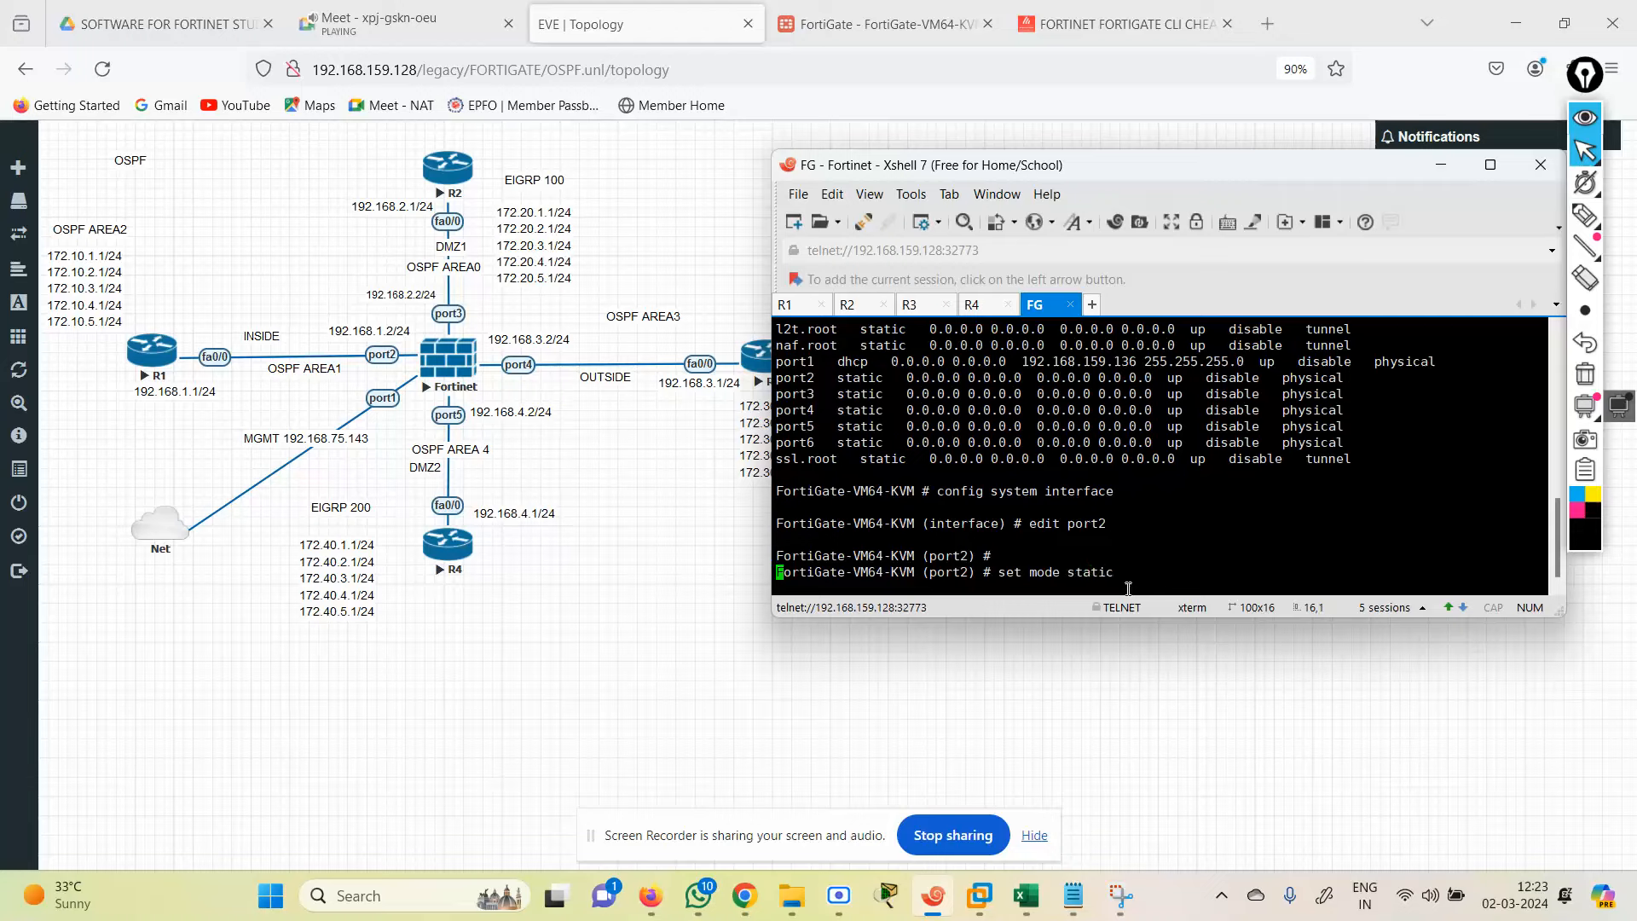
type("set allowaccess ")
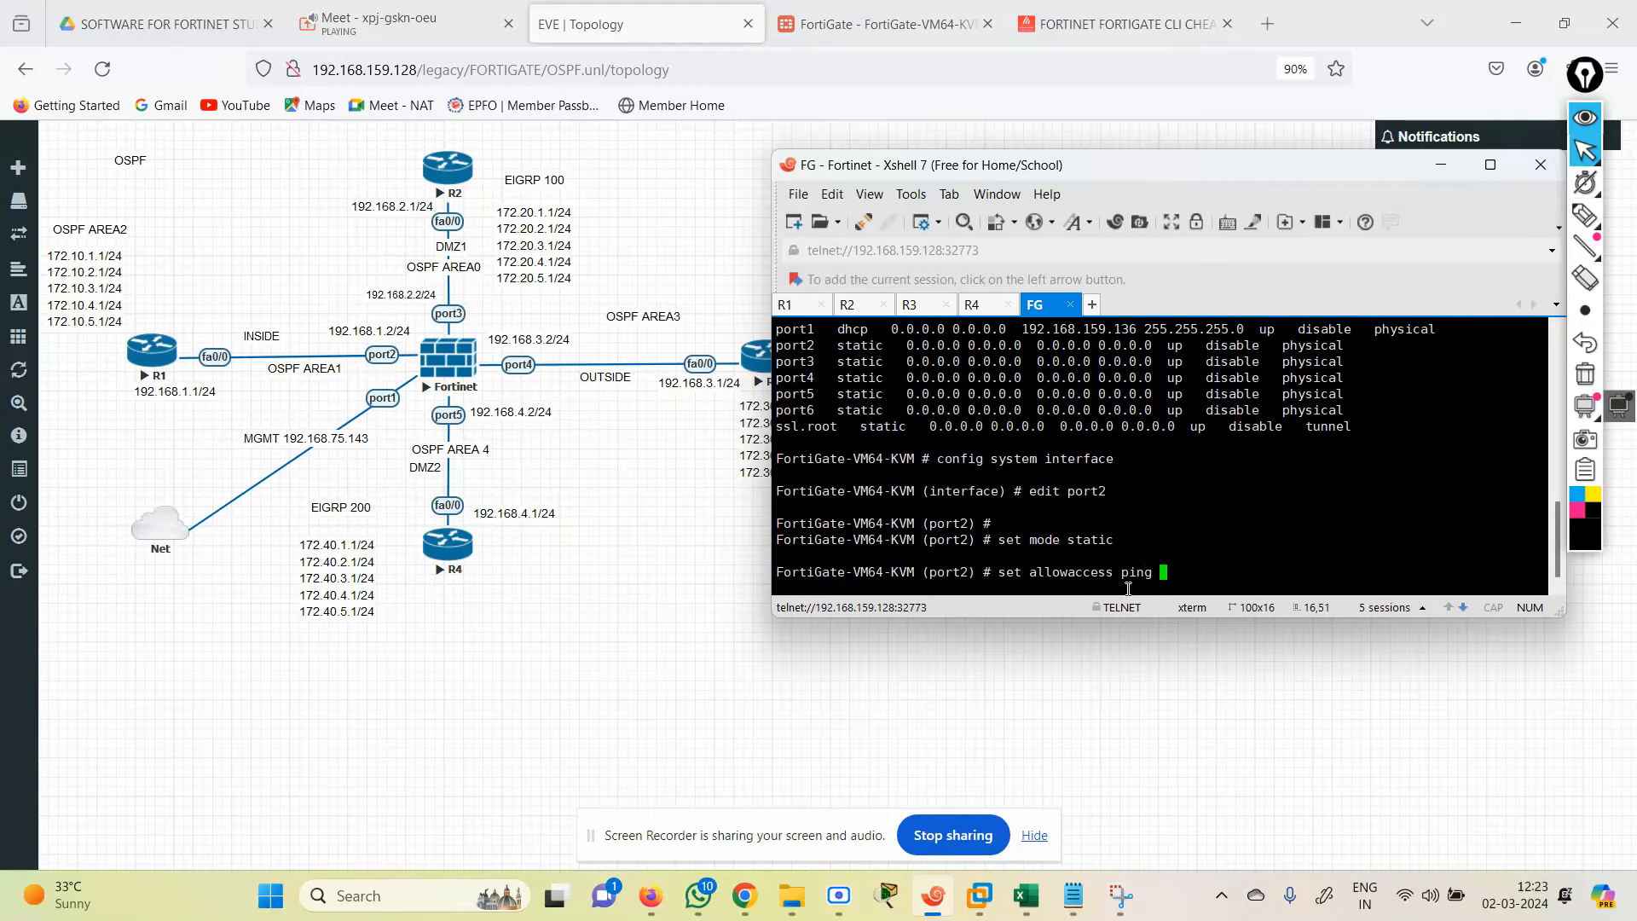
type("ping")
key("Return")
type("set i")
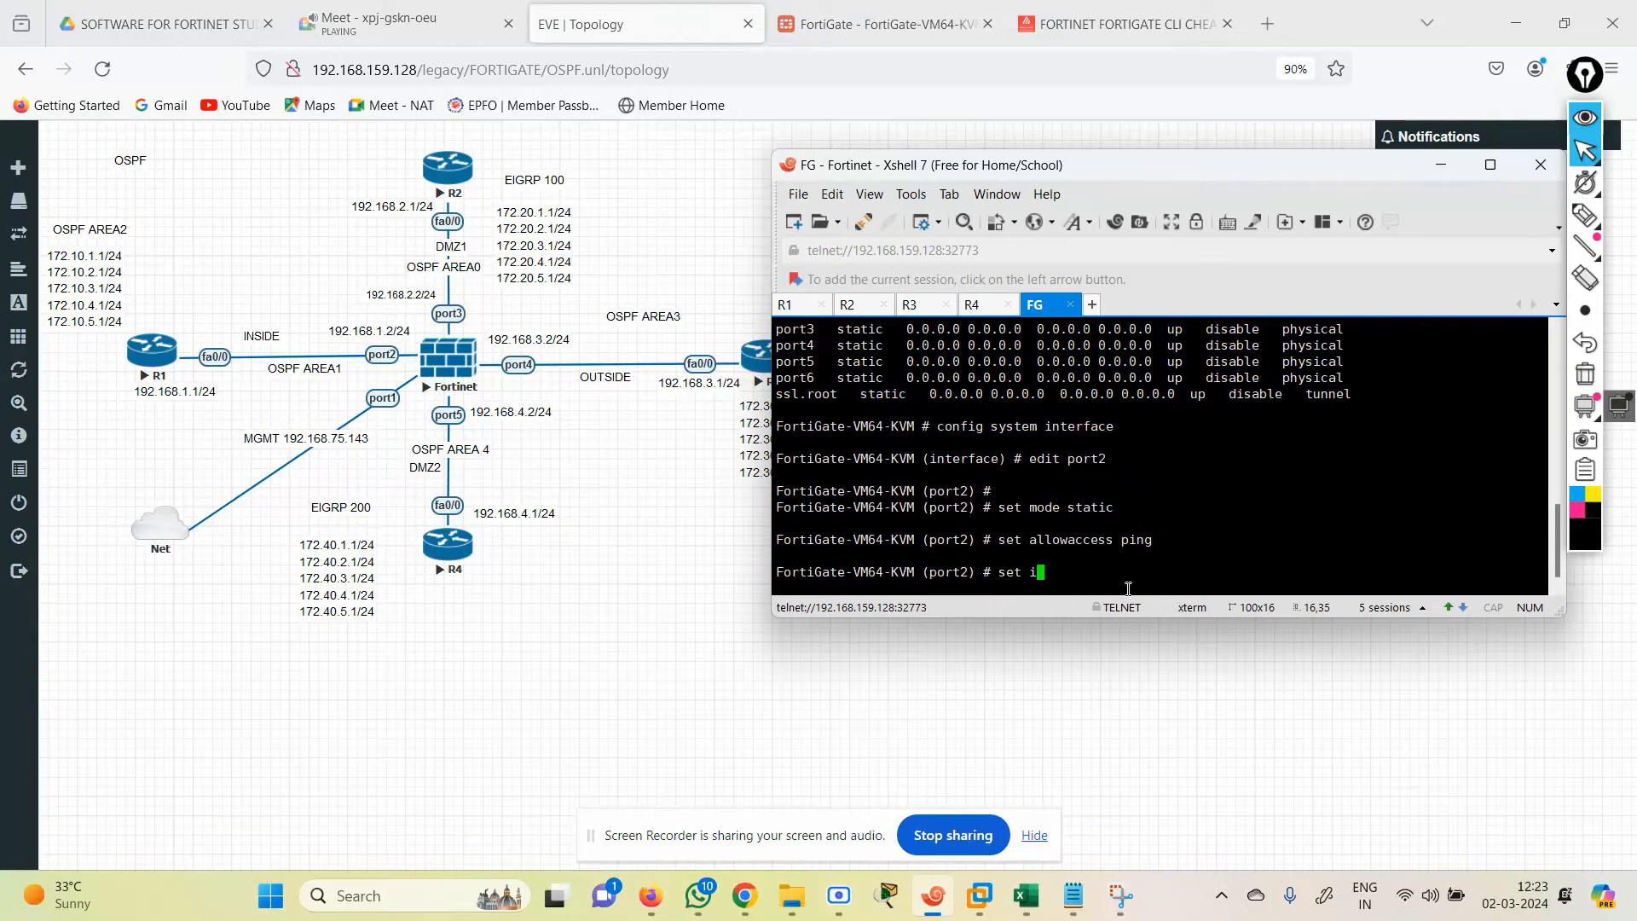
type("p 192.168.1.2/24")
key("Return")
type("next")
key("Return")
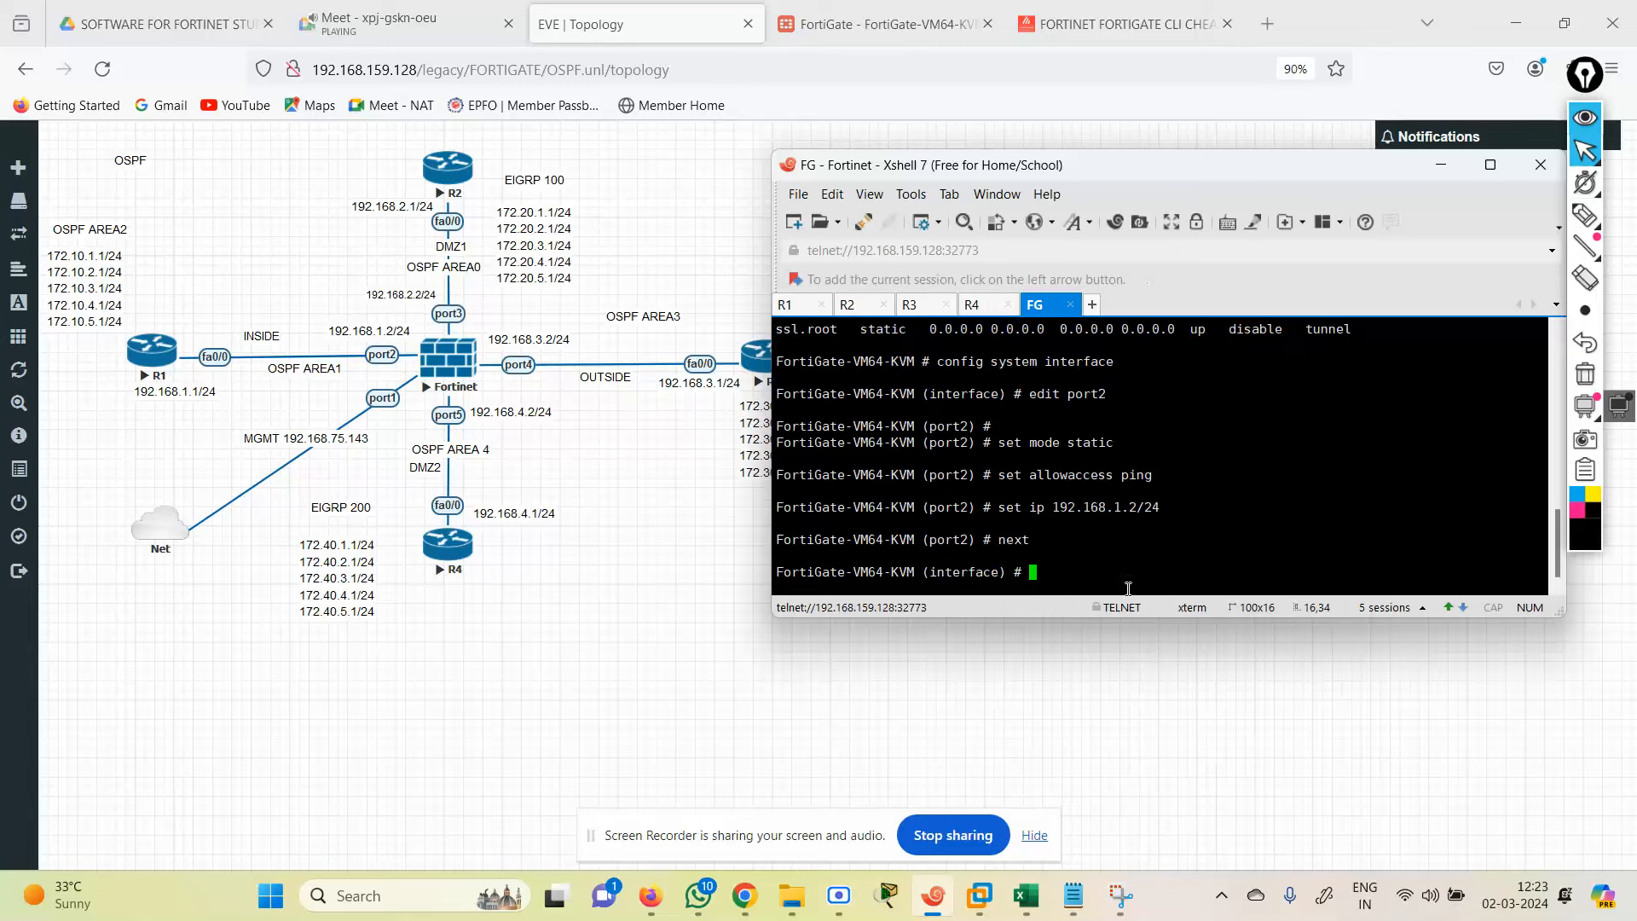
Step: Set port3 static with ping access and IP 192.168.2.2/24
type("edit port1")
key("Return")
type("se")
key("Return")
type("se mo")
key("Return")
key("Up")
key("BackSpace")
key("BackSpace")
type("t")
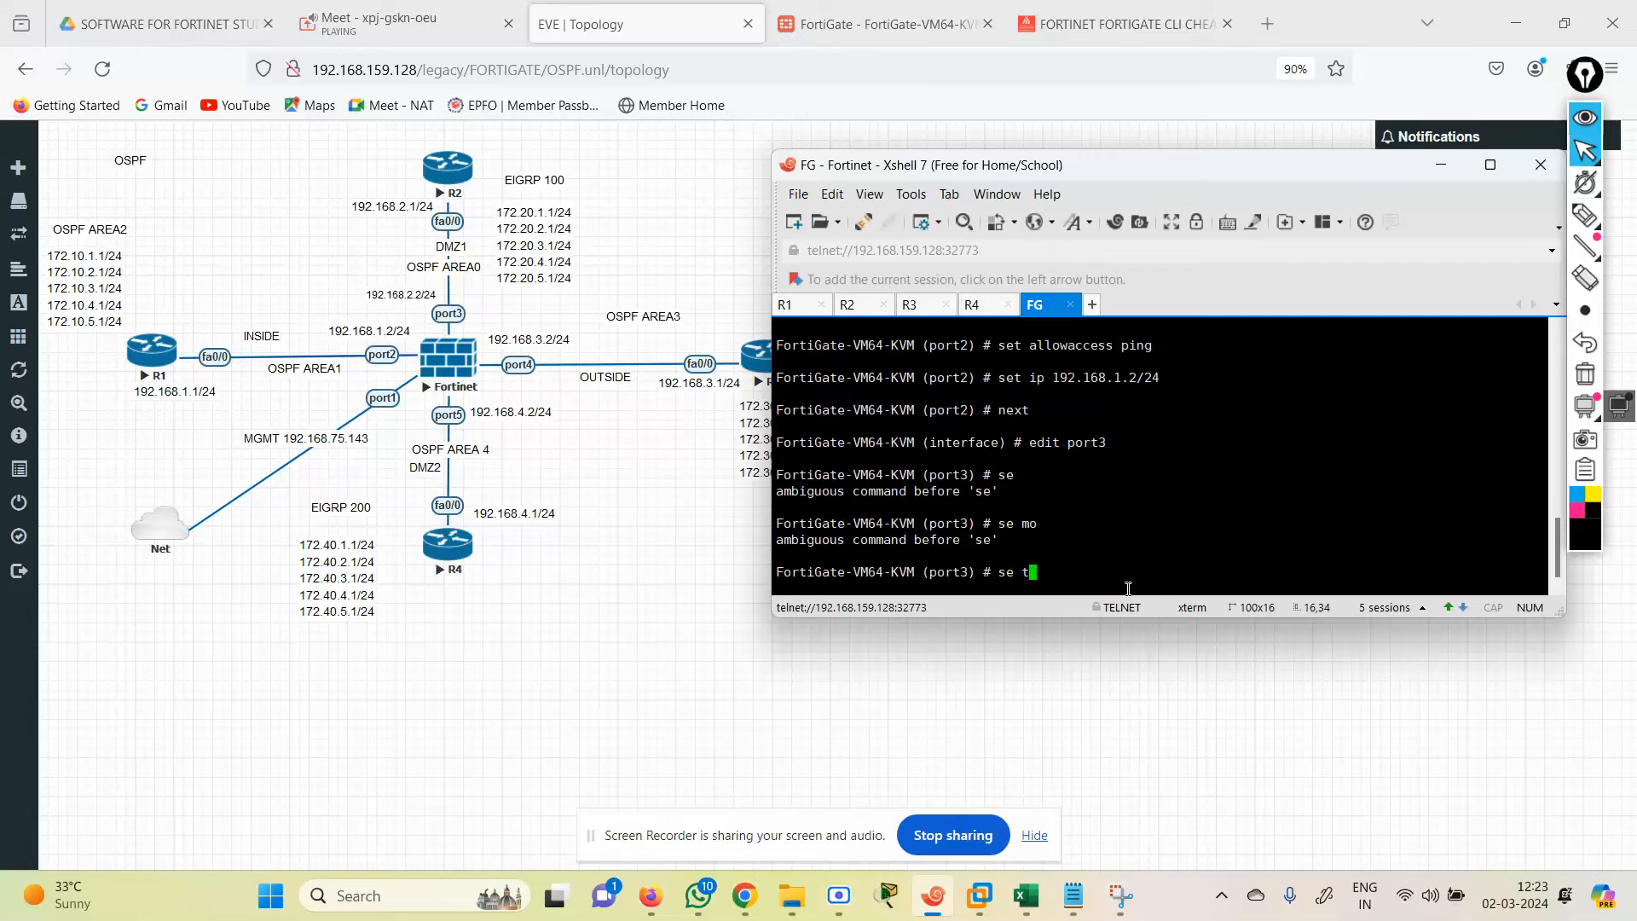
type("  mode static")
key("Return")
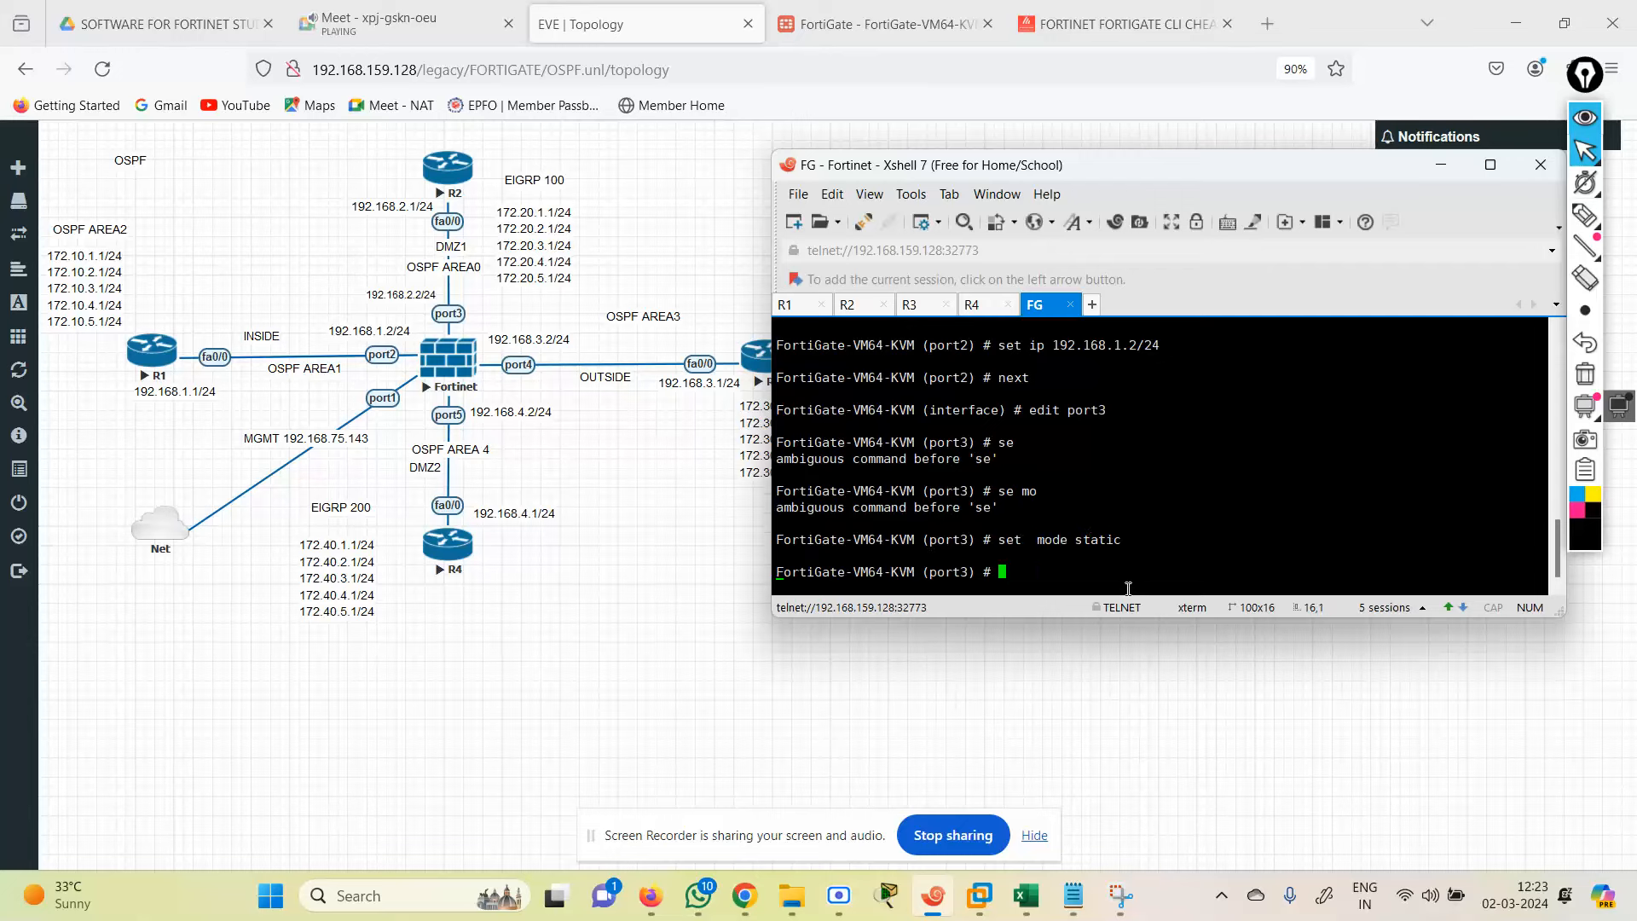
type("set allowaccess ping")
key("Return")
type("set ip 19")
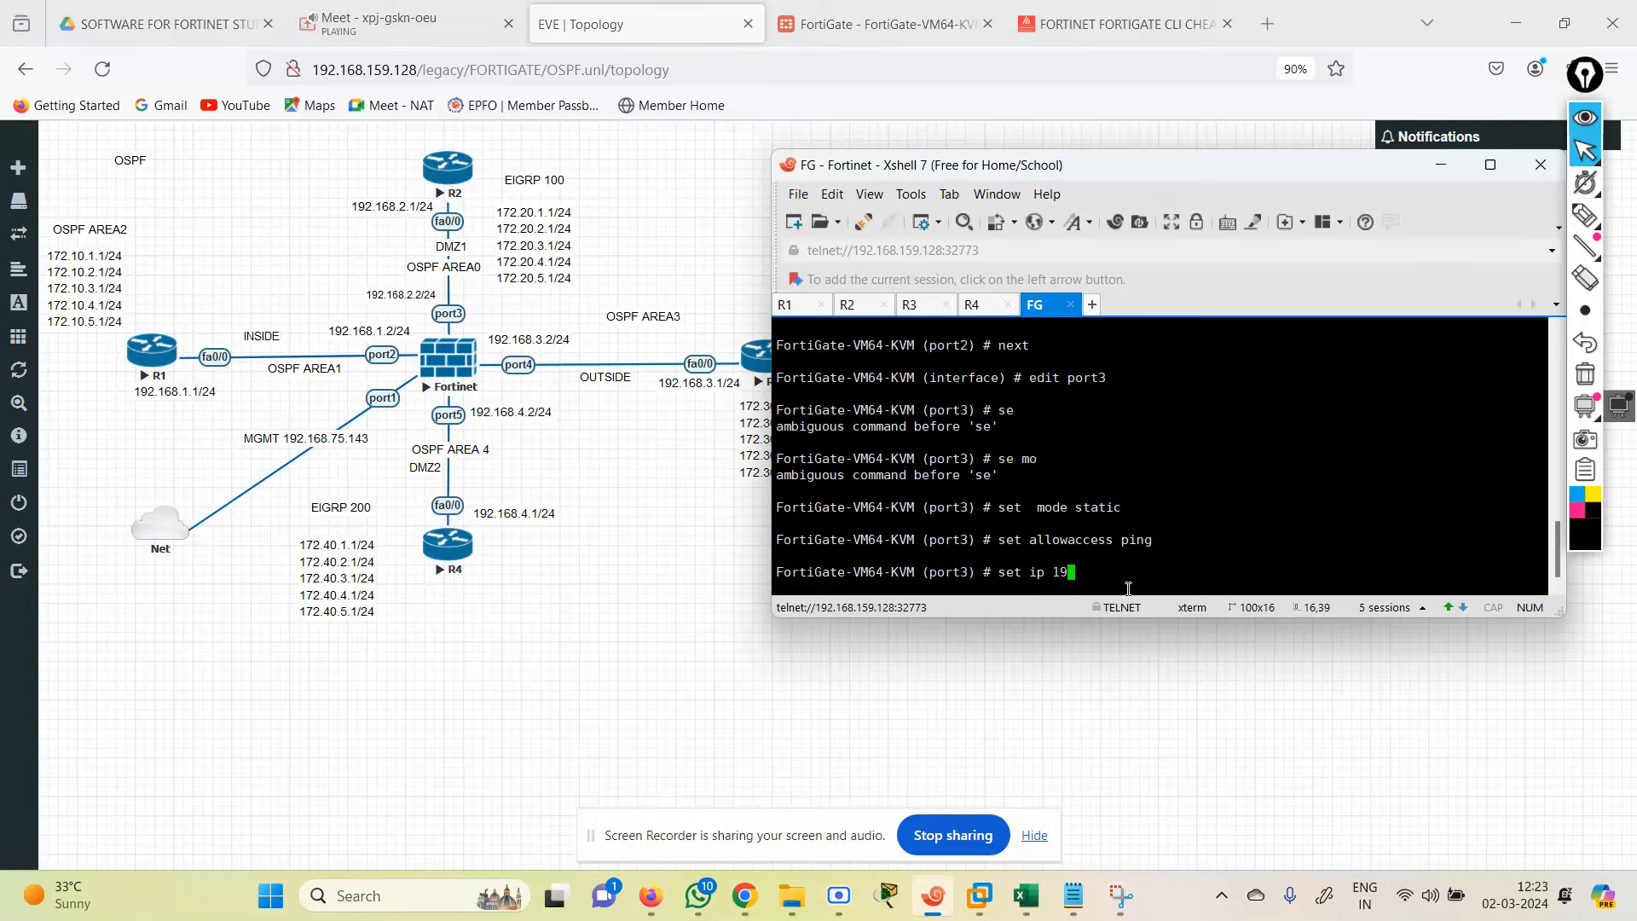
type("2.168.2.2/24")
key("Return")
type("ne")
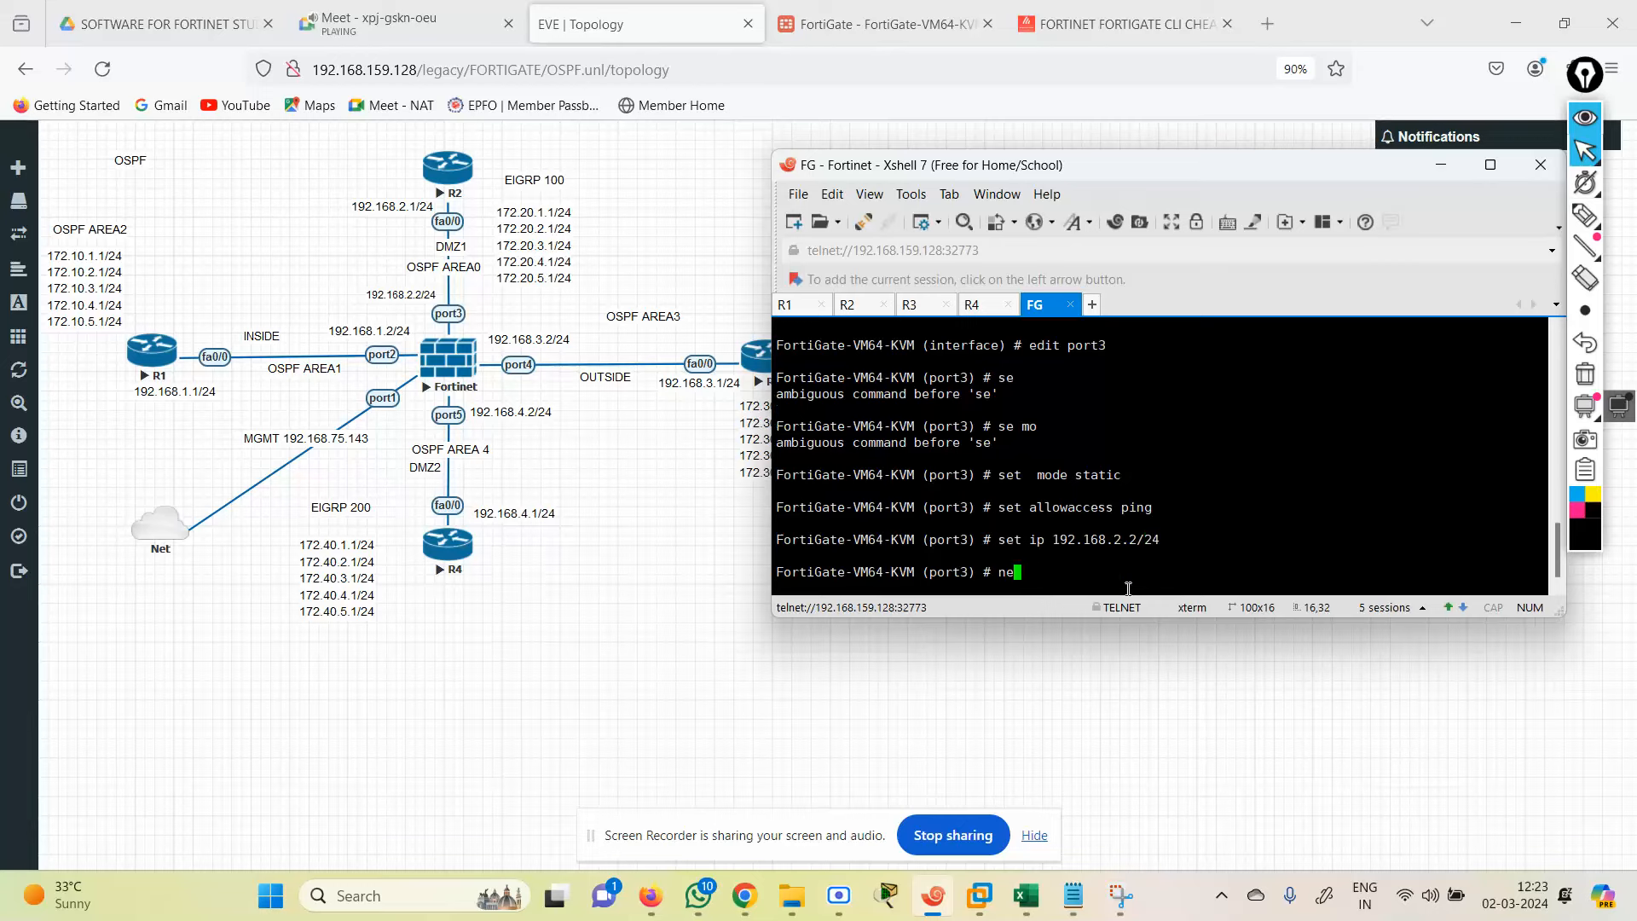
type("xt")
key("Return")
Step: Make port4 static with ping access and apply an initial IP address
type("edit port2")
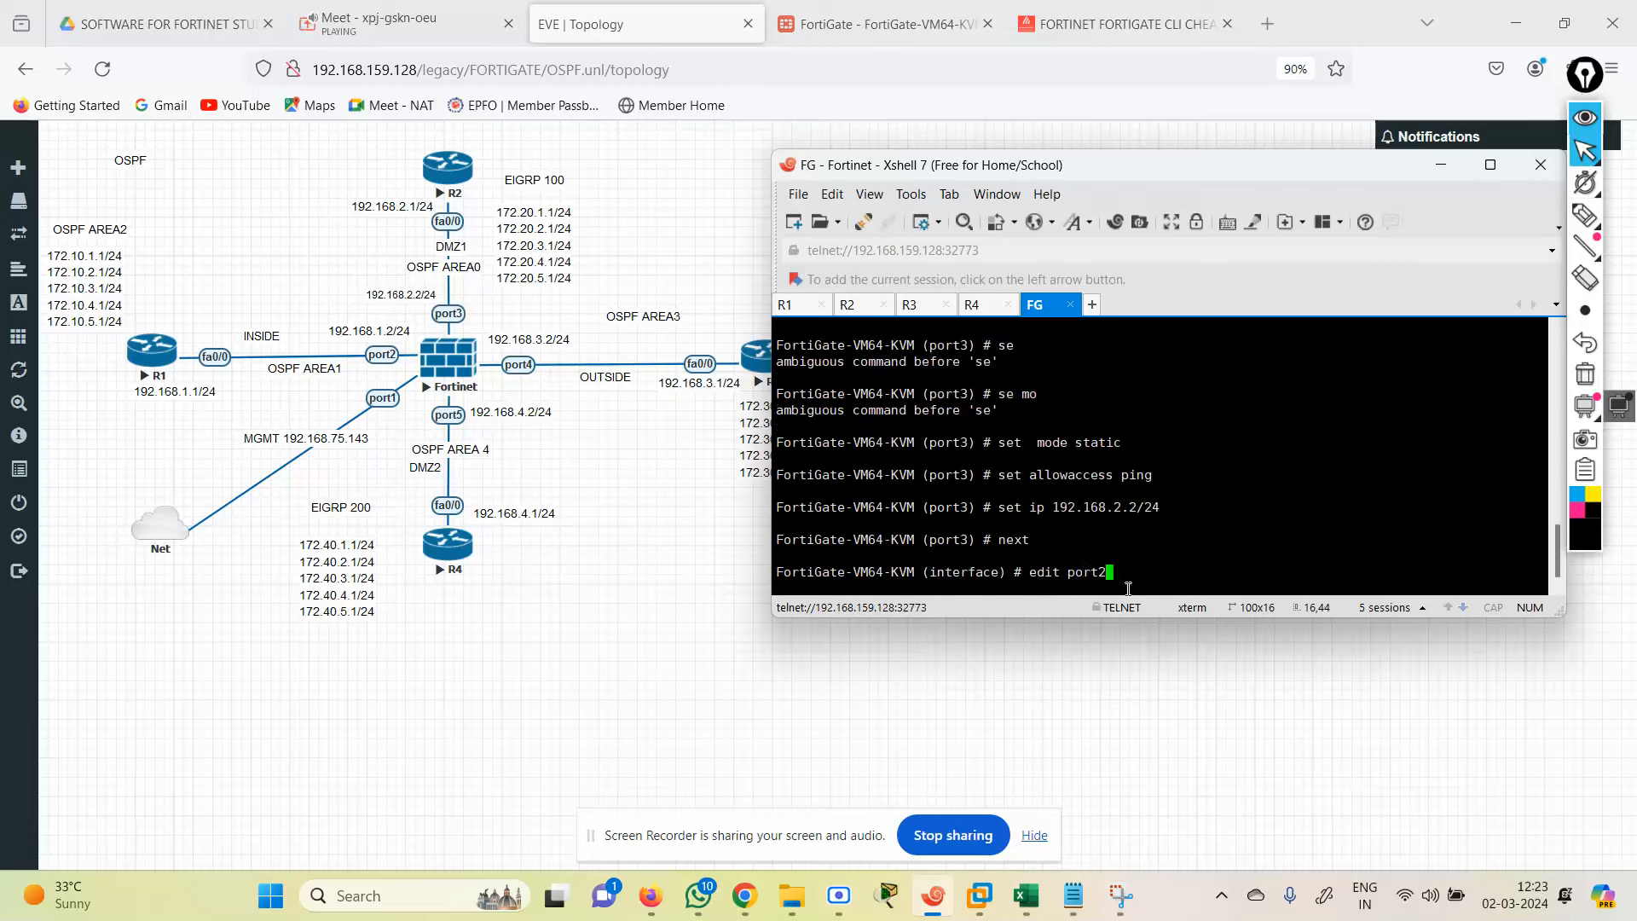
key("BackSpace")
type("3")
key("Return")
key("Return")
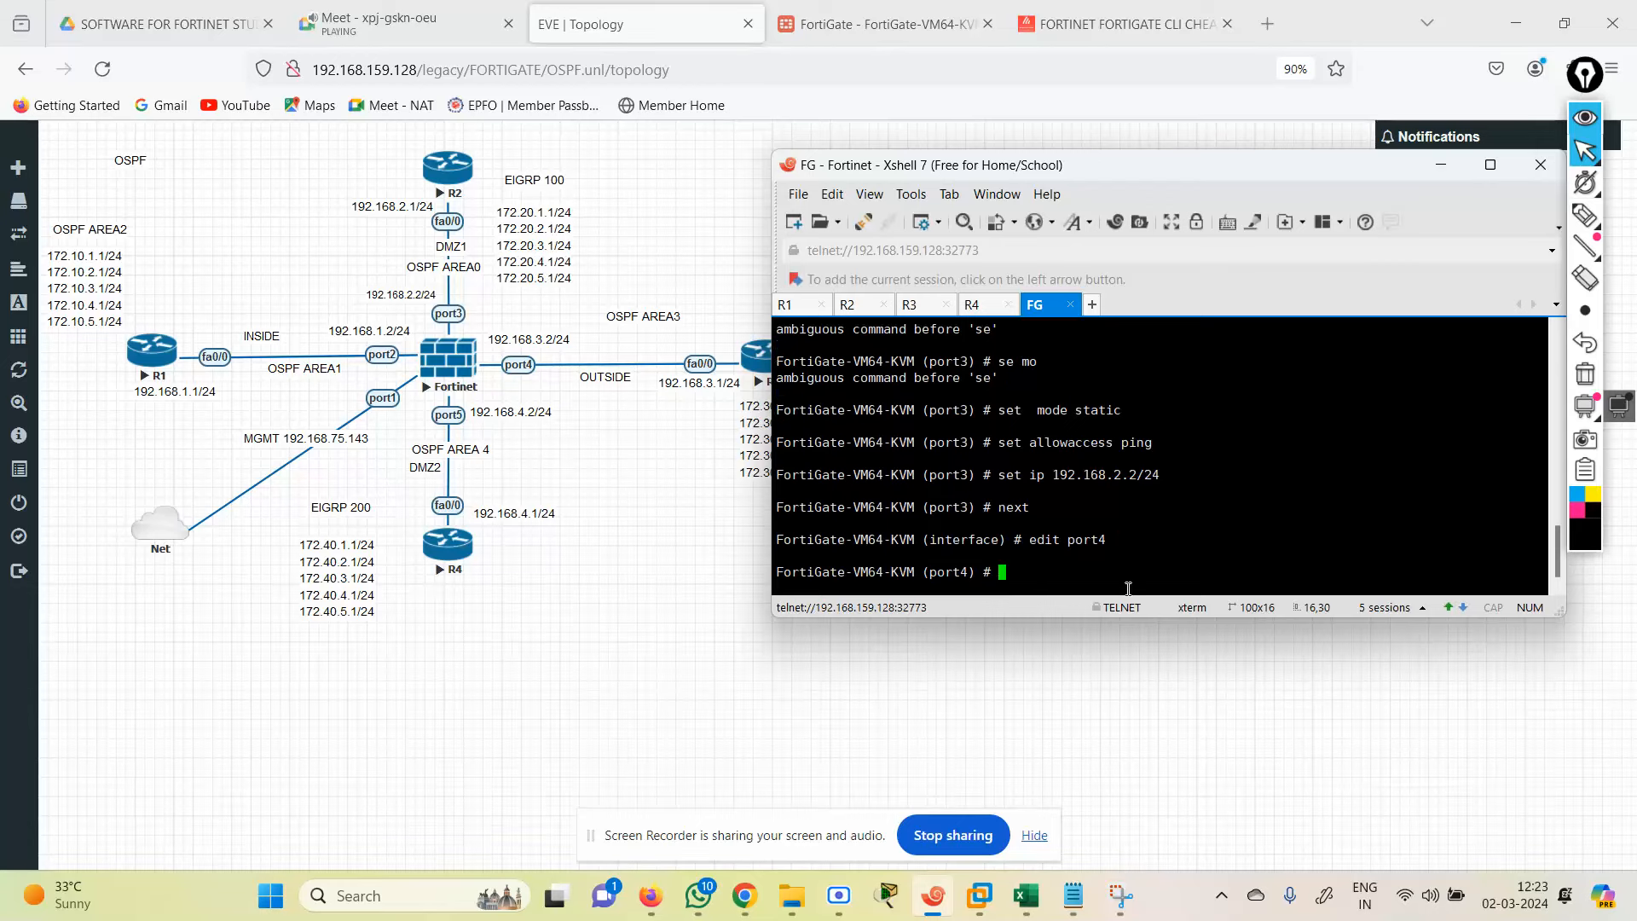
type("se")
key("Return")
type("set mode ")
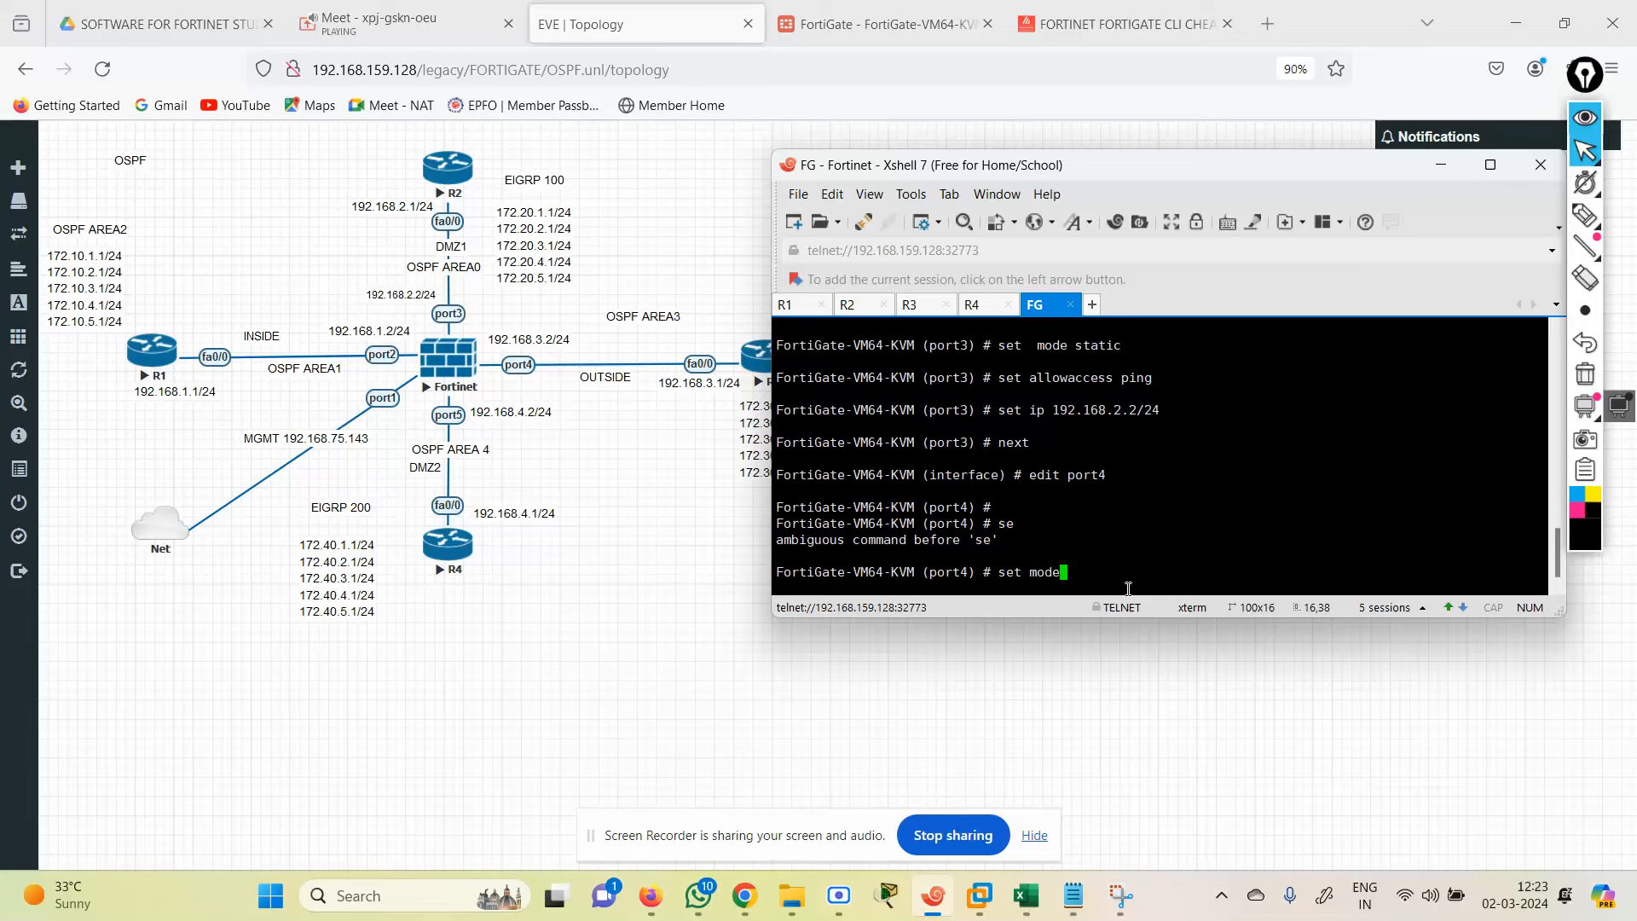
type("static")
key("Return")
type("se")
key("Return")
type("se al")
key("Return")
type("set")
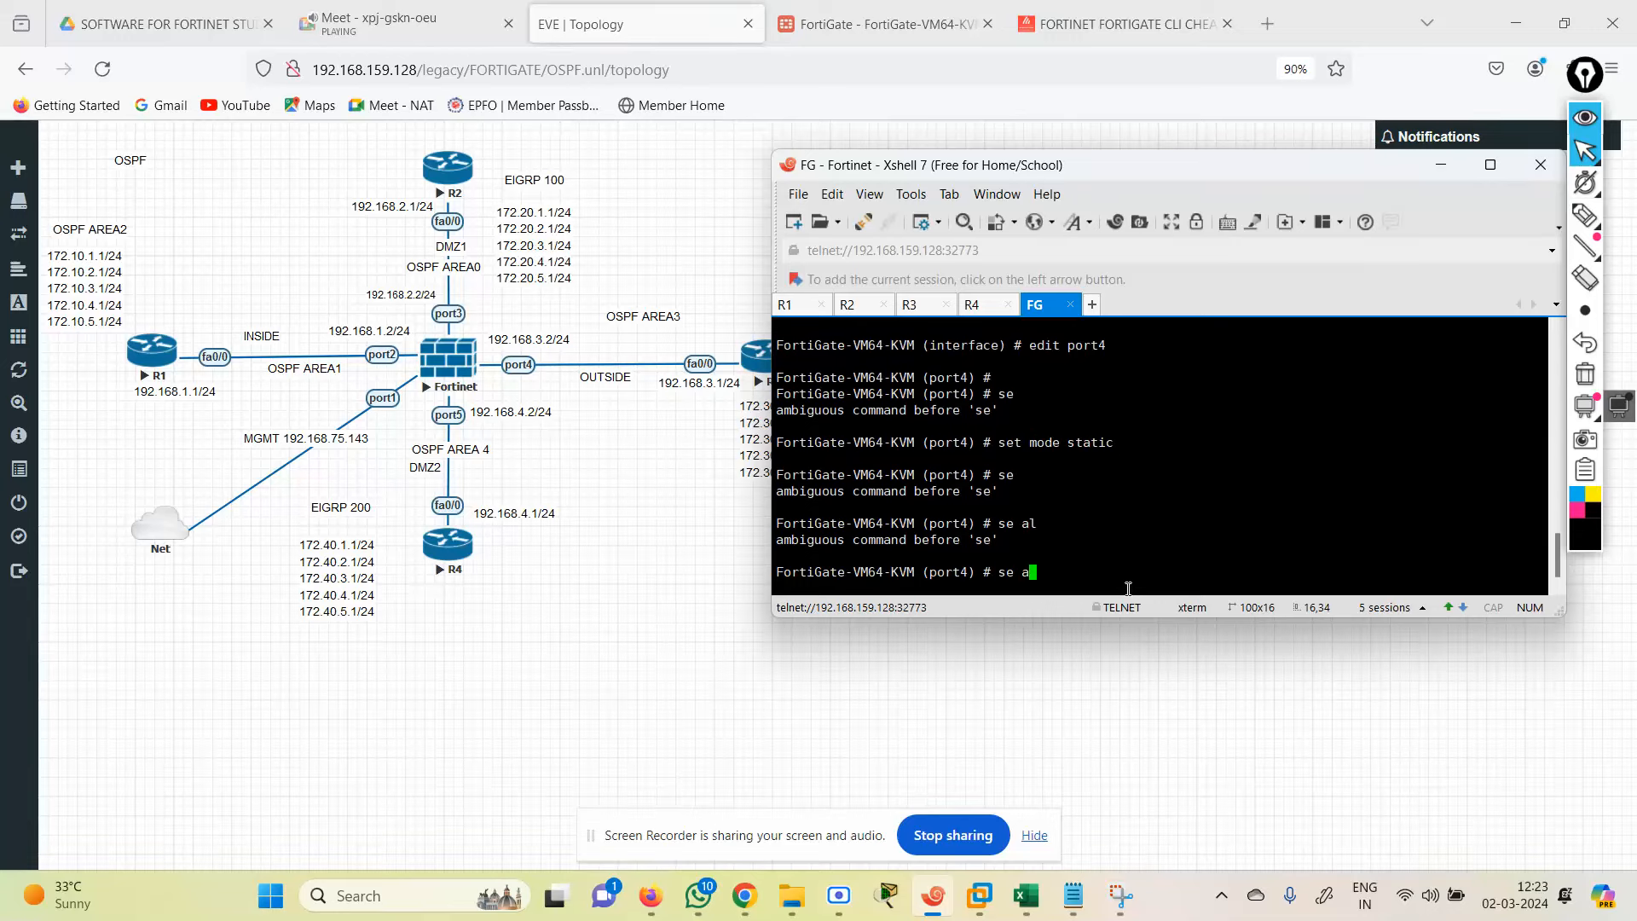
type(" allowaccess ping")
key("Return")
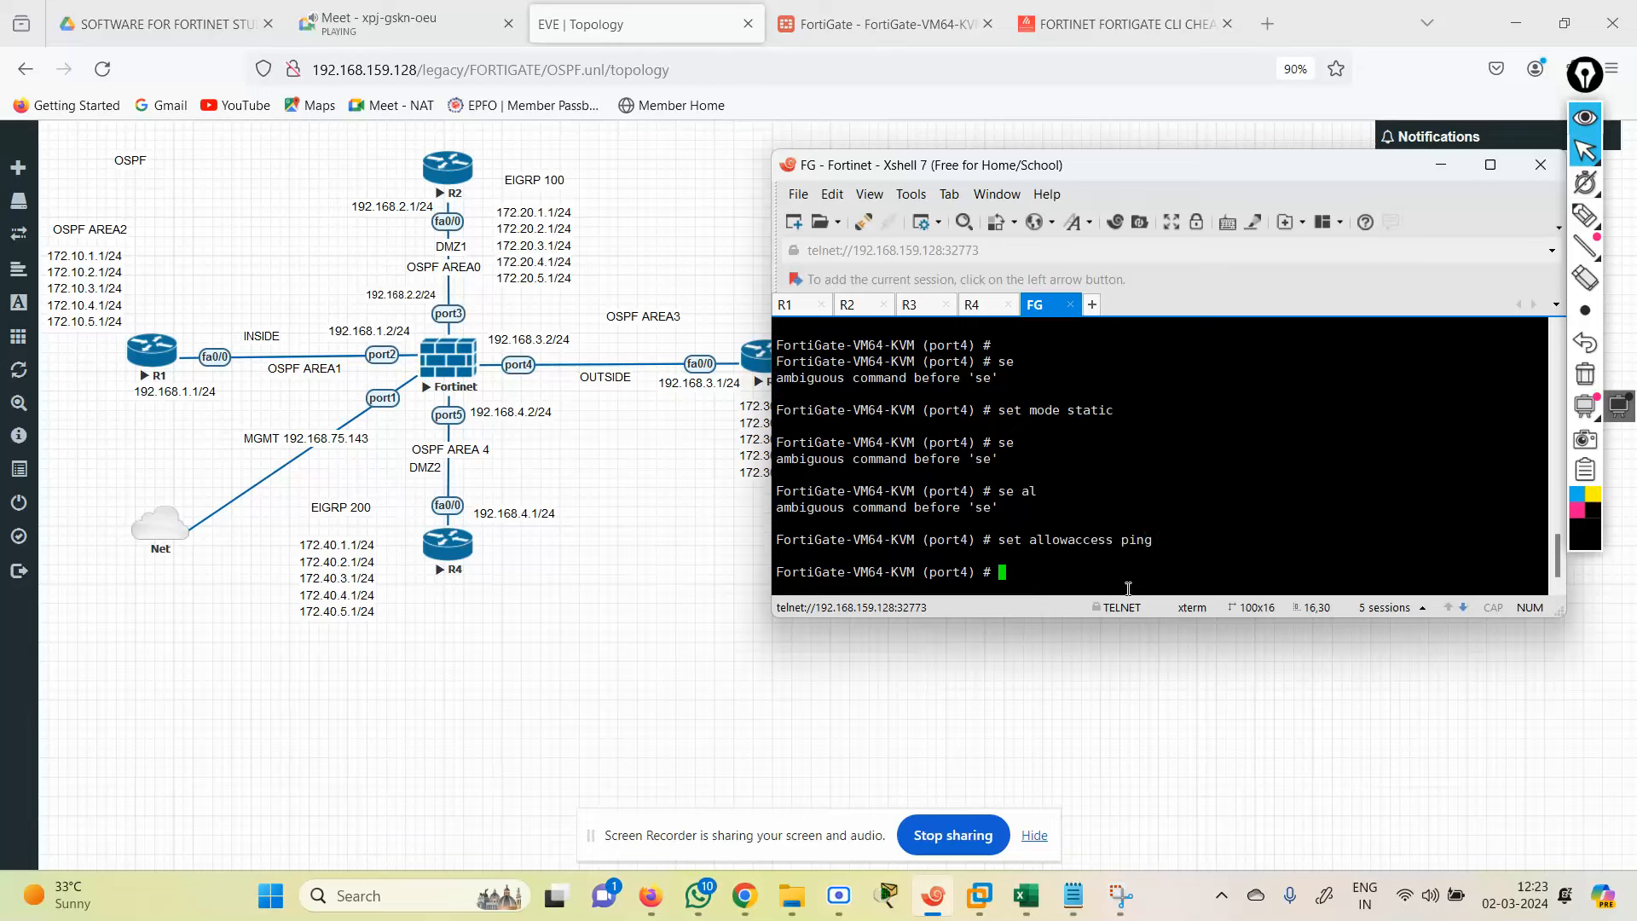
type("set mo")
key("BackSpace")
key("BackSpace")
type("ip 192.16")
key("BackSpace")
key("BackSpace")
type("168.")
type("3.2")
type("next")
key("Return")
Step: Redo port4 as static with ping and IP 192.168.4.2/24, then end to save
type("e")
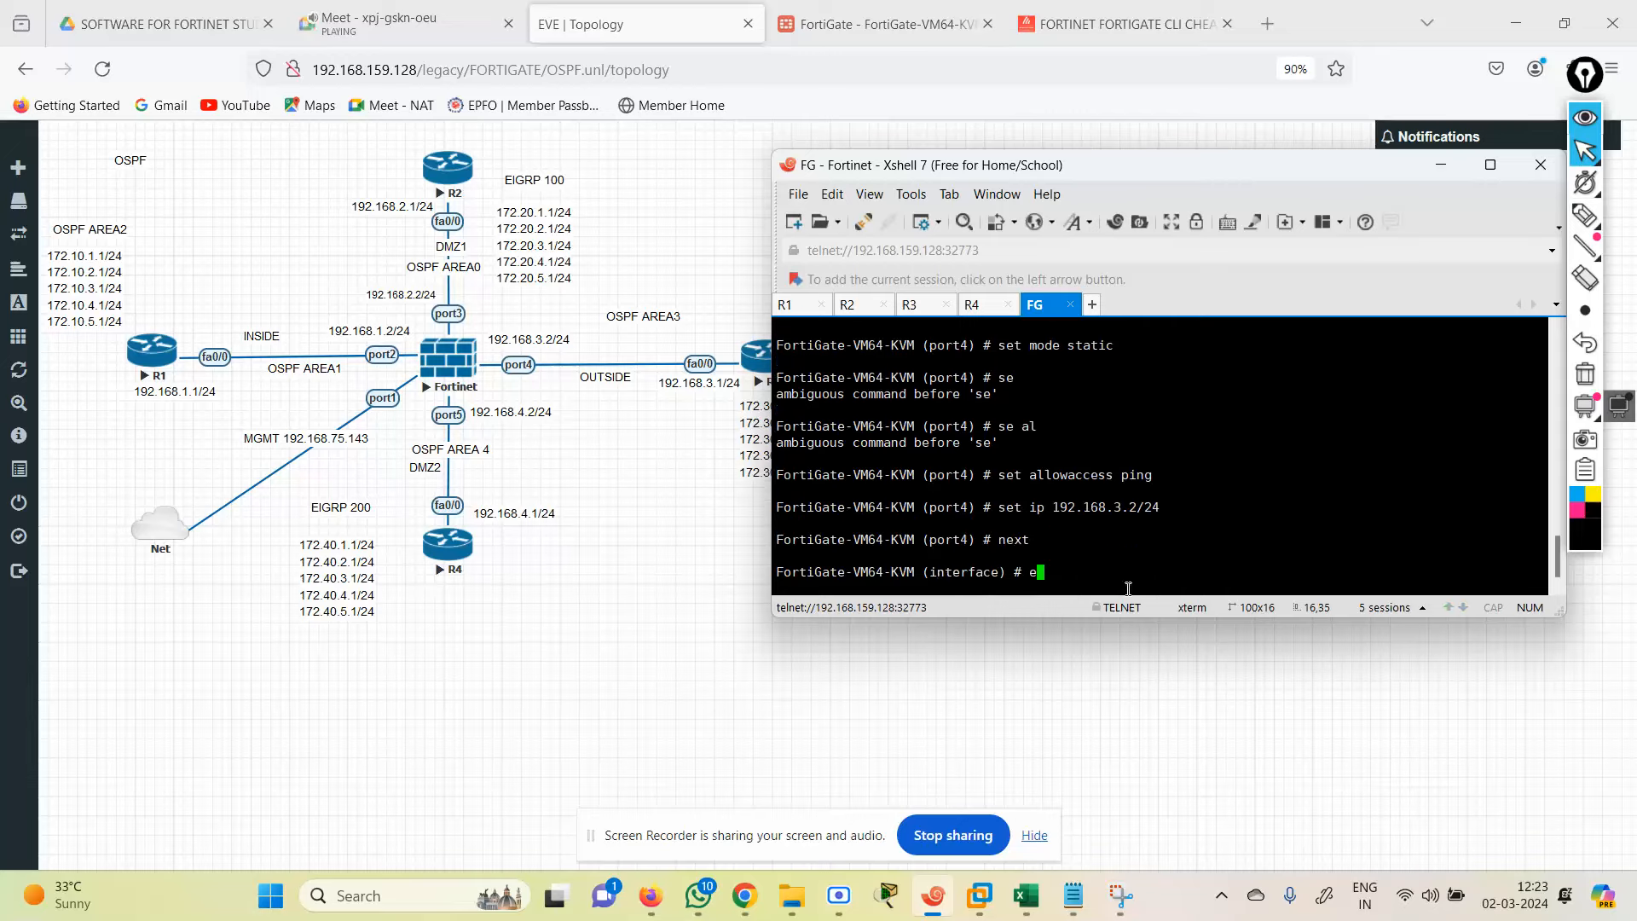
type("dit p")
type("ort2")
key("BackSpace")
type("4")
key("Return")
key("Return")
type("set mode static")
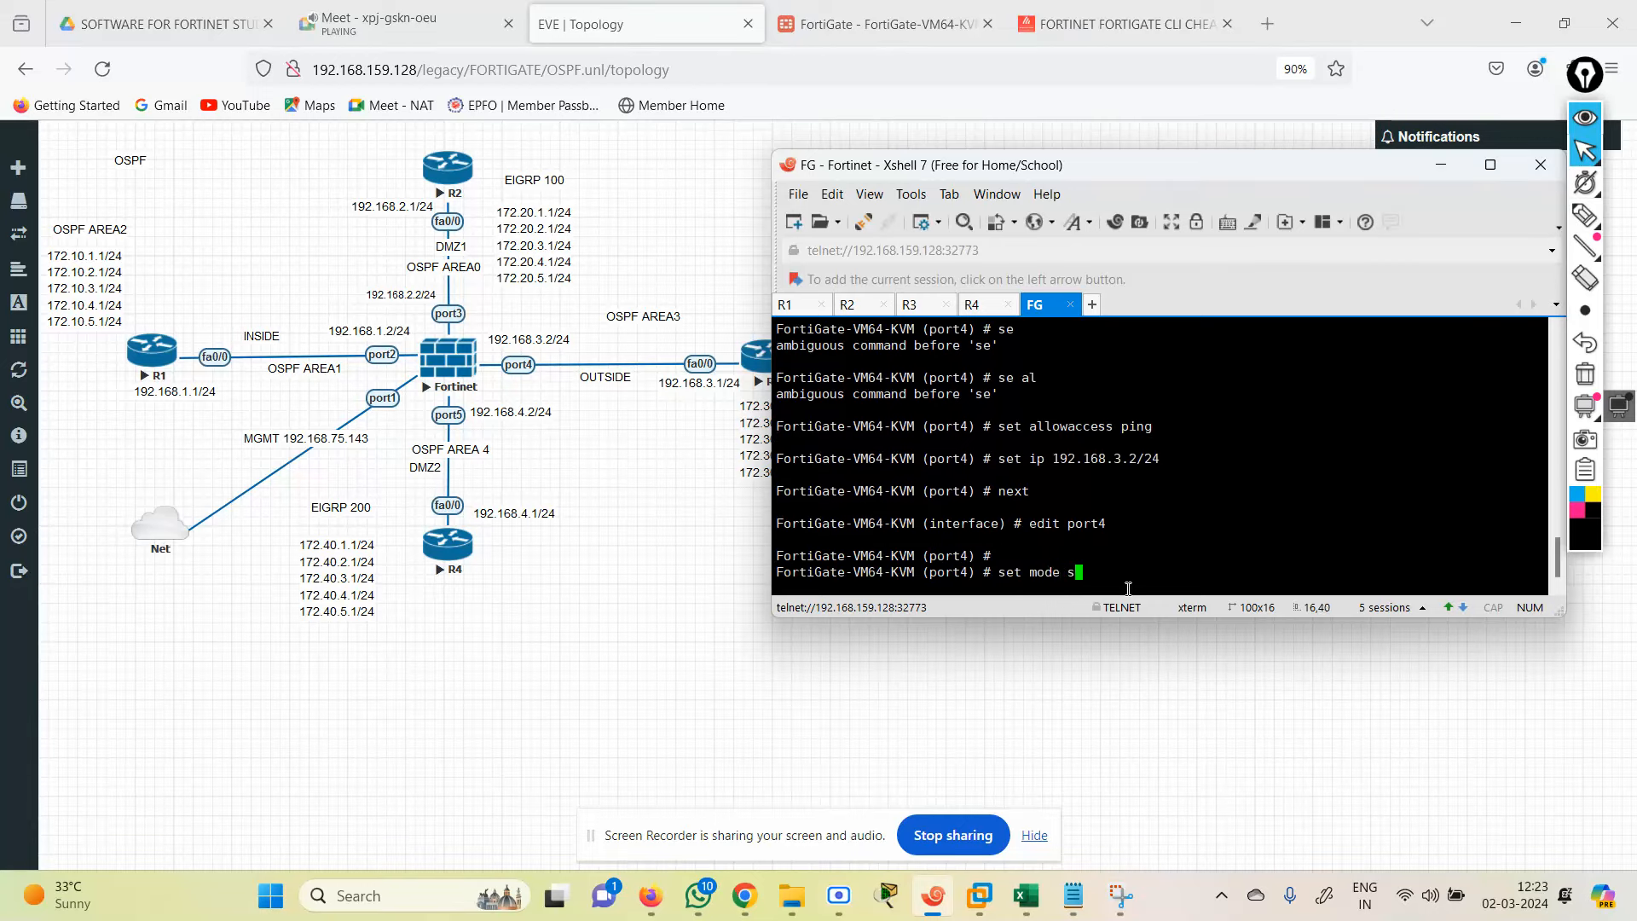
key("Return")
type("set allowaccess ping")
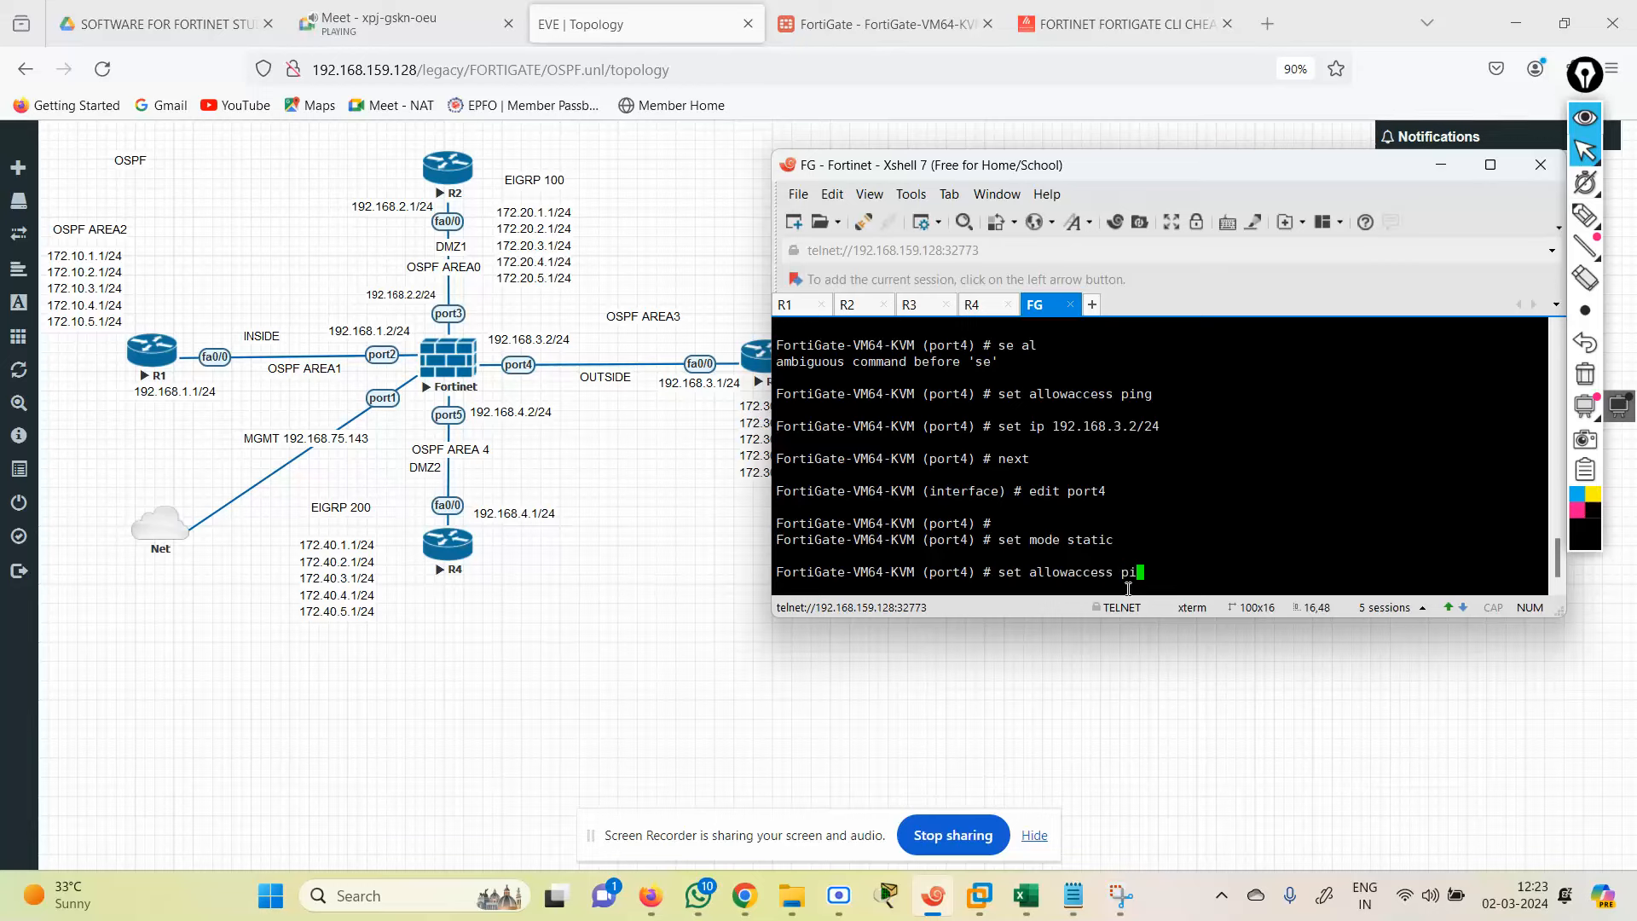
key("Return")
type("set i")
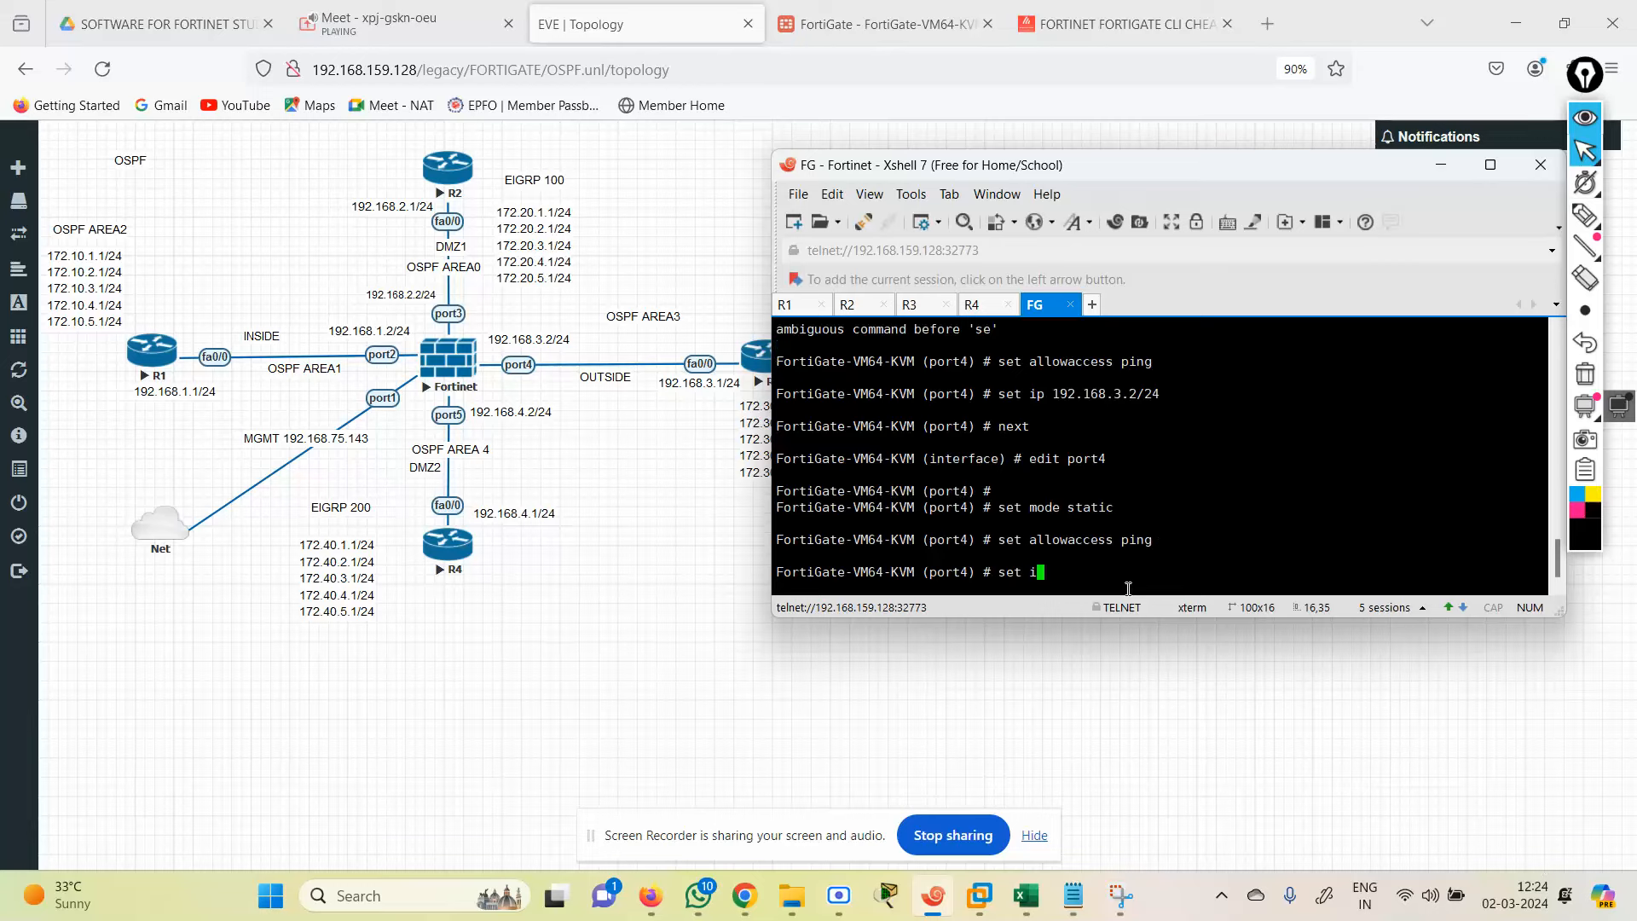
type("p 192.168.4.1/24")
key("BackSpace")
key("BackSpace")
type("2/24")
key("Return")
key("Return")
key("Return")
type("end")
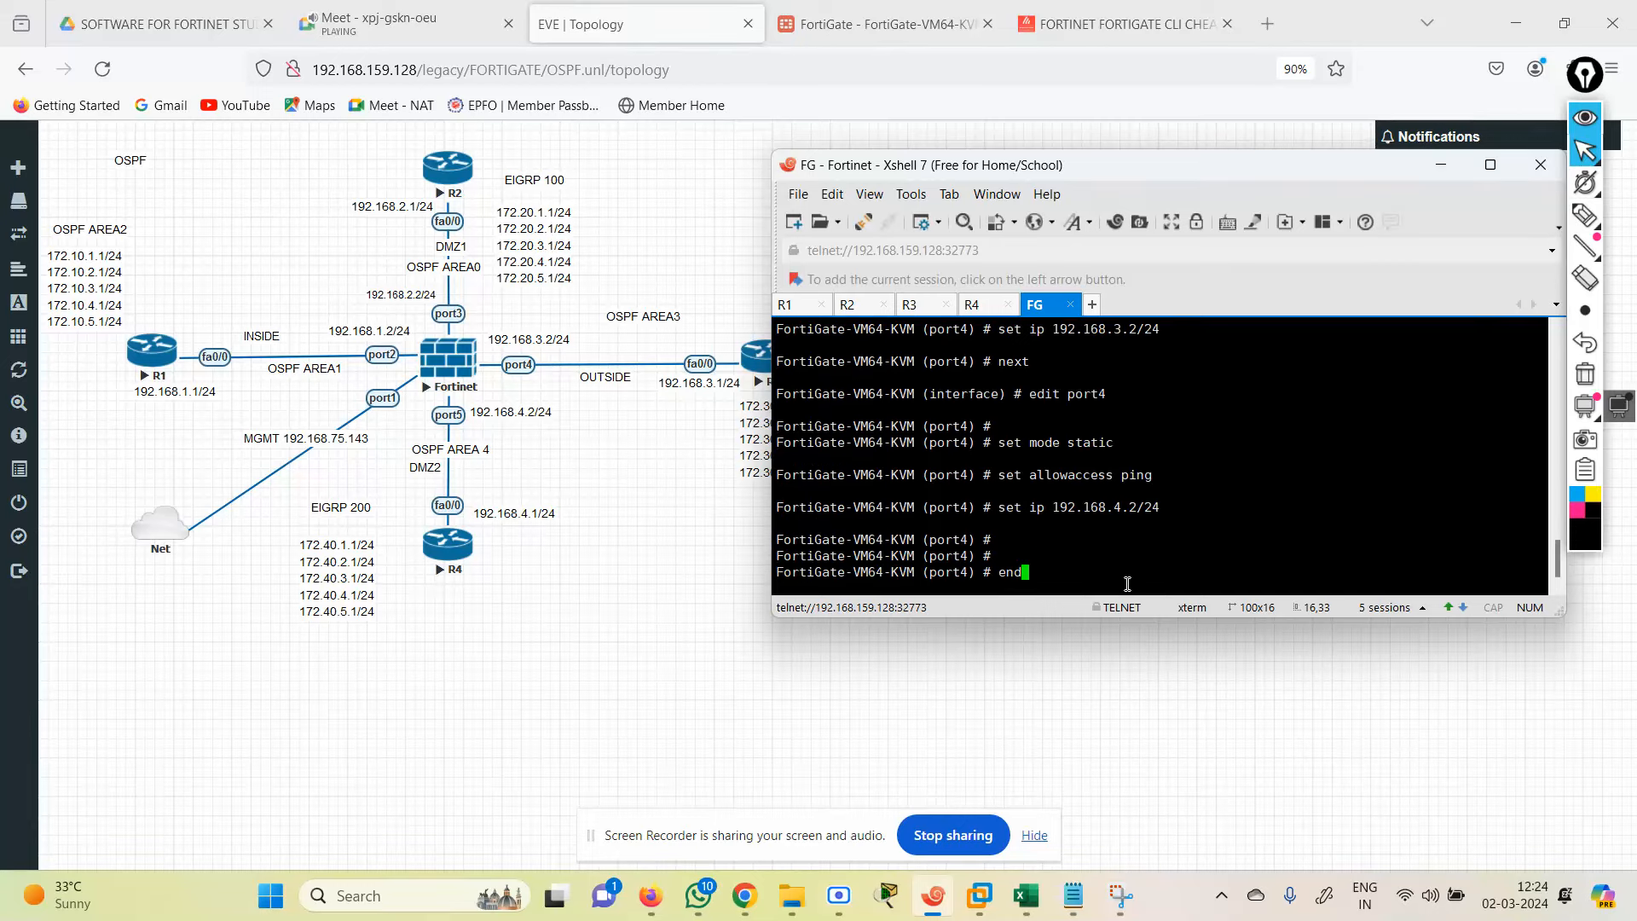
key("Return")
key("Return")
Step: In Network > Interfaces, re-save port1's settings, confirm the warning, and select port4
left_click(878, 24)
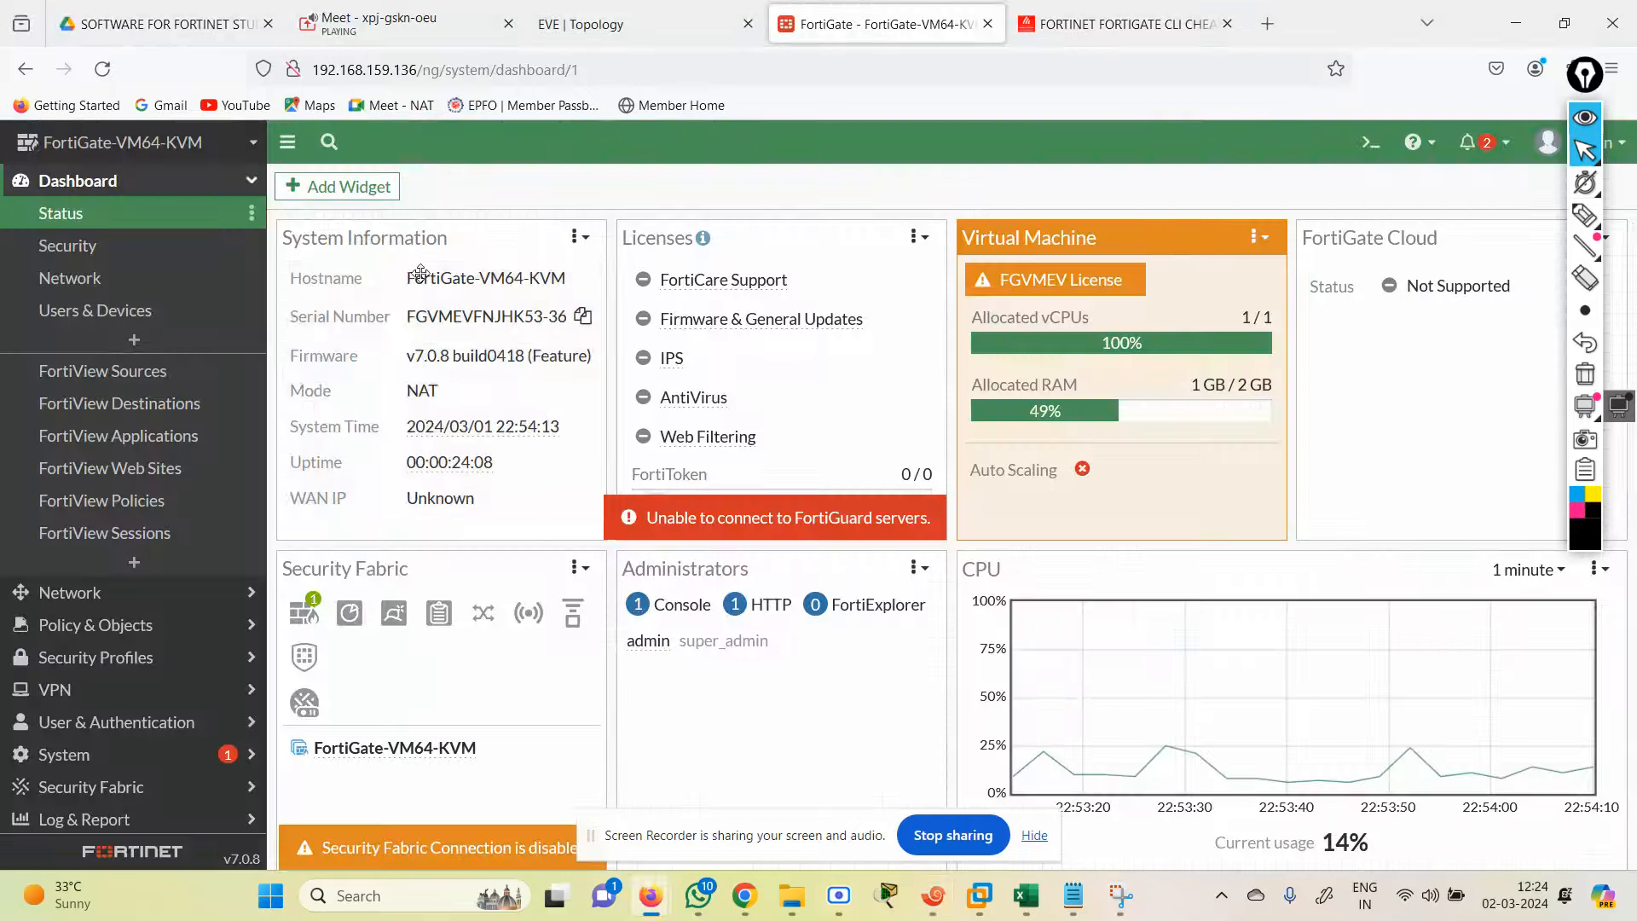
left_click(70, 593)
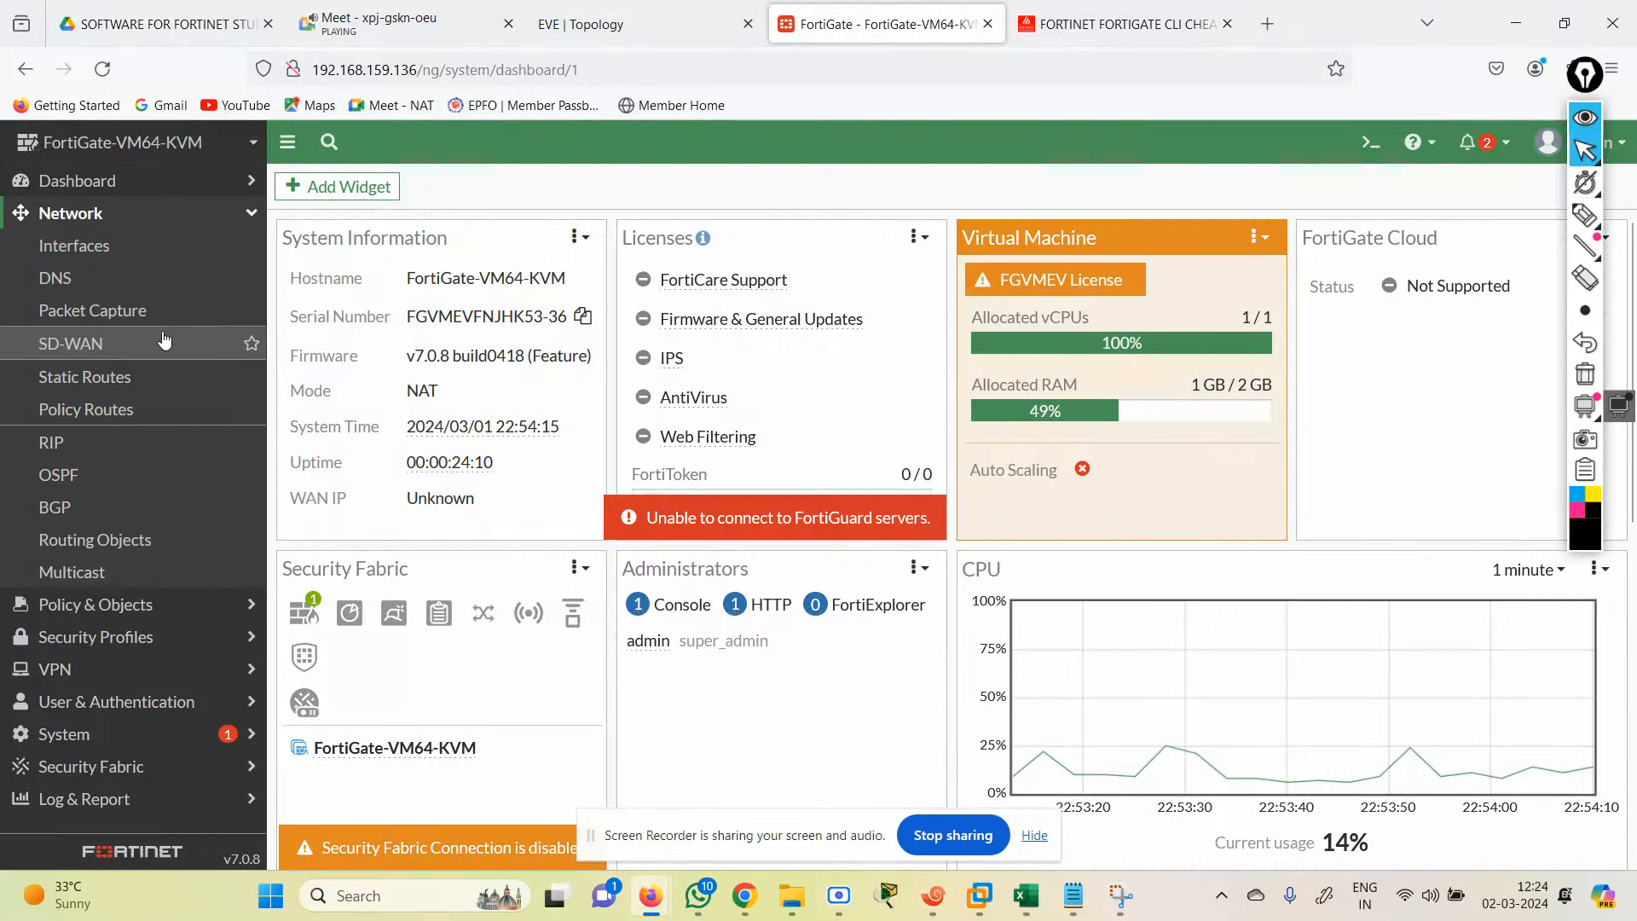
left_click(74, 246)
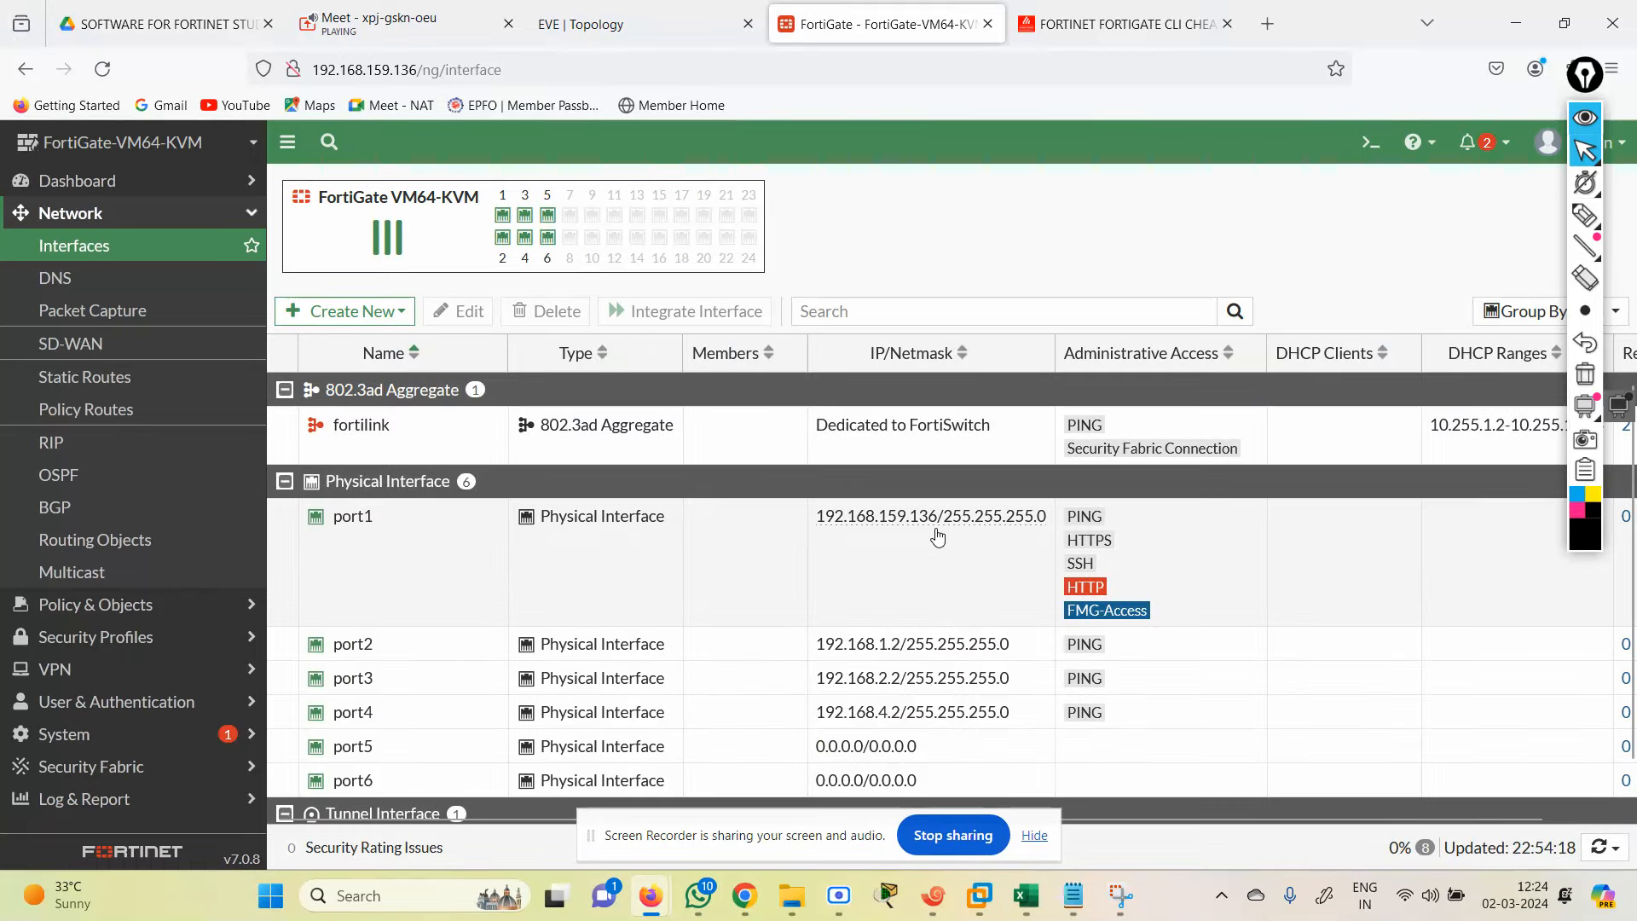
double_click(636, 613)
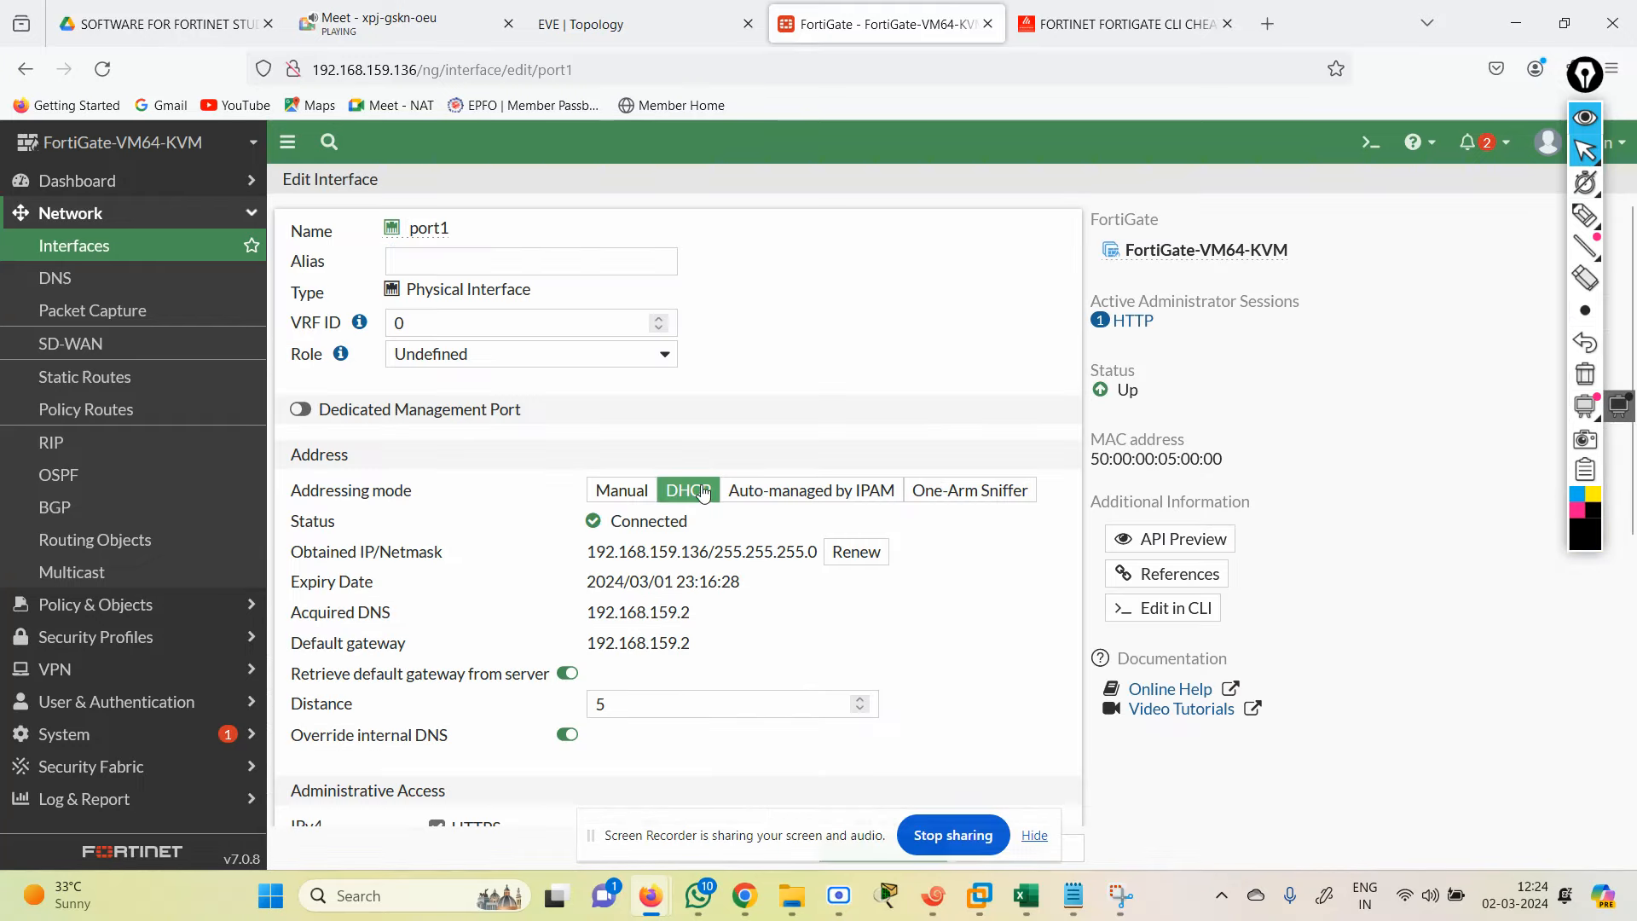
left_click(1028, 837)
left_click(938, 847)
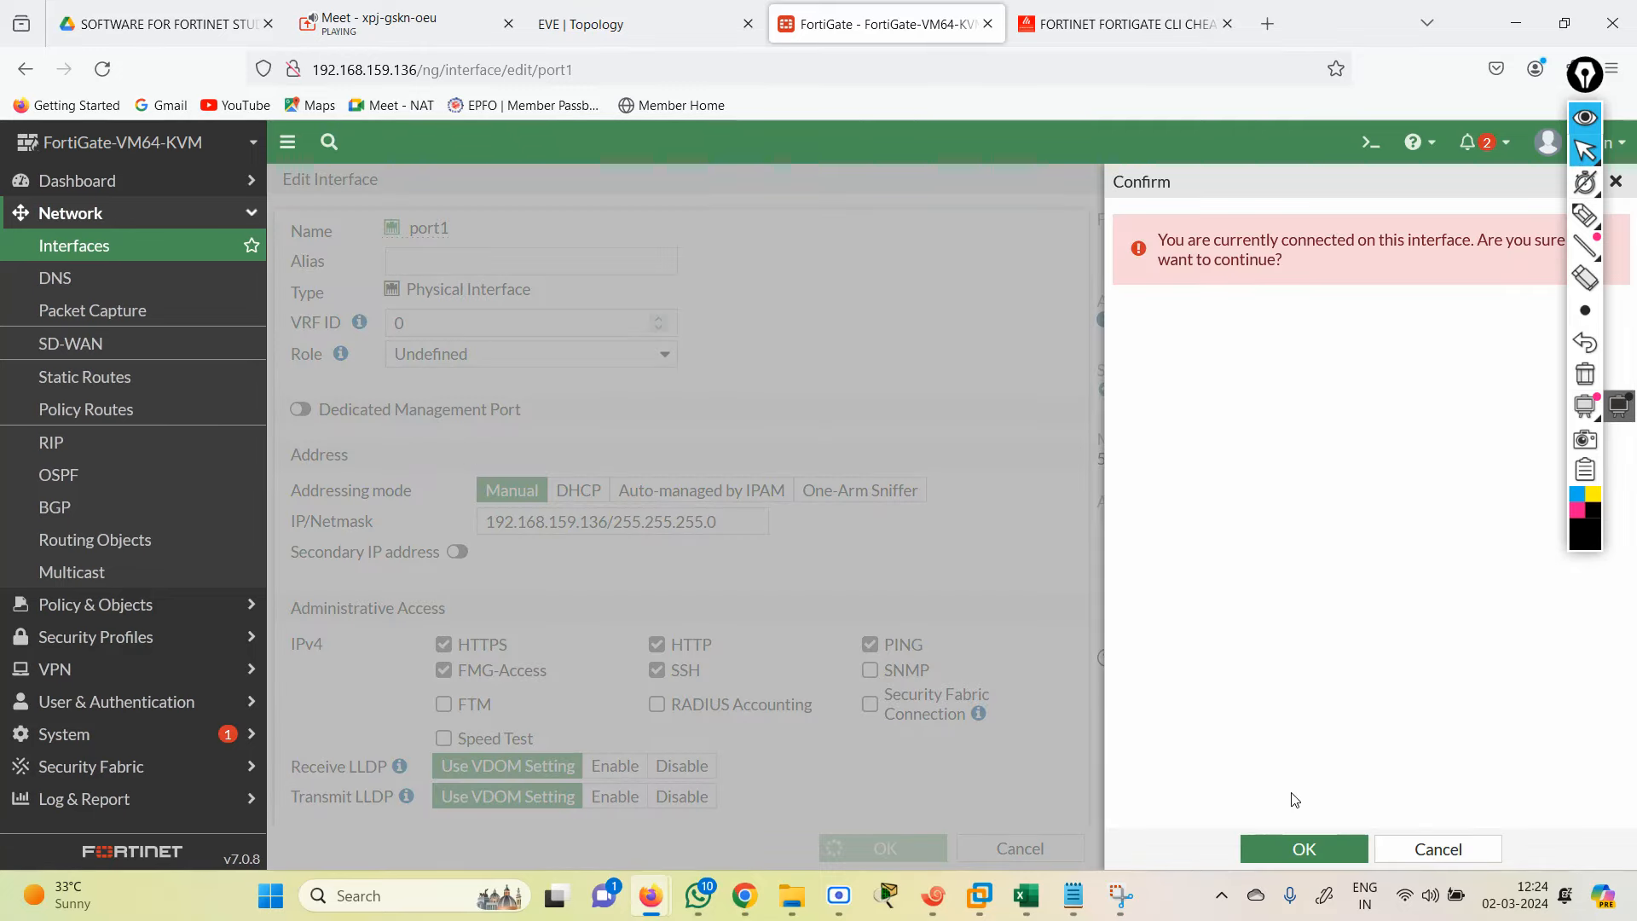
left_click(1291, 836)
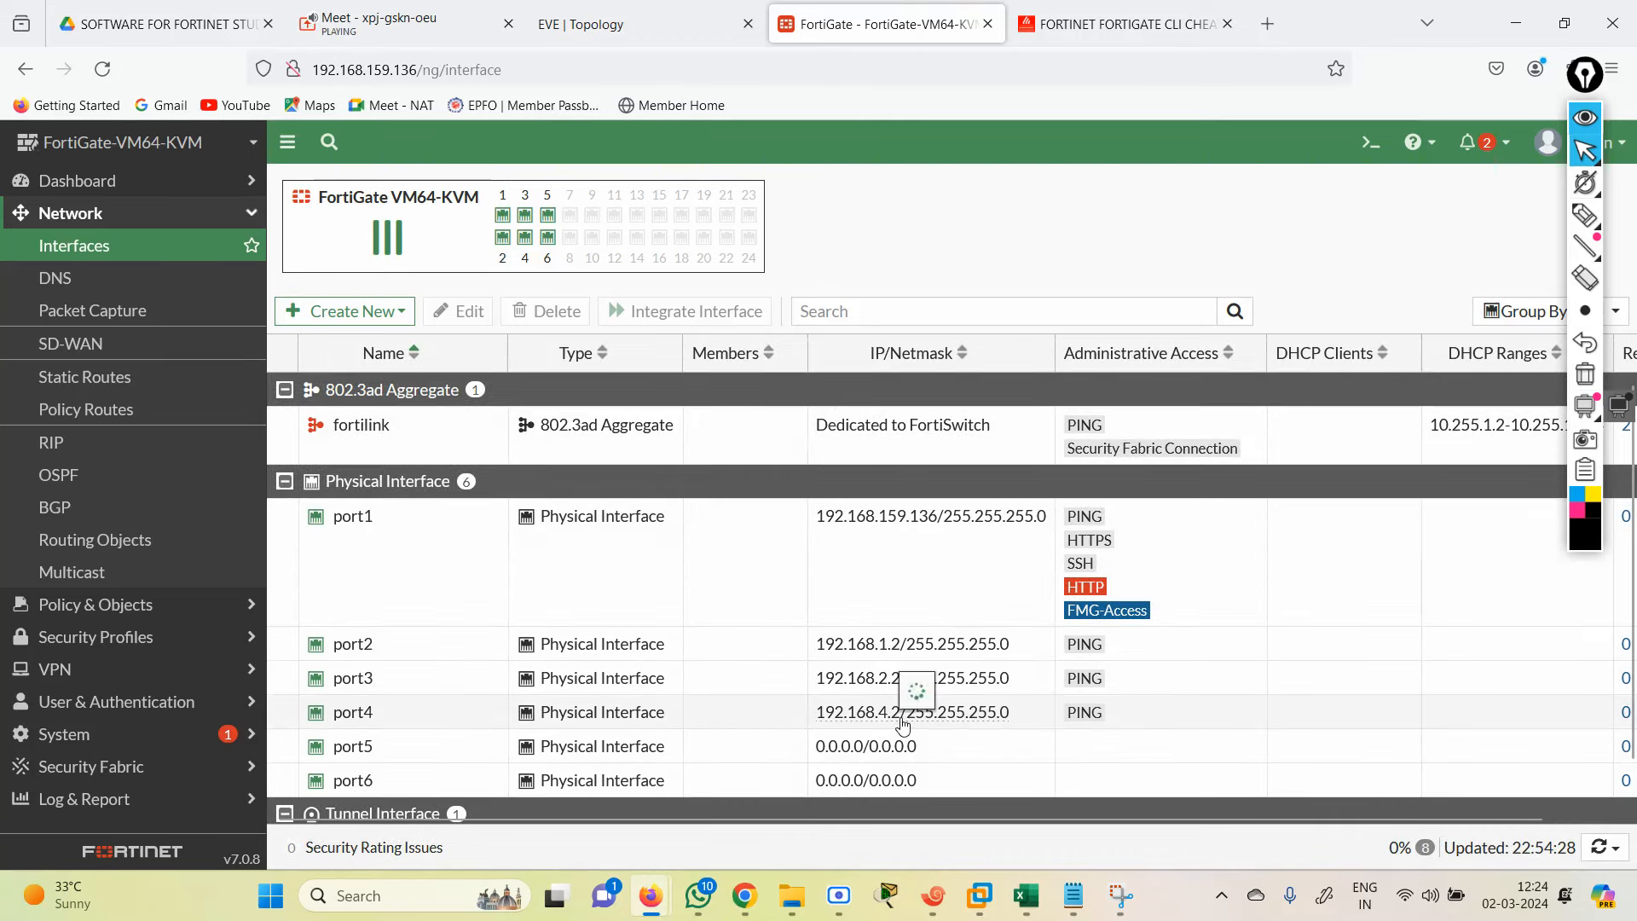
left_click(826, 720)
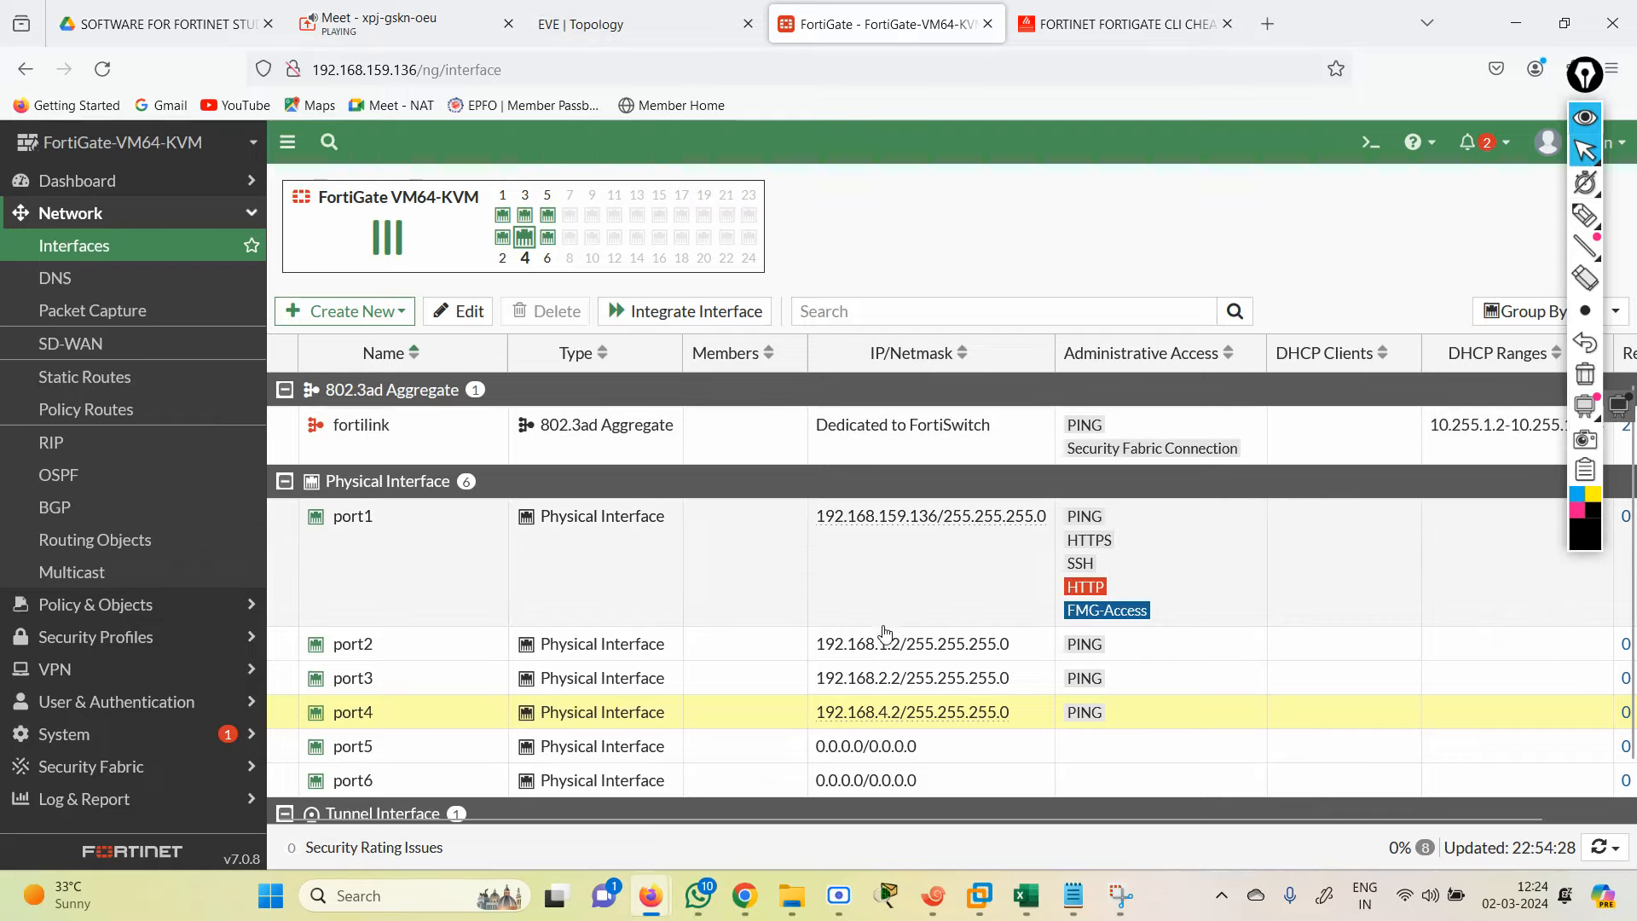
left_click(618, 33)
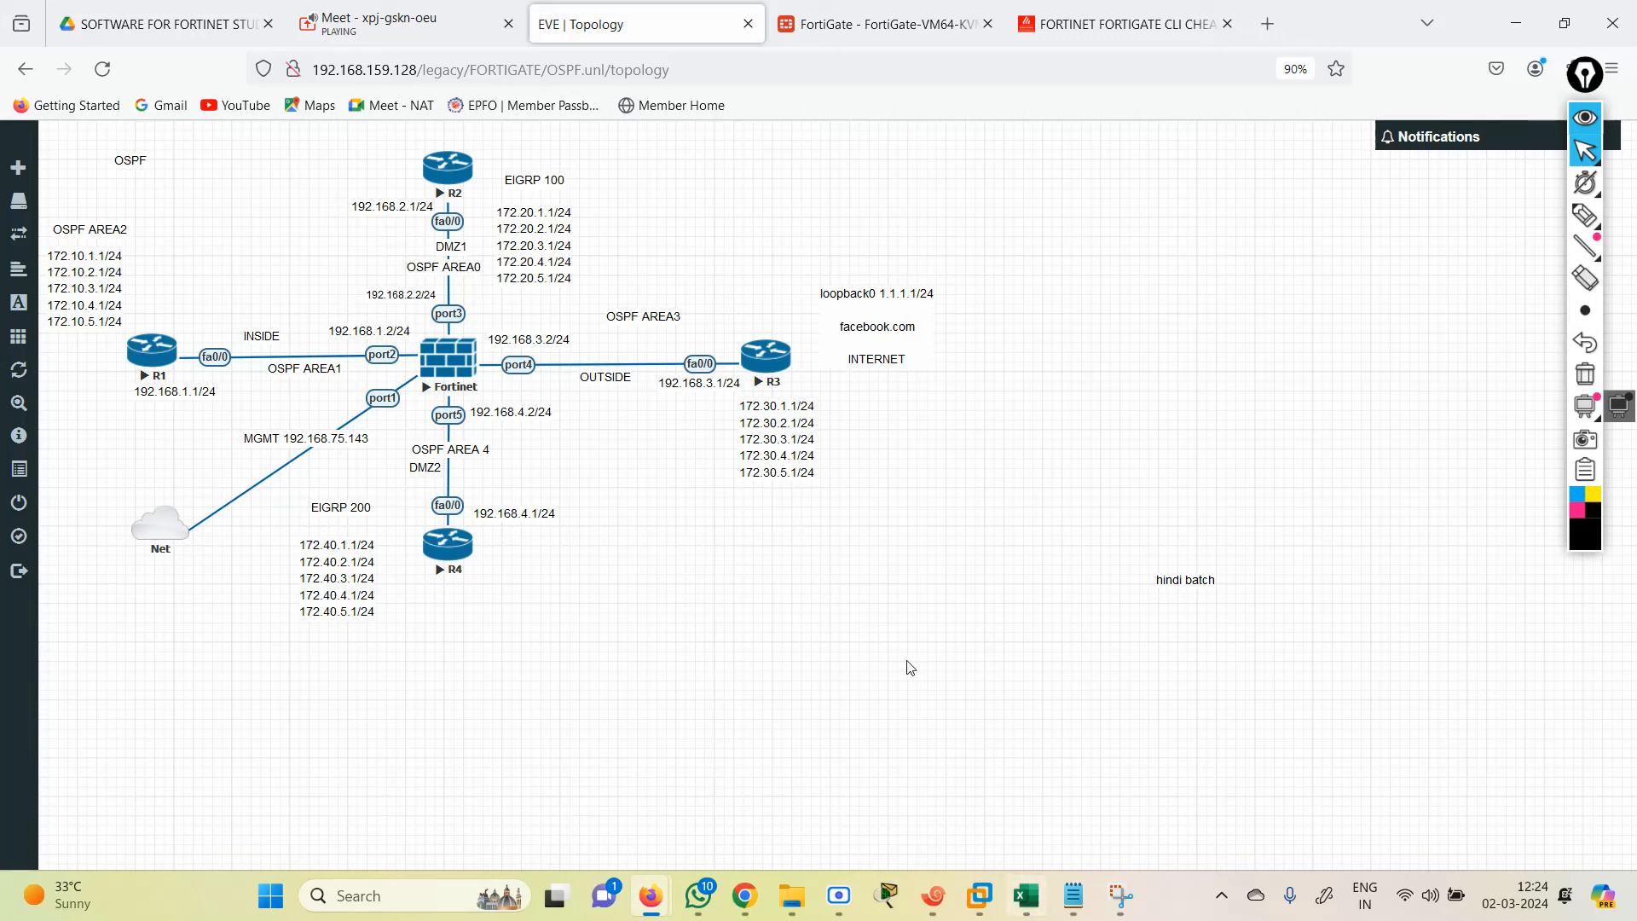
Step: Run 'show system interface' and highlight the IP and netmask of port1 through port4
left_click(950, 905)
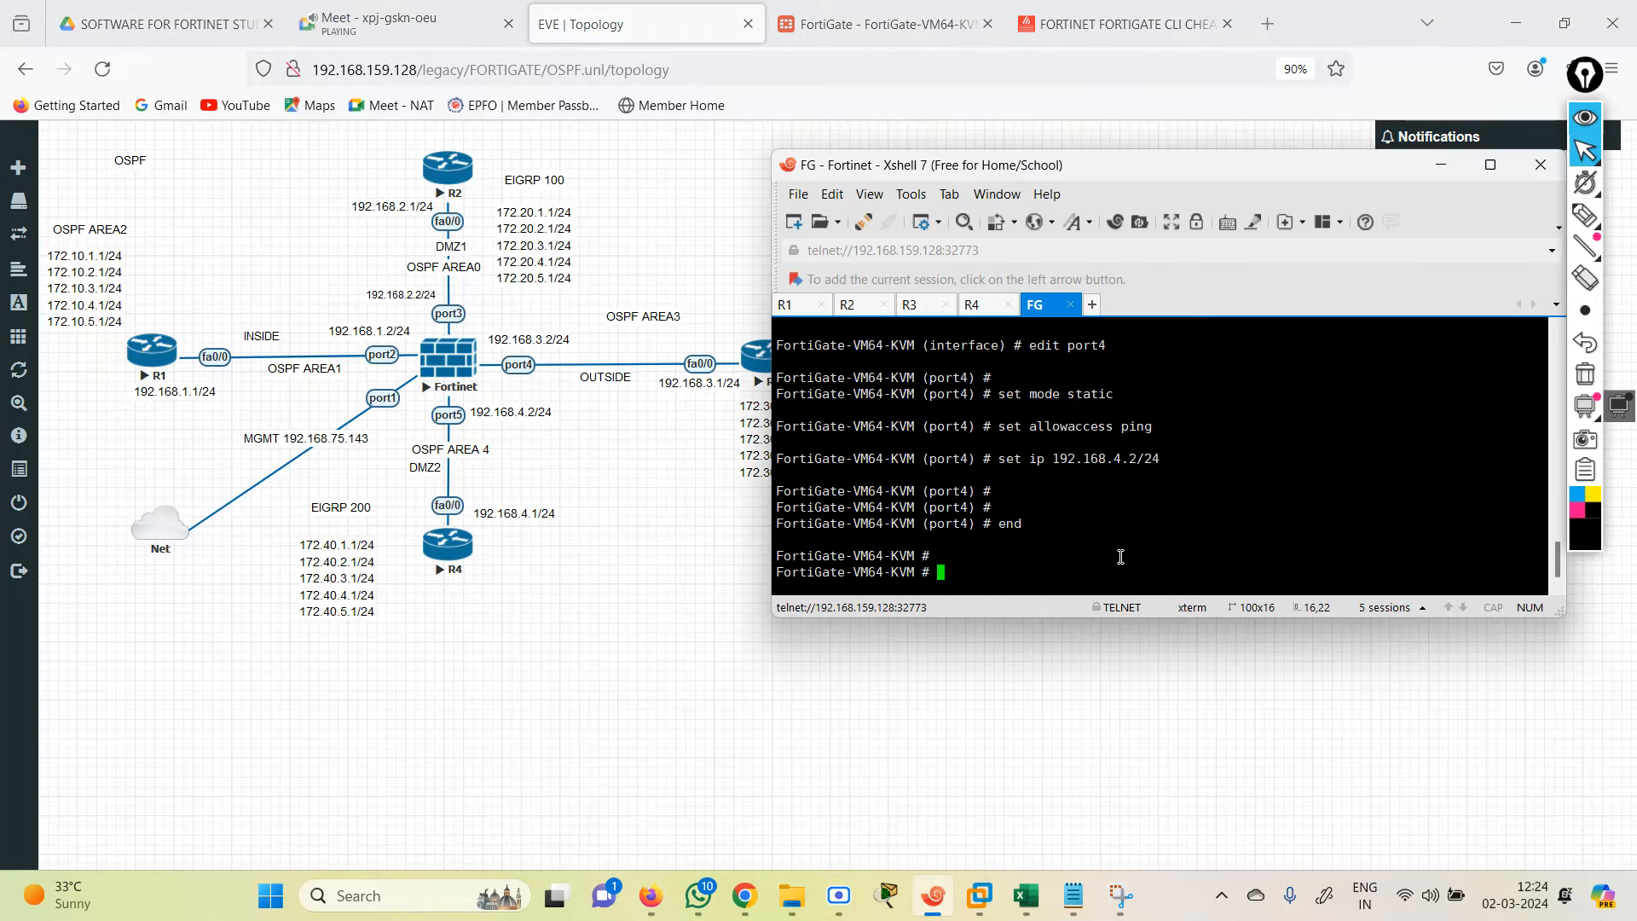
type("get router  info routing-table")
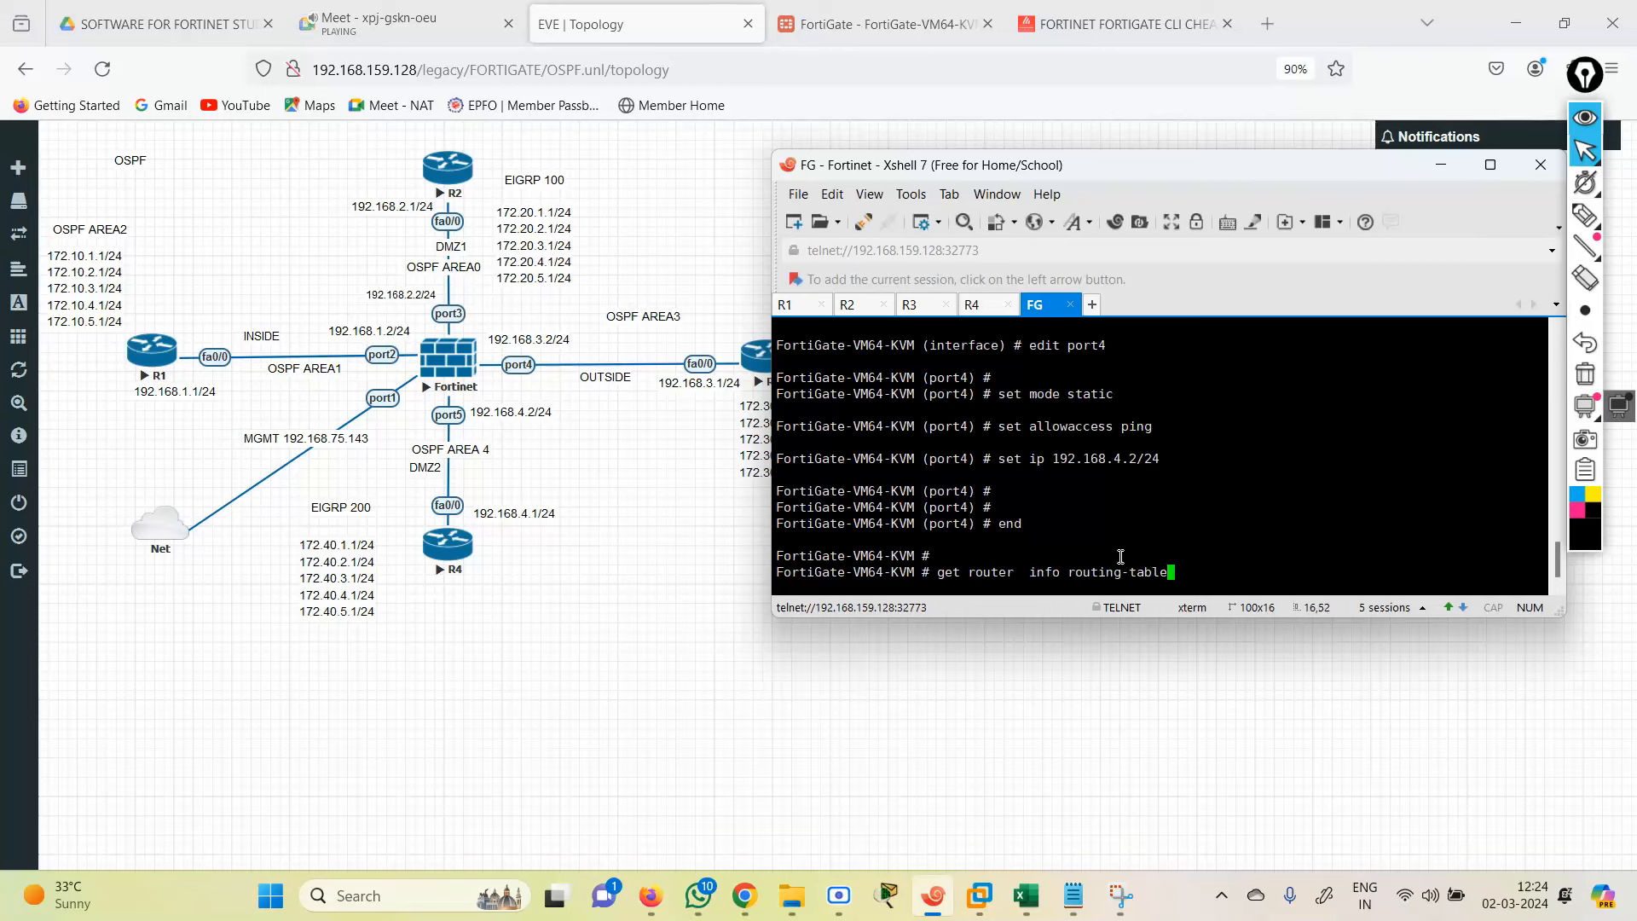
key("BackSpace")
key("BackSpace")
key("BackSpace")
key("BackSpace")
key("BackSpace")
key("BackSpace")
key("BackSpace")
key("BackSpace")
key("BackSpace")
key("BackSpace")
key("BackSpace")
key("BackSpace")
key("BackSpace")
key("BackSpace")
key("BackSpace")
key("BackSpace")
key("BackSpace")
key("BackSpace")
key("BackSpace")
key("BackSpace")
type("sh")
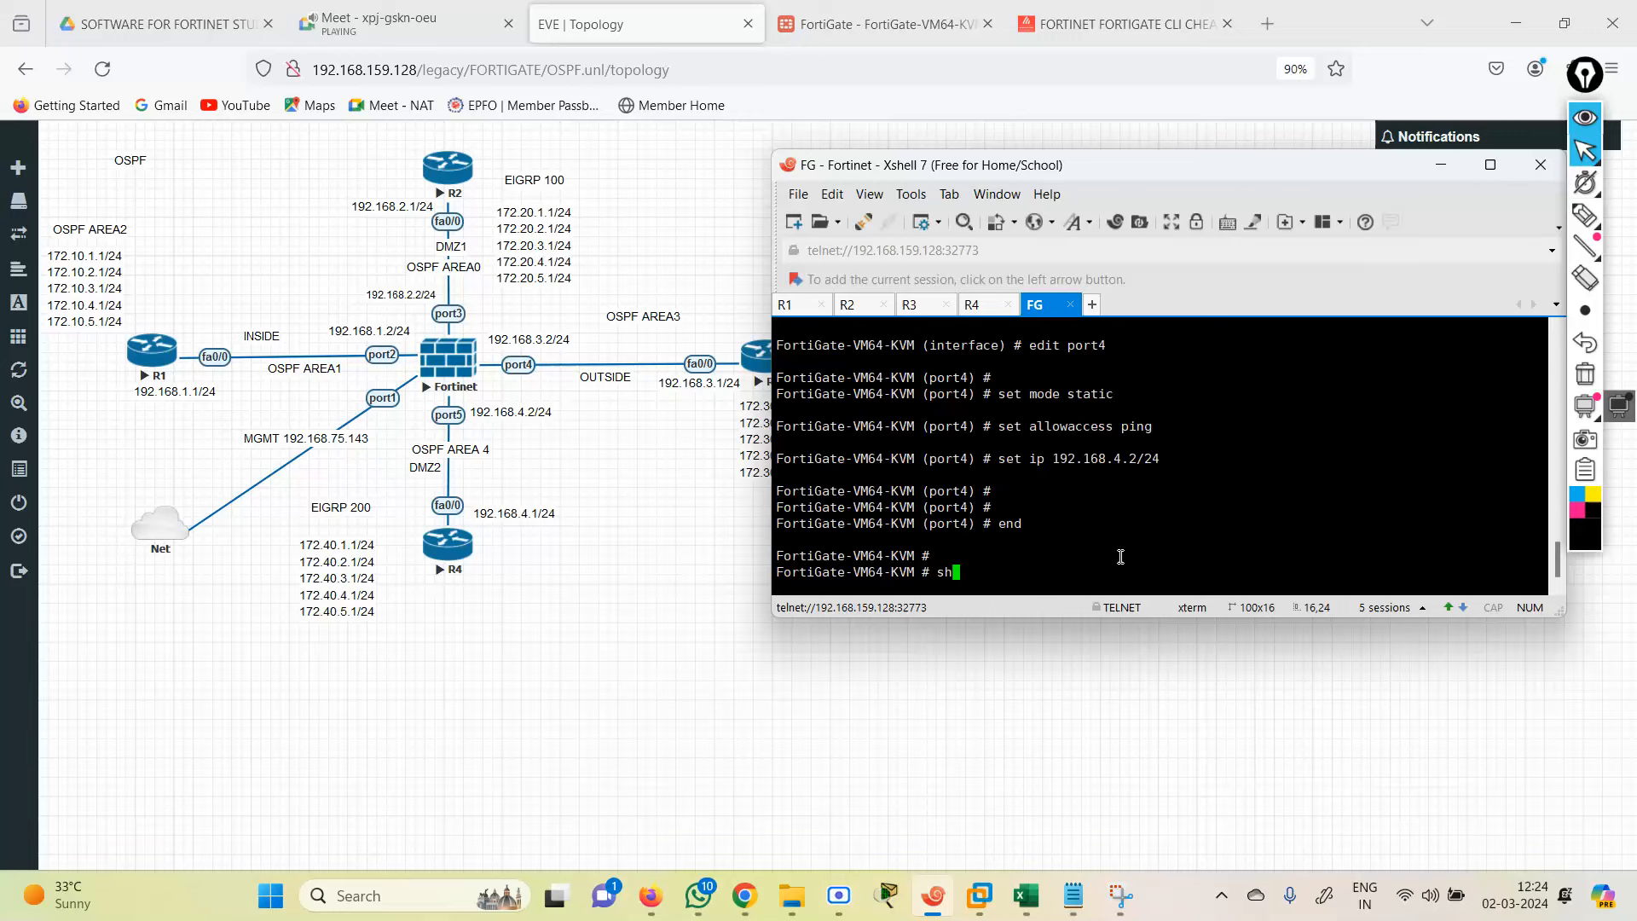
type("ow system interface")
key("Return")
key("Up")
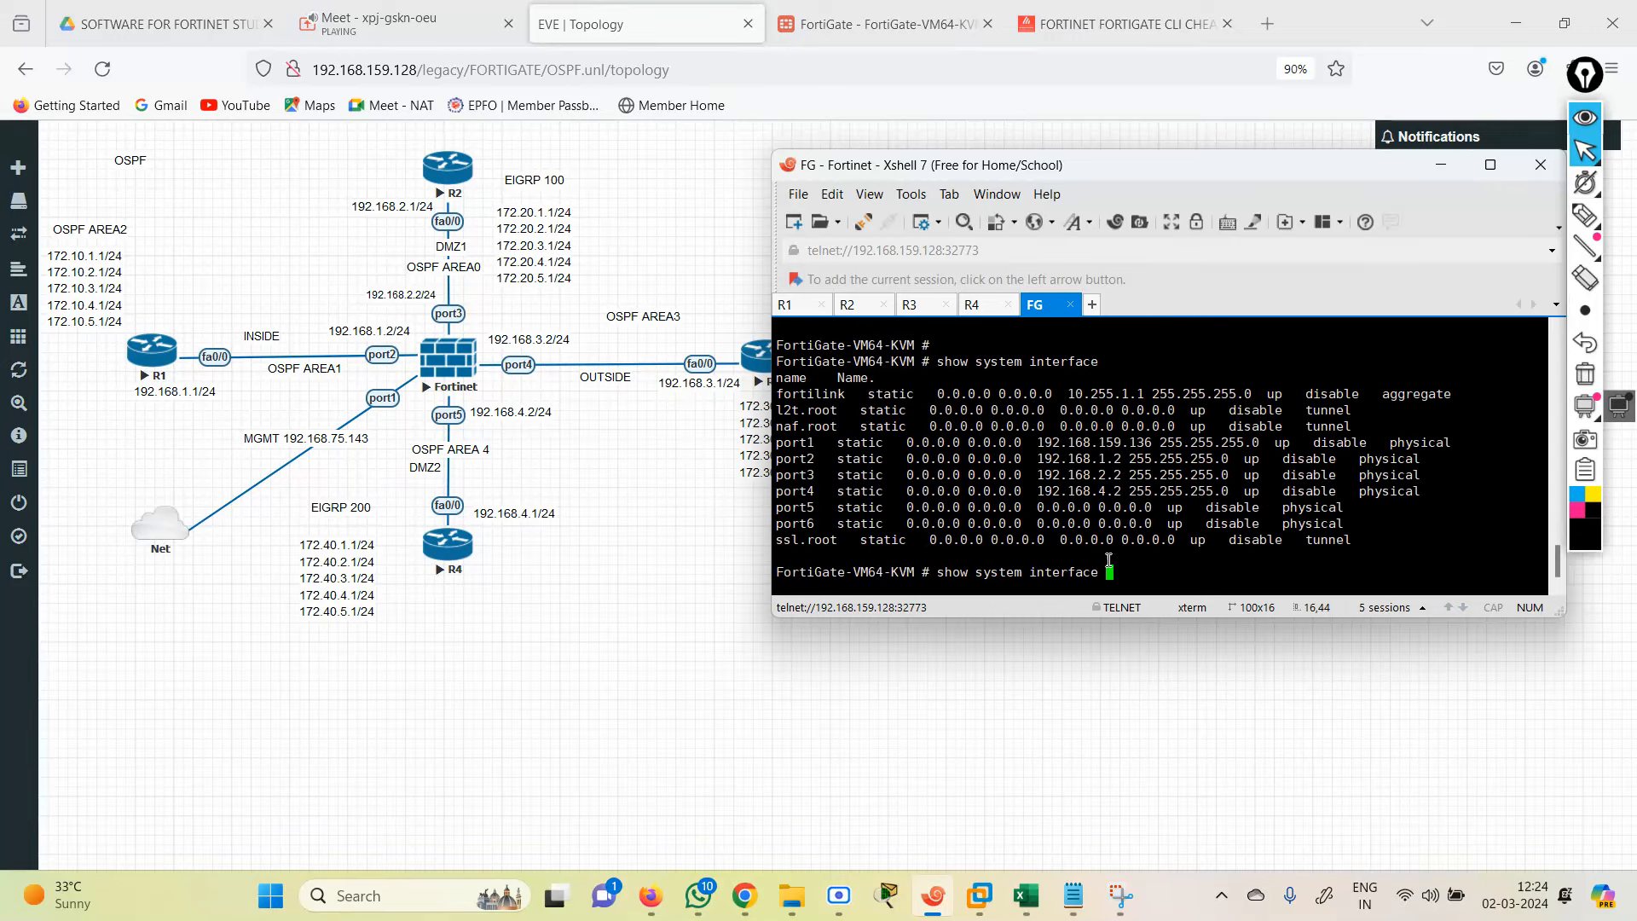
left_click_drag(1037, 450, 1242, 449)
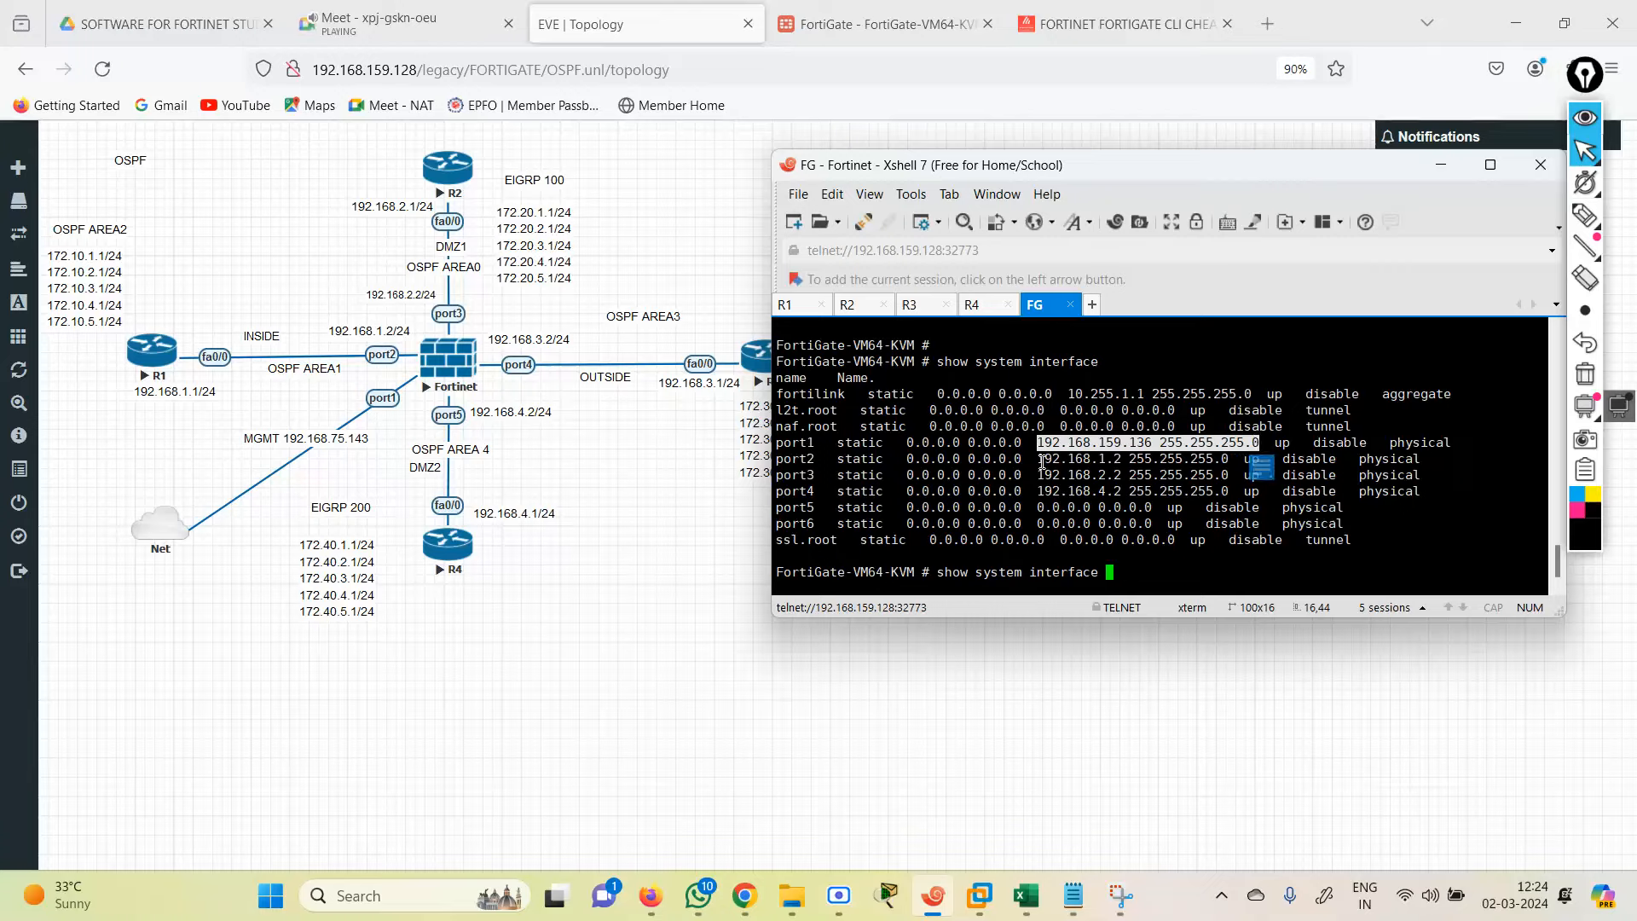
left_click_drag(1039, 459, 1268, 454)
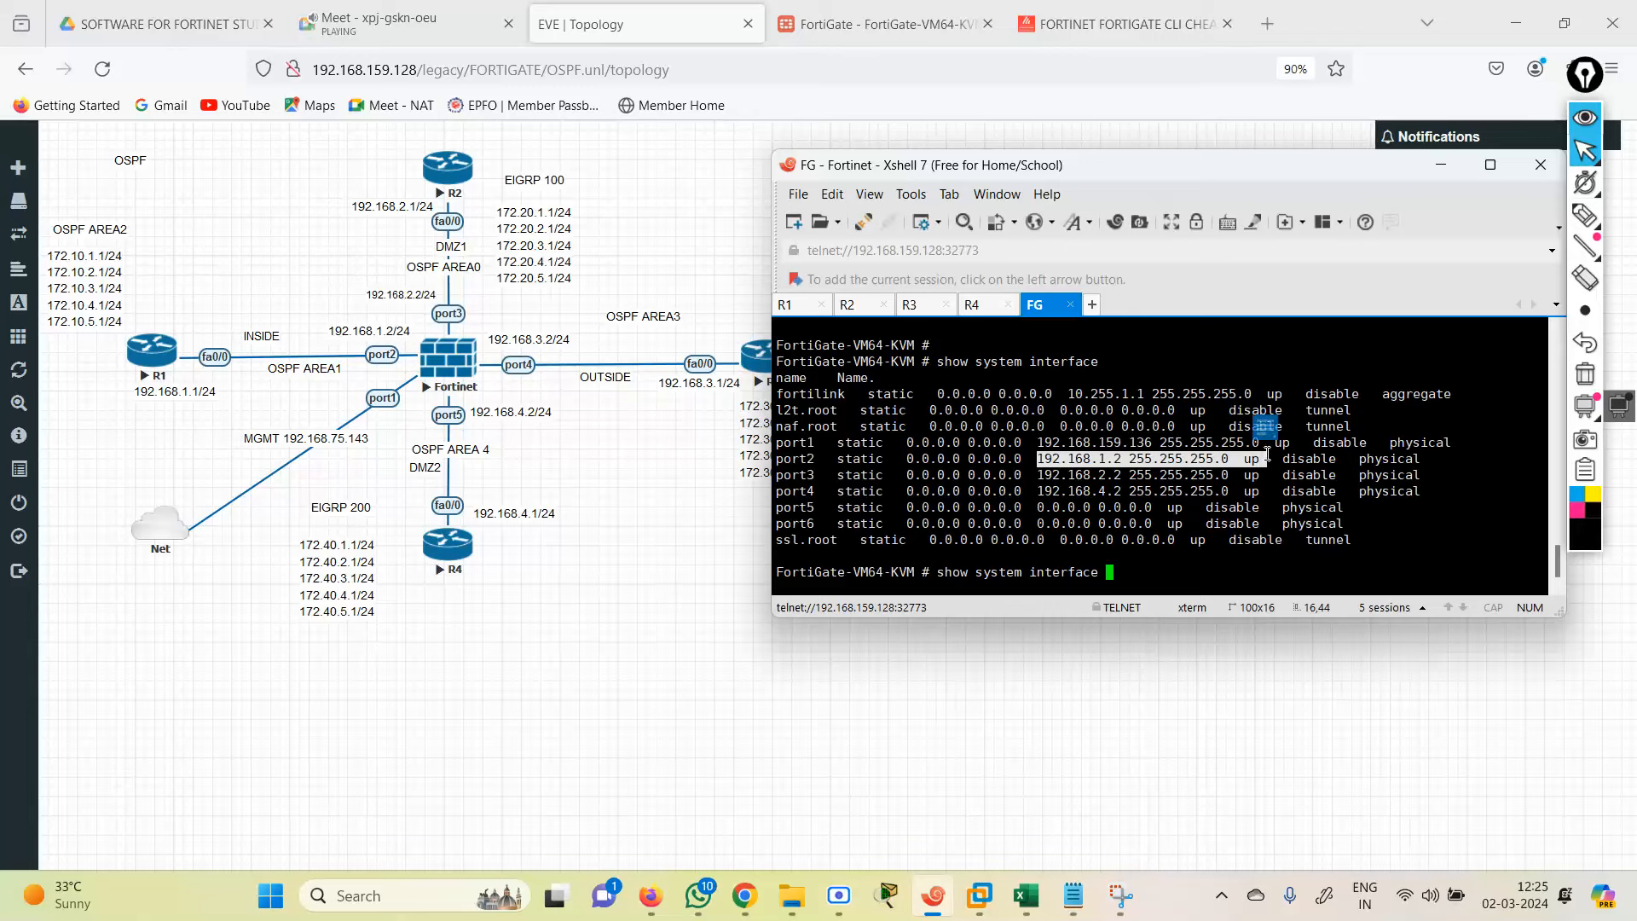
left_click_drag(1045, 479, 1228, 474)
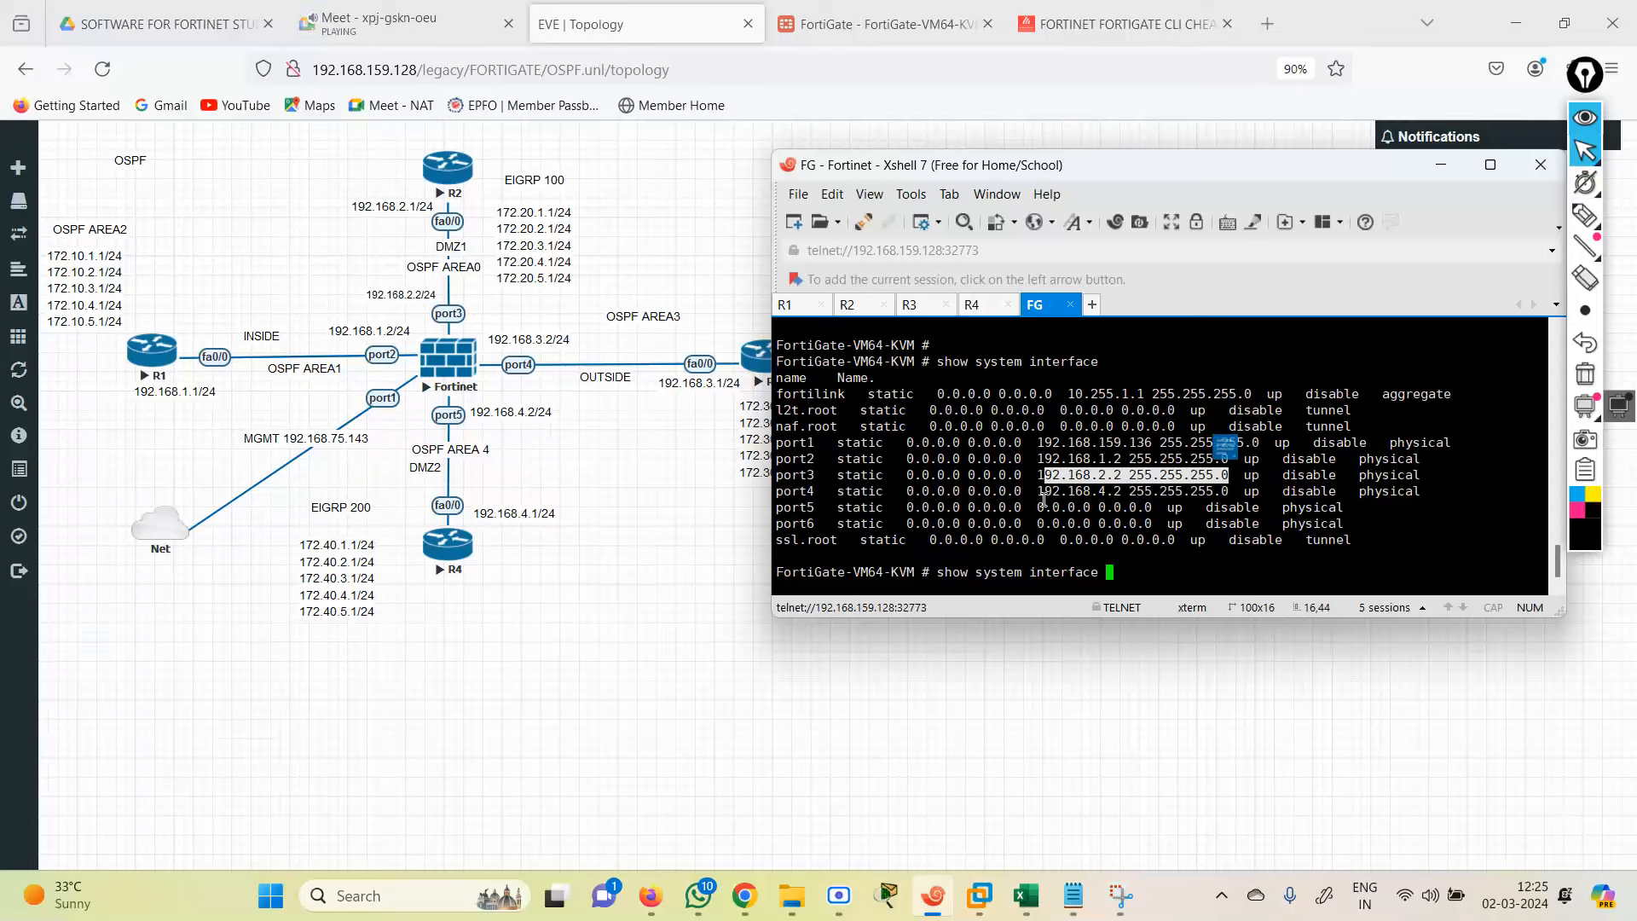
left_click_drag(1039, 492, 1195, 495)
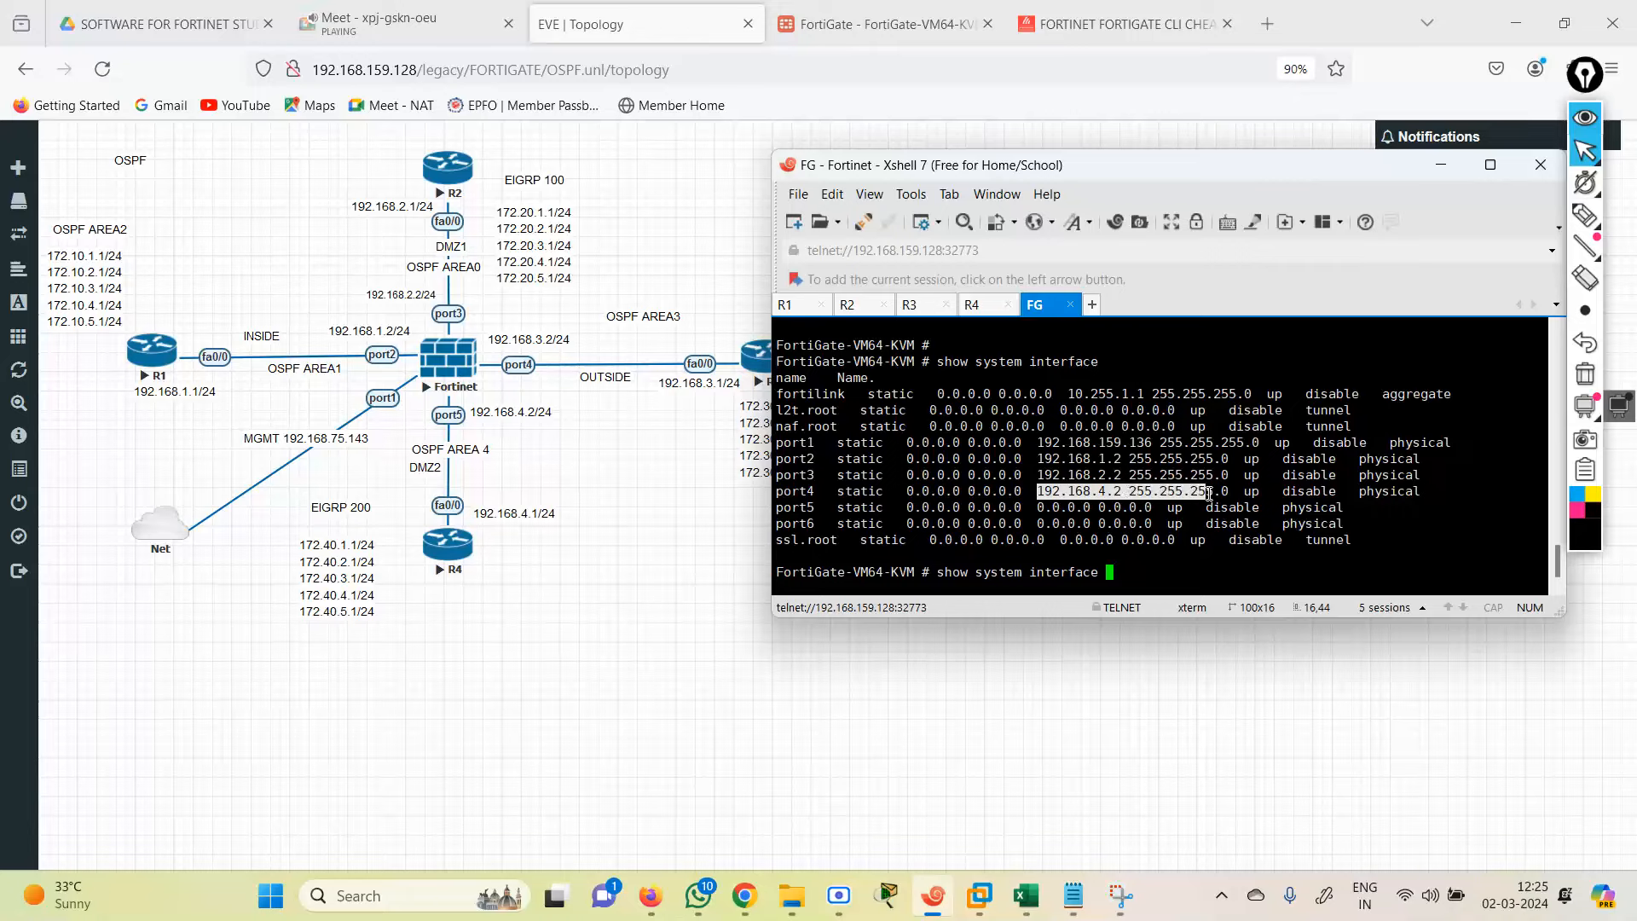
left_click_drag(1209, 492, 1225, 492)
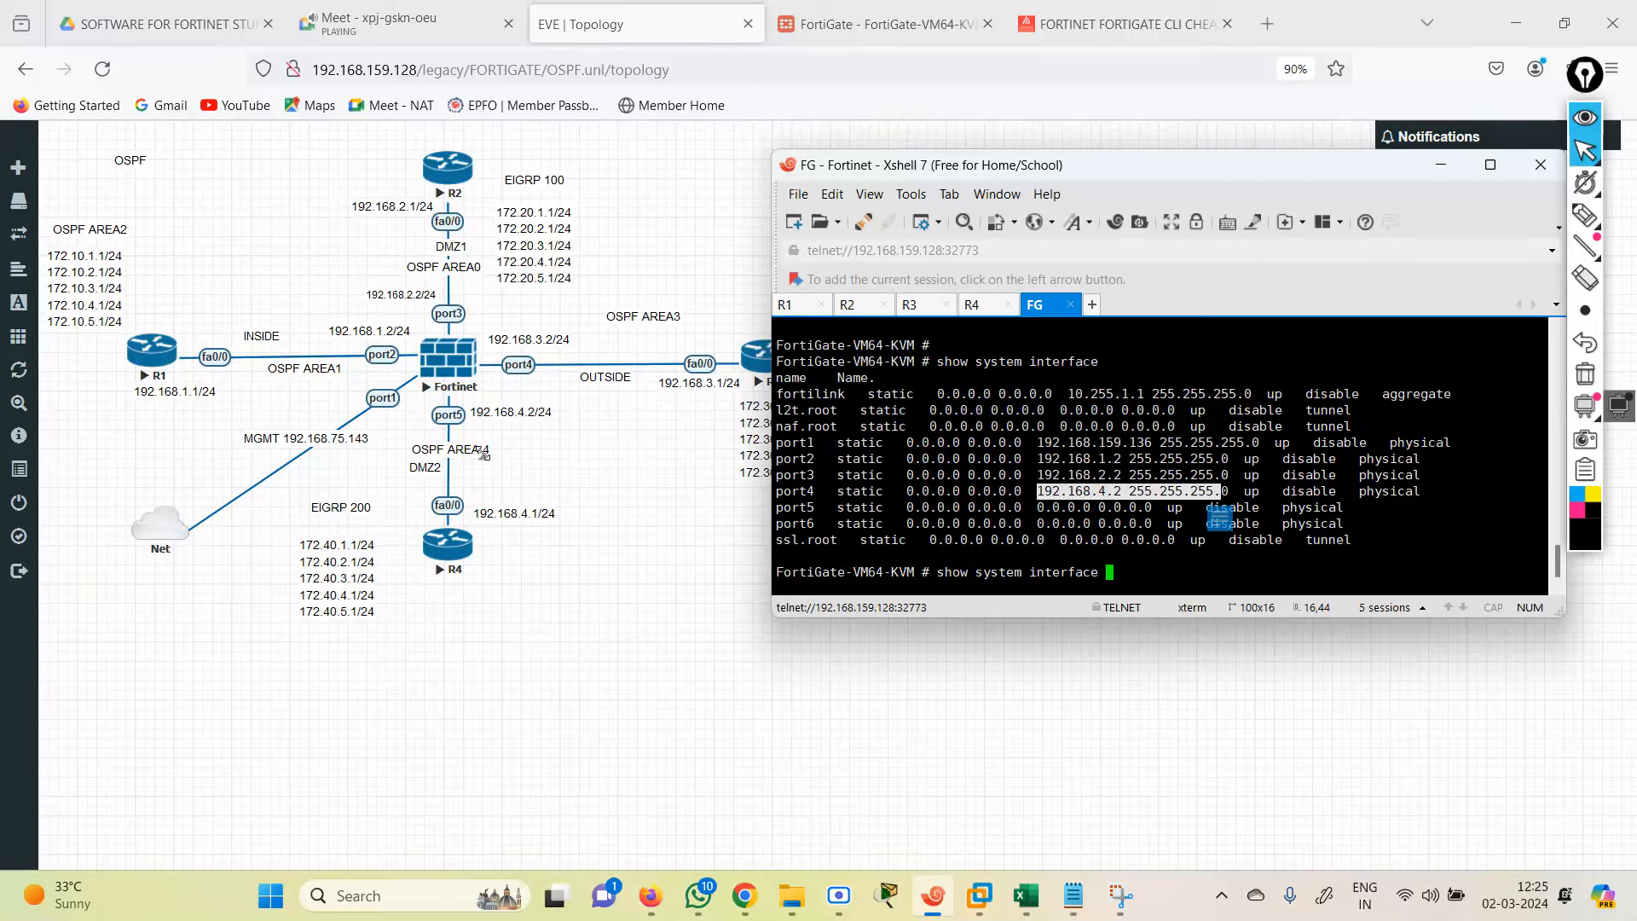
left_click(857, 31)
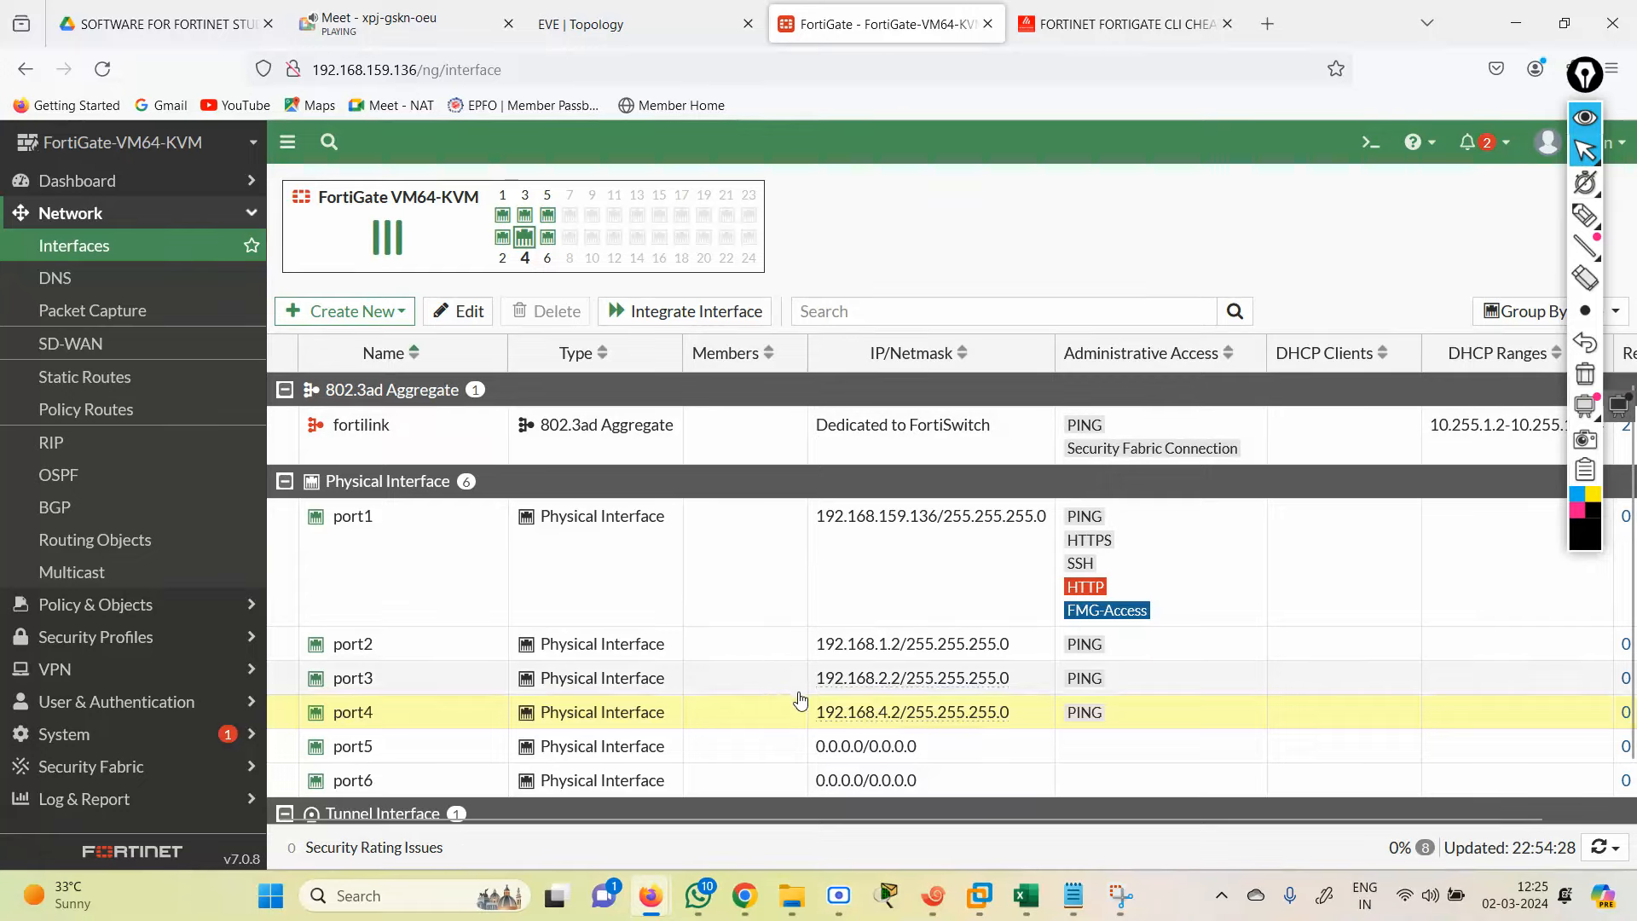
Step: Change port4's IP address to 192.168.3.2 and save it
double_click(802, 713)
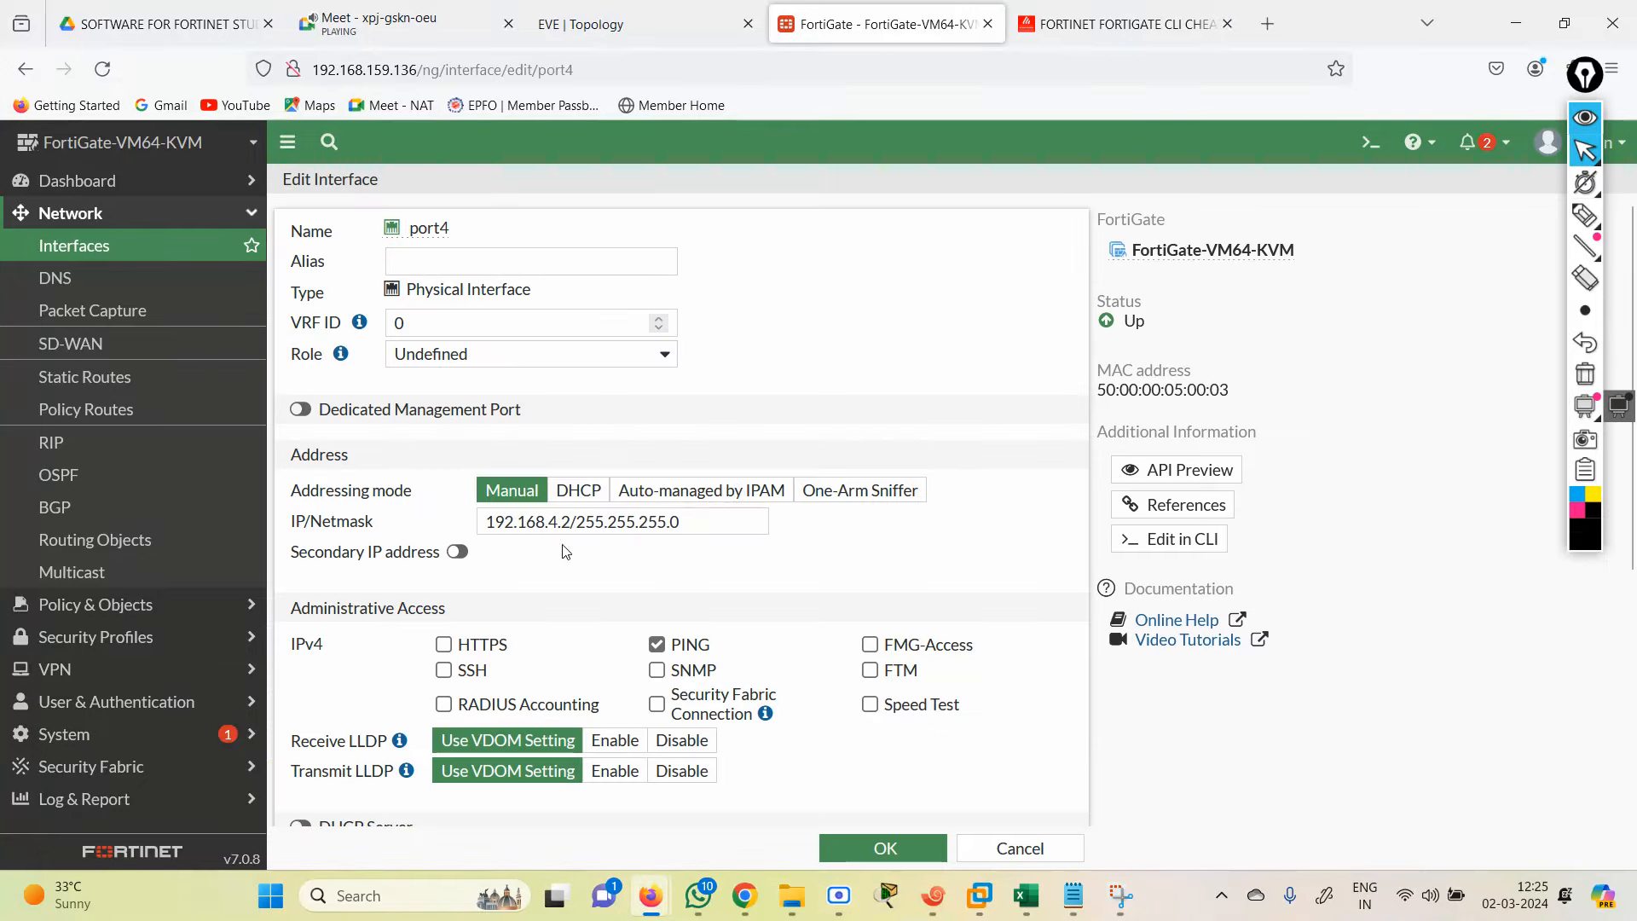
left_click(556, 527)
key("BackSpace")
type("3")
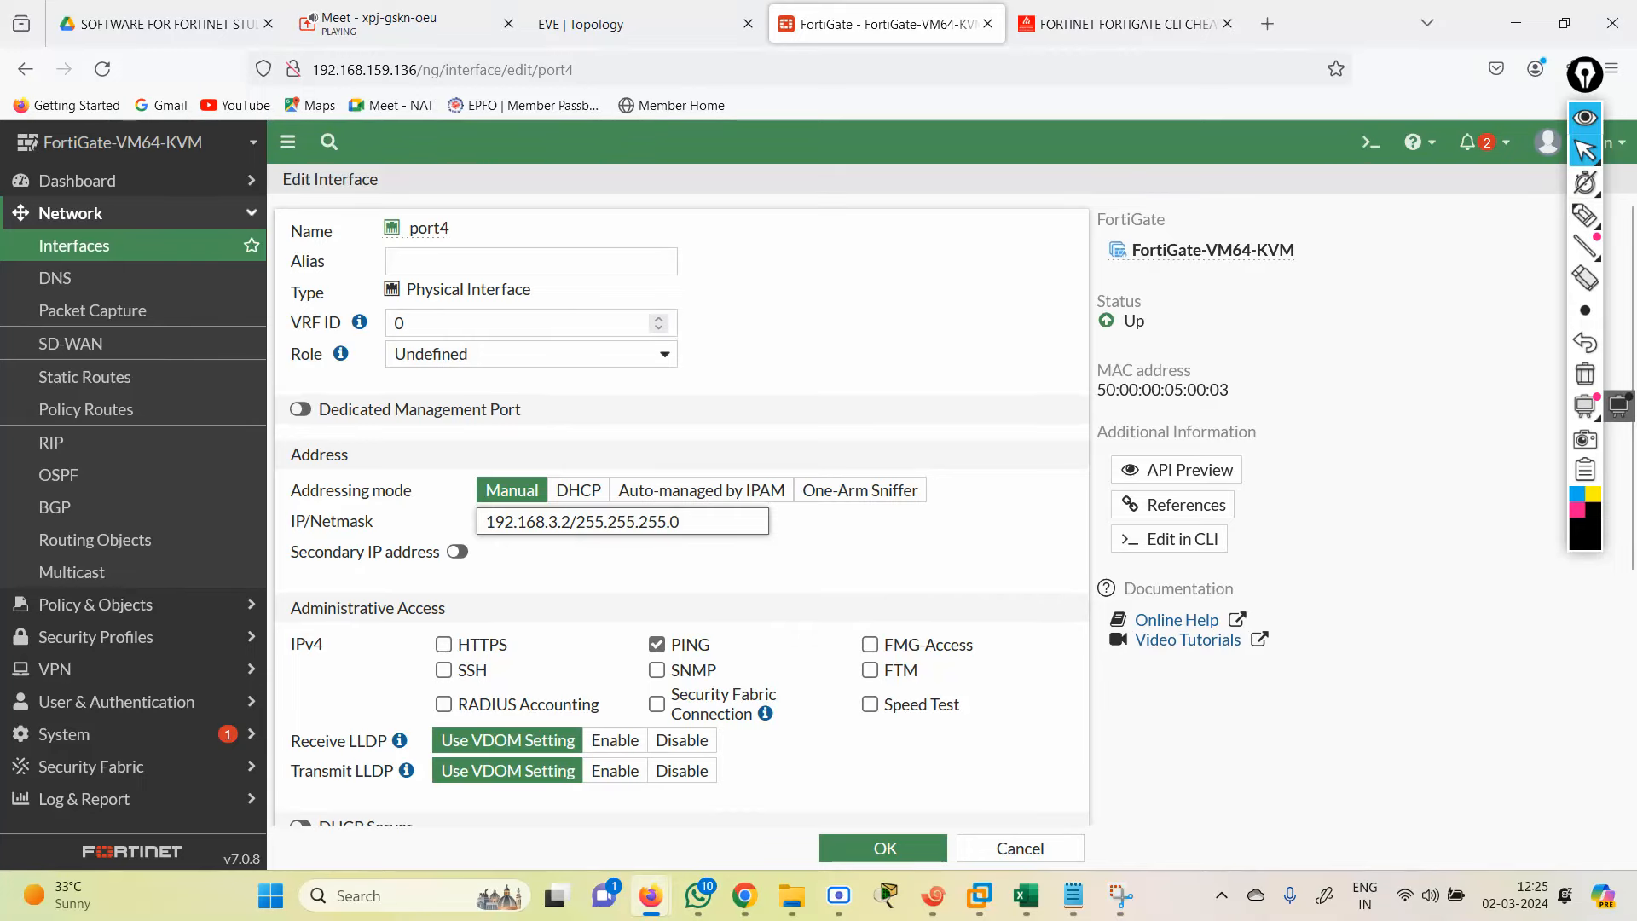
left_click(883, 848)
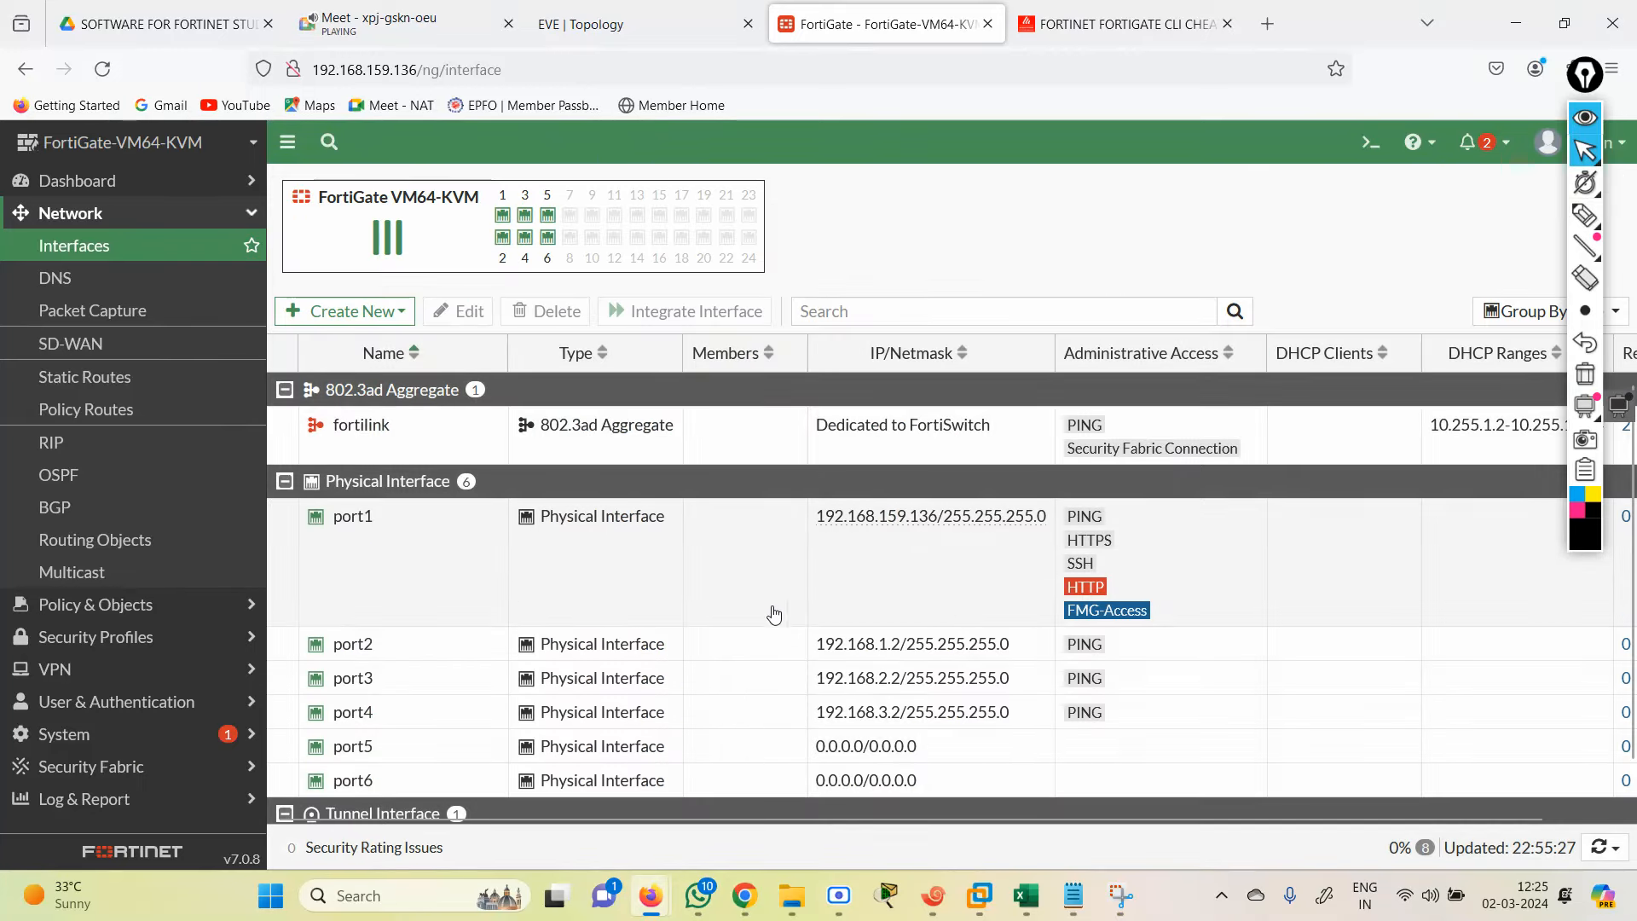
Step: Give port5 the address 192.168.4.2/24 with ping allowed
left_click(601, 22)
left_click(870, 21)
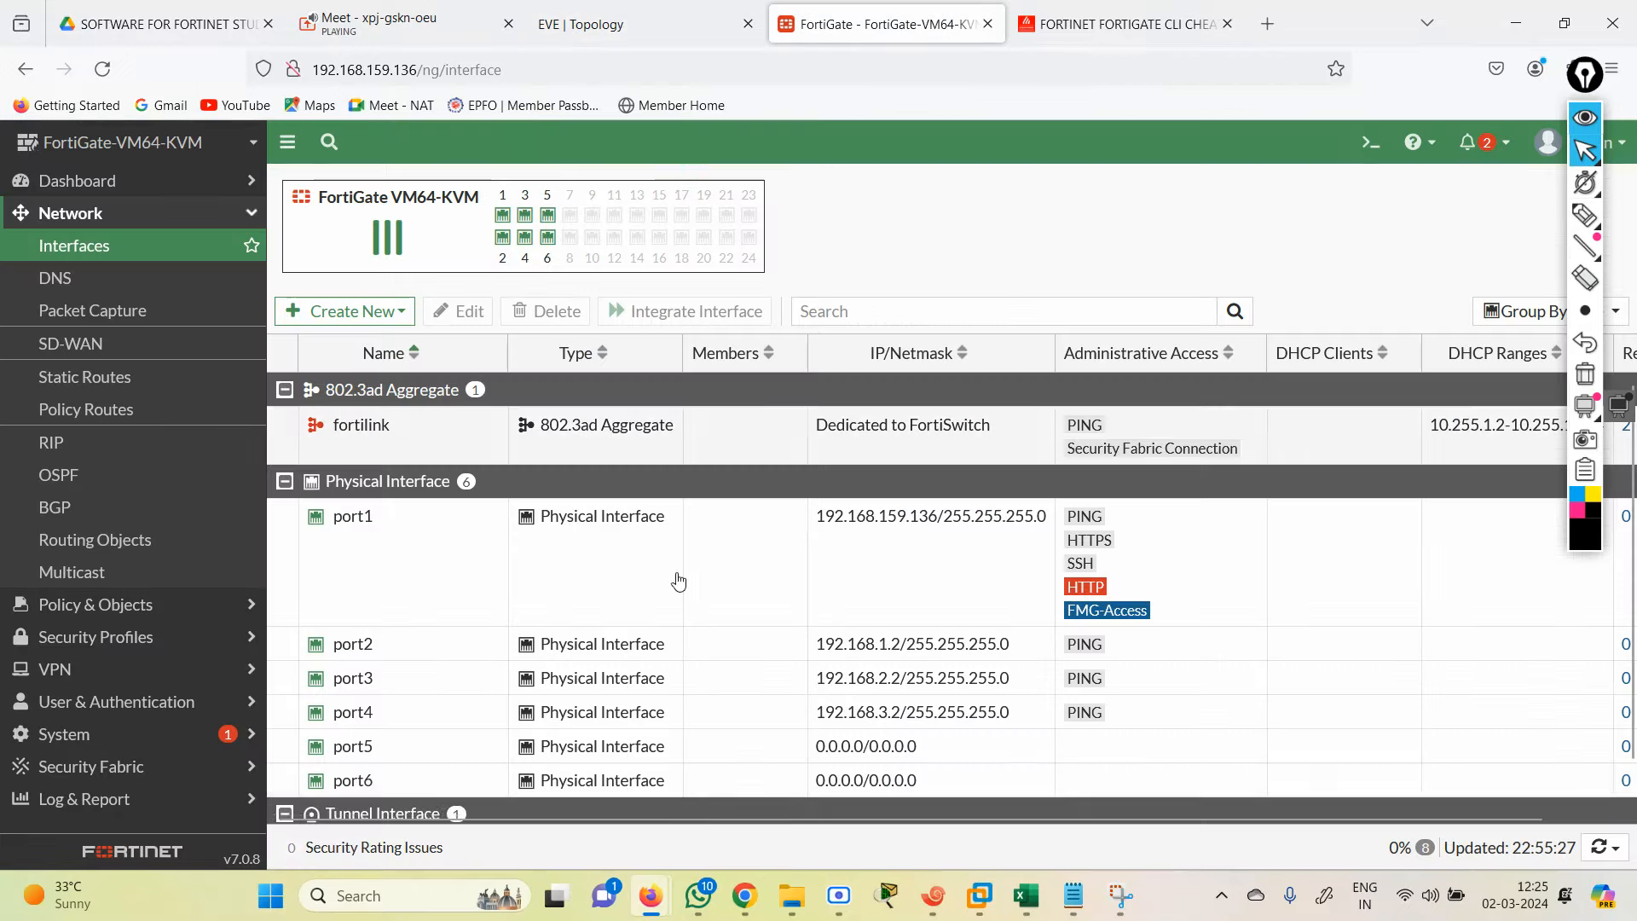
double_click(540, 745)
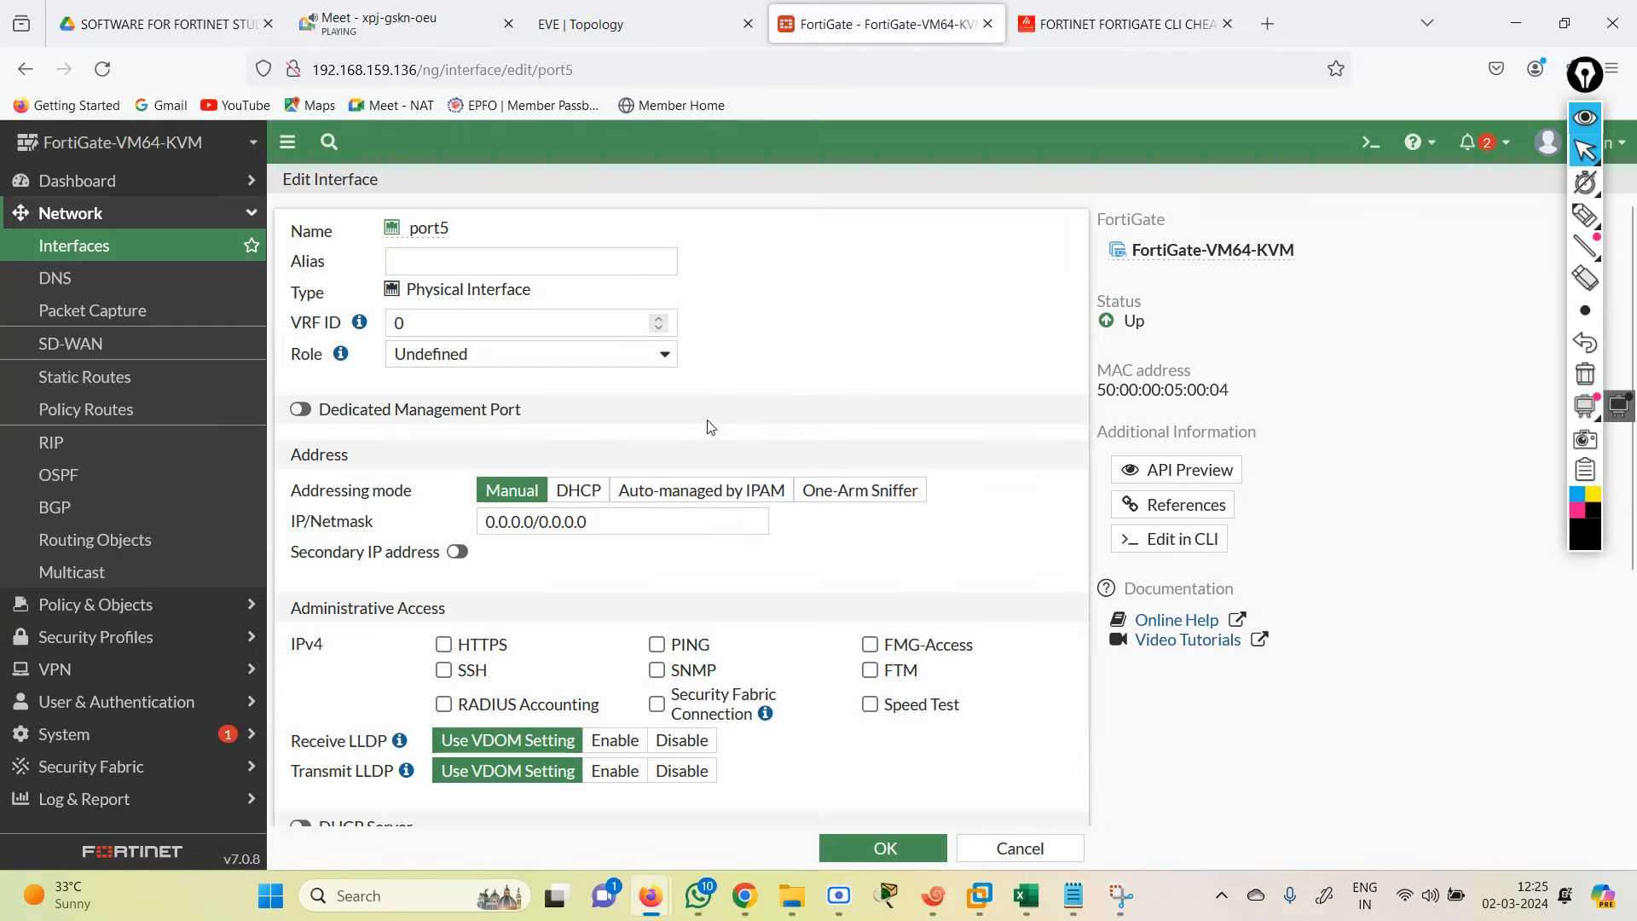
left_click(580, 521)
type("1")
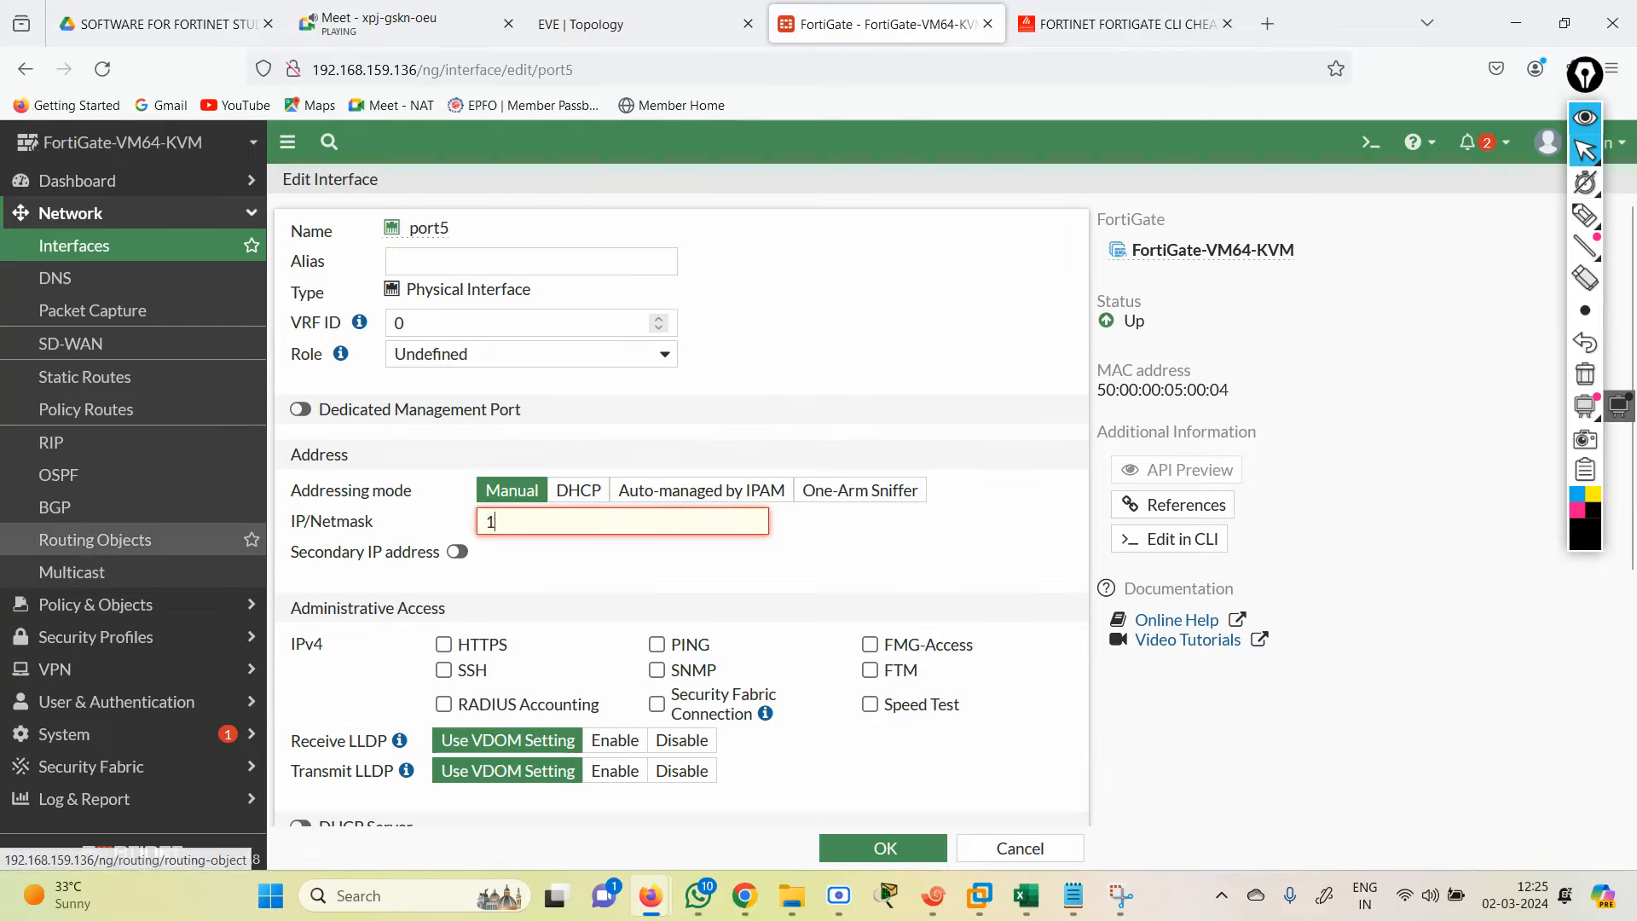
type("92.168.4")
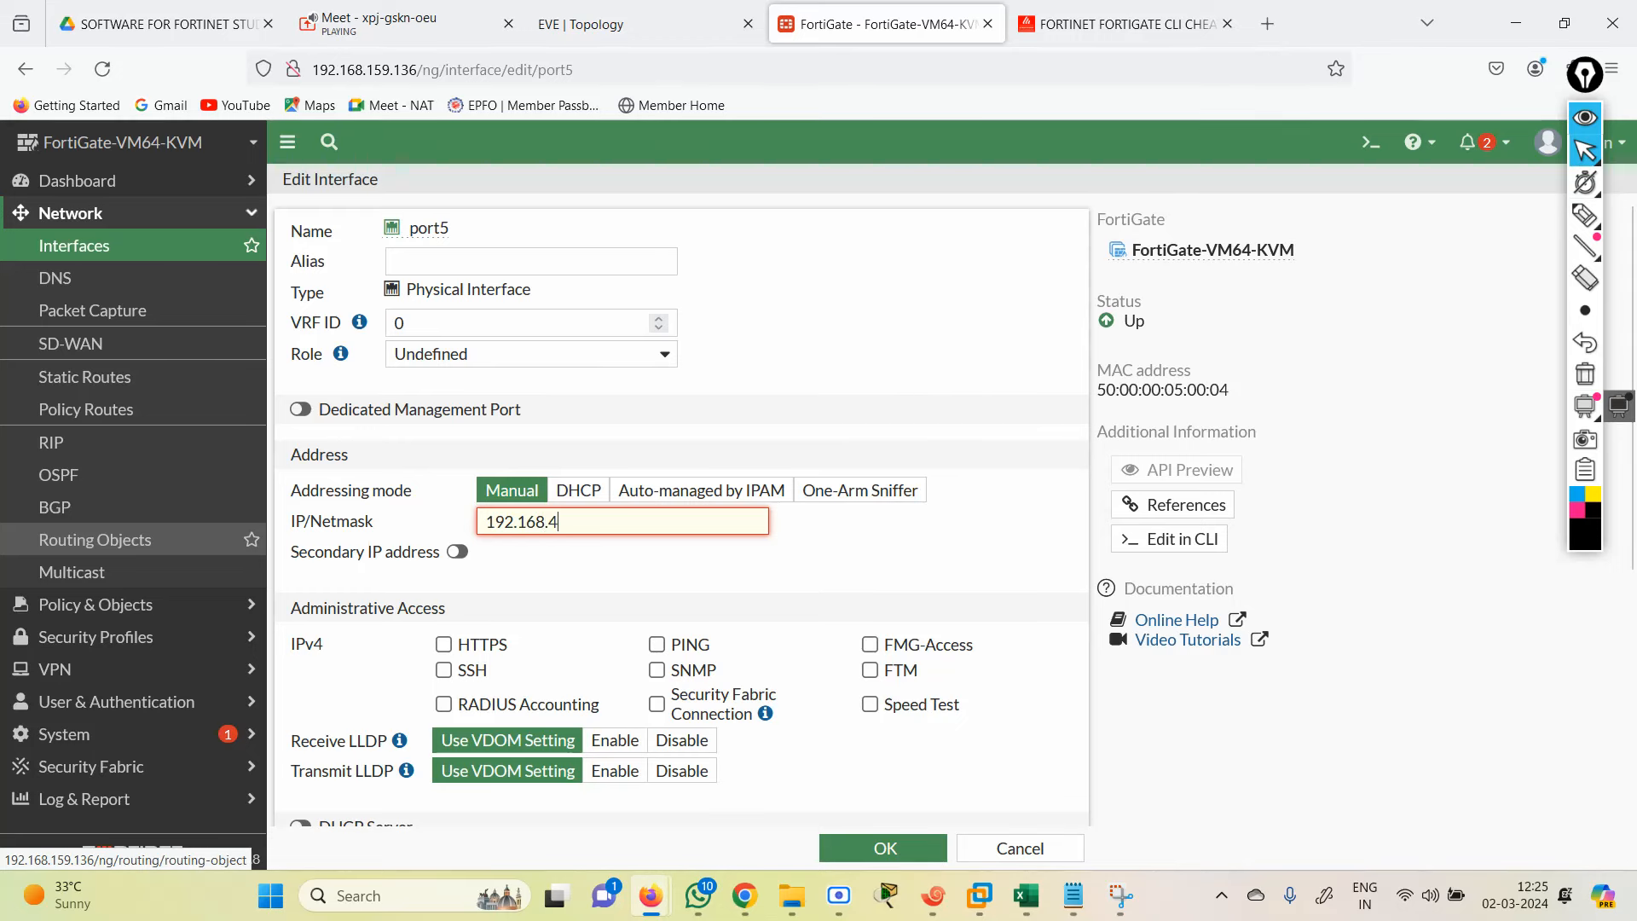
type(".2/24")
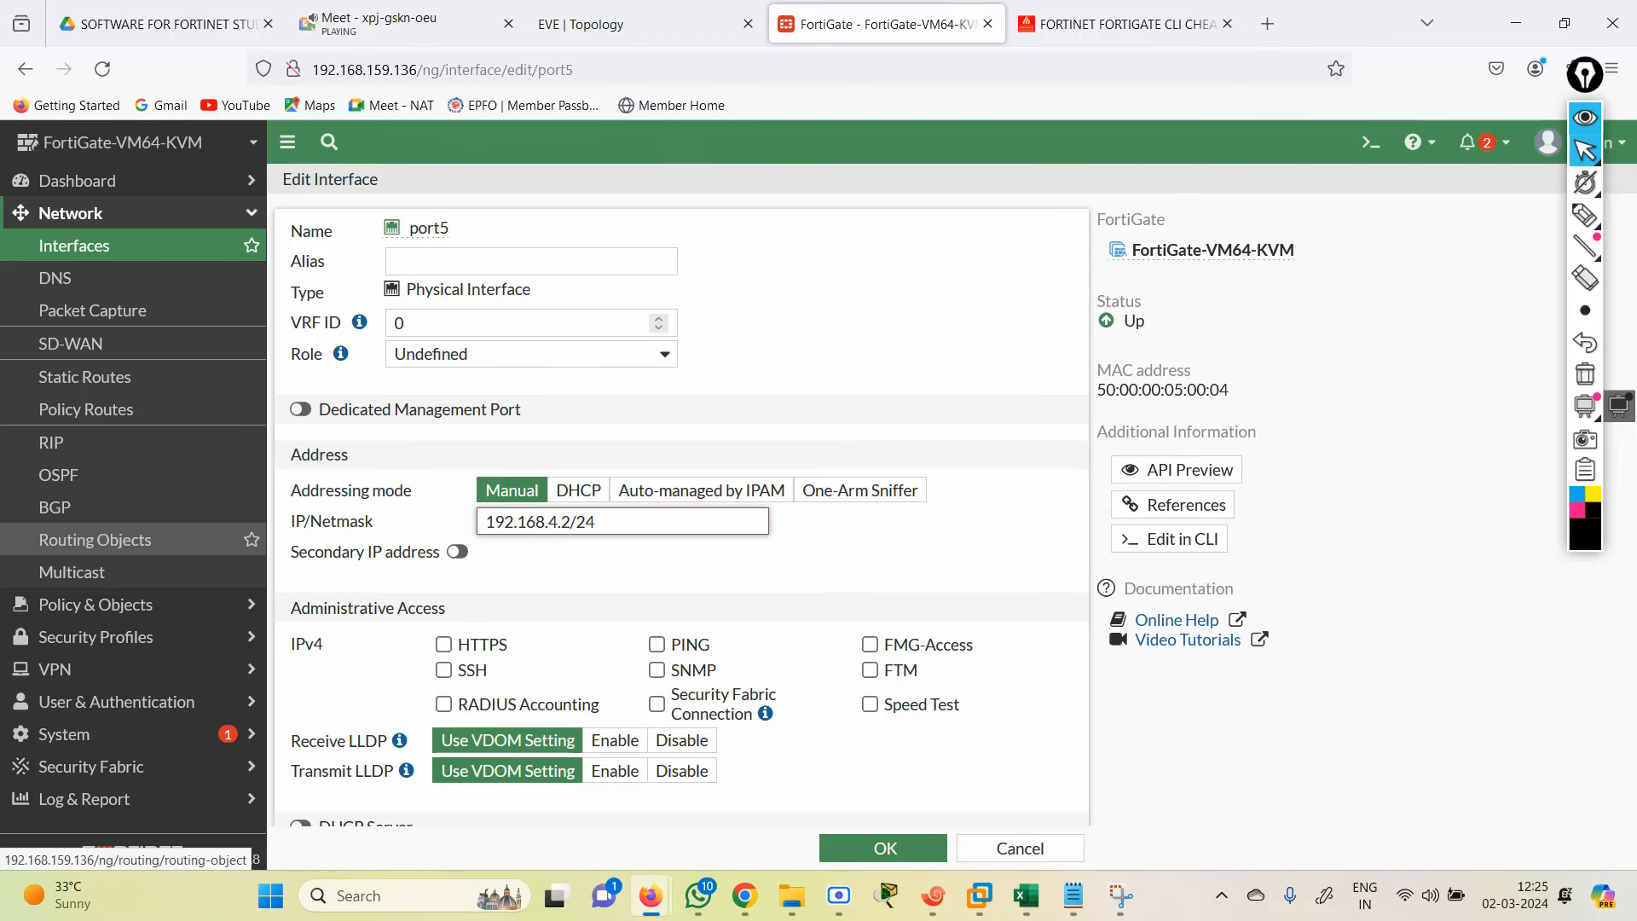
left_click(657, 645)
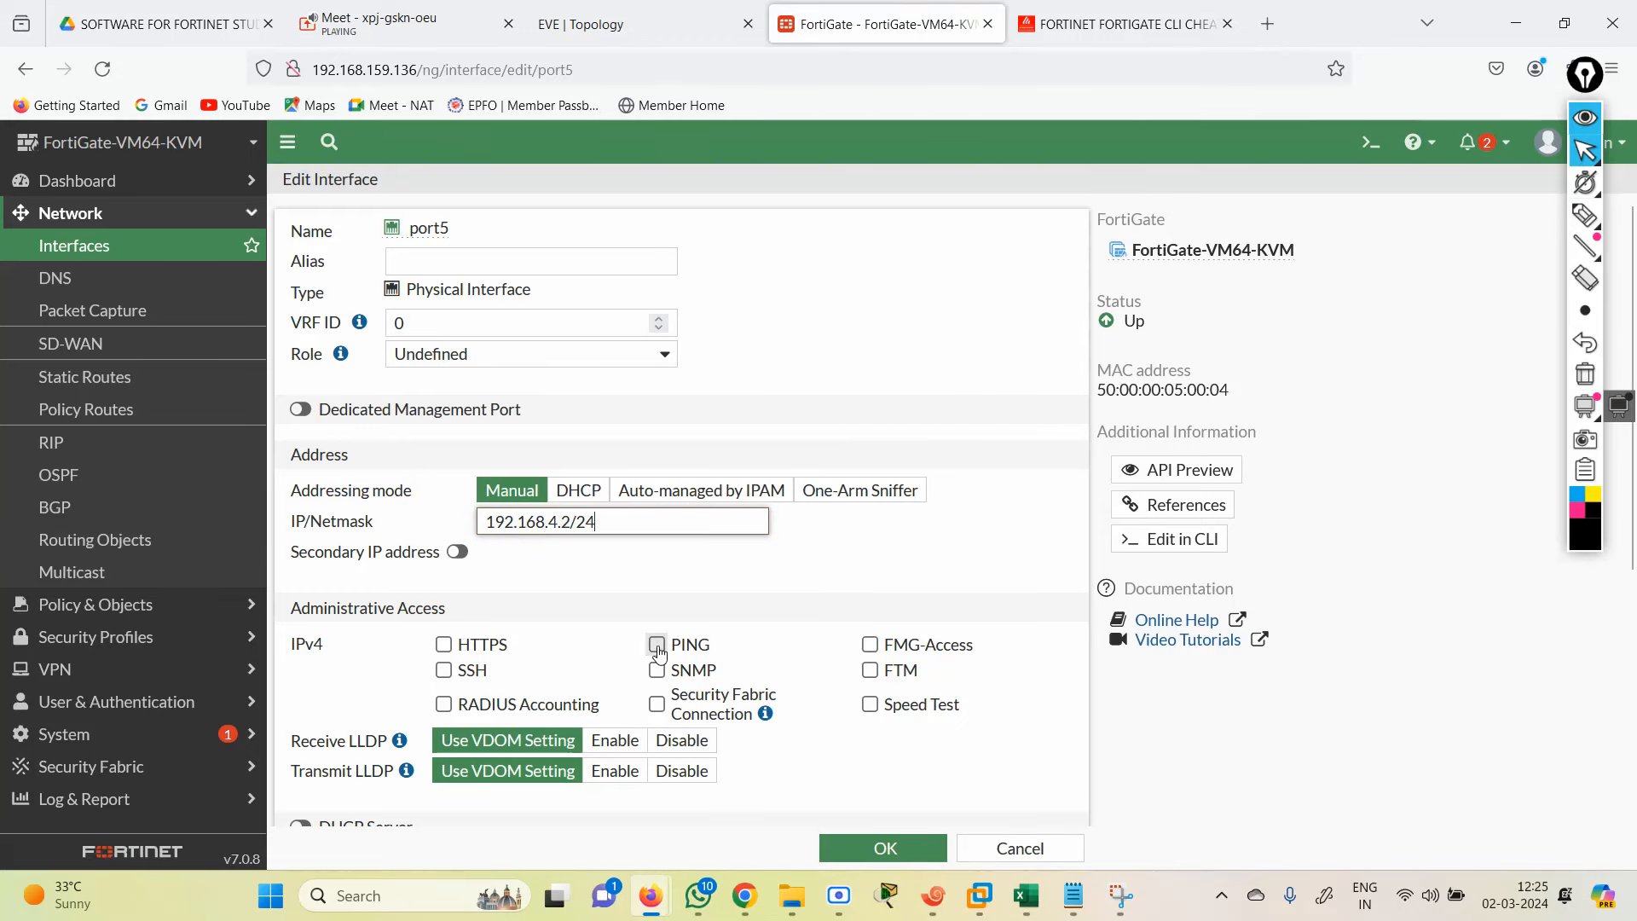
left_click(887, 849)
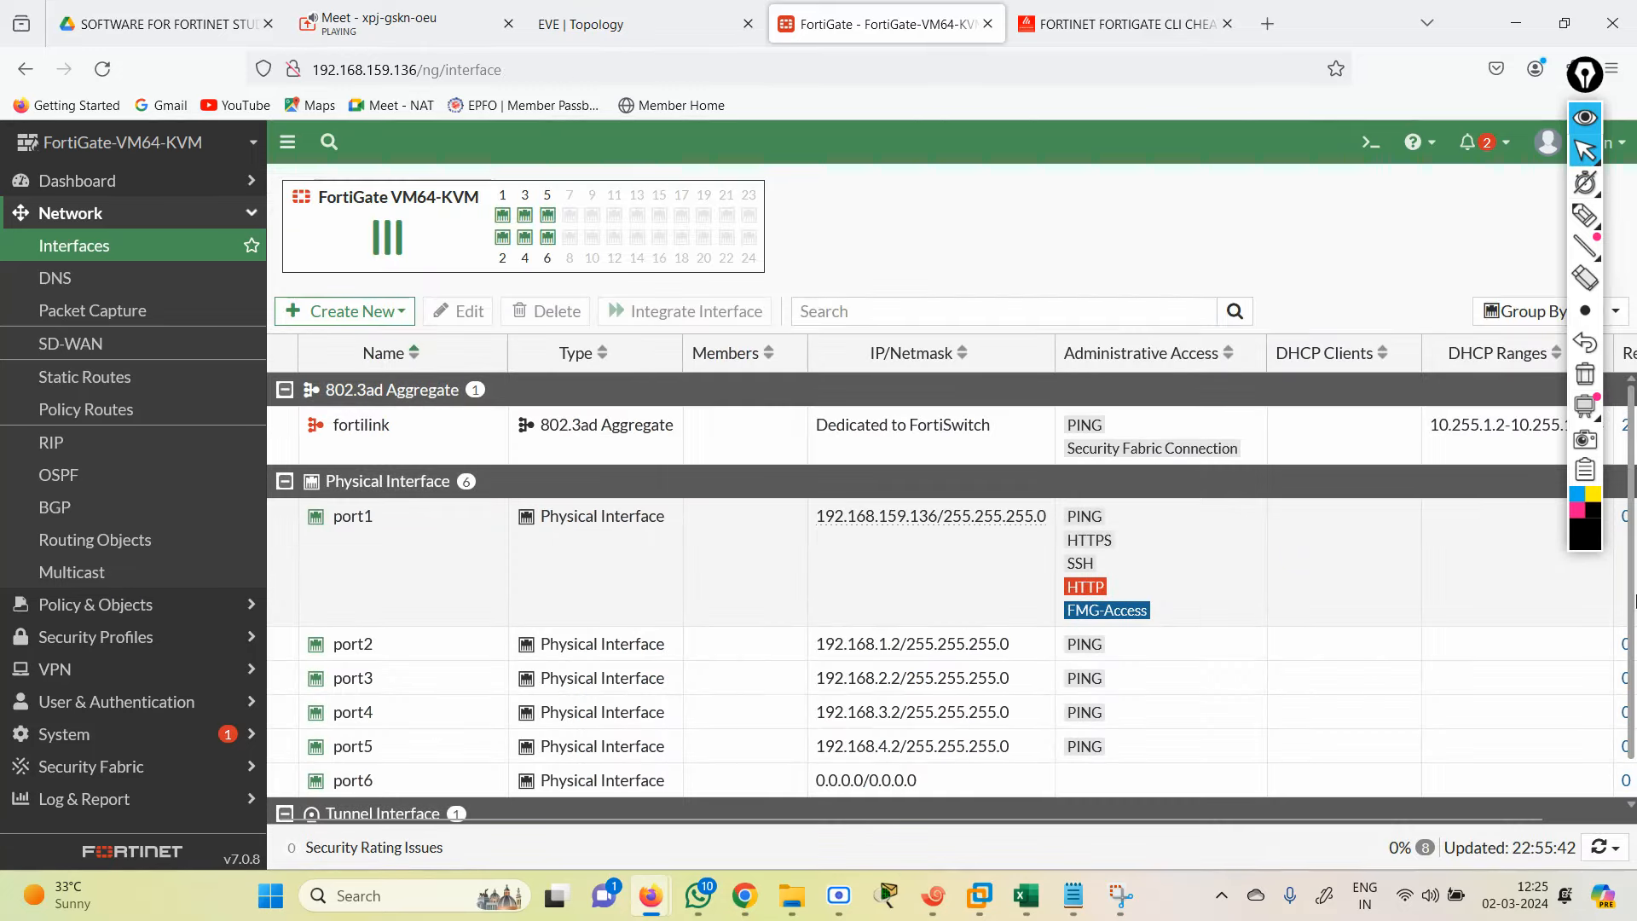
Step: On the OSPF page, start replacing router ID 0.0.0.0 with 5.5.5.5
left_click_drag(1633, 601, 1634, 704)
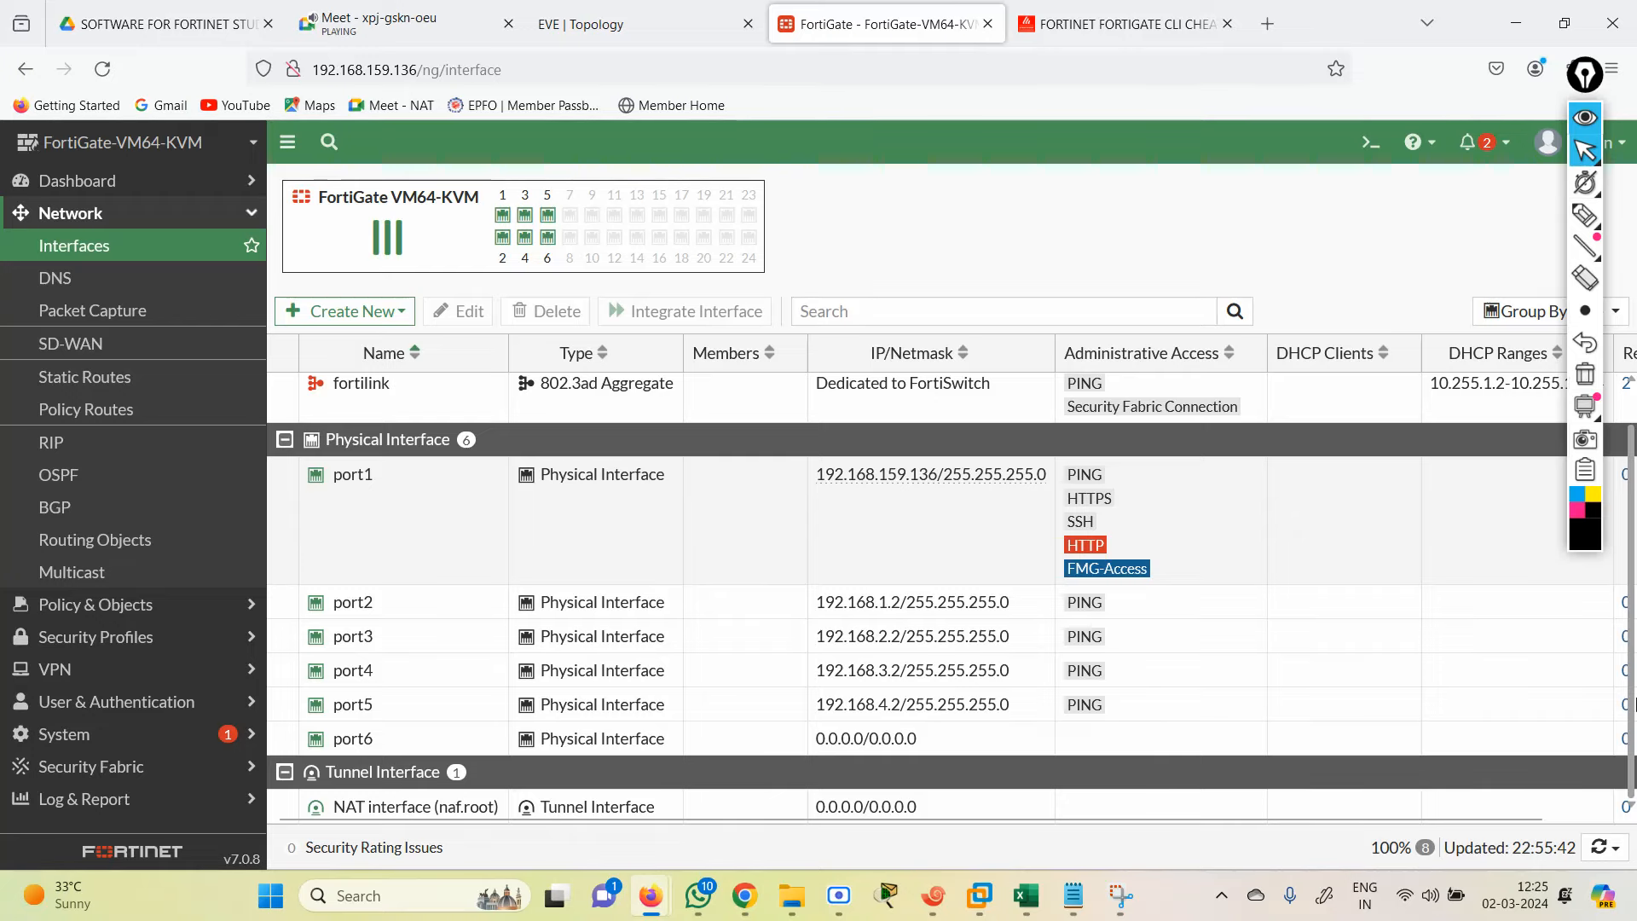
left_click(839, 896)
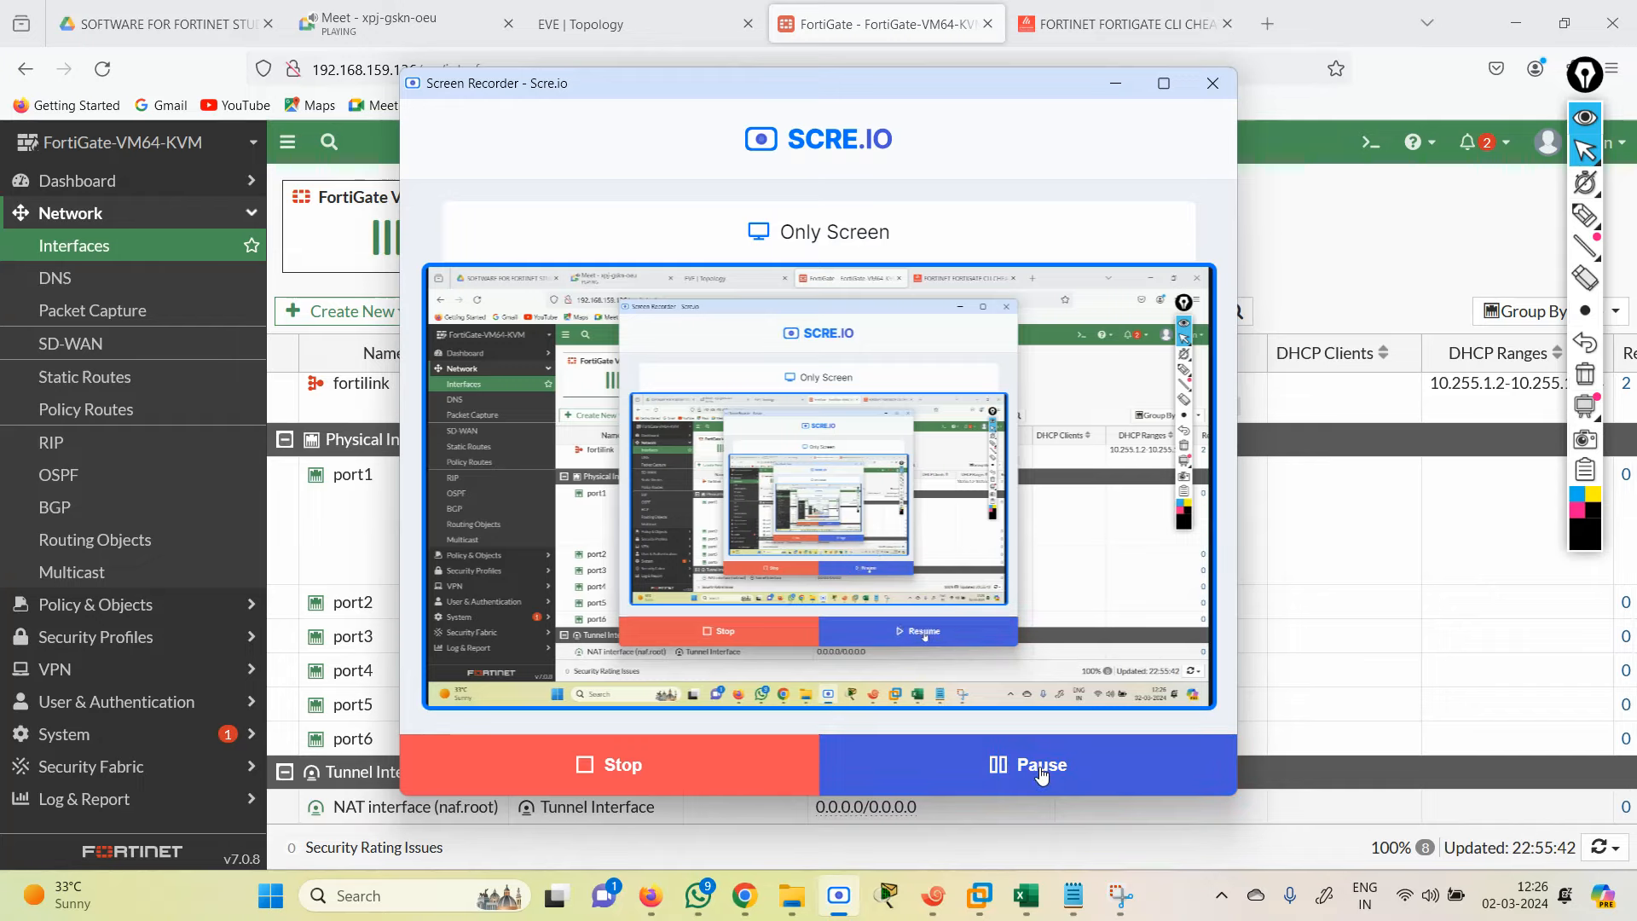
left_click(1326, 278)
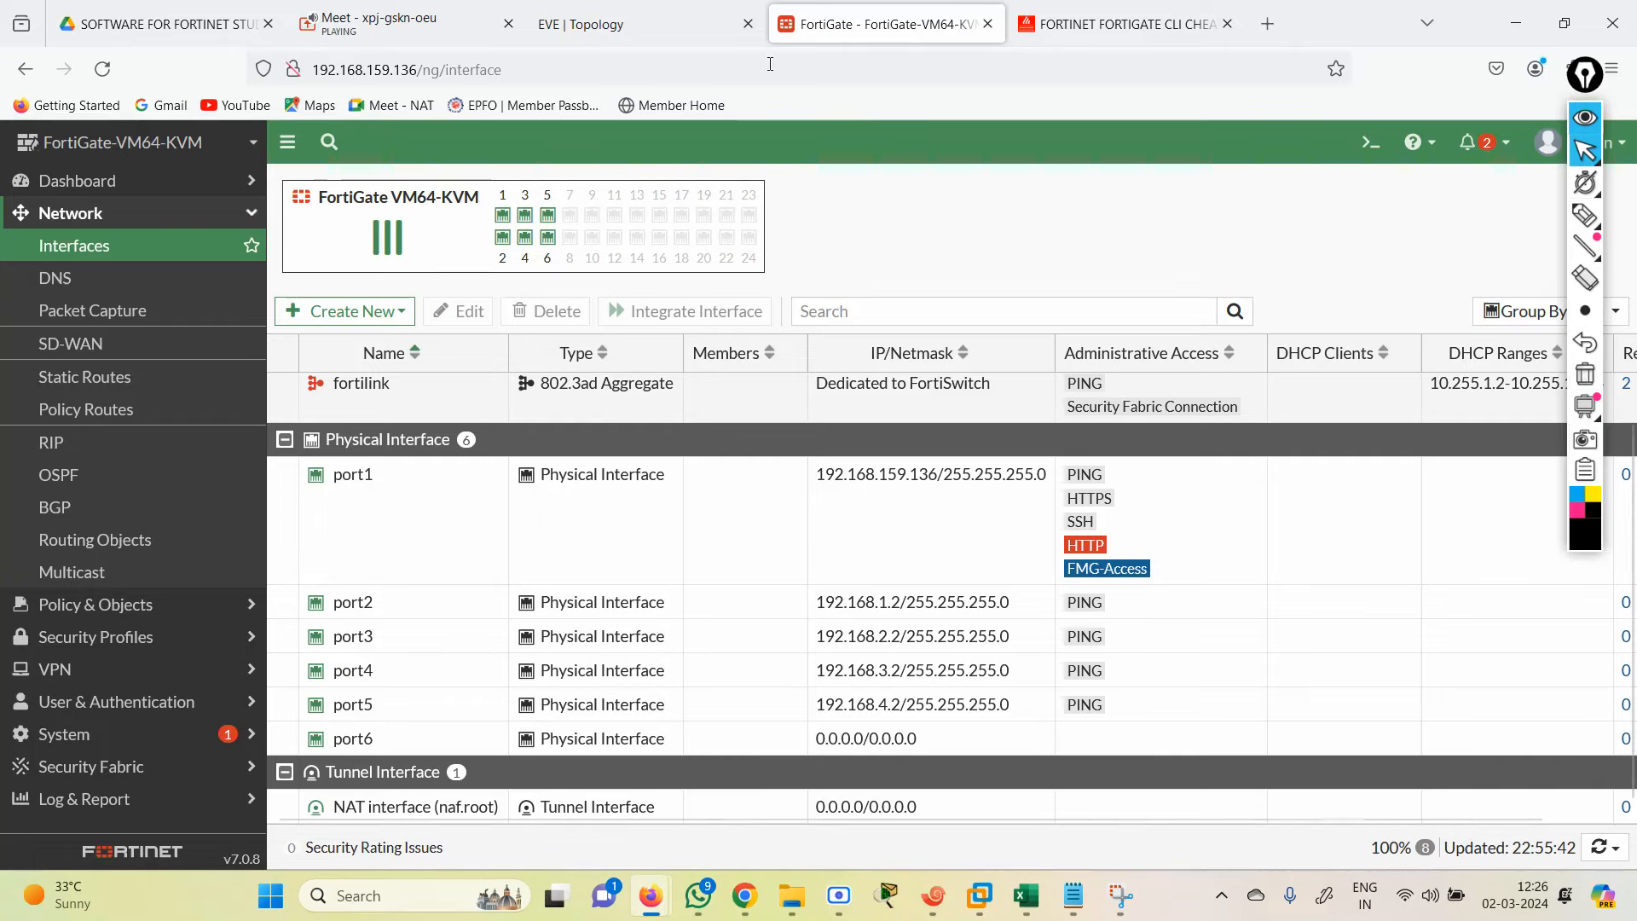
left_click(98, 471)
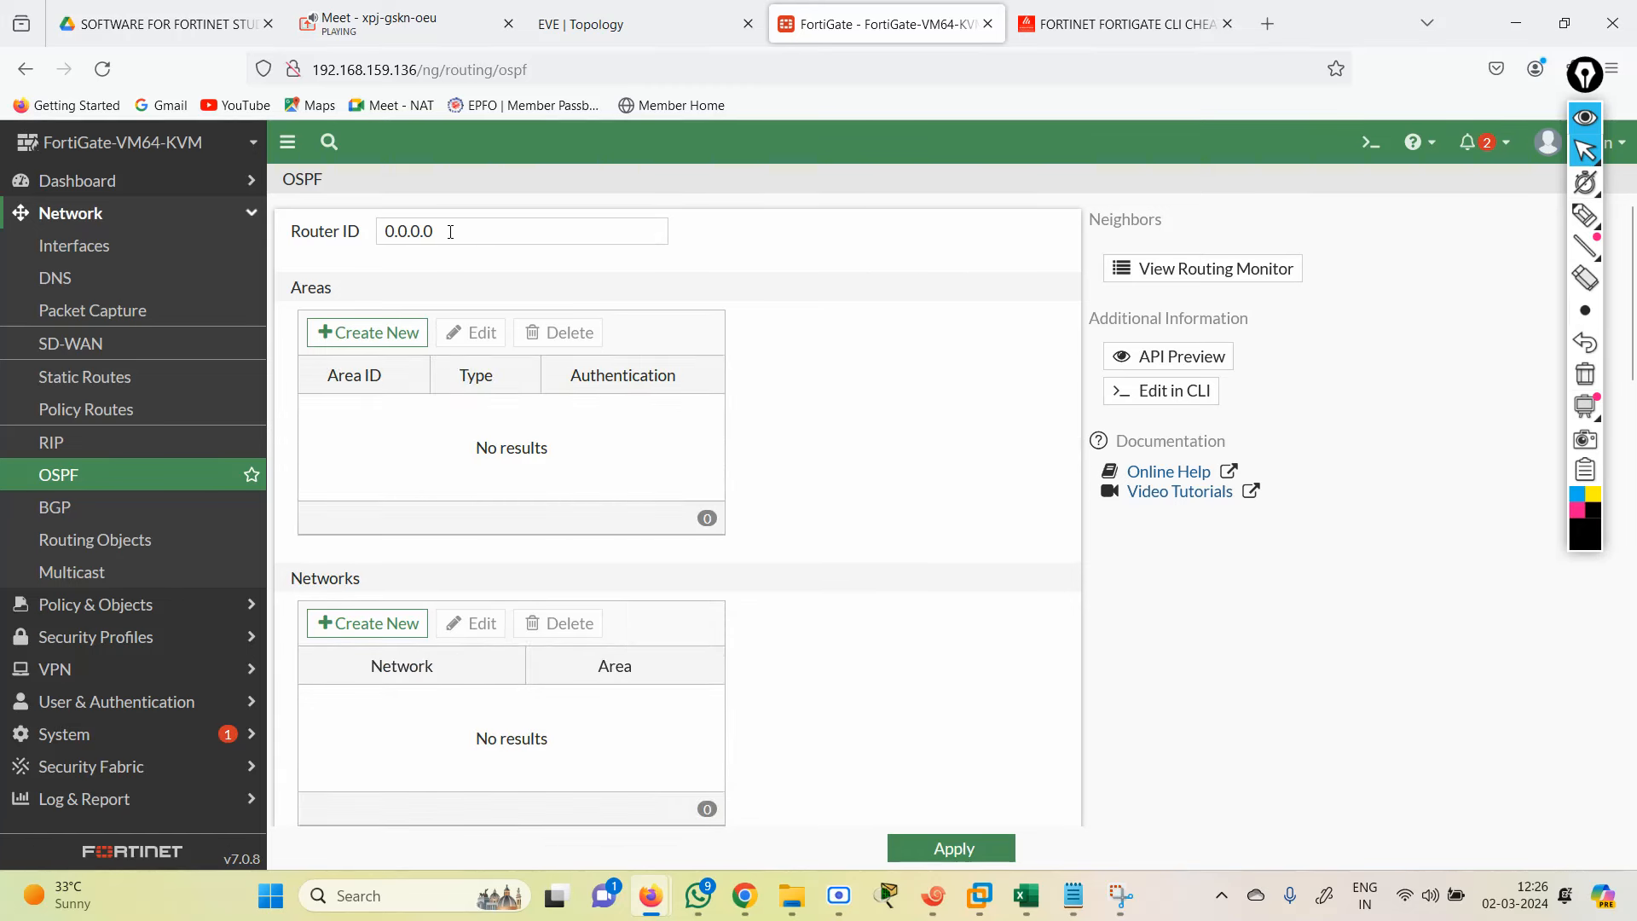
left_click_drag(451, 232, 273, 237)
type("5")
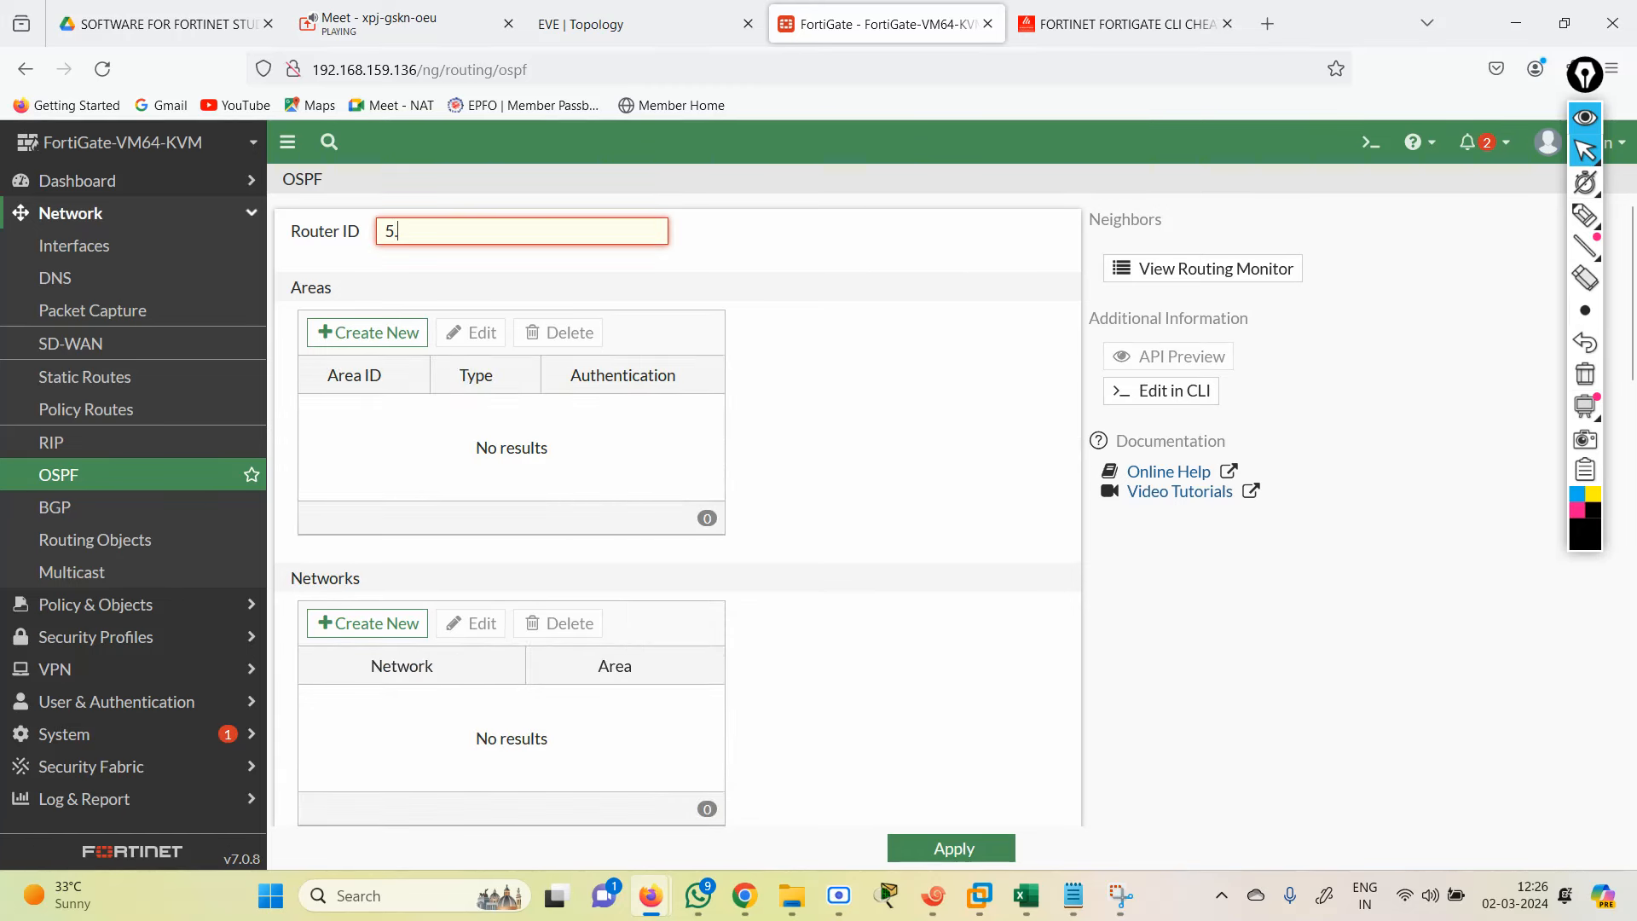
type(".5.5.5")
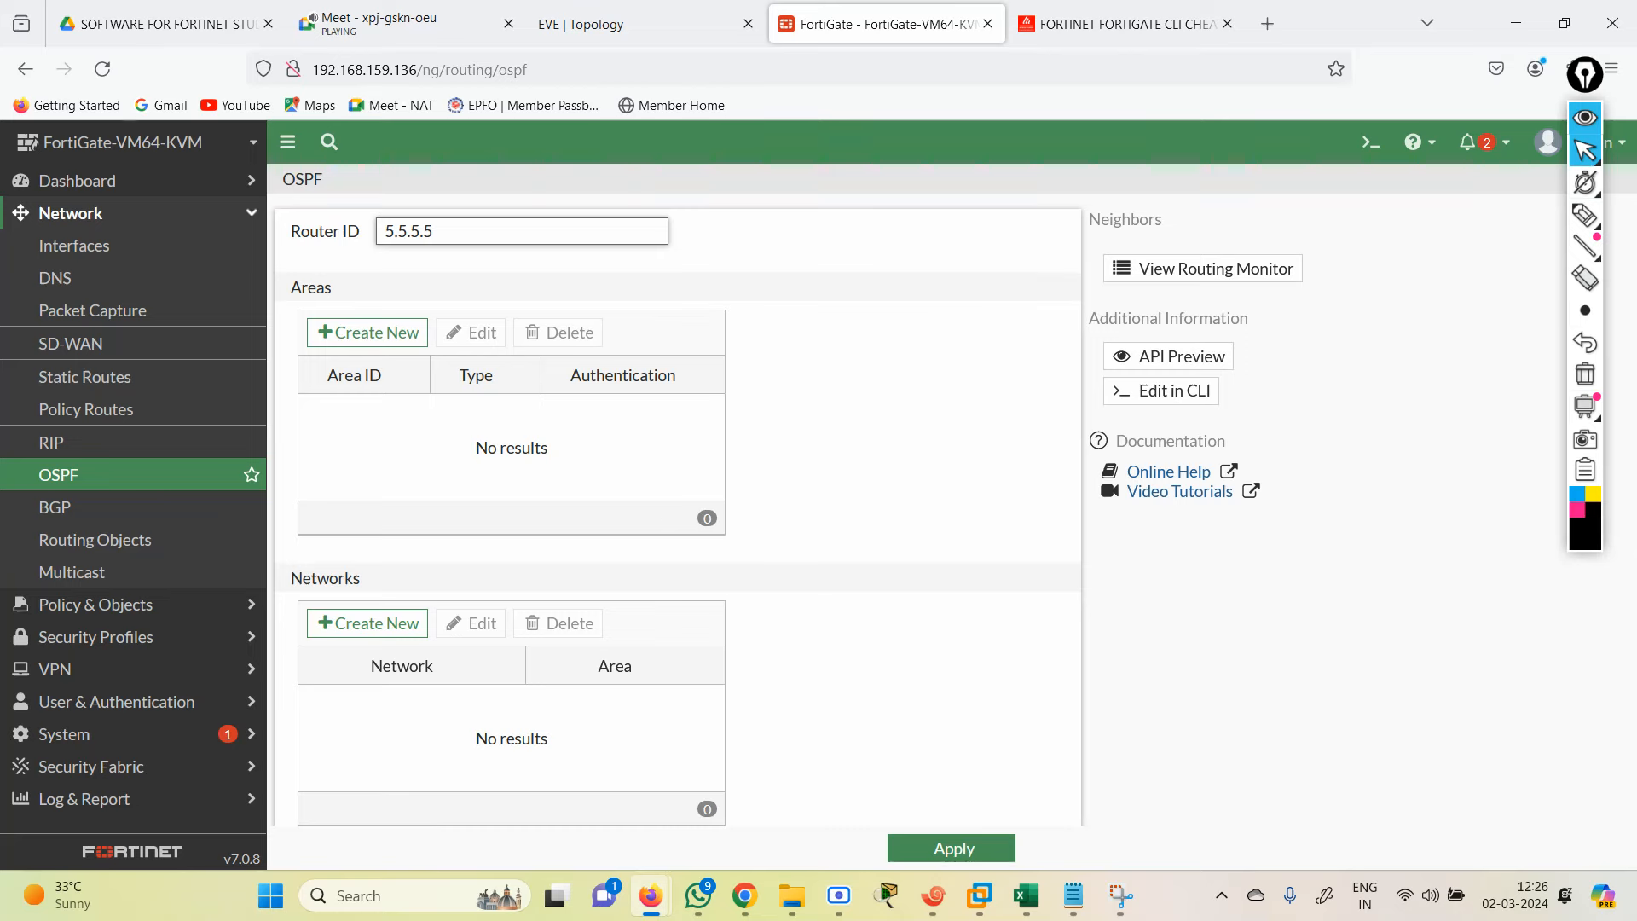
Step: Confirm router ID 5.5.5.5 and add the backbone area 0.0.0.0
key("Tab")
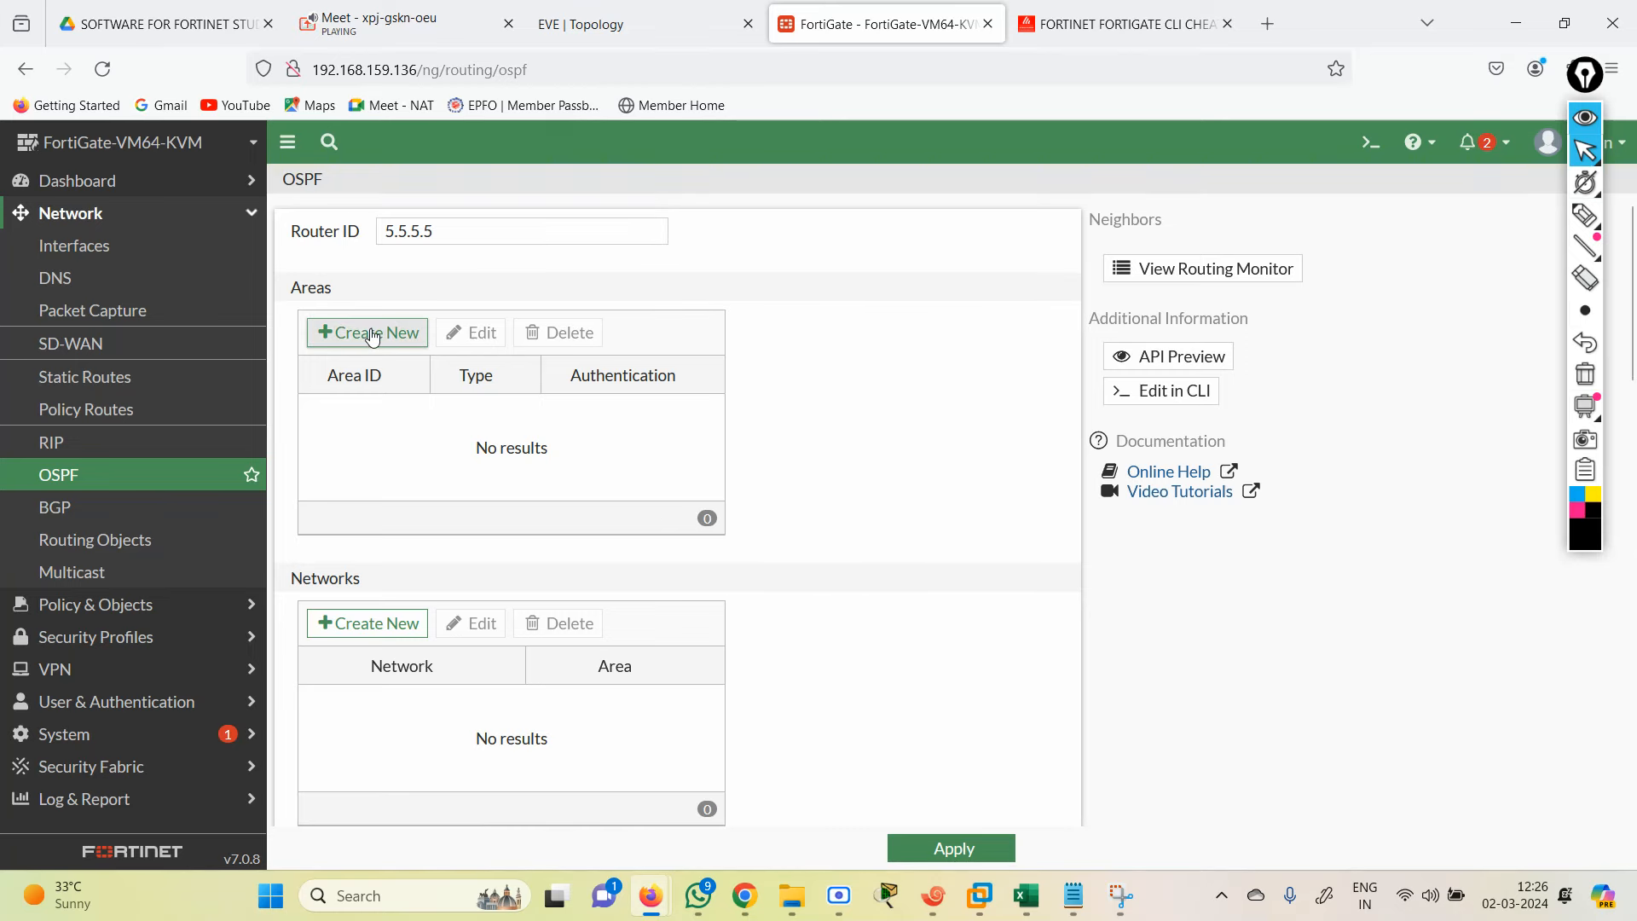
left_click(372, 334)
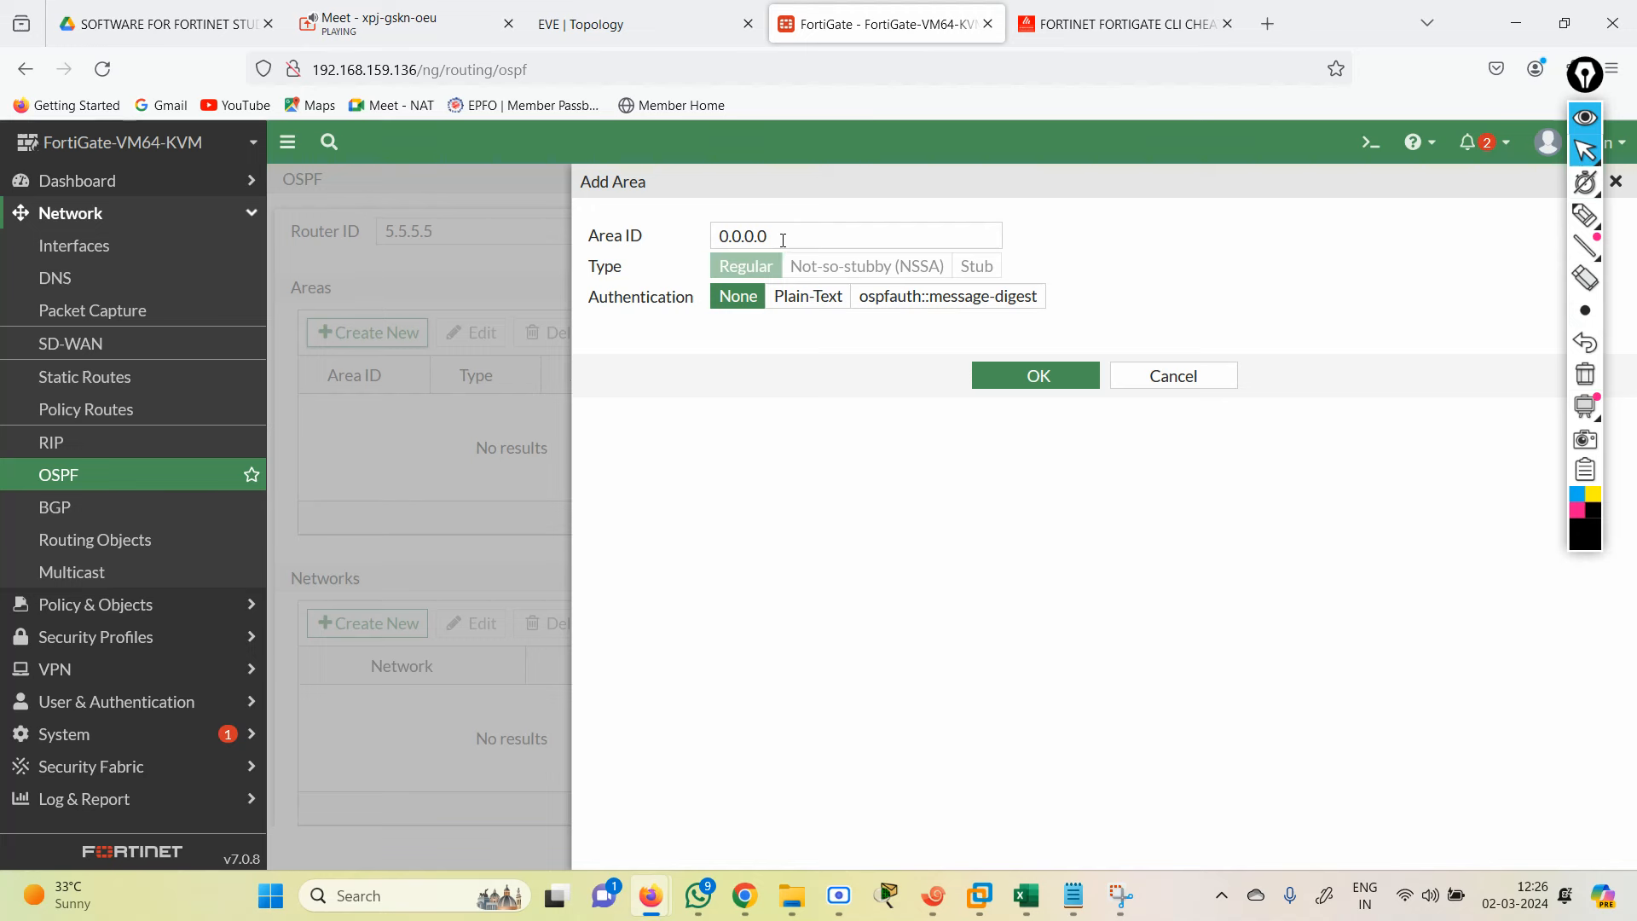
left_click_drag(783, 240, 711, 238)
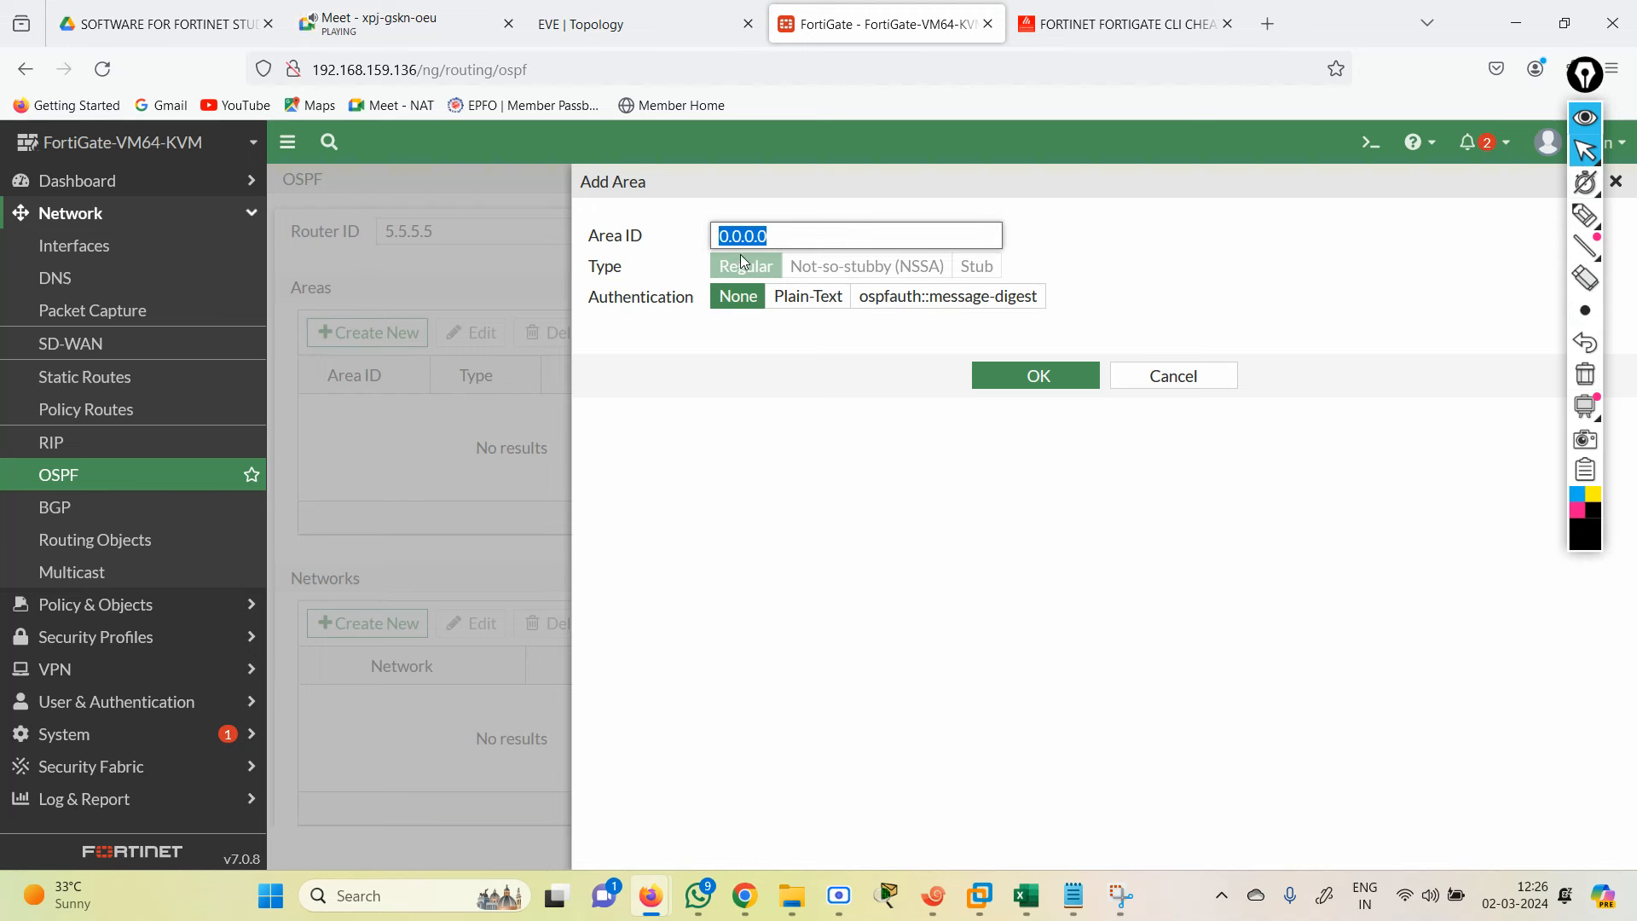
left_click(1016, 376)
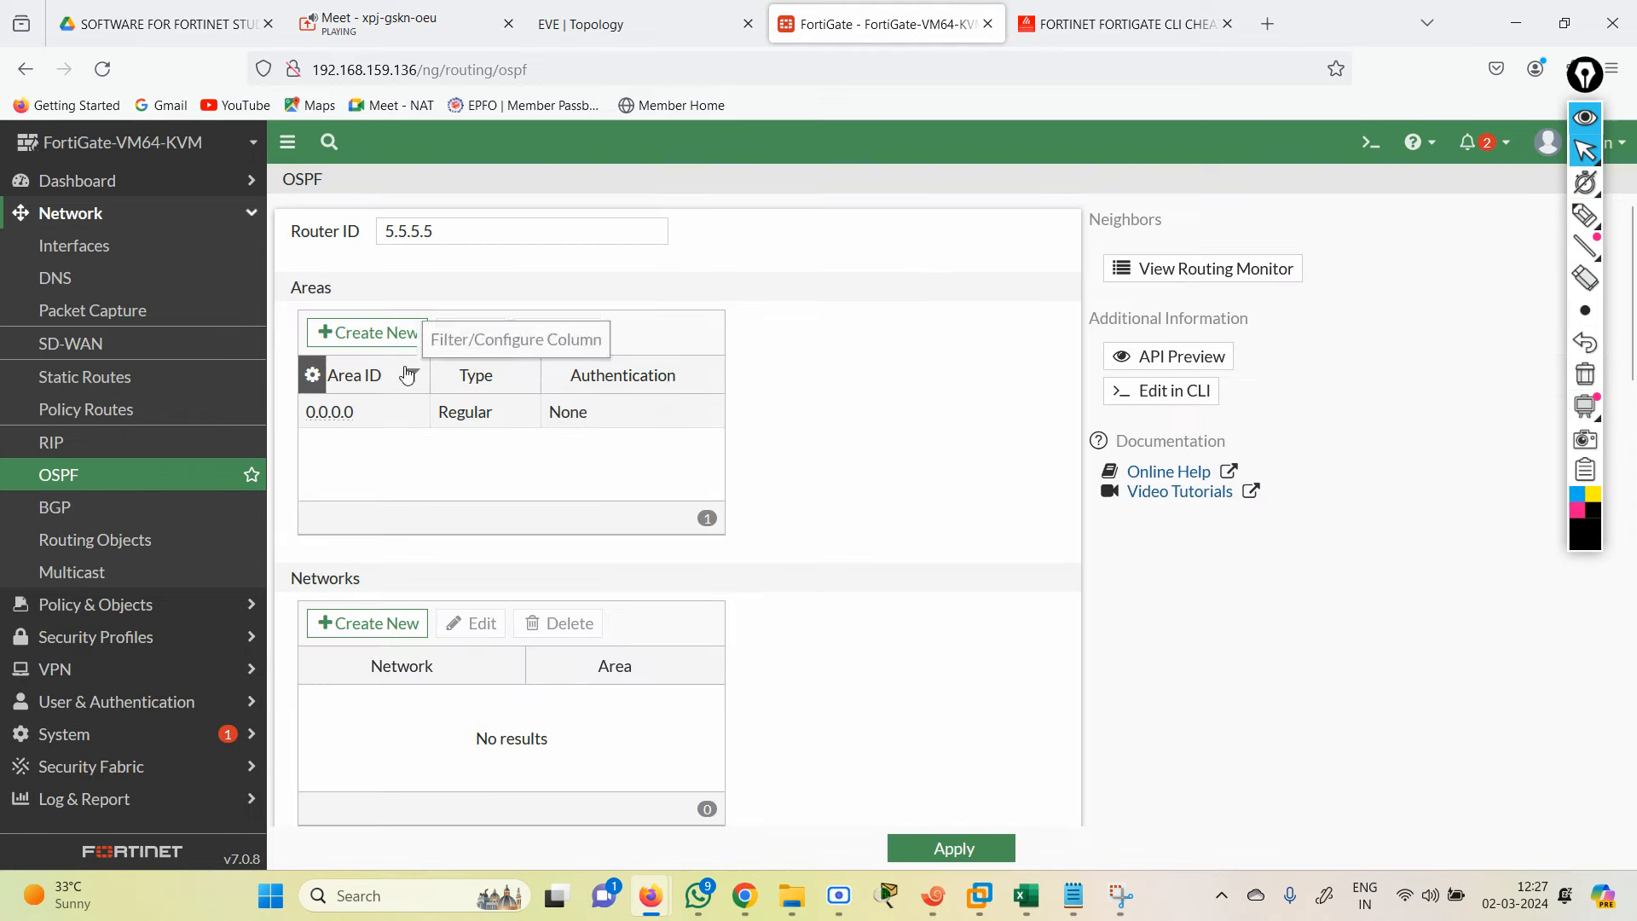
Step: Add regular area 0.0.0.1 and review its settings without changing them
left_click(393, 333)
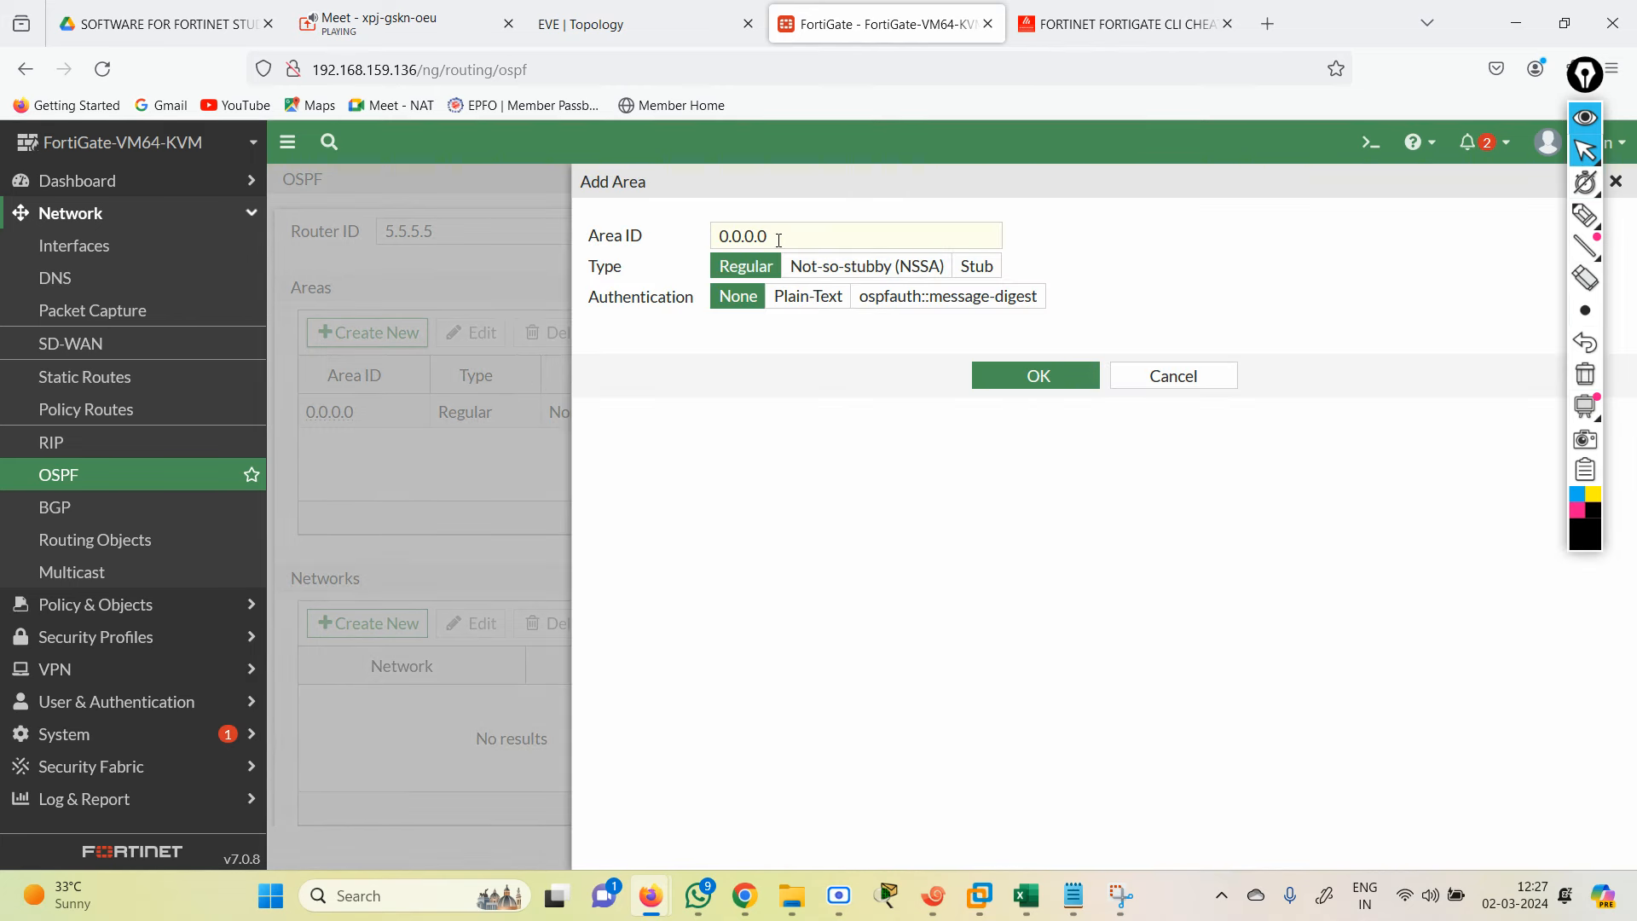
left_click(778, 236)
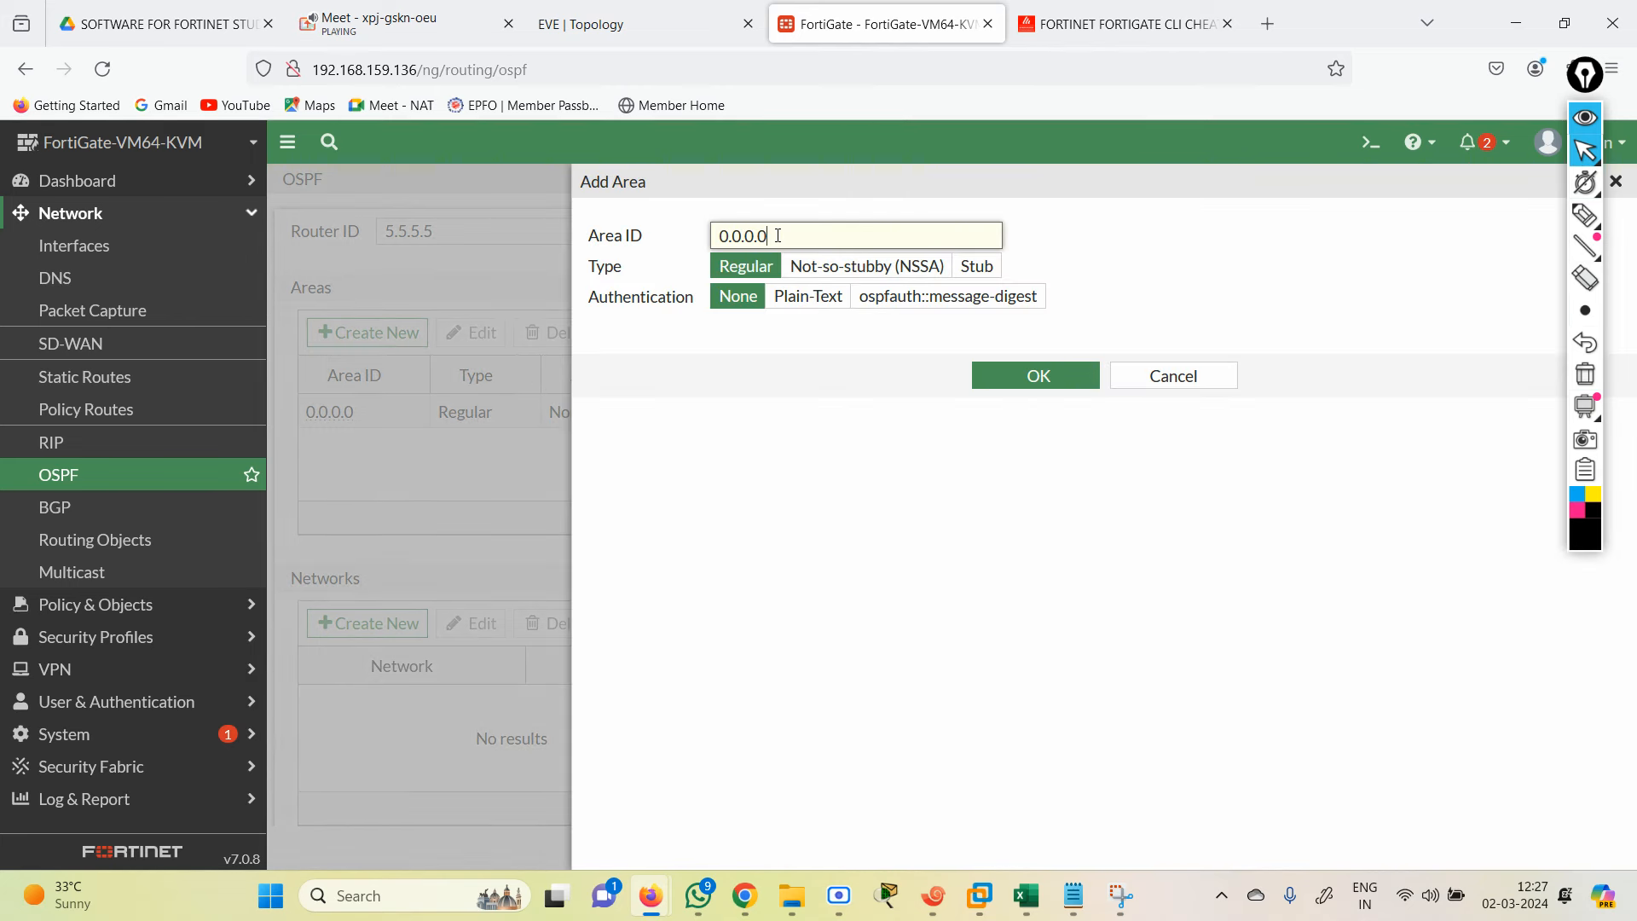
key("BackSpace")
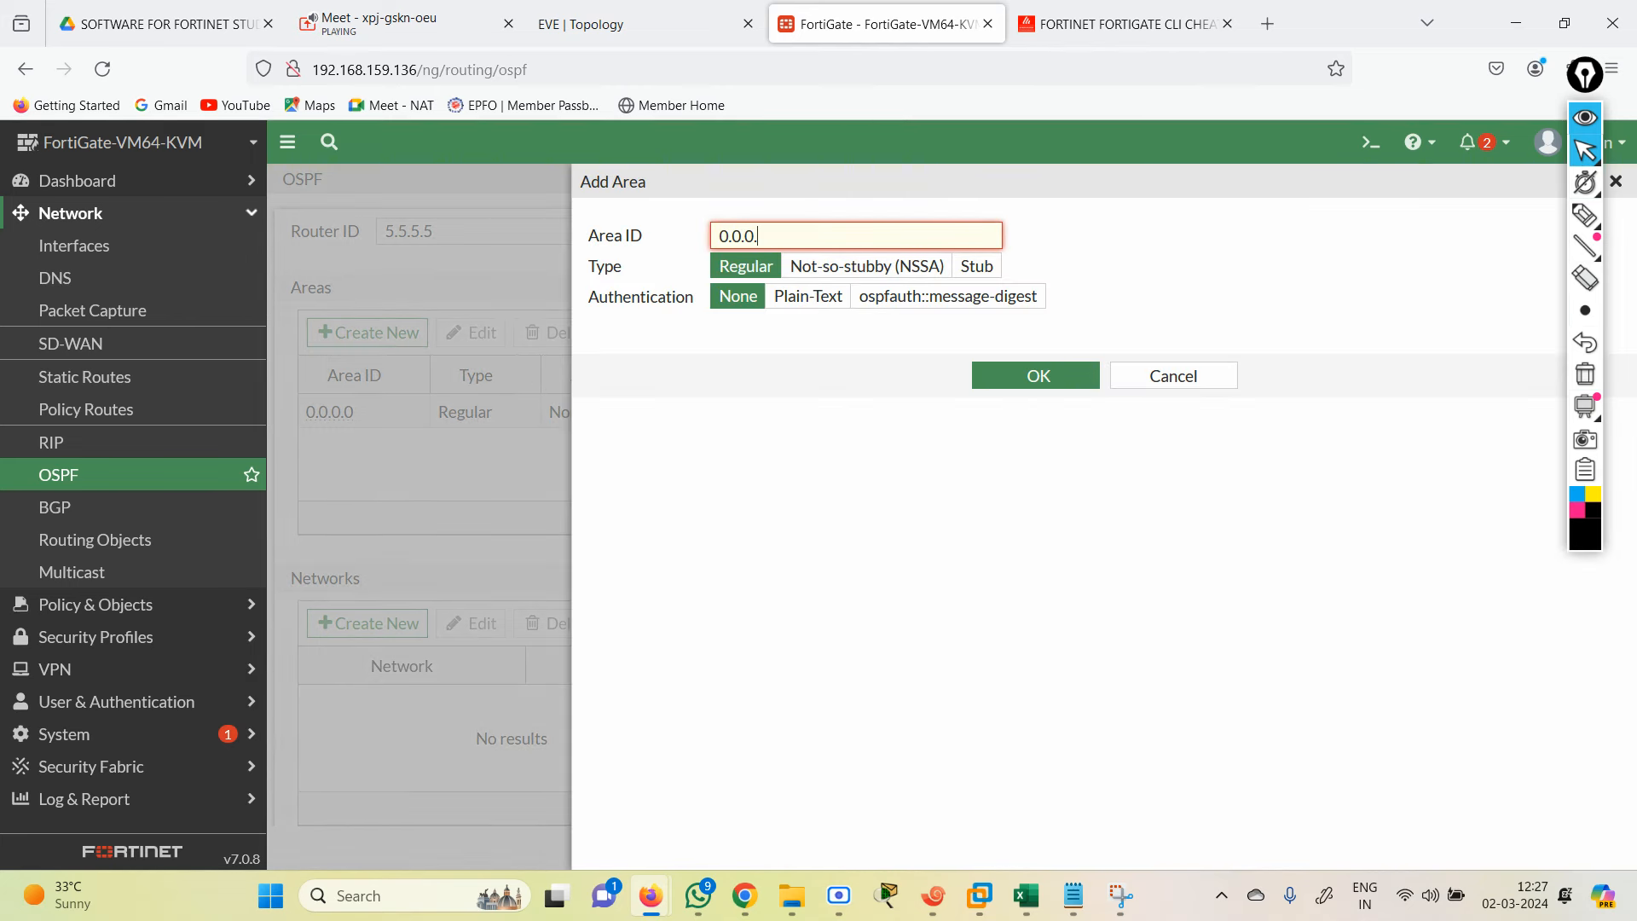
type("1")
left_click(1028, 378)
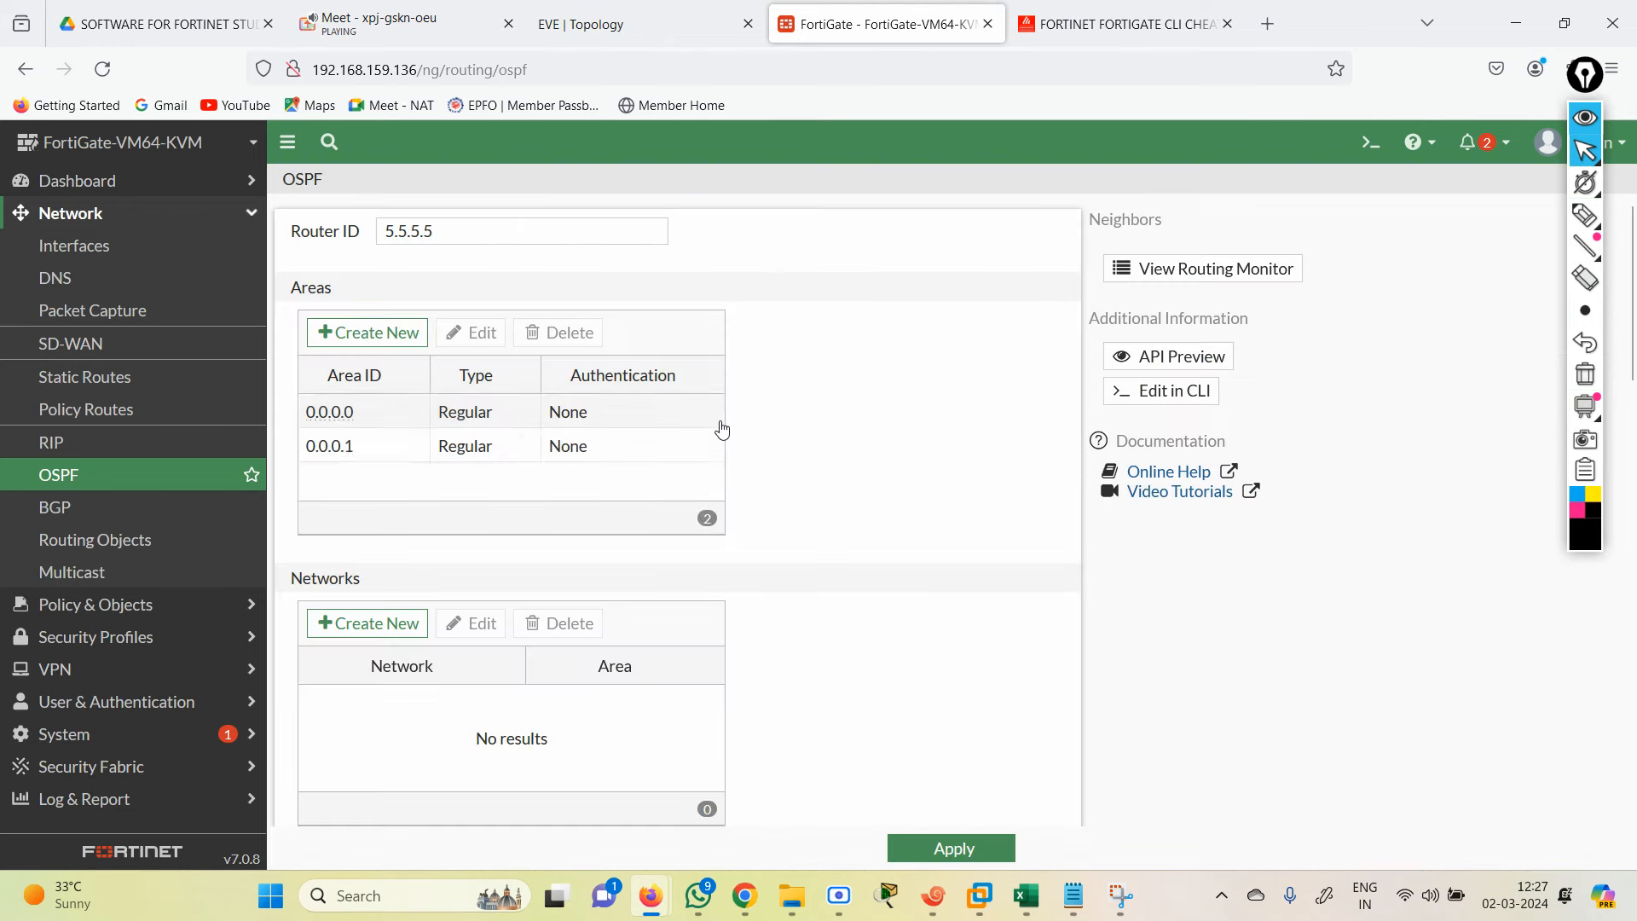
double_click(373, 444)
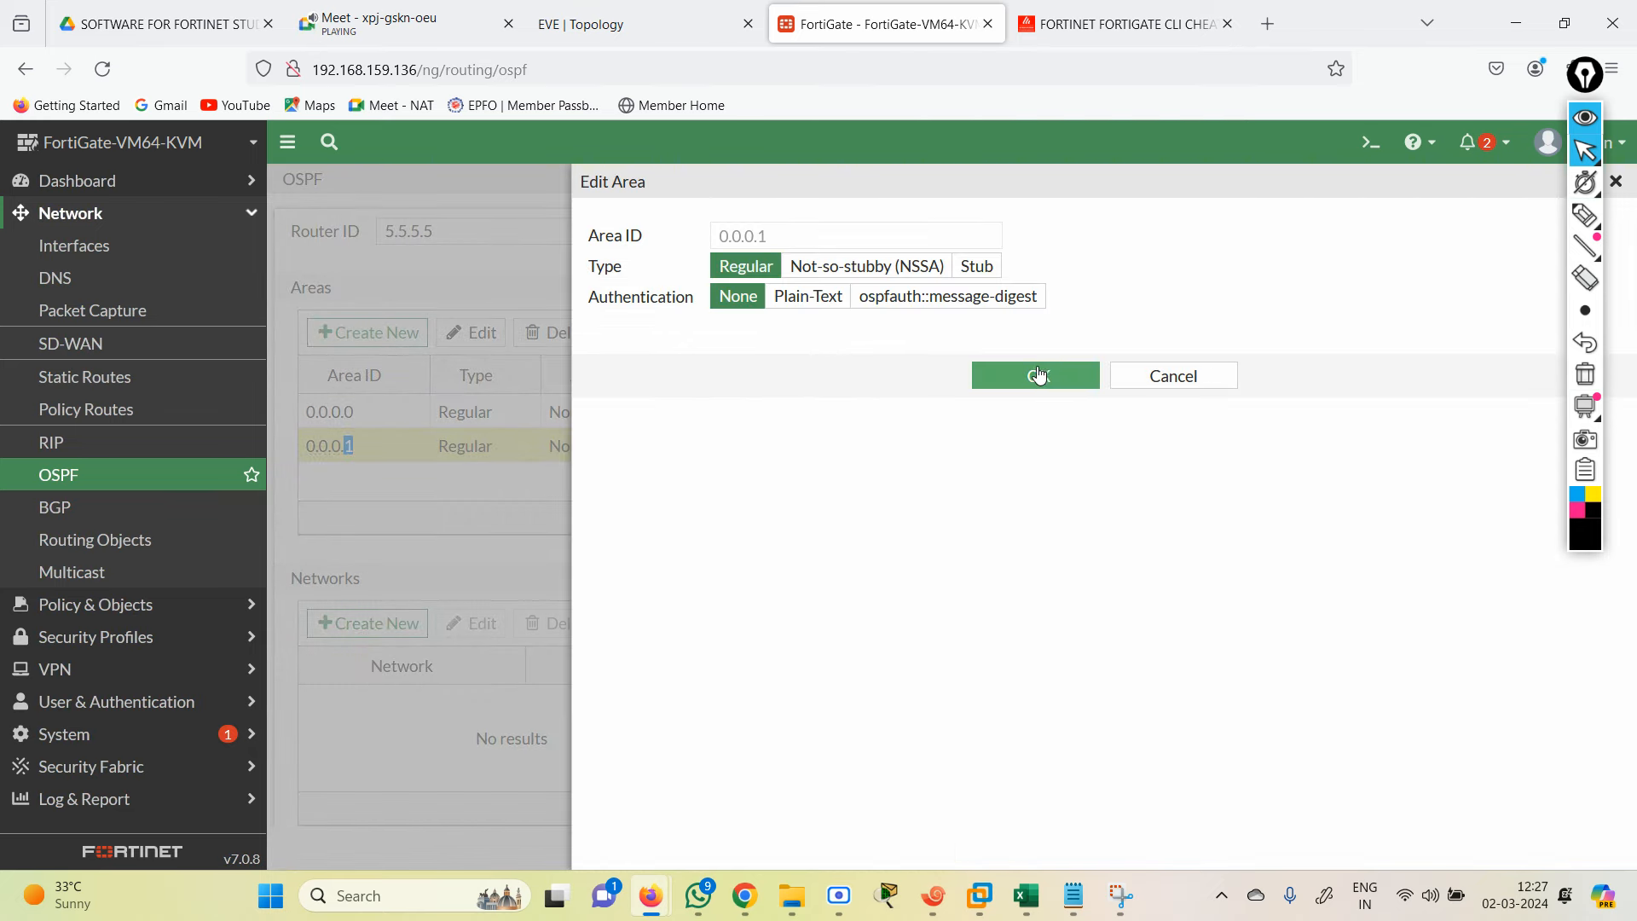
left_click(1139, 385)
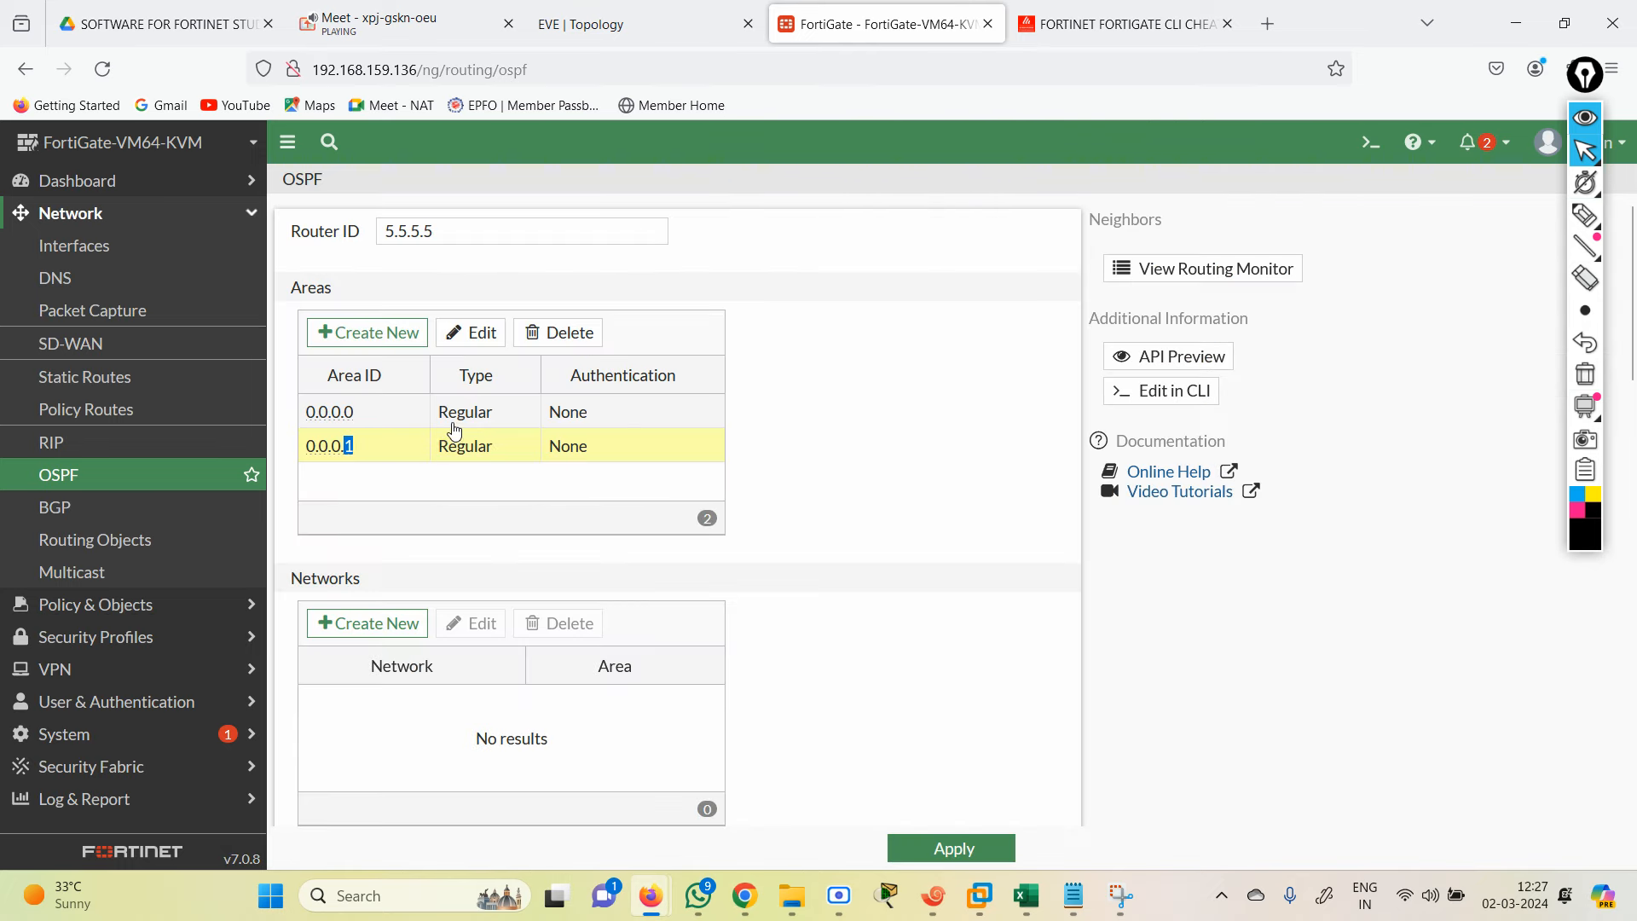
left_click(465, 334)
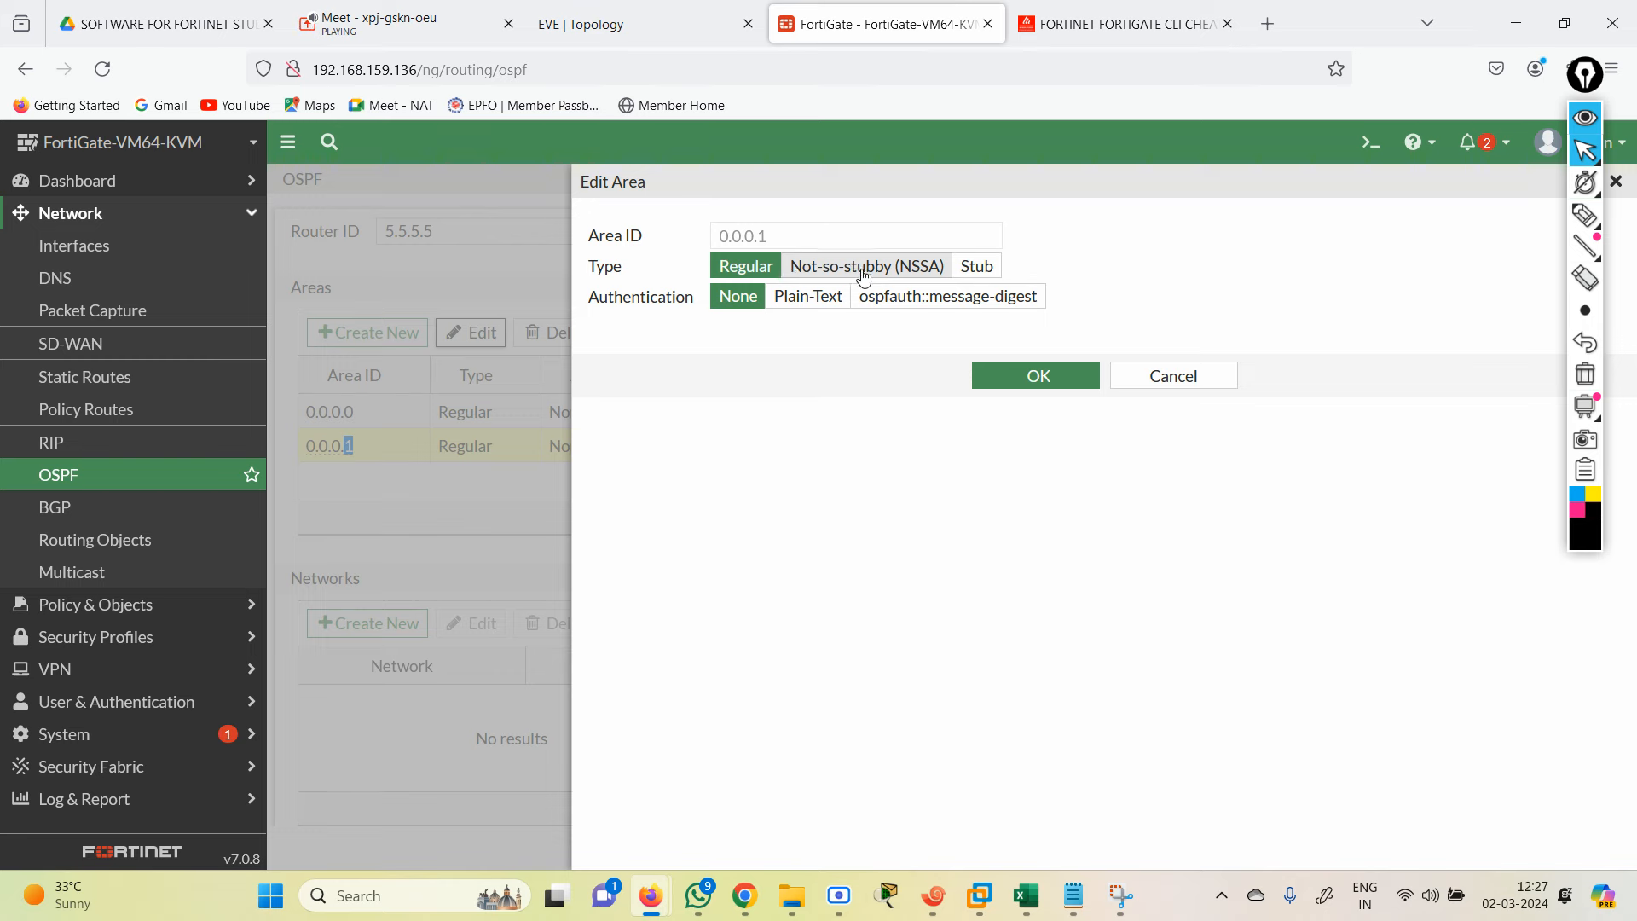
left_click(1172, 376)
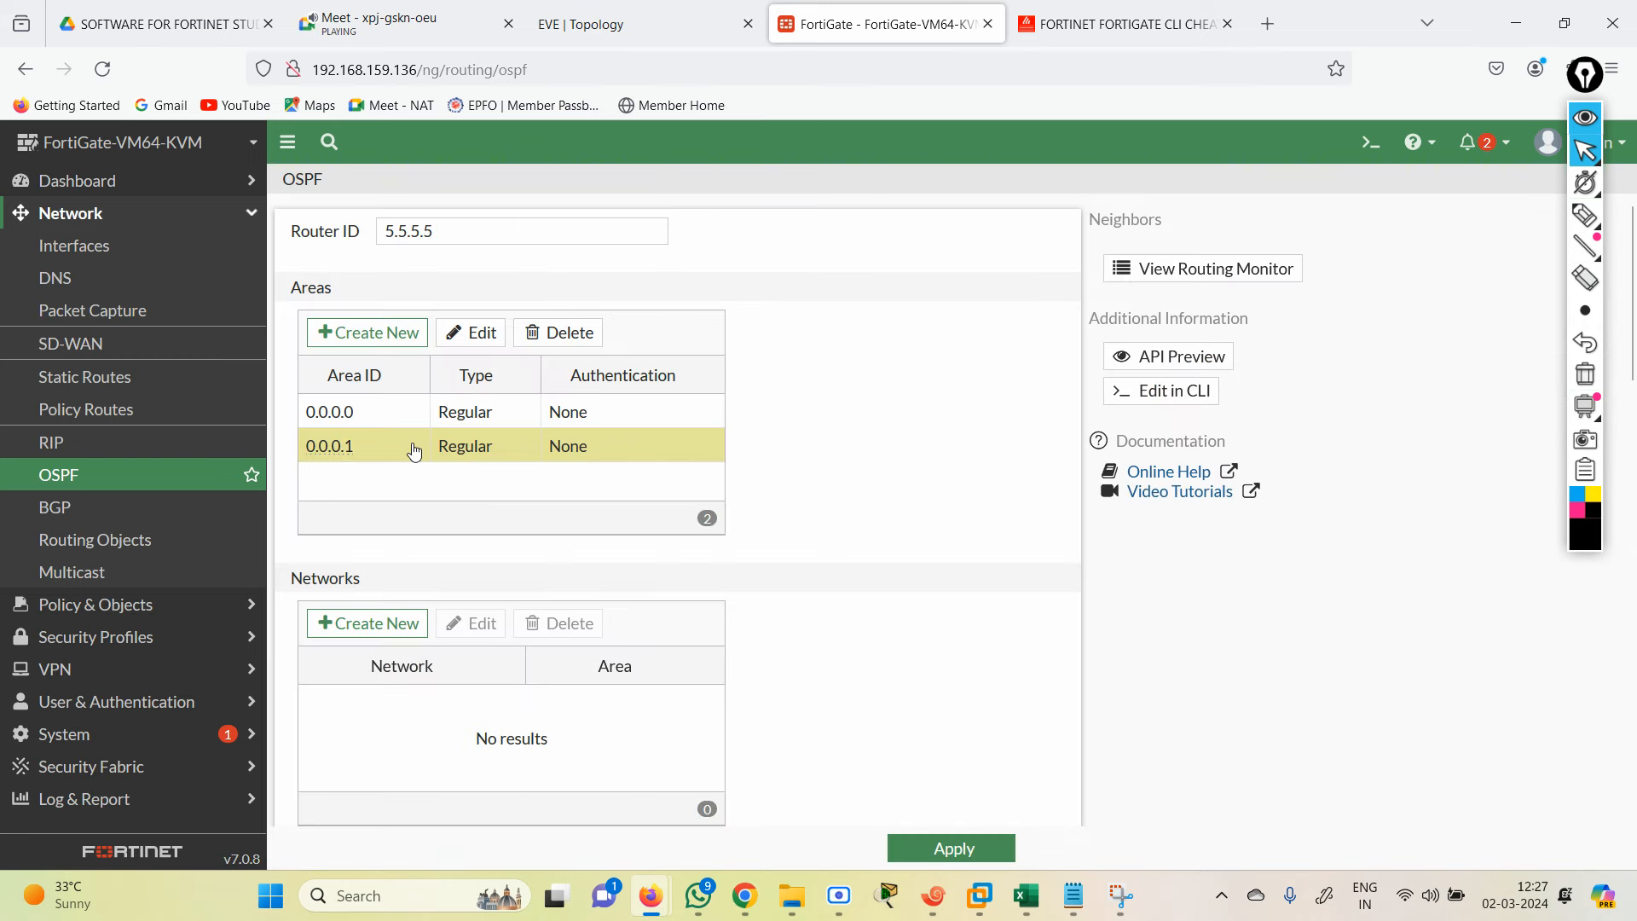
Step: Delete area 0.0.0.1 and add OSPF areas 1.1.1.1 and 2.2.2.2
left_click(559, 332)
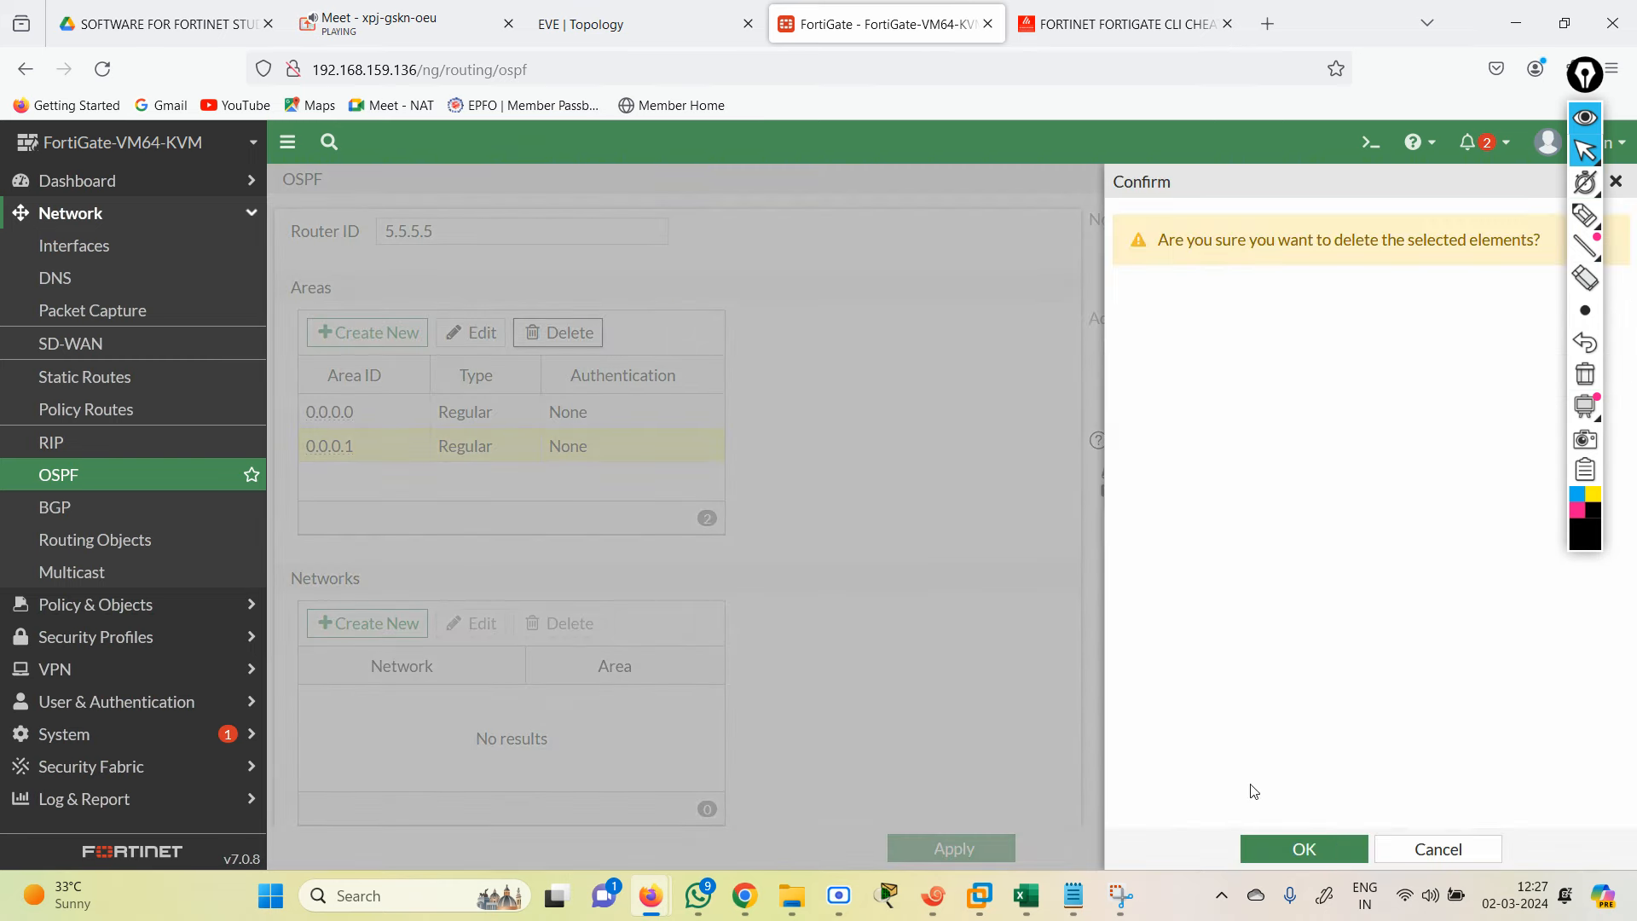
left_click(1300, 847)
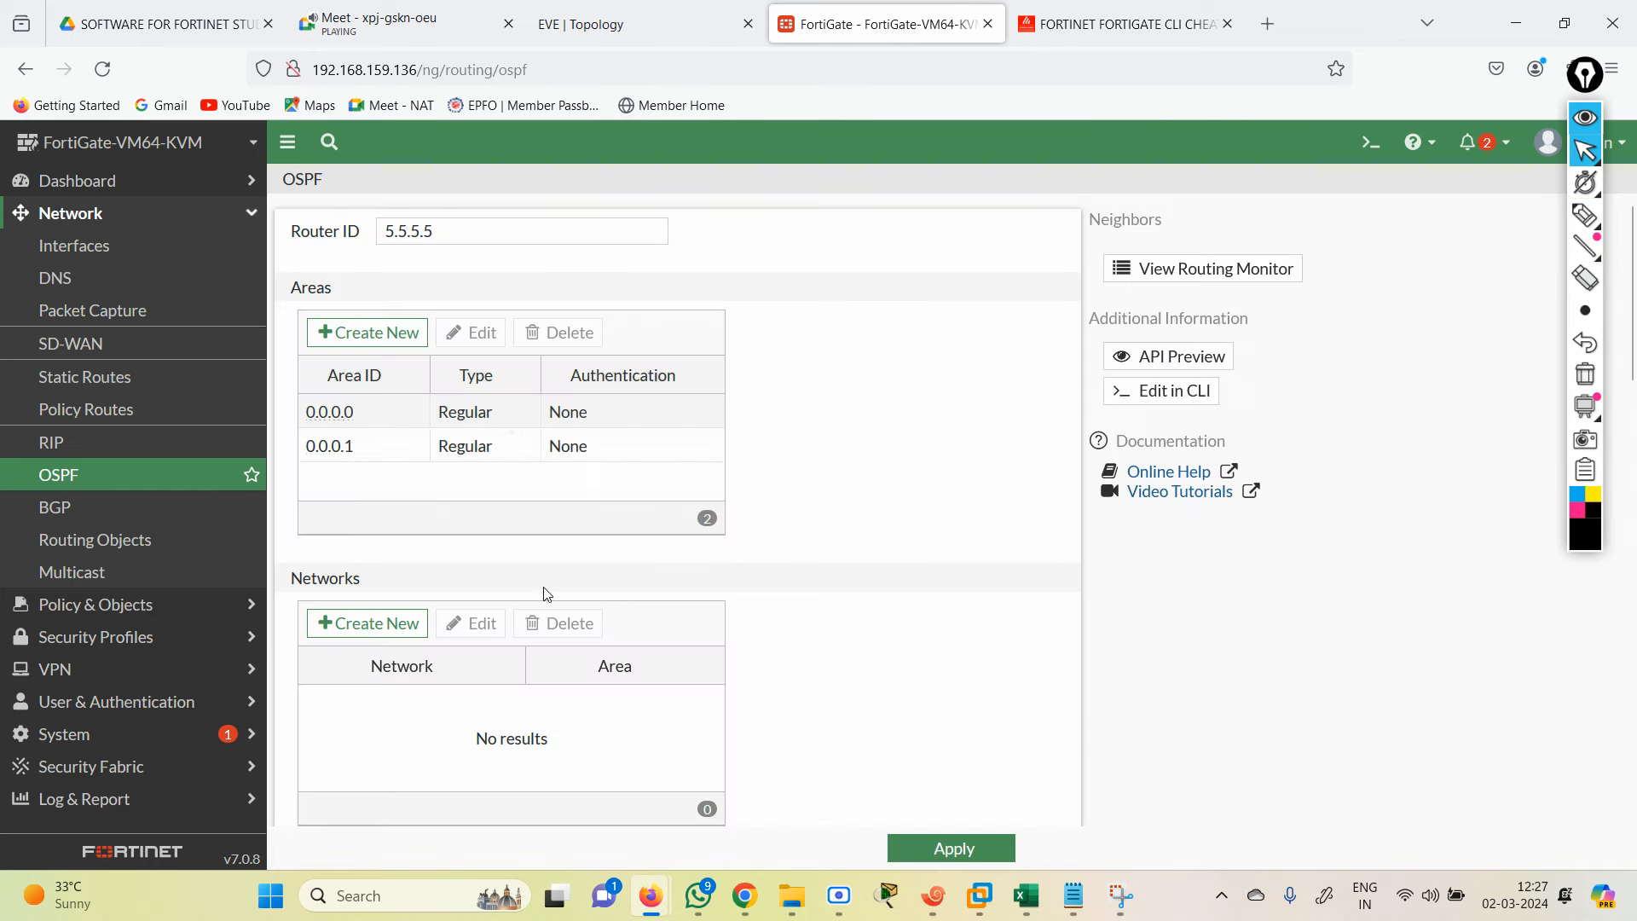
left_click(366, 335)
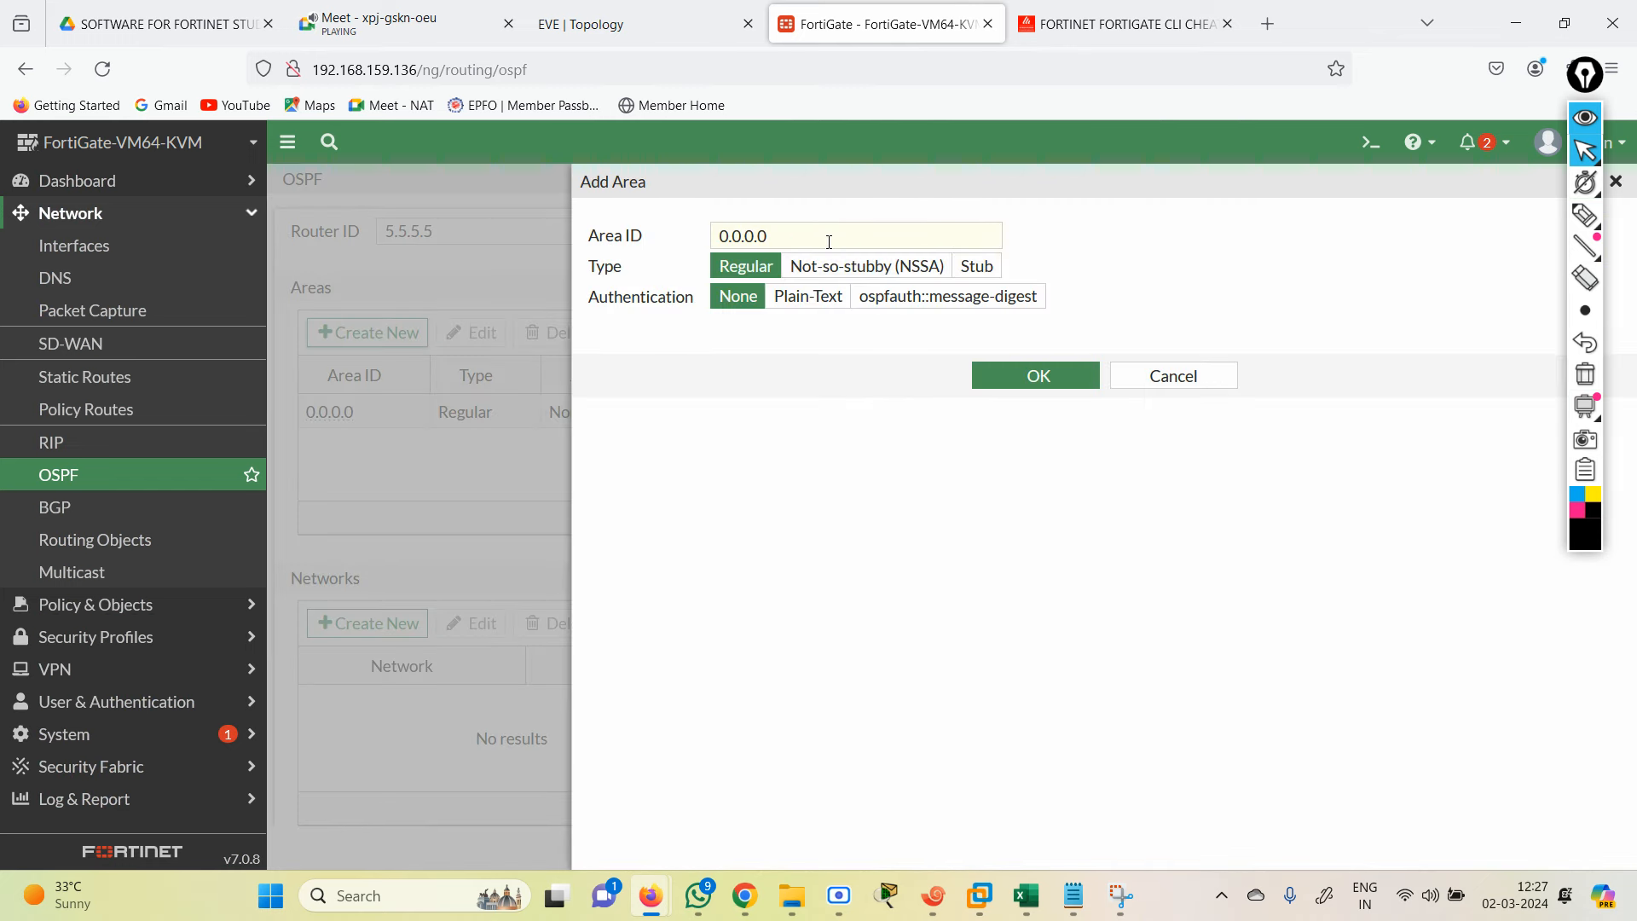
type("1.1.")
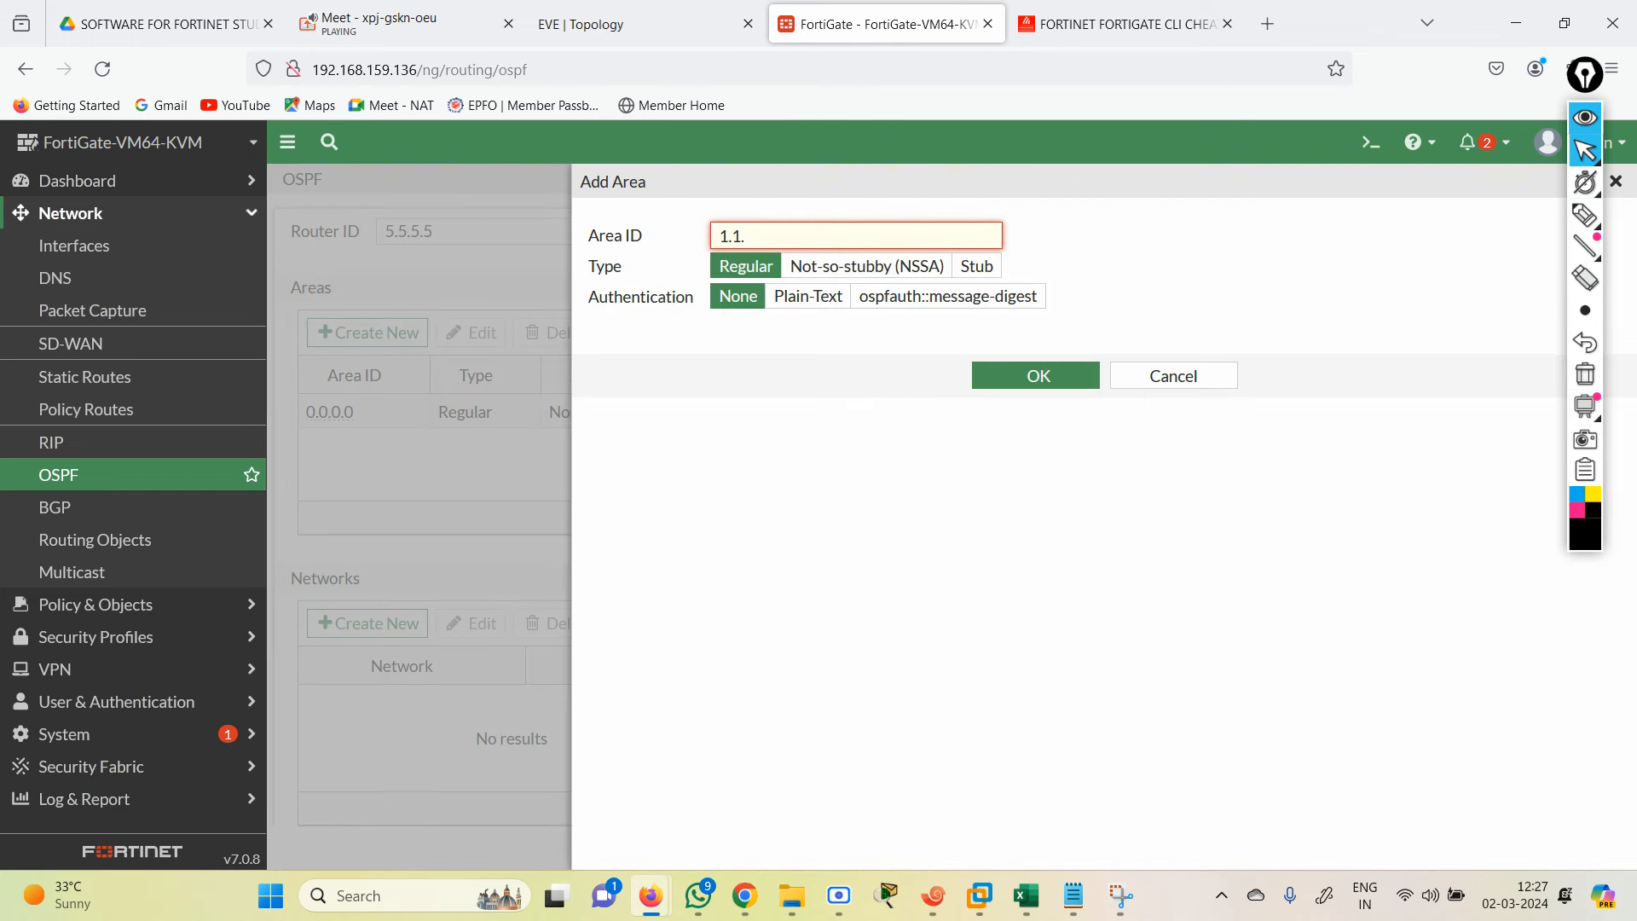
type("1.1")
left_click(1023, 376)
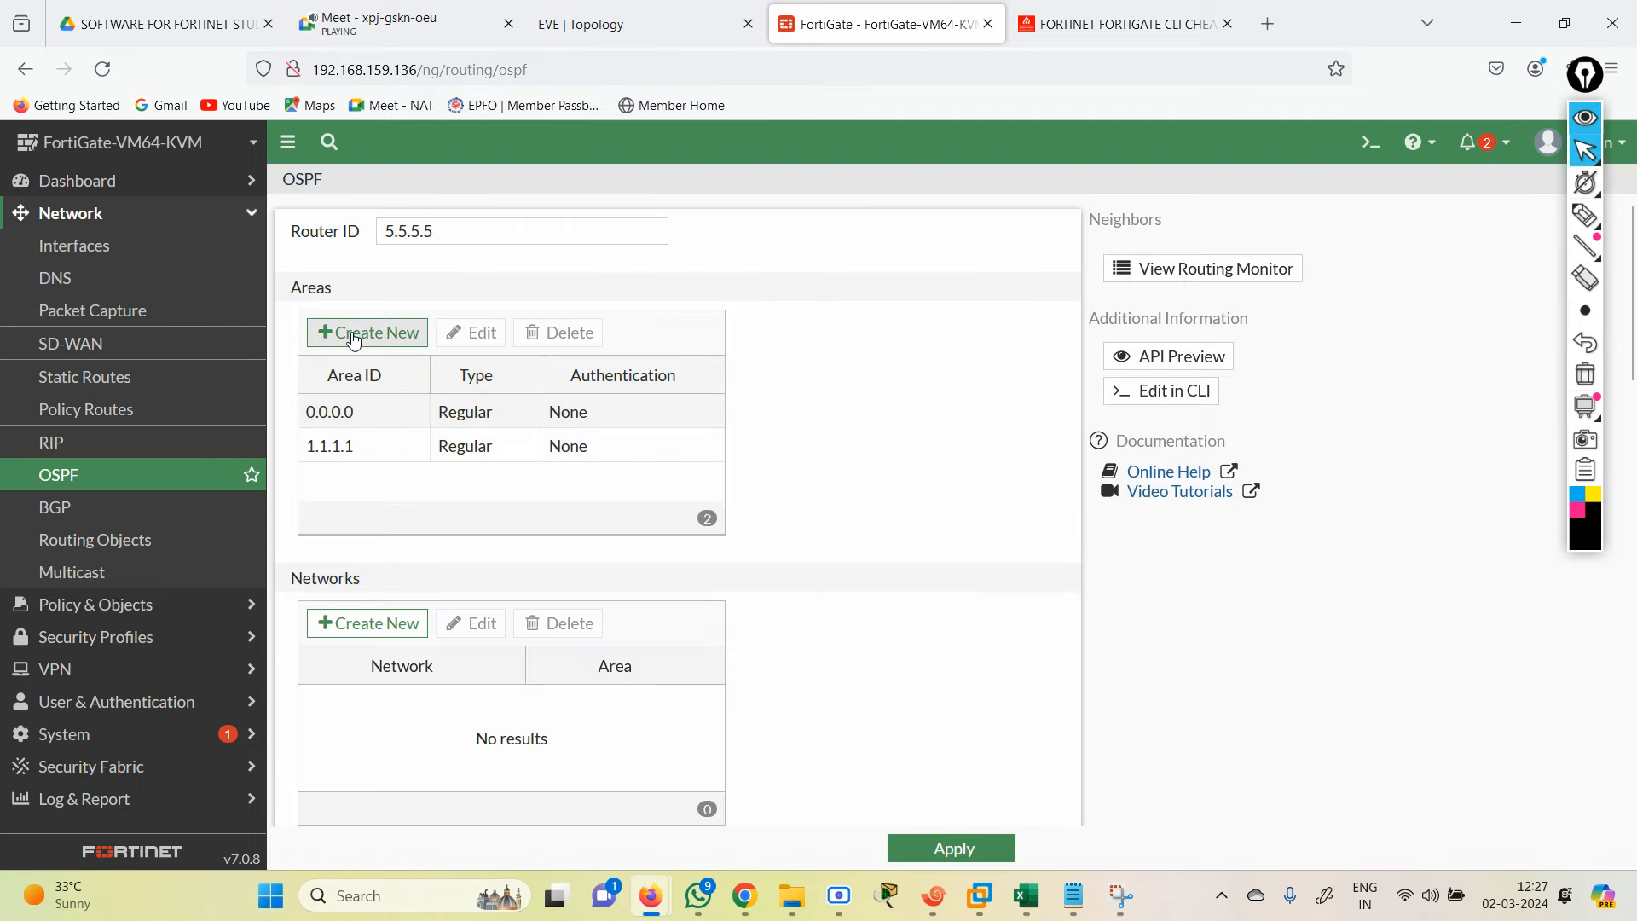
left_click(364, 333)
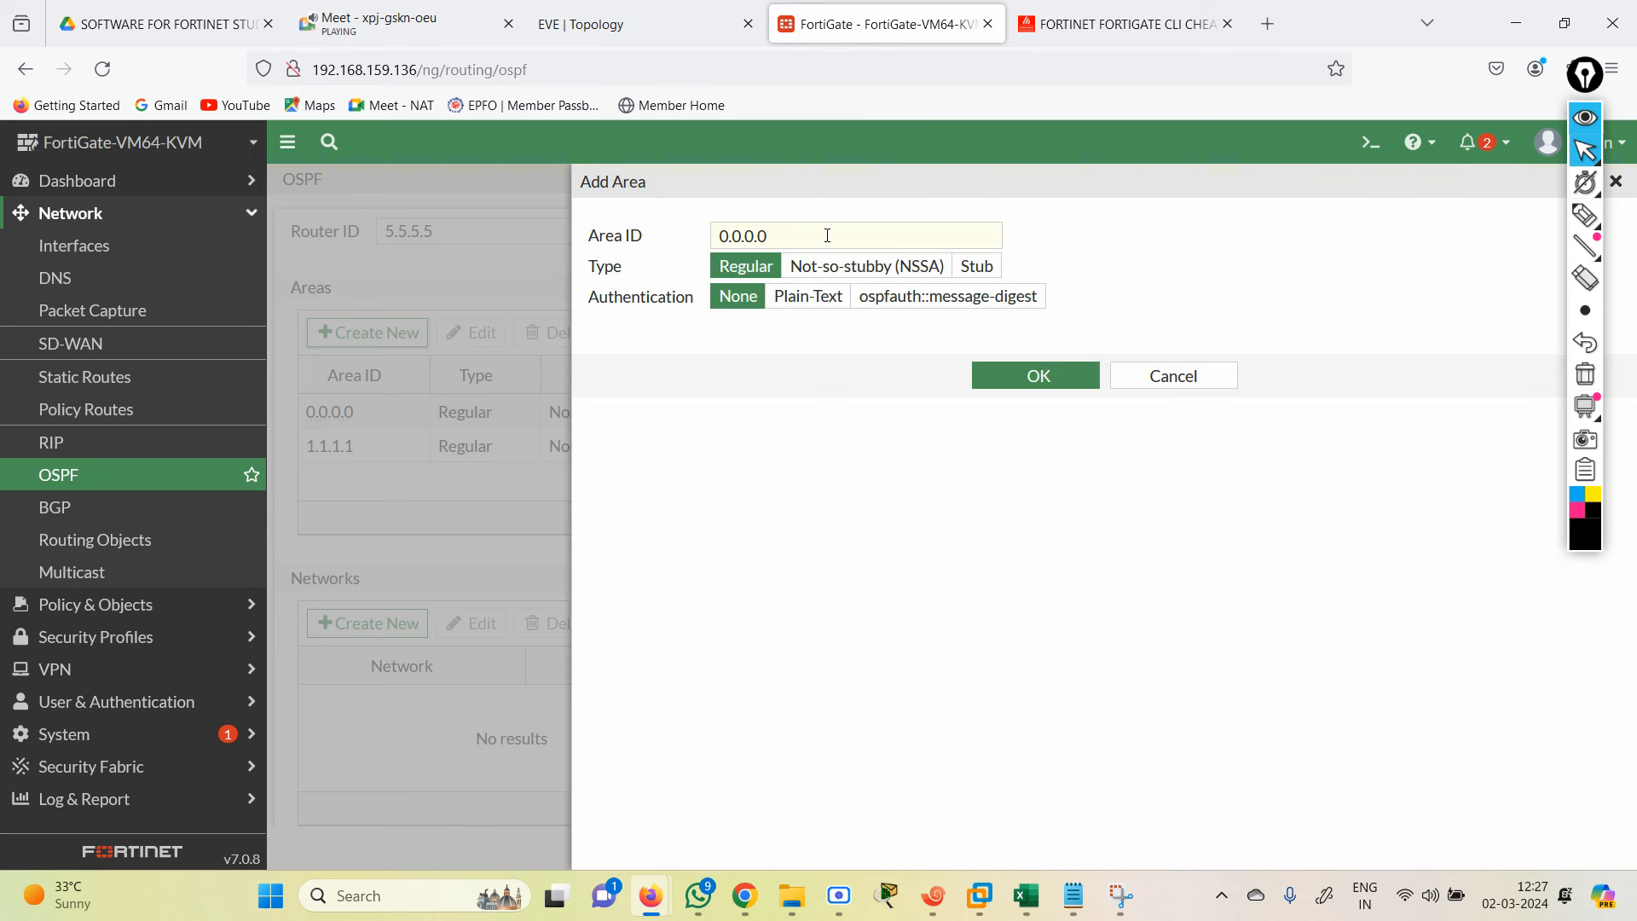
left_click_drag(827, 235, 563, 227)
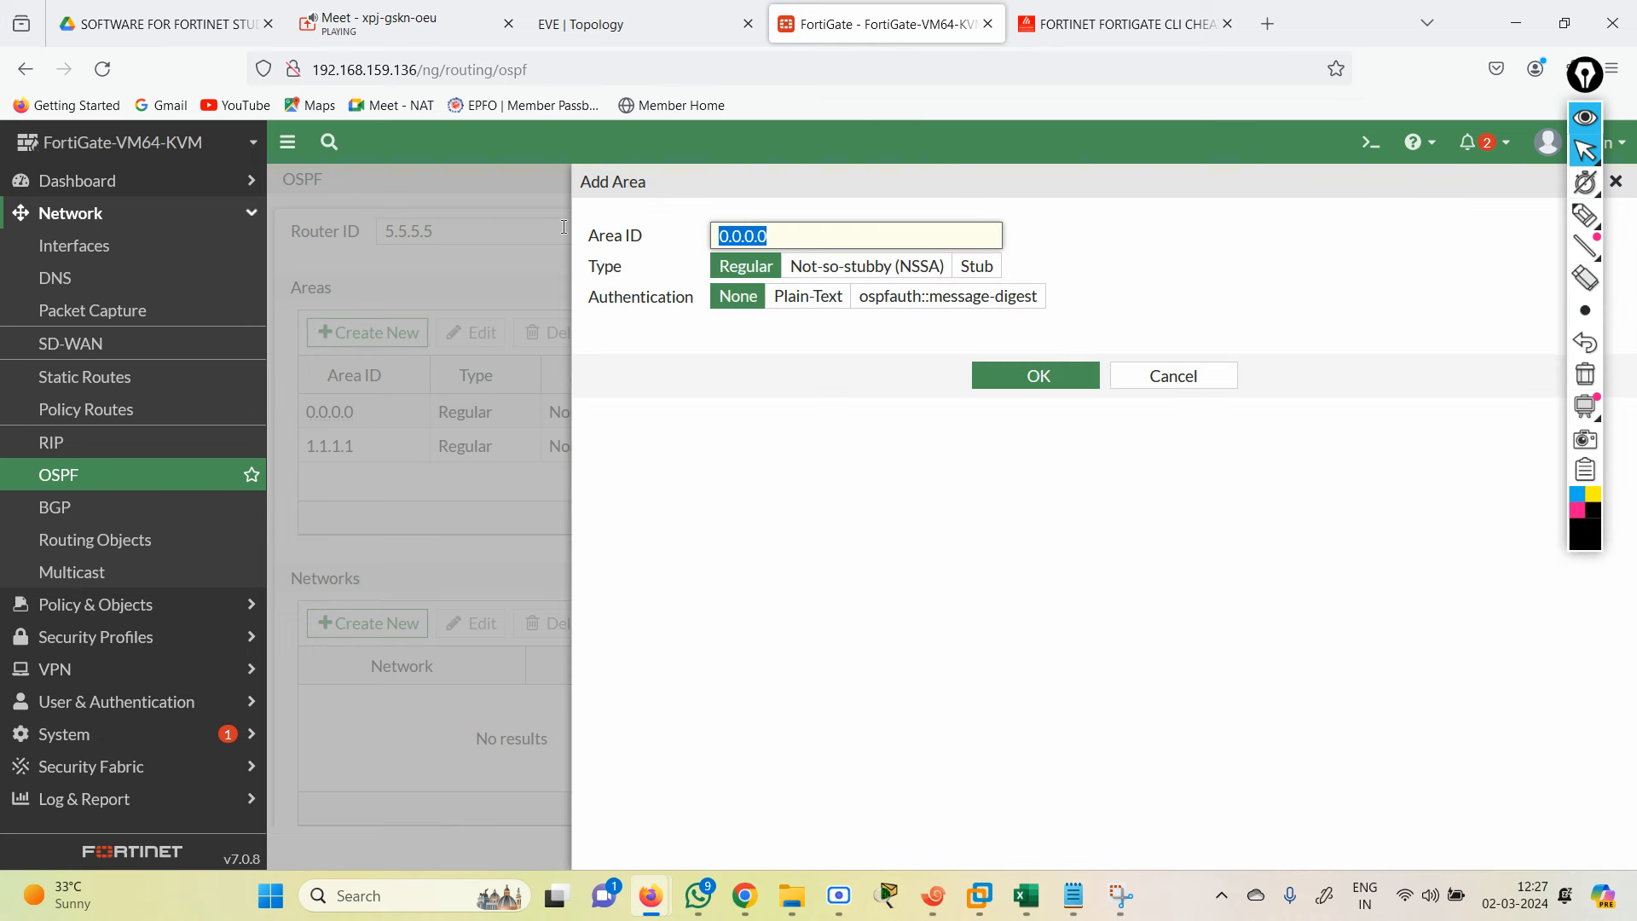
type("2.2.2.2")
left_click(1039, 382)
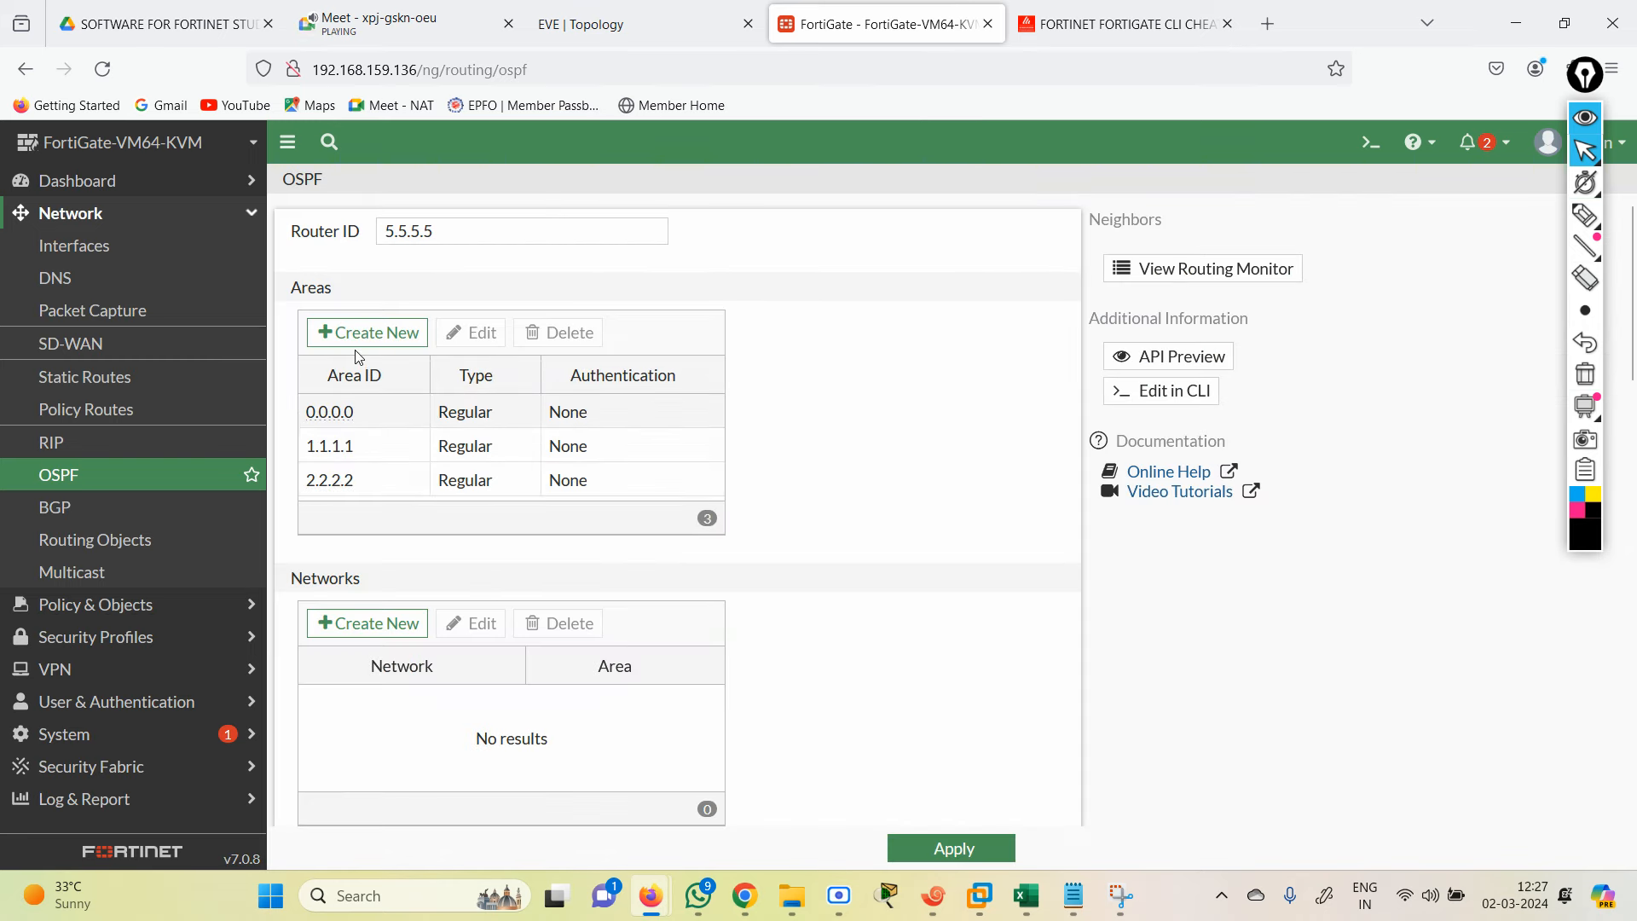
Step: Add OSPF areas 3.3.3.3 and 4.4.4.4
left_click(356, 334)
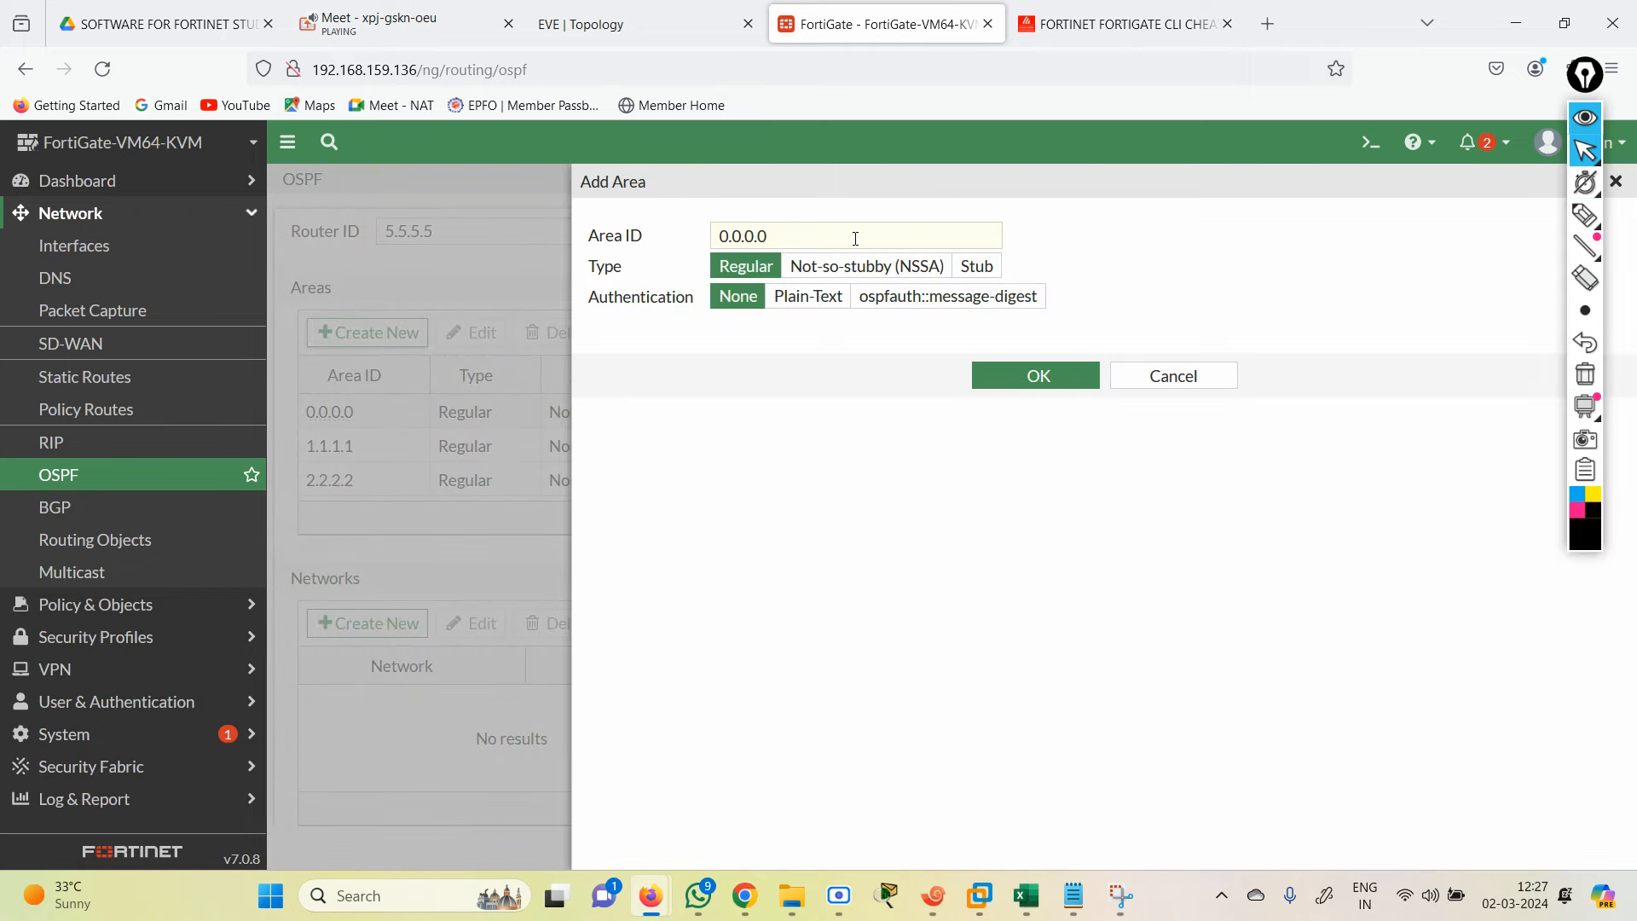
triple_click(856, 239)
type("3")
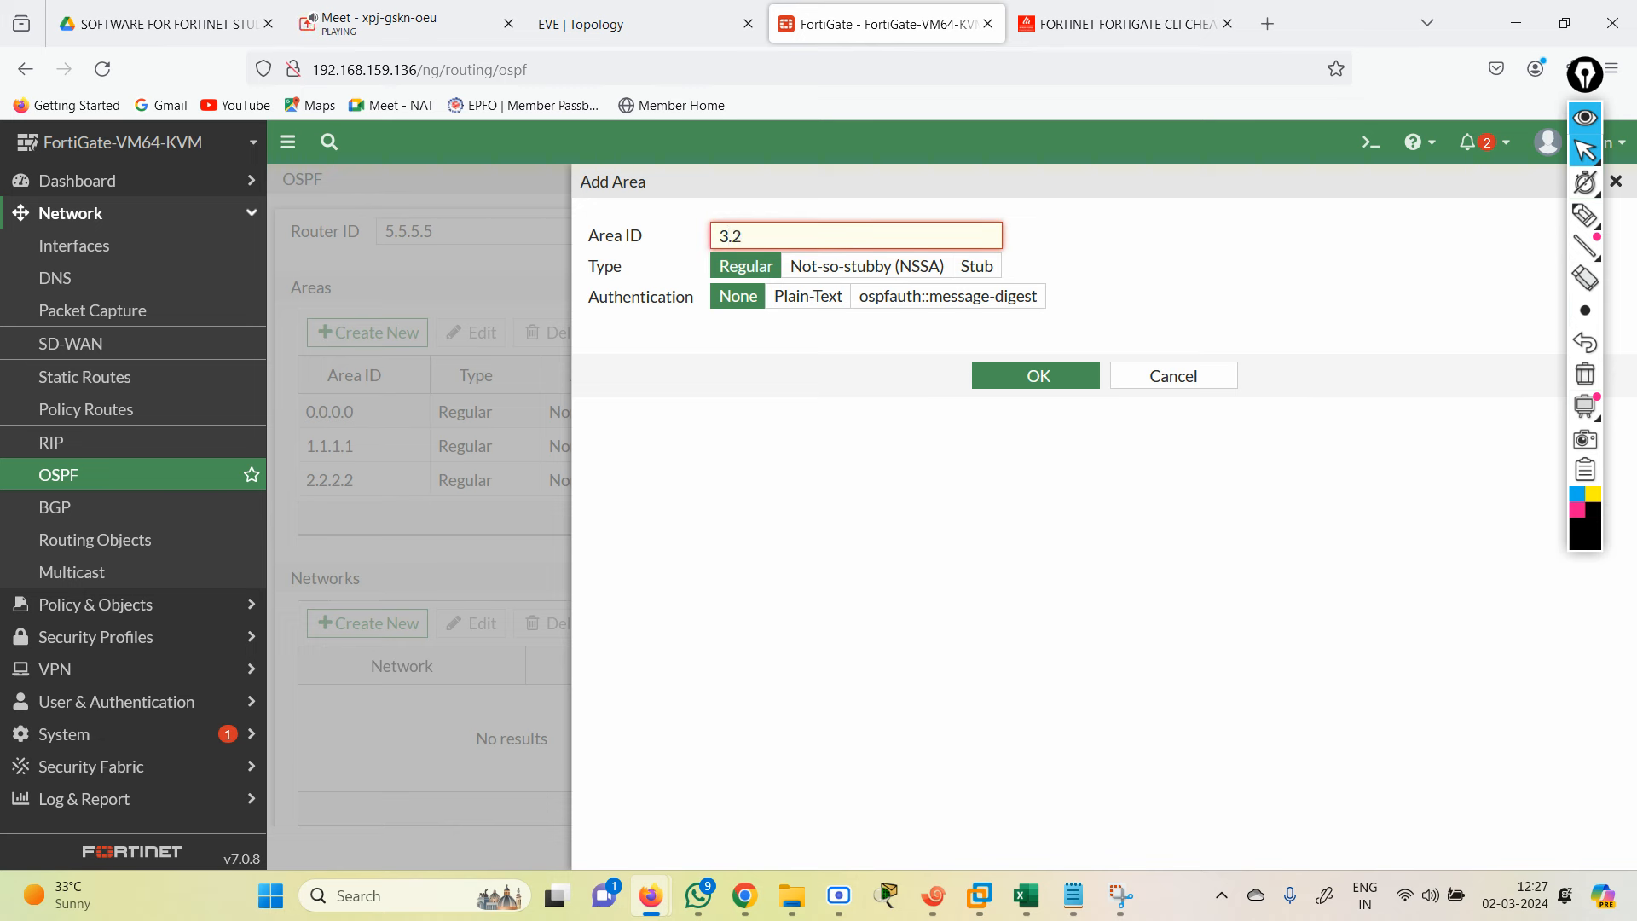
type(".3.3.3")
left_click(1041, 377)
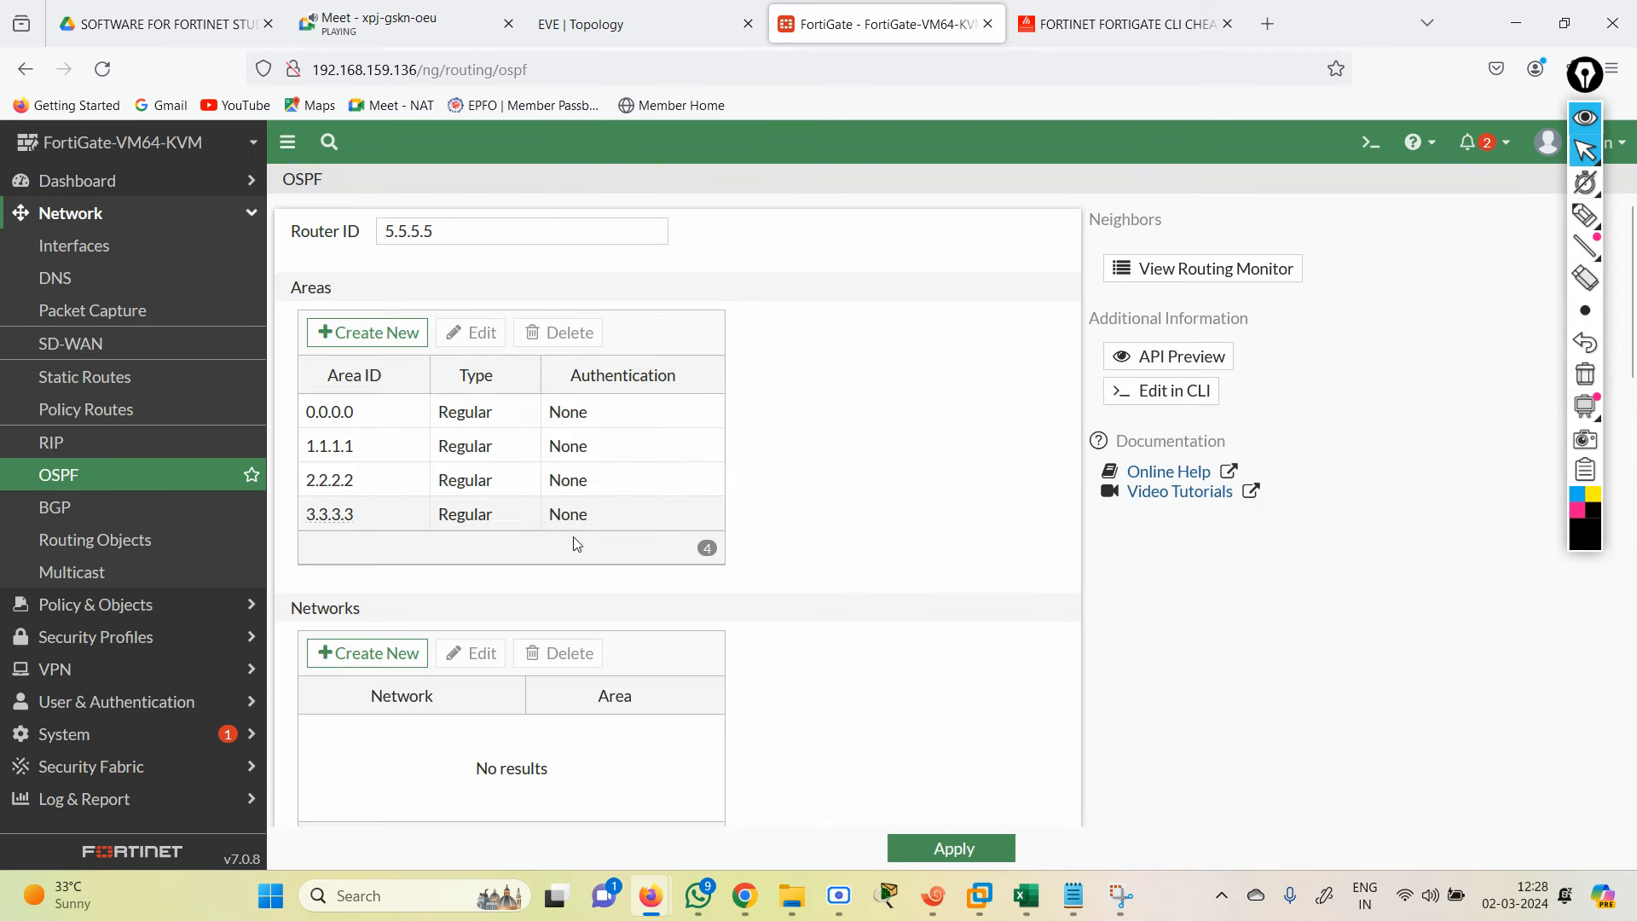
left_click(368, 333)
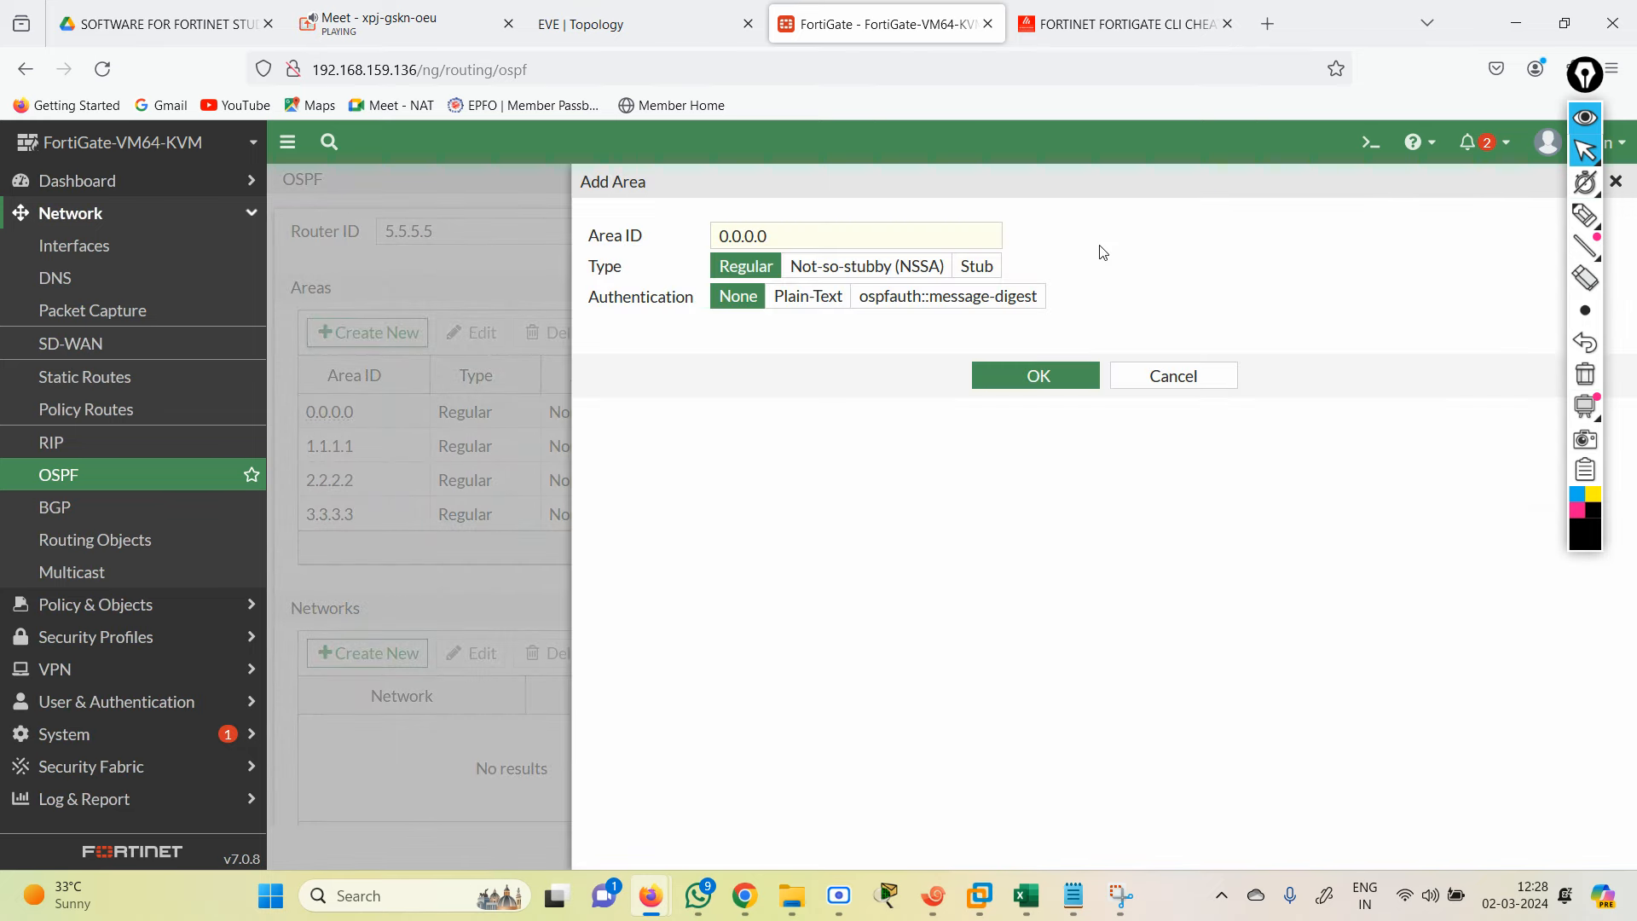
left_click_drag(896, 232, 378, 268)
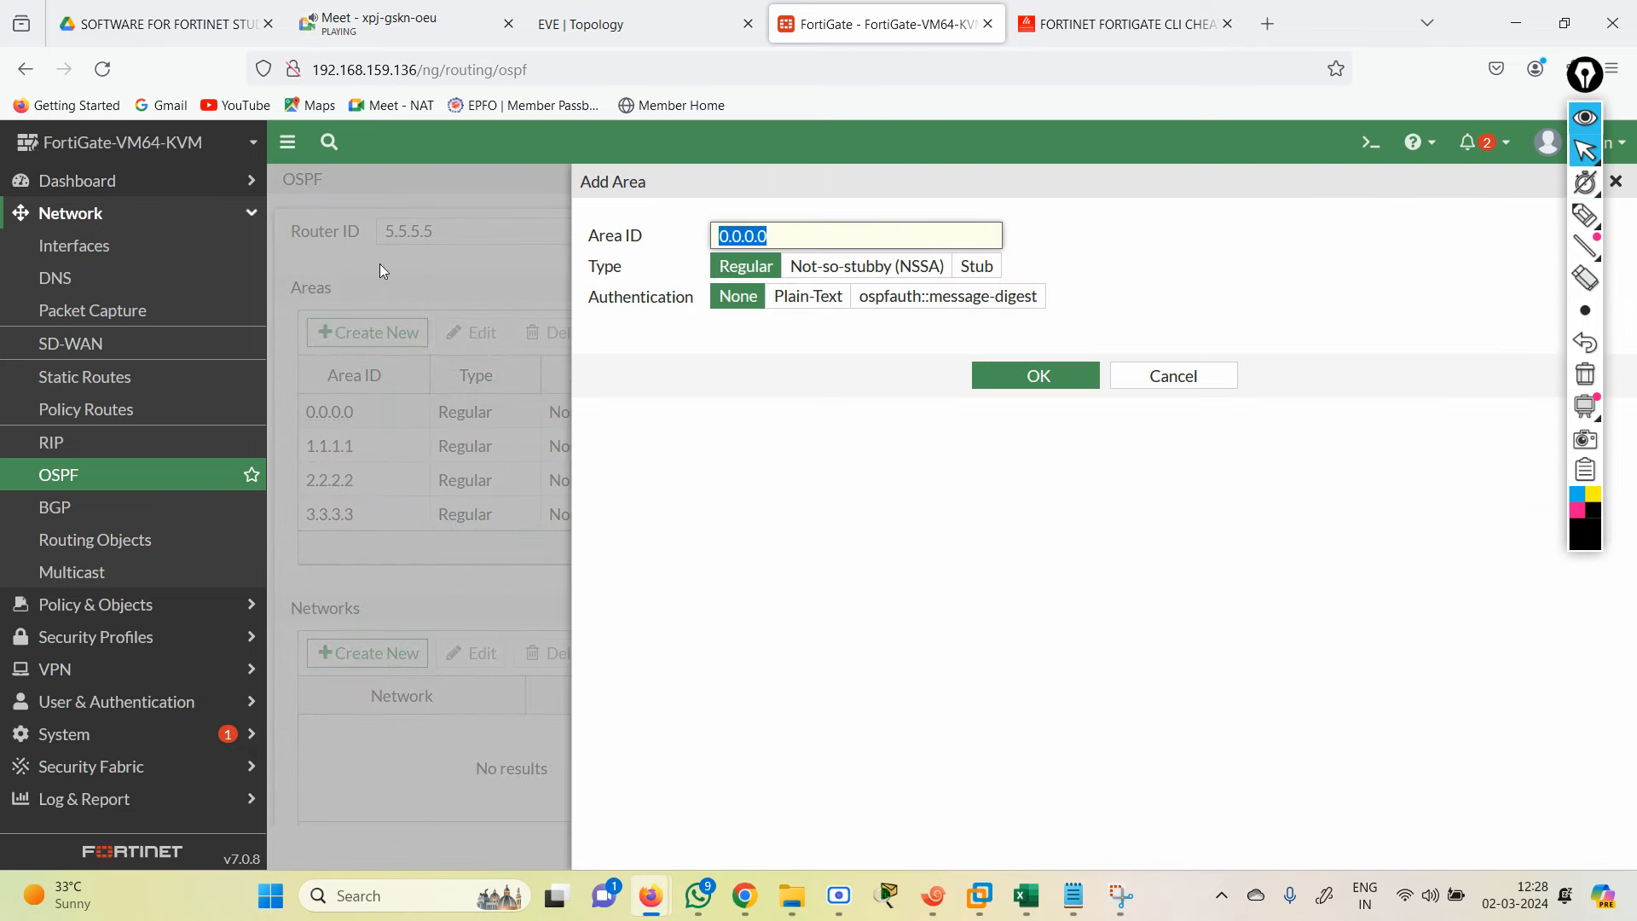
type("4.4")
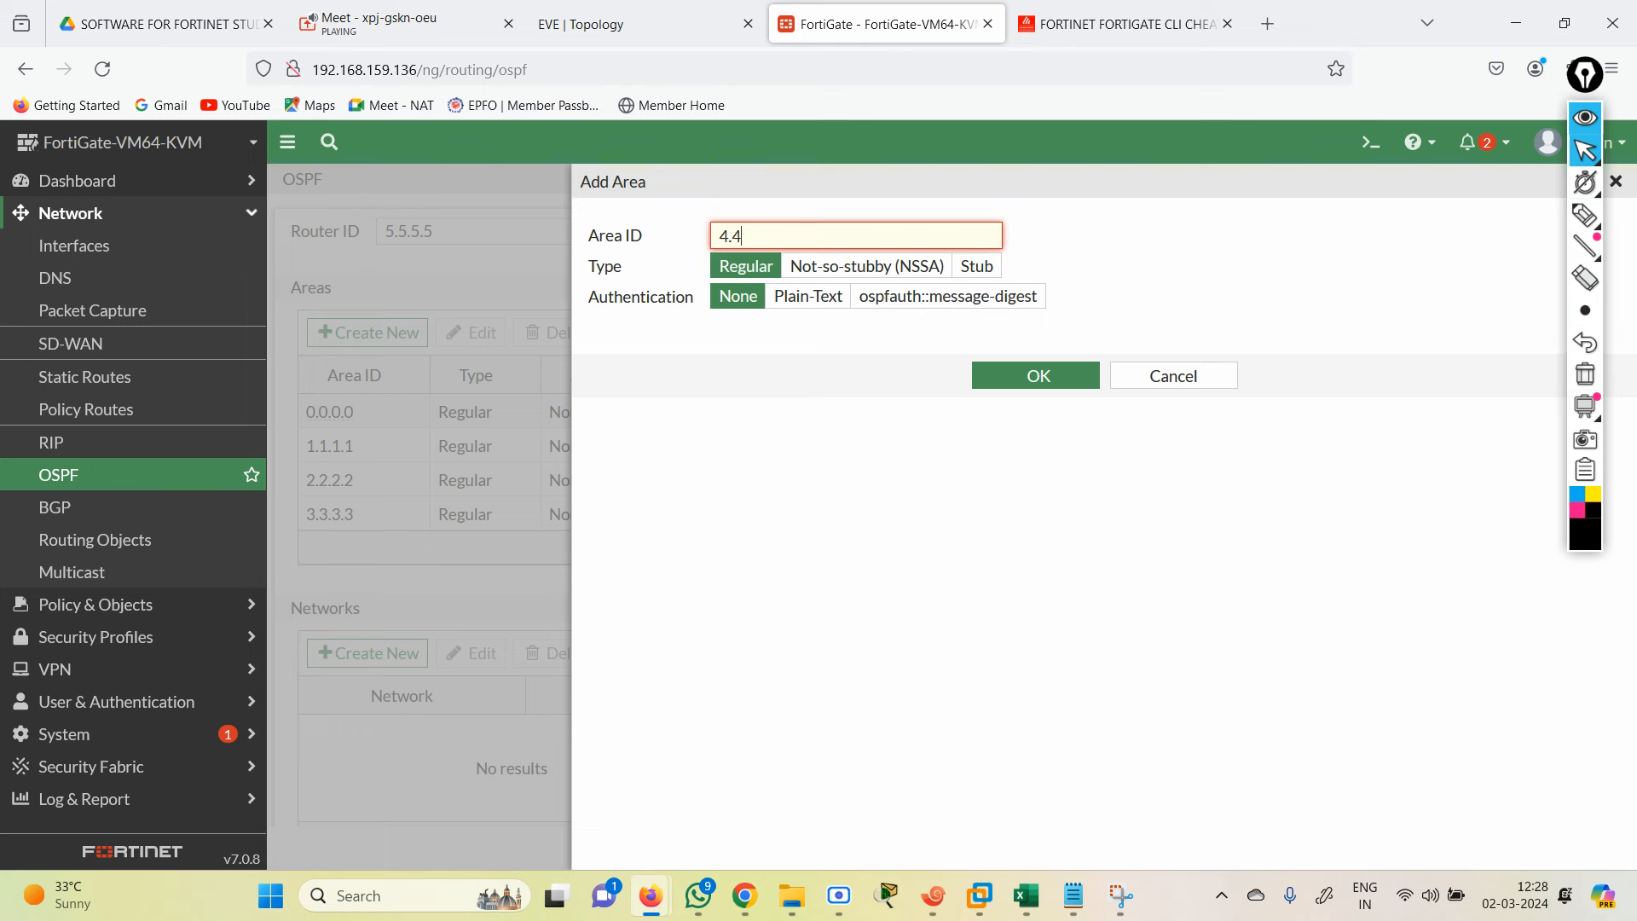
type(".4.4")
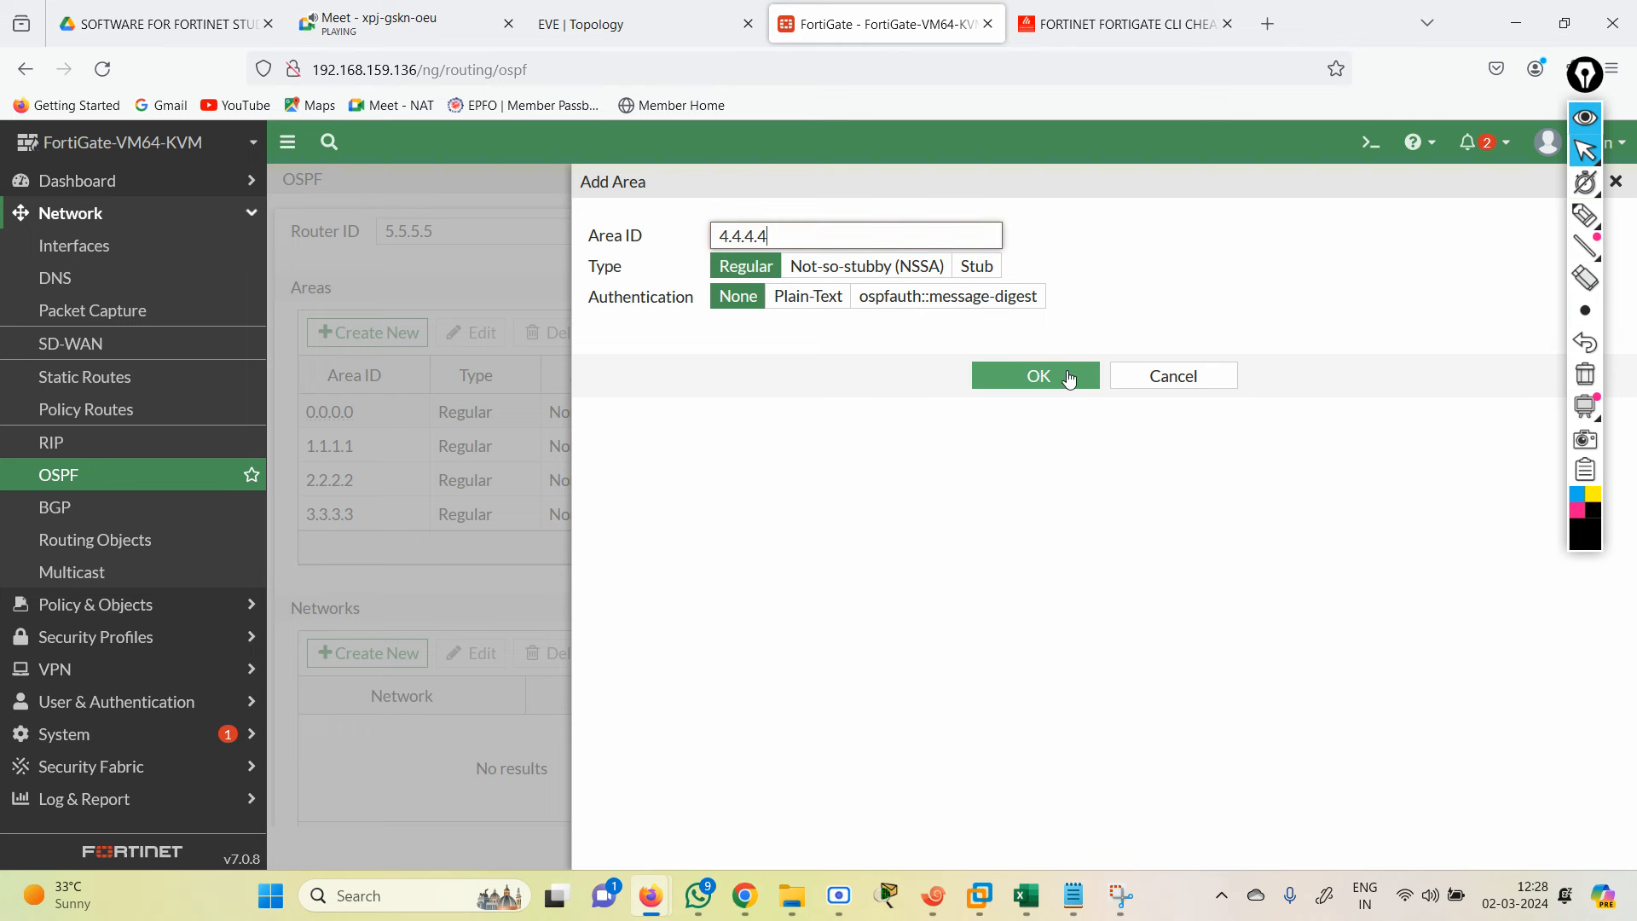
left_click(1040, 371)
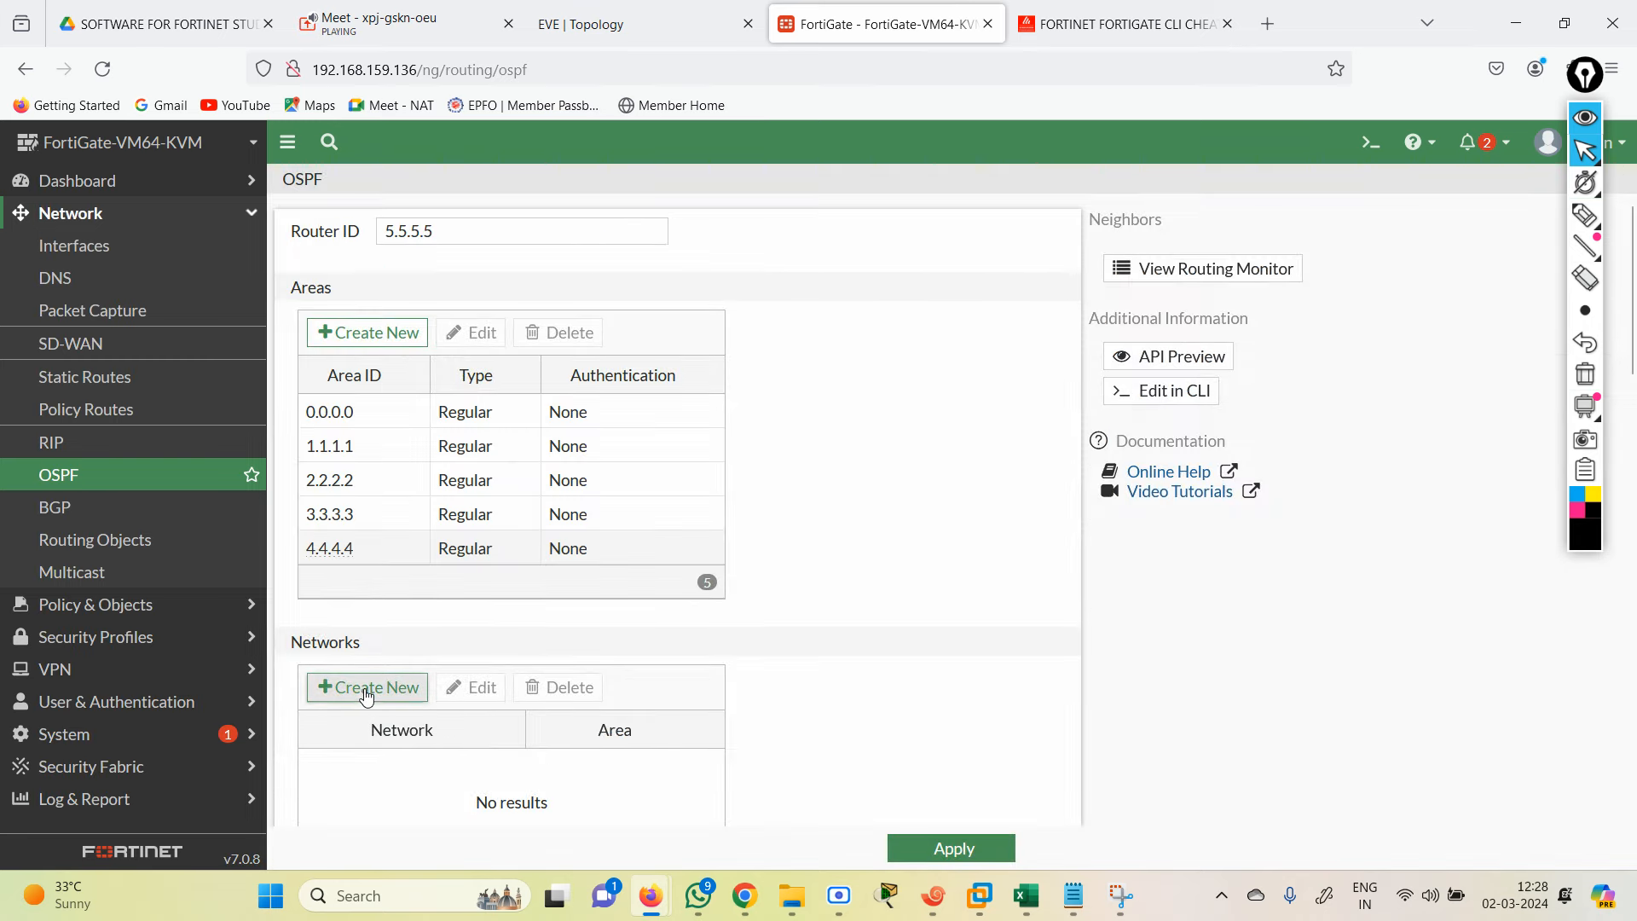
Step: Add network 192.168.2.0 in area 0.0.0.0 as the first OSPF network entry
left_click(367, 691)
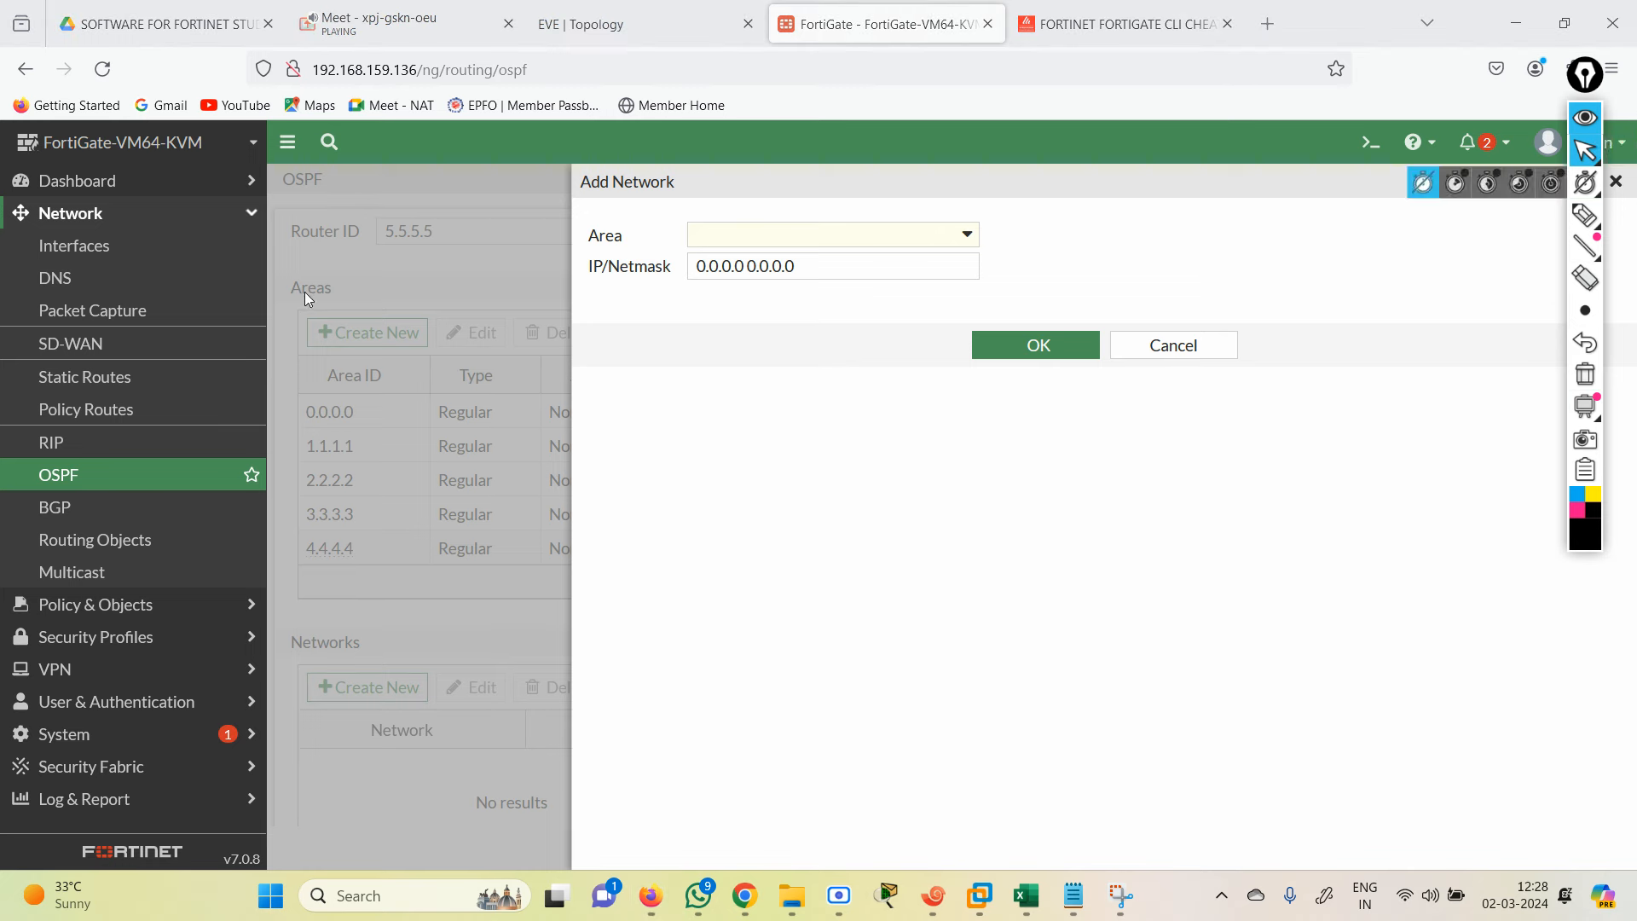
left_click(961, 237)
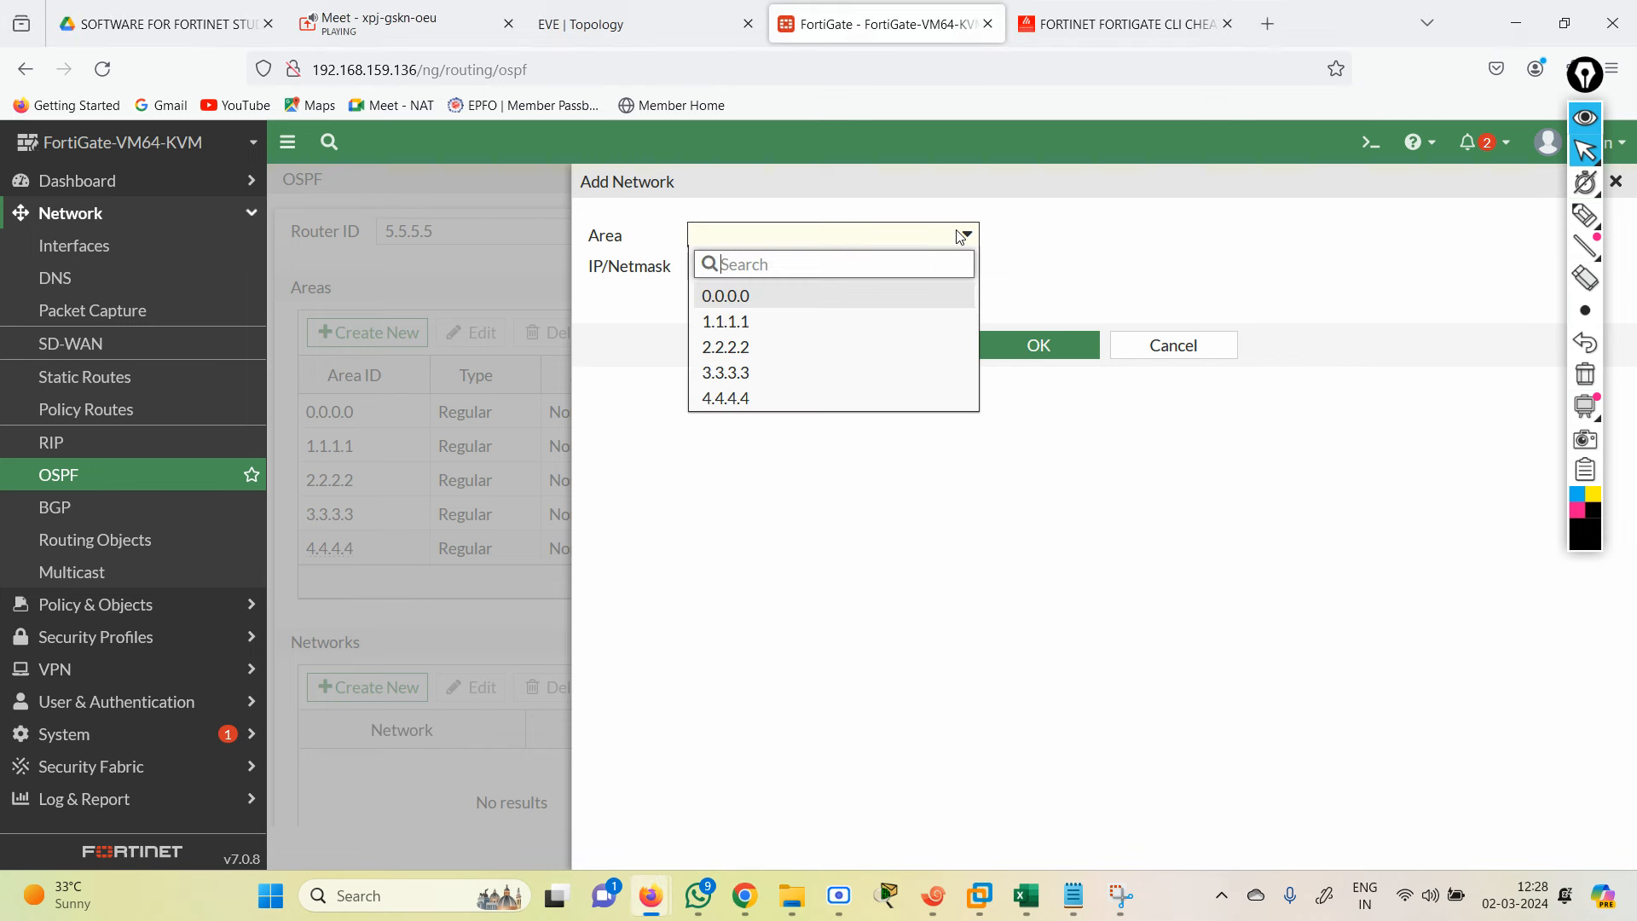
left_click(754, 299)
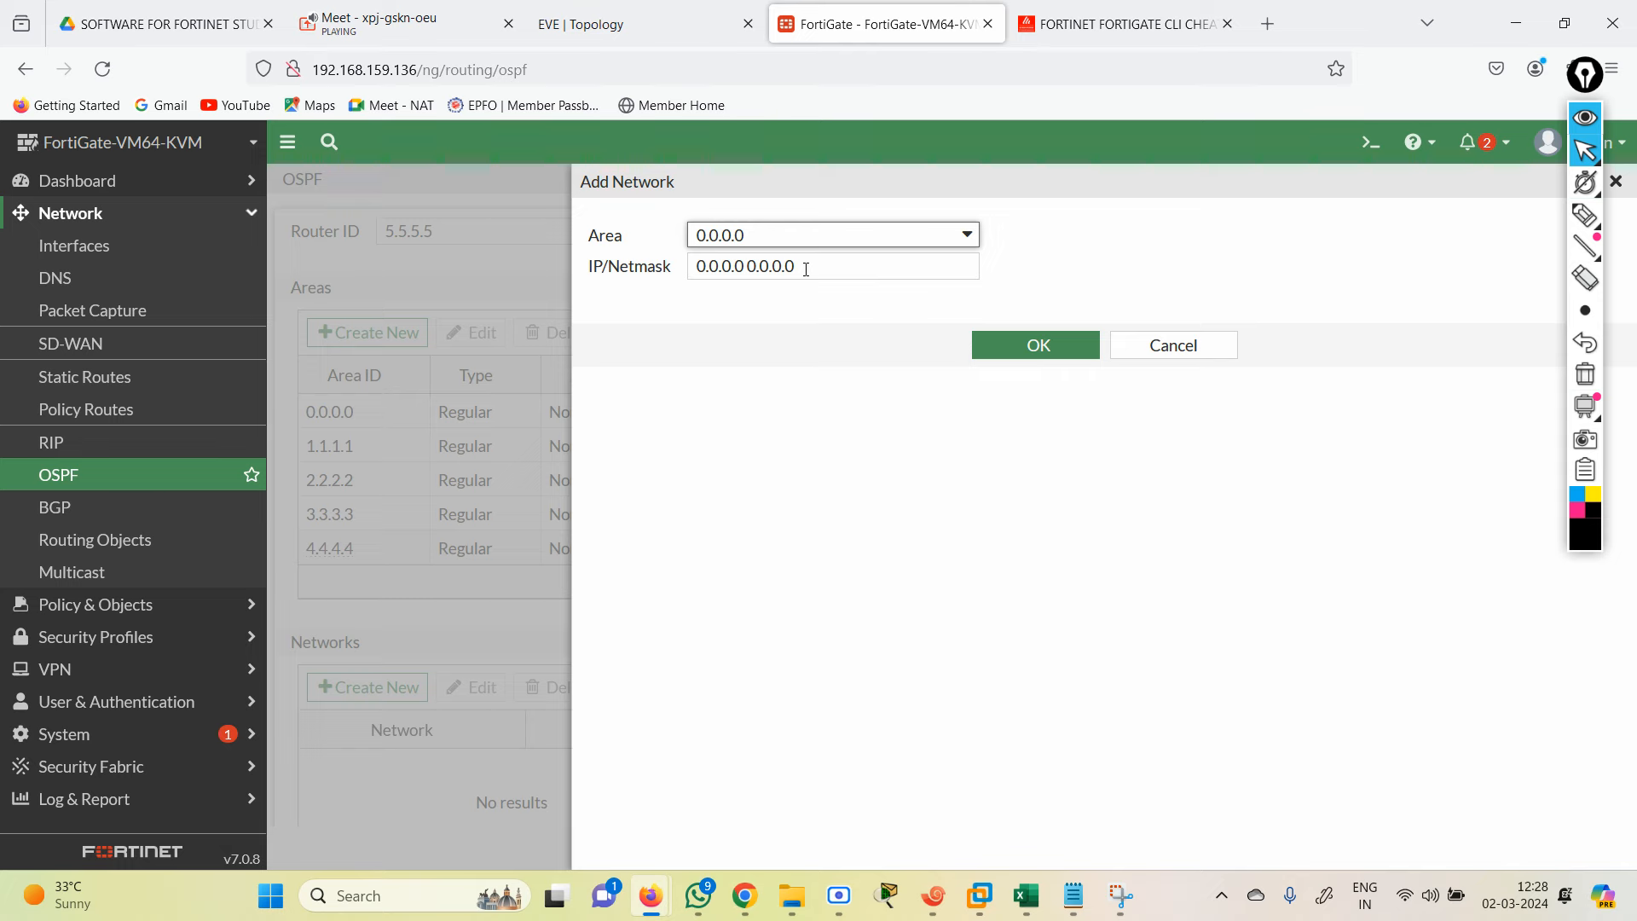
left_click_drag(806, 269, 628, 276)
left_click(588, 12)
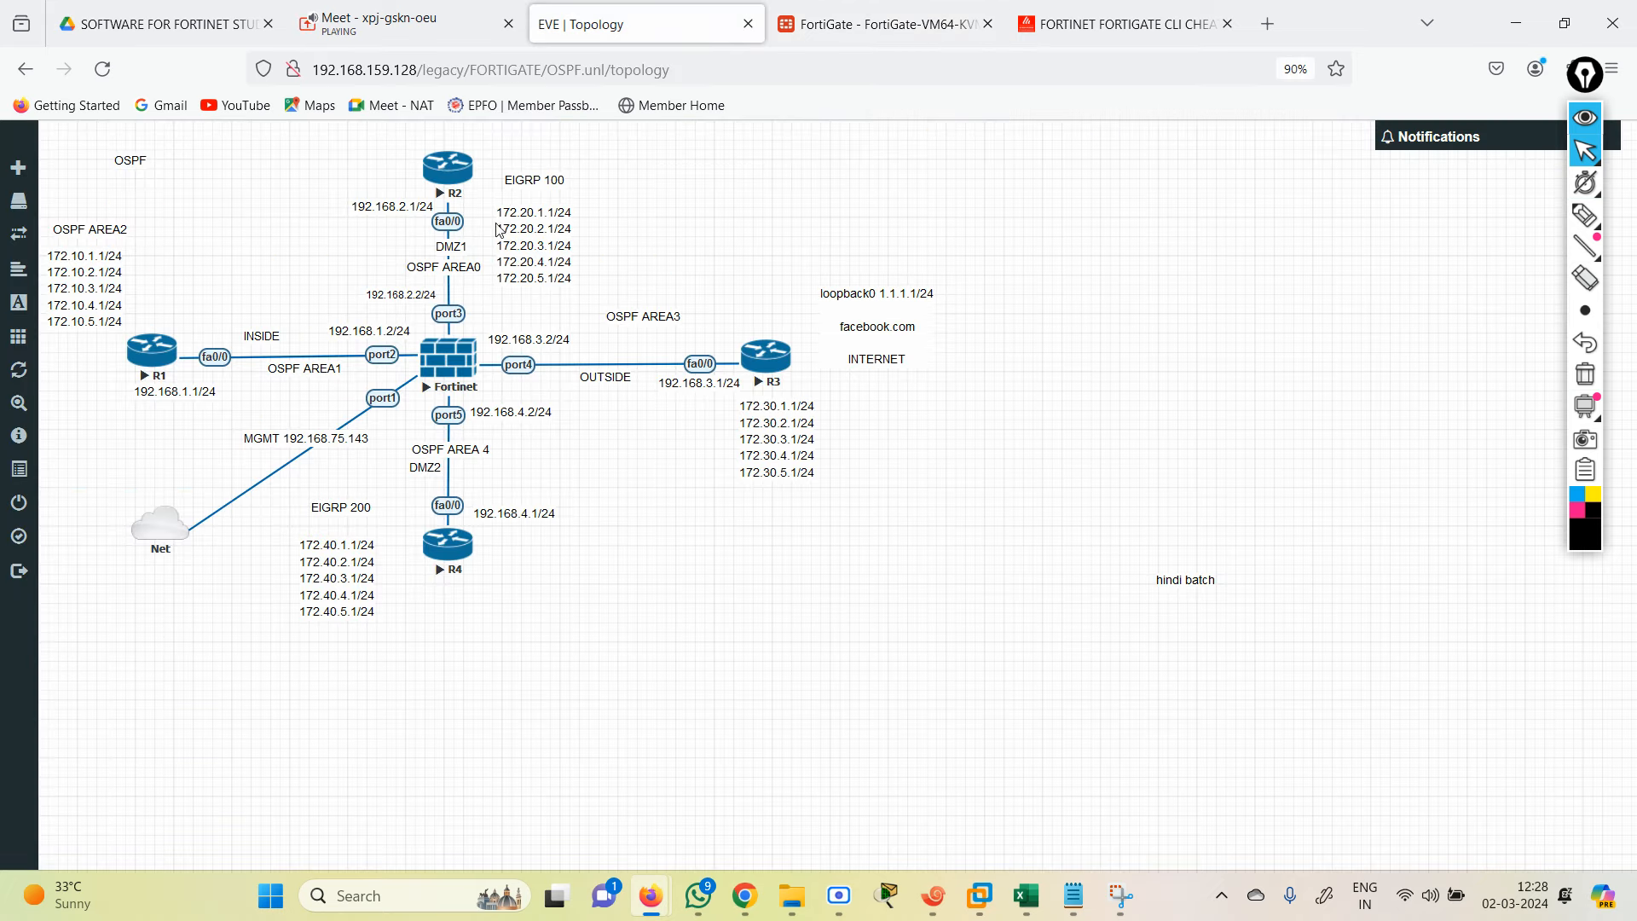
left_click(853, 24)
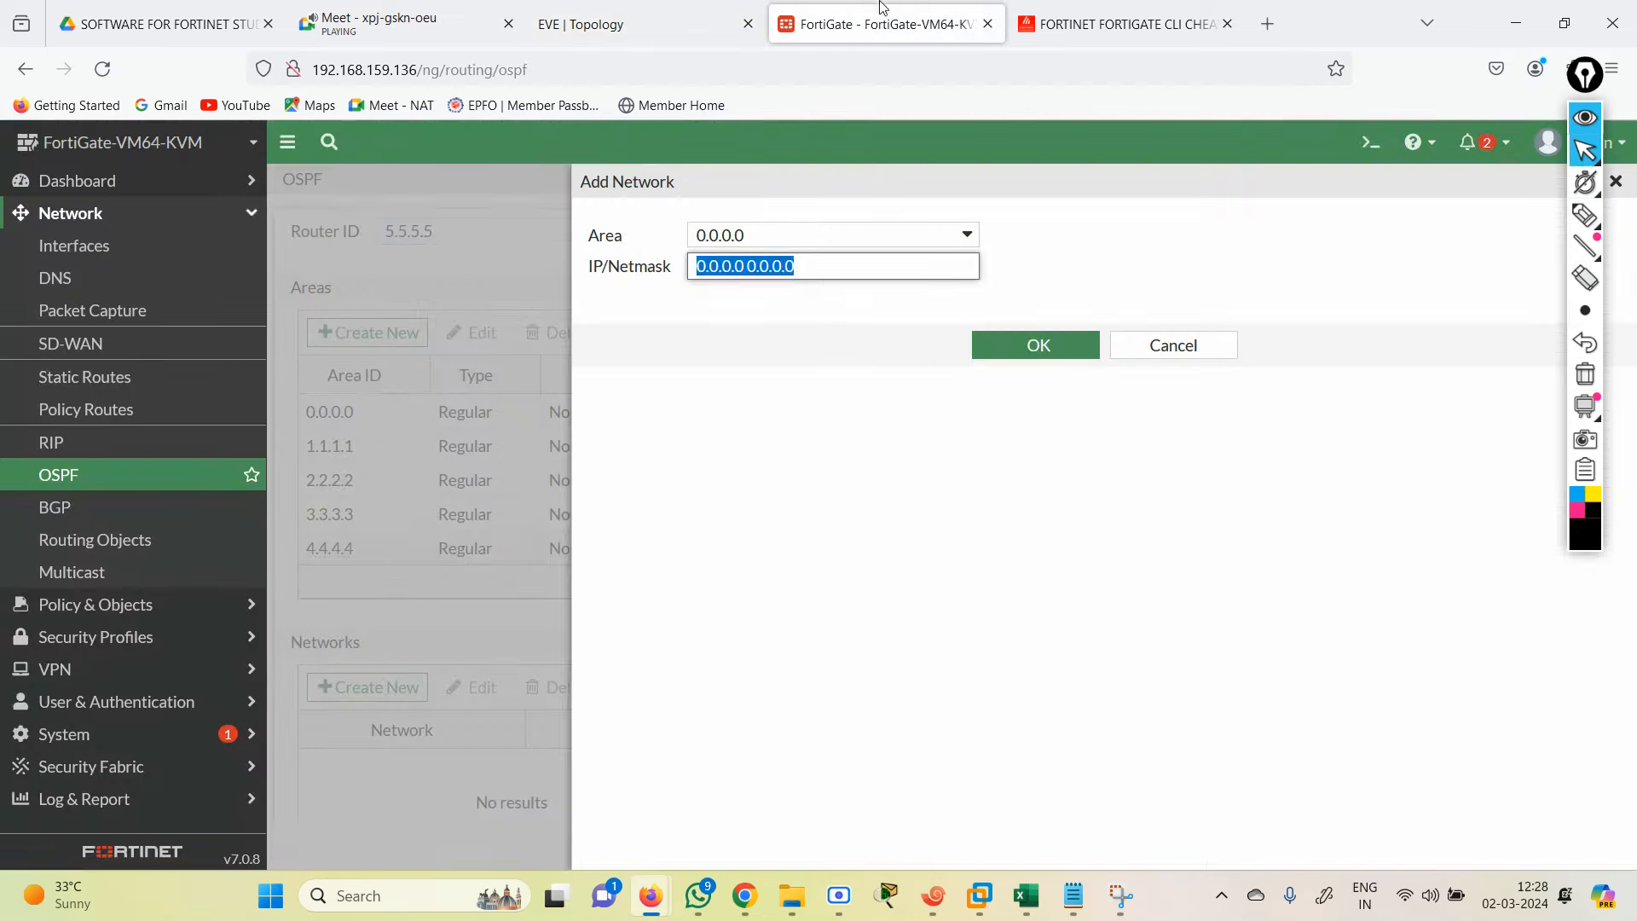
type("192.1")
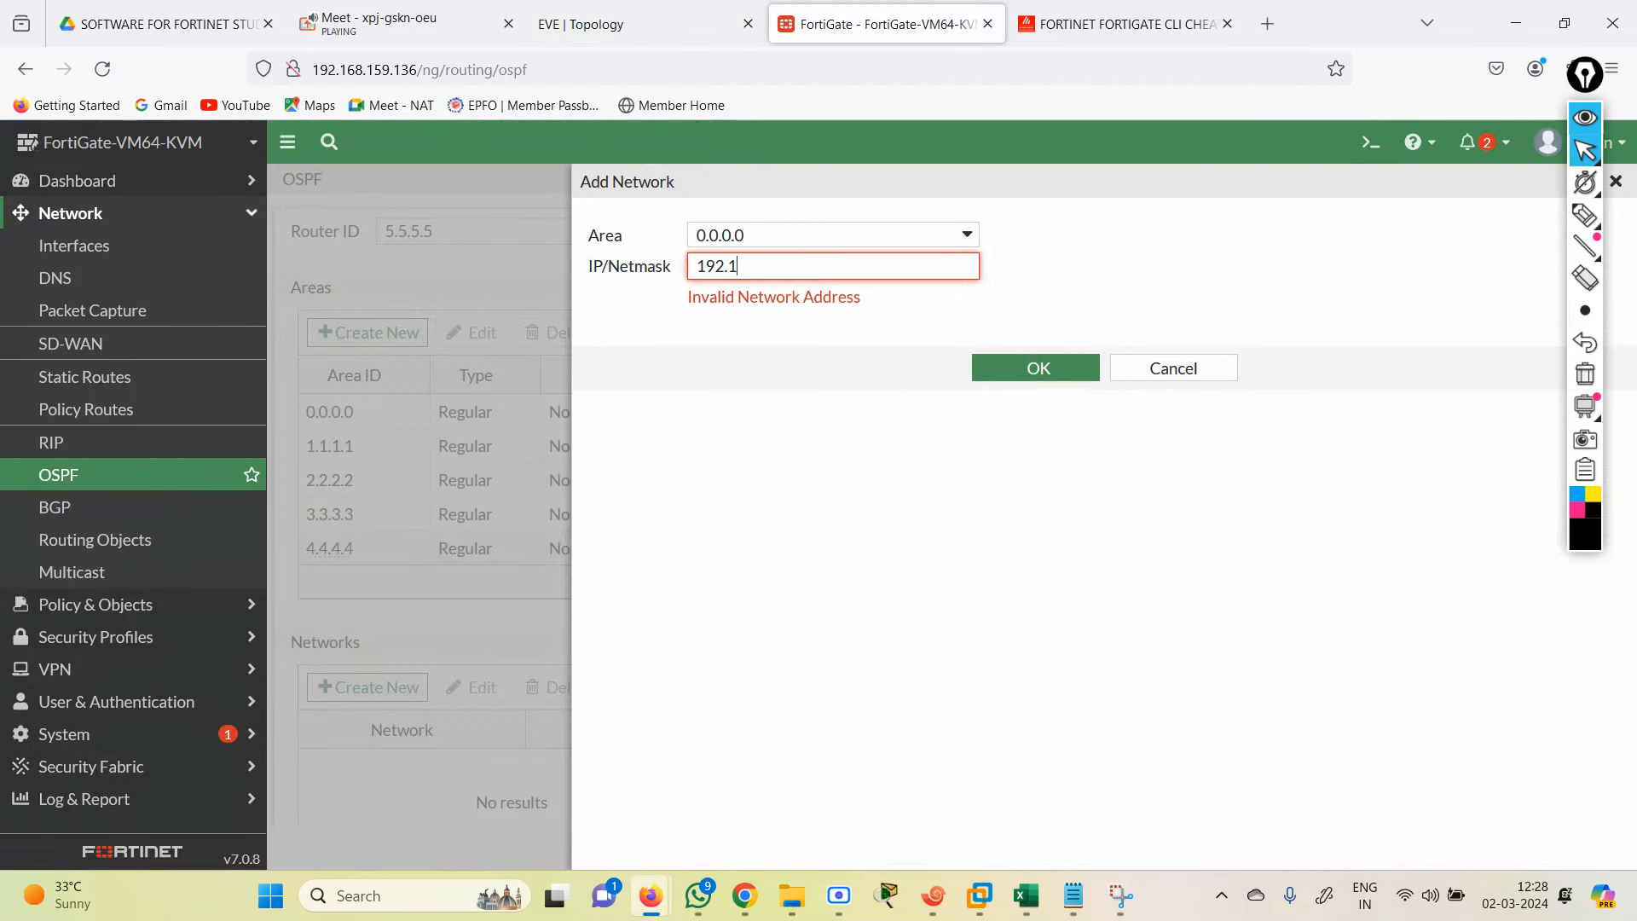
type("68.2.0/2")
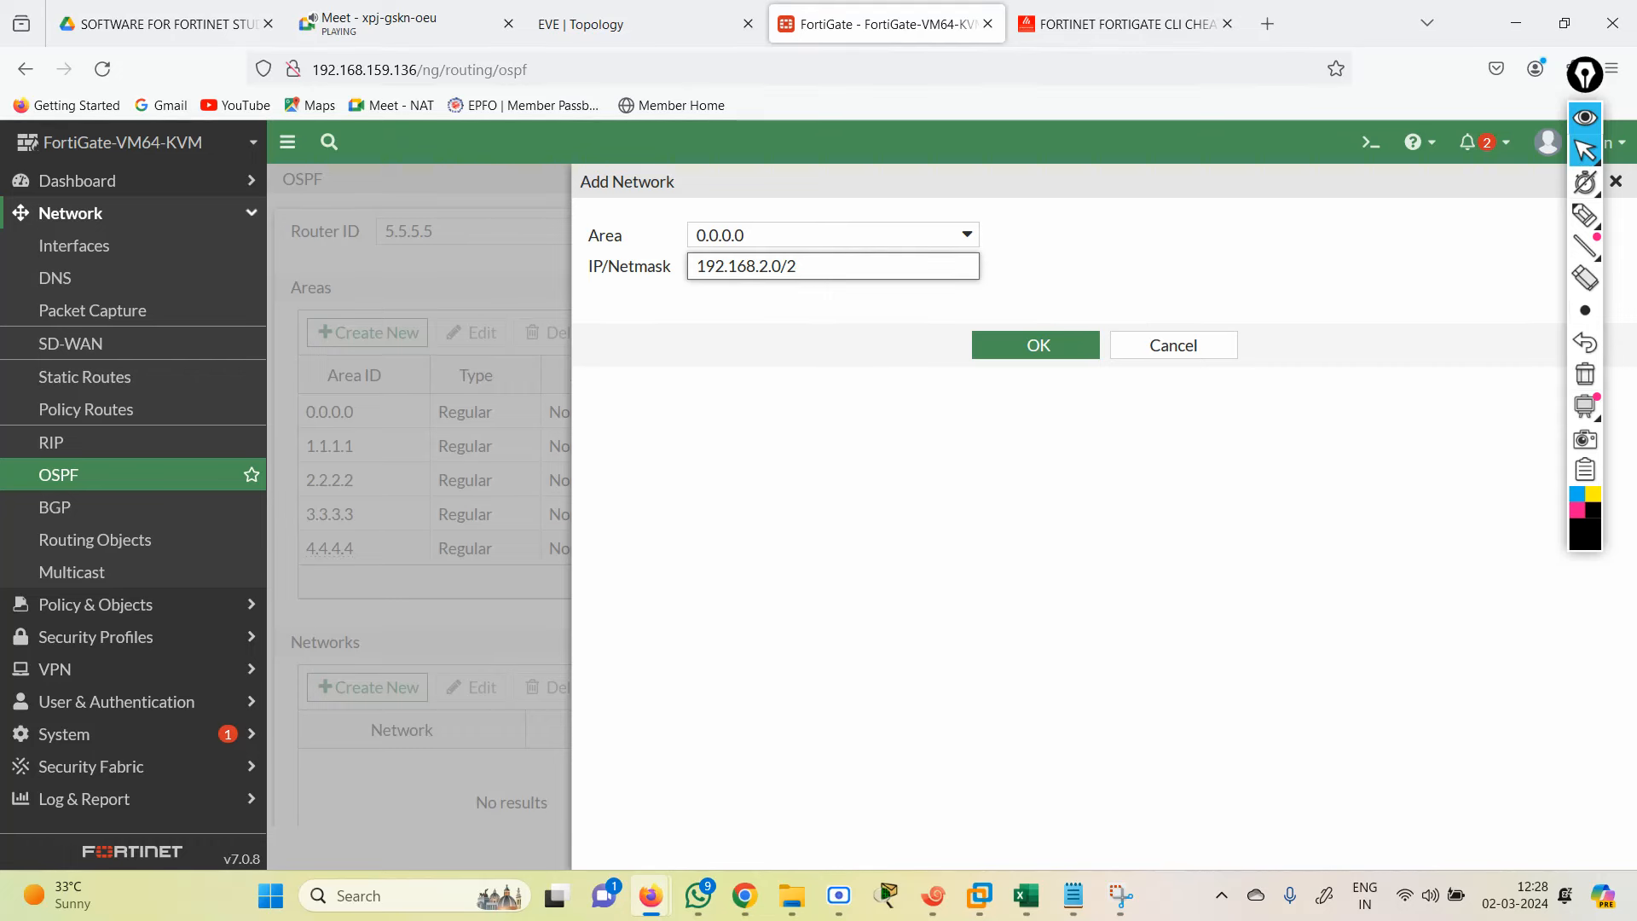
key("BackSpace")
key("BackSpace")
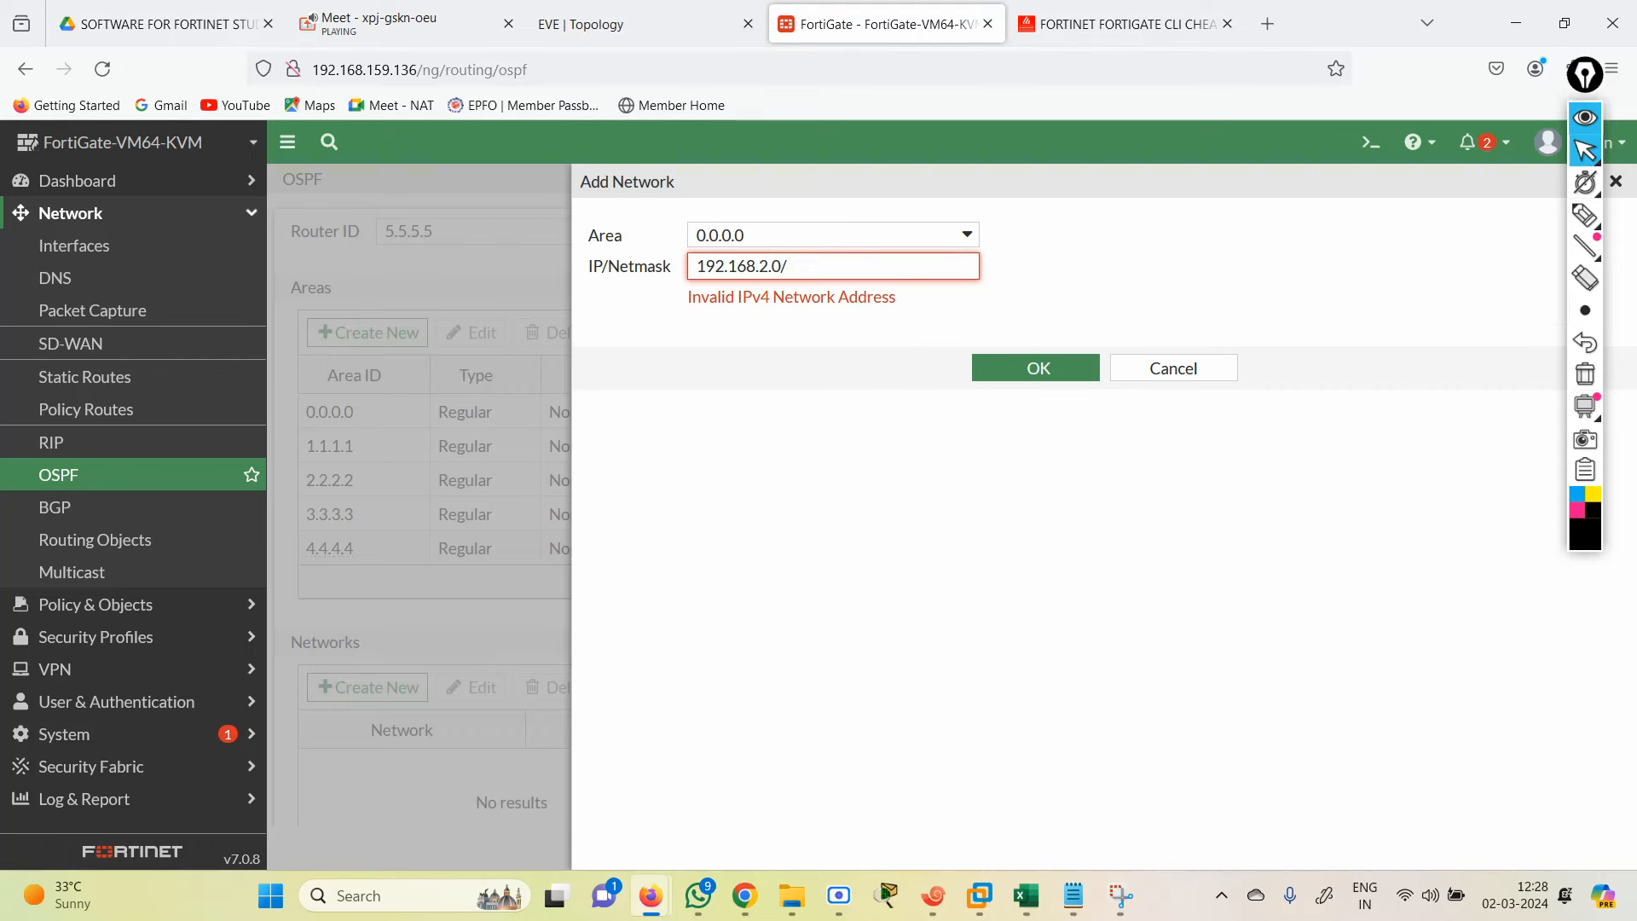
left_click(1004, 434)
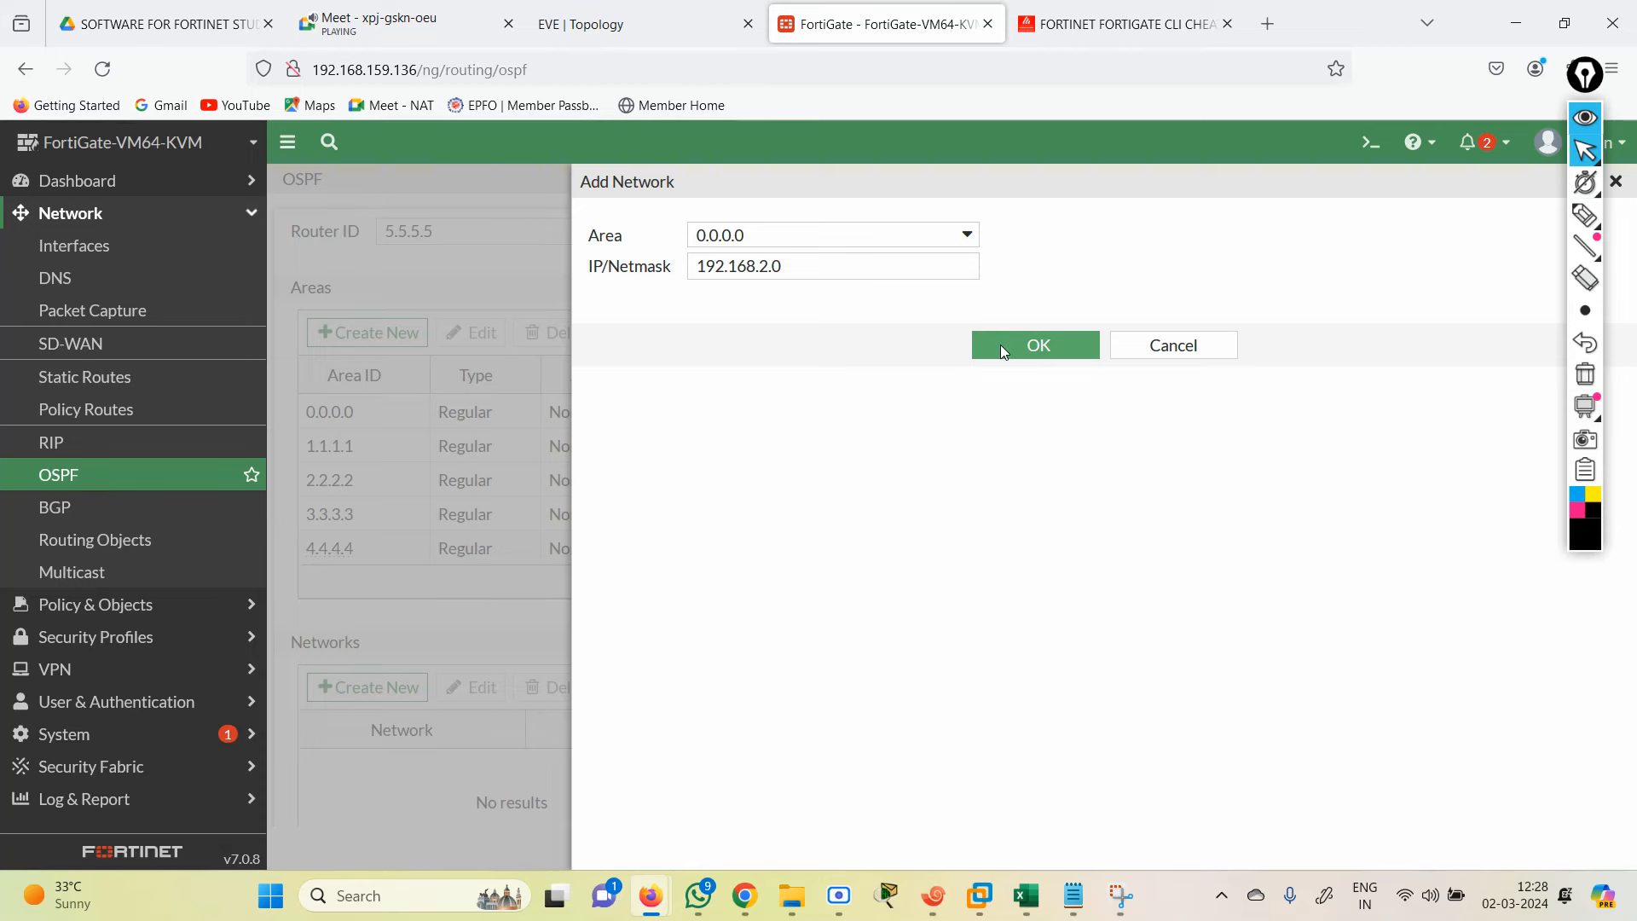
left_click(1032, 346)
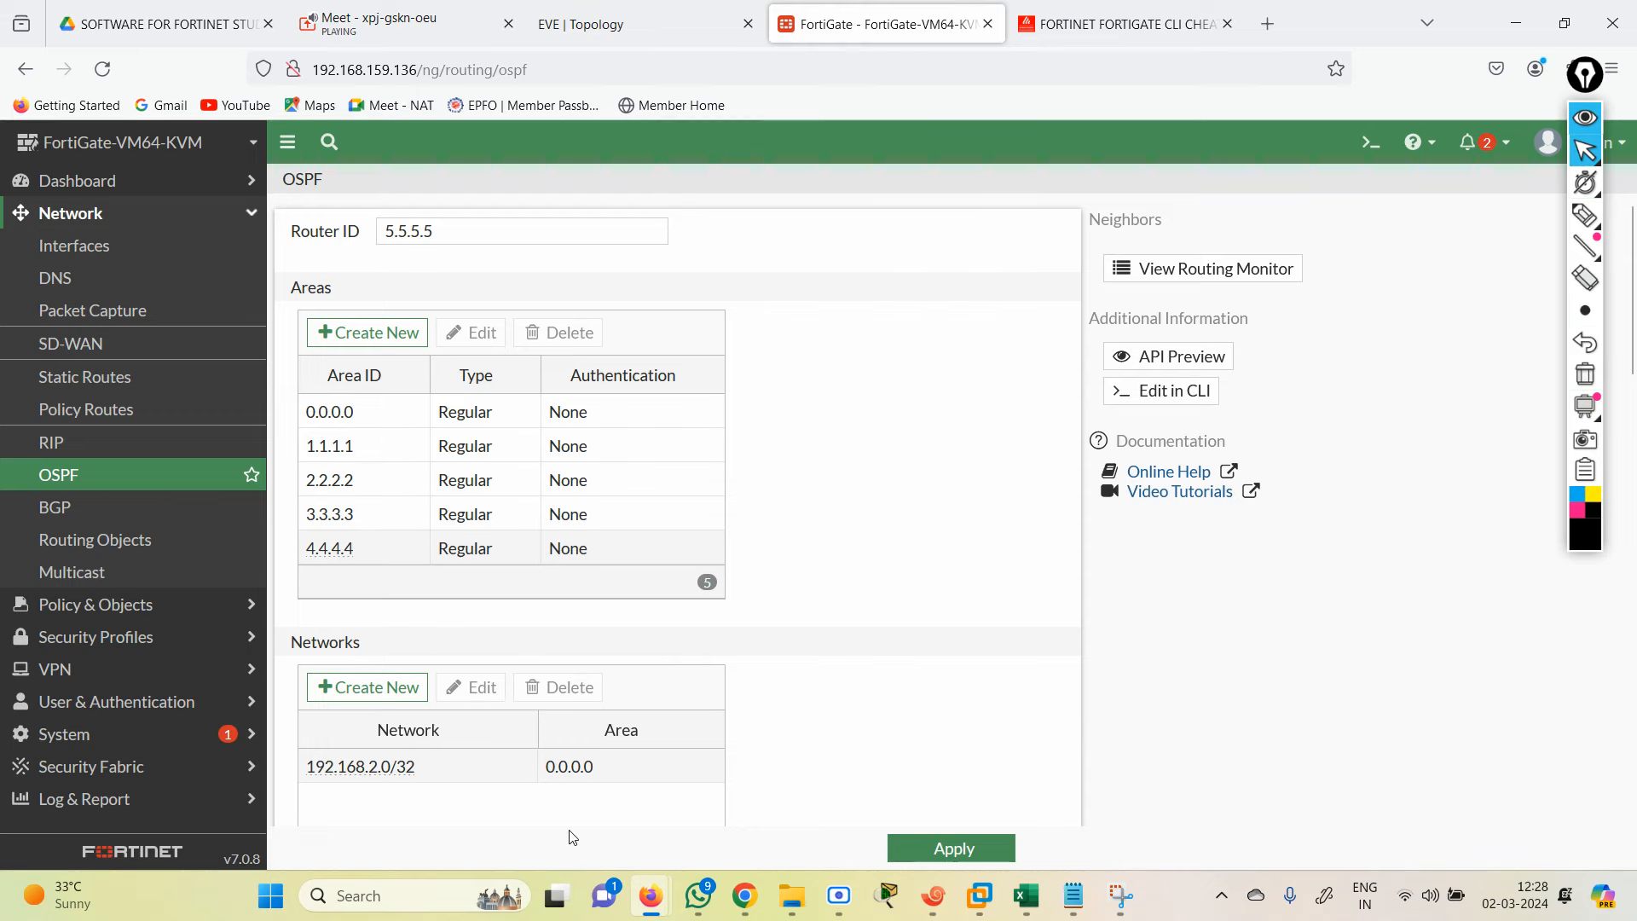
left_click(374, 687)
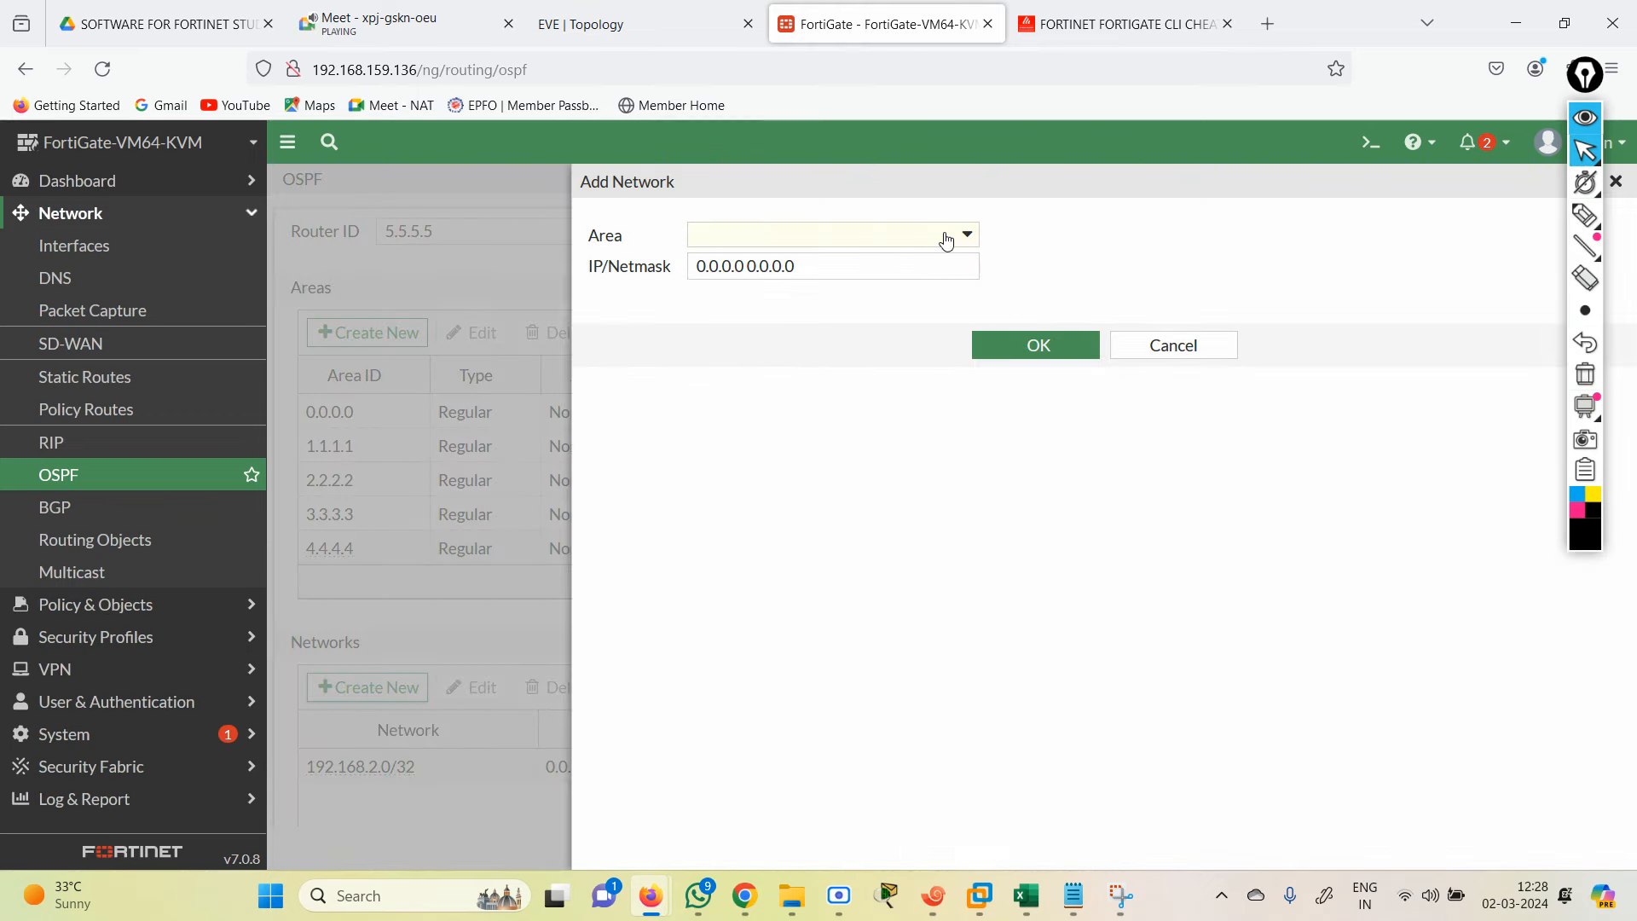
Step: Assign network 192.168.1.0/24 to OSPF area 1.1.1.1
left_click(947, 240)
left_click(830, 318)
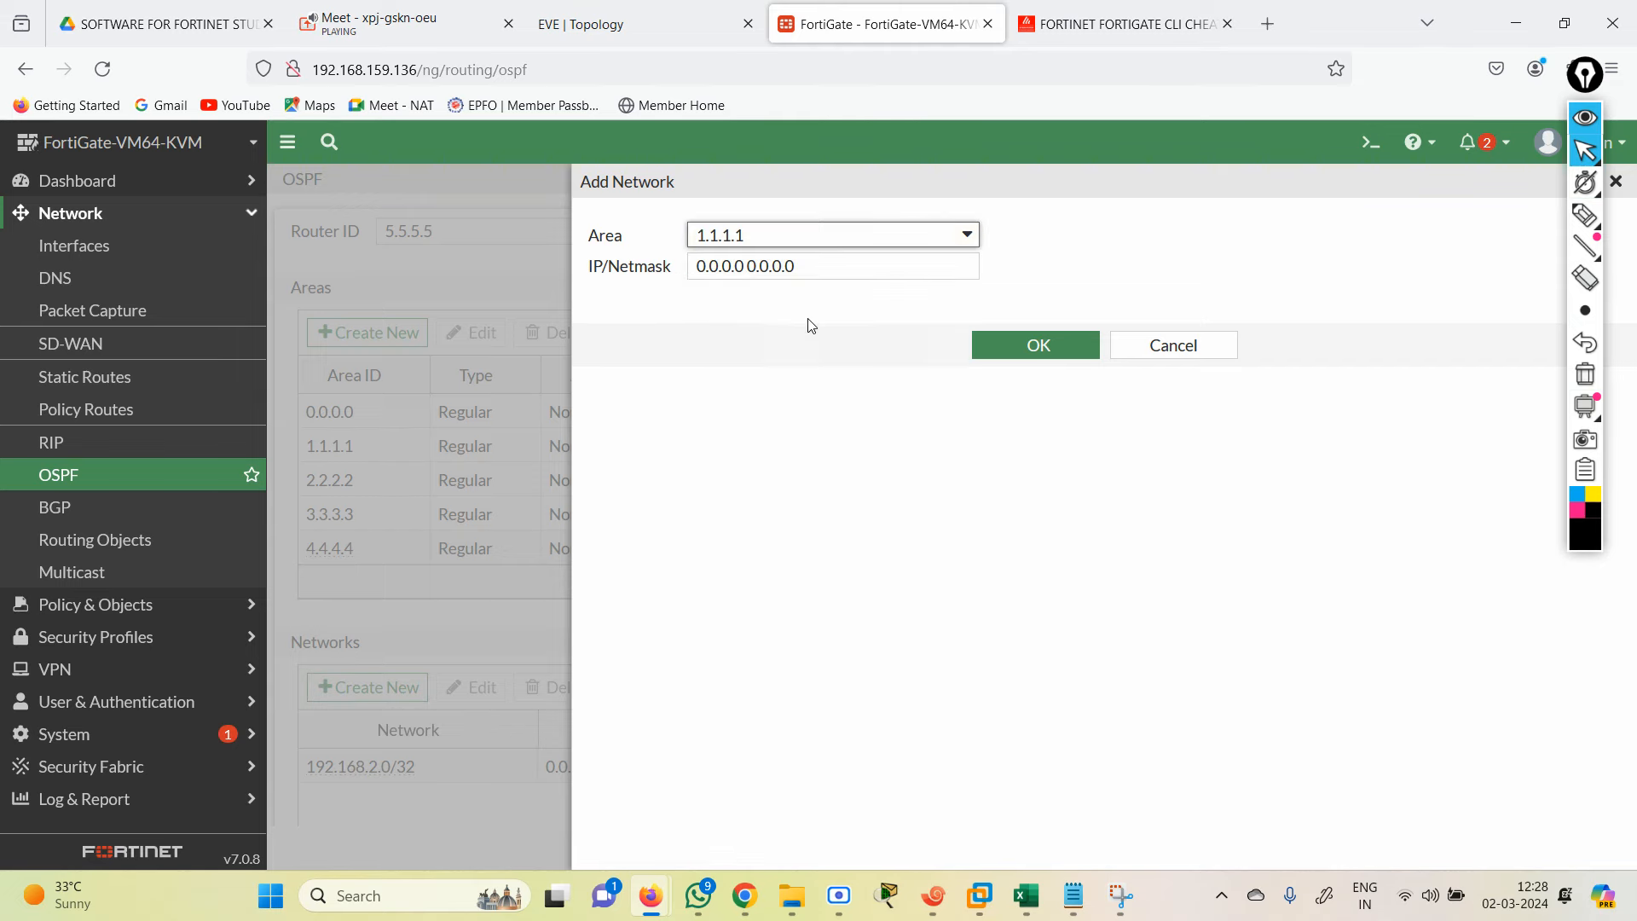
left_click(530, 12)
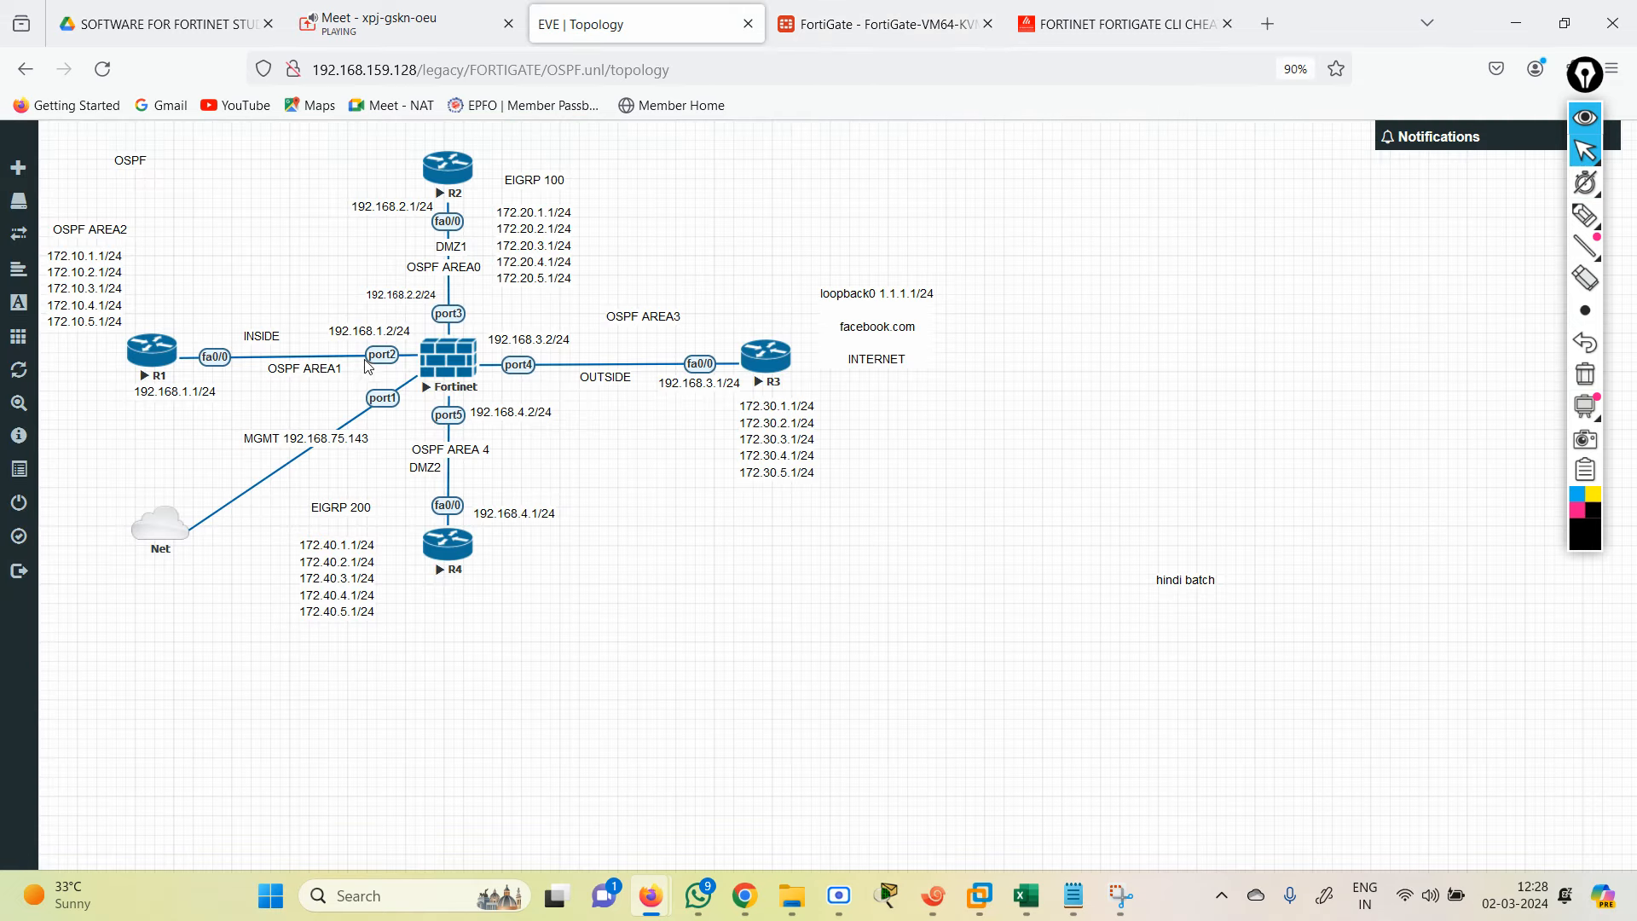
left_click(819, 29)
left_click(810, 266)
key("ctrl+a")
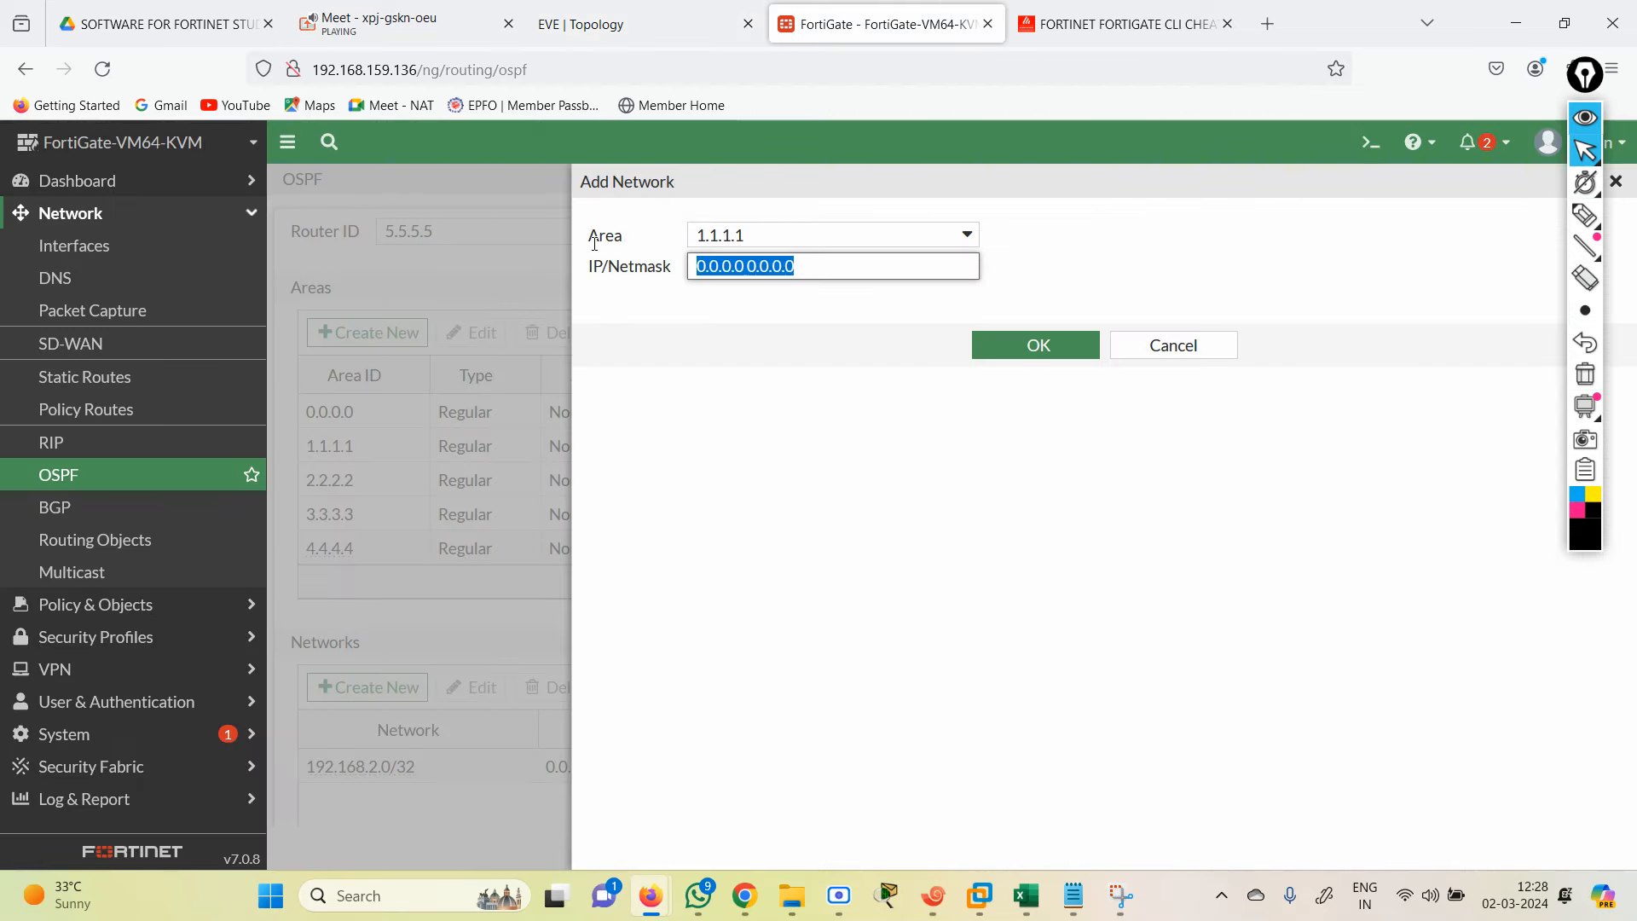
type("192.168.")
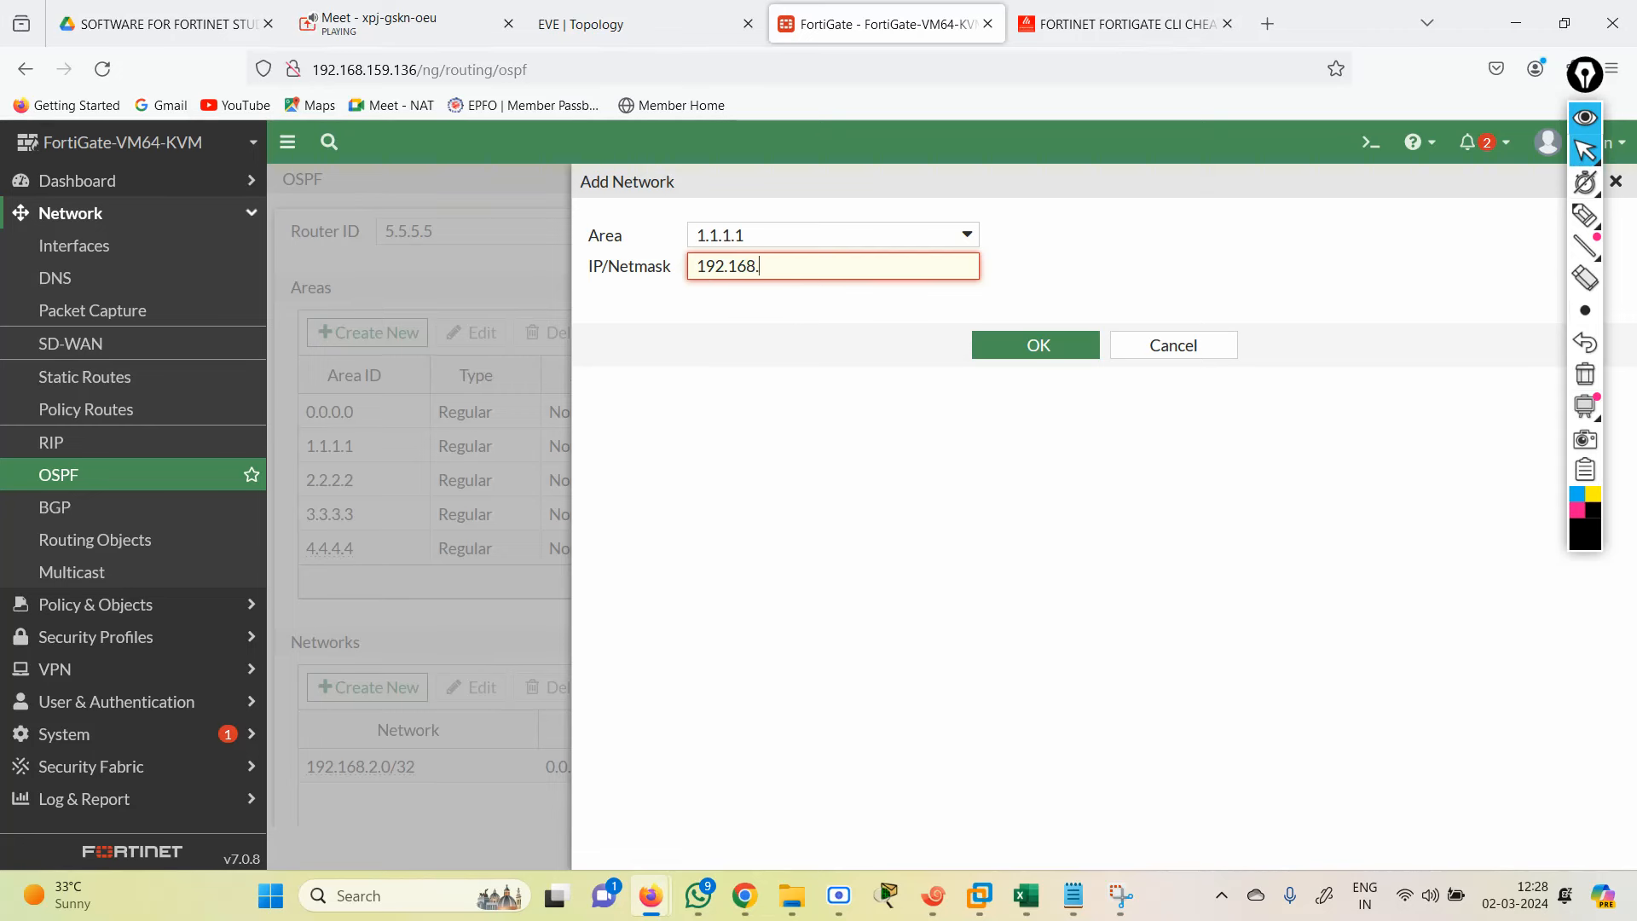
type("1.0/24")
left_click(798, 404)
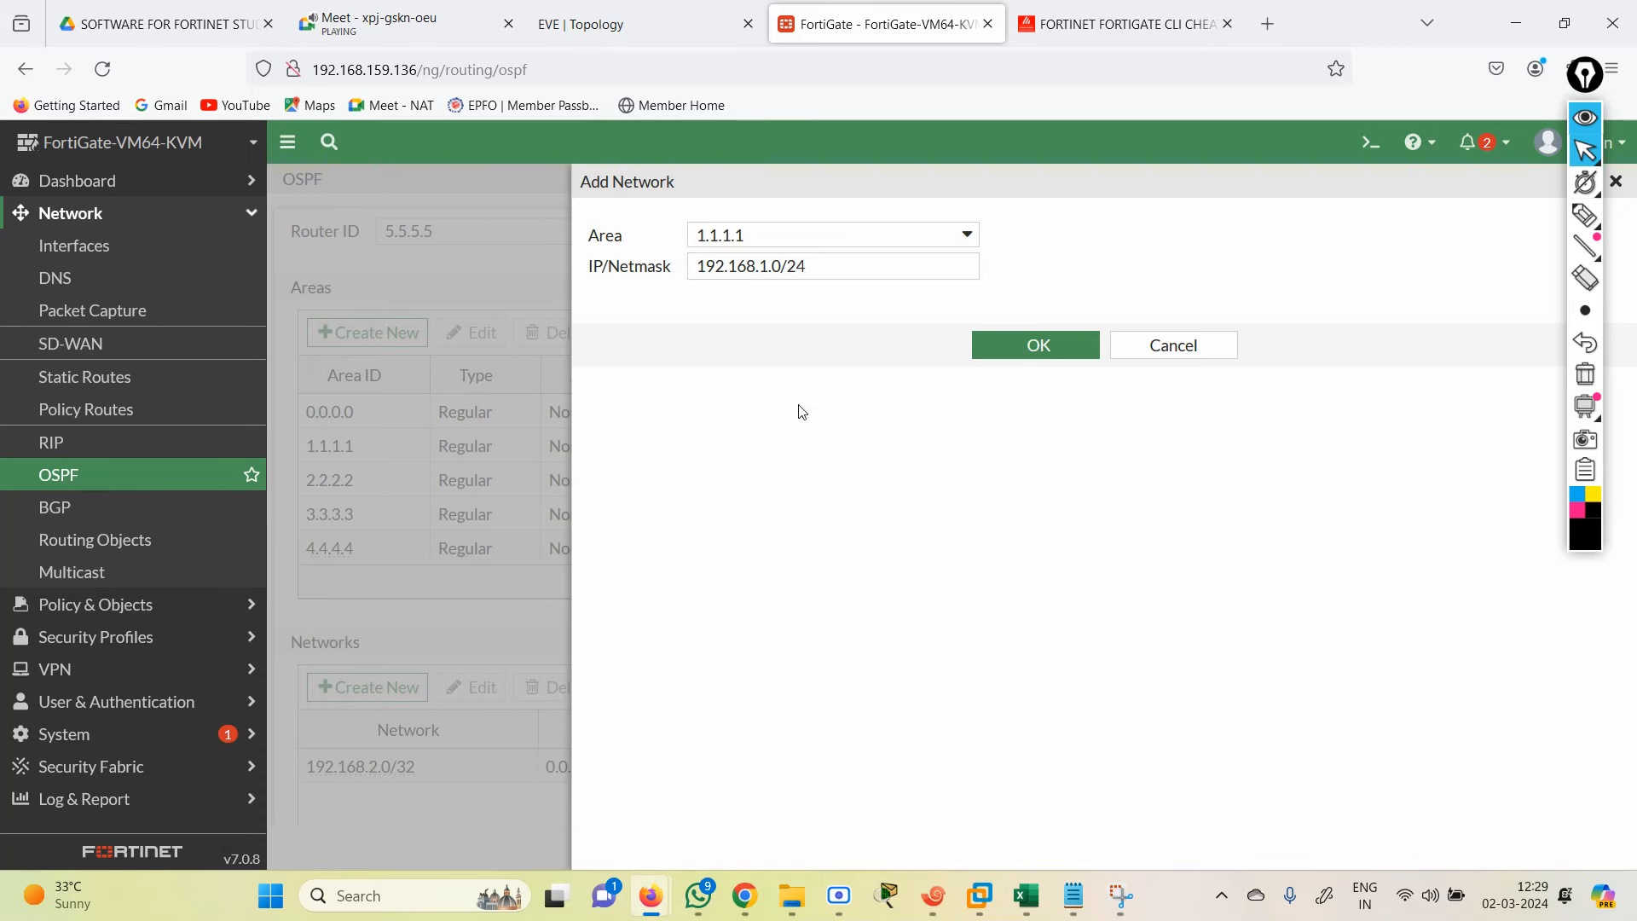
left_click(1031, 356)
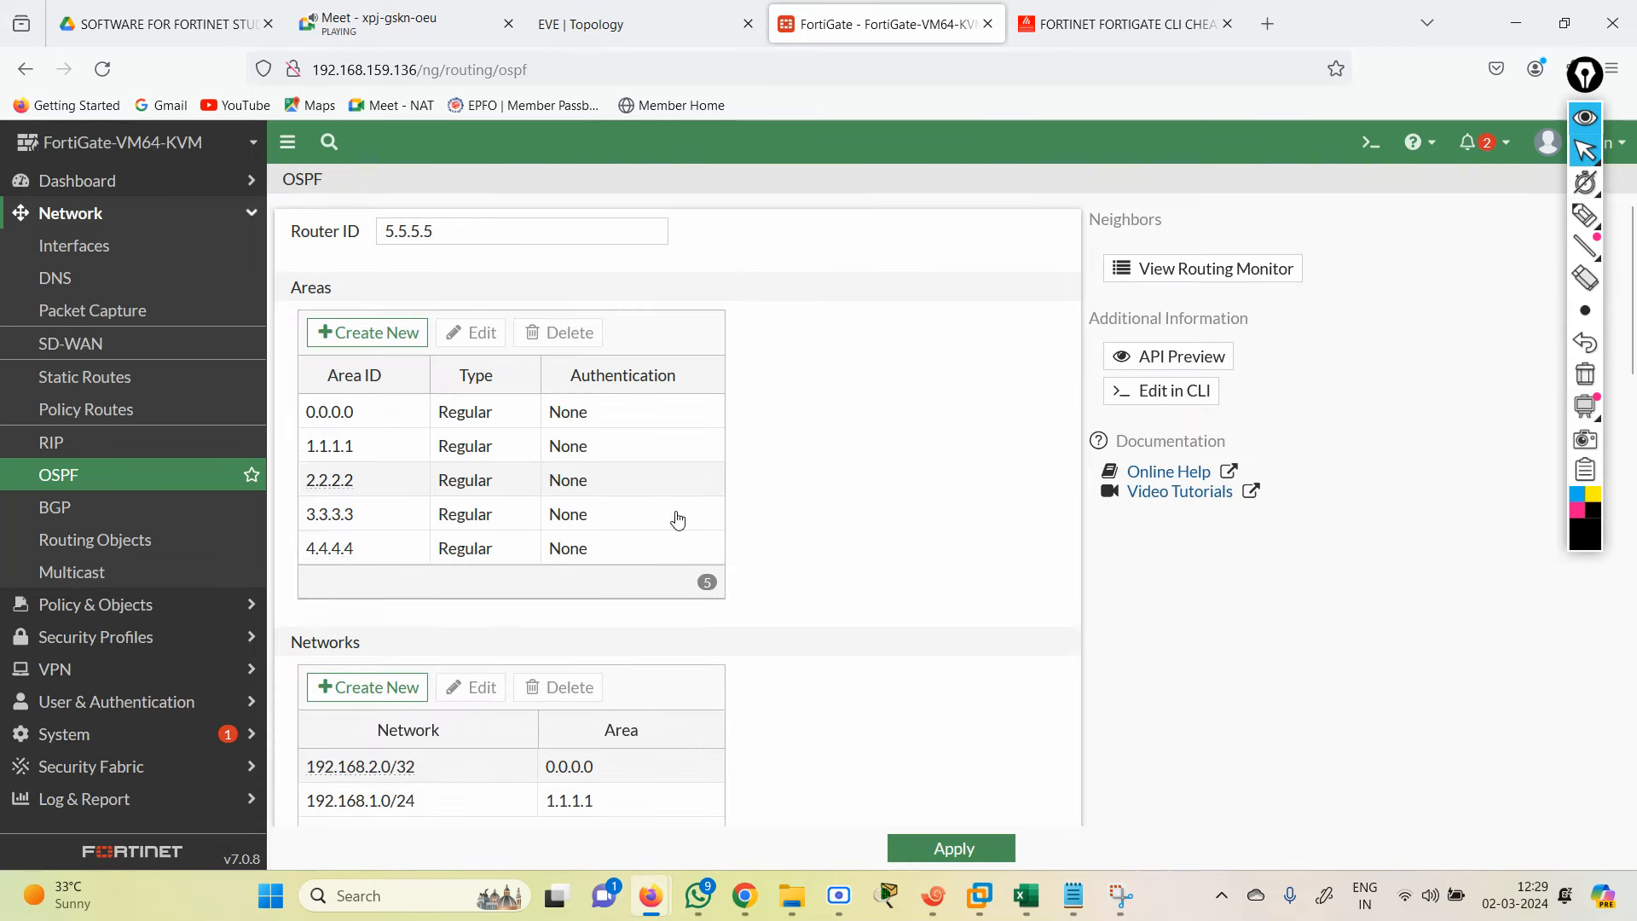
Step: Change the area 0.0.0.0 network from 192.168.2.0/32 to 192.168.2.0/24
left_click(434, 765)
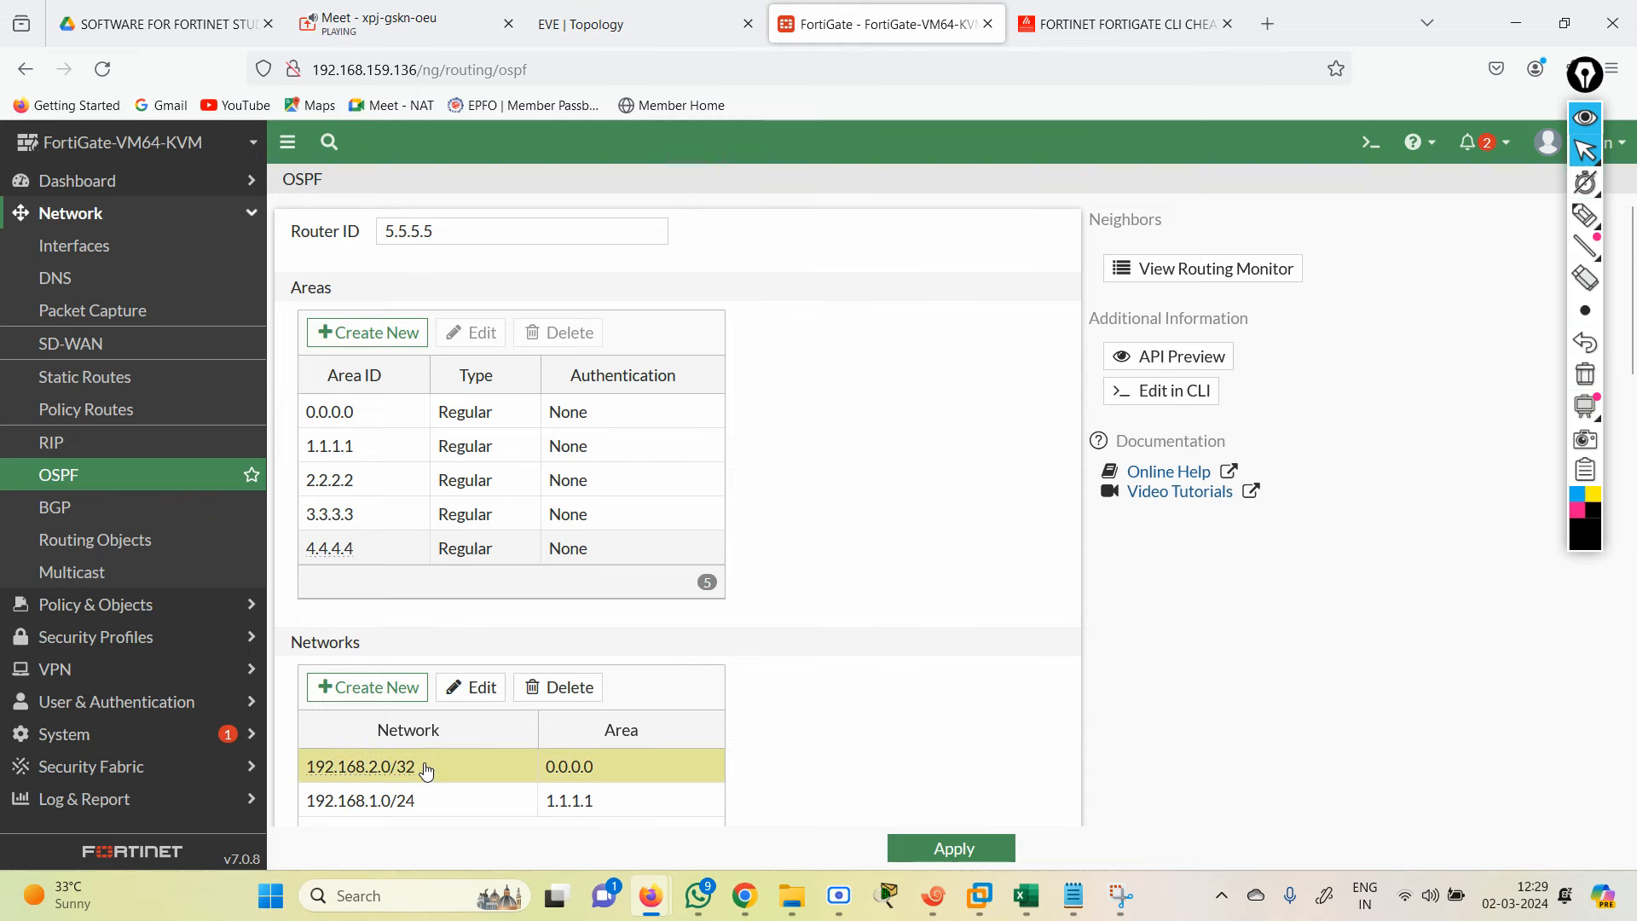
left_click(470, 687)
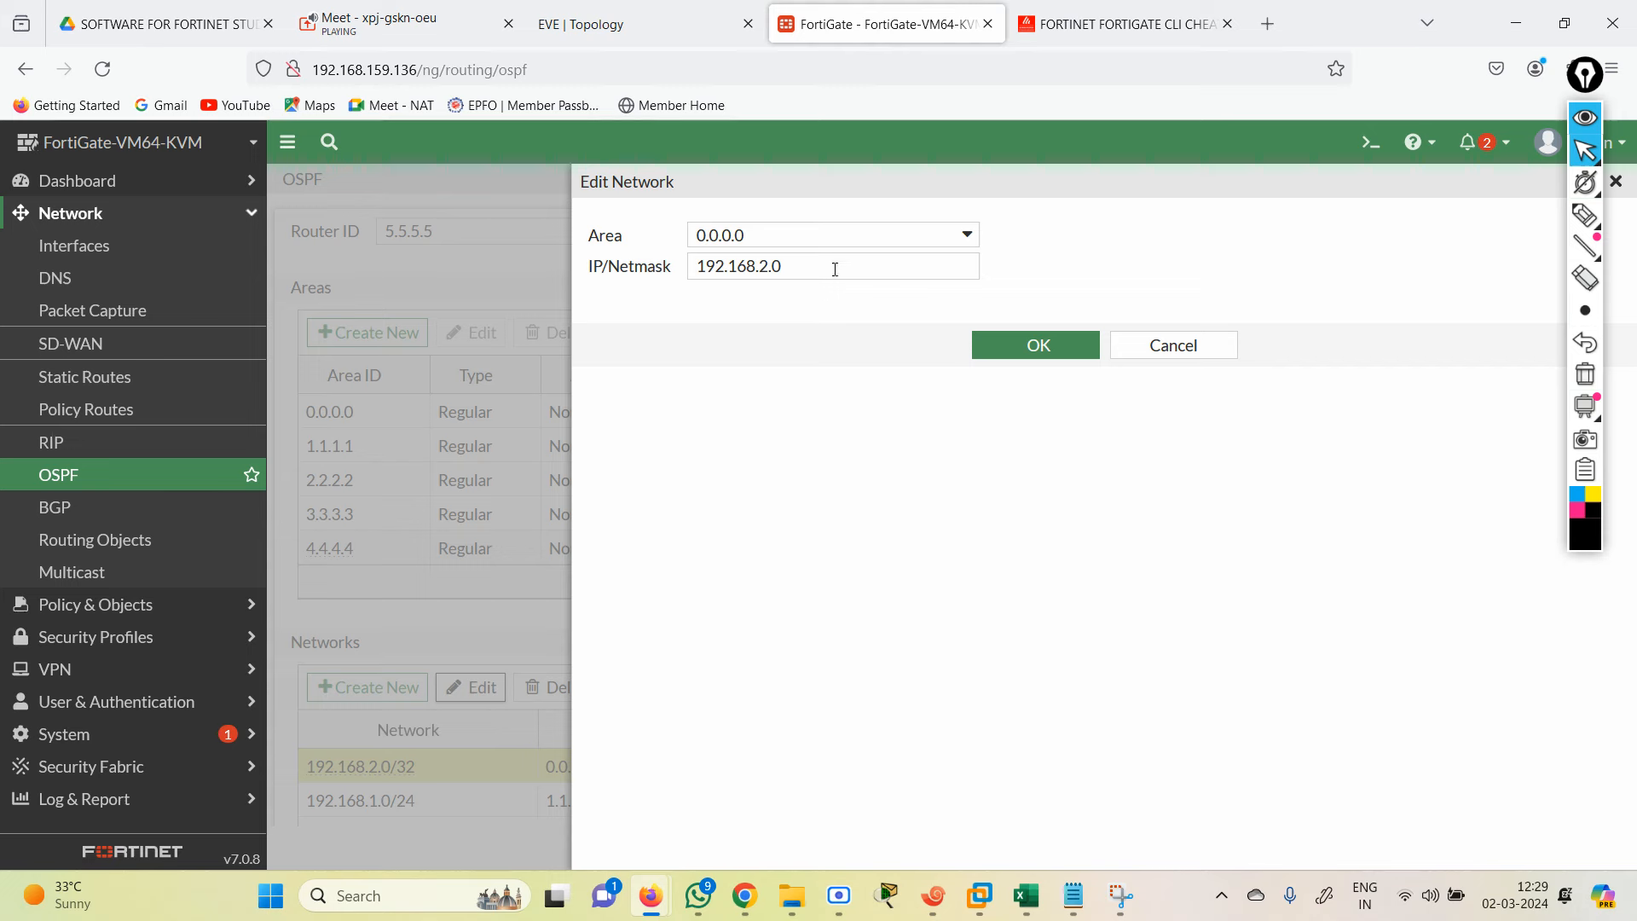
left_click(813, 270)
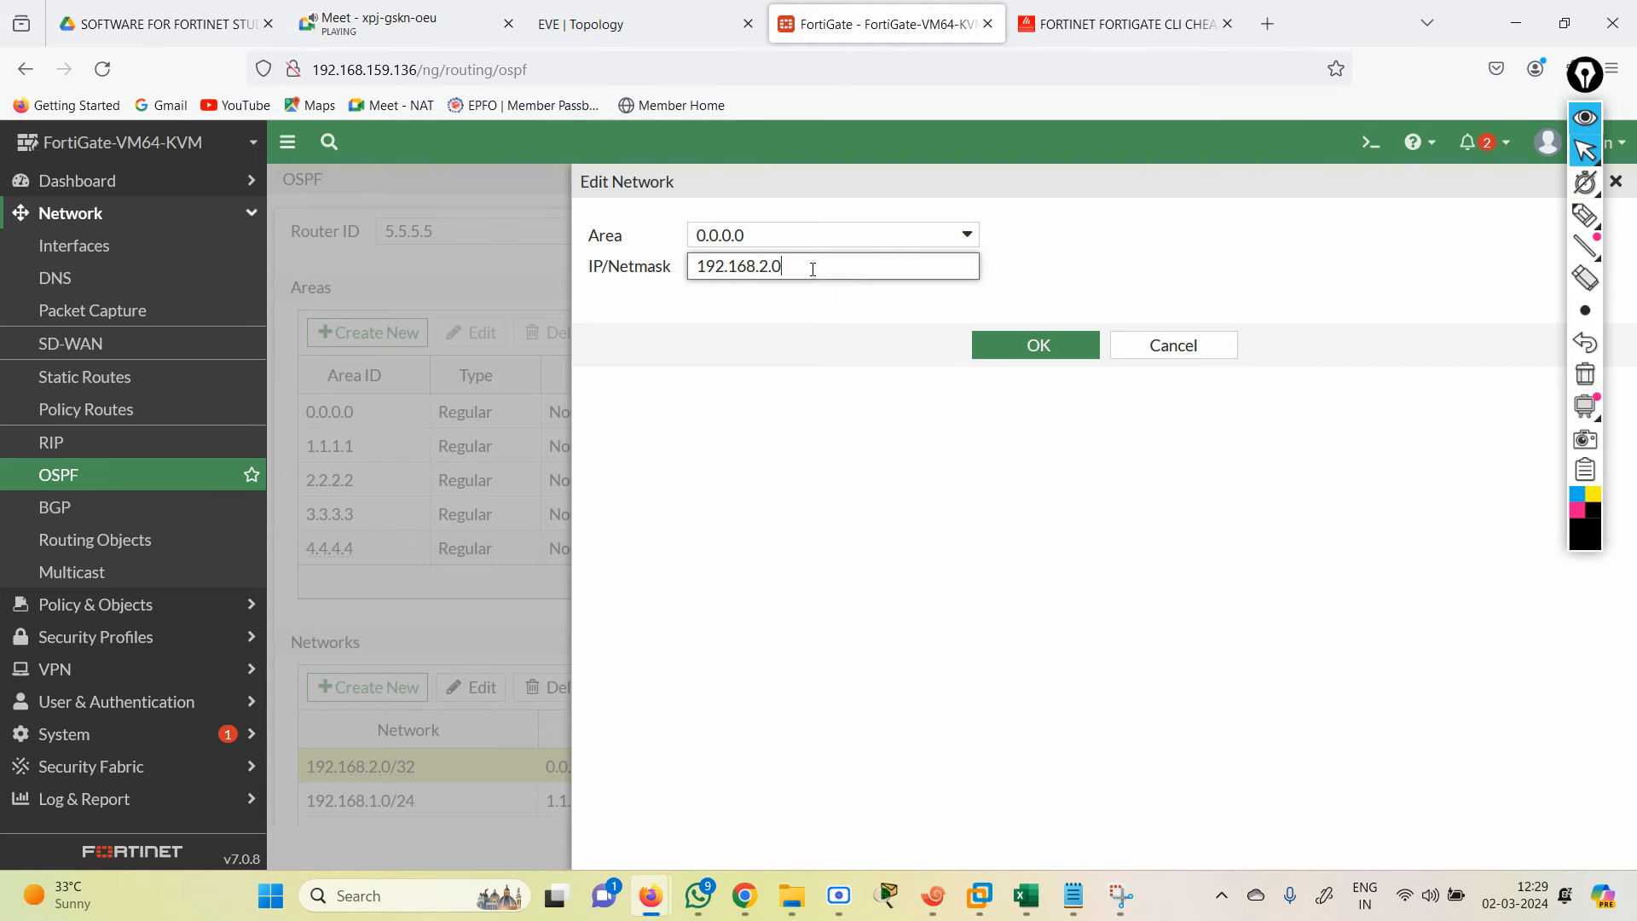
type("/24")
left_click(1051, 340)
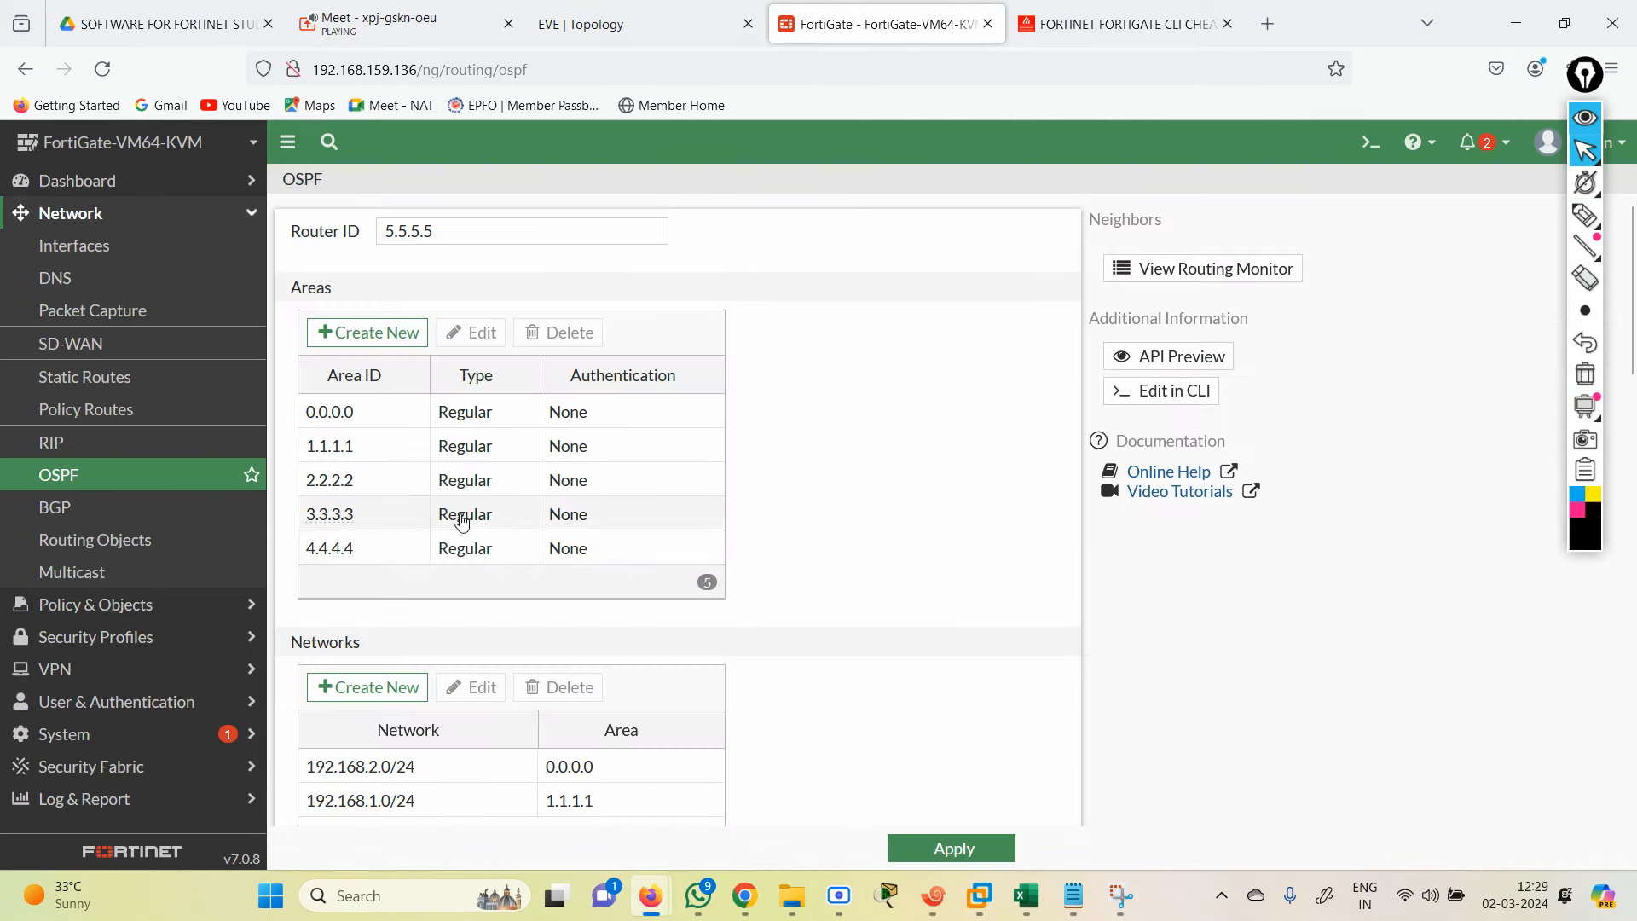
Step: Start a new OSPF network entry after checking the topology for area 3's subnet
left_click(339, 693)
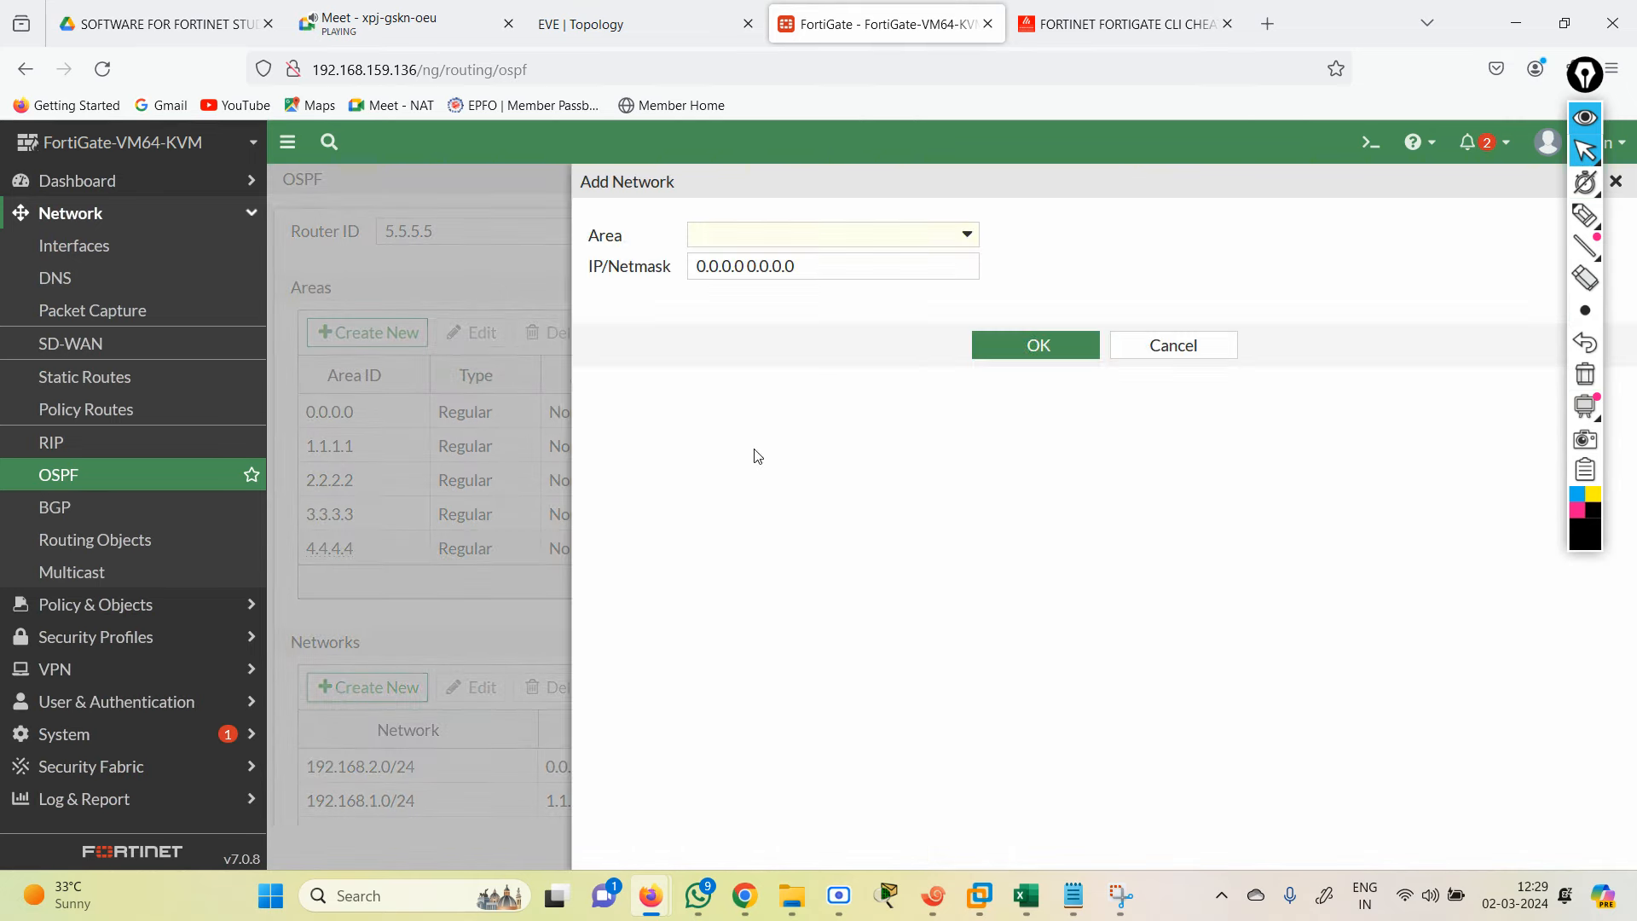
left_click(602, 20)
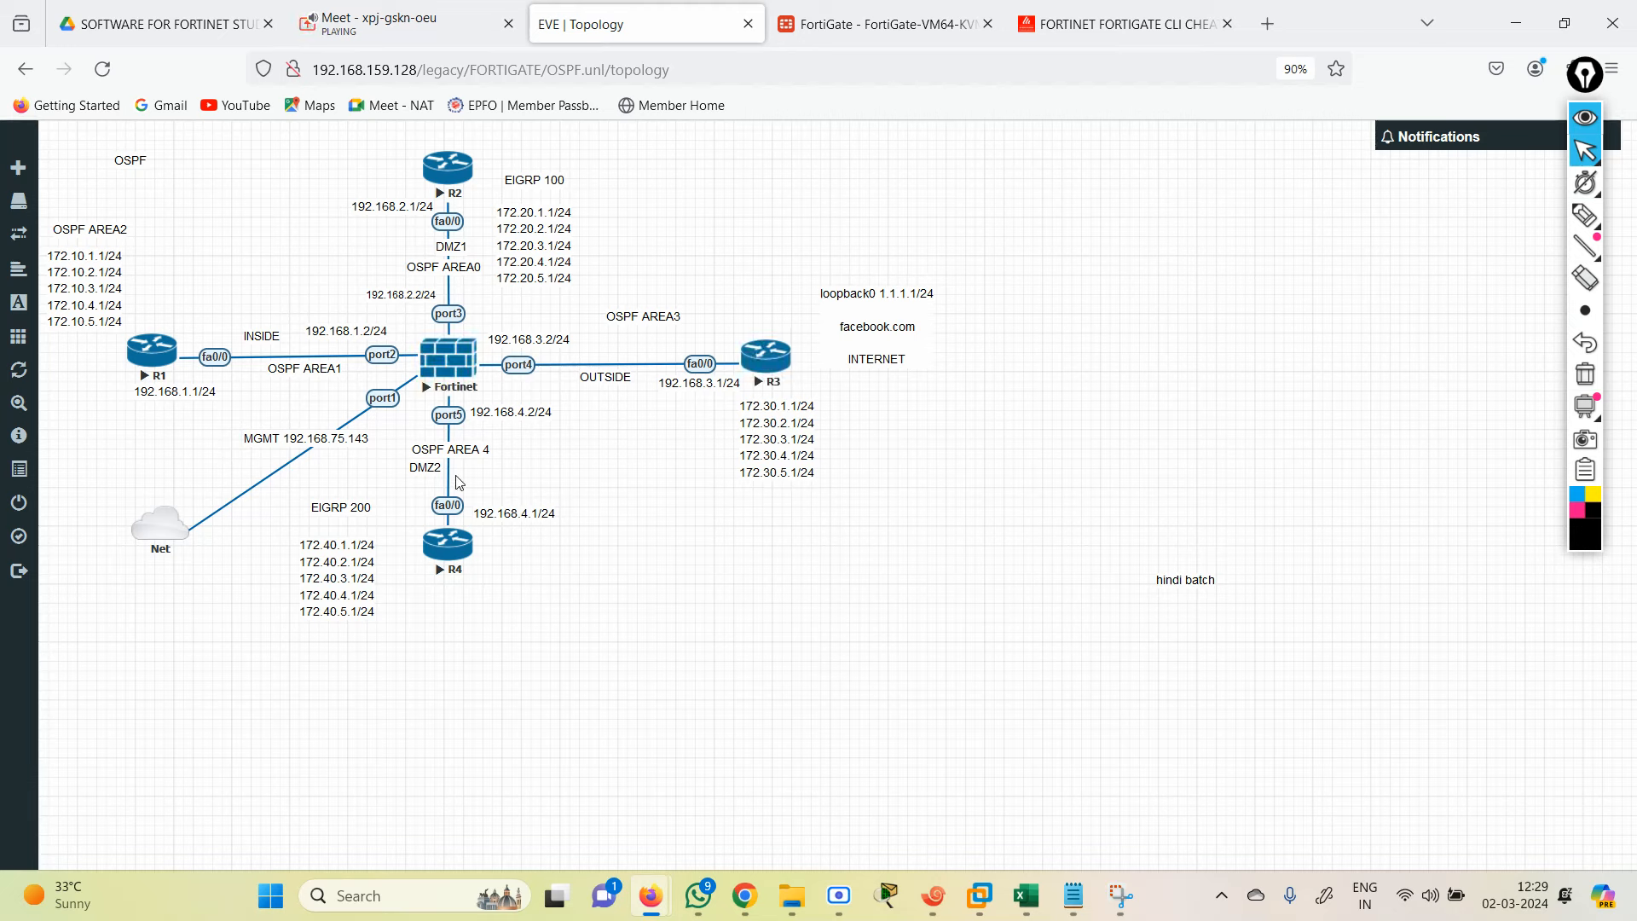
left_click(813, 14)
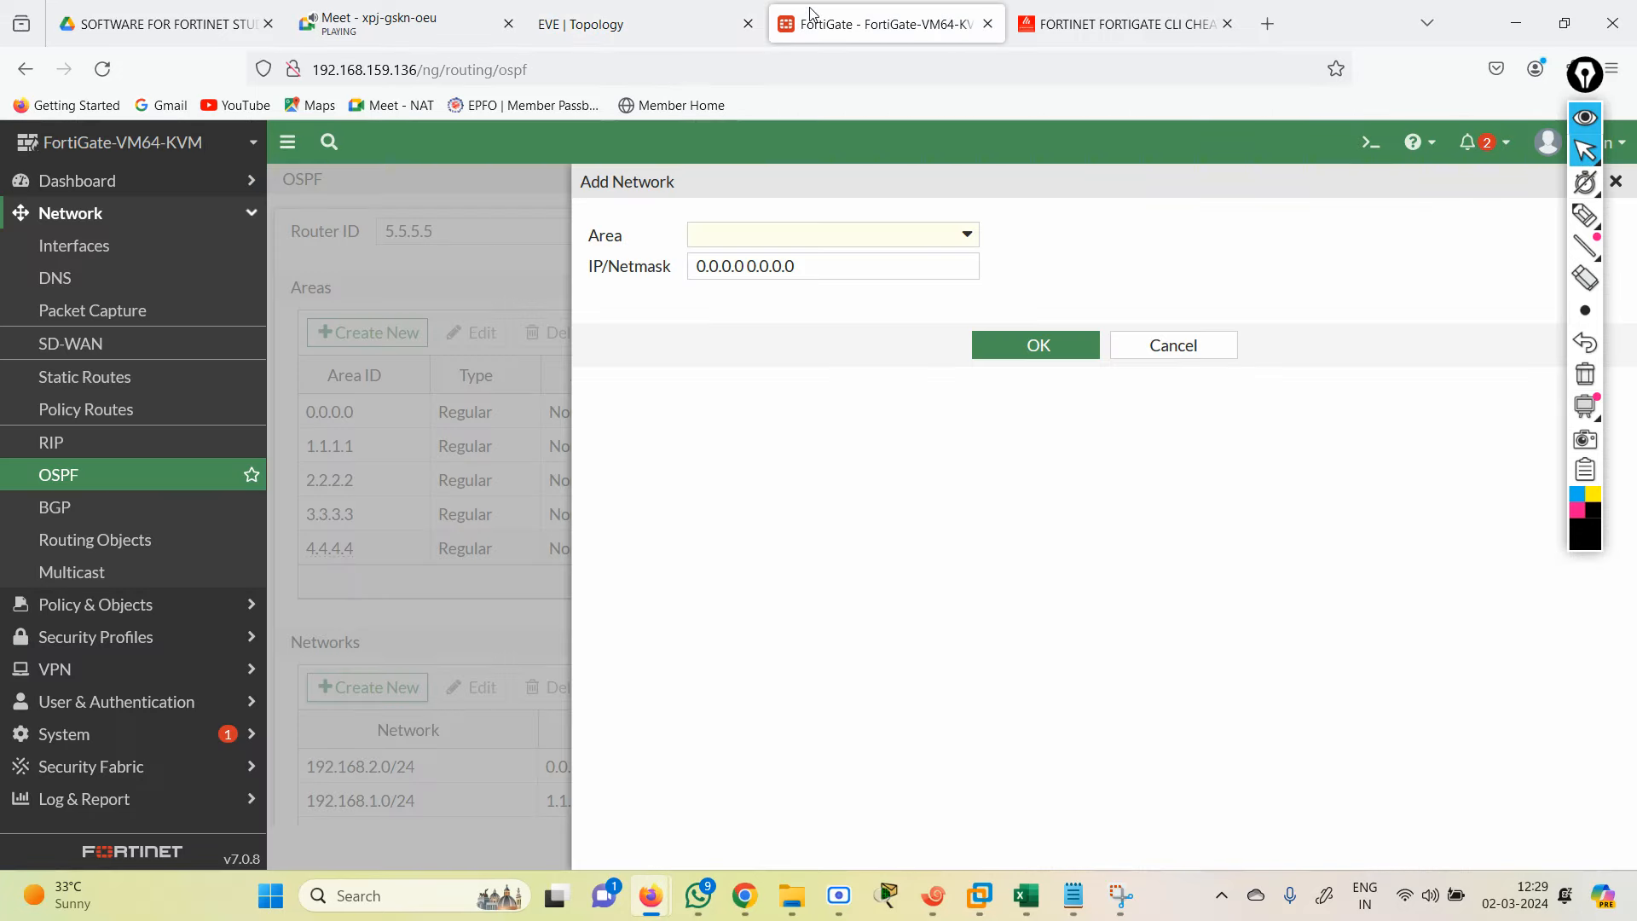
Step: Put network 192.168.3.0/24 in area 3.3.3.3, then begin the next network entry
left_click(958, 244)
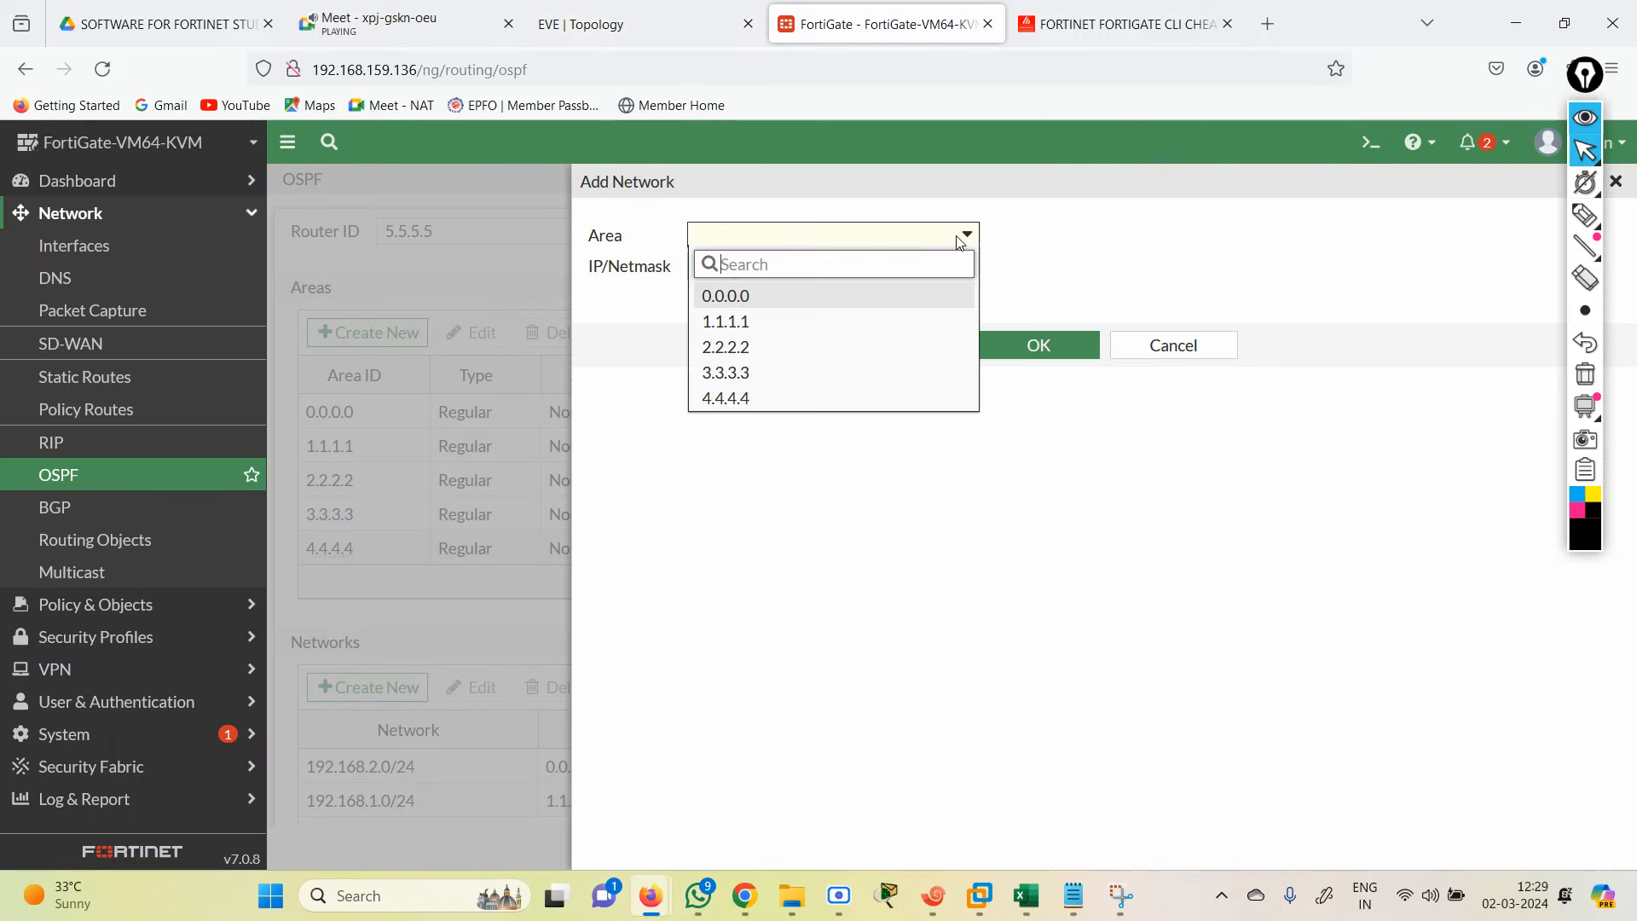
left_click(781, 376)
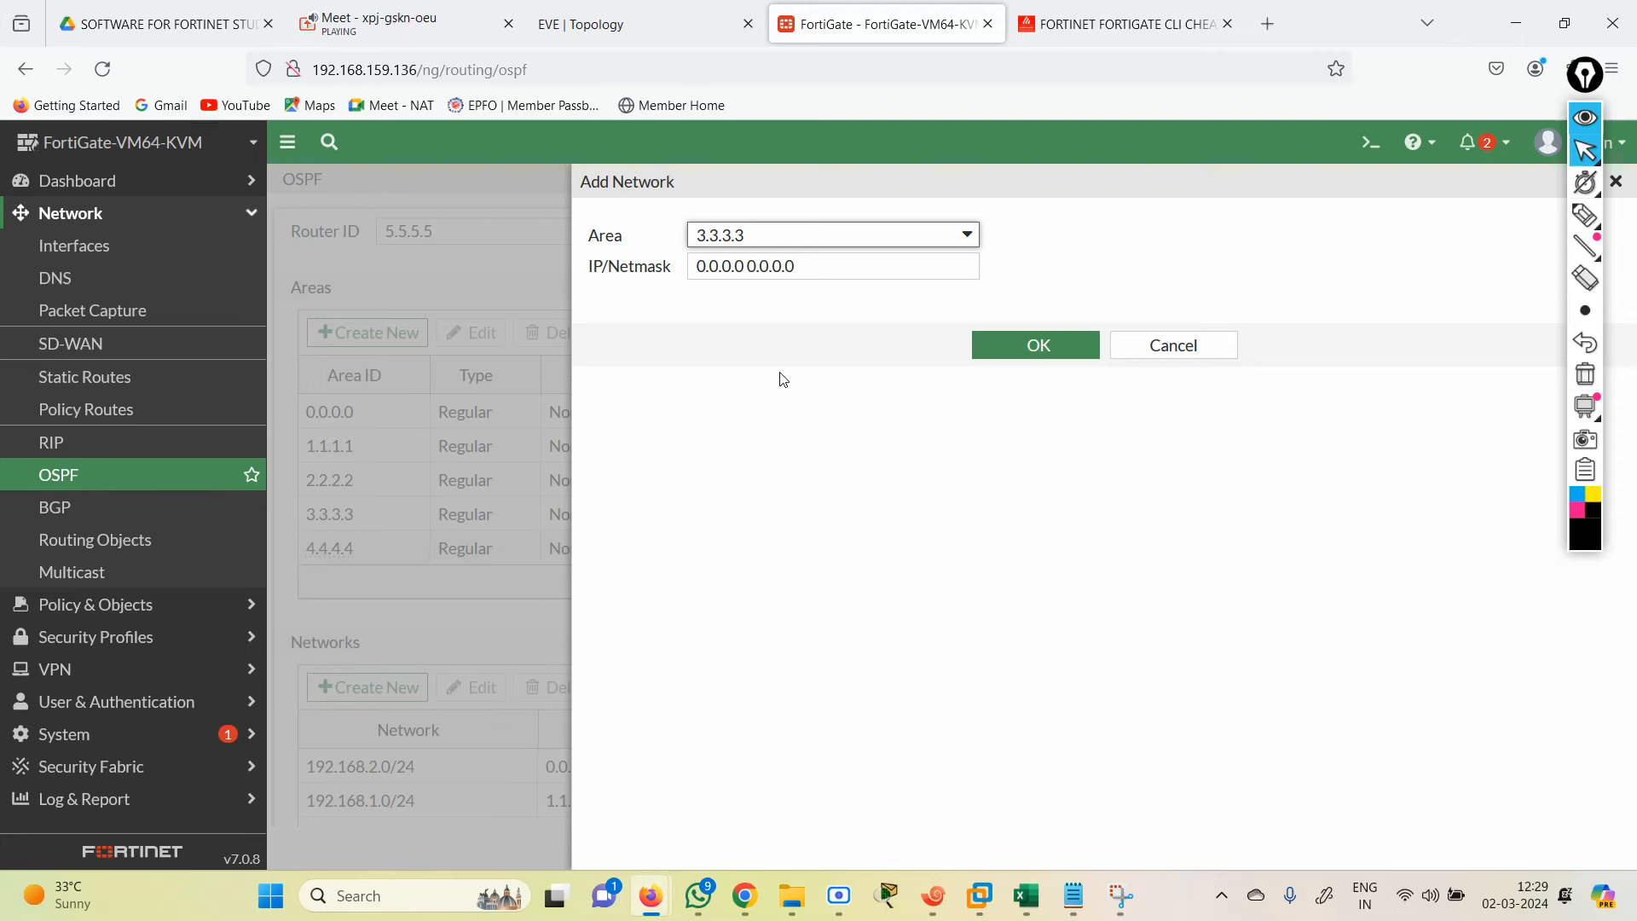
triple_click(825, 275)
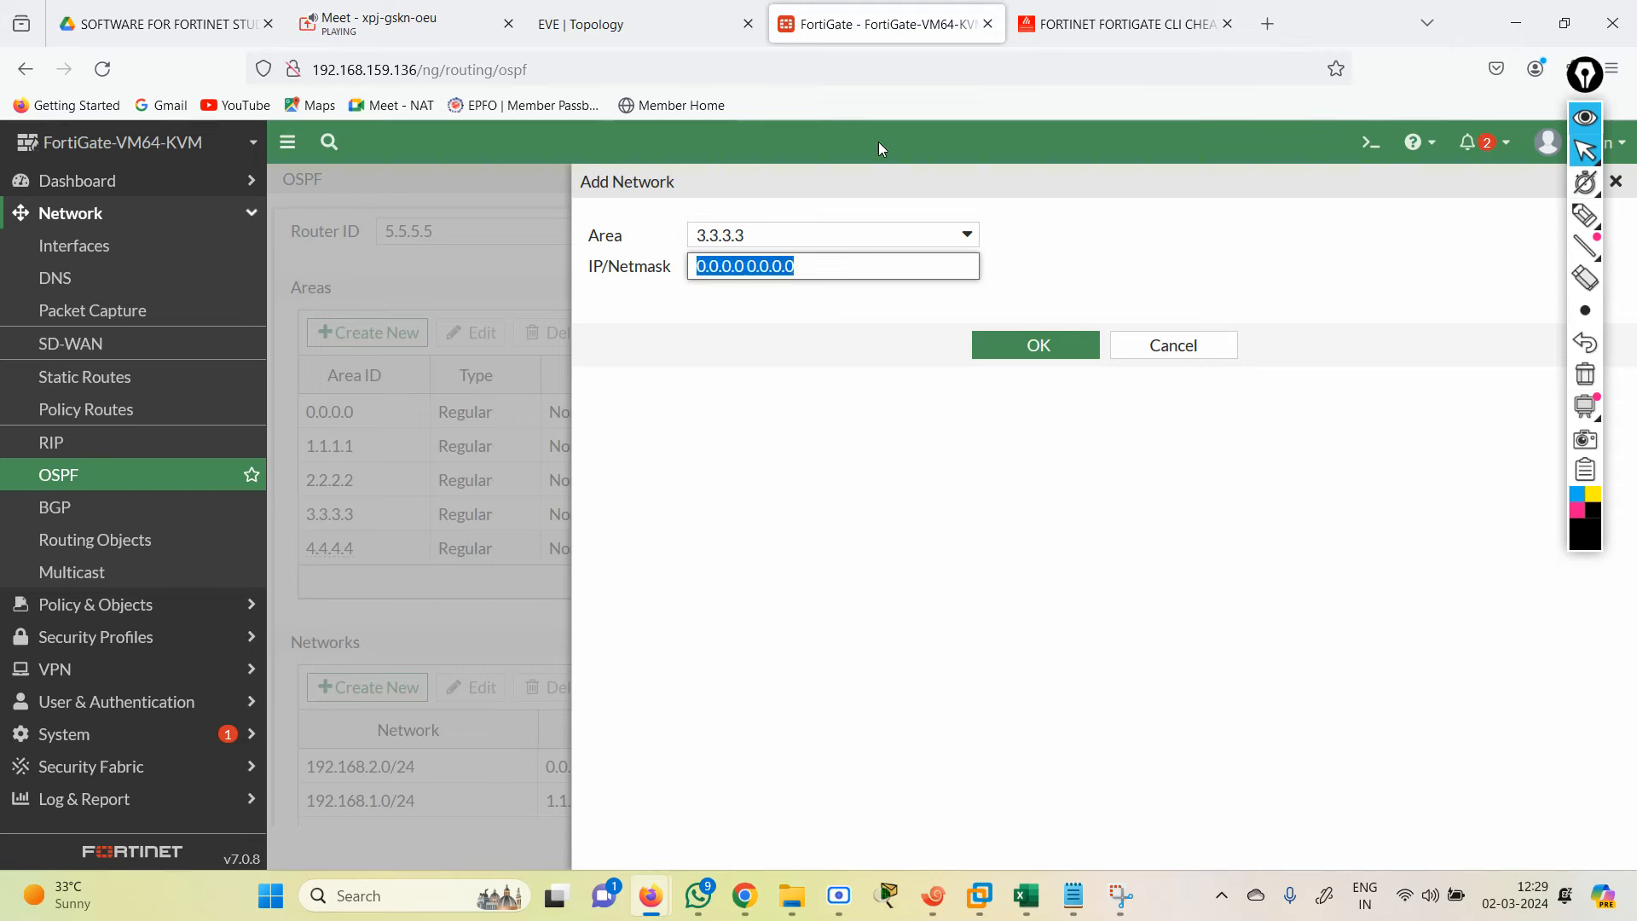
type("192.16")
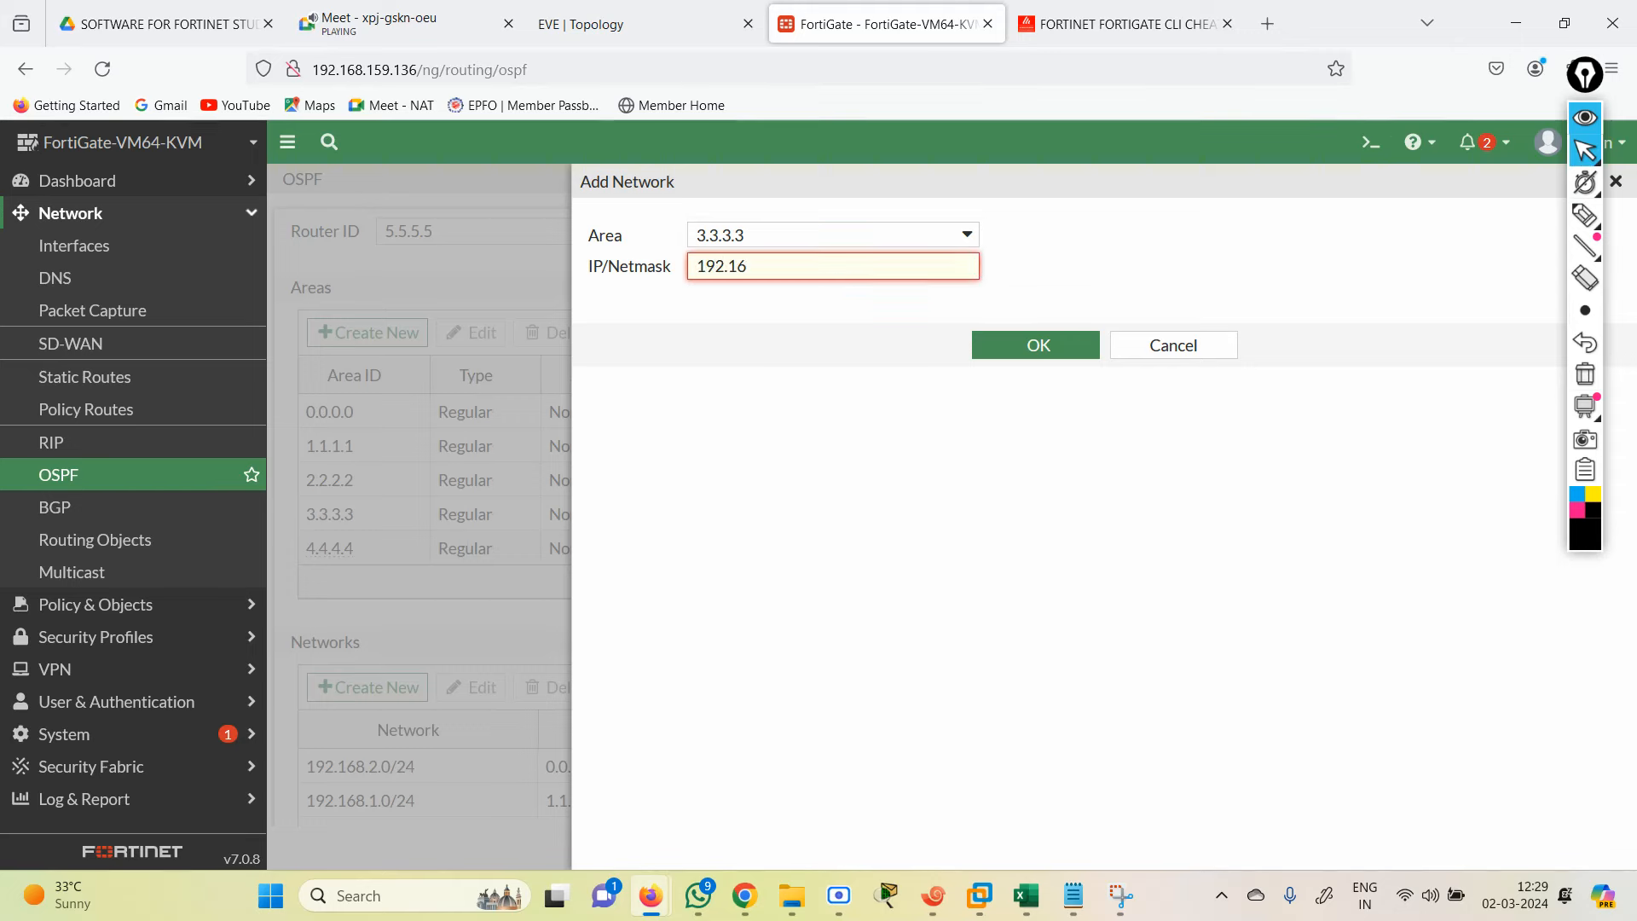
type("8.30")
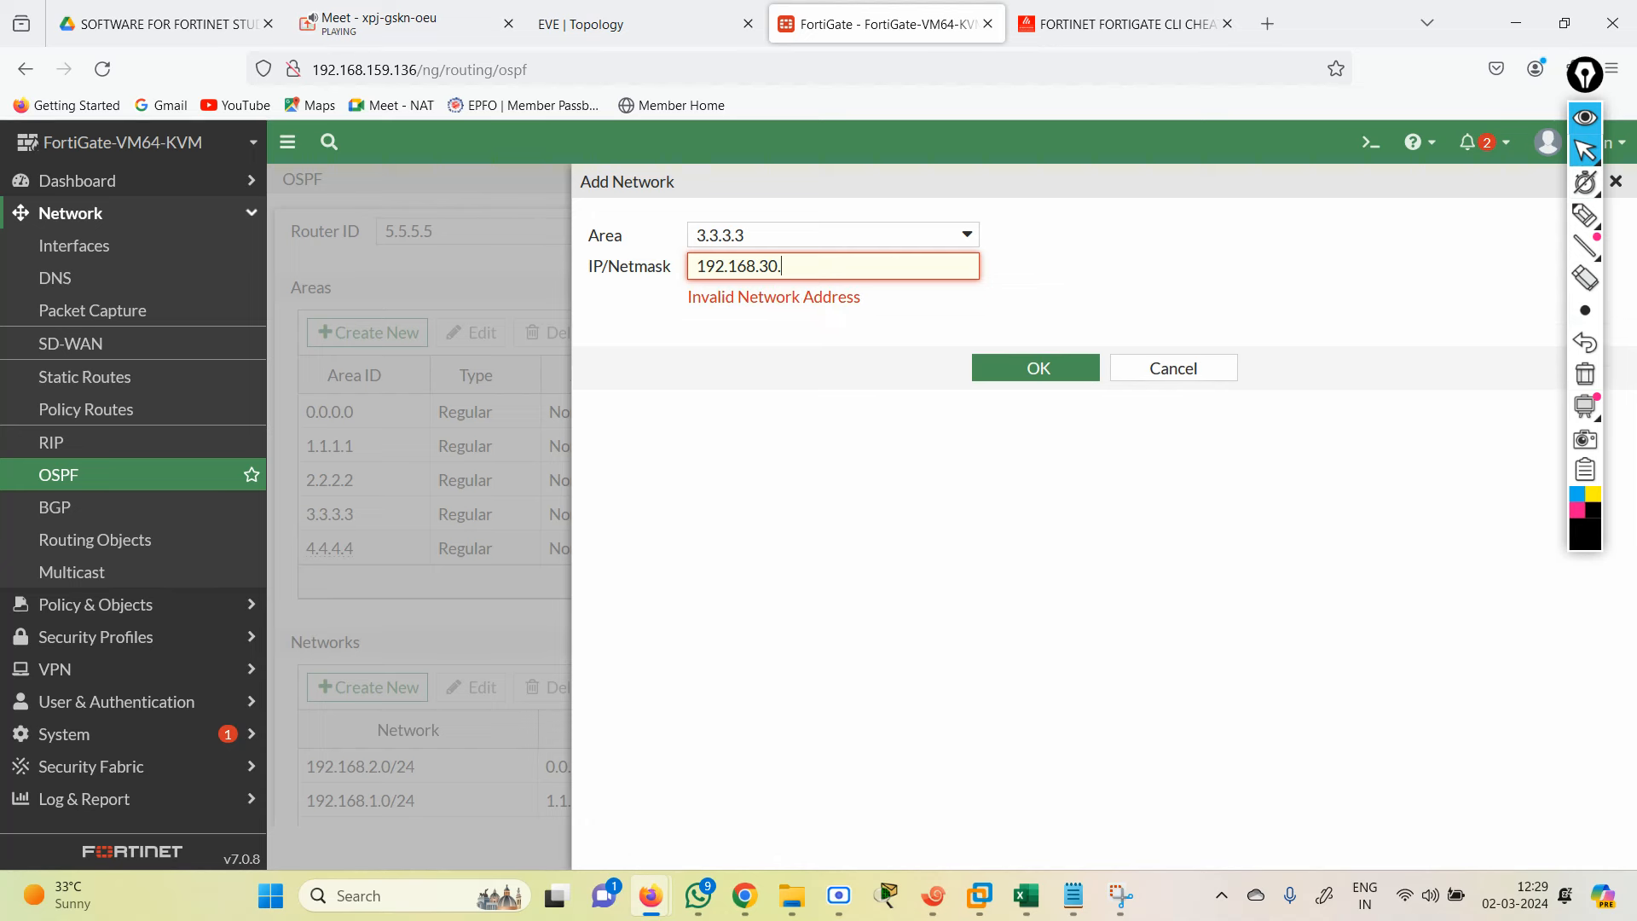
type(".0")
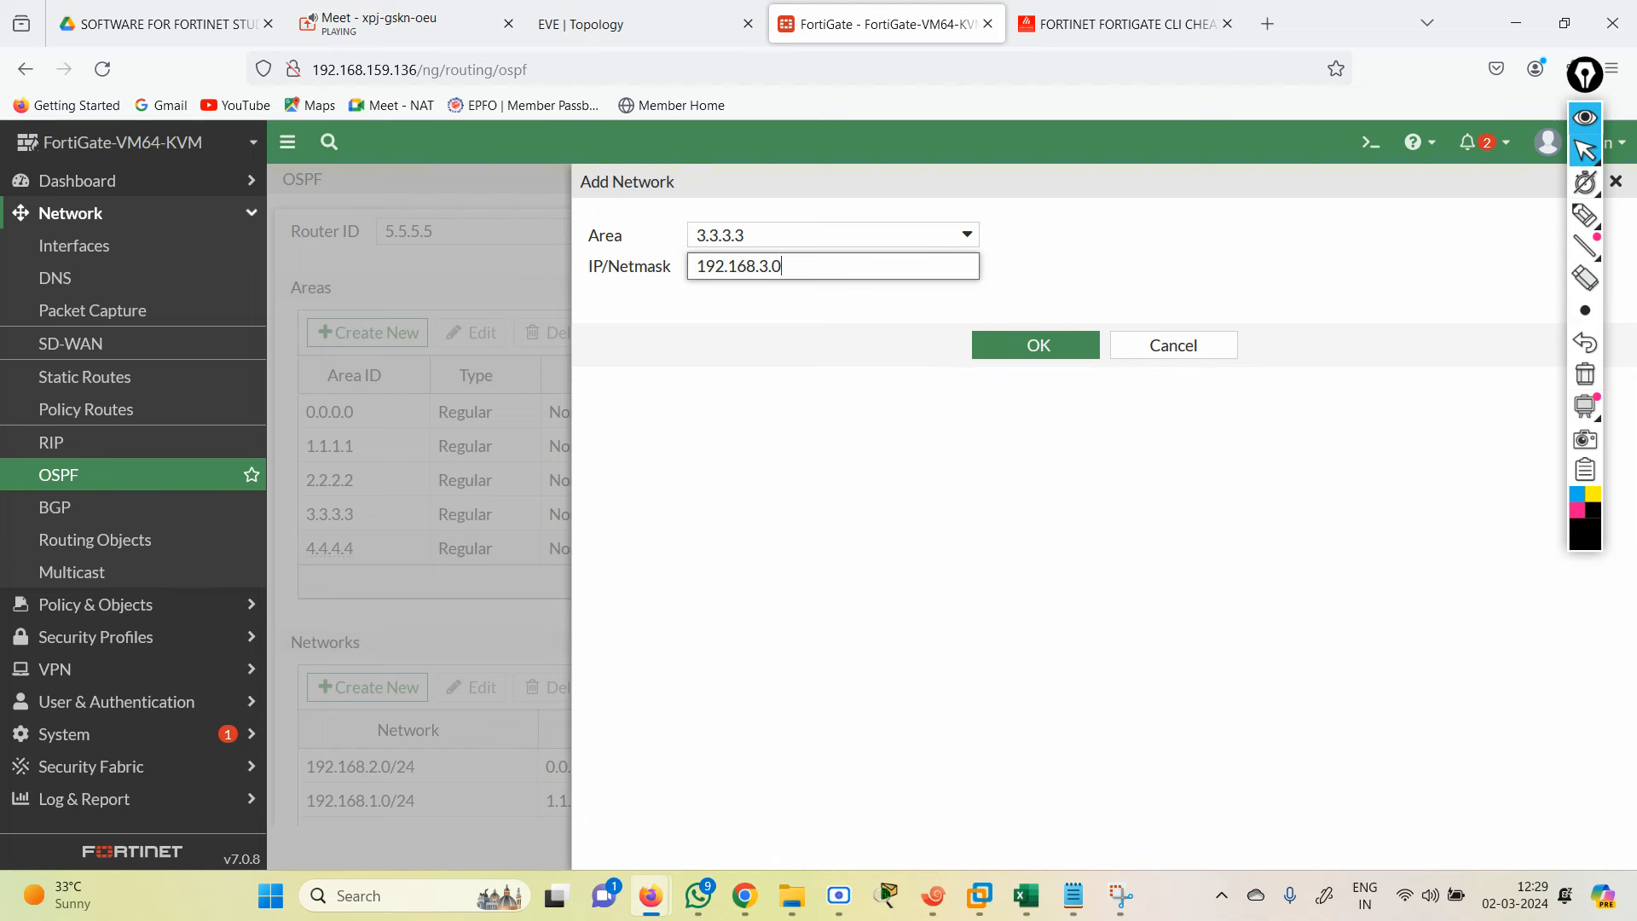
type("/24")
left_click(1038, 345)
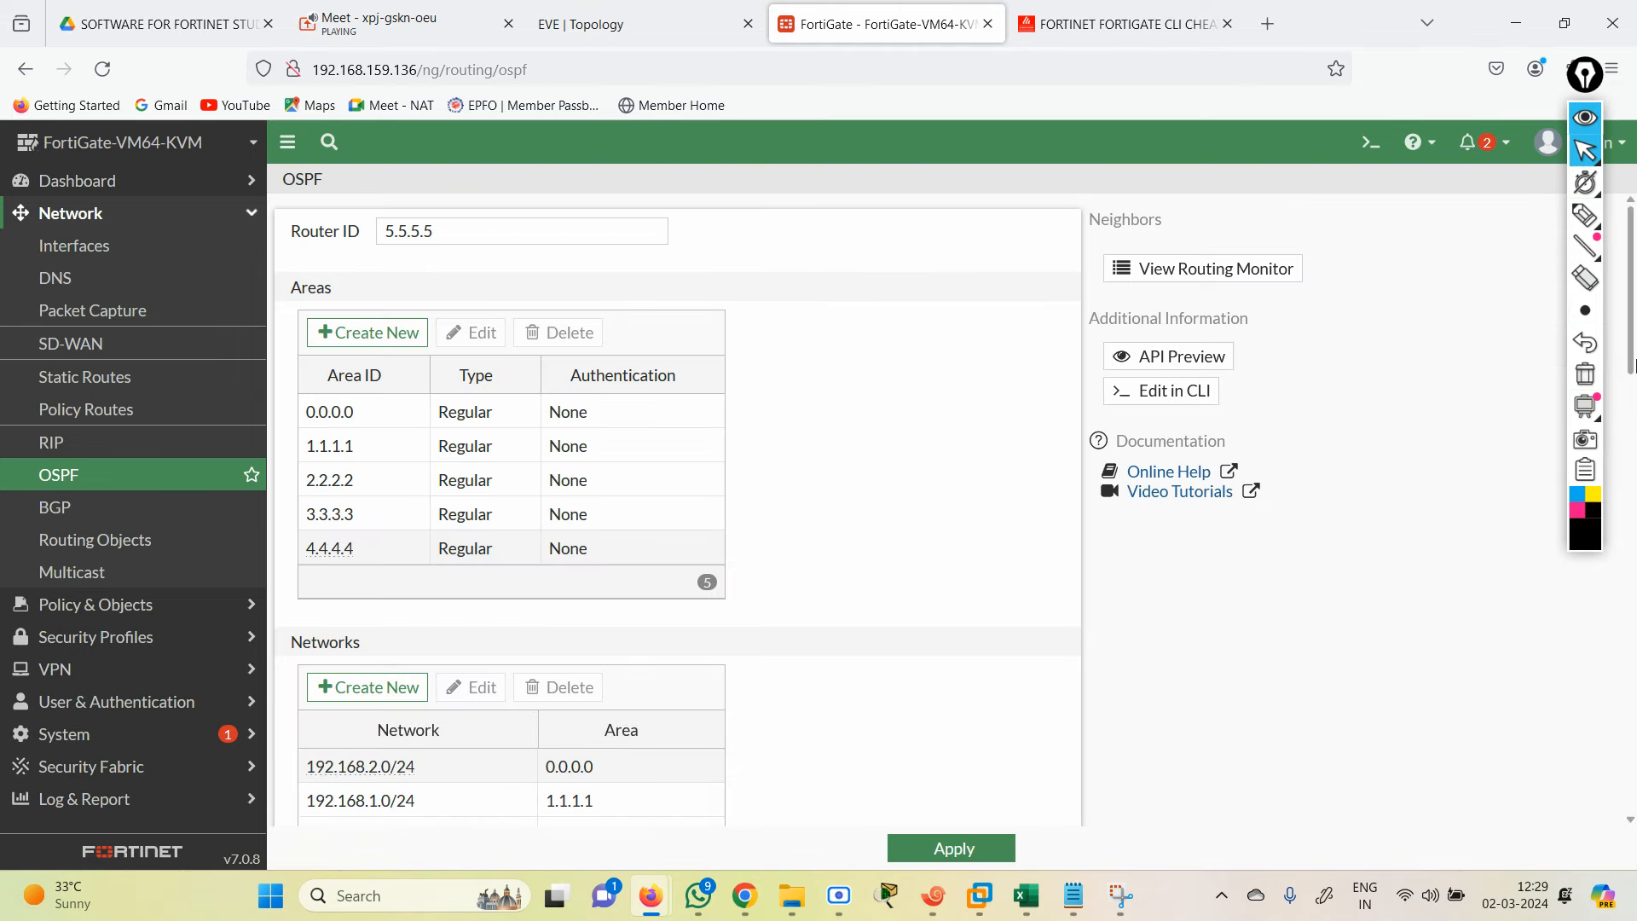
left_click_drag(1634, 367, 1634, 470)
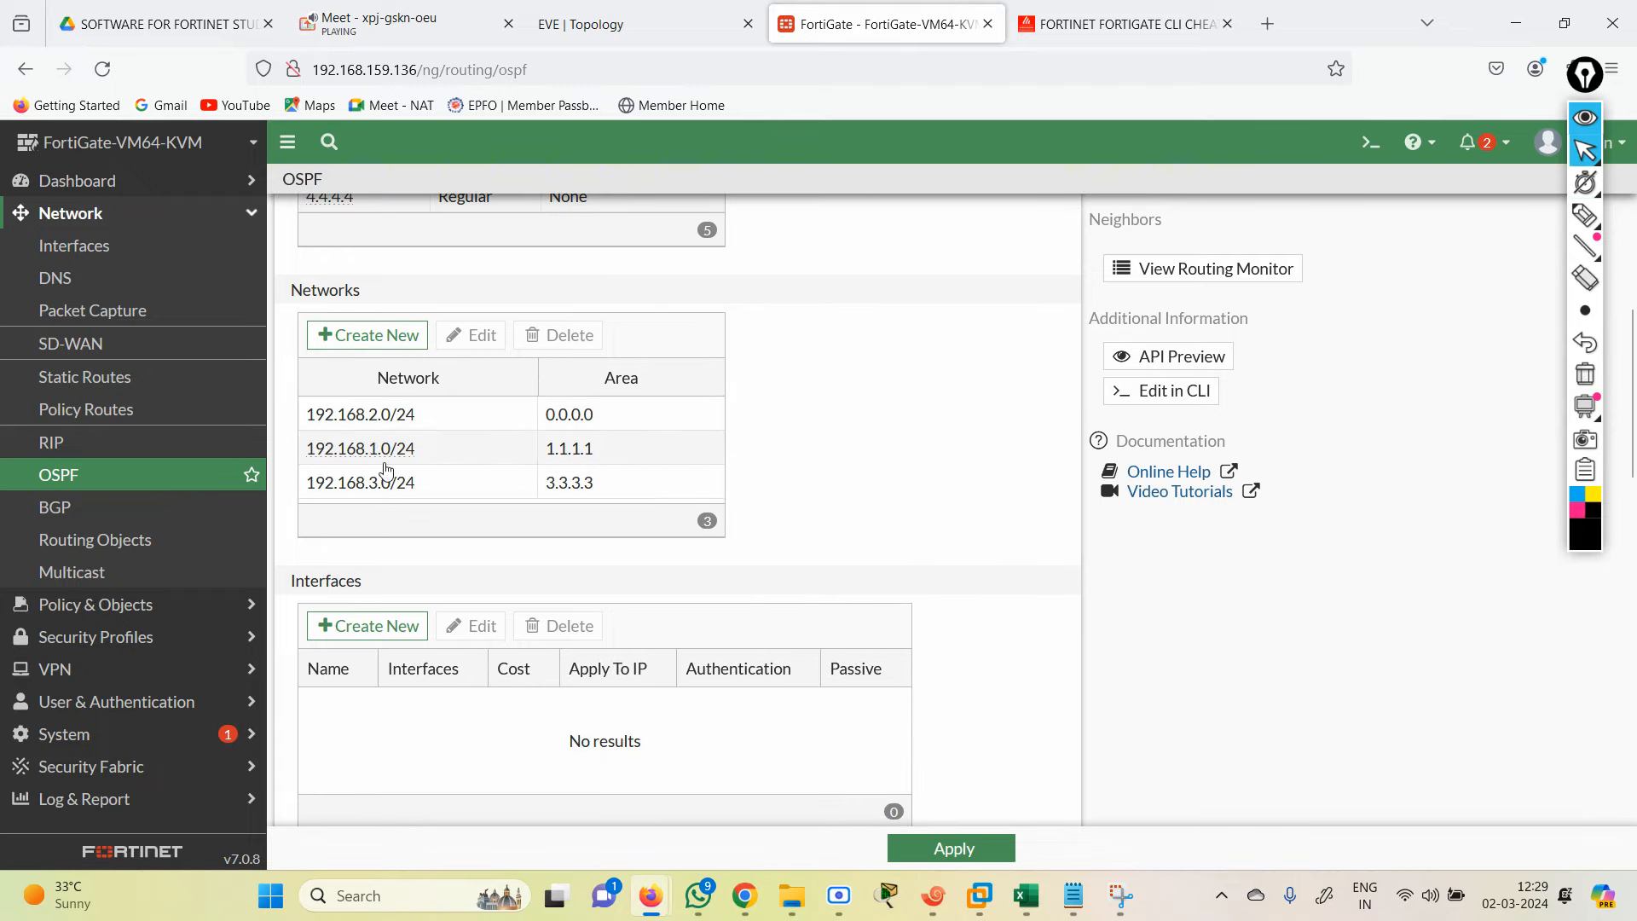
left_click(367, 335)
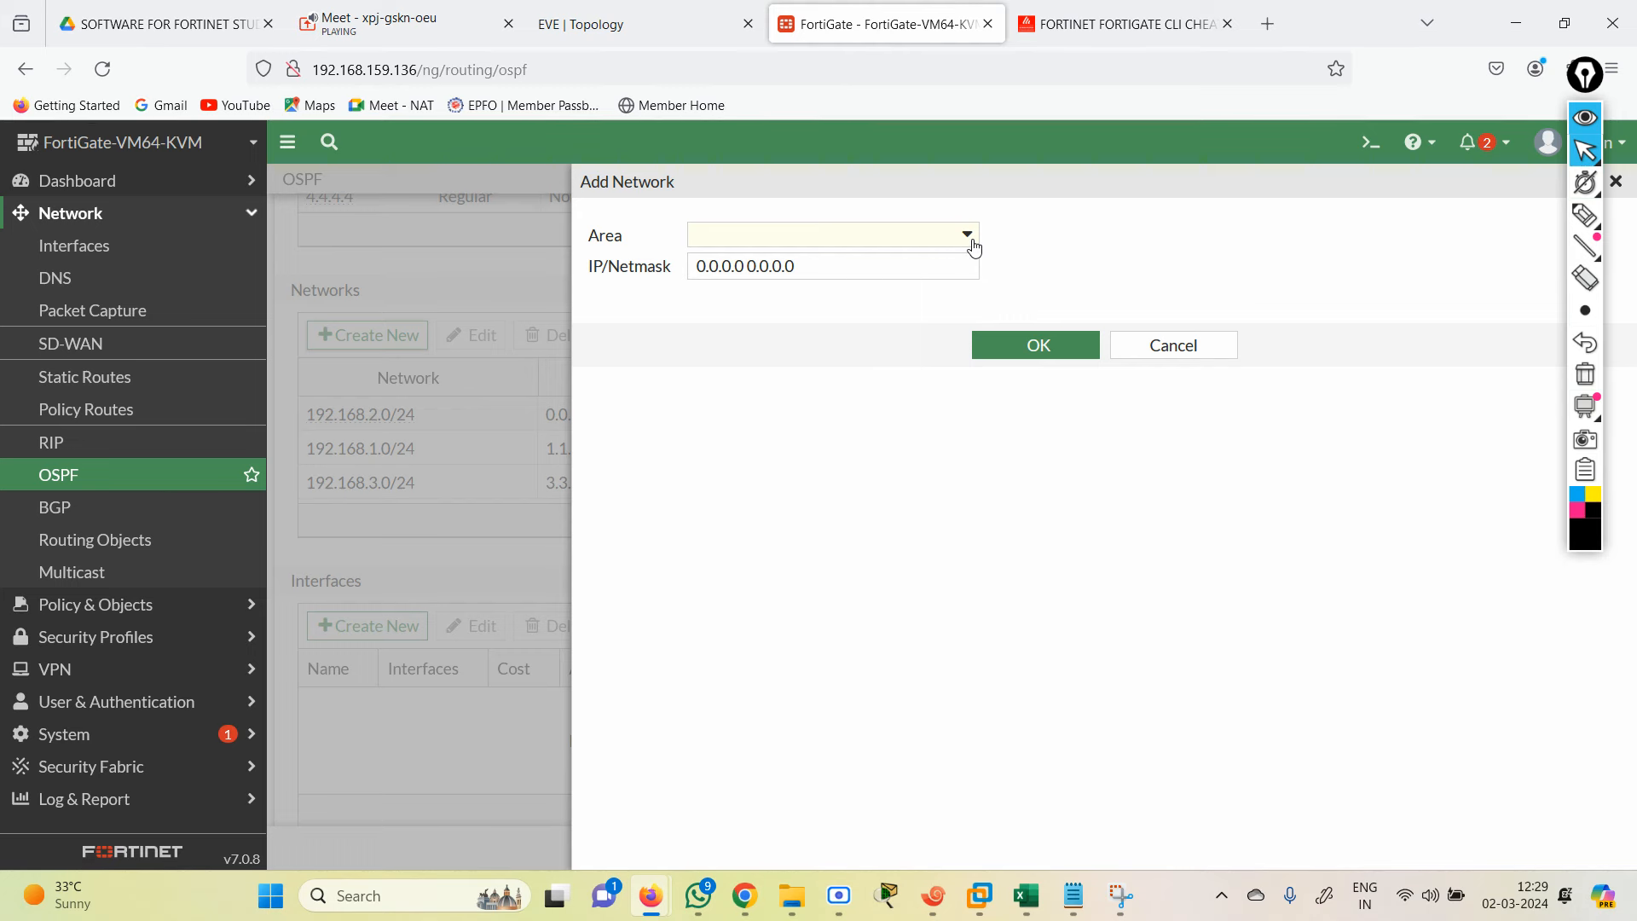
Step: Add 192.168.4.0/24 to area 4.4.4.4, apply the OSPF settings, and open the CLI console
left_click(974, 243)
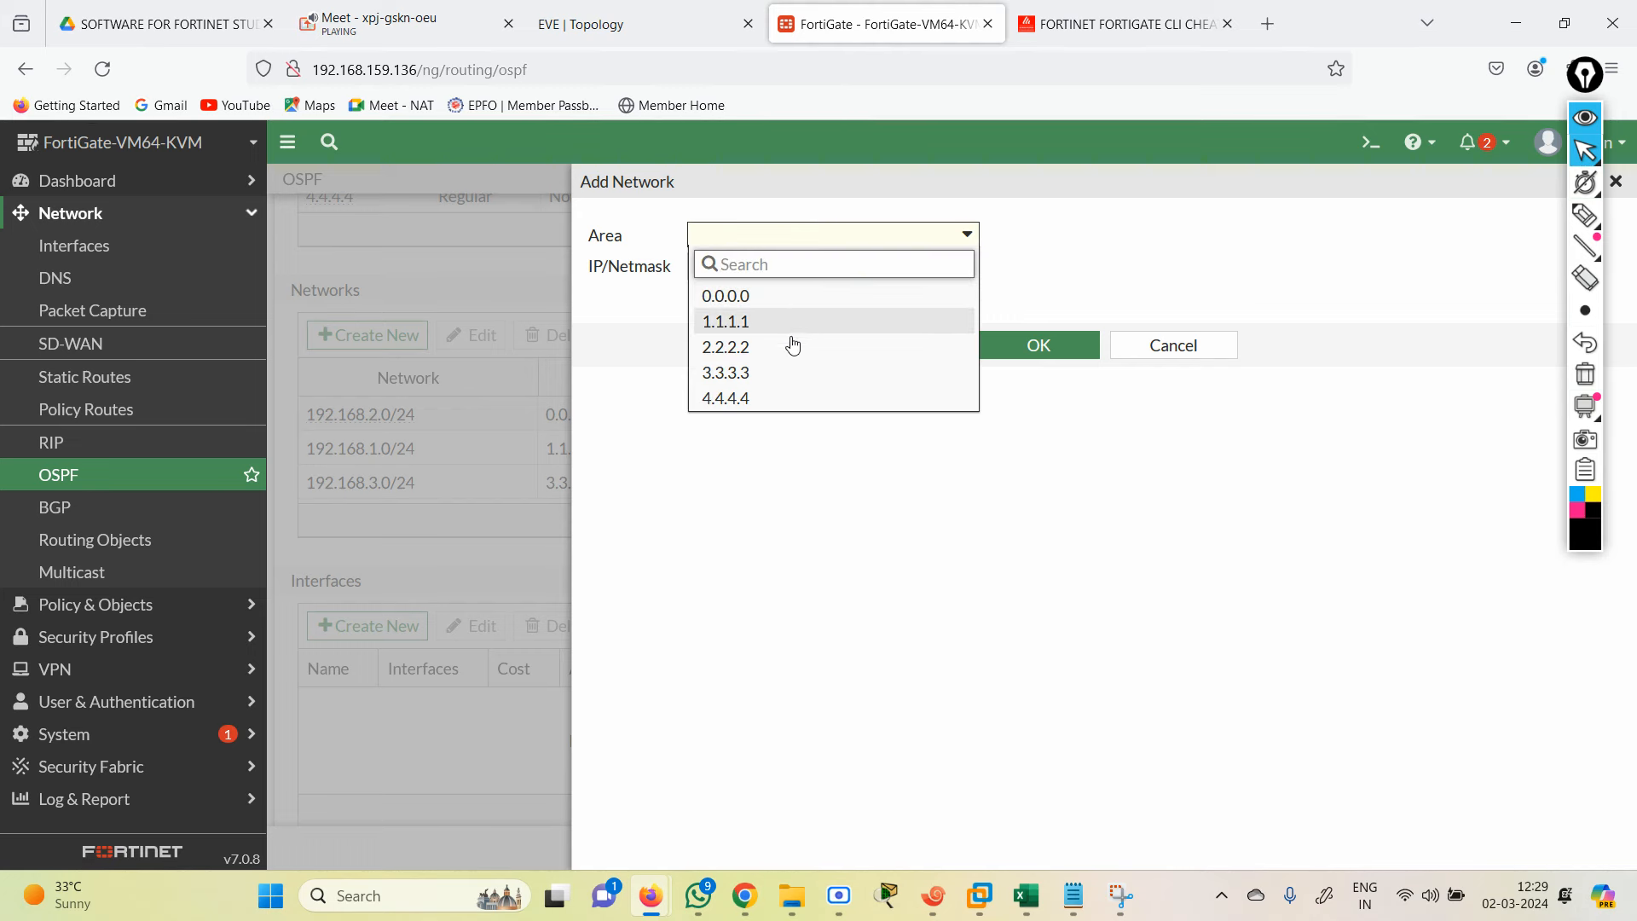
left_click(764, 398)
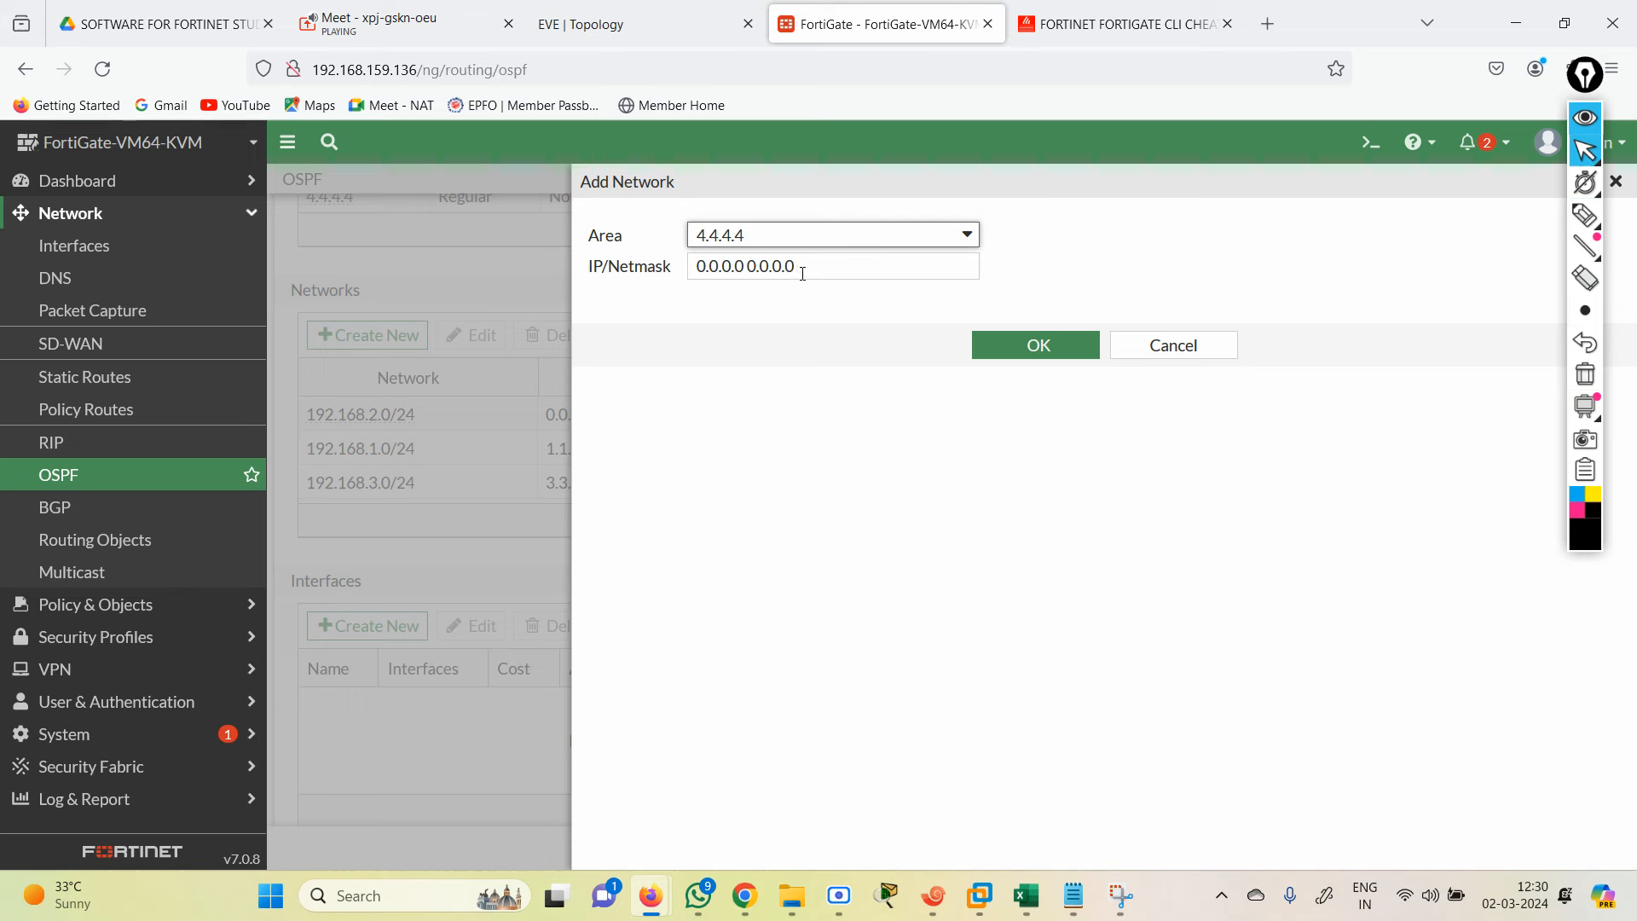
left_click_drag(800, 267, 683, 284)
type("192.")
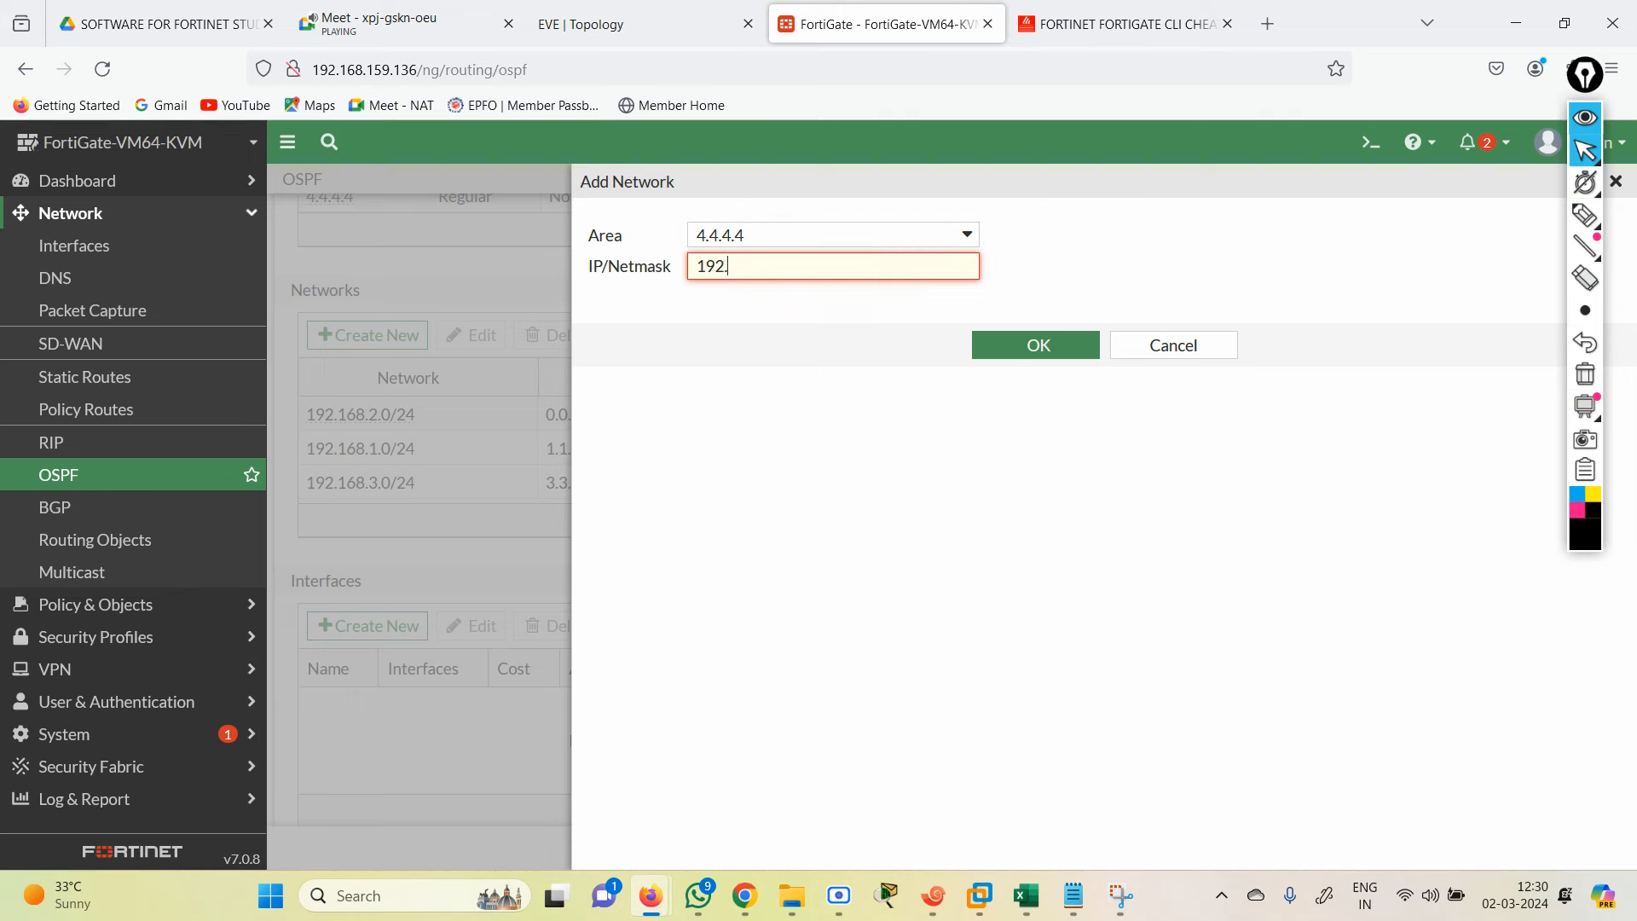
type("168.4.0/24")
left_click(1017, 356)
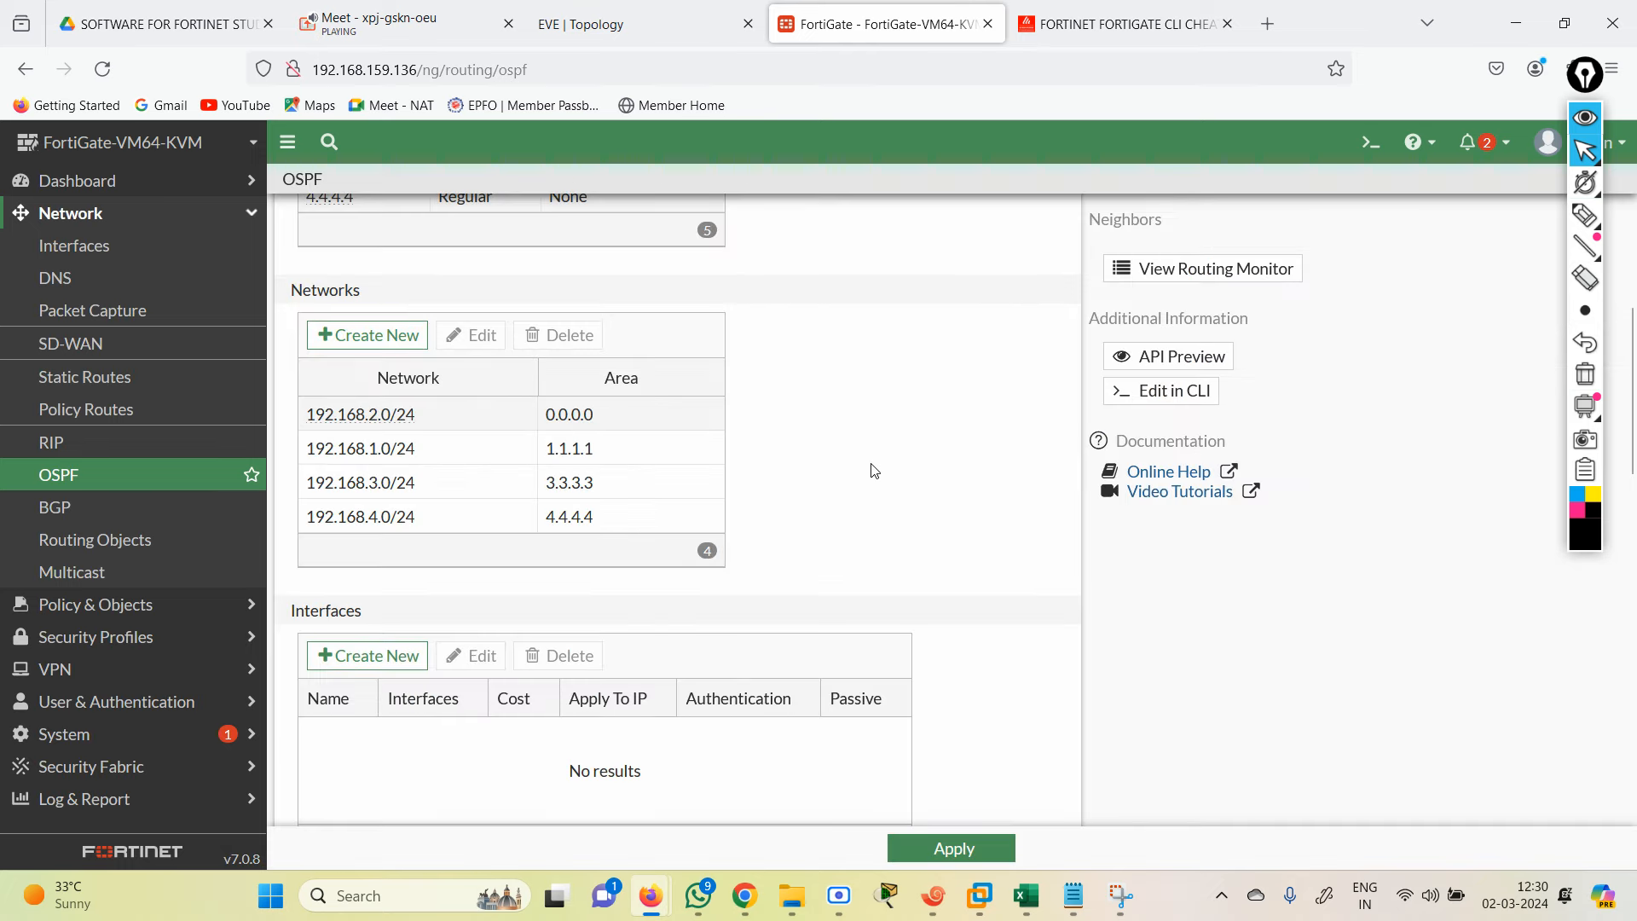
left_click(928, 851)
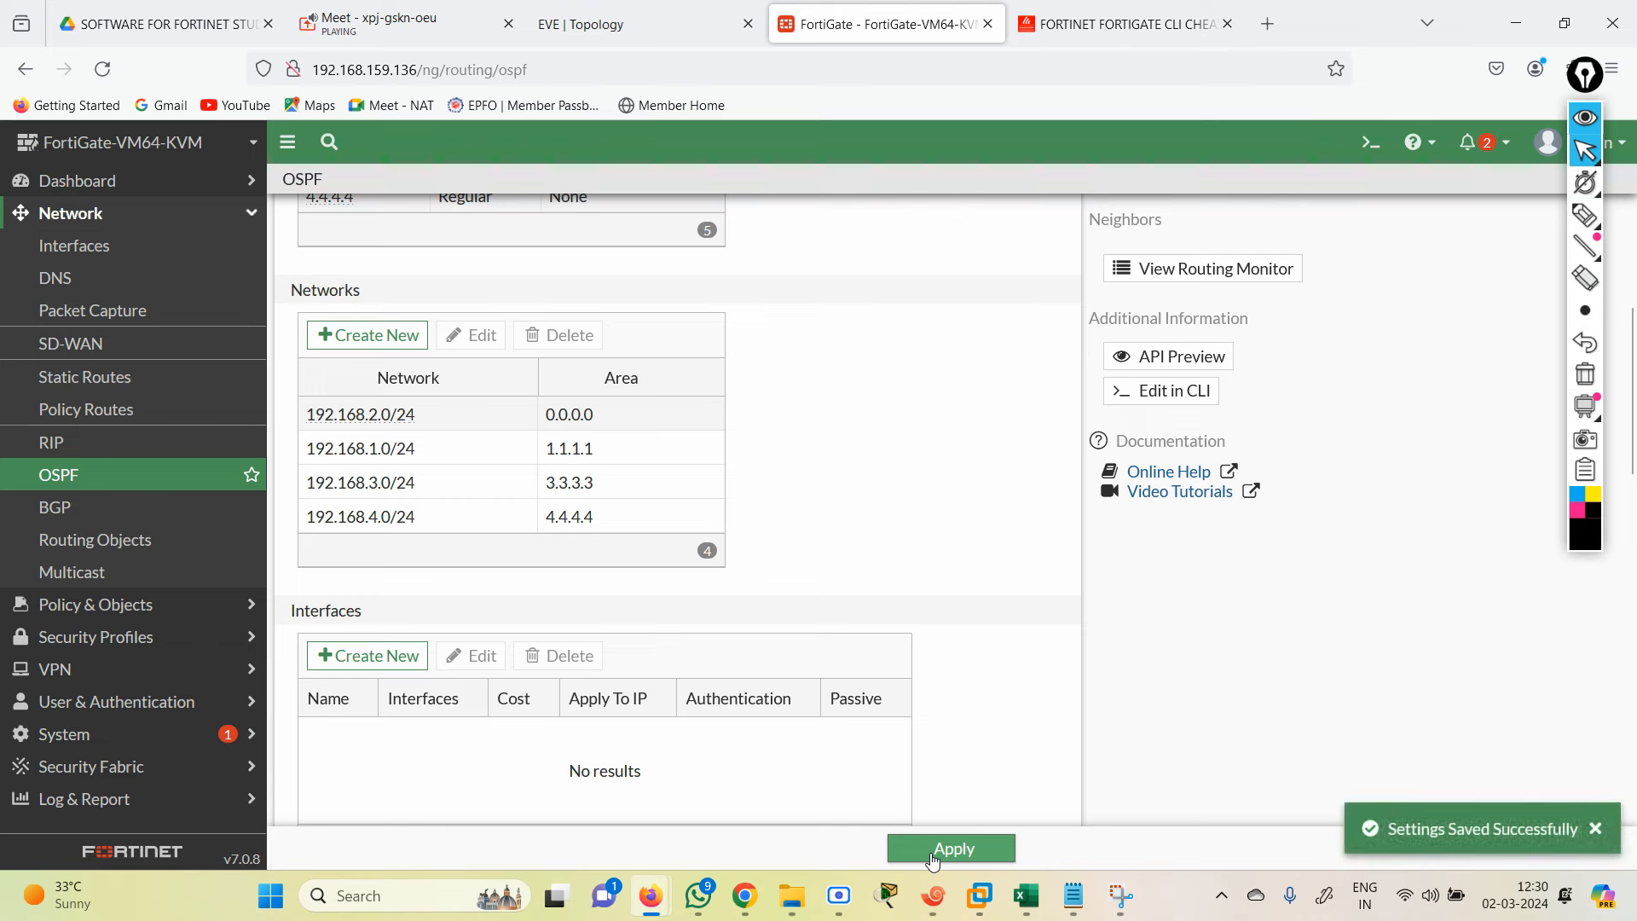
left_click(1368, 145)
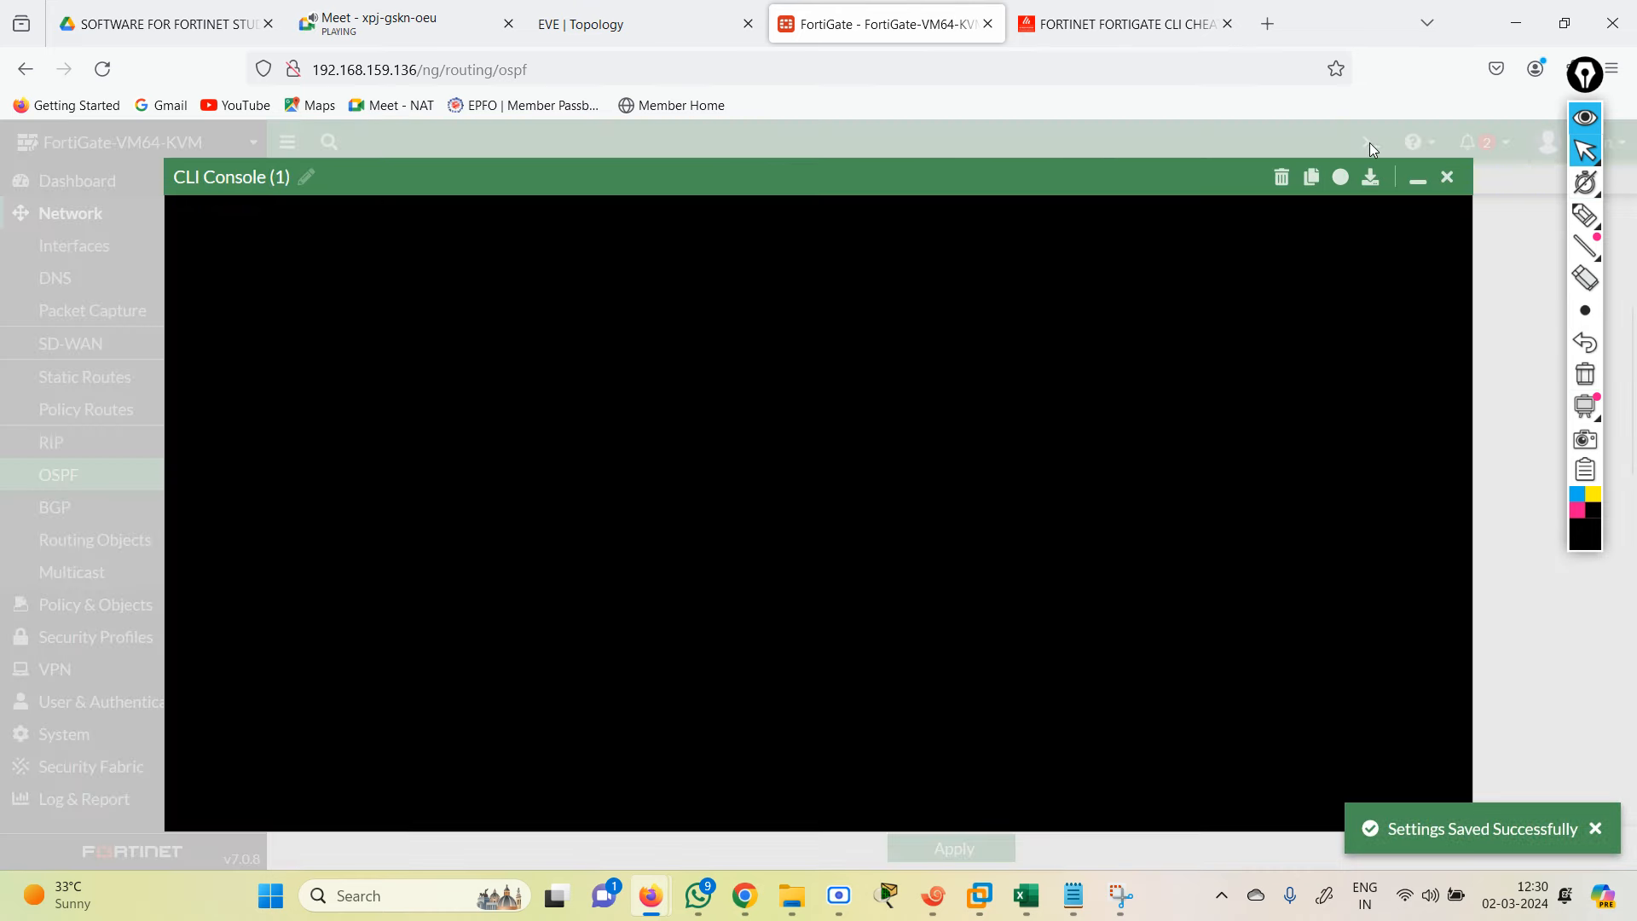
Step: Run 'get router info routing-table details' and its 'ospf' variant, finding no OSPF routes
type("get router  i")
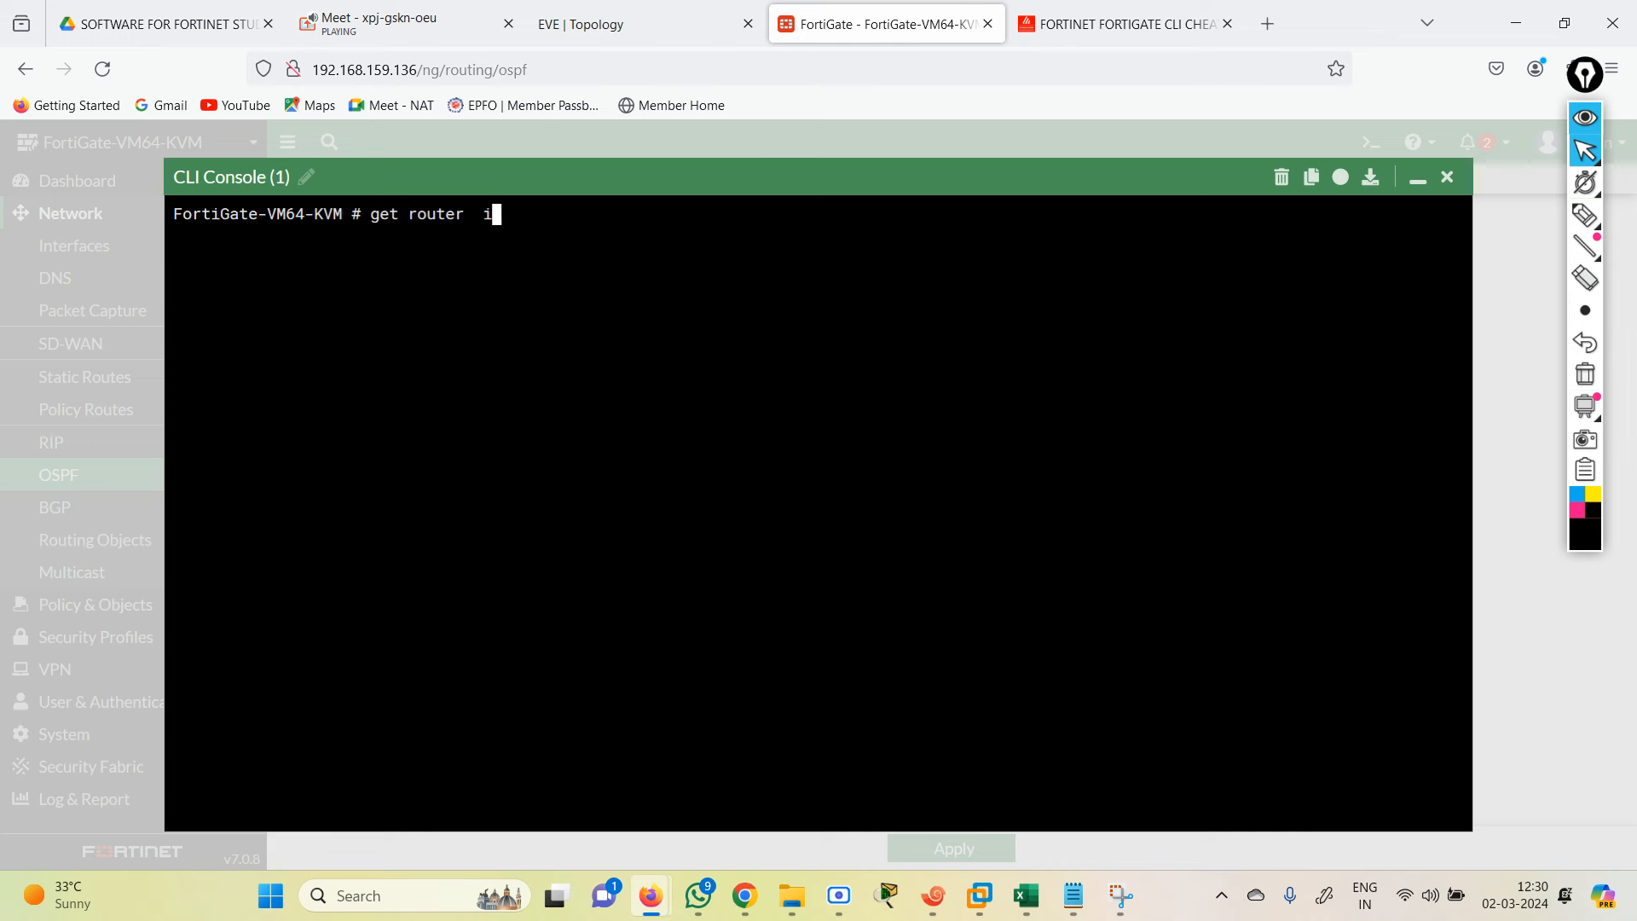
type("nfo routing-table details")
key("Return")
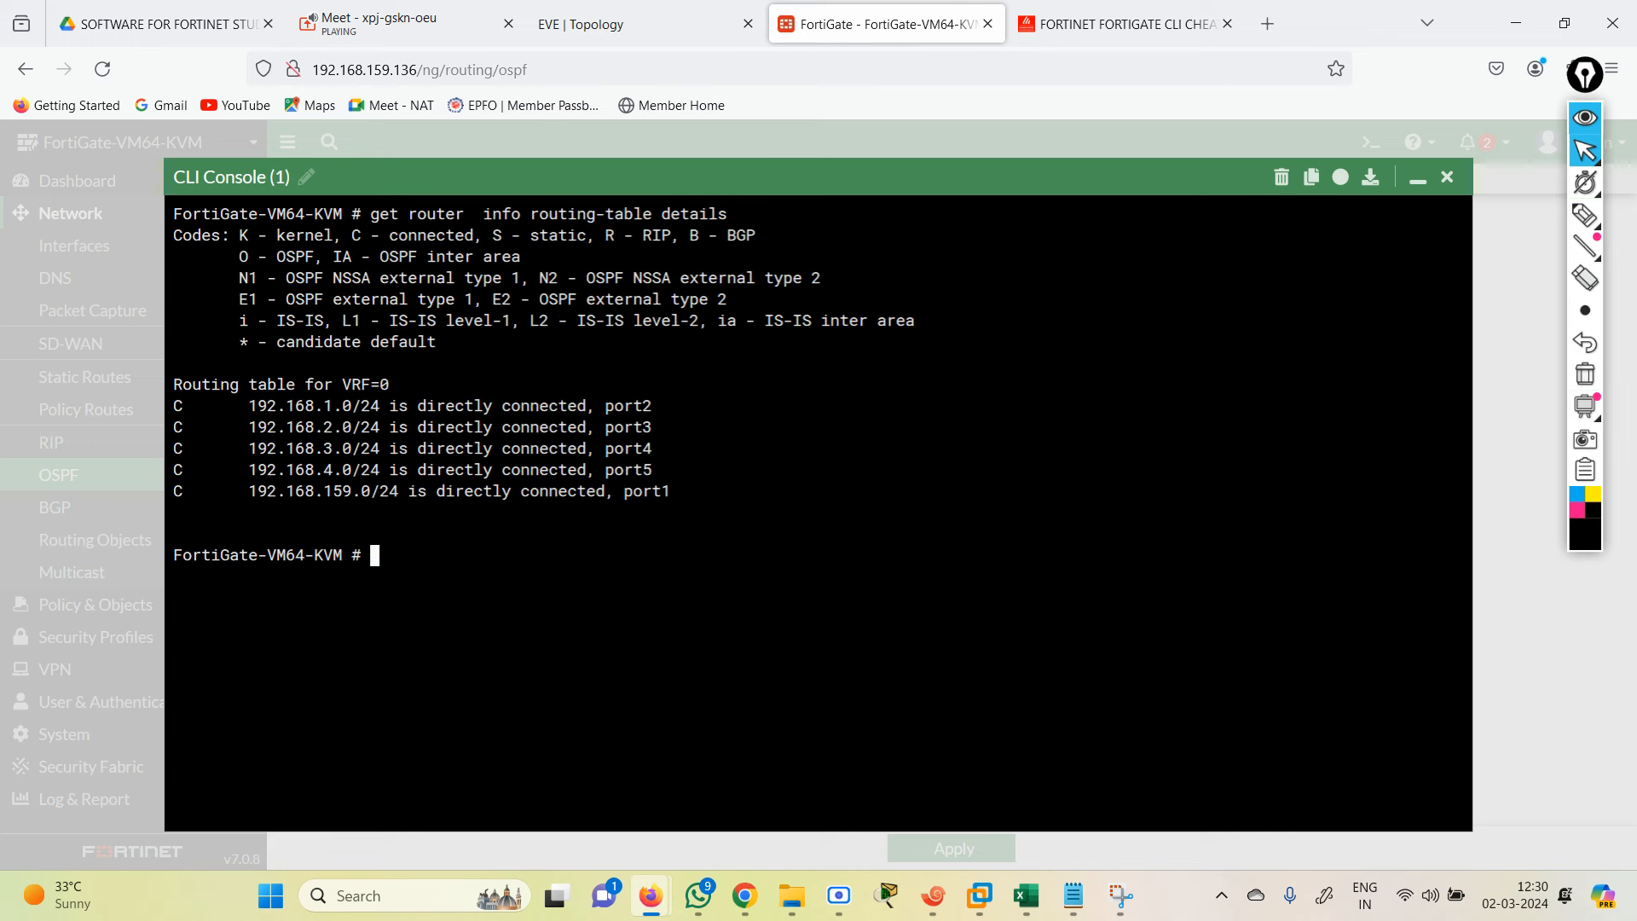
key("Return")
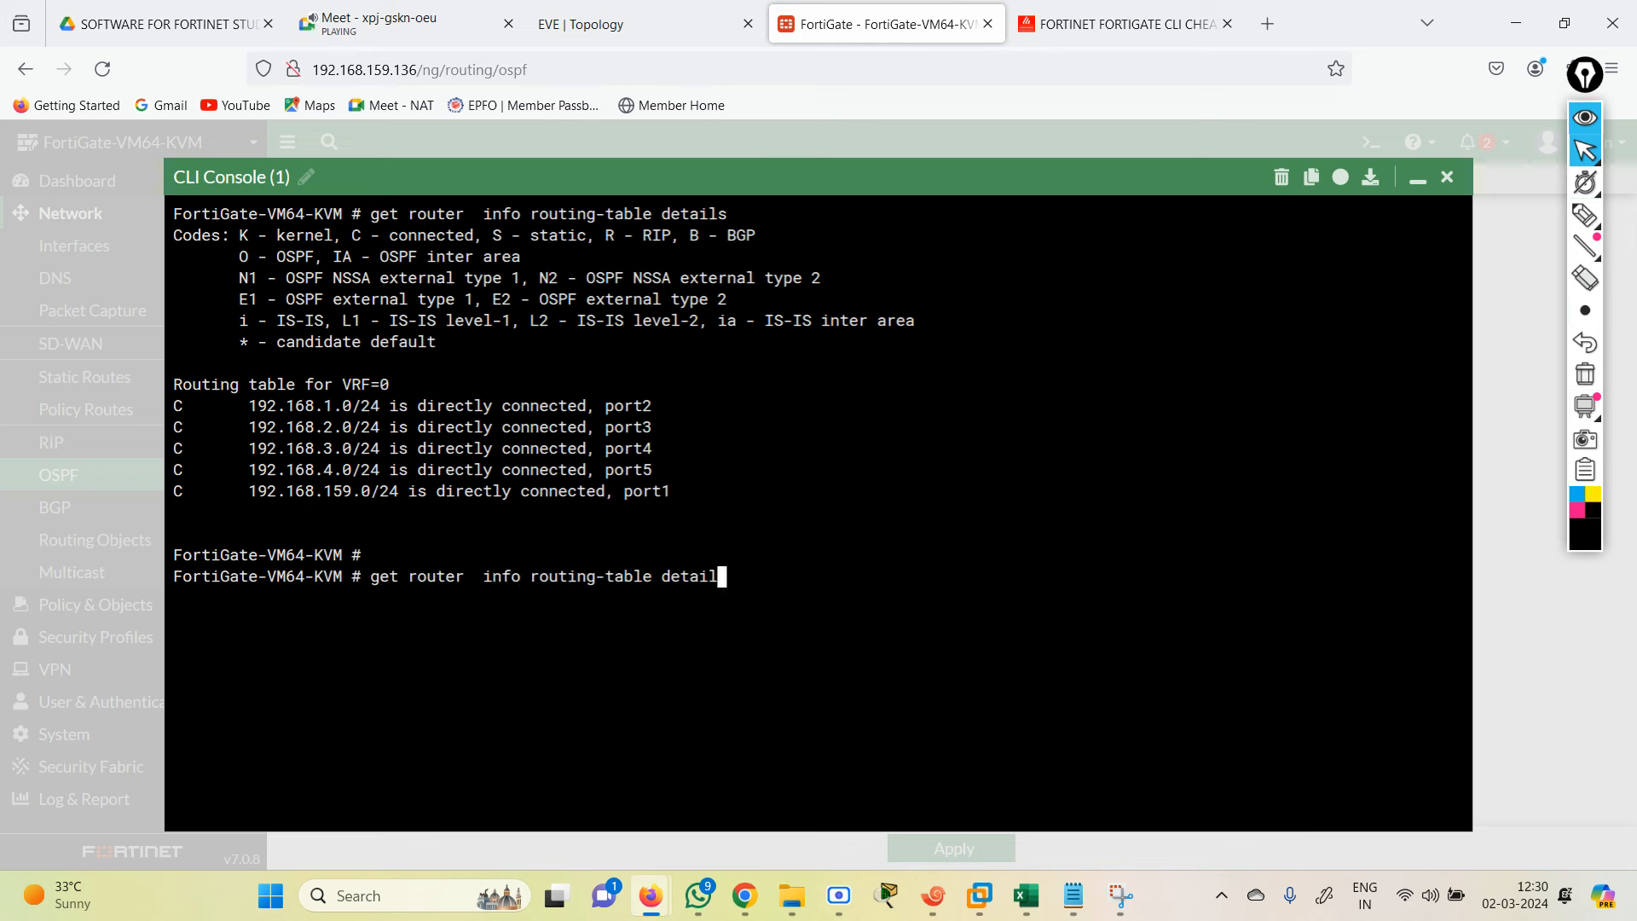
key("BackSpace")
key("BackSpace")
key("BackSpace")
key("BackSpace")
key("BackSpace")
type("ospf")
key("Return")
key("Return")
key("Up")
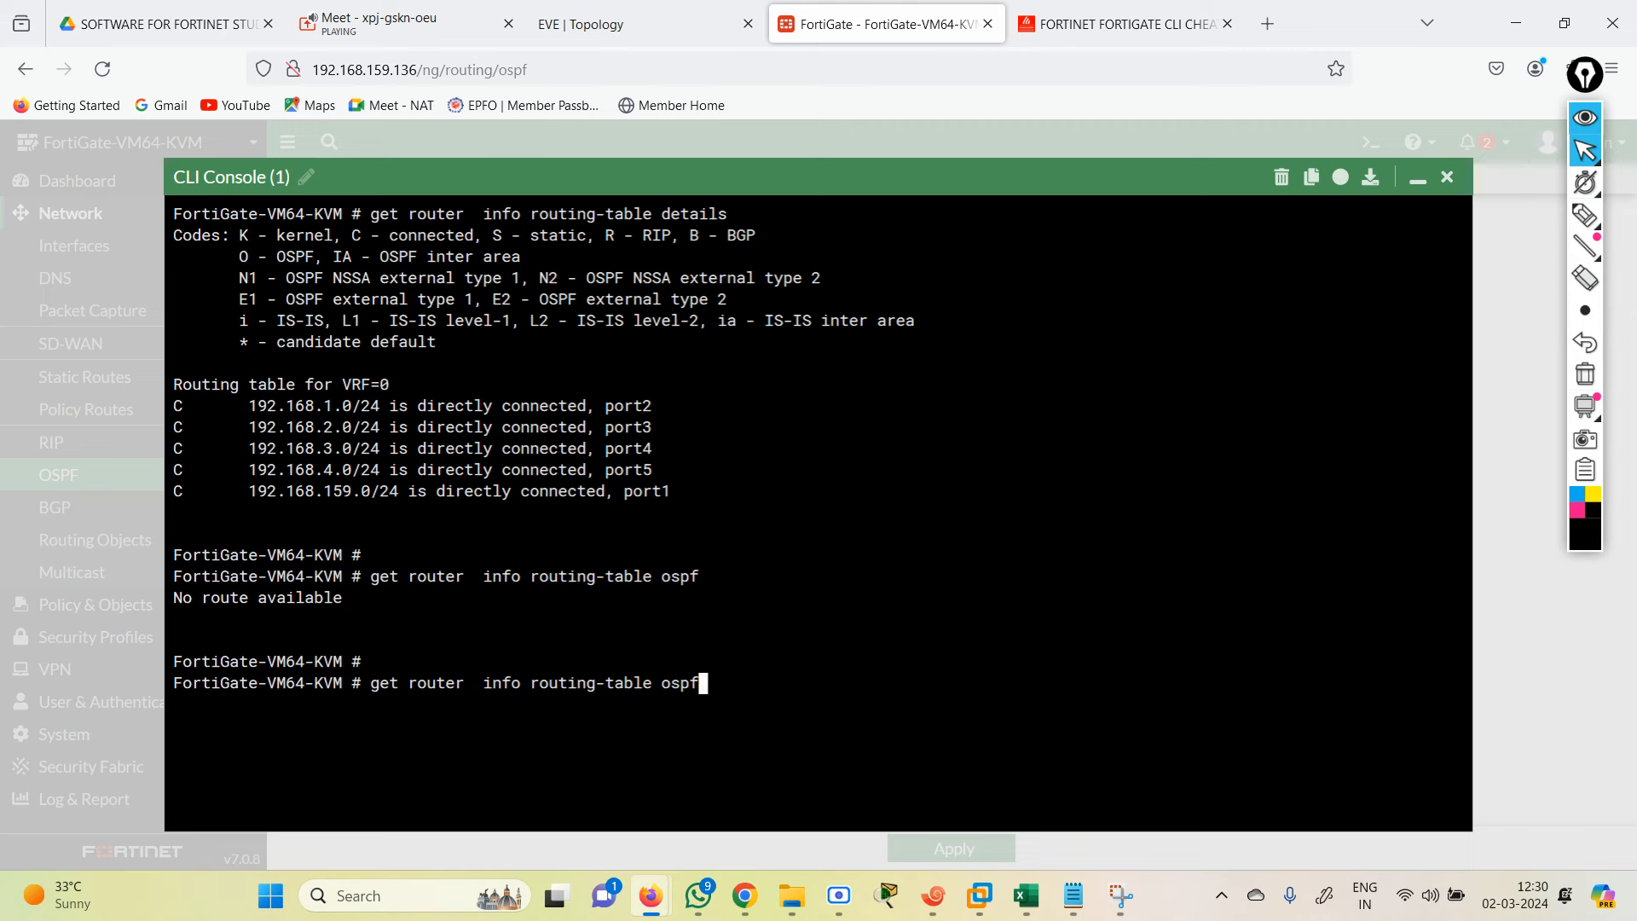
key("Return")
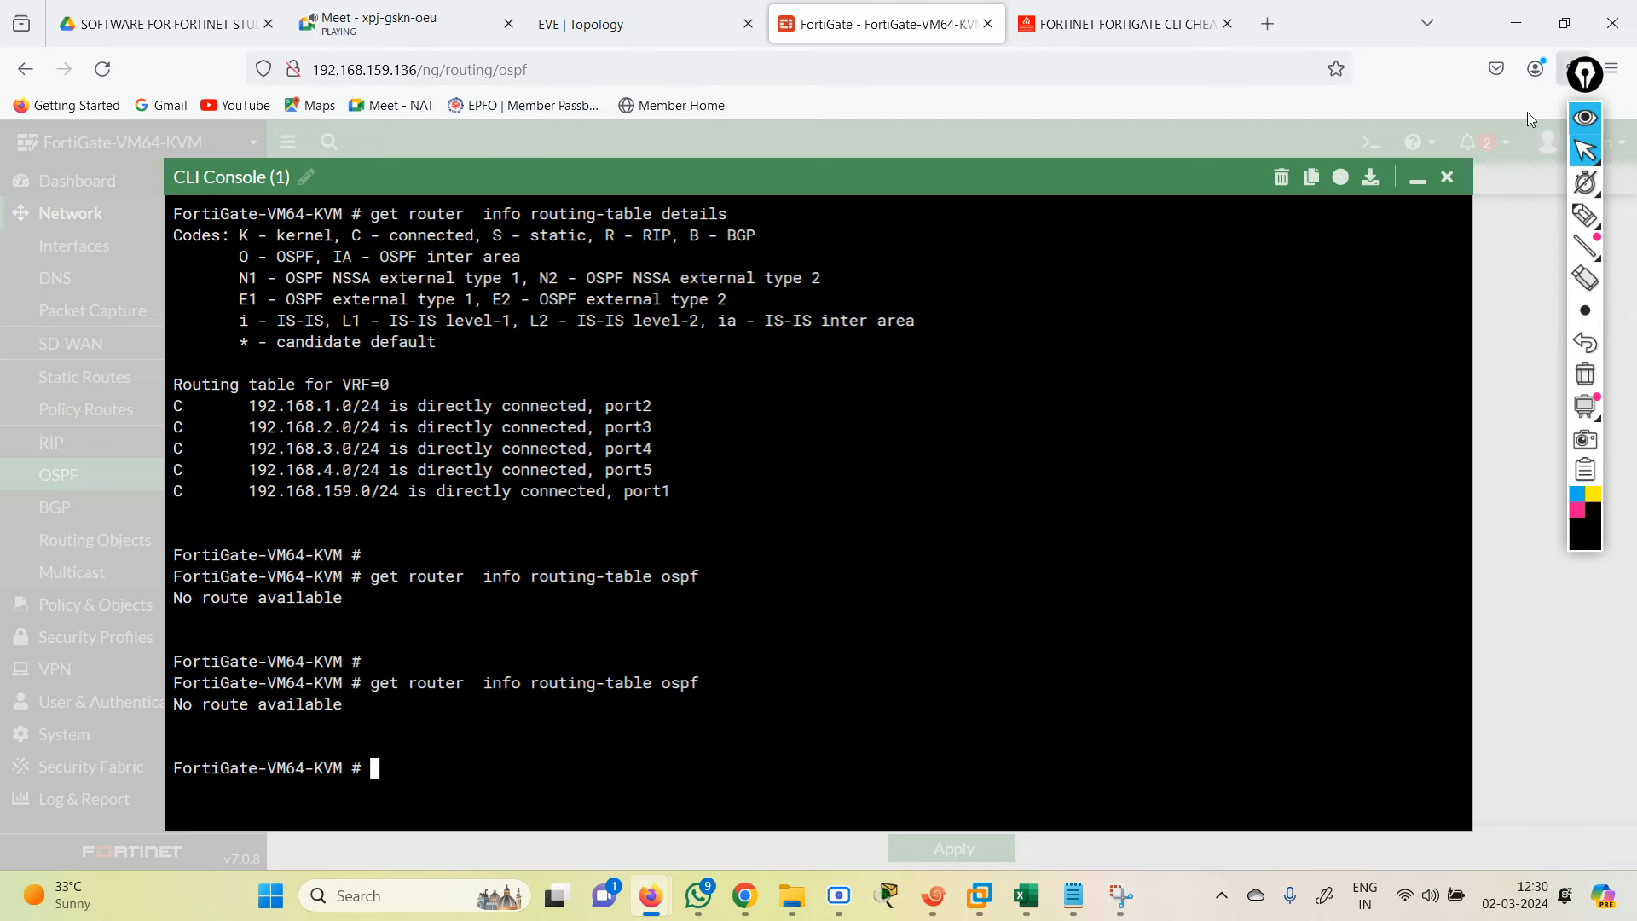
left_click(1446, 179)
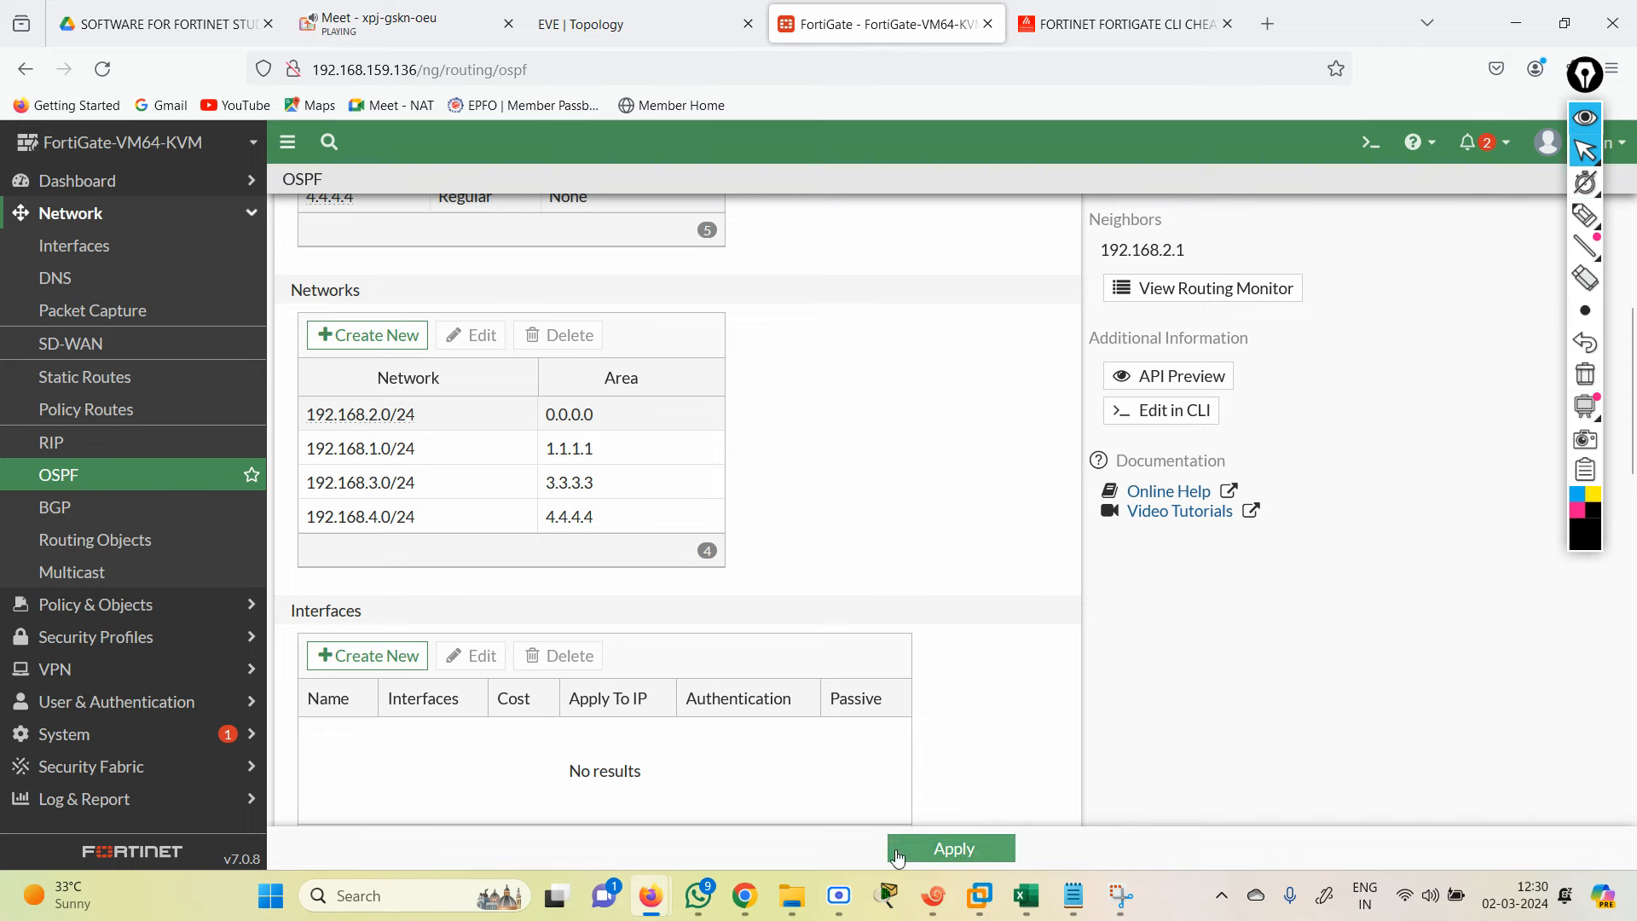
left_click(927, 918)
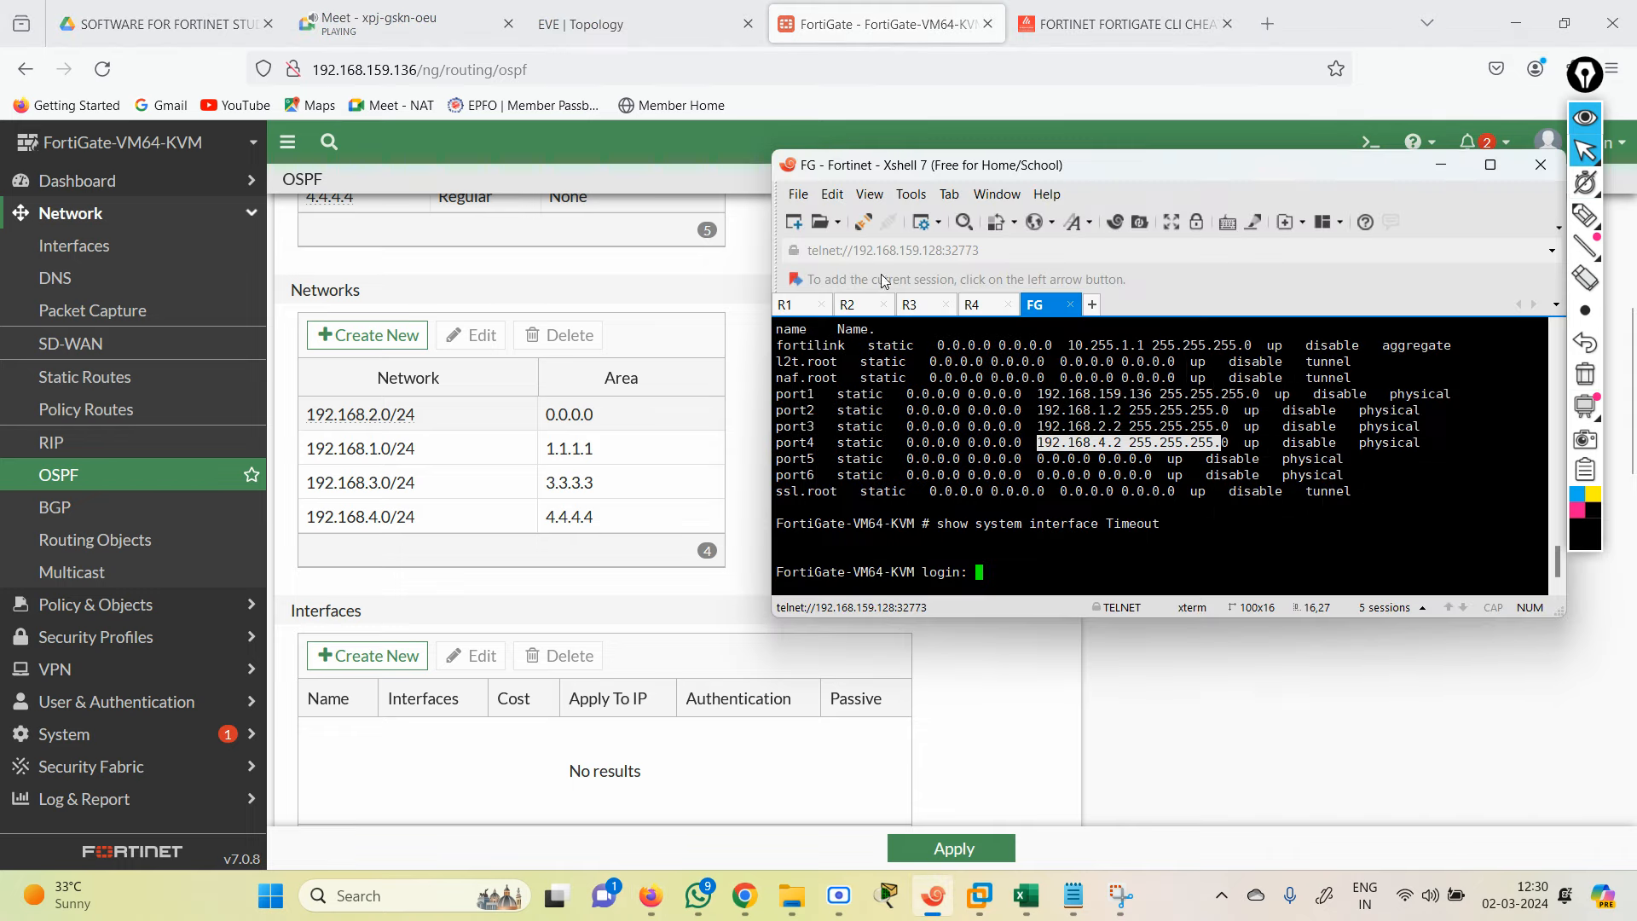
Step: On R1, enter enable mode and run 'show ip route ospf'
left_click(793, 305)
key("Return")
key("Return")
key("Return")
key("Return")
key("Return")
type("er>e")
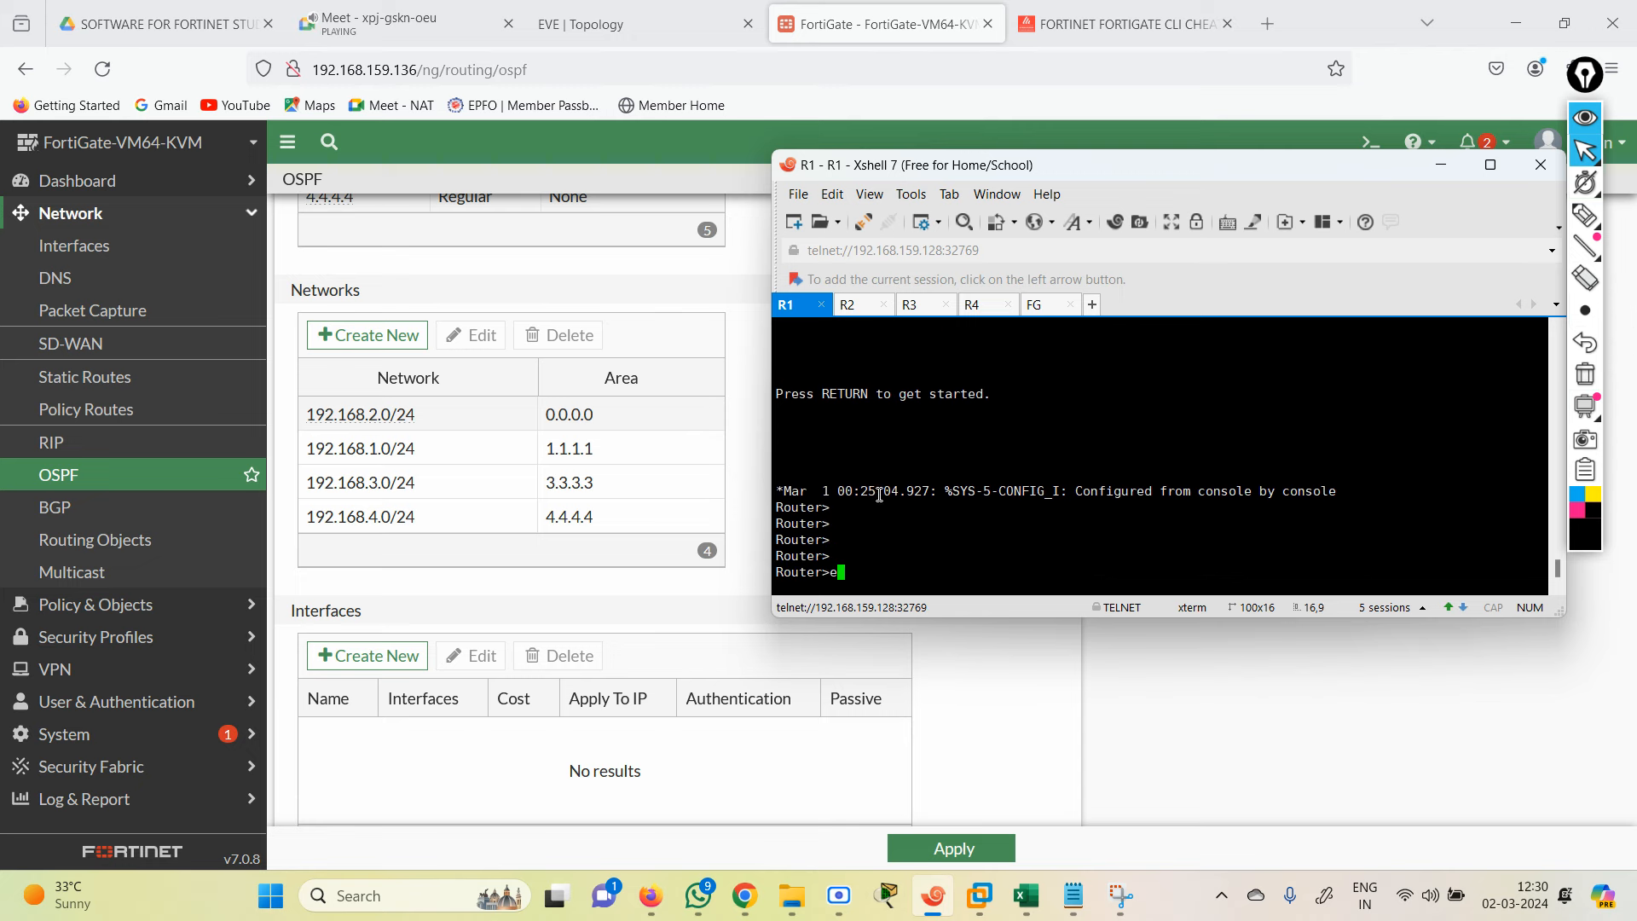
type("n")
key("Return")
type("sh")
key("Tab")
type("ip rou")
key("Tab")
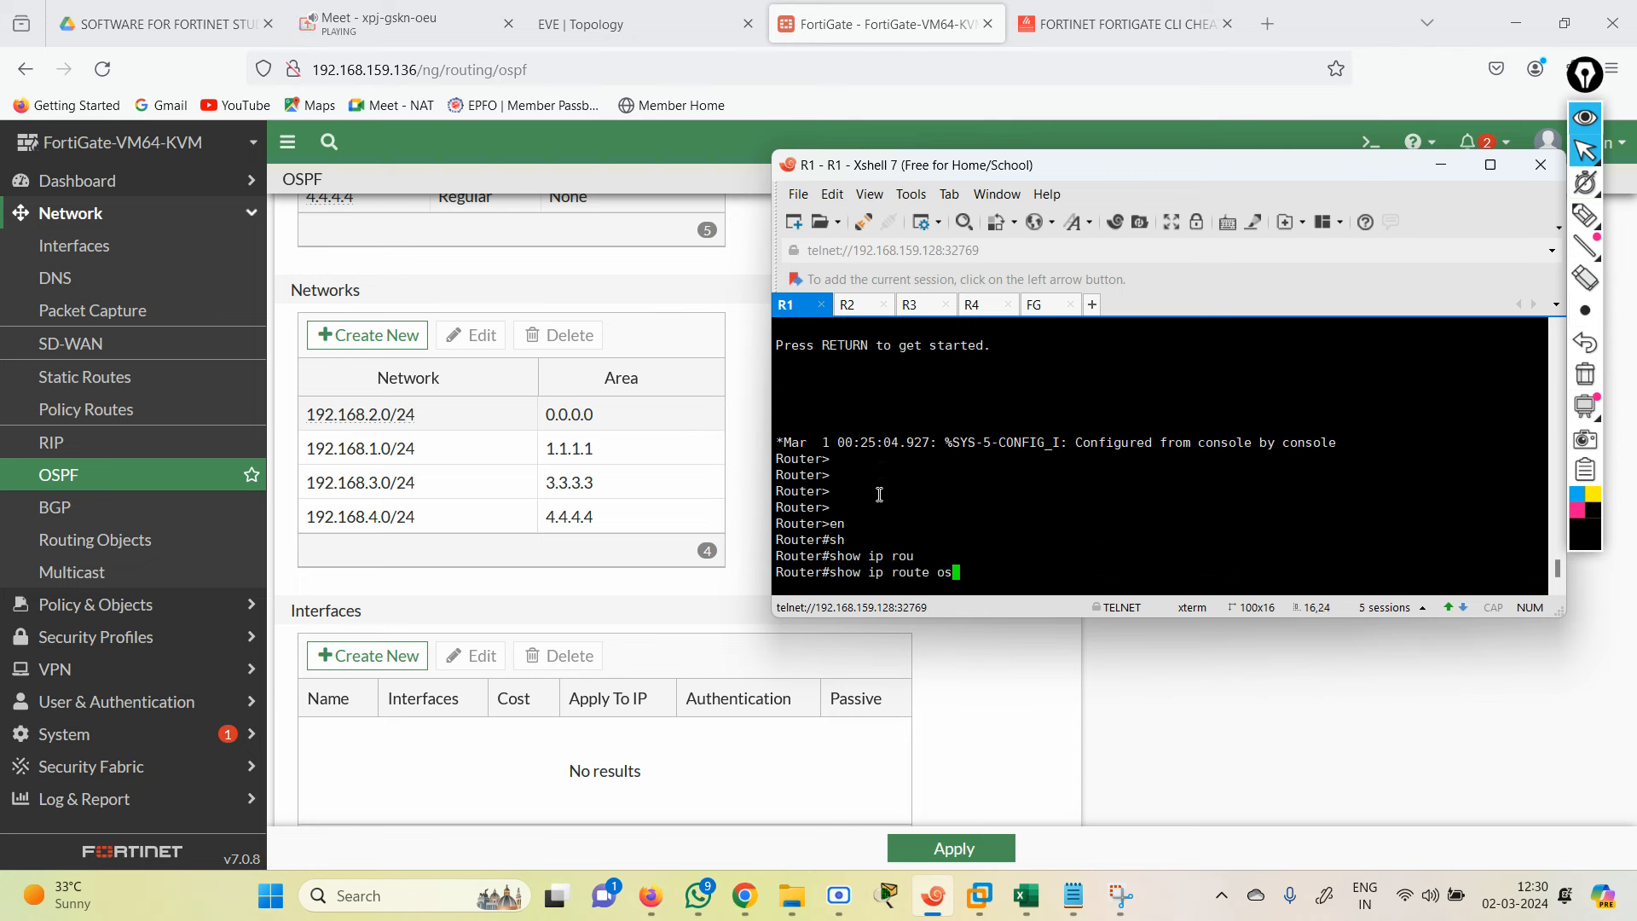
type("os")
key("Tab")
key("Return")
Step: Print R1's full routing table with 'show ip route', showing only connected routes
type("sh")
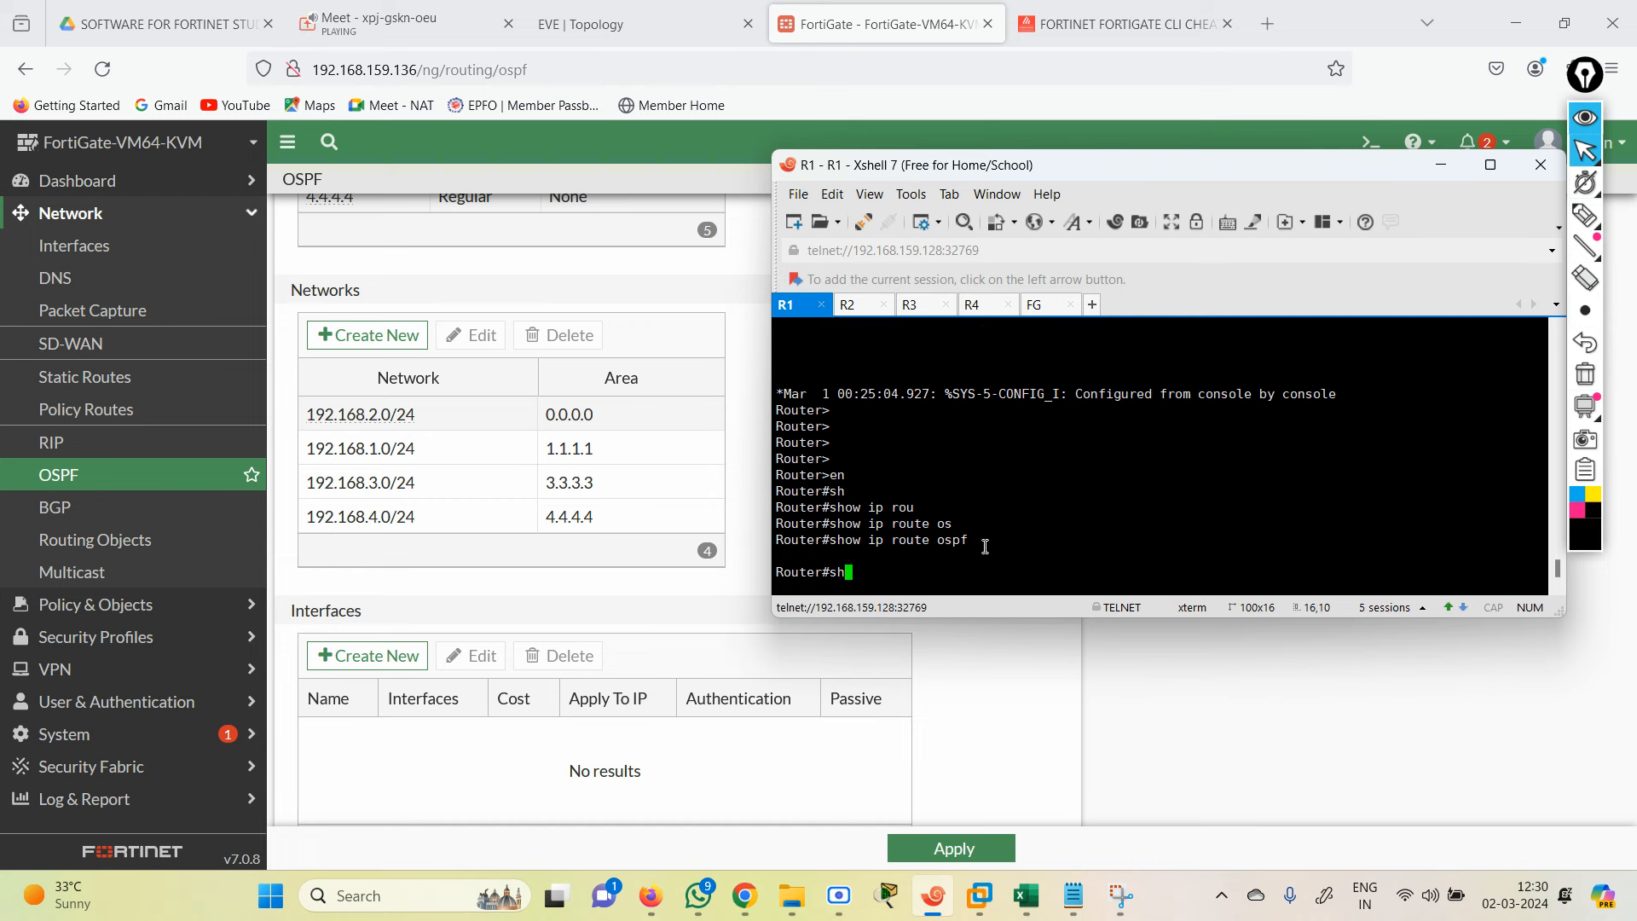
key("Tab")
type("ip rou")
key("Tab")
key("Return")
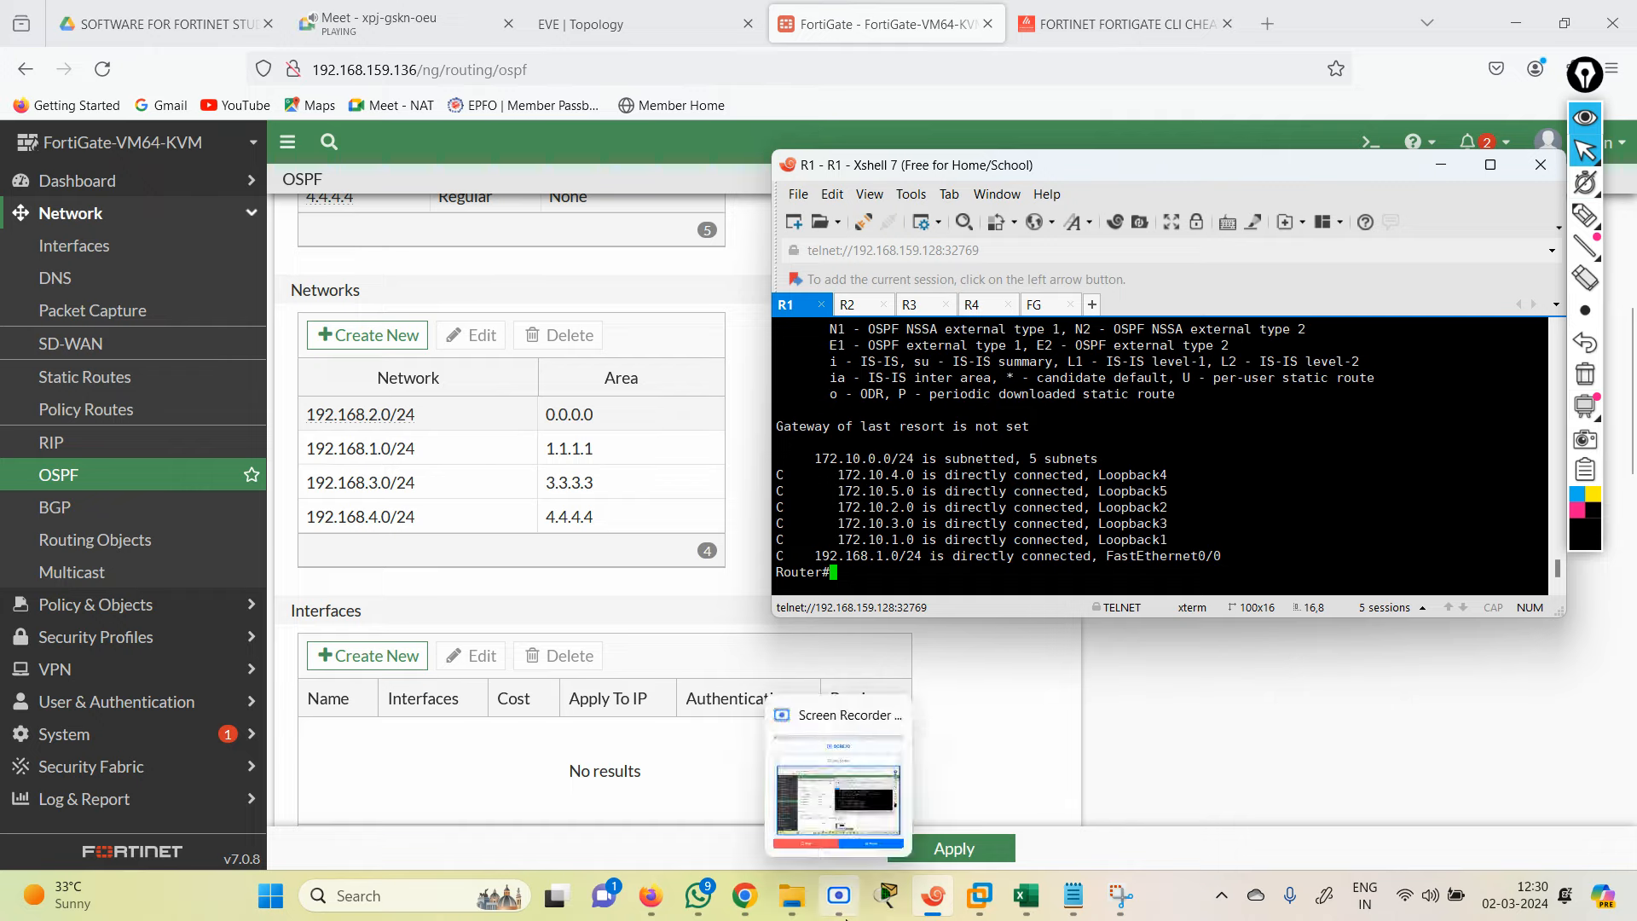
left_click(839, 895)
Step: Reopen the OSPF page and review areas 0.0.0.0–0.0.0.4 and neighbors 192.168.1.1–192.168.4.1
left_click(1036, 761)
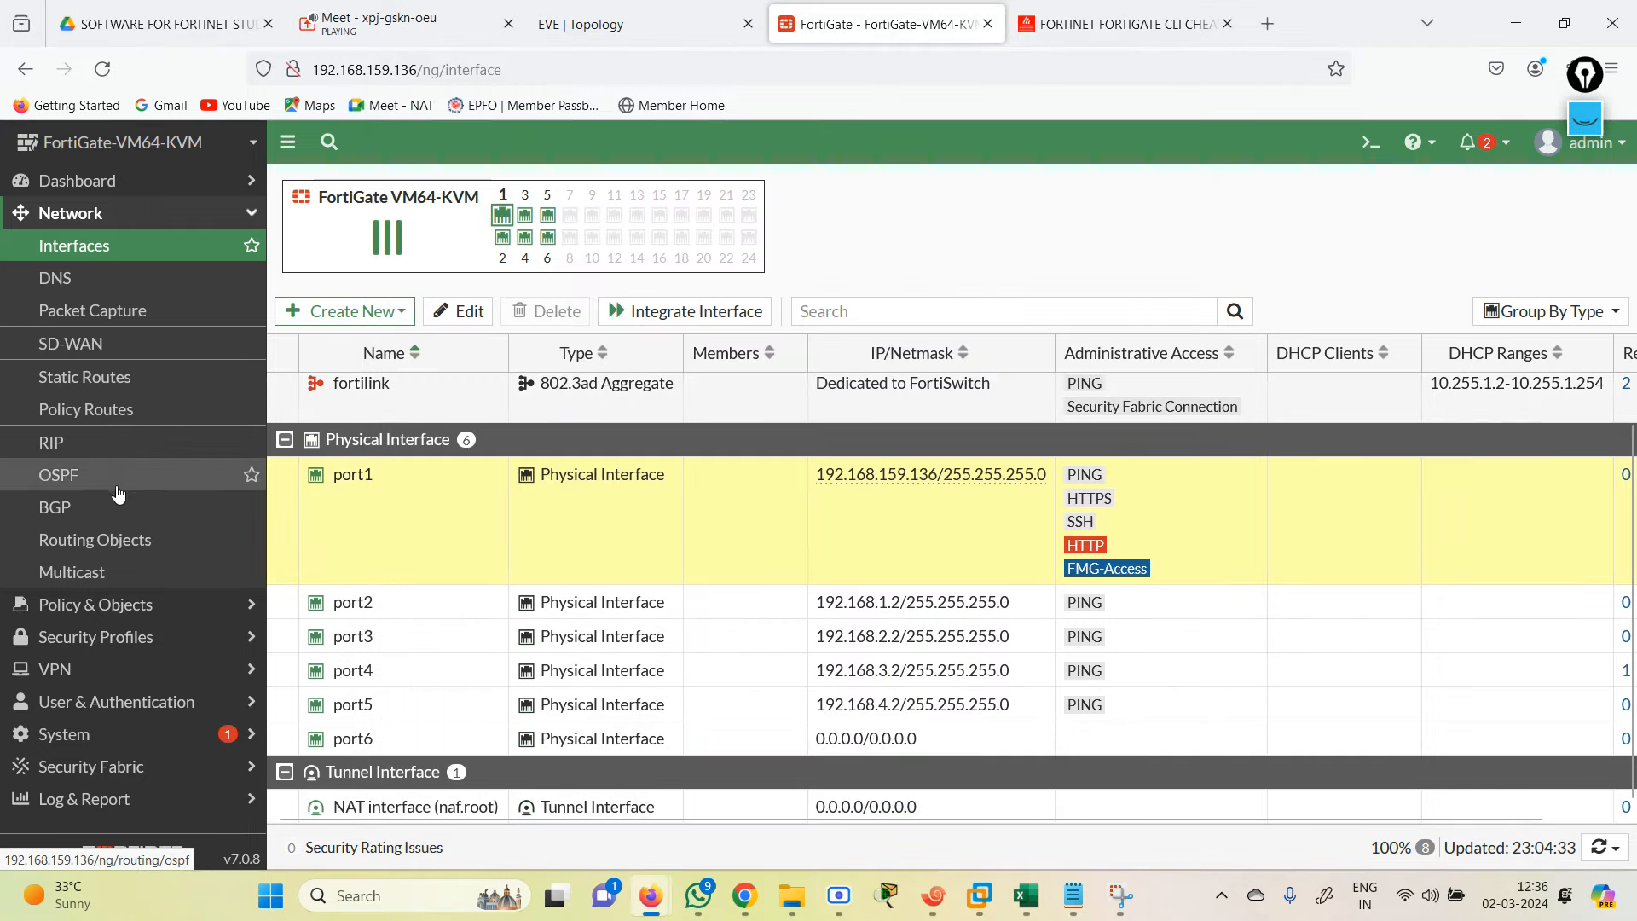
left_click(120, 506)
left_click(118, 474)
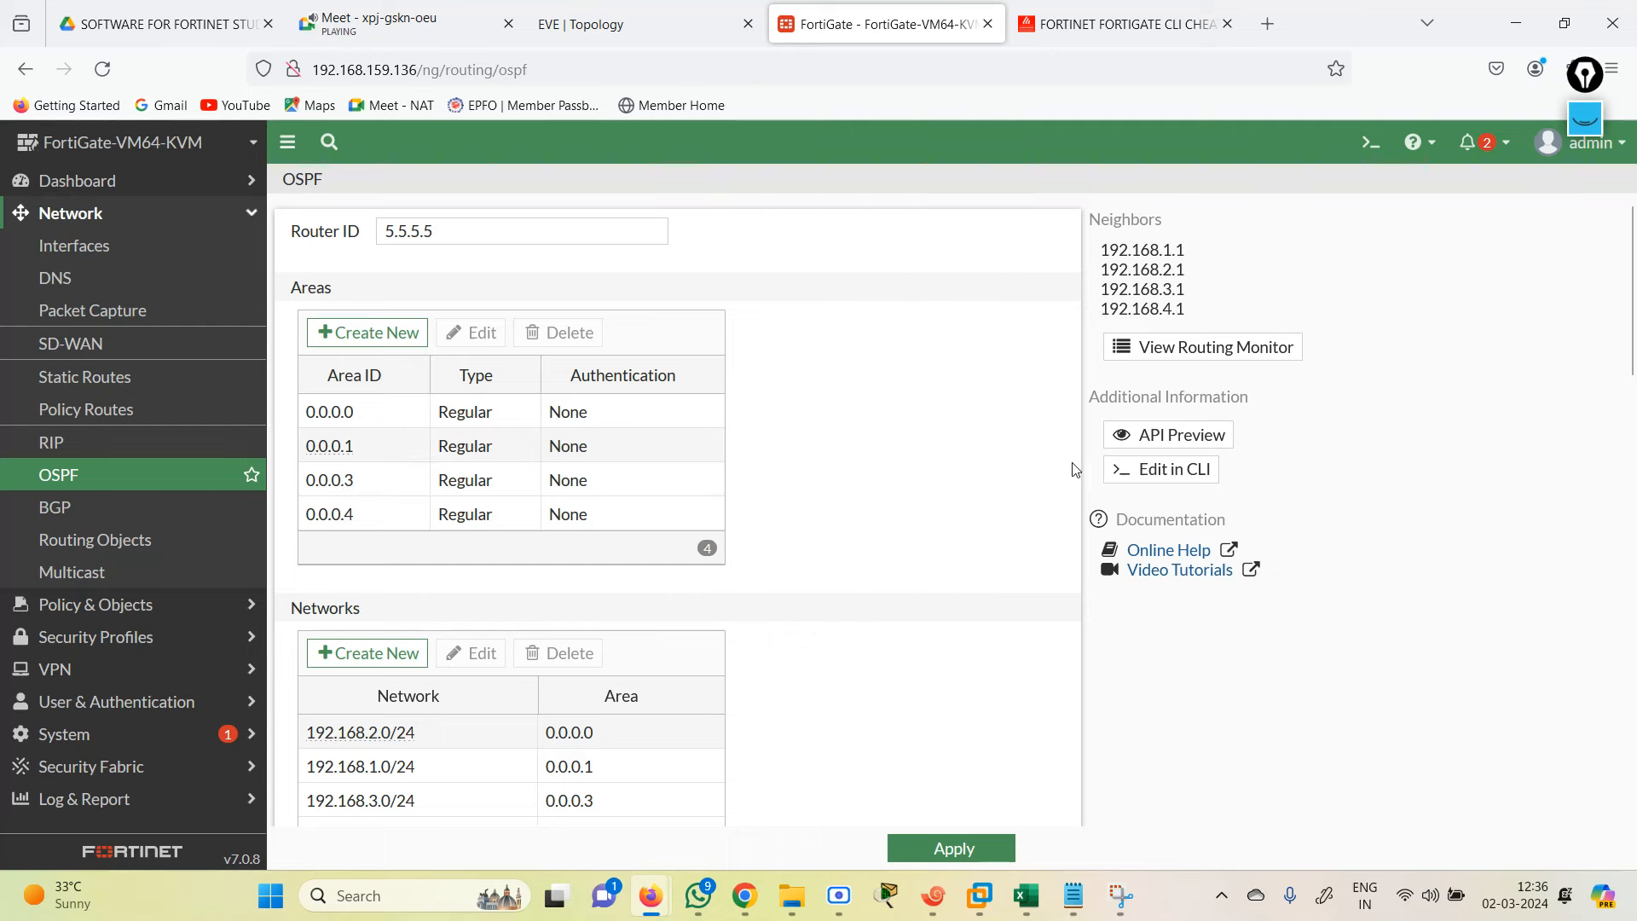
mouse_move(1629, 346)
left_mouse_down()
mouse_move(1630, 627)
mouse_move(1629, 341)
left_mouse_up()
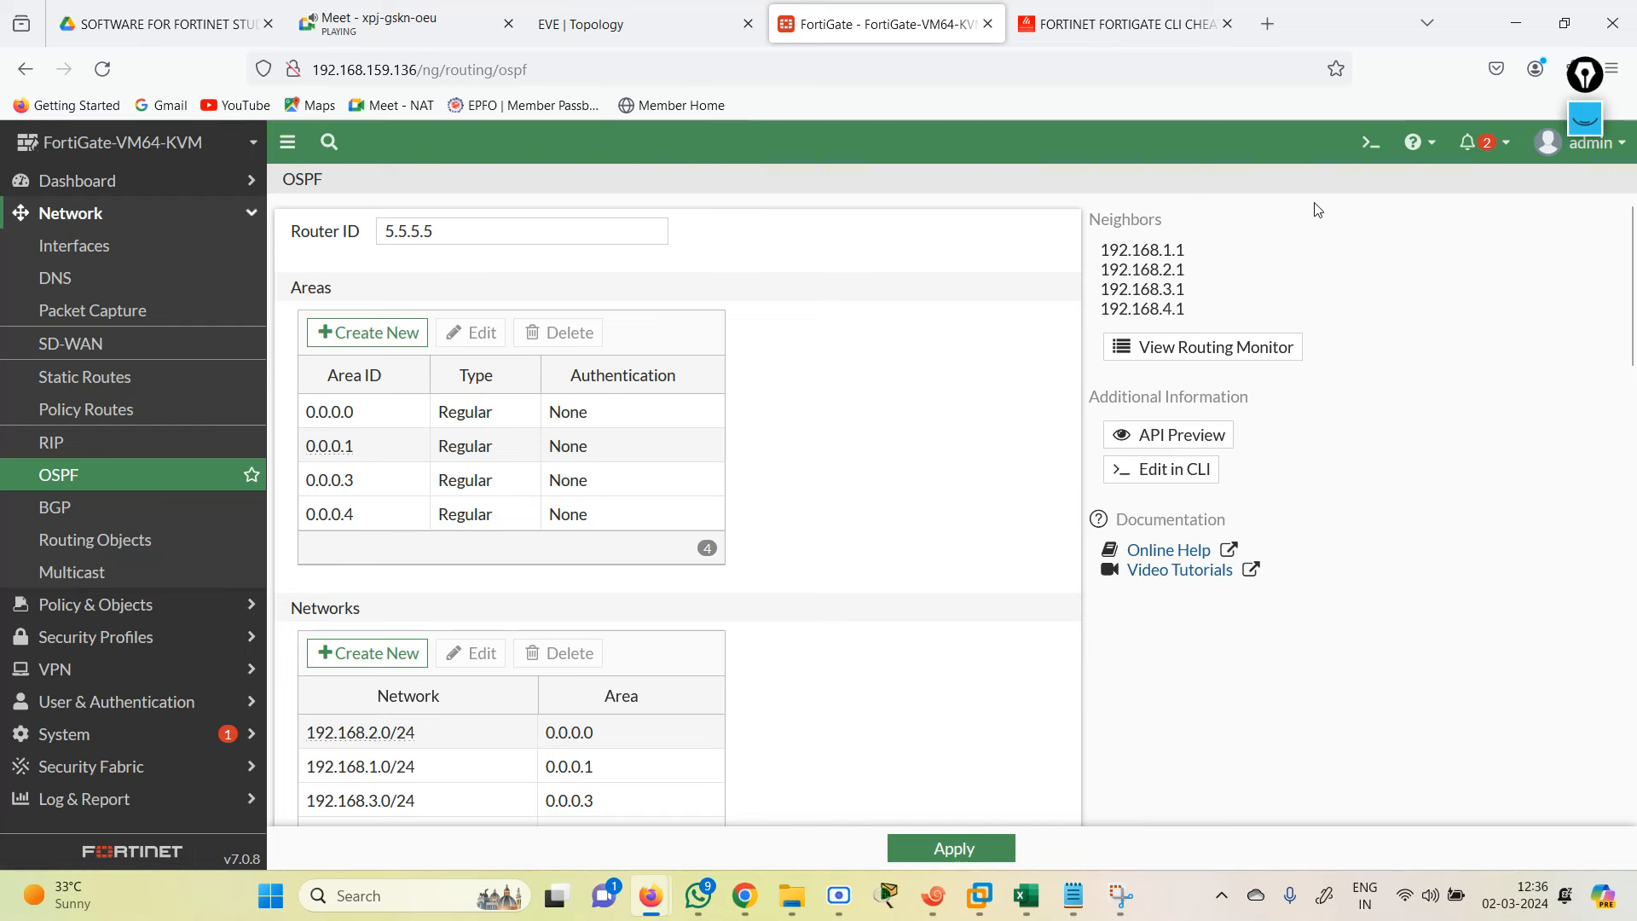
Step: Run 'get router info routing-table ospf' in the CLI Console to list the five 172.30.x.1/32 routes
left_click(1371, 142)
type("ge")
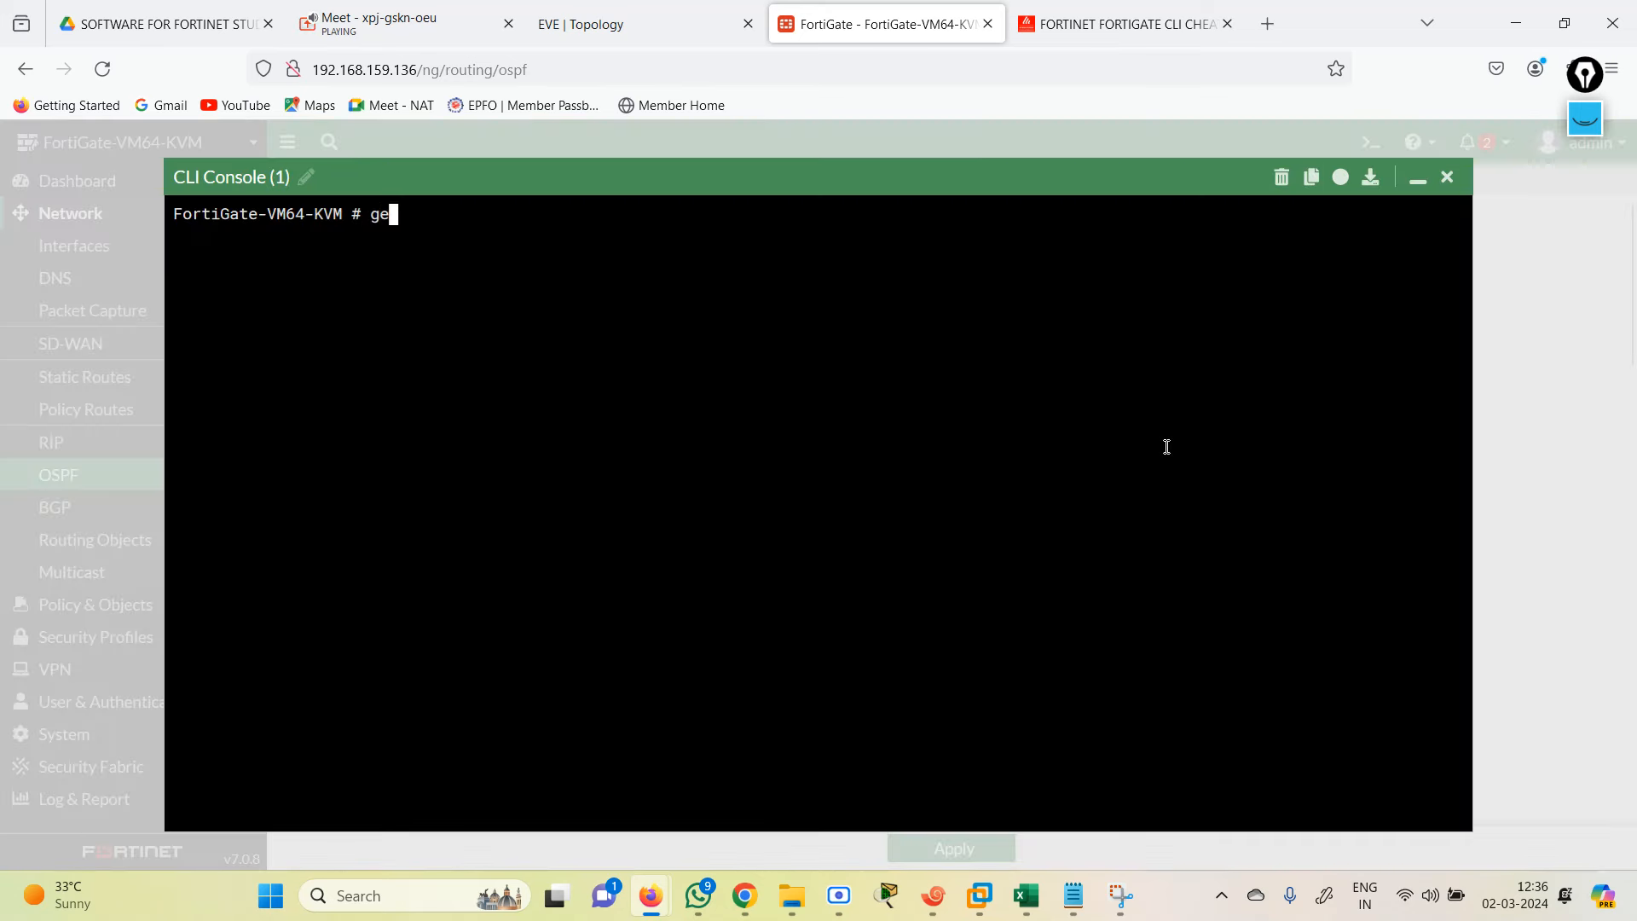
type("t  router  info routing-table ")
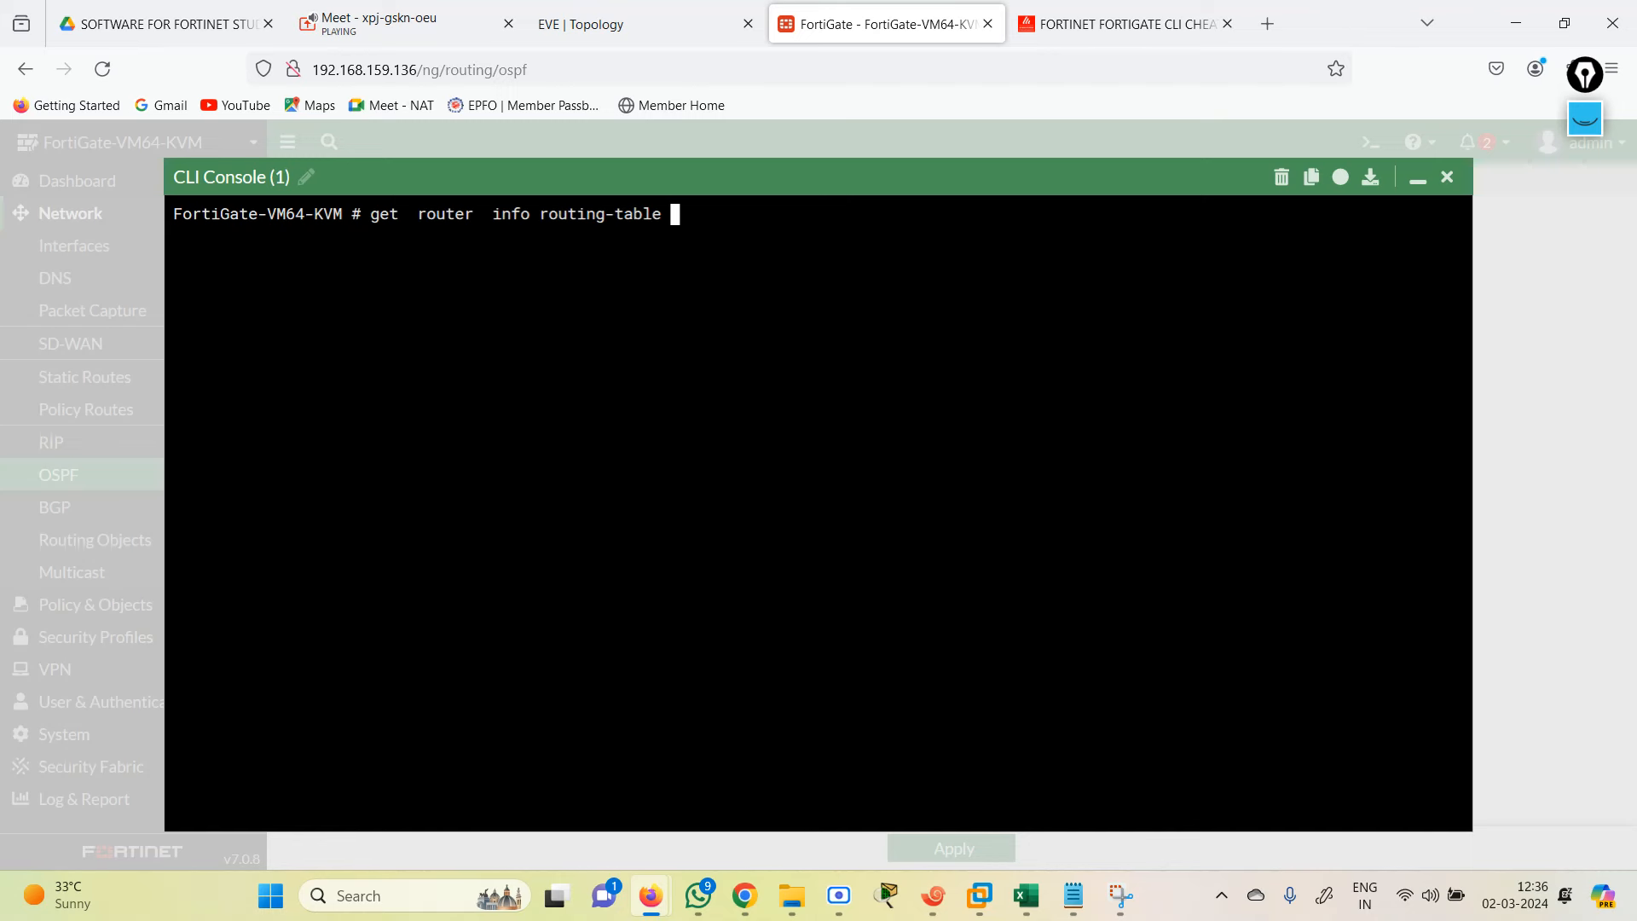
type("ospf")
key("Return")
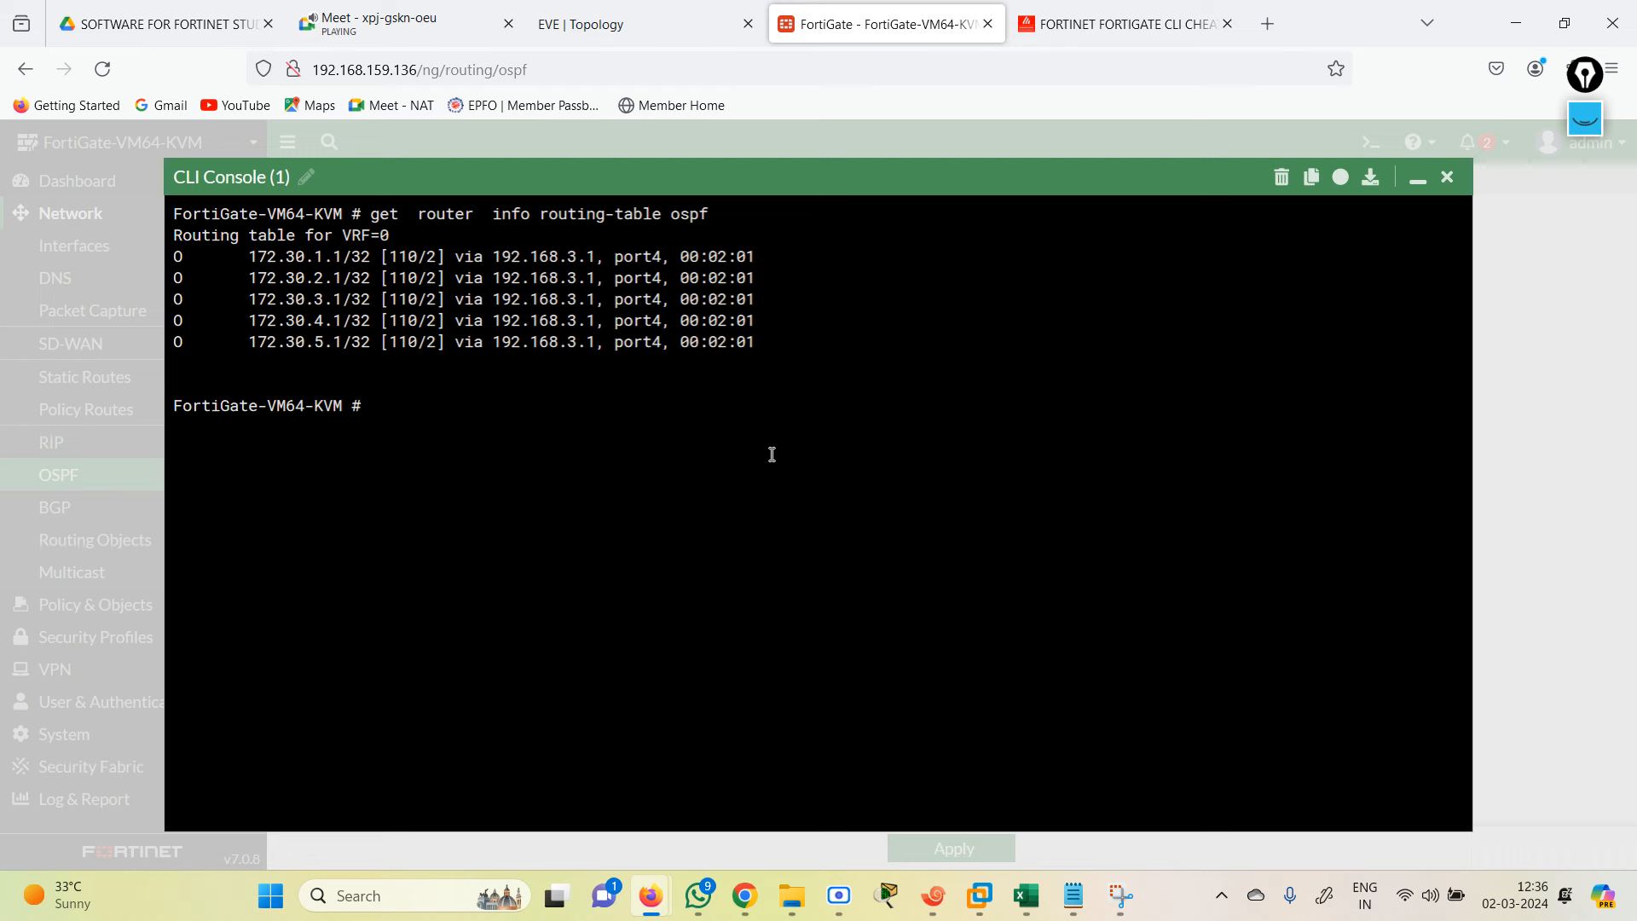
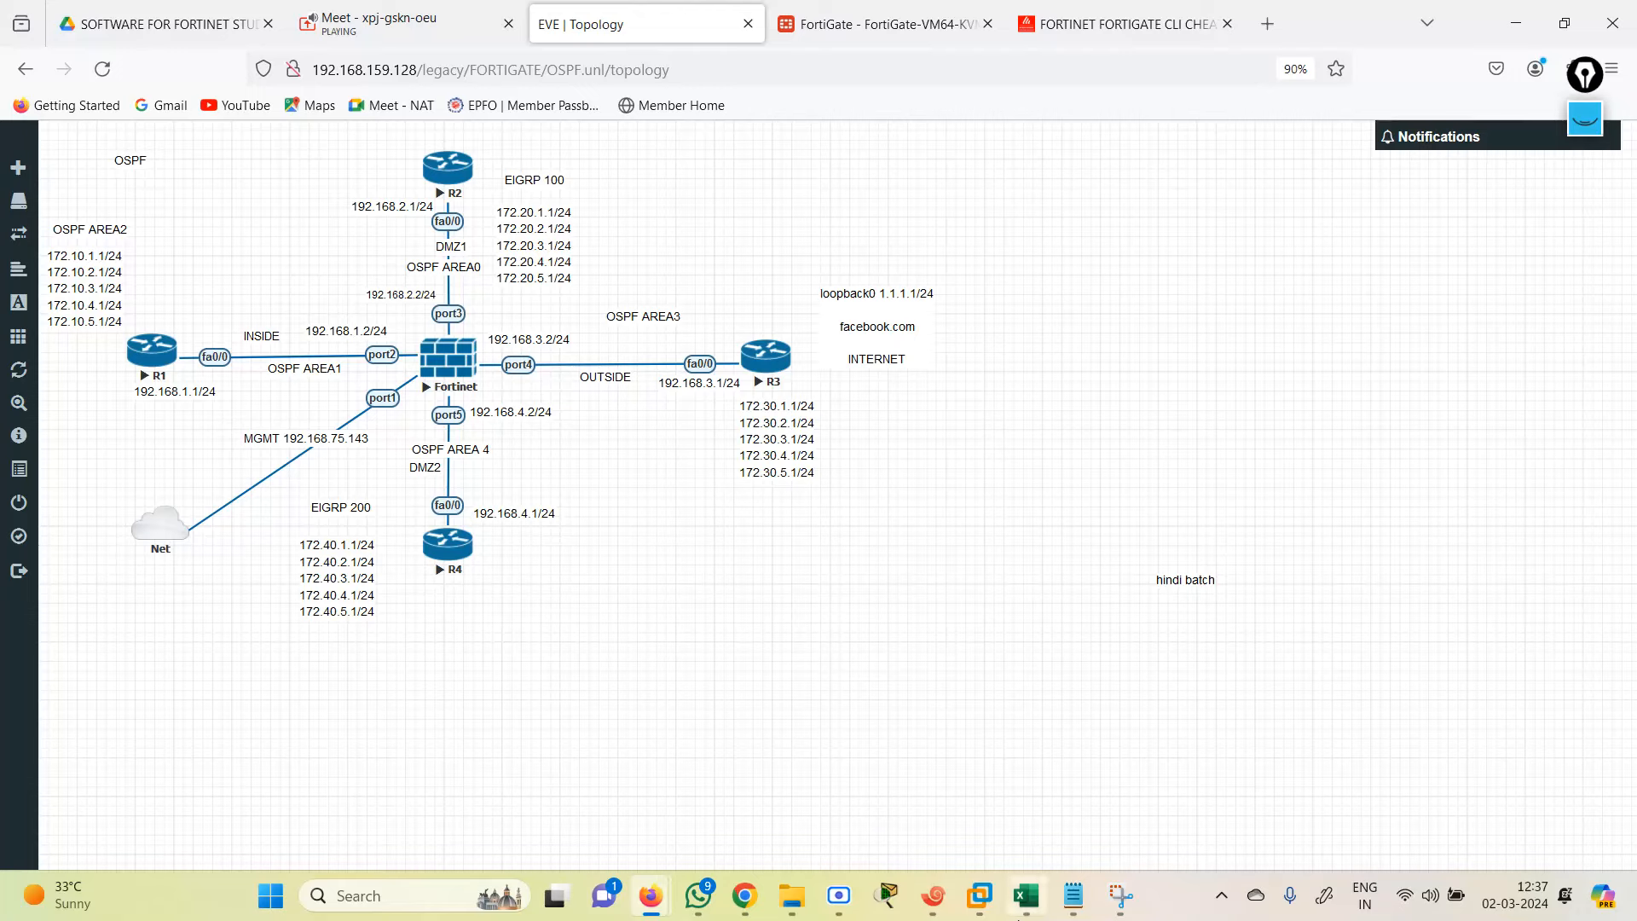
Step: Switch to the FortiGate tab and return to the OSPF routing settings page
left_click(814, 25)
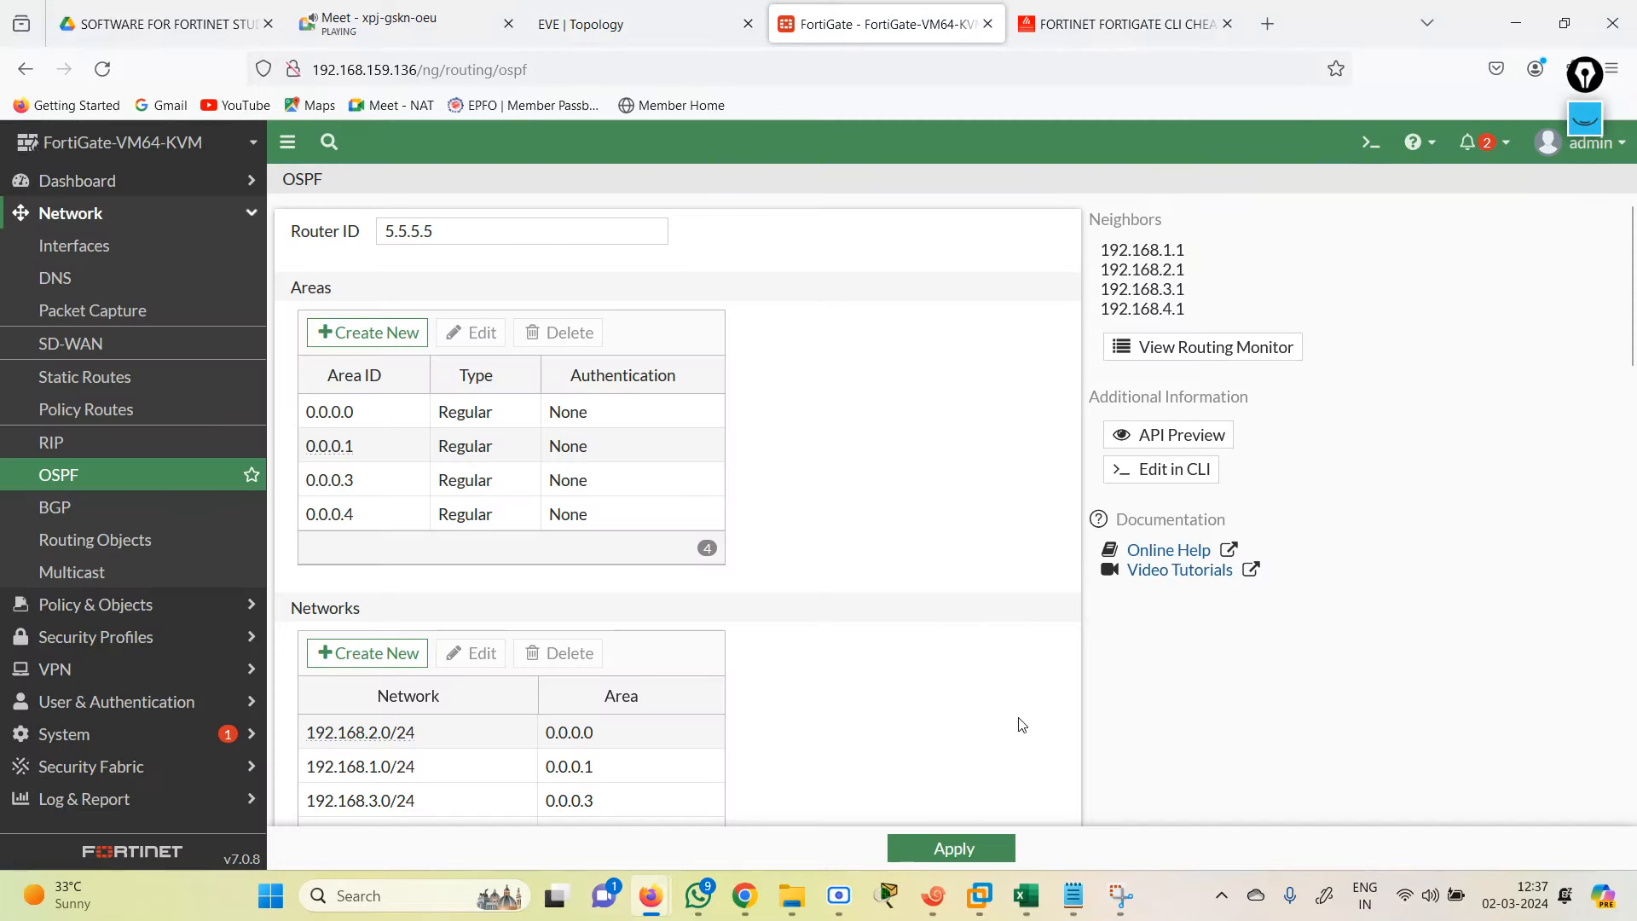
left_click(52, 443)
left_click(89, 473)
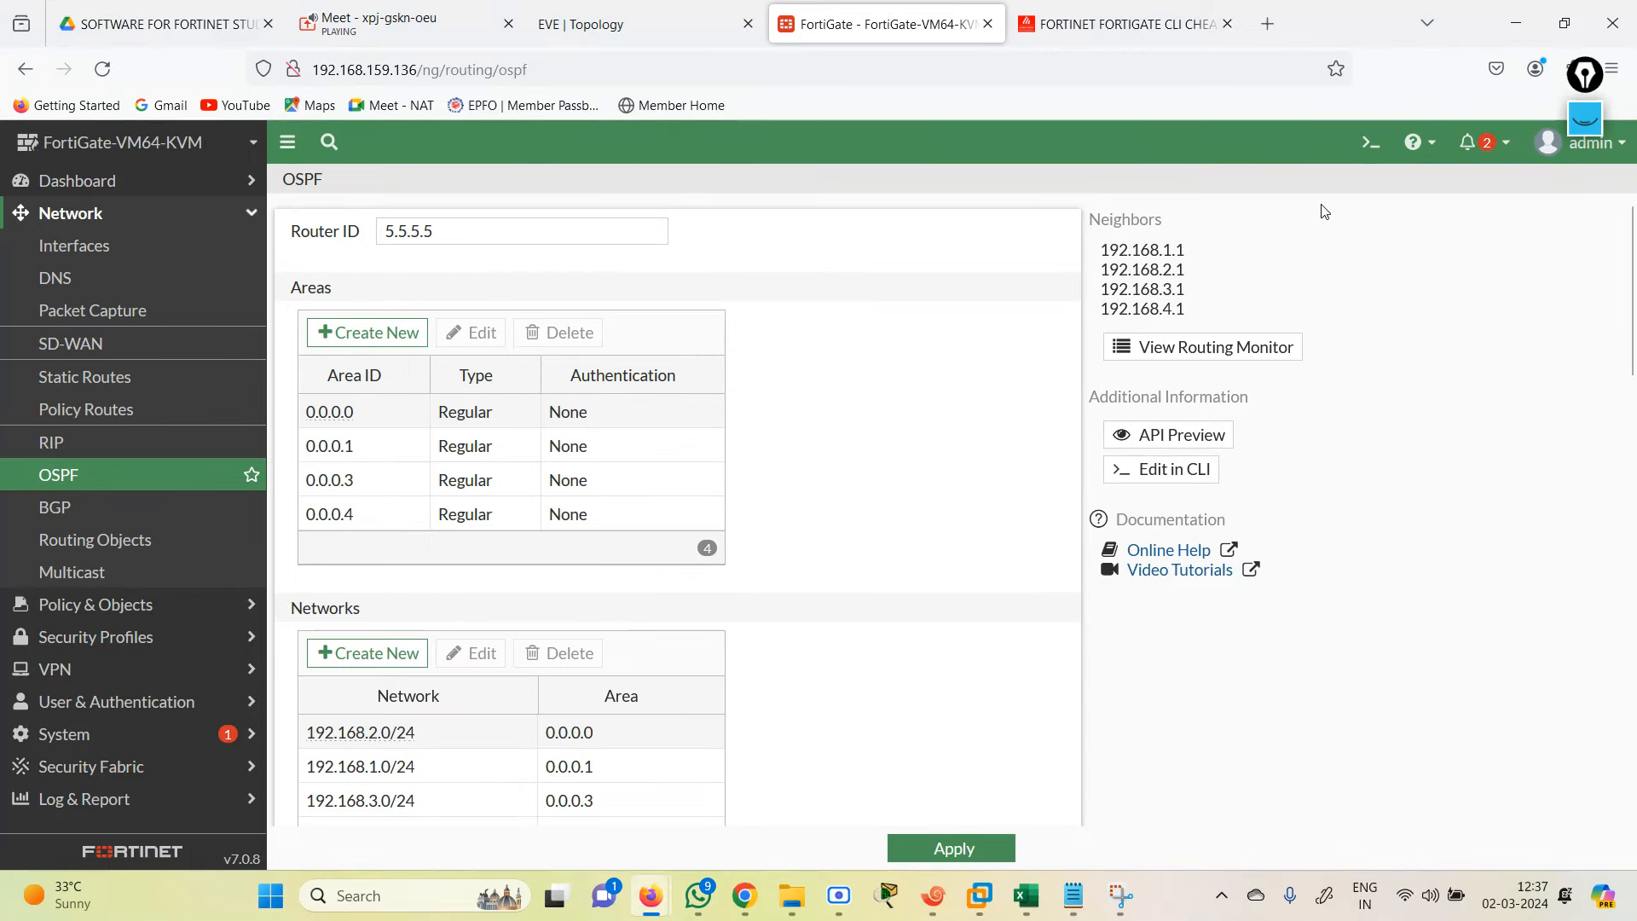
Step: Run 'get router info routing-table details' in the CLI console, marking the 172.30 OSPF routes and 192.168 networks
left_click(1370, 142)
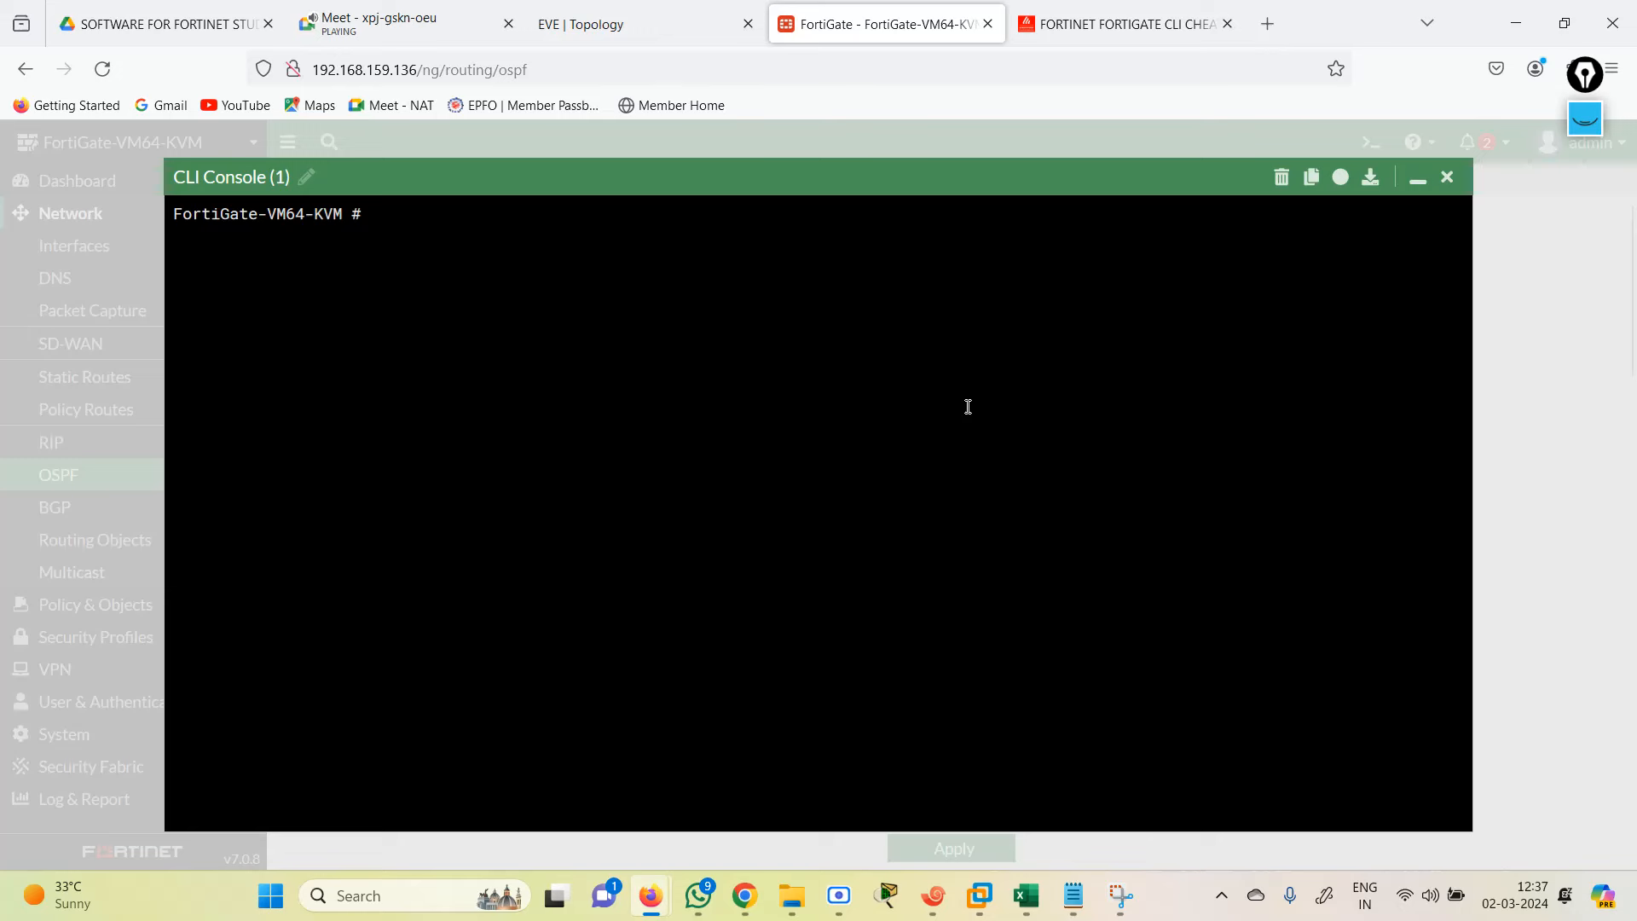
type("get router info routing-table details")
key("Return")
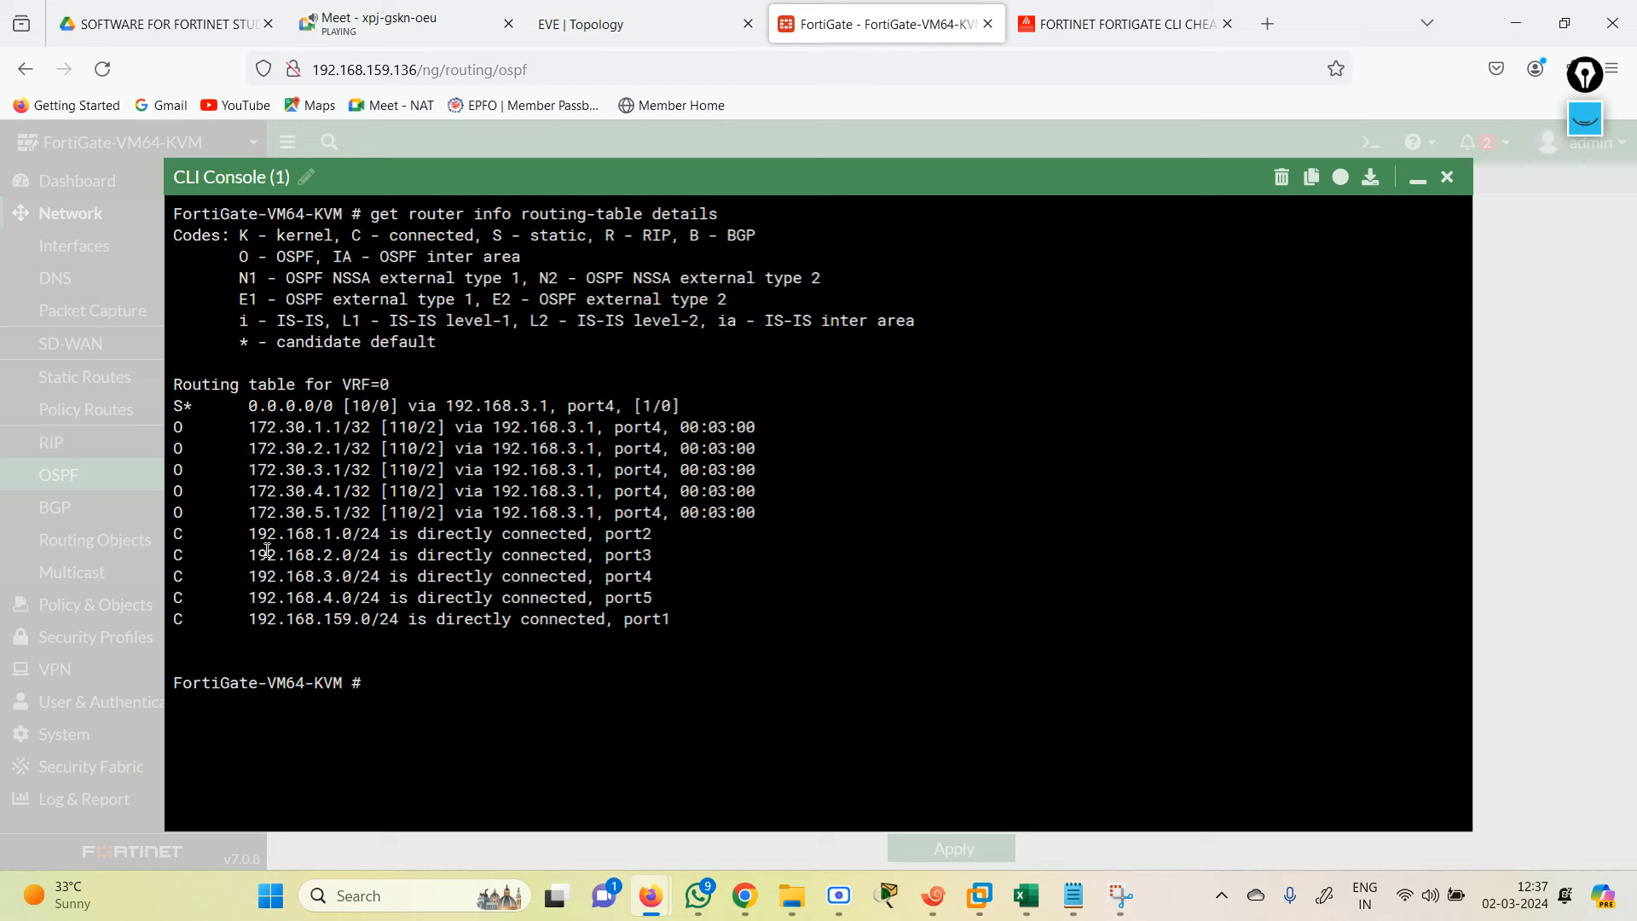
left_click_drag(228, 431, 746, 512)
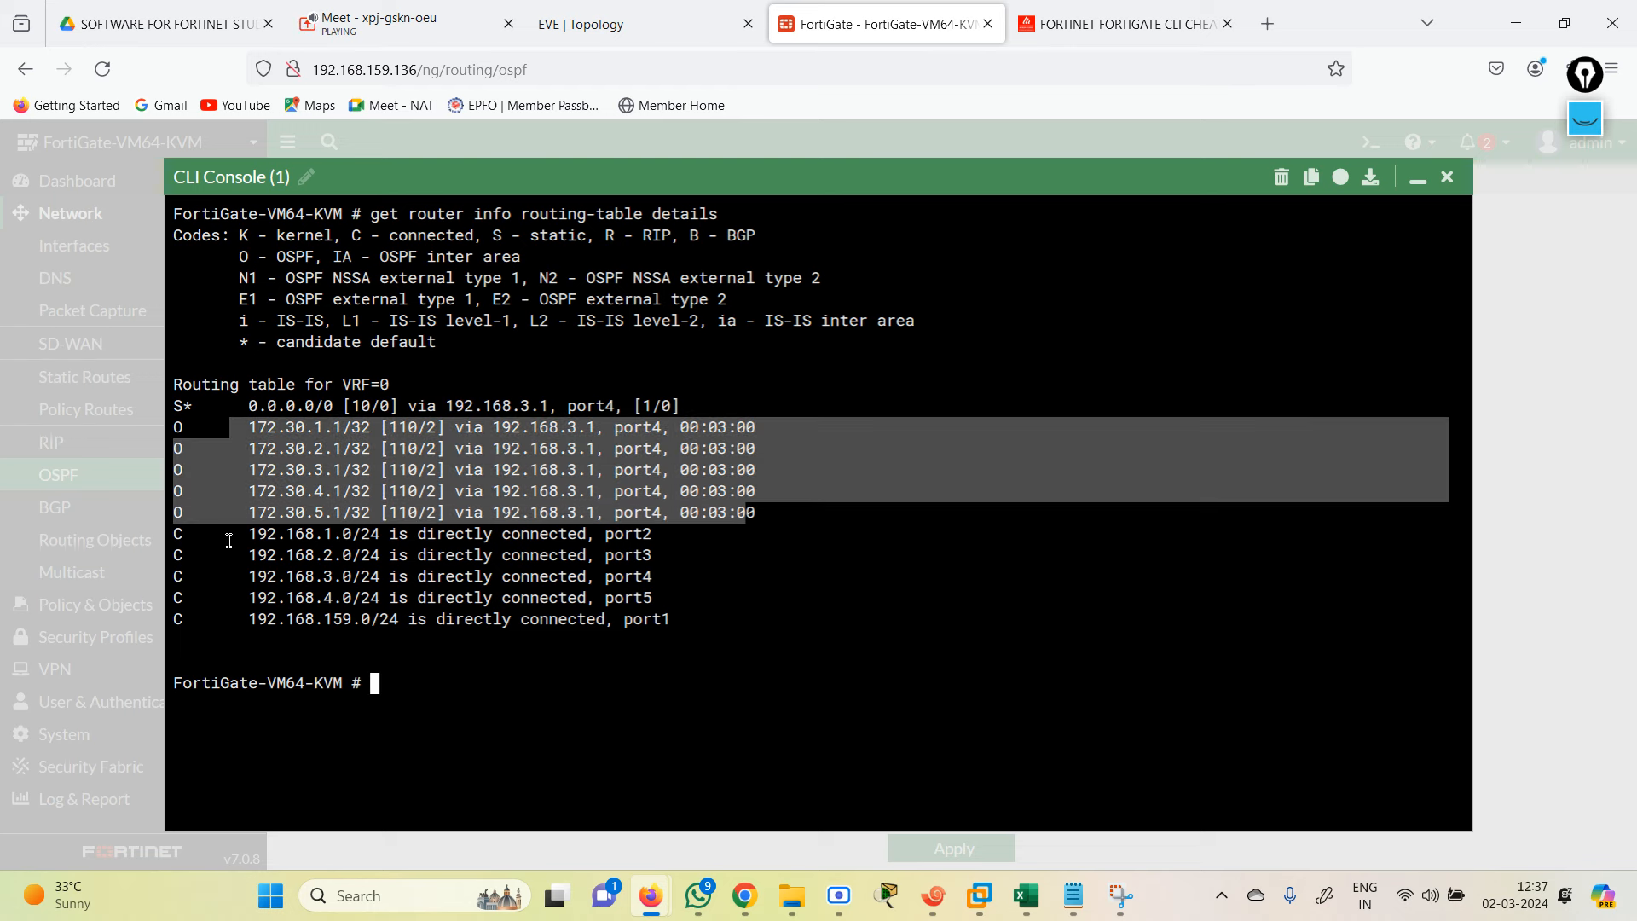
left_click_drag(228, 536, 678, 597)
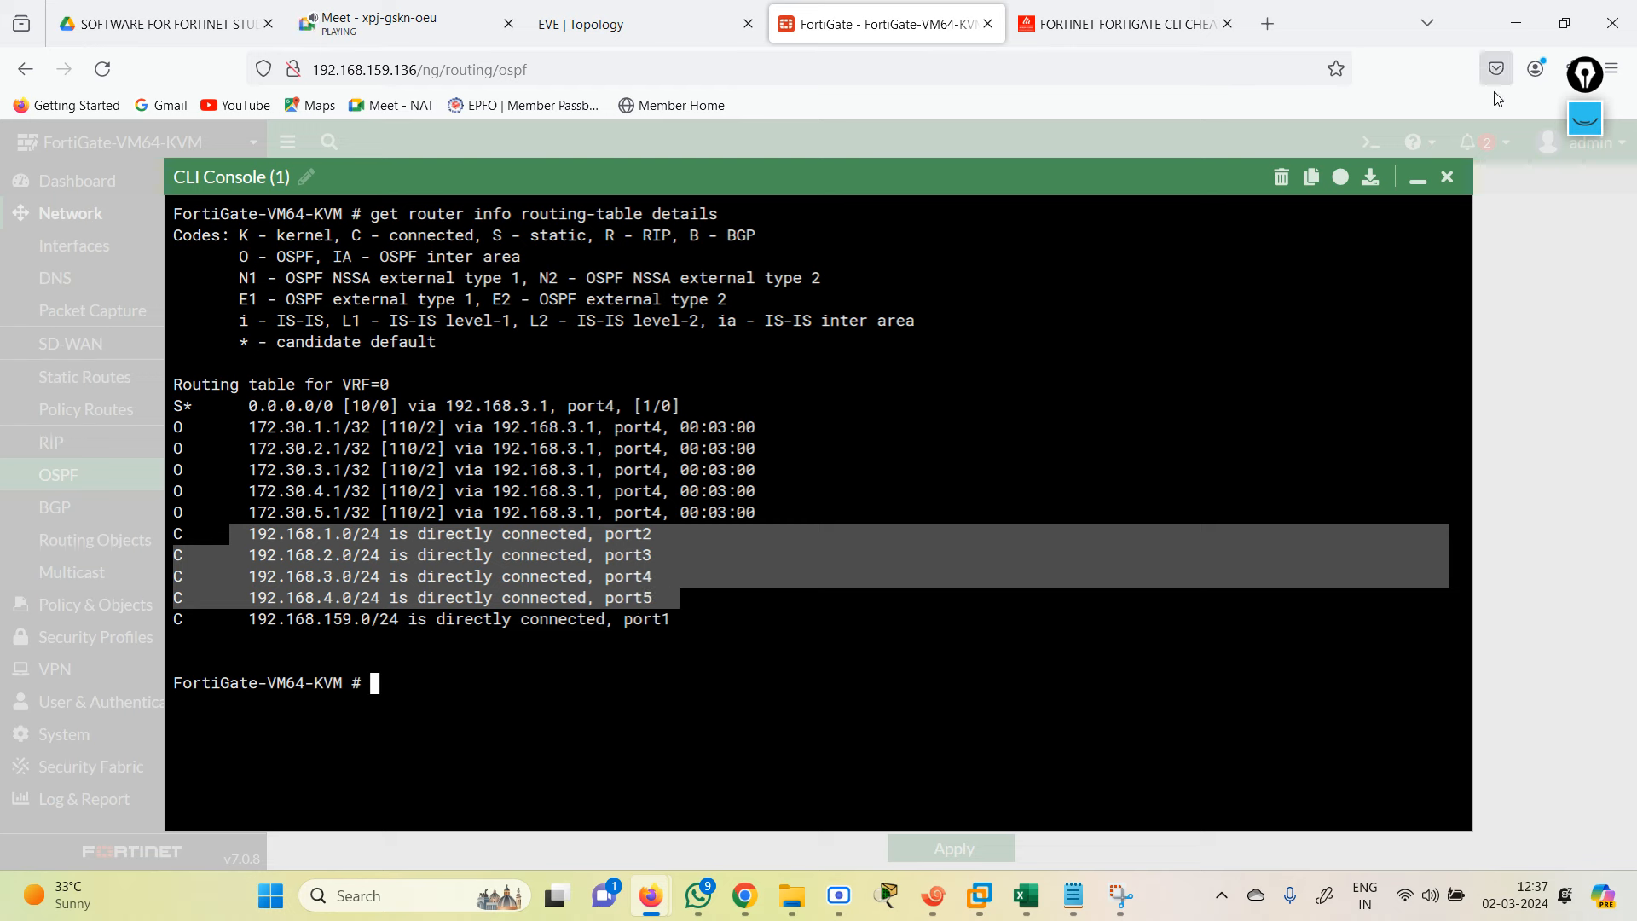
left_click(1447, 178)
Step: On the EVE topology, move the 192.168.4.1/24 label up beside R4
left_click(664, 8)
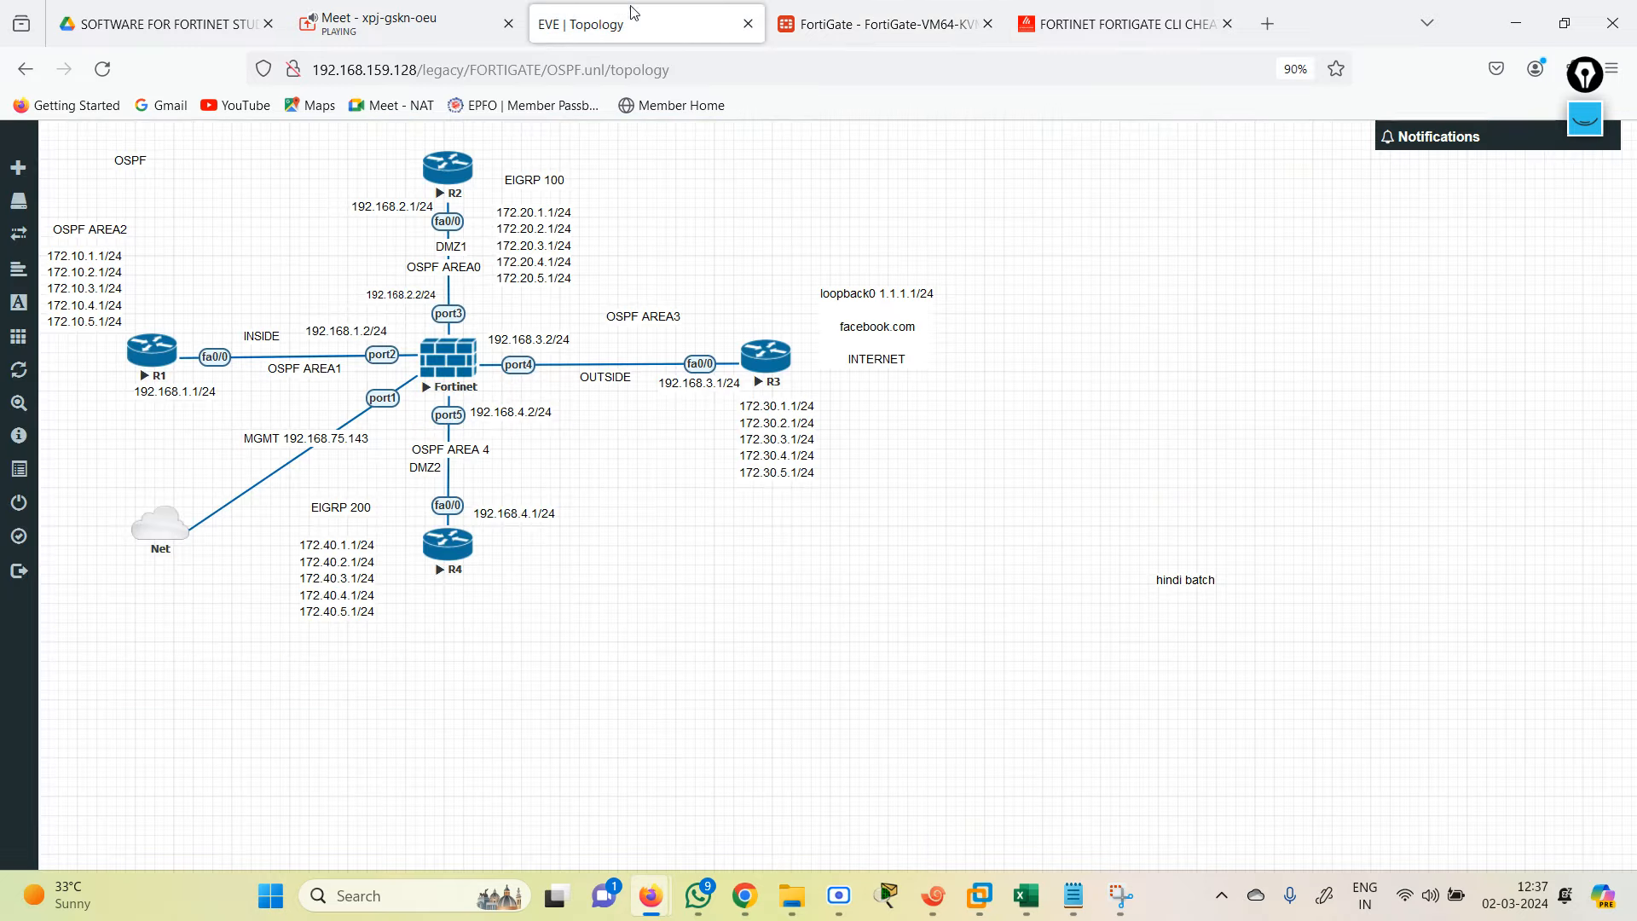
scroll(896, 475, "up", 2)
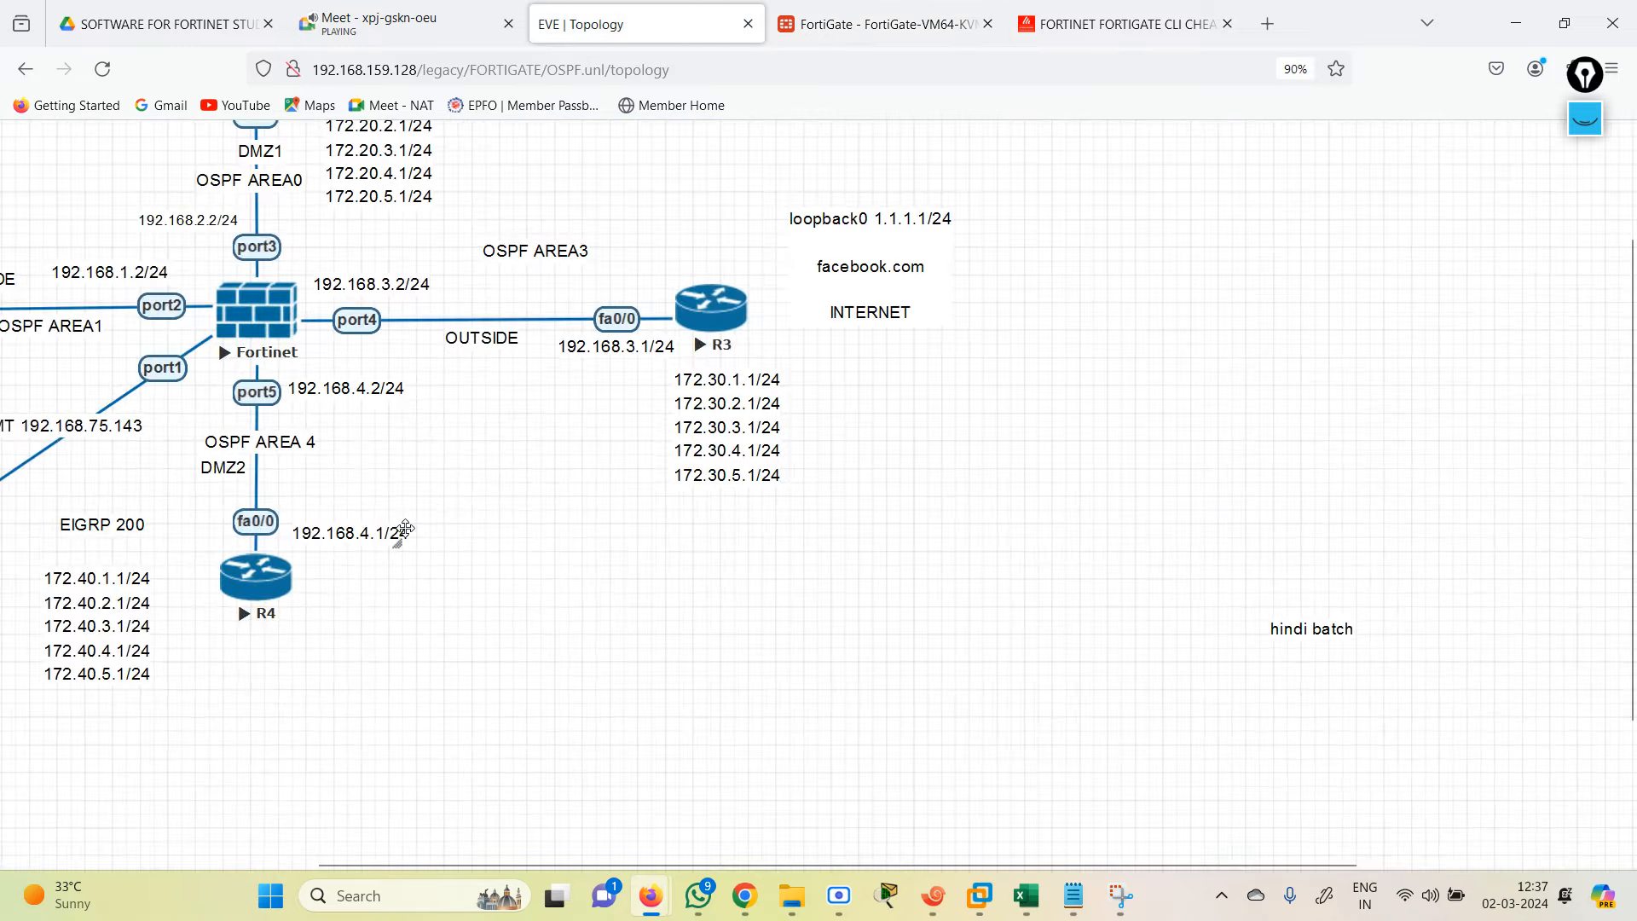
left_click_drag(402, 534, 414, 491)
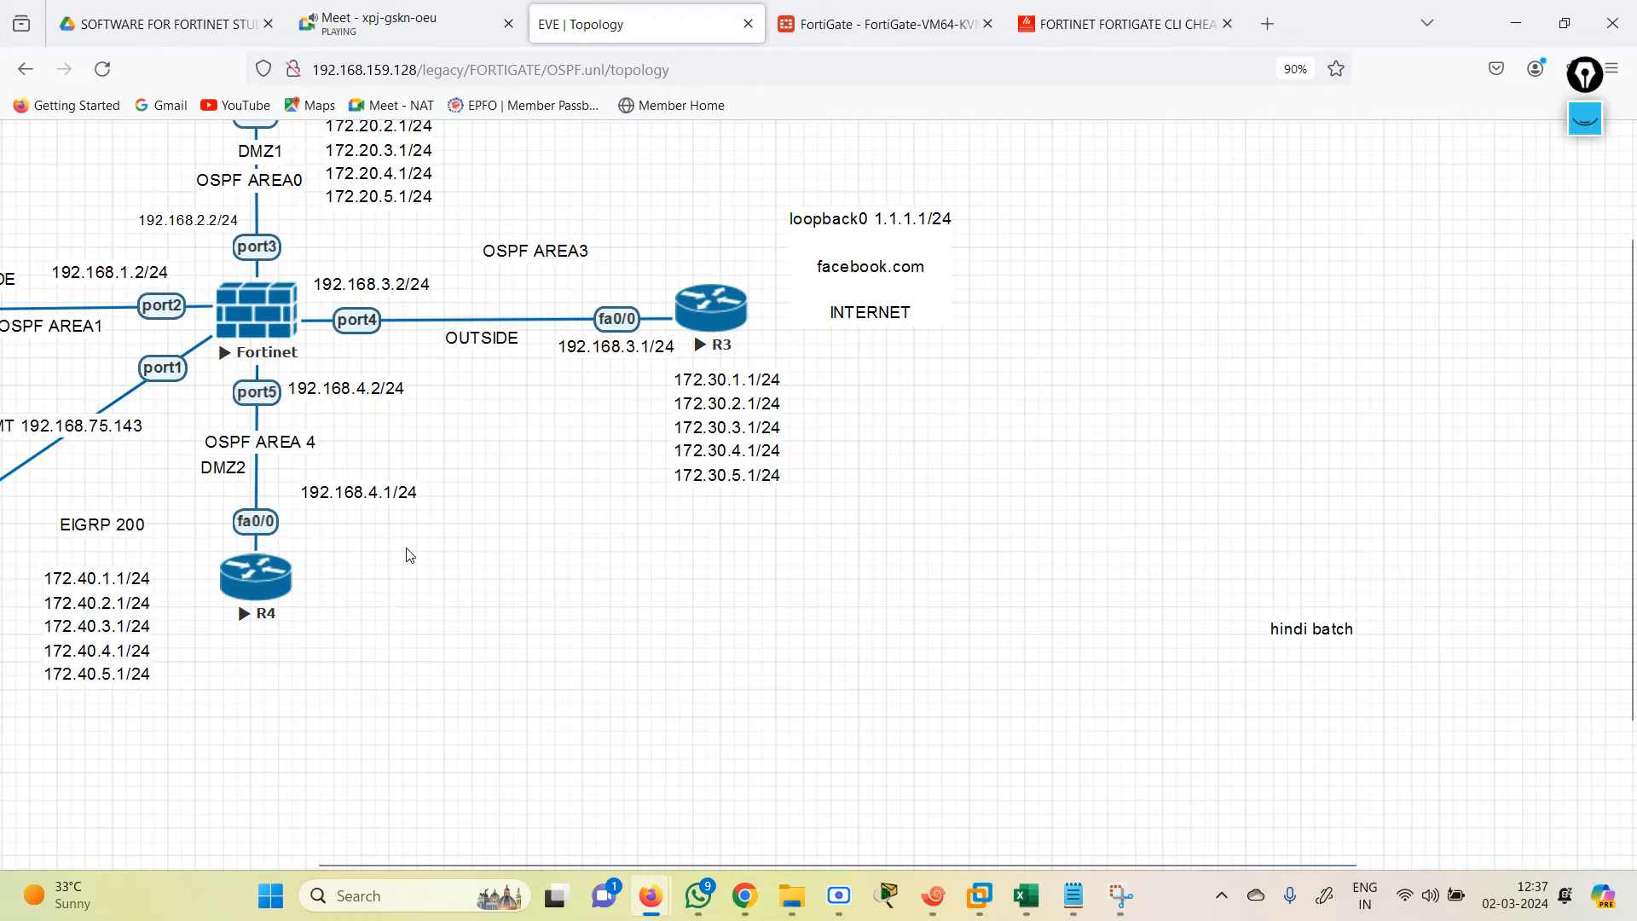
left_click_drag(387, 552, 673, 590)
scroll(1032, 683, "down", 4)
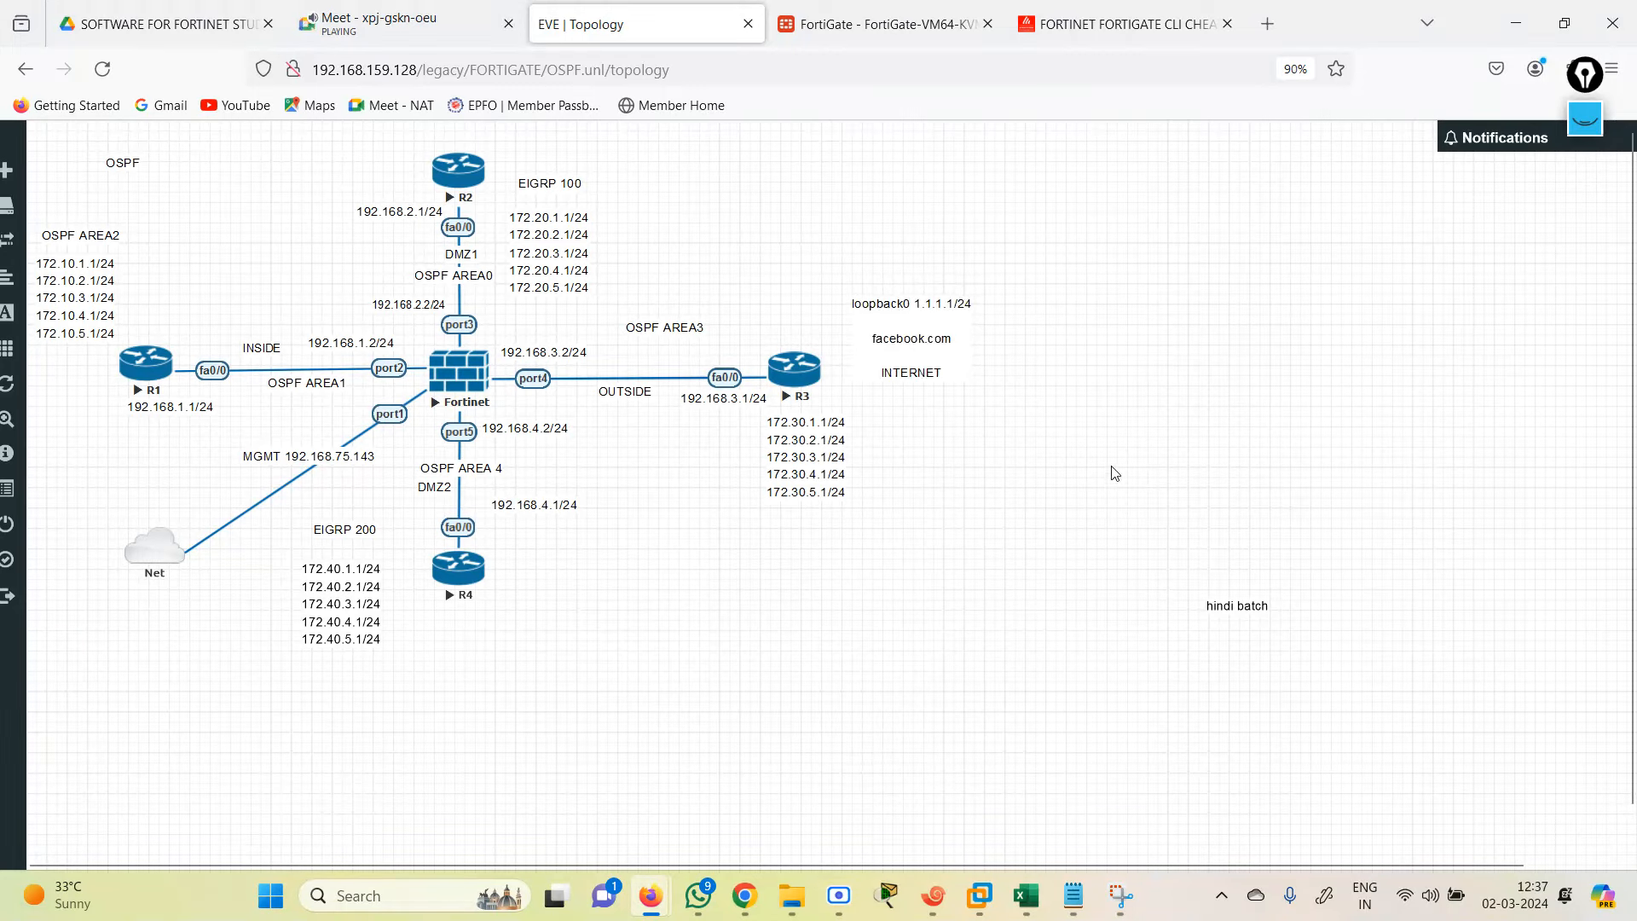
Step: Zoom the browser page up to 110%, then bring up the Snipping Tool capture
left_click(1612, 68)
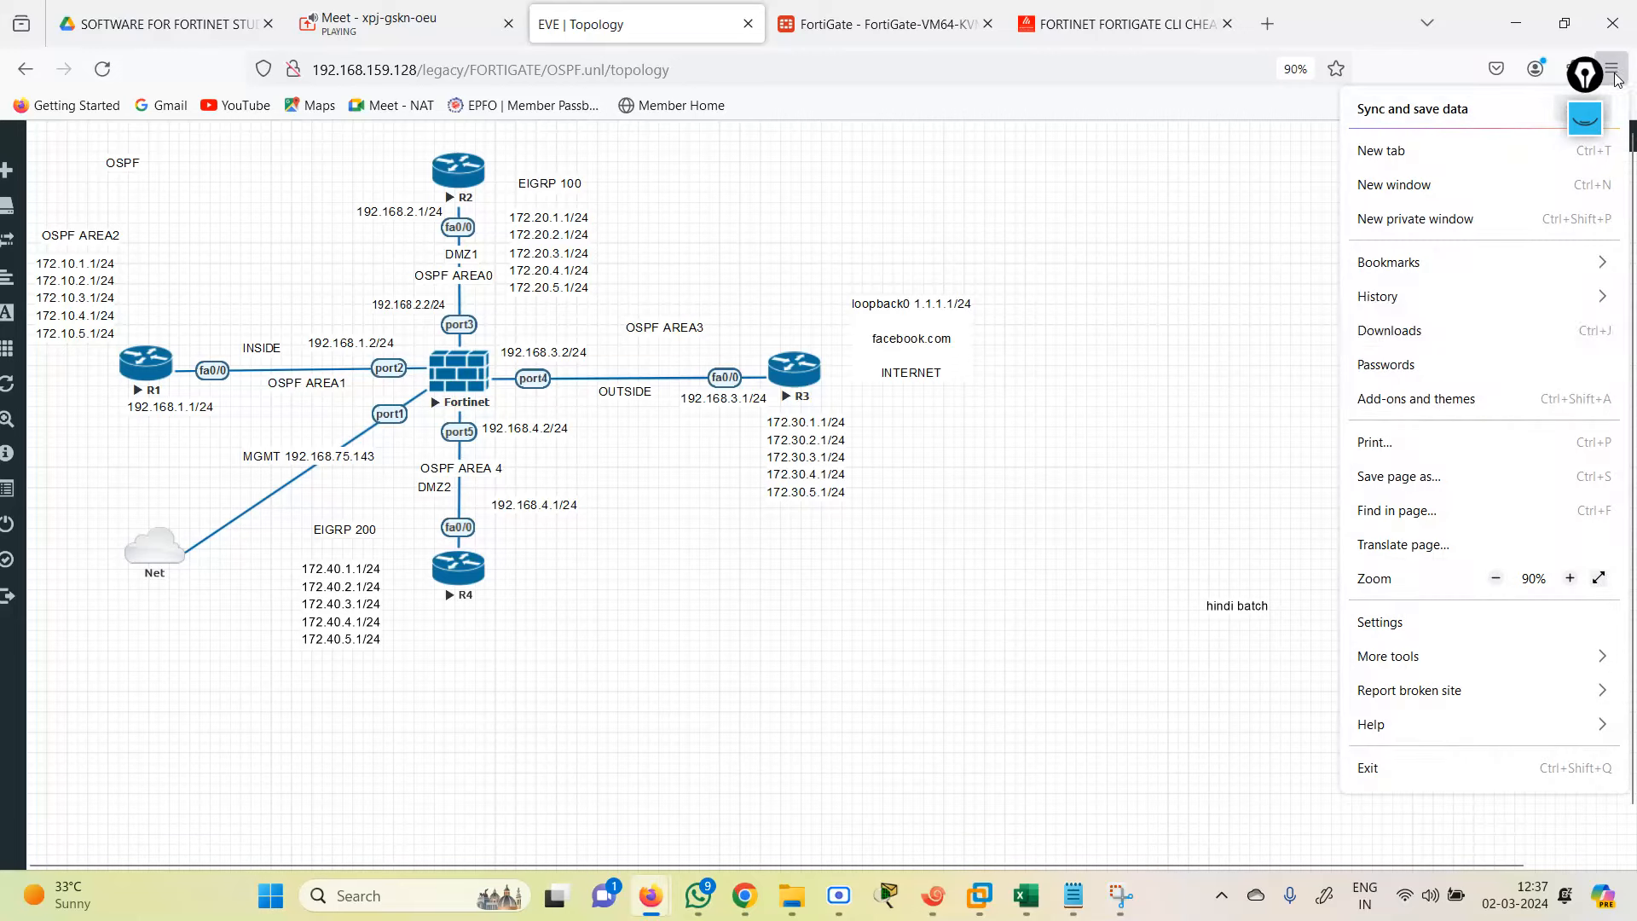
left_click(1570, 578)
left_click(1570, 578)
left_click(973, 649)
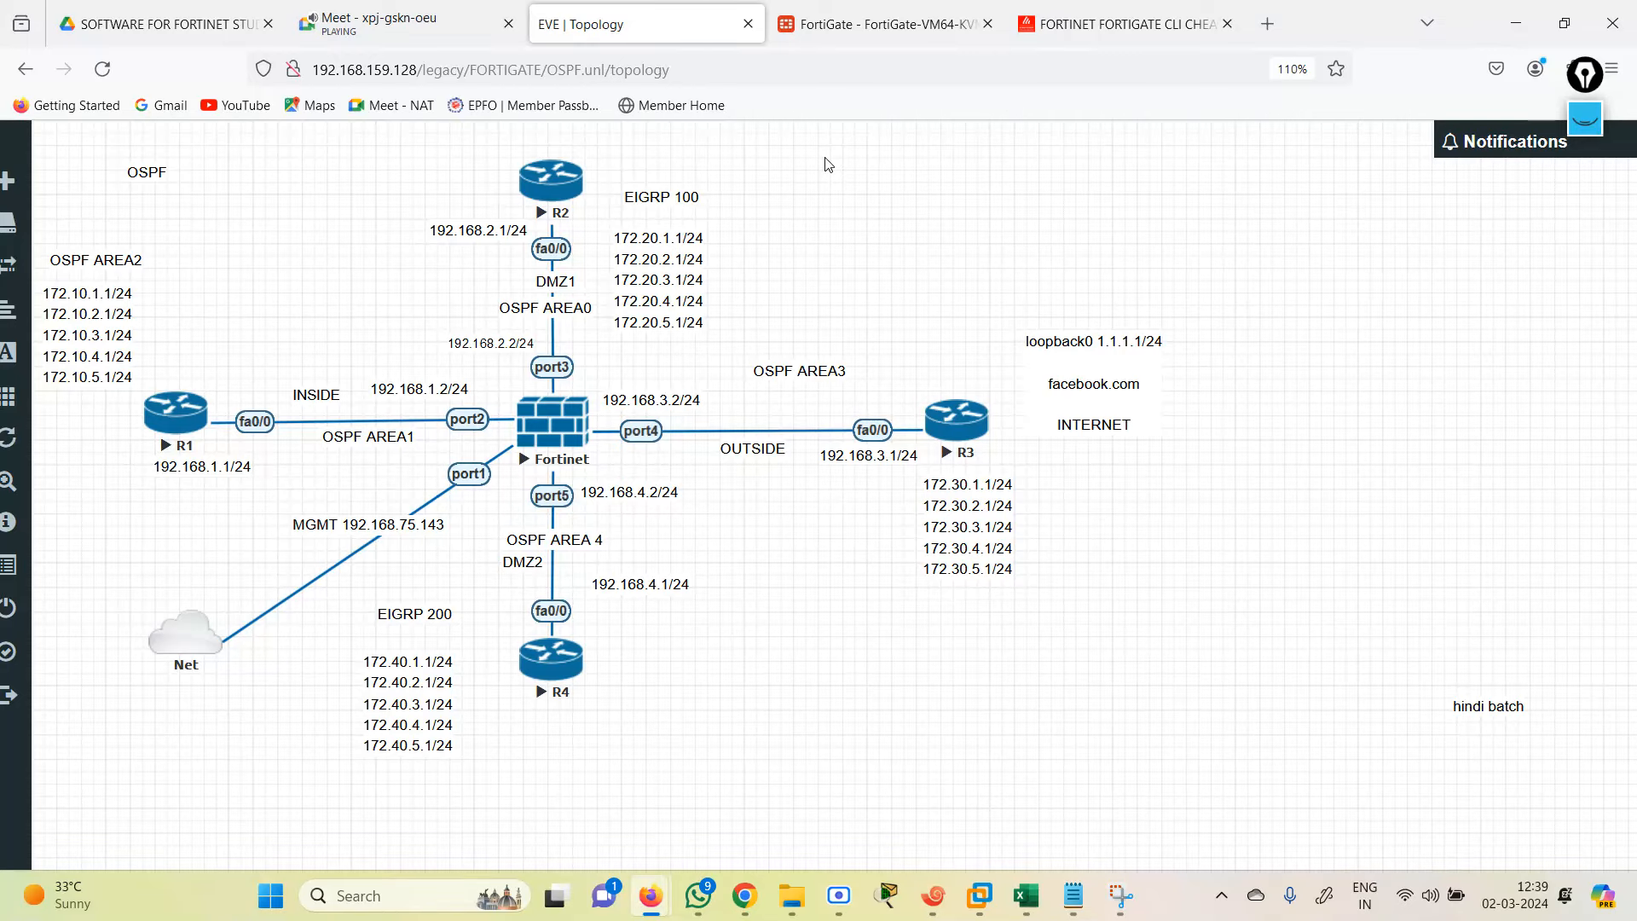
left_click(1120, 897)
Step: Mark R3's fa0/0, circle OSPF AREA2, loop R1, and trace the port2 and port3 links
left_click(1588, 118)
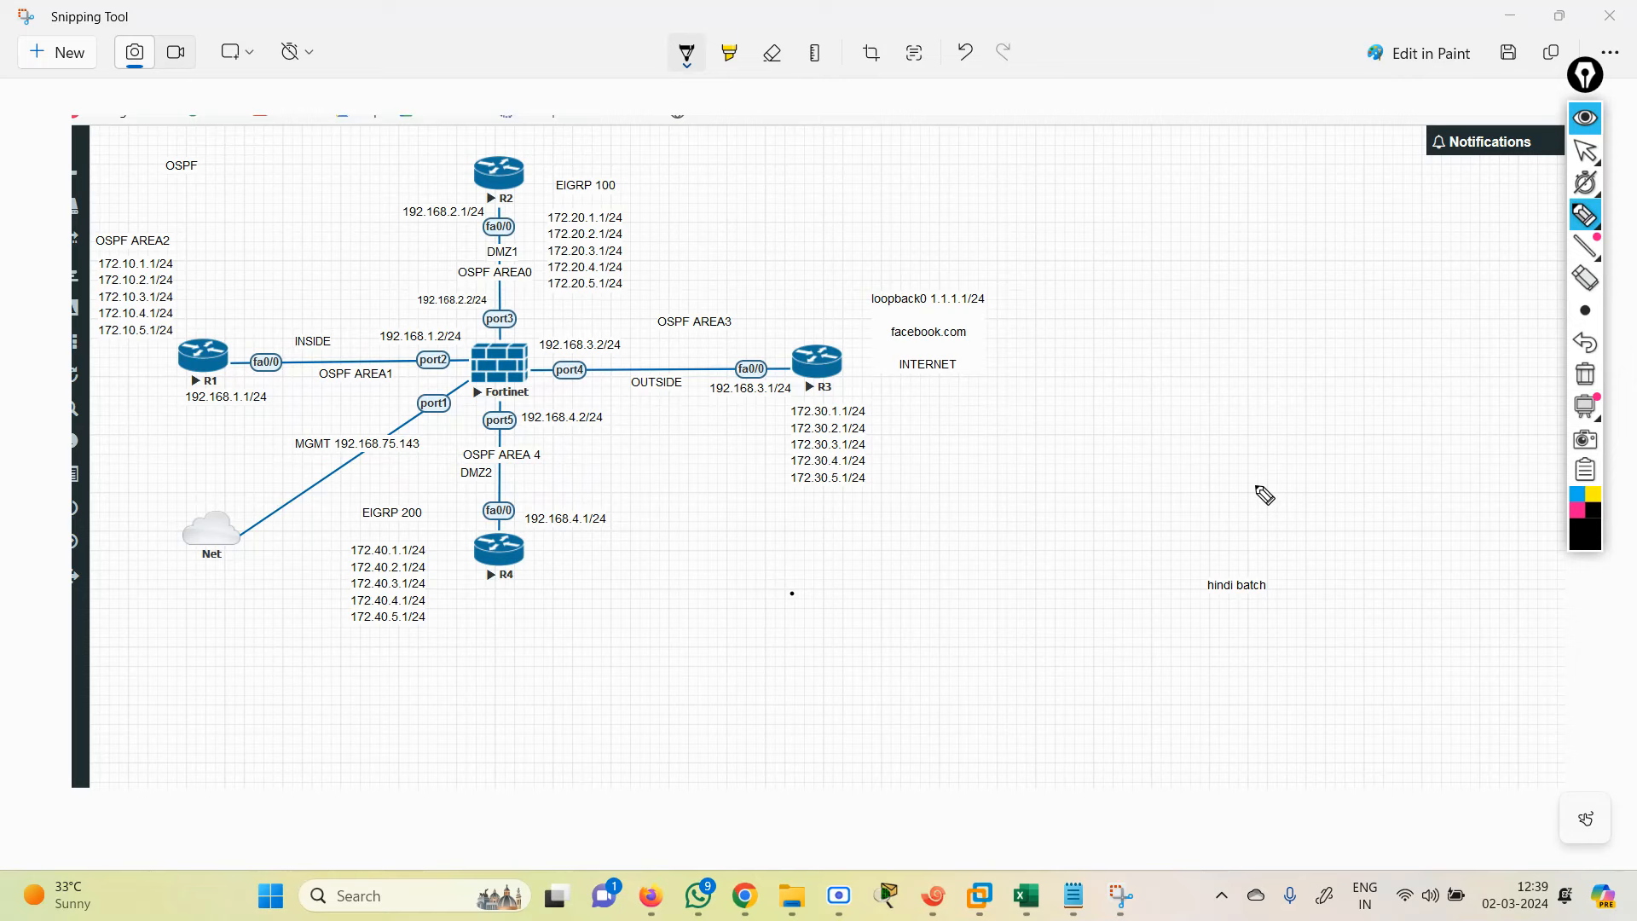
left_click_drag(755, 417, 745, 362)
mouse_move(123, 215)
left_mouse_down()
mouse_move(86, 273)
mouse_move(96, 338)
mouse_move(143, 346)
mouse_move(203, 326)
mouse_move(162, 220)
mouse_move(115, 220)
mouse_move(471, 154)
mouse_move(452, 170)
left_mouse_up()
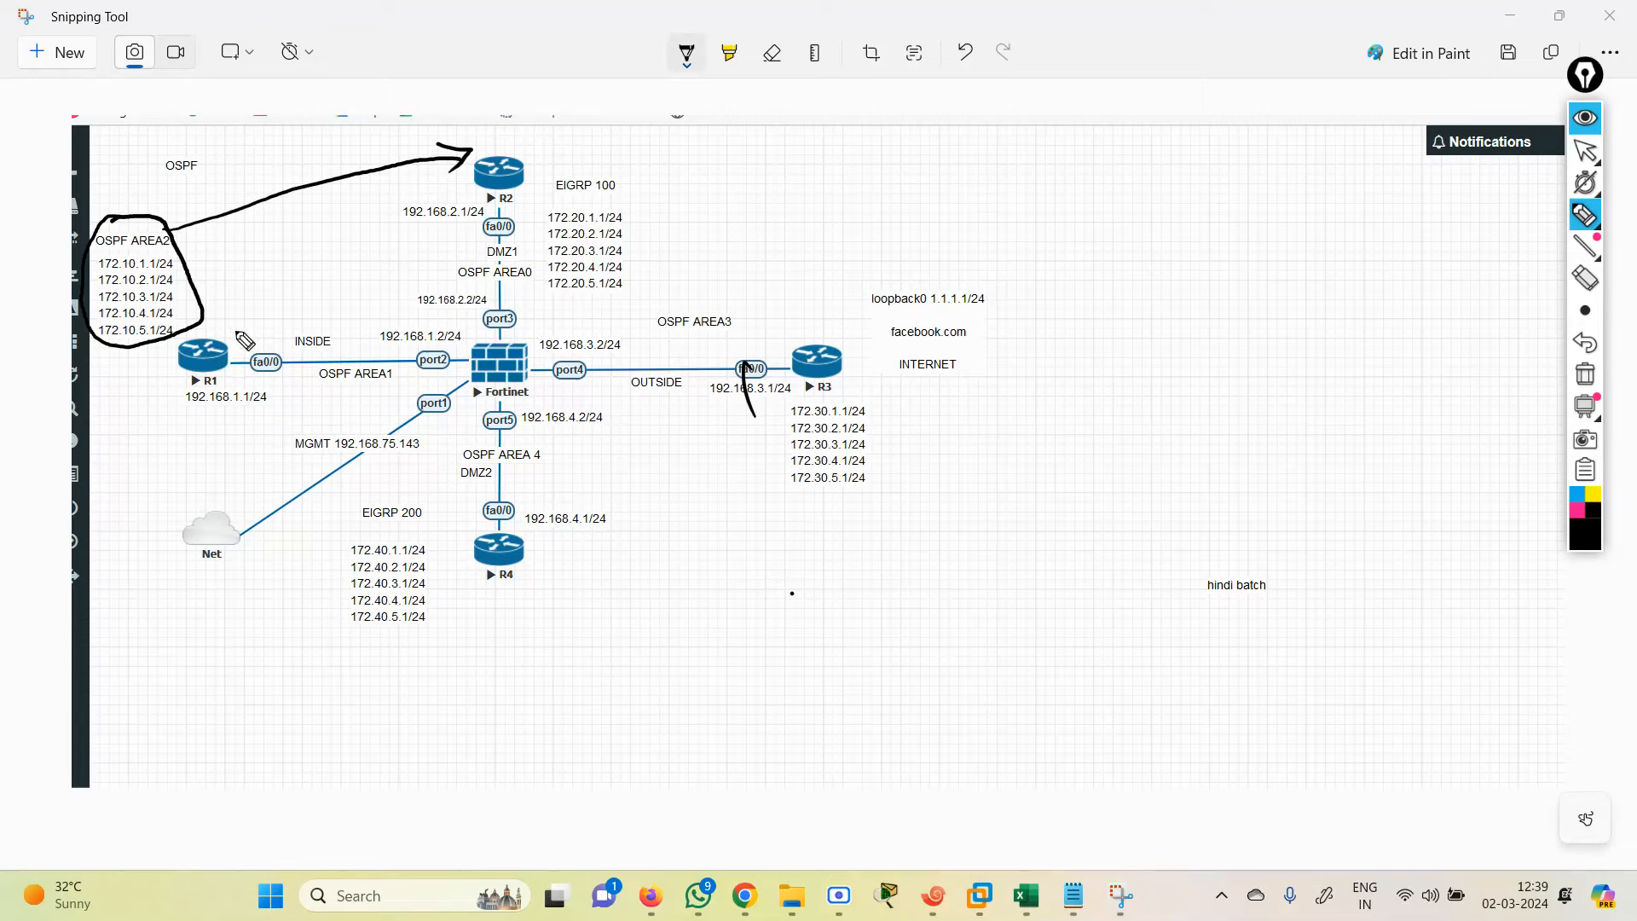
mouse_move(239, 333)
left_mouse_down()
mouse_move(183, 341)
mouse_move(298, 402)
mouse_move(439, 386)
mouse_move(469, 348)
mouse_move(409, 321)
mouse_move(217, 334)
left_mouse_up()
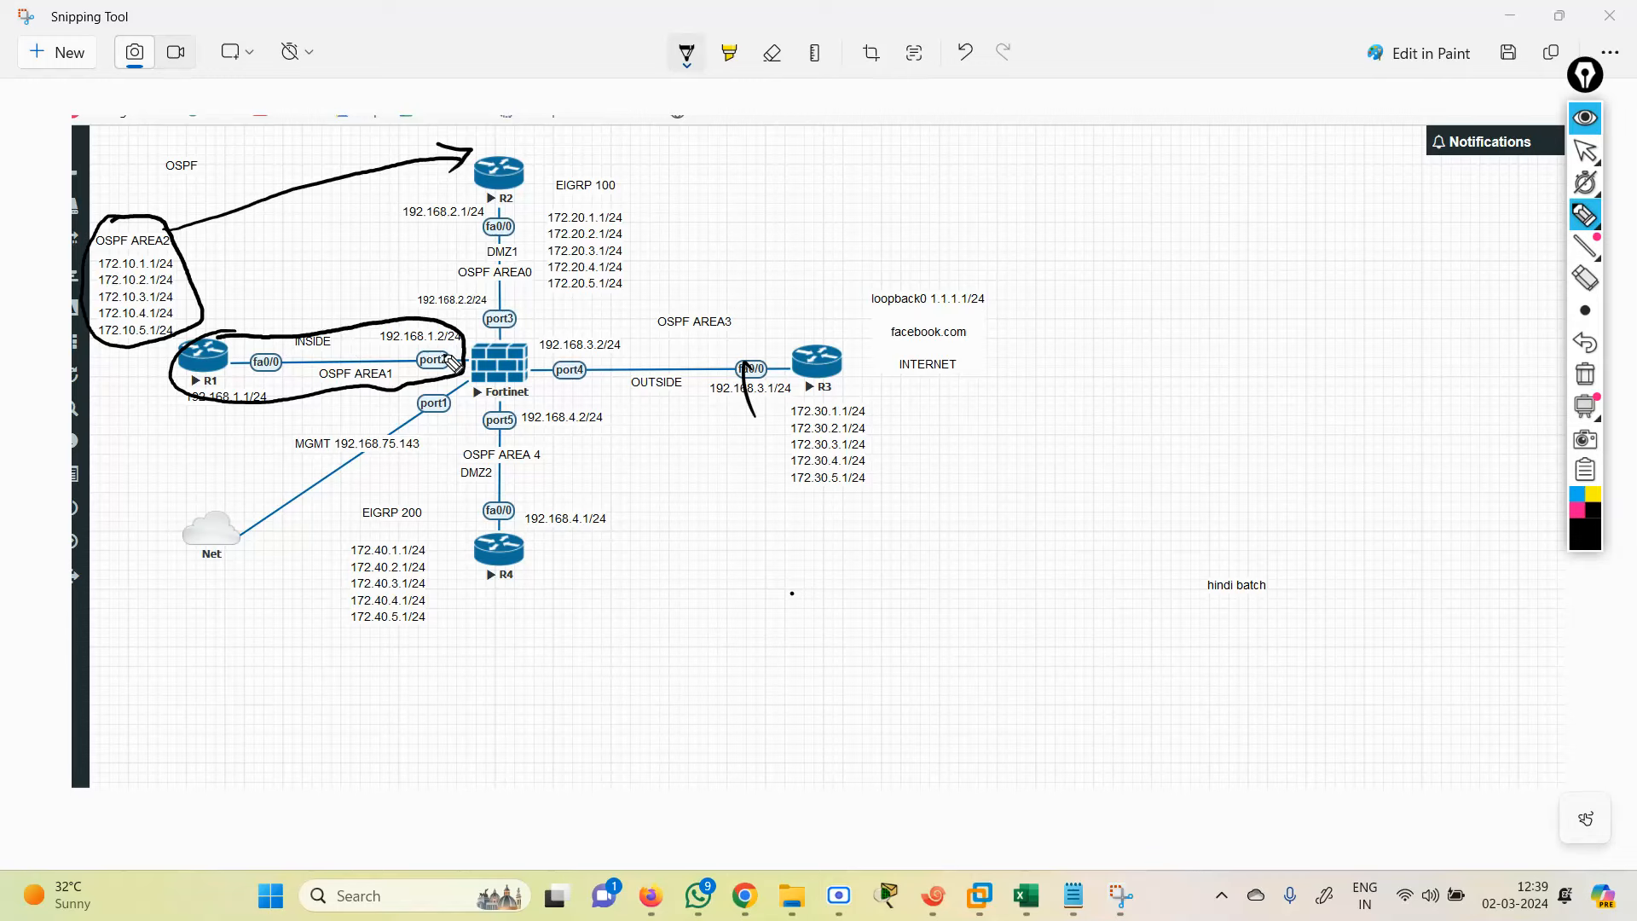
left_click_drag(440, 355, 500, 359)
left_click_drag(507, 362, 504, 300)
Step: Circle EIGRP 100 and write 'EIGRP', mark port5, trace R4's link, and start circling EIGRP 200
mouse_move(547, 175)
left_mouse_down()
mouse_move(544, 243)
mouse_move(567, 296)
mouse_move(631, 290)
mouse_move(661, 203)
mouse_move(589, 171)
mouse_move(544, 181)
left_mouse_up()
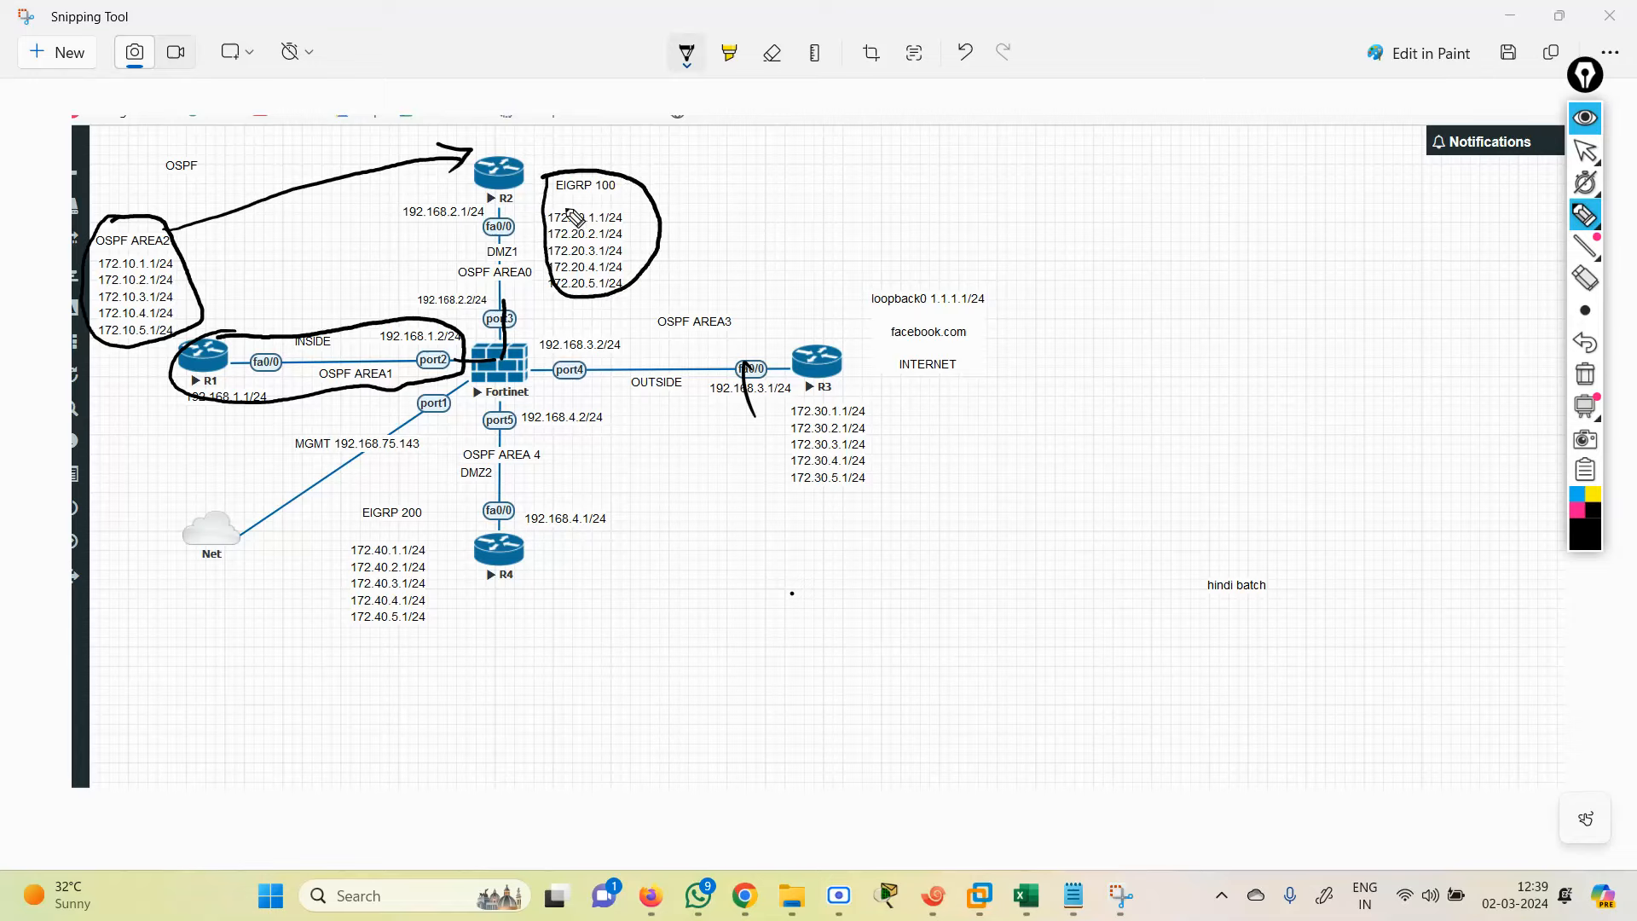
mouse_move(657, 175)
left_mouse_down()
mouse_move(665, 207)
mouse_move(800, 155)
mouse_move(791, 168)
left_mouse_up()
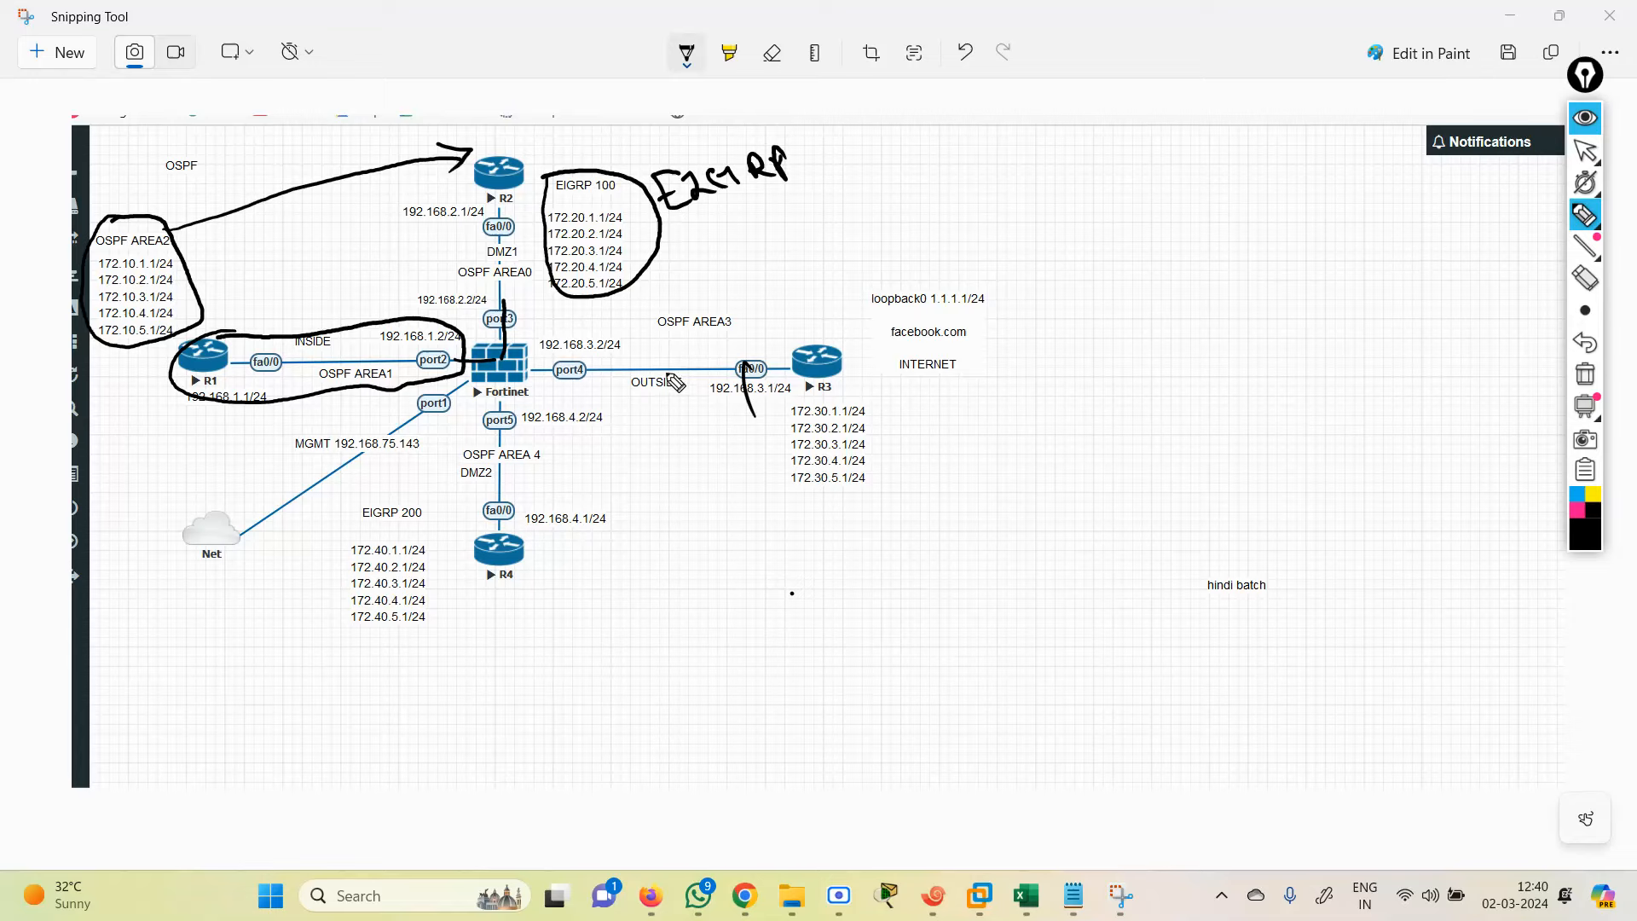
mouse_move(478, 412)
left_mouse_down()
mouse_move(447, 533)
mouse_move(526, 578)
mouse_move(623, 552)
mouse_move(638, 452)
mouse_move(619, 409)
mouse_move(546, 400)
mouse_move(495, 419)
left_mouse_up()
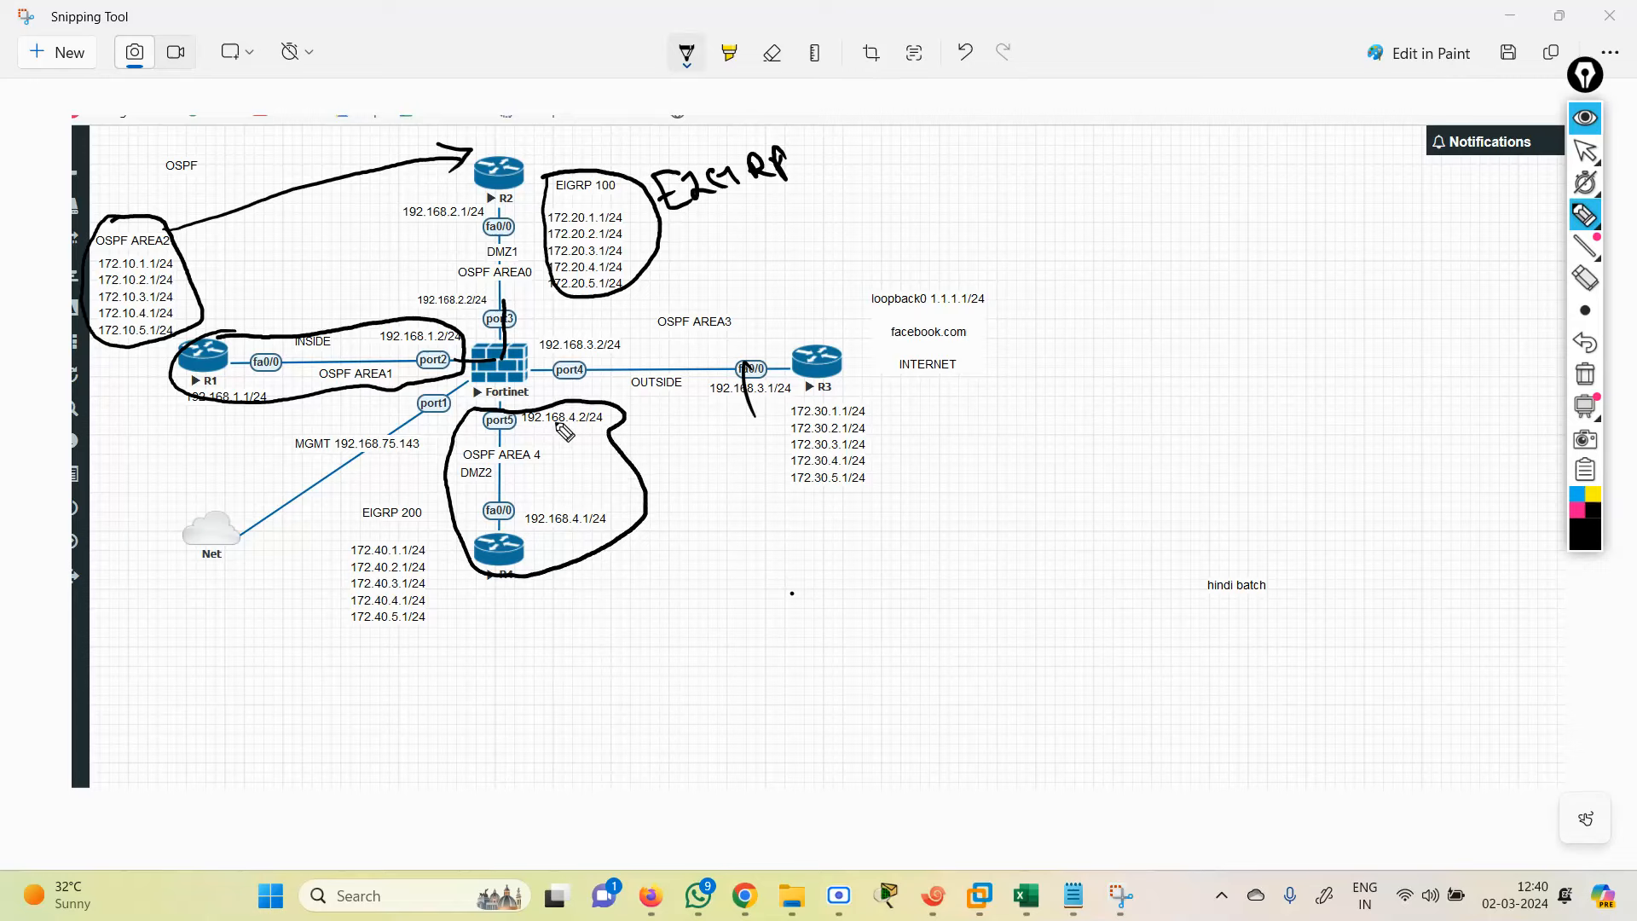
left_click_drag(510, 538, 504, 391)
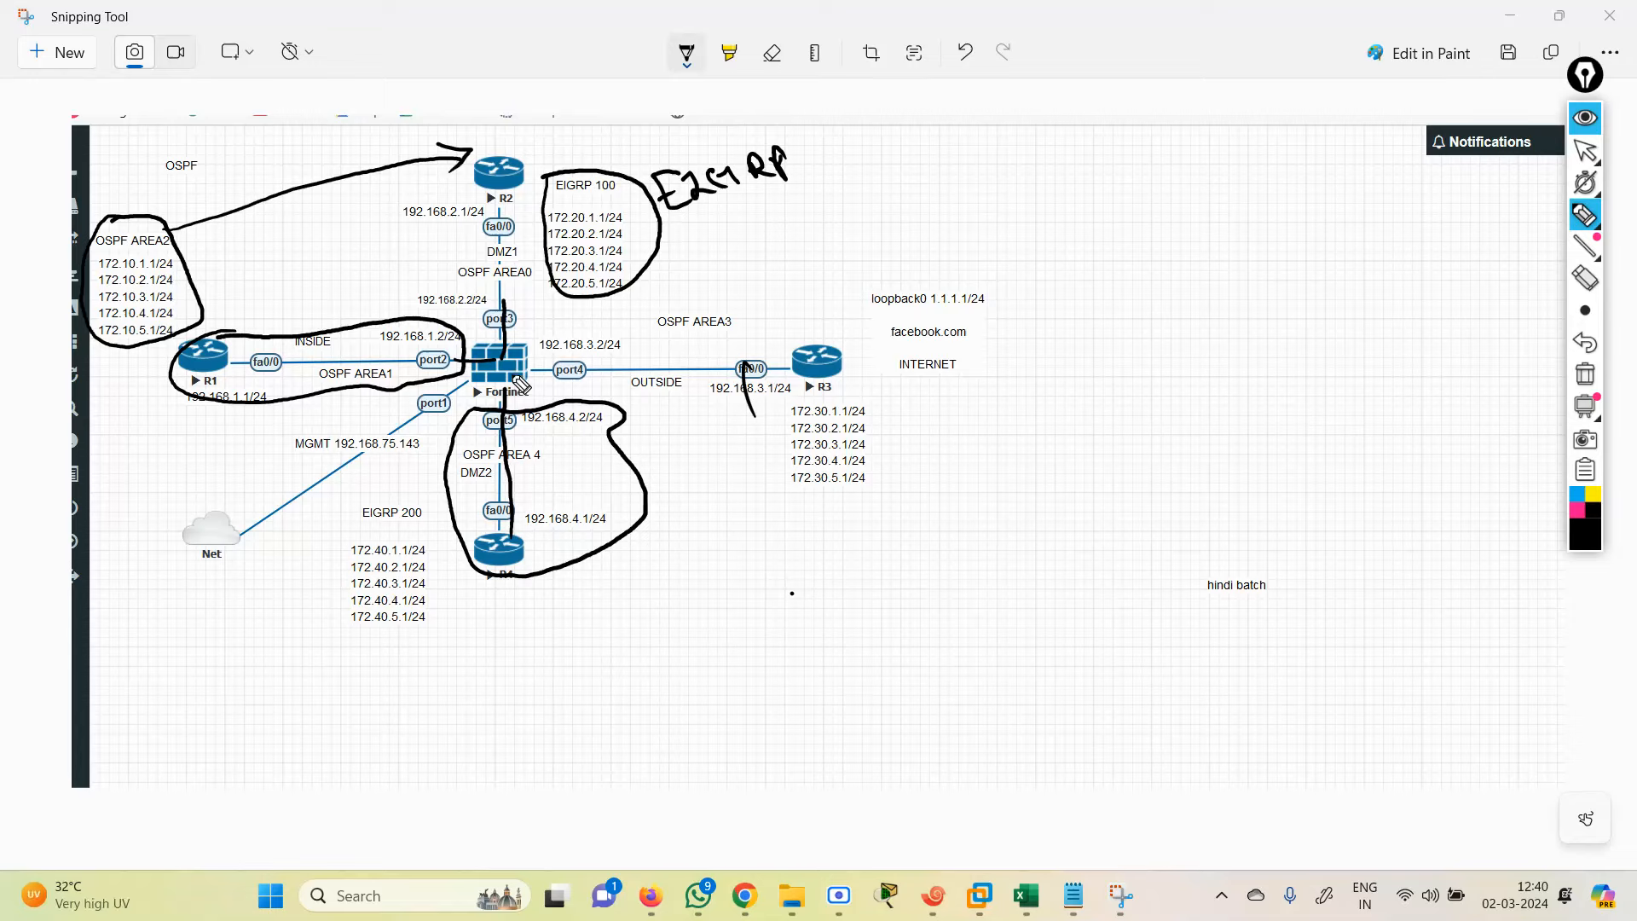
mouse_move(415, 490)
left_mouse_down()
mouse_move(315, 566)
mouse_move(375, 663)
mouse_move(445, 590)
mouse_move(440, 522)
mouse_move(414, 491)
left_mouse_up()
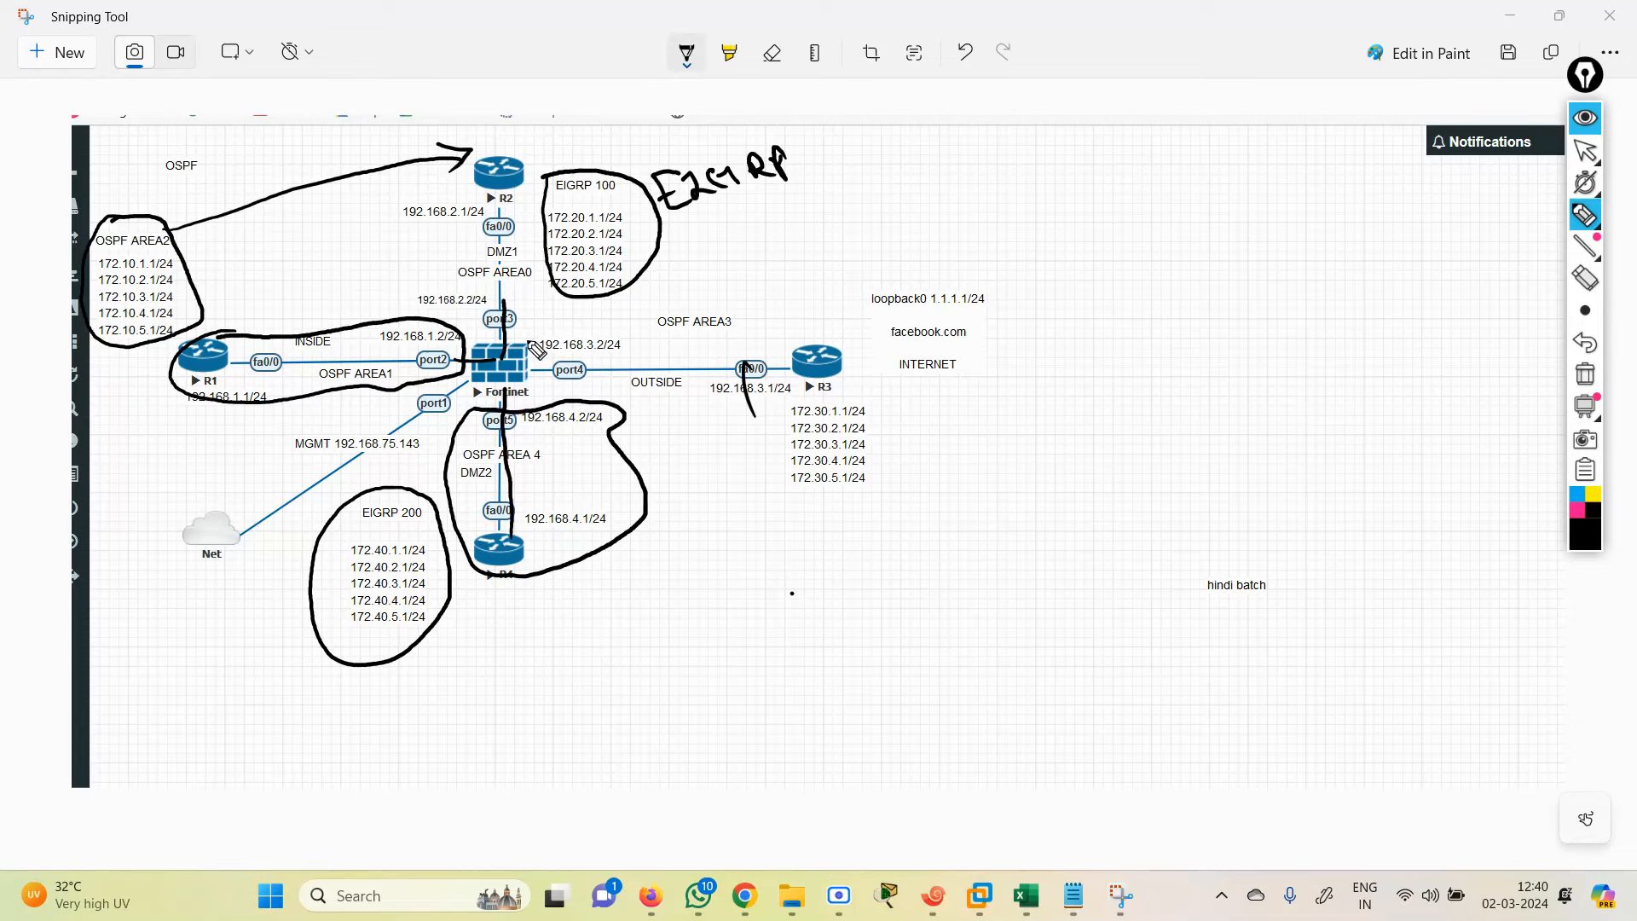
Step: Loop R3 and write 'Area', tick EIGRP 200 and OSPF AREA2, and circle 192.168.1.2/24 and OSPF AREA 4
mouse_move(650, 311)
left_mouse_down()
mouse_move(887, 255)
mouse_move(1068, 331)
mouse_move(855, 552)
mouse_move(679, 407)
mouse_move(530, 388)
mouse_move(537, 357)
left_mouse_up()
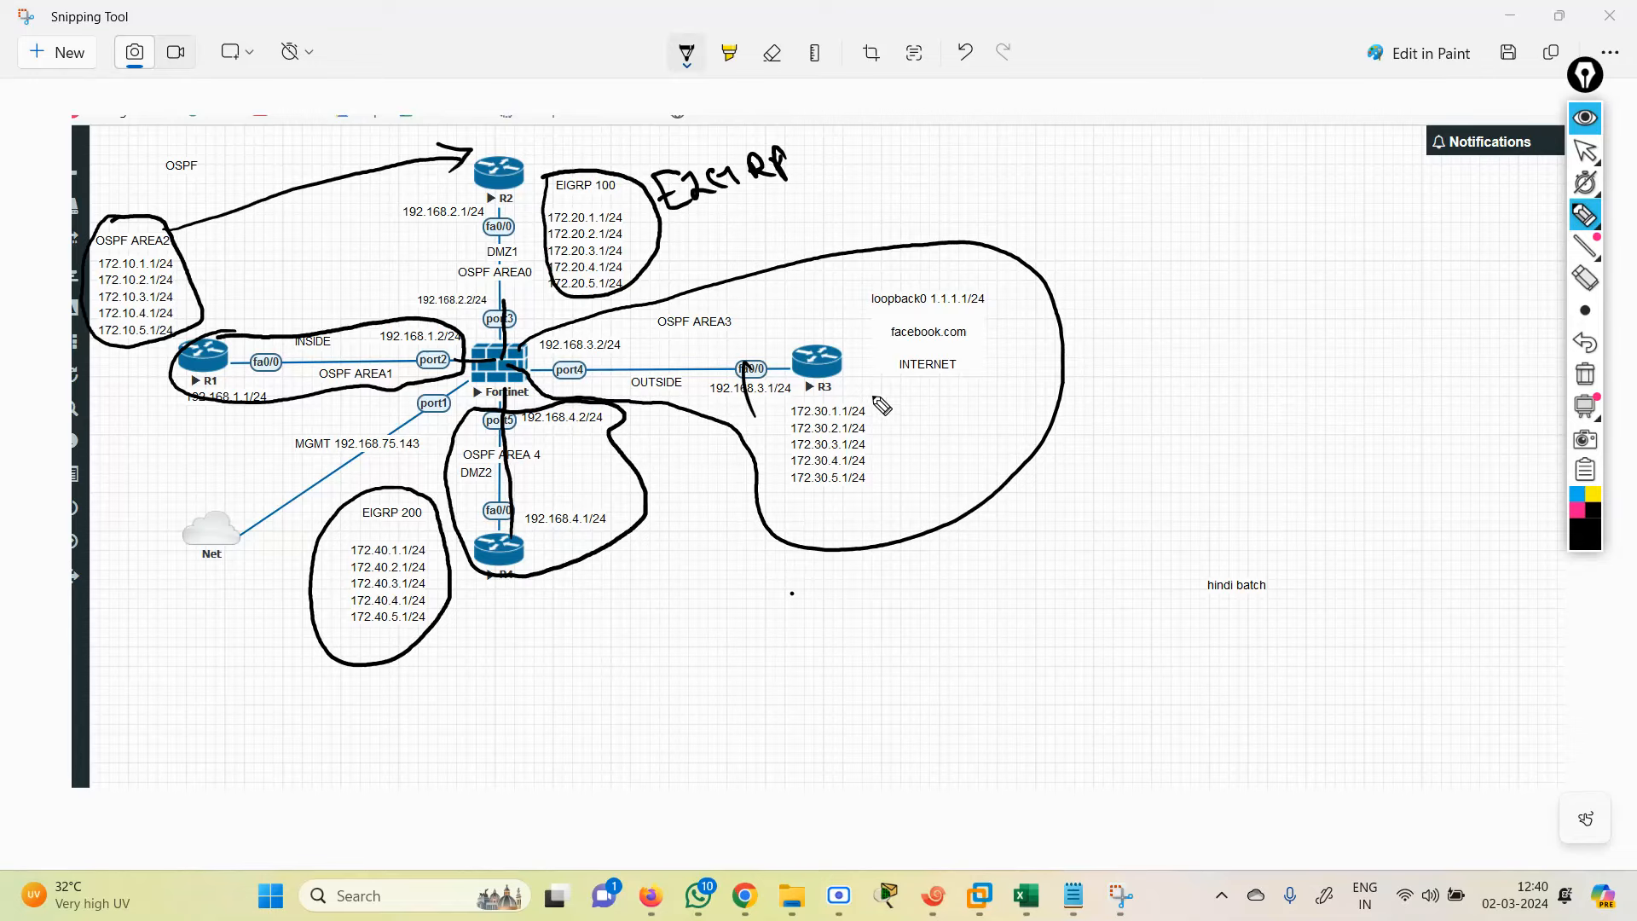
mouse_move(911, 452)
left_mouse_down()
mouse_move(928, 423)
mouse_move(987, 406)
mouse_move(1015, 420)
left_mouse_up()
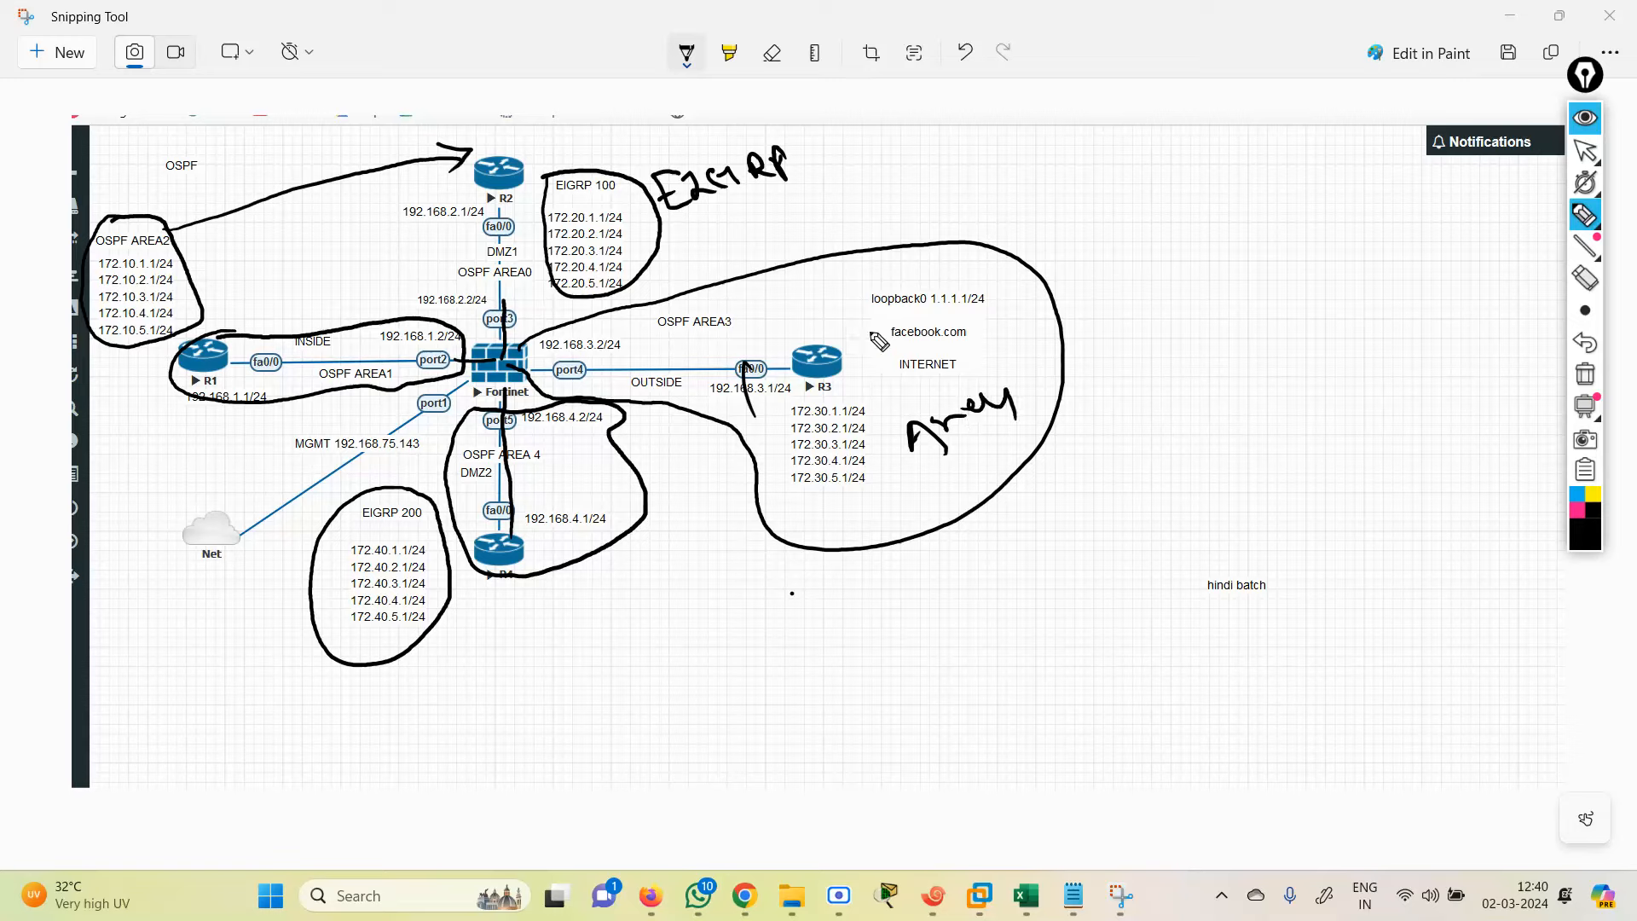
mouse_move(620, 202)
left_mouse_down()
mouse_move(625, 235)
mouse_move(688, 203)
left_mouse_up()
mouse_move(288, 564)
left_mouse_down()
mouse_move(341, 575)
mouse_move(356, 560)
left_mouse_up()
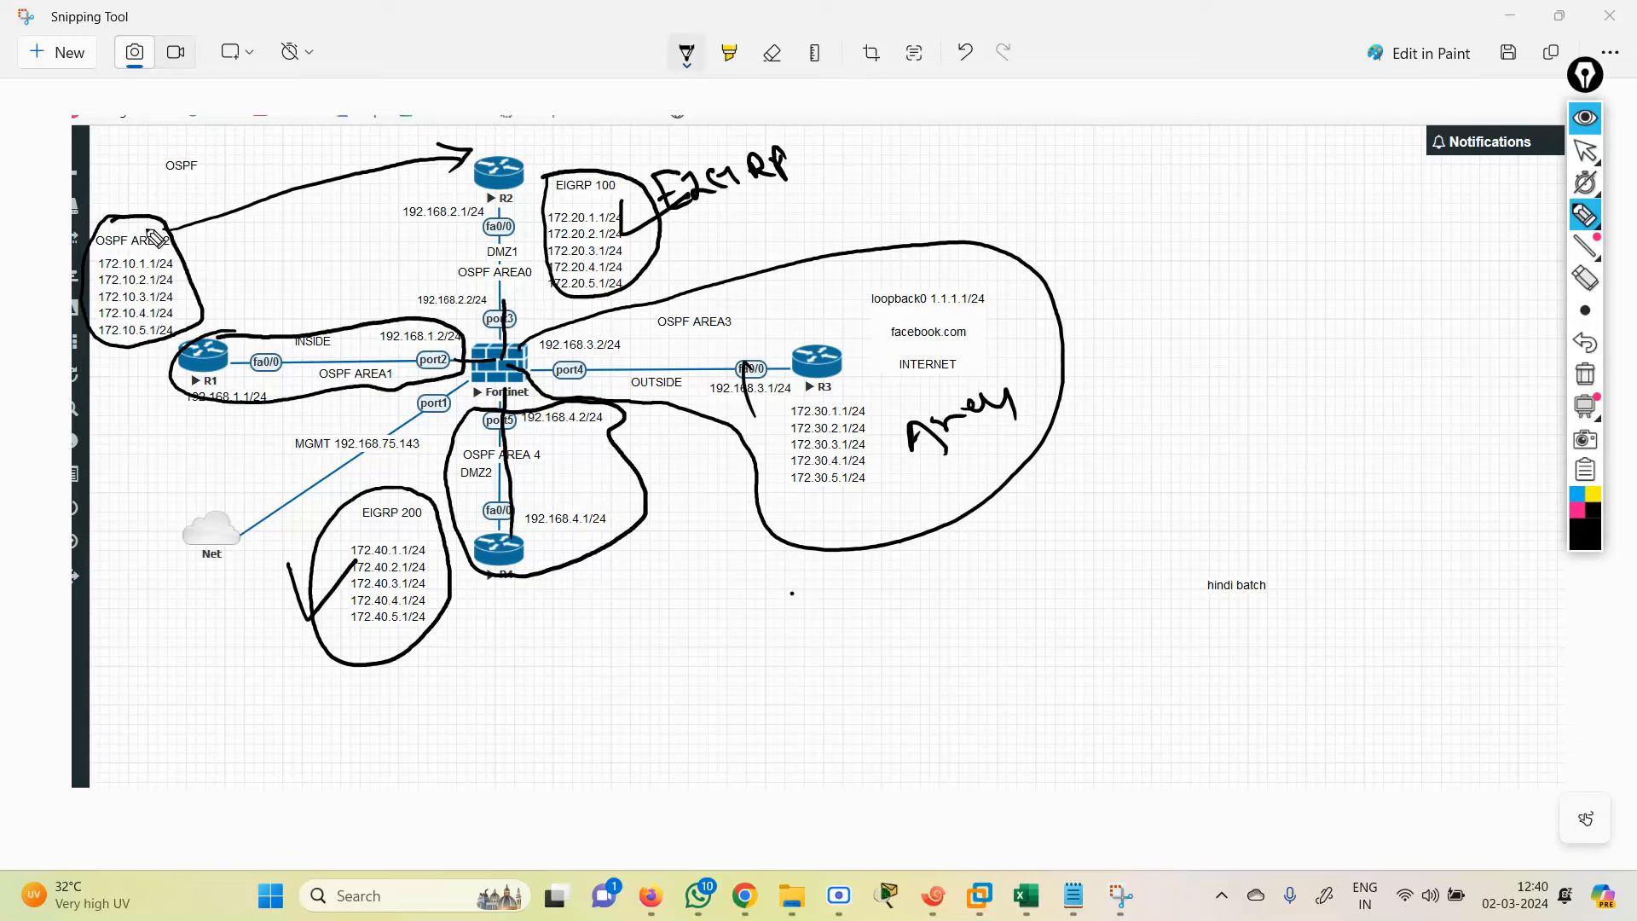
left_click_drag(134, 232, 213, 189)
left_click_drag(344, 351, 369, 358)
left_click_drag(494, 426, 507, 461)
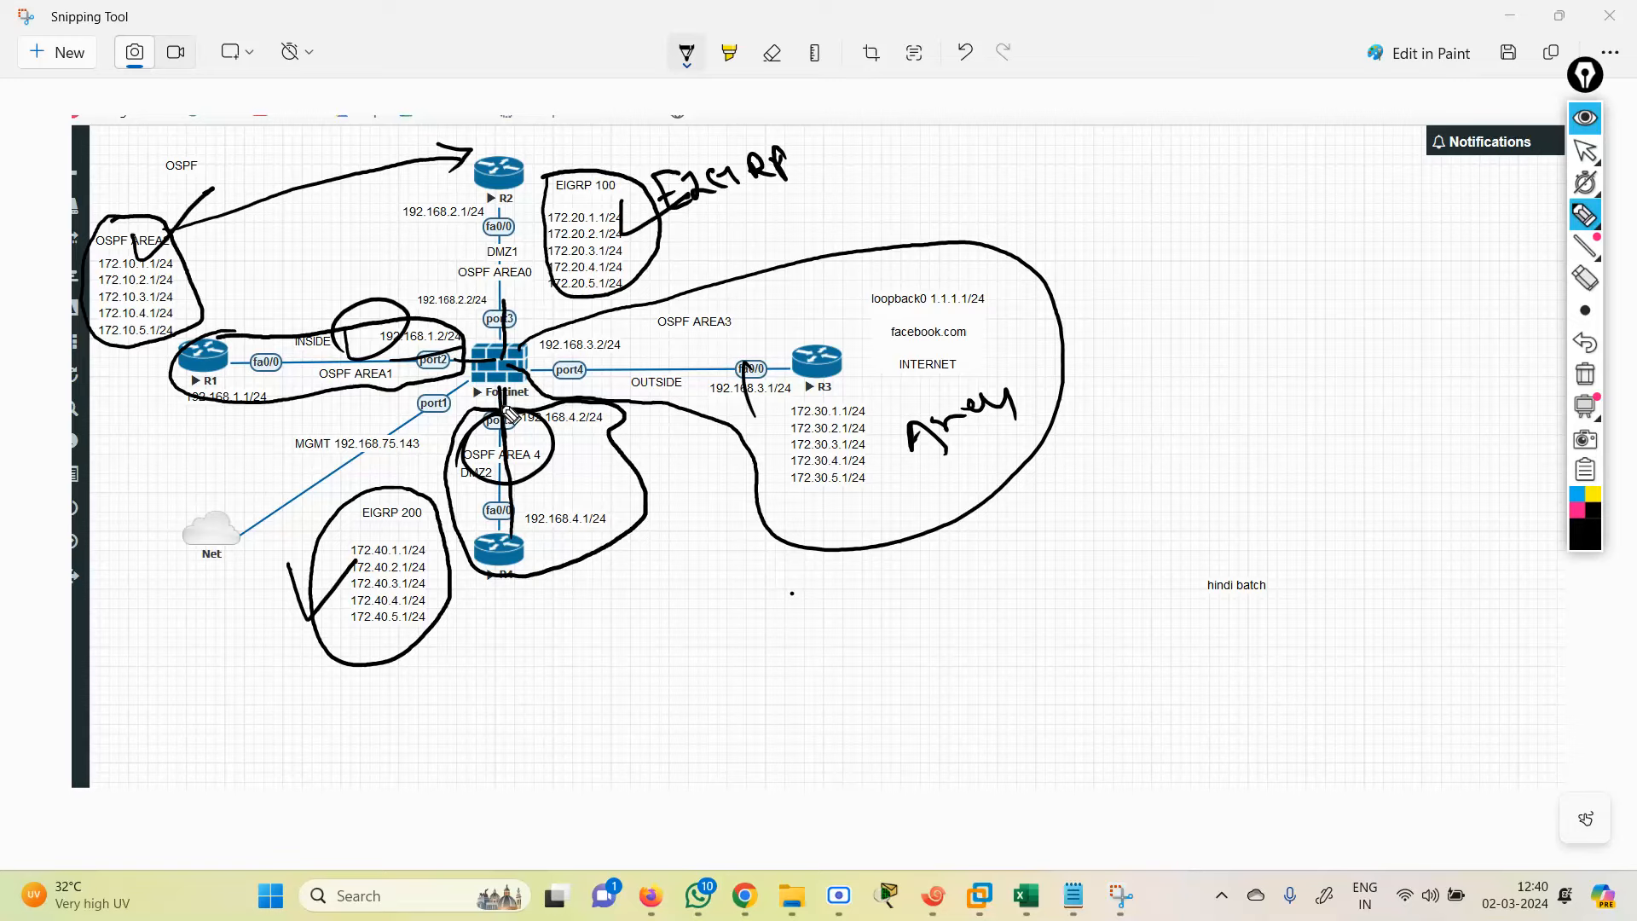
Step: Add arrows at port5 and port2, strokes near R2 and R1, and circle R2, R3, DMZ2 and R4
mouse_move(501, 388)
left_mouse_down()
mouse_move(500, 417)
mouse_move(534, 403)
left_mouse_up()
left_click_drag(431, 335, 458, 382)
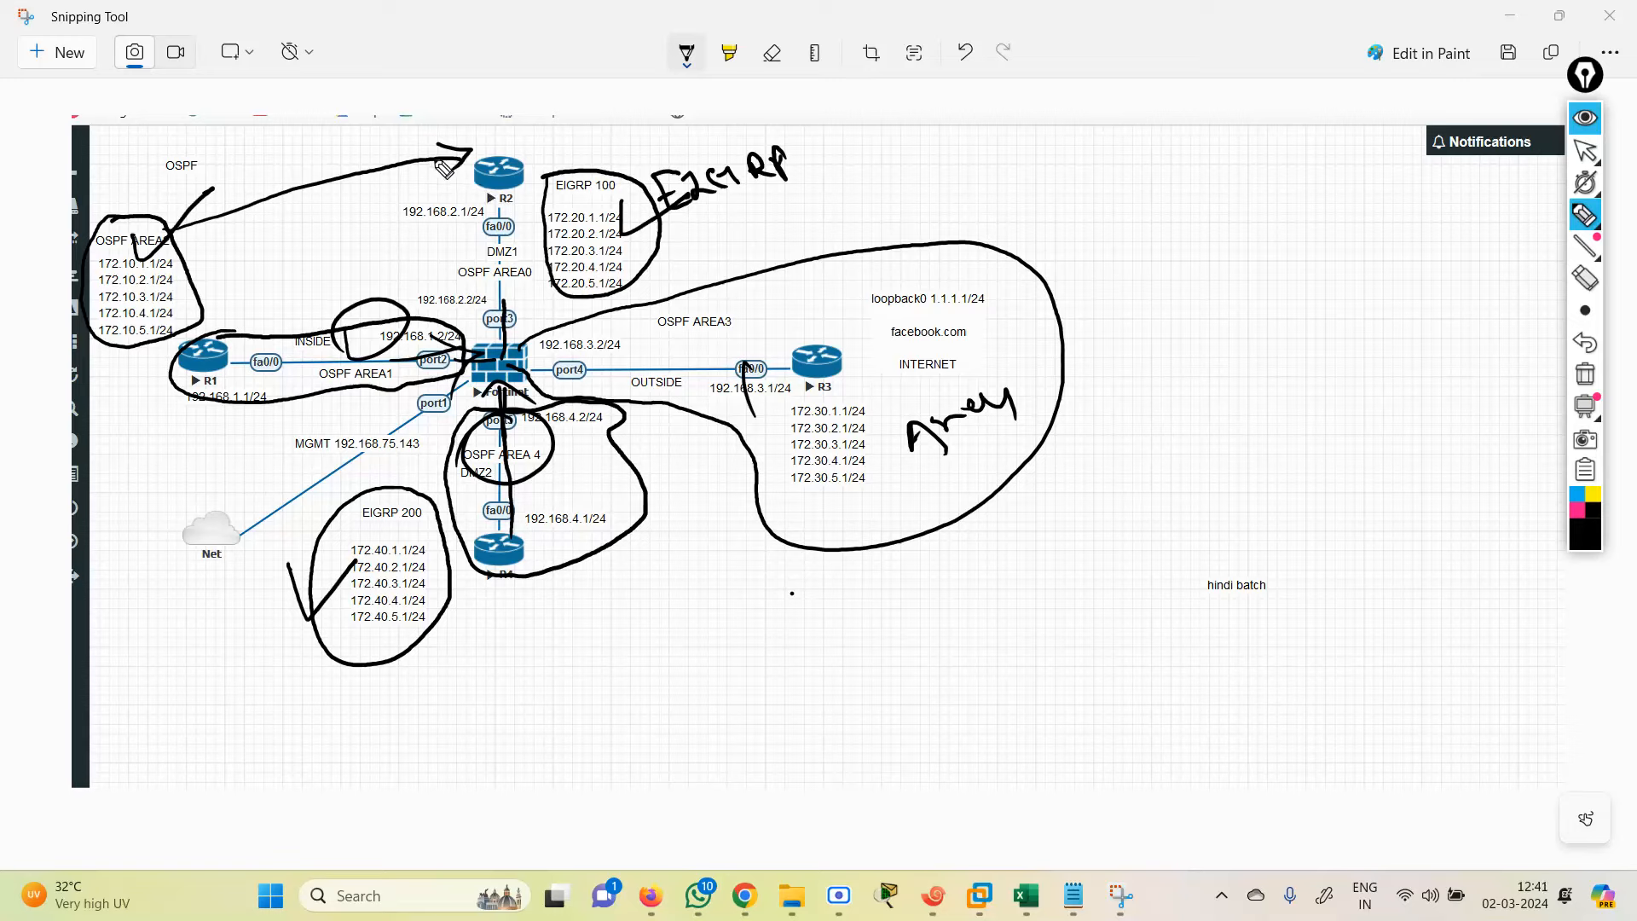
mouse_move(402, 172)
left_mouse_down()
mouse_move(480, 139)
mouse_move(607, 299)
mouse_move(439, 345)
mouse_move(366, 224)
mouse_move(473, 127)
left_mouse_up()
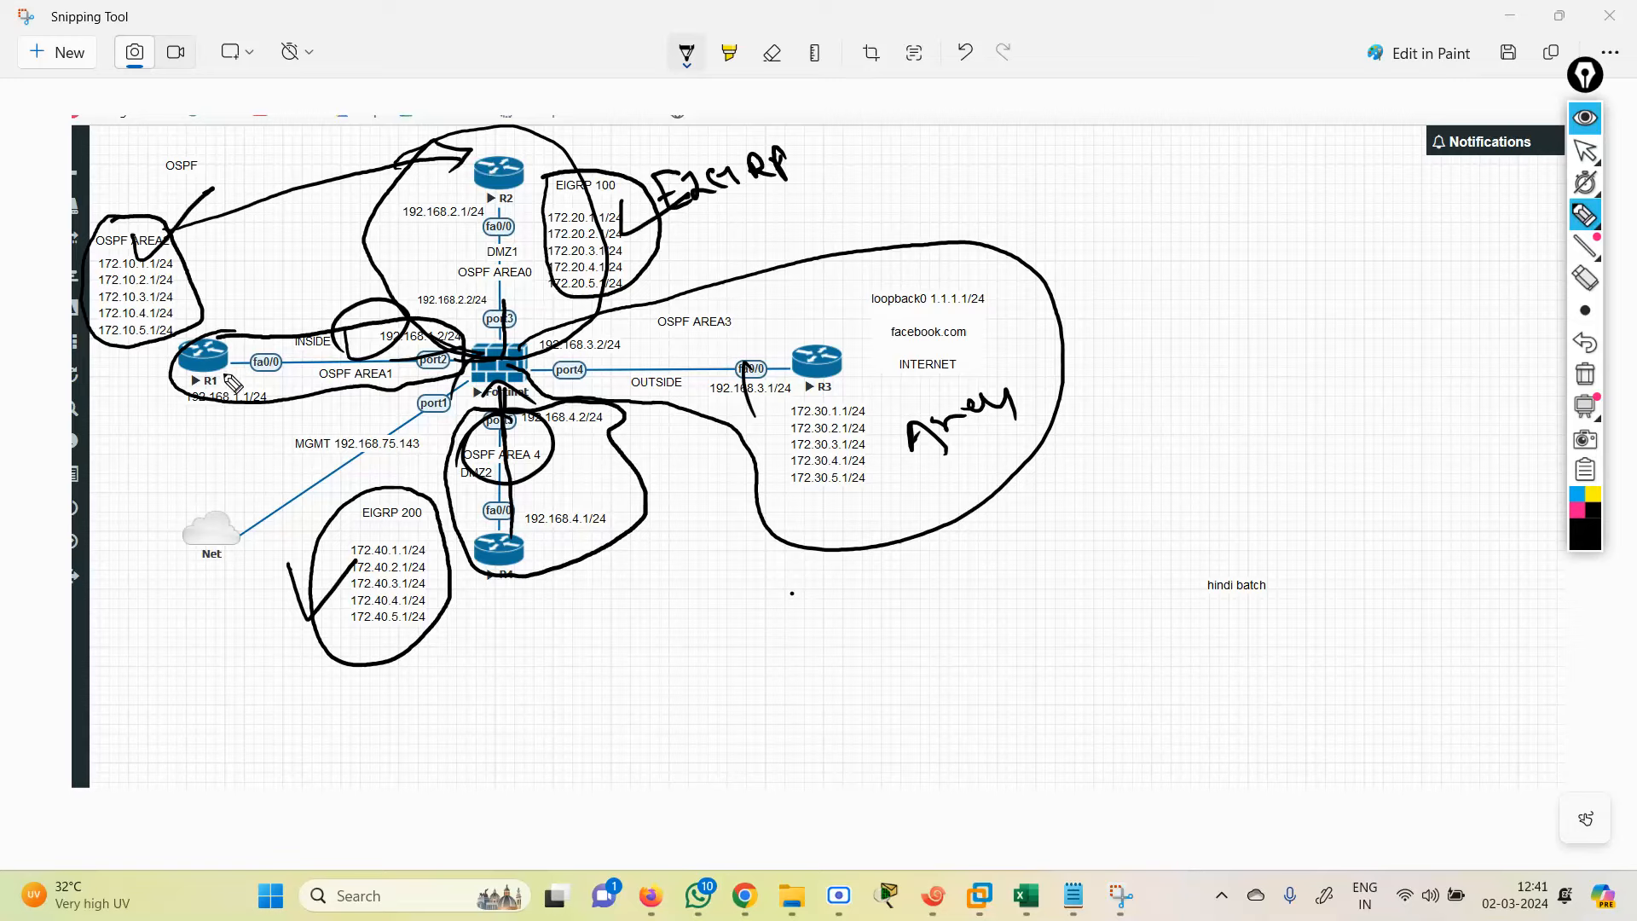
left_click_drag(186, 375, 175, 424)
left_click_drag(492, 169, 524, 215)
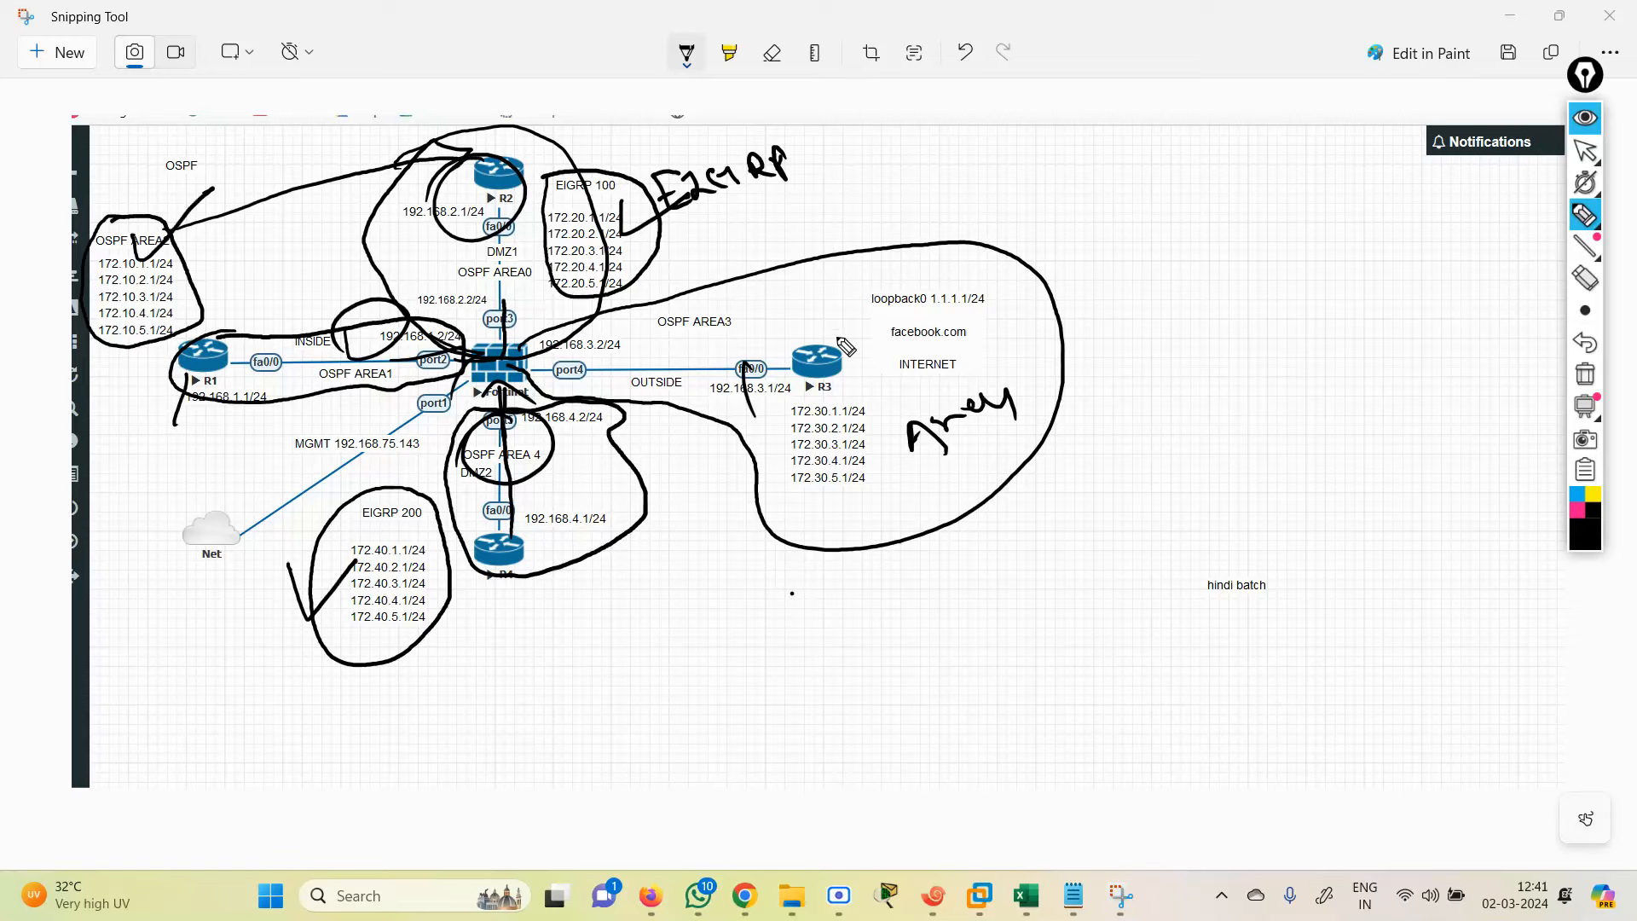
mouse_move(843, 334)
left_mouse_down()
mouse_move(776, 448)
mouse_move(844, 358)
left_mouse_up()
mouse_move(550, 492)
left_mouse_down()
mouse_move(512, 437)
mouse_move(559, 550)
mouse_move(465, 473)
left_mouse_up()
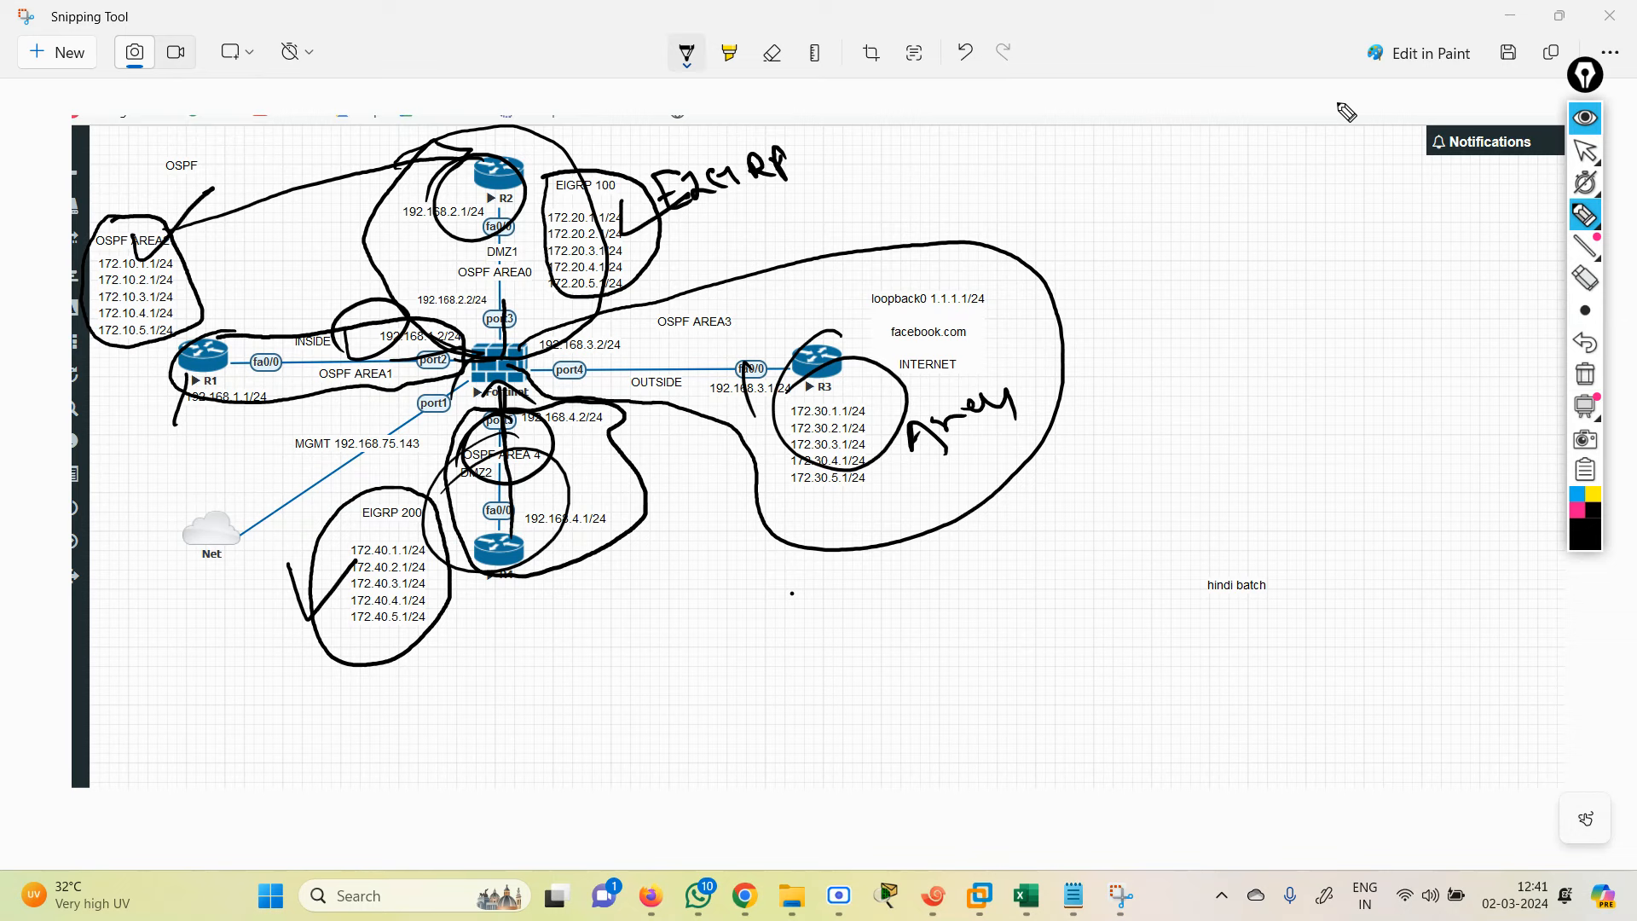
left_click(1587, 151)
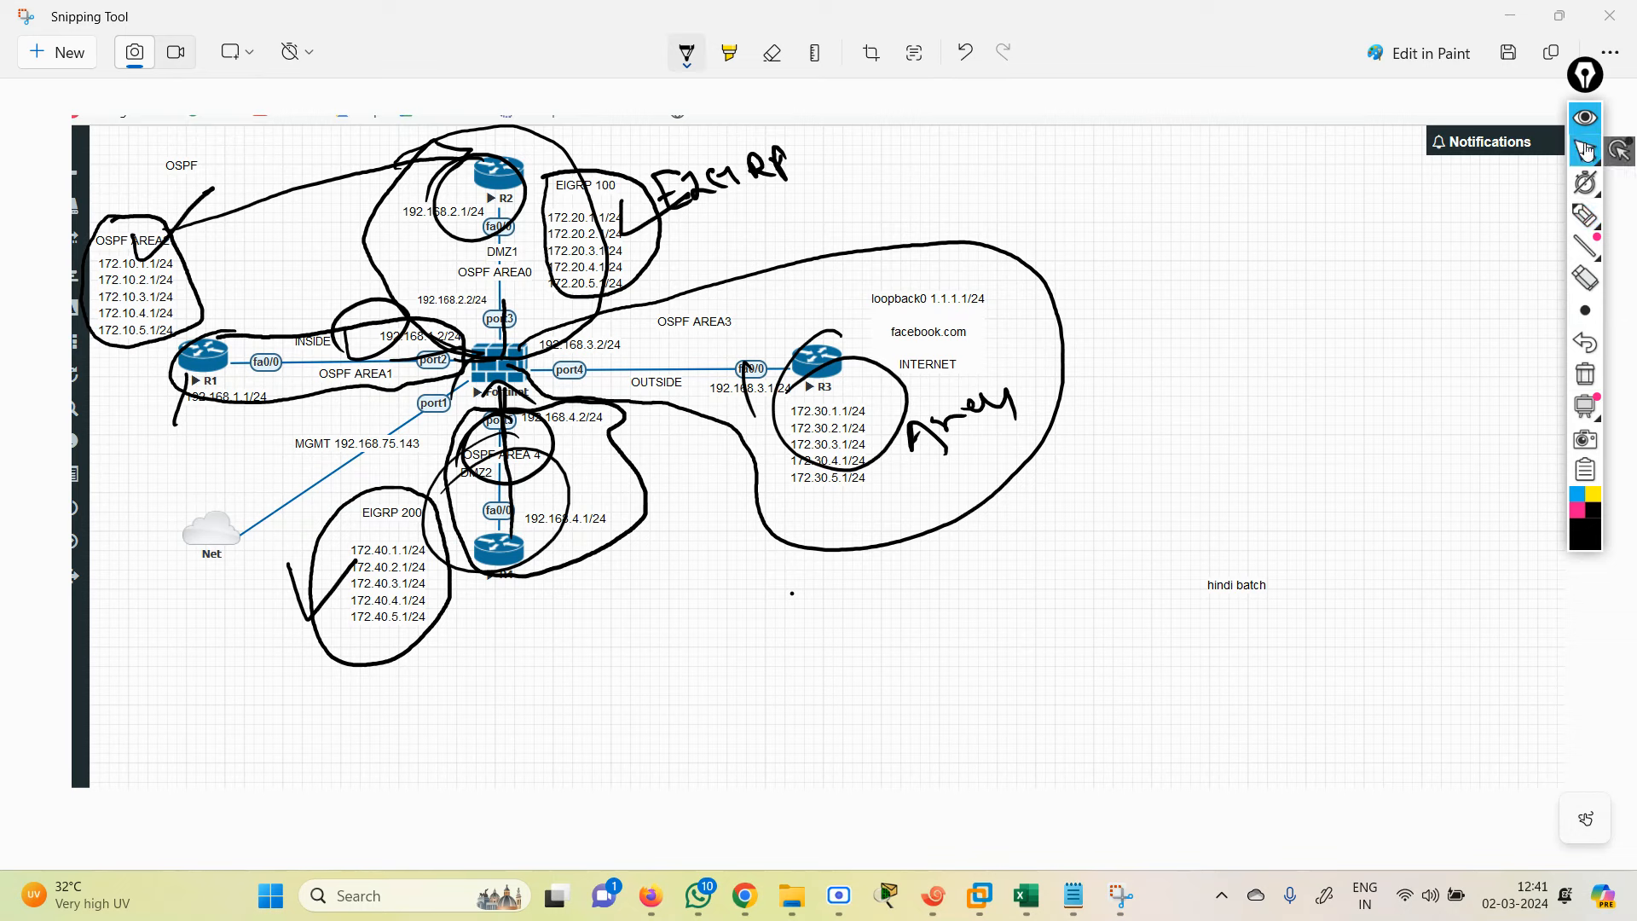
left_click(1511, 16)
Step: Clear the screen ink and run 'show ip route ospf' on R1
left_click(932, 895)
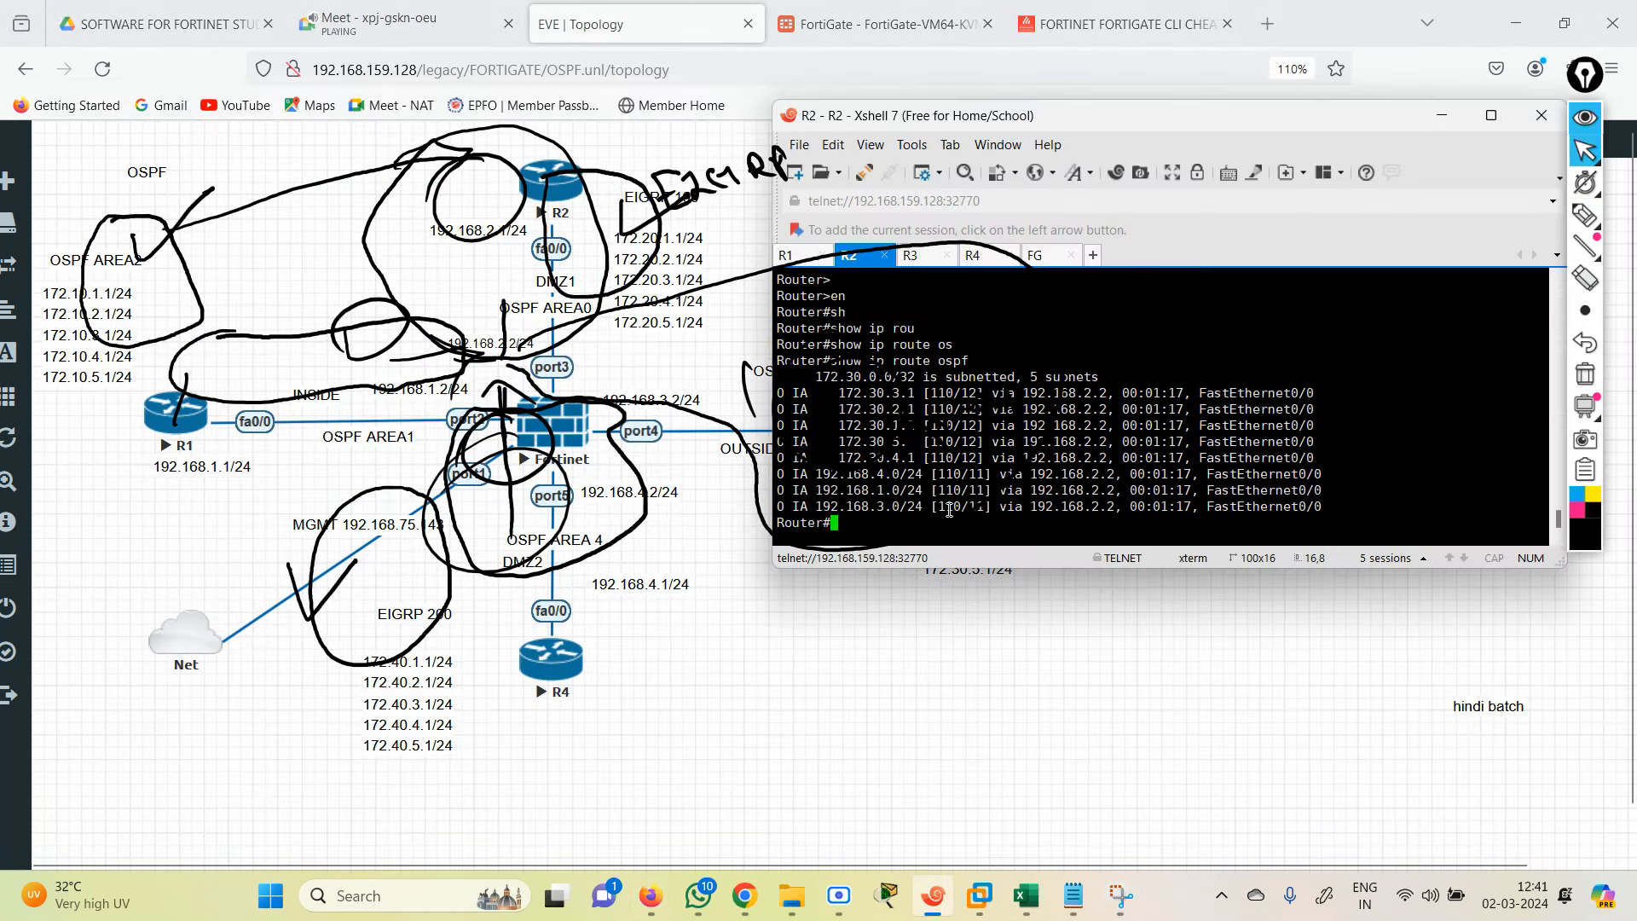
left_click(1585, 374)
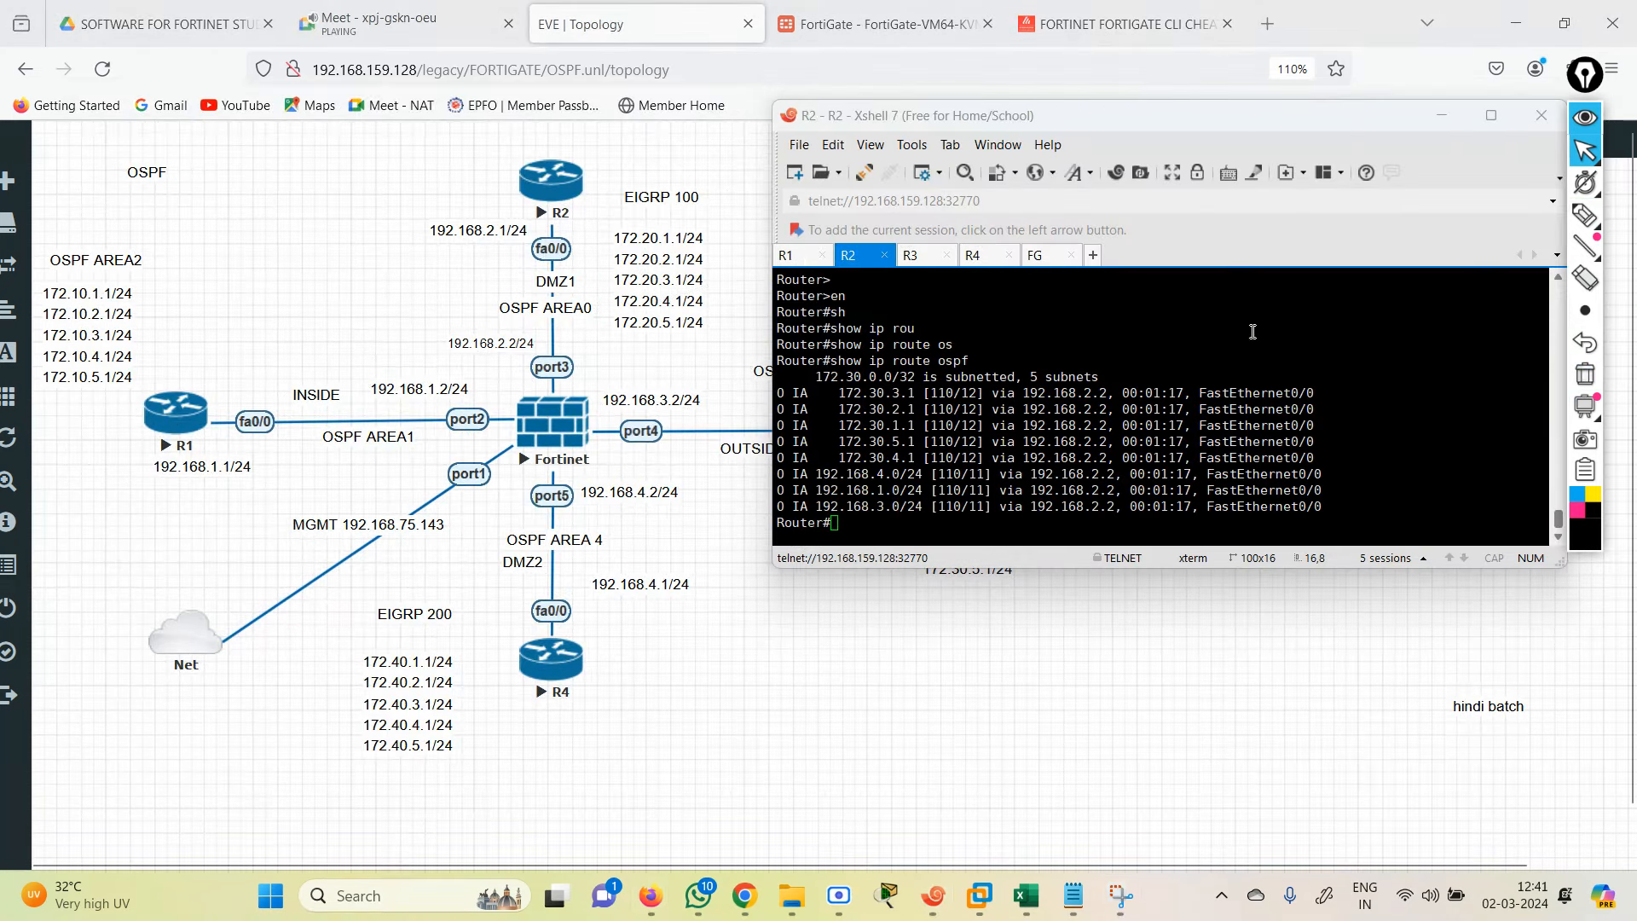
left_click(787, 255)
key("Return")
key("Return")
key("Return")
key("Return")
key("Return")
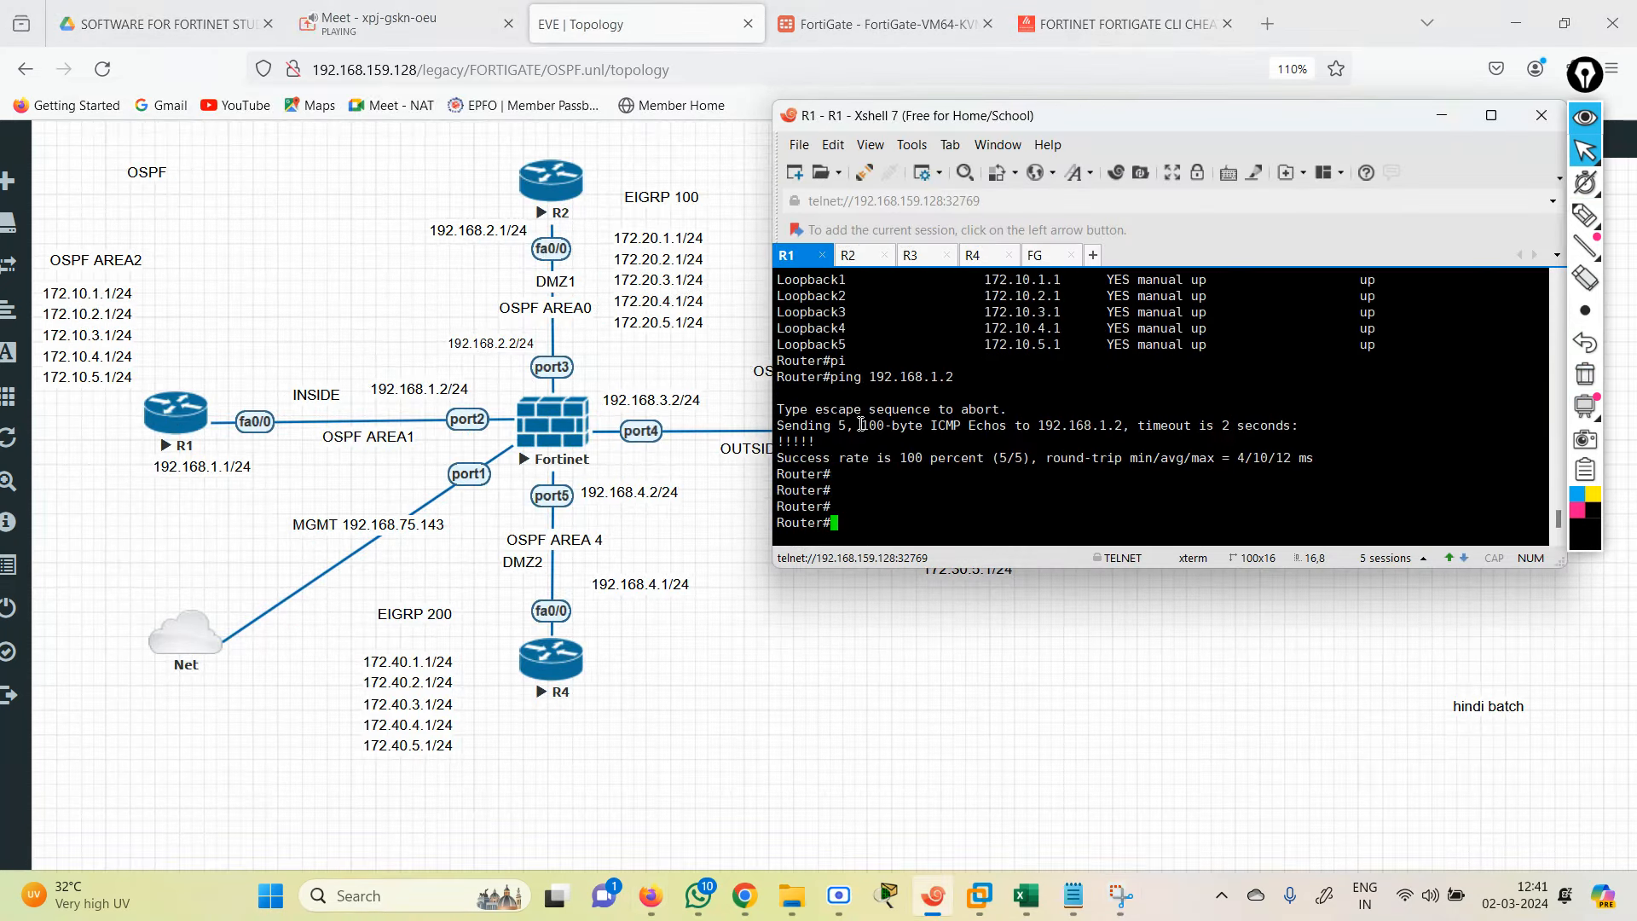
type("sh")
key("Tab")
type("ip rou")
key("Tab")
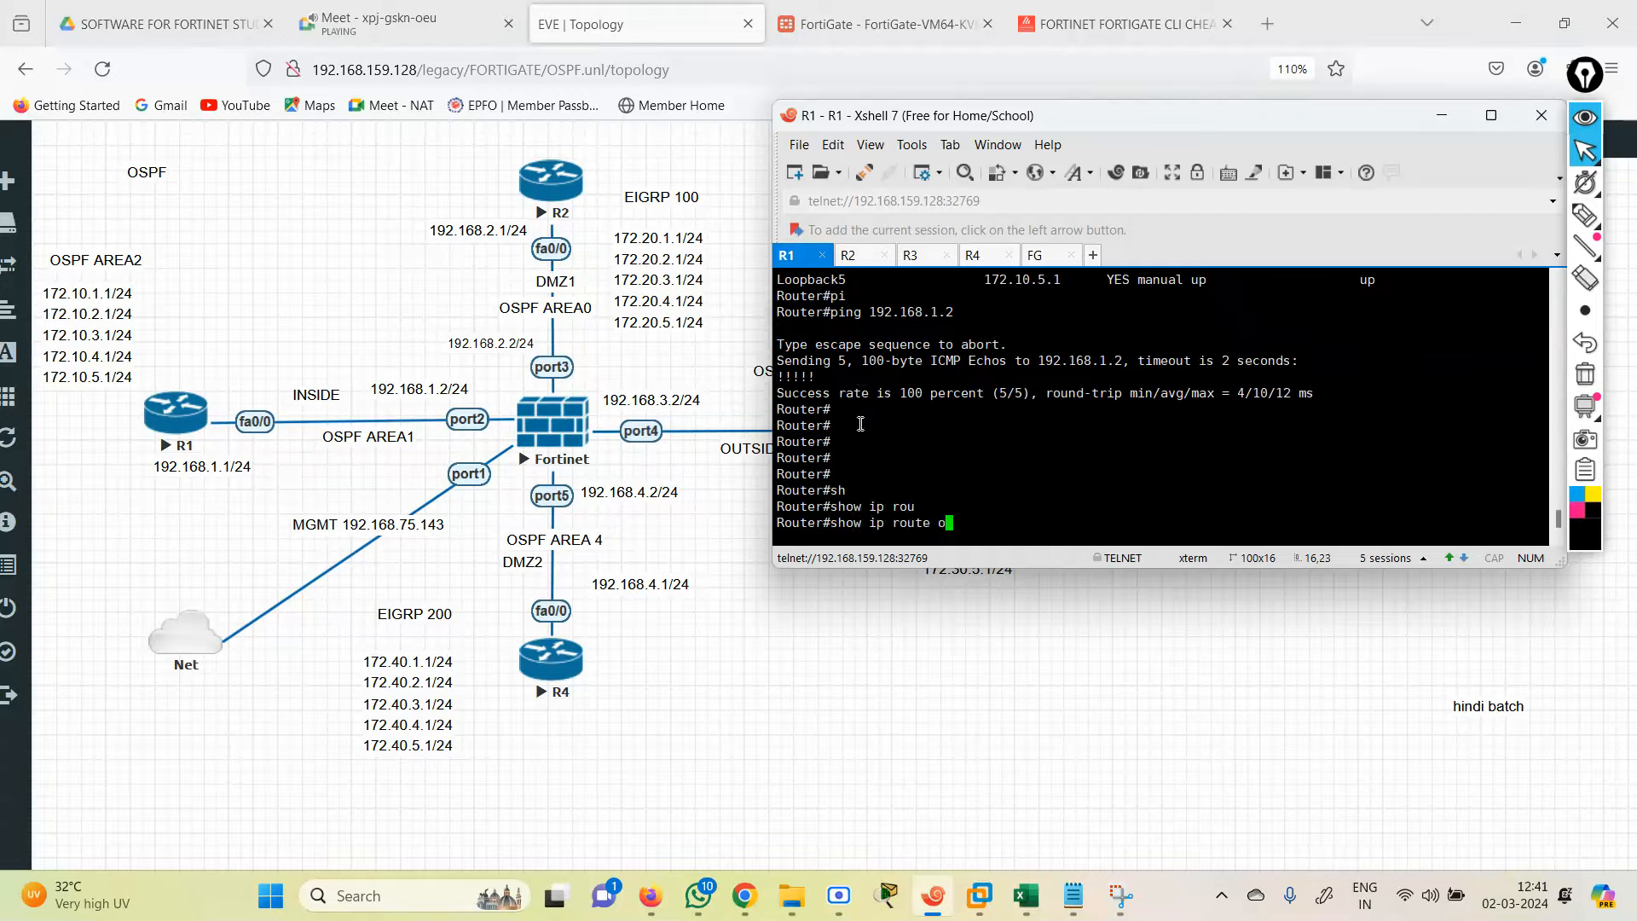
type("te os")
key("Tab")
type("pf")
key("Return")
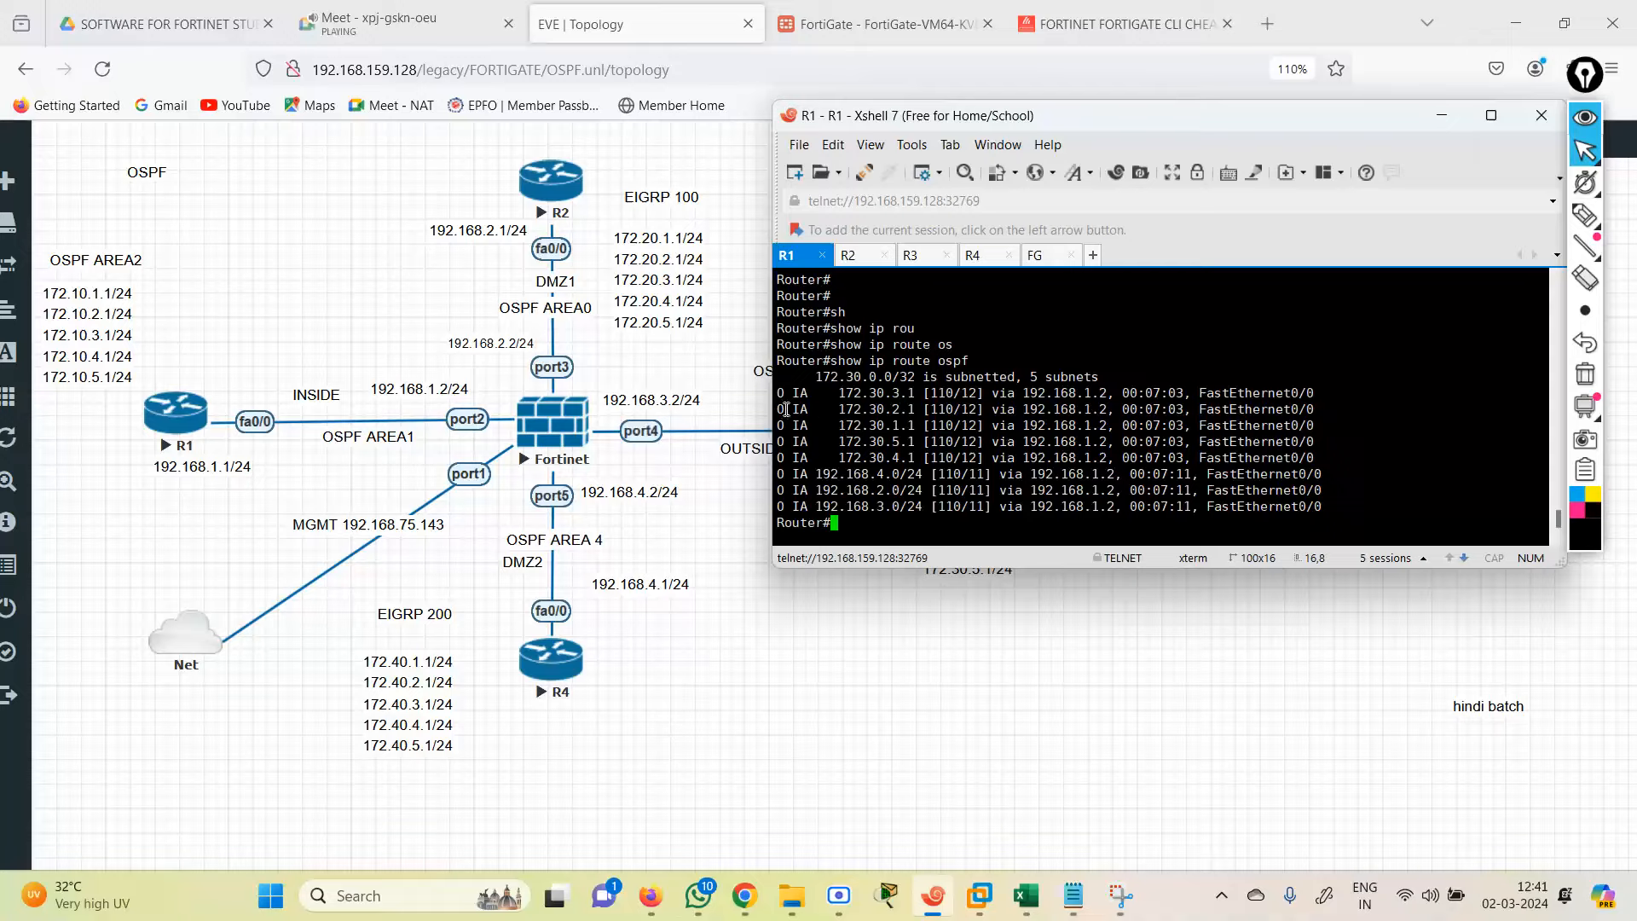
Step: Highlight R1's IA routes: the 172.30.x lines and 192.168.2.0, 192.168.3.0 and 192.168.4.0/24
left_click_drag(826, 392, 1306, 473)
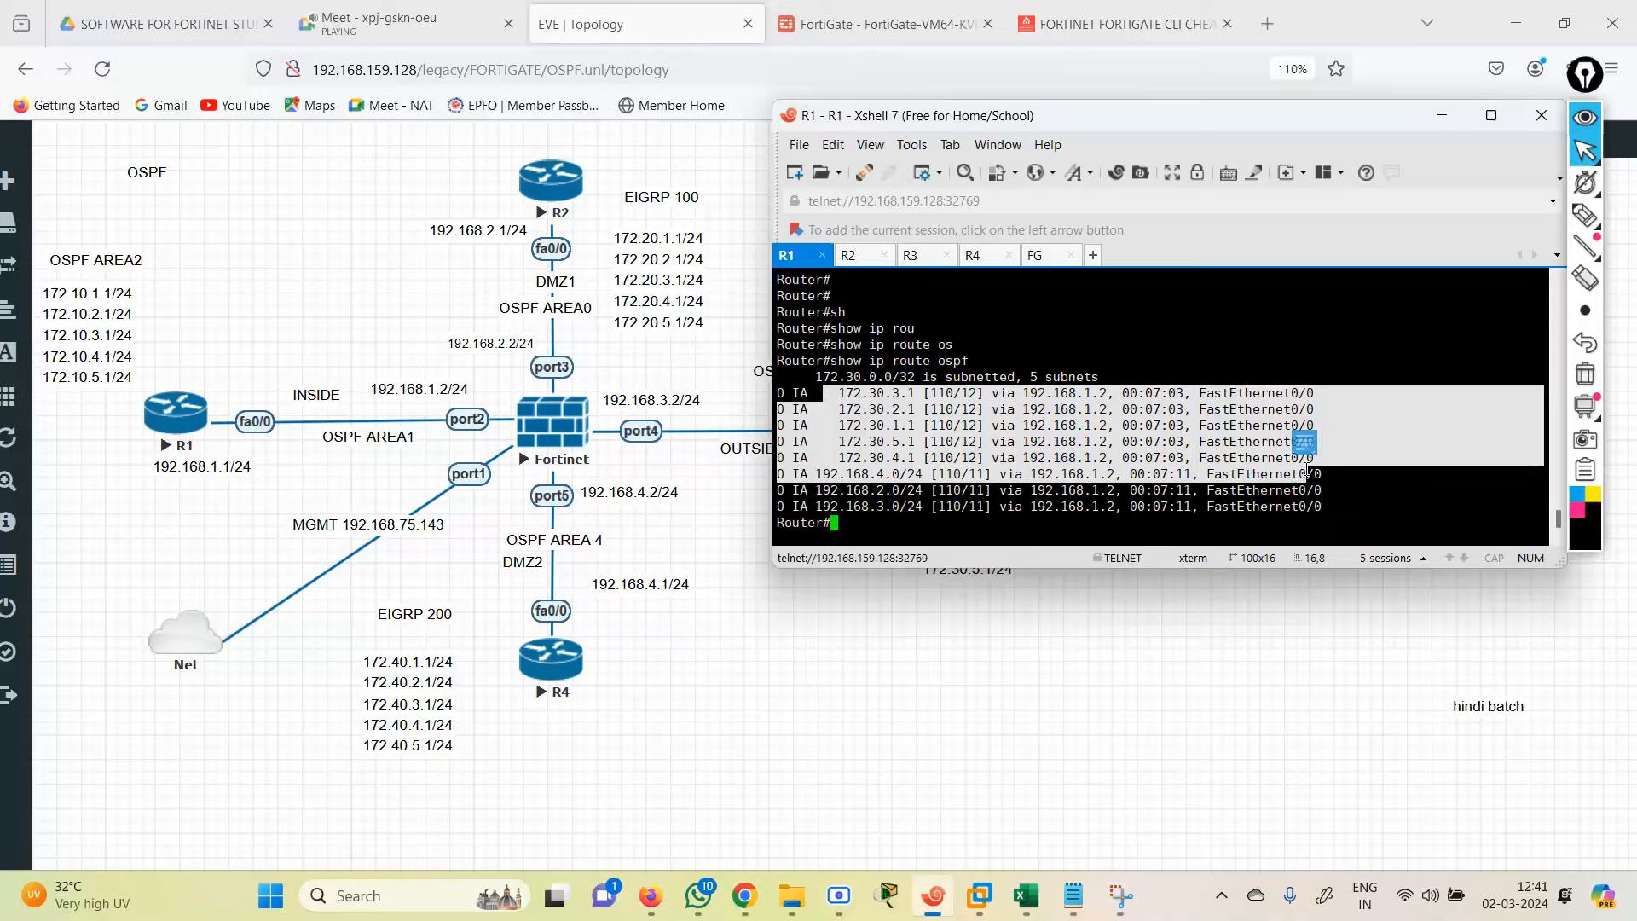
left_click(781, 393)
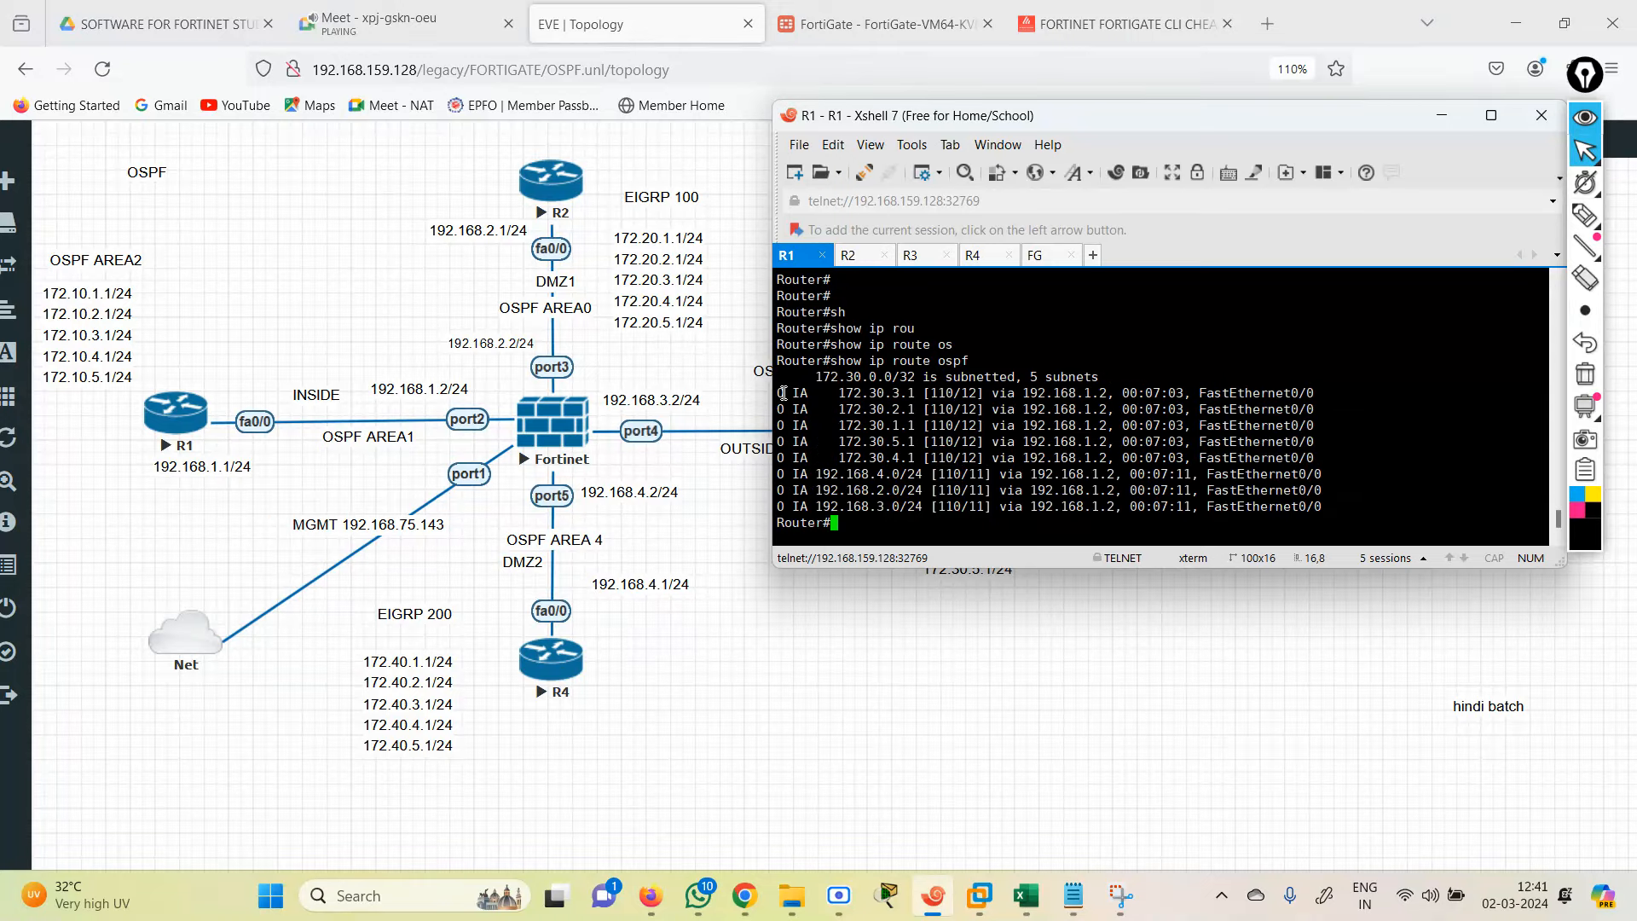
left_click_drag(793, 393, 810, 392)
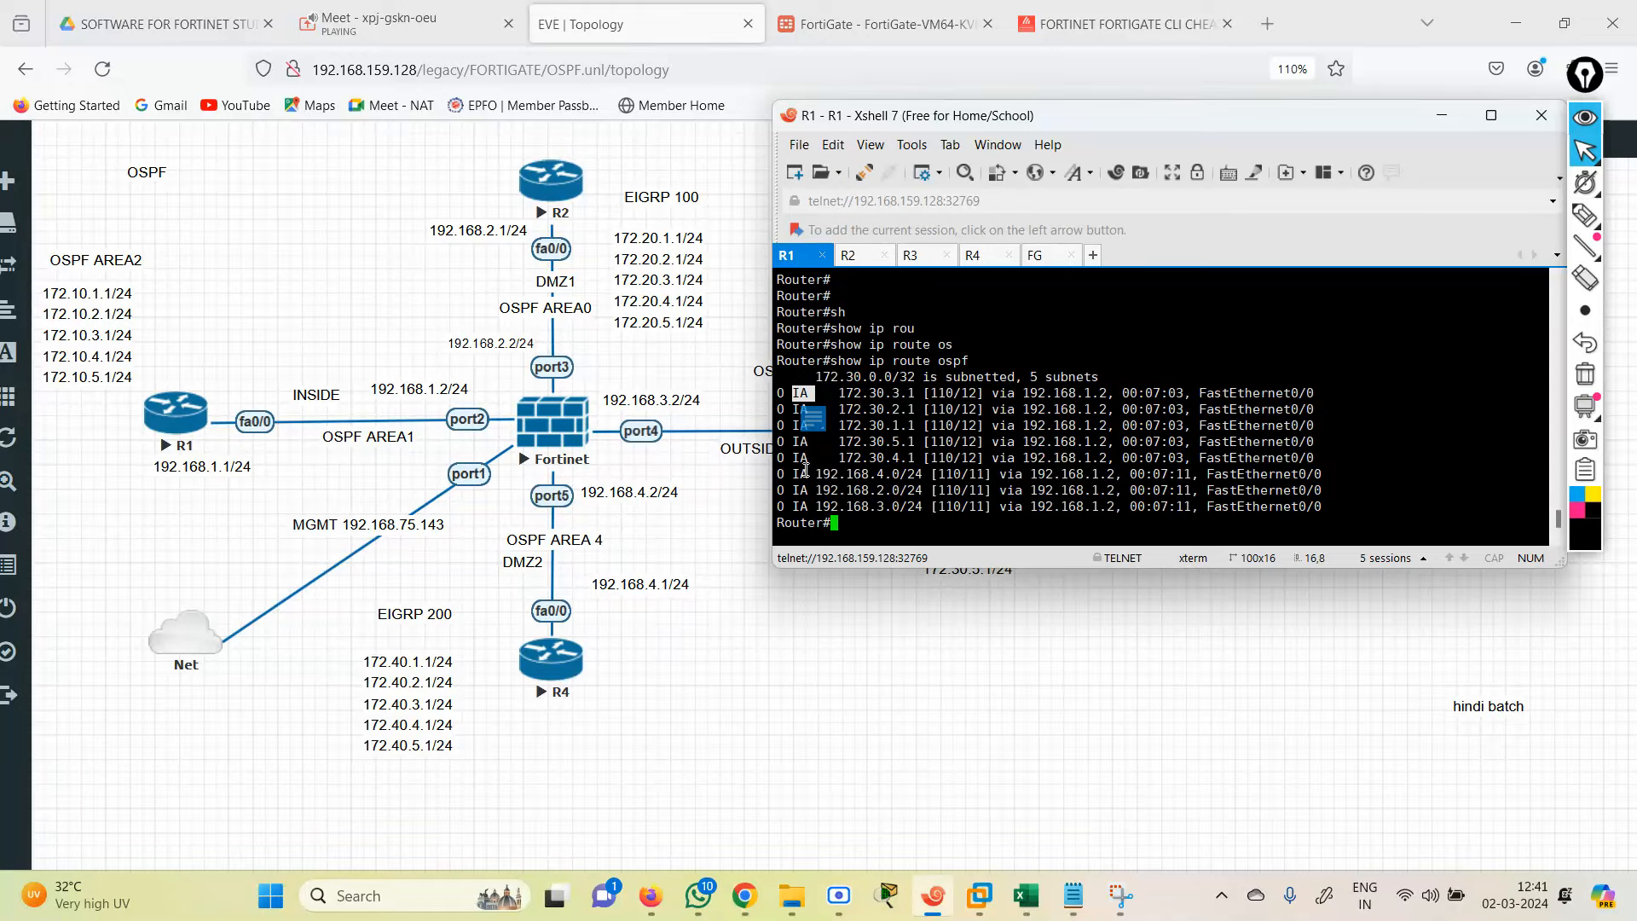
left_click_drag(807, 473, 1021, 474)
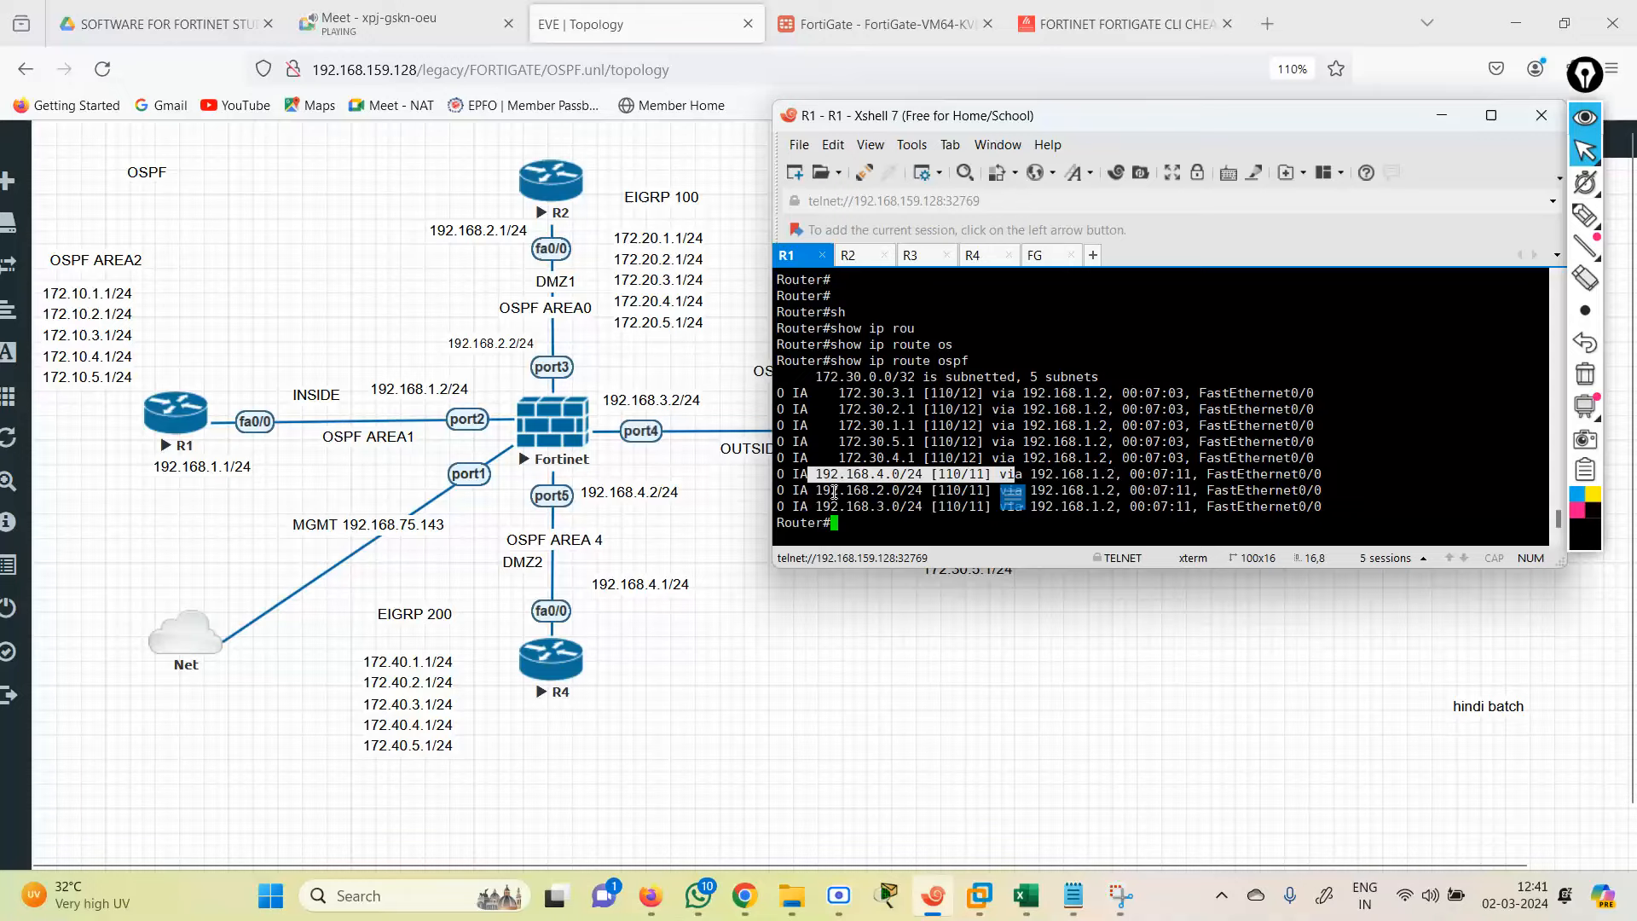
left_click_drag(824, 492, 919, 494)
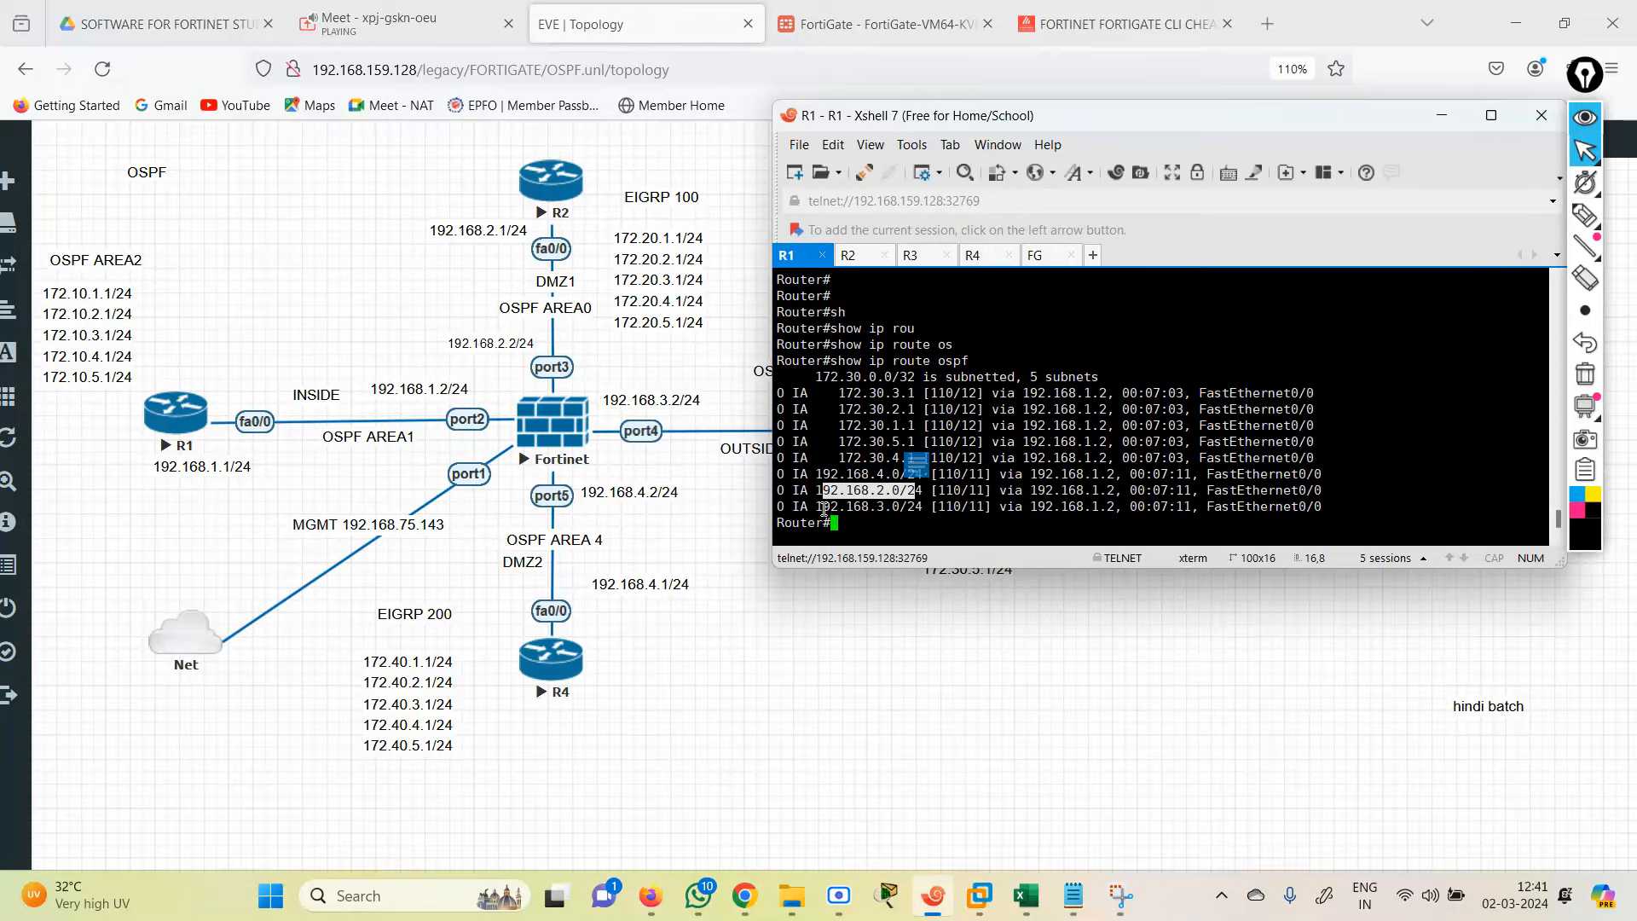
left_click_drag(819, 508, 929, 508)
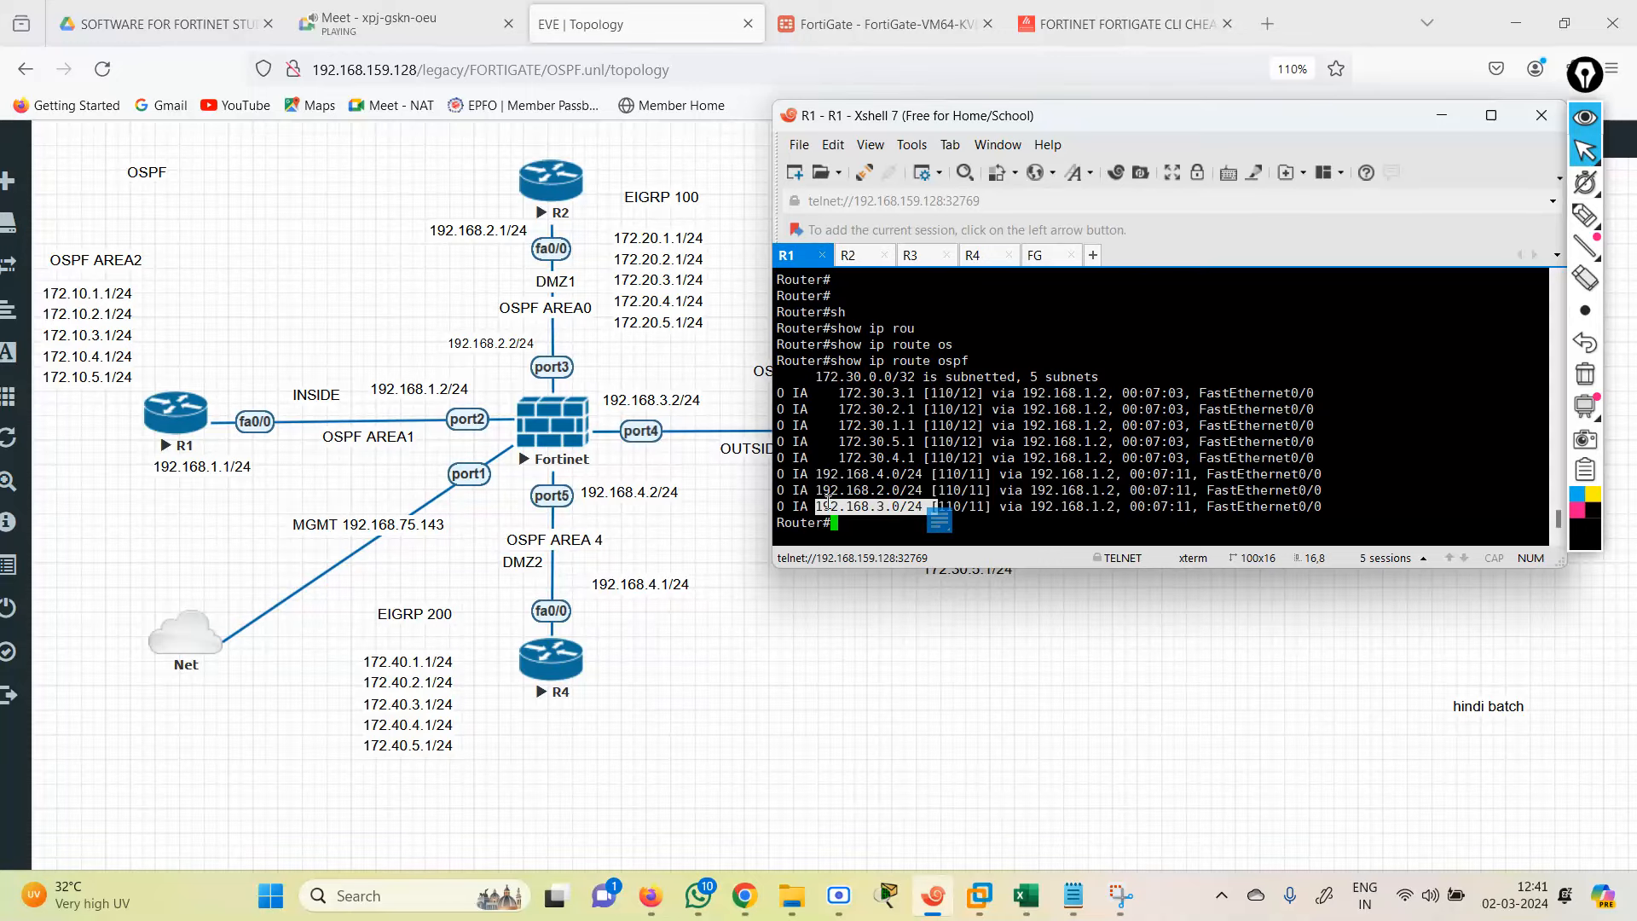
left_click_drag(791, 497, 1131, 494)
left_click(1011, 532)
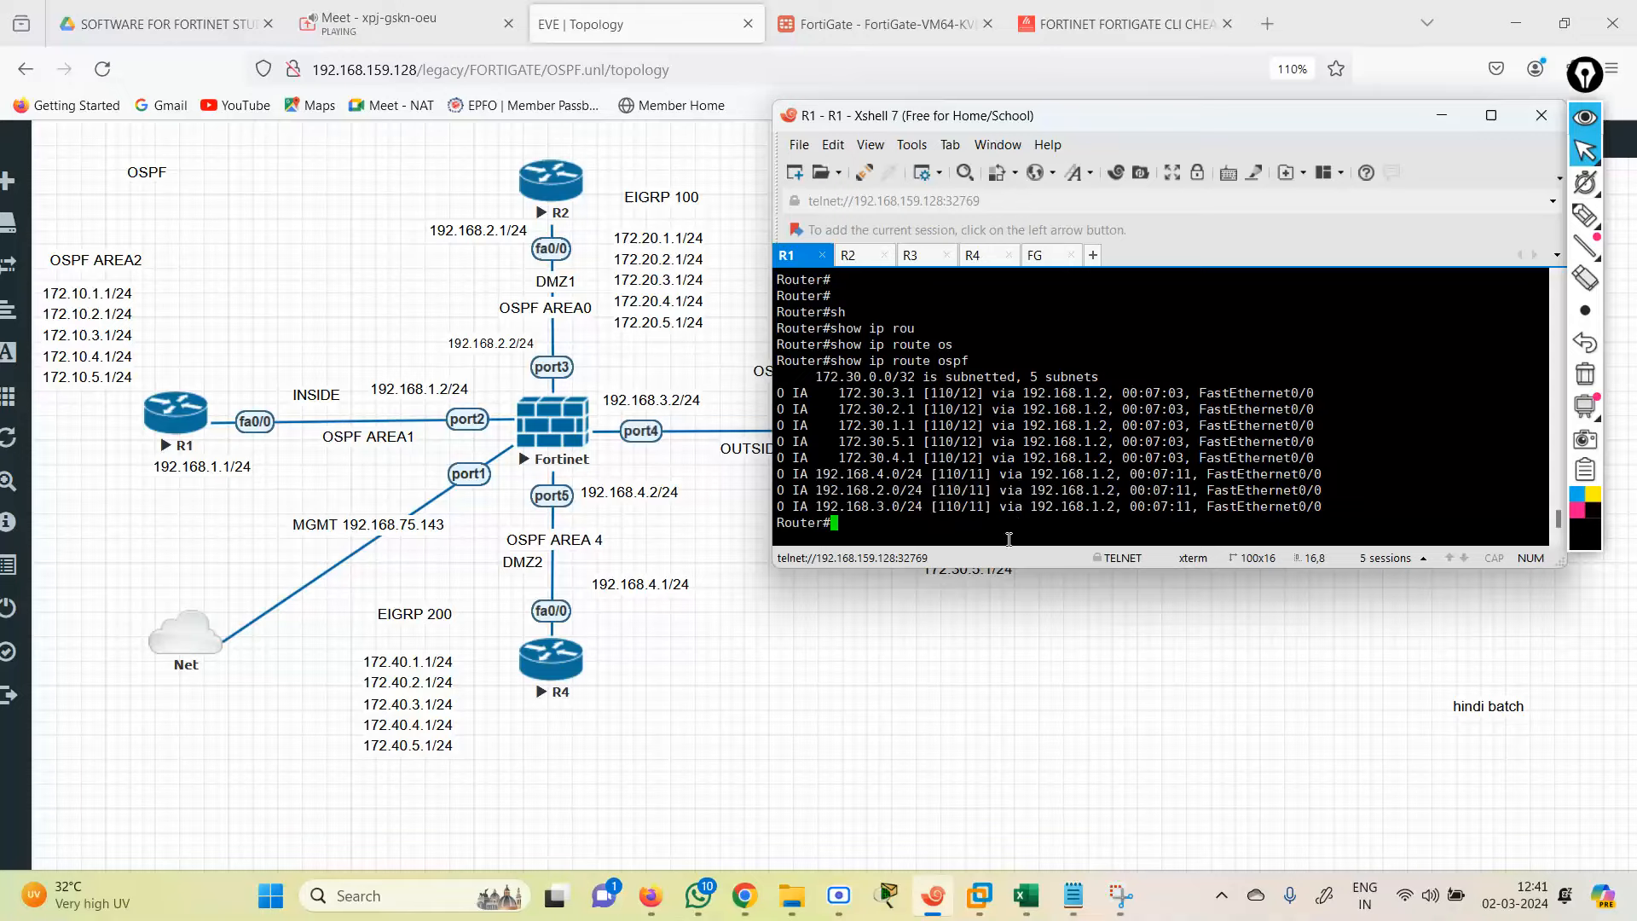
Step: Run 'show ip route' to list R1's full routing table
key("Return")
key("Return")
key("Return")
type("sh")
key("Tab")
type("i")
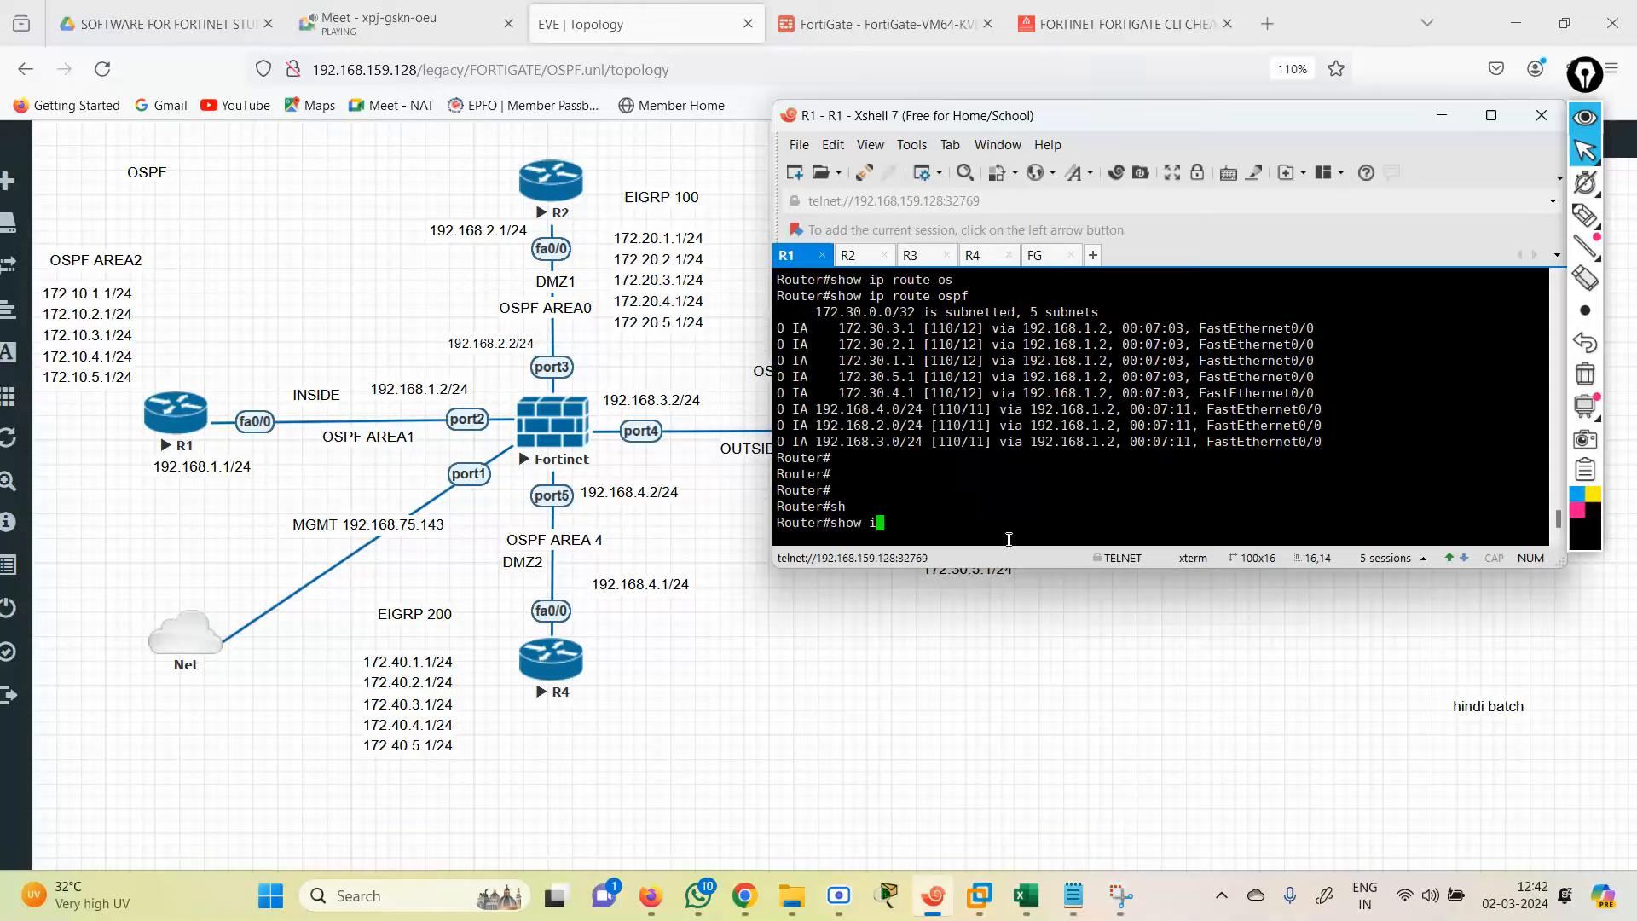
type("p route")
key("Return")
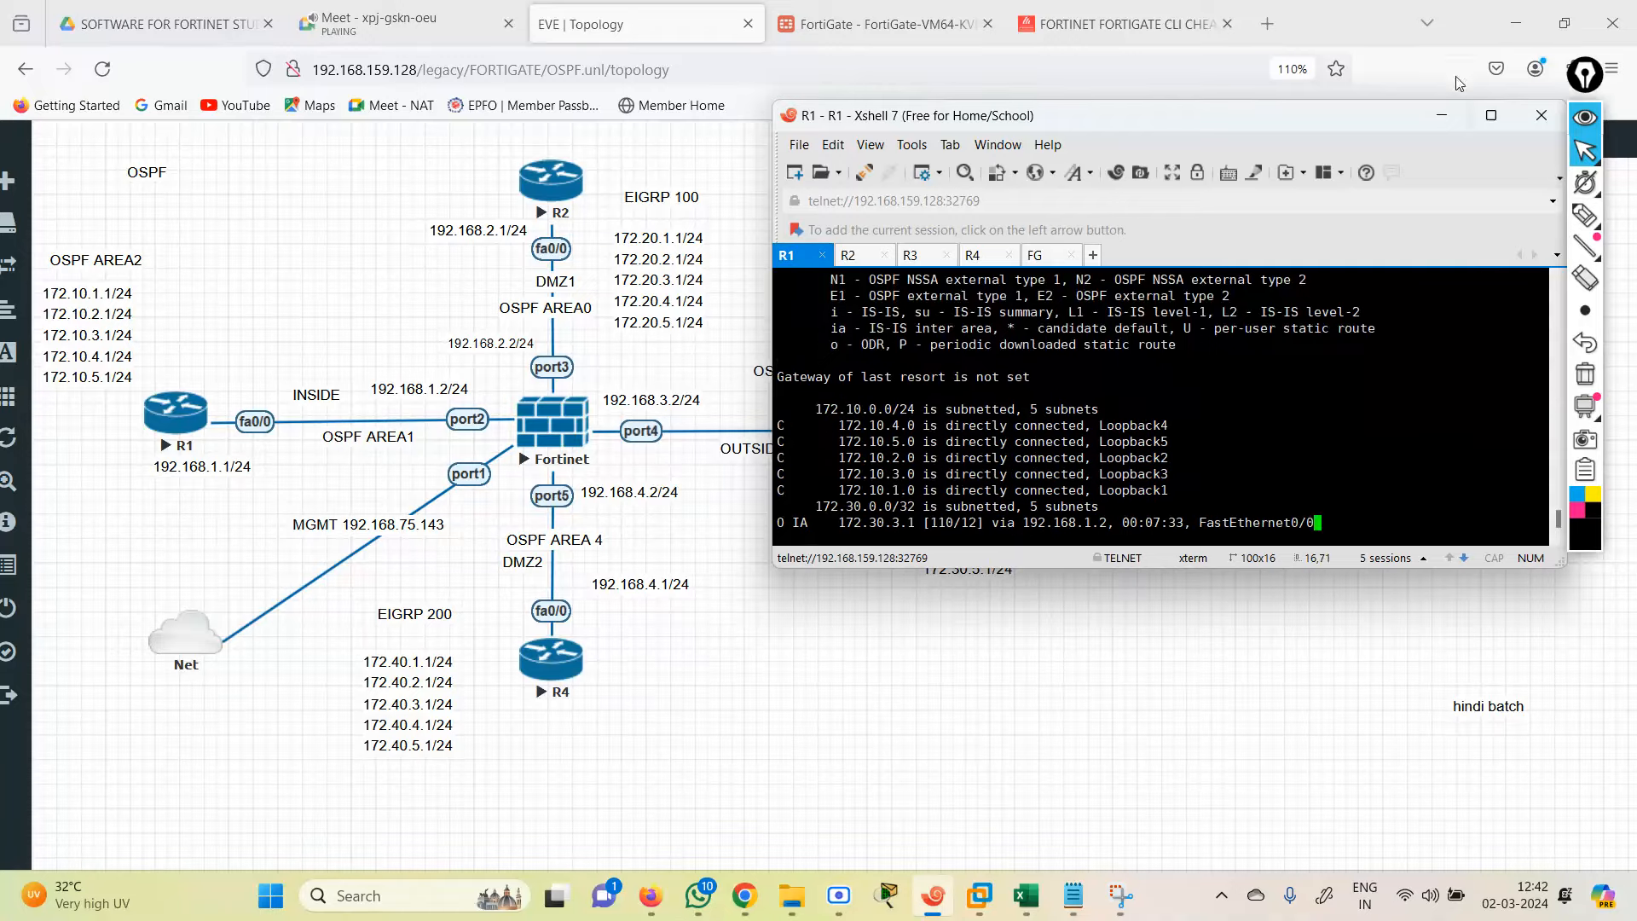
Step: Maximize Xshell and highlight the connected, static, EIGRP and OSPF inter-area codes in R1's legend
left_click(1491, 115)
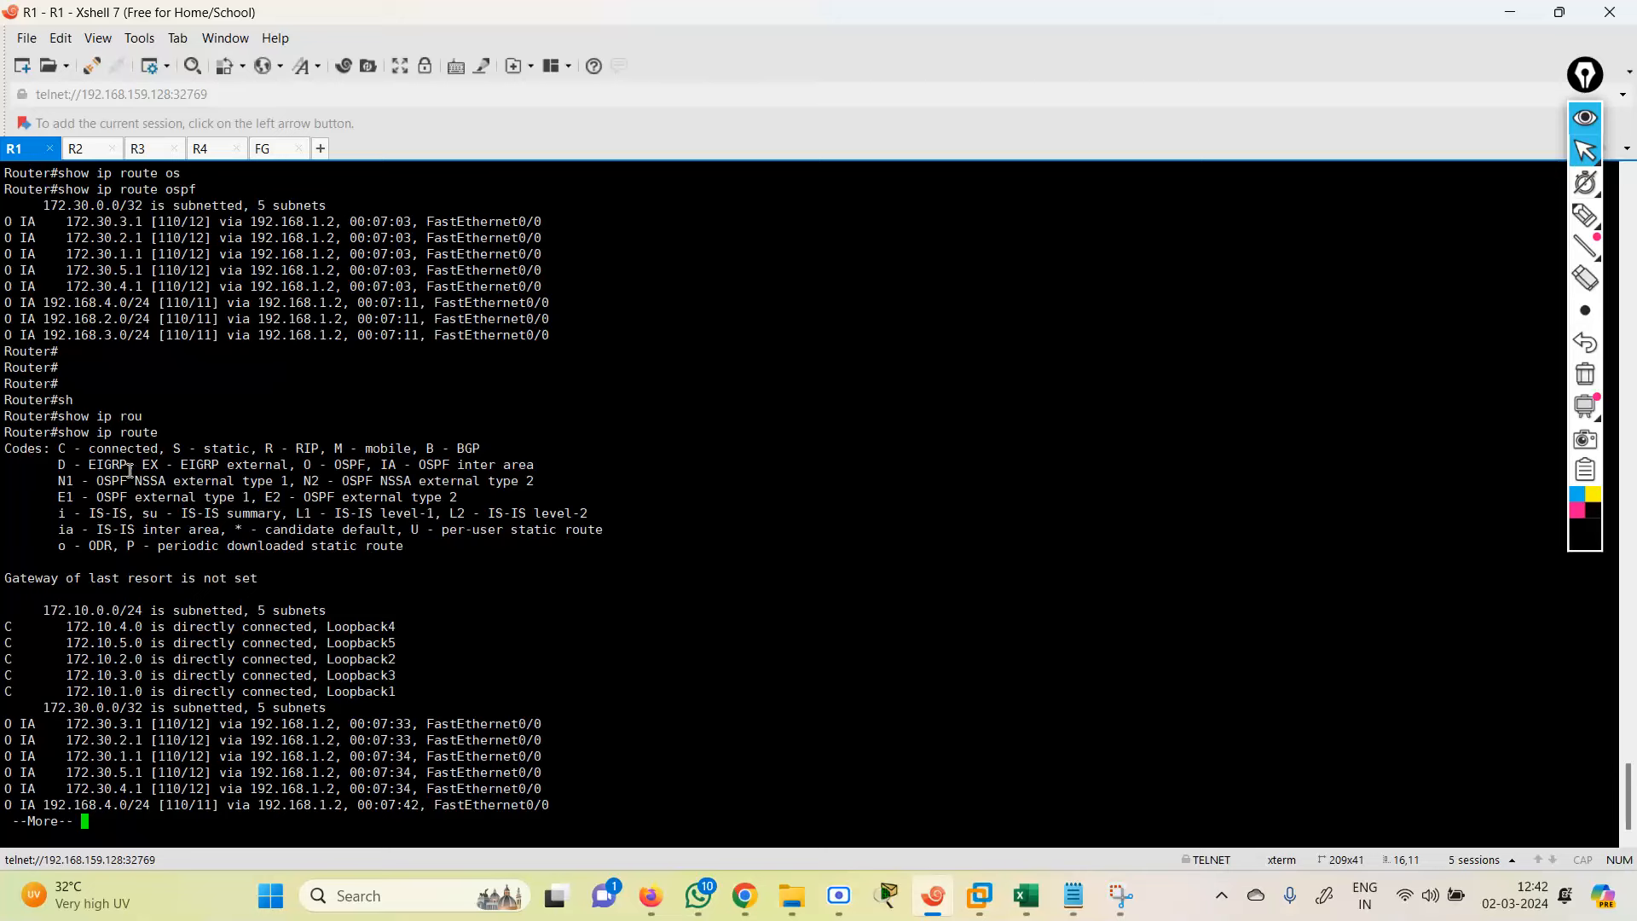
left_click_drag(60, 467, 541, 466)
left_click(396, 467)
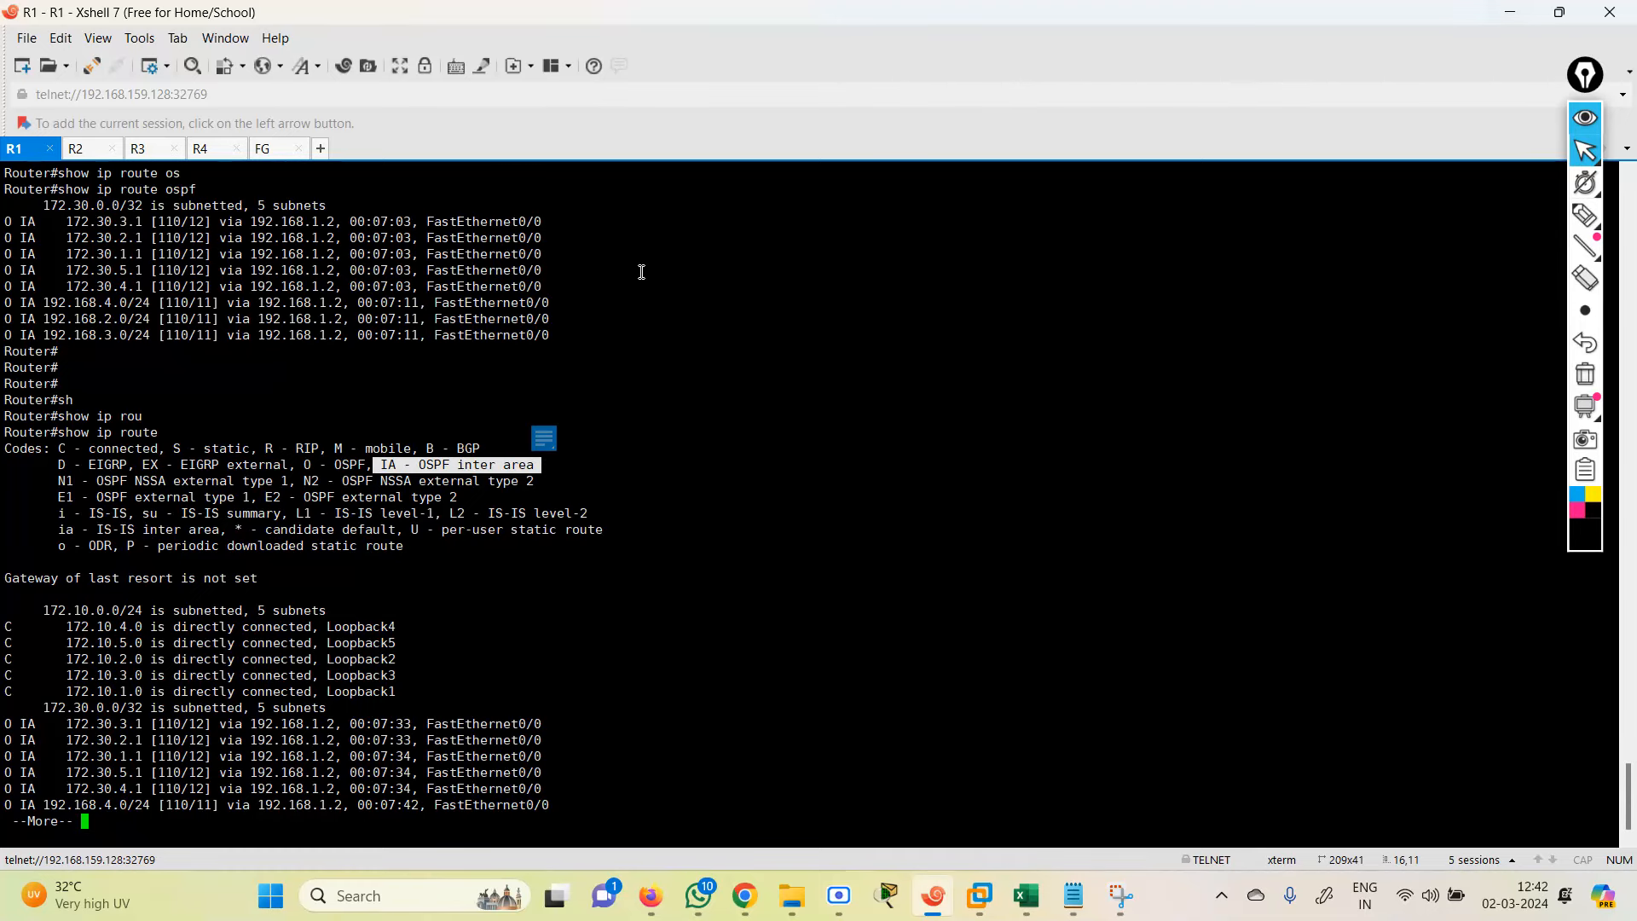
left_click(337, 464)
left_click_drag(337, 465, 491, 451)
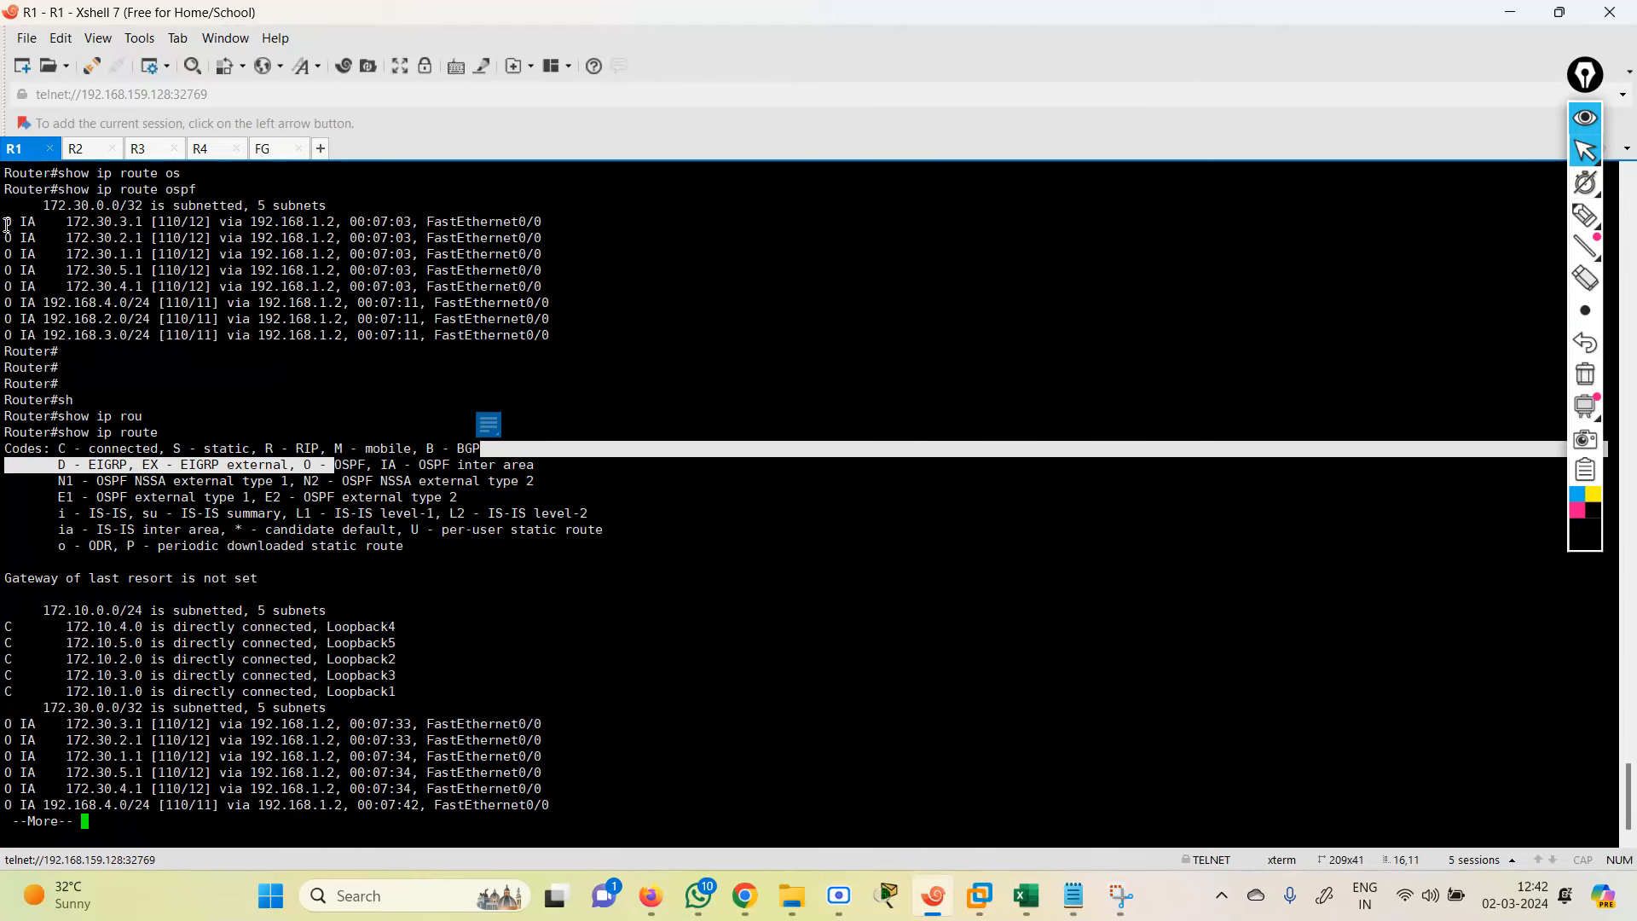
Step: Highlight R1's first inter-area route, then bring up the FortiGate session's login prompt
left_click_drag(7, 225, 181, 225)
left_click(275, 151)
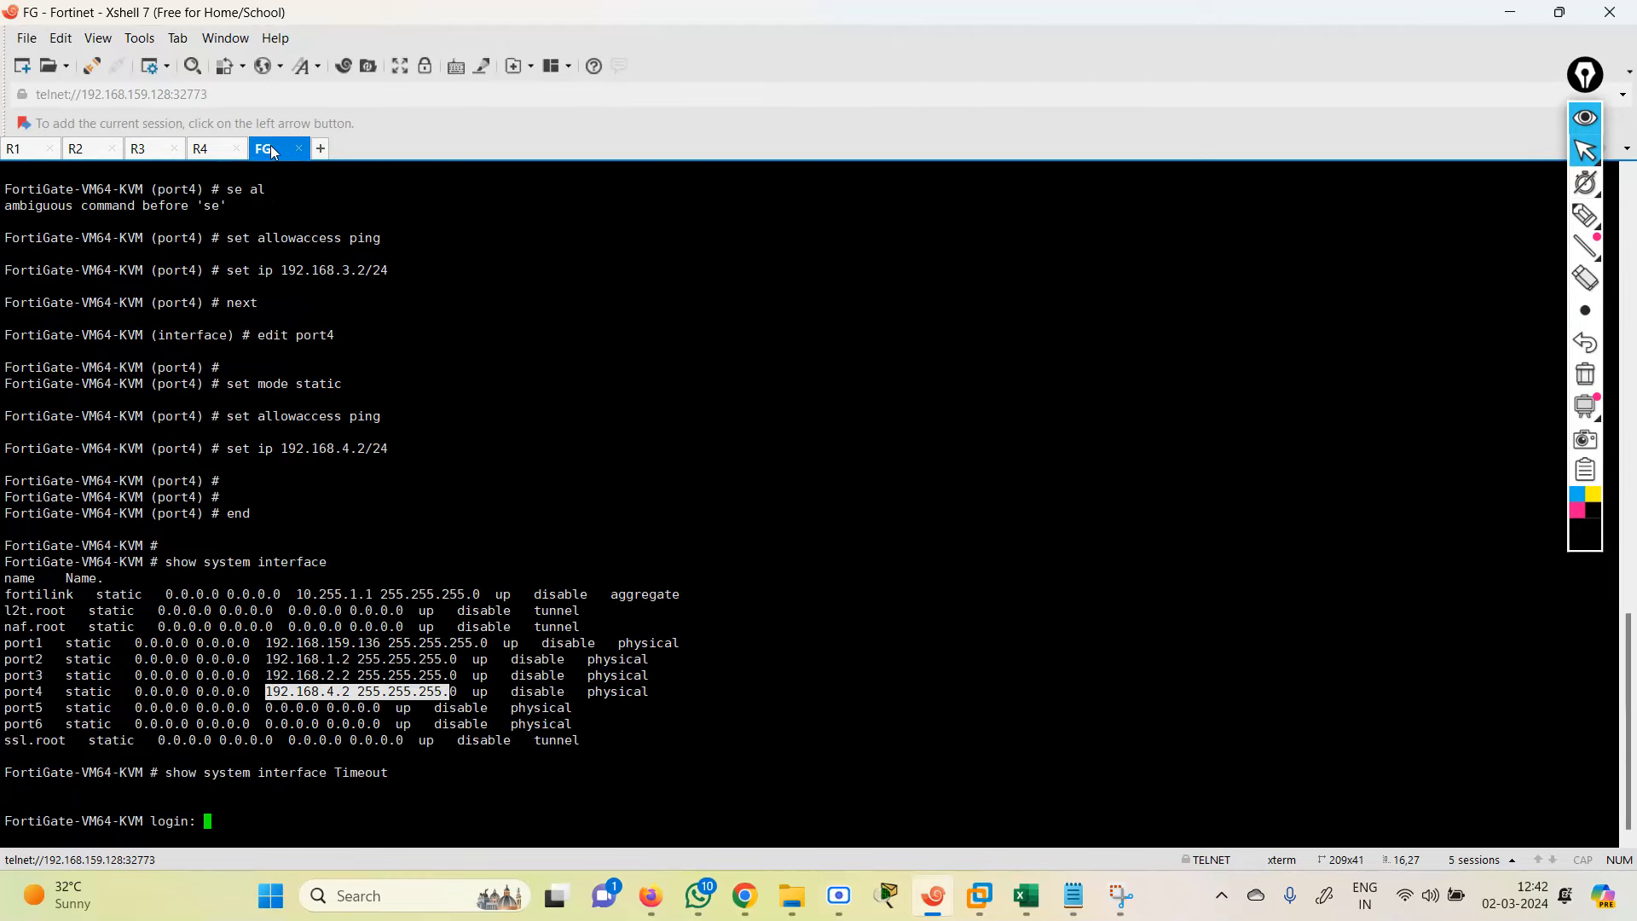
key("Return")
Step: Log in as admin and list the FortiGate's OSPF routes, highlighting the five 172.30.x.1/32 entries
type("admi")
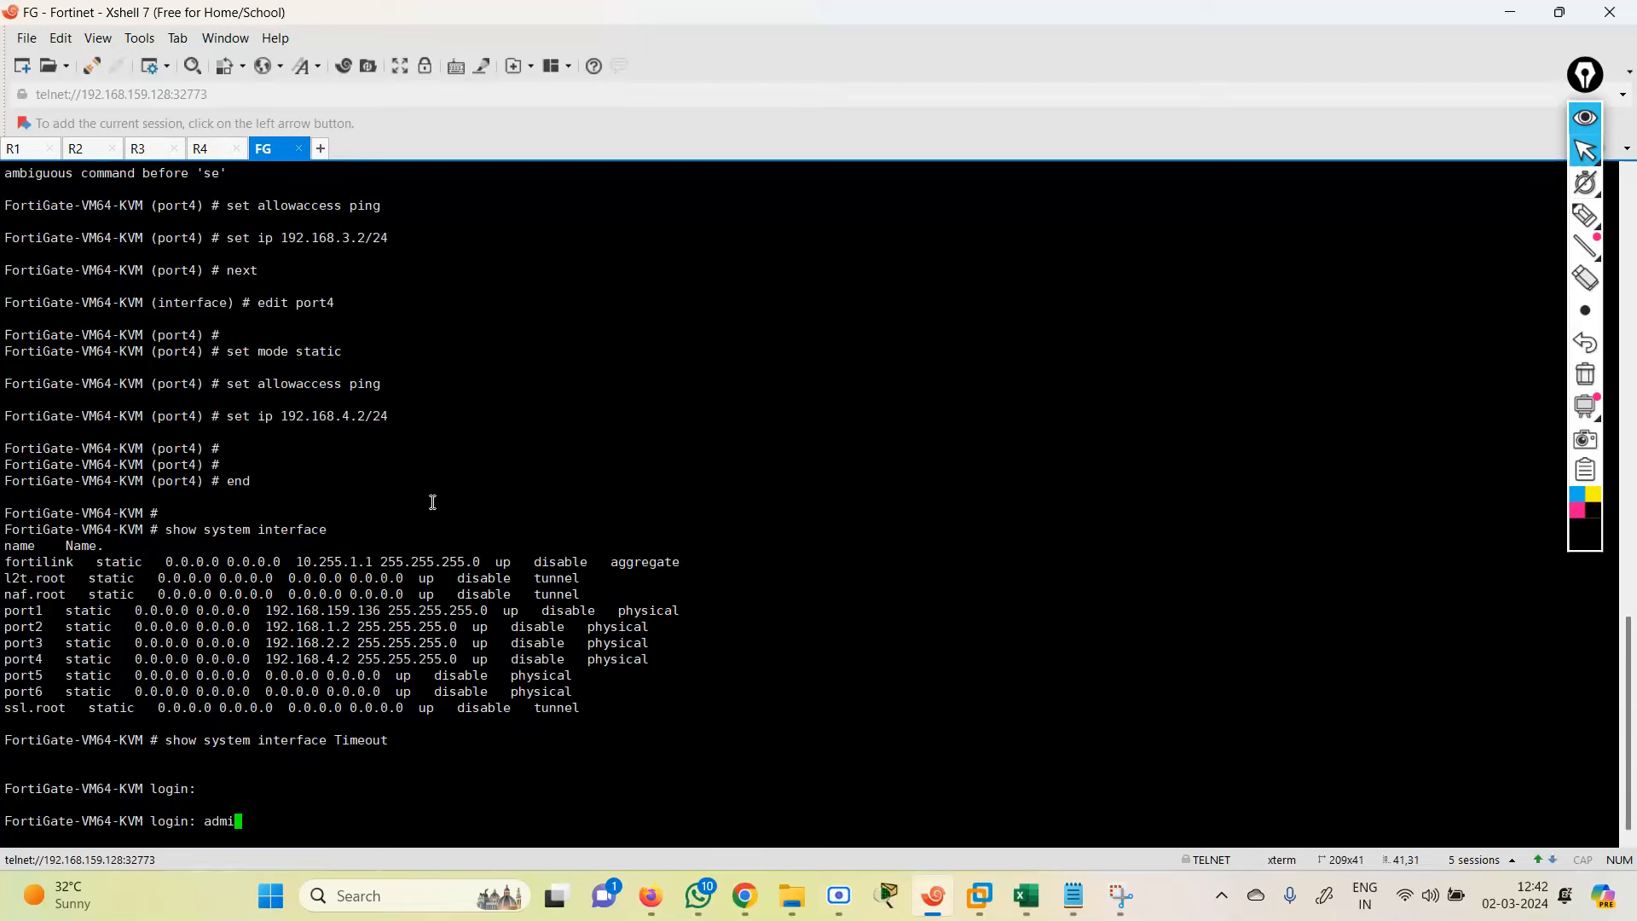
type("n")
key("Return")
key("Return")
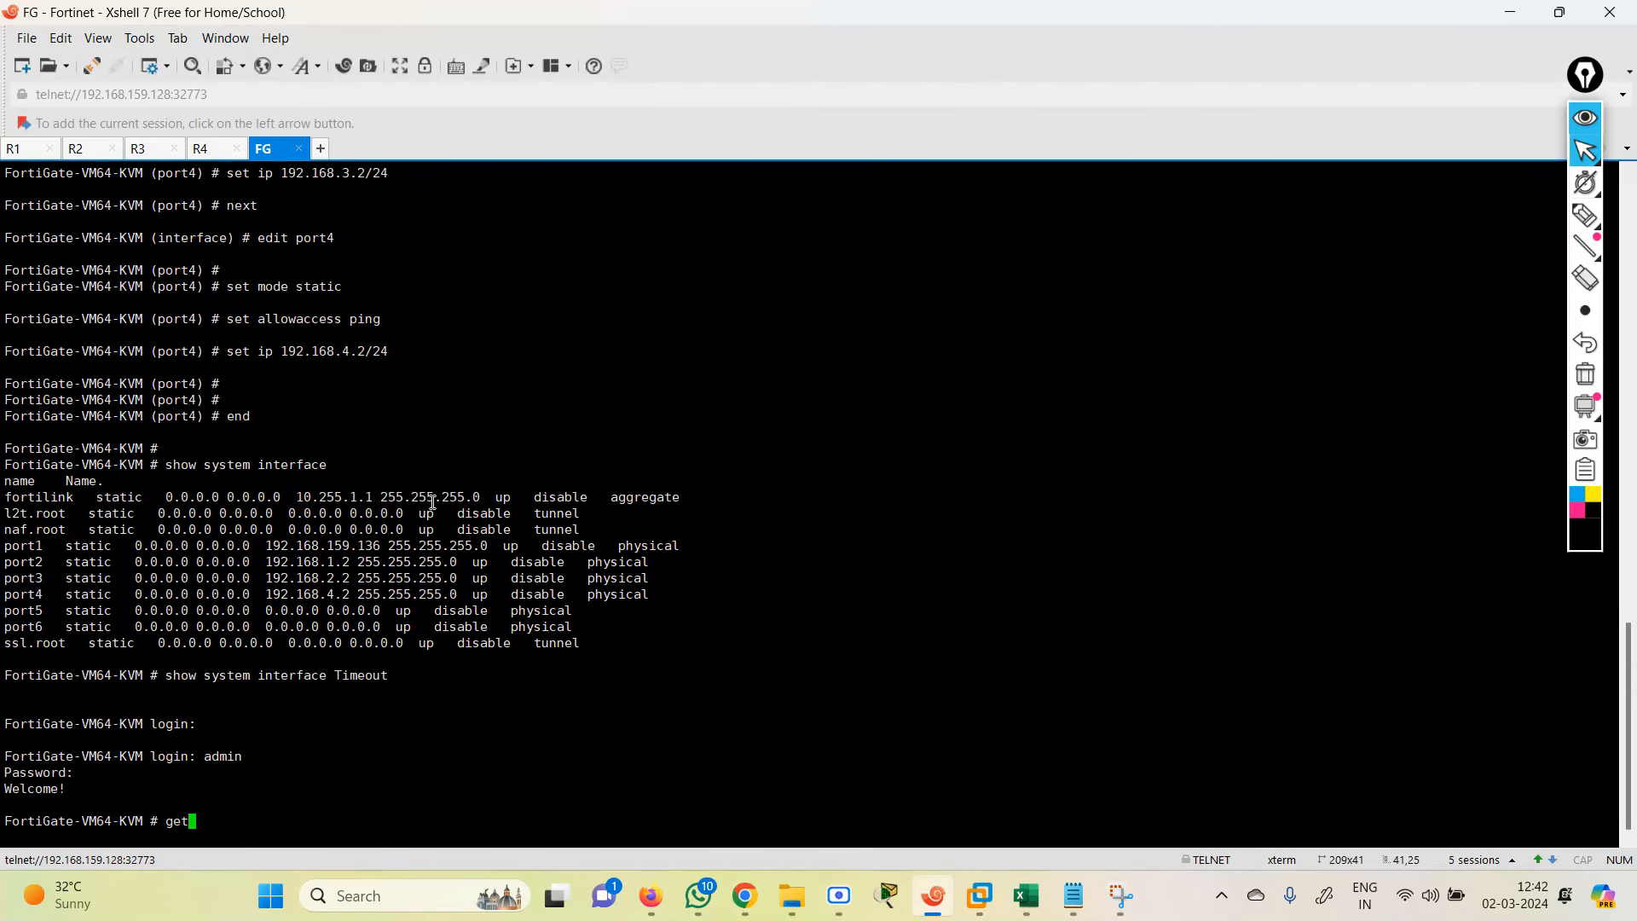
type("get  router  info routing-table details")
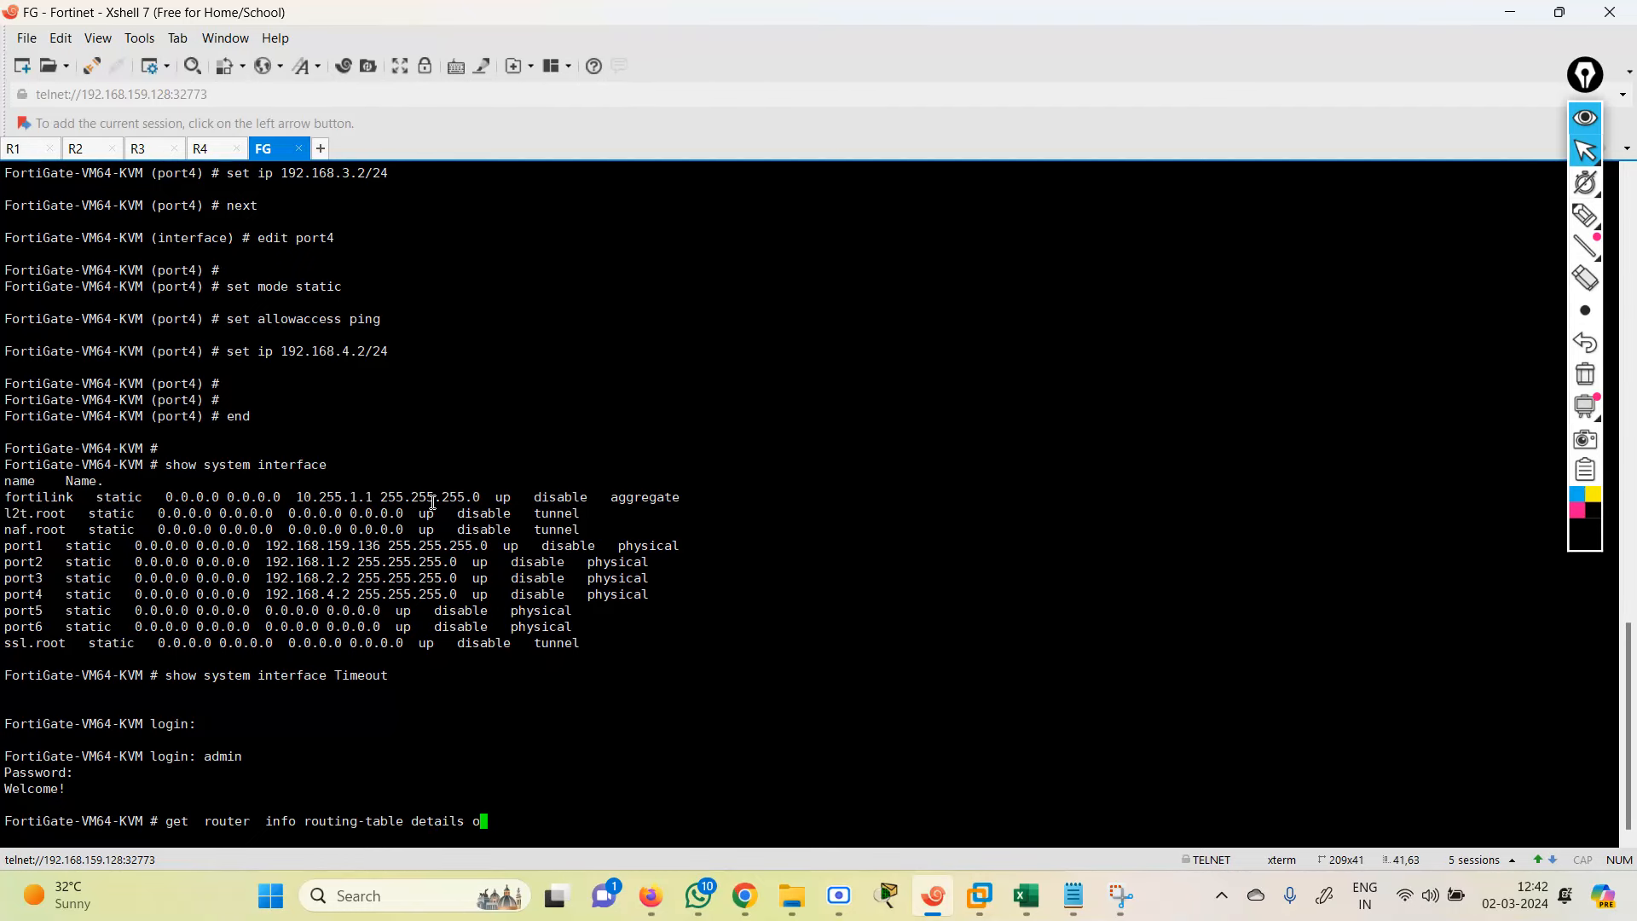
type("ospf")
key("Return")
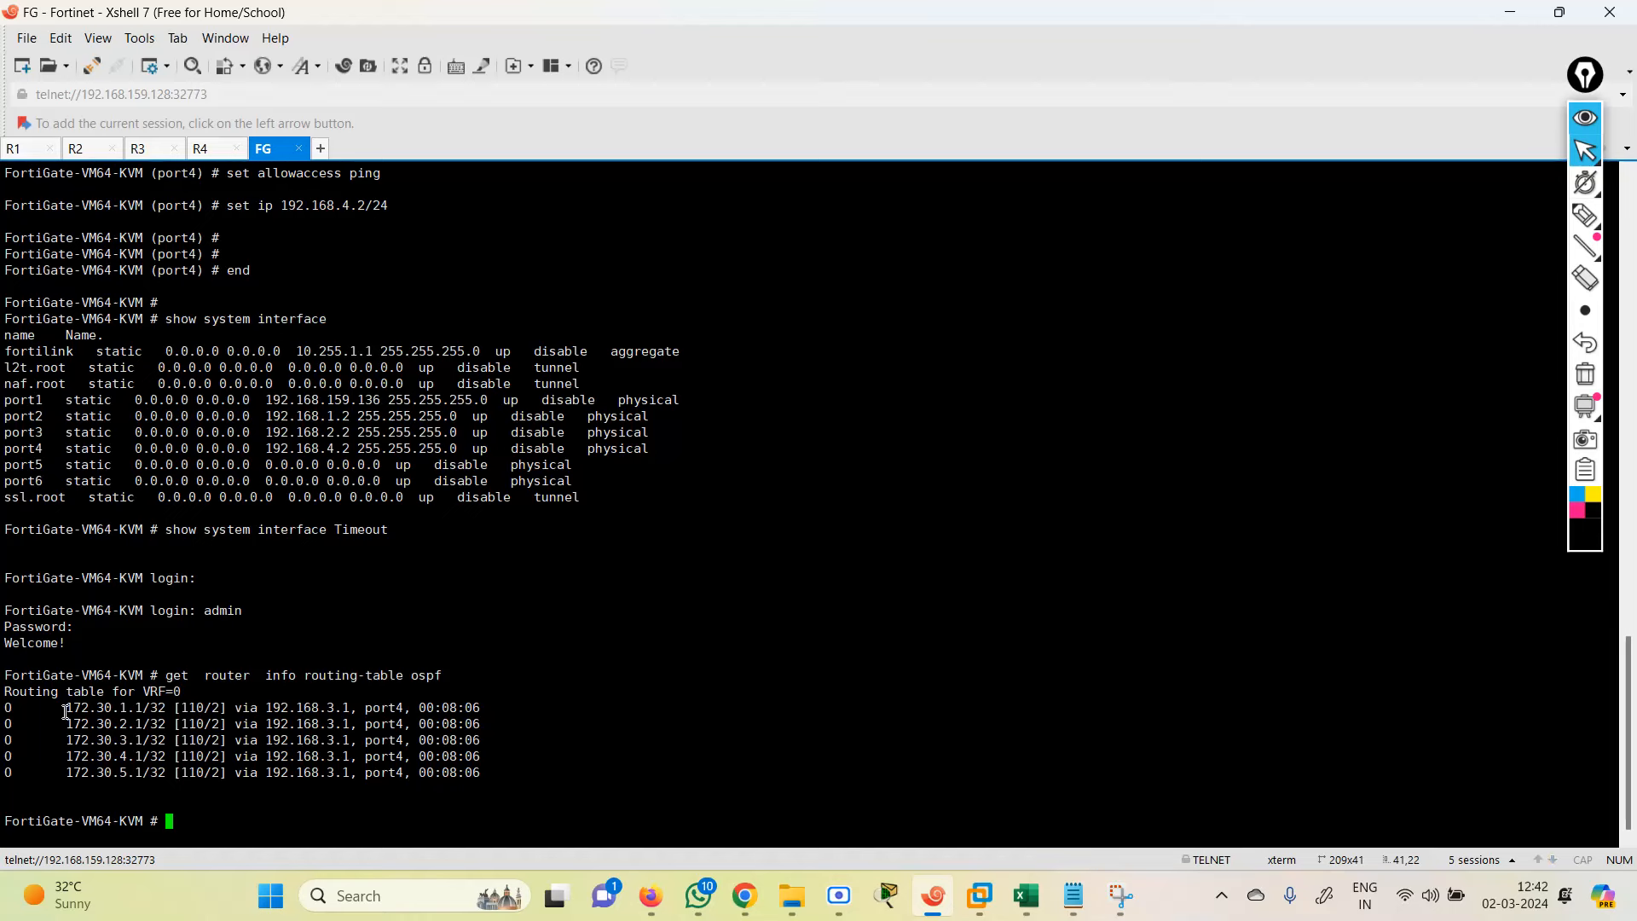
left_click_drag(65, 709, 503, 778)
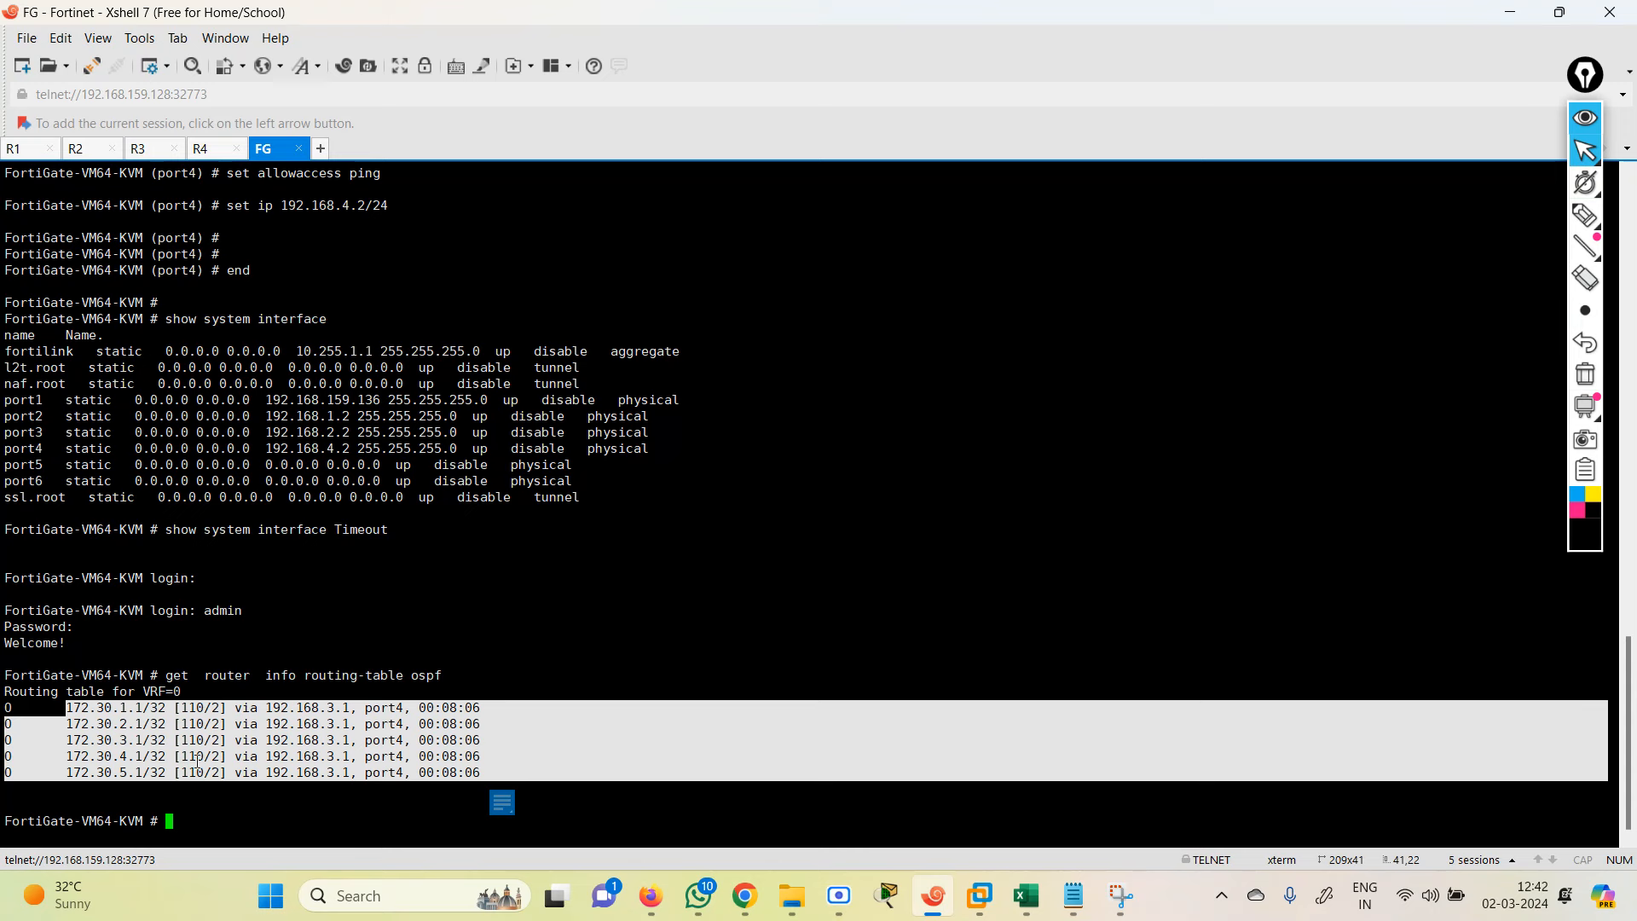
left_click_drag(57, 706, 514, 785)
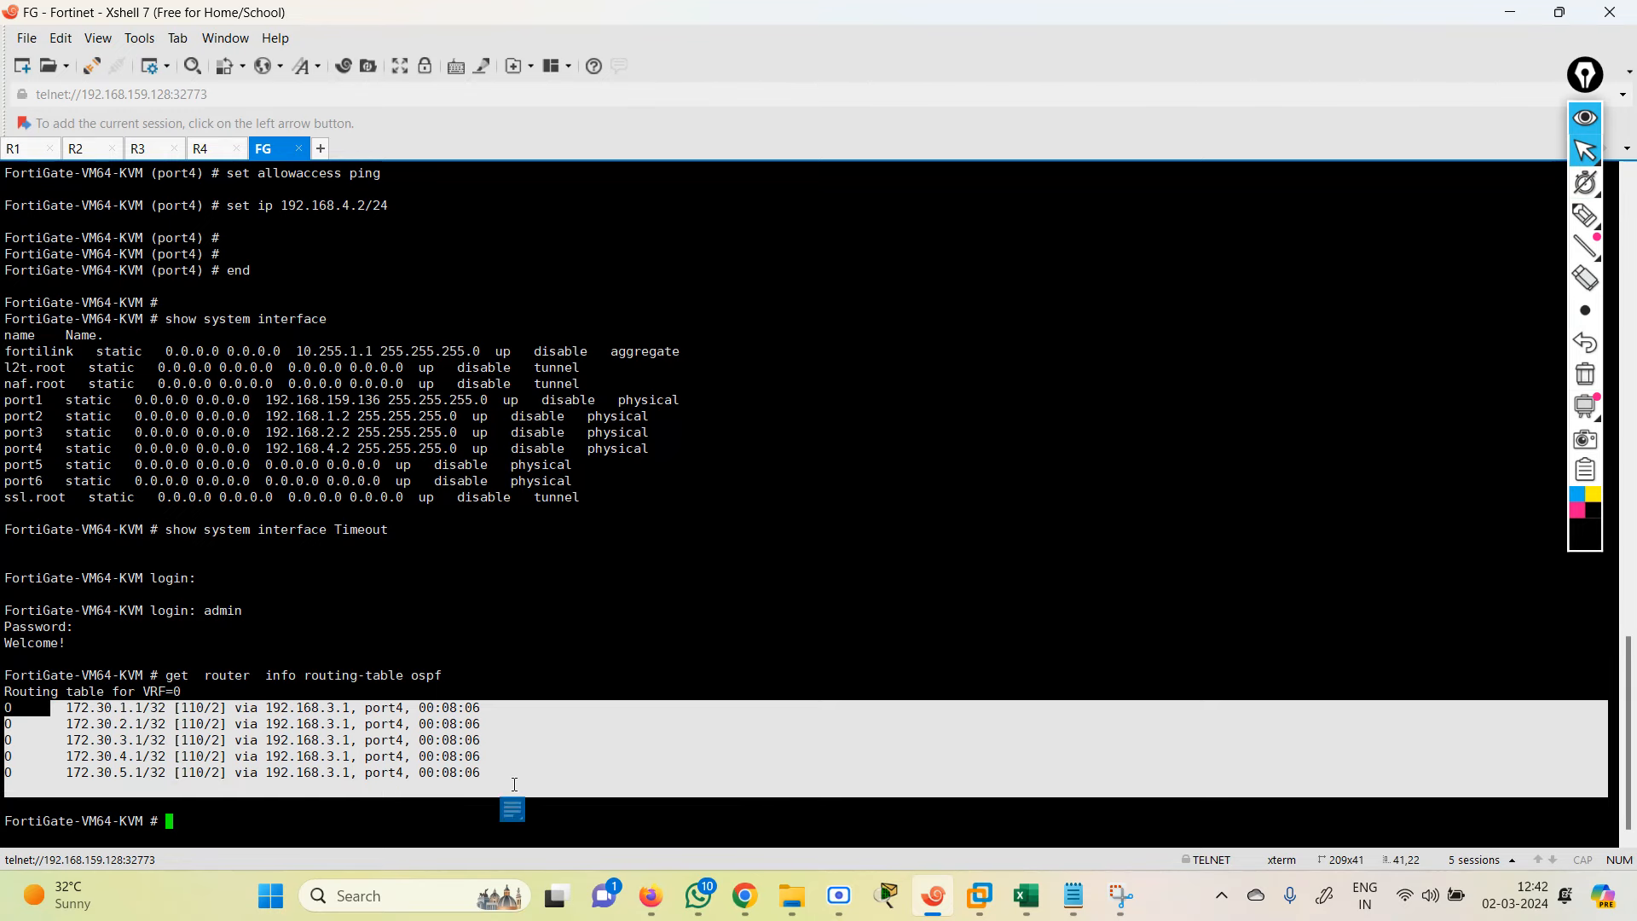
Step: Minimize Xshell to reveal the EVE-NG topology, then bring up the Snipping Tool capture
left_click(1508, 16)
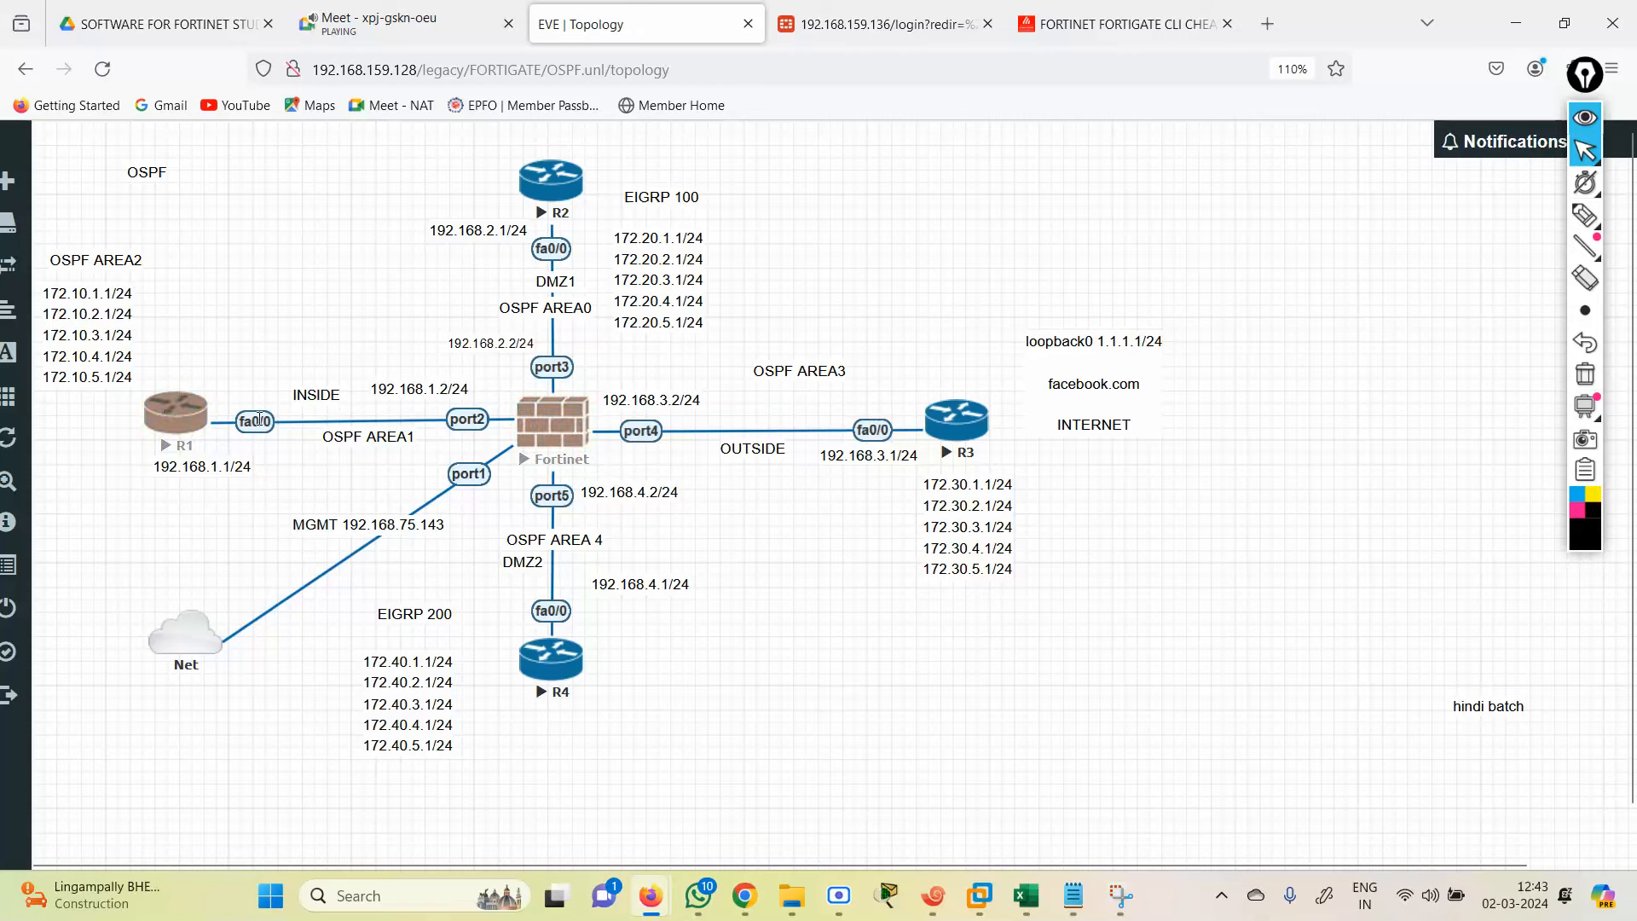
left_click(1122, 898)
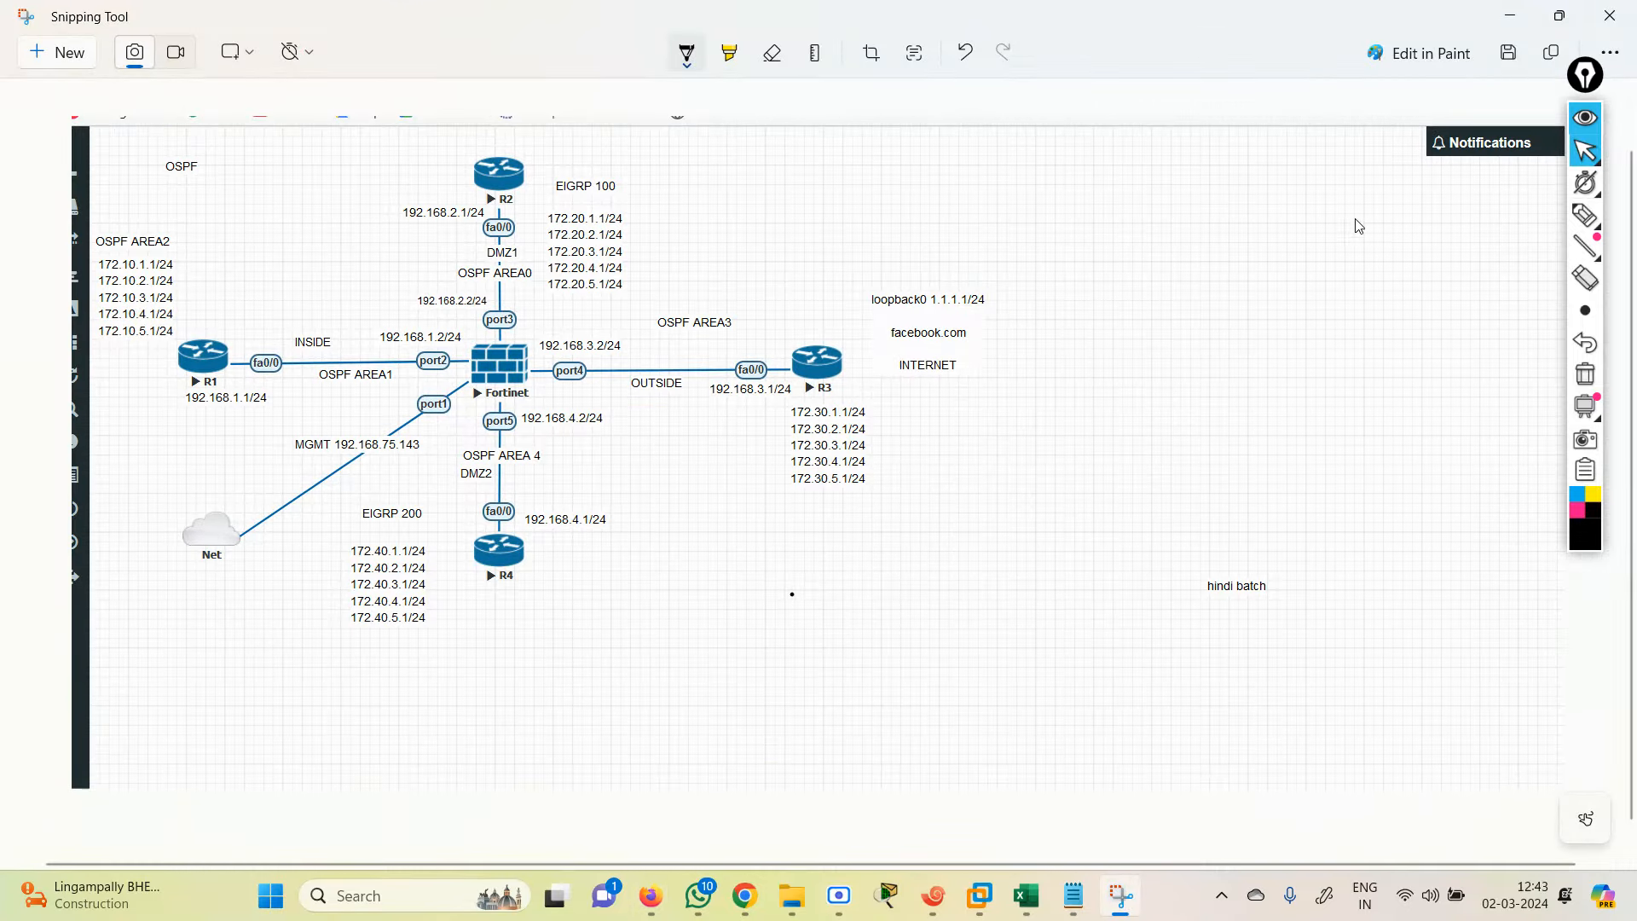
Step: With a thin freehand pen, circle OSPF AREA2 and R1, trace R1's INSIDE link to port2, then erase the ink
mouse_move(1584, 213)
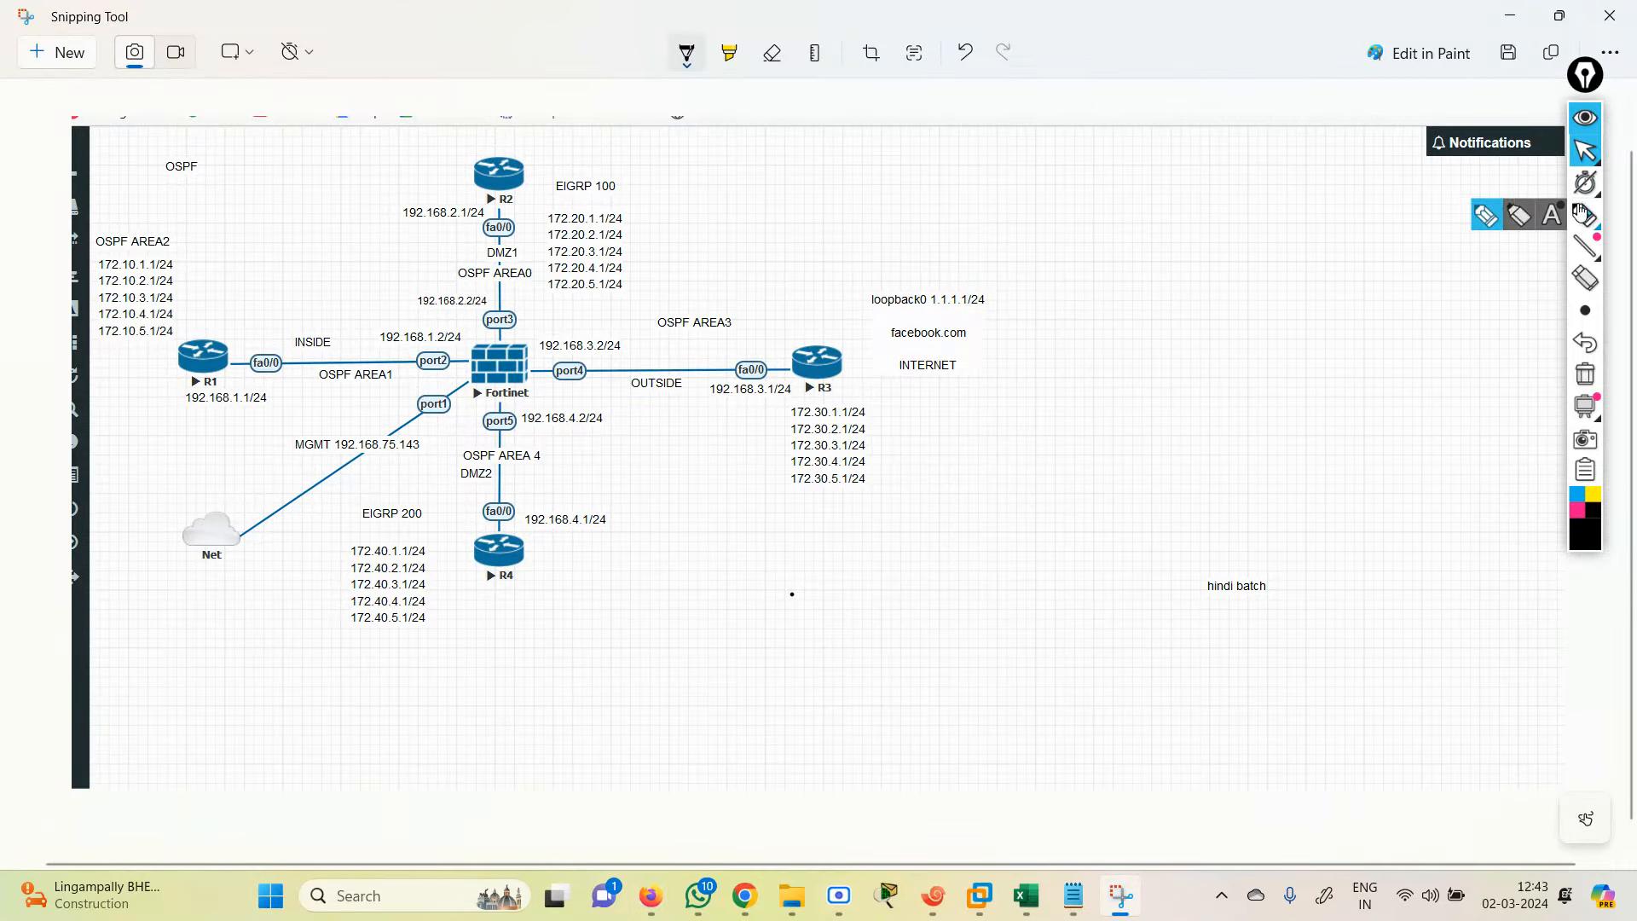
left_click(1485, 215)
mouse_move(1585, 311)
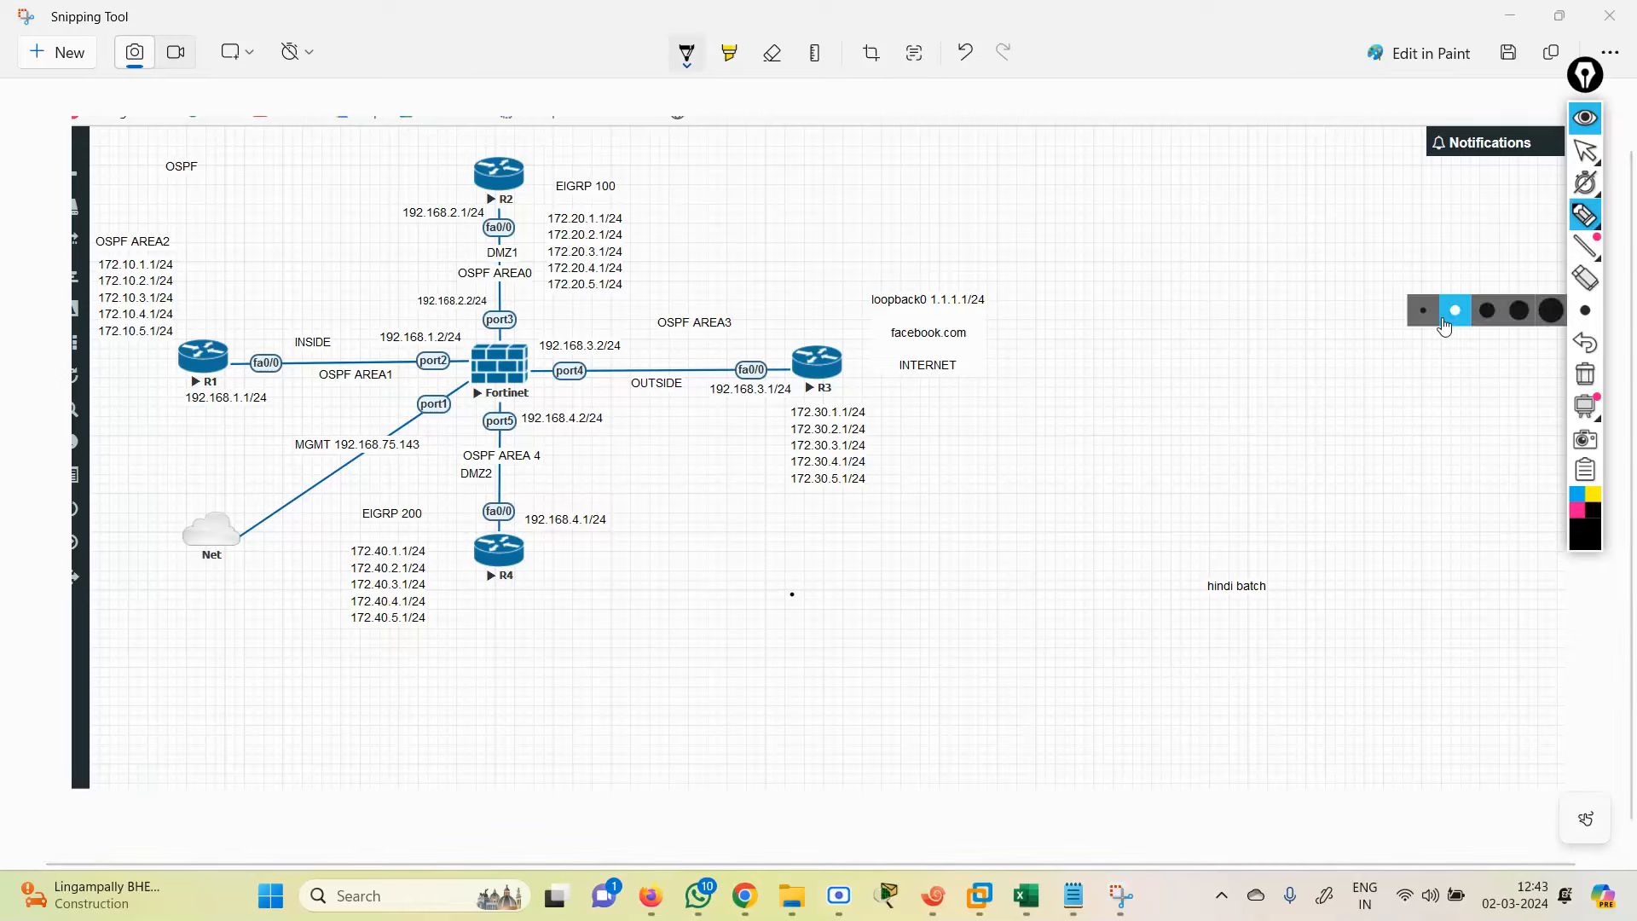
left_click(1444, 327)
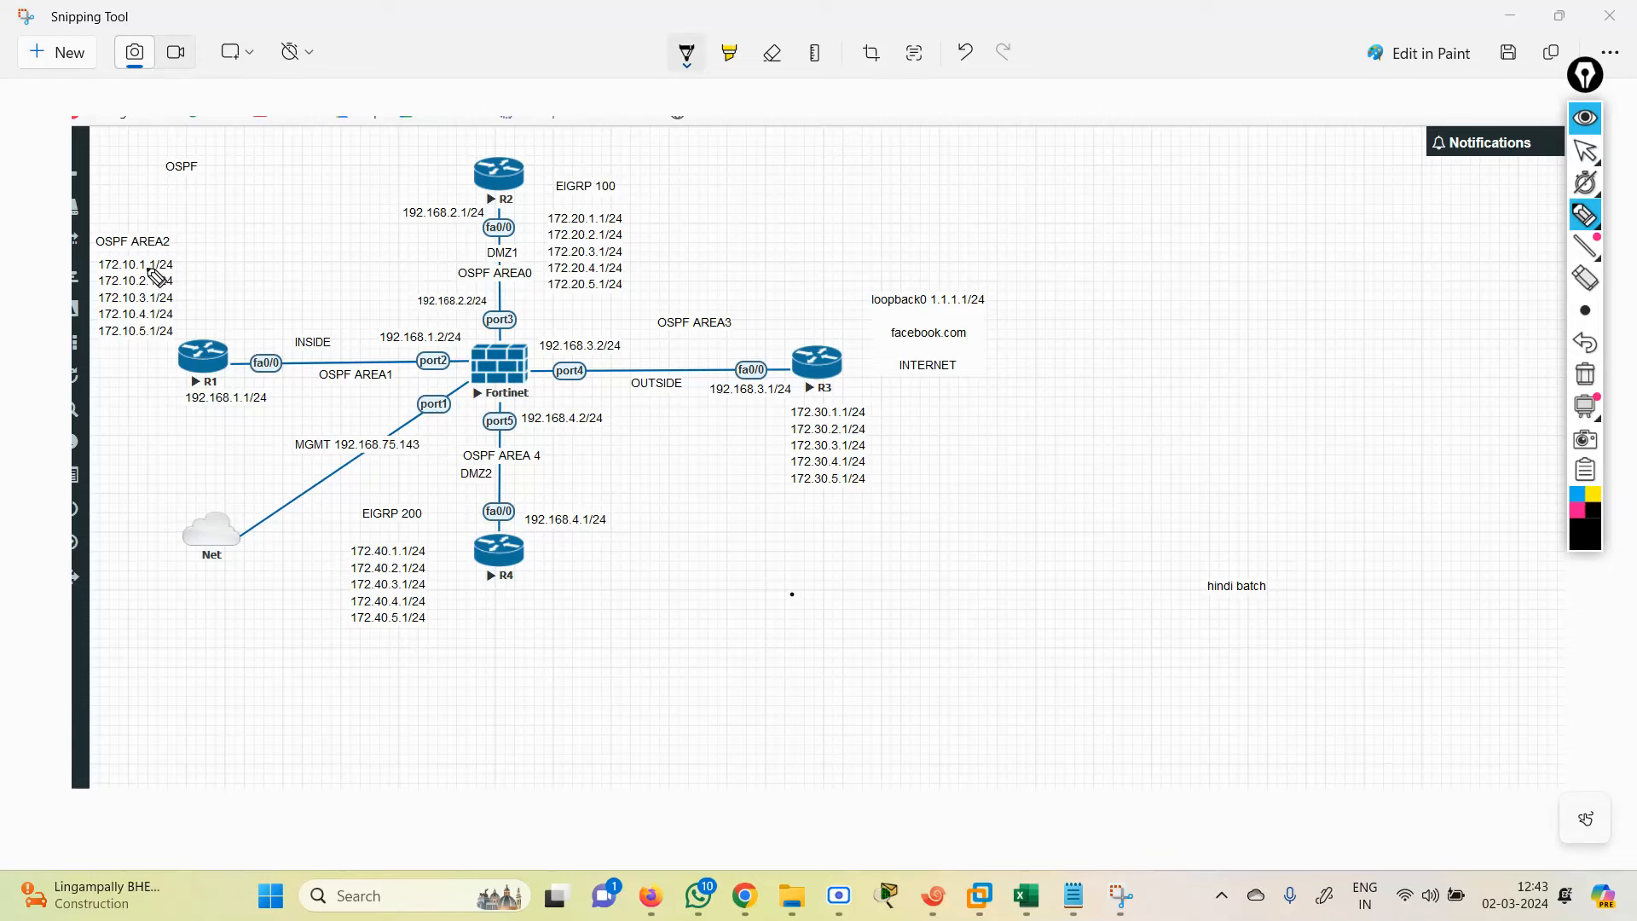
mouse_move(151, 268)
left_mouse_down()
mouse_move(150, 365)
mouse_move(503, 364)
left_mouse_up()
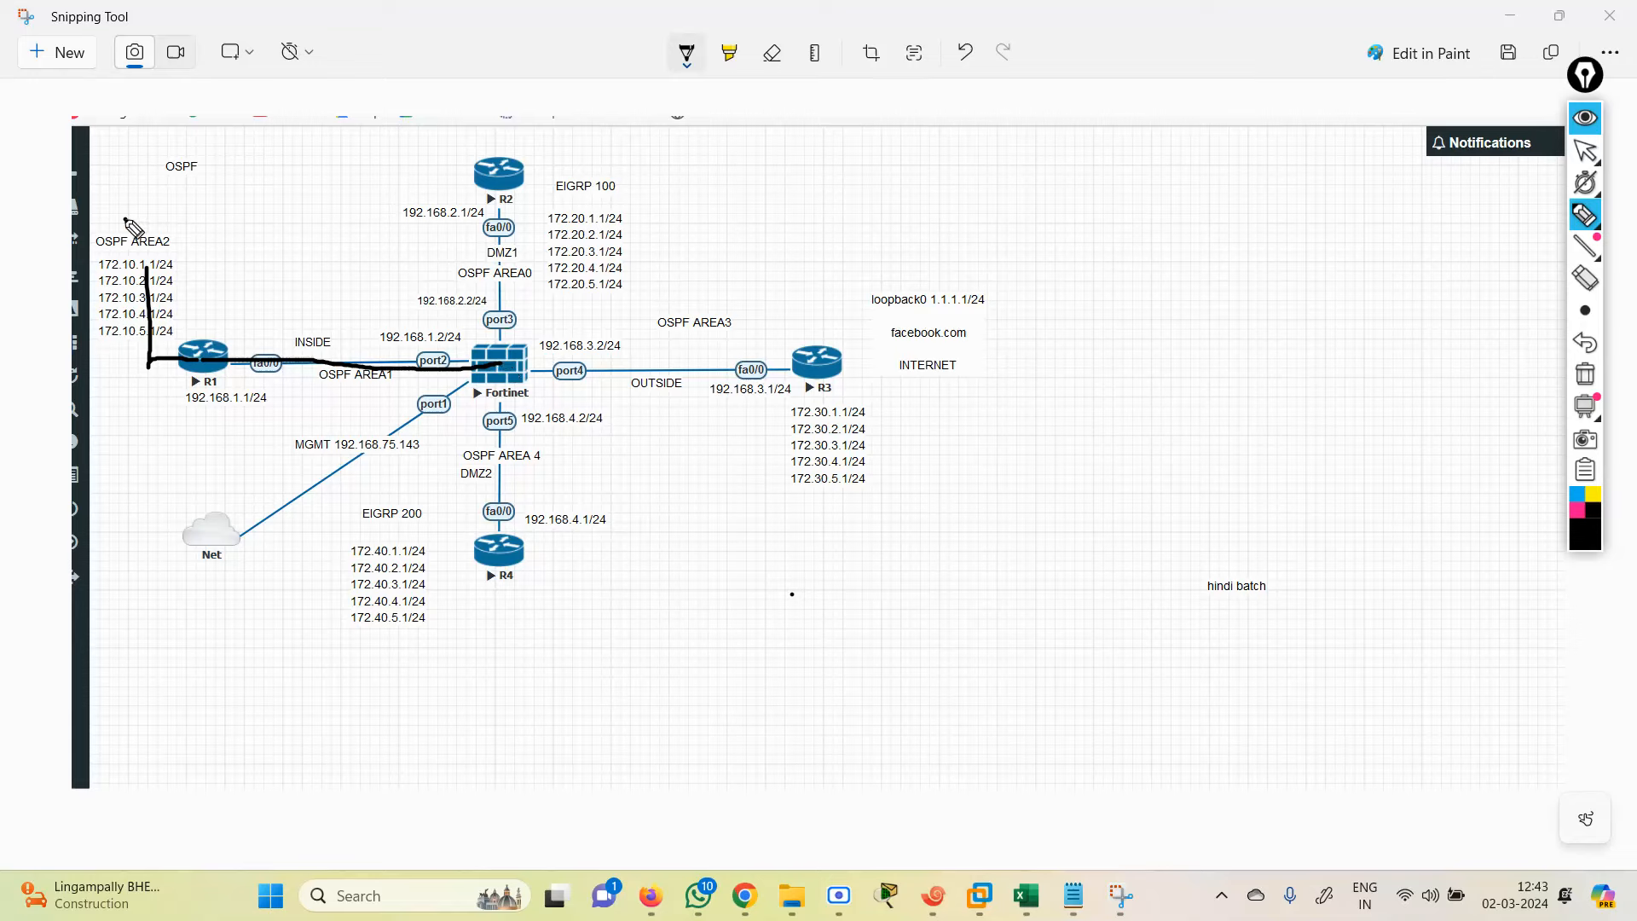
mouse_move(125, 220)
left_mouse_down()
mouse_move(75, 281)
mouse_move(130, 367)
mouse_move(194, 337)
mouse_move(175, 207)
mouse_move(119, 230)
left_mouse_up()
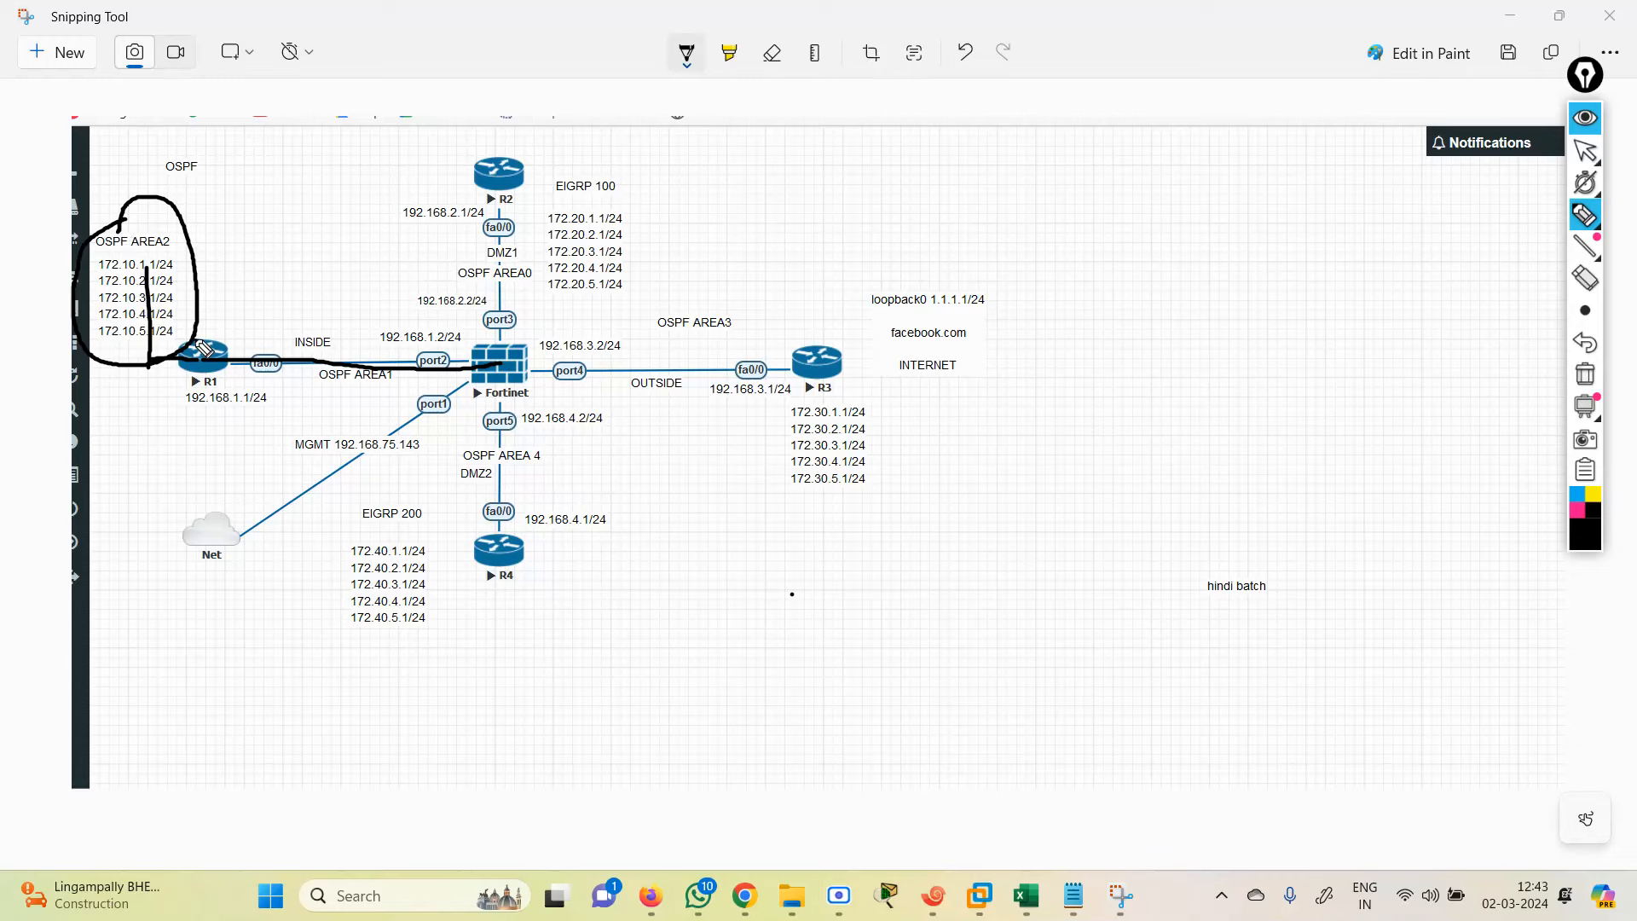
mouse_move(198, 340)
left_mouse_down()
mouse_move(228, 325)
mouse_move(213, 382)
left_mouse_up()
mouse_move(258, 355)
left_mouse_down()
mouse_move(480, 365)
mouse_move(466, 393)
mouse_move(537, 393)
left_mouse_up()
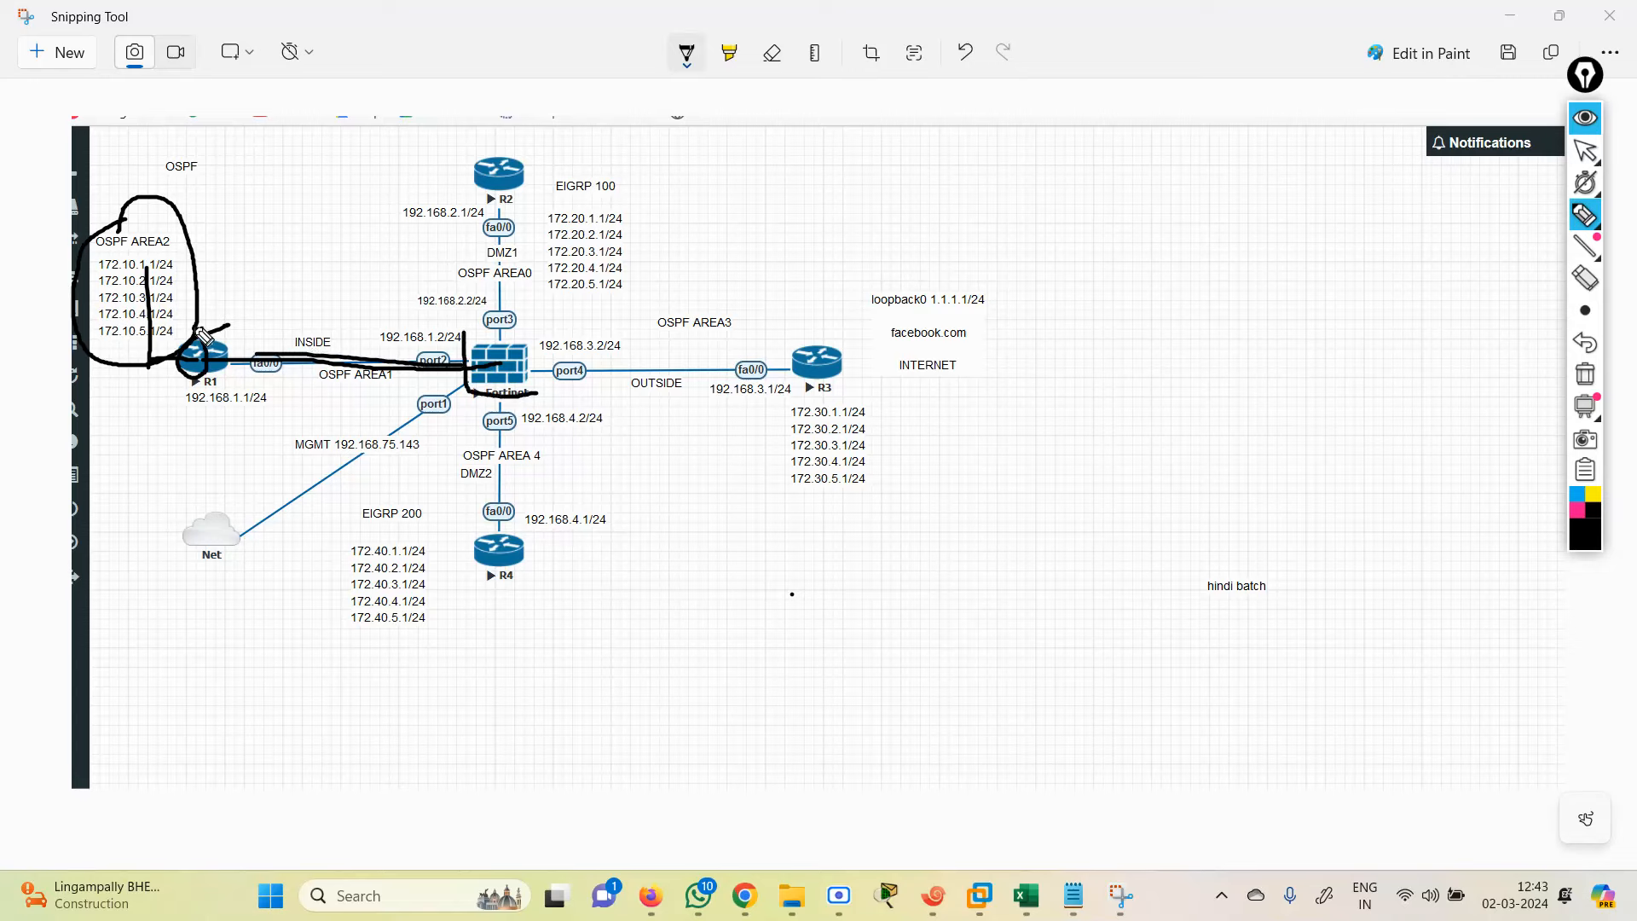
mouse_move(189, 339)
left_mouse_down()
mouse_move(203, 381)
mouse_move(225, 331)
mouse_move(192, 328)
left_mouse_up()
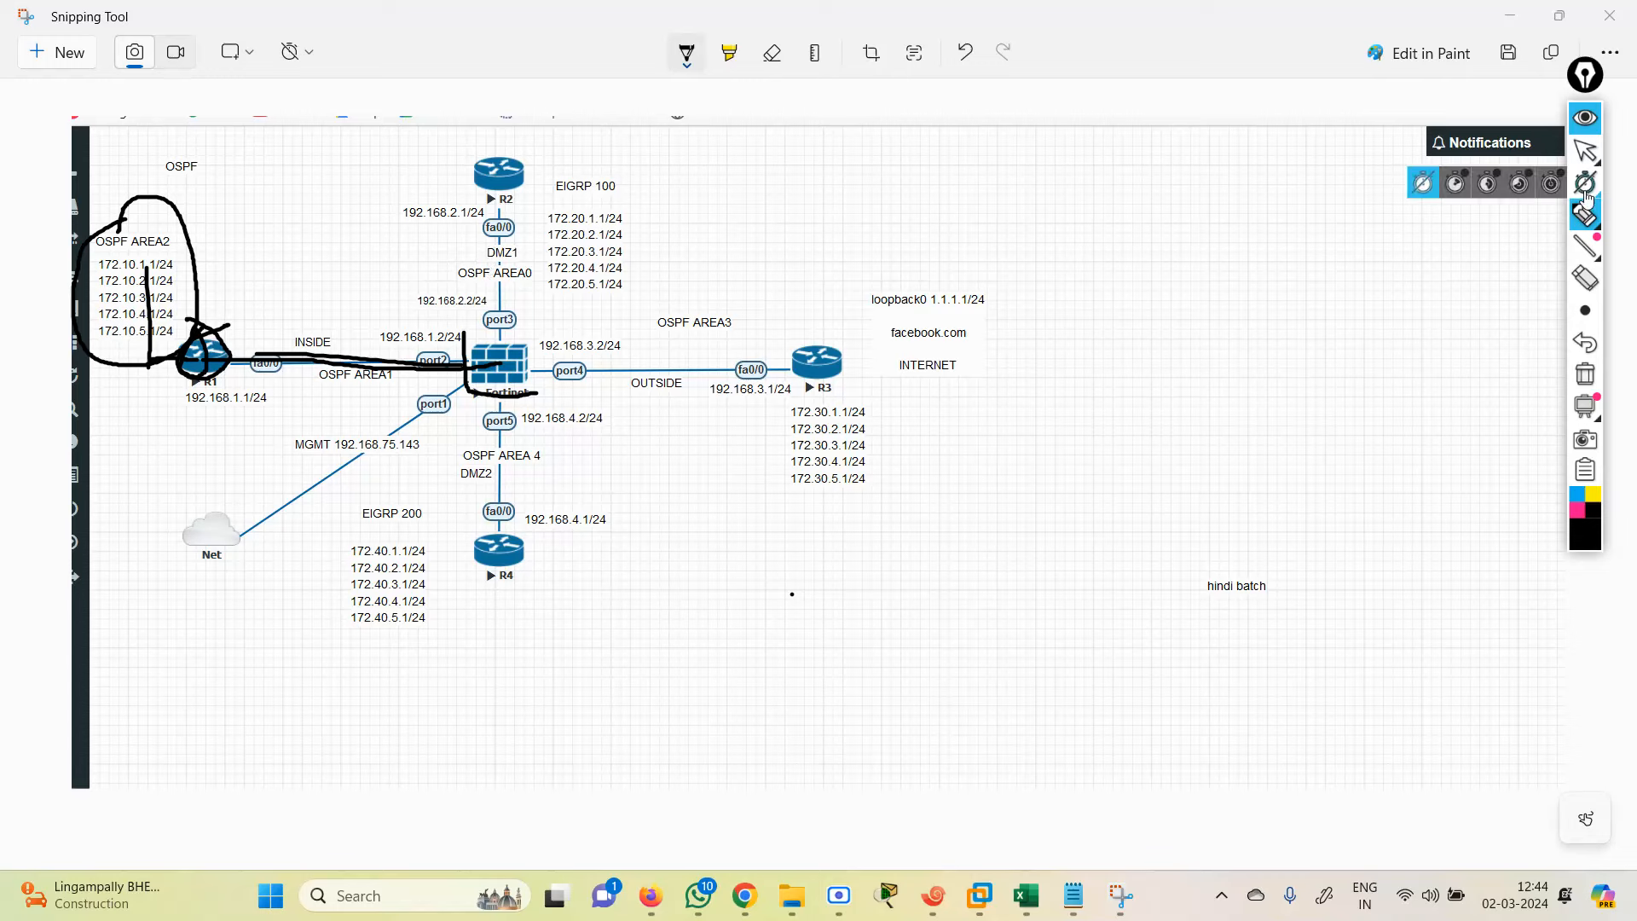
left_click(1585, 117)
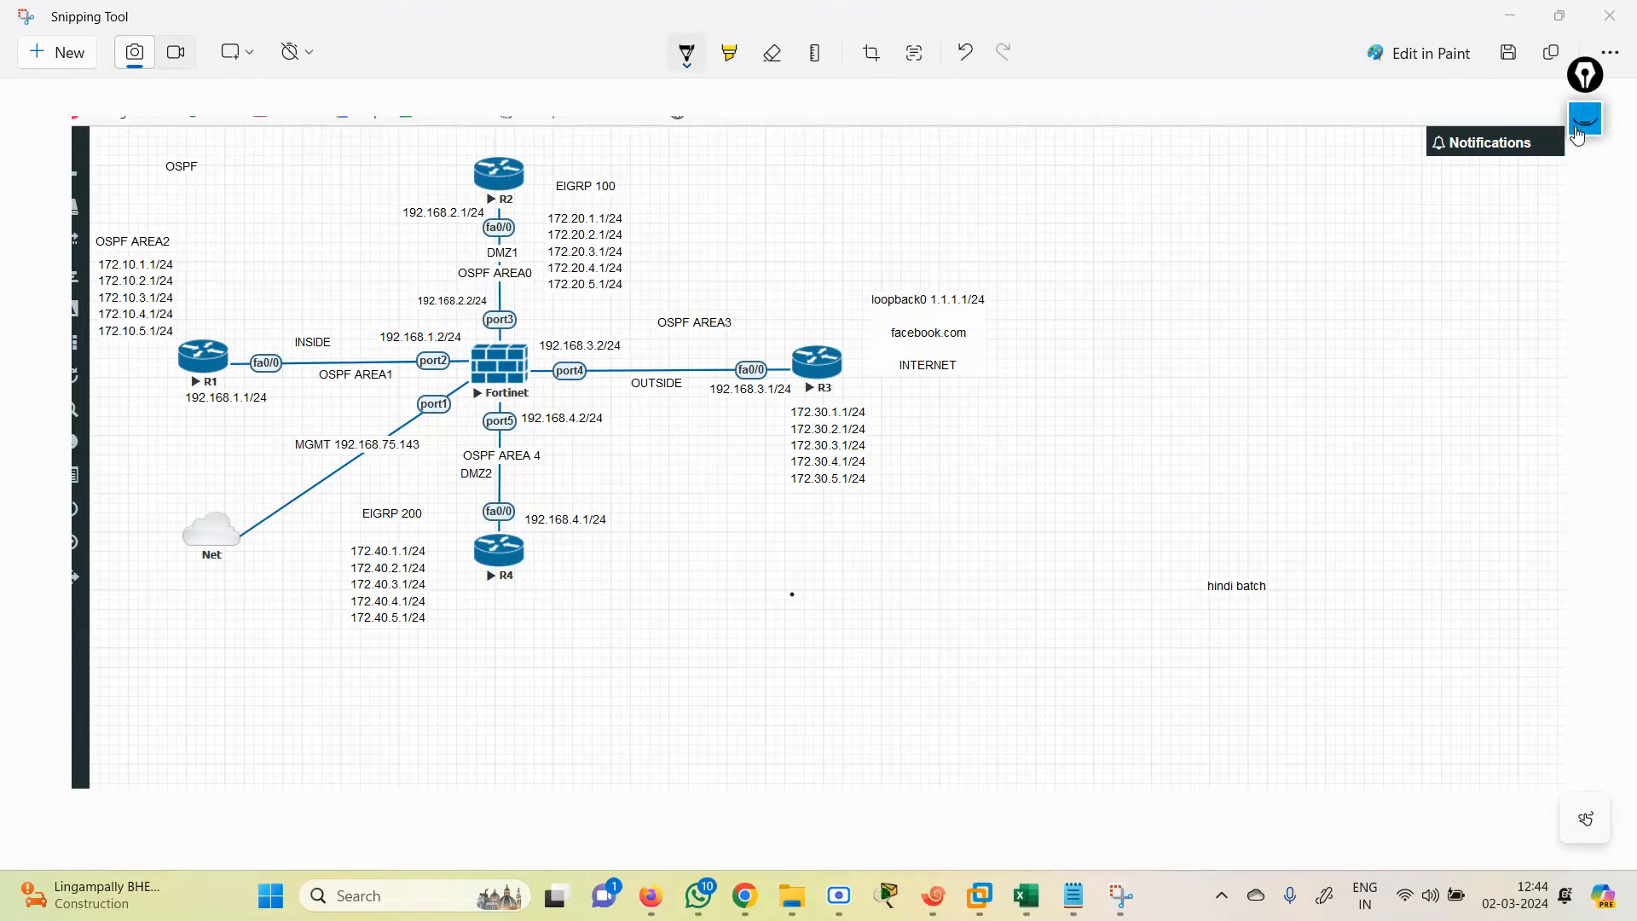
Step: In the OSPF 2 notes, select R1's 'Router ospf 100' and 'area 1 virtual-link 5.5.5.5' lines
left_click(1510, 15)
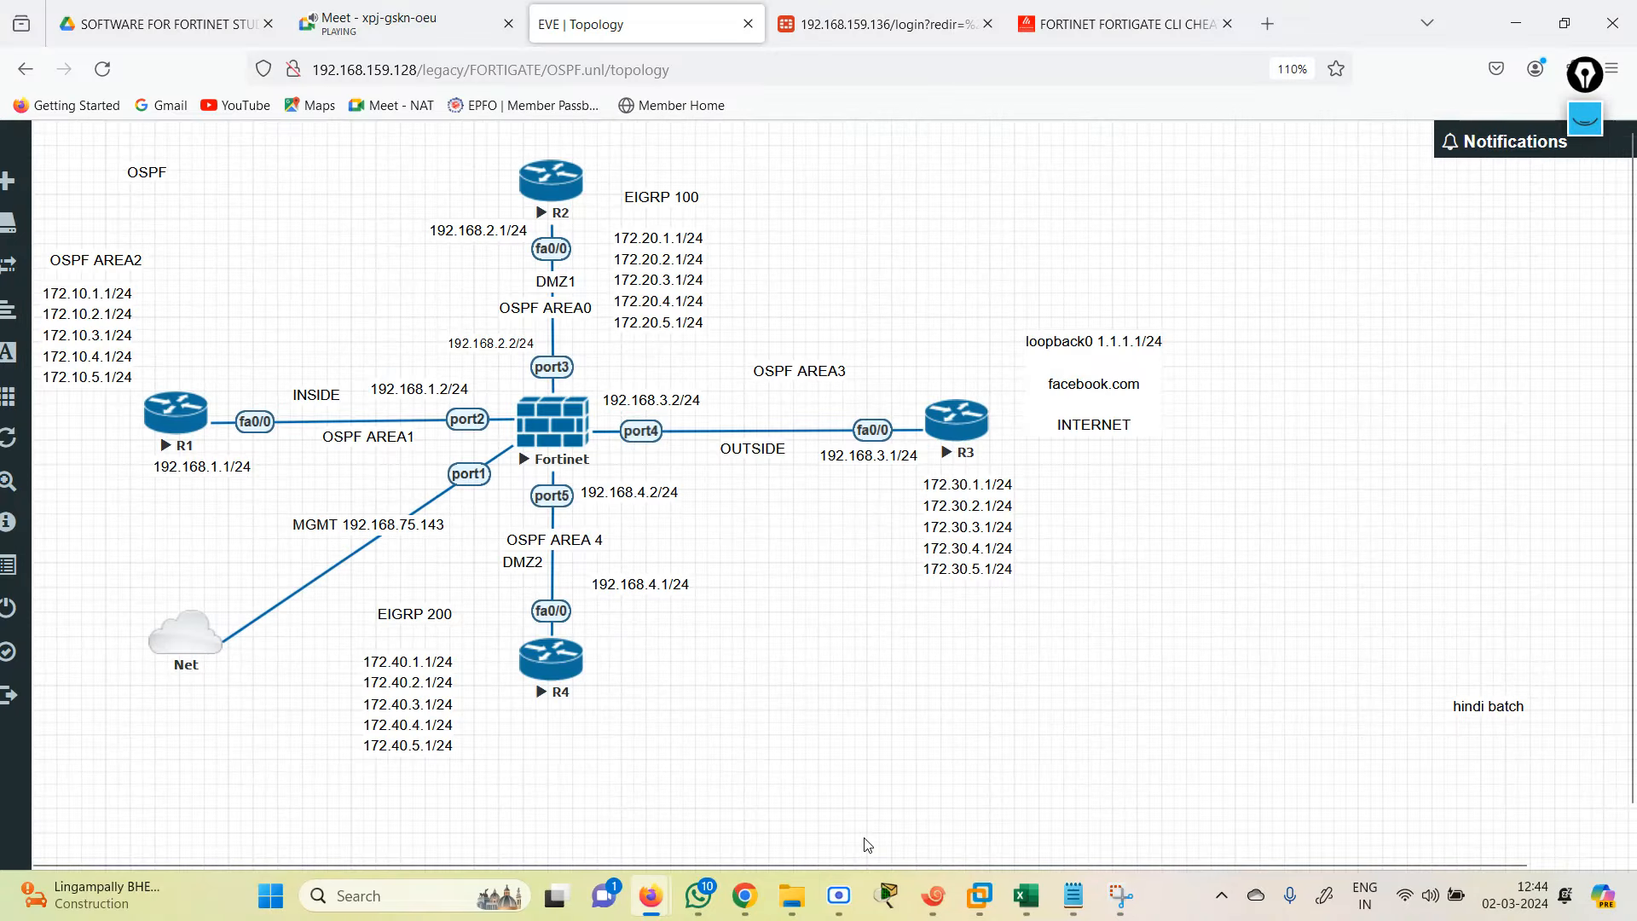
left_click(1070, 902)
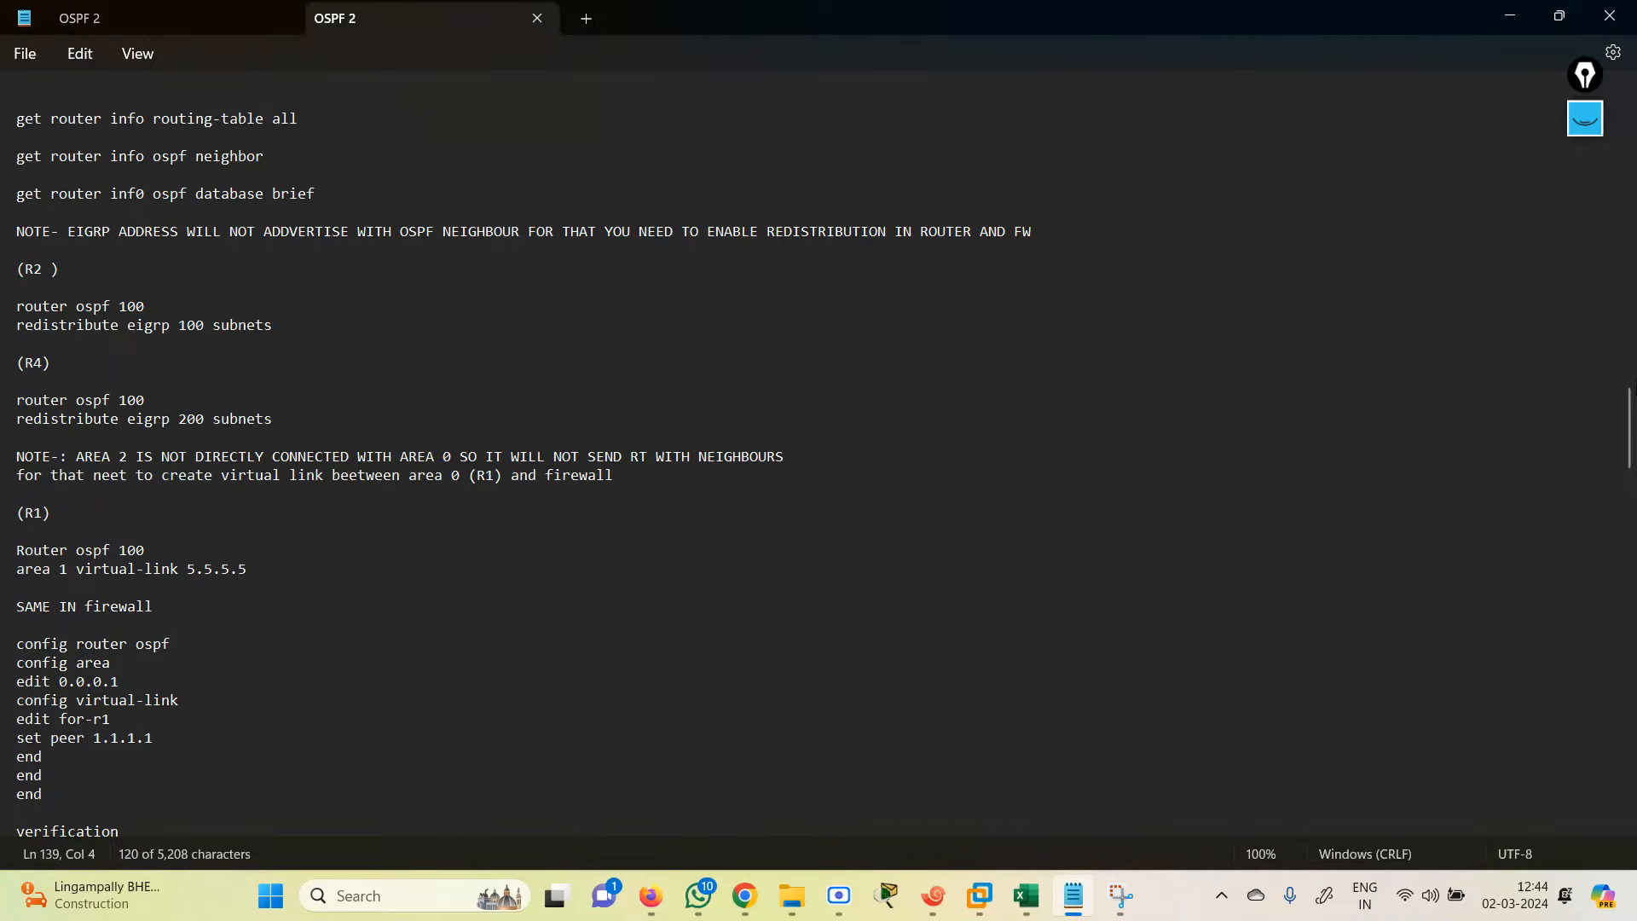
left_click_drag(1631, 406, 1631, 443)
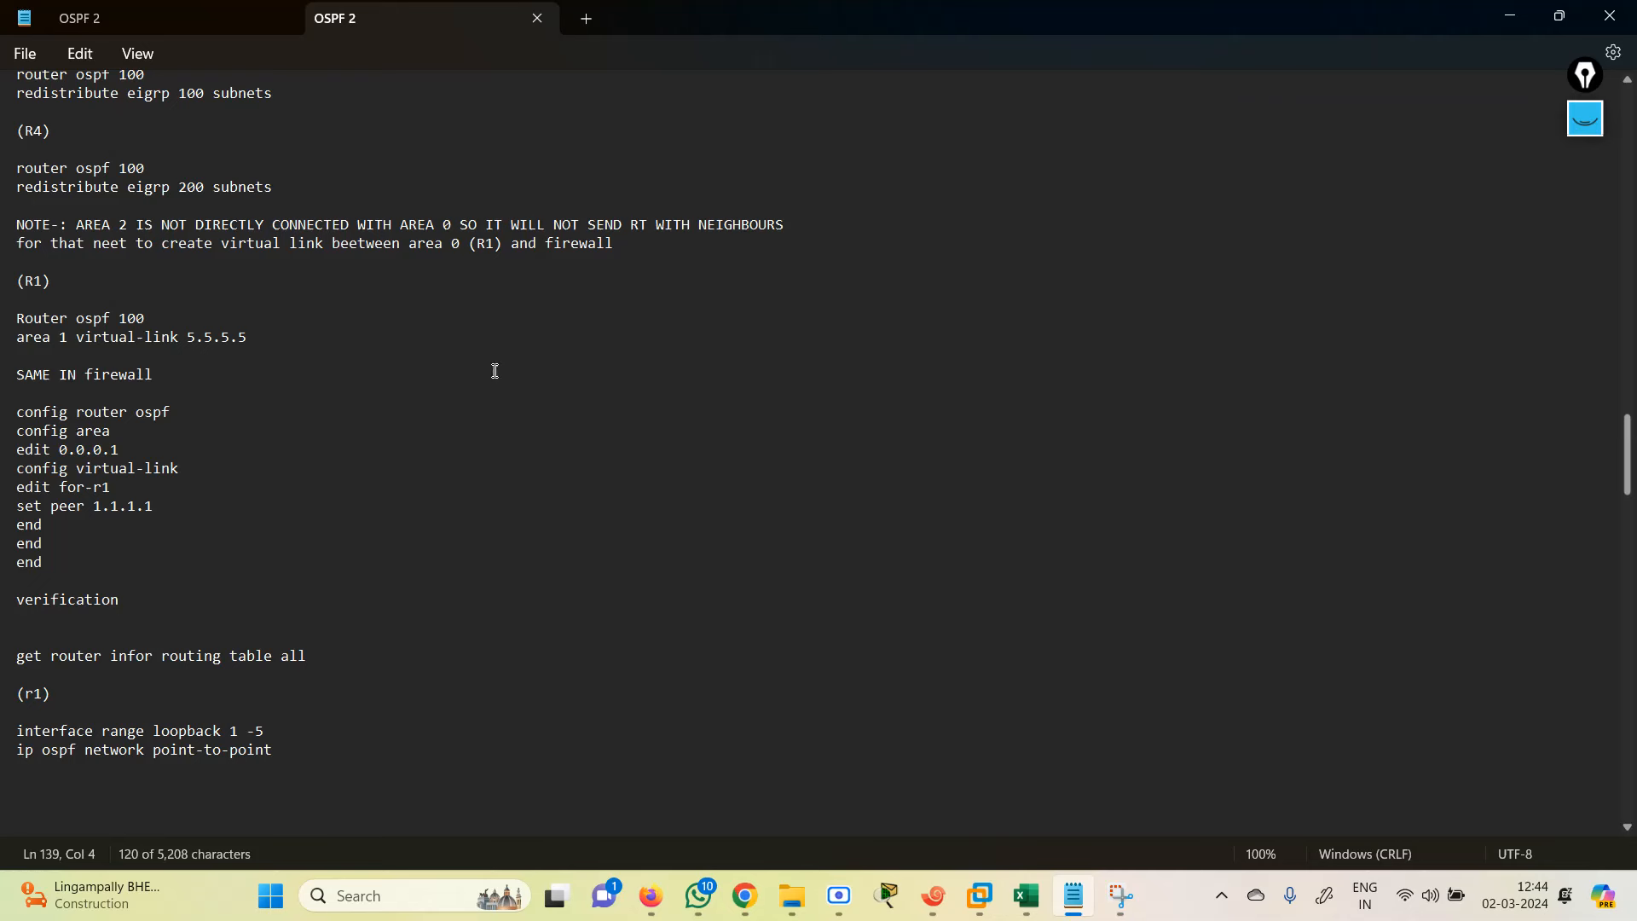
left_click_drag(11, 321, 205, 339)
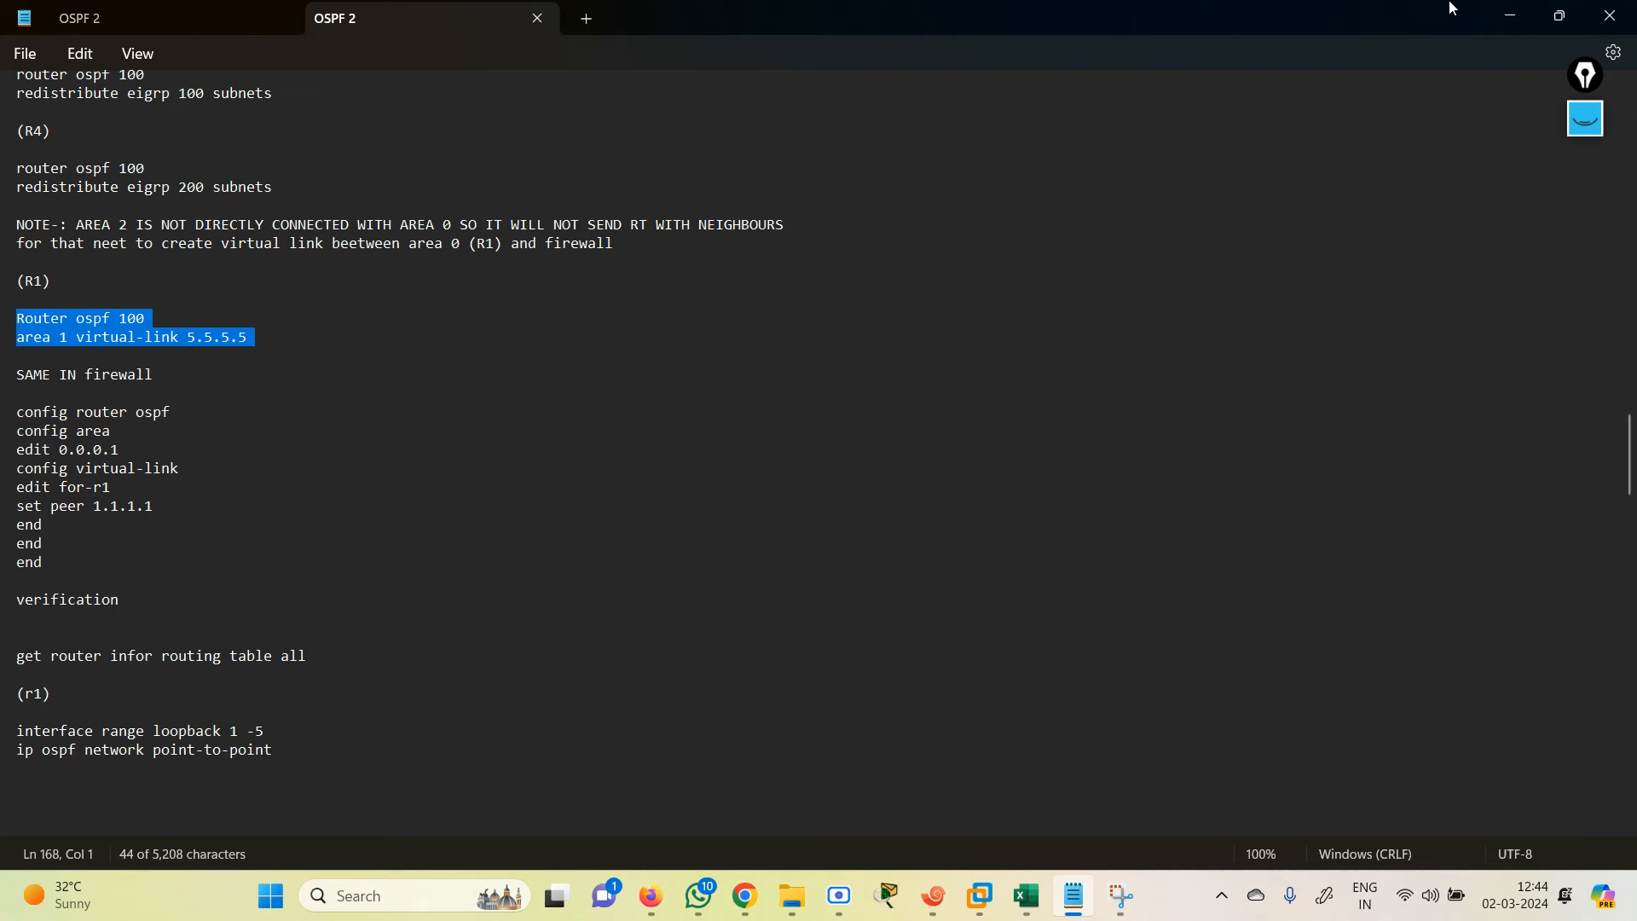
left_click(1501, 17)
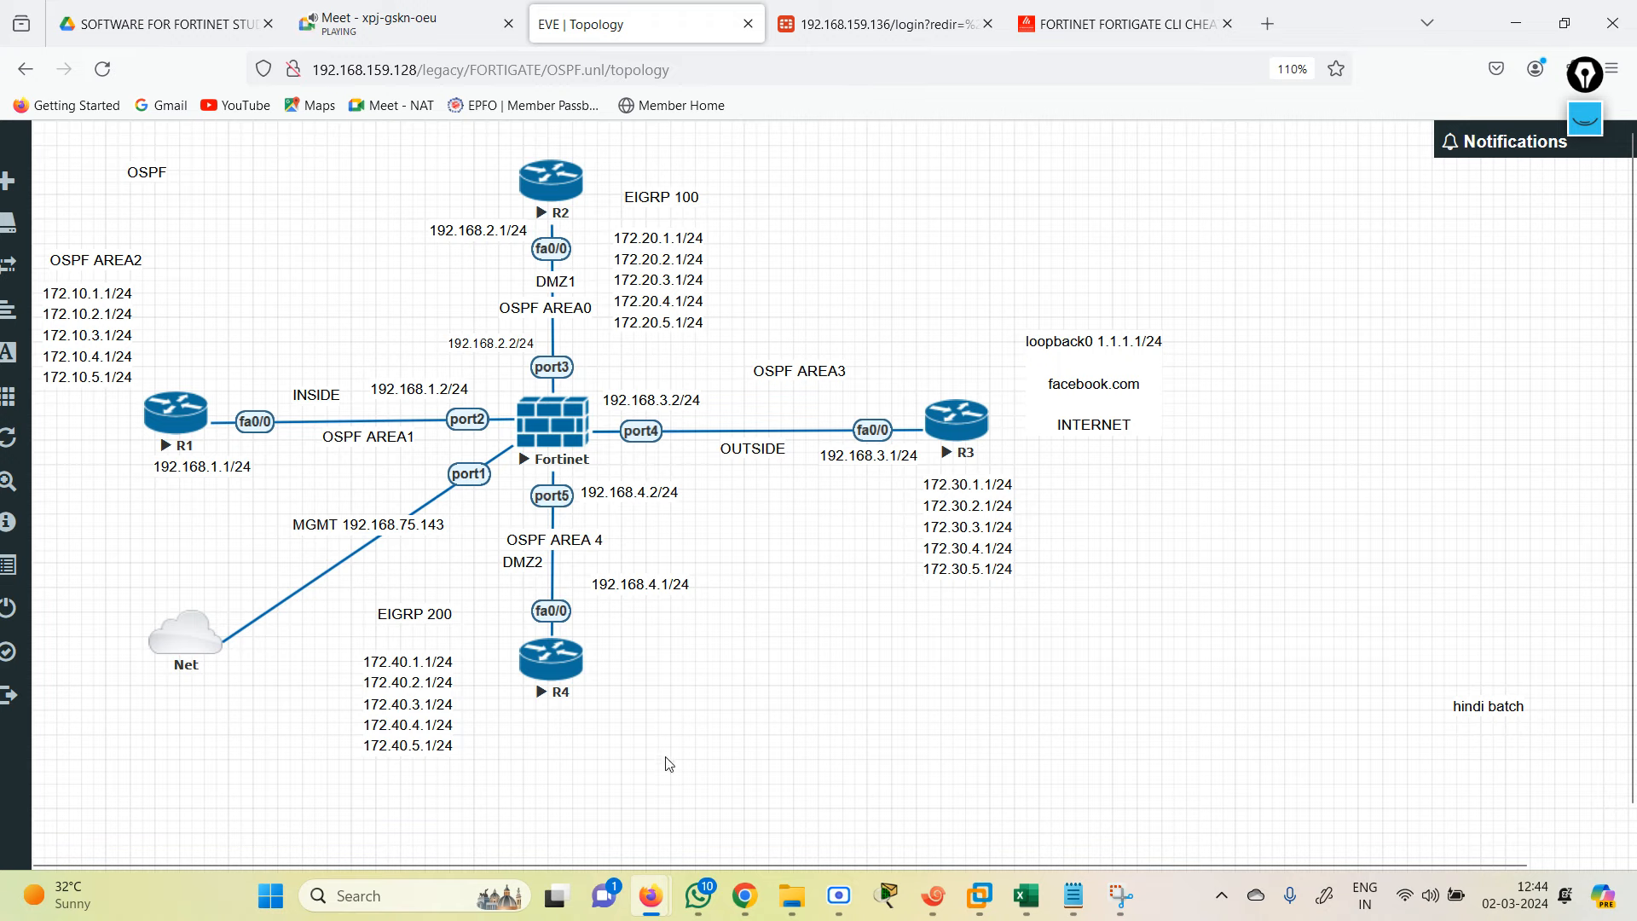
Step: On R1, enter conf te and paste the OSPF 100 area 1 virtual-link 5.5.5.5 commands
left_click(935, 906)
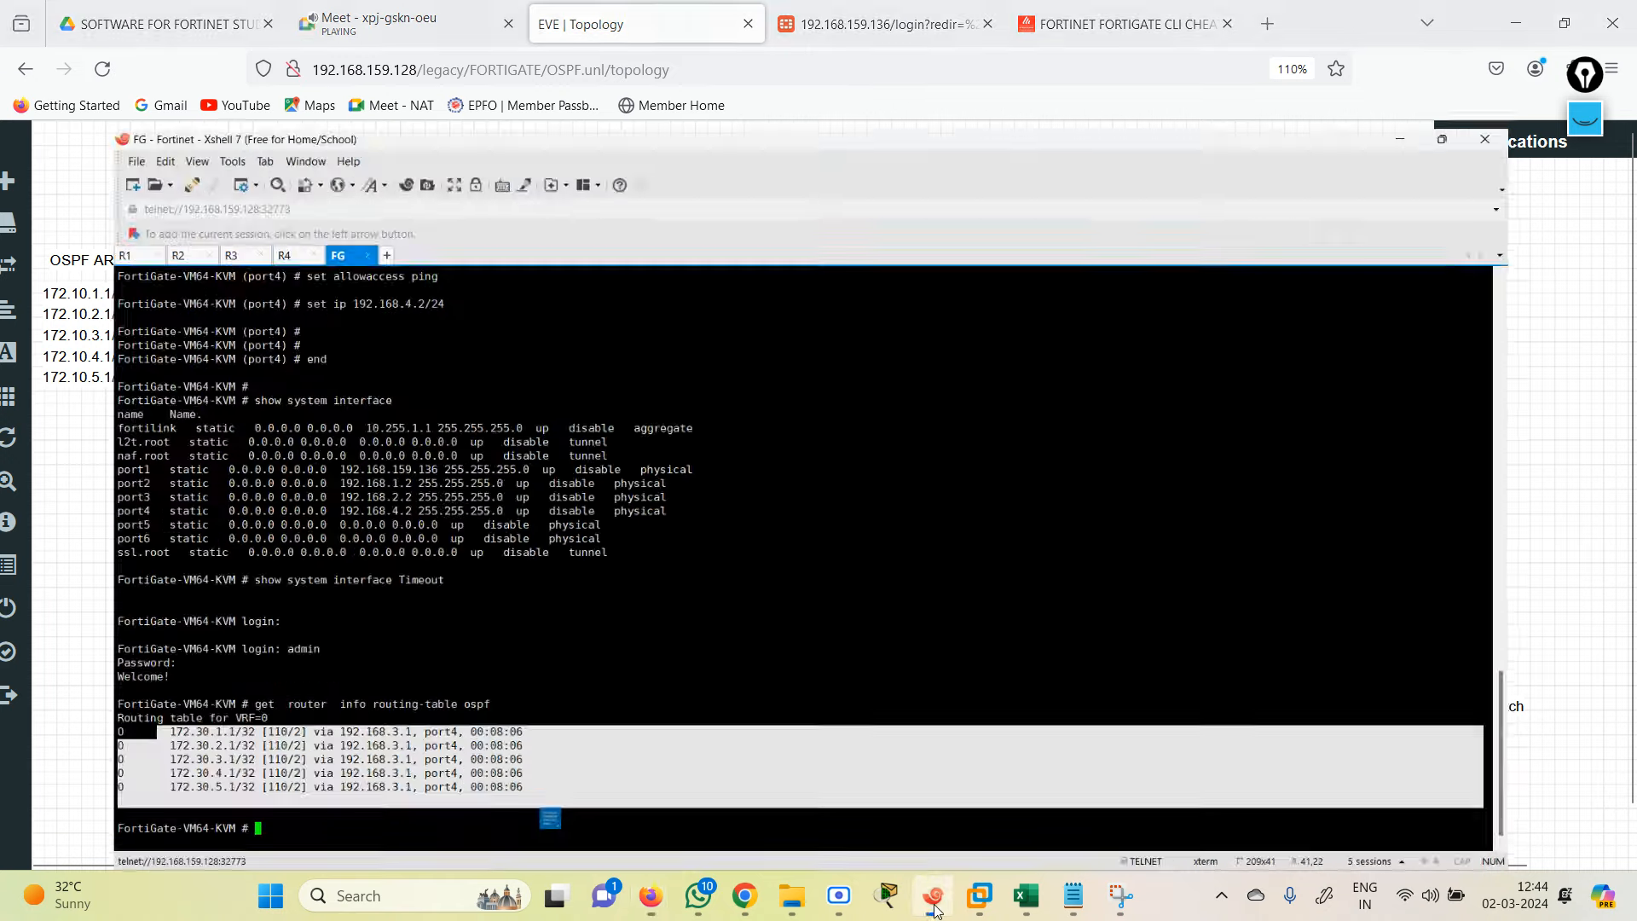
left_click(17, 149)
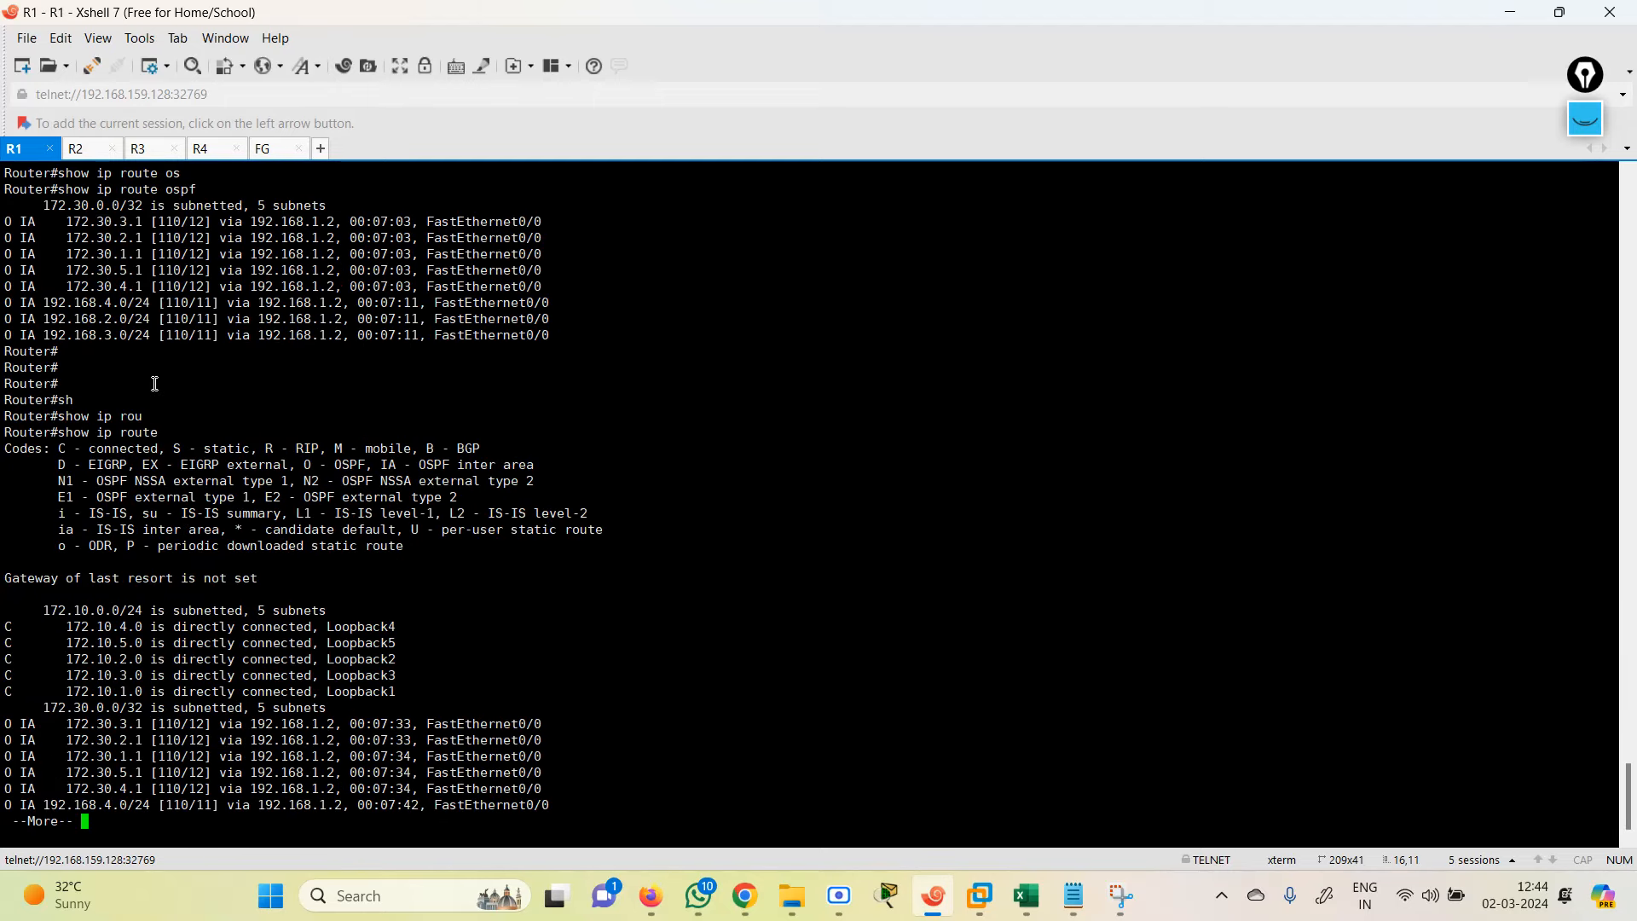
key("Return")
key("Return")
key("Return")
key("Return")
key("Return")
key("Return")
key("Return")
key("Return")
key("Return")
key("Return")
key("Return")
key("Return")
key("Return")
key("Return")
key("Return")
key("Return")
key("Return")
key("Return")
key("Return")
key("Return")
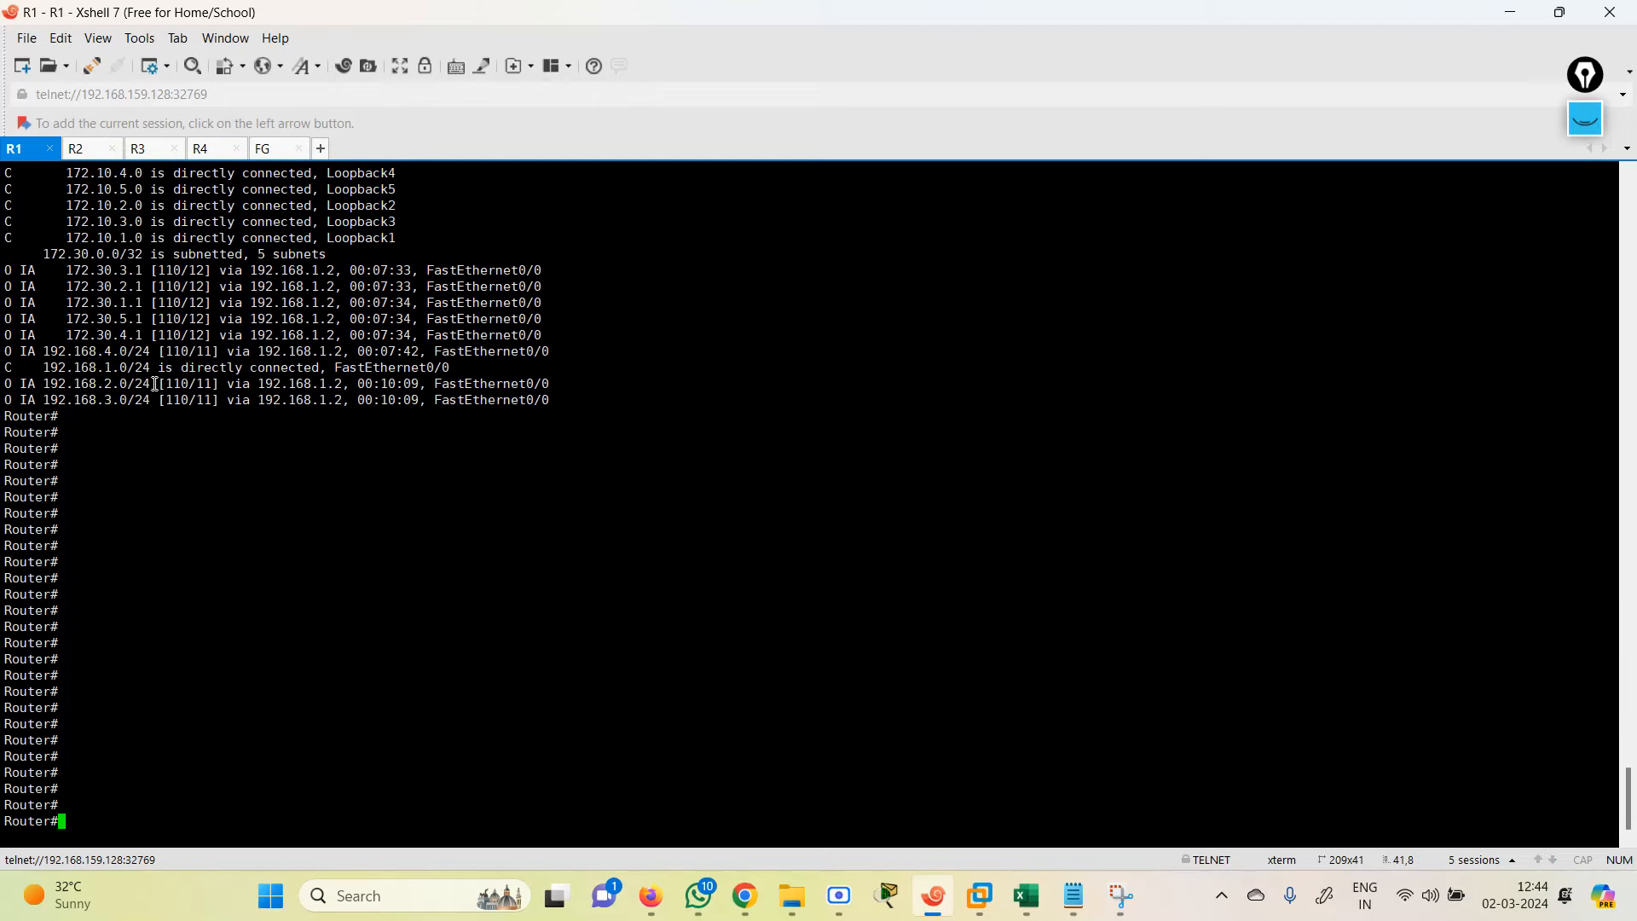
type("conf te")
key("Return")
key("Return")
key("Return")
key("Return")
key("Return")
key("Return")
key("Return")
key("Return")
key("Return")
key("Return")
key("Return")
key("Return")
key("Return")
key("Return")
key("Return")
key("Return")
key("Return")
key("Return")
key("Return")
key("Return")
key("Return")
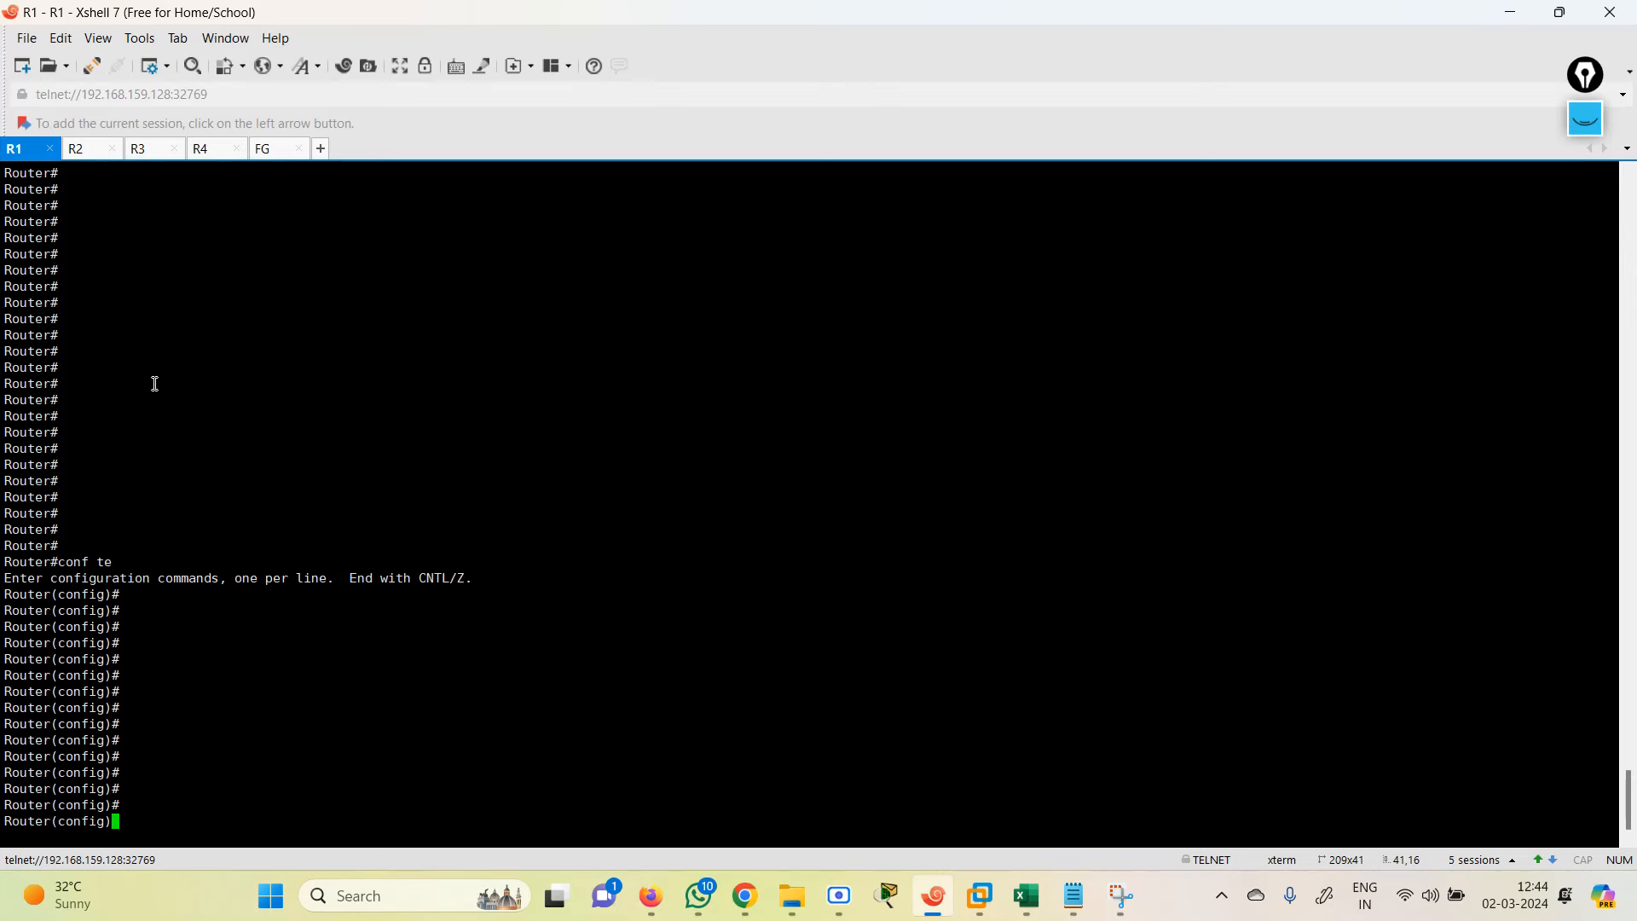
right_click(243, 478)
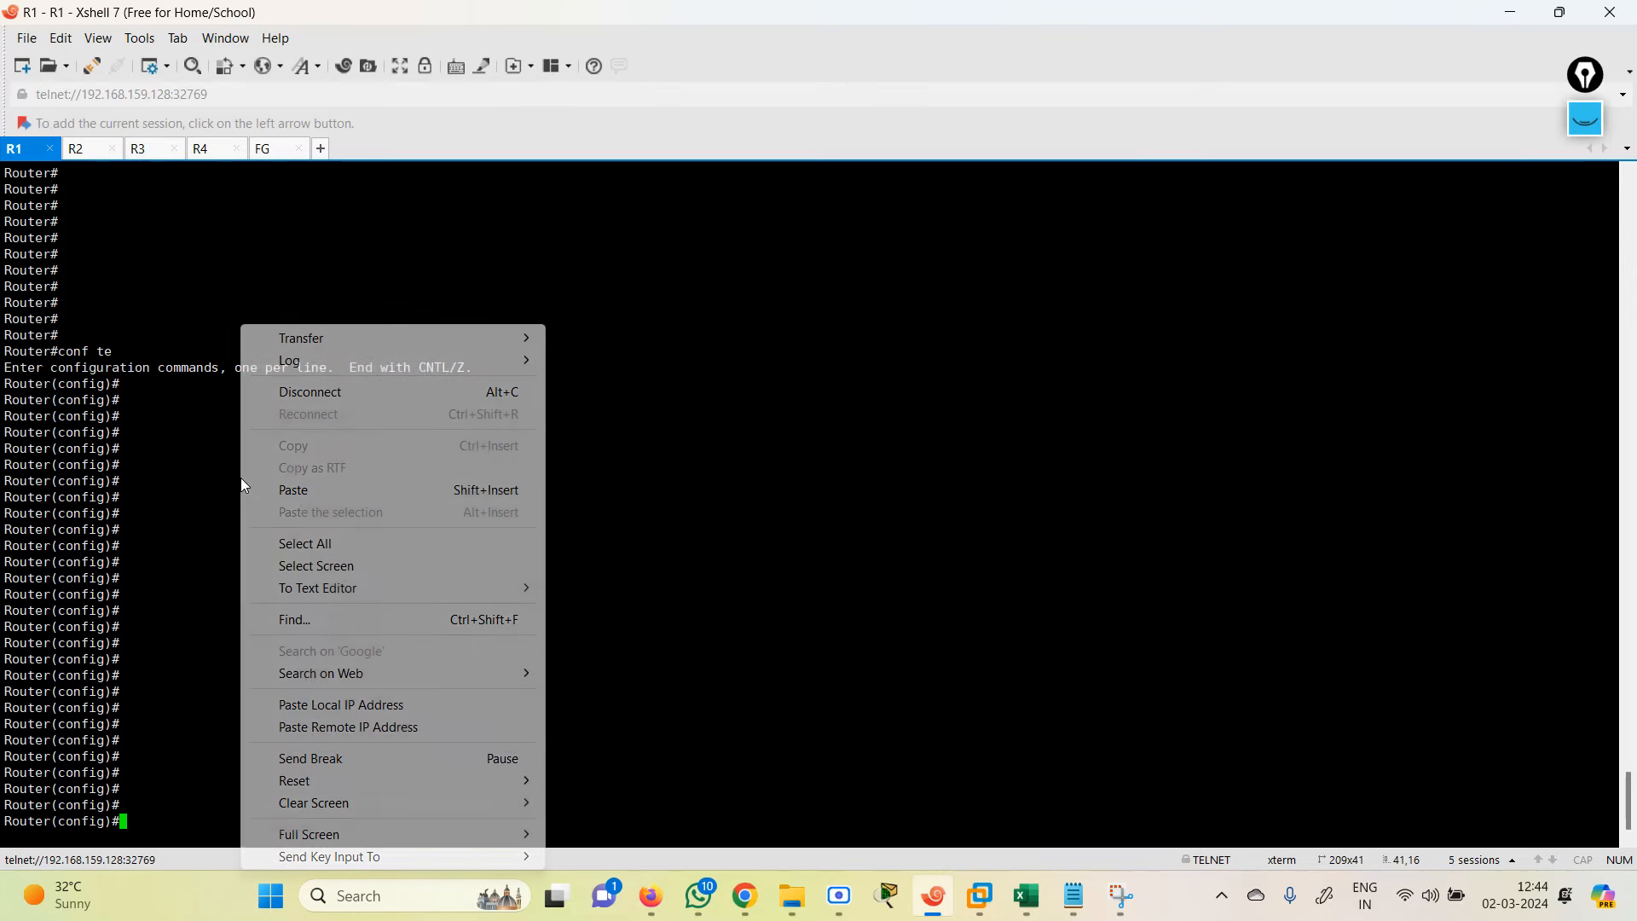
left_click(317, 493)
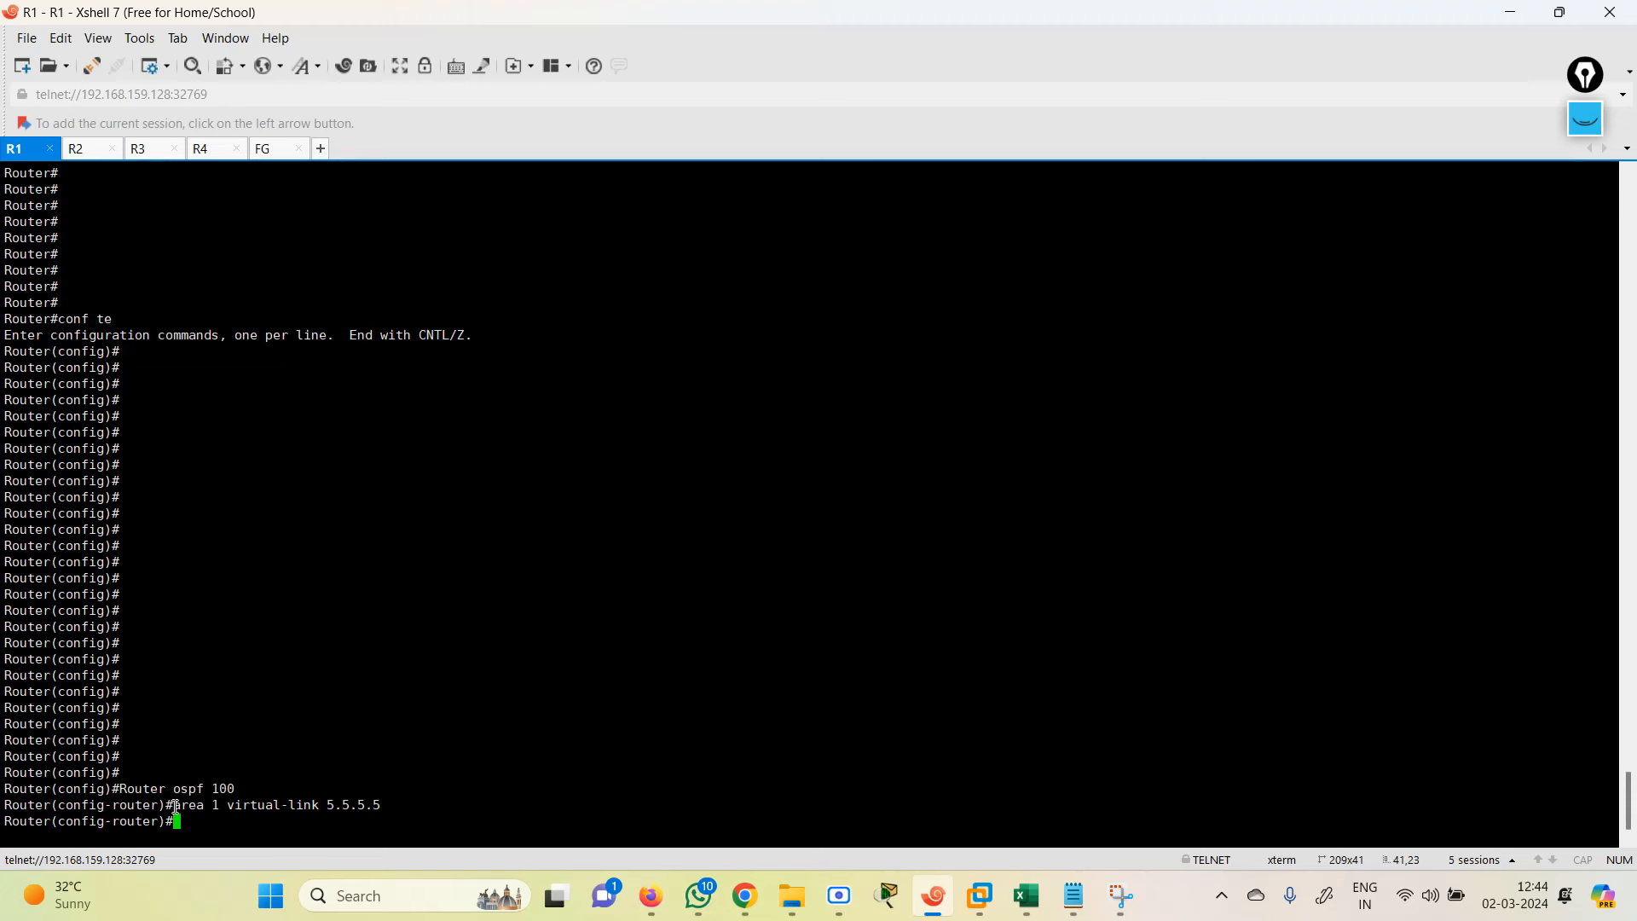
left_click_drag(176, 805, 381, 806)
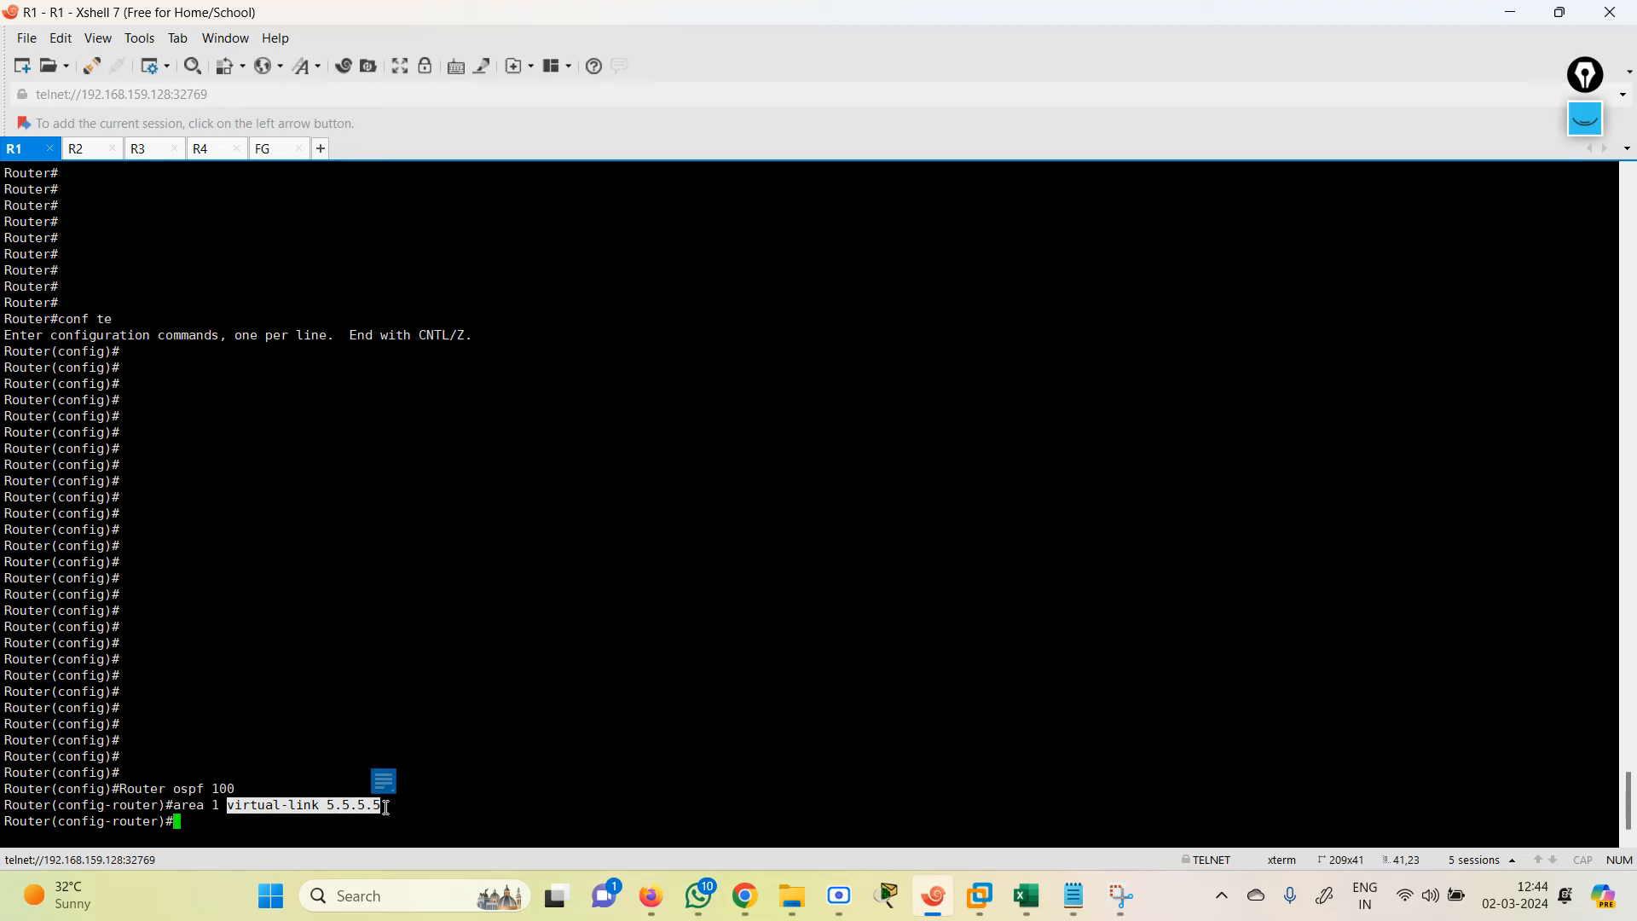
key("Return")
key("Return")
key("Return")
key("Return")
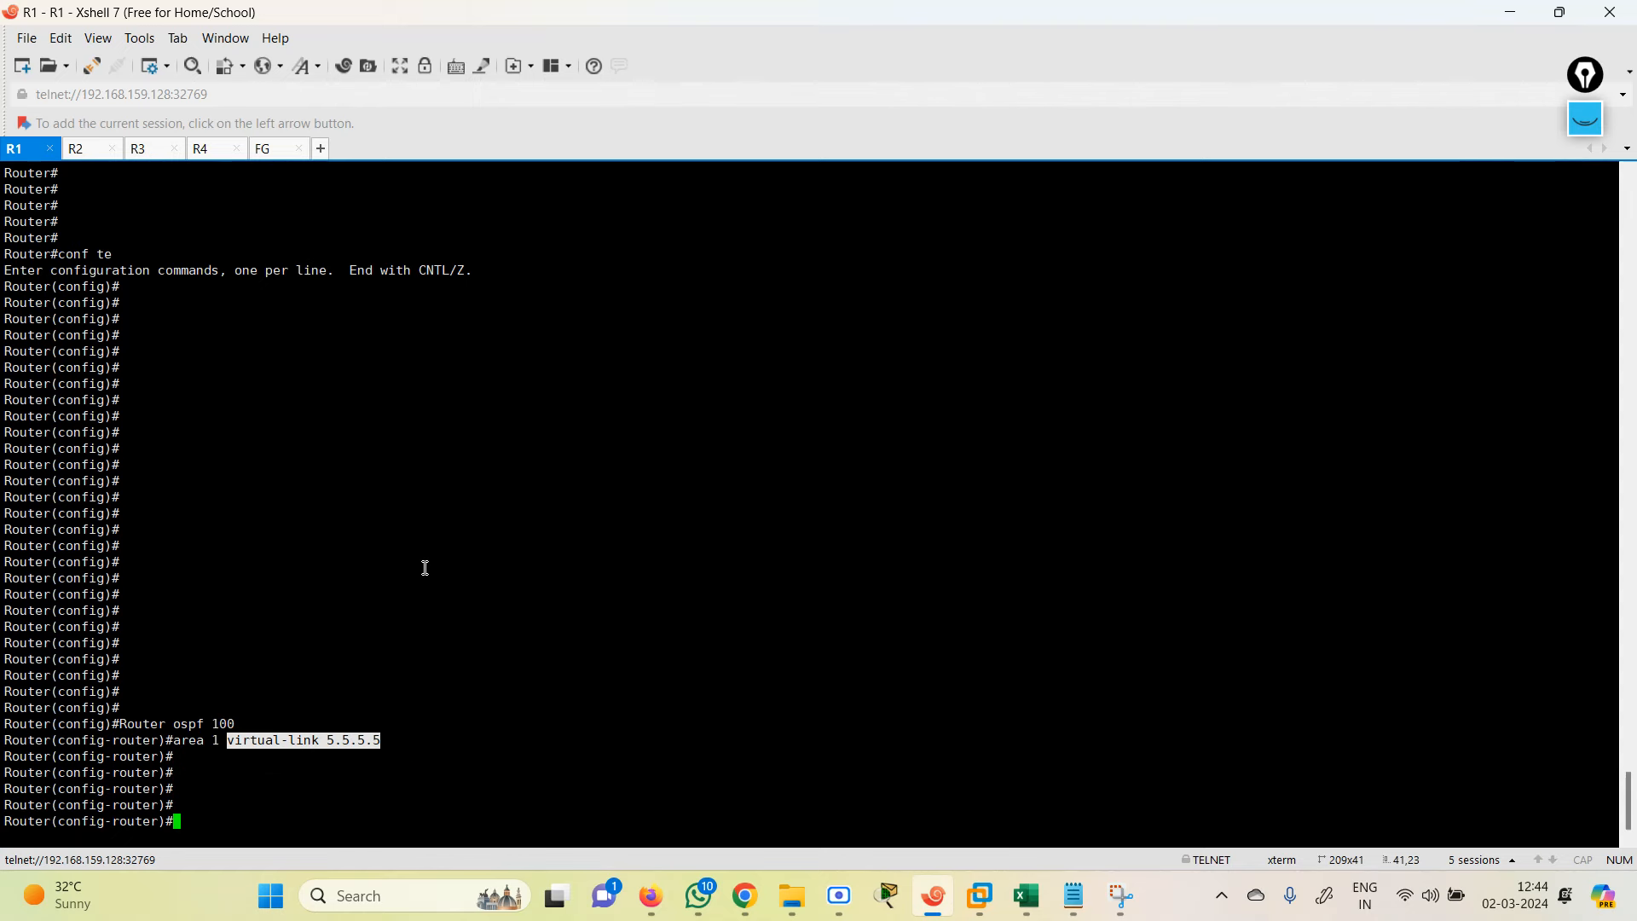
Step: Clear the FortiGate terminal's selection, add blank prompts, and bring up the OSPF 2 notes
left_click(270, 152)
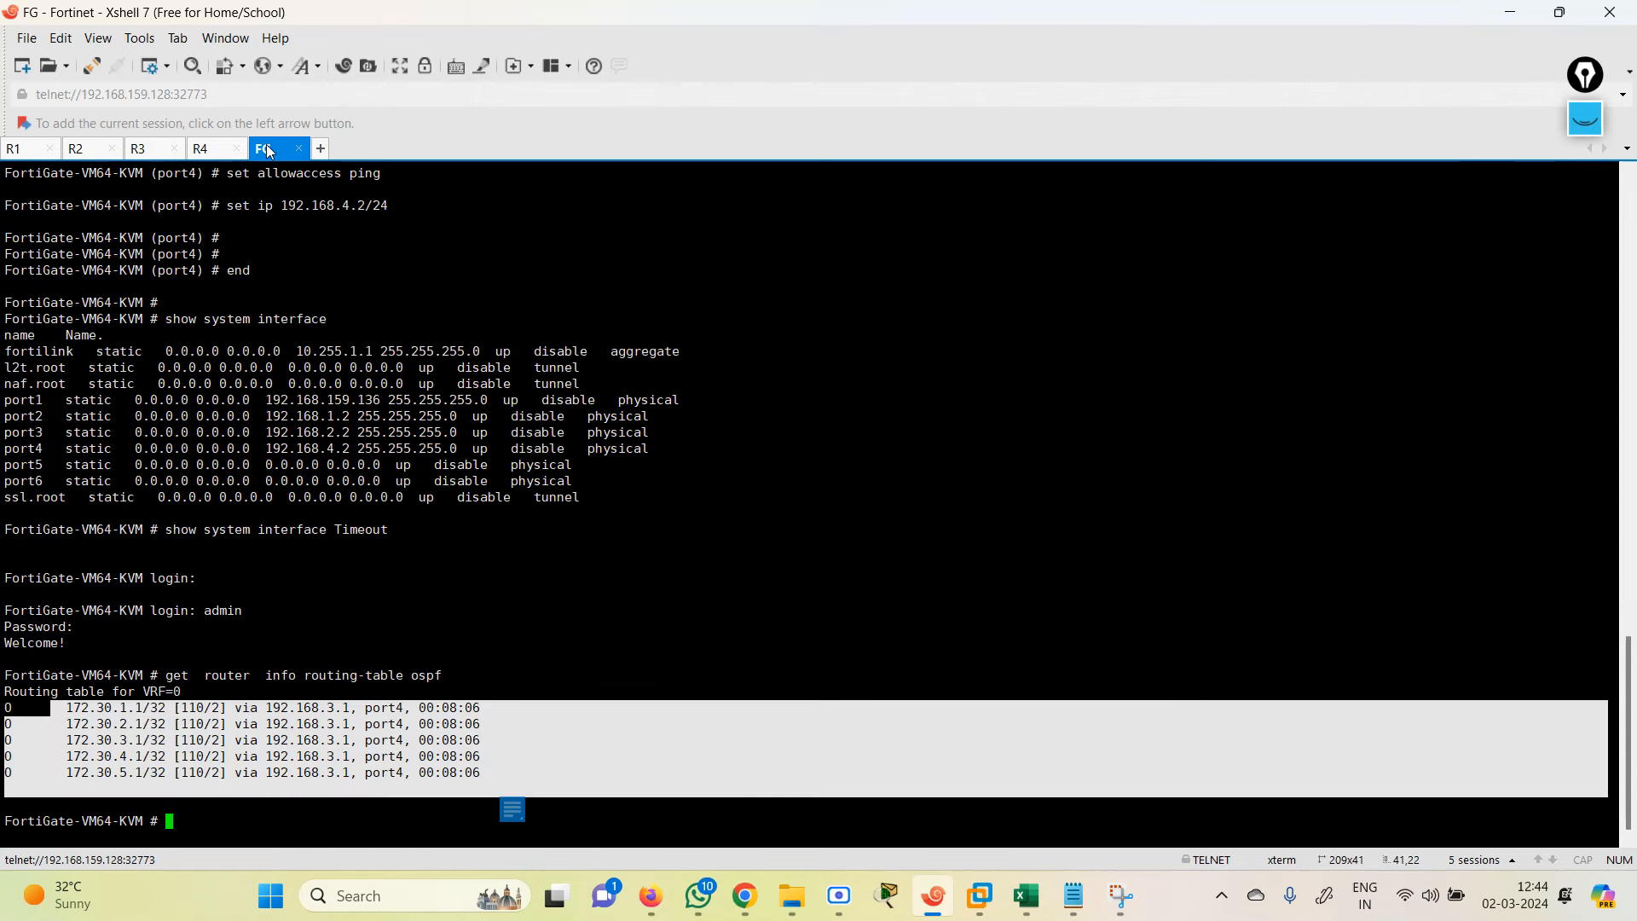
left_click(440, 557)
key("Return")
key("Return")
key("Return")
key("Return")
key("Return")
key("Return")
key("Return")
key("Return")
key("Return")
key("Return")
key("Return")
key("Return")
key("Return")
key("Return")
key("Return")
key("Return")
key("Return")
key("Return")
key("Return")
key("Return")
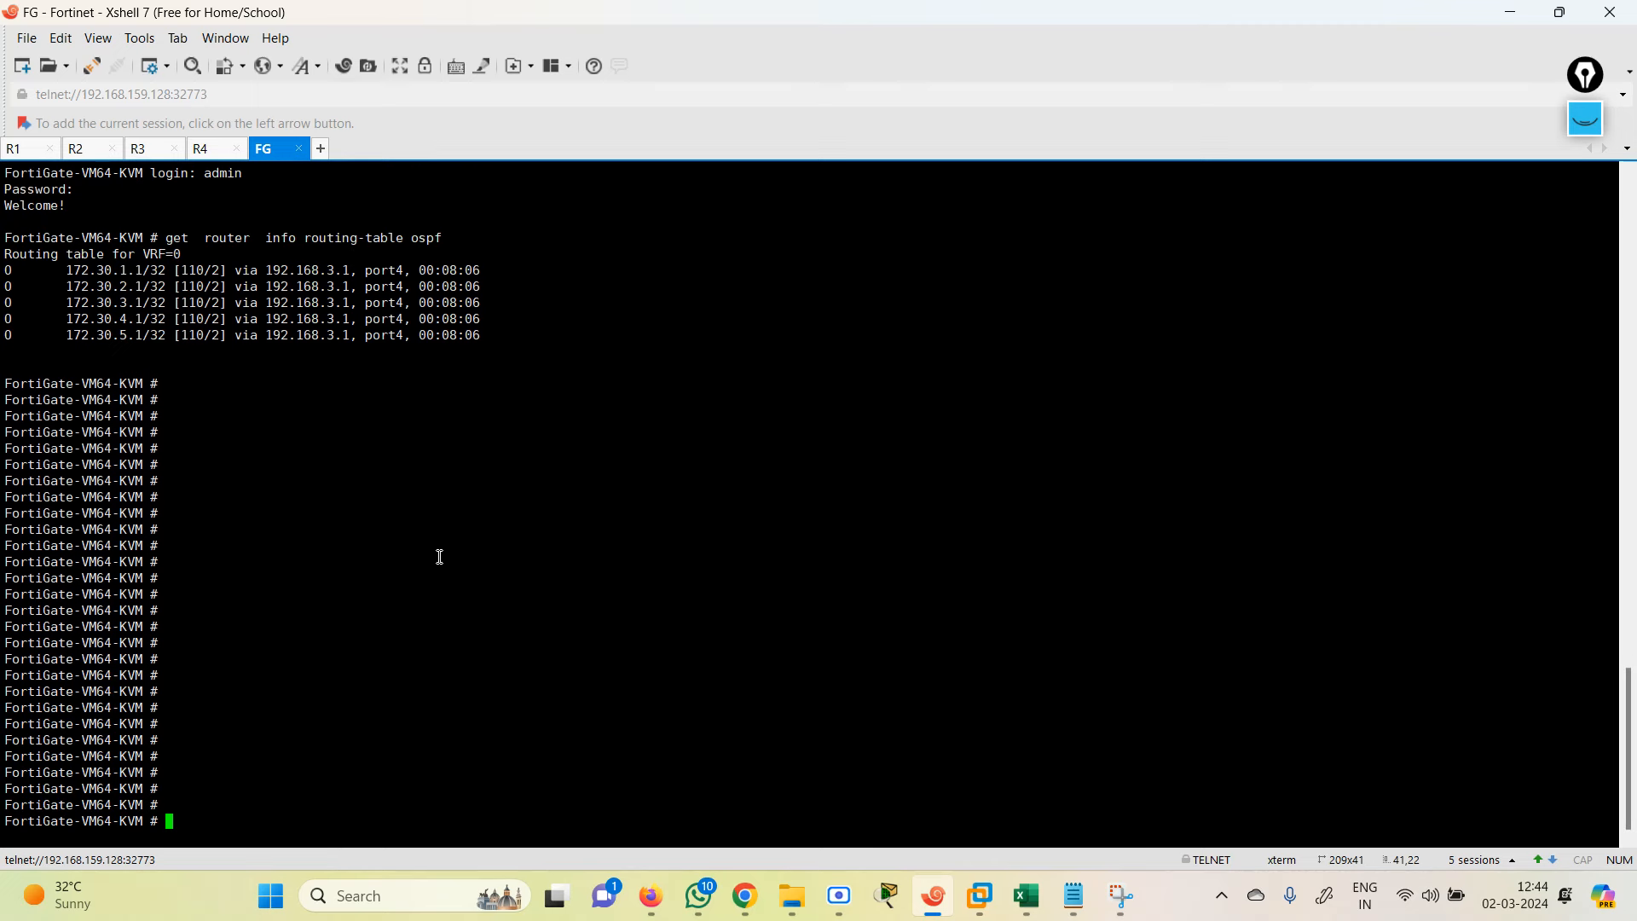
key("Return")
key("Return")
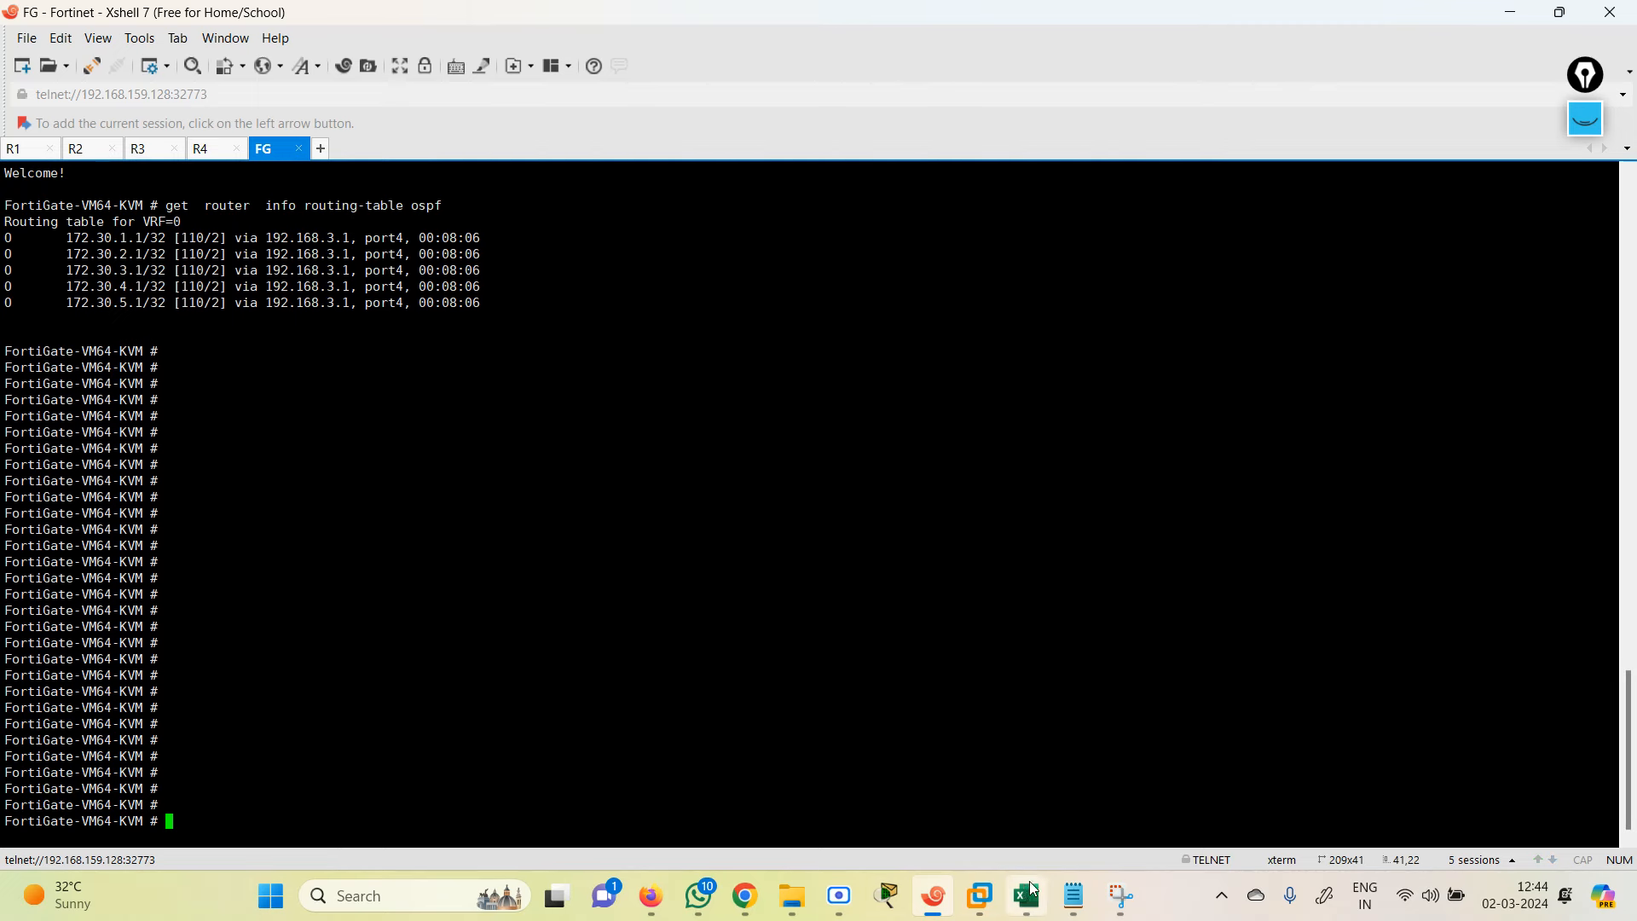
left_click(1074, 895)
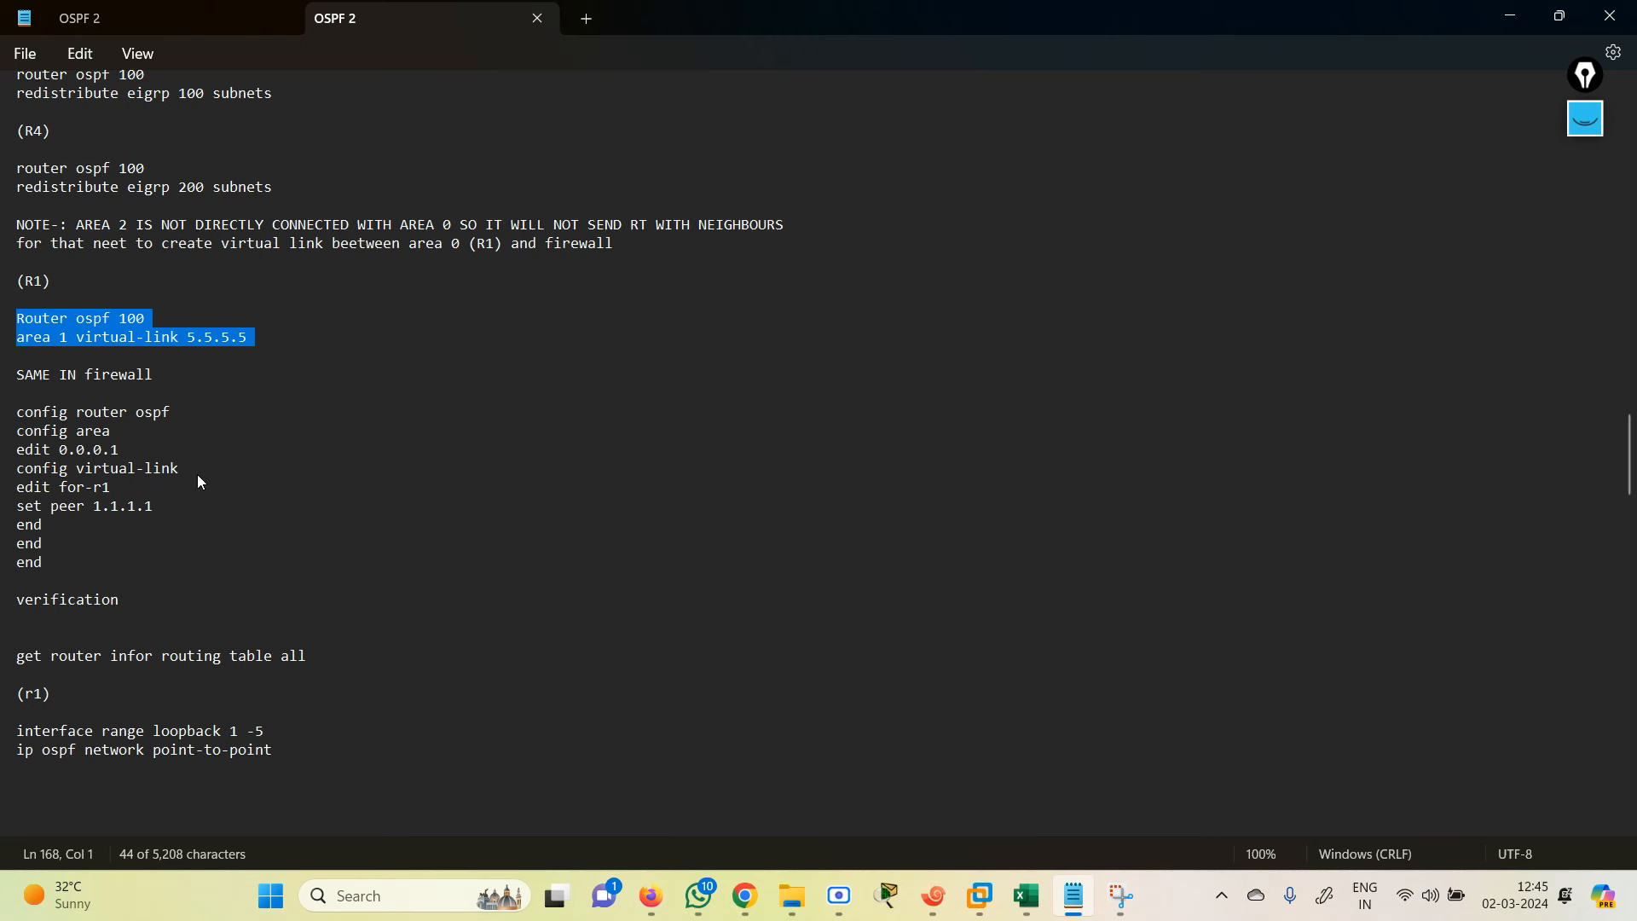
Step: Review the firewall's edit 0.0.0.1, config virtual-link and edit for-r1 lines, leaving the text unchanged
left_click(197, 475)
key("Return")
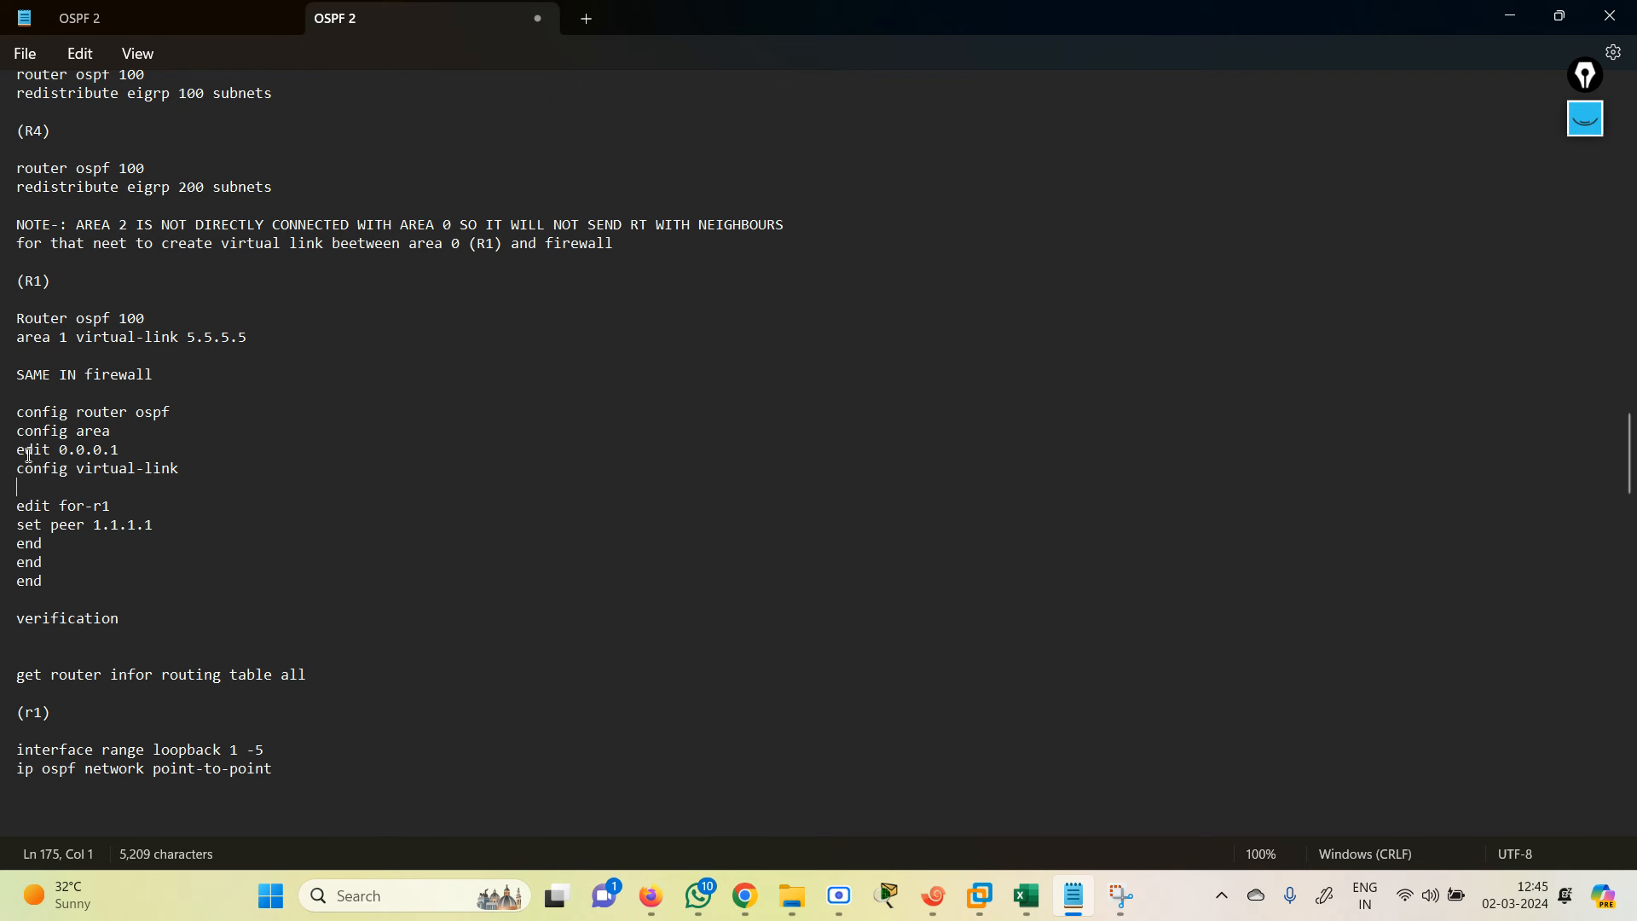
left_click_drag(120, 458, 2, 452)
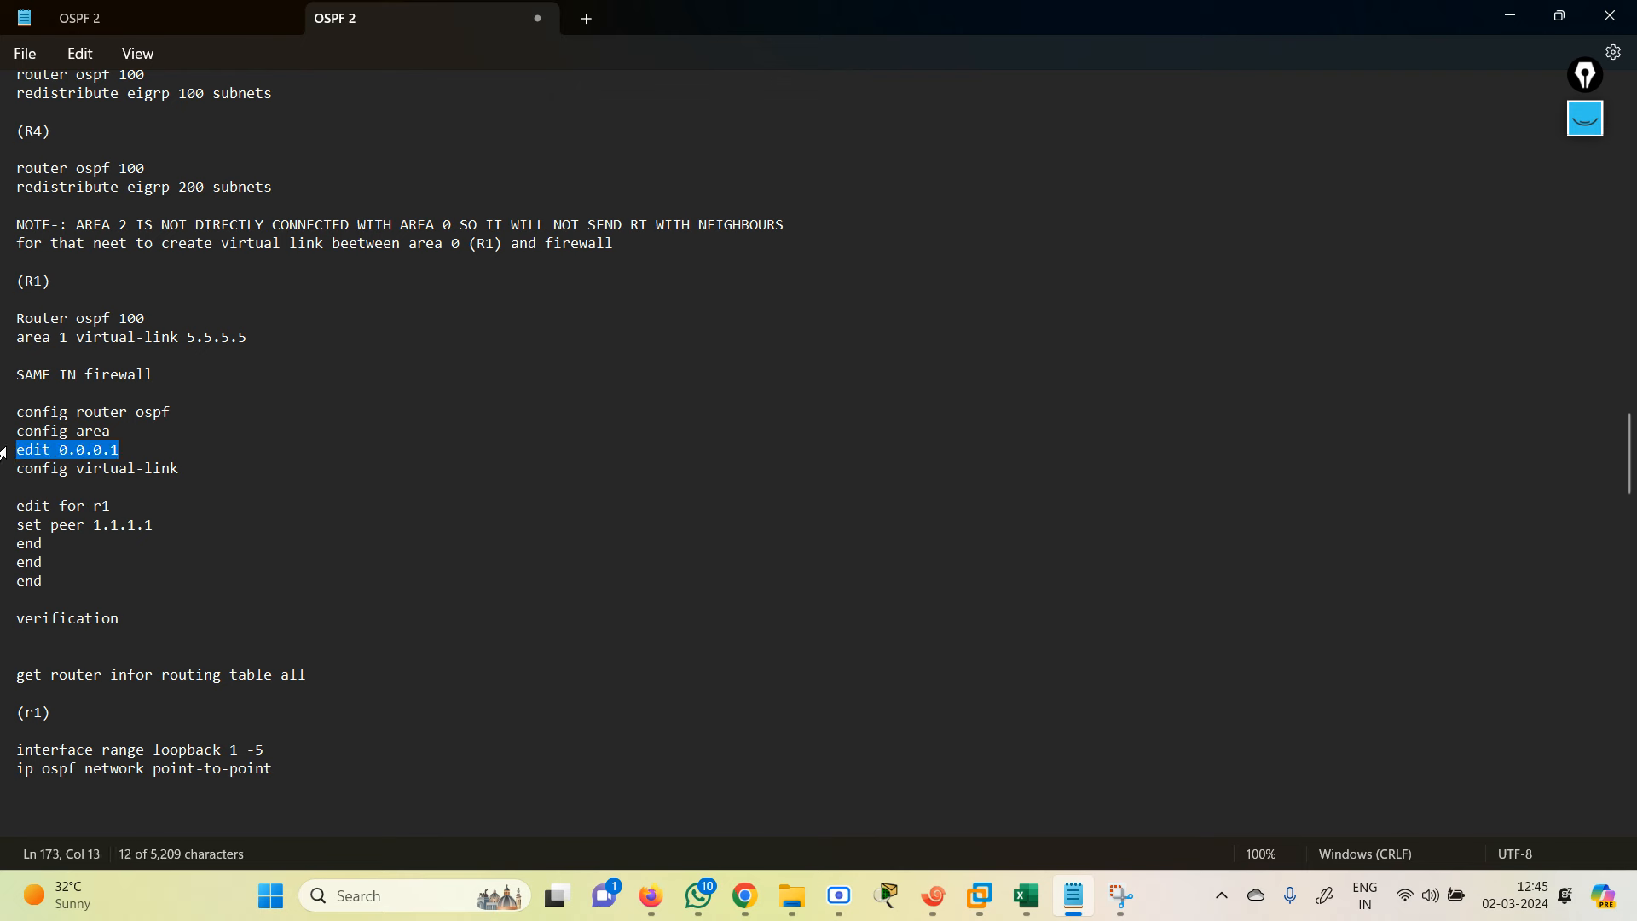
left_click_drag(196, 469, 3, 475)
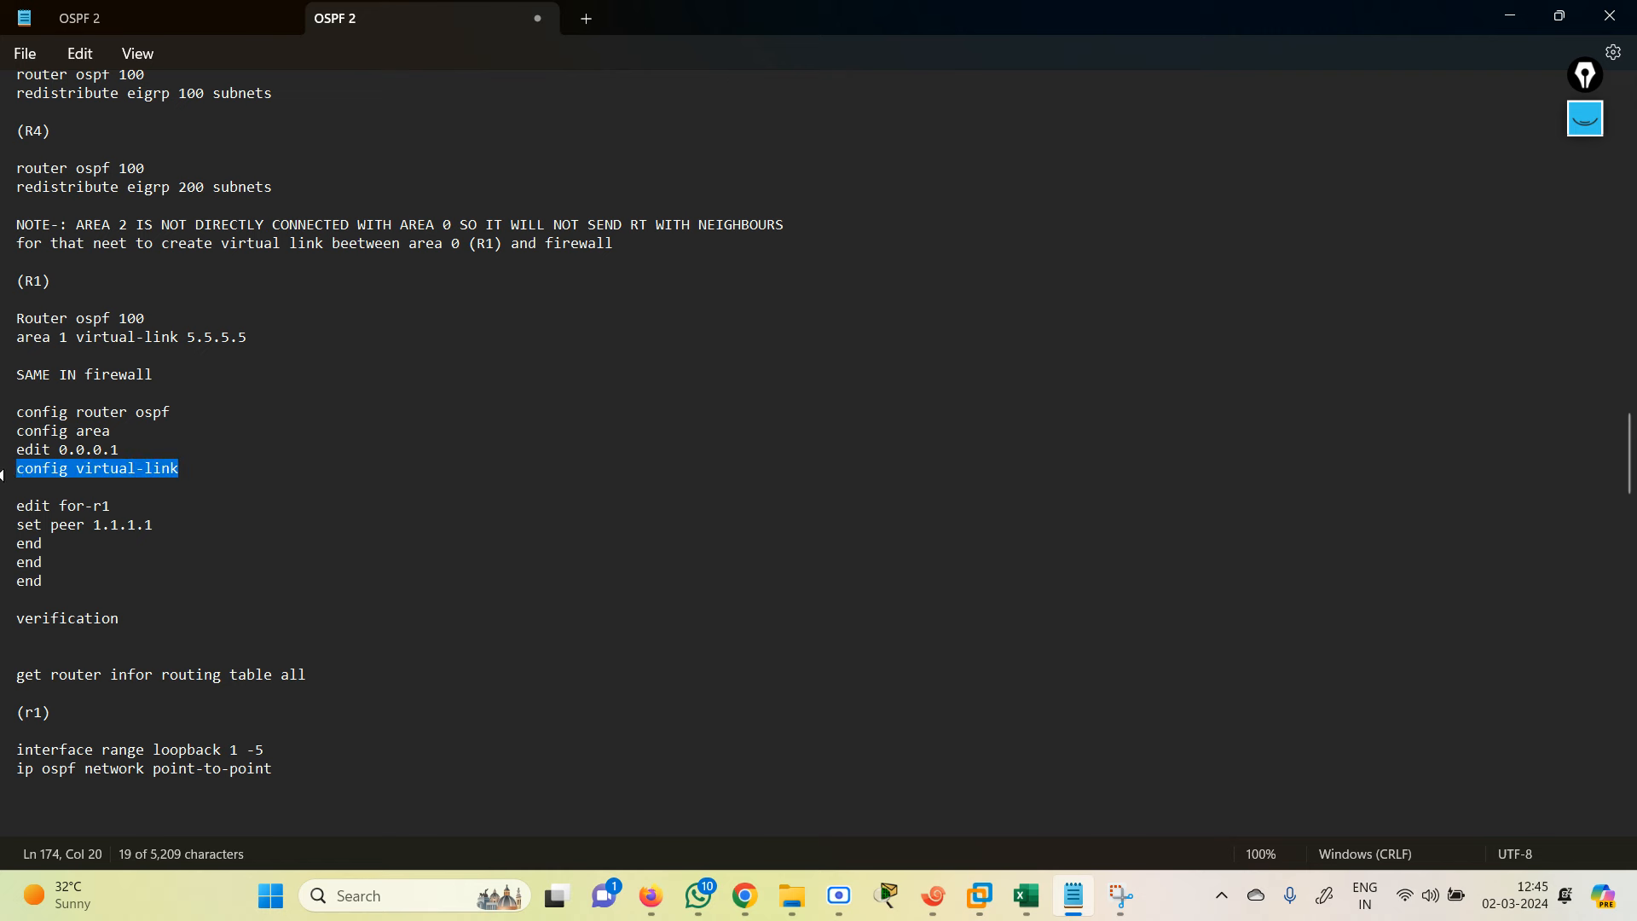
left_click_drag(118, 509, 21, 516)
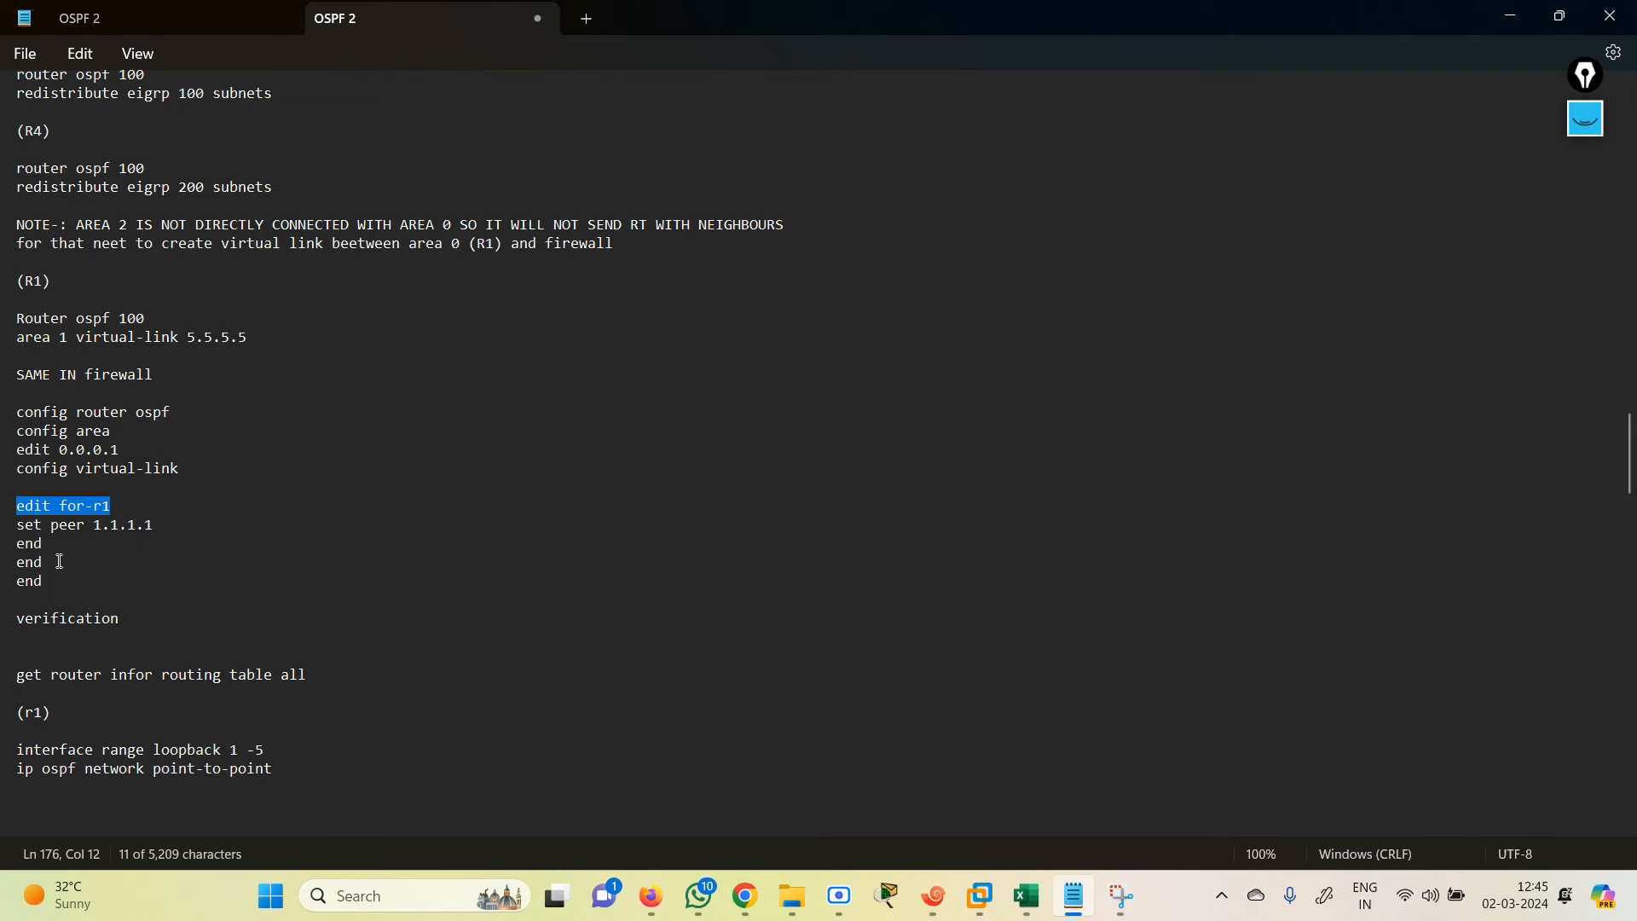
left_click(26, 491)
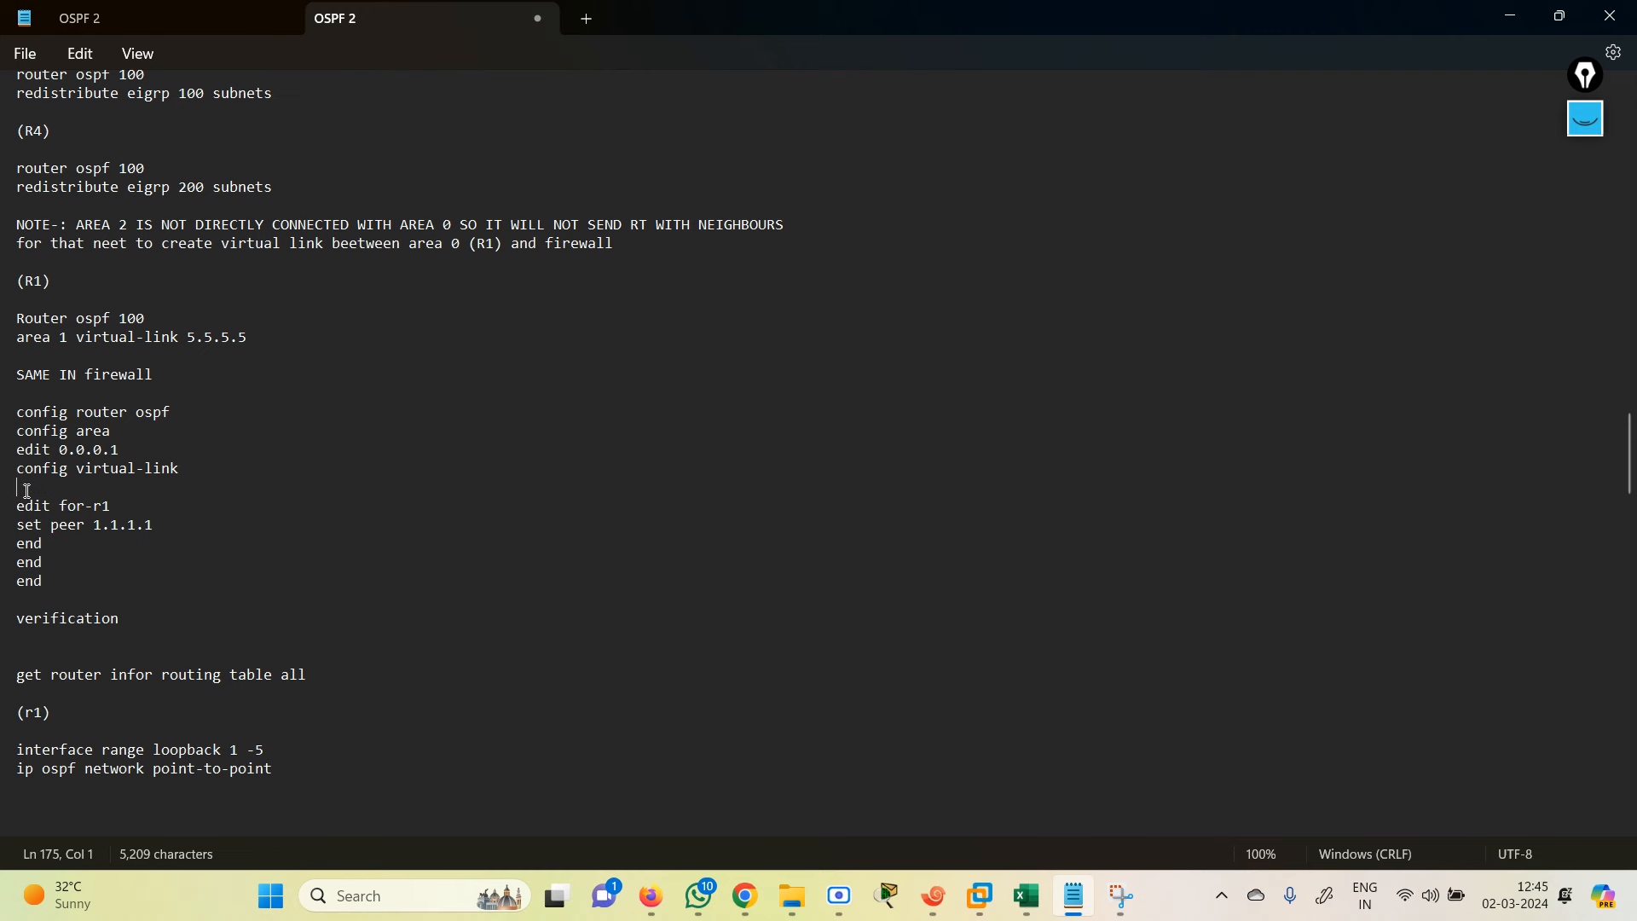
key("BackSpace")
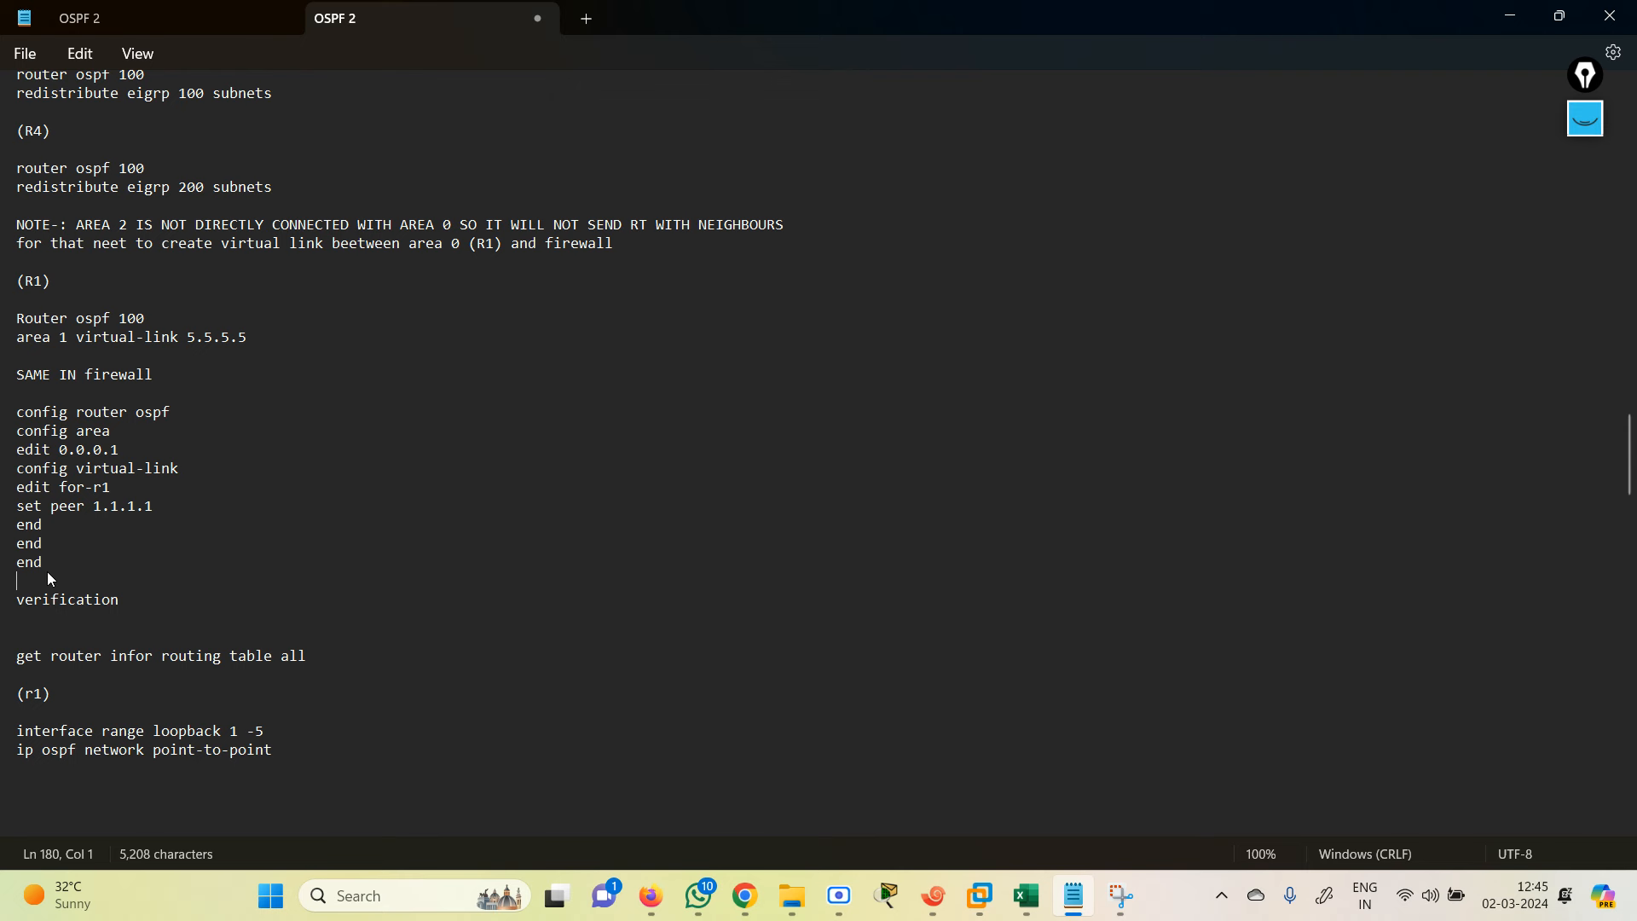
Step: Copy the six FortiGate virtual-link commands and return to the Xshell FortiGate session
left_click_drag(124, 491, 3, 433)
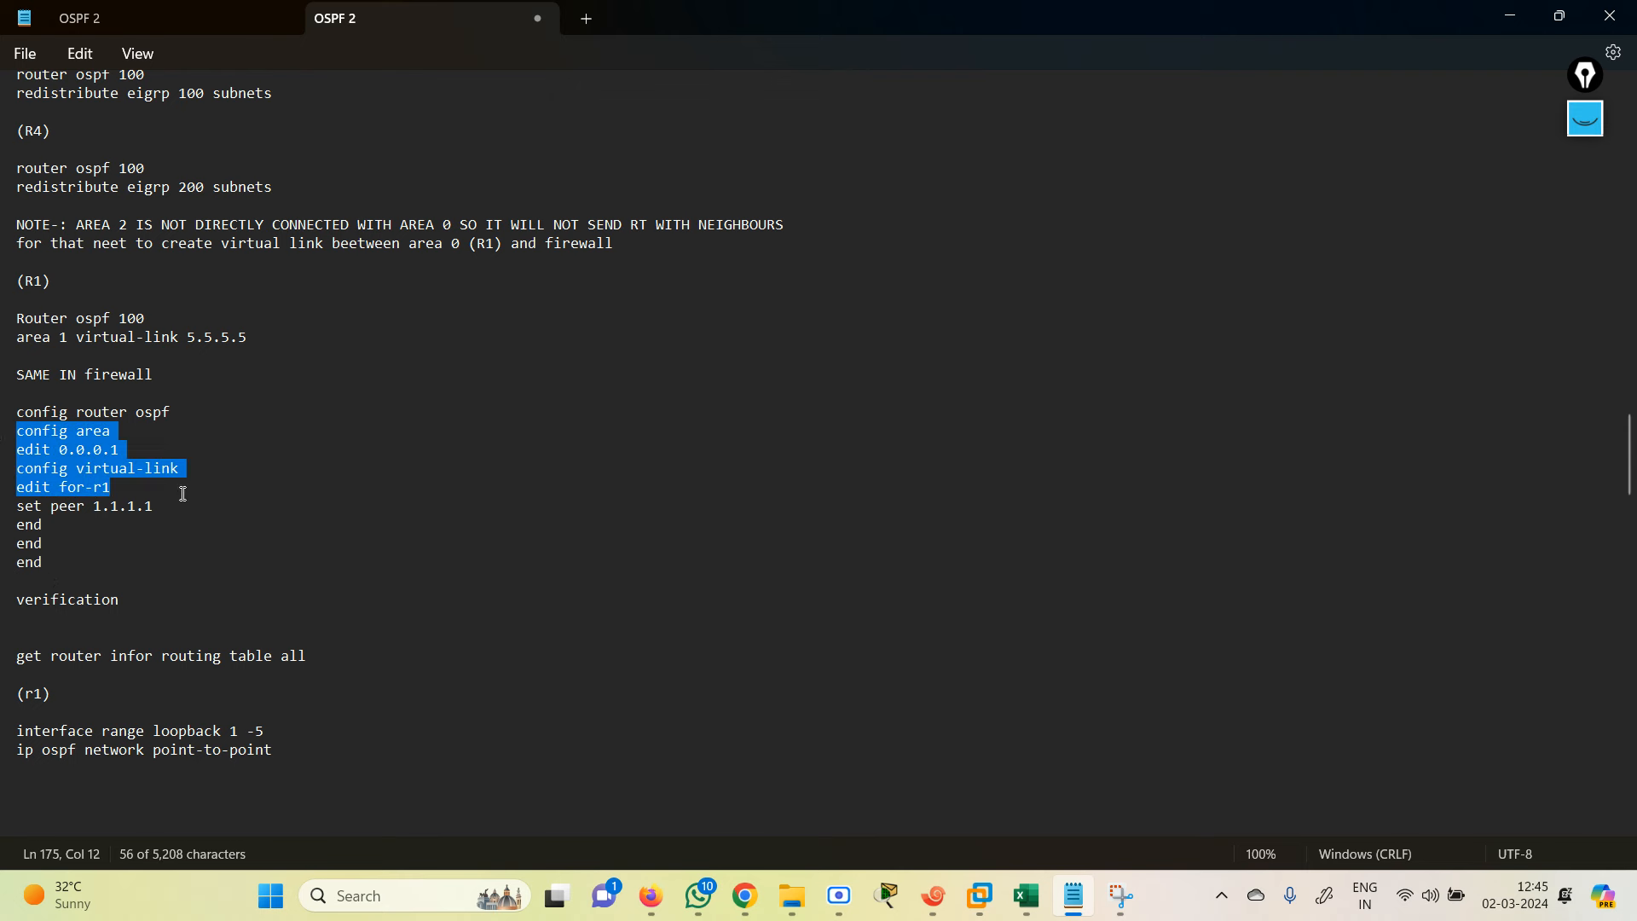
left_click_drag(176, 509, 51, 512)
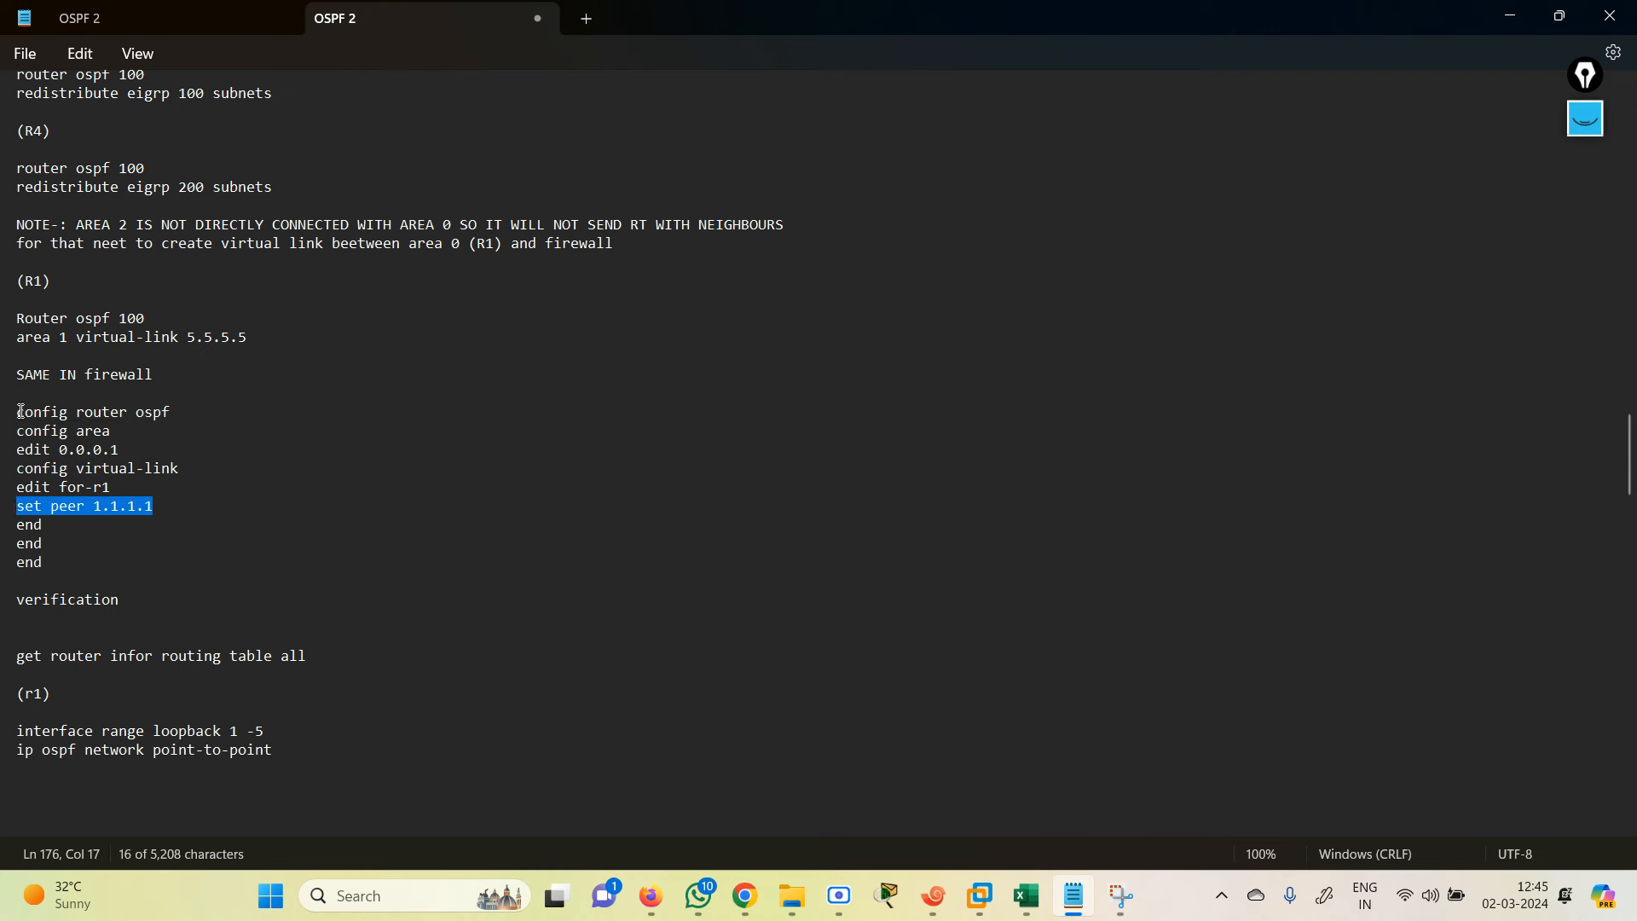
left_click_drag(20, 412, 187, 508)
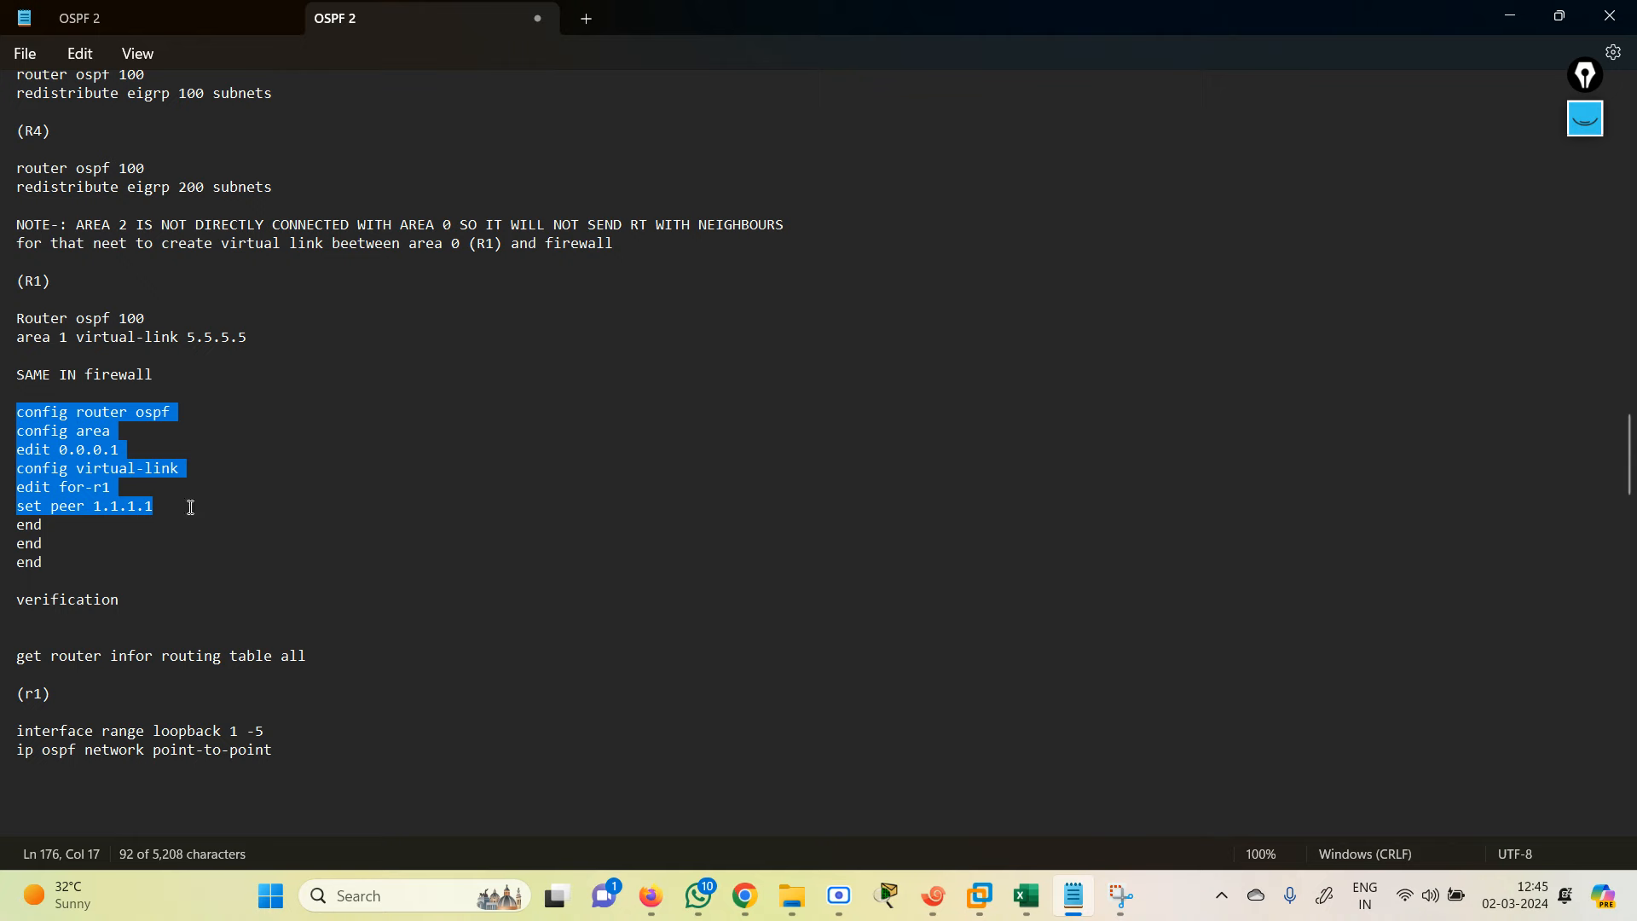
left_click(933, 895)
Step: Paste the for-r1 virtual-link commands for area 0.0.0.1 with peer 1.1.1.1 into the FortiGate
right_click(394, 648)
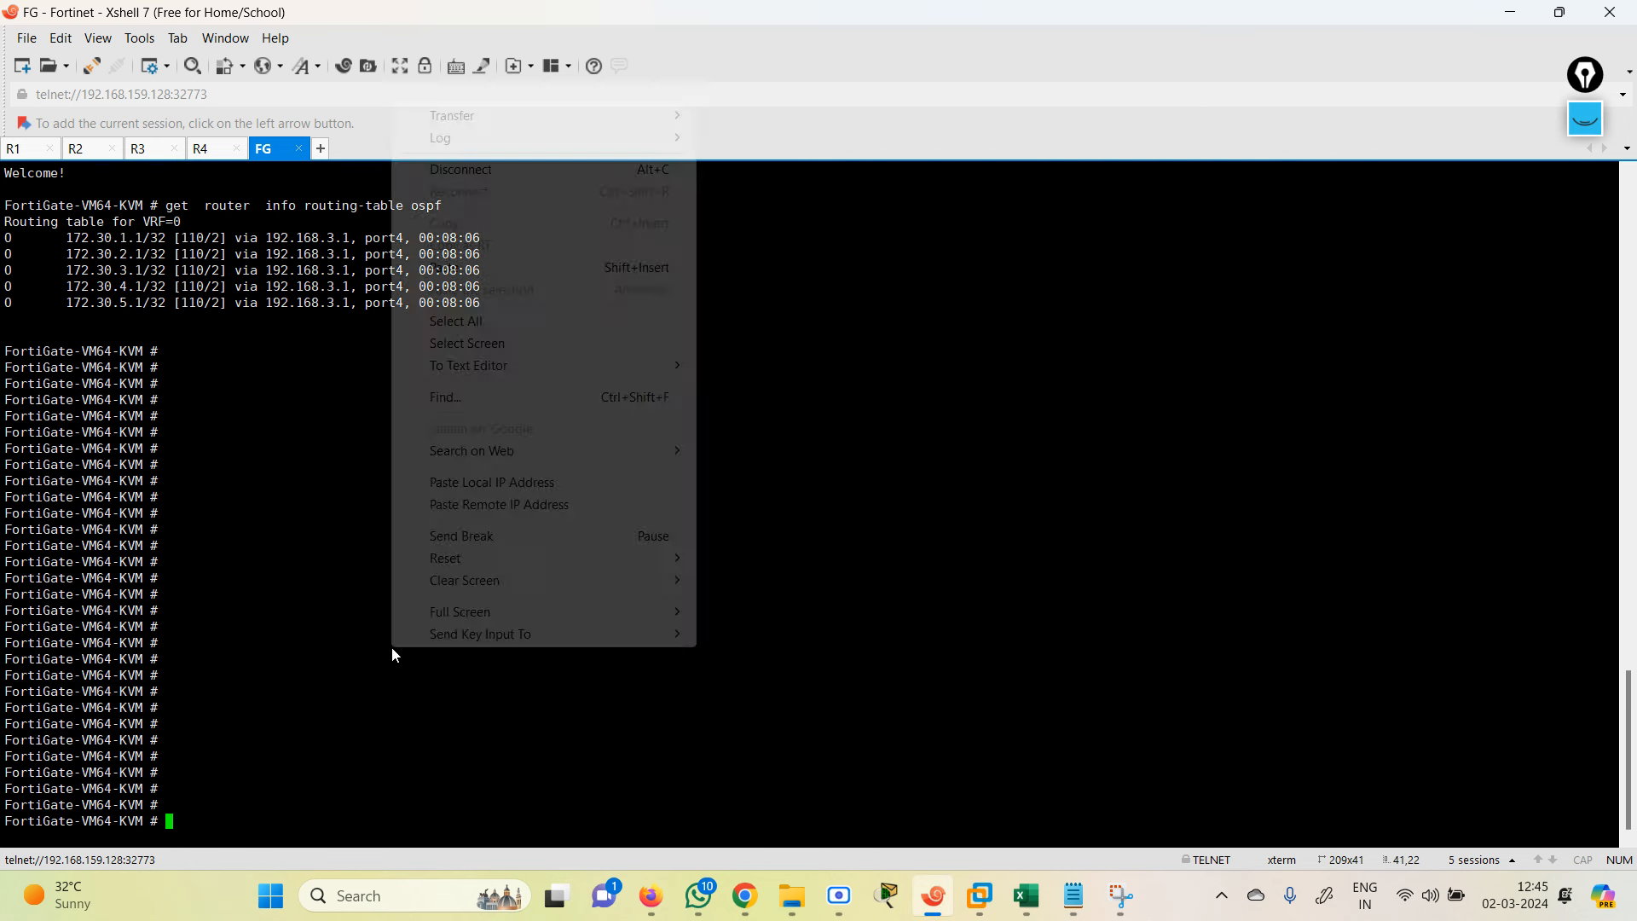
left_click(444, 270)
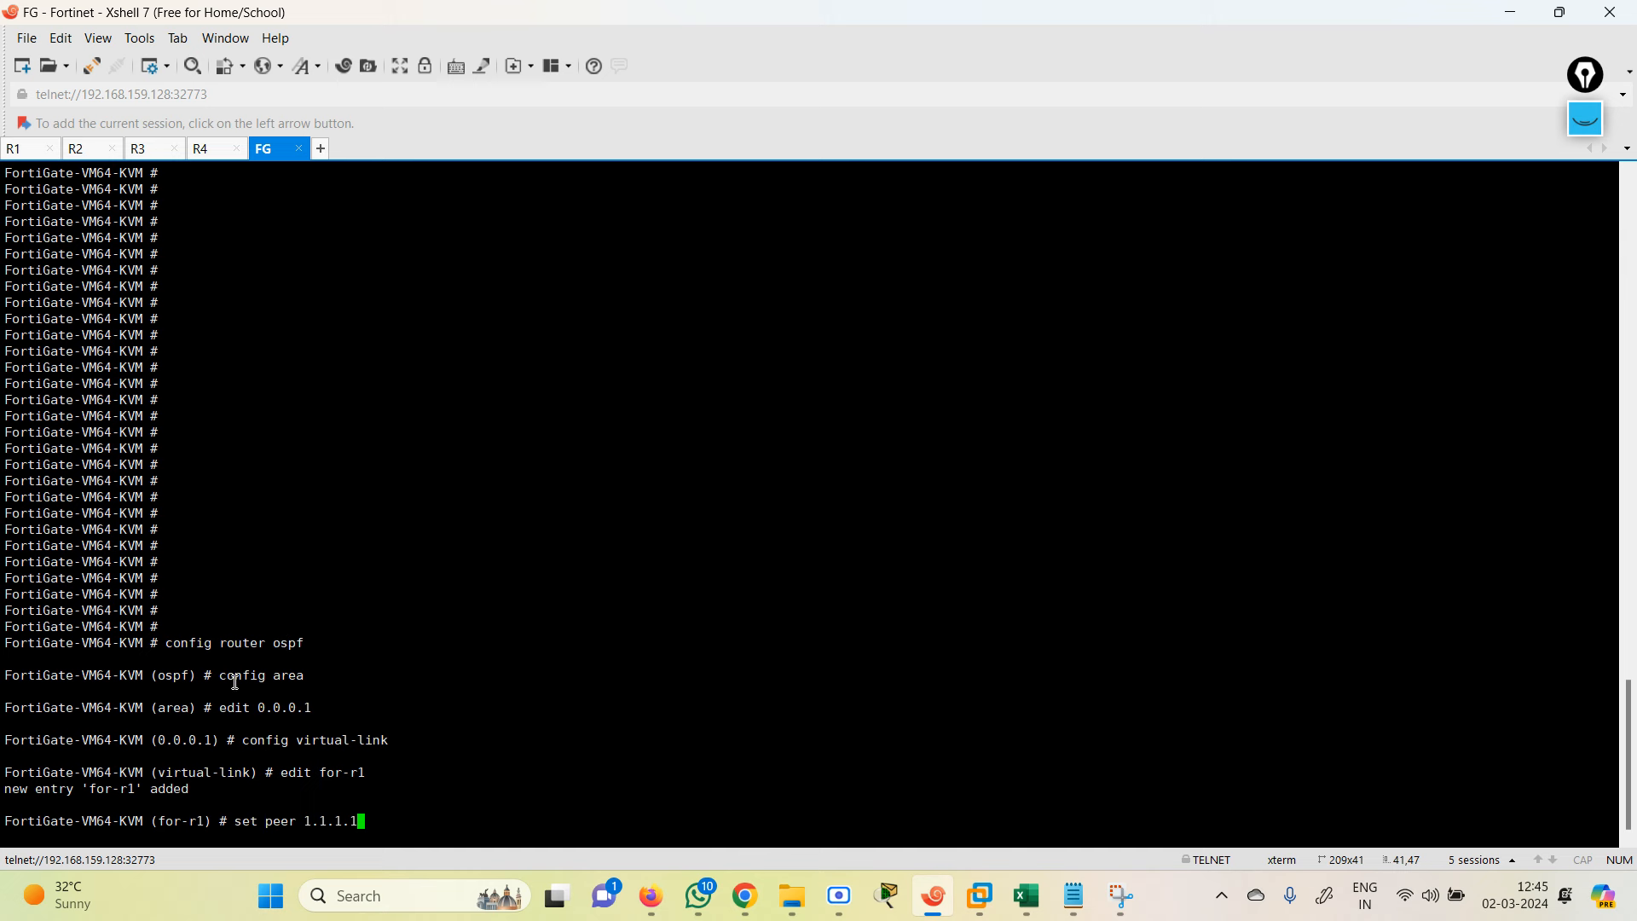
left_click_drag(234, 683, 380, 756)
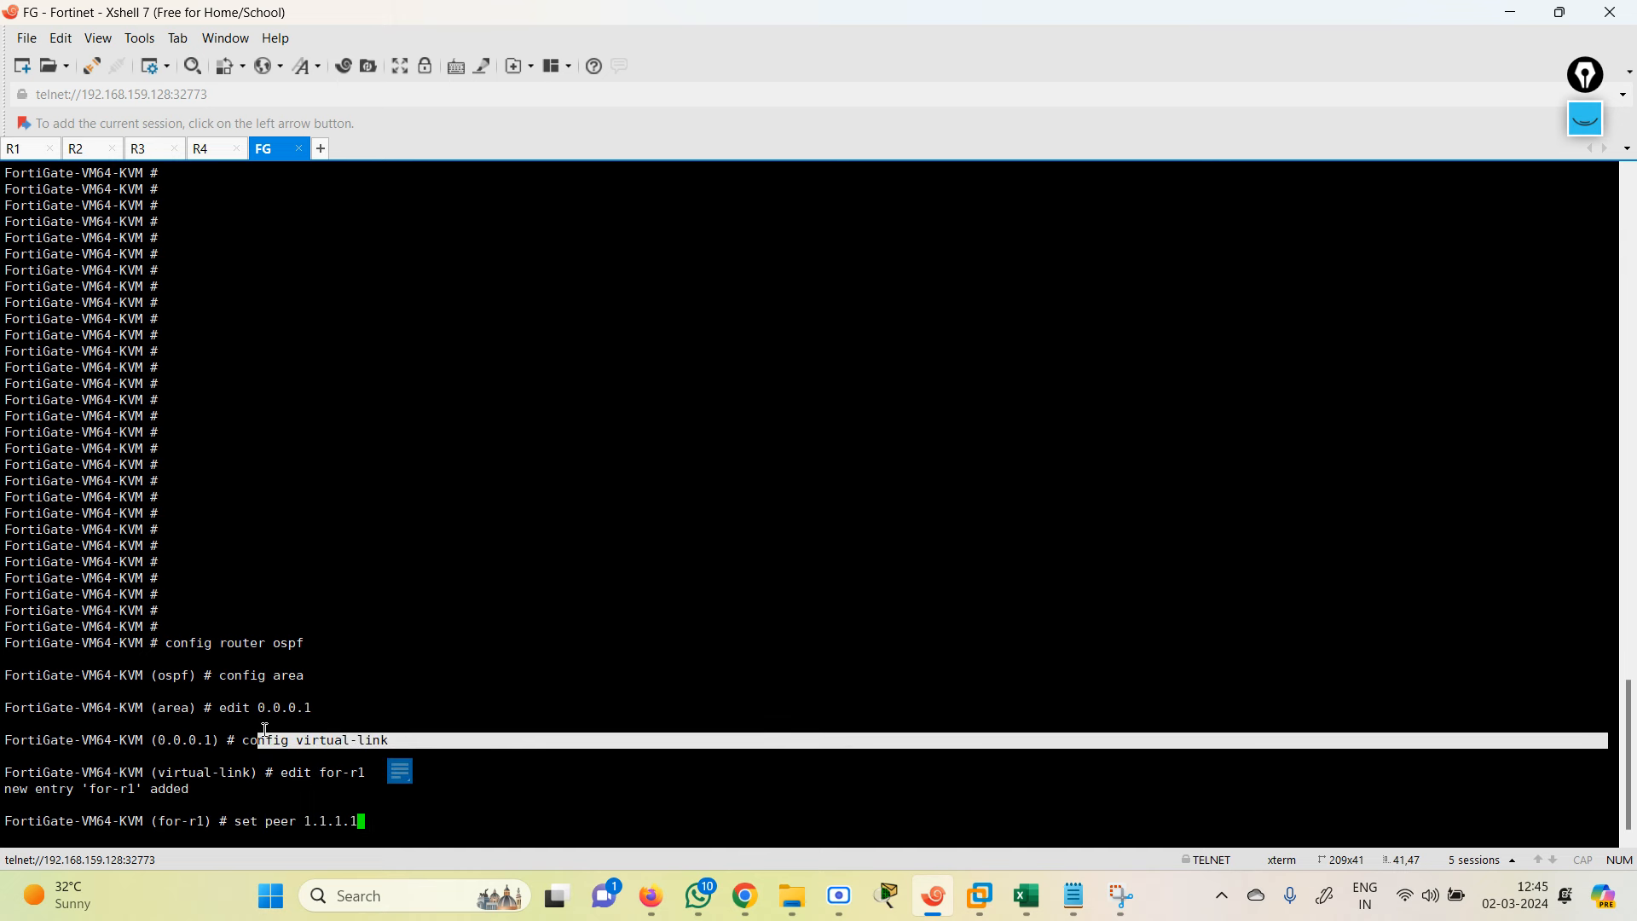
left_click_drag(266, 704, 361, 733)
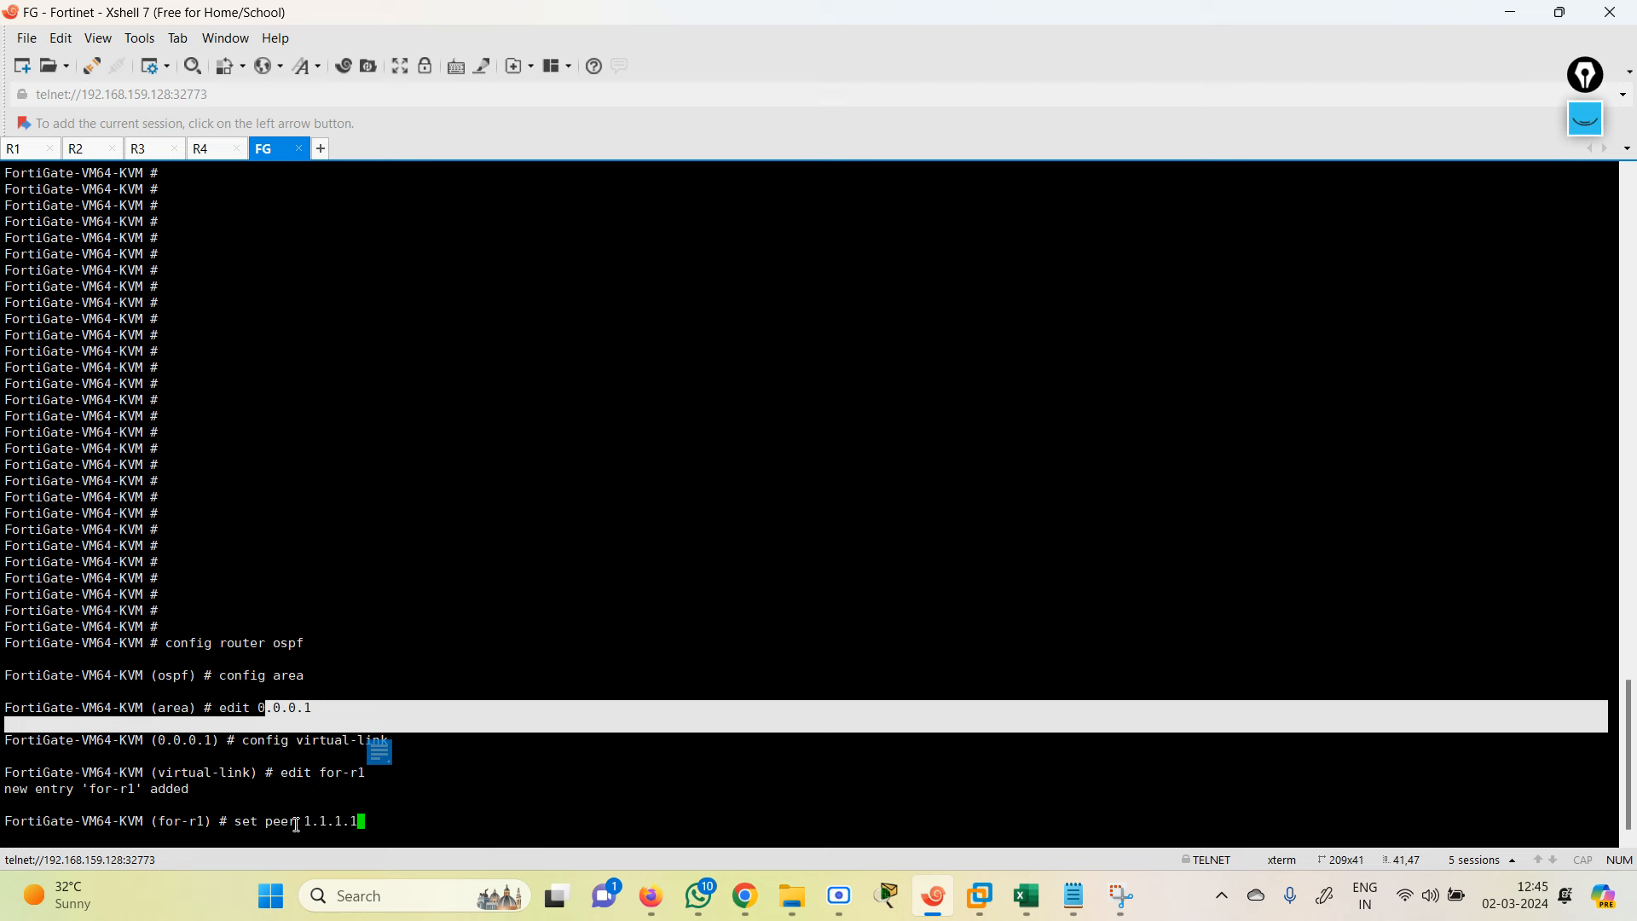
left_click_drag(296, 824, 394, 820)
Step: Type end twice to leave the for-r1 entry and the area 0.0.0.1 configuration
key("Return")
key("Return")
key("Return")
key("Return")
key("Return")
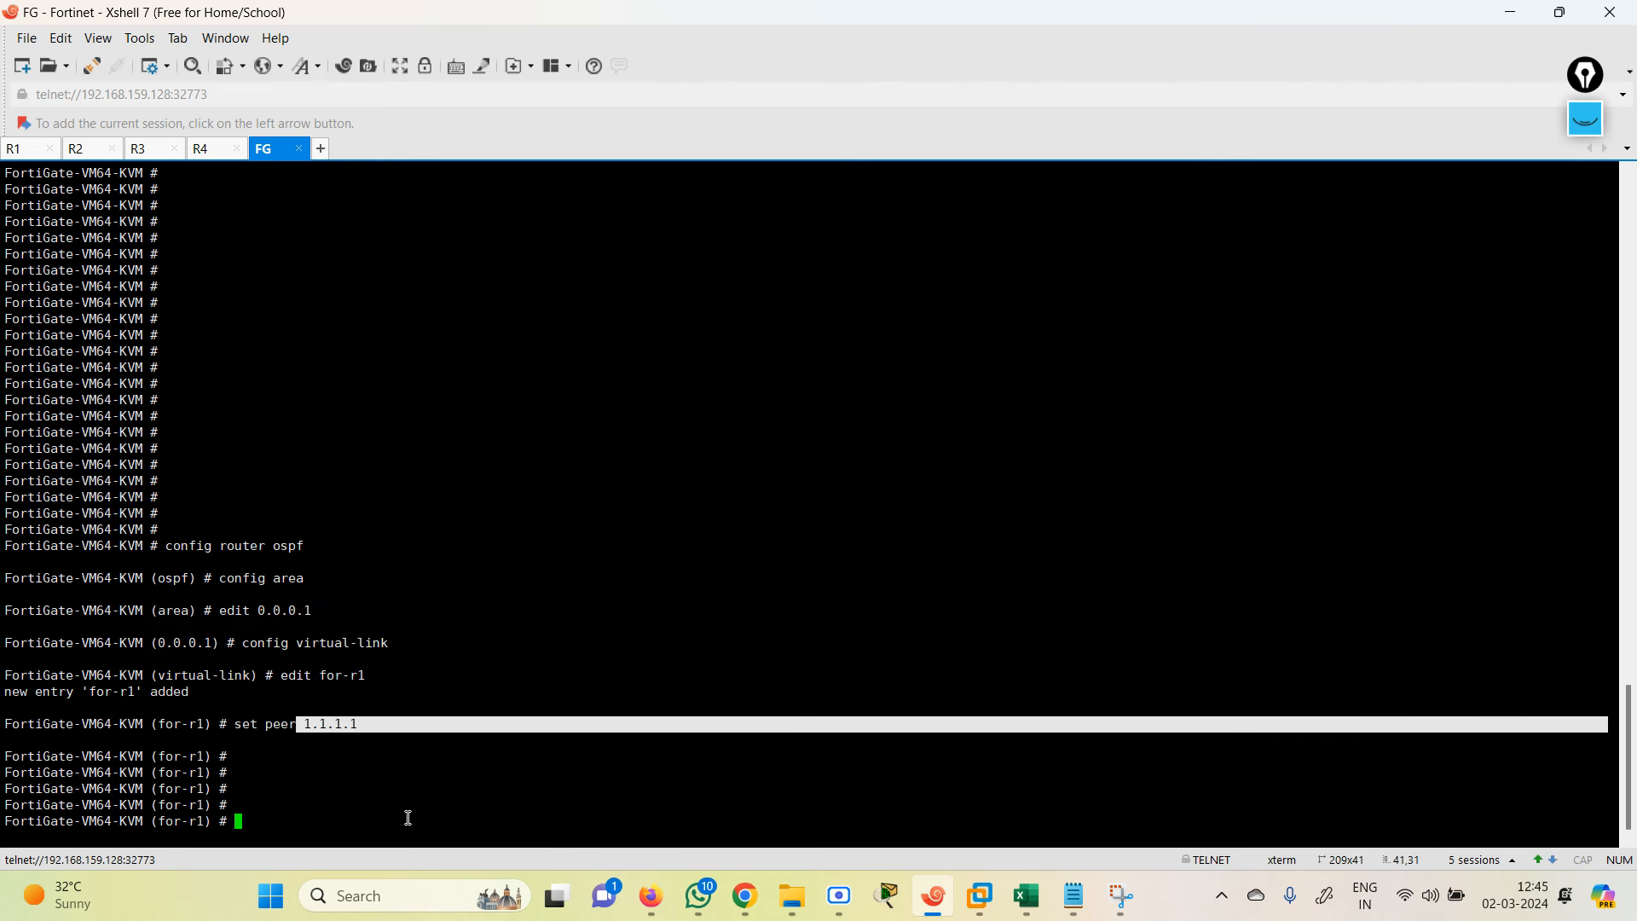
type("end")
key("Return")
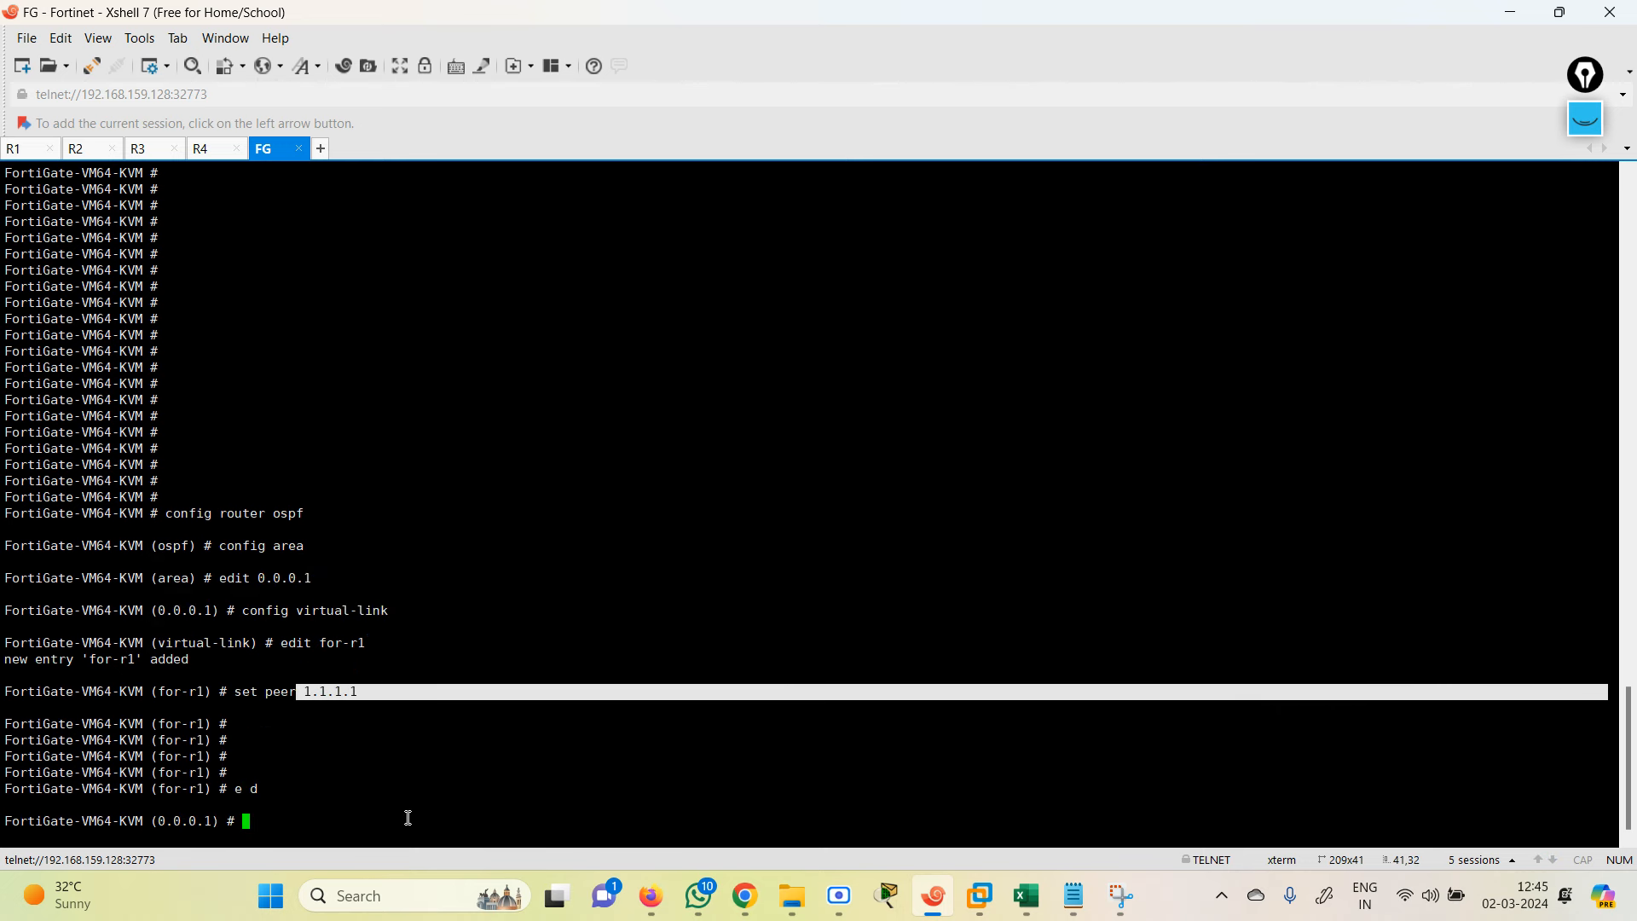
type("end")
key("Return")
Step: Exit the FortiGate's OSPF configuration to the root prompt with two more end commands
type("end")
key("Return")
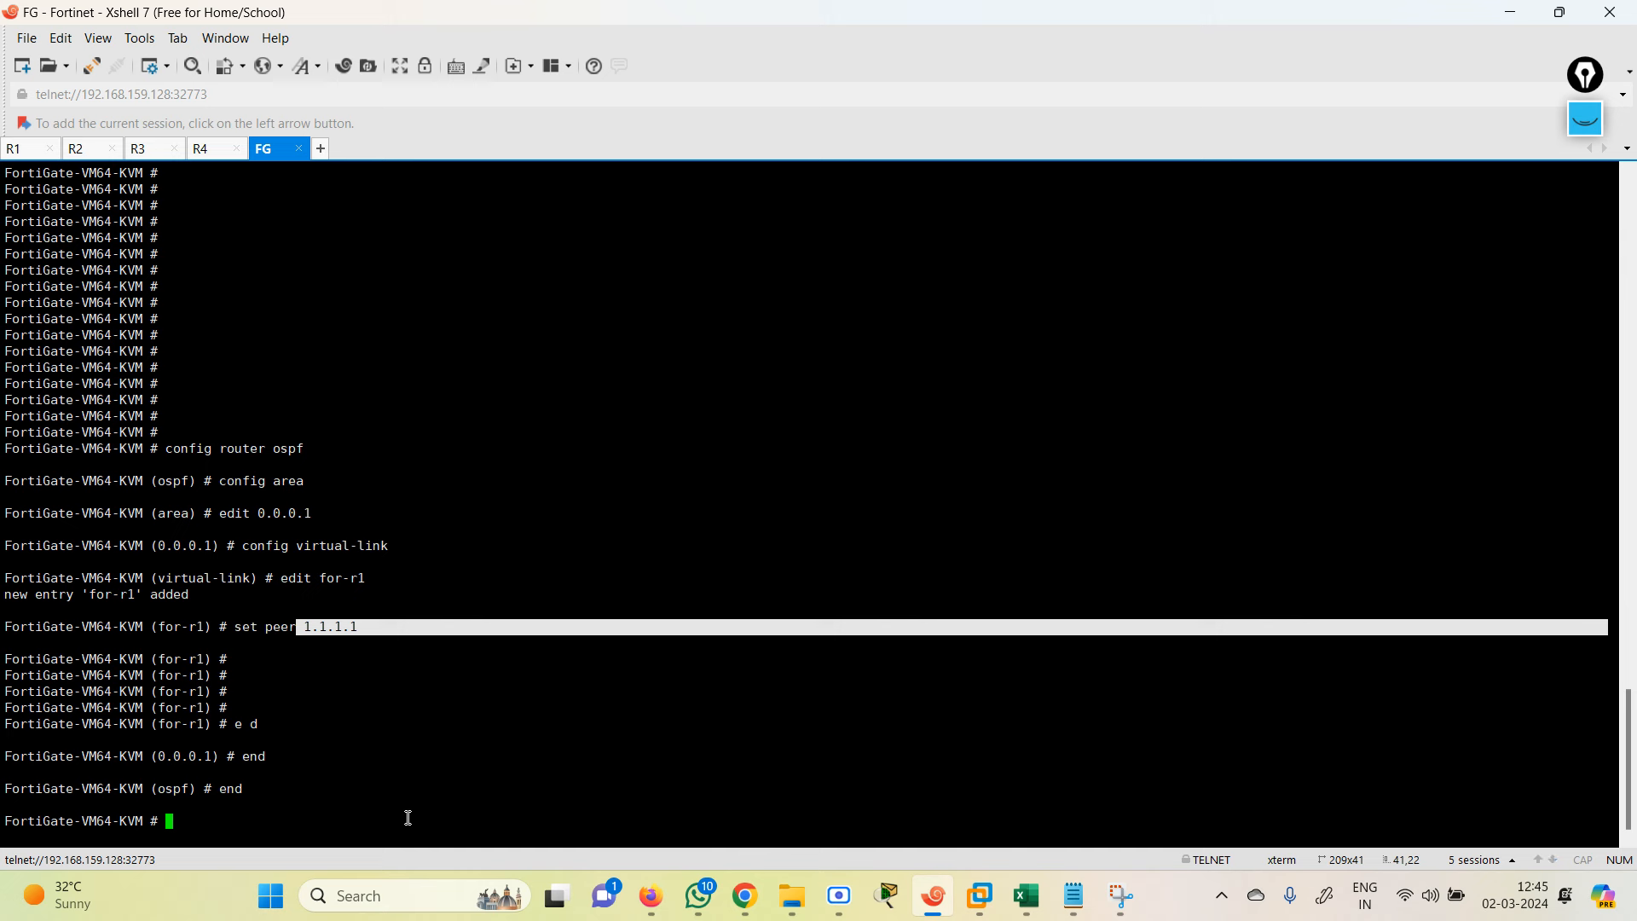
type("end")
key("Return")
Step: Run get router info routing-table ospf three times, confirming 172.30.1.1–172.30.5.1 via port4, then minimize Xshell
type("s")
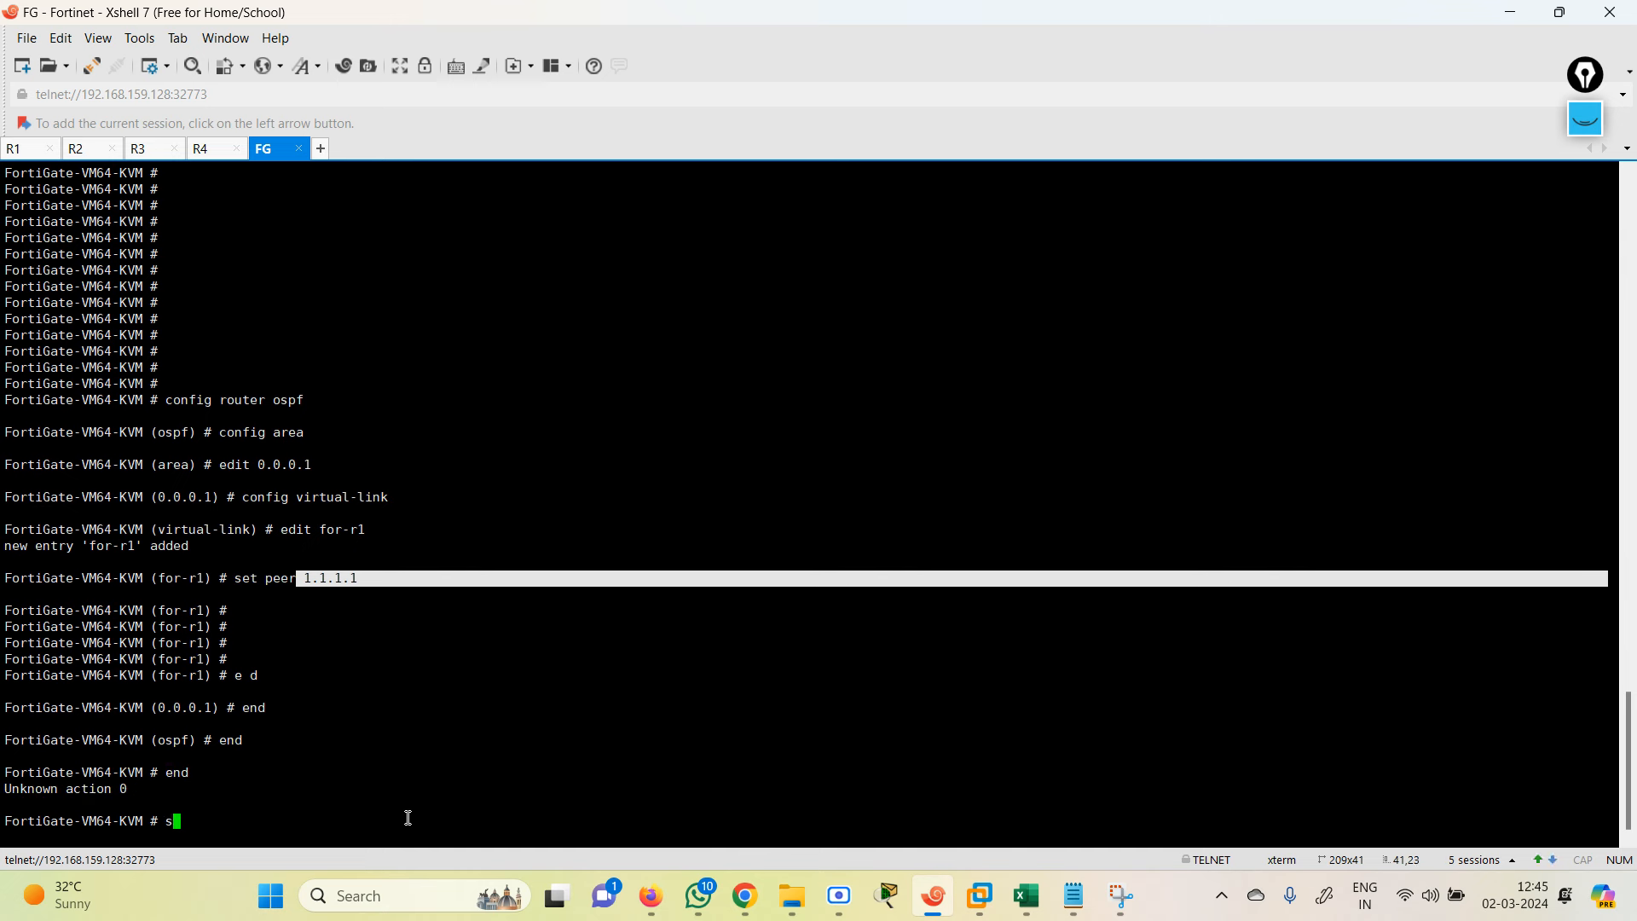
key("BackSpace")
type("get router in")
key("Return")
type("fo routing-table ")
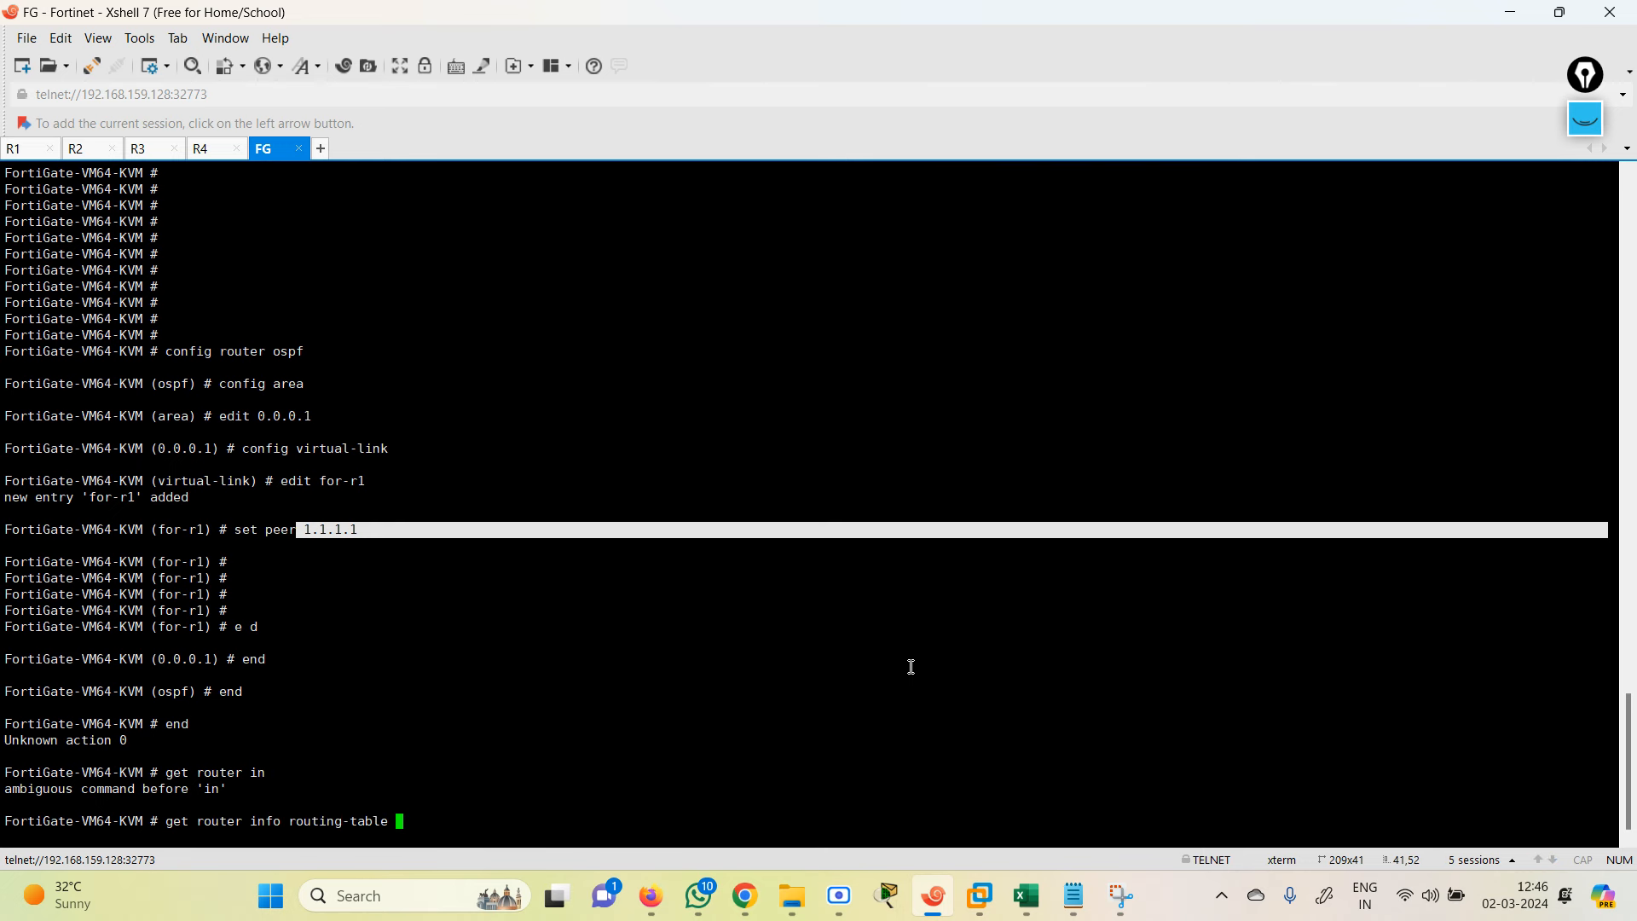
type("ospf")
key("Return")
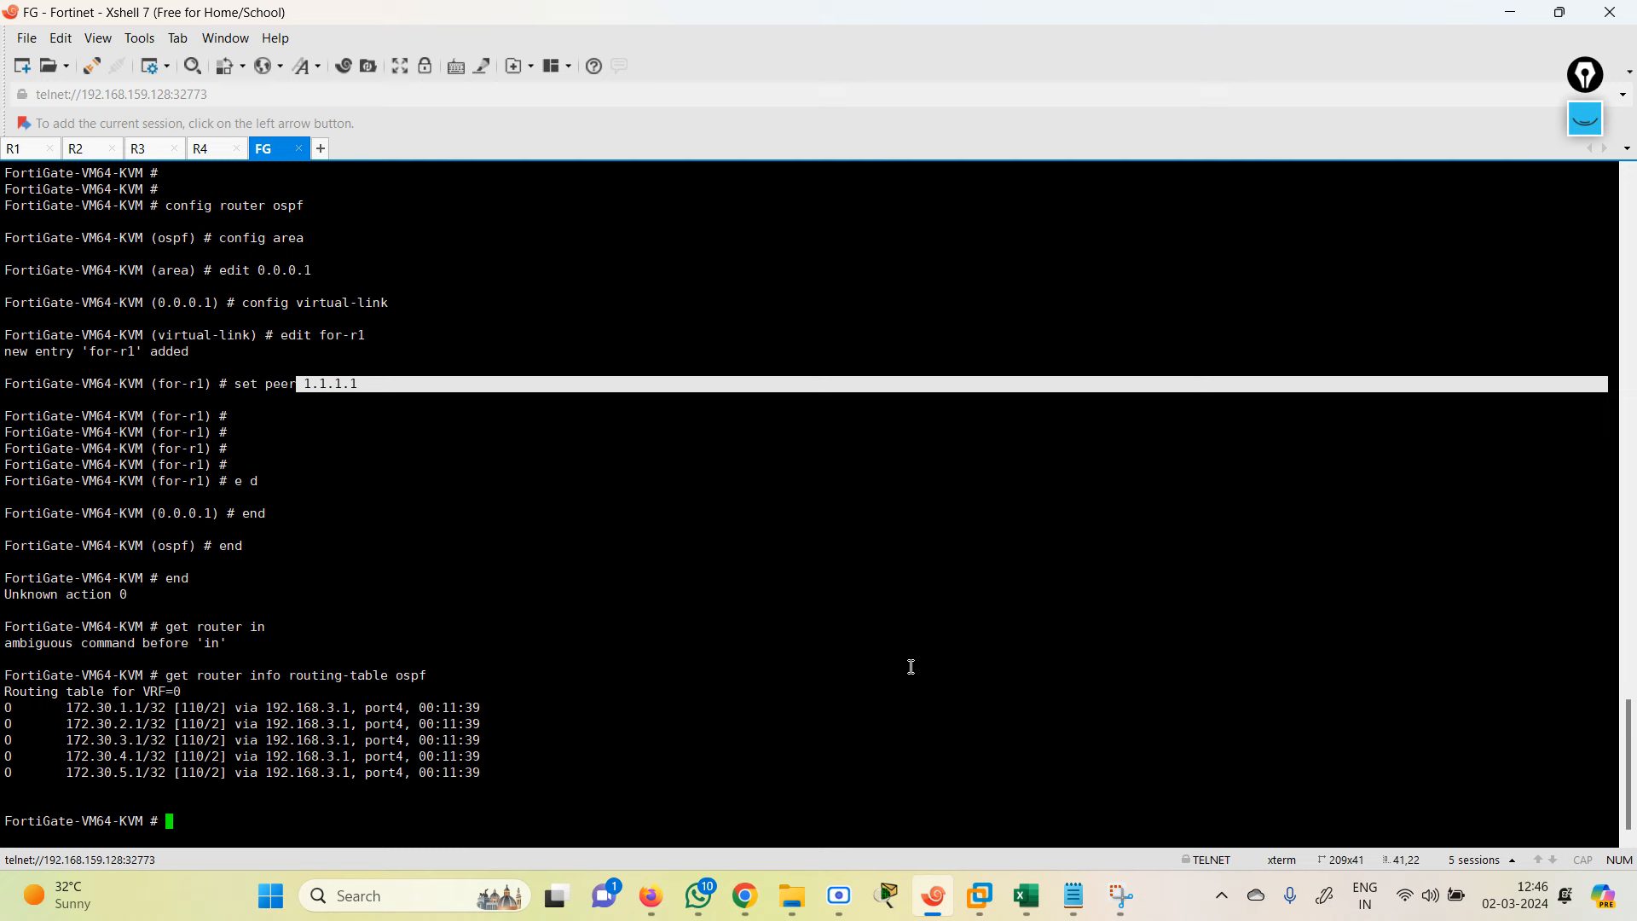
key("Up")
key("Return")
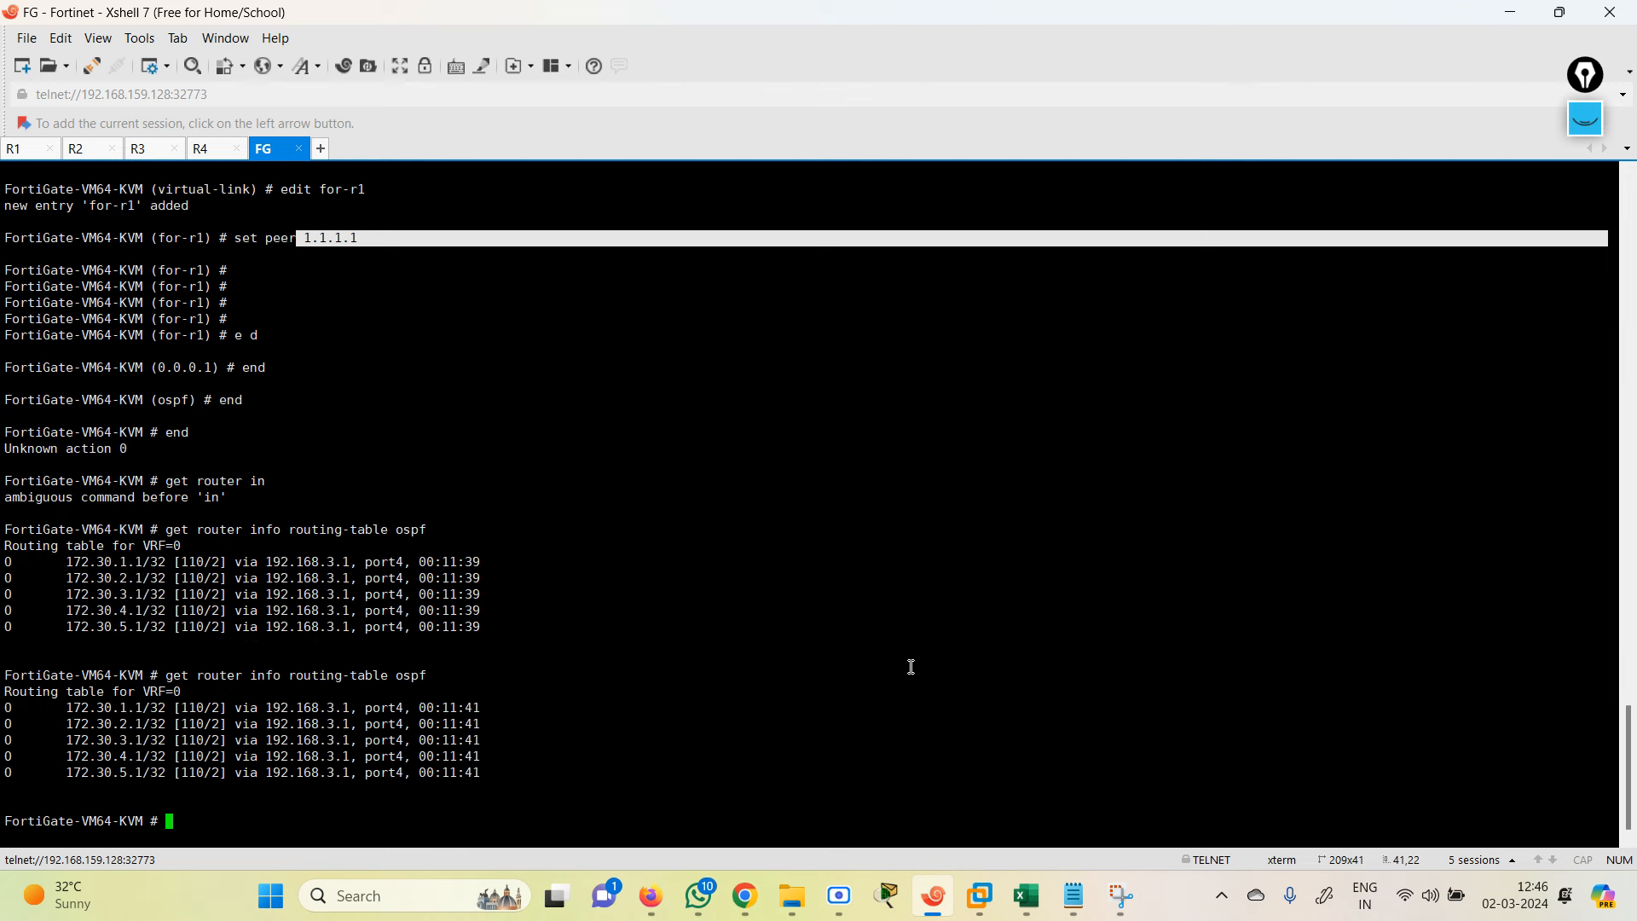
key("Up")
key("Return")
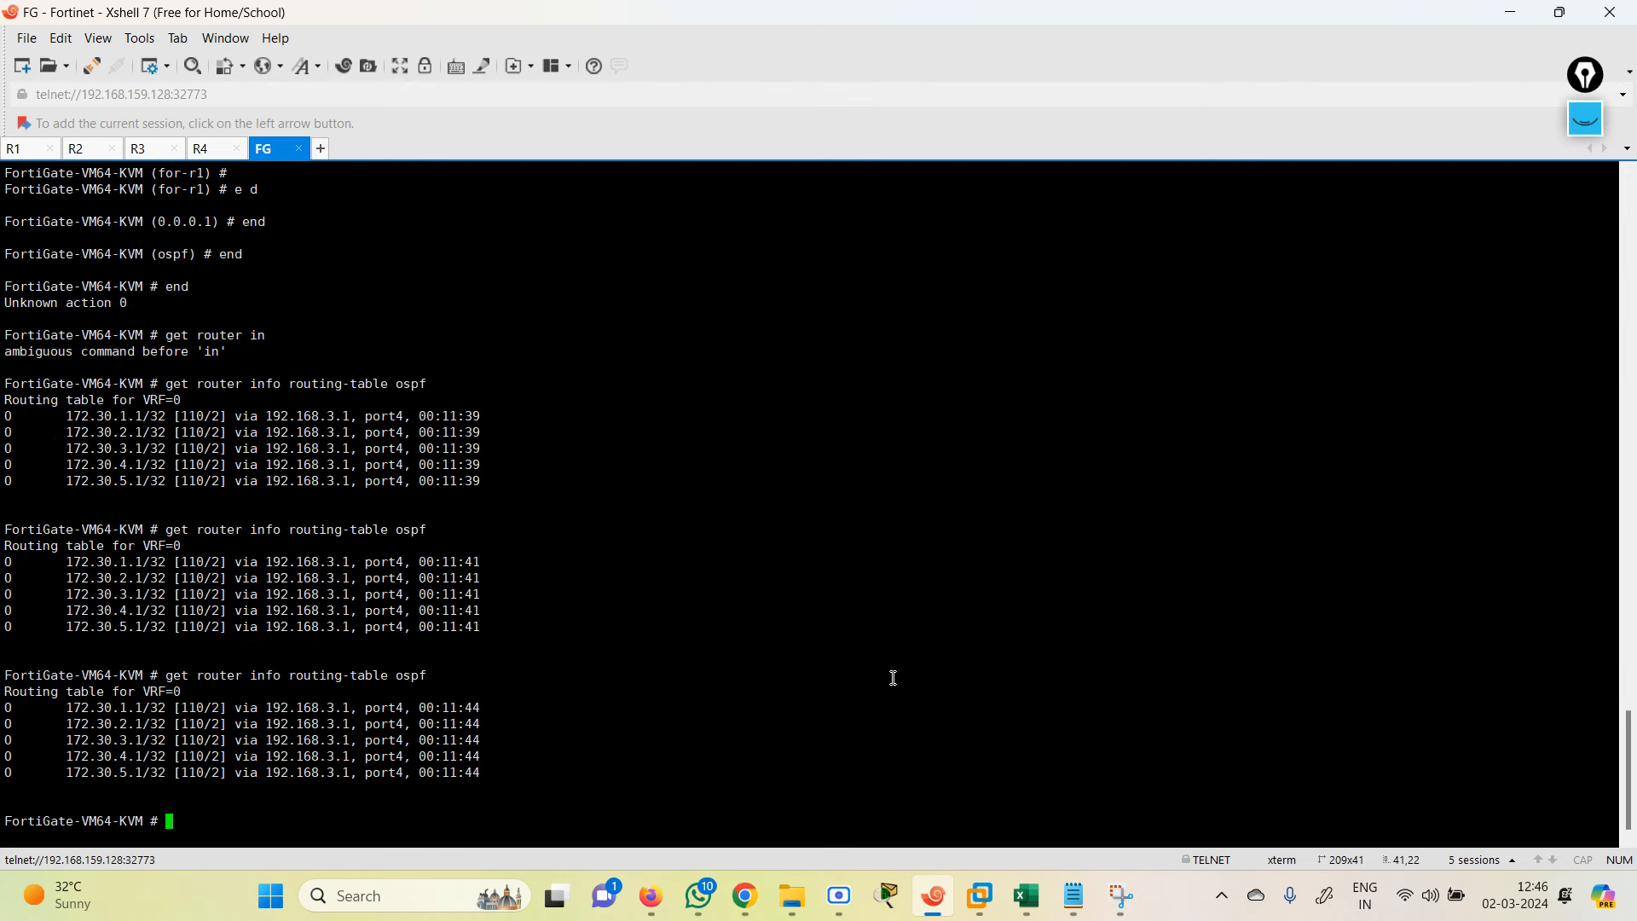
left_click(1506, 14)
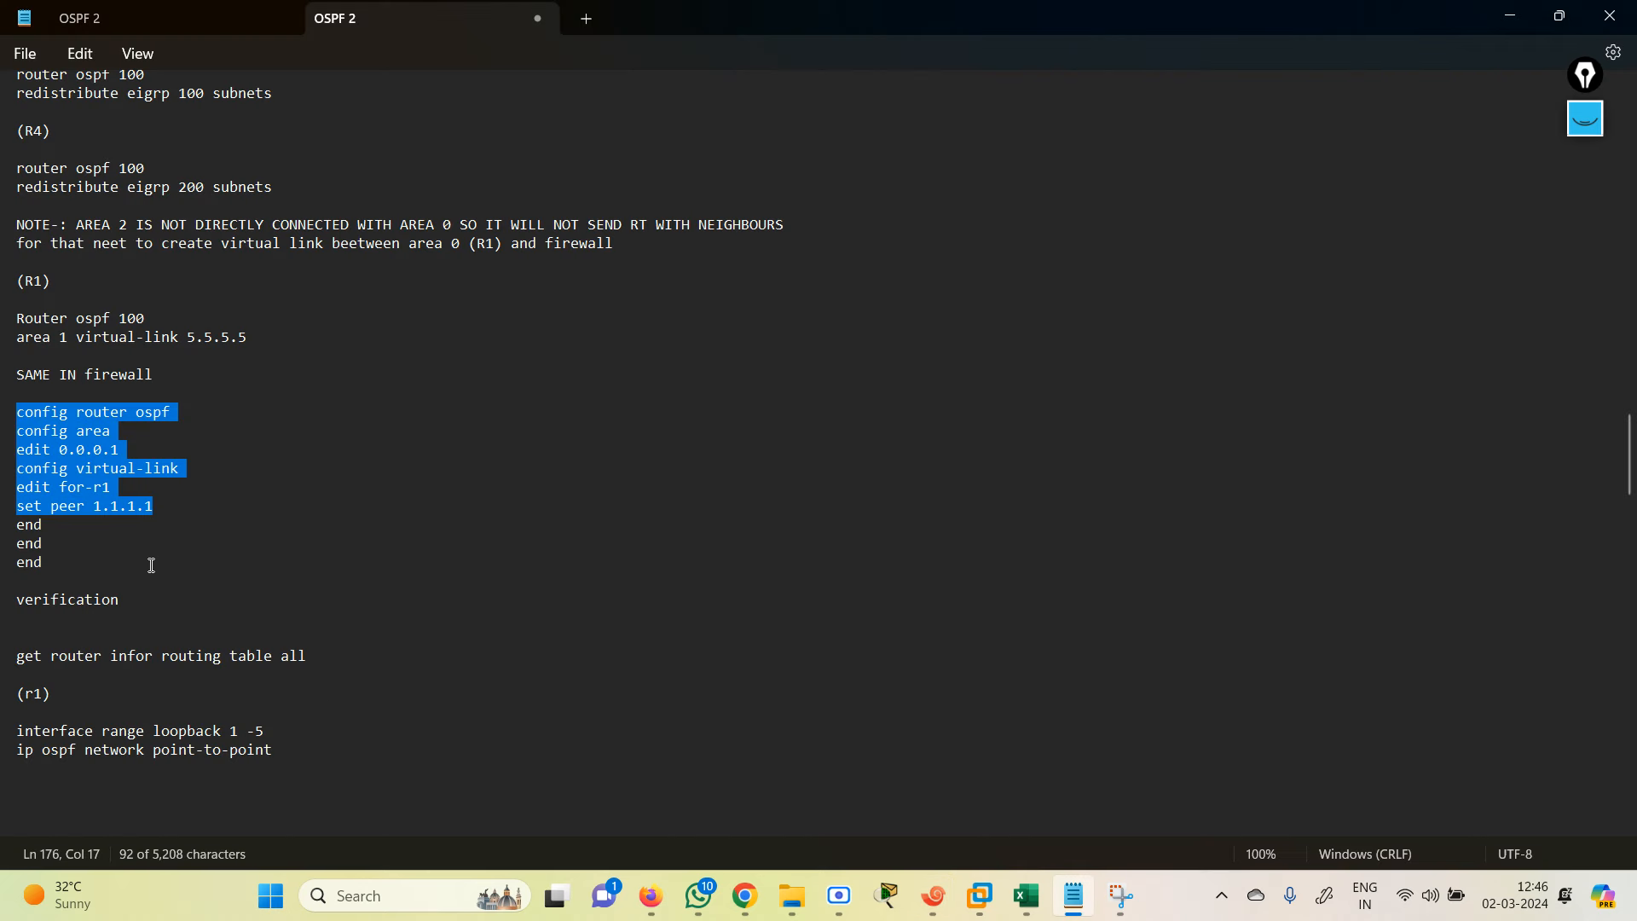
Step: Log back into the FortiGate web GUI as admin, dismissing the save-password, setup and FortiOS 7.0.0 prompts
left_click(1510, 16)
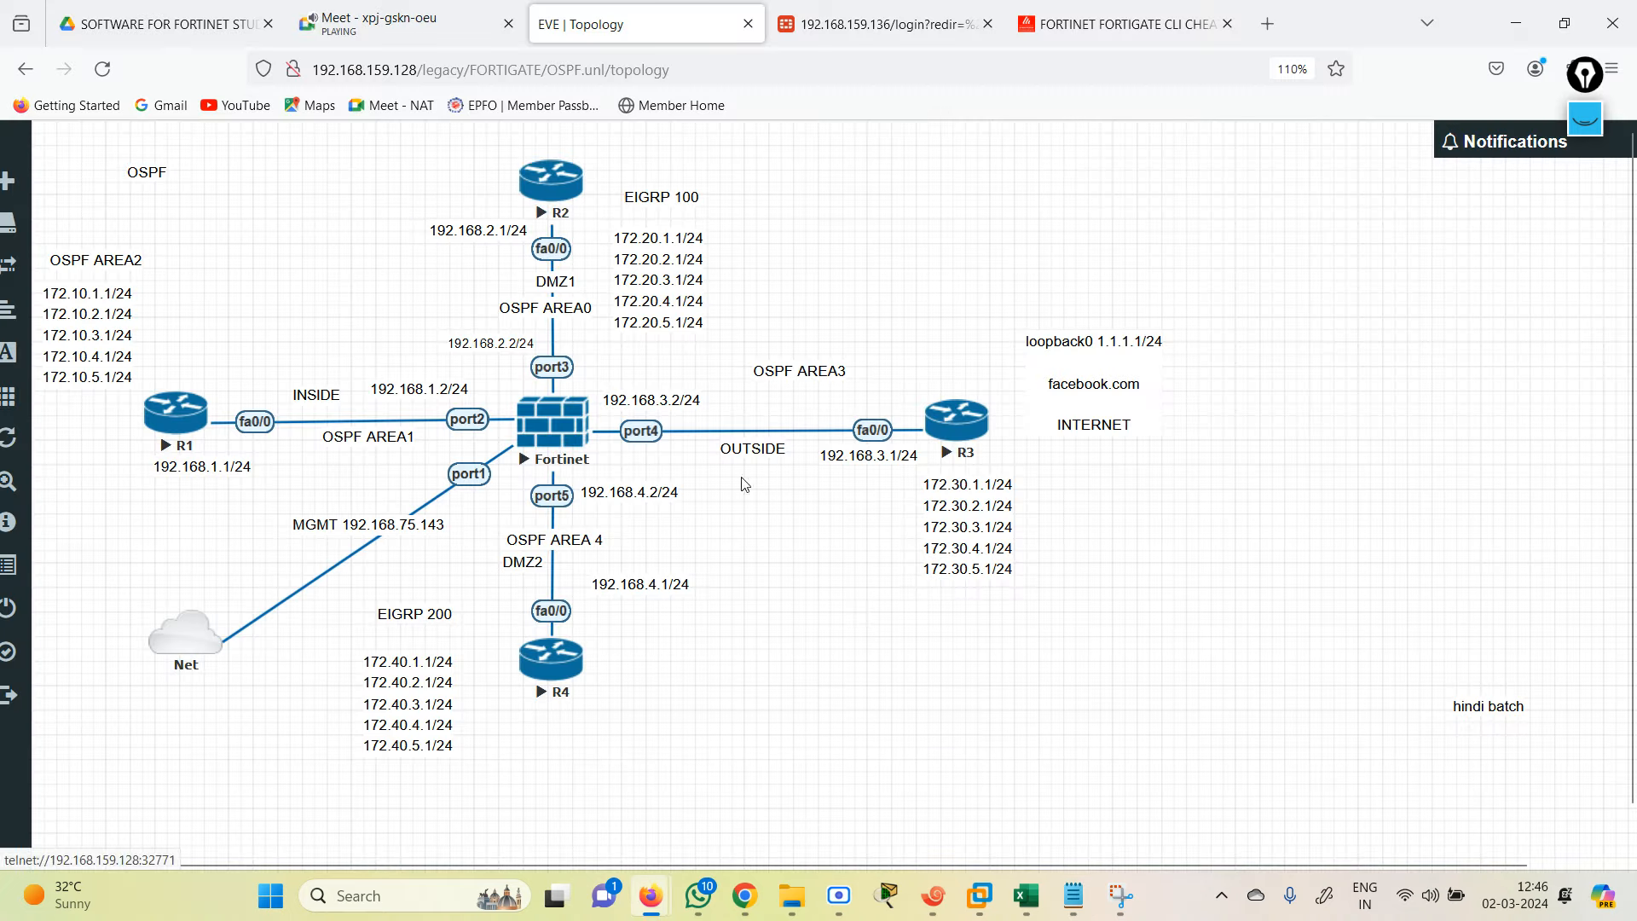
left_click(891, 24)
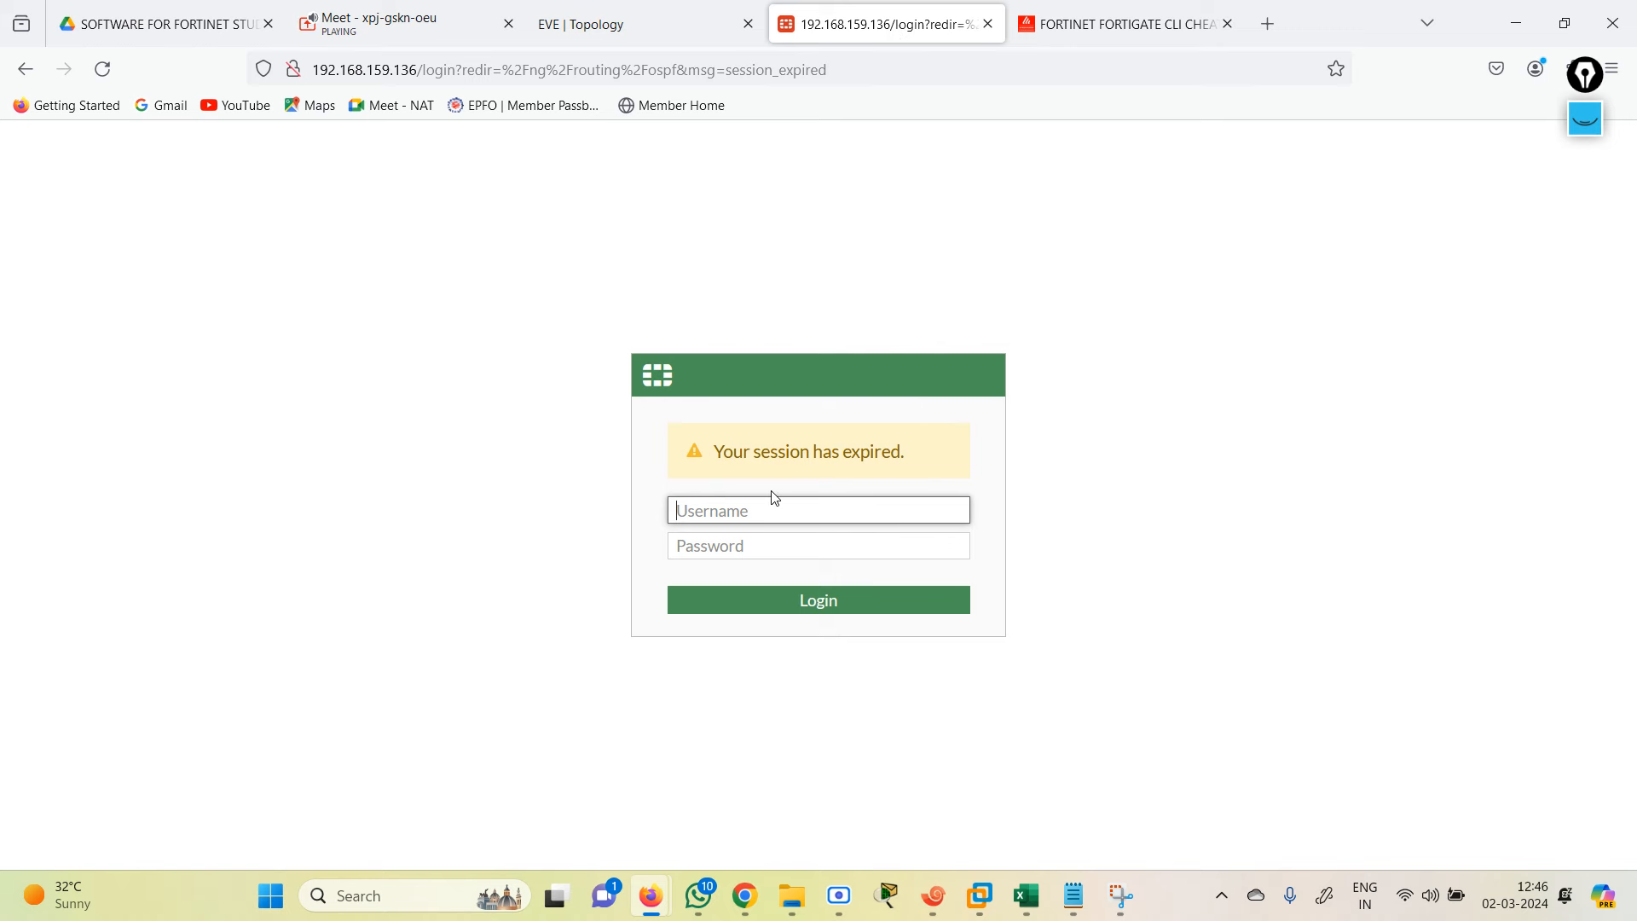
type("admin")
key("Tab")
type("a")
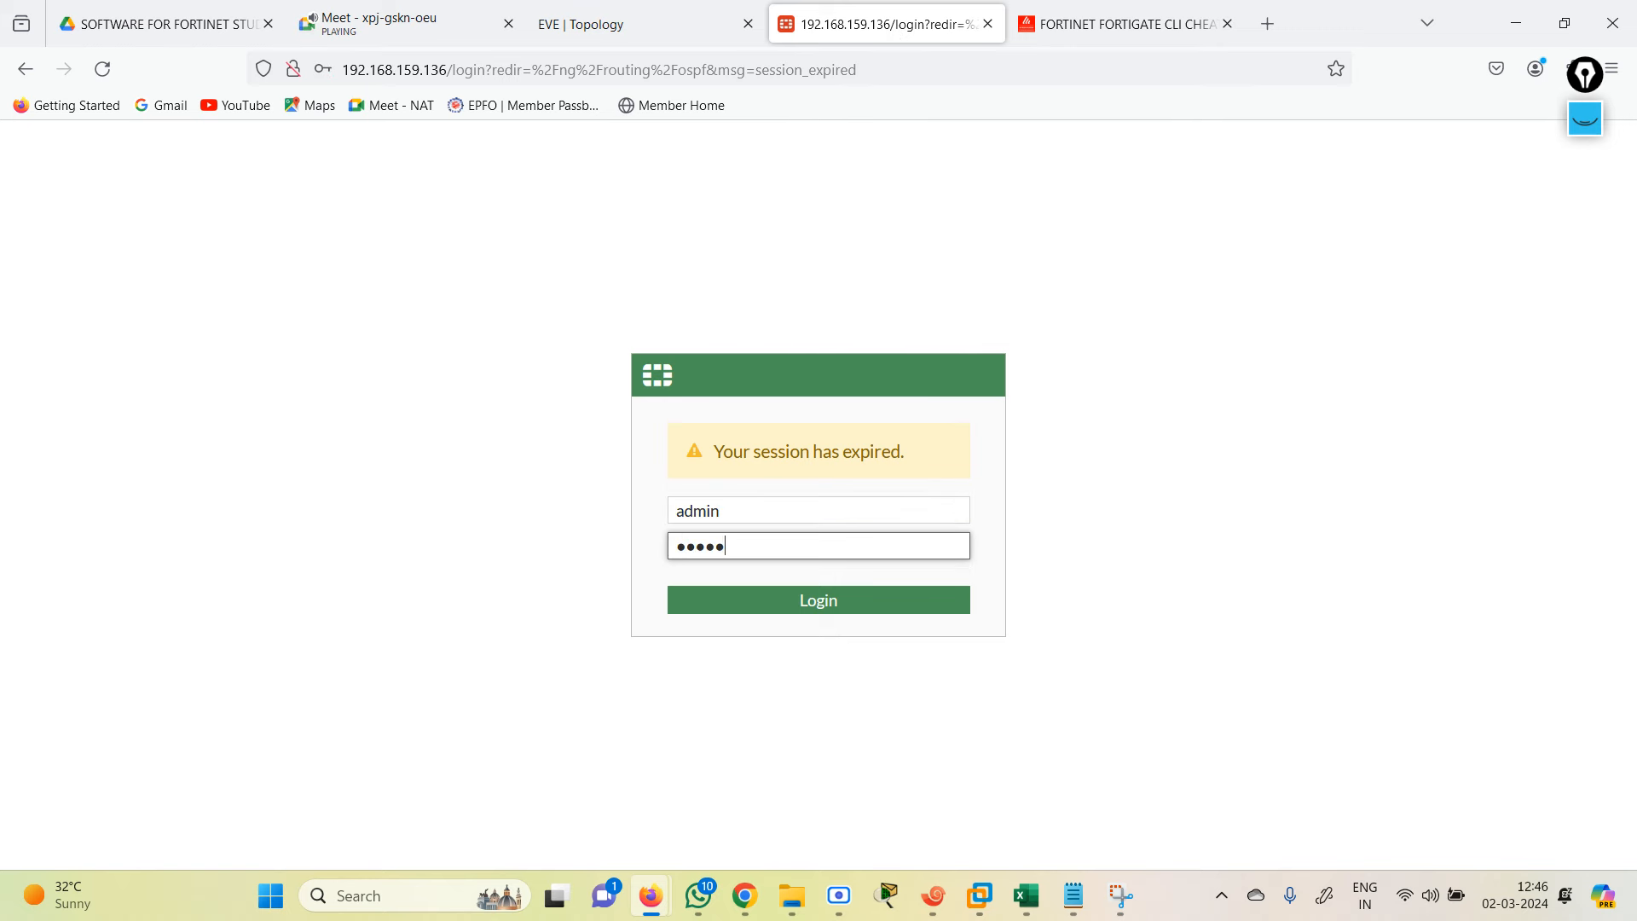
key("Return")
left_click(616, 341)
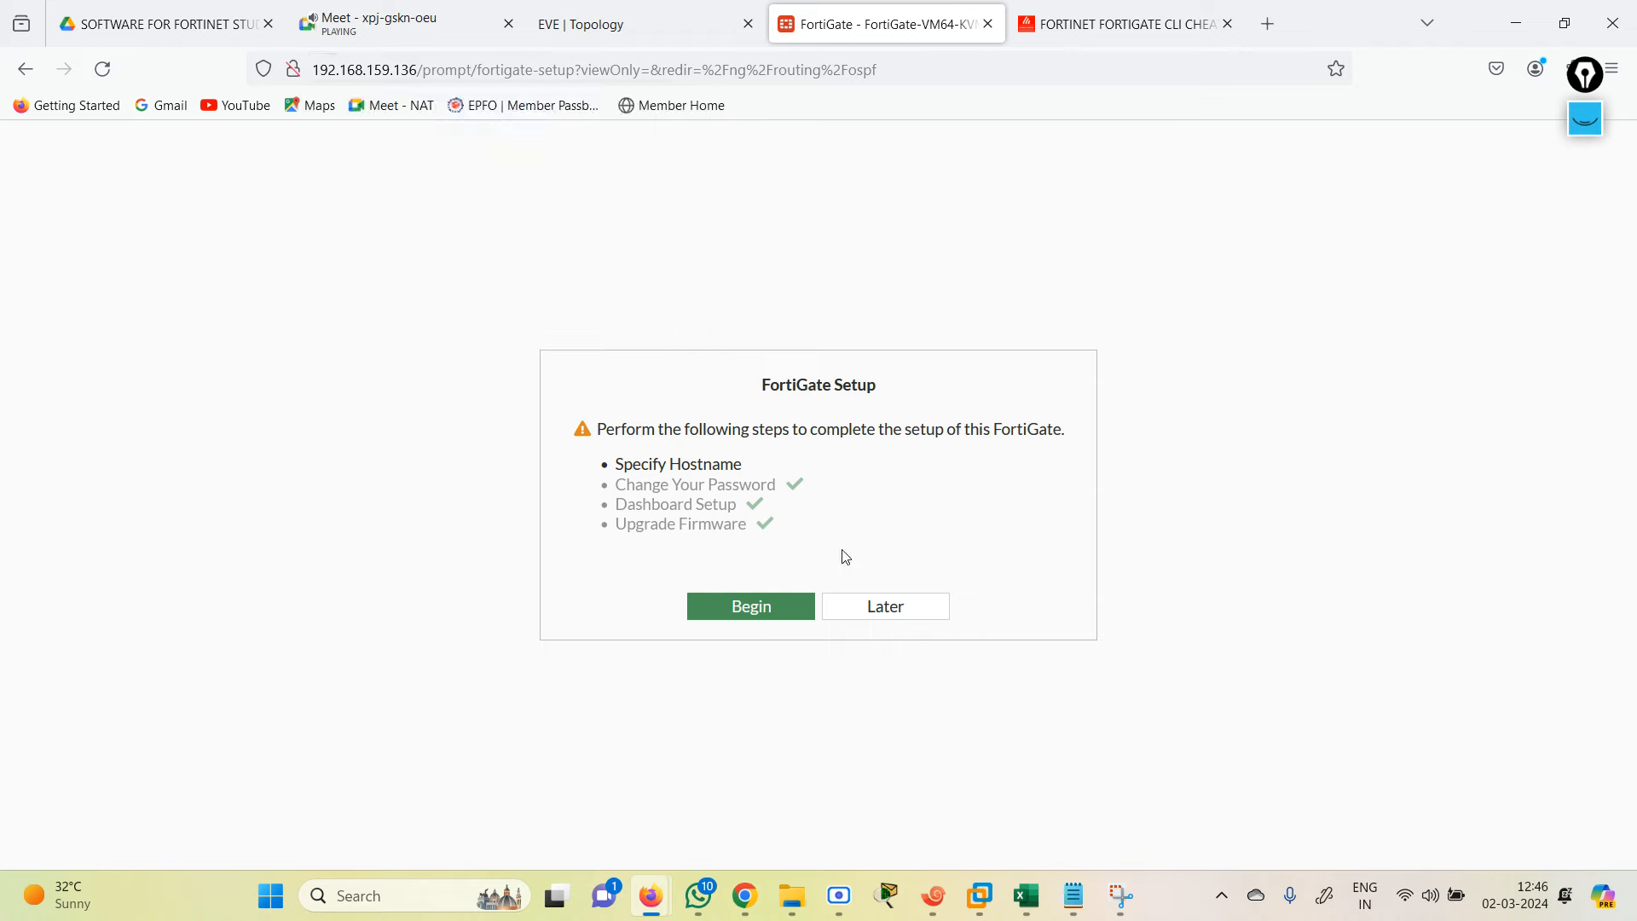
left_click(885, 607)
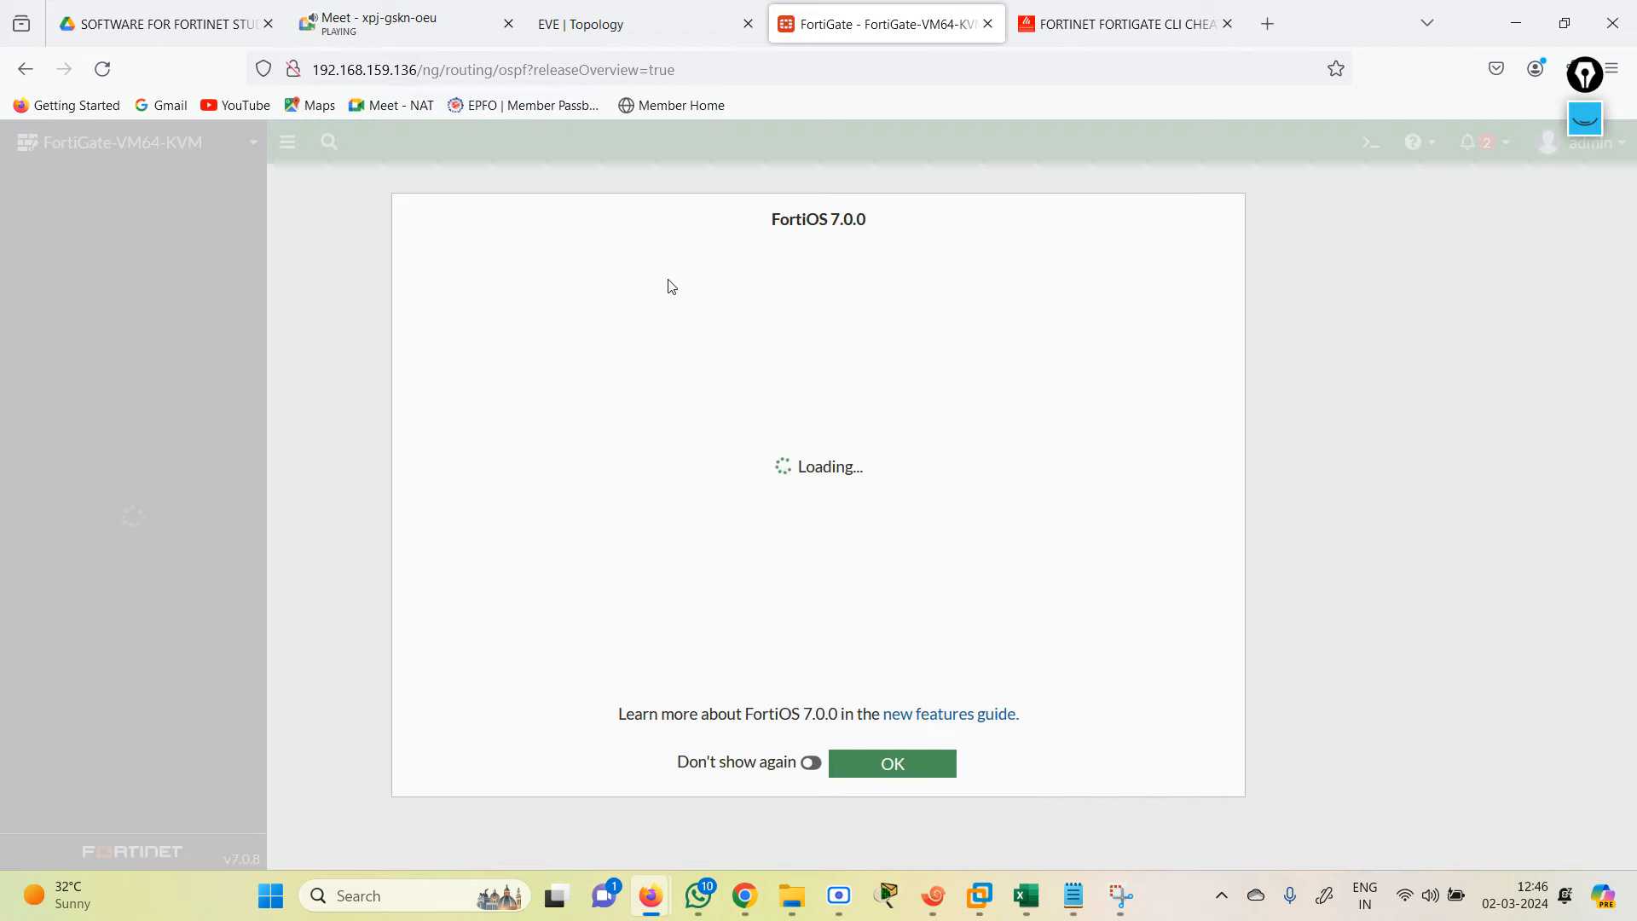
left_click(885, 778)
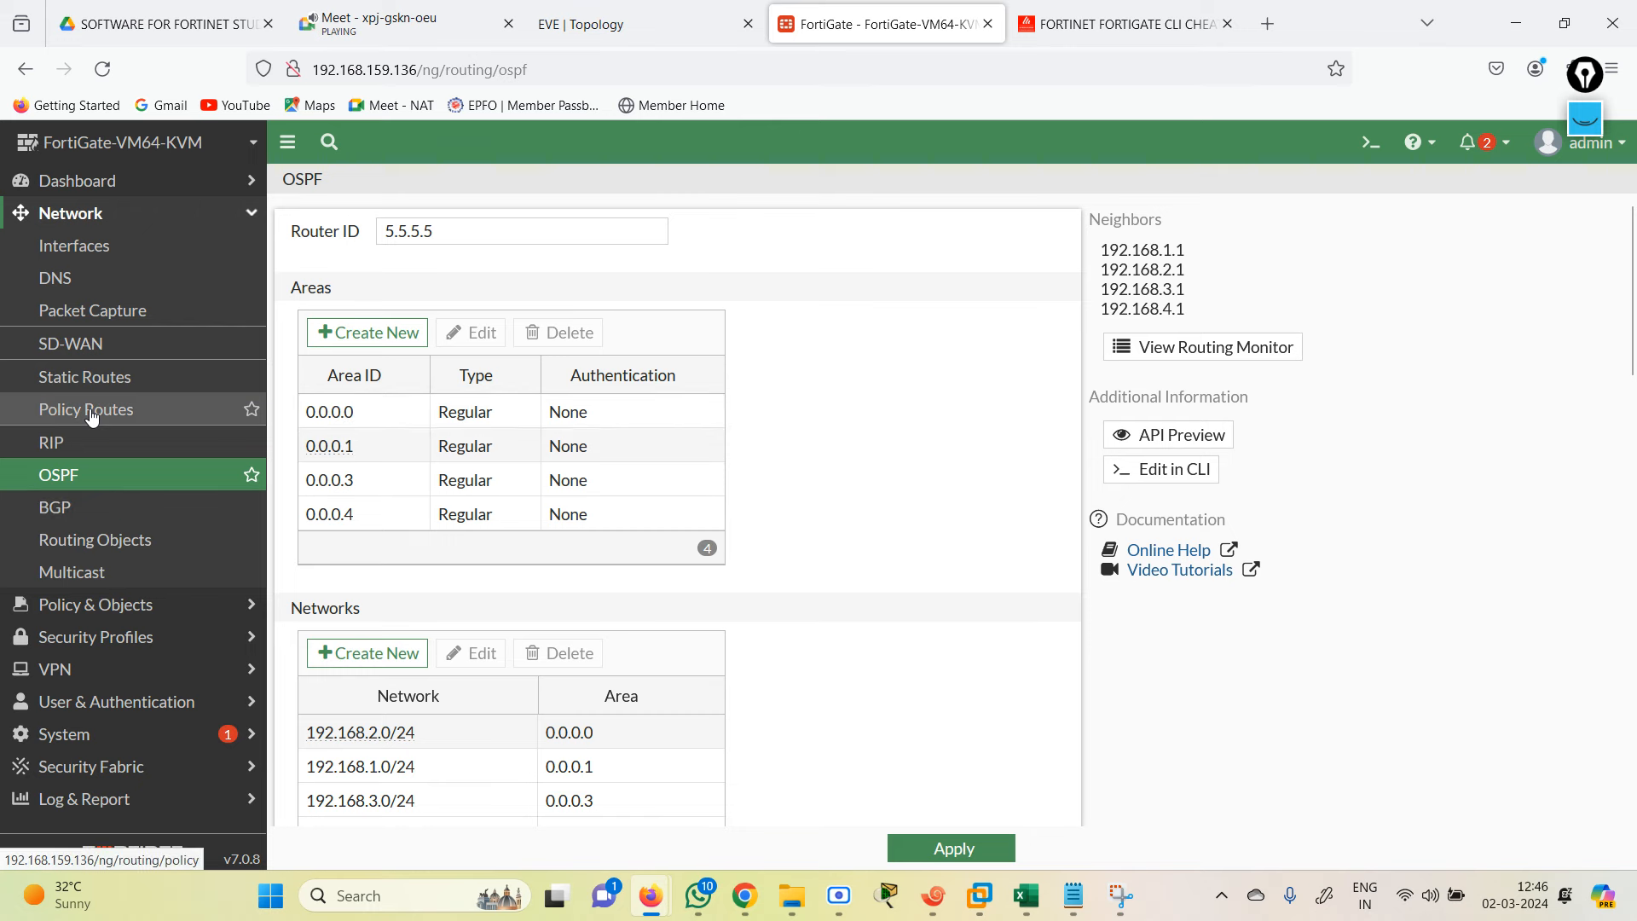
Step: In the CLI Console, list OSPF routes, confirming inter-area routes 172.10.1.1–172.10.5.1, then return to EVE
left_click(1371, 142)
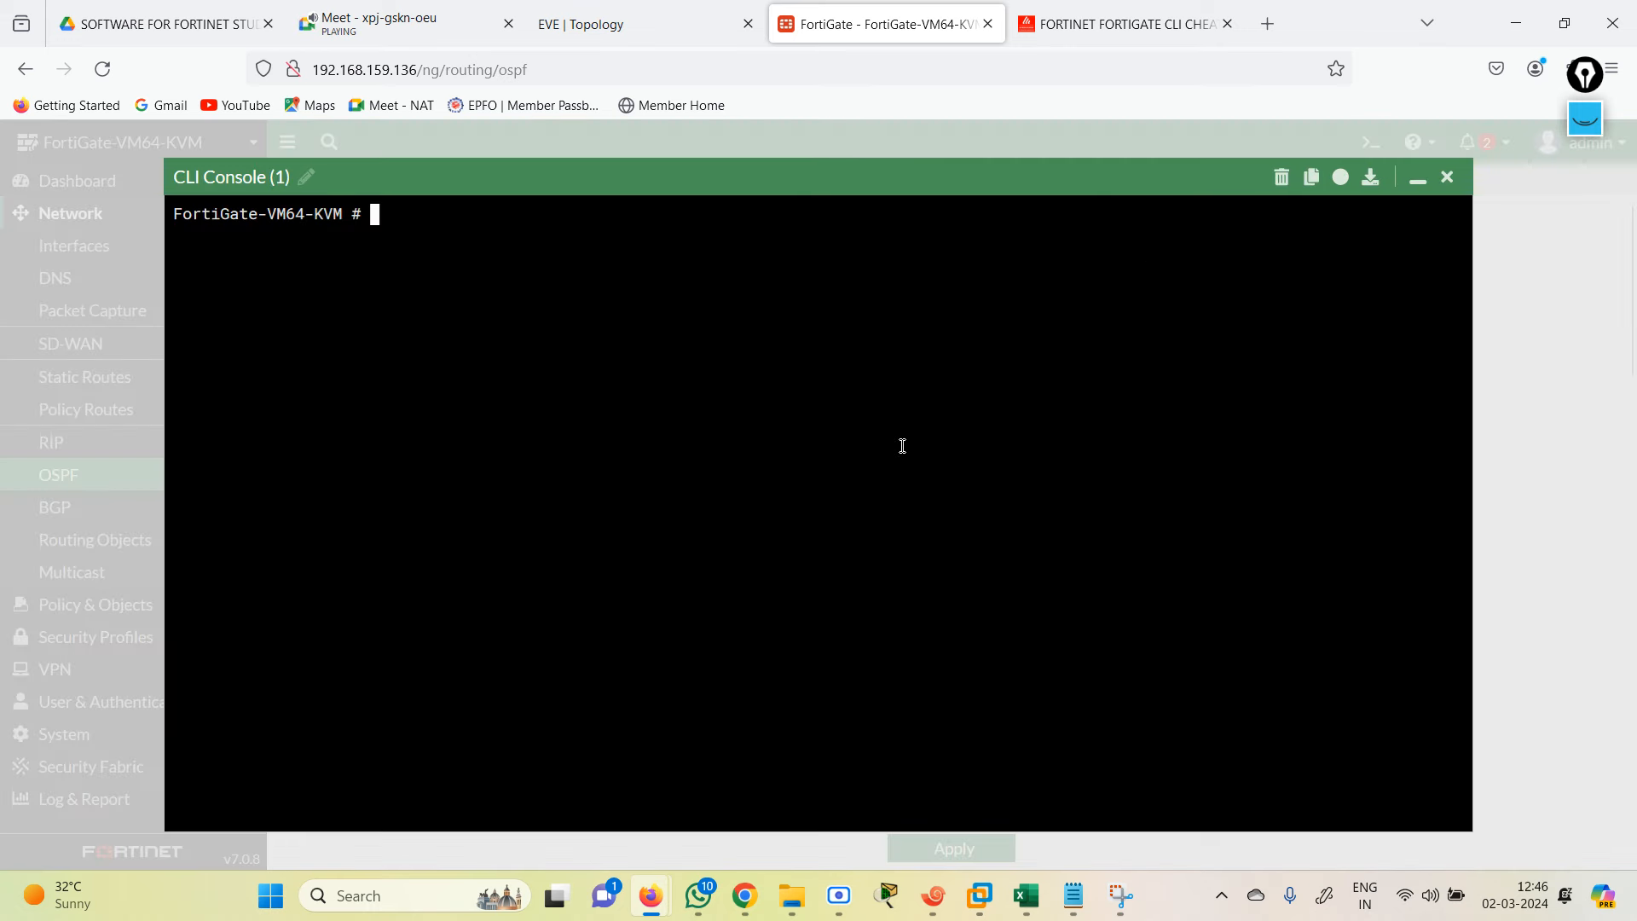
type("get router info routing-table d")
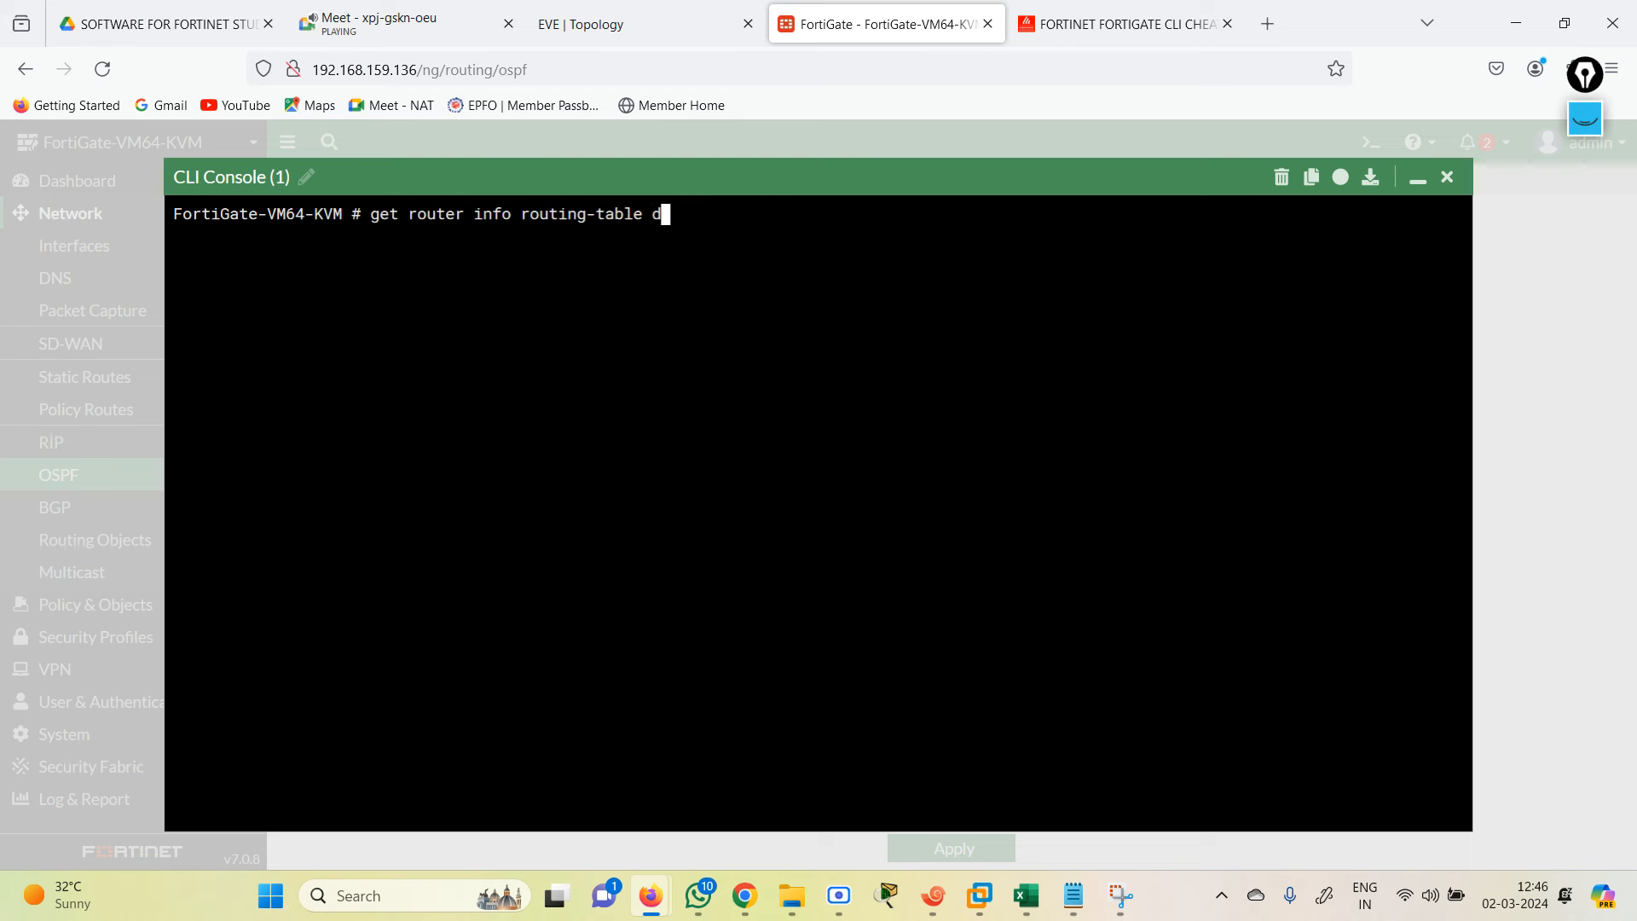
type("e")
key("BackSpace")
key("BackSpace")
type("ospf")
key("Return")
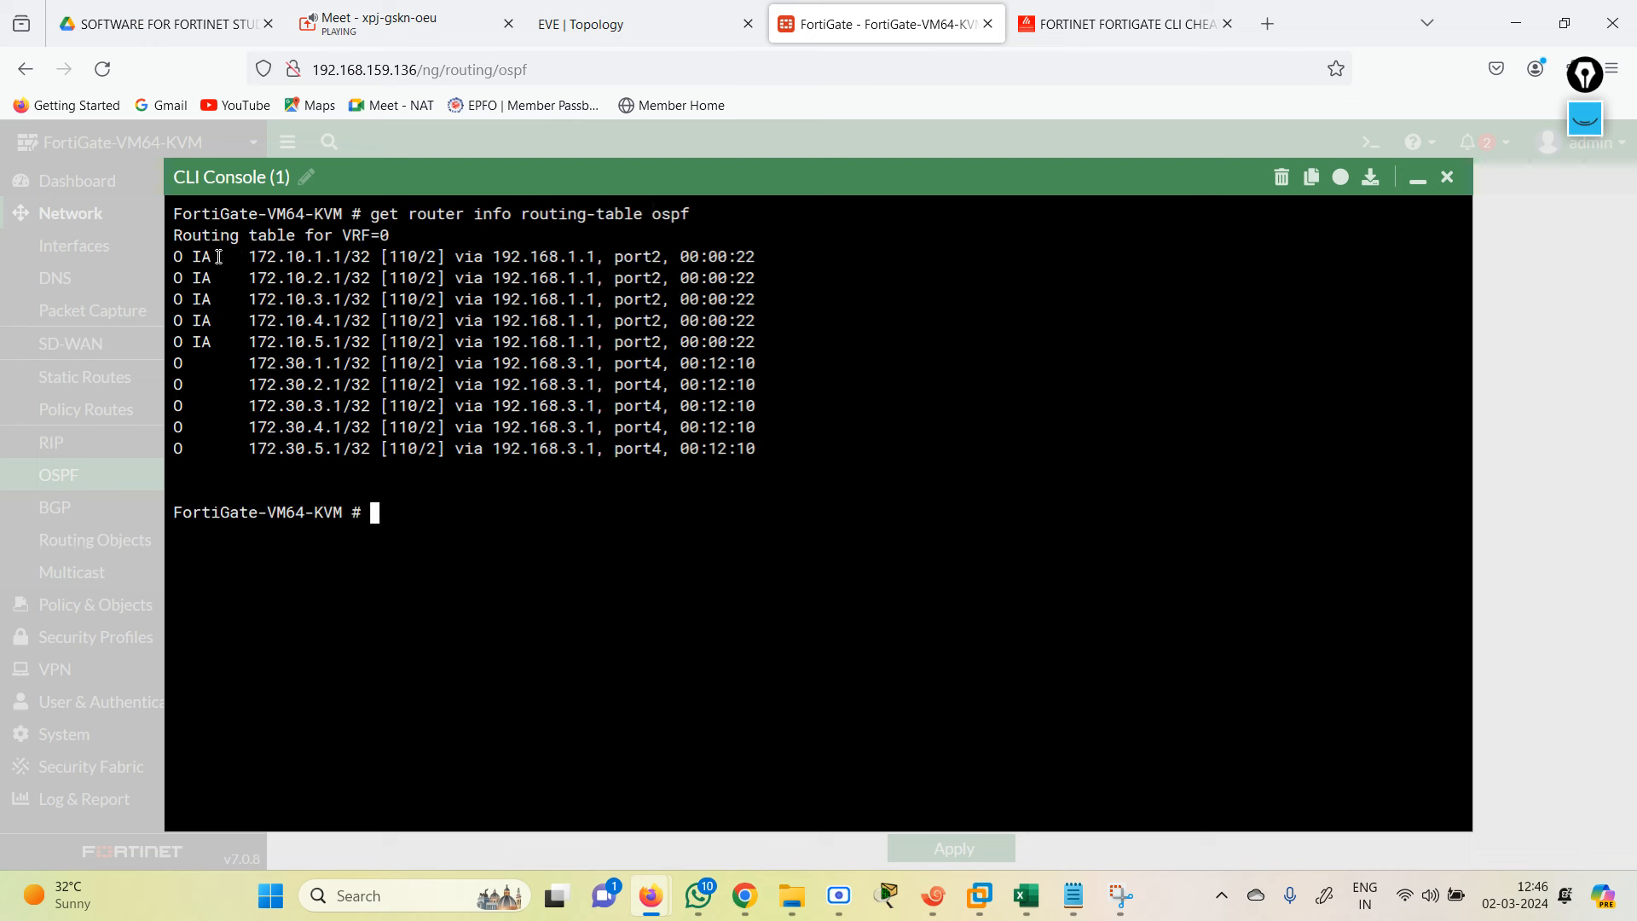
left_click_drag(181, 257, 802, 339)
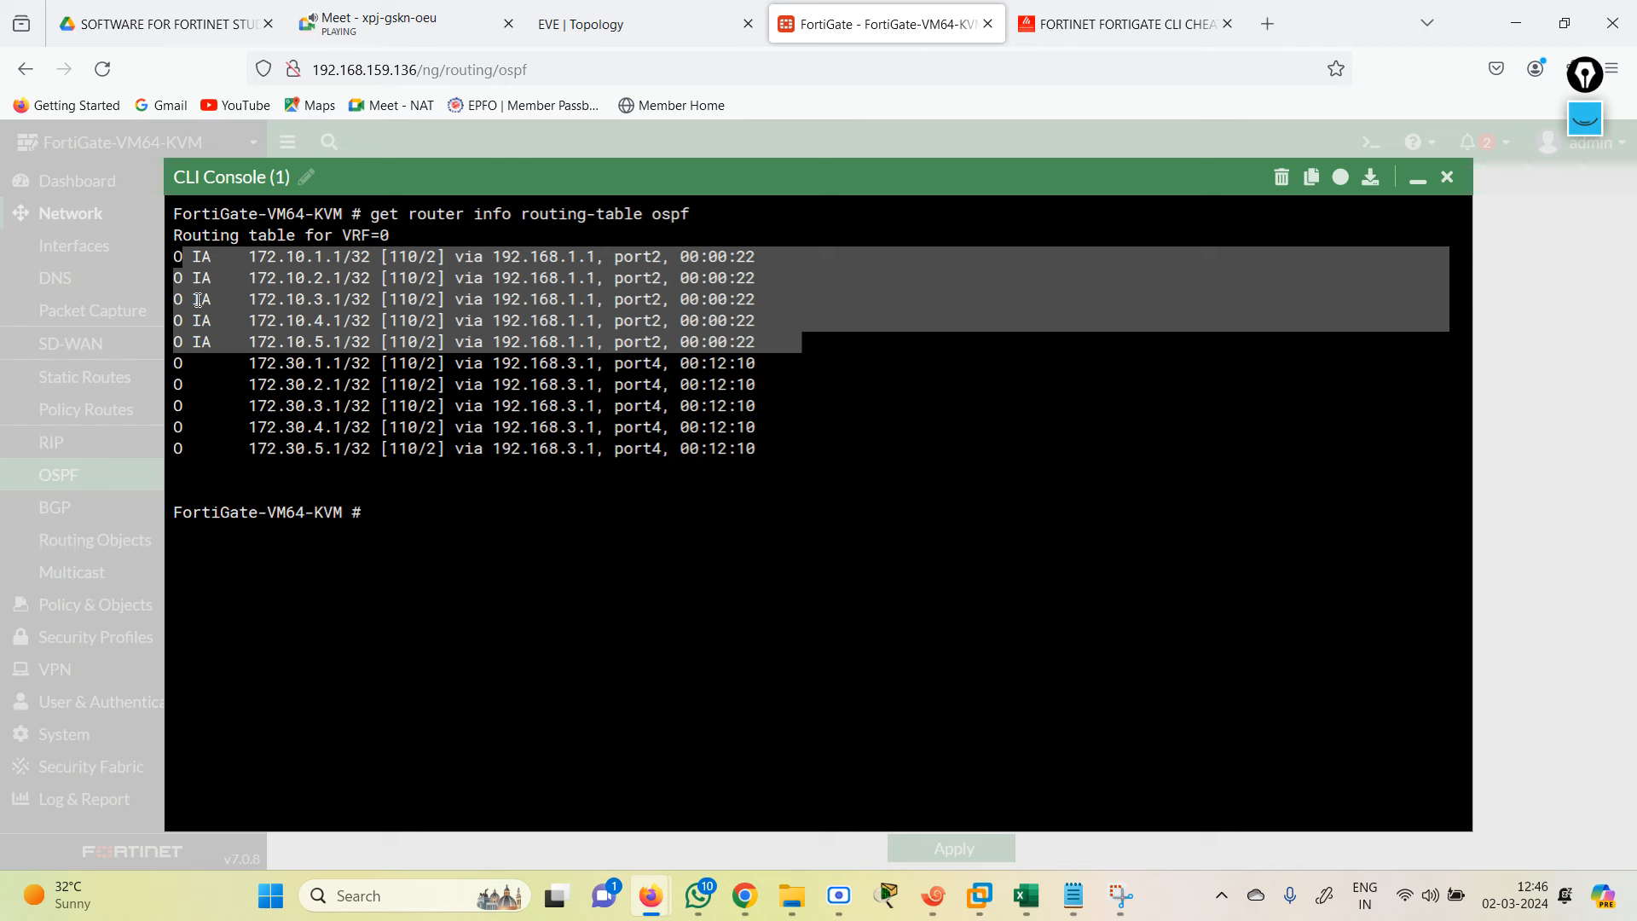
left_click(567, 34)
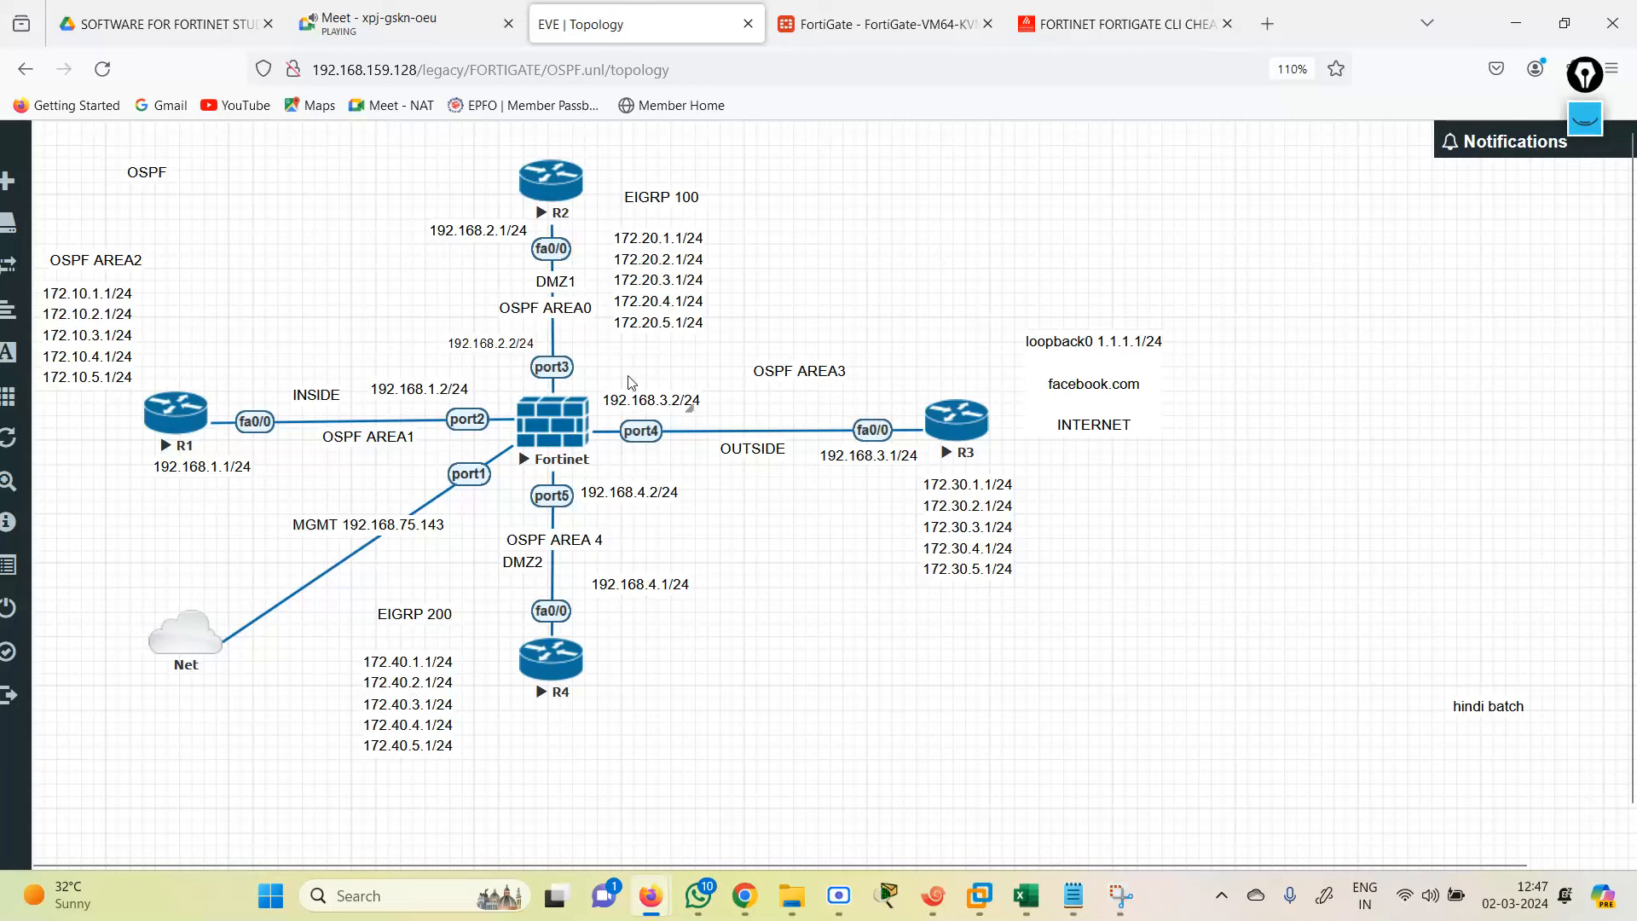
Step: Move the 172.40.x and 172.20.x address blocks up under their EIGRP labels, then open the OSPF 2 notes
left_click_drag(393, 687, 393, 662)
left_click_drag(652, 297, 653, 283)
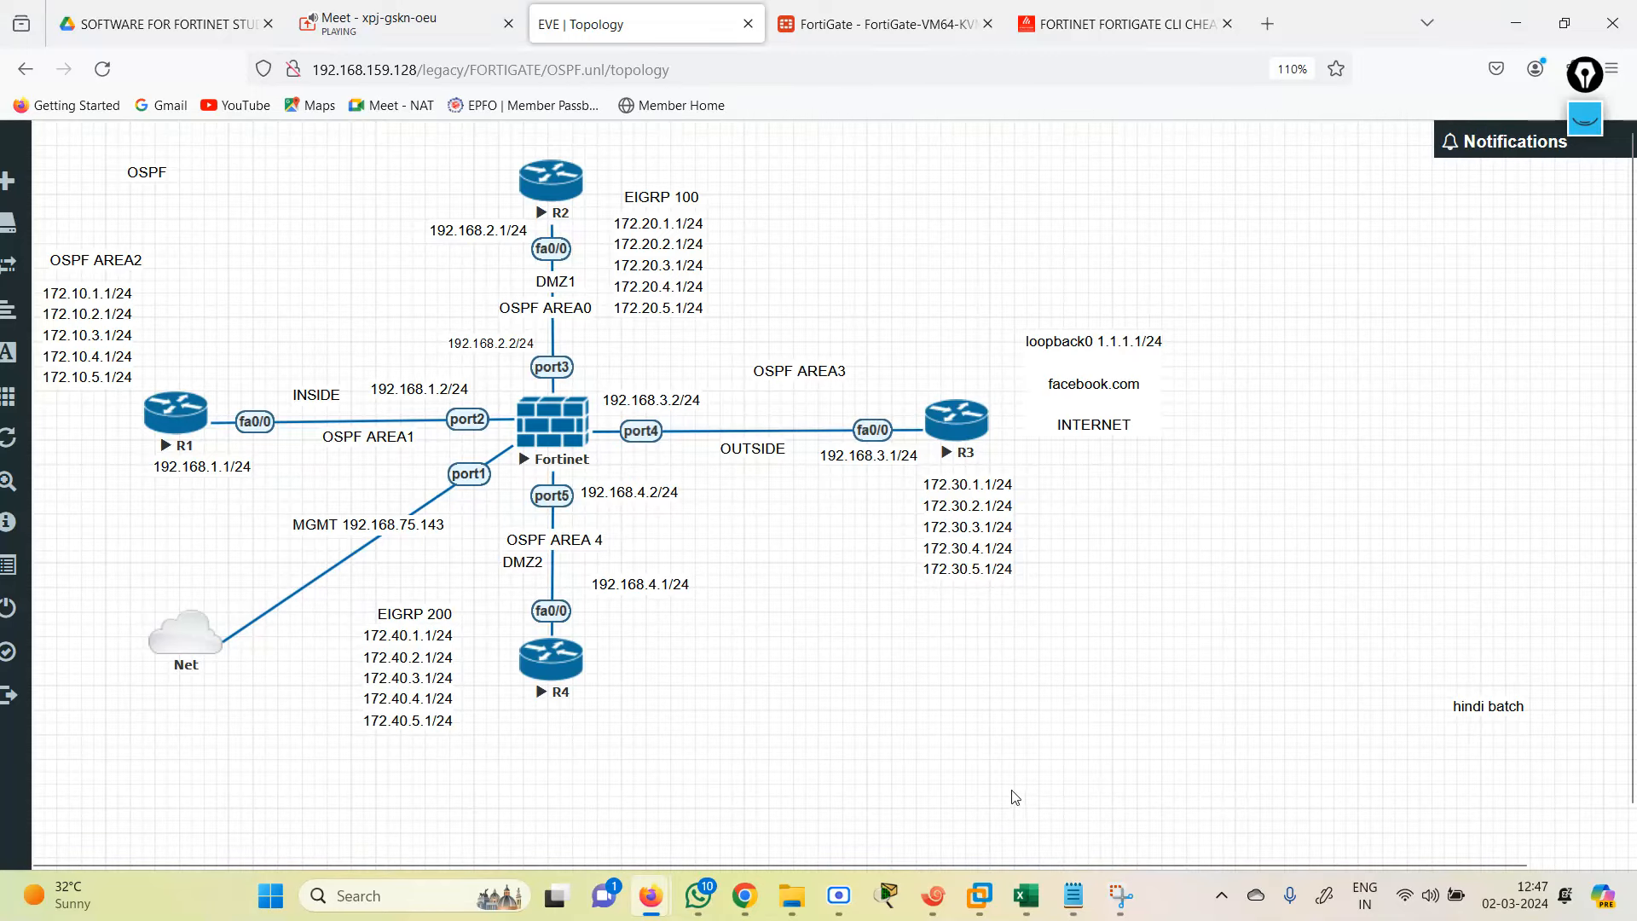
left_click(1073, 896)
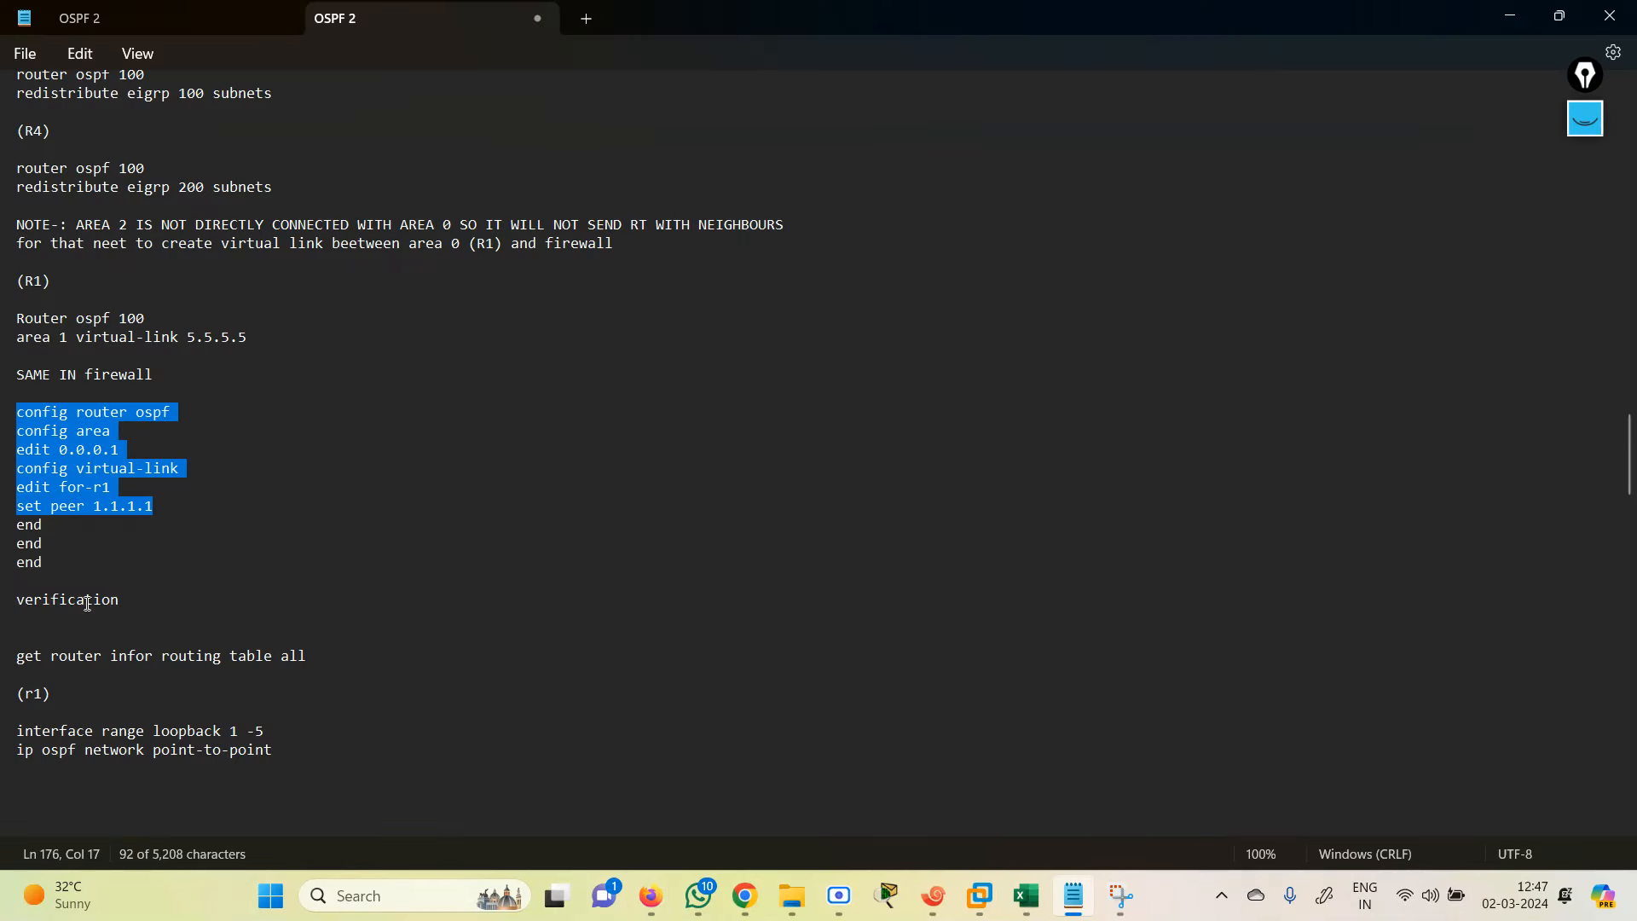
Step: Deselect the virtual-link text, scroll to R3's stub-area note, then return to the FortiGate terminal
left_click(227, 600)
key("Down")
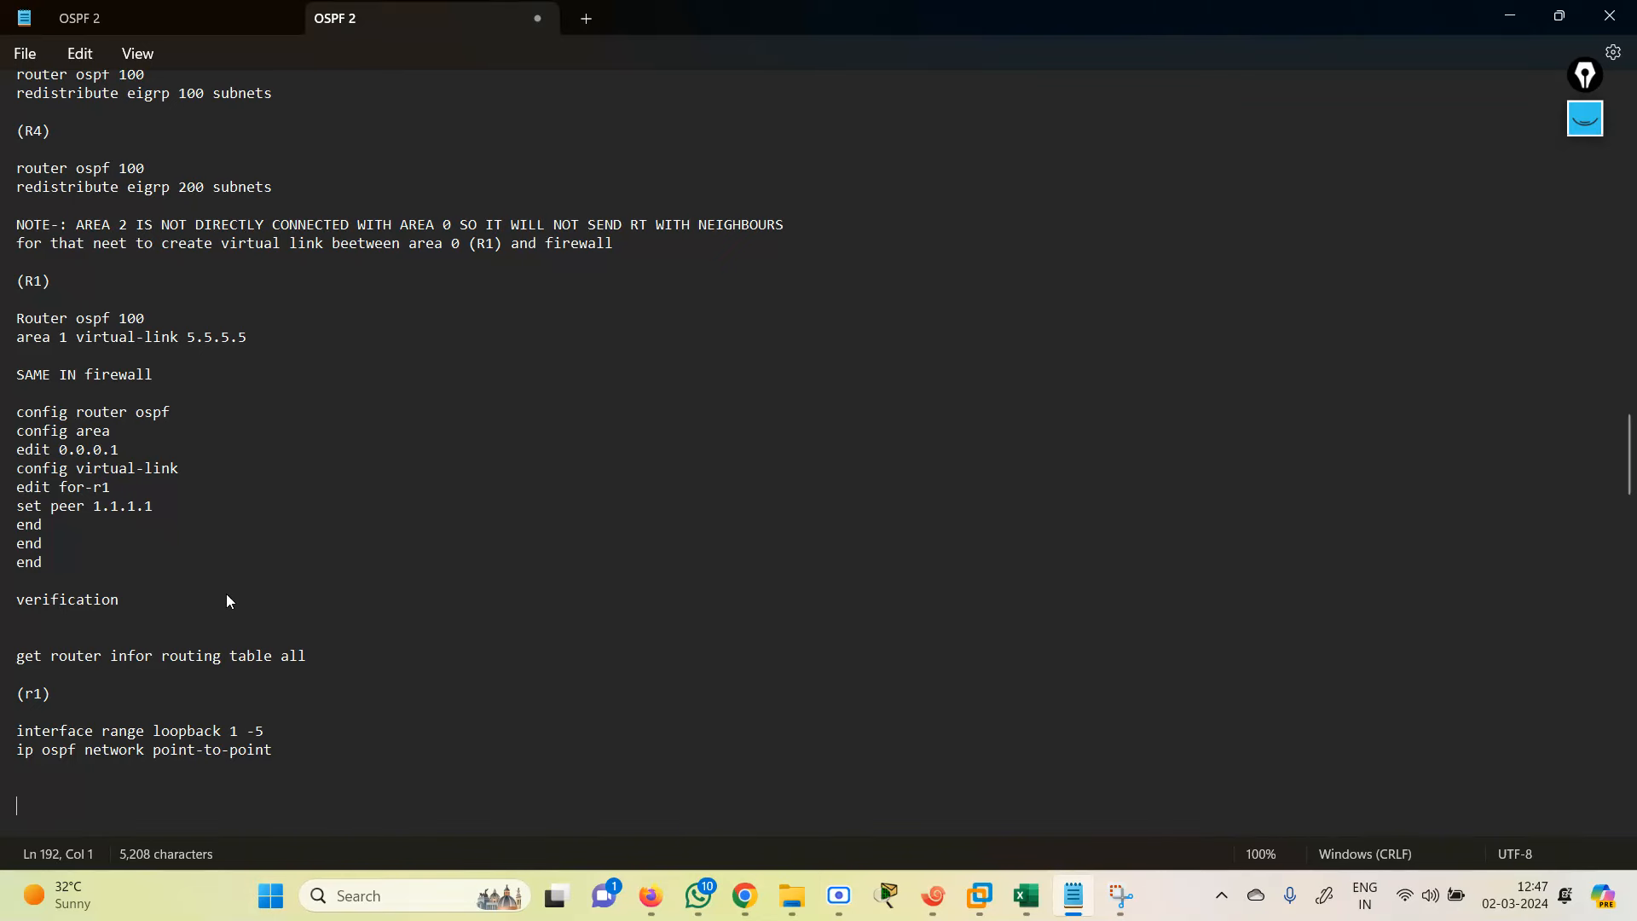
scroll(226, 597, "down", 2)
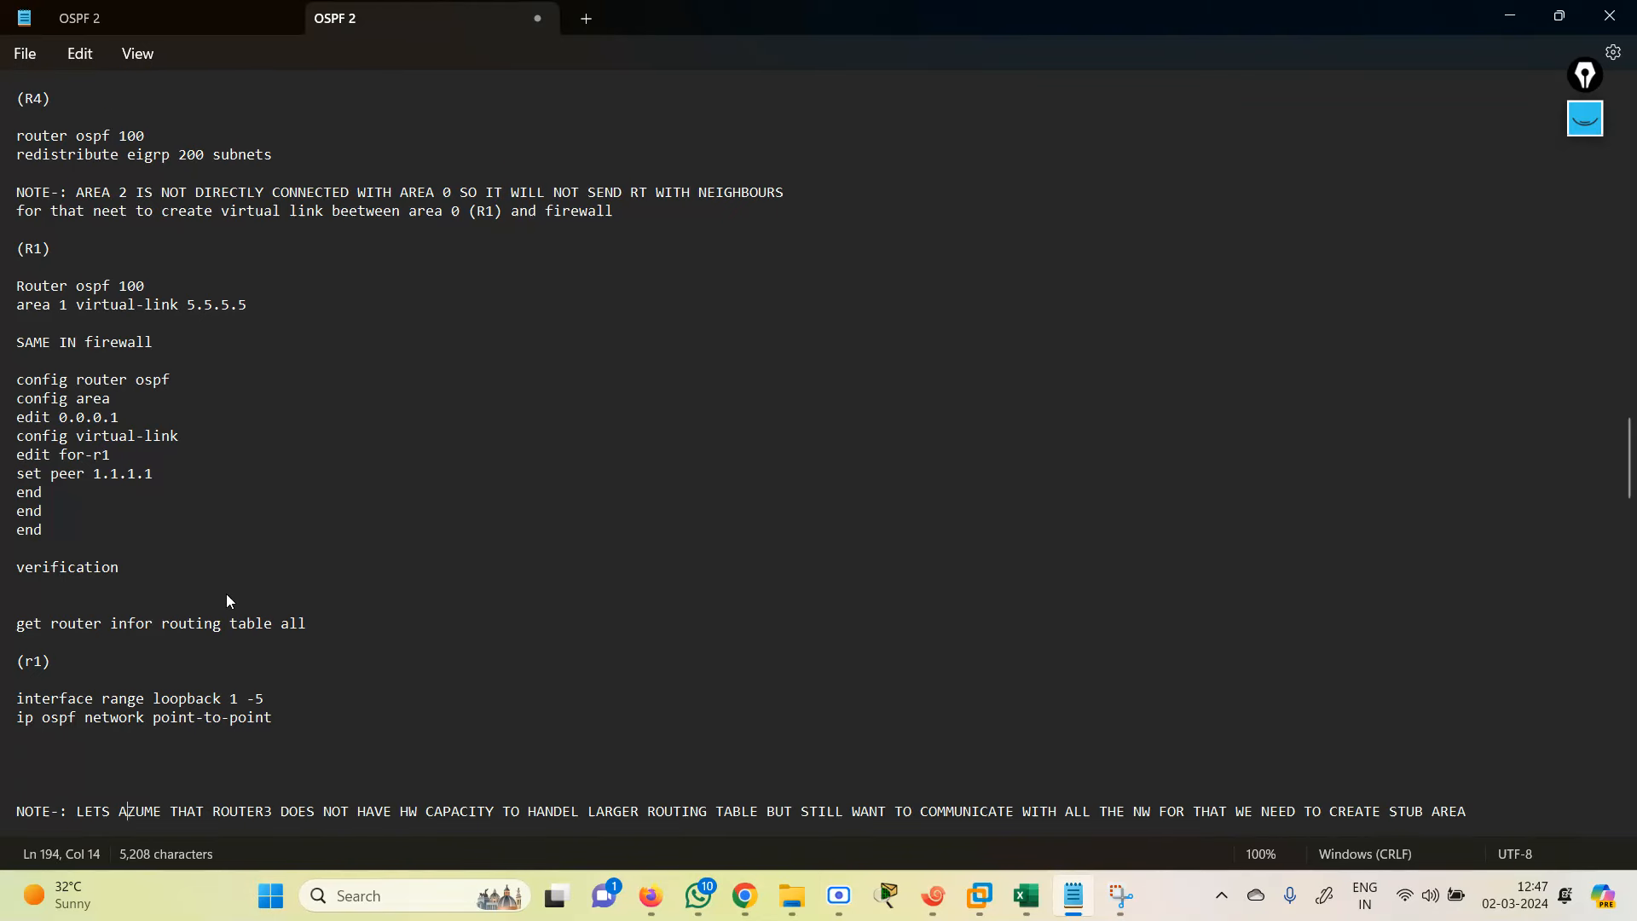
left_click(47, 546)
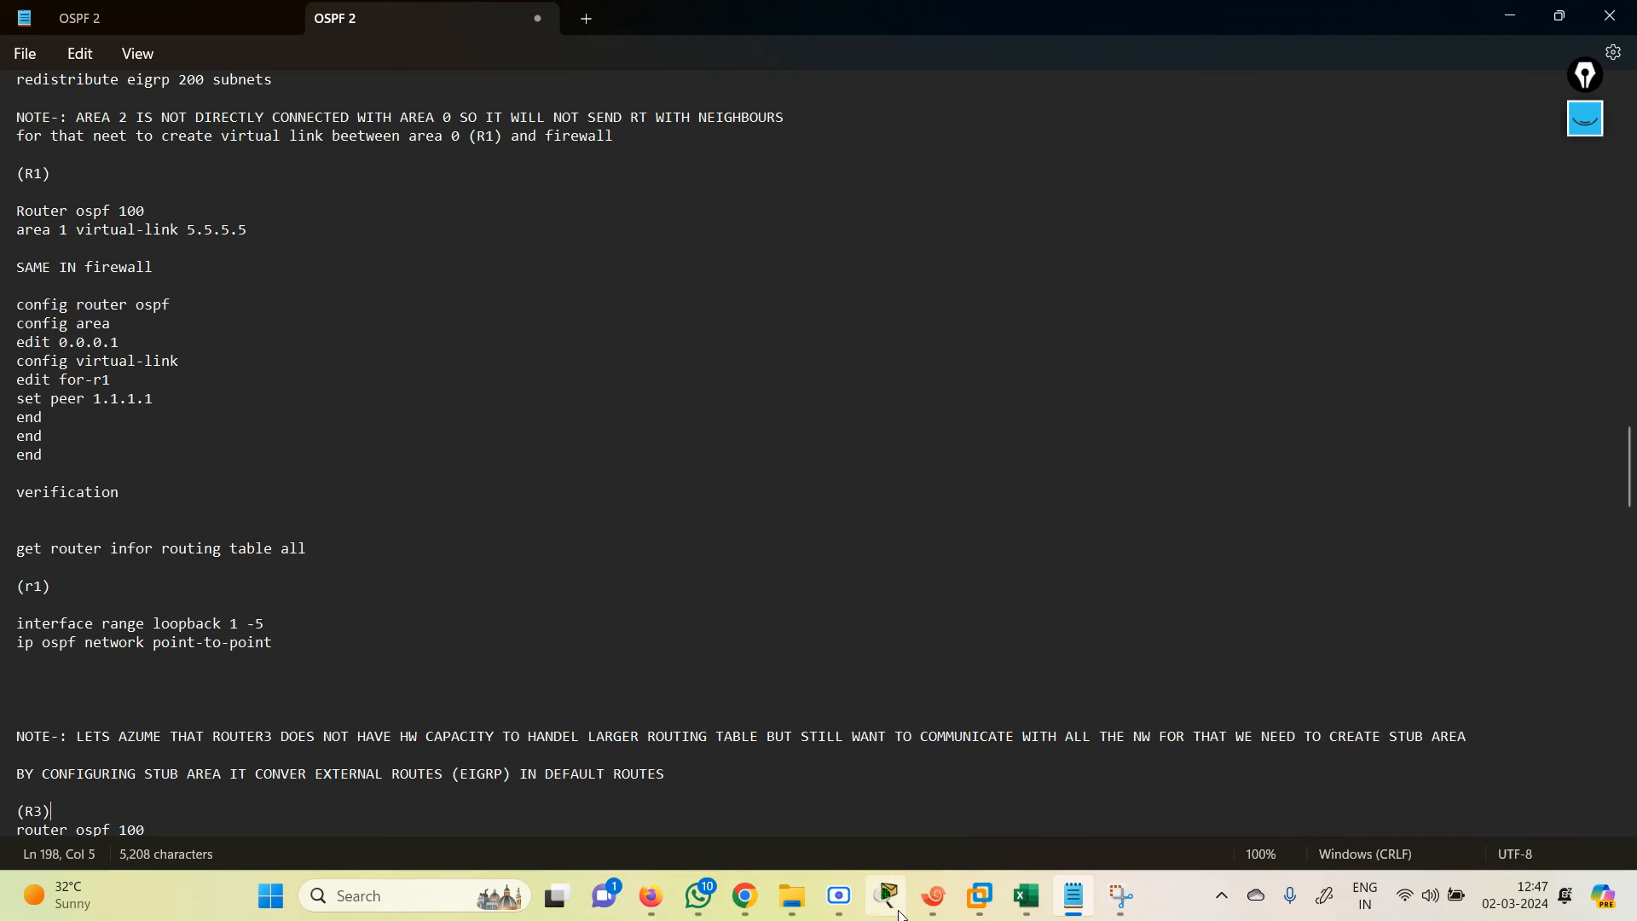
left_click(934, 895)
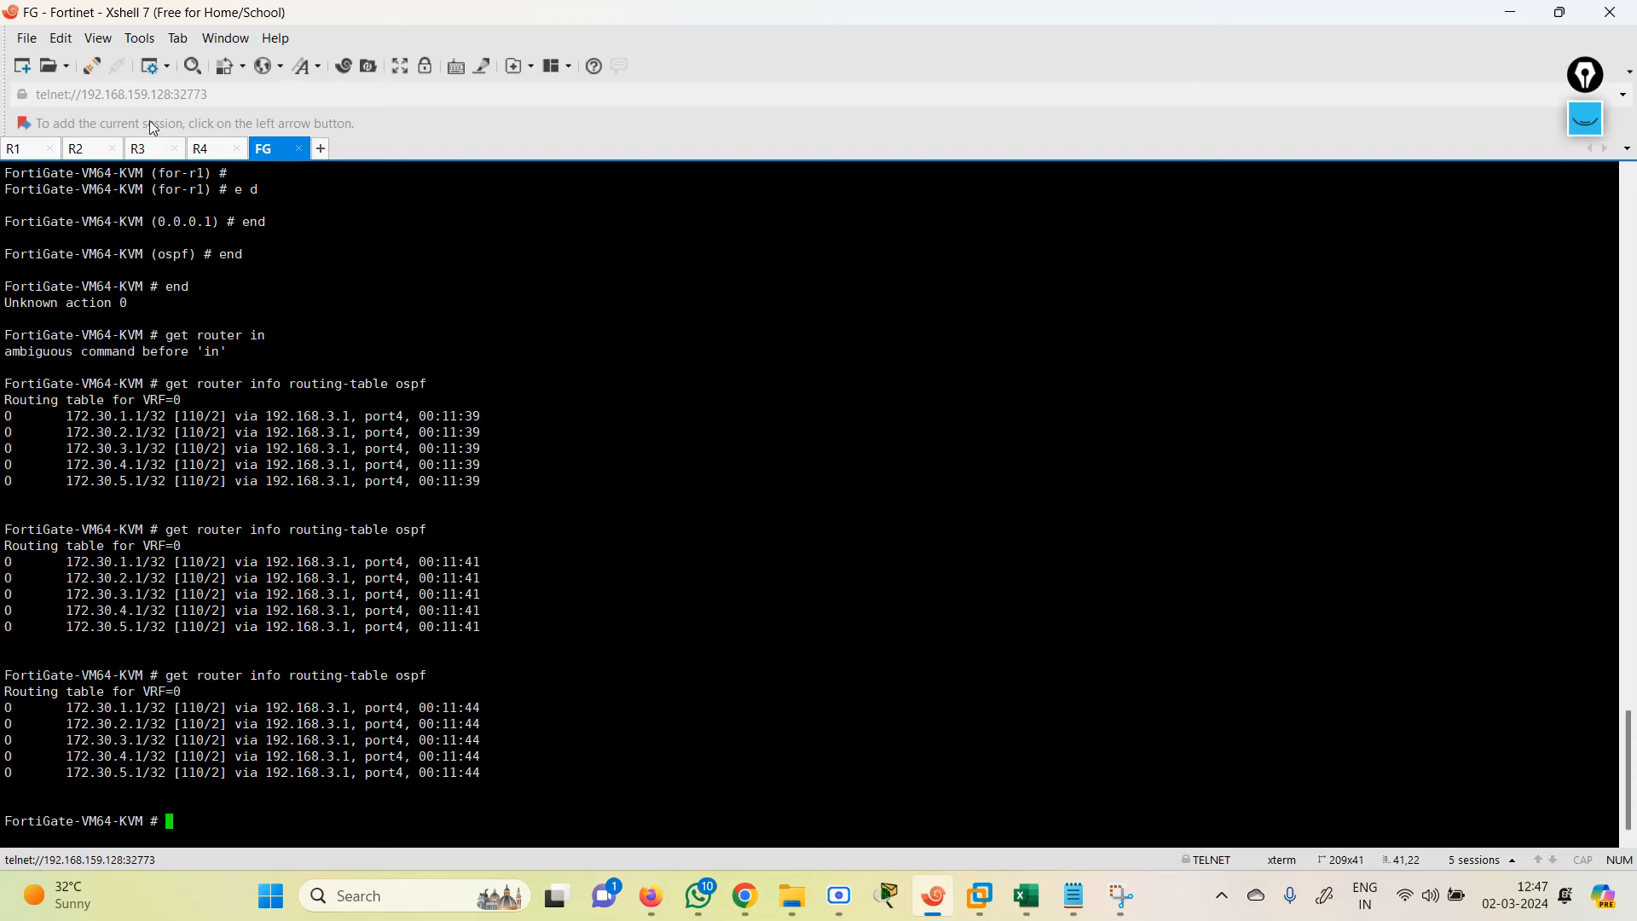
Step: Leave configuration mode on R1 with end
left_click(17, 149)
key("Return")
key("Return")
key("Return")
key("Return")
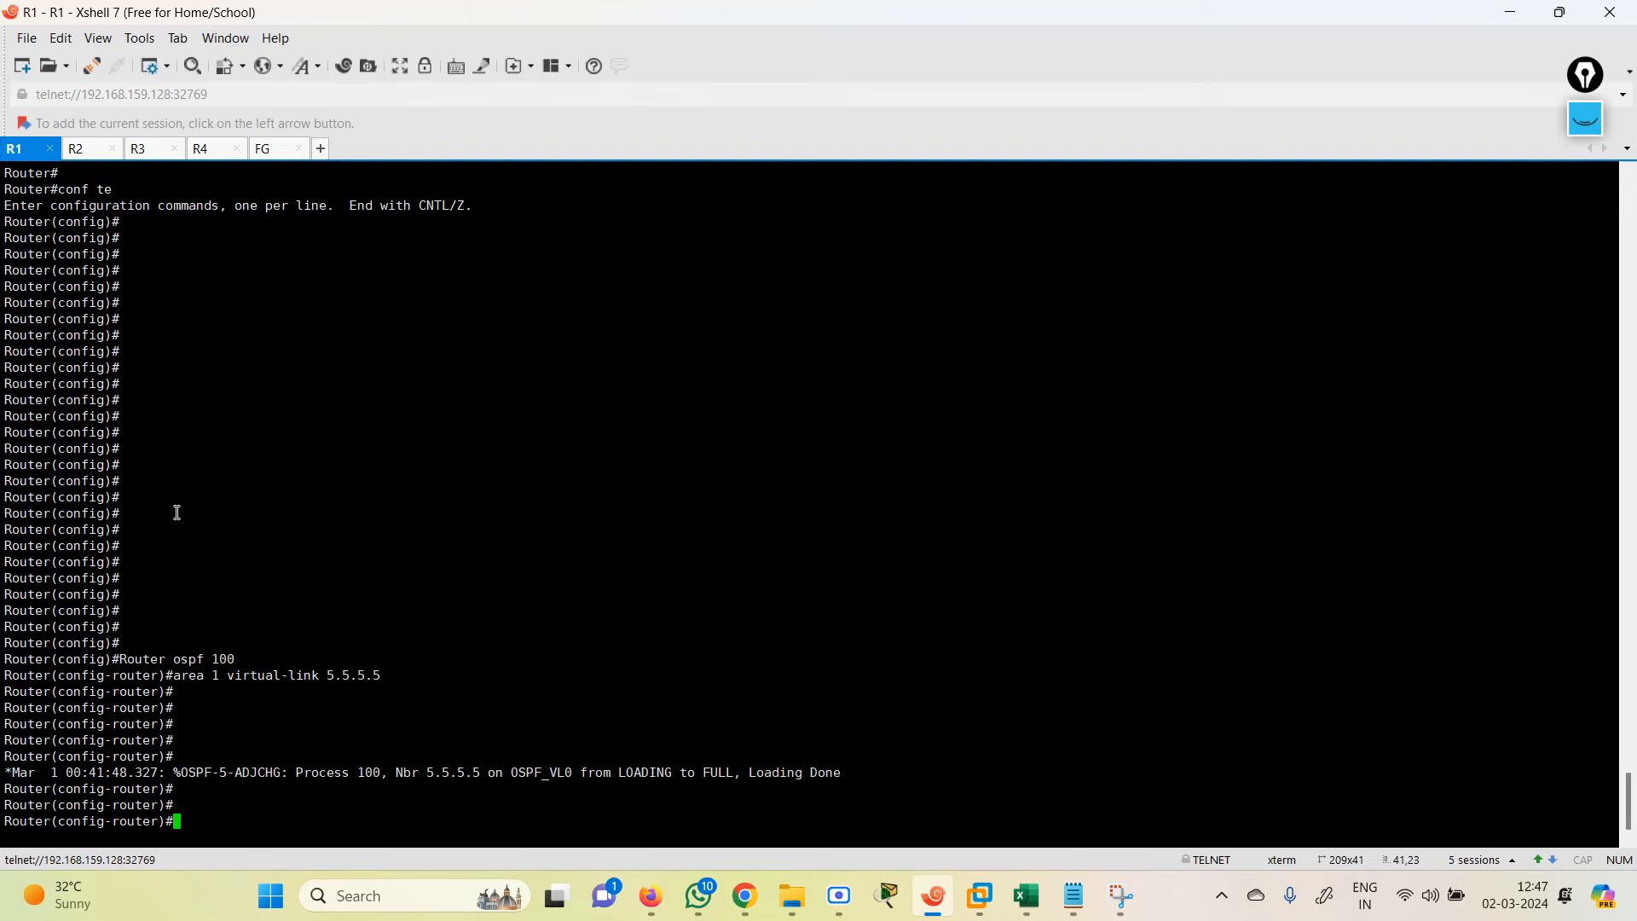
type("end")
key("Return")
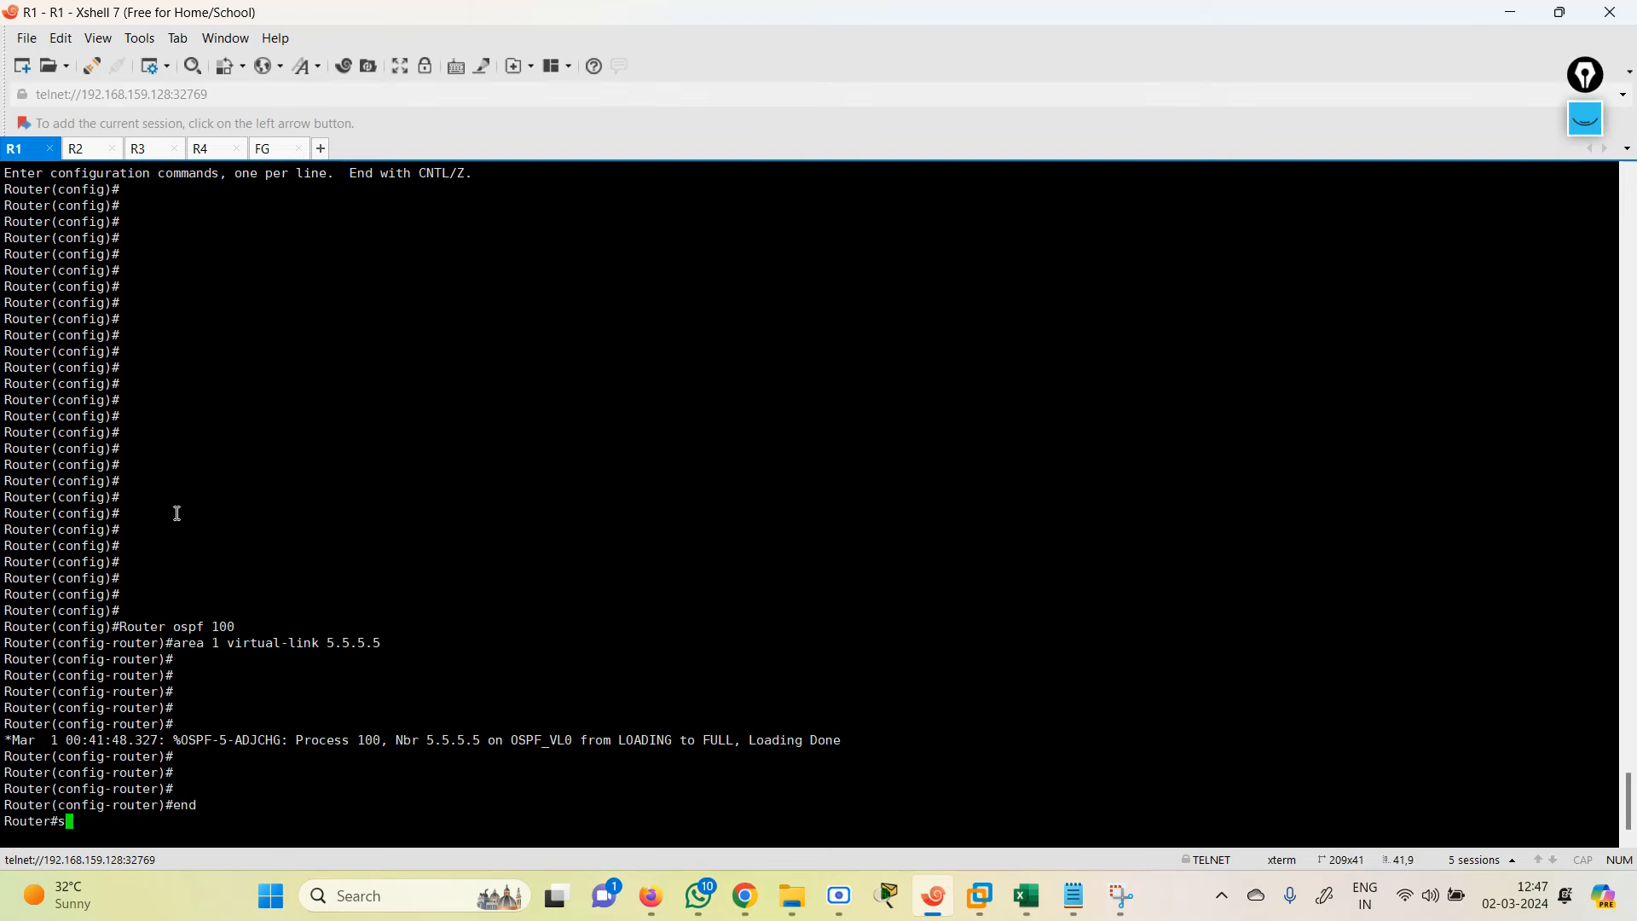
Step: Run show ip route ospf on R1, showing five 172.30.x.1/32 routes via 192.168.1.2
type("sh")
key("Tab")
type("ip r")
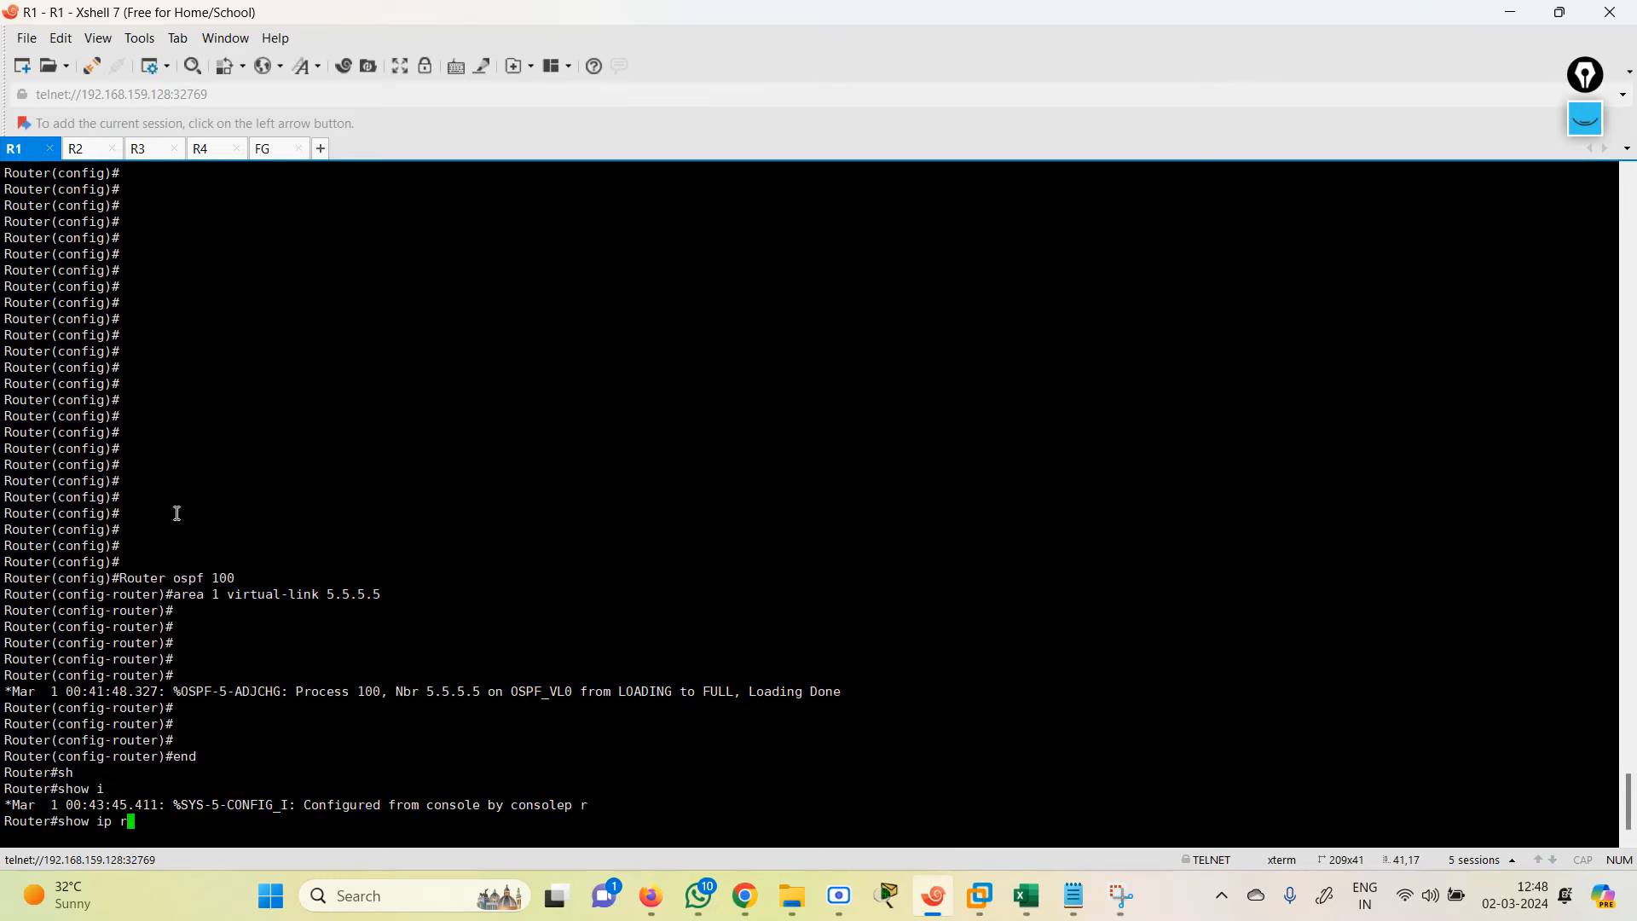
type("ou")
key("Tab")
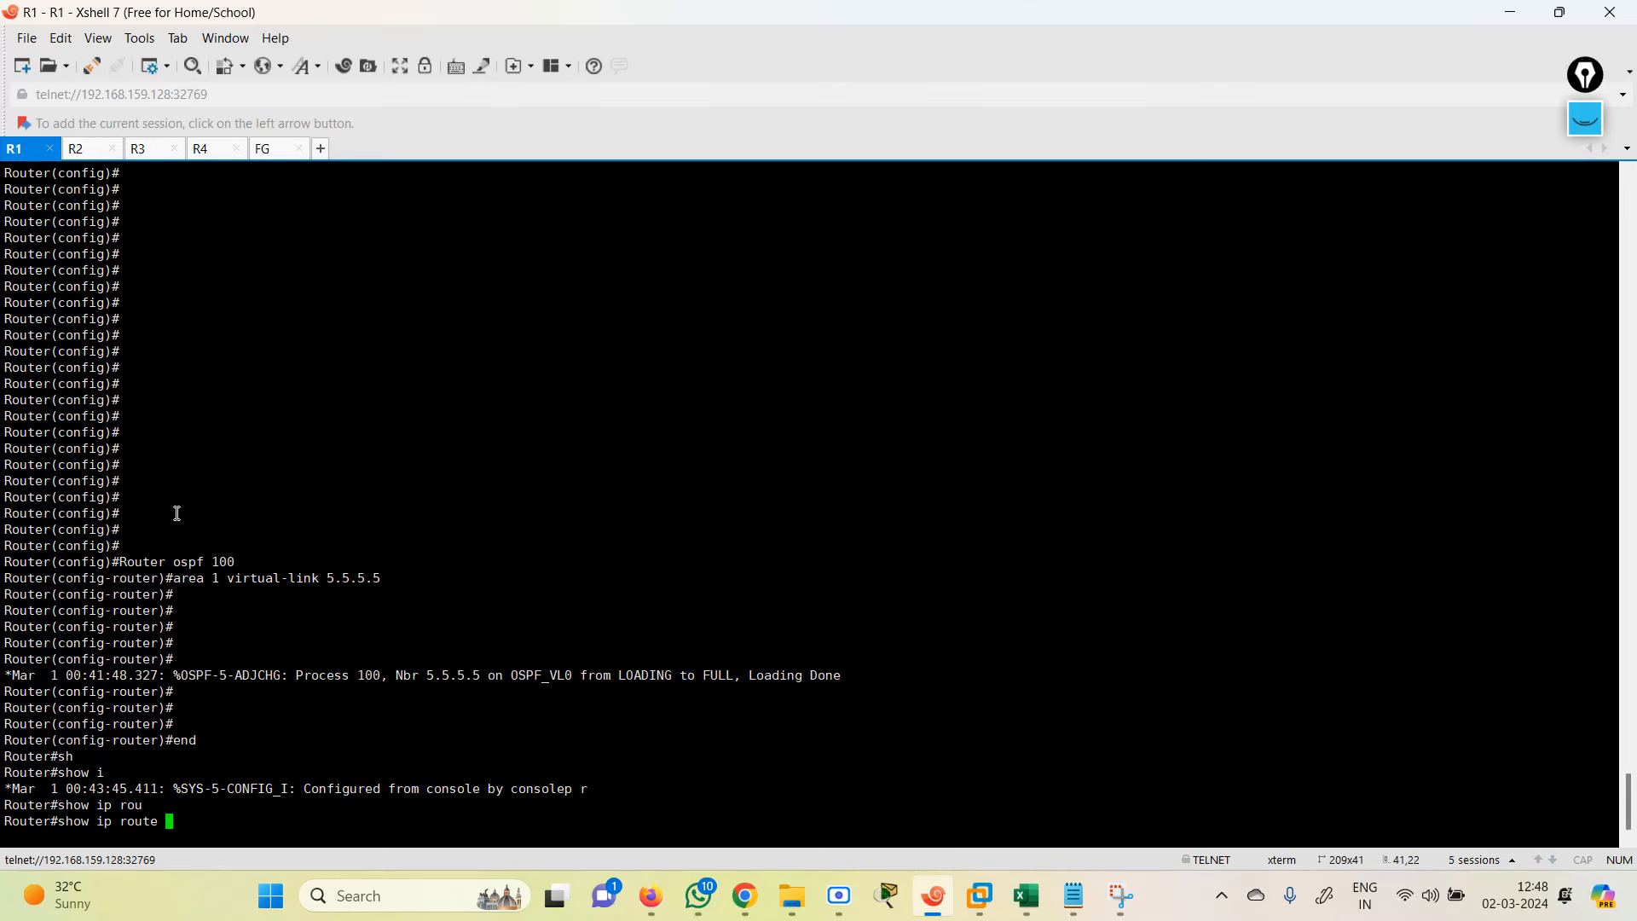
type("os")
key("Tab")
key("Return")
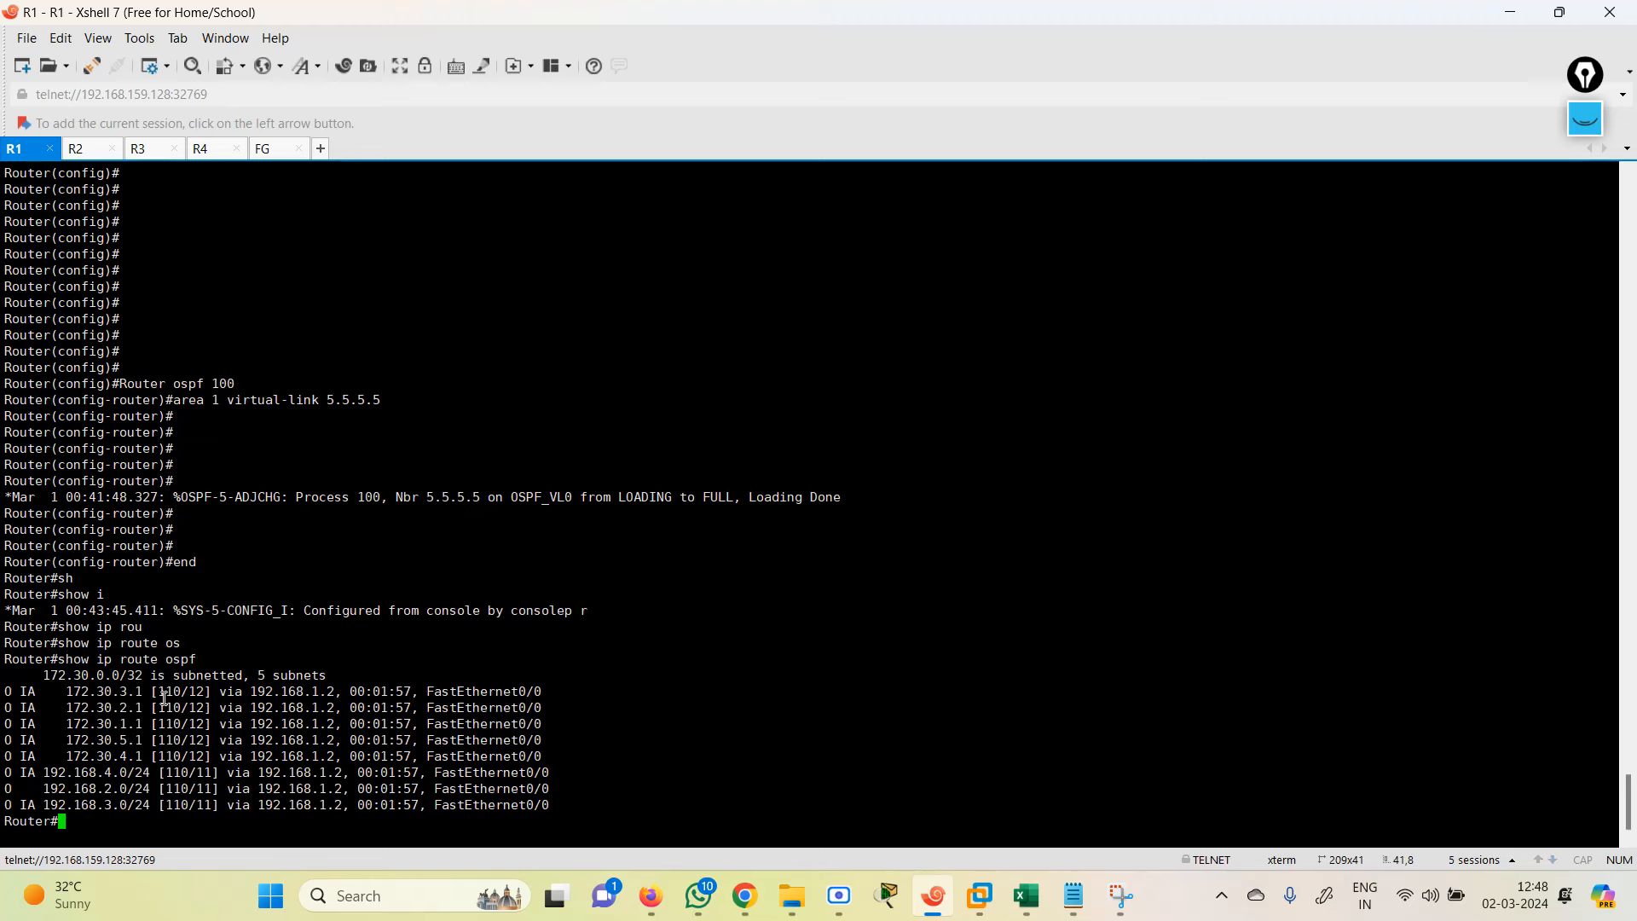
left_click_drag(155, 696, 529, 780)
left_click(432, 732)
key("Return")
key("Return")
key("Return")
key("Return")
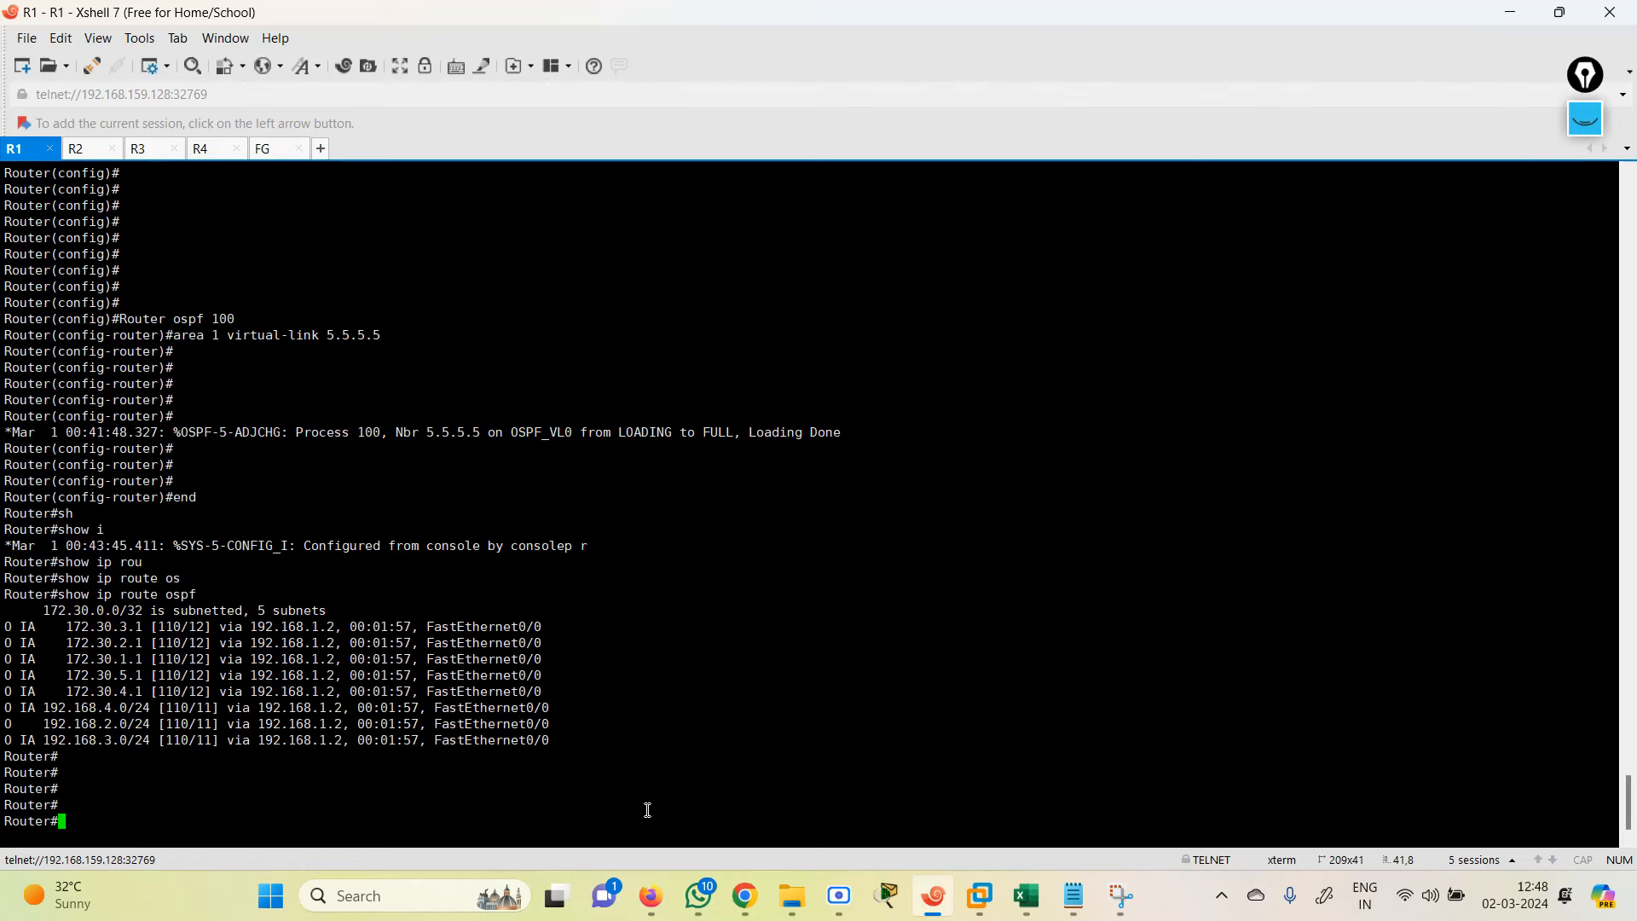
Step: Copy the loopback point-to-point commands from the OSPF 2 notes and return to R1
left_click(1074, 896)
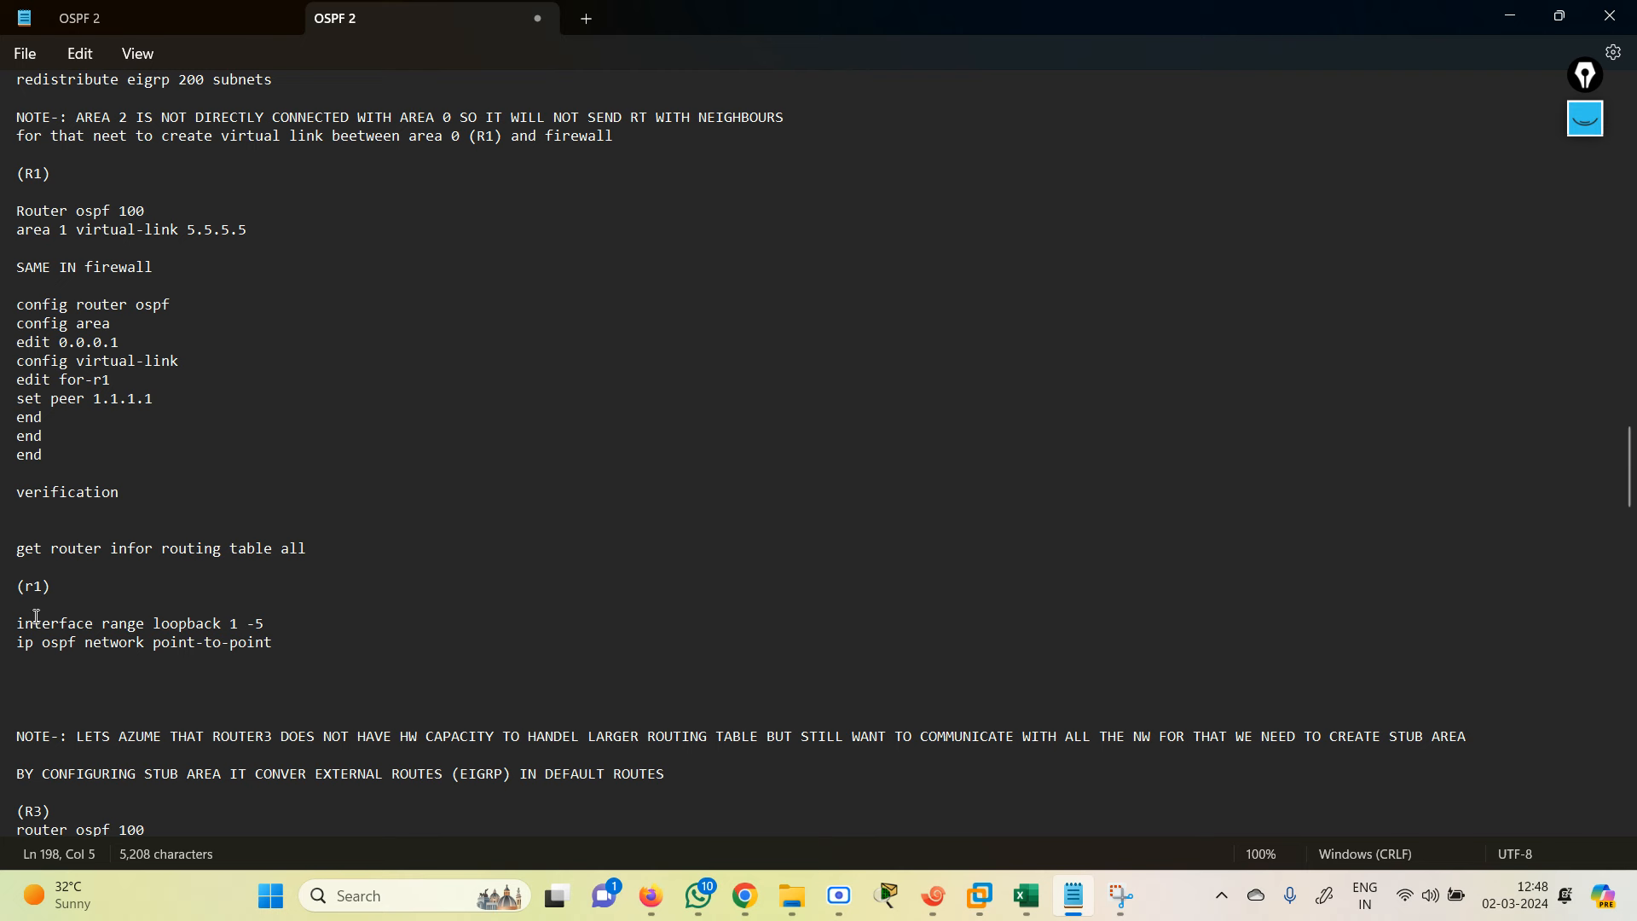
left_click_drag(18, 624, 305, 646)
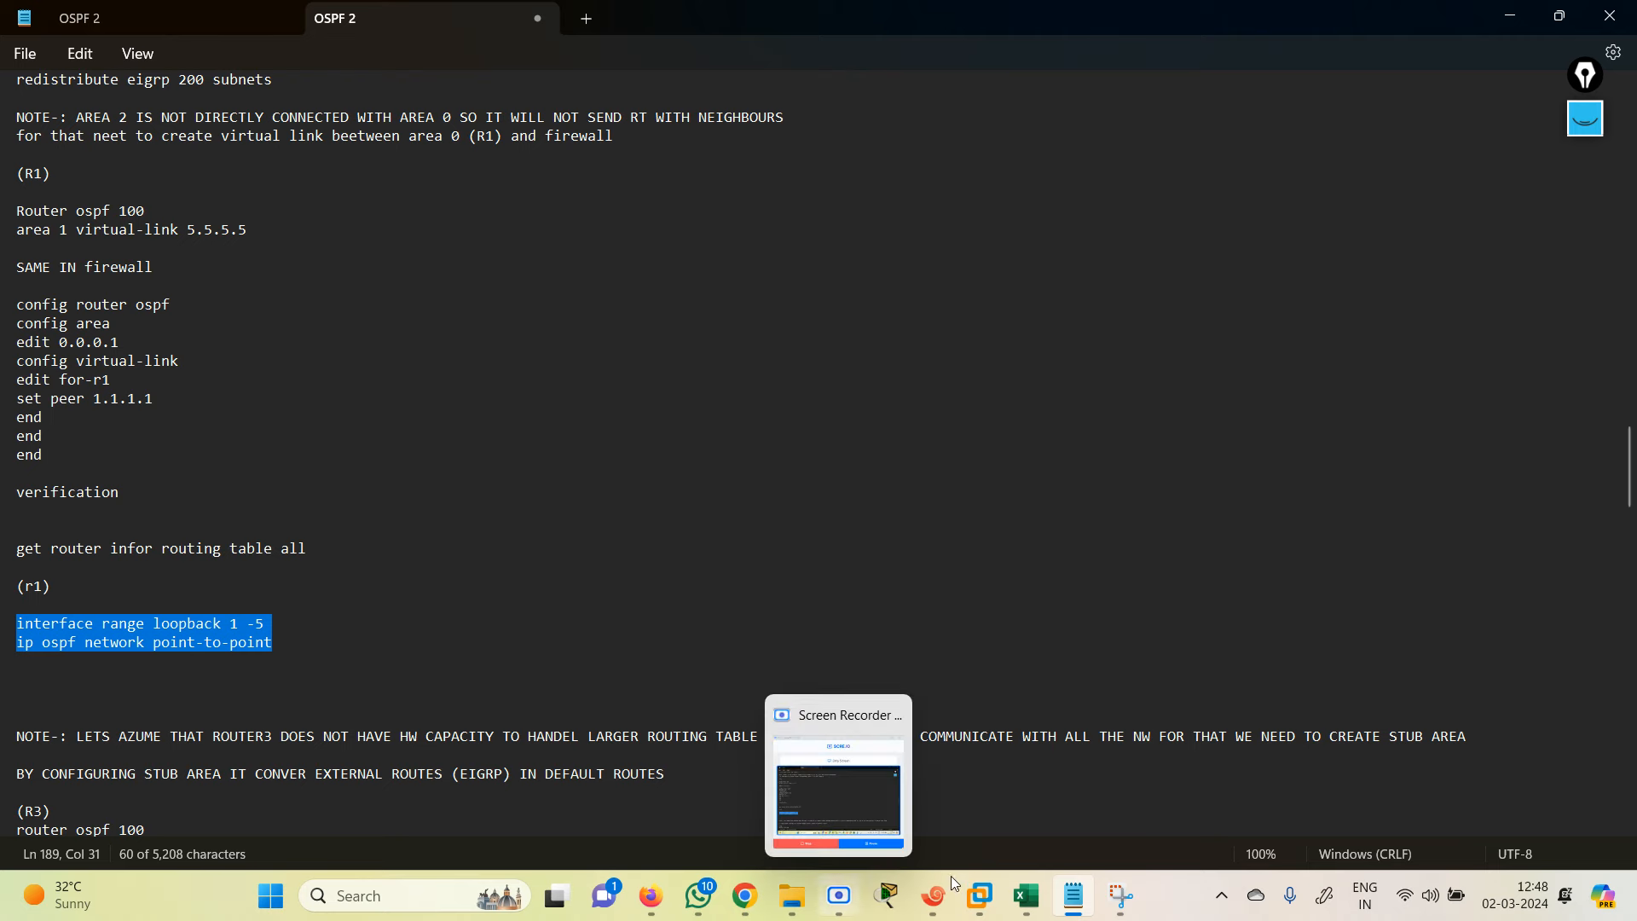
left_click(943, 909)
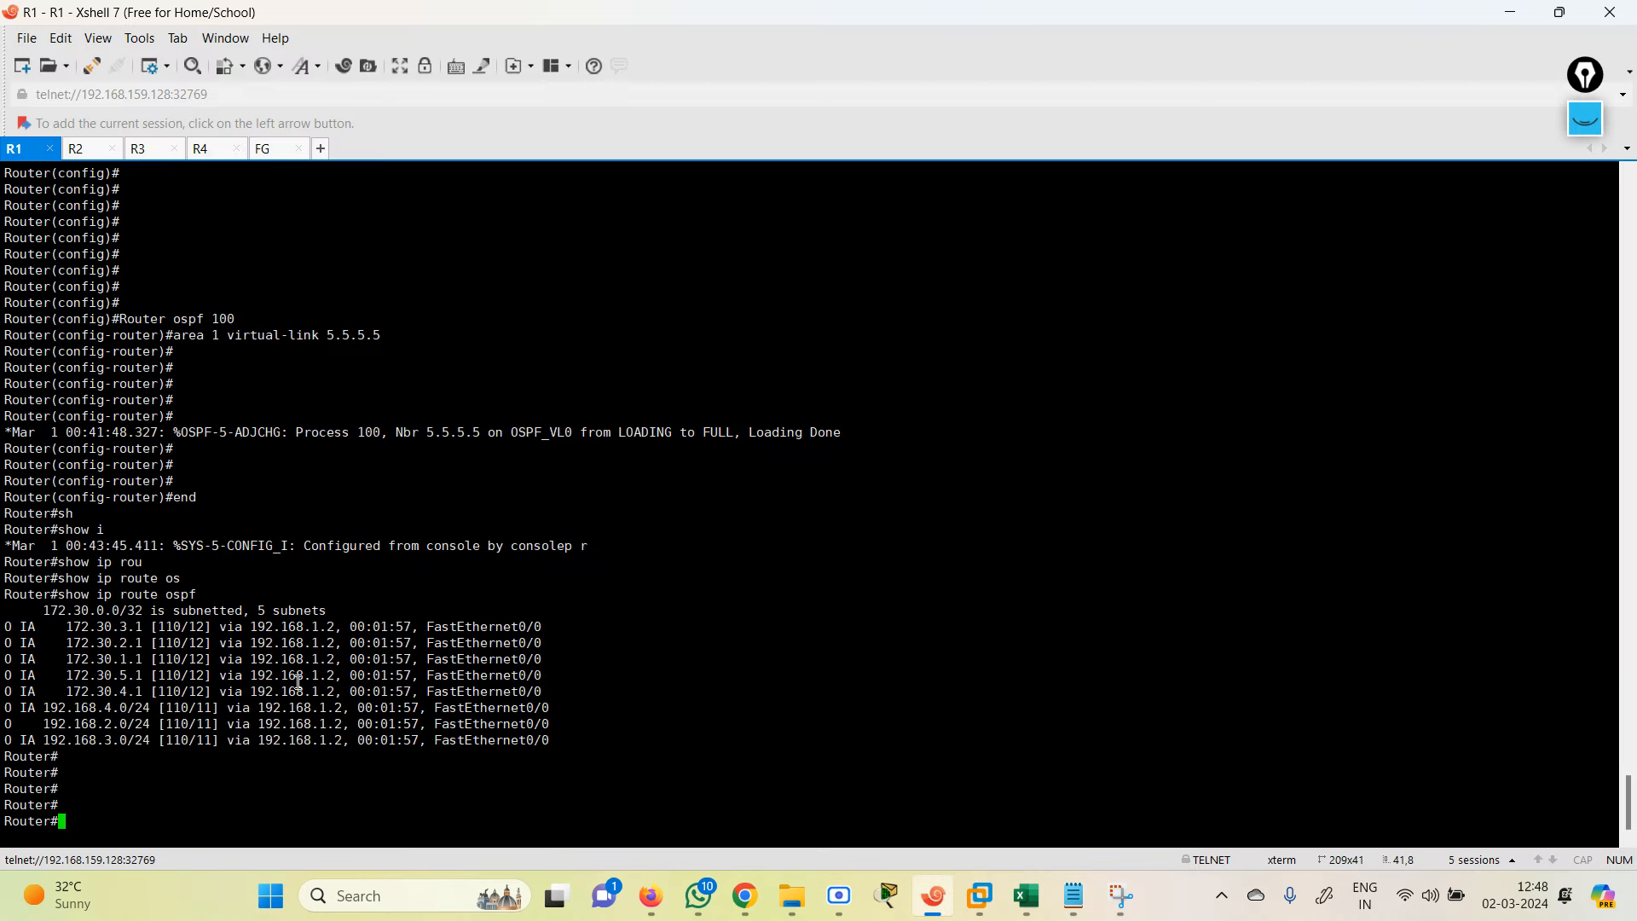
Step: Paste the loopback 1–5 OSPF point-to-point network commands into R1's configuration mode
type("conf te")
key("Return")
key("Return")
key("Return")
key("Return")
key("Return")
key("Return")
key("Return")
key("Return")
key("Return")
key("Return")
key("Return")
key("Return")
key("Return")
key("Return")
key("Return")
right_click(343, 775)
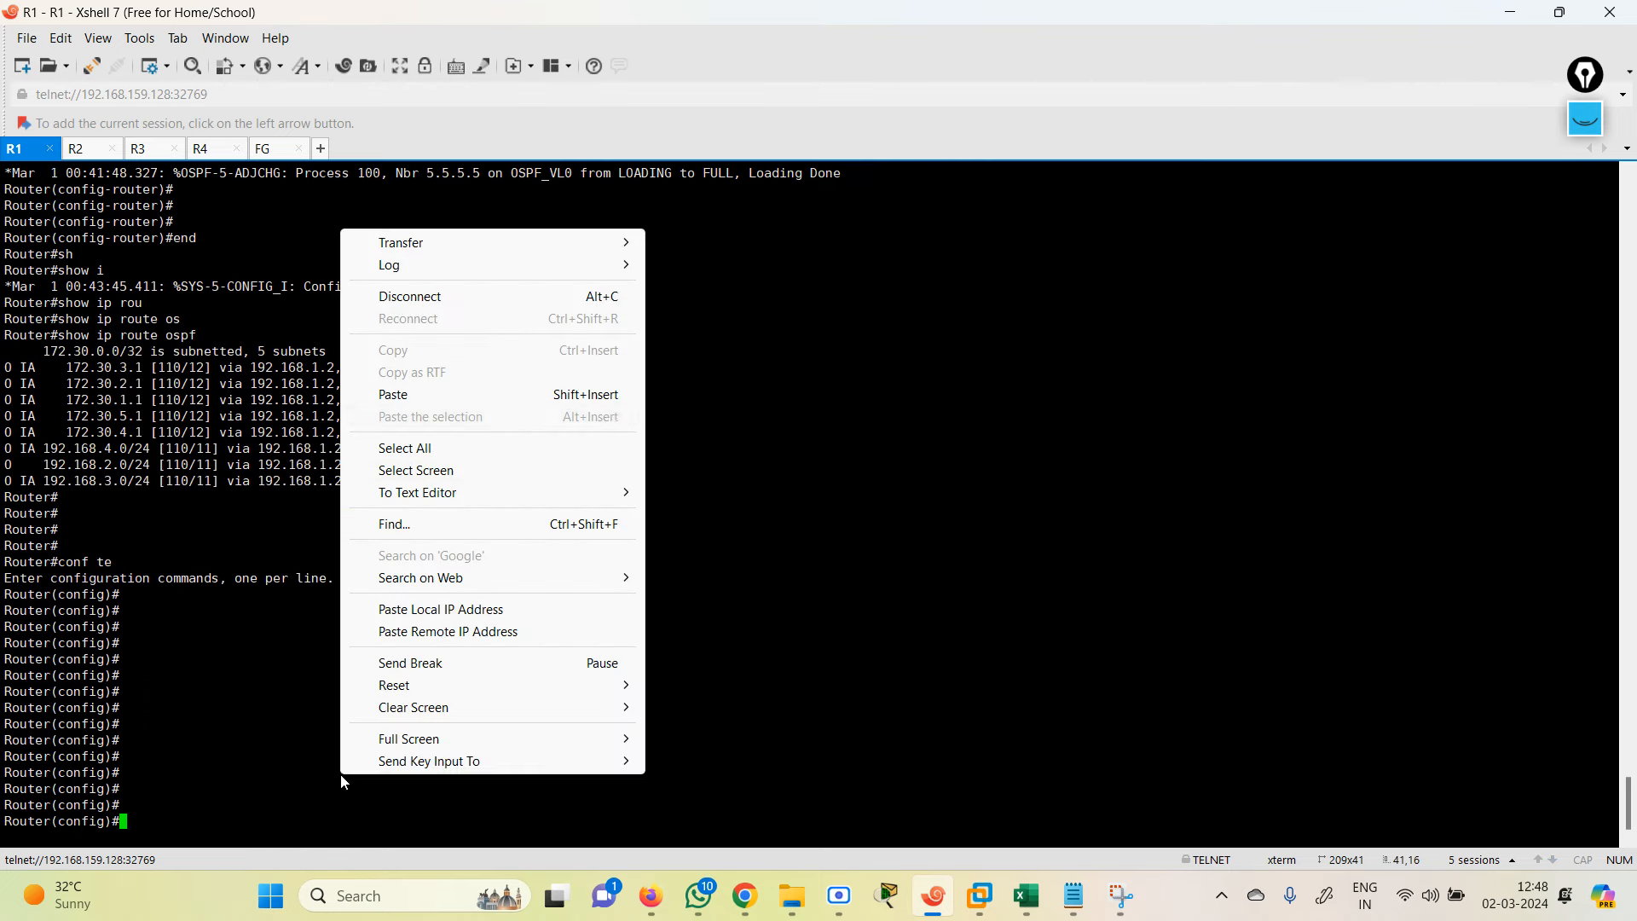
left_click(488, 397)
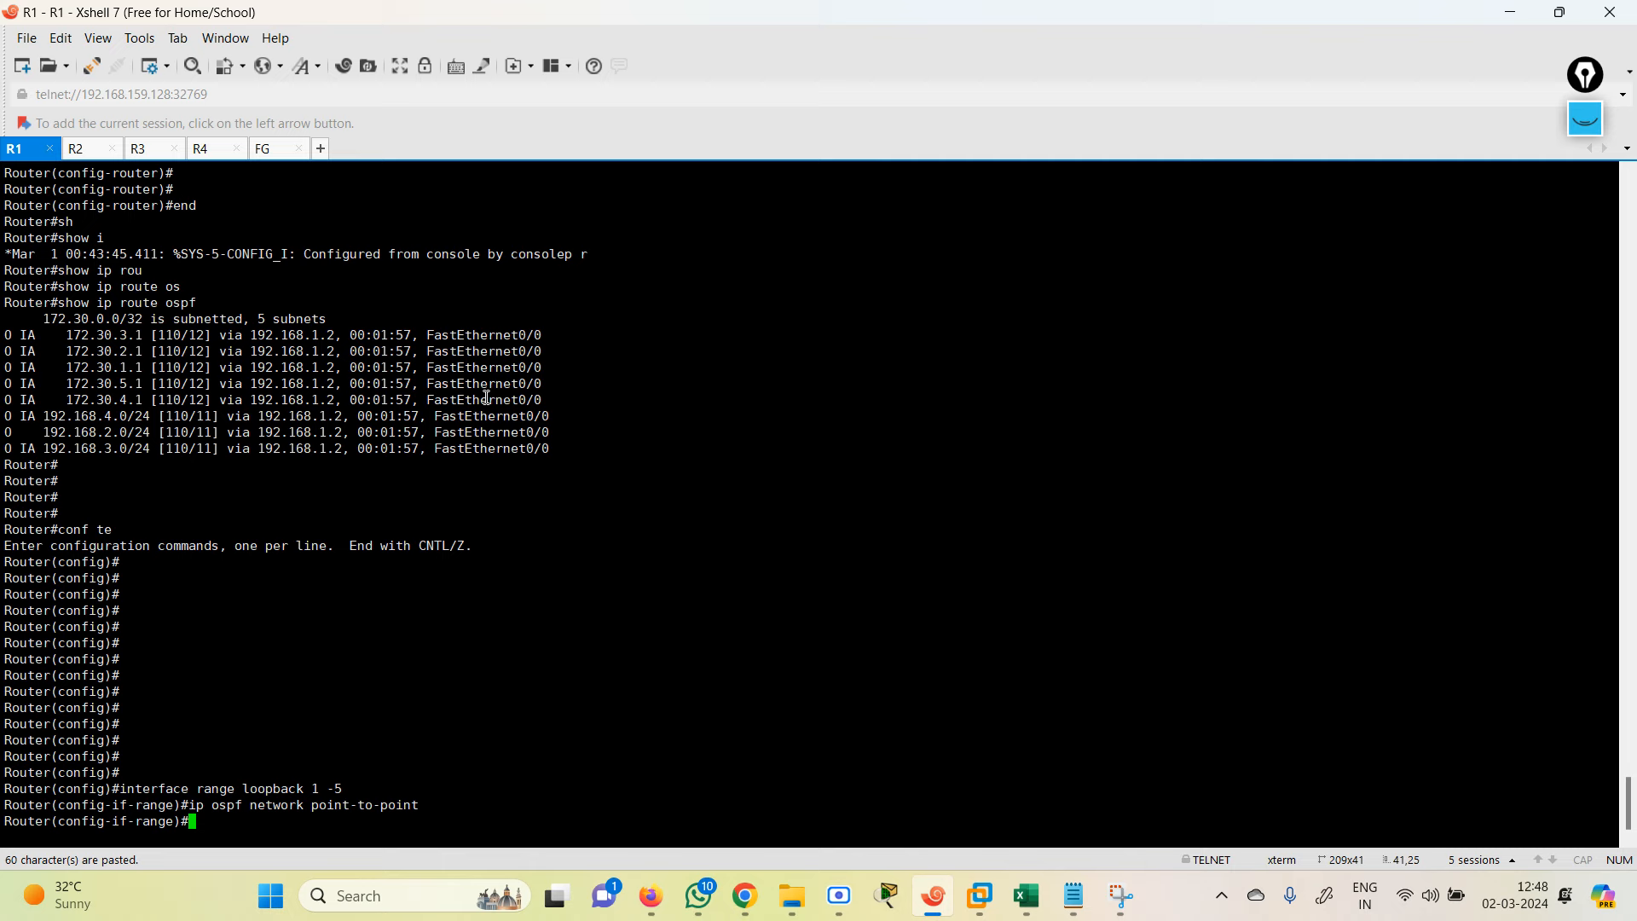
mouse_move(38, 906)
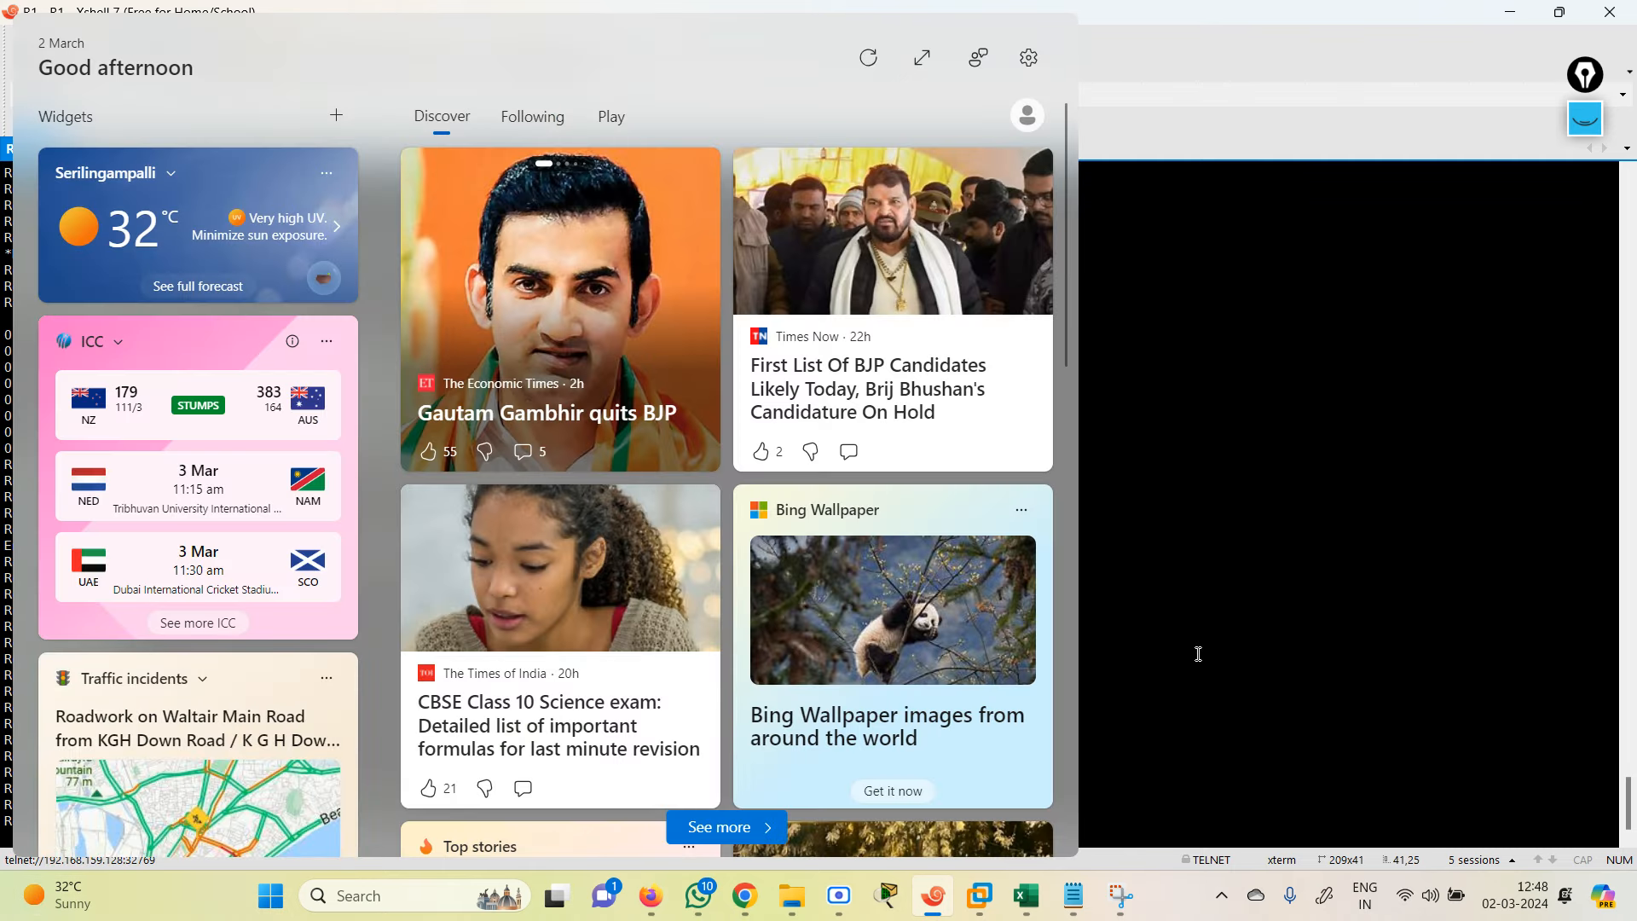
left_click(1199, 652)
type("end")
key("Return")
Step: Verify R1's OSPF routes again with show ip route ospf
type("sh")
key("Tab")
type("ip rou")
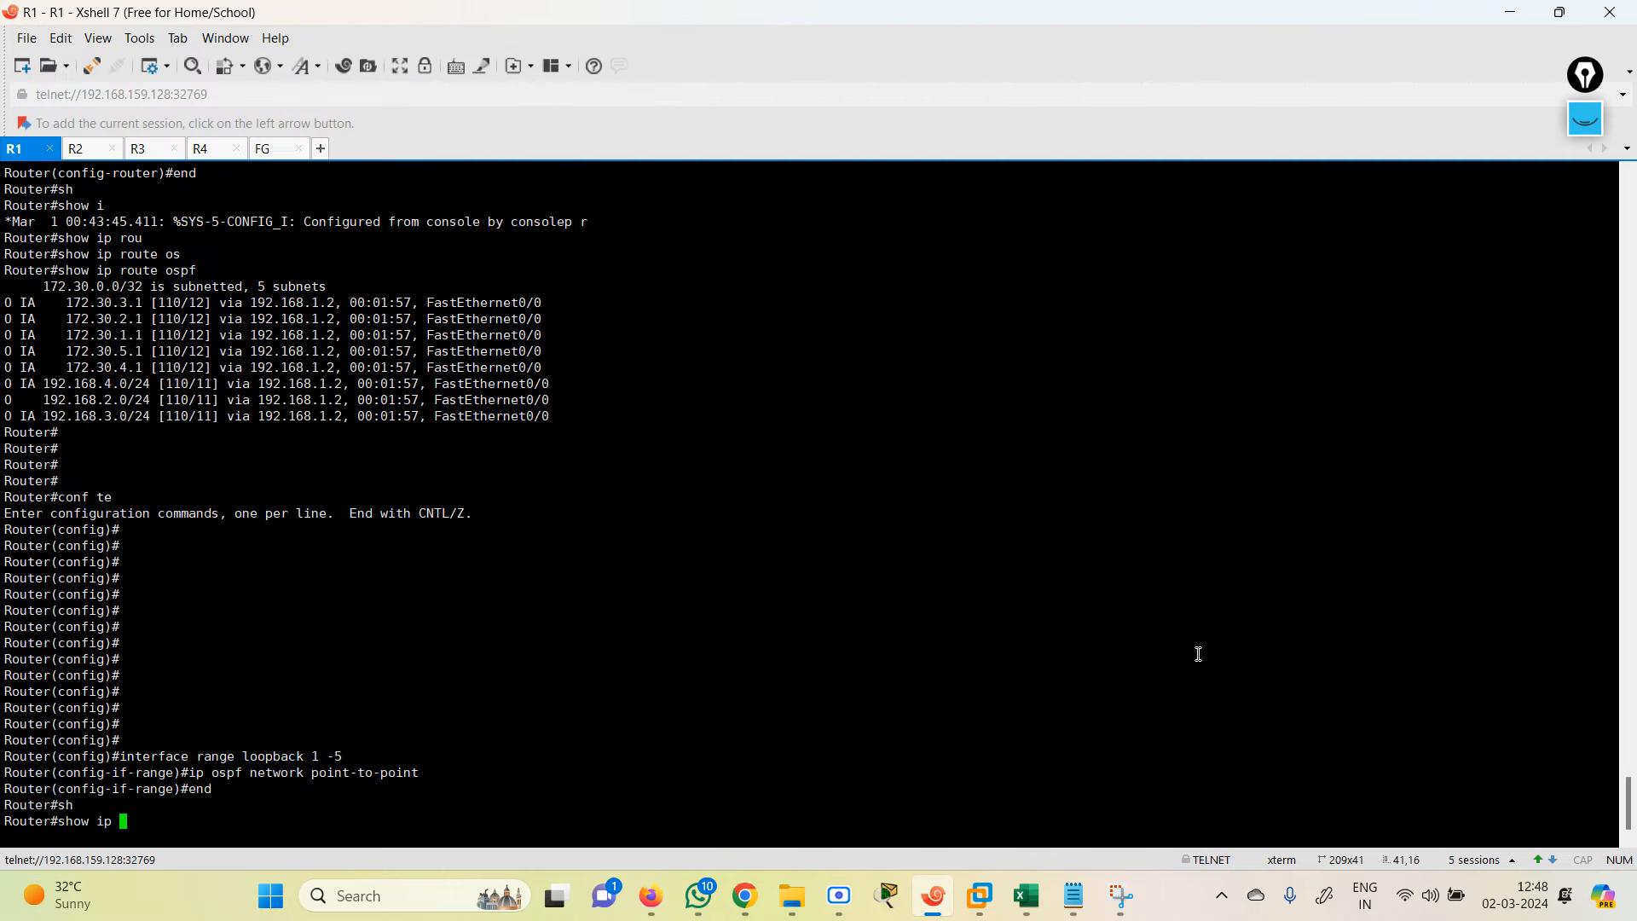
key("Tab")
type("o")
type("spf")
key("Return")
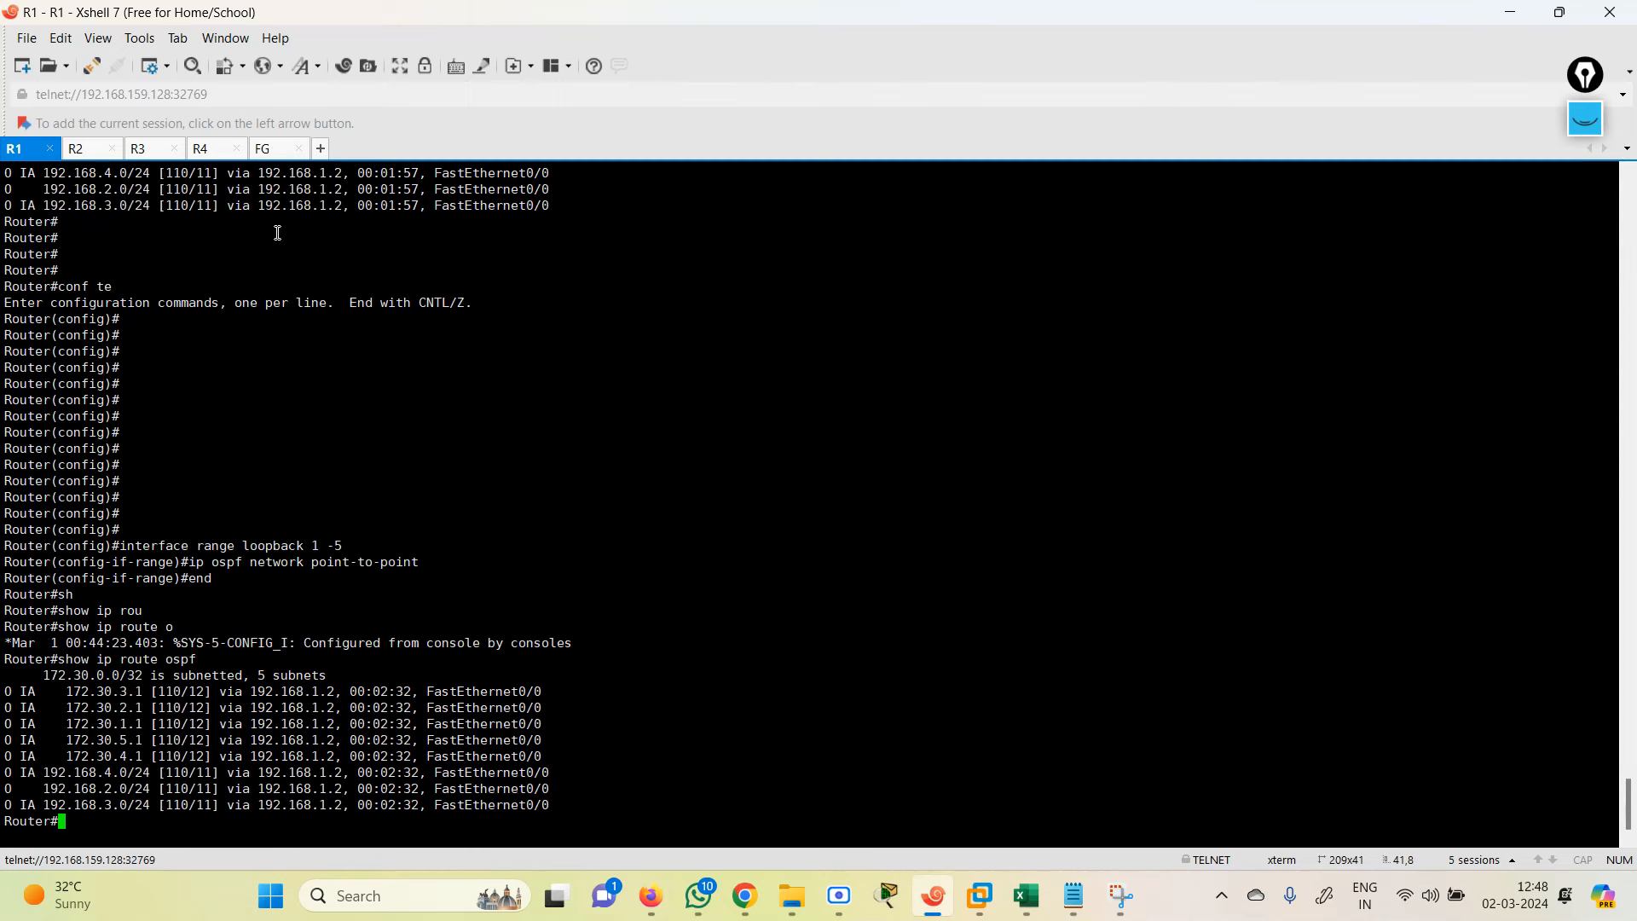
left_click(268, 152)
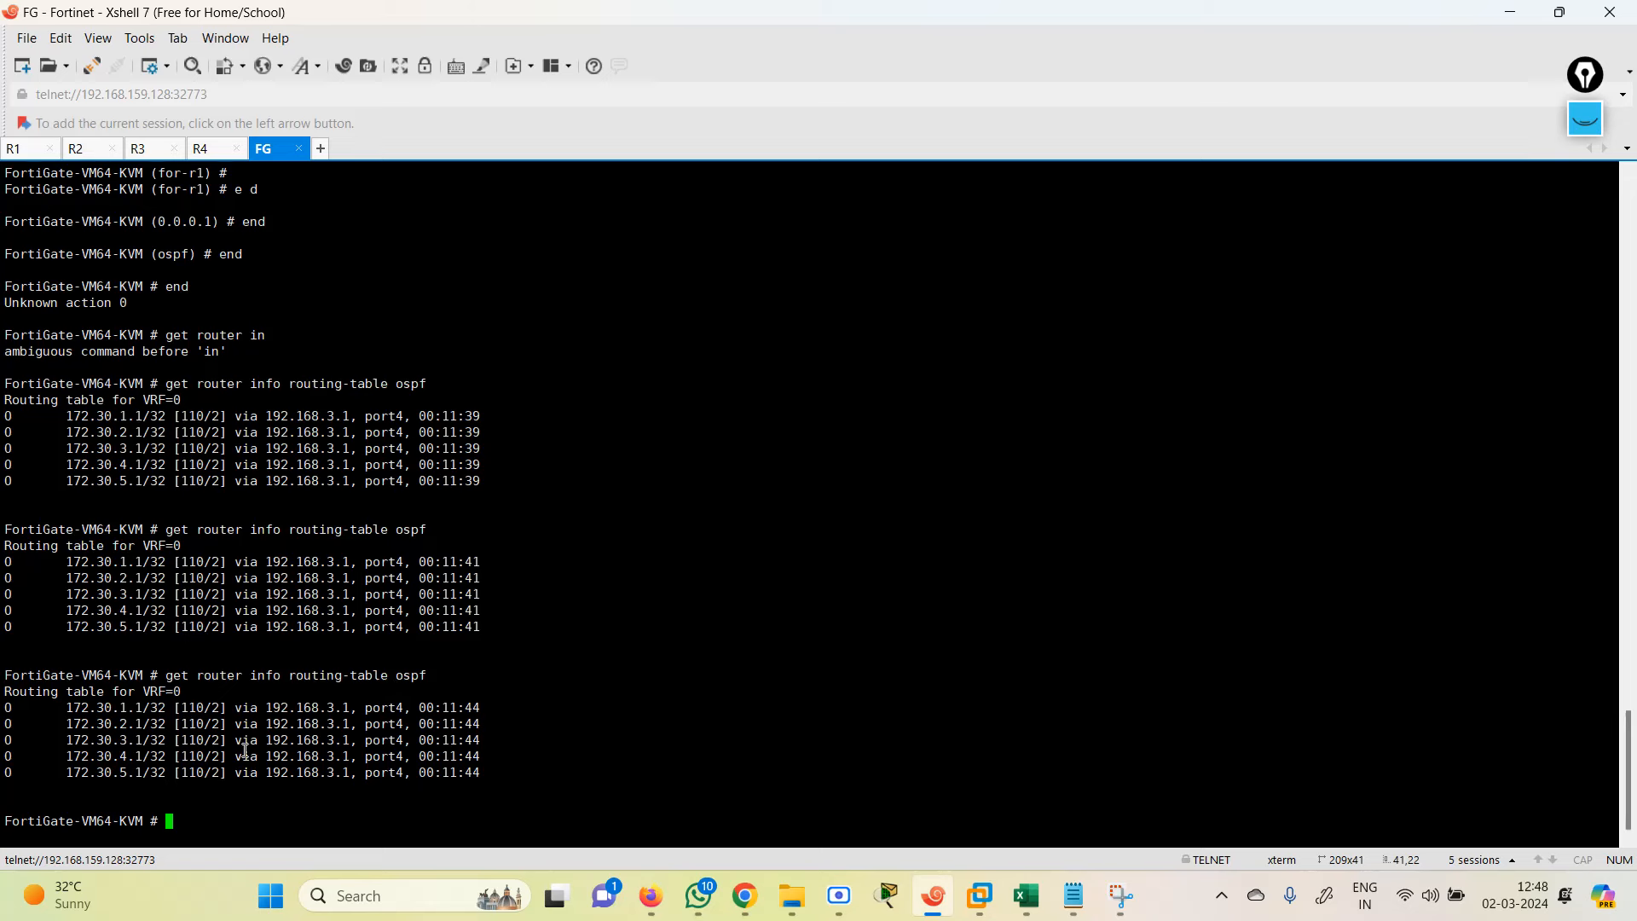
Step: Rerun the FortiGate's OSPF routing-table query in the CLI Console, confirming R1's 172.10 networks as /24 routes
left_click(646, 899)
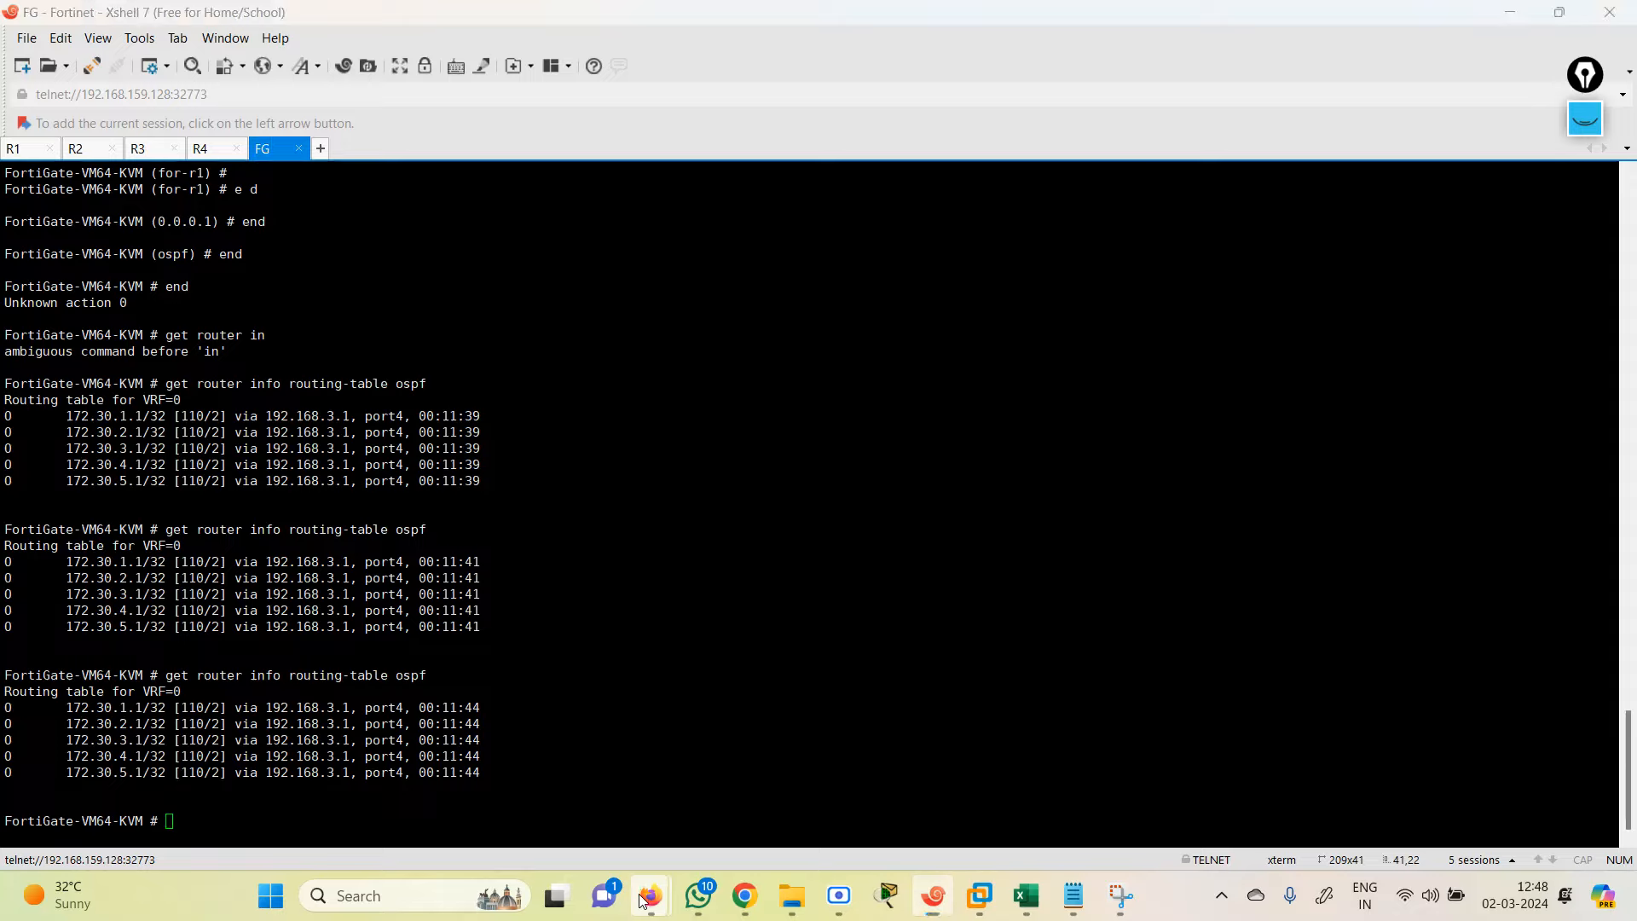
left_click(546, 776)
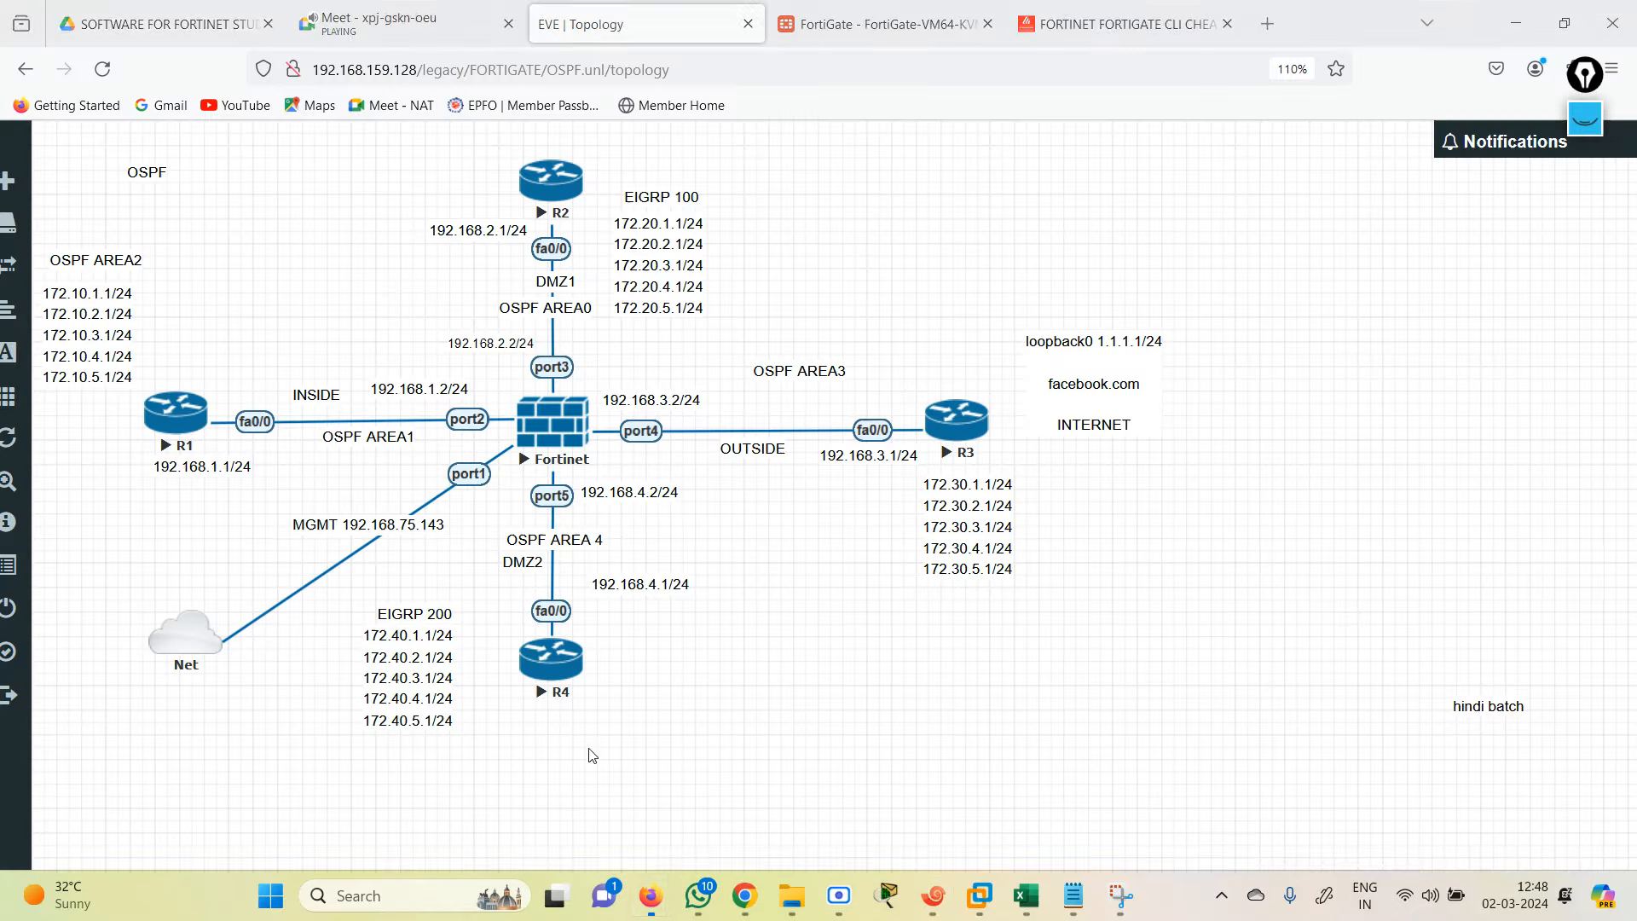
left_click(802, 9)
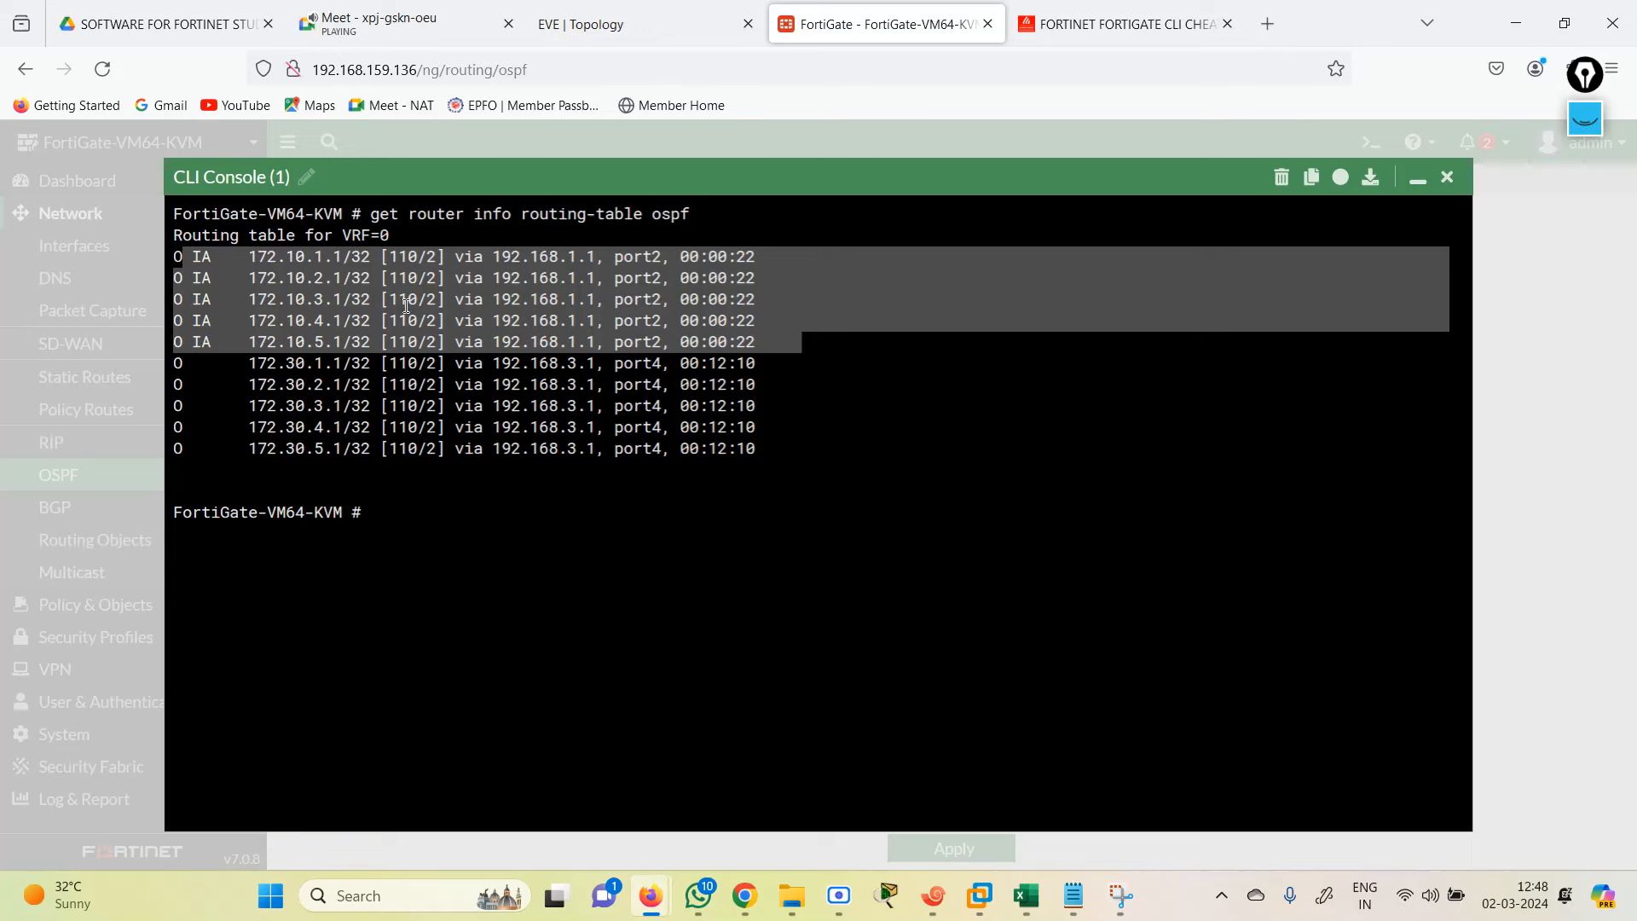
left_click(440, 453)
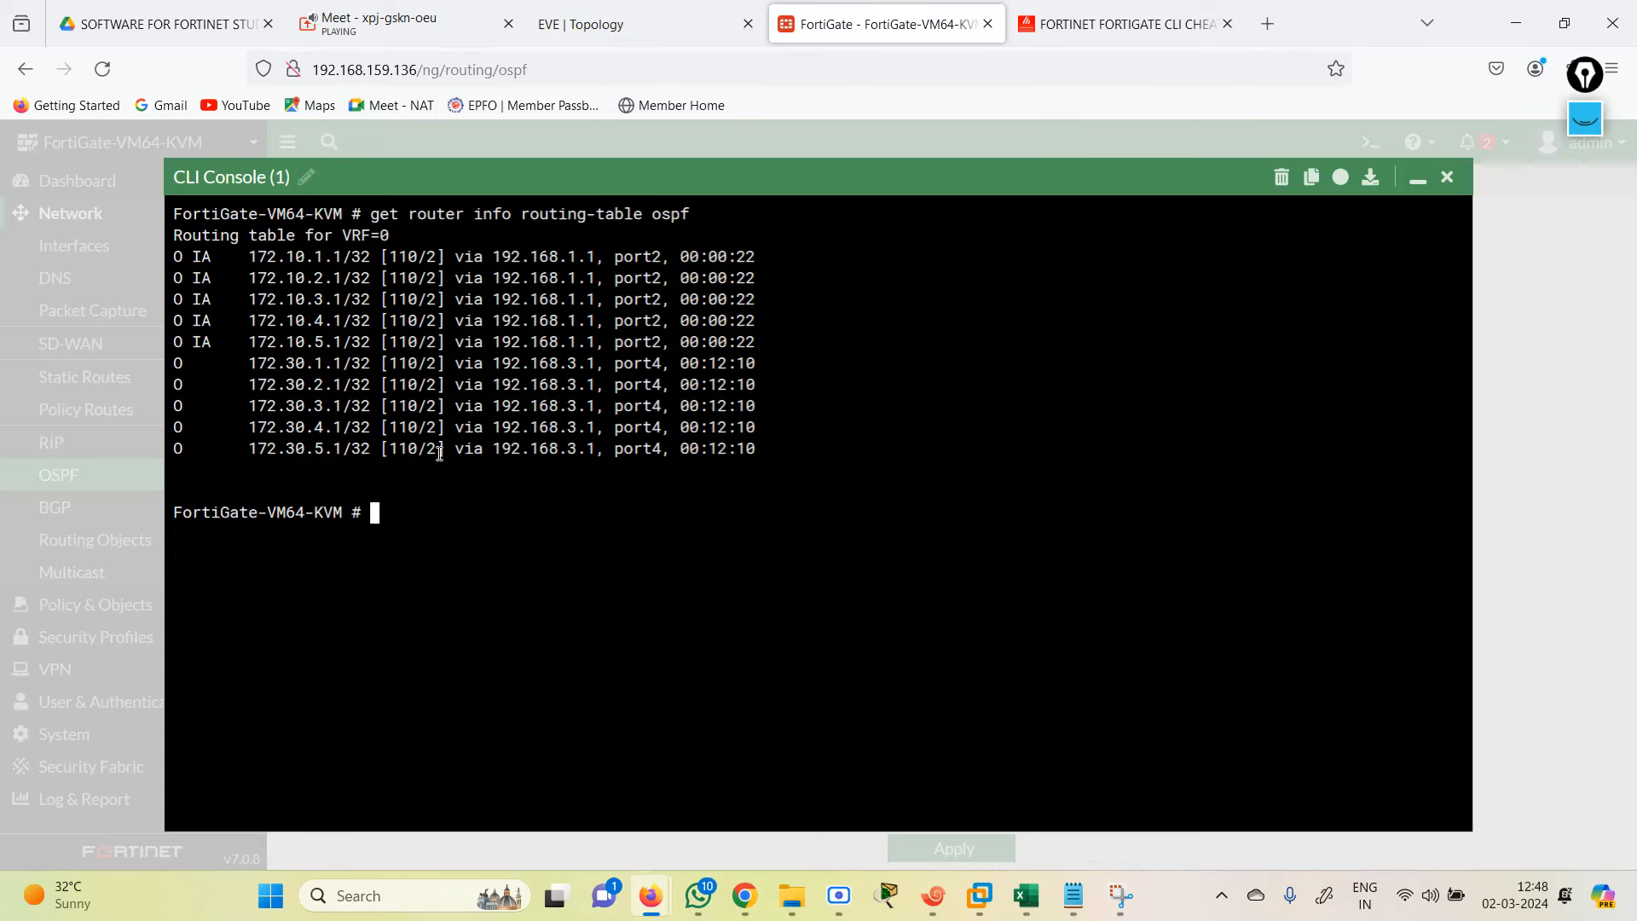
key("Up")
key("Return")
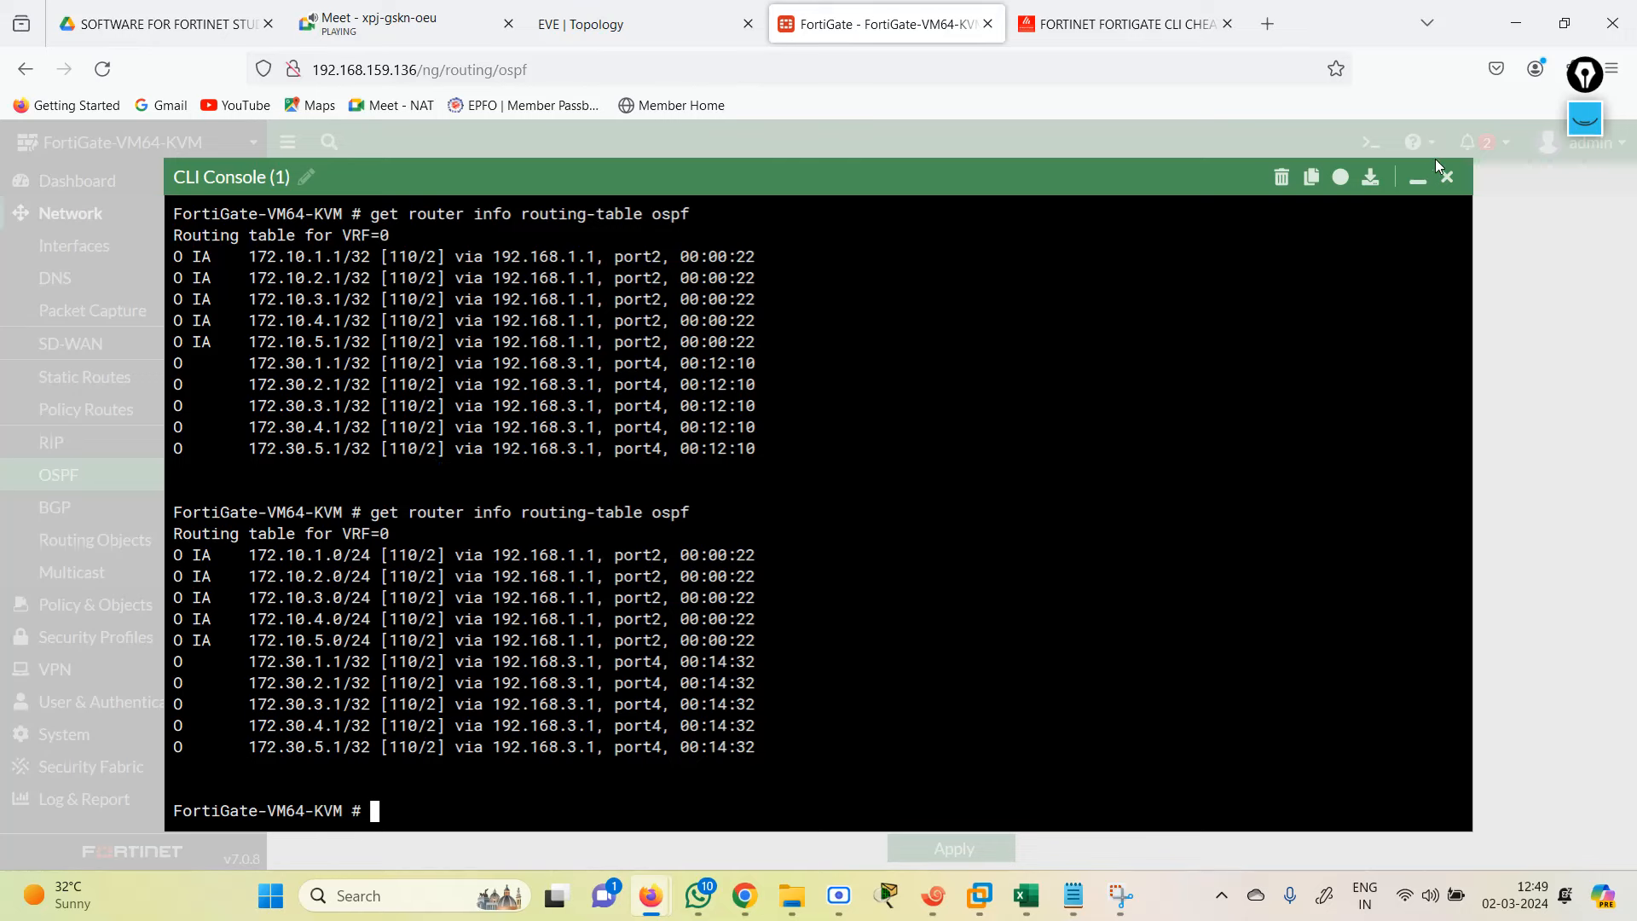
left_click(1447, 177)
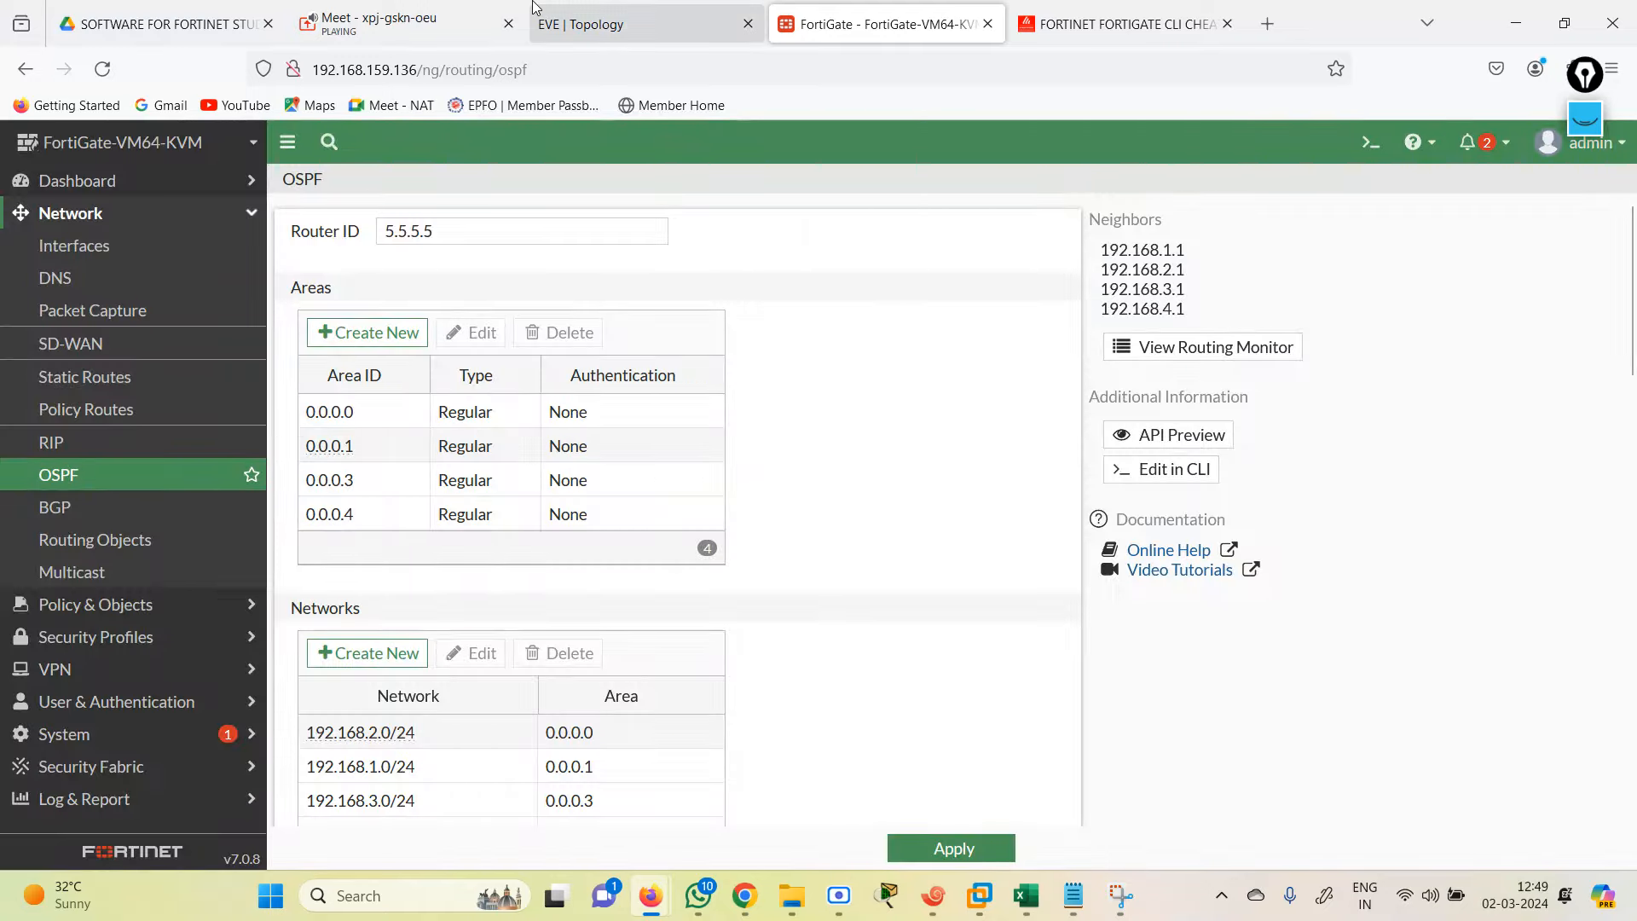
left_click(603, 24)
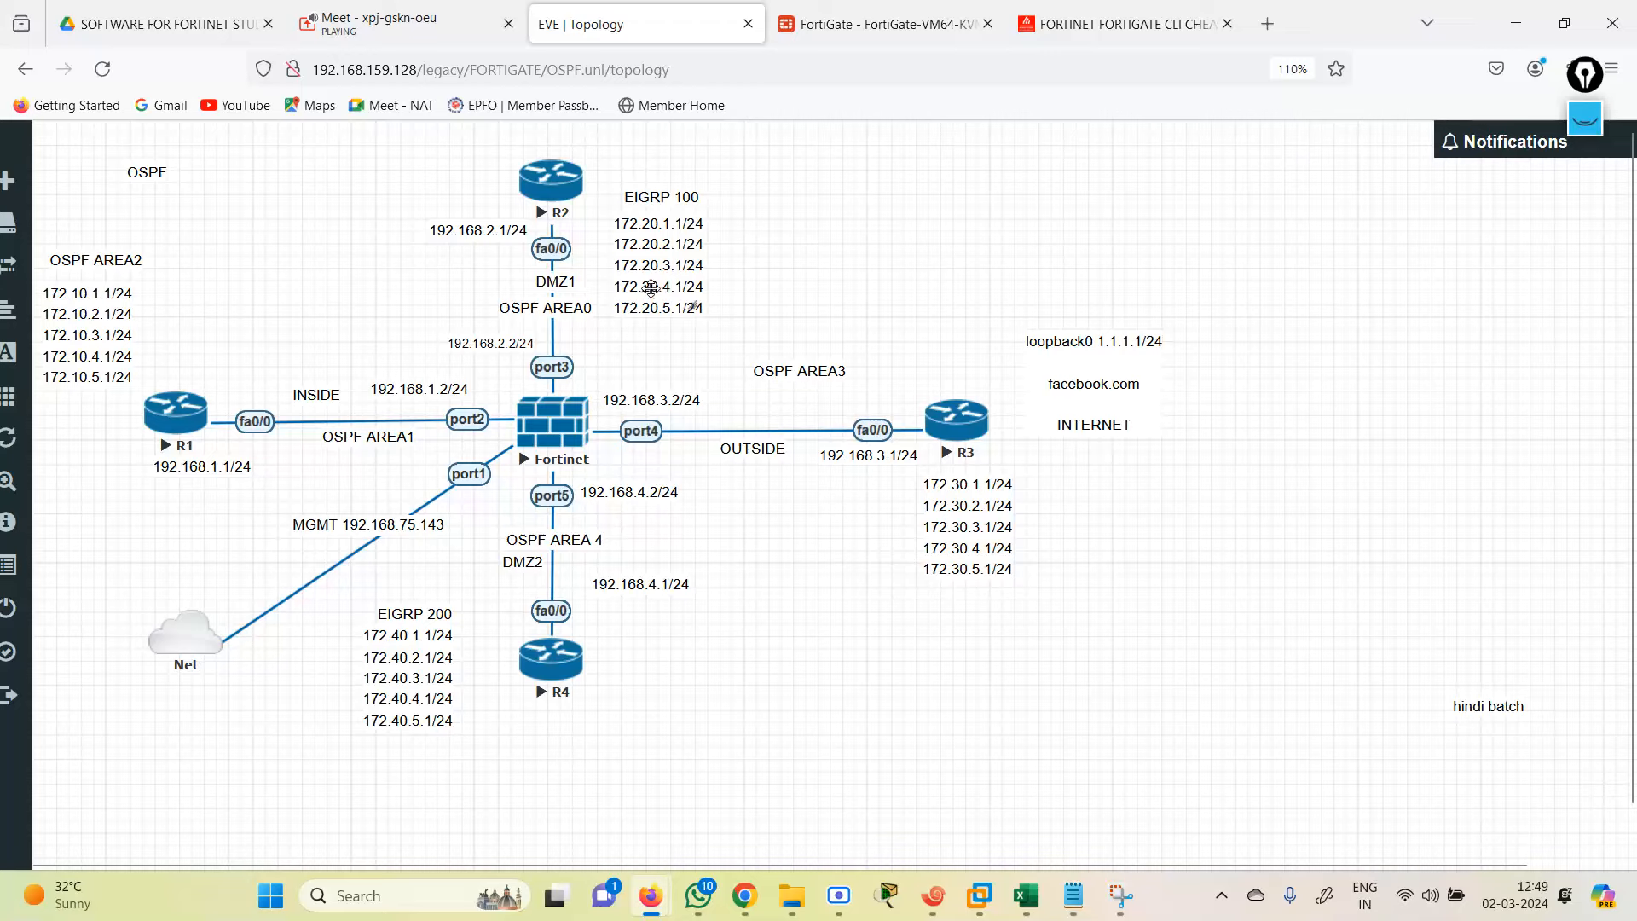
left_click(1090, 906)
Step: Select R2's 'router ospf 100' and 'redistribute eigrp 100 subnets' lines in the OSPF 2 notes
scroll(1629, 480, "down", 10)
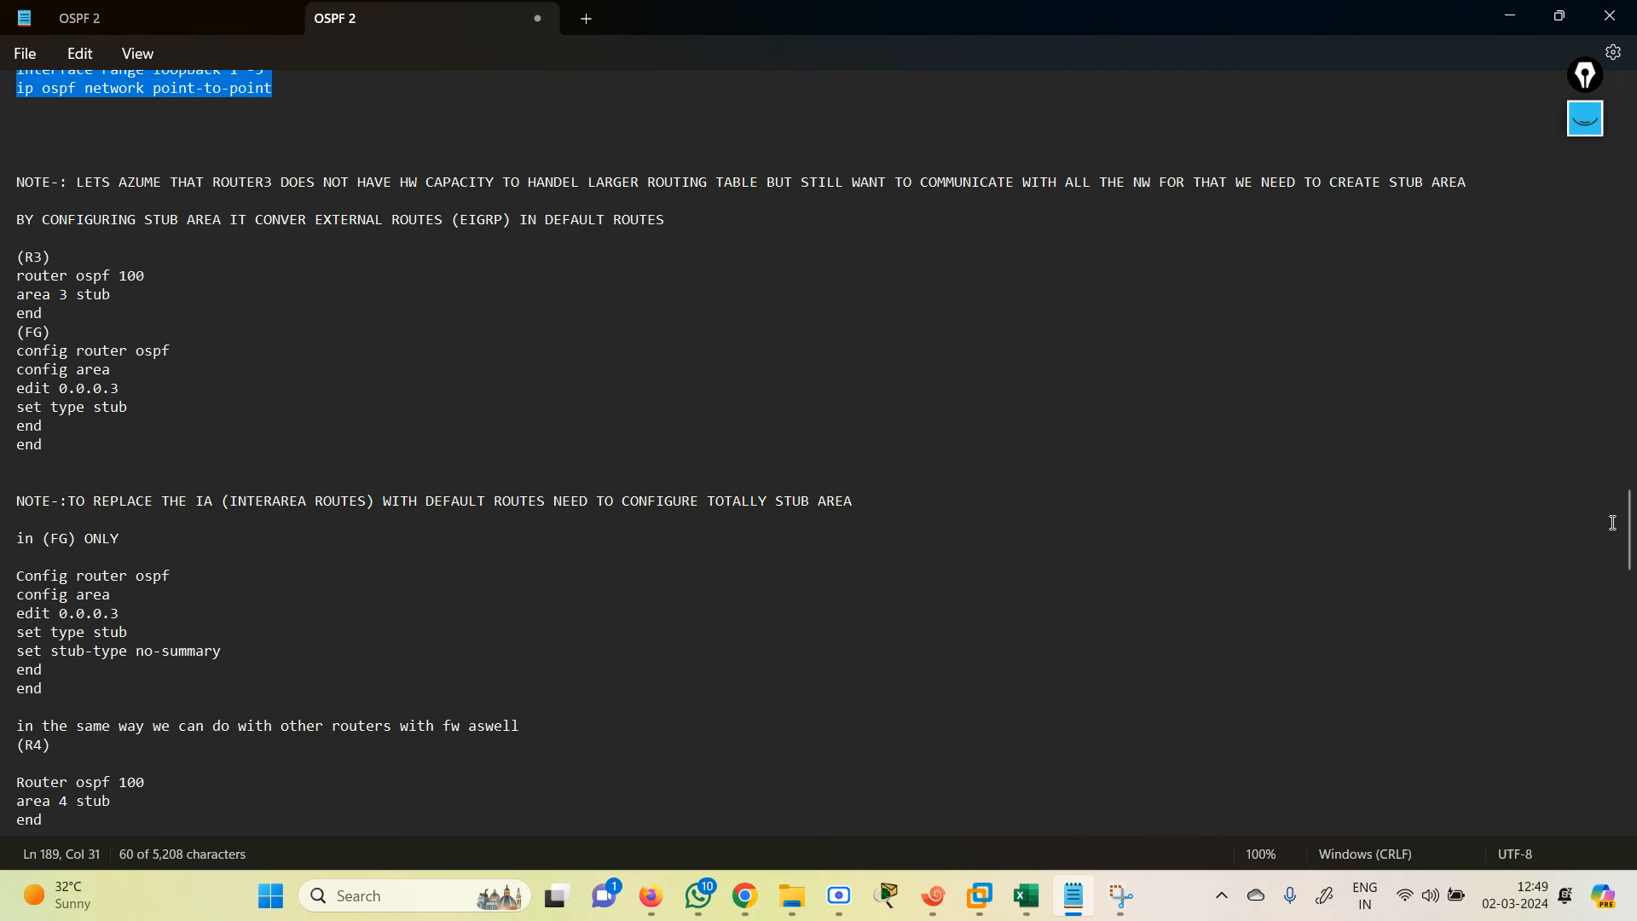
left_click_drag(1630, 548, 1631, 436)
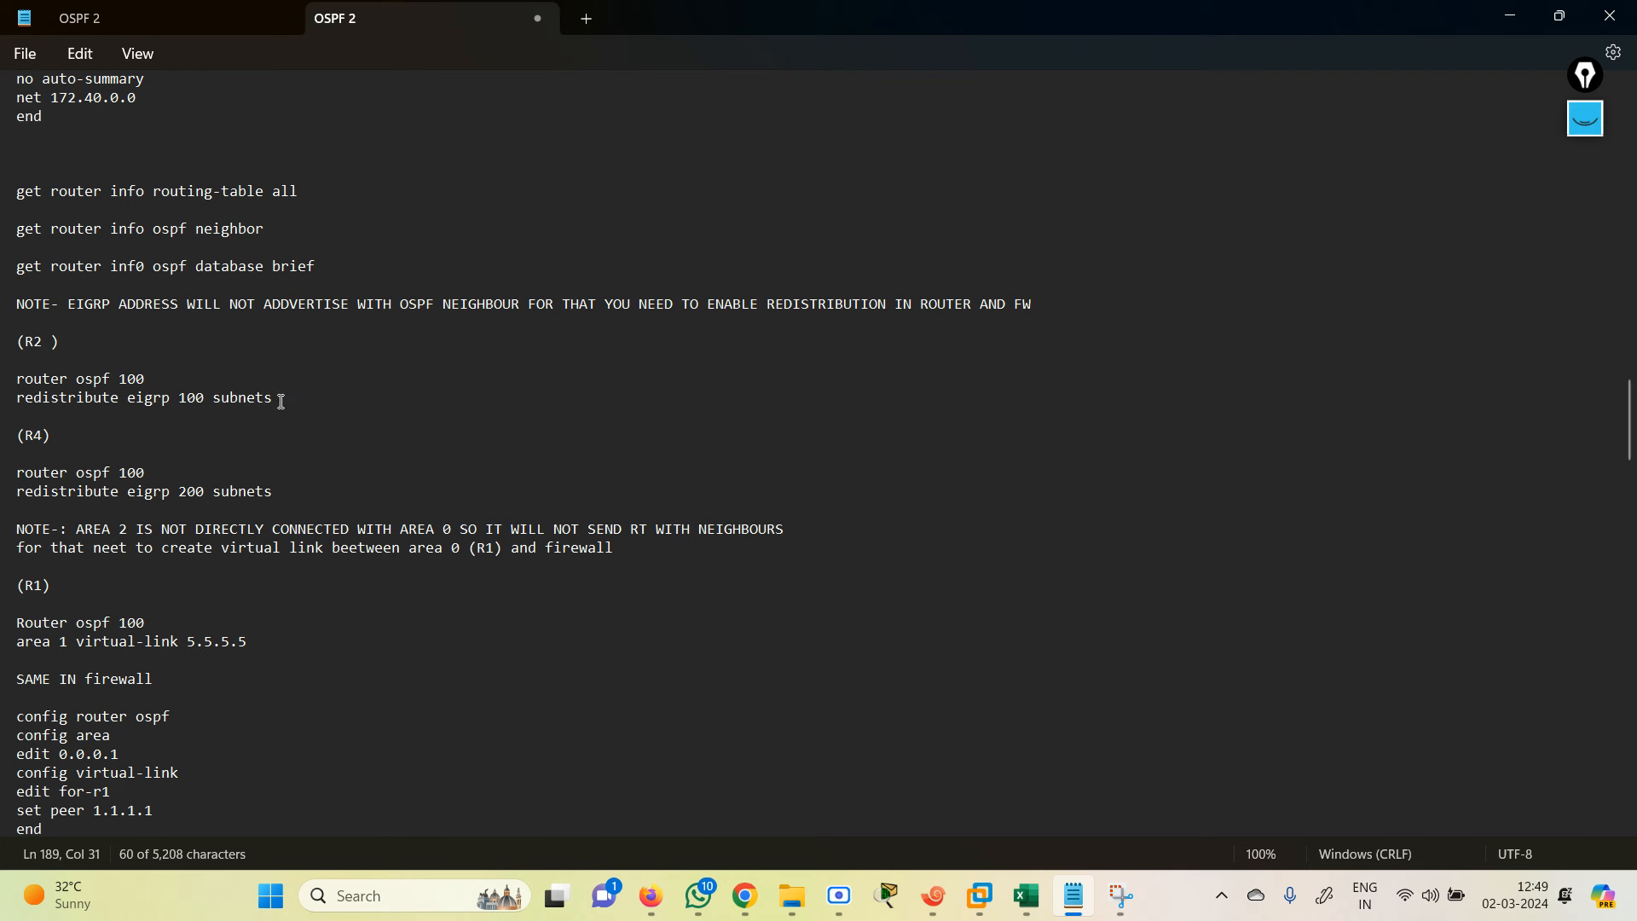
left_click_drag(285, 398, 10, 385)
key("ctrl+c")
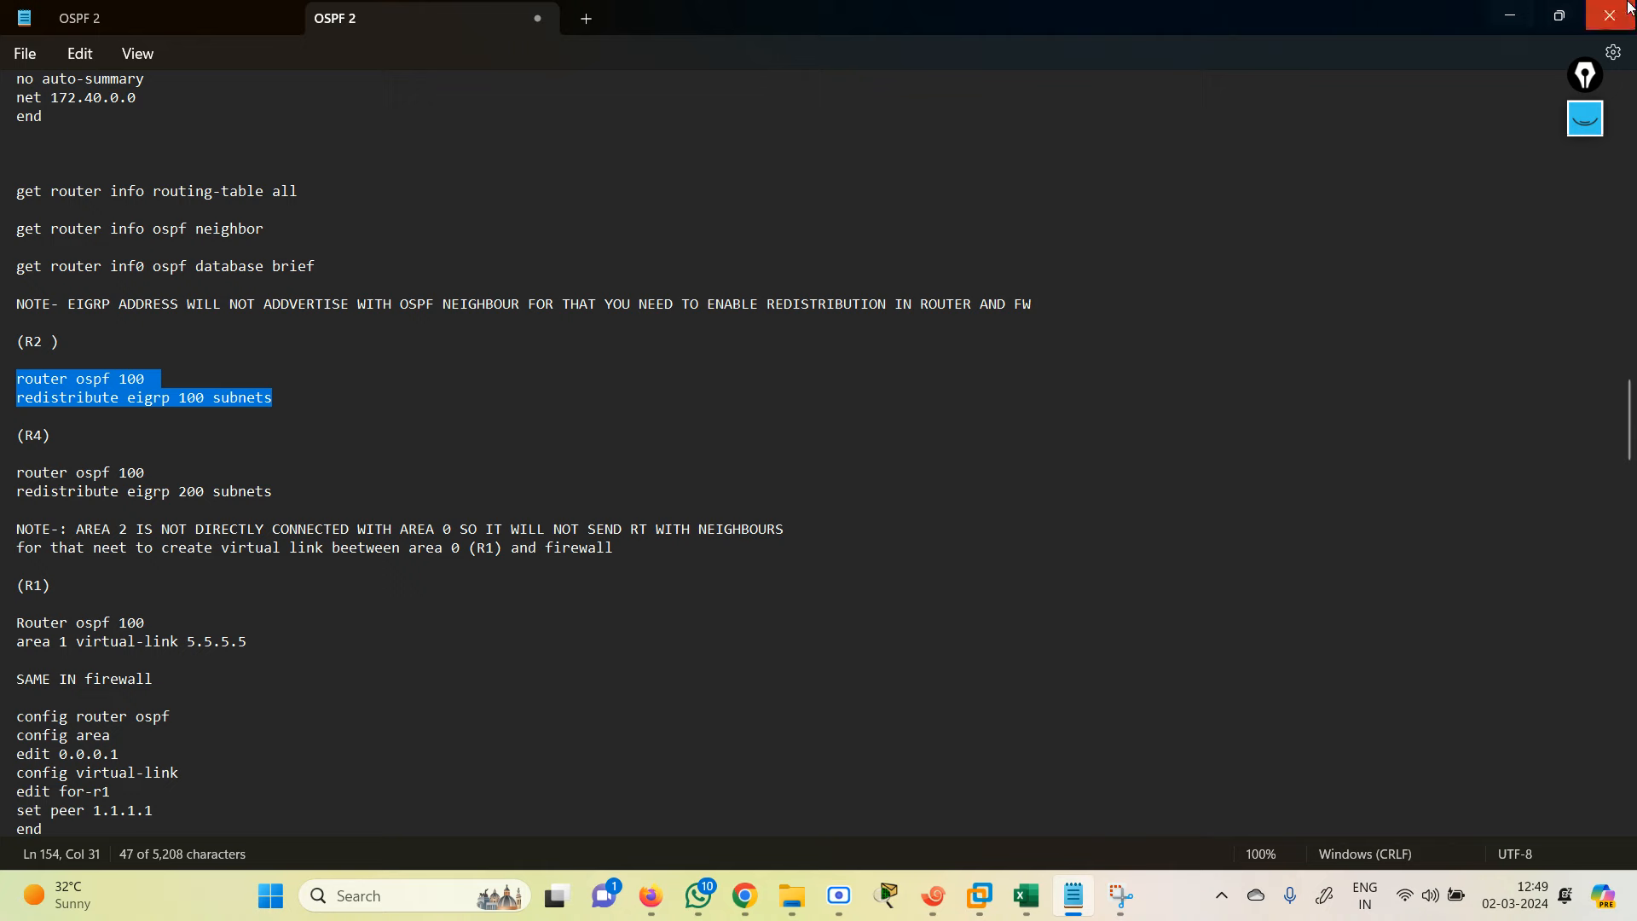
Step: On R2, enter configuration mode and paste 'router ospf 100' and 'redistribute eigrp 100 subnets'
left_click(1510, 15)
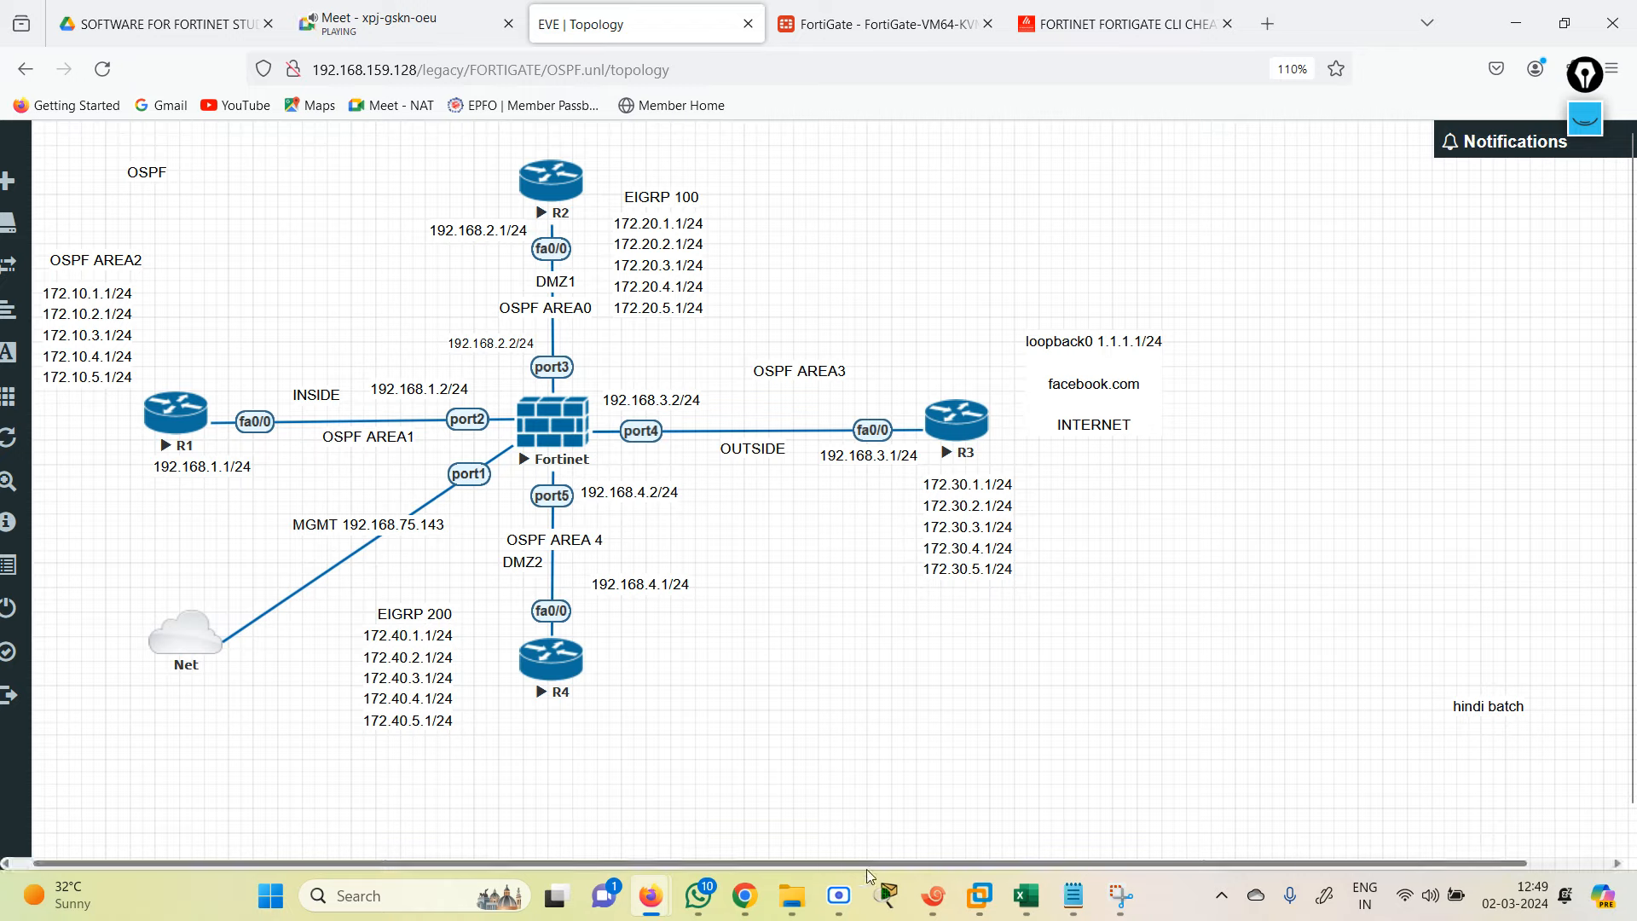
left_click(934, 896)
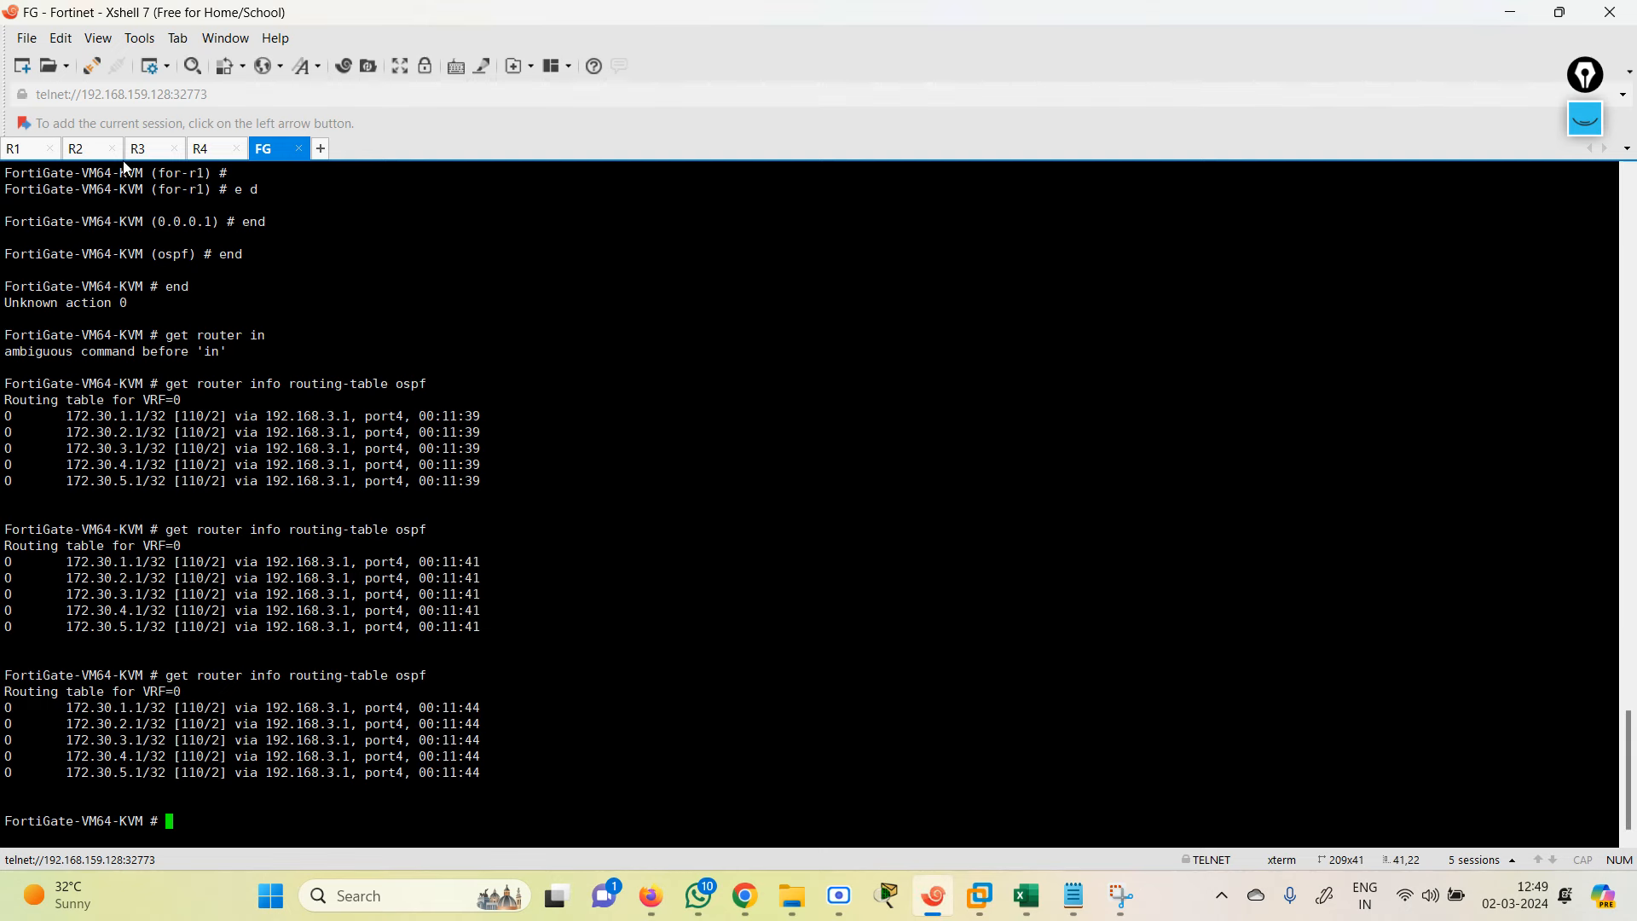
left_click(92, 151)
key("Return")
key("Return")
key("Return")
key("Return")
key("Return")
key("Return")
key("Return")
key("Return")
key("Return")
key("Return")
key("Return")
key("Return")
key("Return")
key("Return")
key("Return")
key("Return")
key("Return")
key("Return")
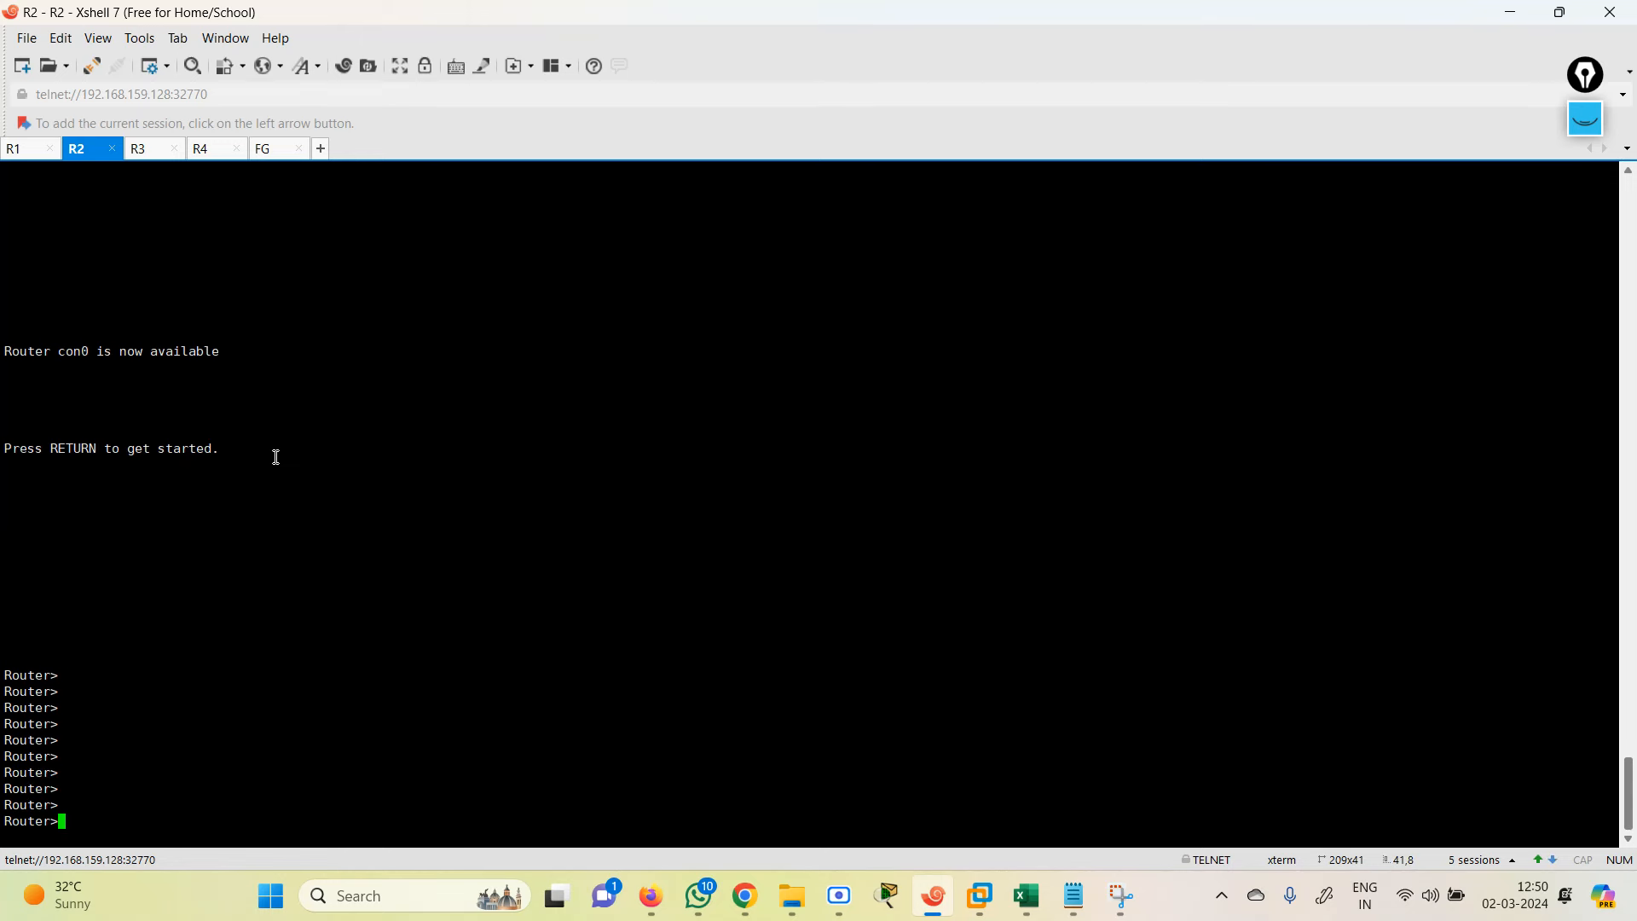
type("en")
key("Return")
type("conf te")
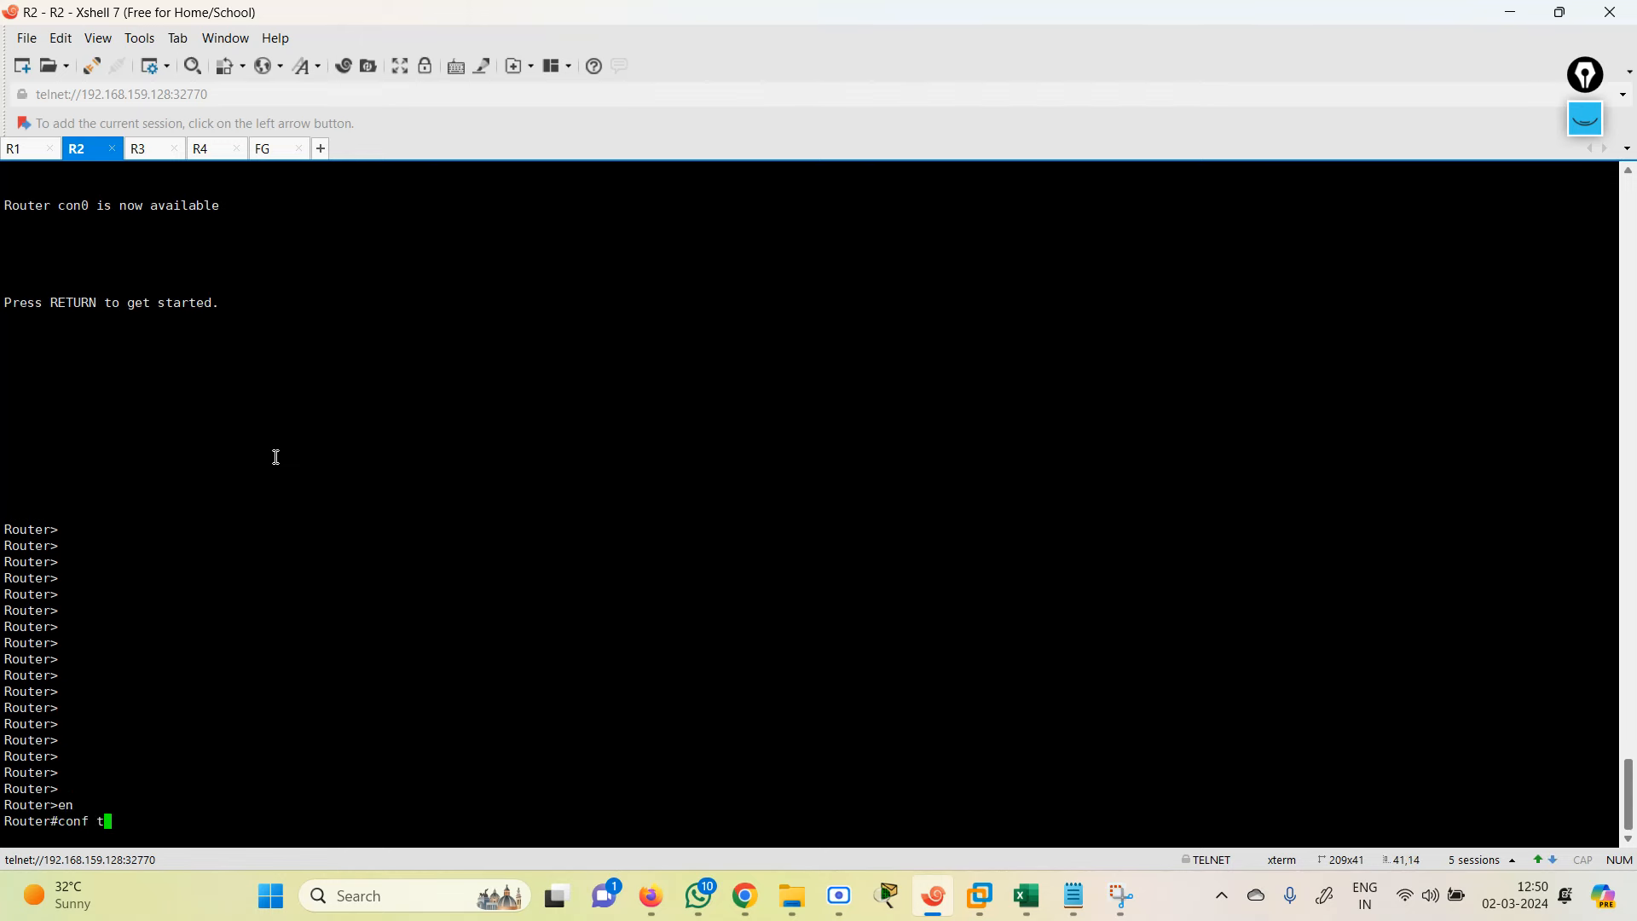
key("Return")
key("Return")
key("Return")
key("Return")
key("Return")
key("Return")
key("Return")
key("Return")
key("Return")
key("Return")
key("Return")
key("Return")
key("Return")
key("Return")
key("Return")
key("Return")
key("Return")
key("Return")
key("Return")
key("Return")
key("Return")
key("Return")
key("Return")
key("Return")
key("Return")
key("Return")
key("Return")
key("Return")
key("Return")
key("Return")
key("Return")
key("Return")
key("Return")
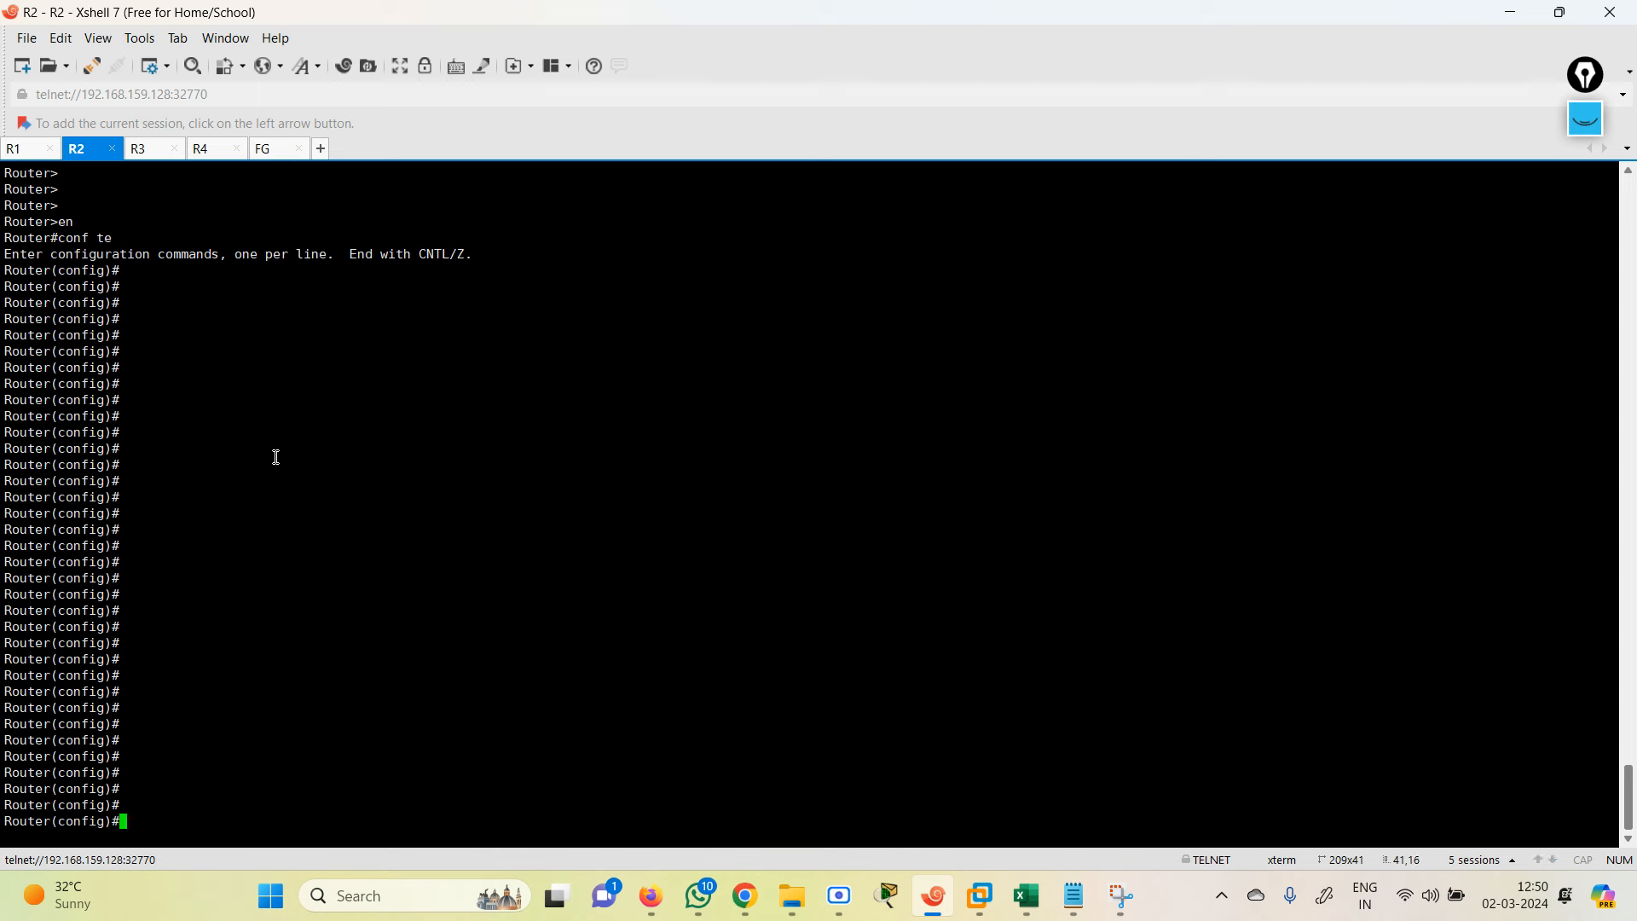
right_click(275, 457)
left_click(365, 493)
key("Return")
key("Return")
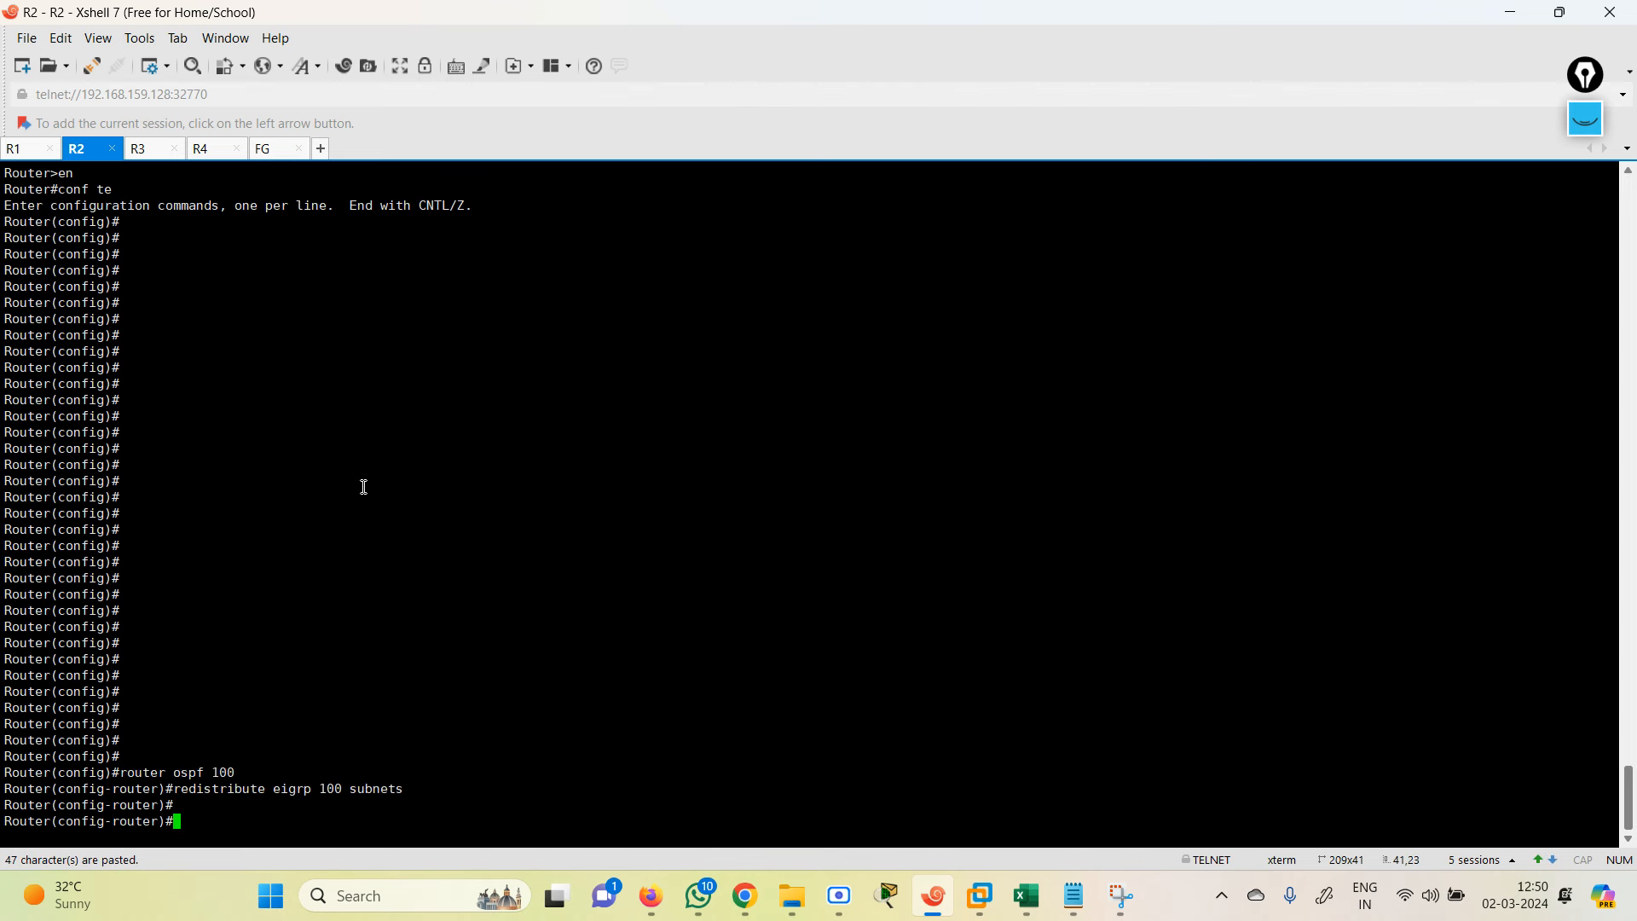
Step: On R4, enter privileged mode with en, then global configuration mode with conf te
left_click(202, 151)
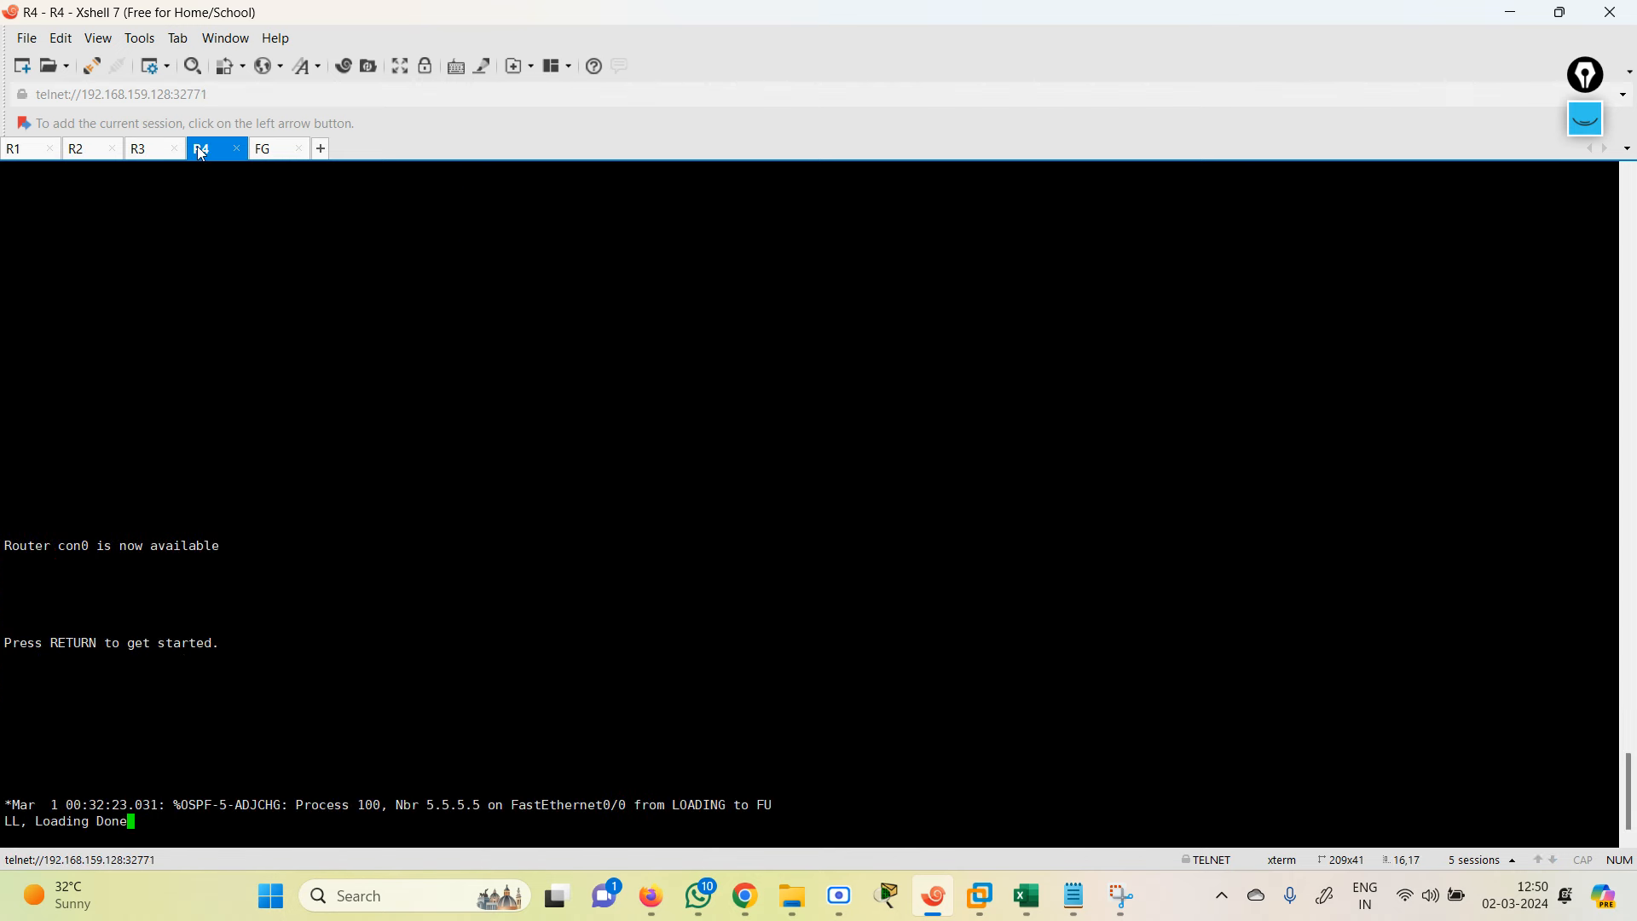
key("Return")
key("Return")
key("Return")
key("Return")
key("Return")
key("Return")
key("Return")
key("Return")
key("Return")
key("Return")
key("Return")
key("Return")
key("Return")
key("Return")
key("Return")
key("Return")
key("Return")
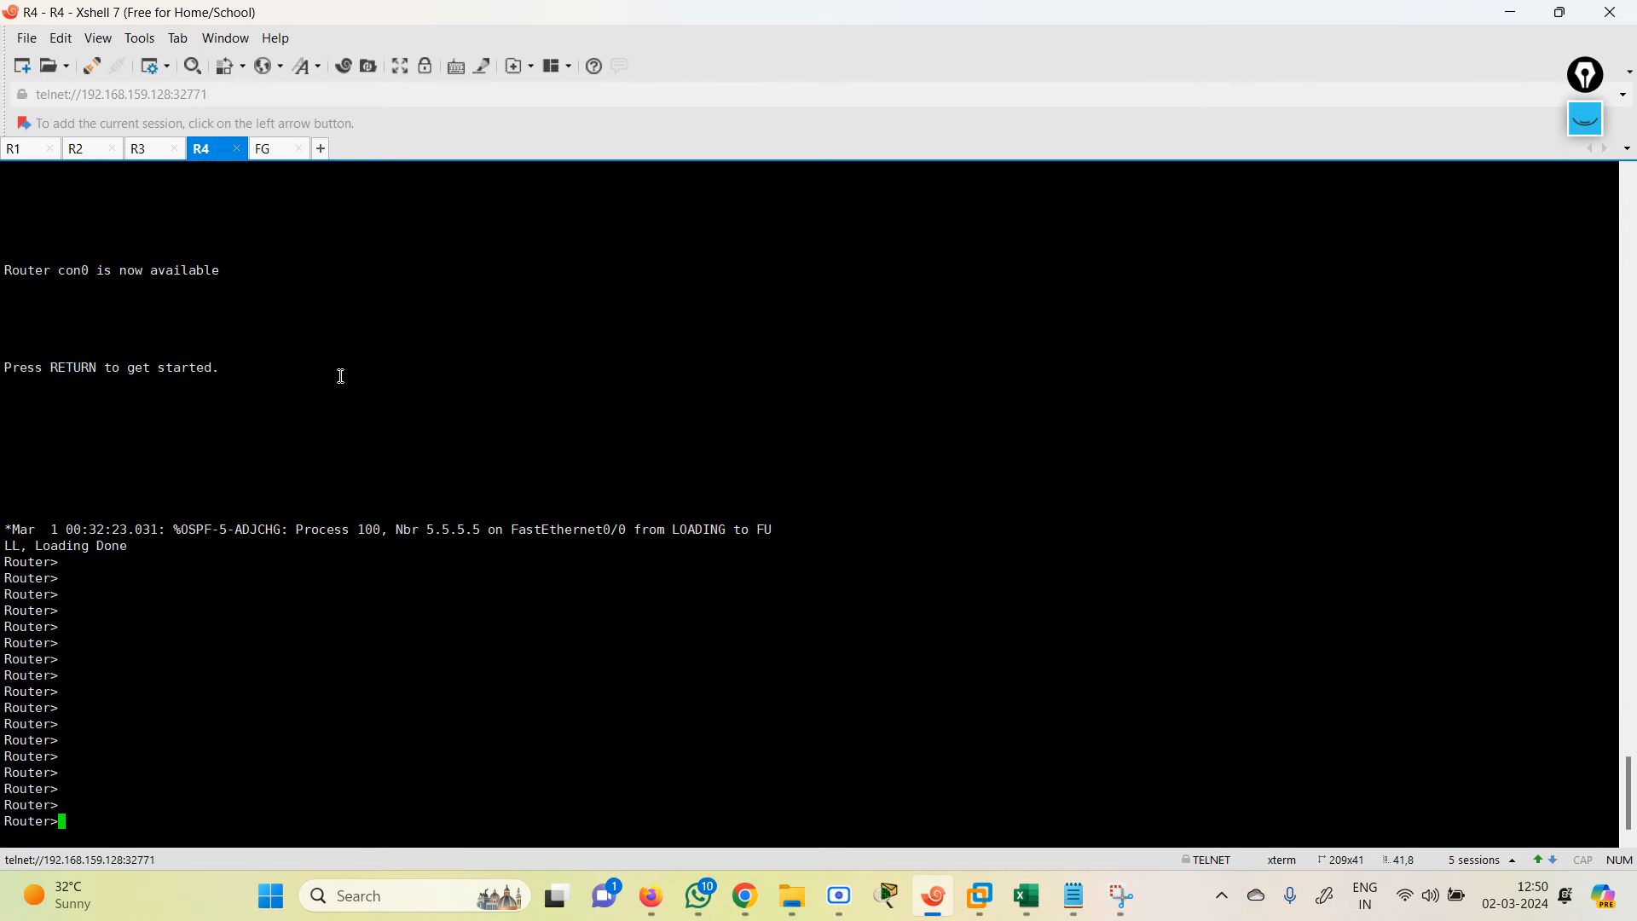
type("en")
key("Return")
type("conf te")
key("Return")
key("Return")
key("Return")
key("Return")
key("Return")
key("Return")
key("Return")
key("Return")
key("Return")
key("Return")
key("Return")
key("Return")
key("Return")
key("Return")
key("Return")
key("Return")
key("Return")
key("Return")
key("Return")
key("Return")
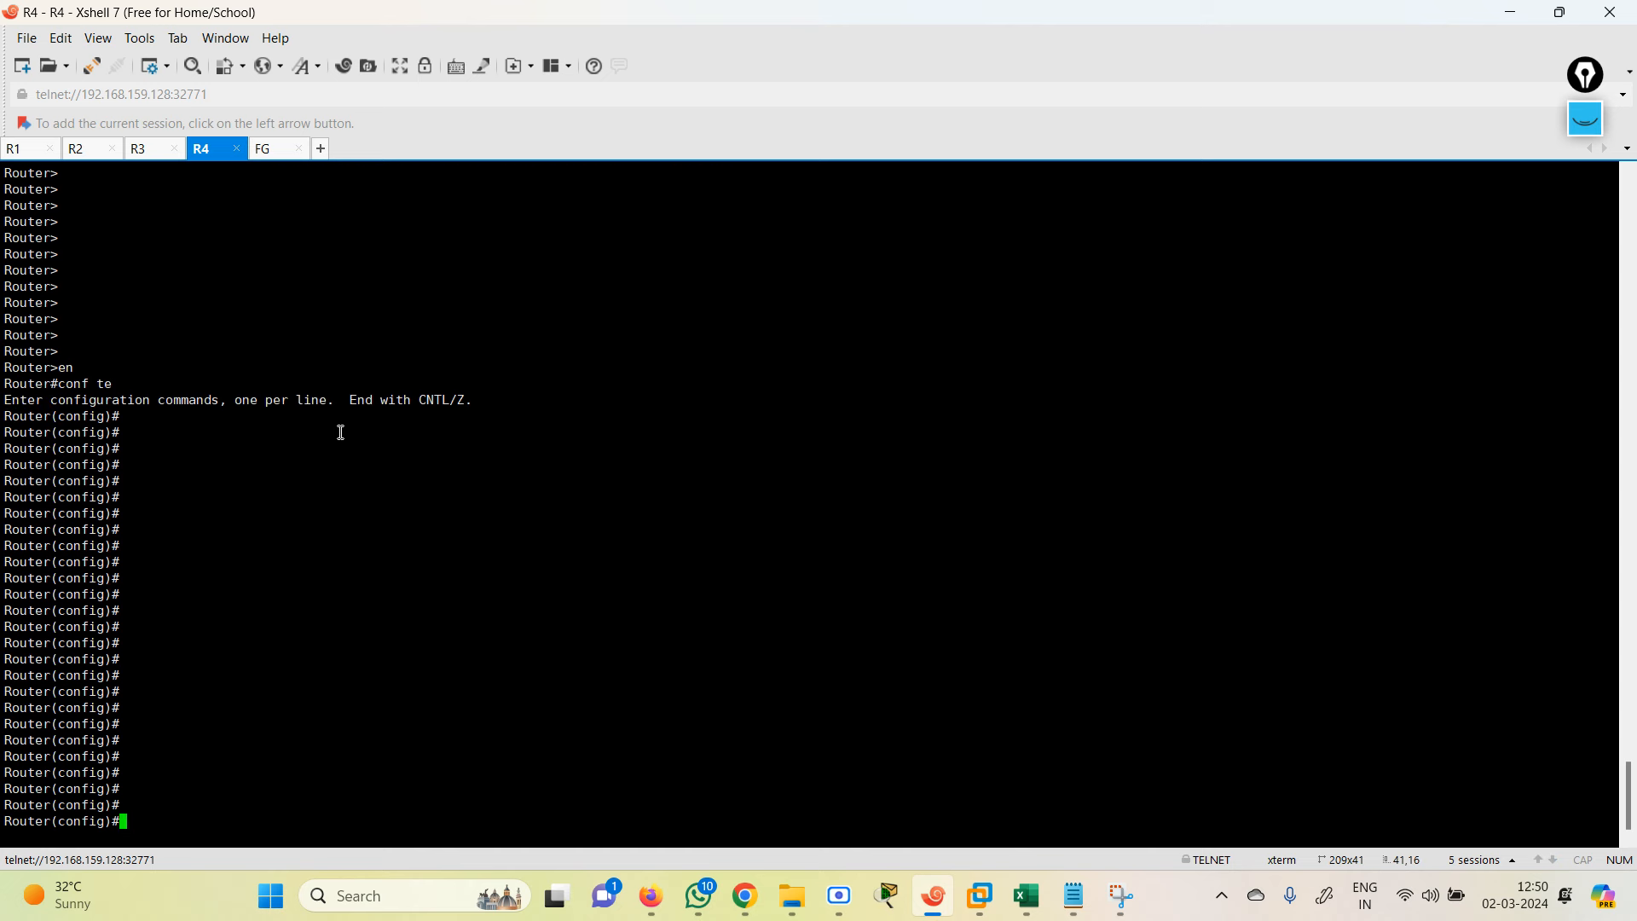
Step: Paste the redistribution commands, change them to 'redistribute eigrp 200 subnets', and exit with end
right_click(344, 493)
left_click(465, 488)
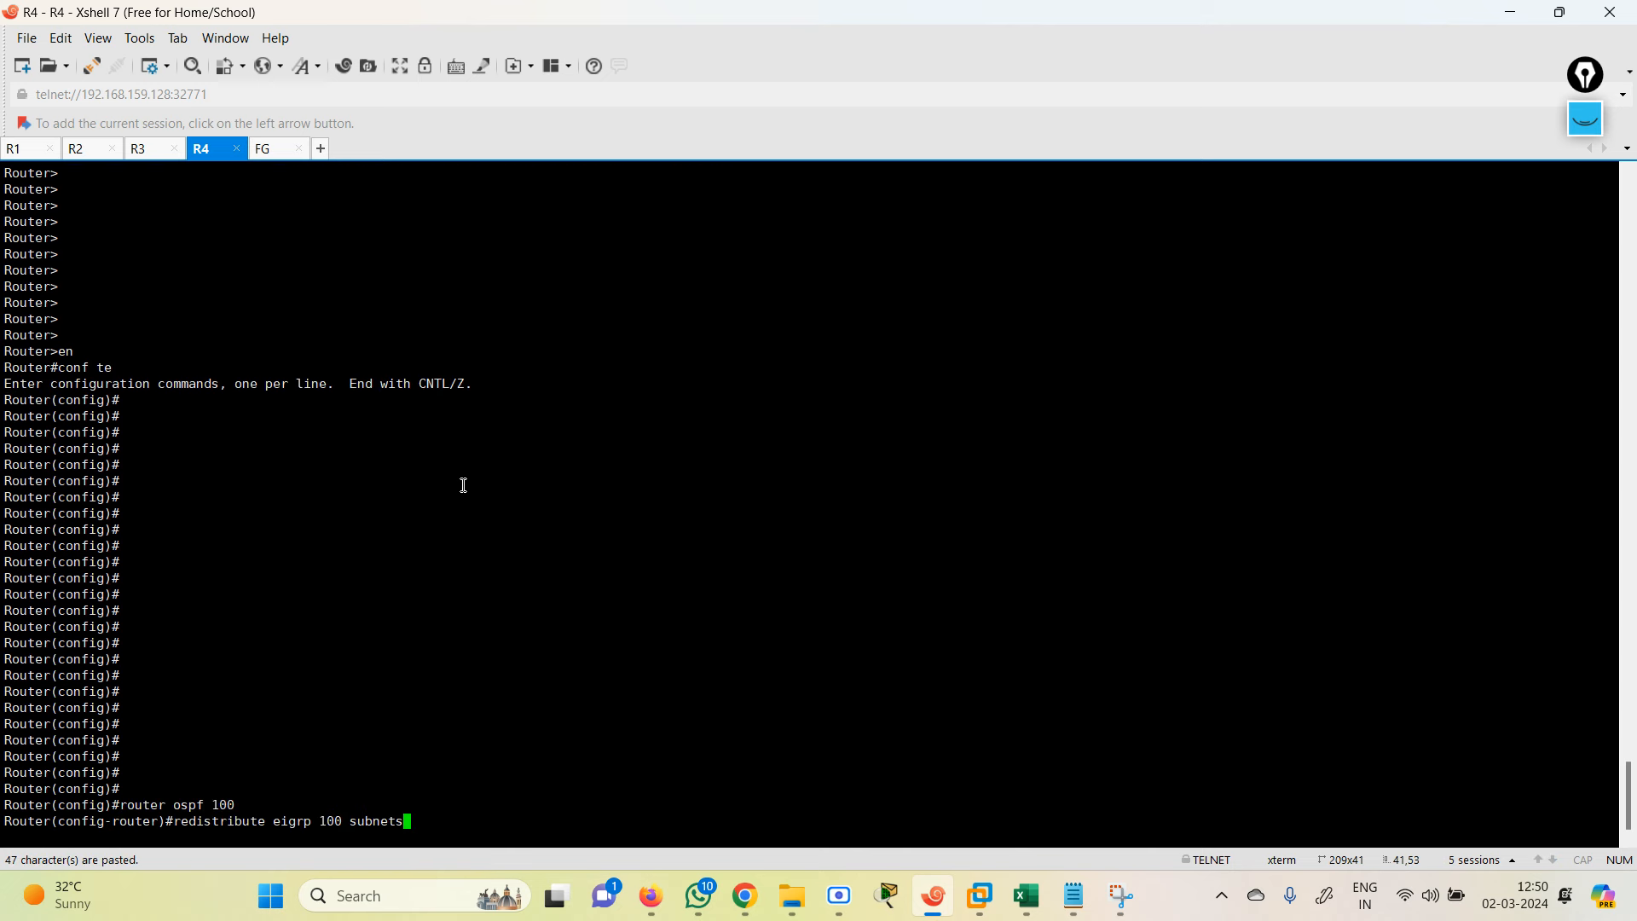
key("Left")
key("Left")
key("Left")
key("Left")
key("Left")
key("Left")
key("Left")
key("Left")
key("Left")
key("Left")
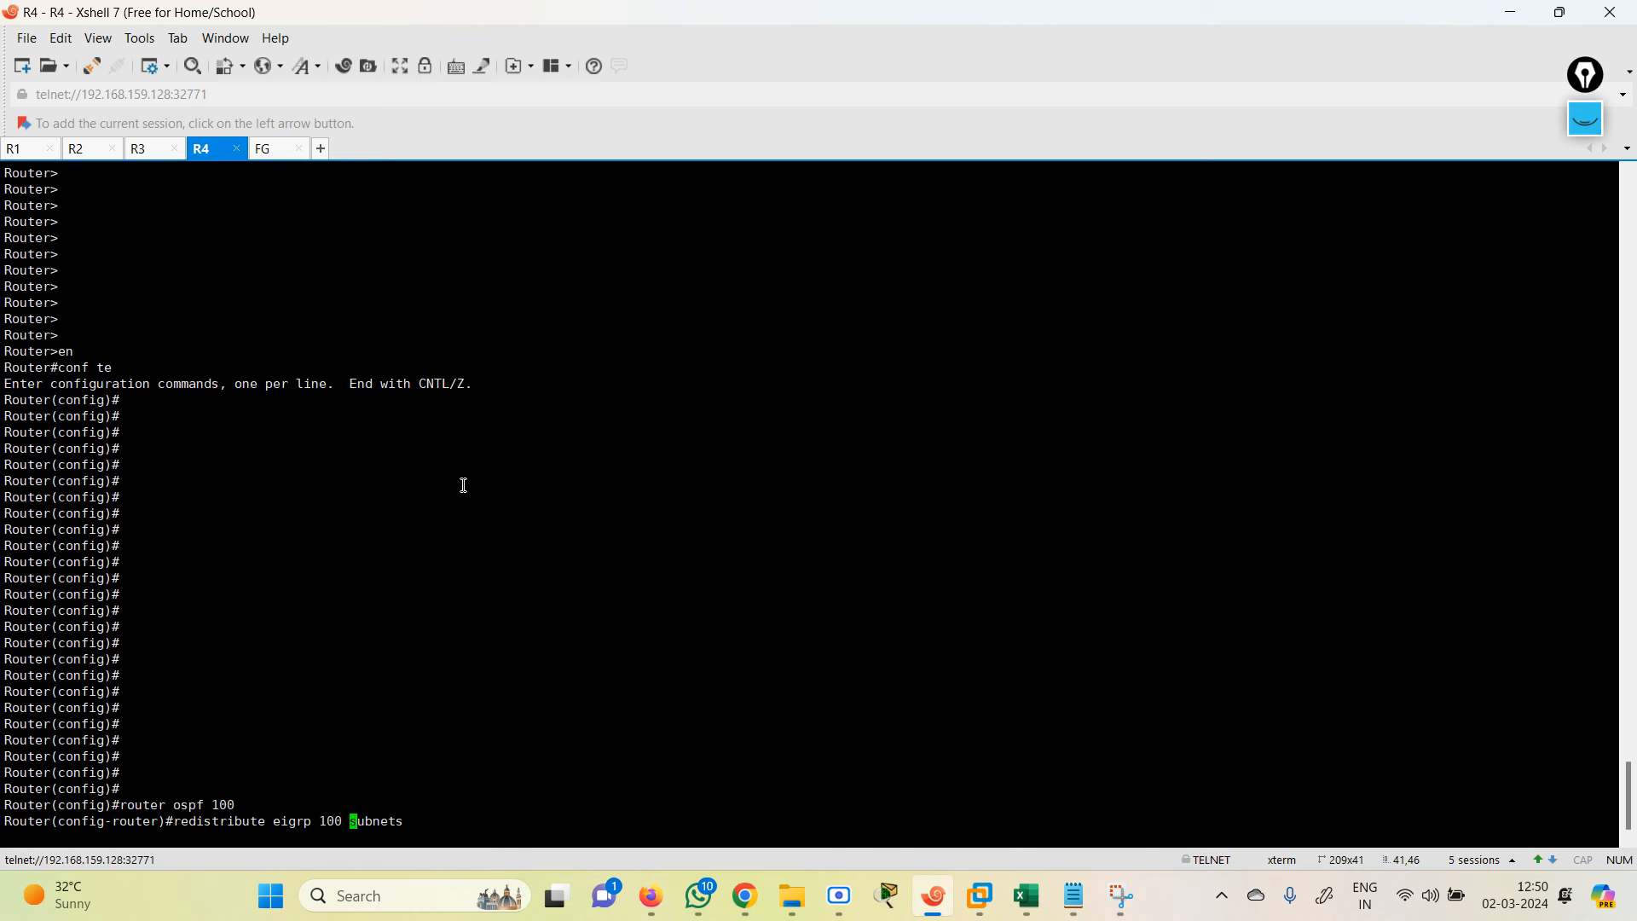
key("BackSpace")
type("2")
key("Return")
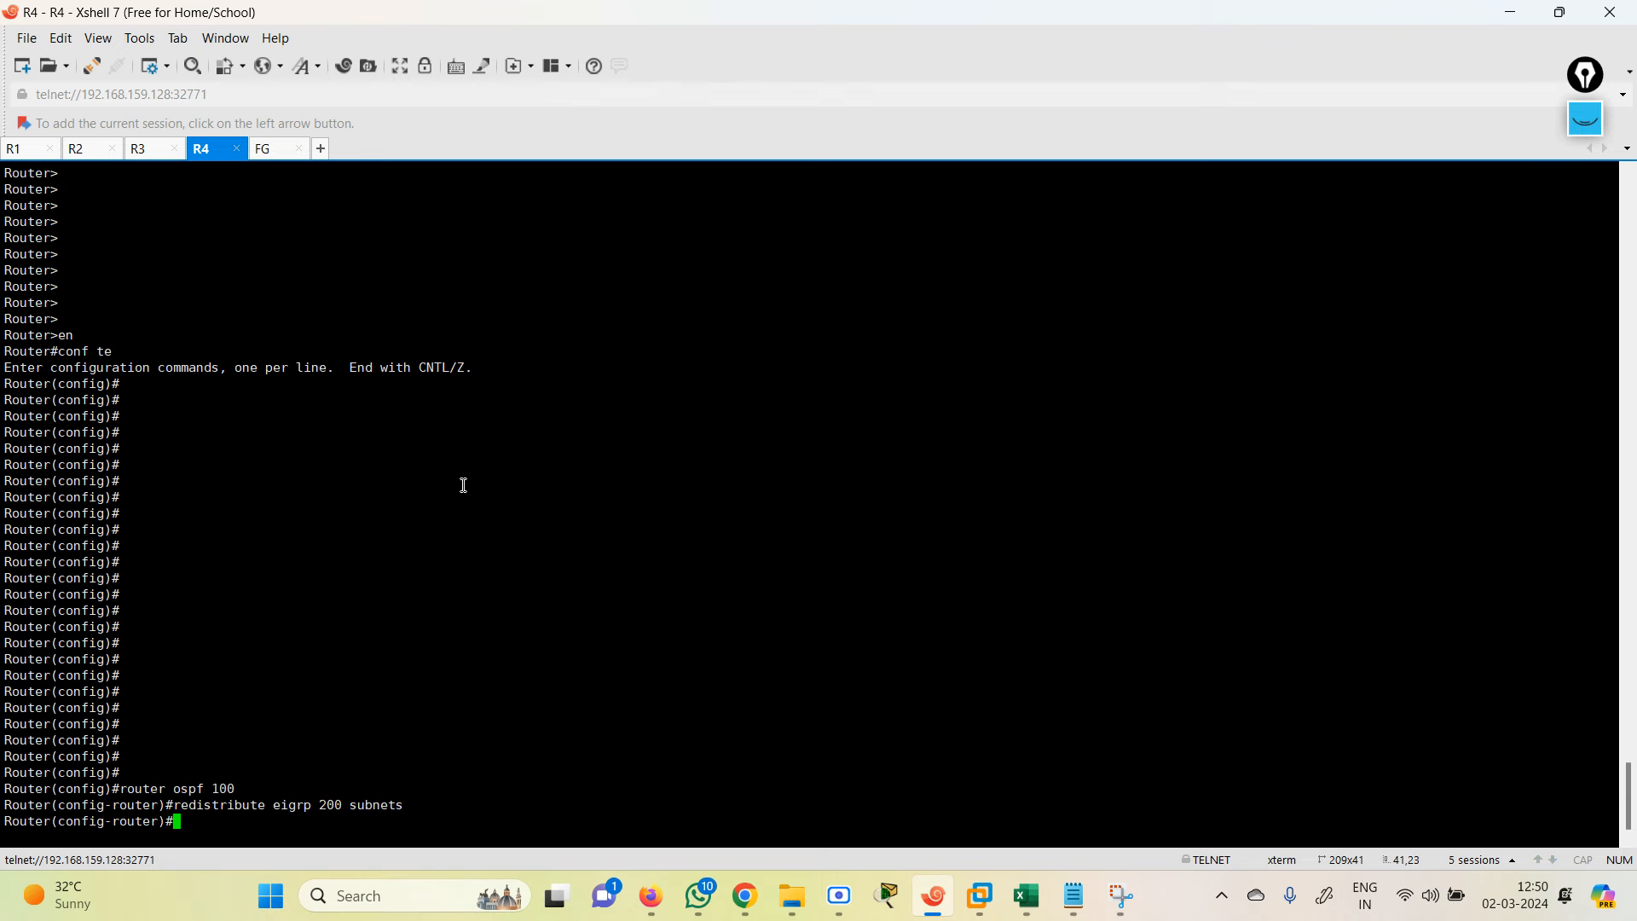
key("Return")
type("end")
key("Return")
key("Return")
key("Return")
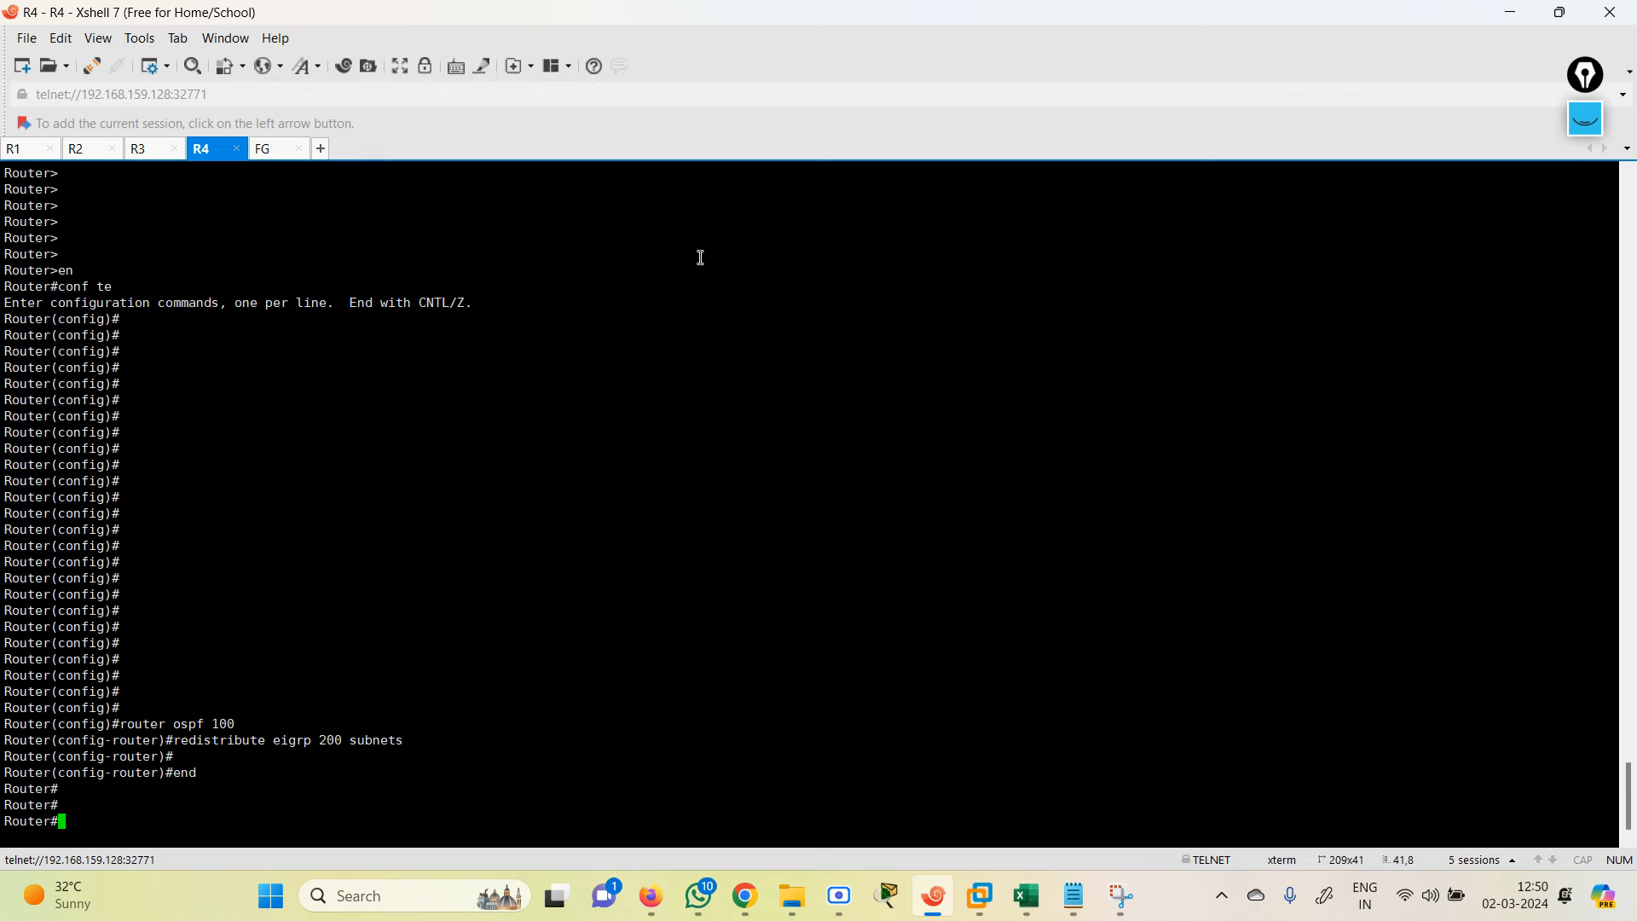
left_click(1511, 13)
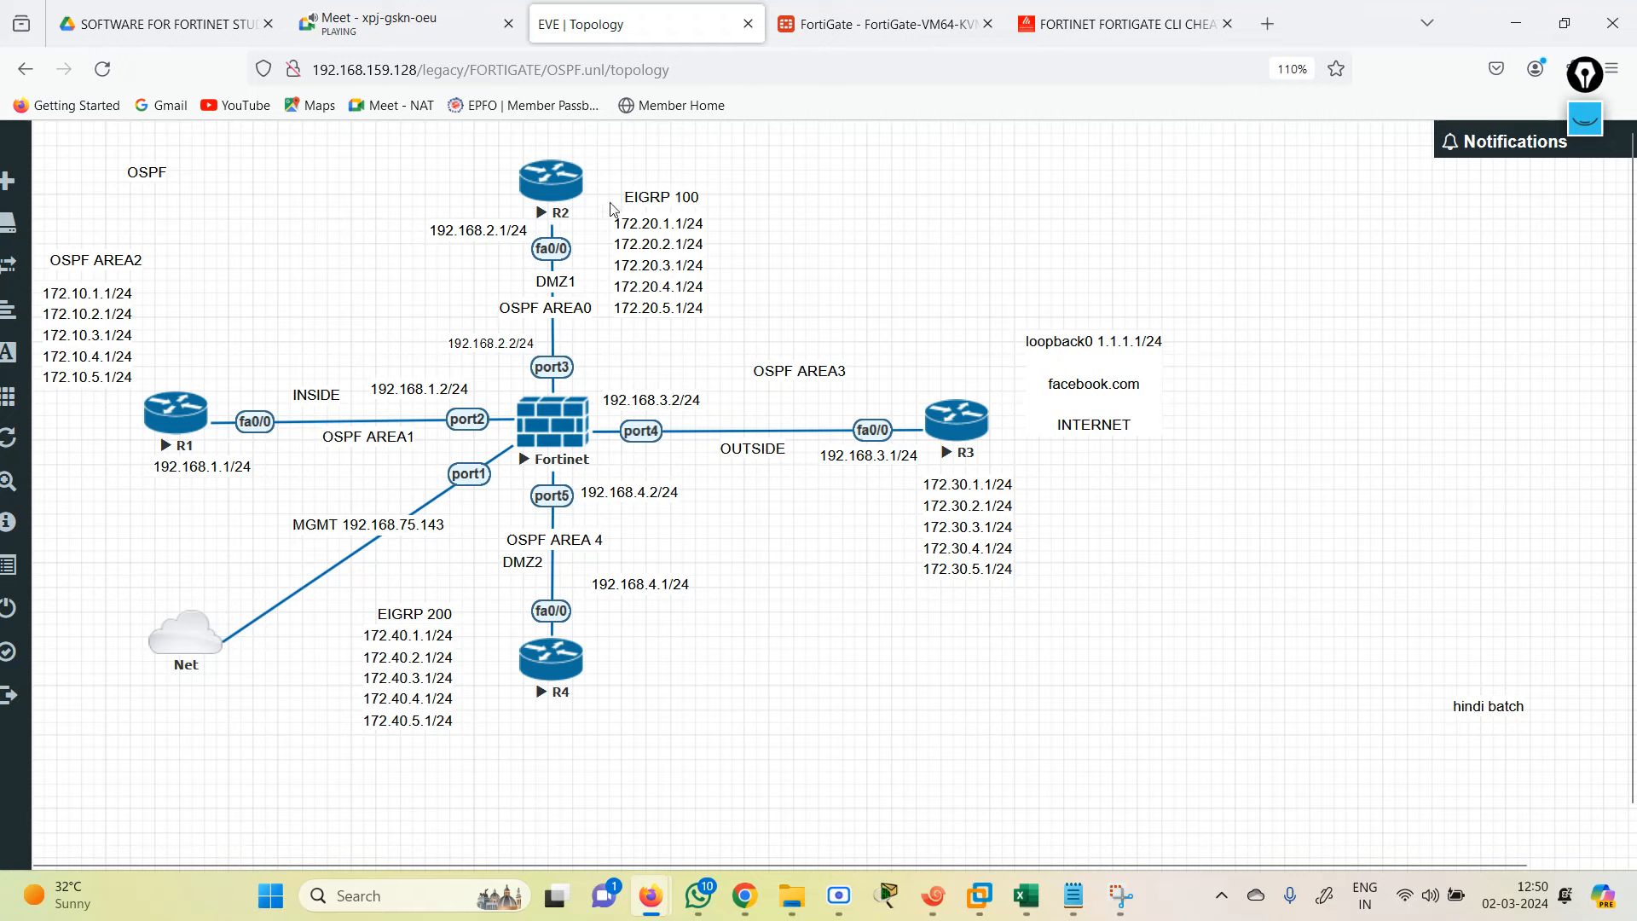
left_click(935, 895)
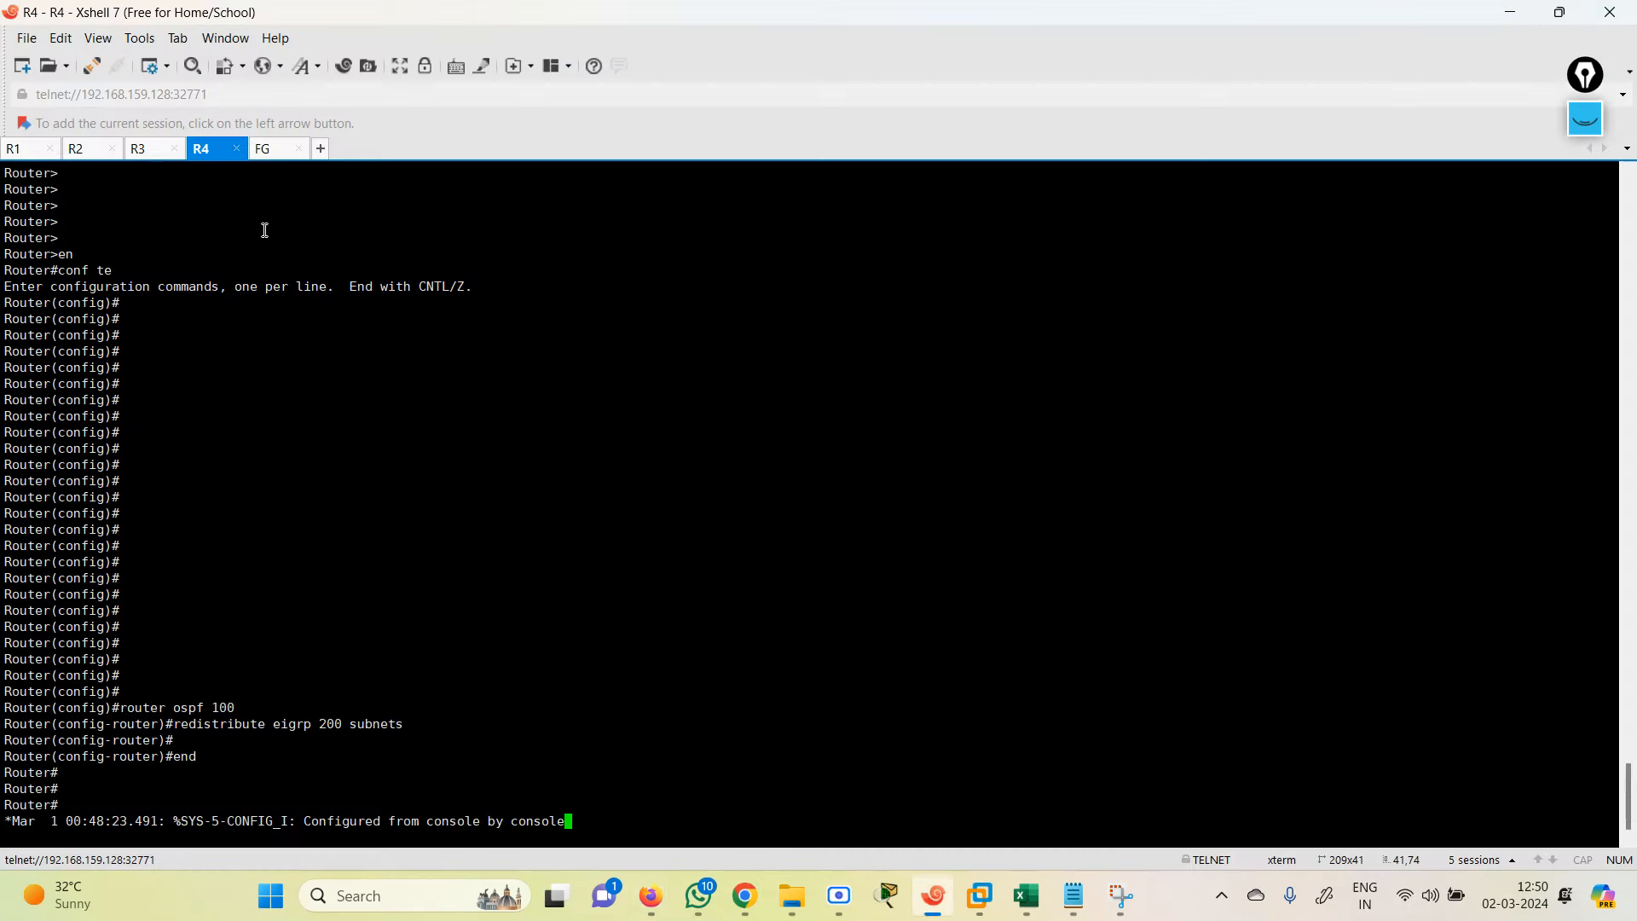
Step: Run the OSPF route listing on R1, finding the 172.20 and 172.40 E2 routes
key("Return")
key("Return")
key("Return")
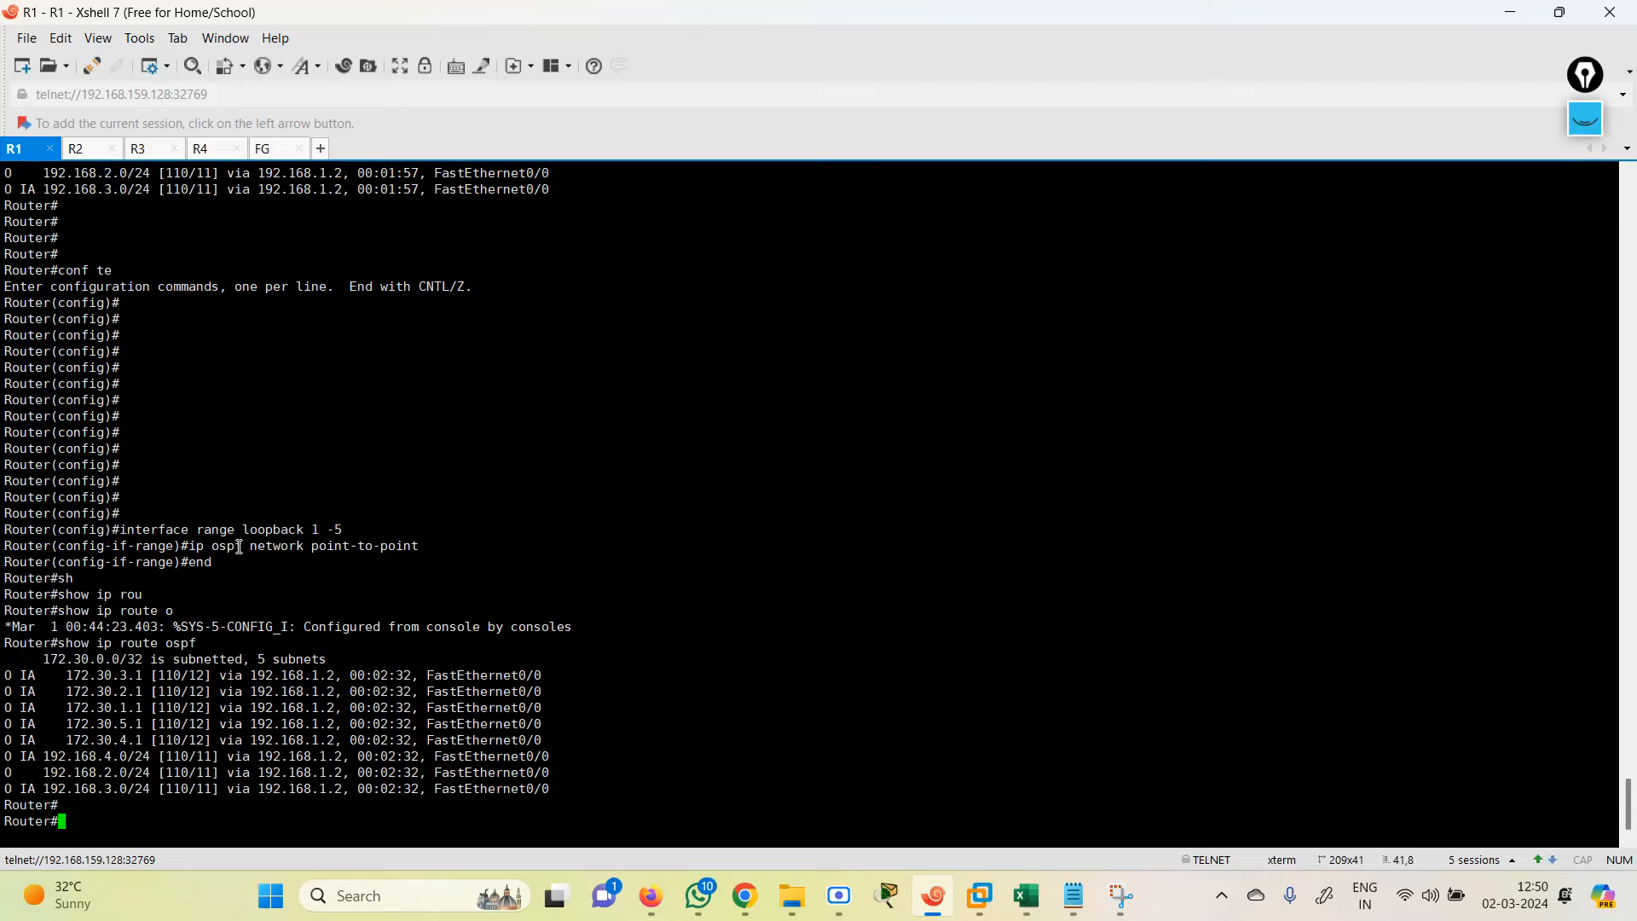
key("Up")
key("Return")
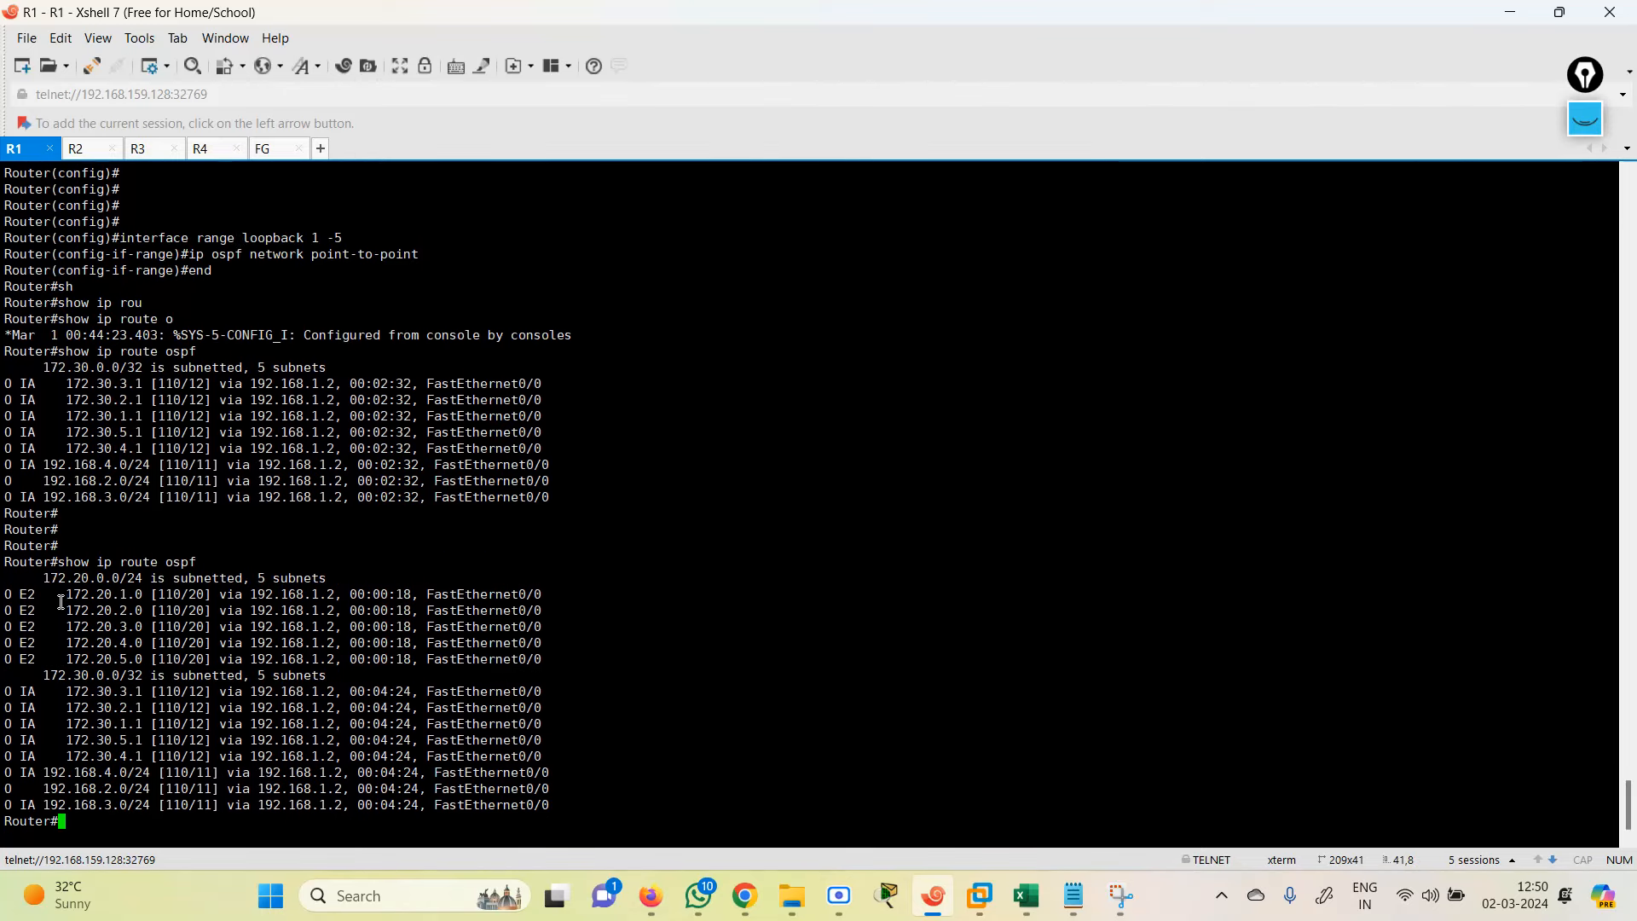
left_click_drag(60, 602, 287, 668)
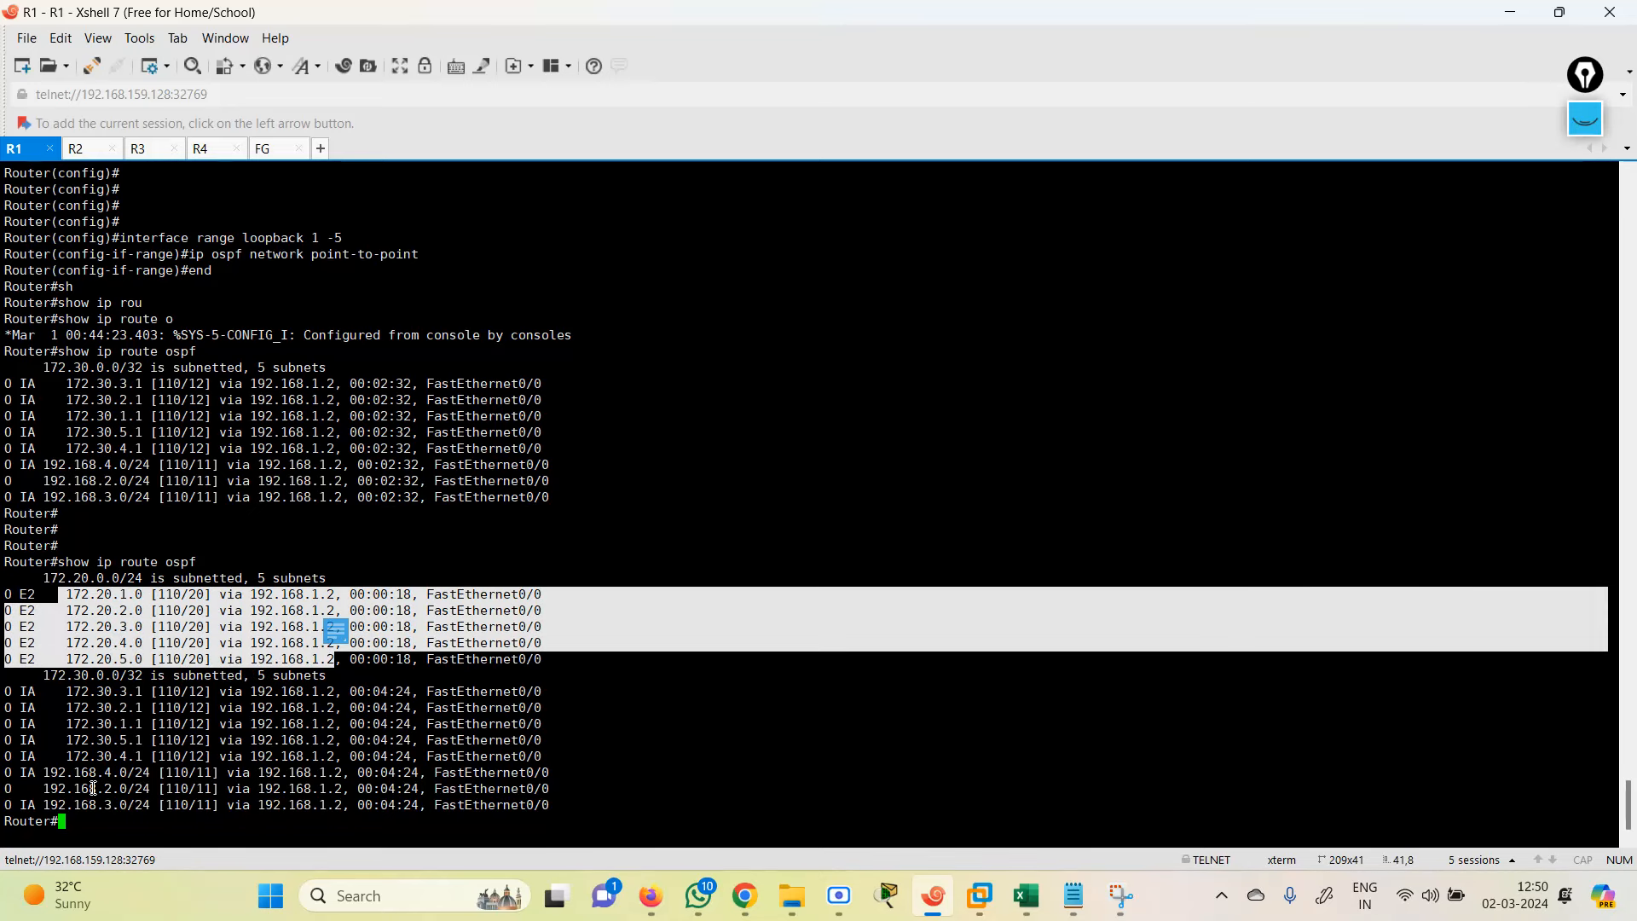
key("Up")
key("Return")
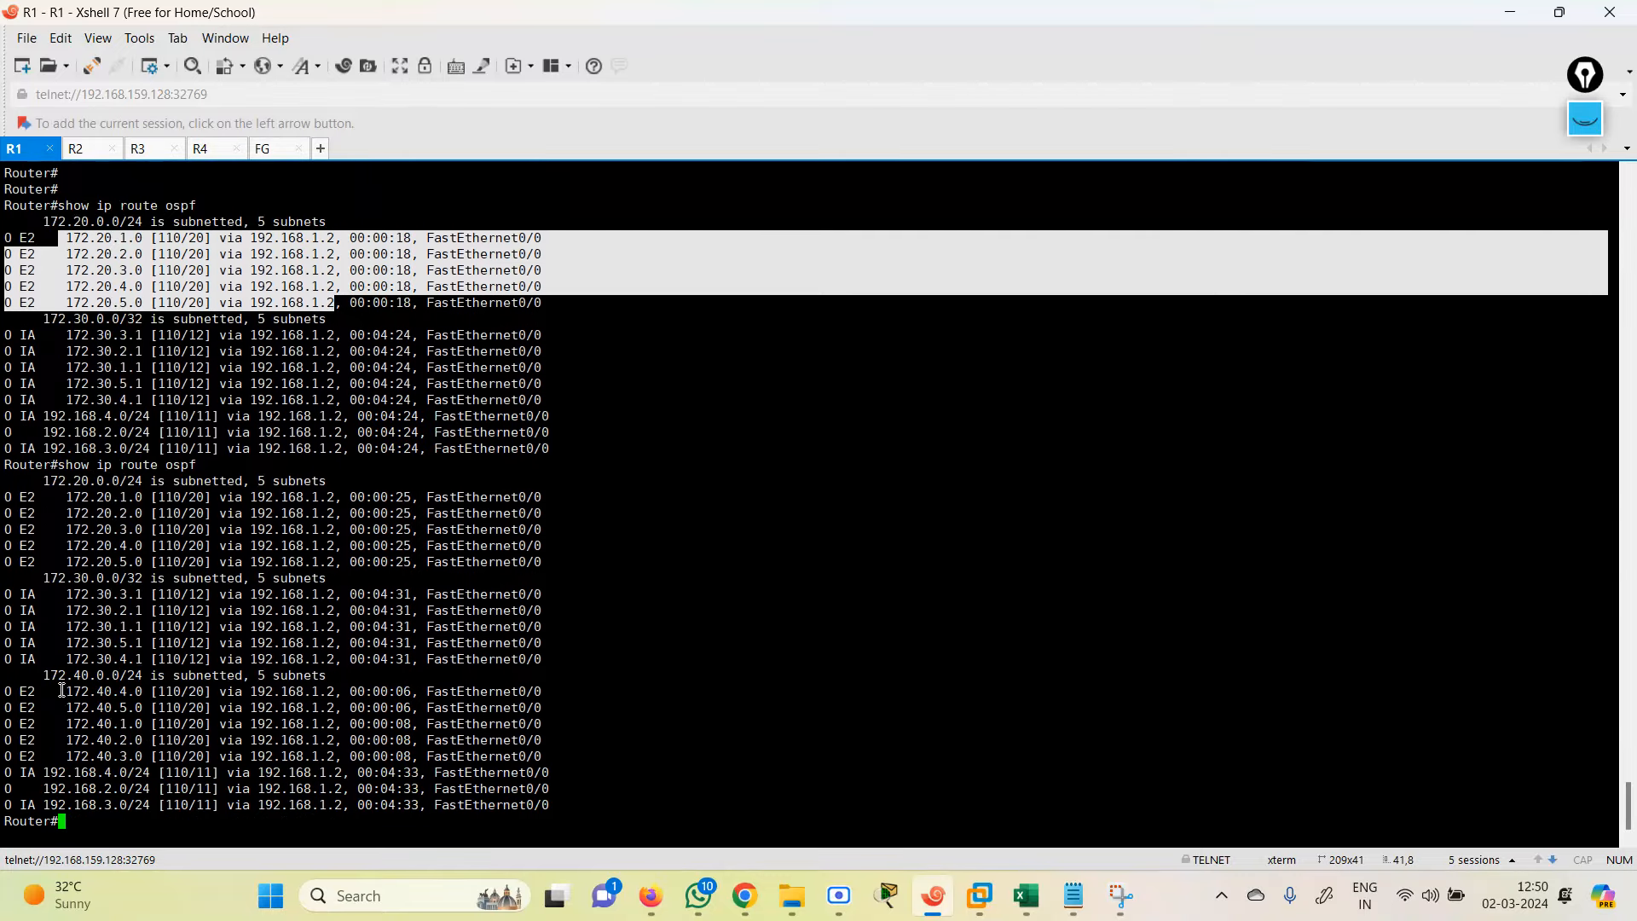
left_click_drag(62, 691, 608, 754)
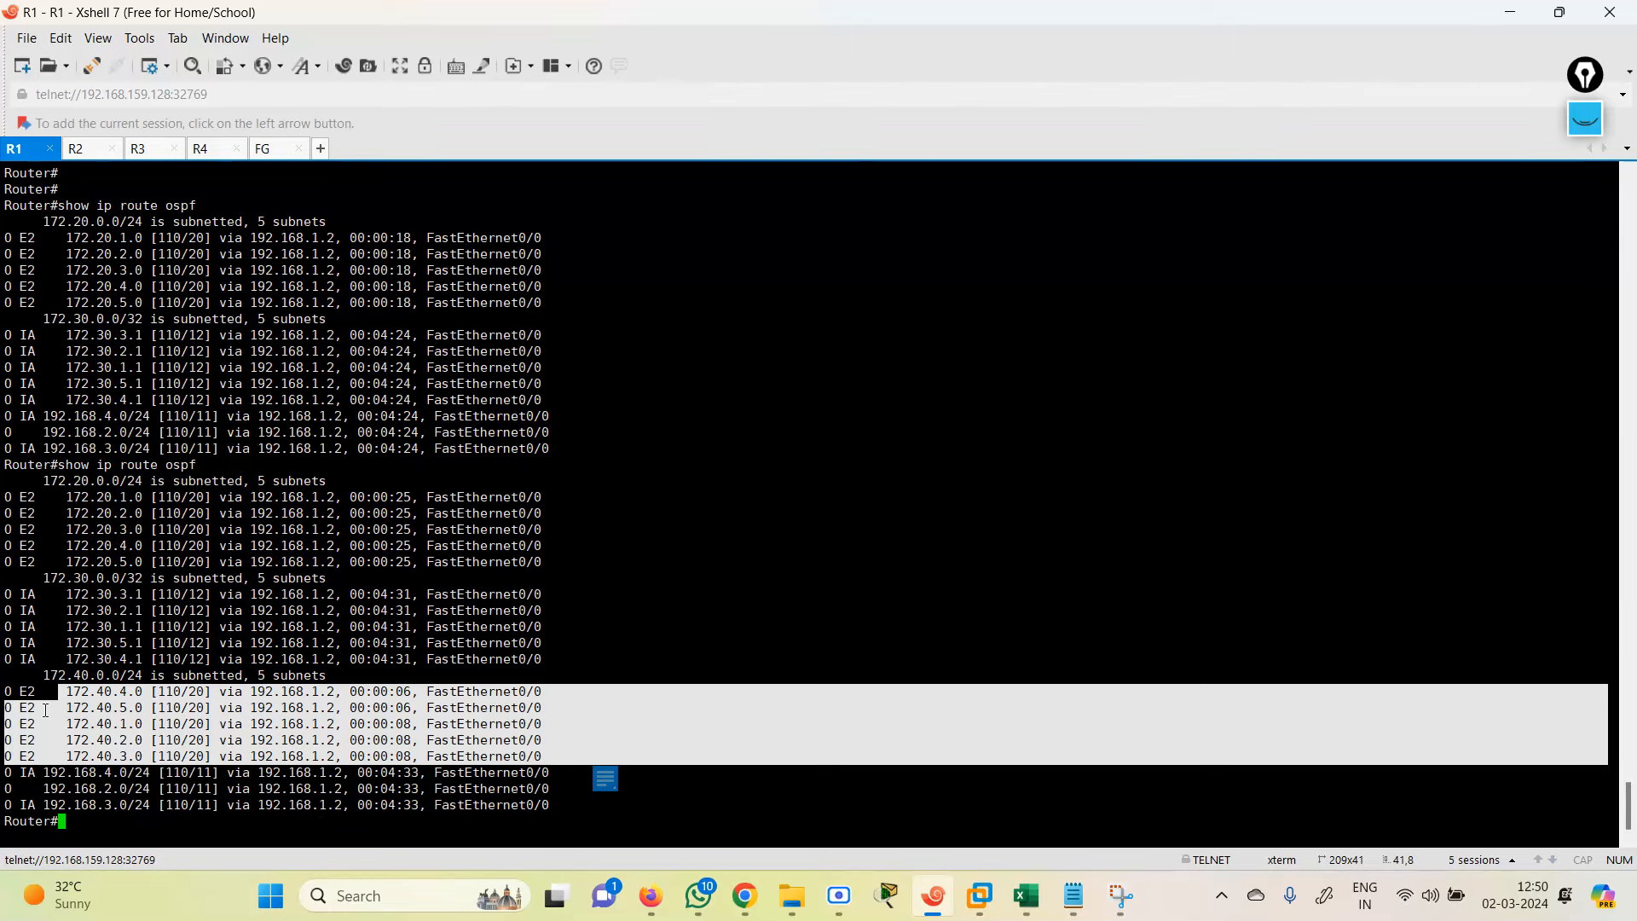
Step: Run 'show ip route' on R1 and page through the full table, including the 172.30 inter-area routes
type("sh")
key("Tab")
type("ip rou")
key("Tab")
key("Return")
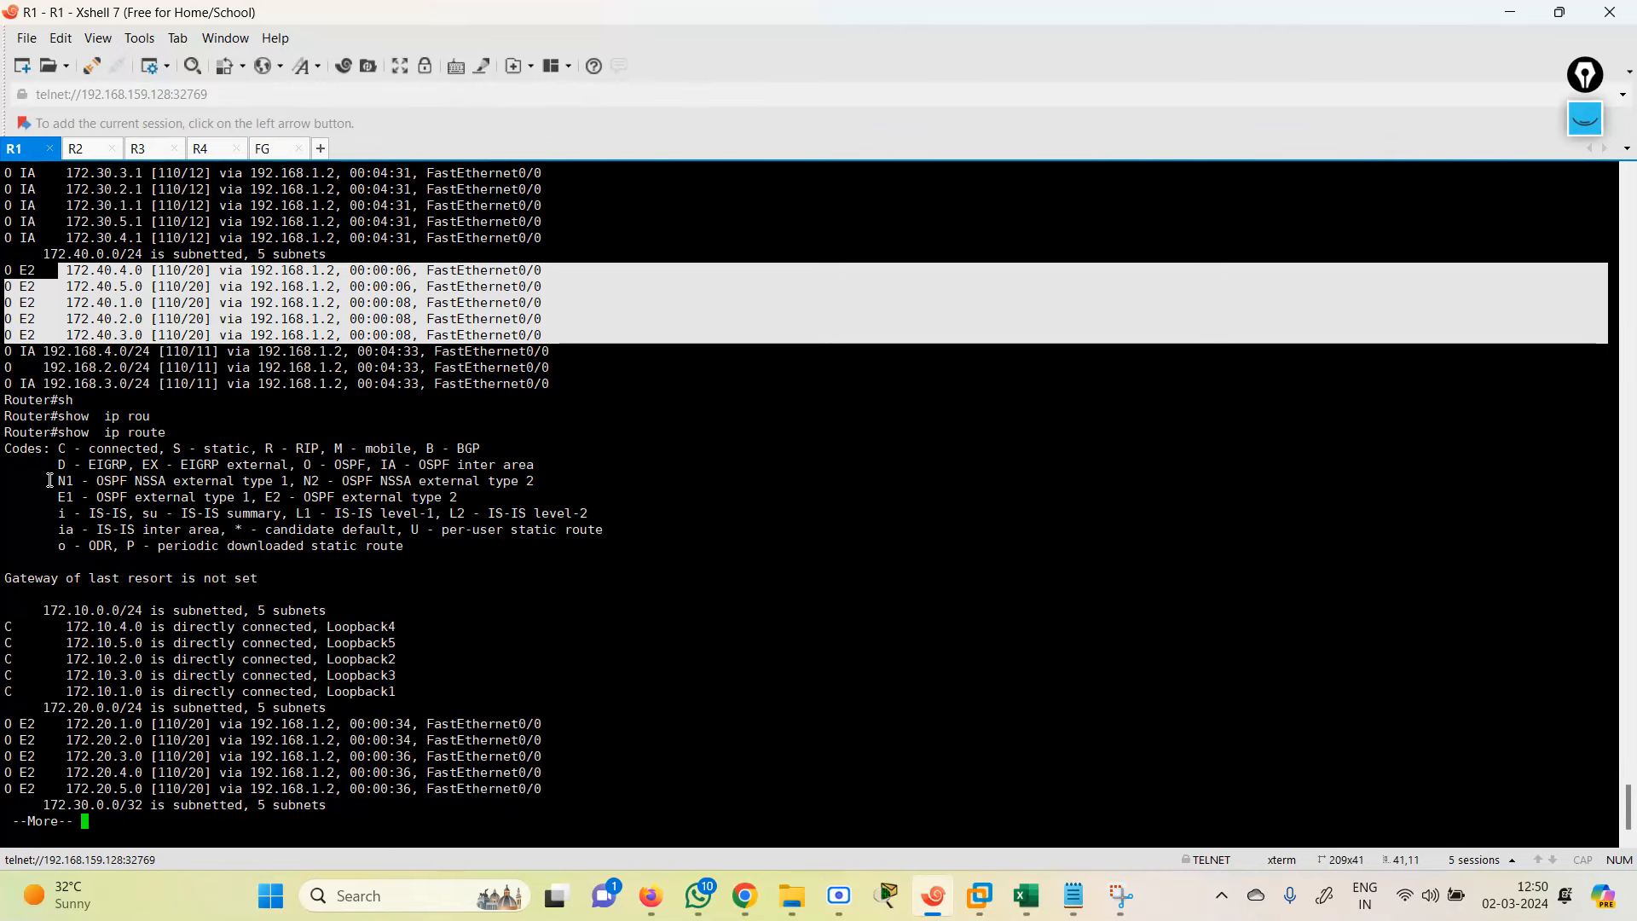
left_click_drag(52, 490, 468, 497)
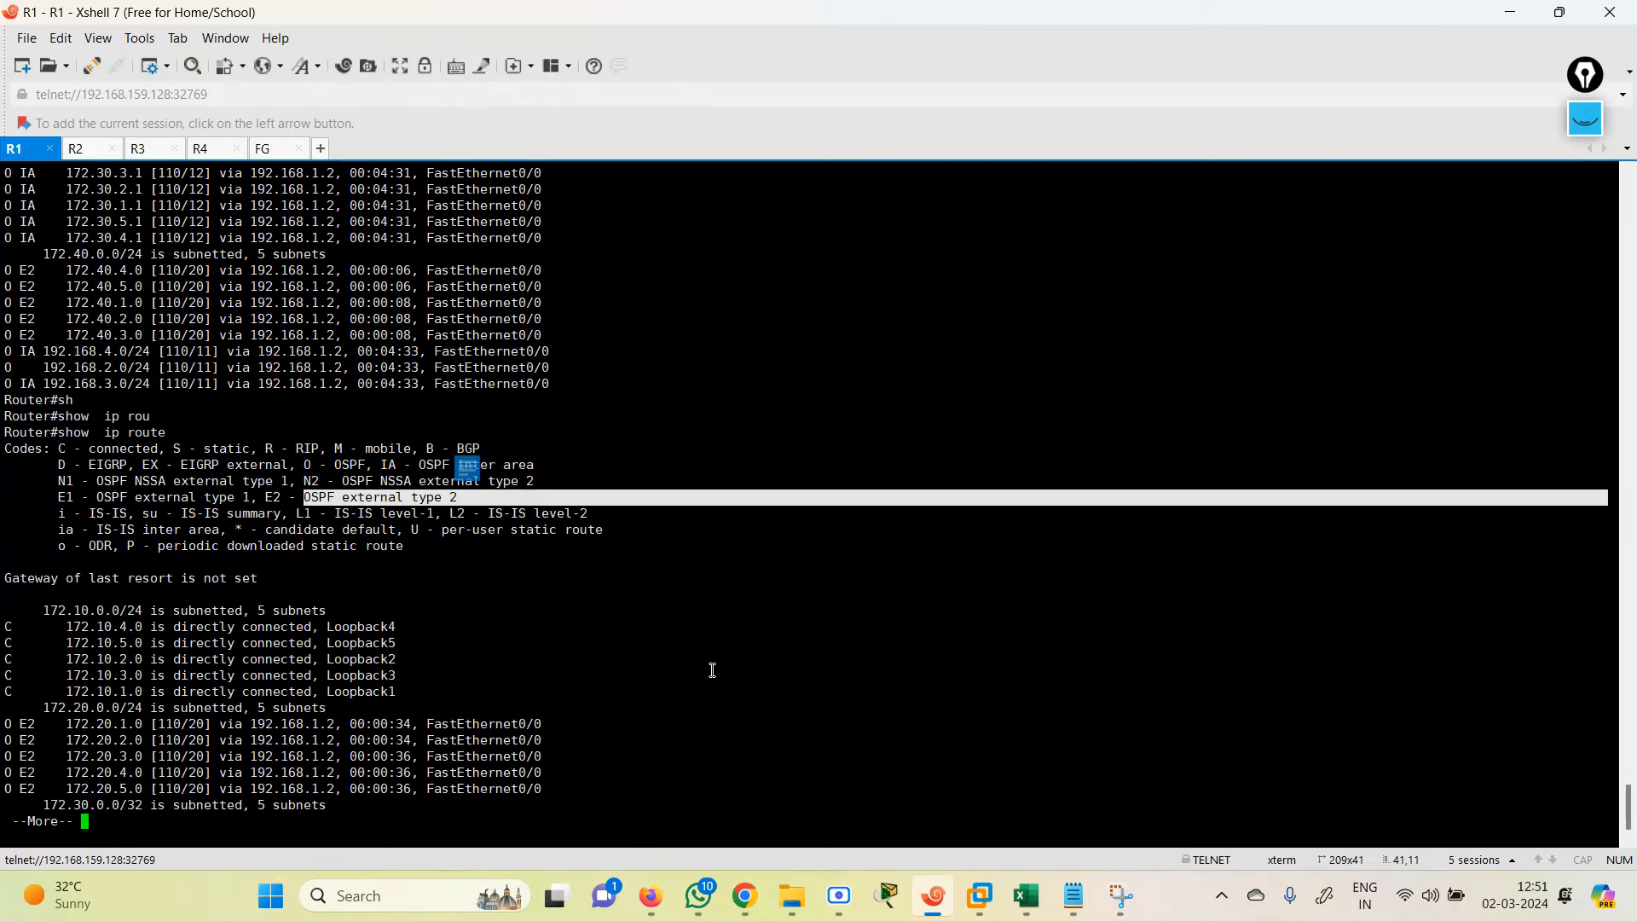
key("space")
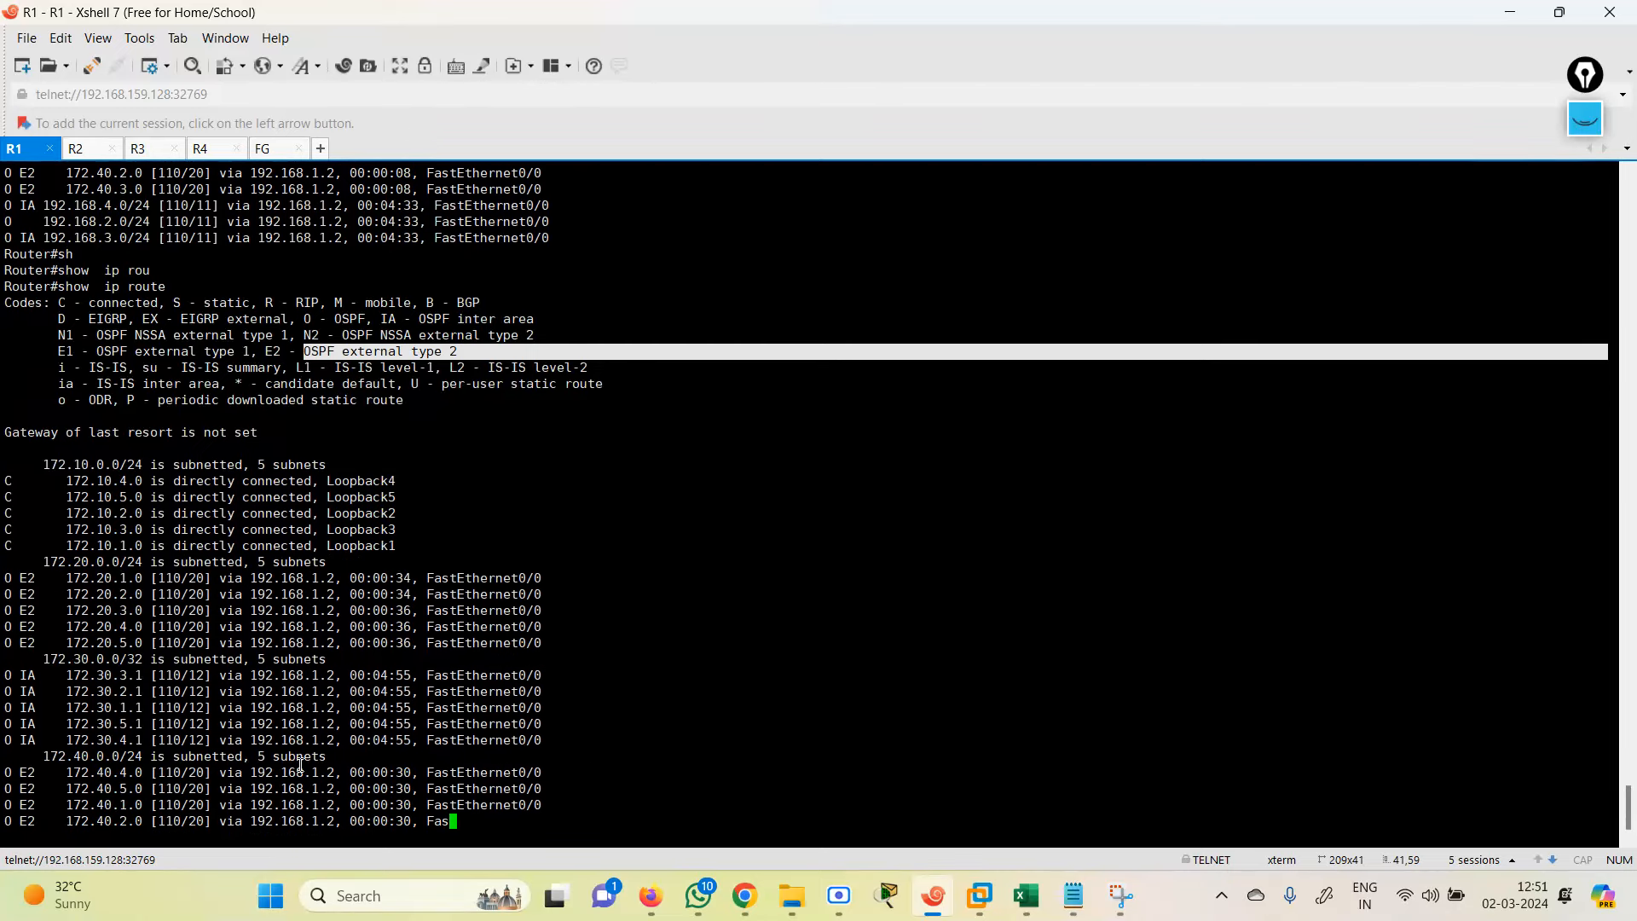
left_click_drag(22, 580, 412, 650)
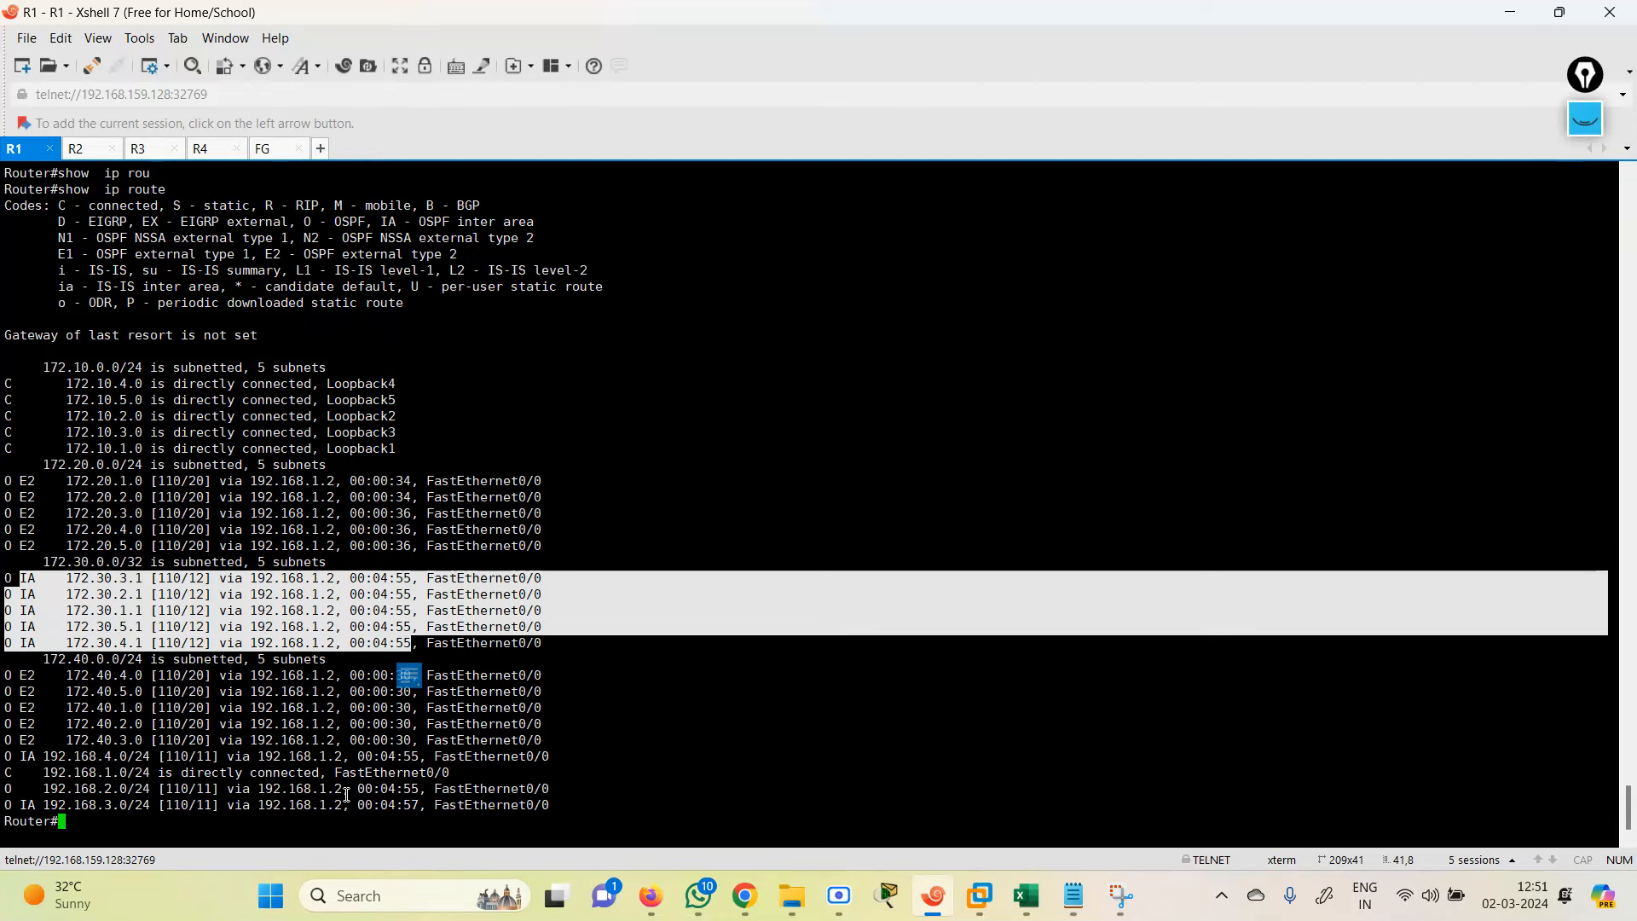
left_click(1511, 13)
Step: Run 'get router info routing-table ospf' in the FortiGate CLI console to see the 172.20 E2 routes via port3
left_click(865, 15)
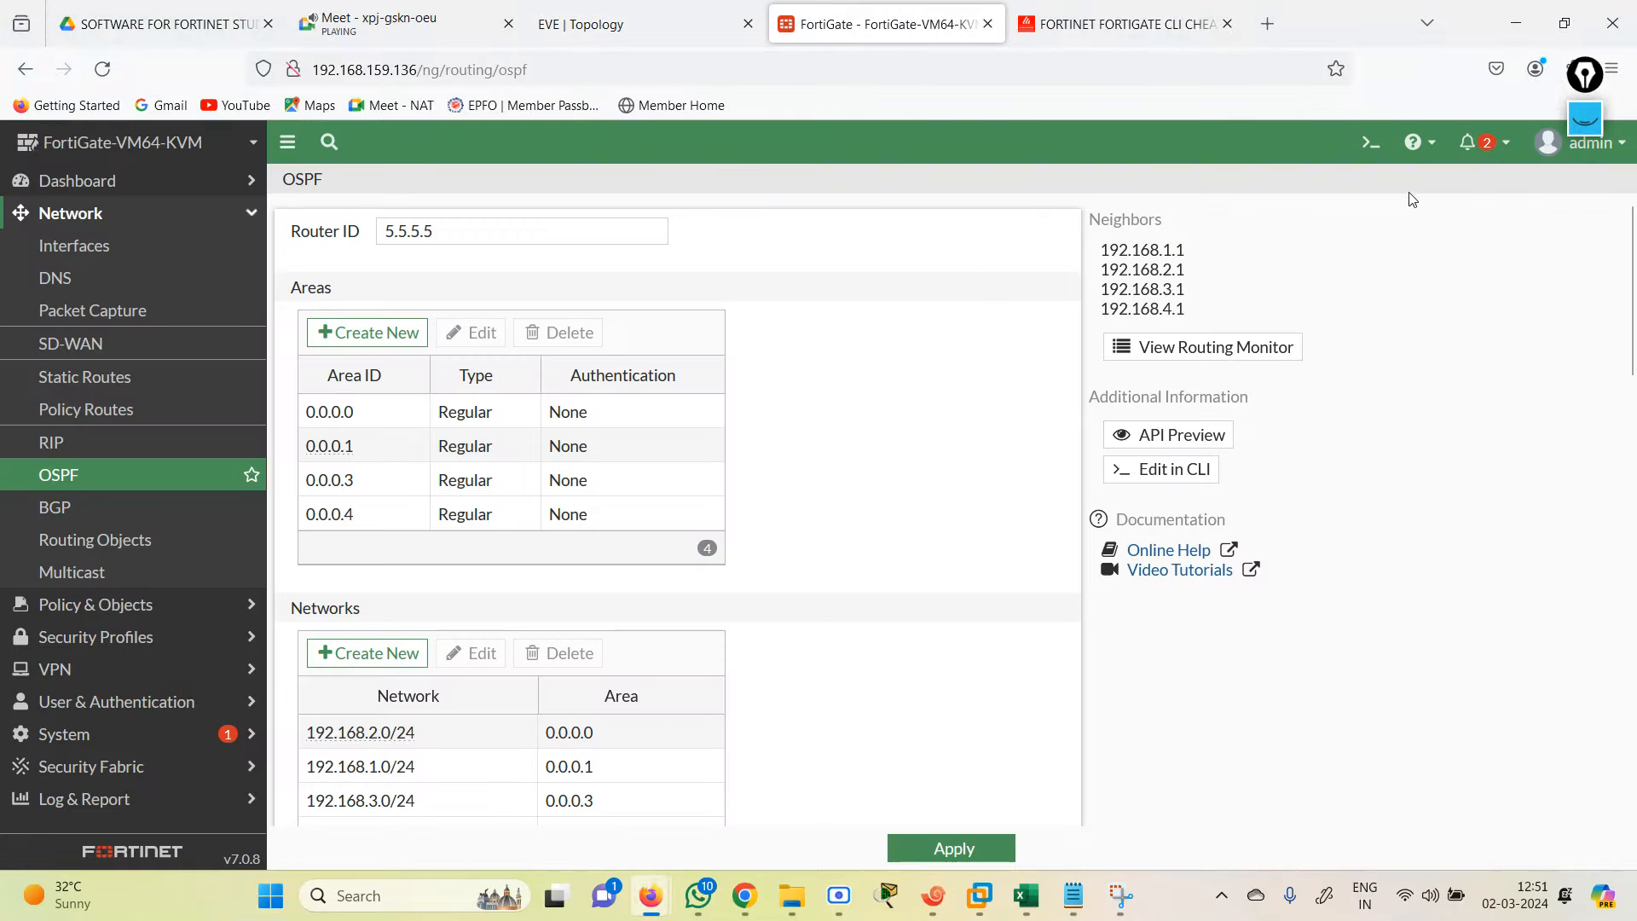
left_click(1366, 150)
type("get ")
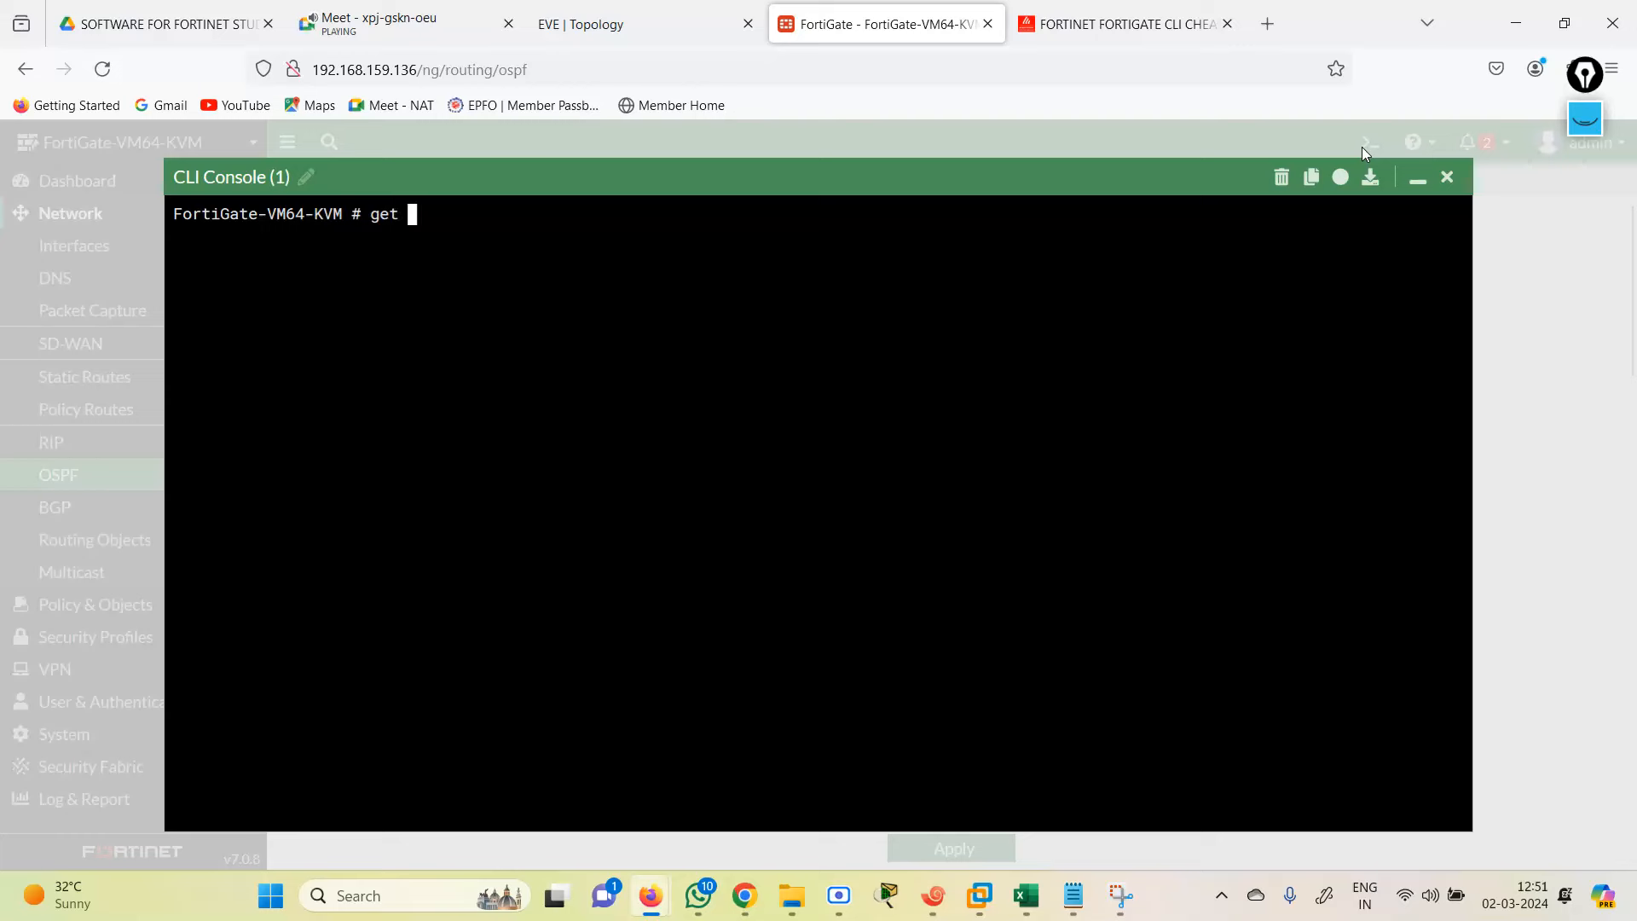
type("router  info routing-table details")
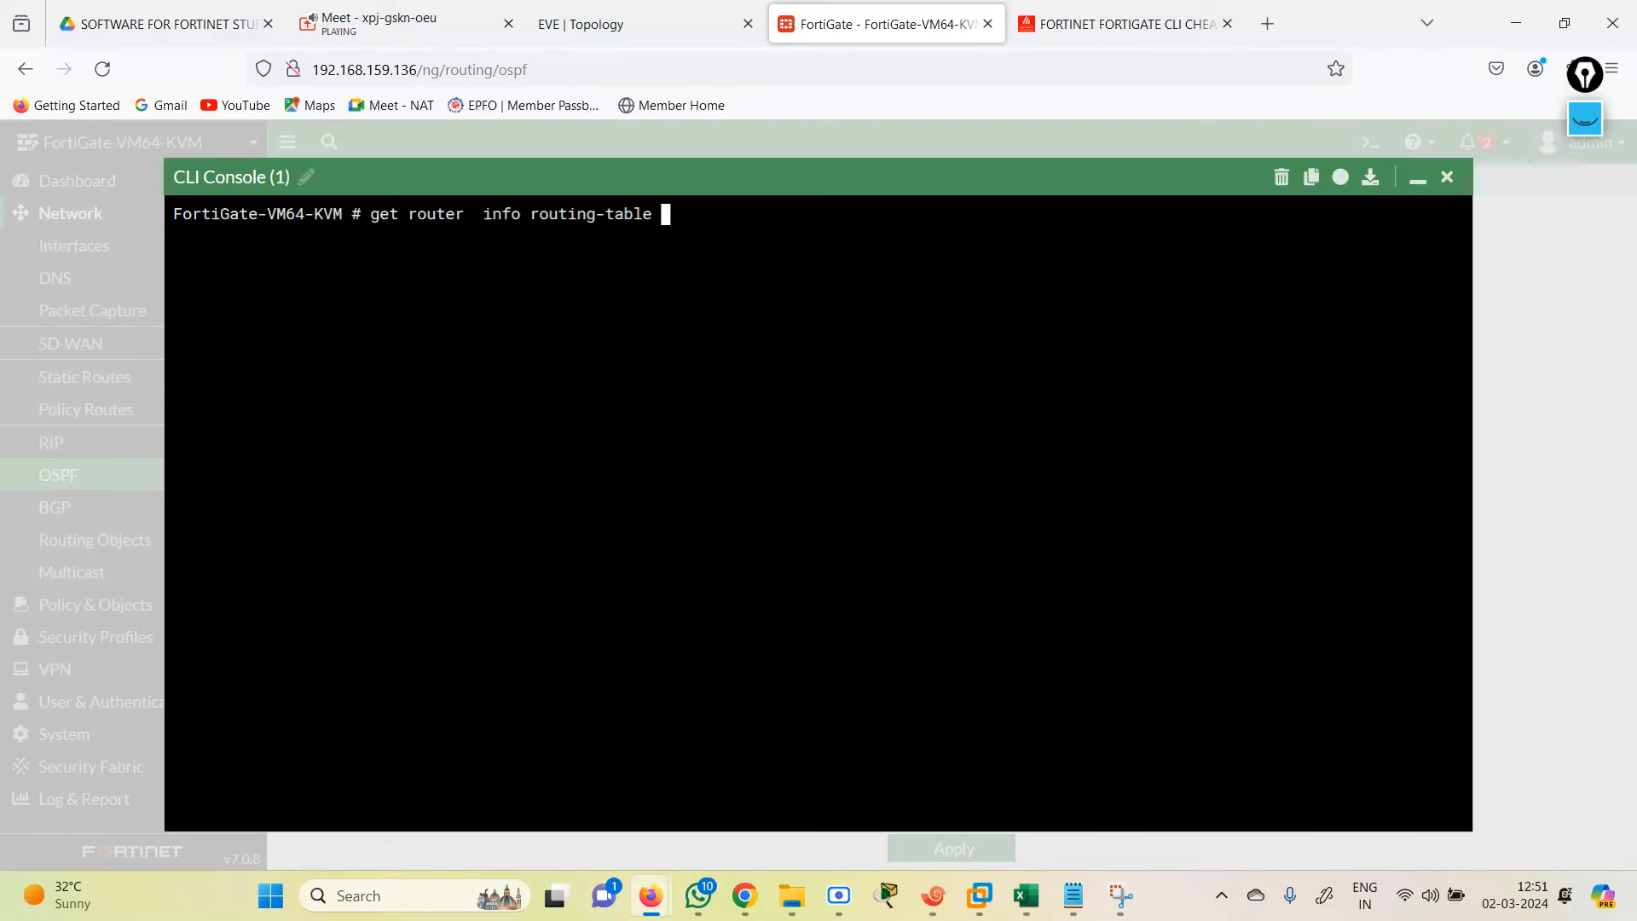
key("BackSpace")
key("BackSpace")
key("BackSpace")
key("BackSpace")
key("BackSpace")
key("BackSpace")
key("BackSpace")
type("ospf")
key("Return")
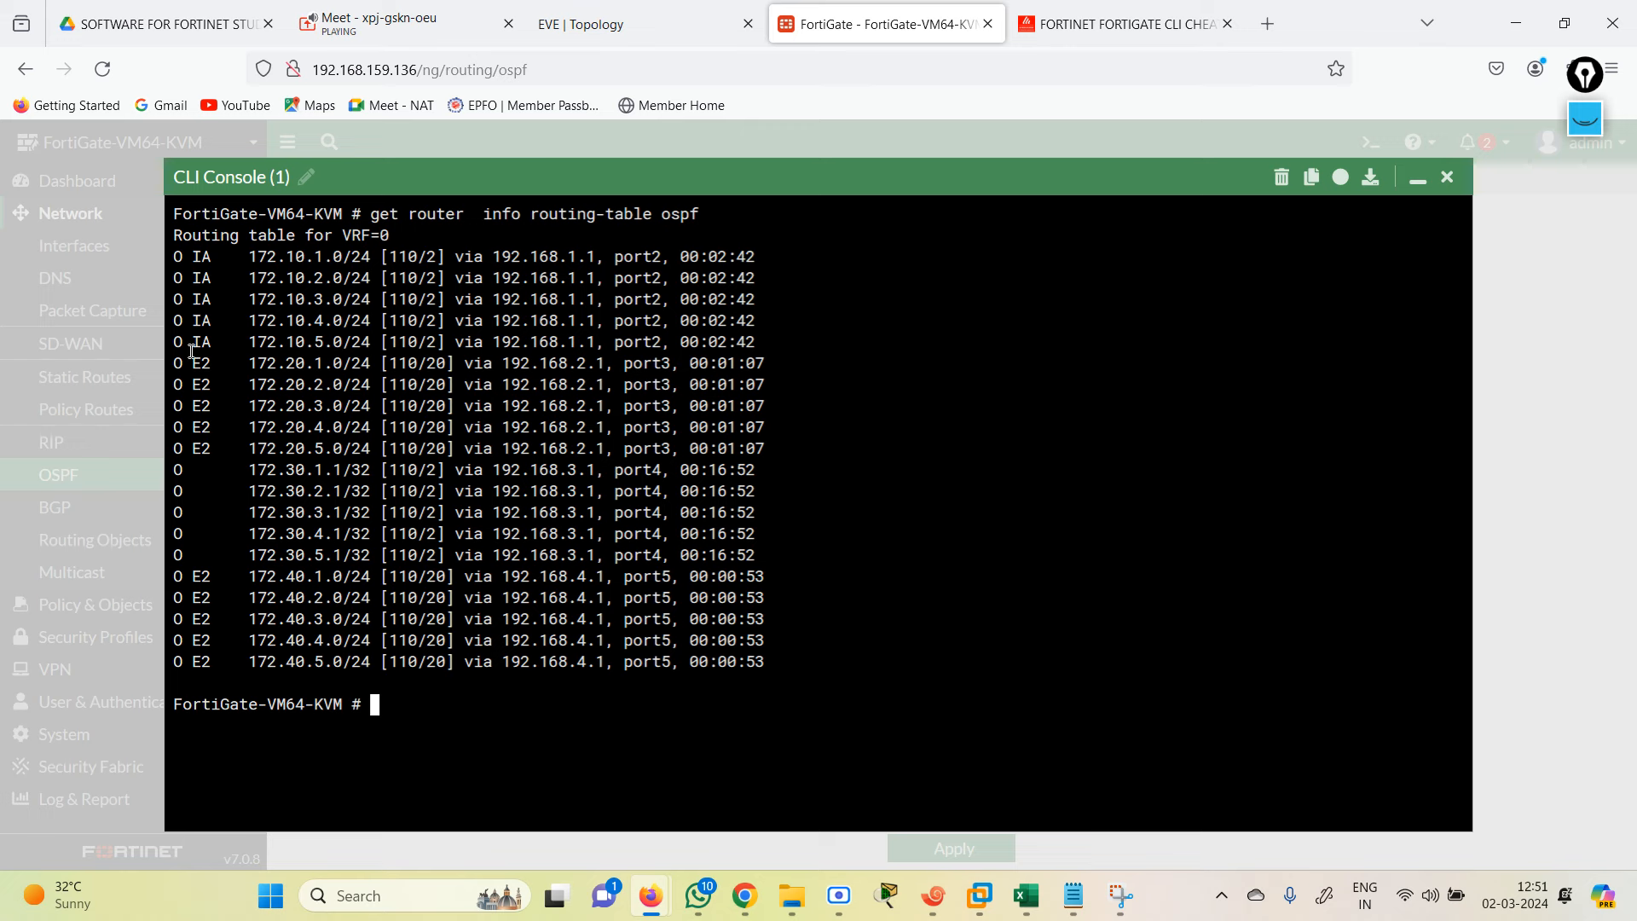
left_click_drag(192, 341, 515, 445)
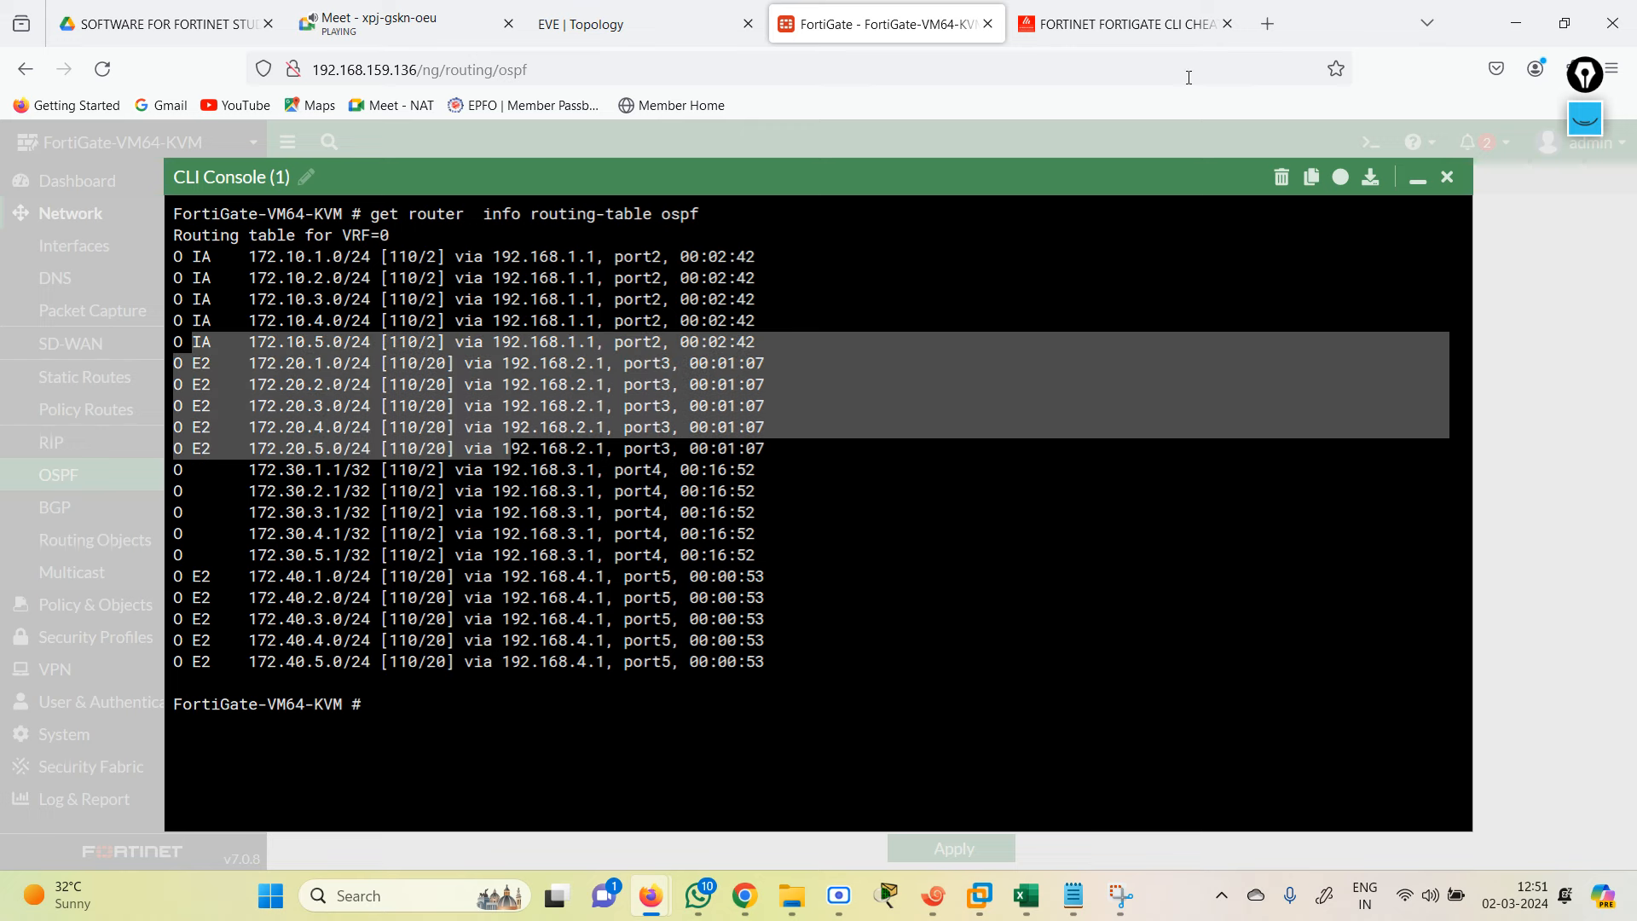
left_click(1447, 177)
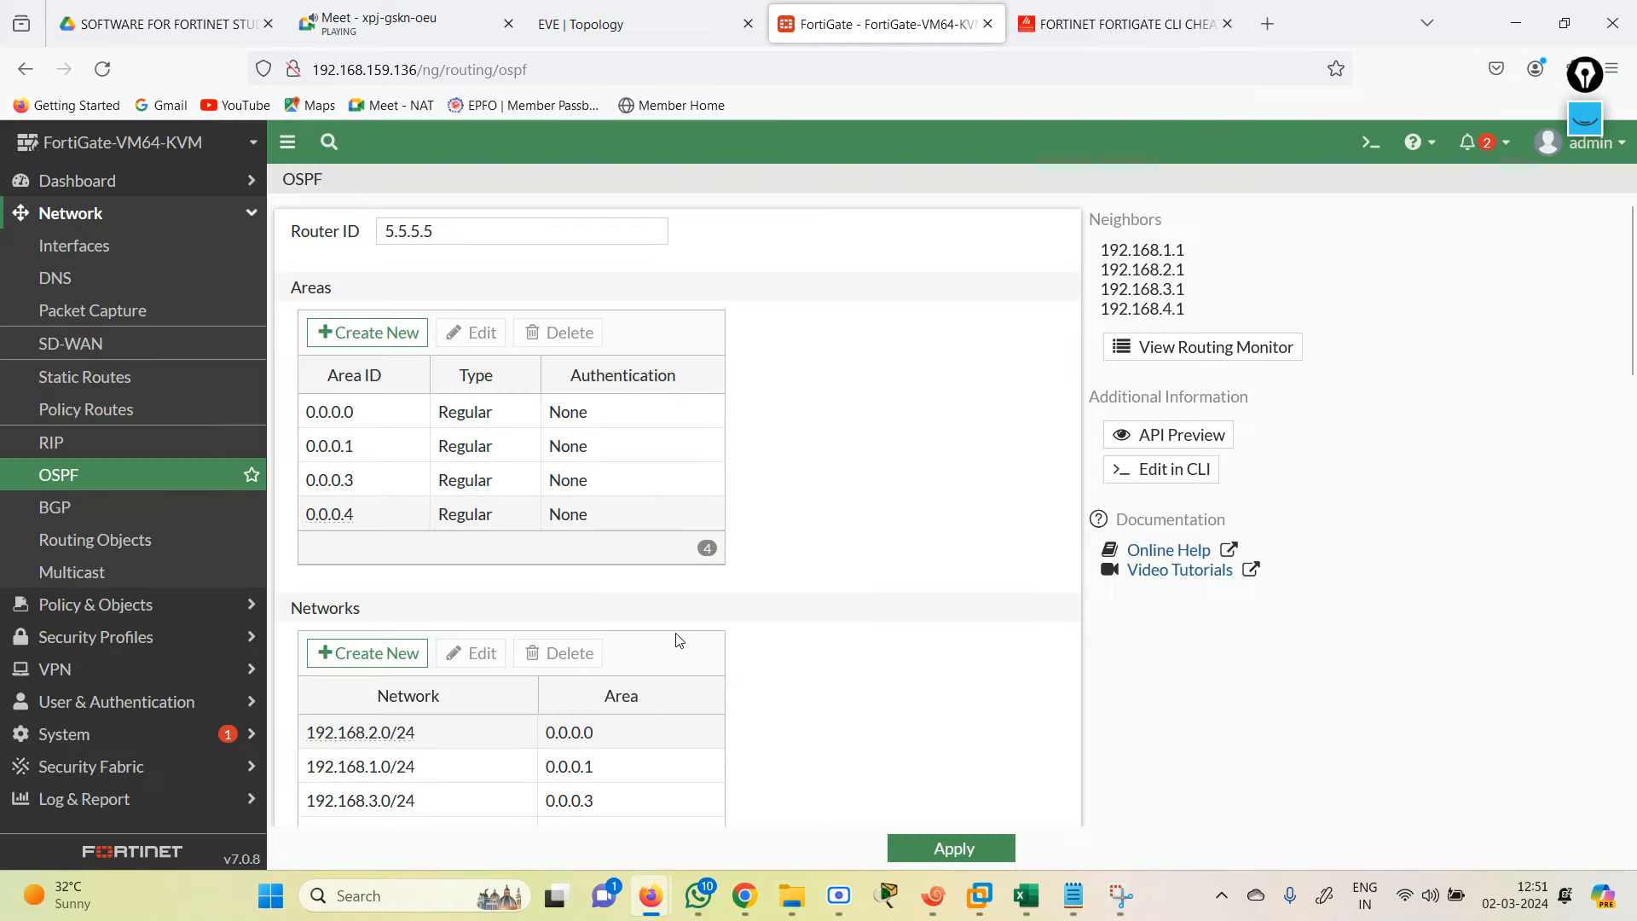
Step: Apply the FortiGate OSPF settings, after checking the lab topology diagram
left_click(1015, 848)
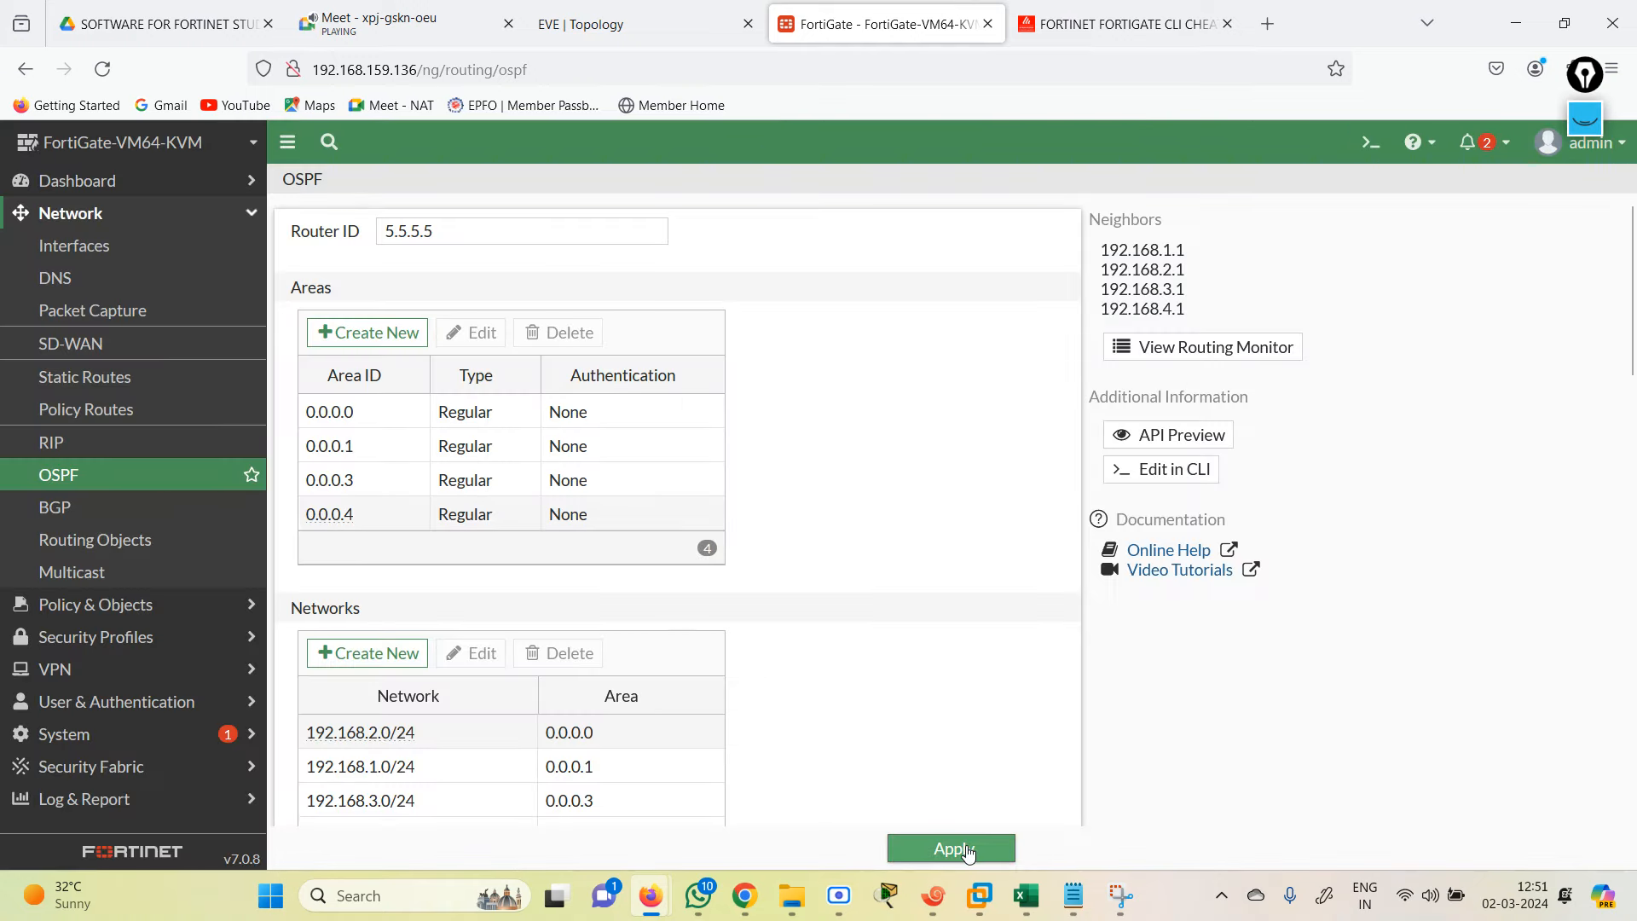
left_click(596, 12)
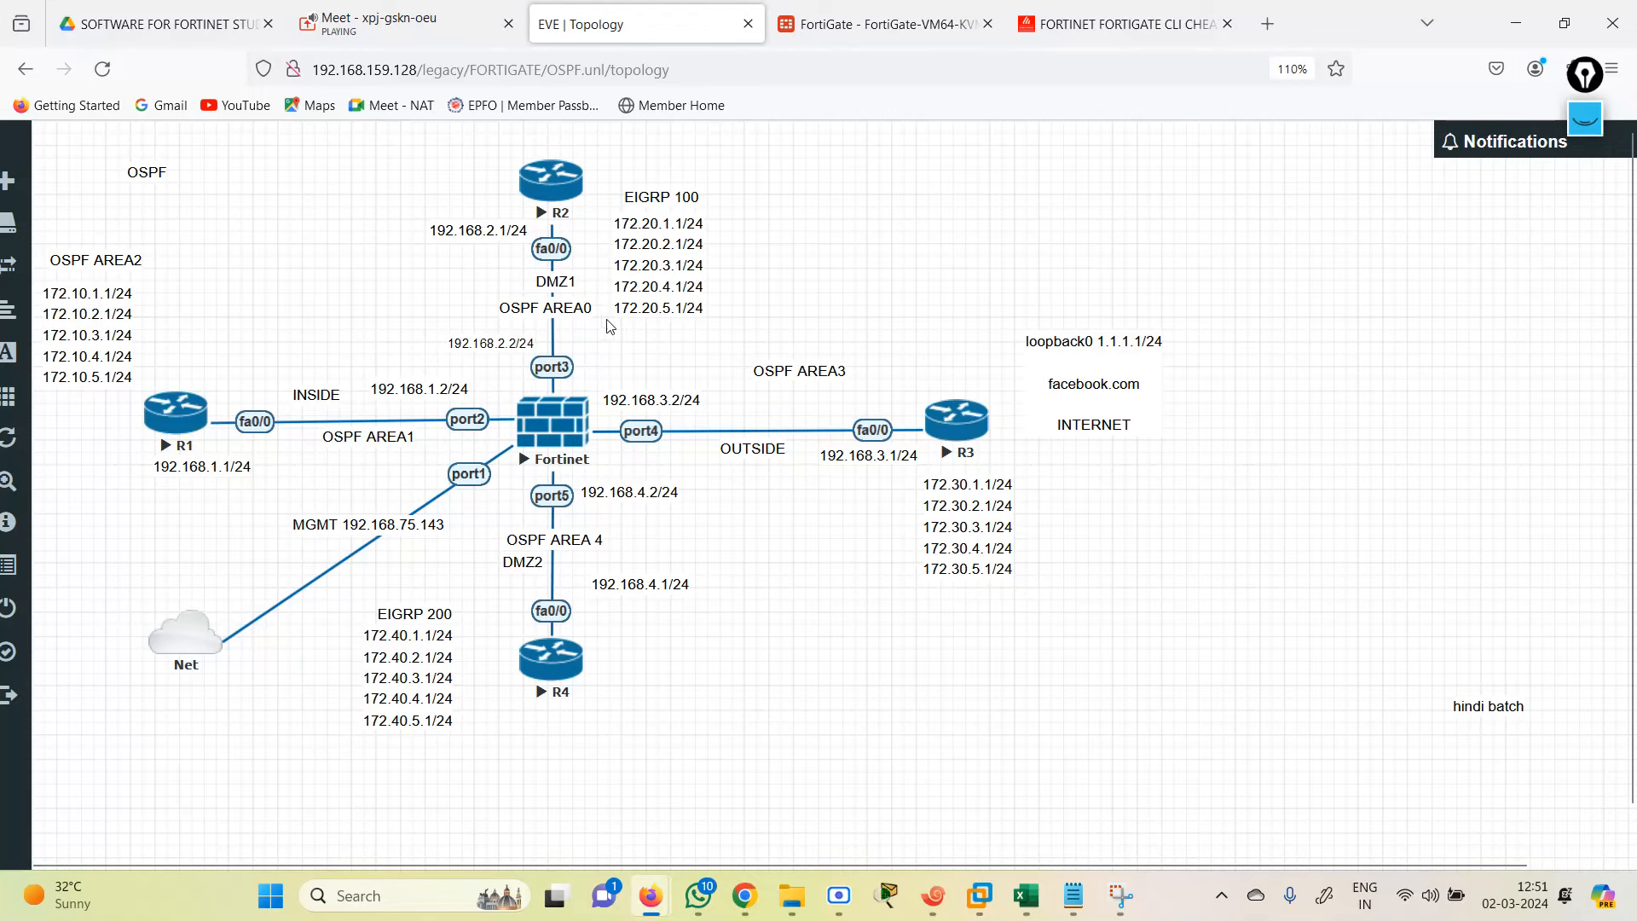
left_click(853, 19)
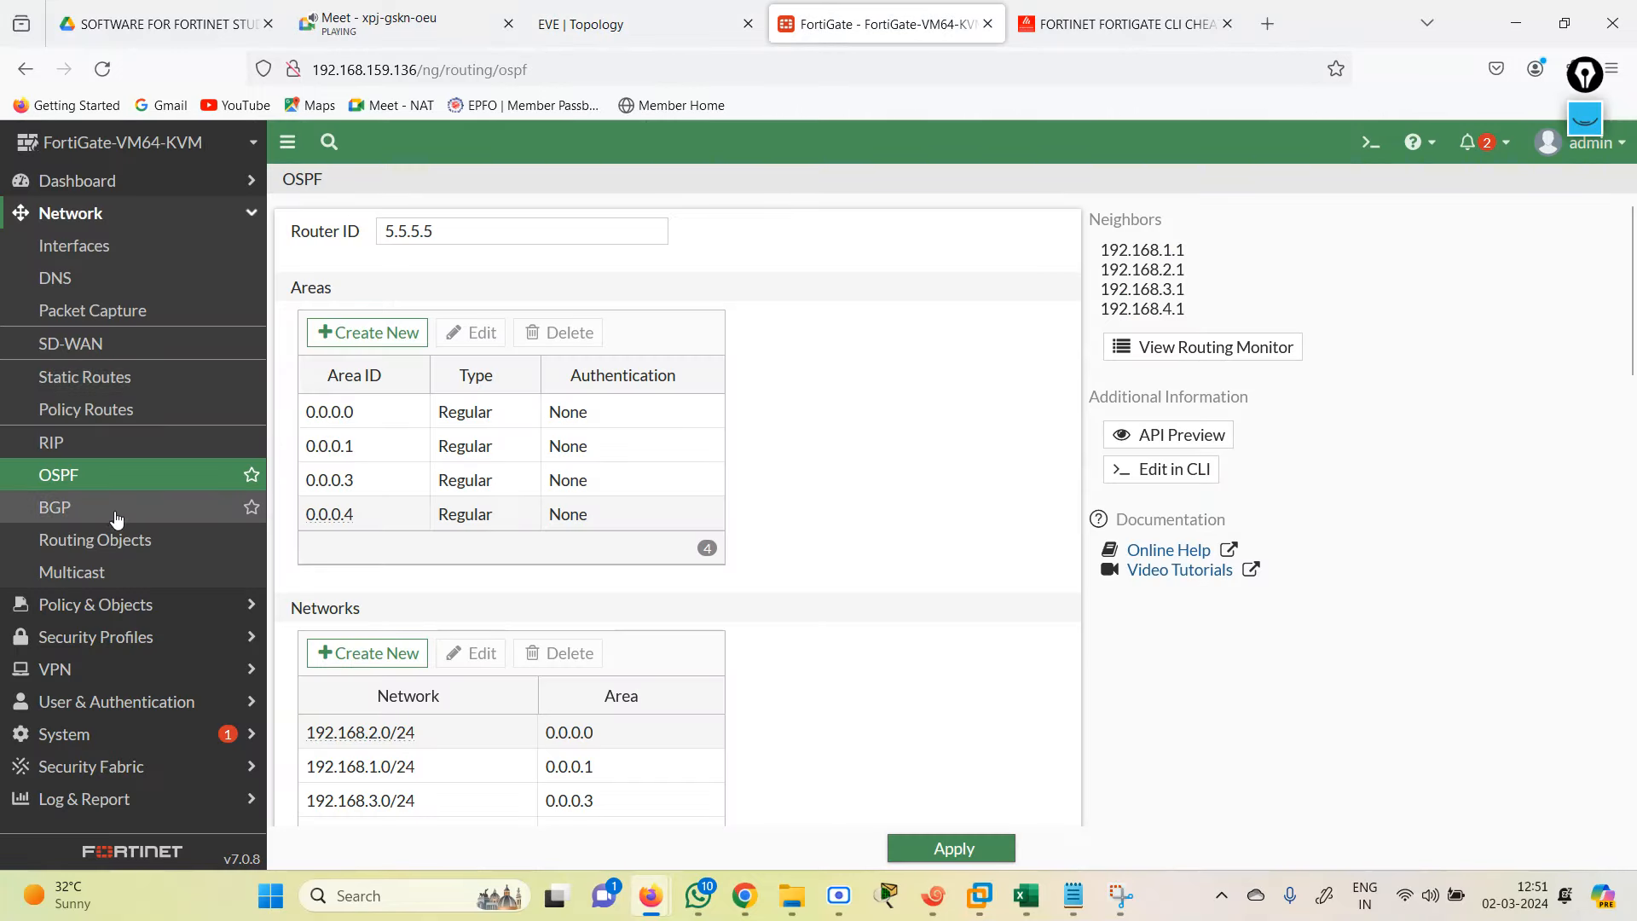
left_click(108, 608)
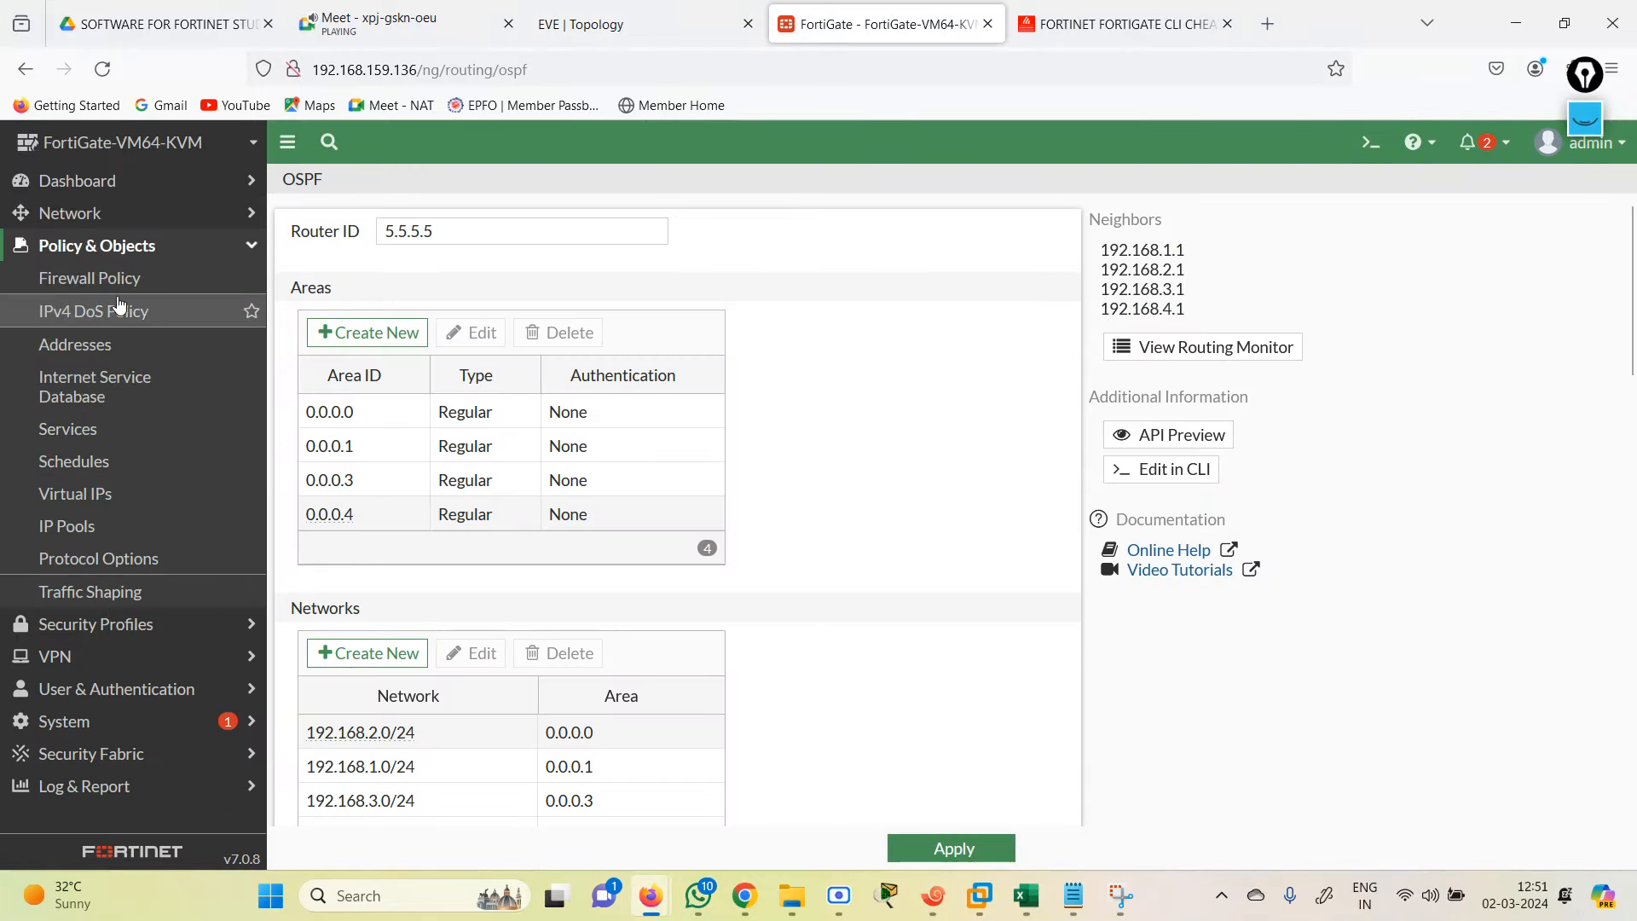
Step: Start a new firewall policy from the Firewall Policy list
left_click(102, 294)
left_click(335, 186)
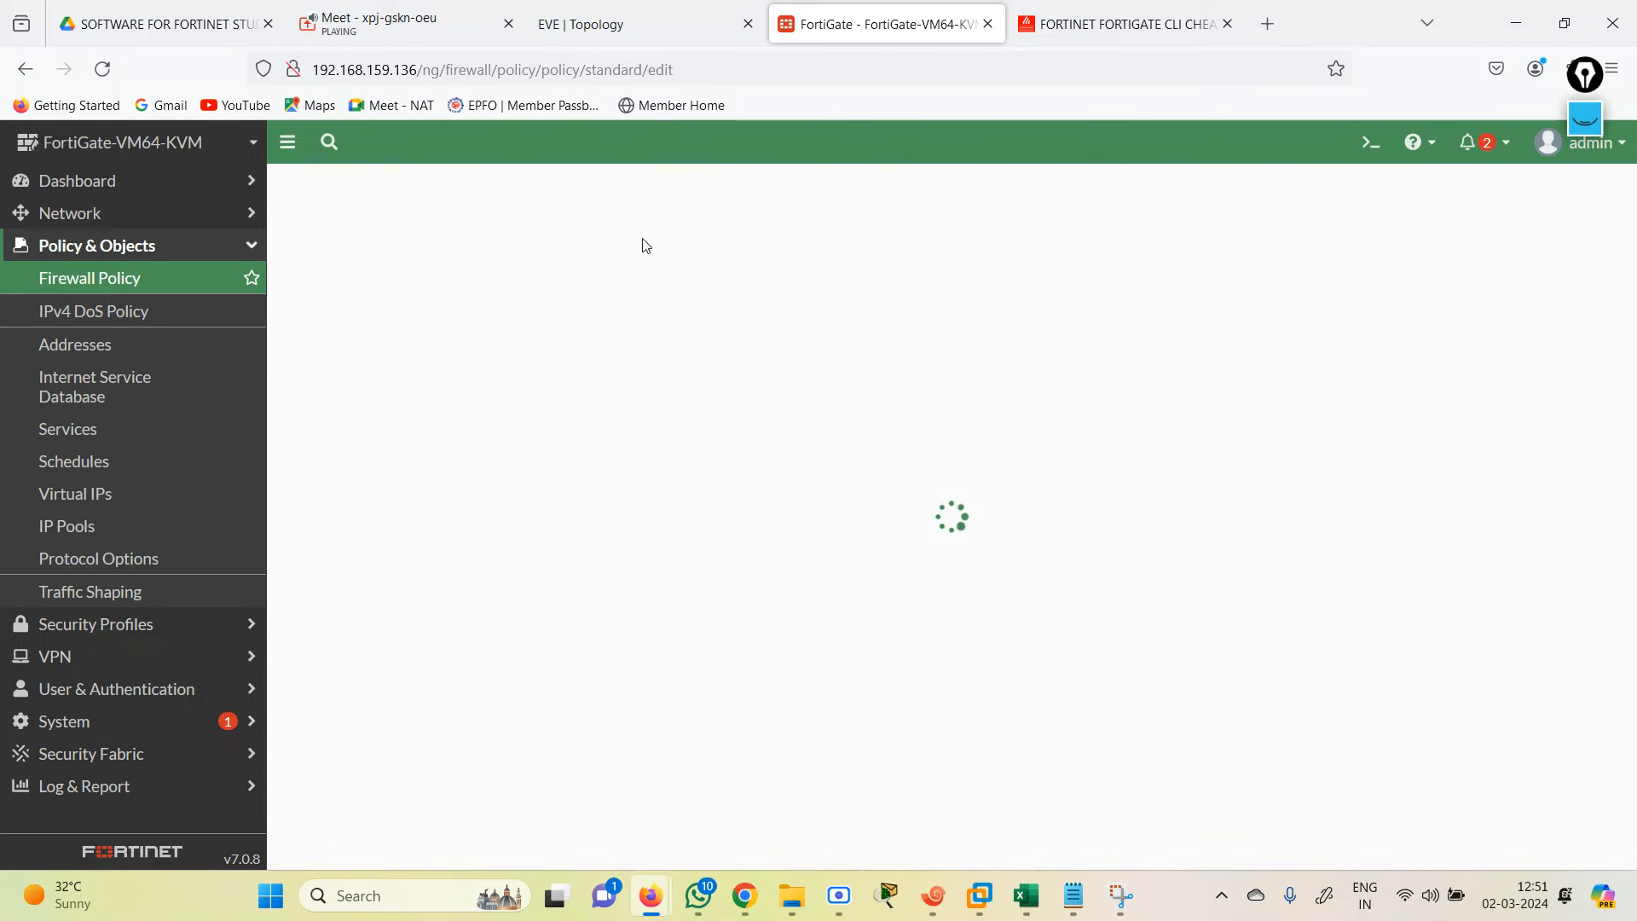
left_click(614, 246)
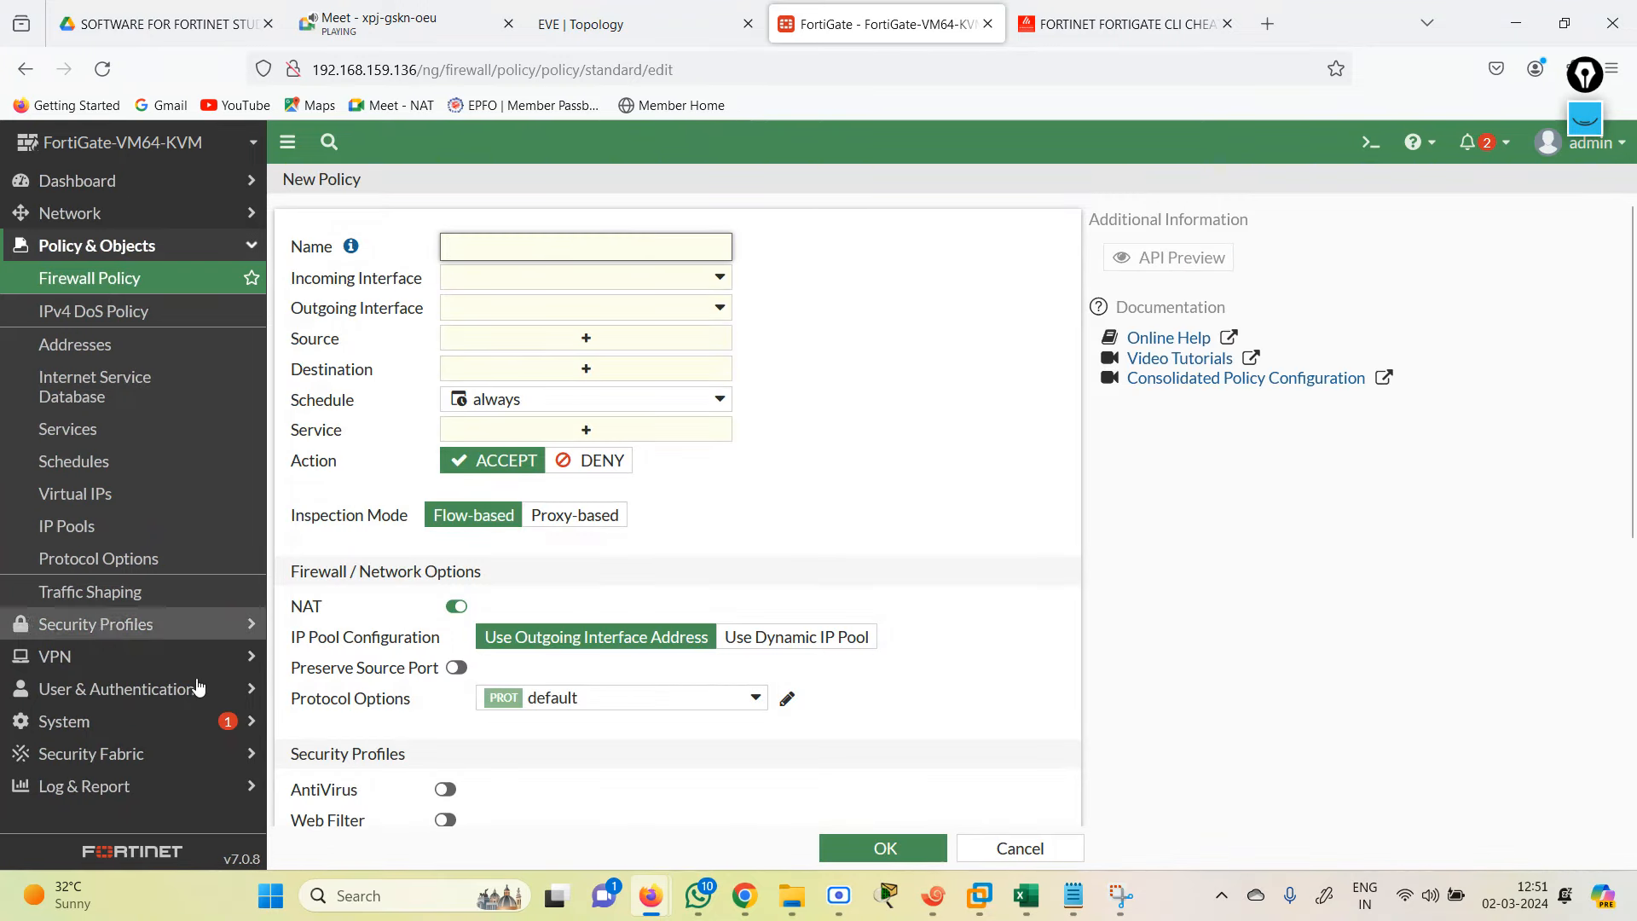
Step: Enable Multiple Interface Policies under System > Feature Visibility and apply the change
left_click(103, 722)
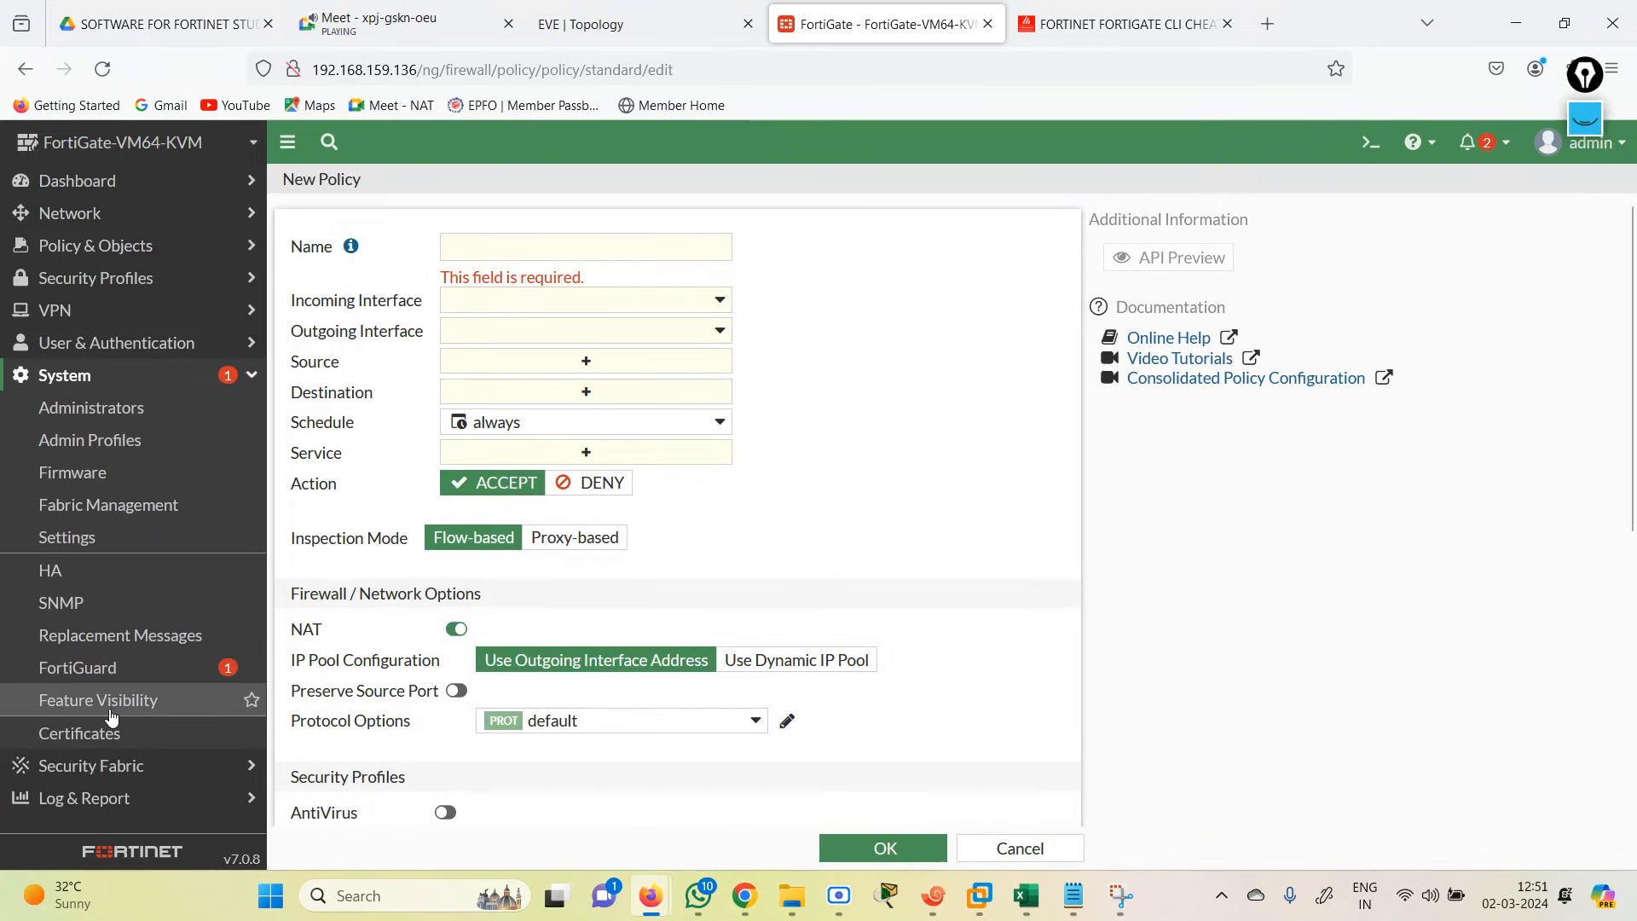
left_click(110, 708)
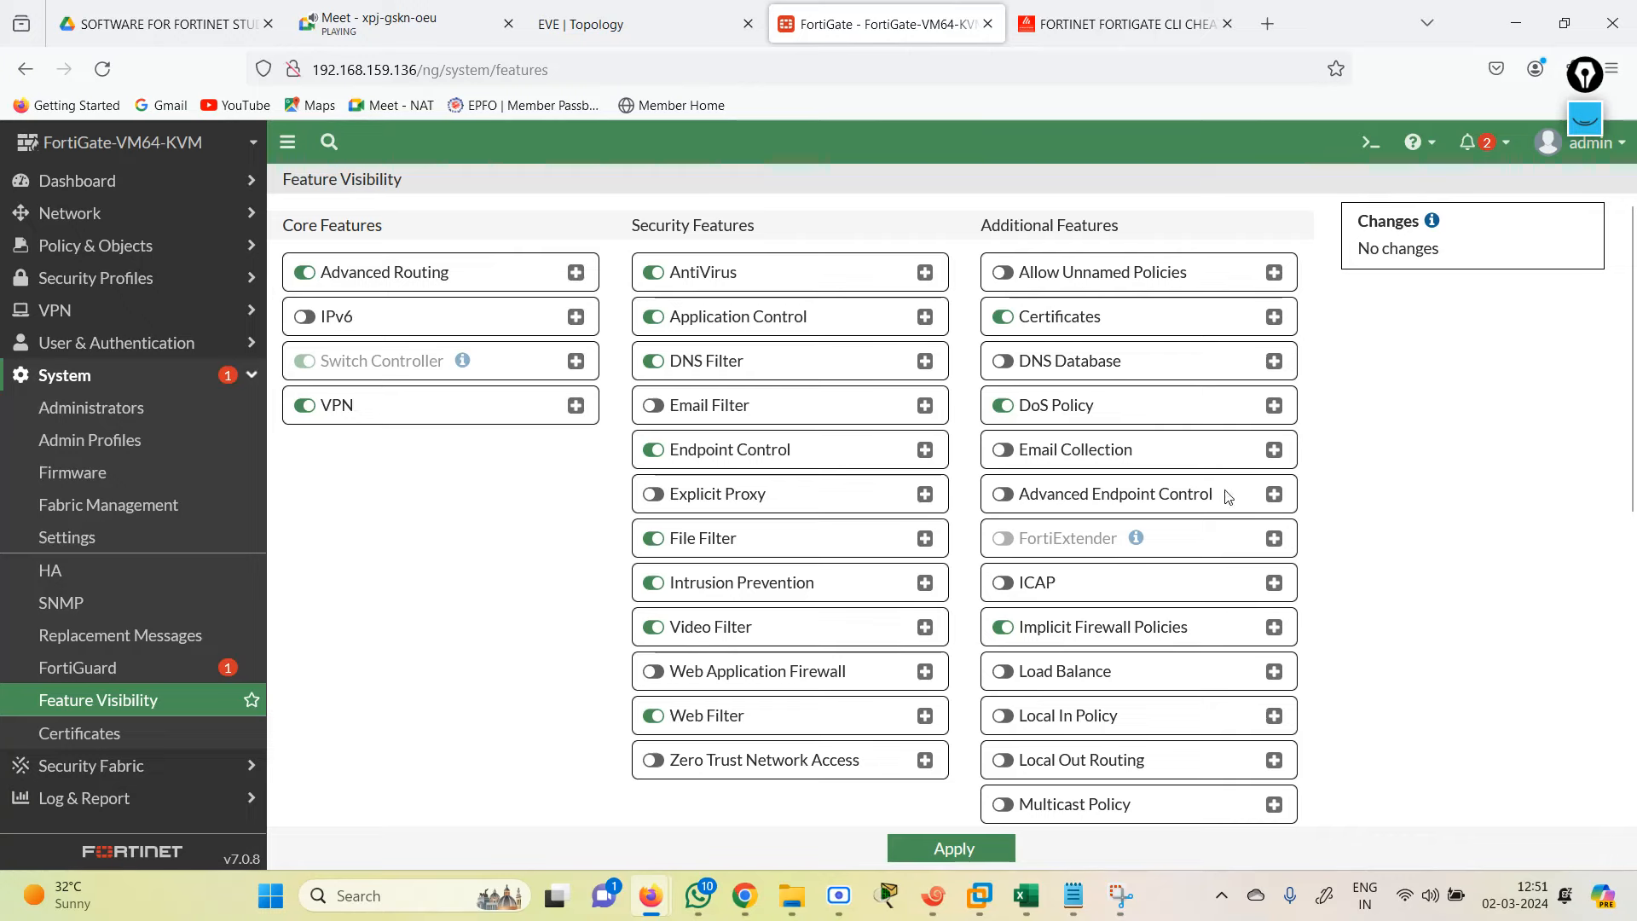
scroll(1194, 529, "down", 4)
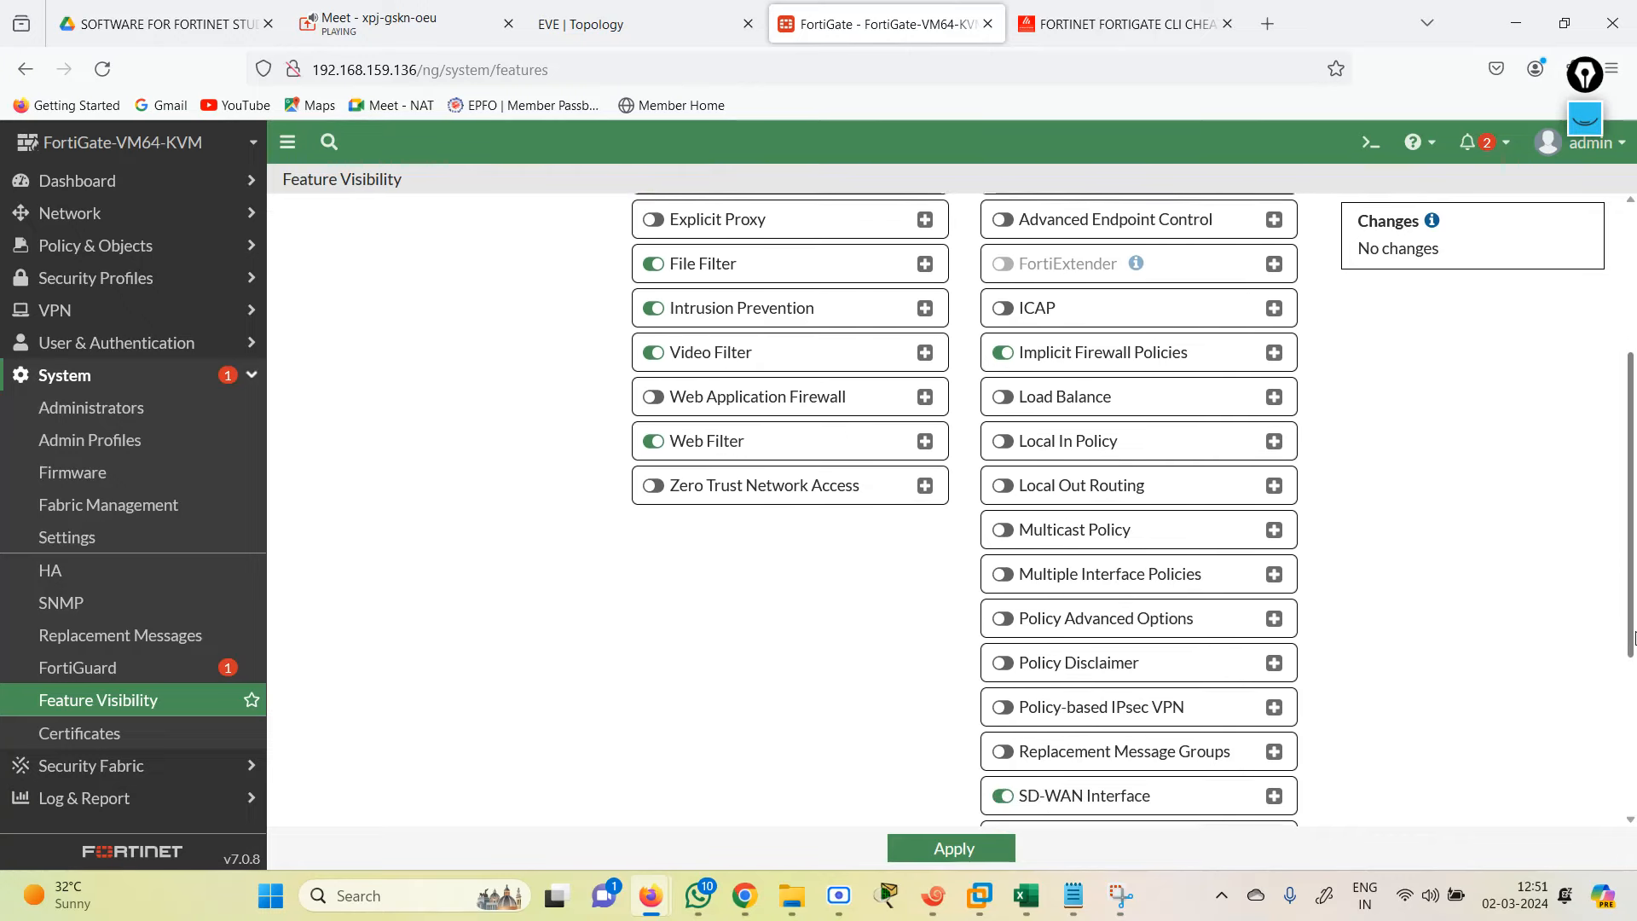
left_click(1160, 546)
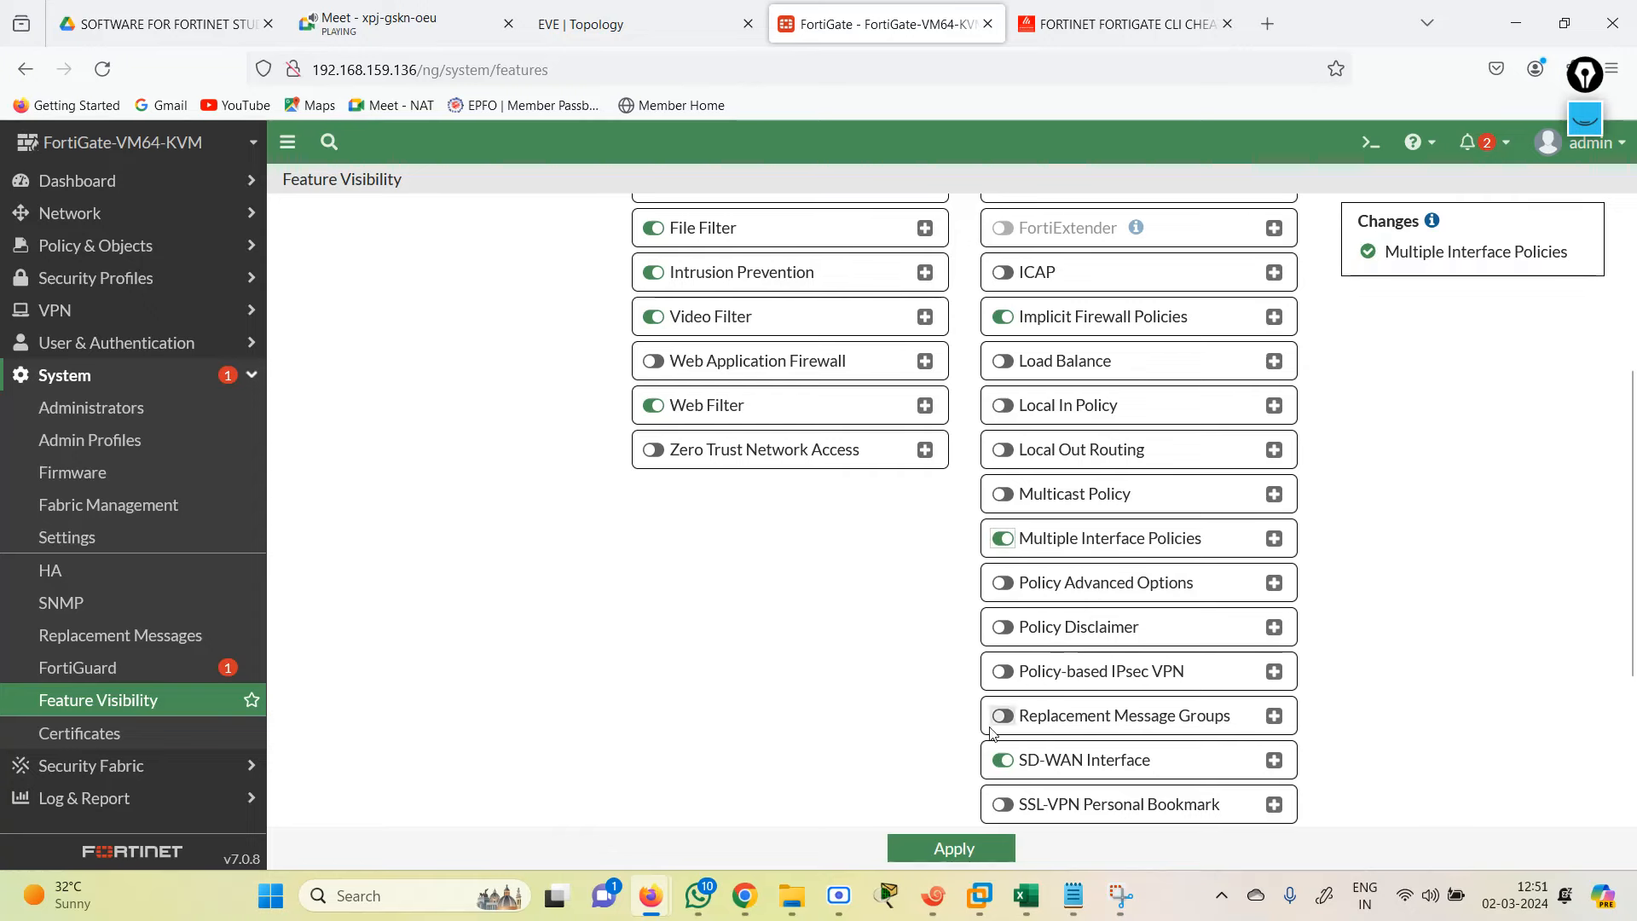
left_click(953, 848)
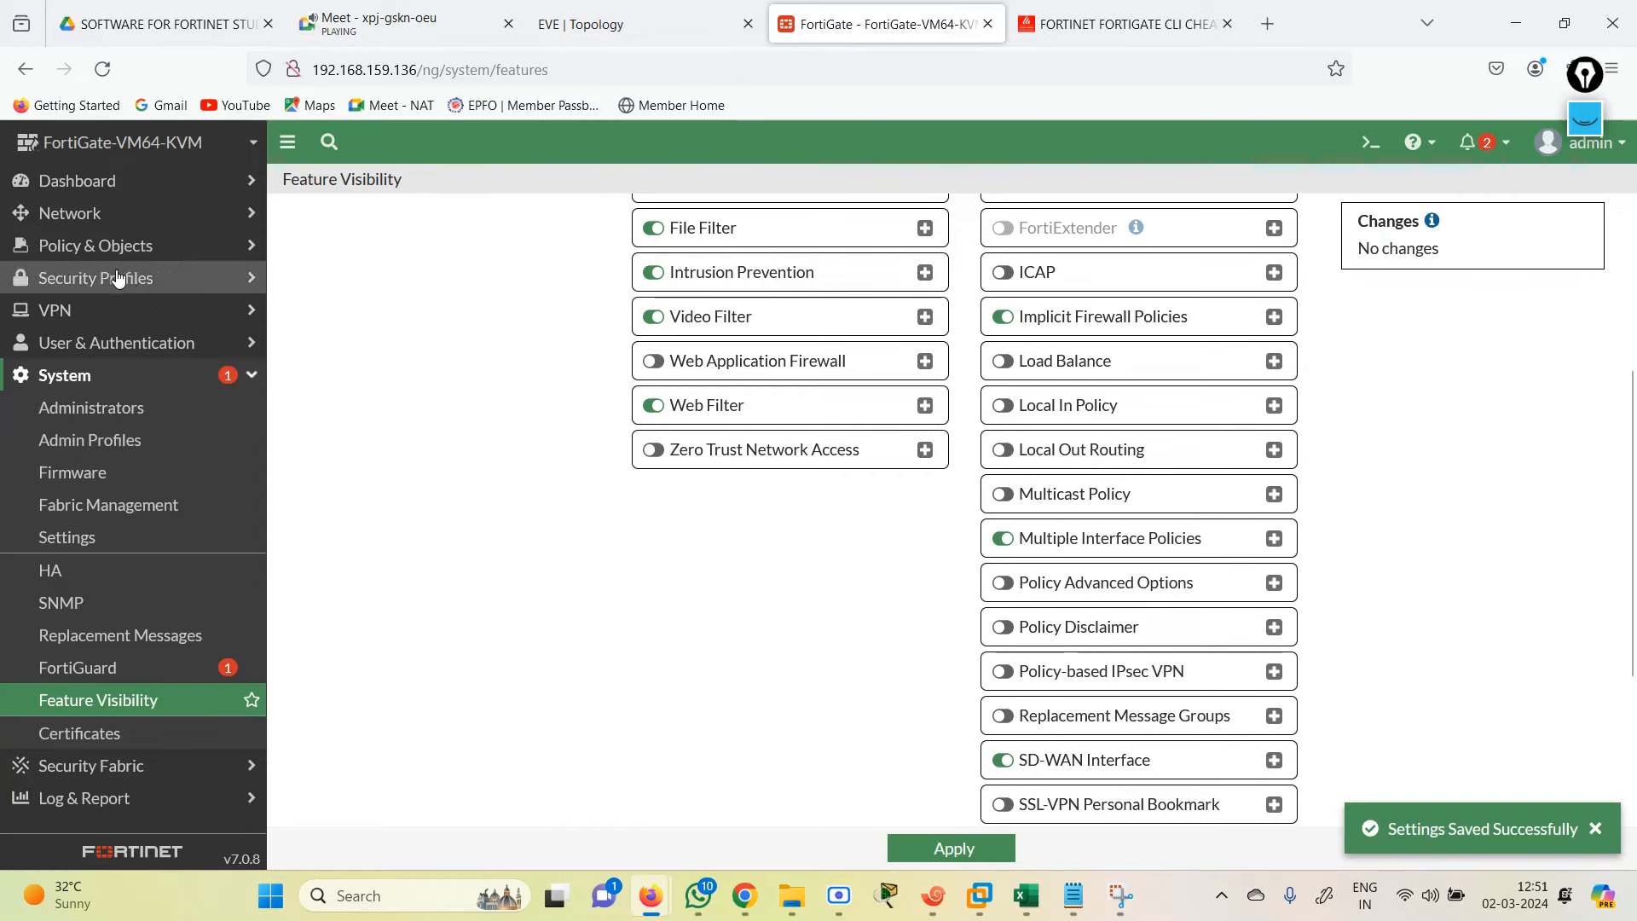
left_click(84, 256)
Step: Create a new firewall policy named ALL-ALL
left_click(85, 278)
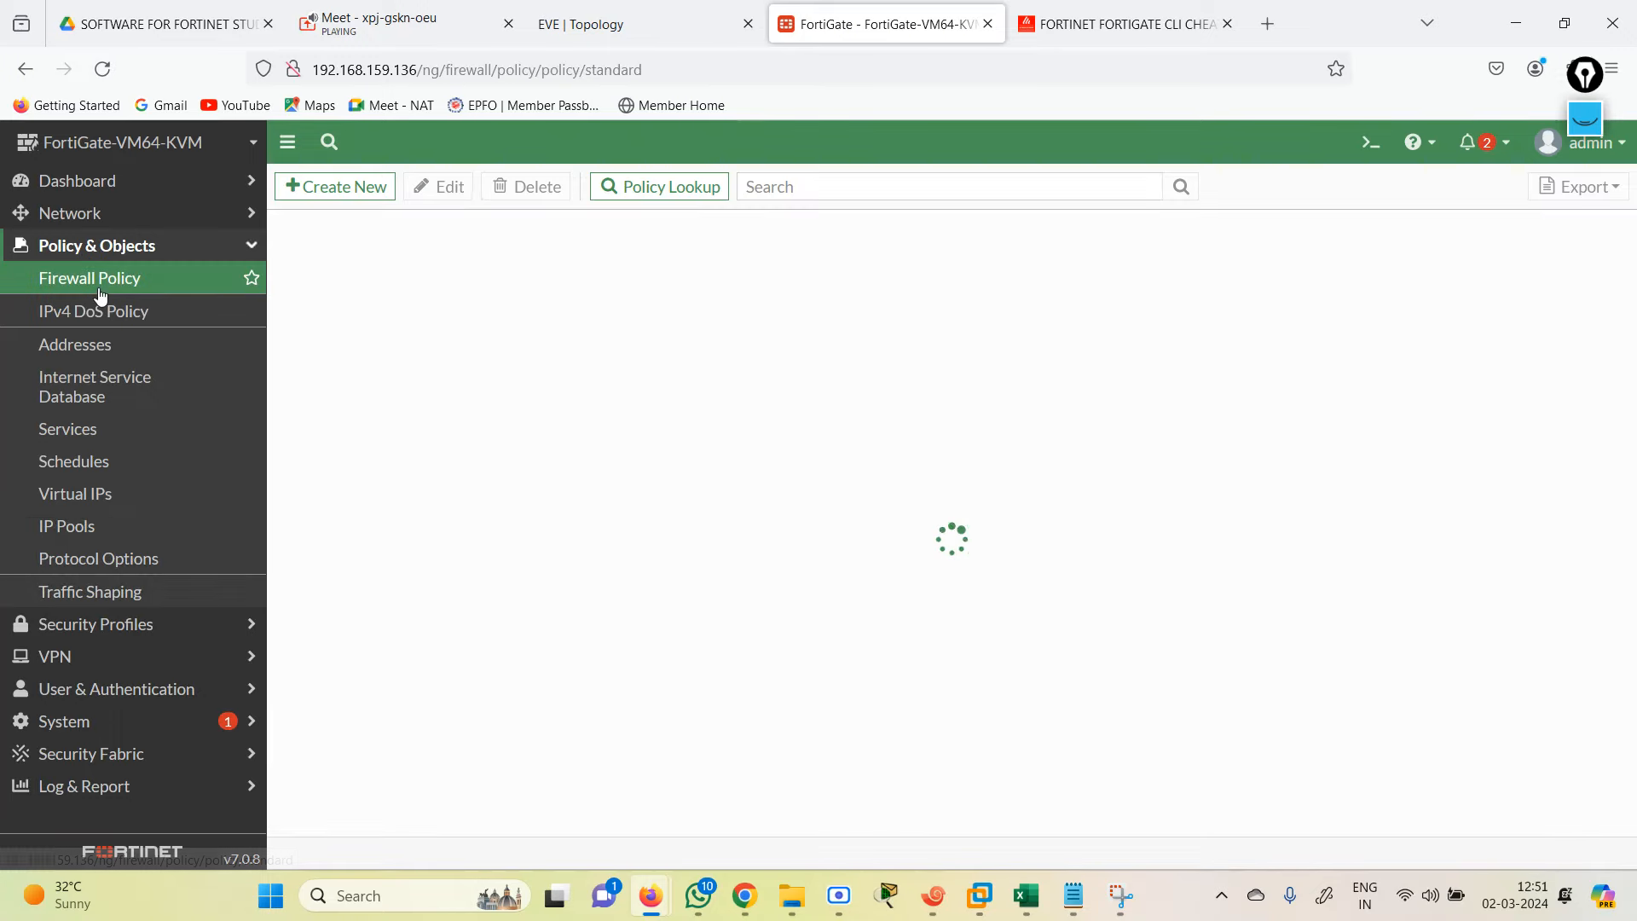
left_click(339, 186)
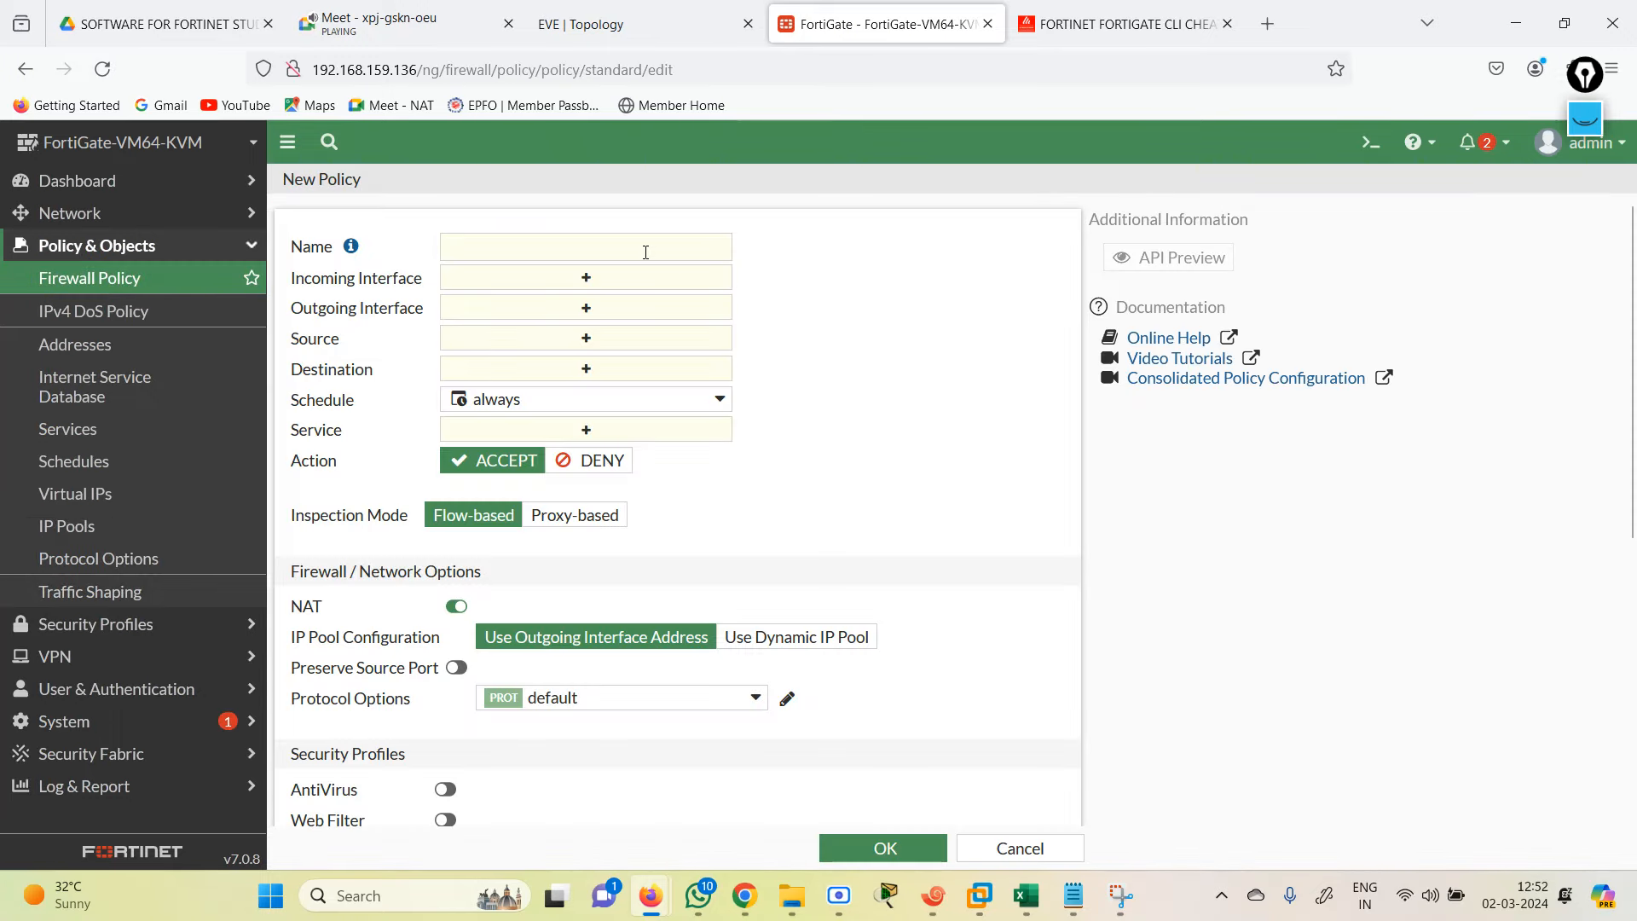
left_click(631, 249)
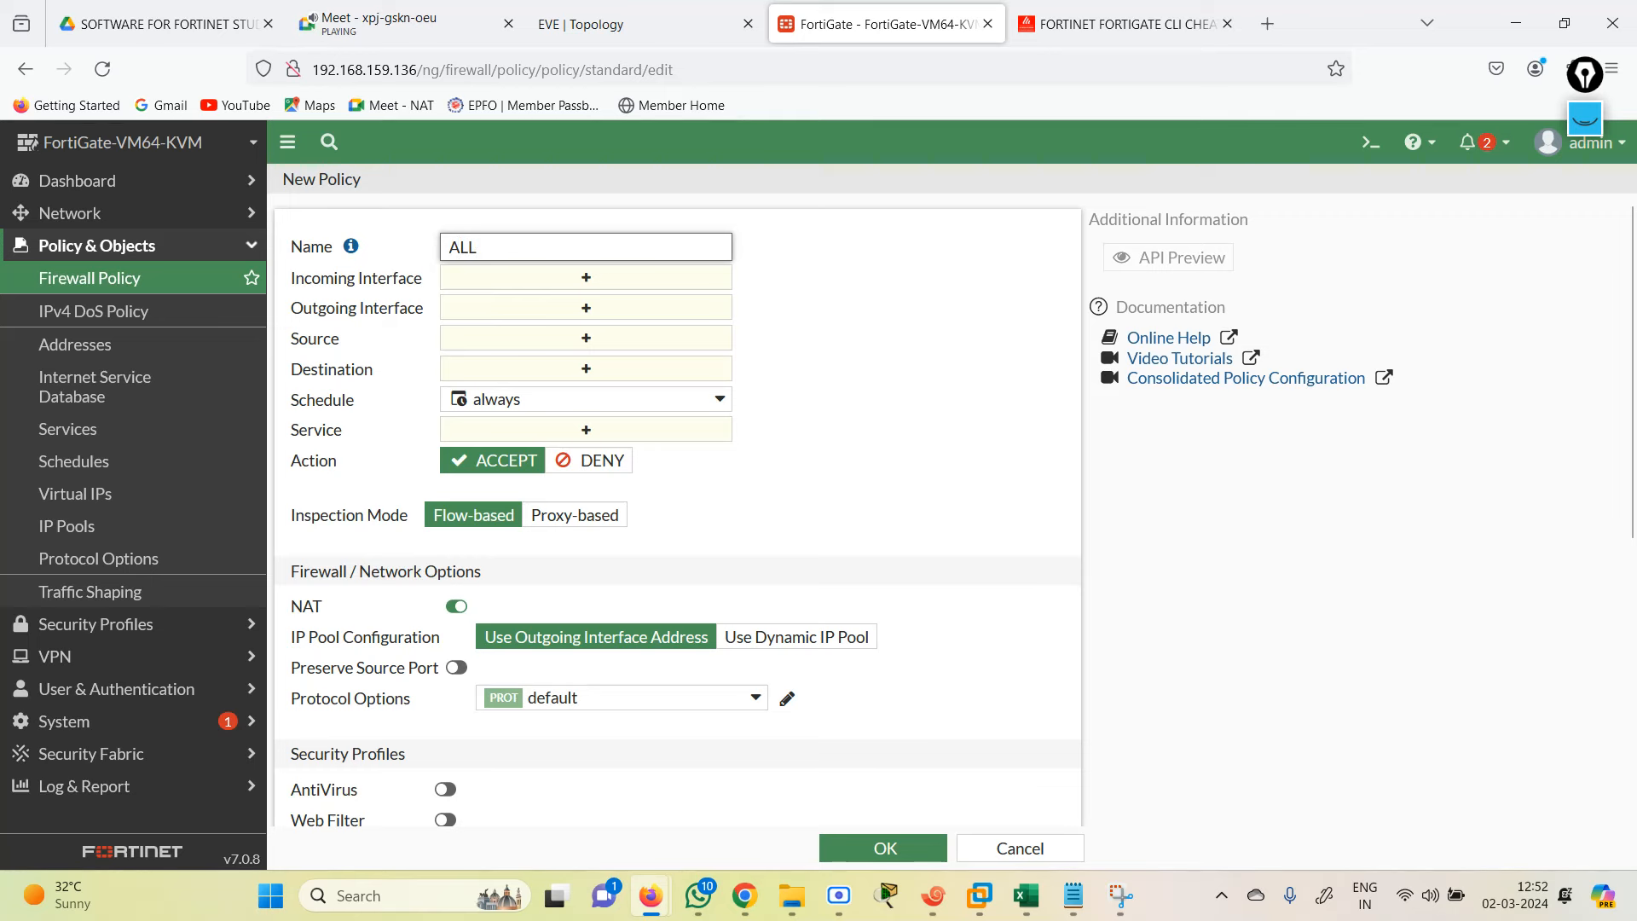
type("ALL-ALL")
Step: Set both the incoming and outgoing interfaces to port2, port3, port4 and port5
left_click(653, 279)
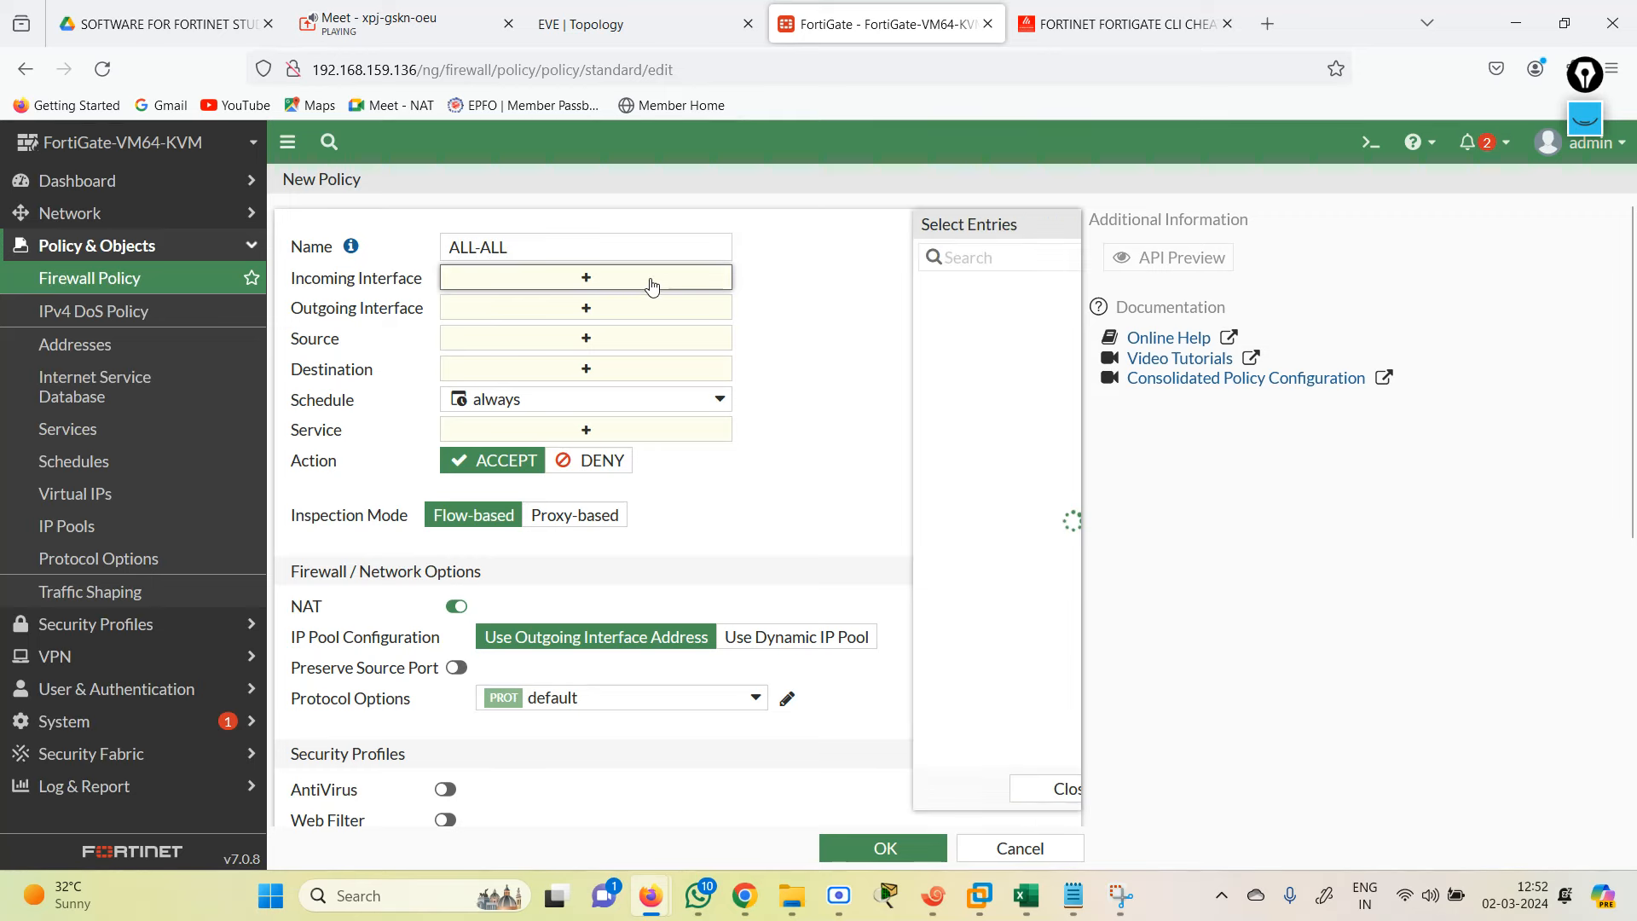
left_click(826, 342)
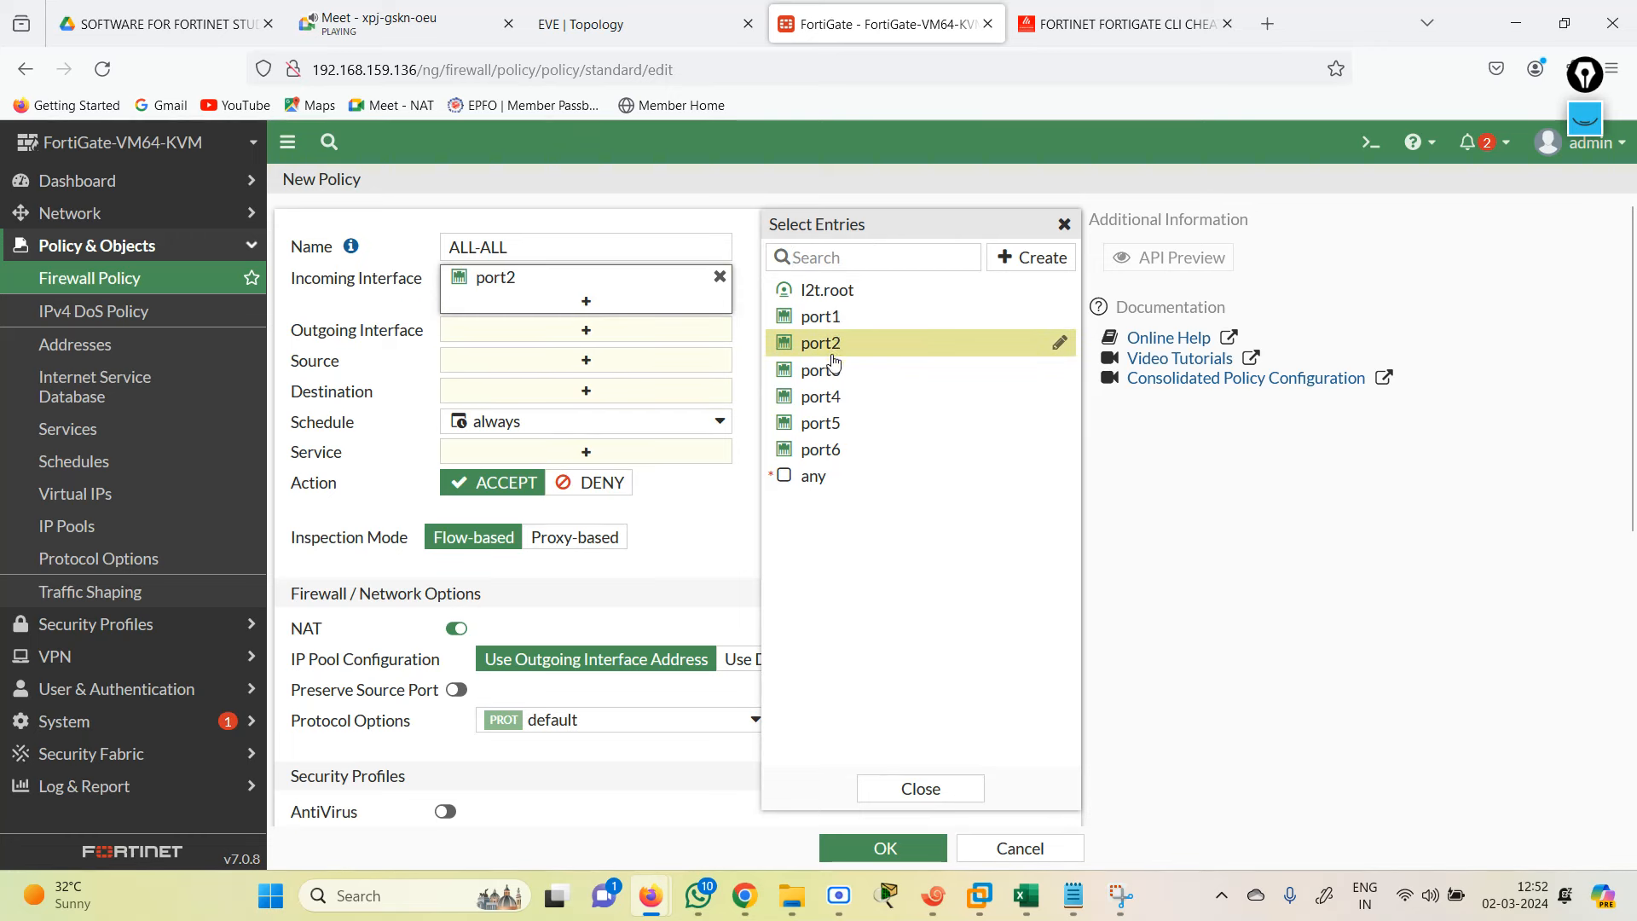
left_click(831, 373)
left_click(831, 397)
left_click(834, 423)
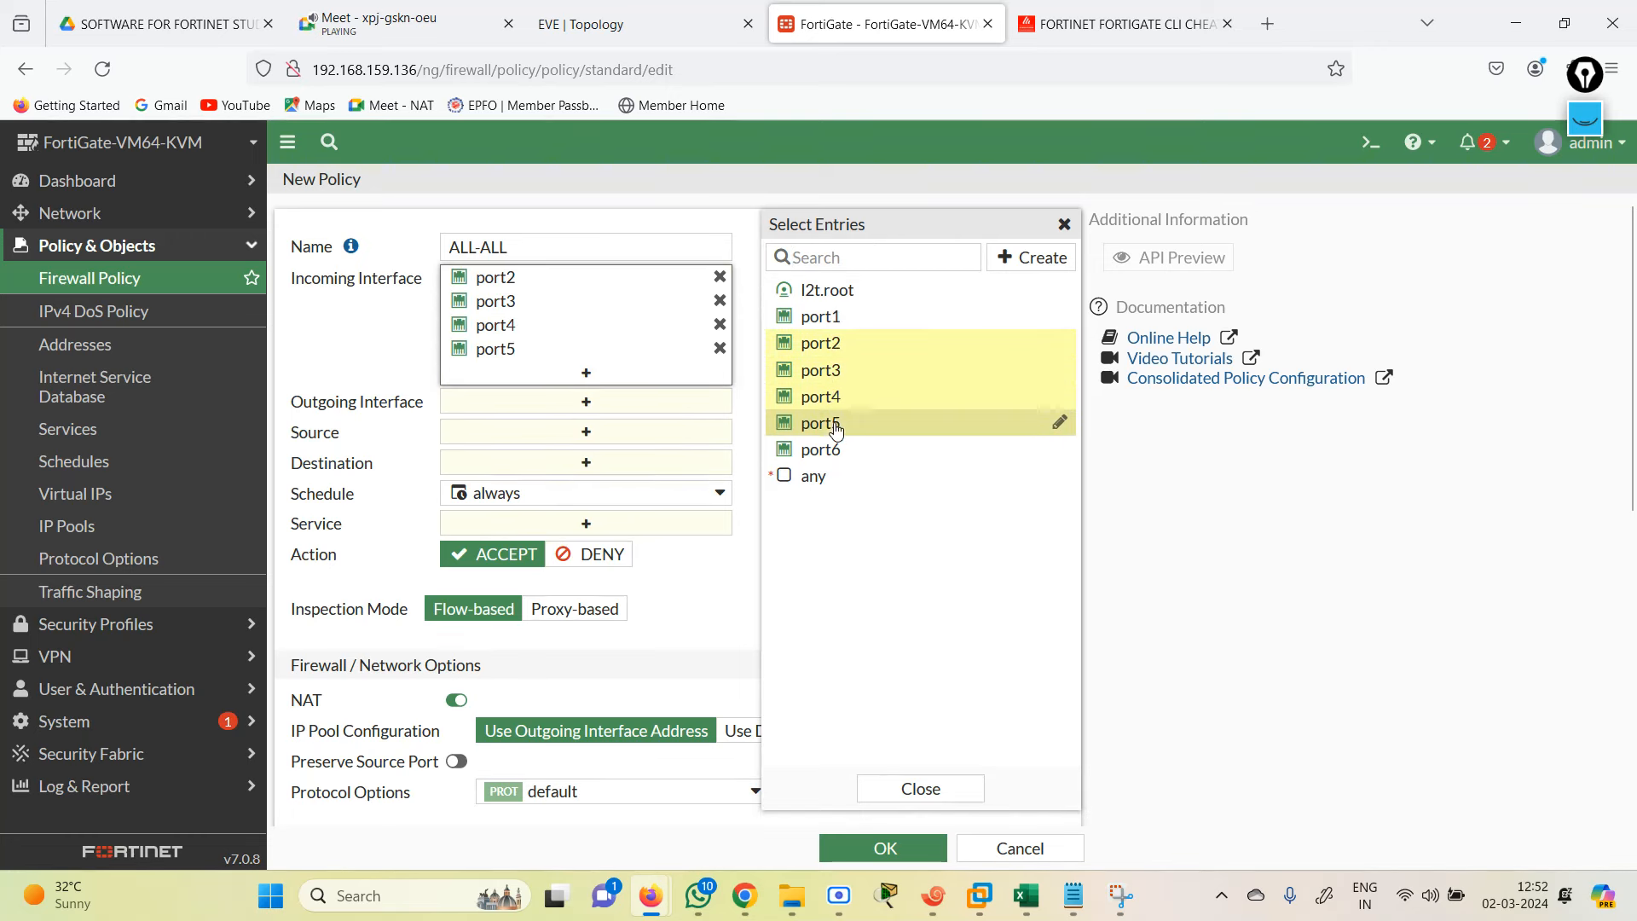
left_click(635, 405)
left_click(810, 345)
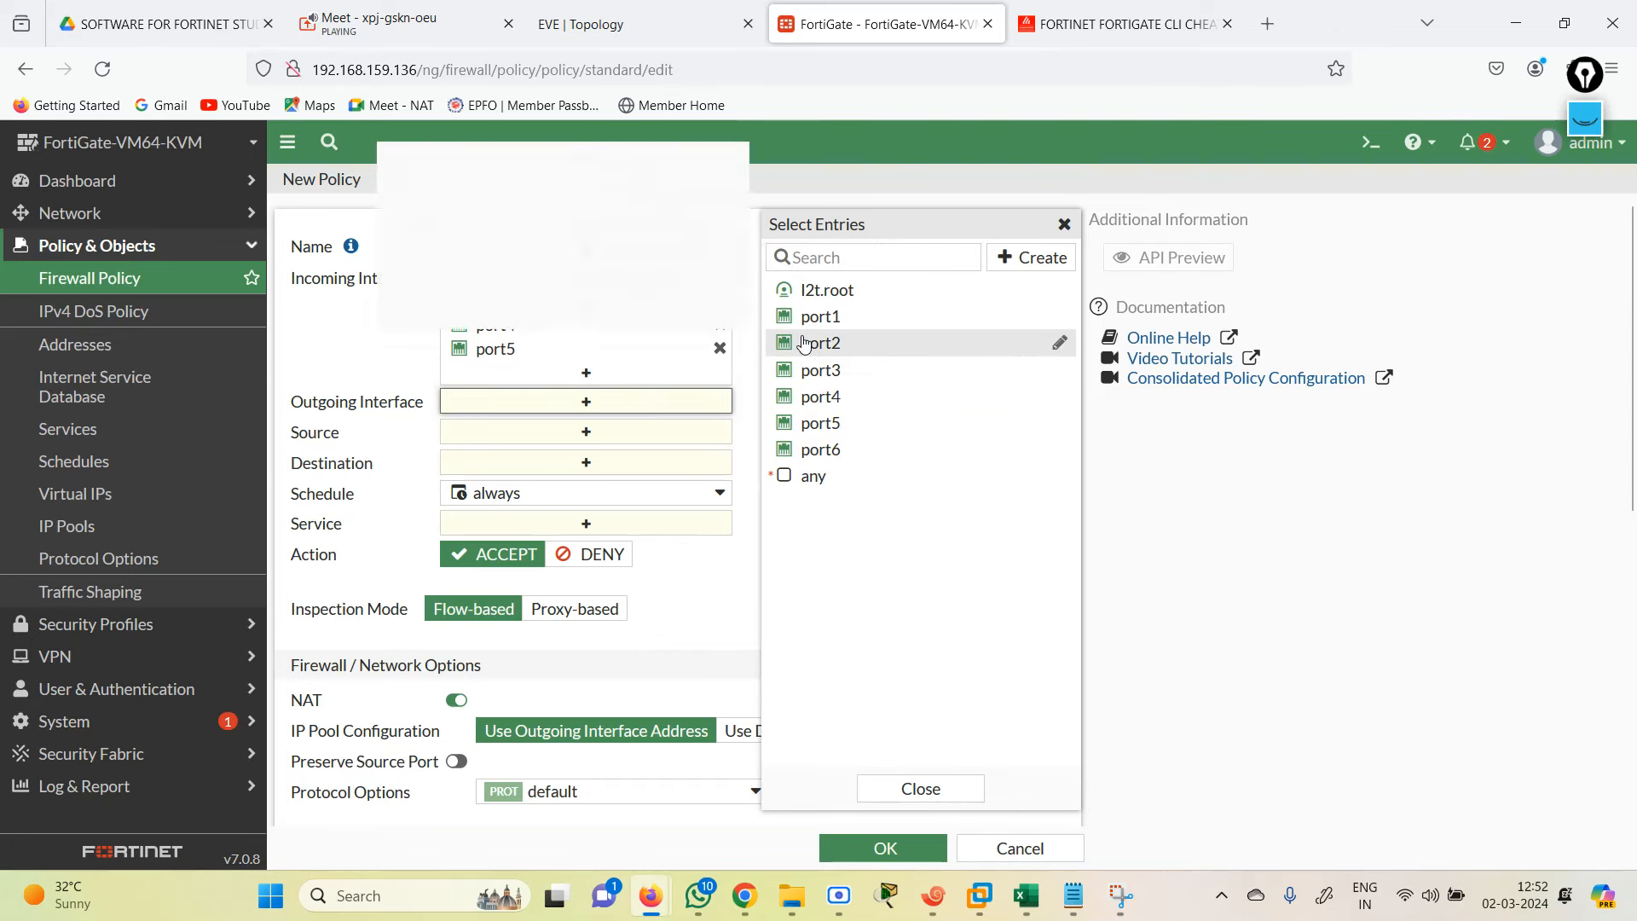
left_click(817, 370)
left_click(819, 397)
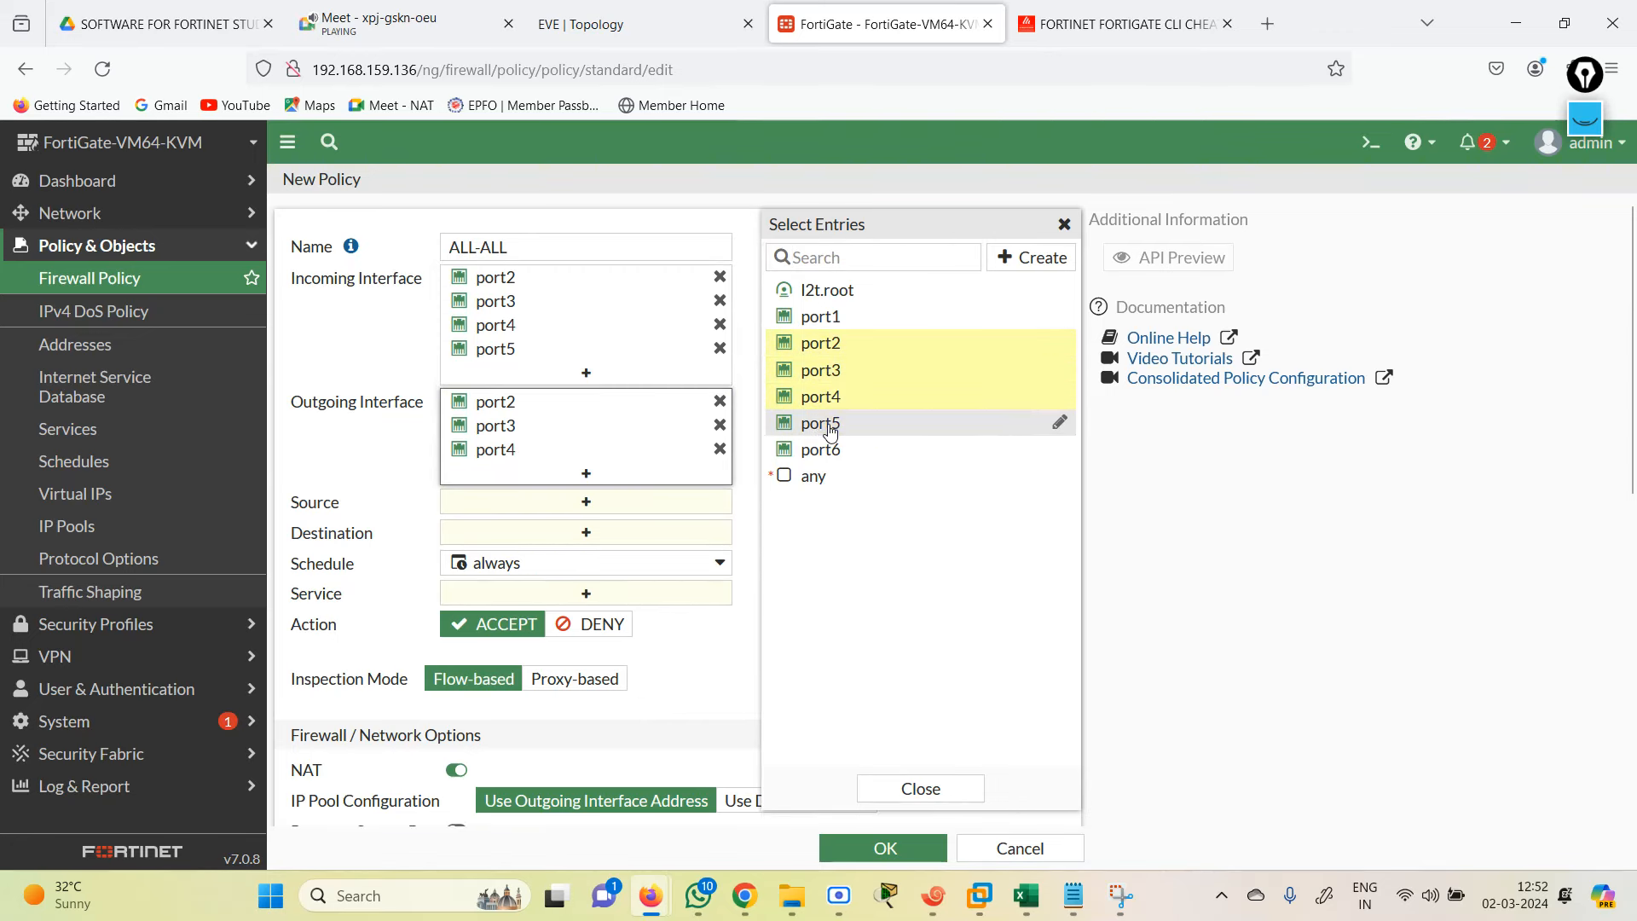
left_click(820, 424)
Step: Set source and destination to all, service to ALL, and save the ALL-ALL policy
left_click(633, 526)
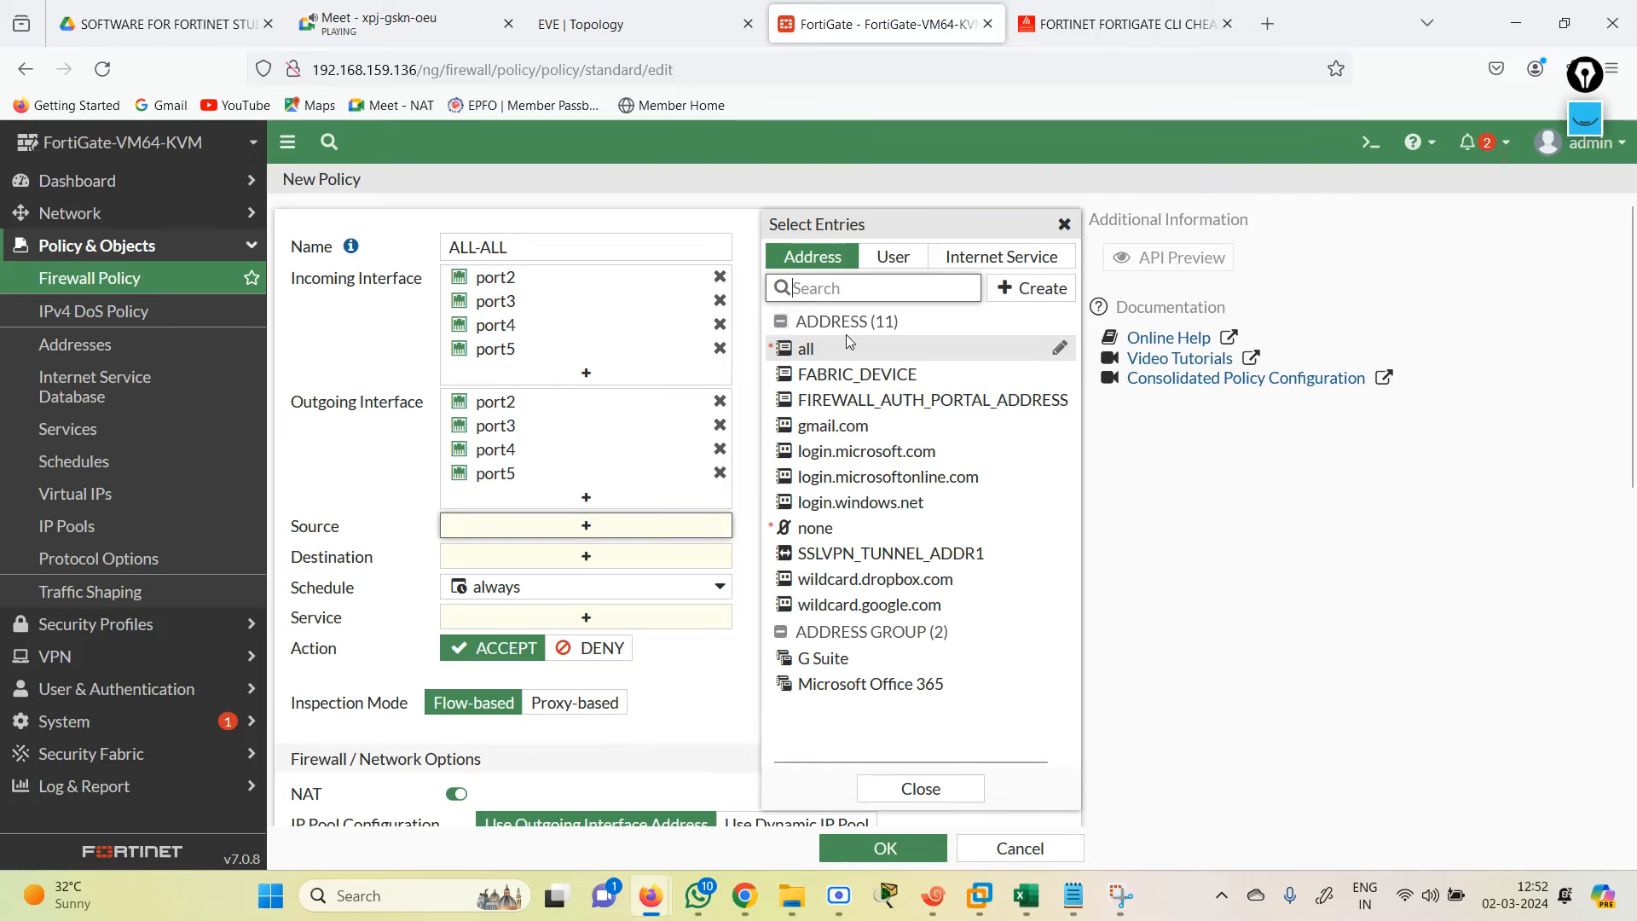
left_click(846, 350)
left_click(613, 581)
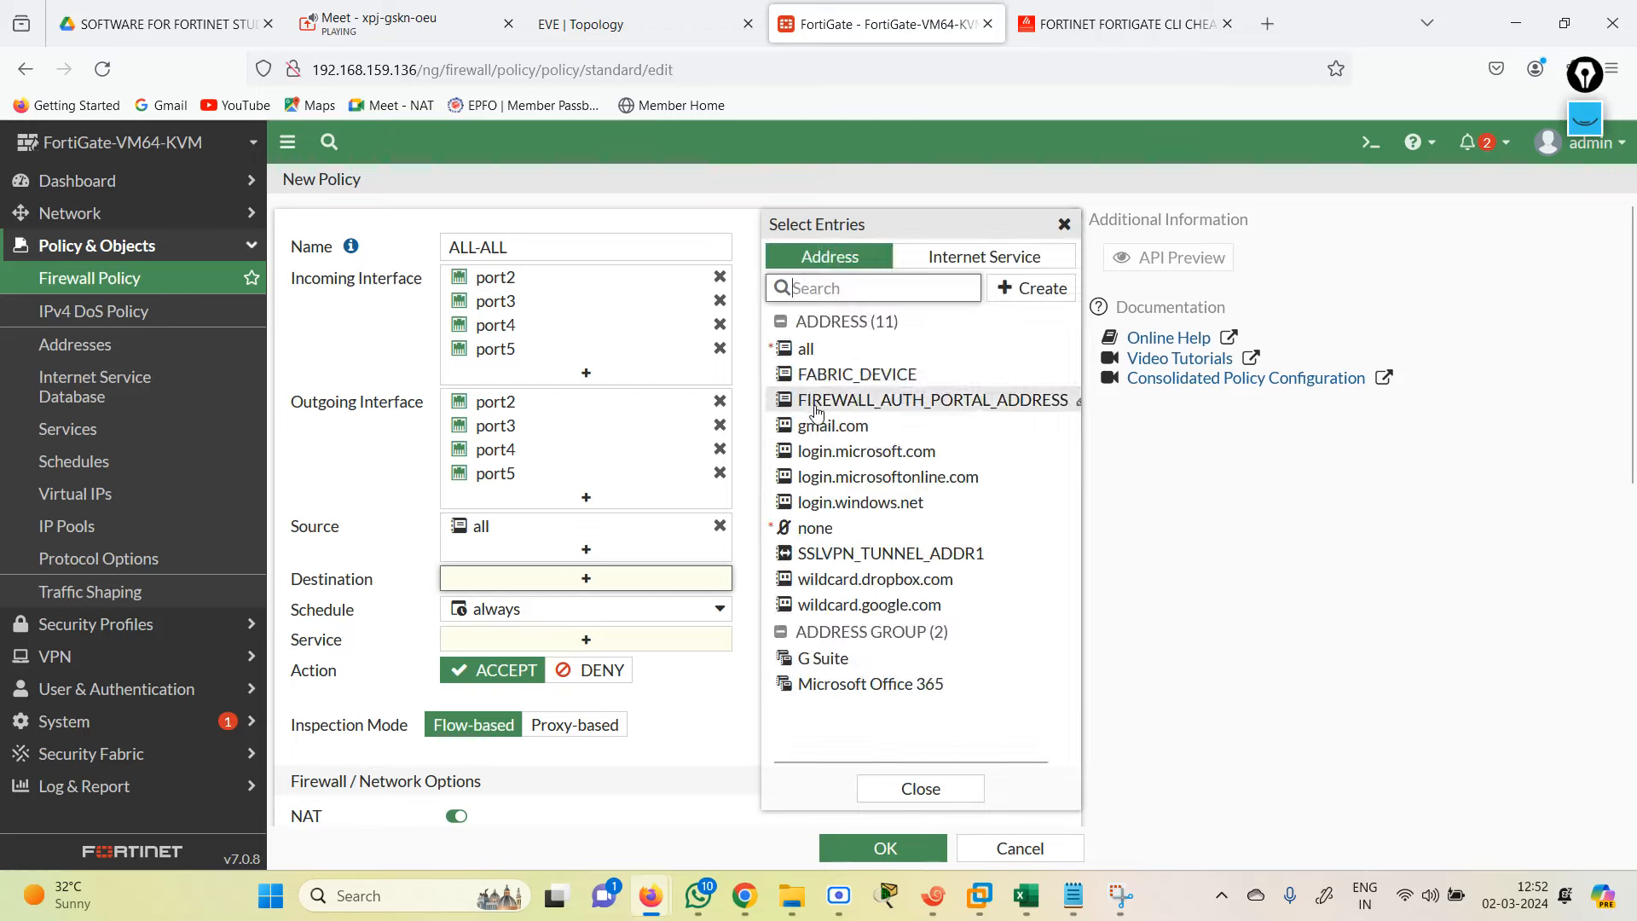
left_click(805, 349)
left_click(699, 723)
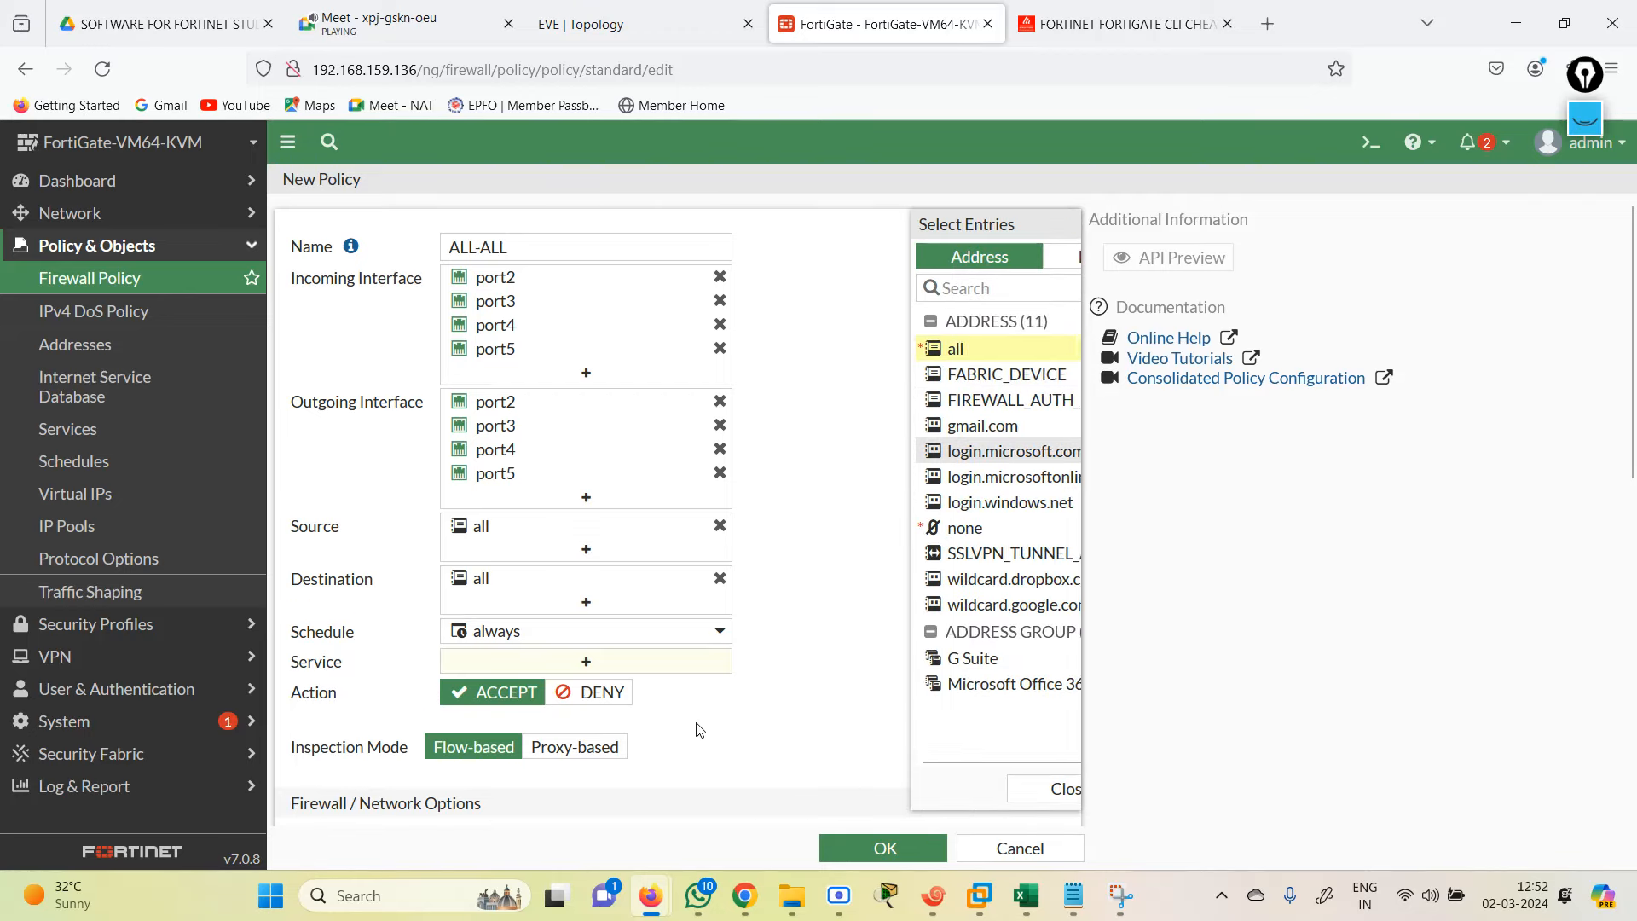
left_click(621, 671)
left_click(934, 342)
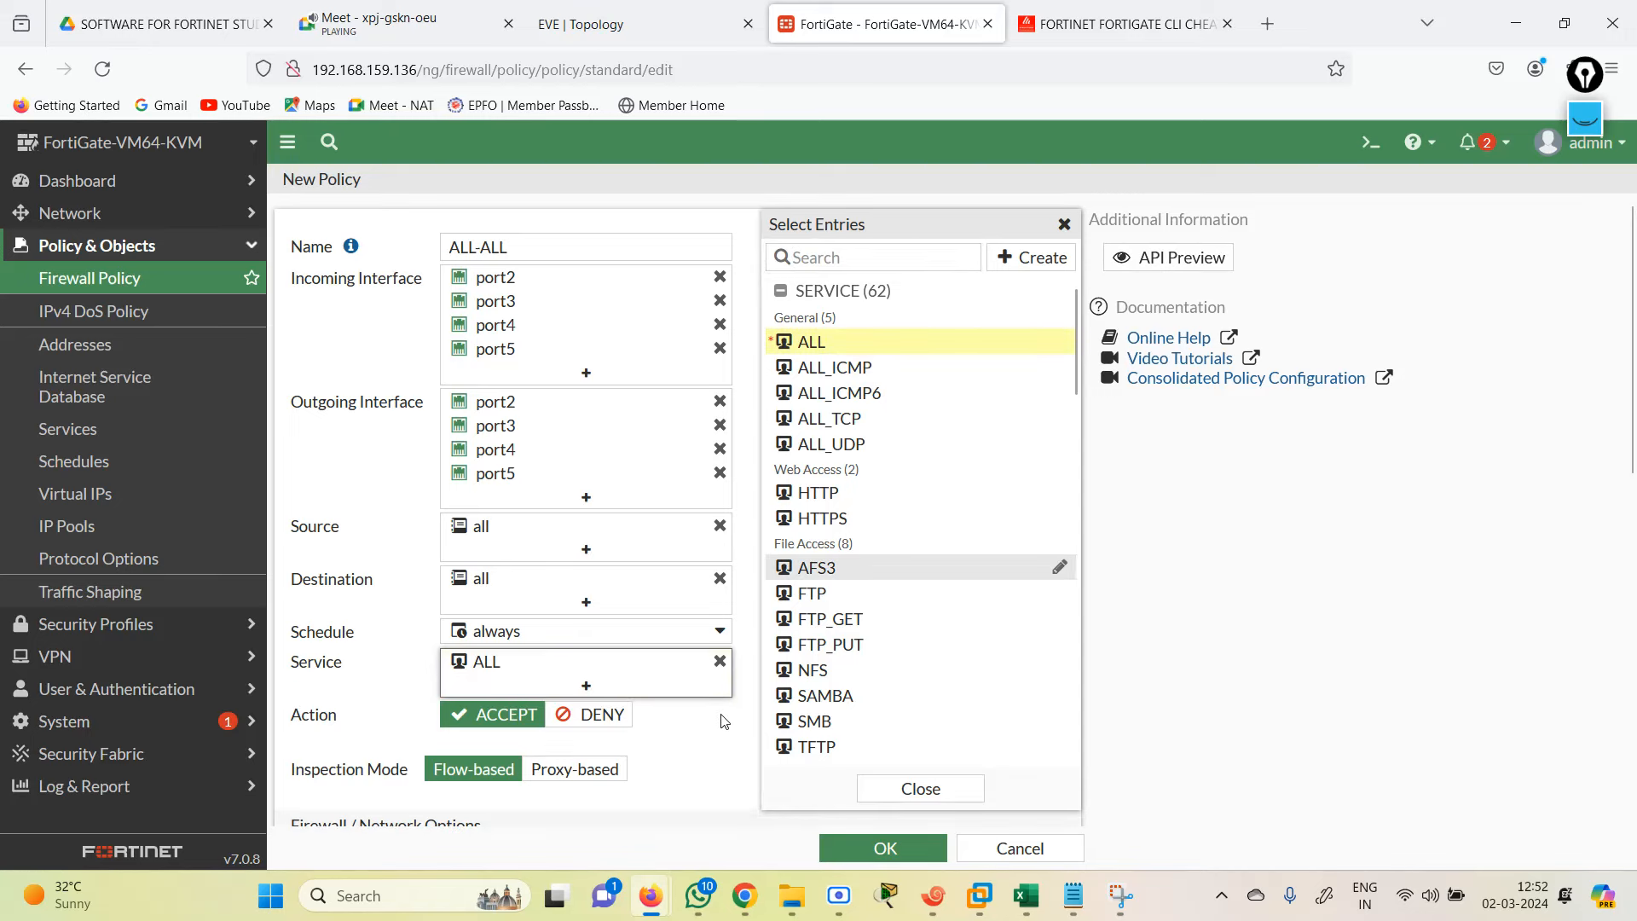
left_click(872, 848)
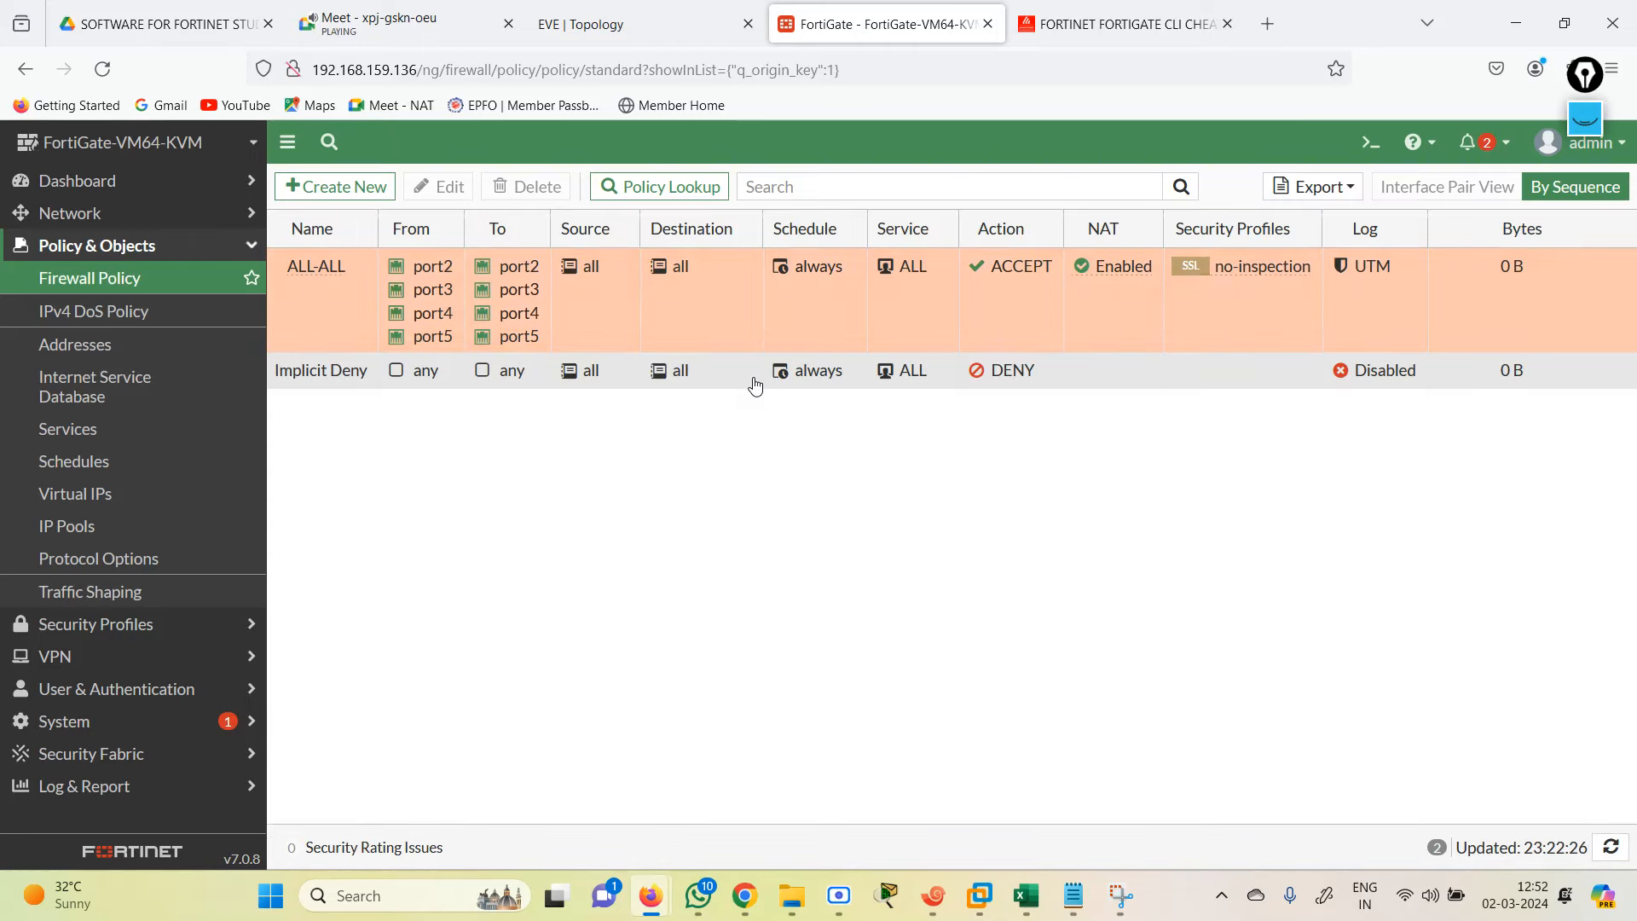
Step: Run 'get router info routing-table details' in the FortiGate CLI console to view 172.10 IA and 172.20/172.40 E2 routes
left_click(1373, 143)
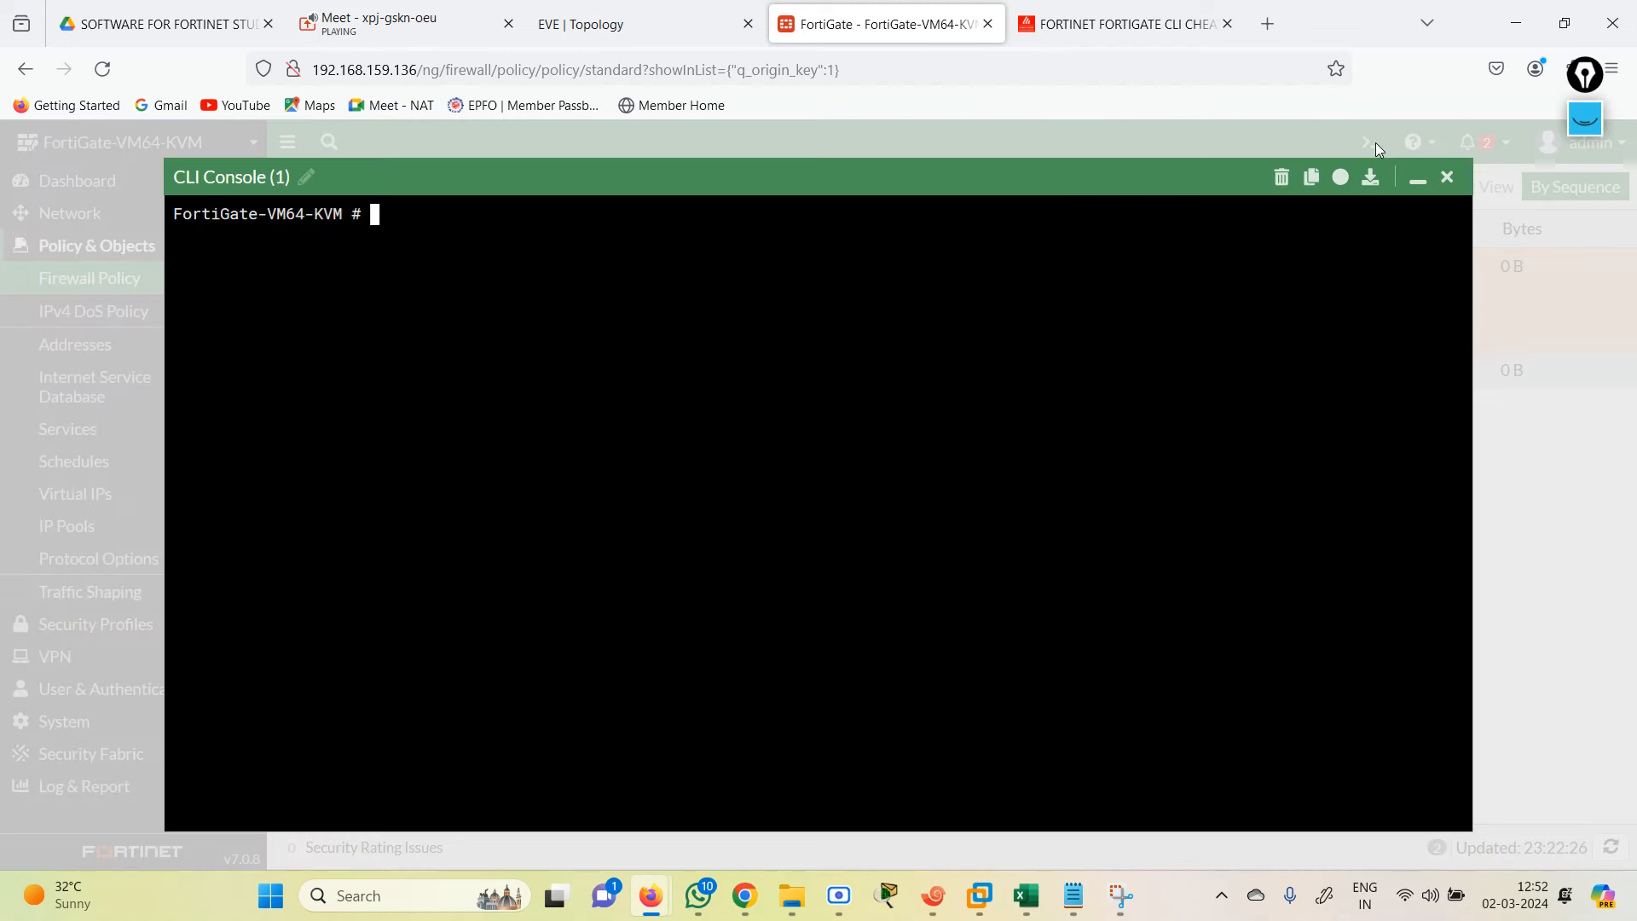
type("ge")
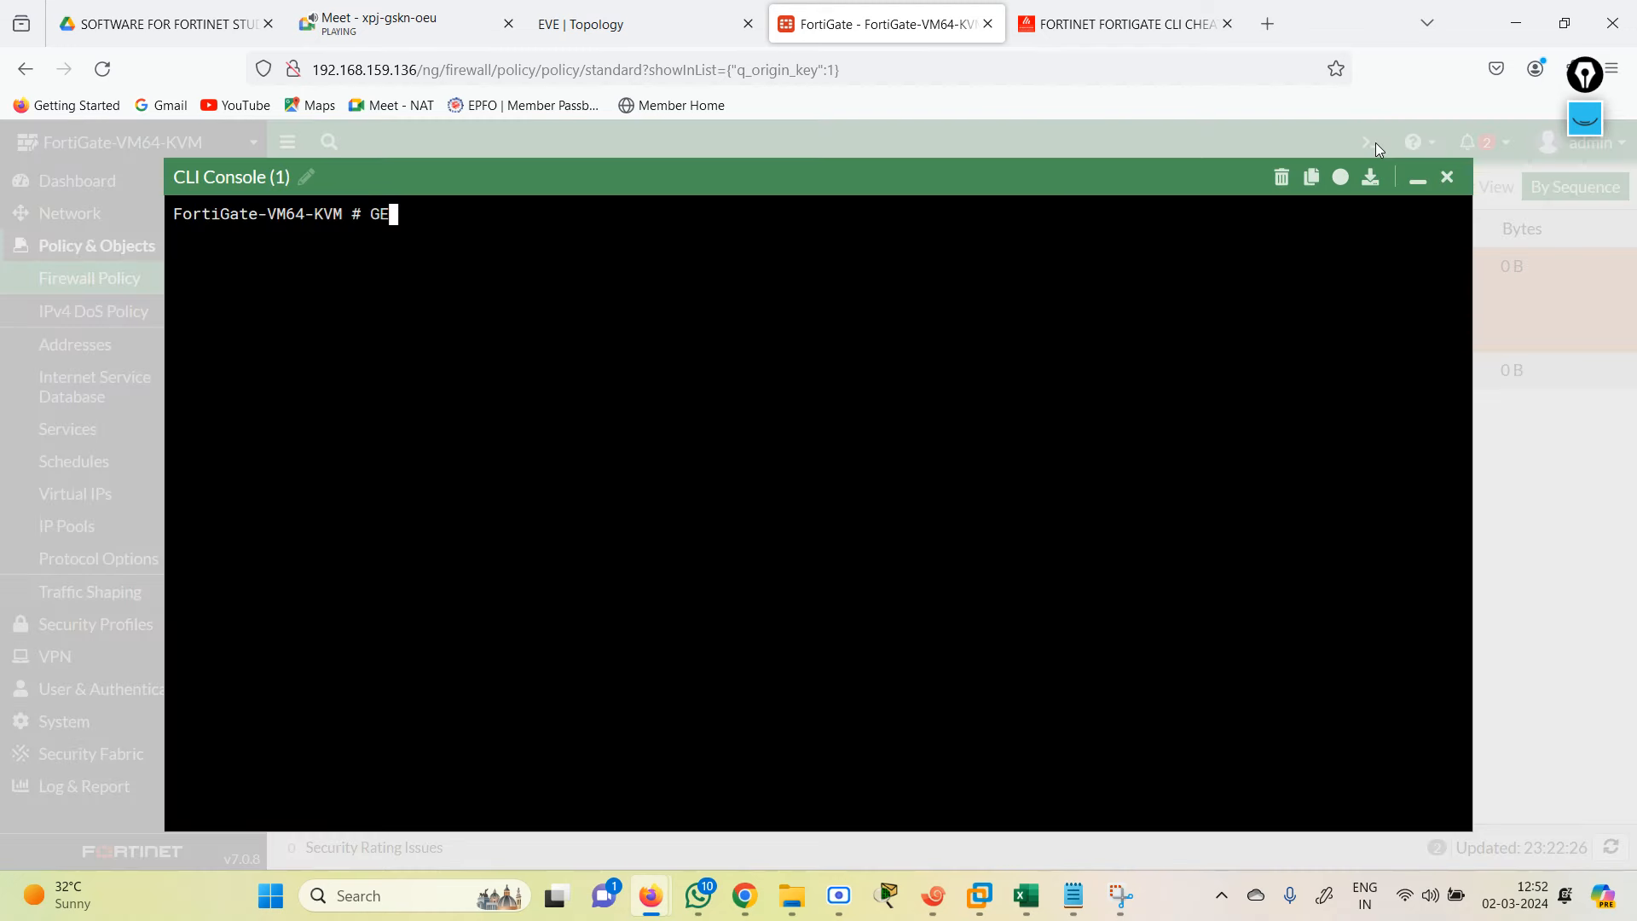
type("t router info routing-table details")
key("Return")
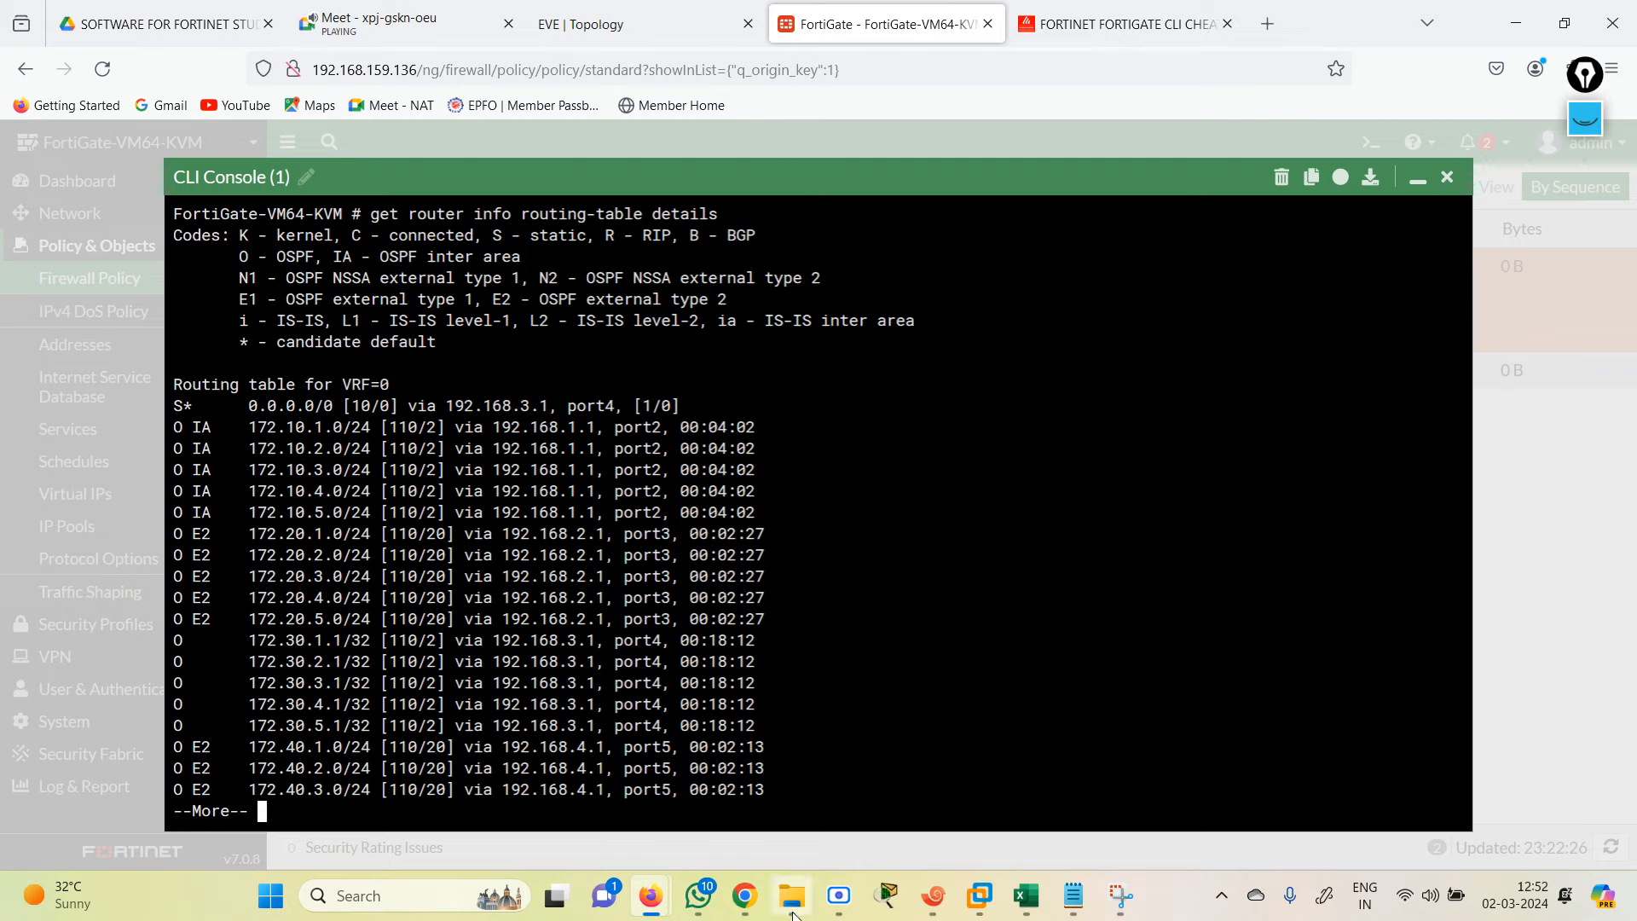
left_click(933, 895)
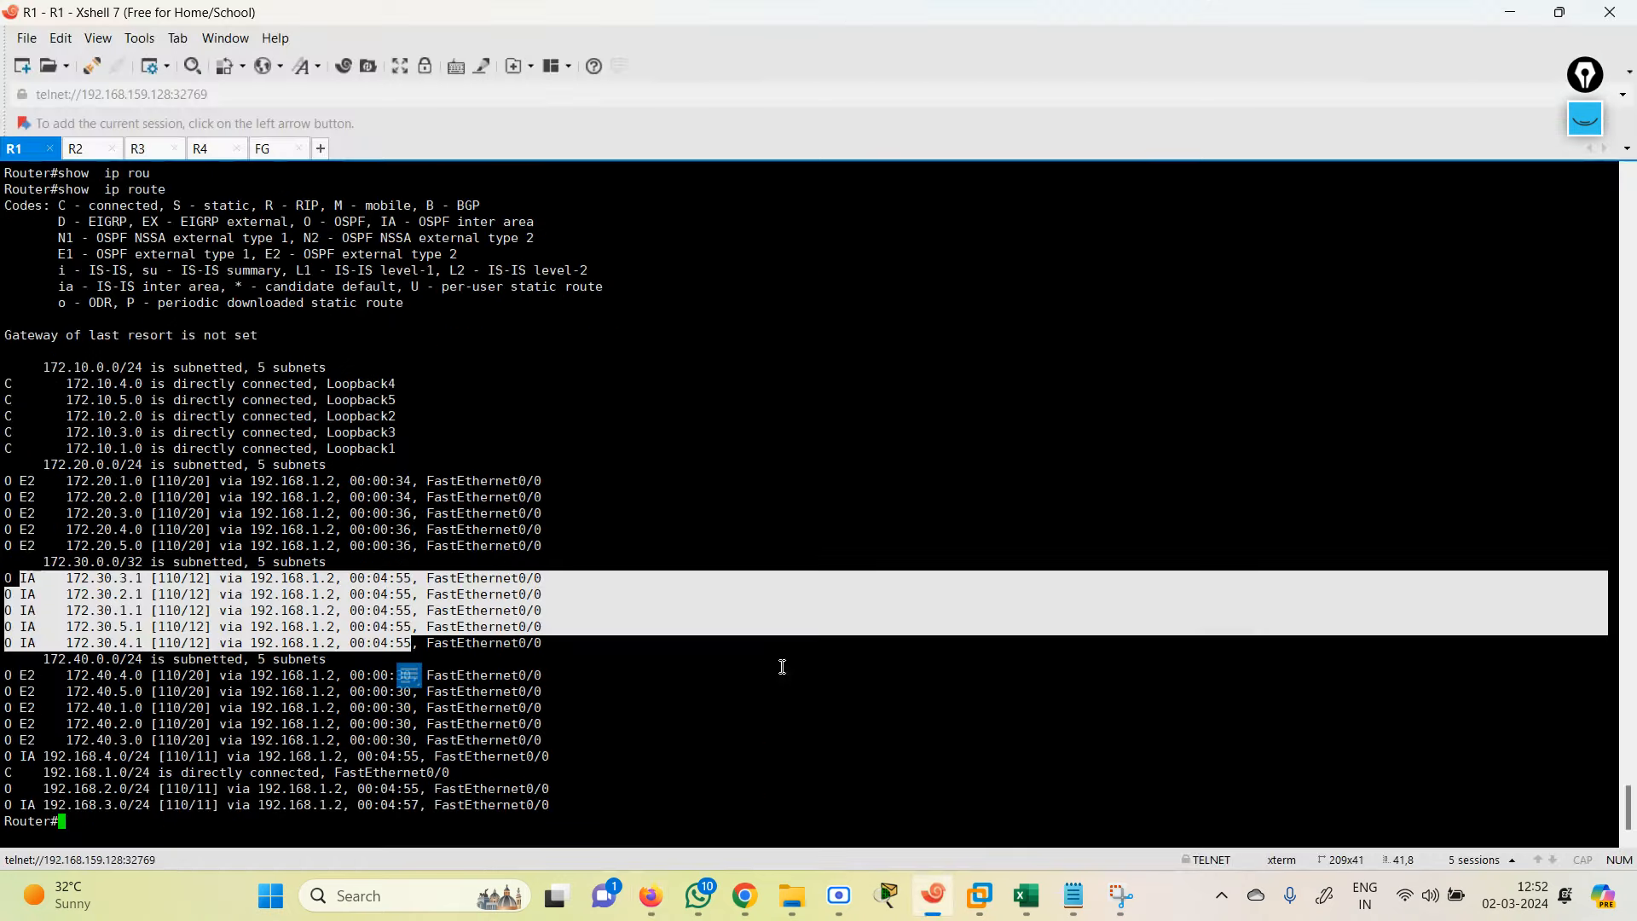
Step: On R3, enter privileged mode and list its interfaces with show ip int brief
left_click(143, 154)
key("Return")
key("Return")
key("Return")
key("Return")
key("Return")
key("Return")
key("Return")
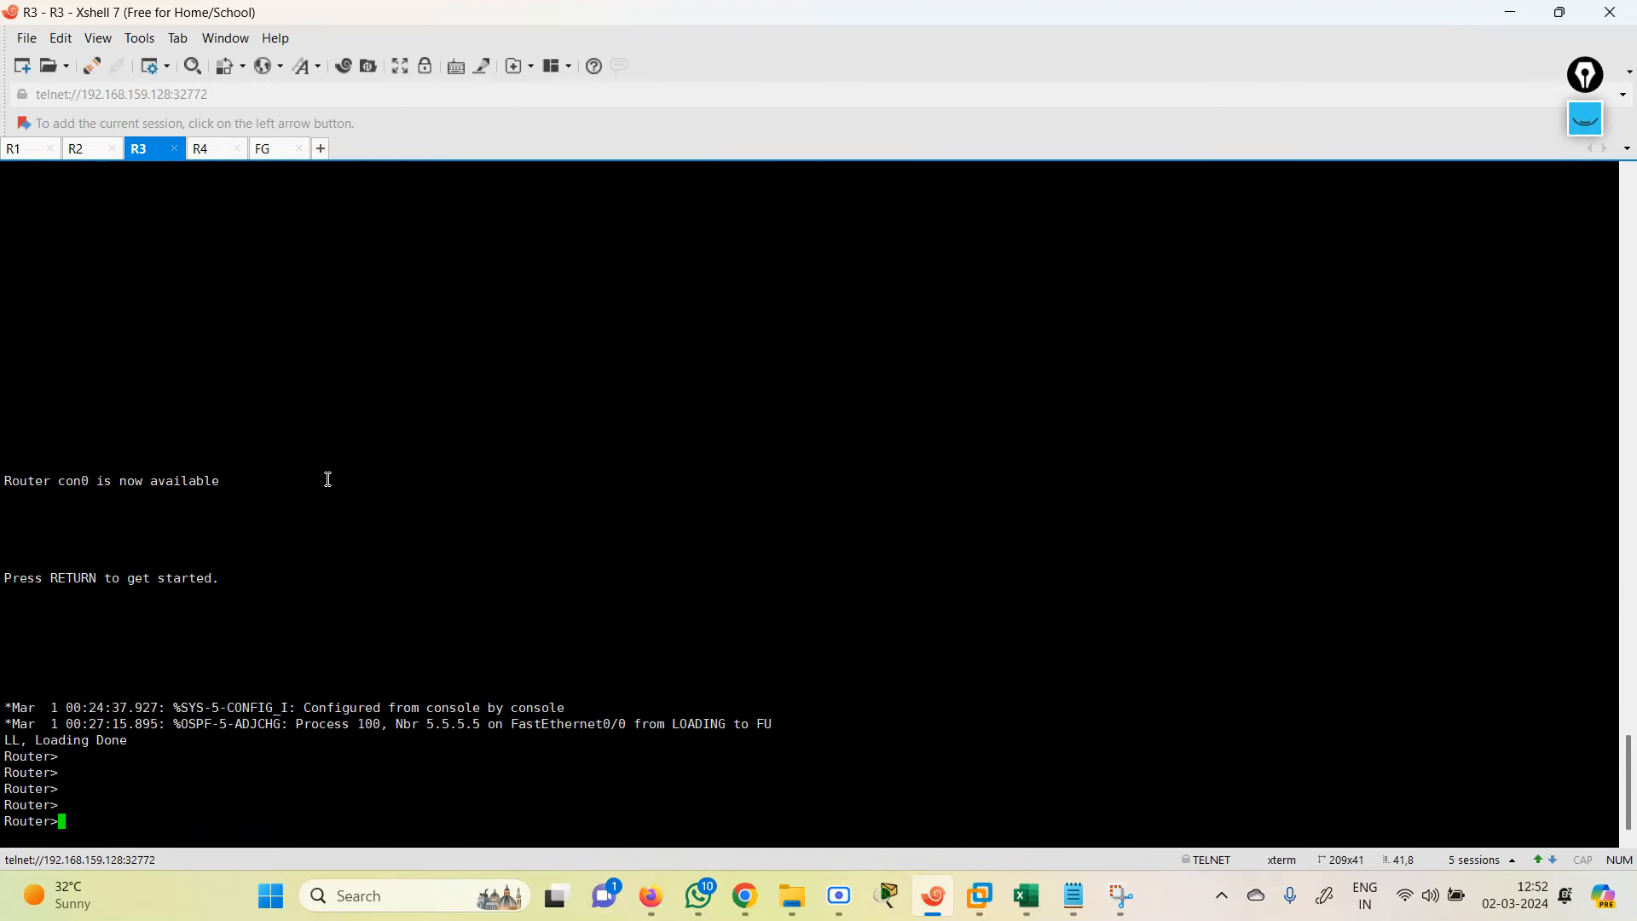
type("en")
key("Return")
type("shi")
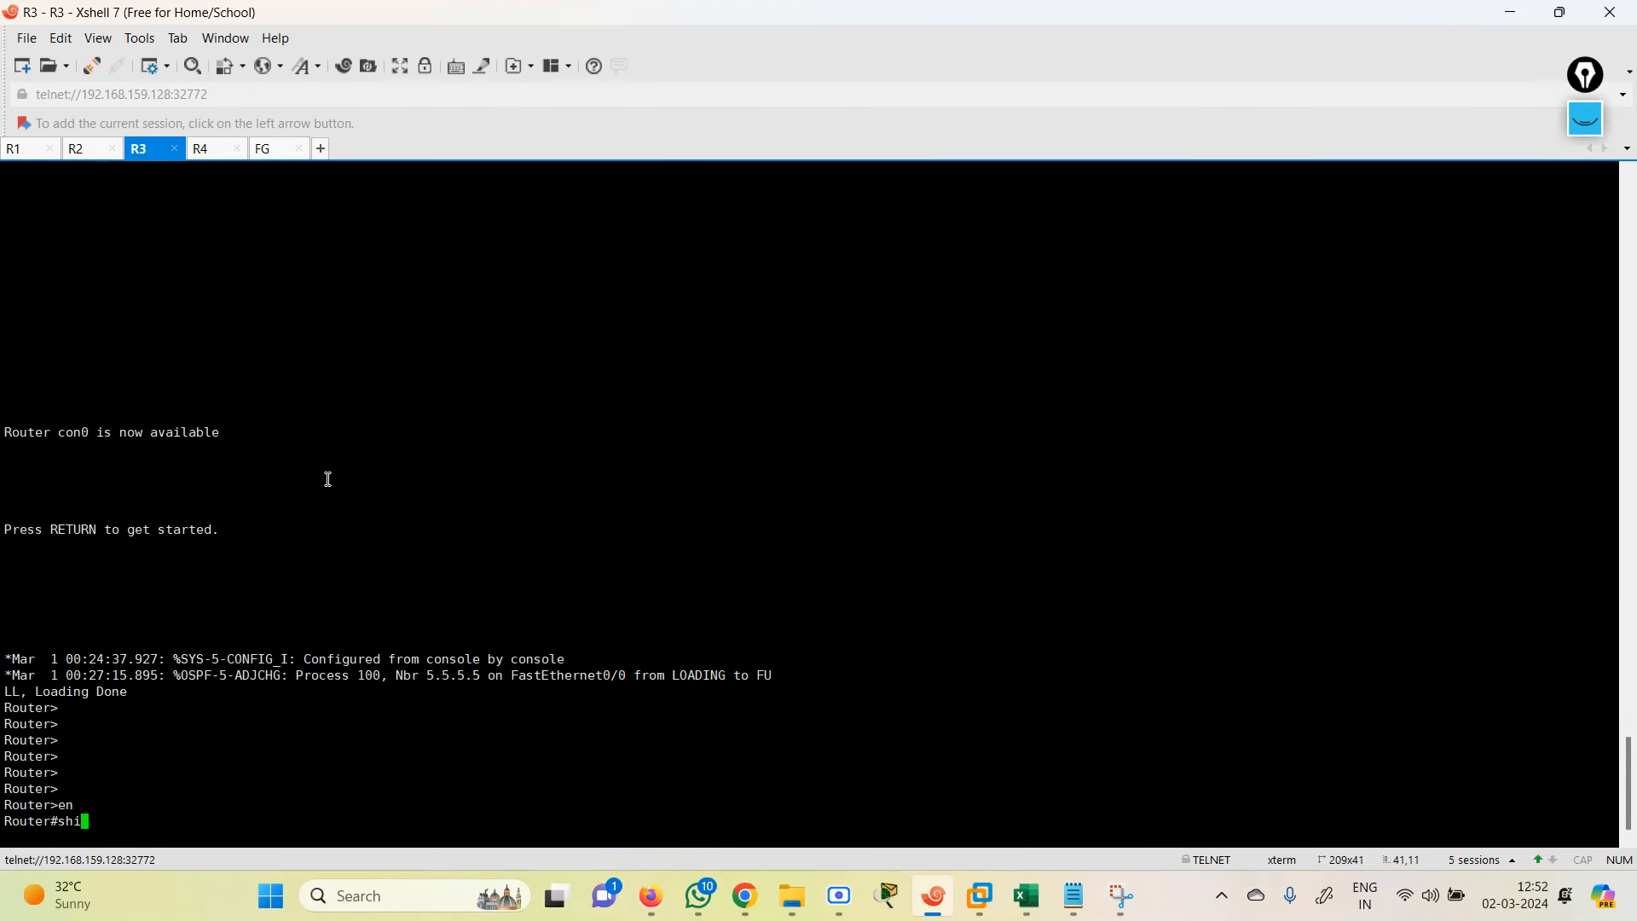
key("BackSpace")
type("ip int br")
key("Return")
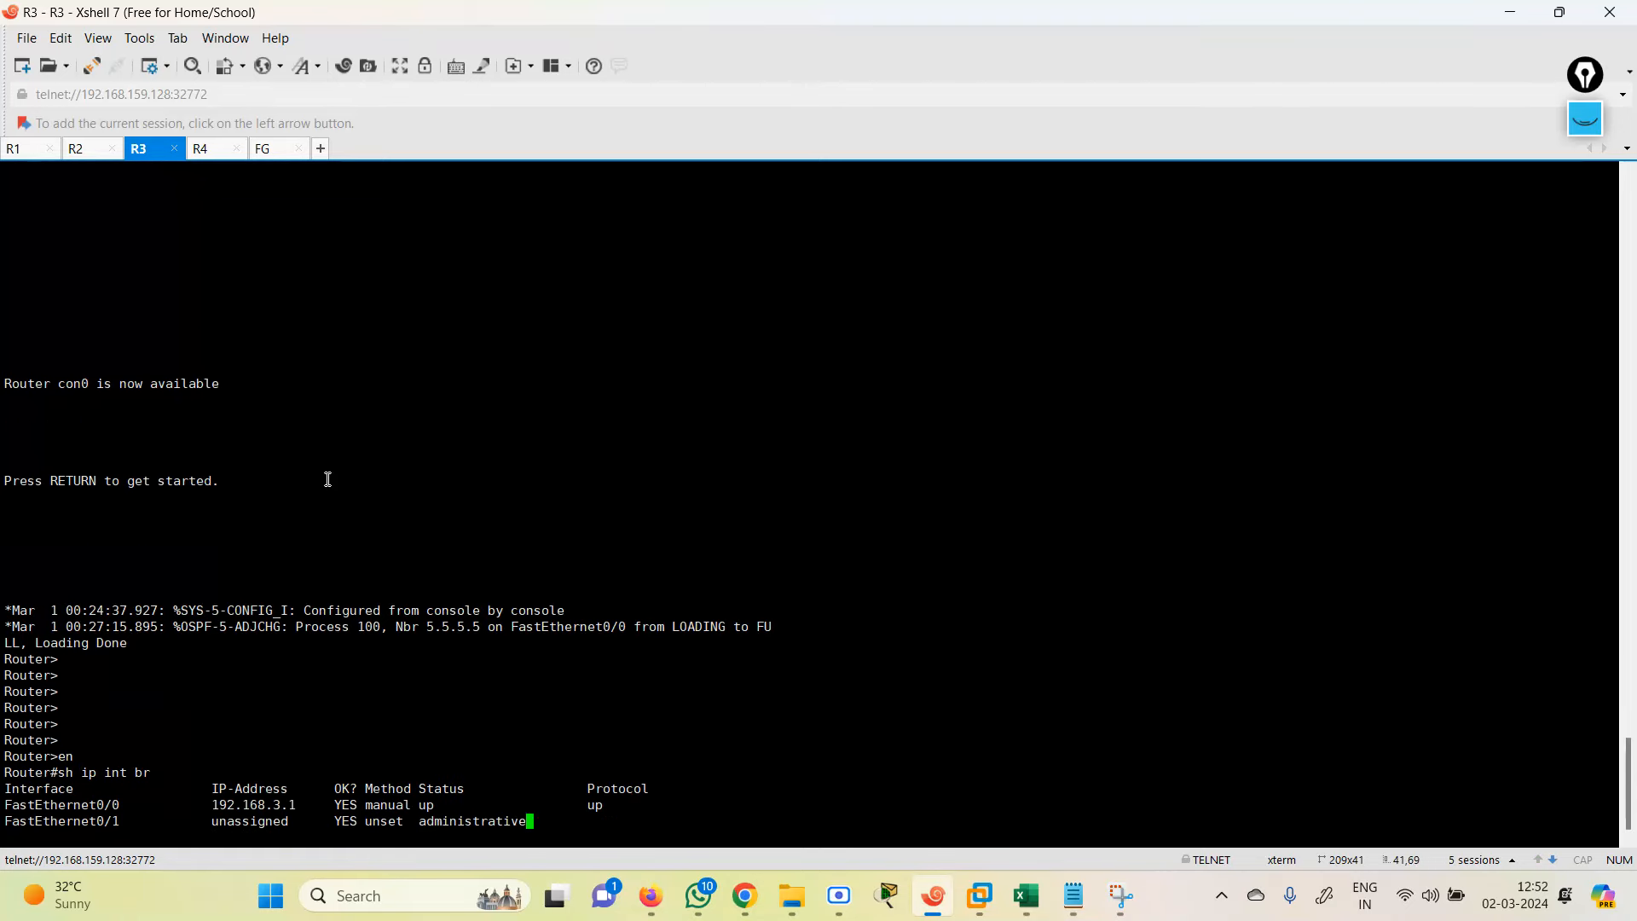
Step: Enter configuration mode and create interface Loopback100 on R3
type("conf te")
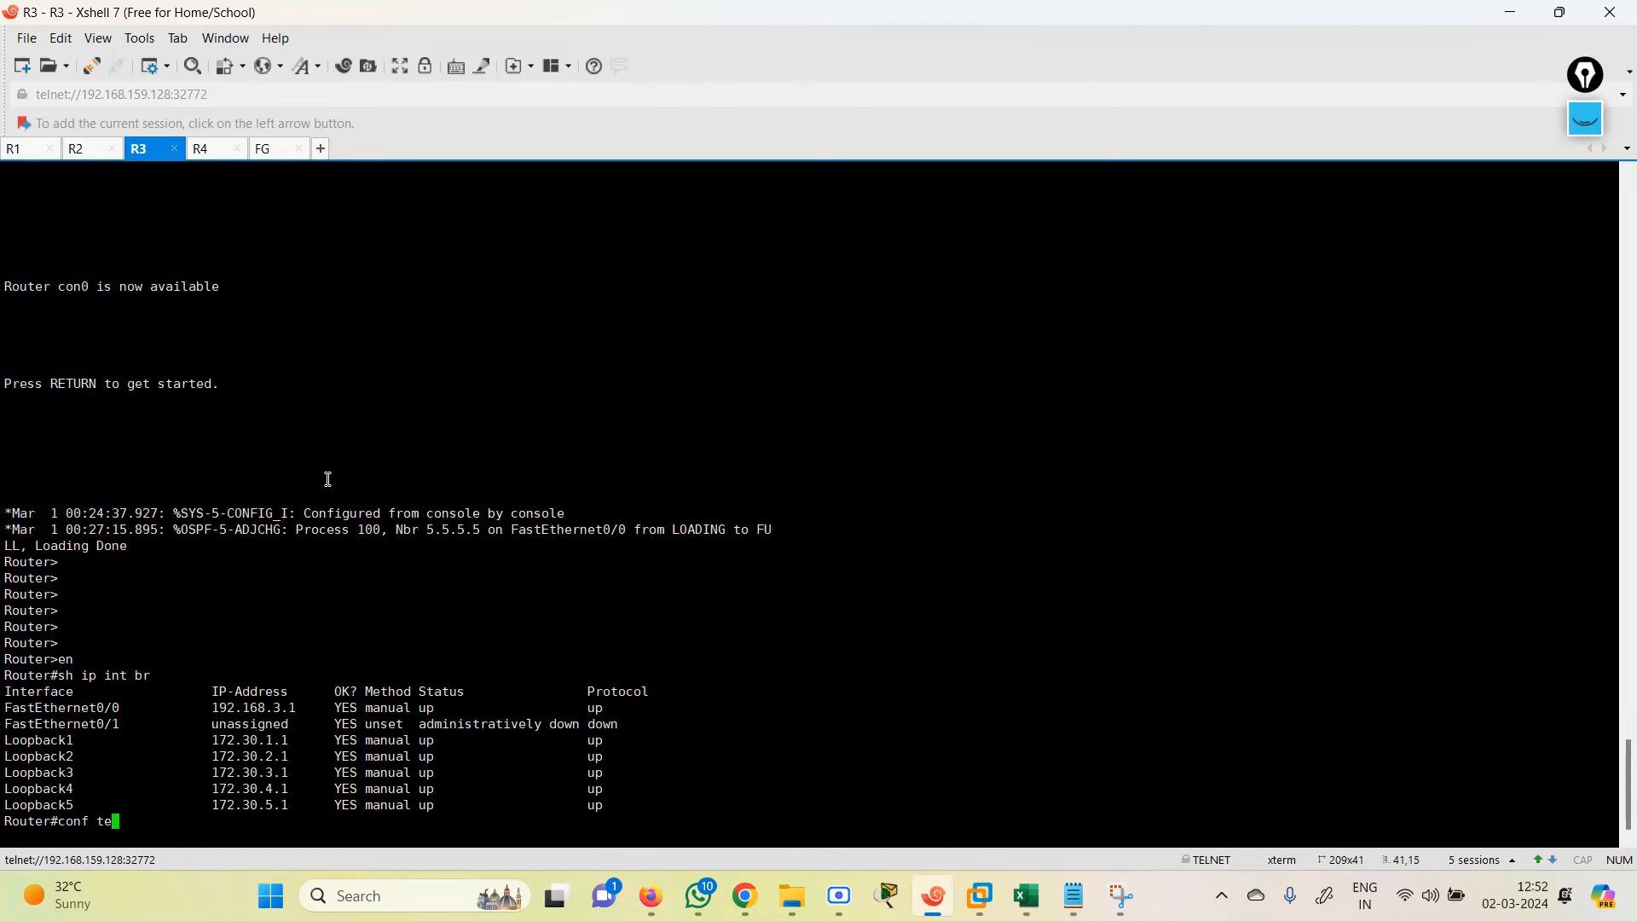
key("Return")
type("in")
key("Tab")
type("fas")
key("Tab")
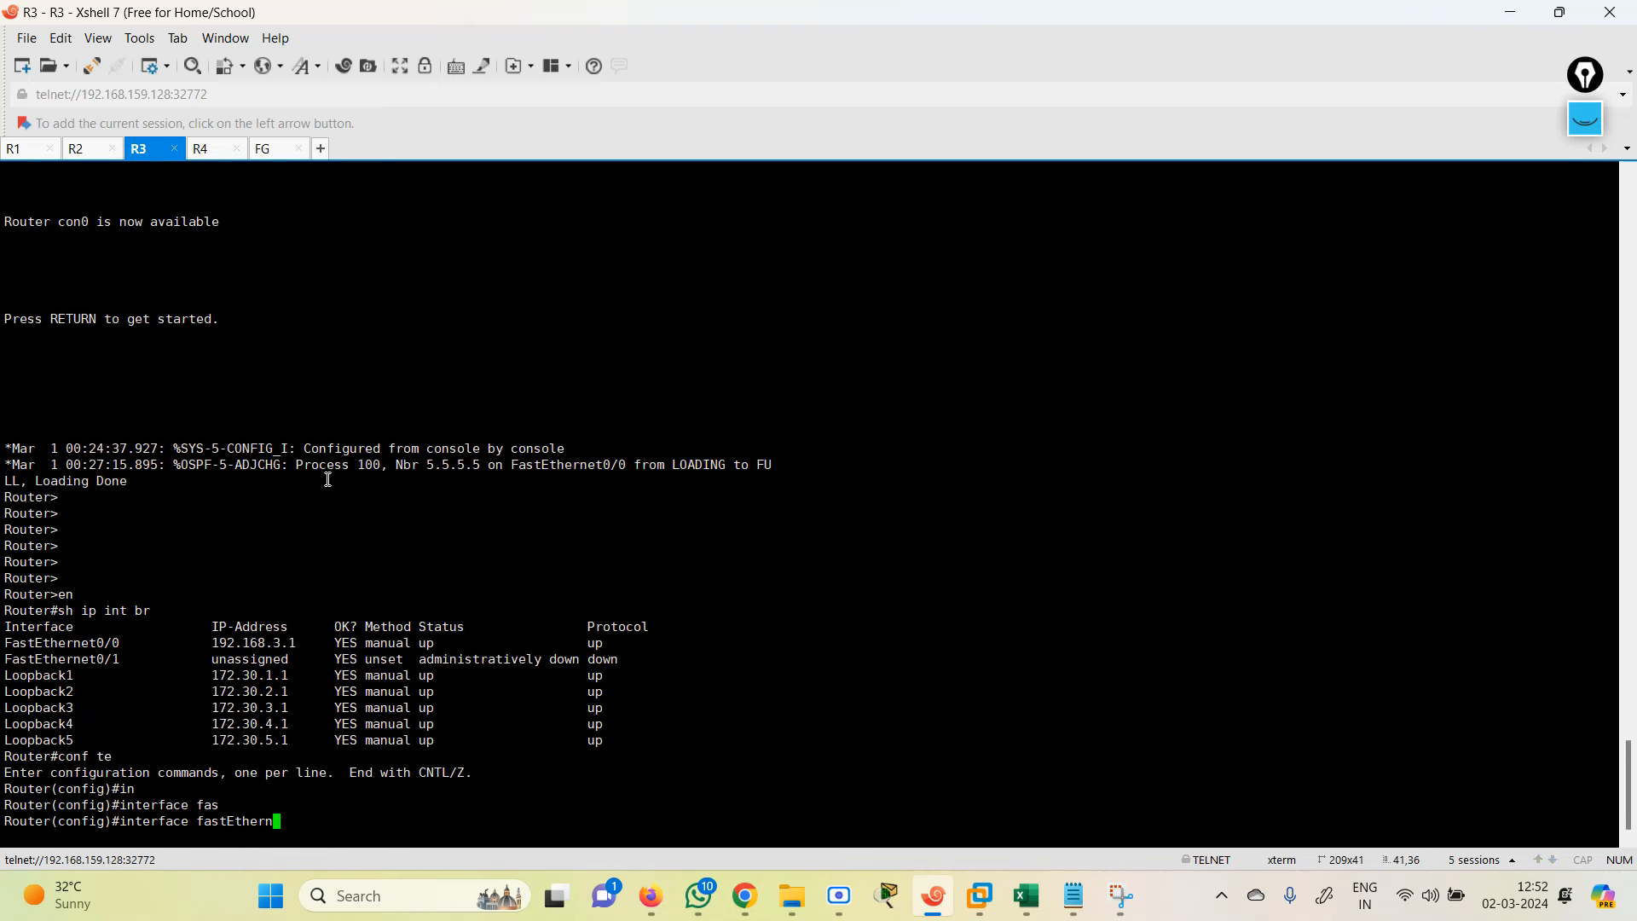
key("BackSpace")
key("BackSpace")
key("BackSpace")
key("BackSpace")
key("BackSpace")
key("BackSpace")
key("BackSpace")
key("BackSpace")
type("loo")
key("Tab")
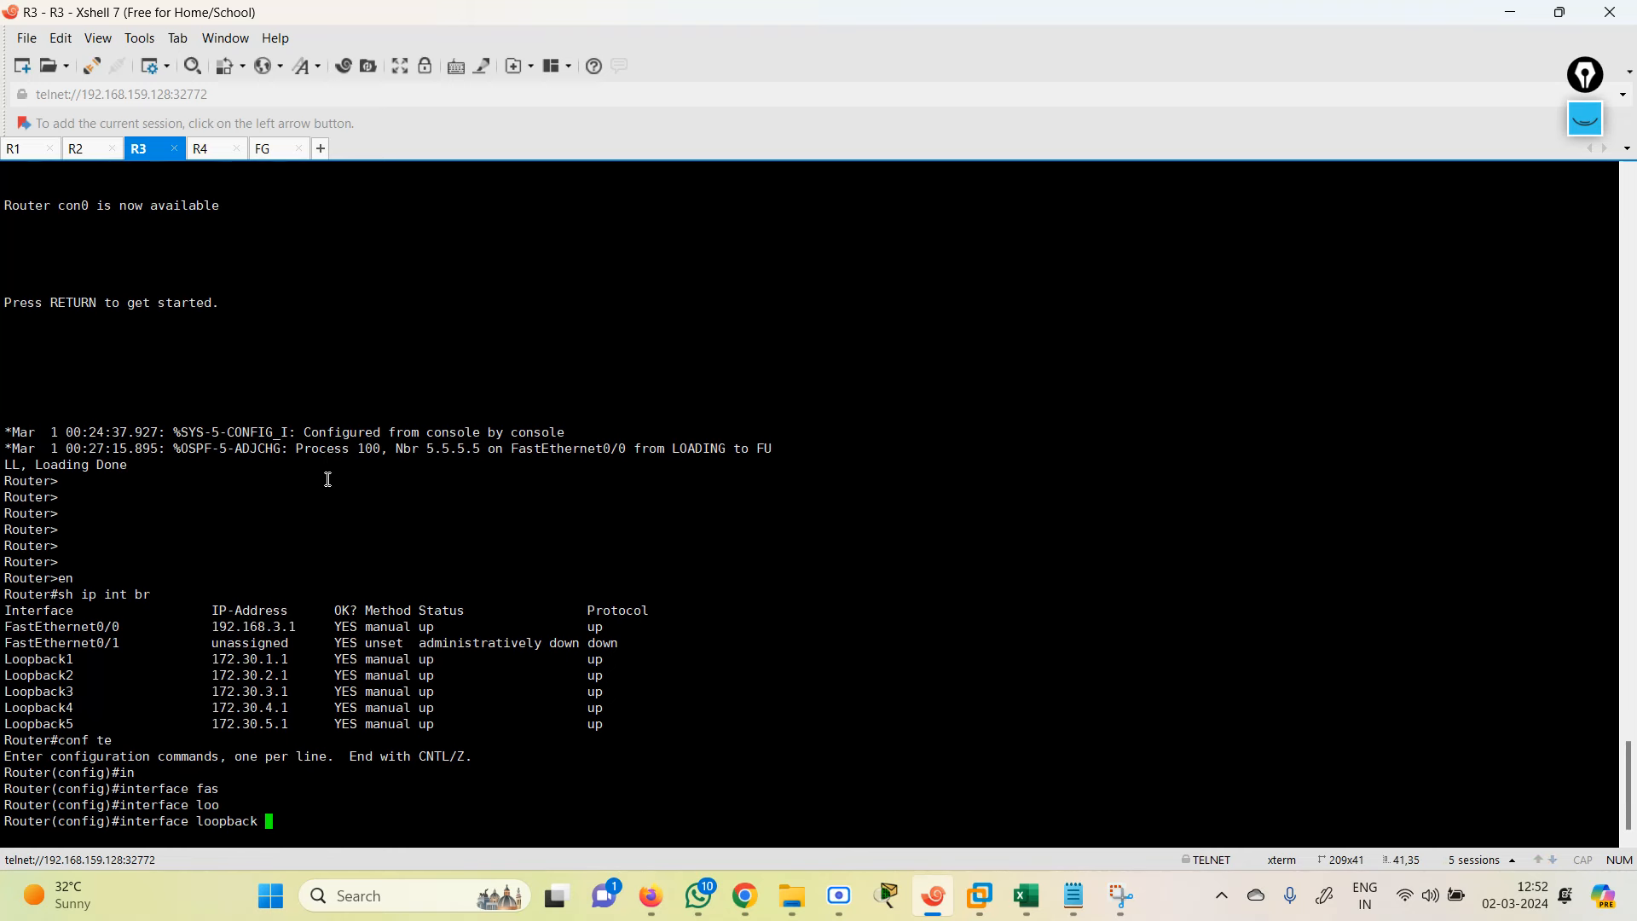
type("100")
key("Return")
Step: Attempt to address Loopback100 as 1.1.1.1, which fails on a mistyped subnet mask
type("ig-if)#ip add")
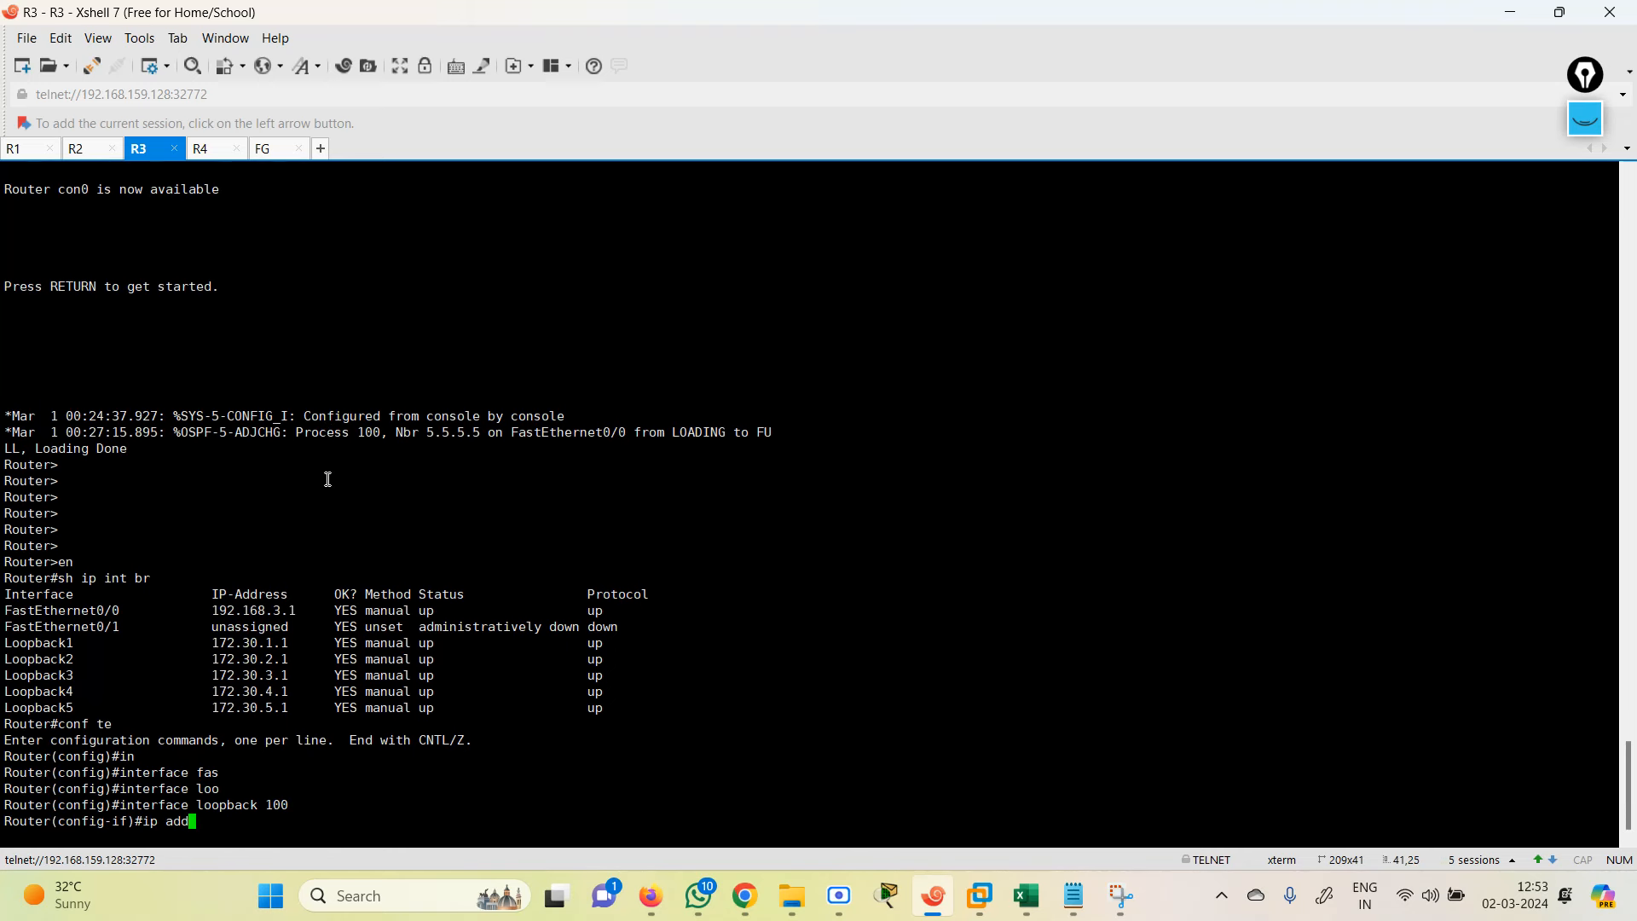
key("Tab")
type("1.1.1.1")
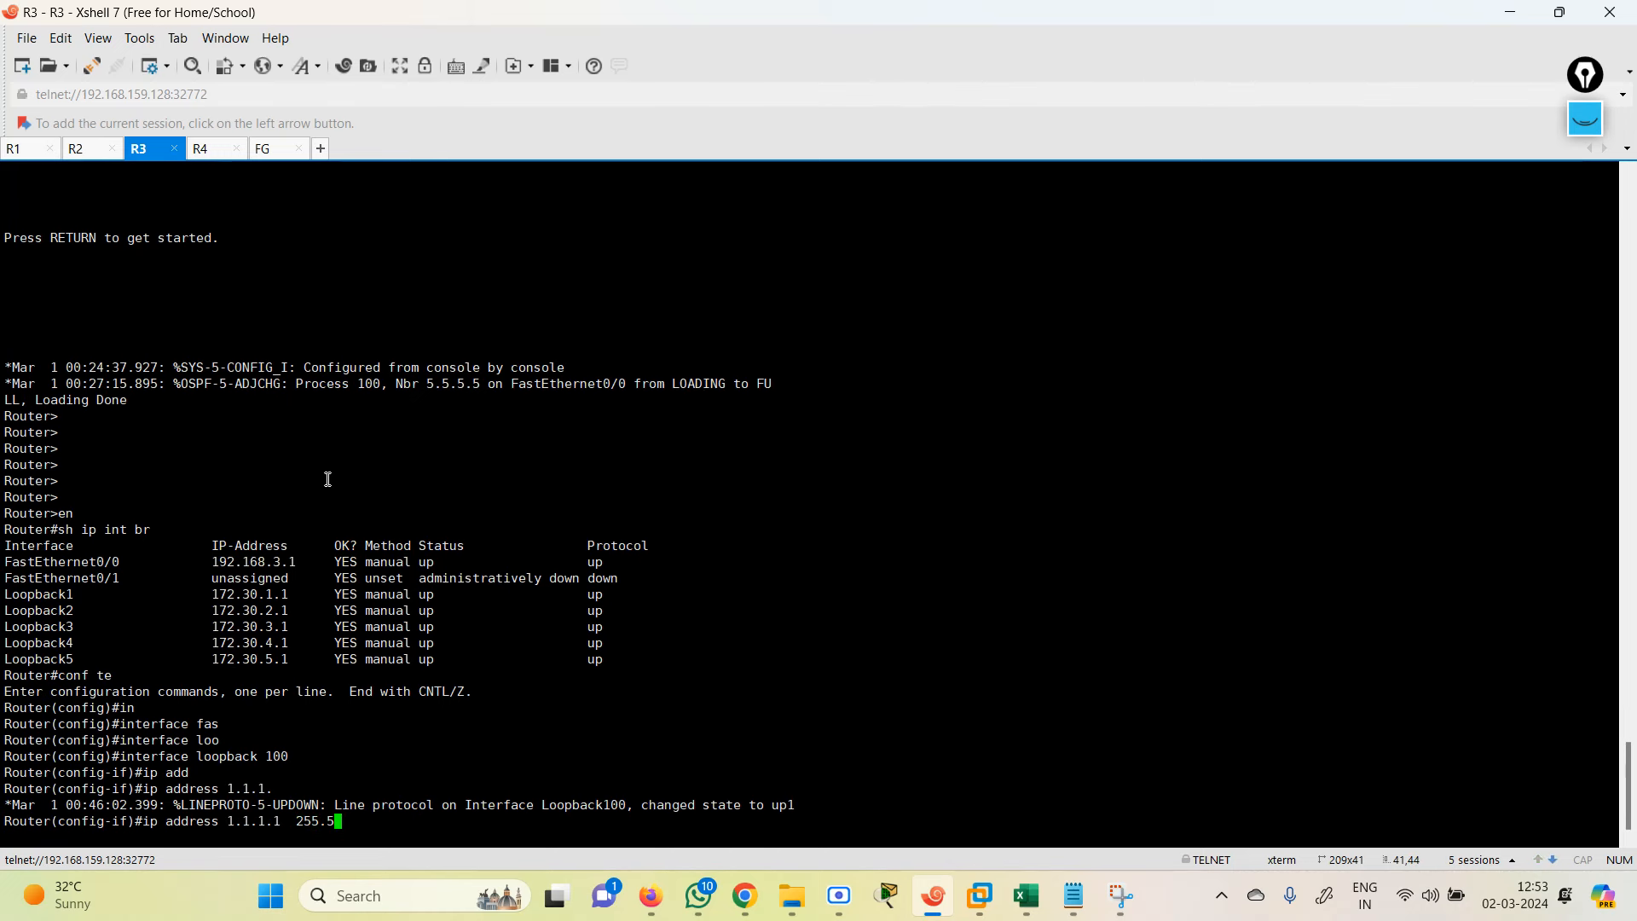
type("255.255.255.255.0")
key("Return")
type("end")
key("Return")
key("Up")
key("Up")
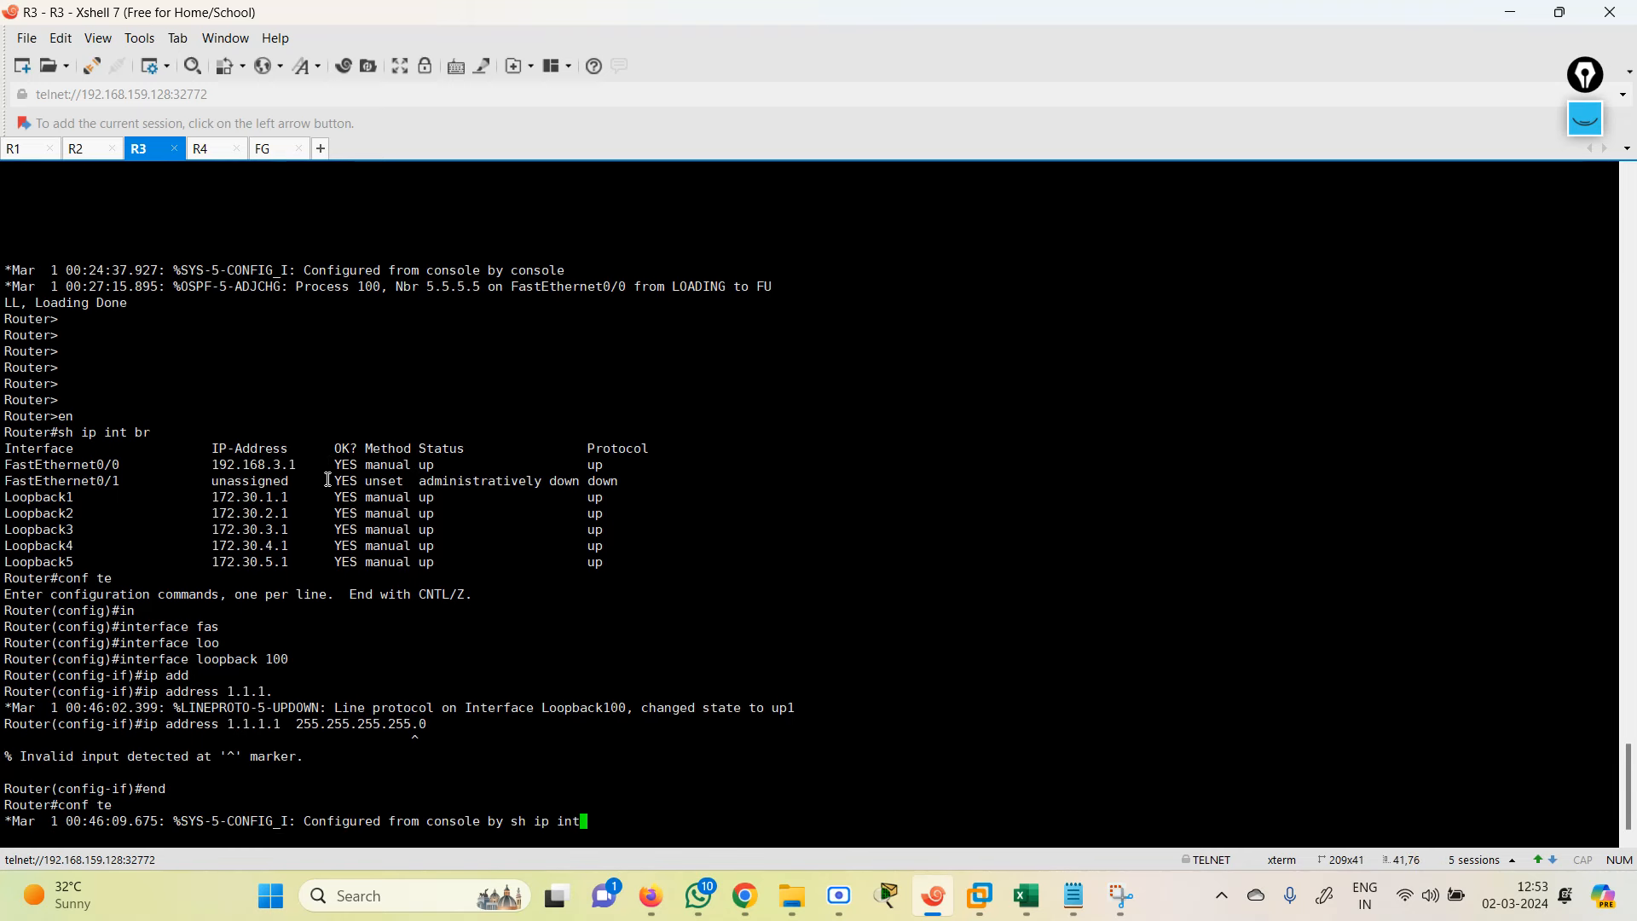
key("Down")
key("Return")
key("Up")
key("Up")
key("Up")
key("Up")
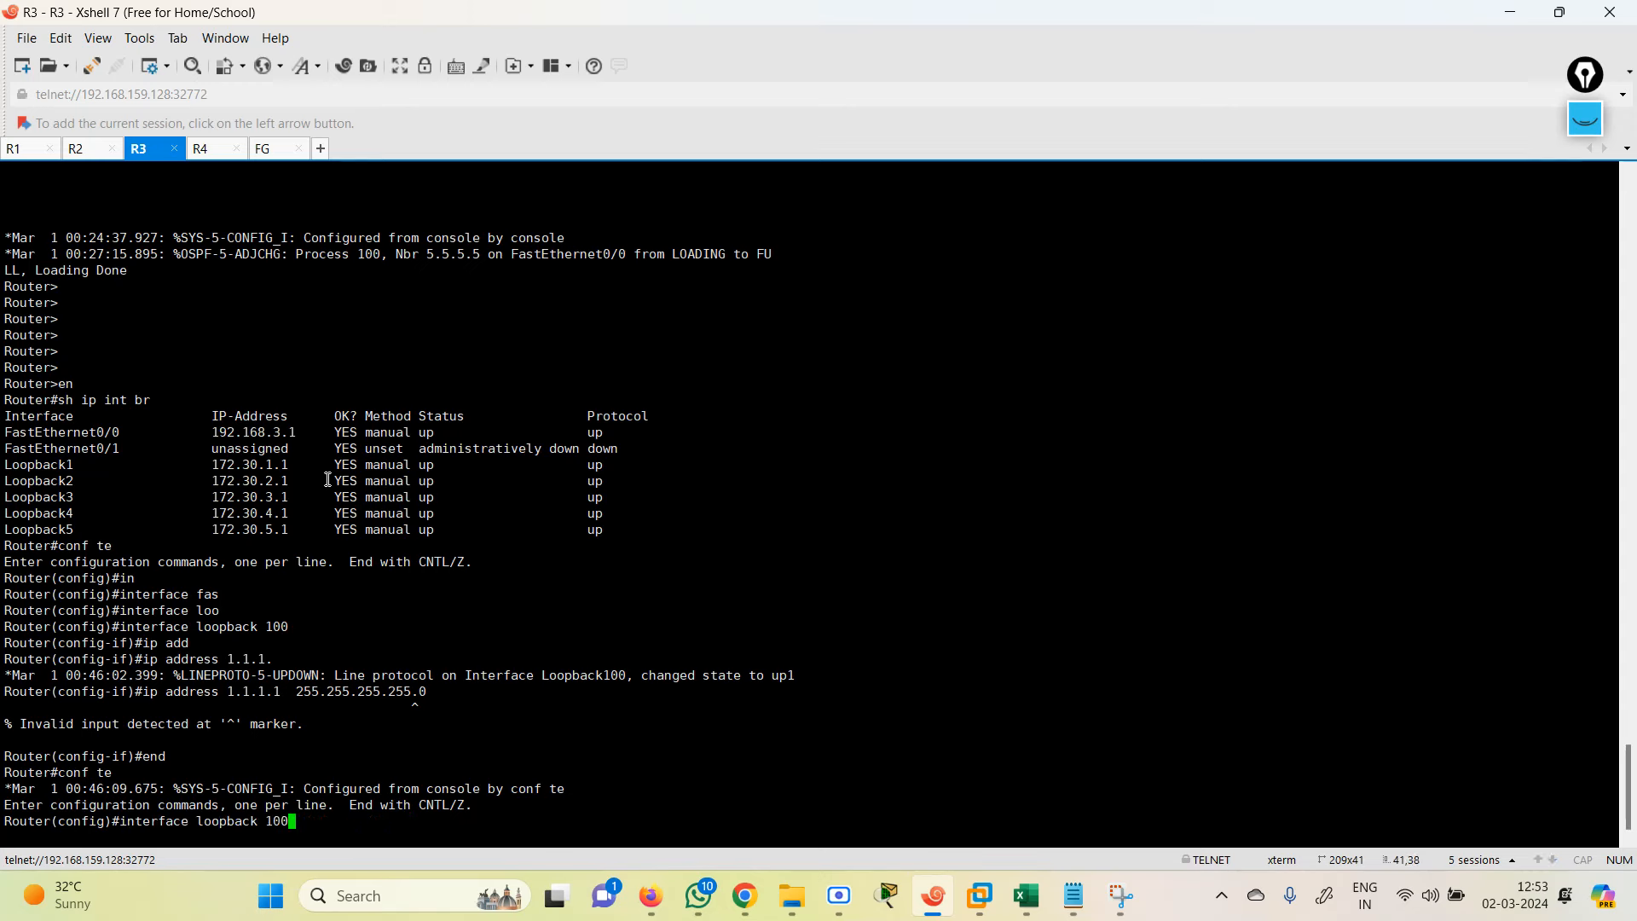
key("Down")
key("Down")
key("Down")
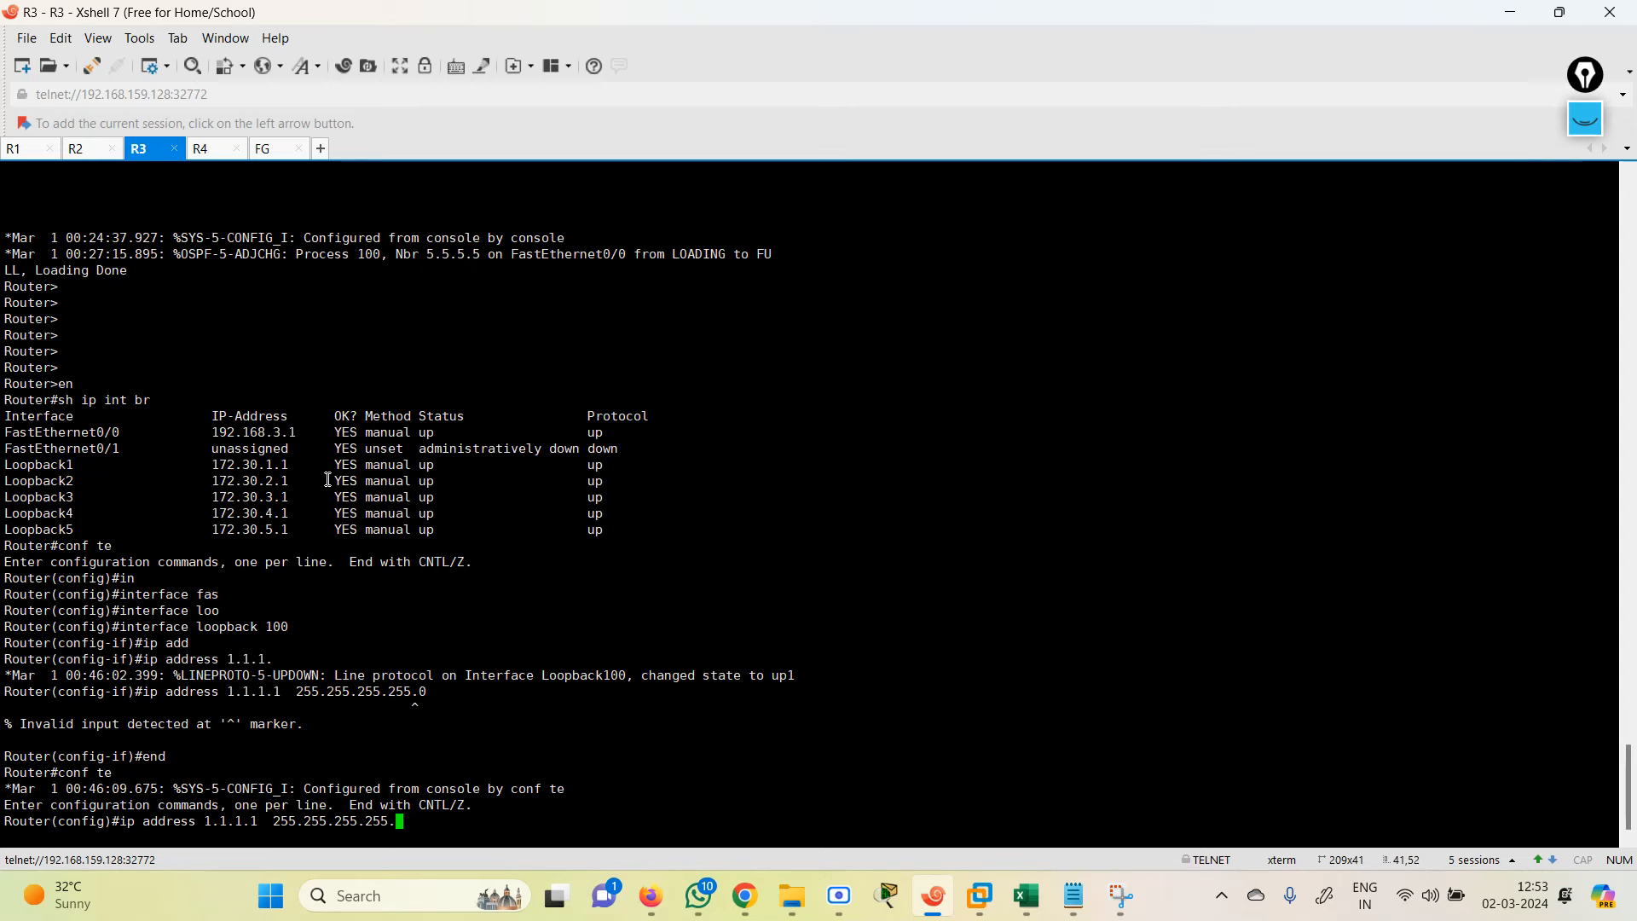
key("Return")
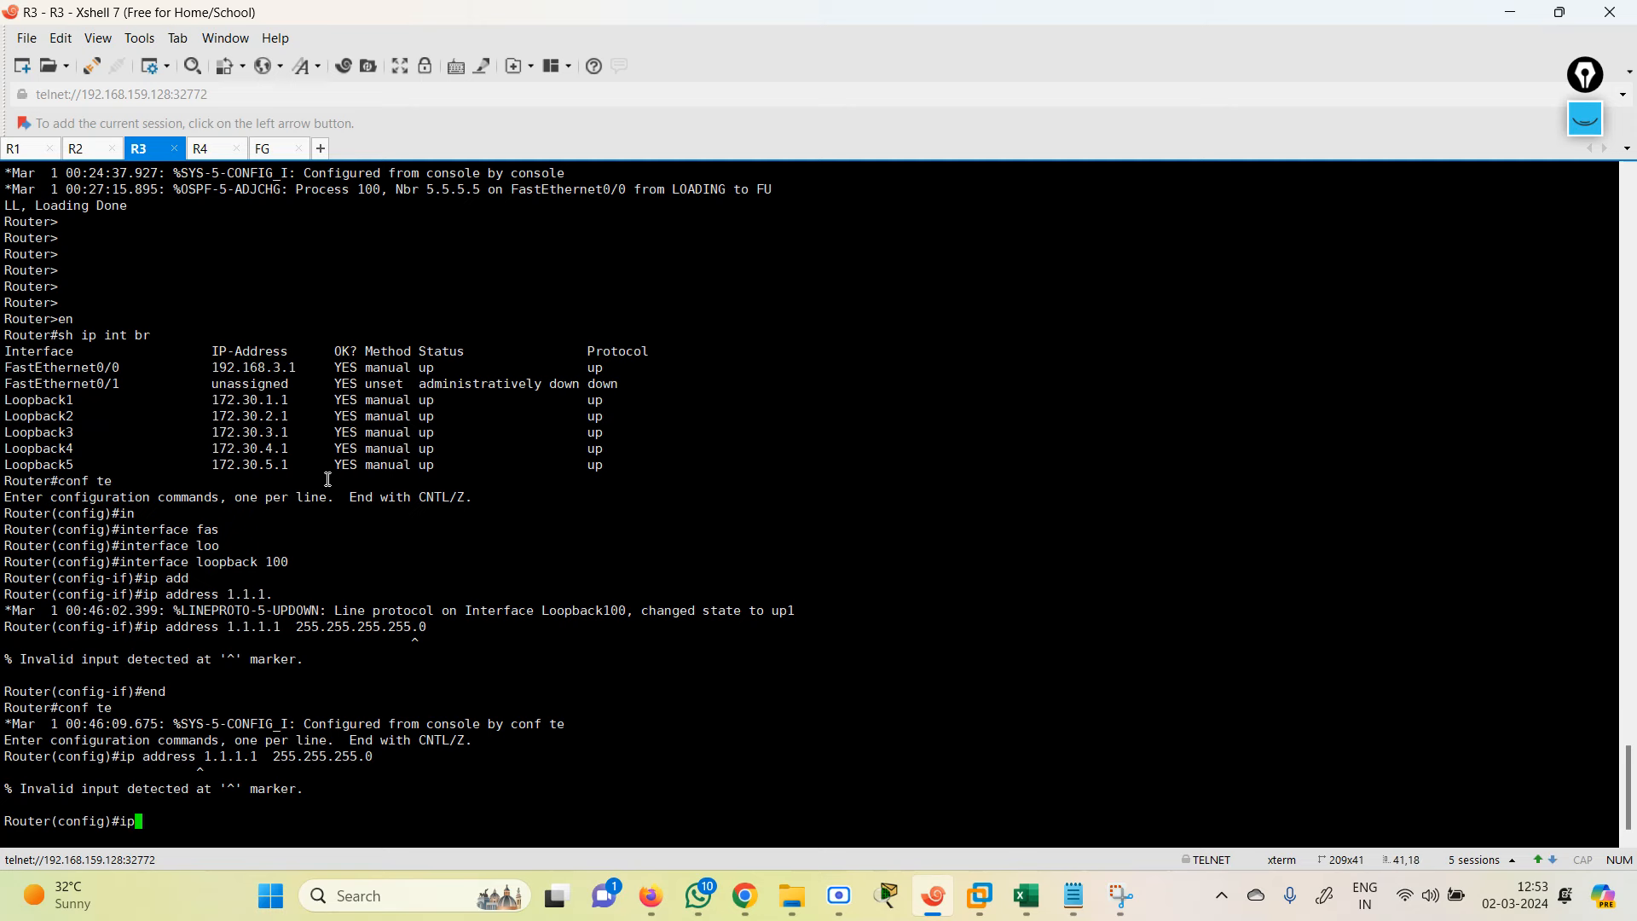
Step: Re-enter Loopback100 and assign it ip address 1.1.1.1 255.255.255.0
type("conf te")
key("Return")
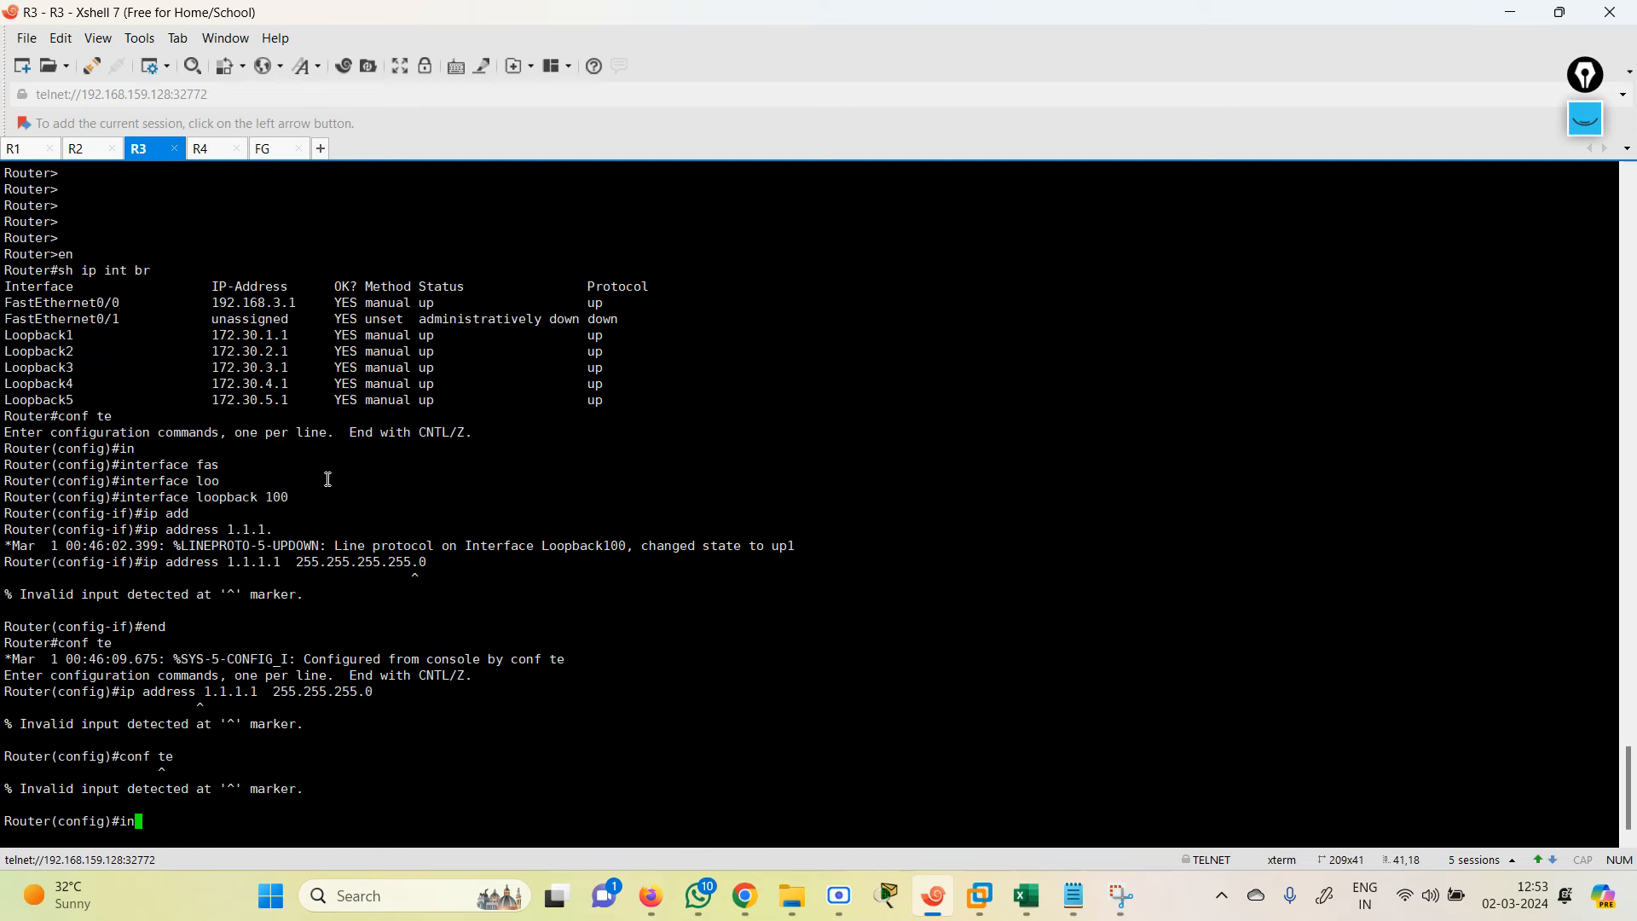
type("inter")
key("Tab")
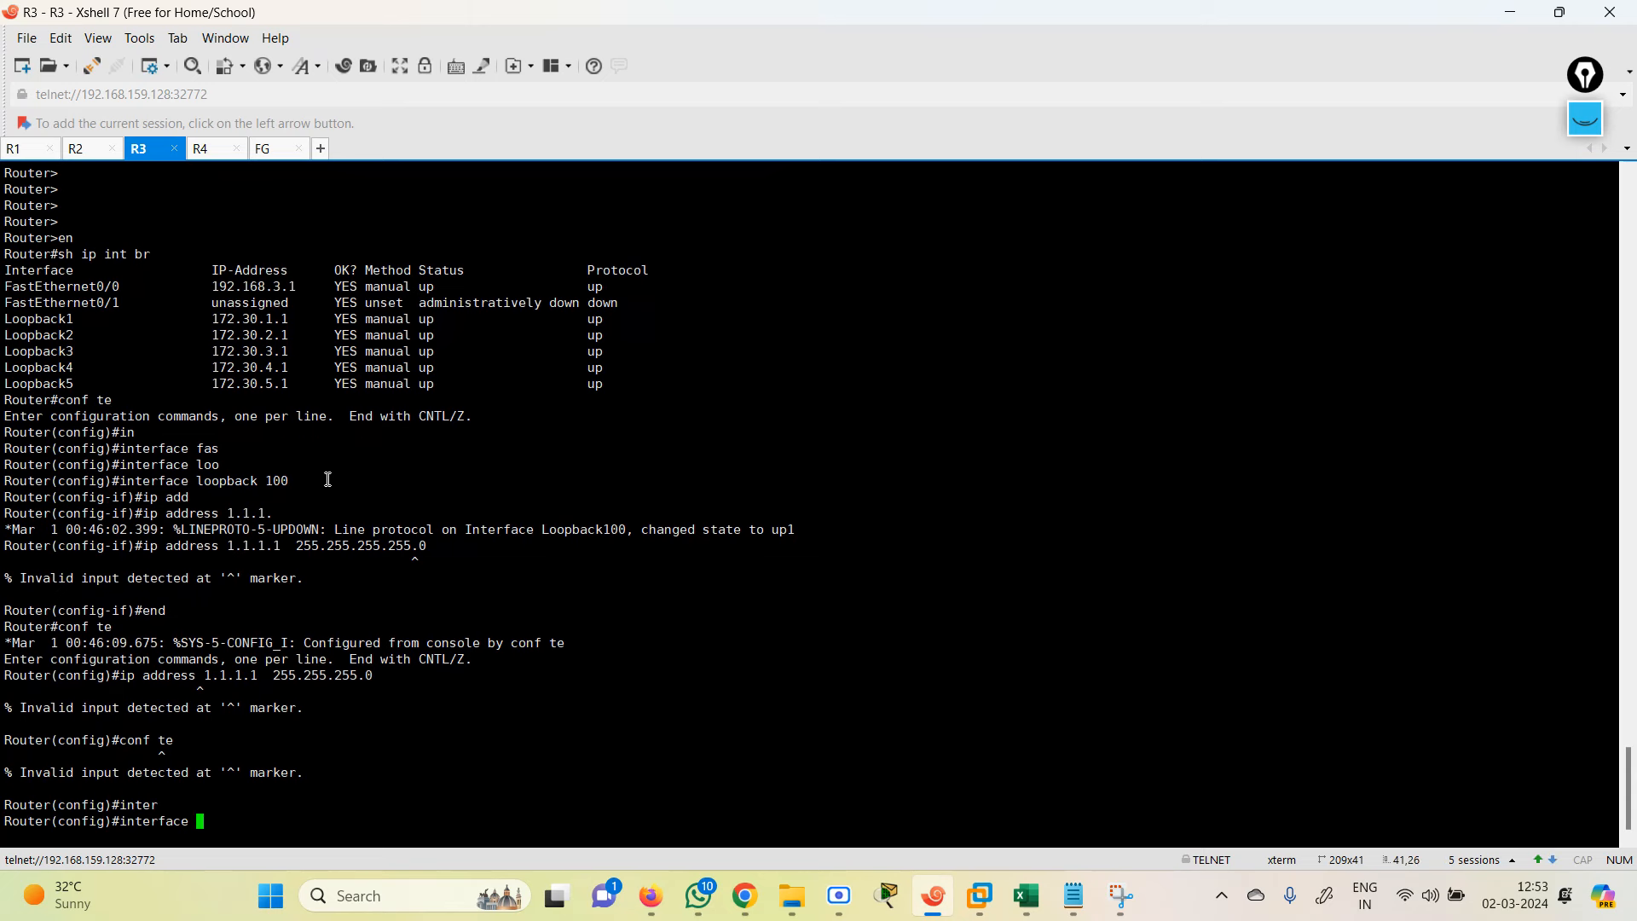
type("lo")
key("Tab")
type("100")
key("Return")
type("ip")
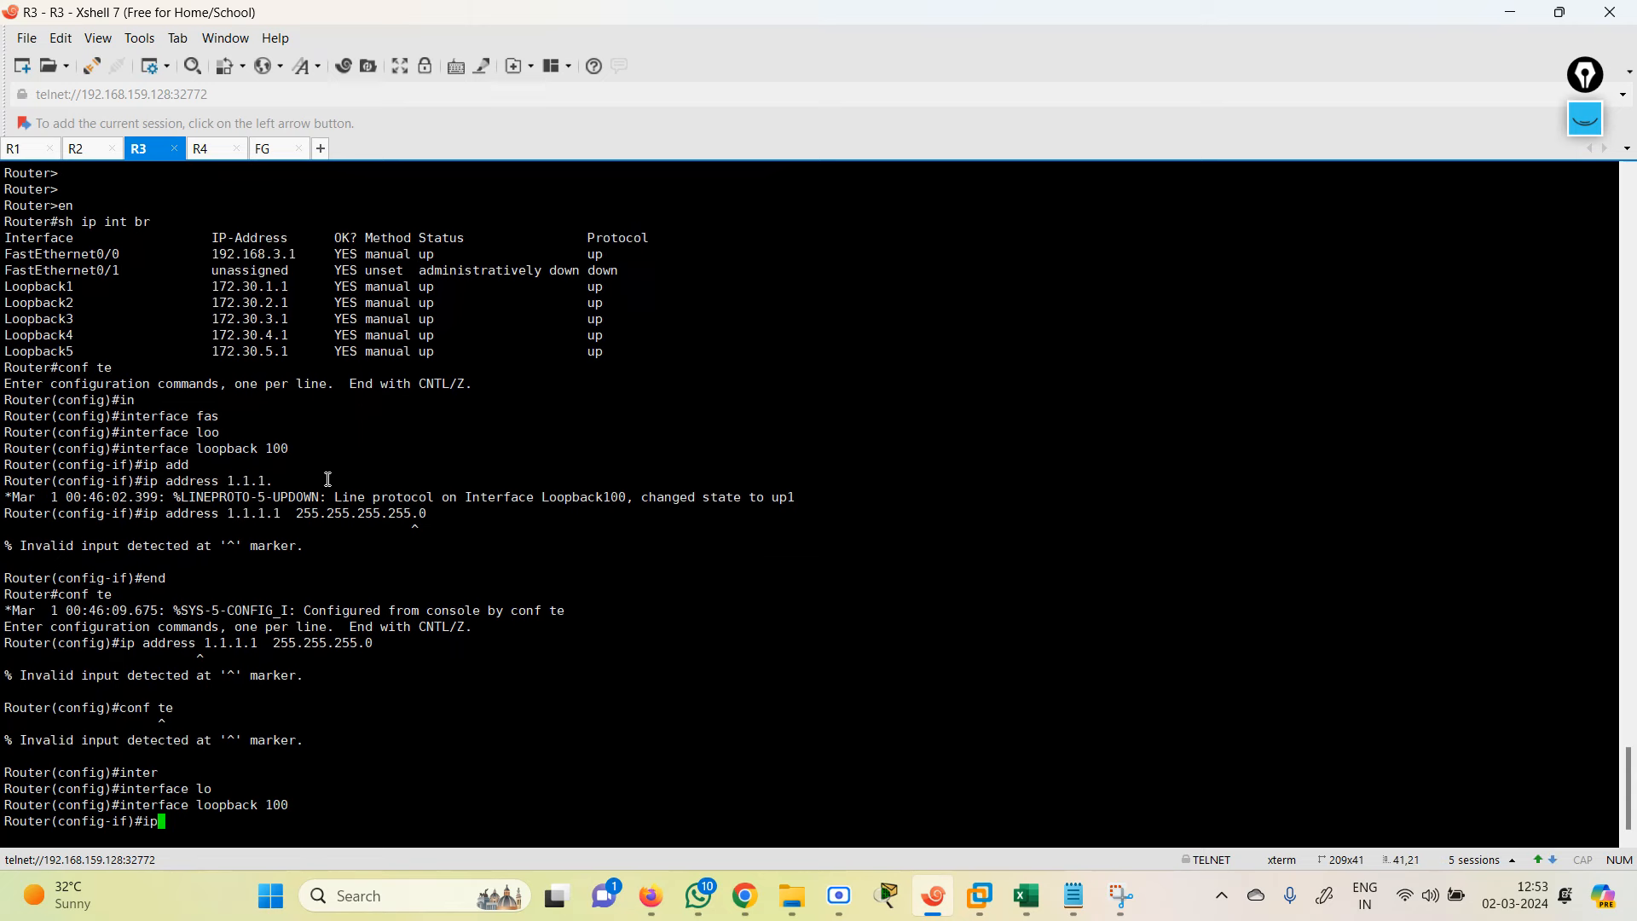
type(" add")
key("Tab")
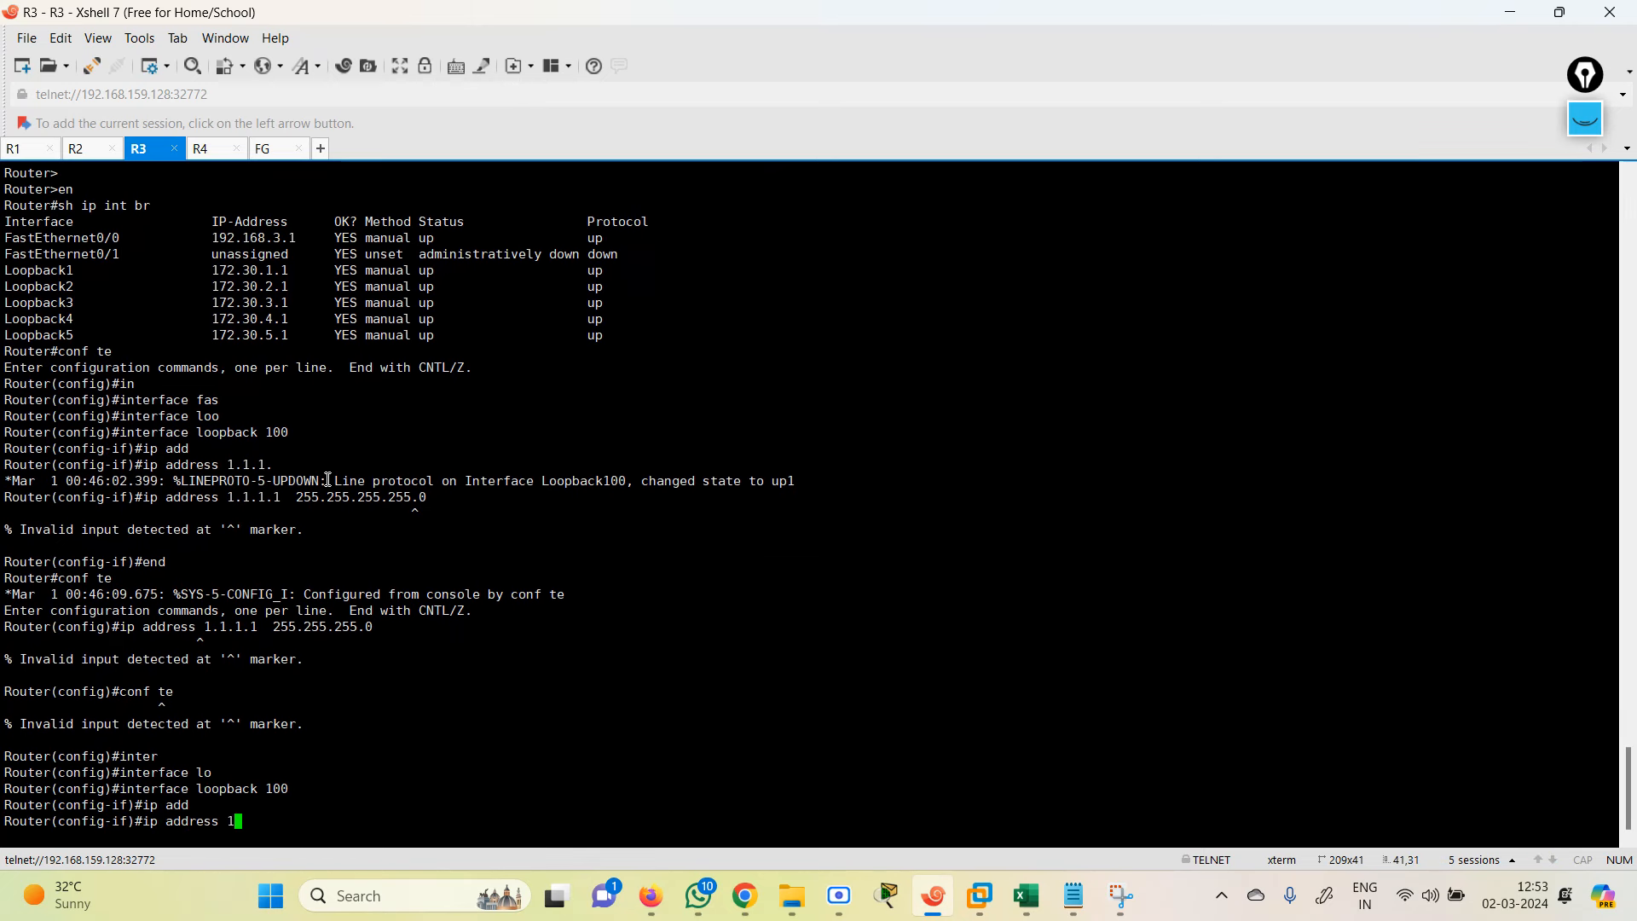
type("1.1.1.1 255.255.255.0")
key("Return")
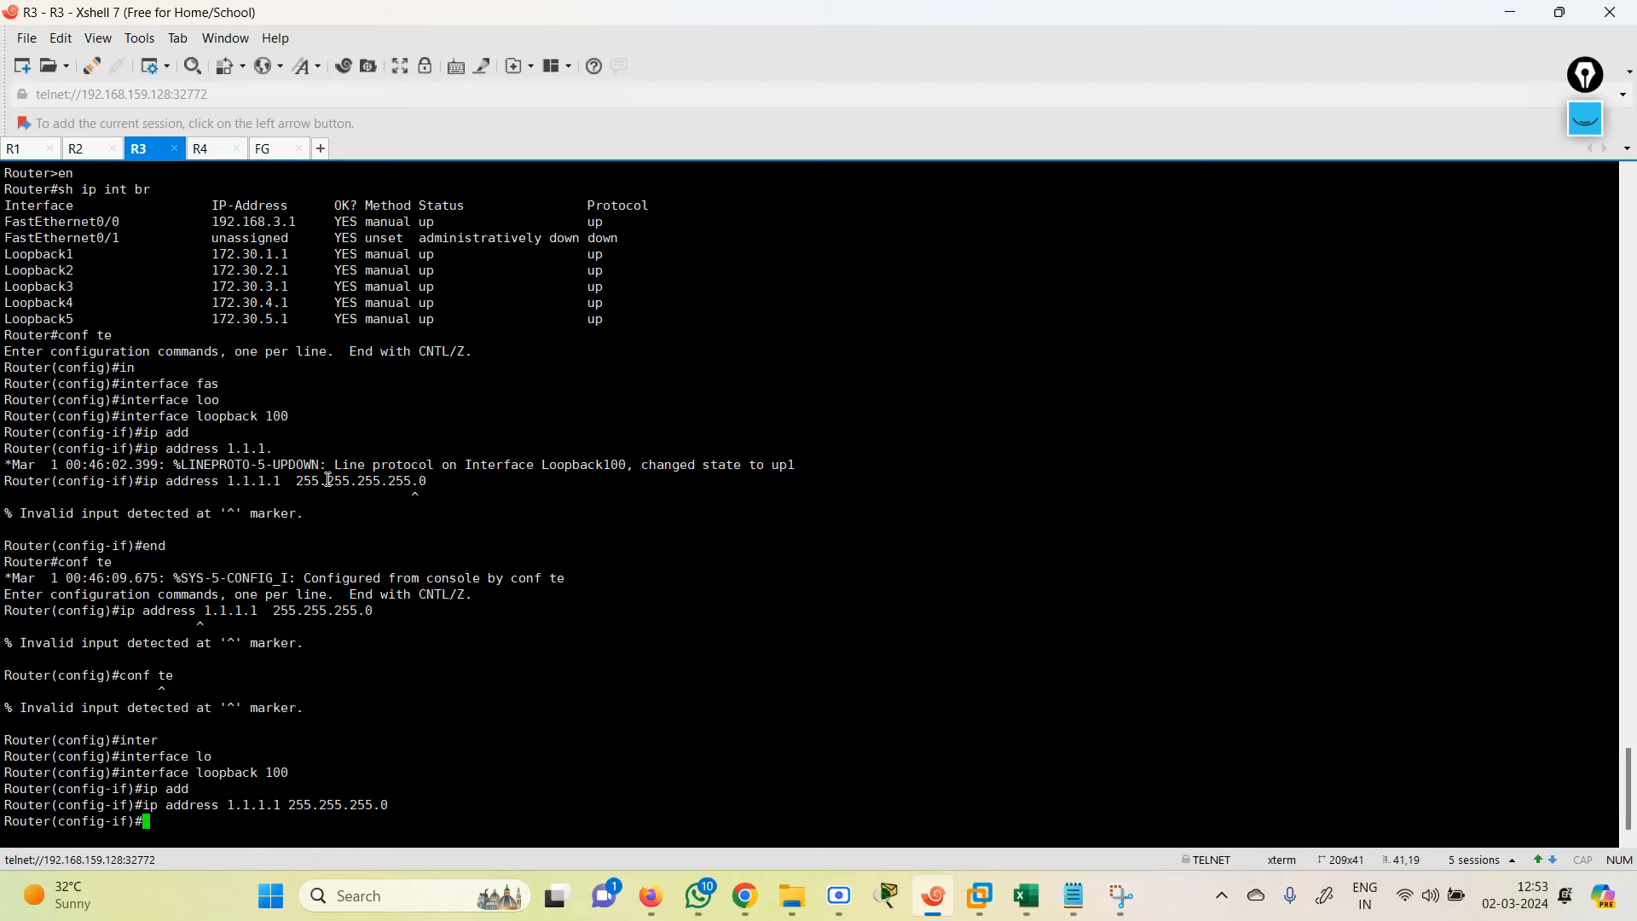
Step: Exit configuration, confirm Loopback100 is up/up with show ip int brief, and minimize Xshell
type("end")
key("Return")
type("sh")
key("Tab")
type("ip int b")
key("Return")
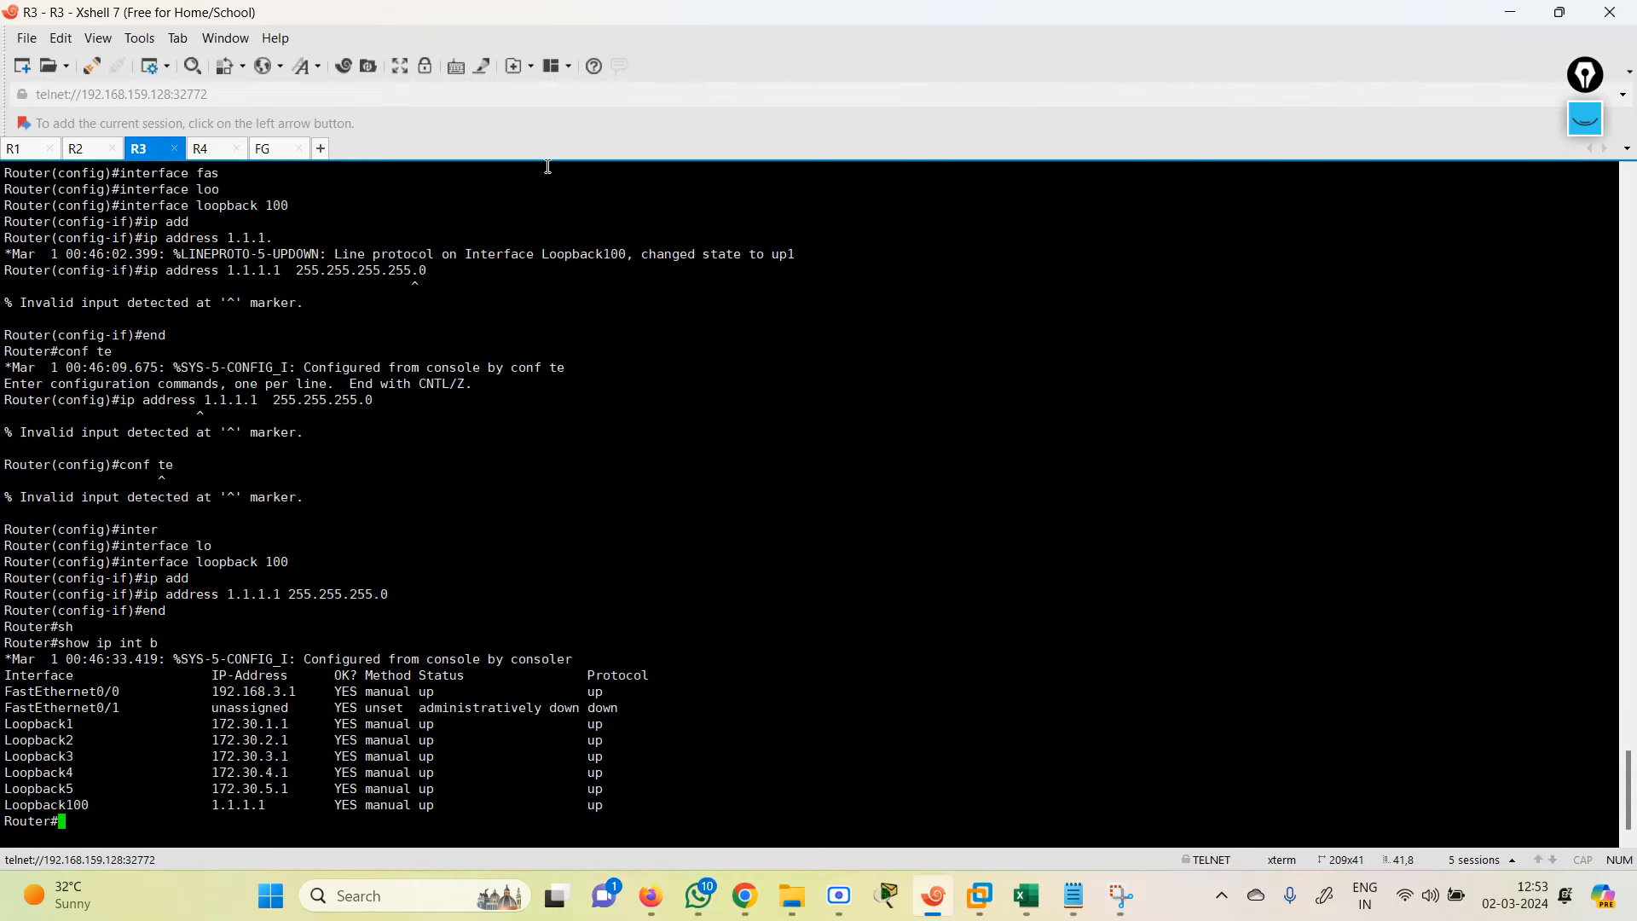
left_click(1511, 12)
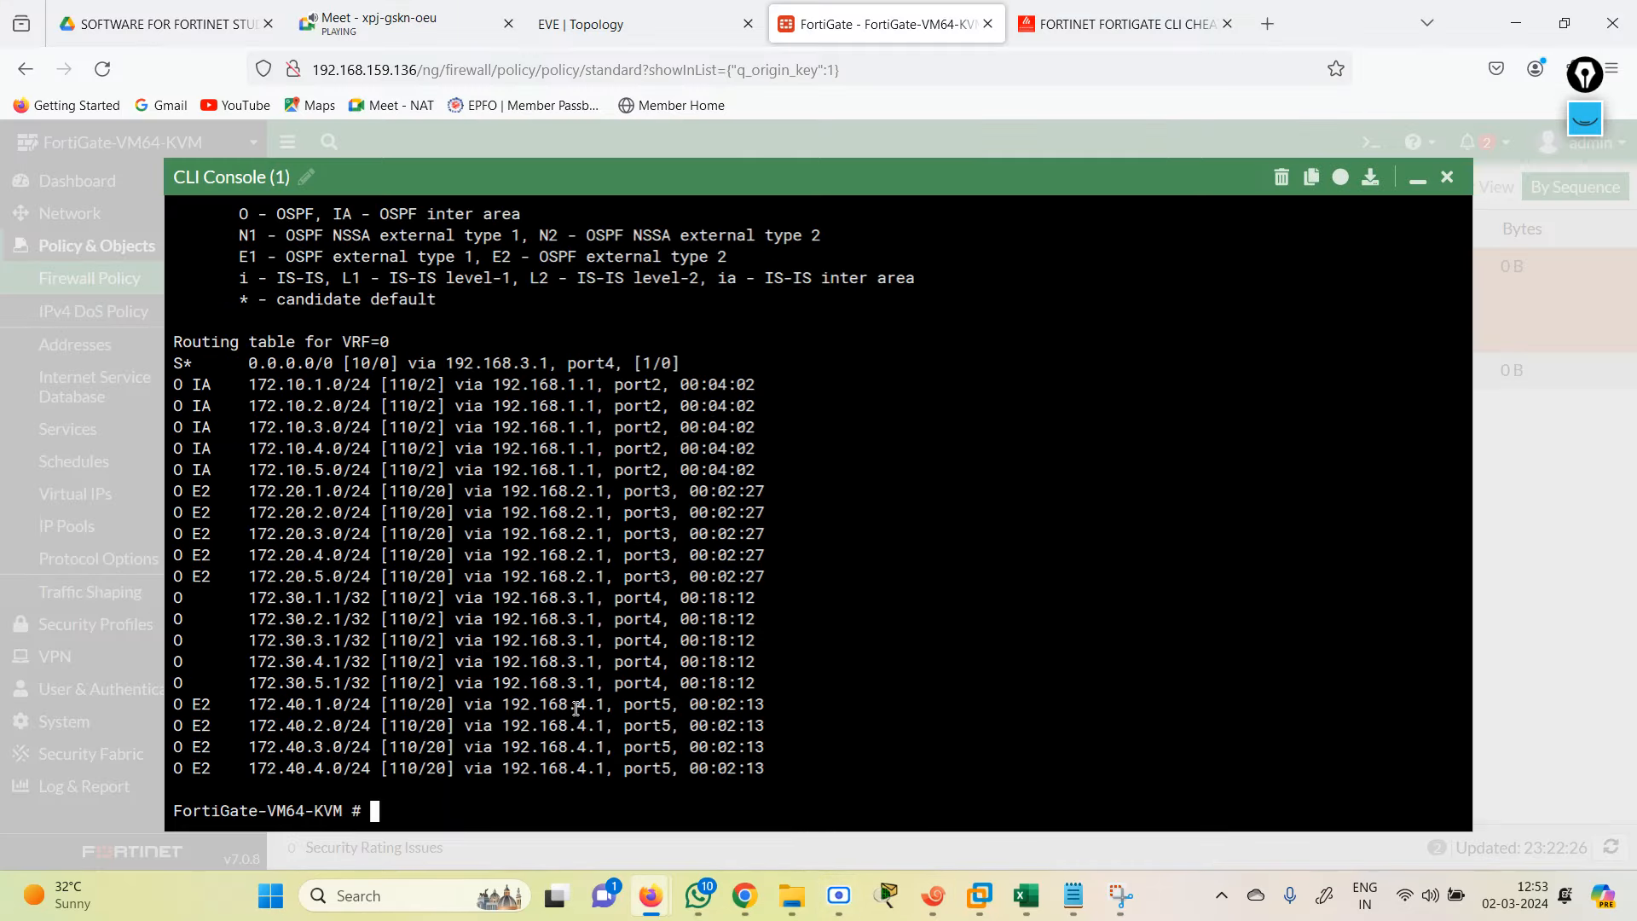
Step: Run execute ping 1.1.1.1 on the FortiGate, getting 5/5 replies, then close the CLI console
type("ecute ping")
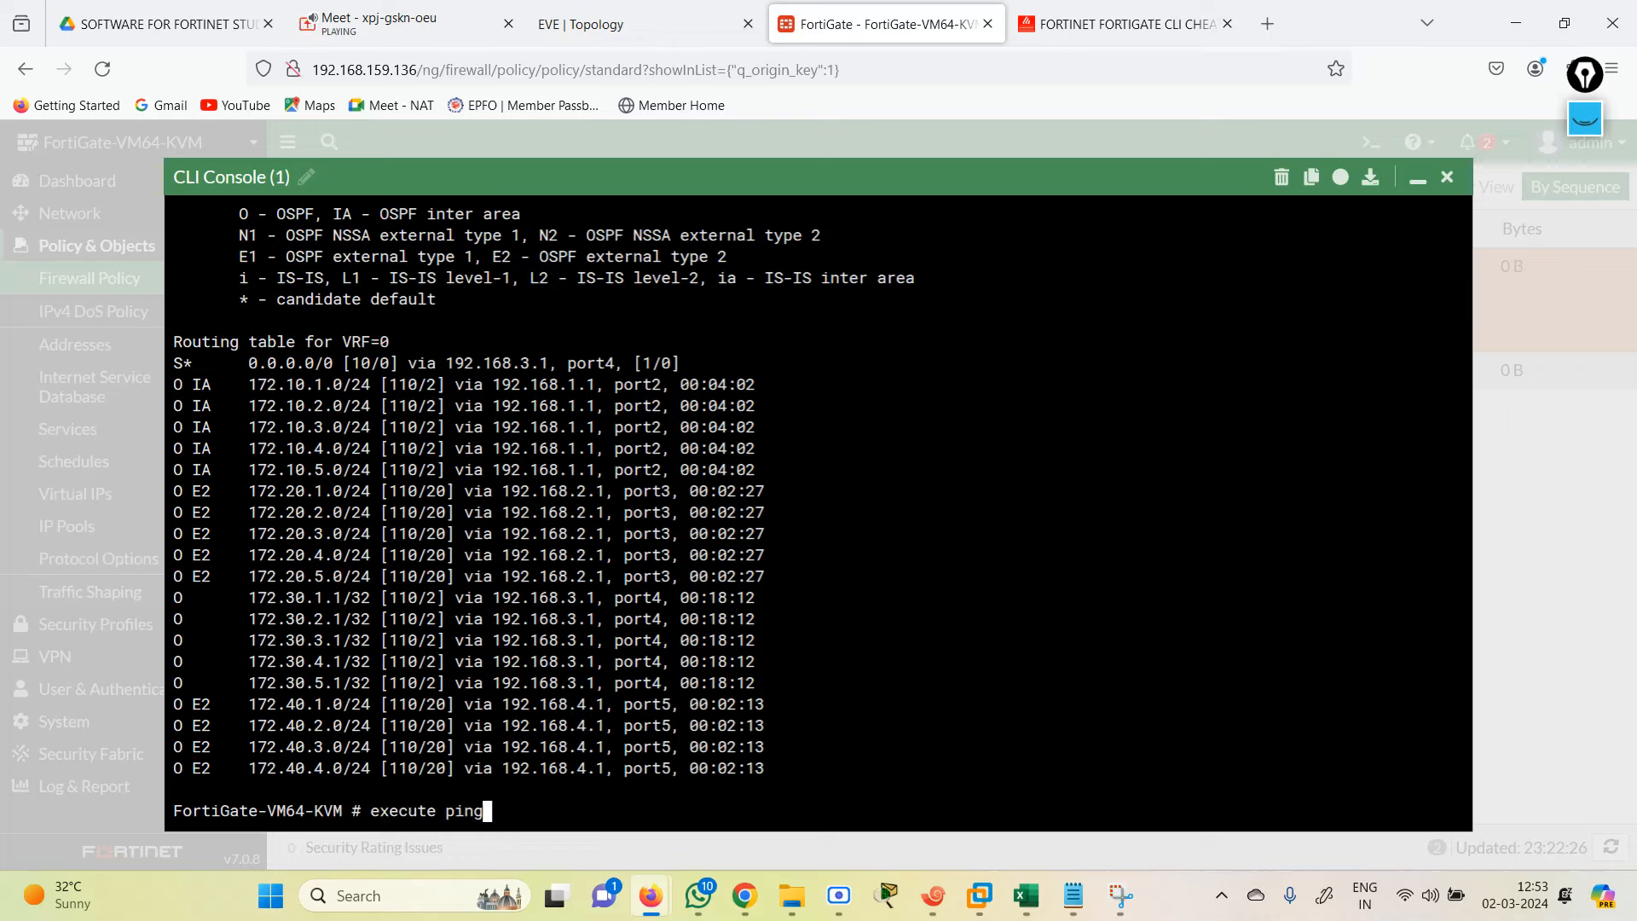
type(" 1.1.1.1")
key("Return")
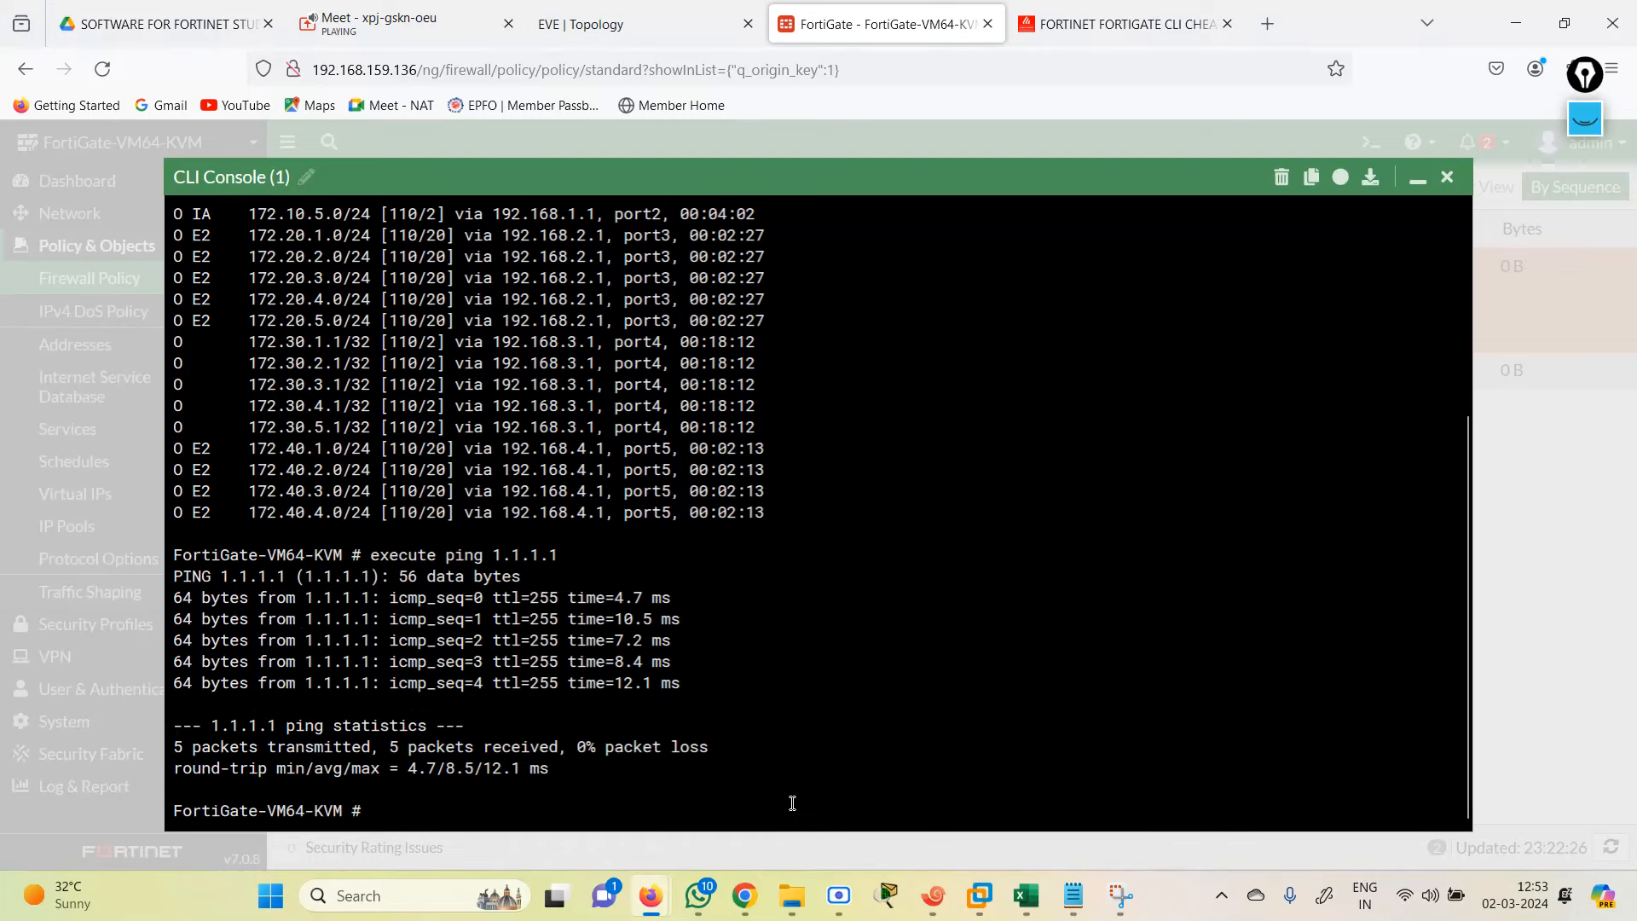
left_click(1447, 178)
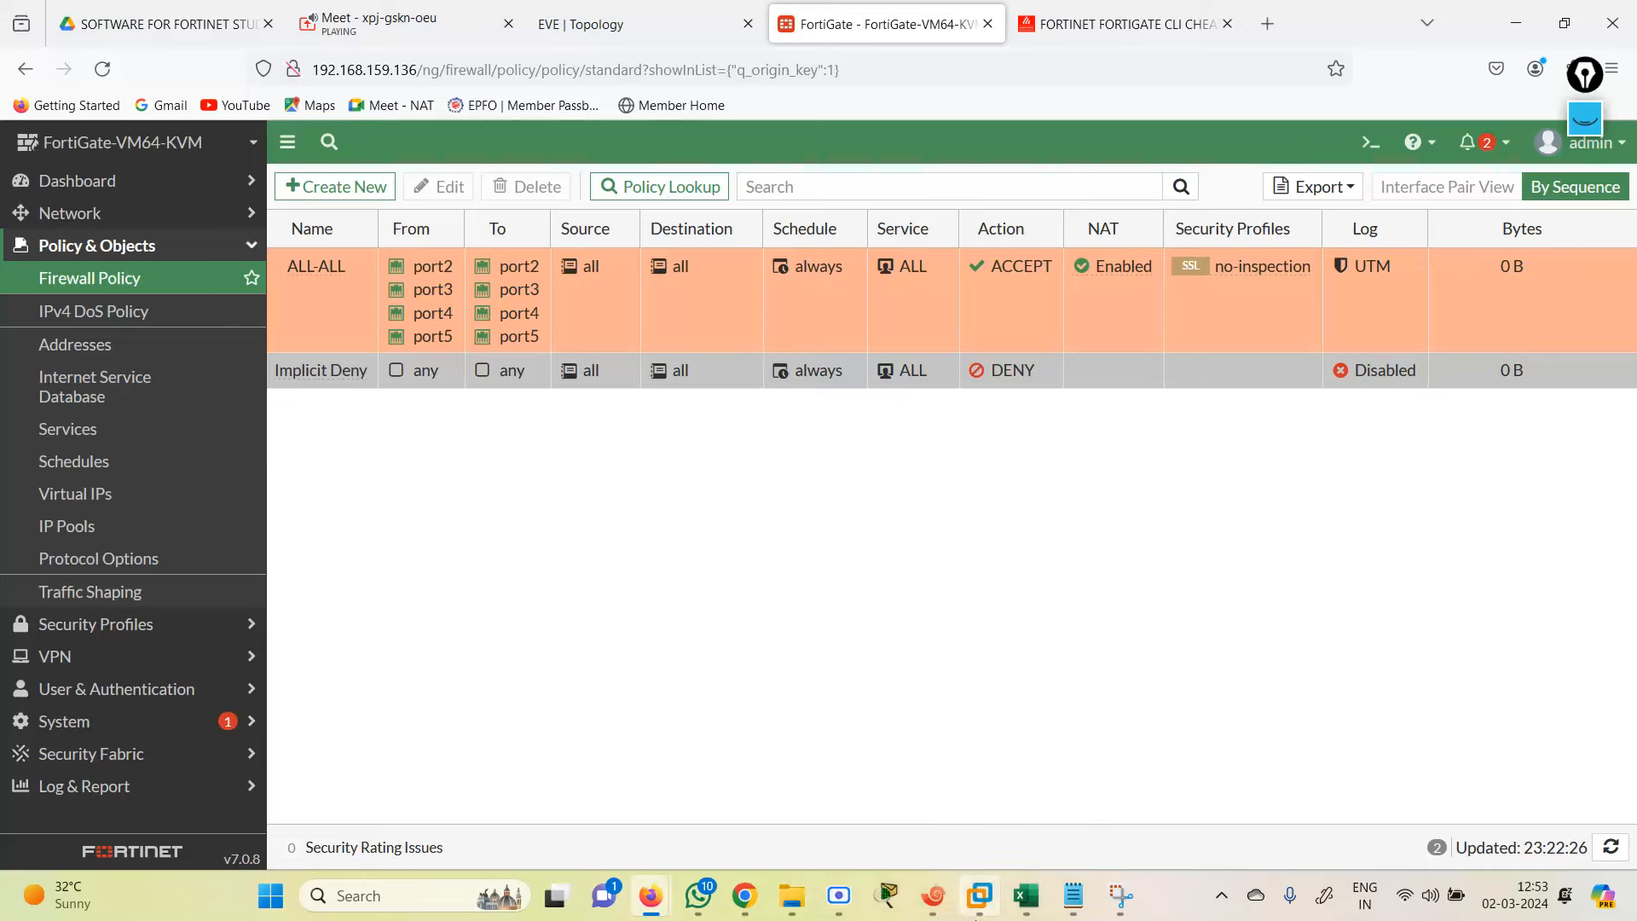
Step: From R1's session, ping 1.1.1.1; no replies come back
left_click(933, 895)
left_click(15, 149)
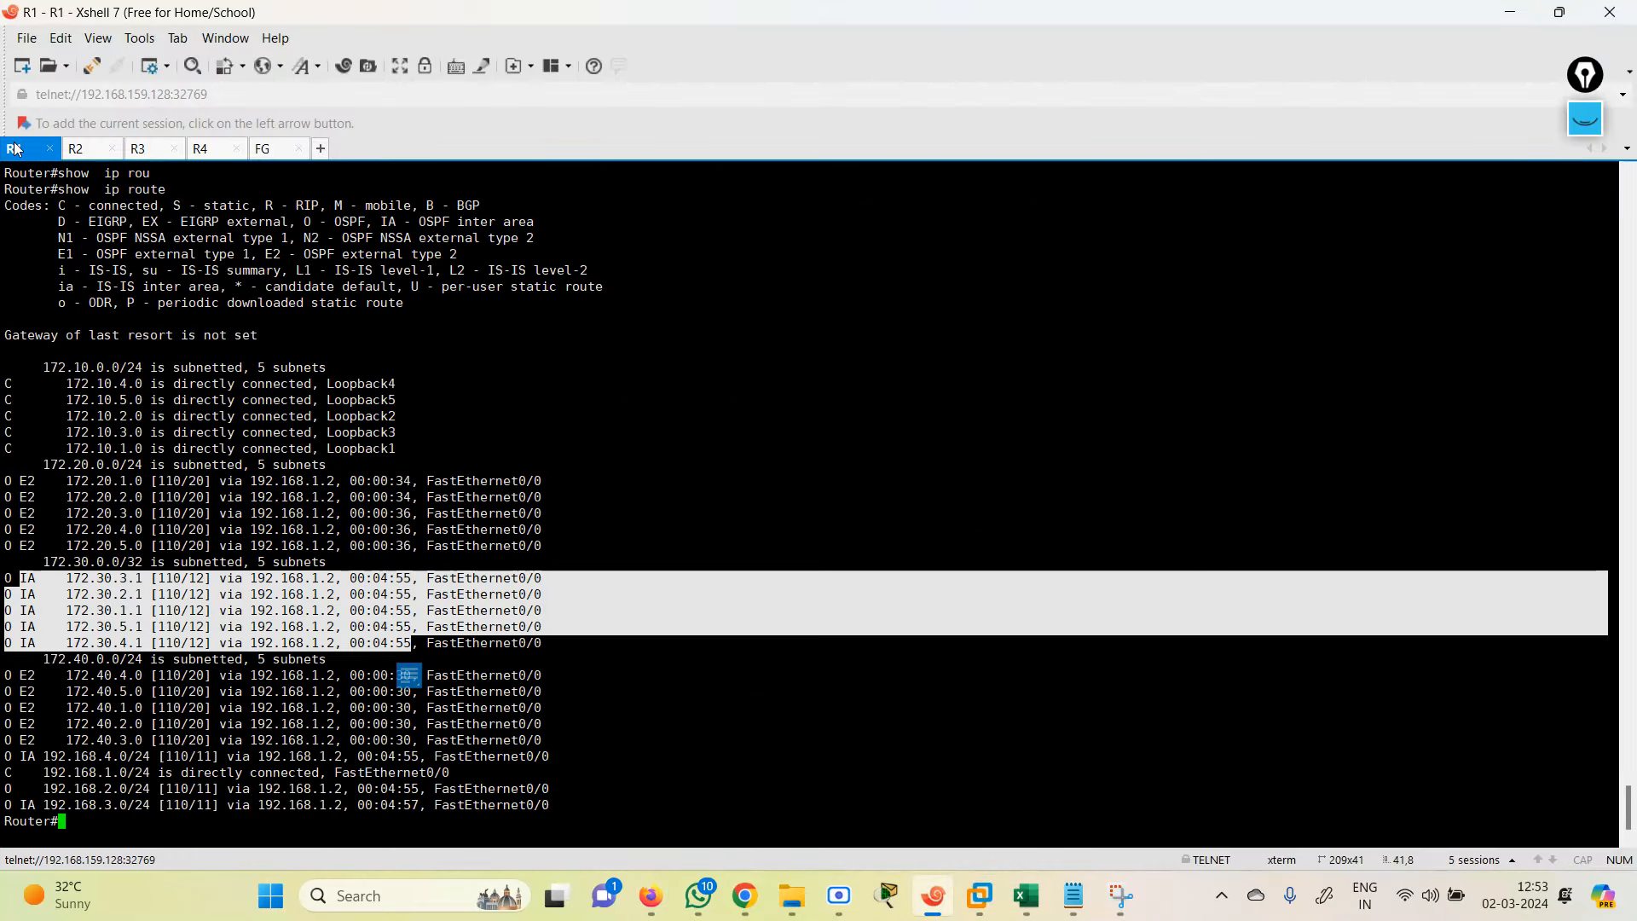
left_click(228, 429)
key("Return")
key("Return")
key("Return")
key("Return")
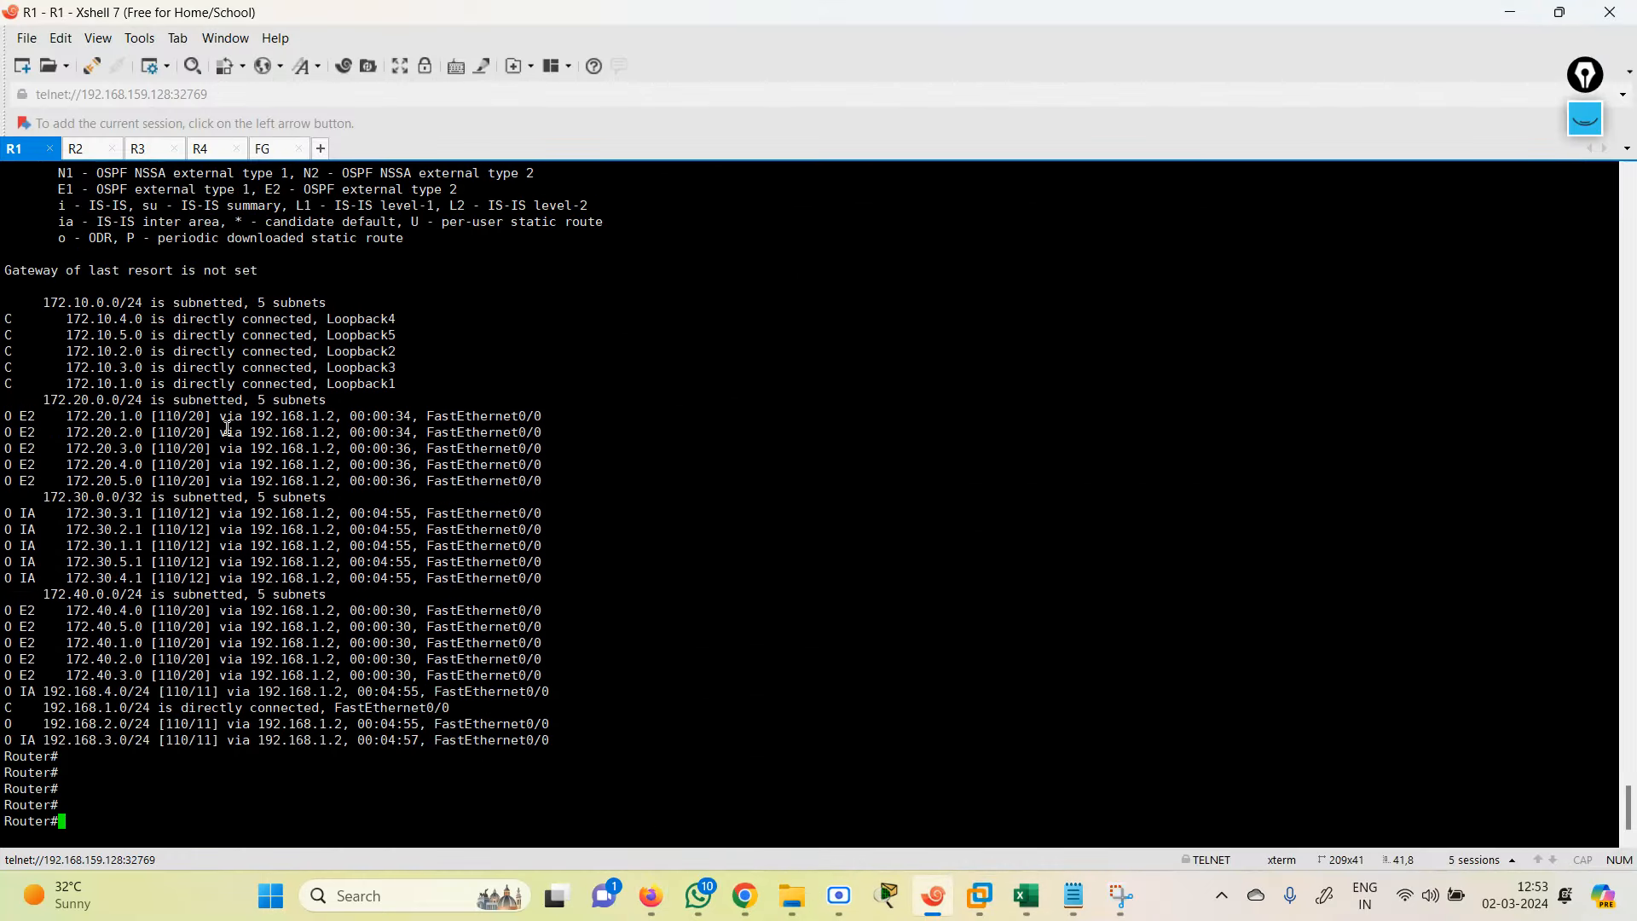
type("ex")
key("Tab")
type("pi")
key("Tab")
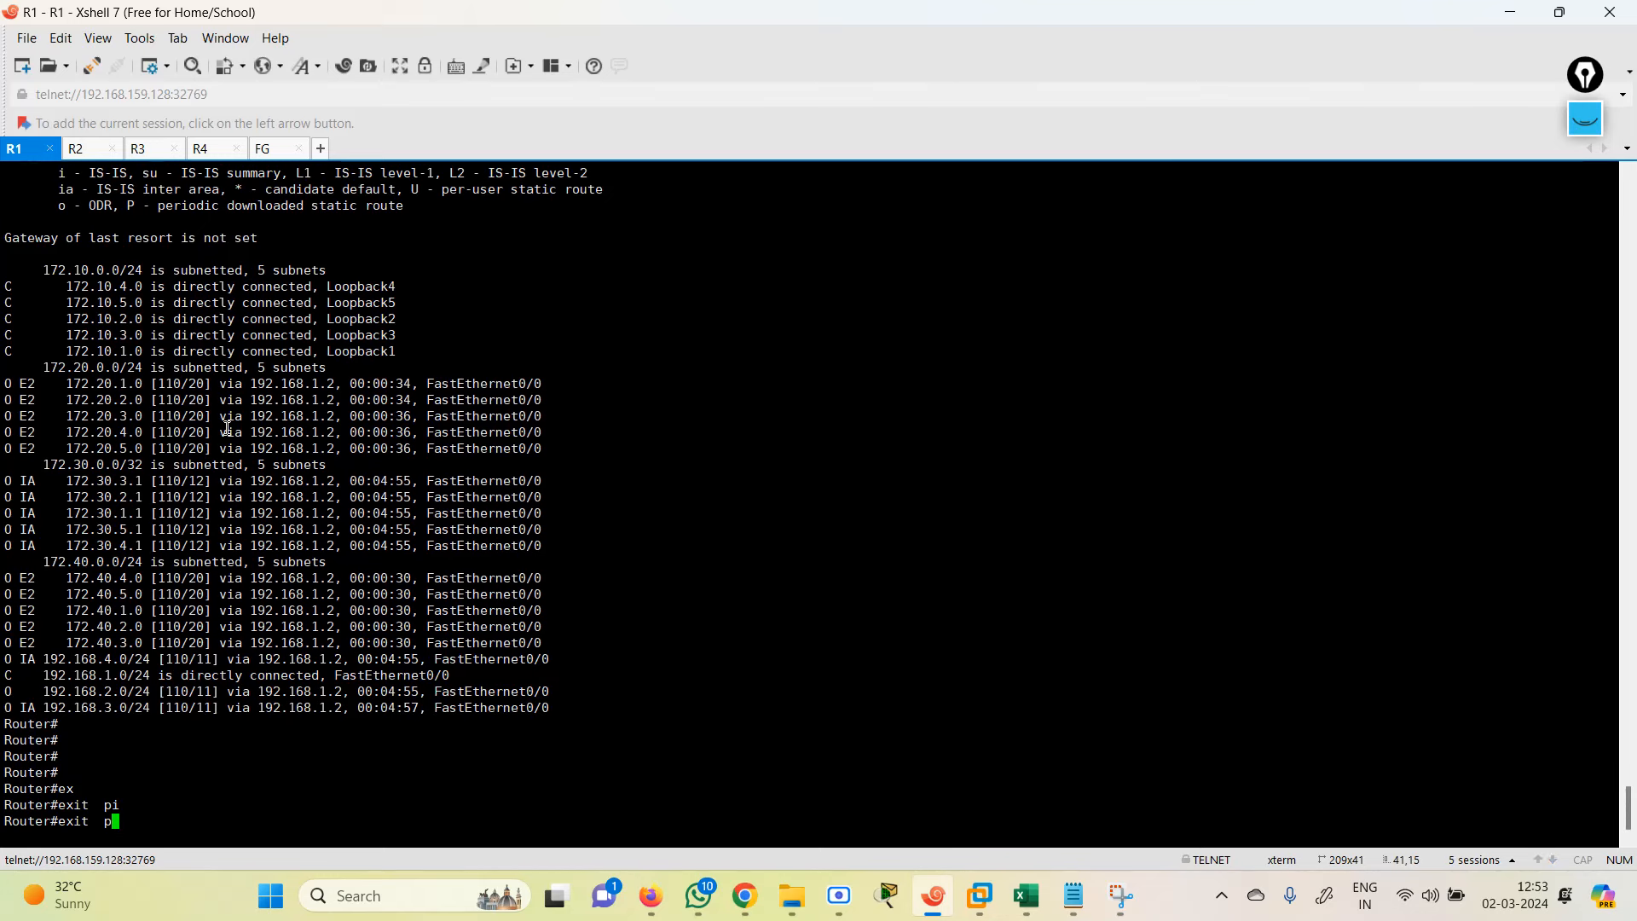
key("BackSpace")
key("BackSpace")
key("BackSpace")
key("BackSpace")
key("BackSpace")
key("BackSpace")
key("BackSpace")
type("pi")
key("Tab")
type("1")
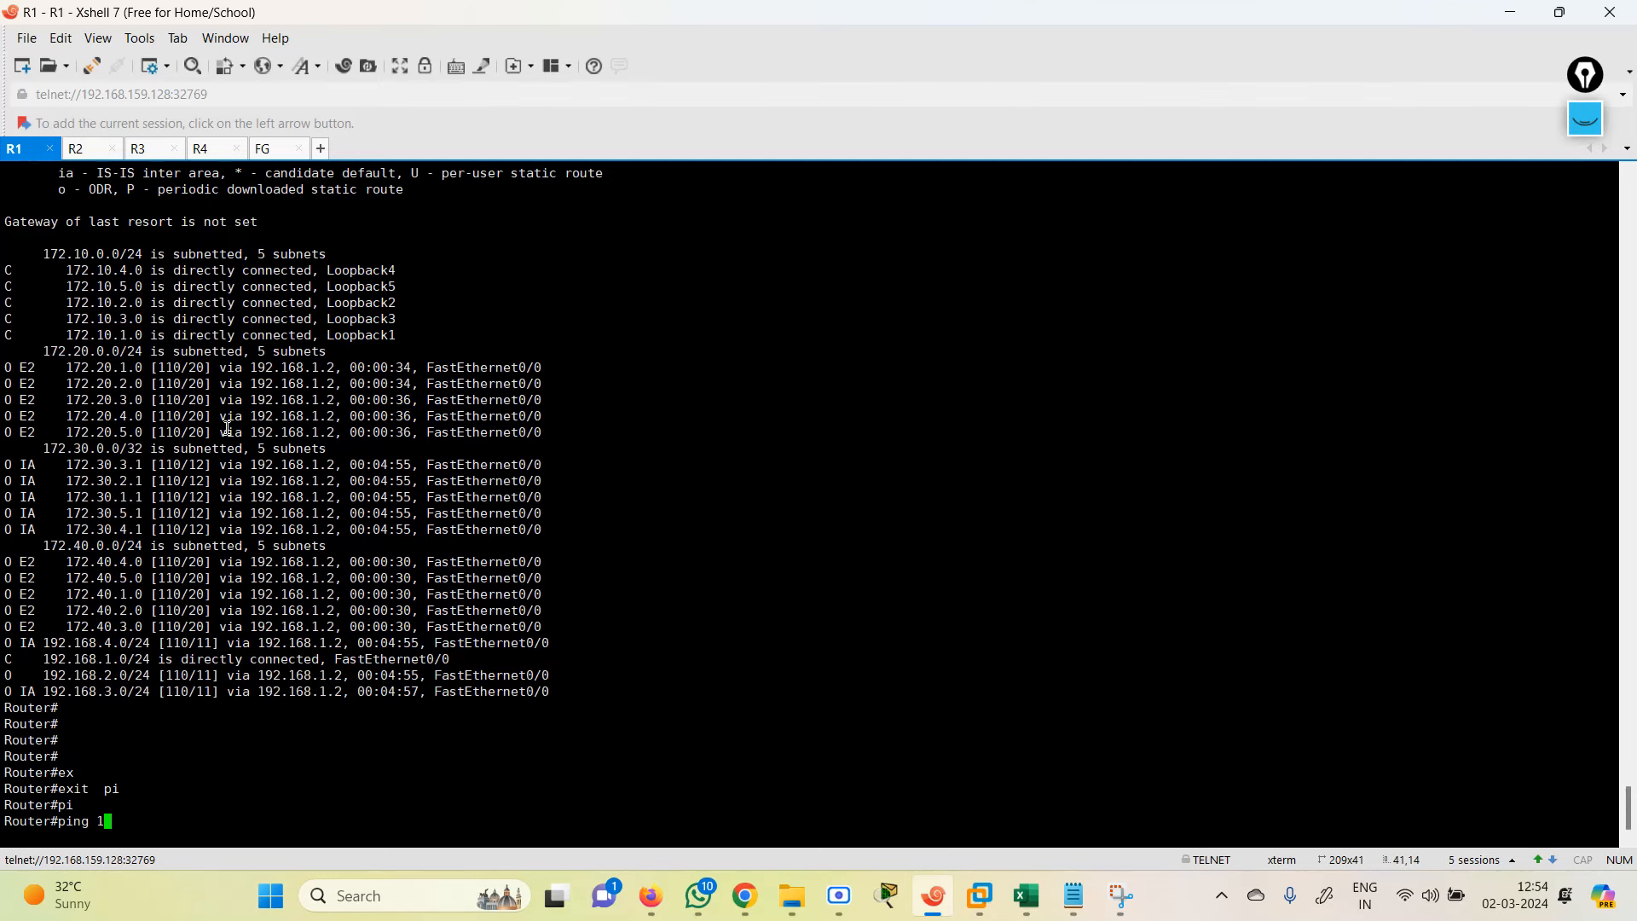
type("2.1.1.1")
key("Return")
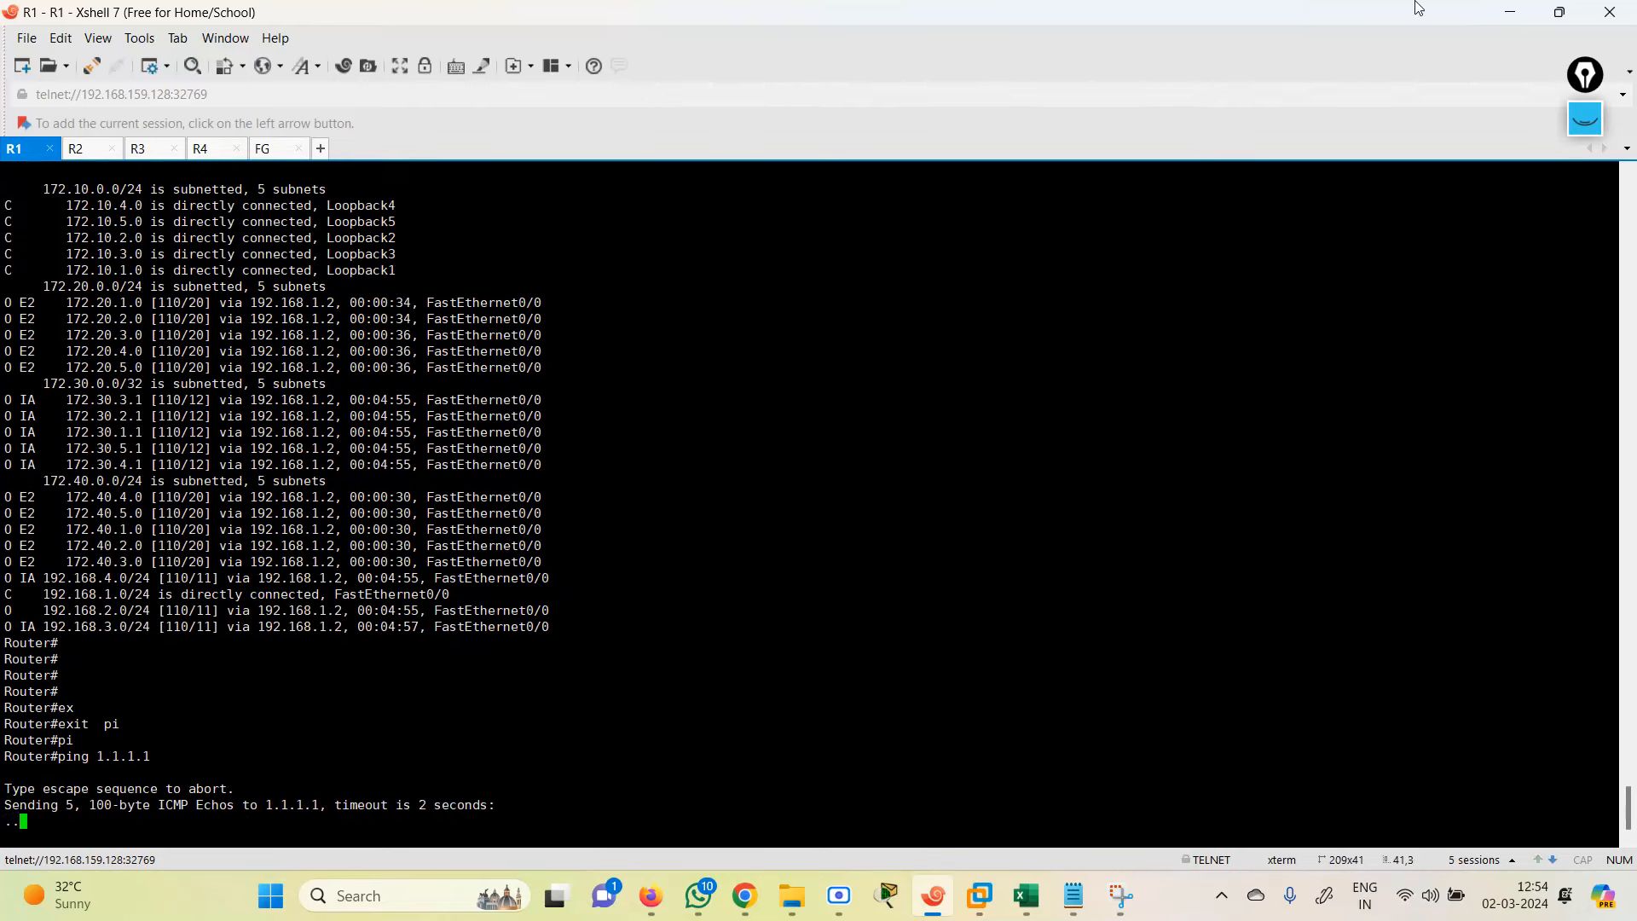
Step: Cancel the close-all-sessions prompt and minimize Xshell instead
left_click(1610, 12)
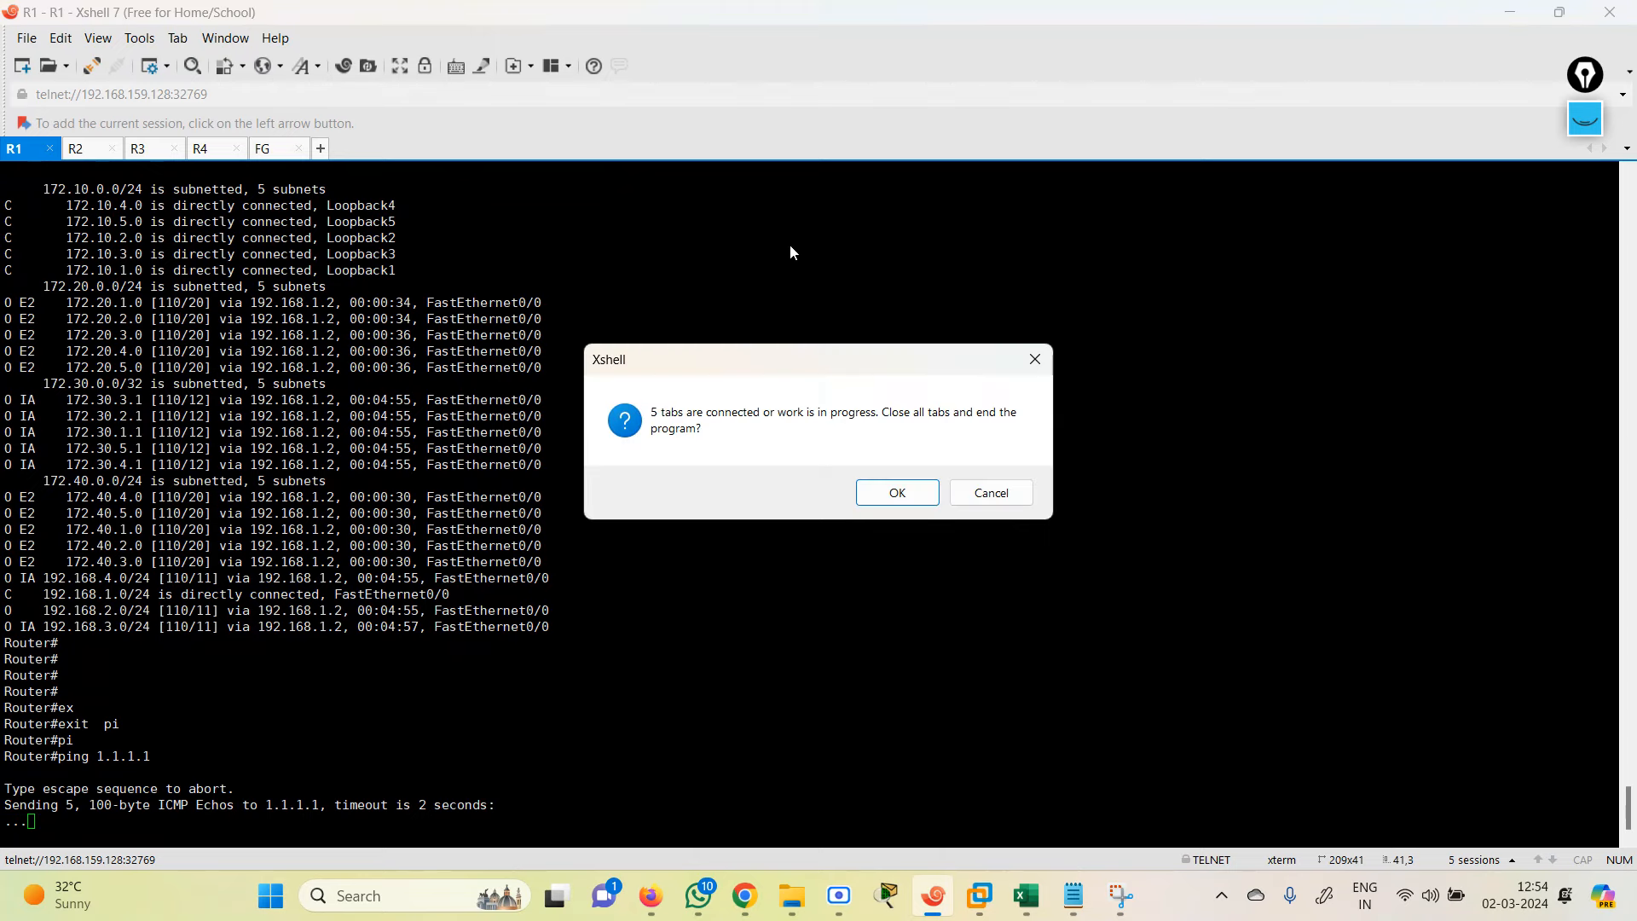
left_click(1006, 491)
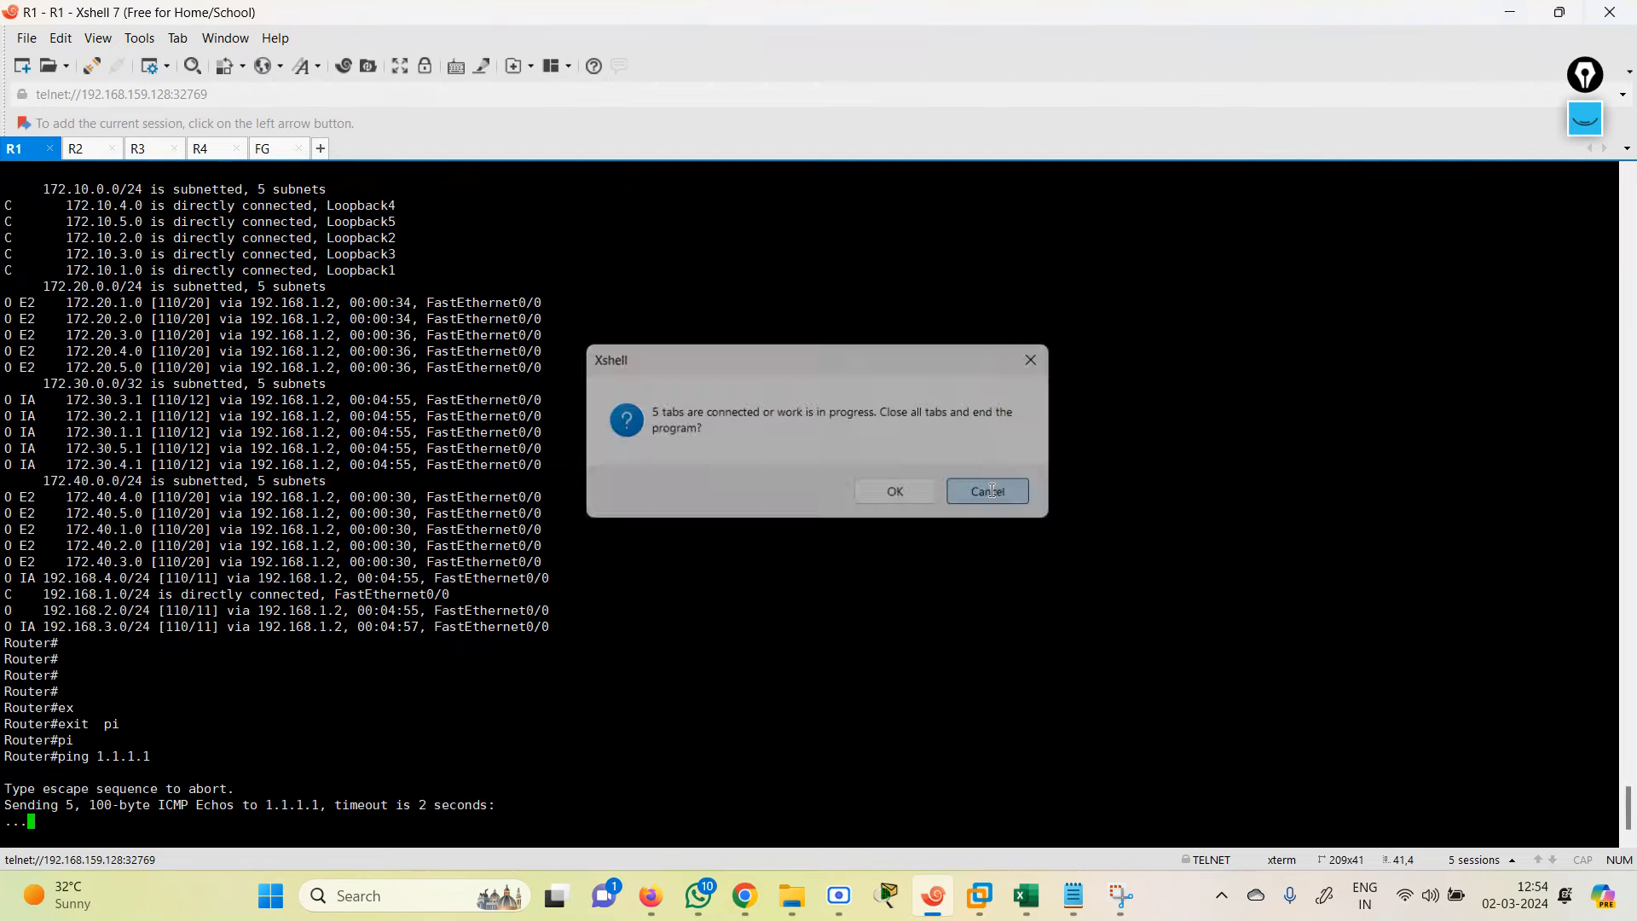
left_click(1509, 12)
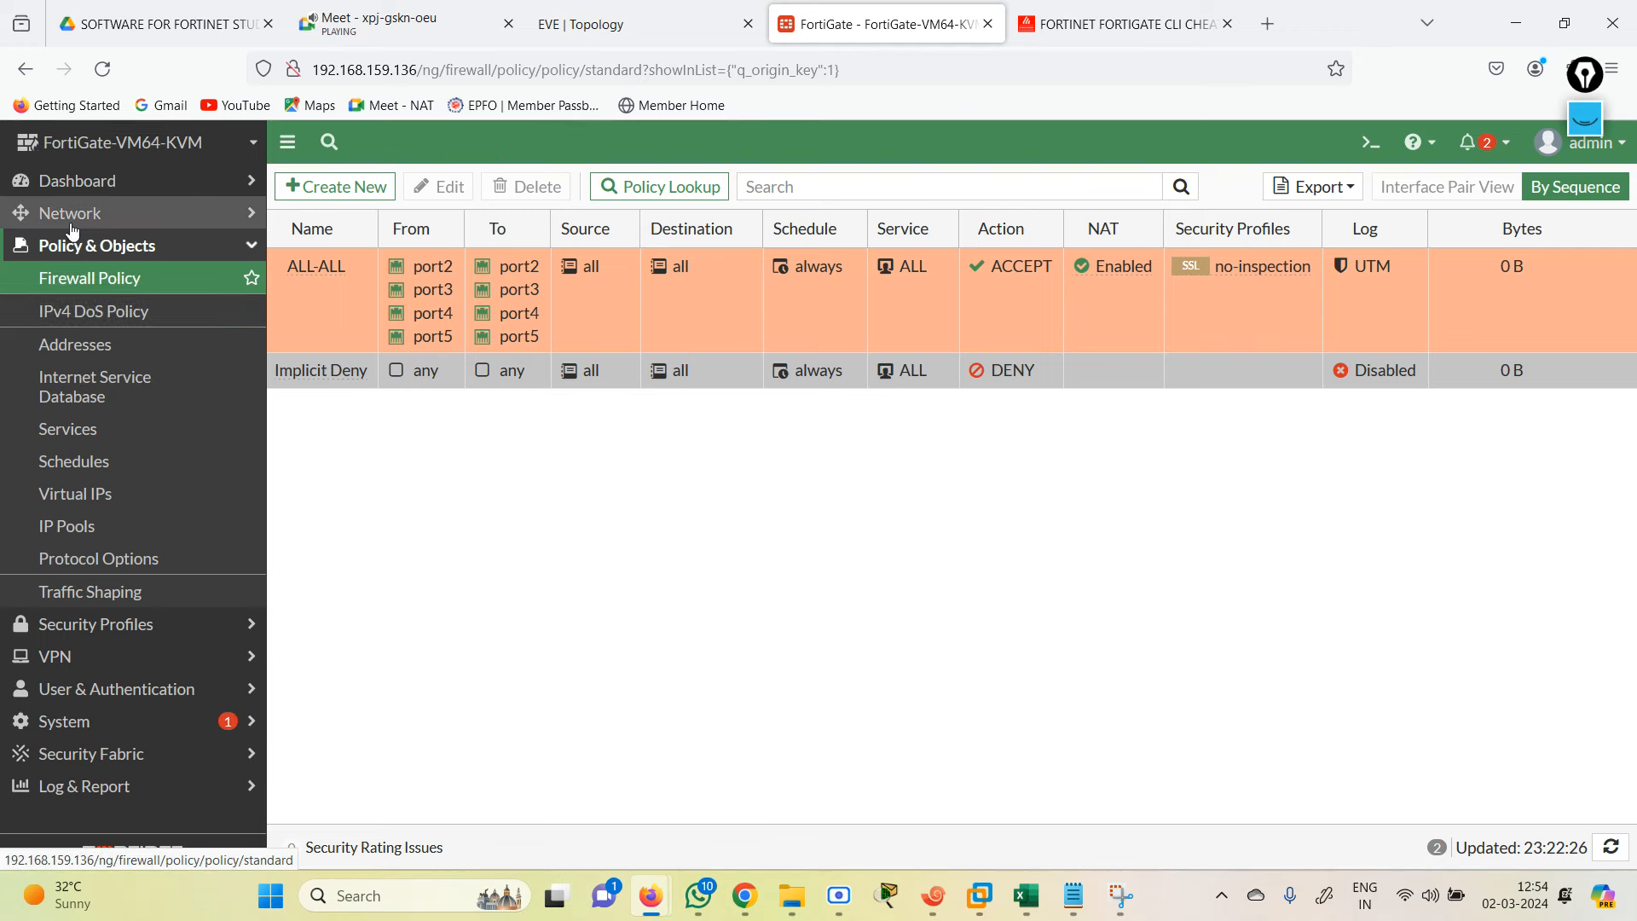
Step: Under Network > OSPF, switch on Redistribute Static and apply the settings
left_click(72, 215)
left_click(60, 475)
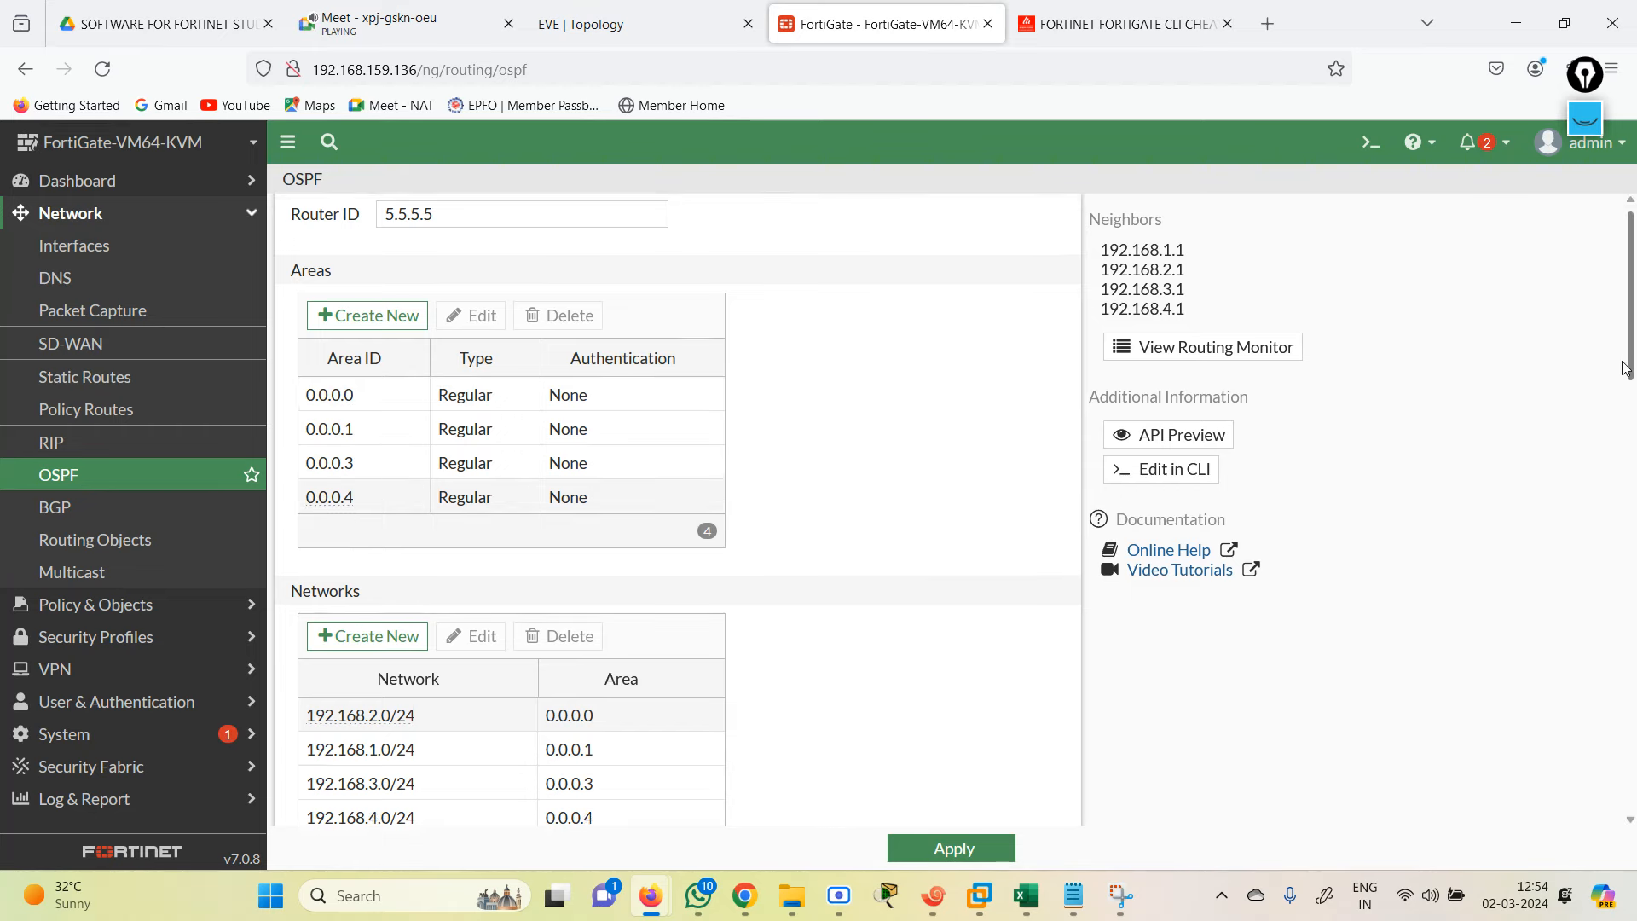
left_click_drag(1630, 345, 1634, 589)
scroll(1022, 571, "down", 5)
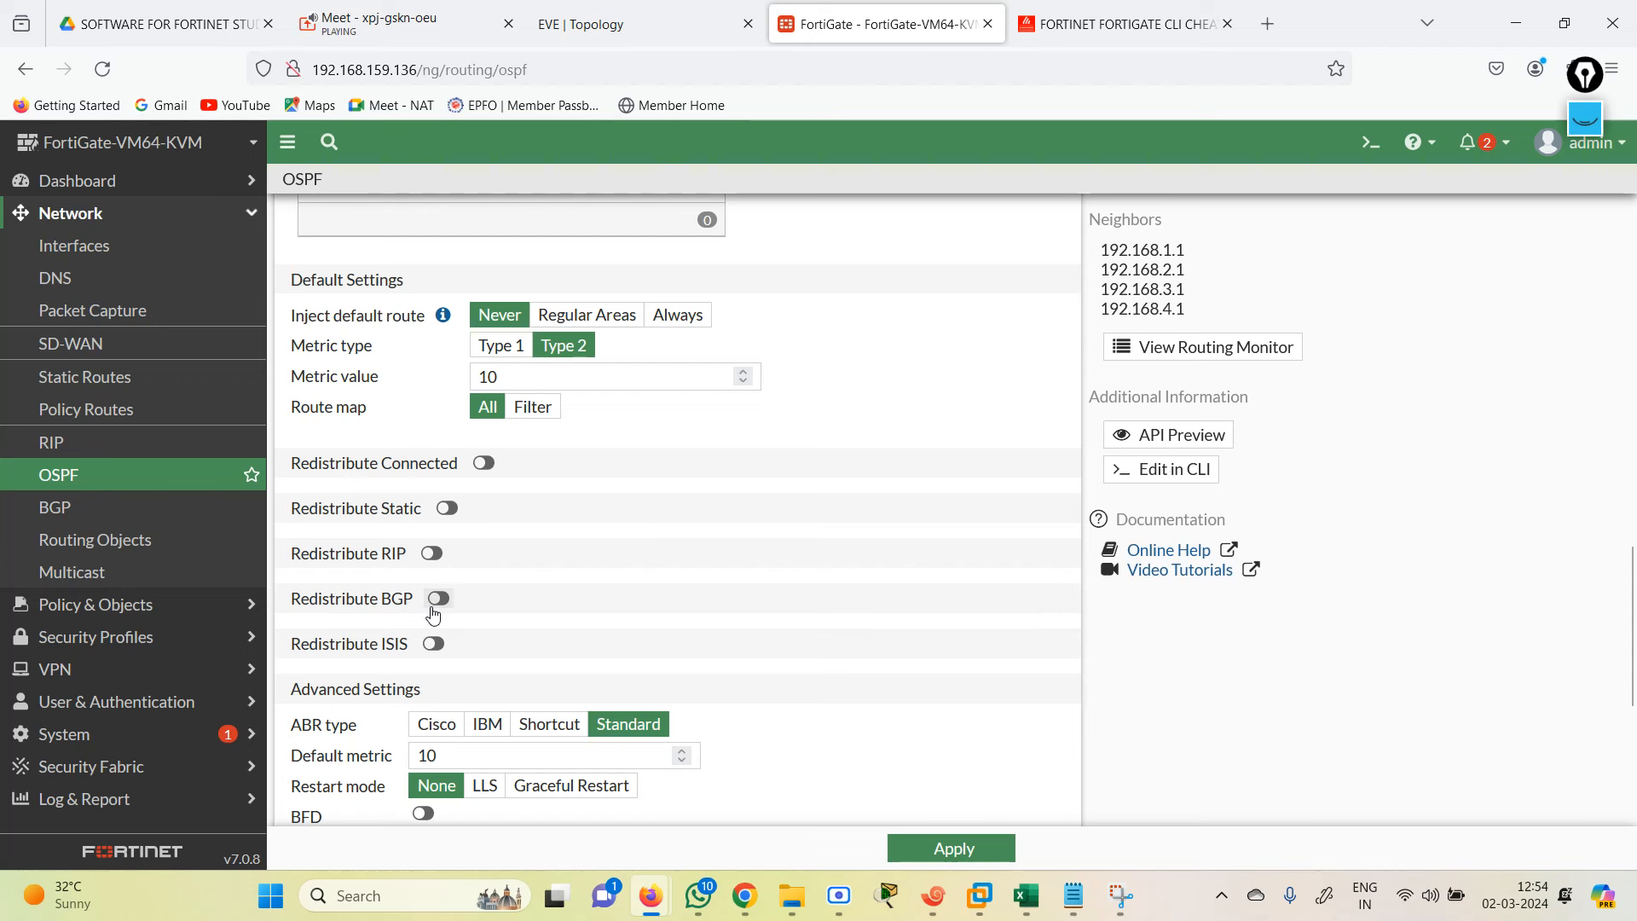
left_click(446, 508)
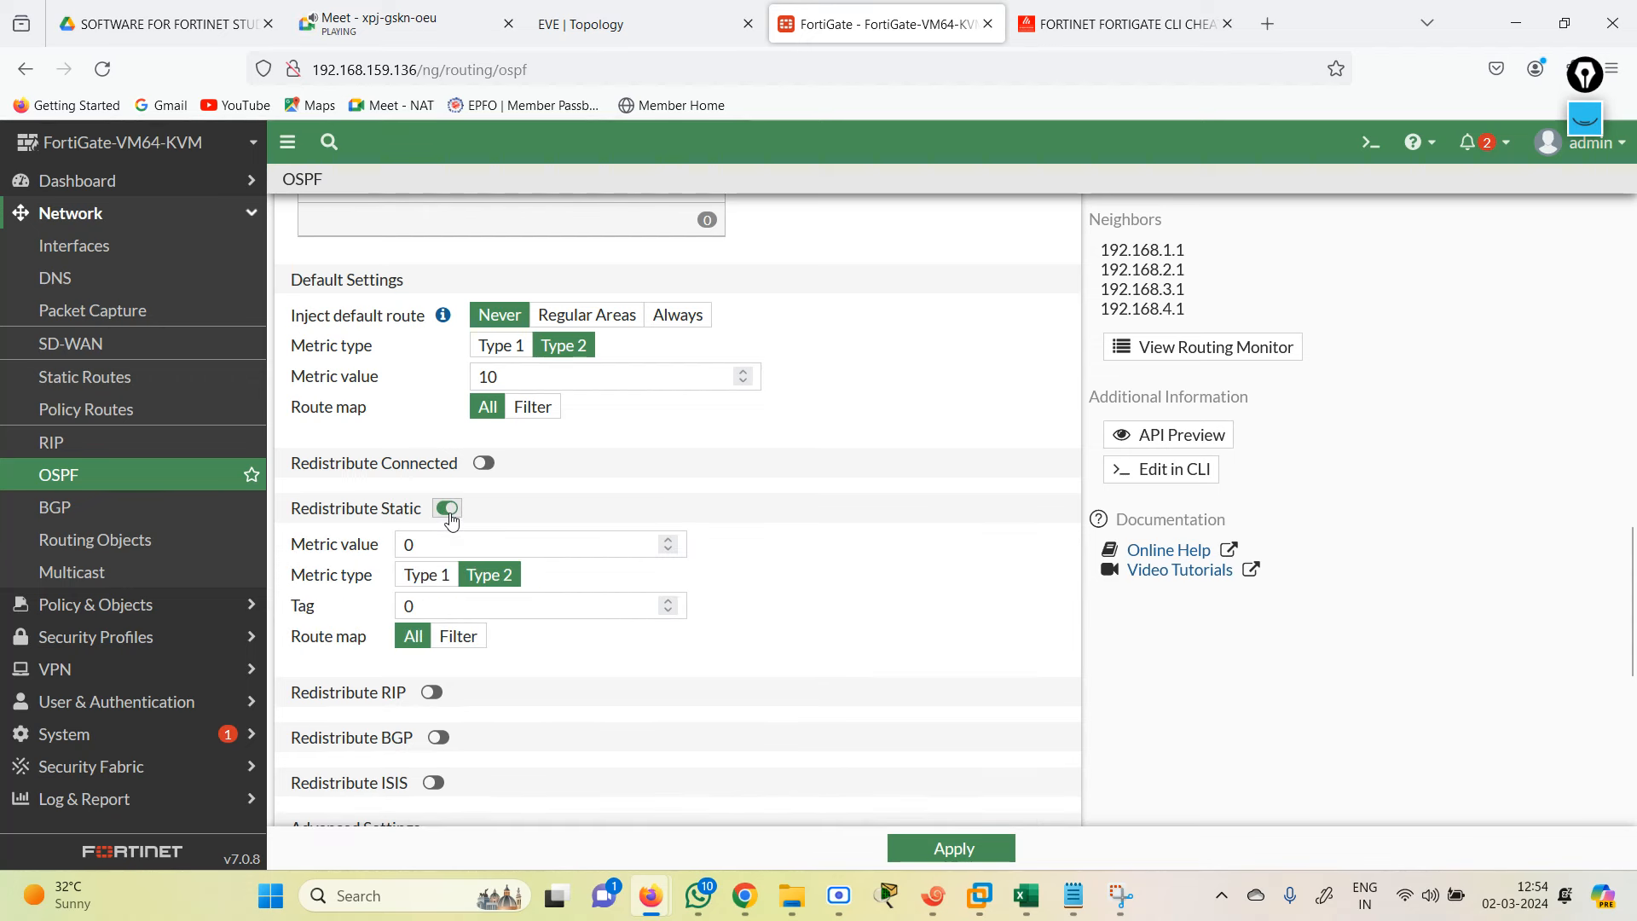
left_click(958, 849)
left_click(963, 852)
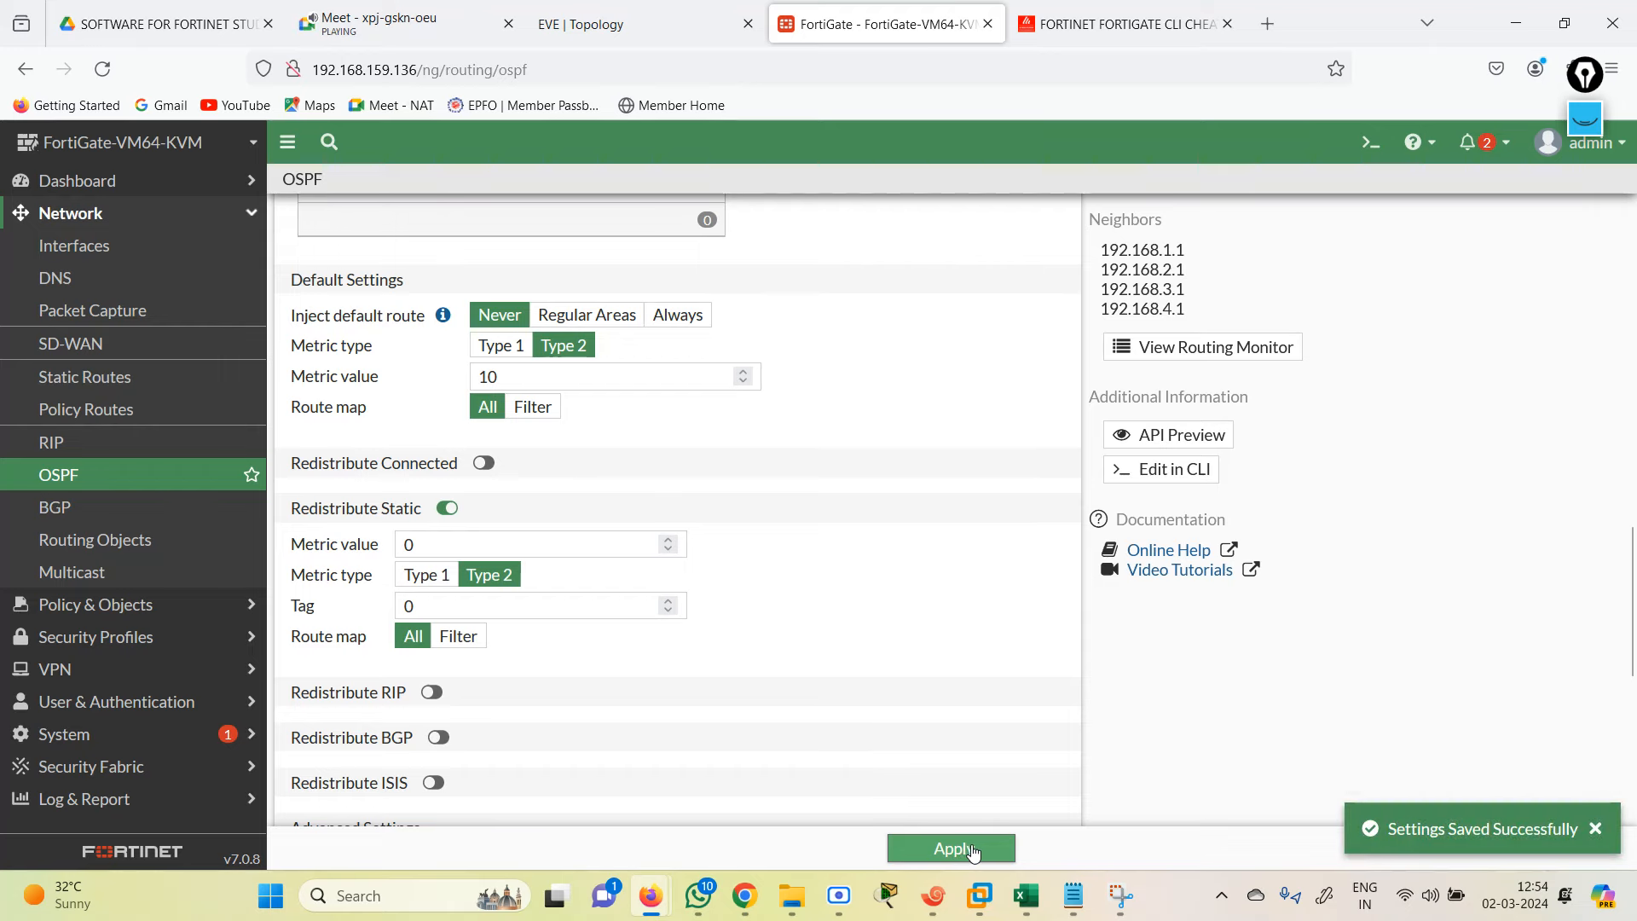
left_click(934, 896)
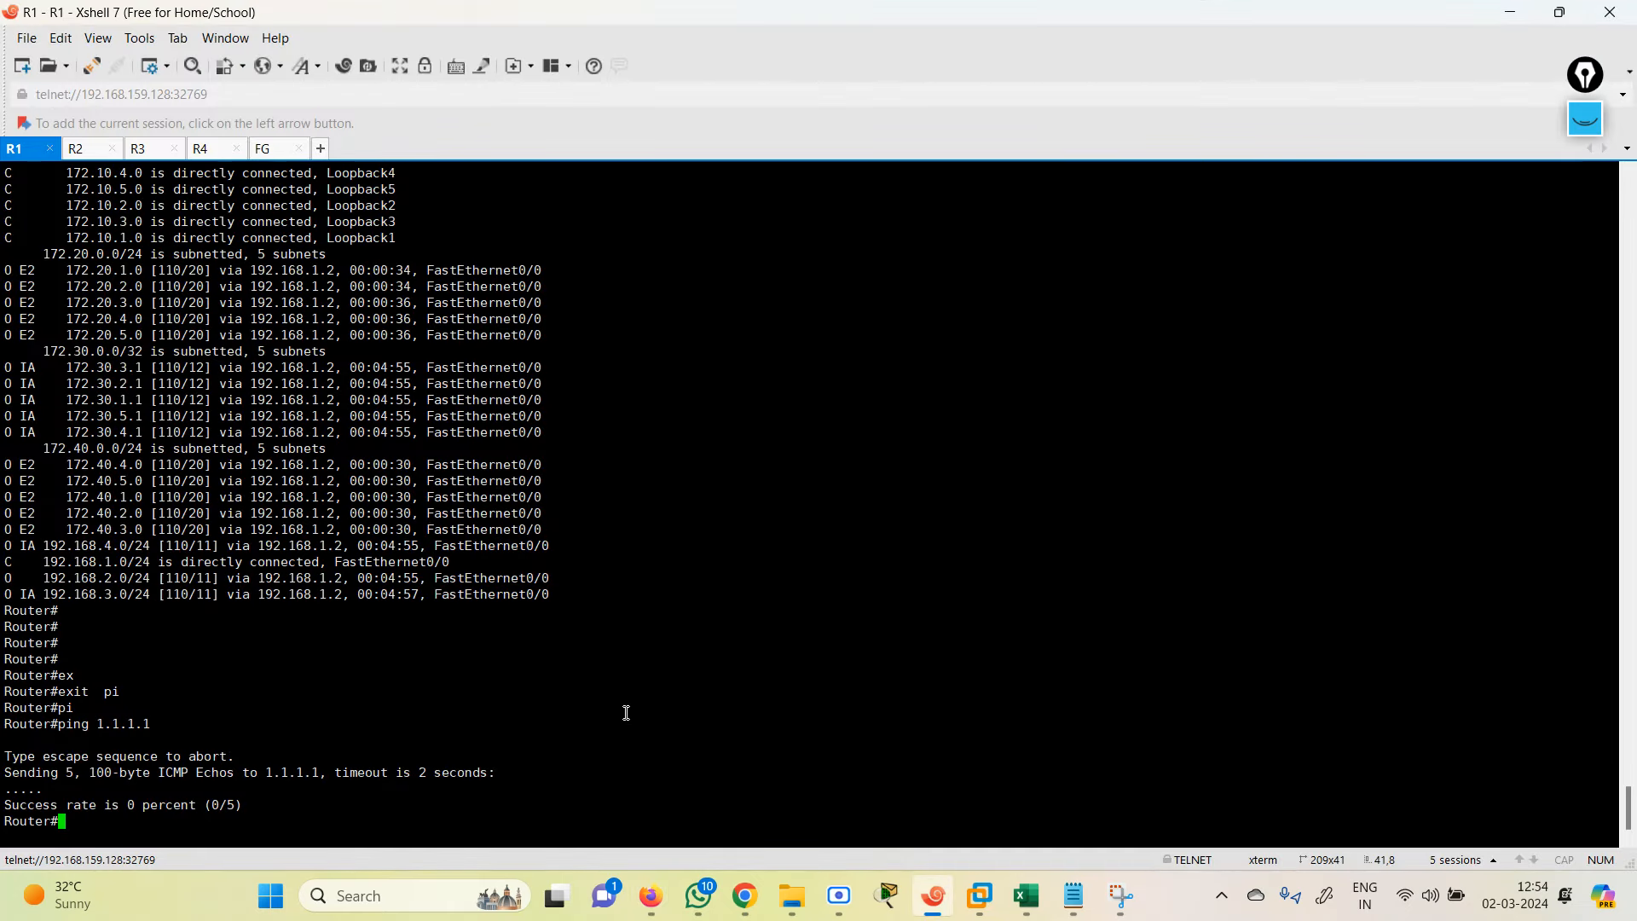
Step: Repeat R1's ping to 1.1.1.1, which still times out, then minimize Xshell
key("Up")
key("Return")
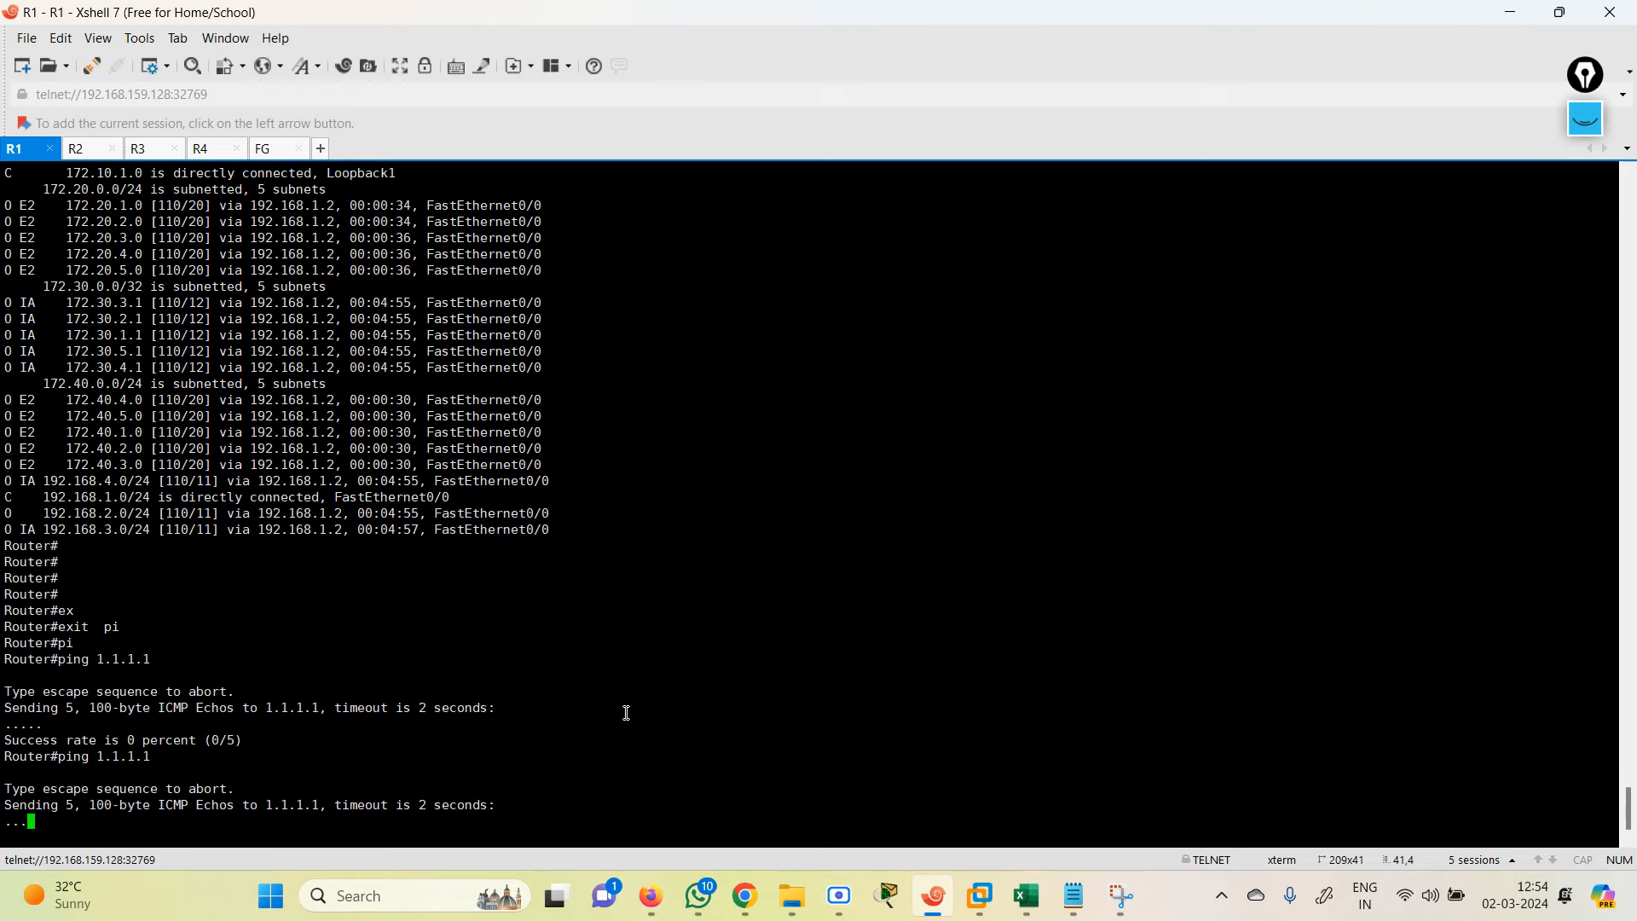
left_click(1511, 12)
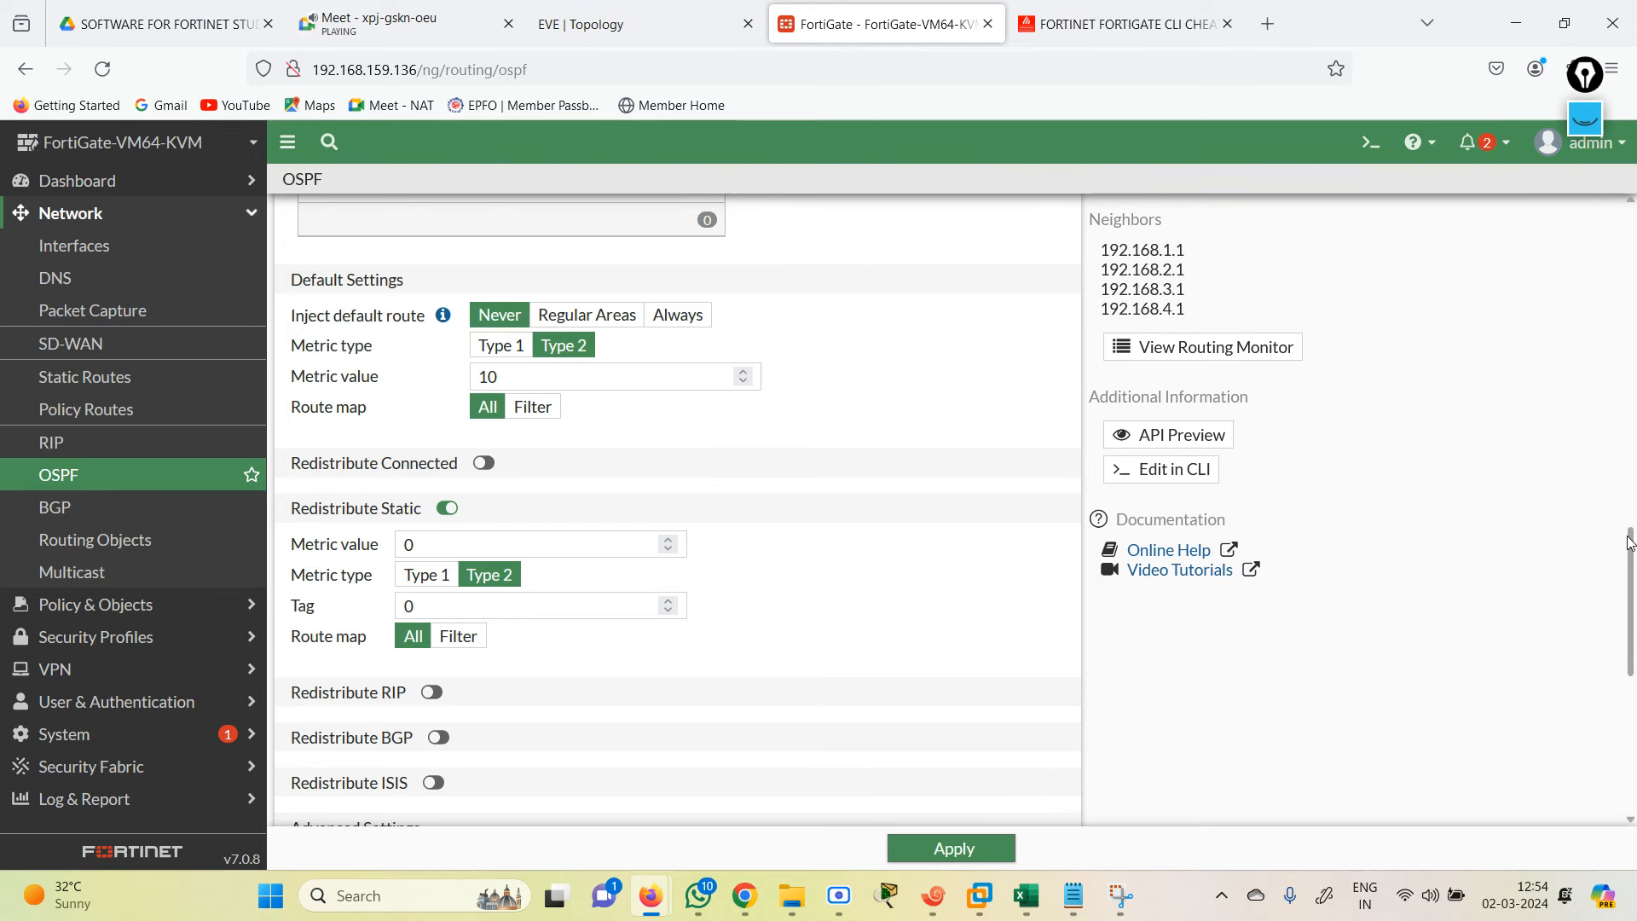
Step: Apply the OSPF page with Redistribute Static on, then bring back R1's terminal and recall the ping
left_click_drag(1631, 542, 1564, 724)
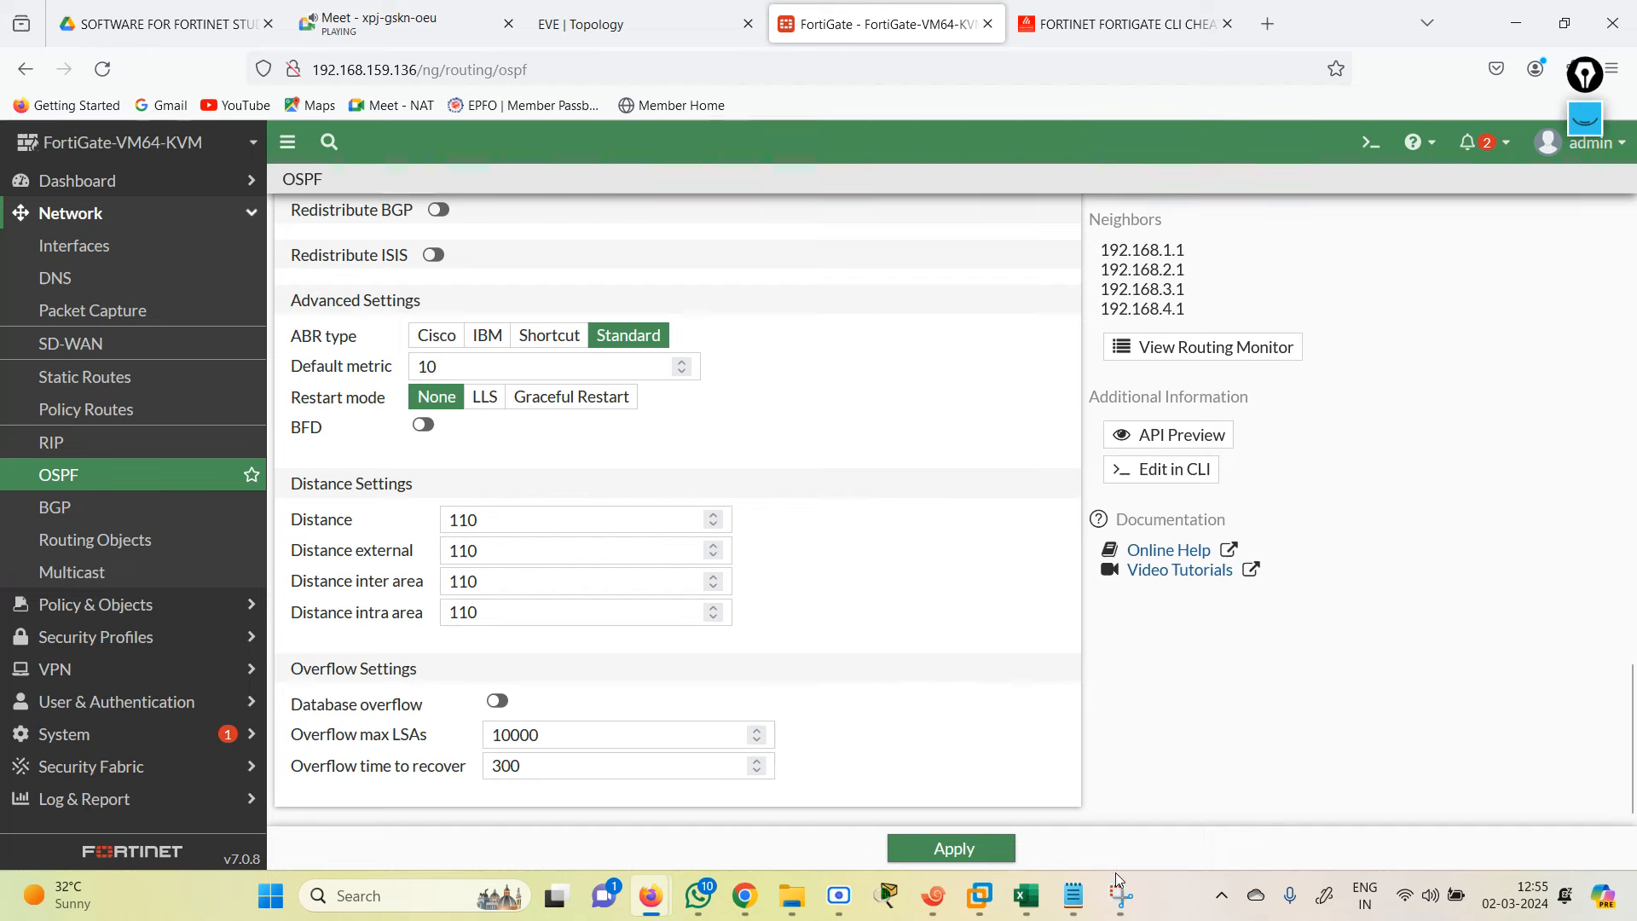
left_click(952, 848)
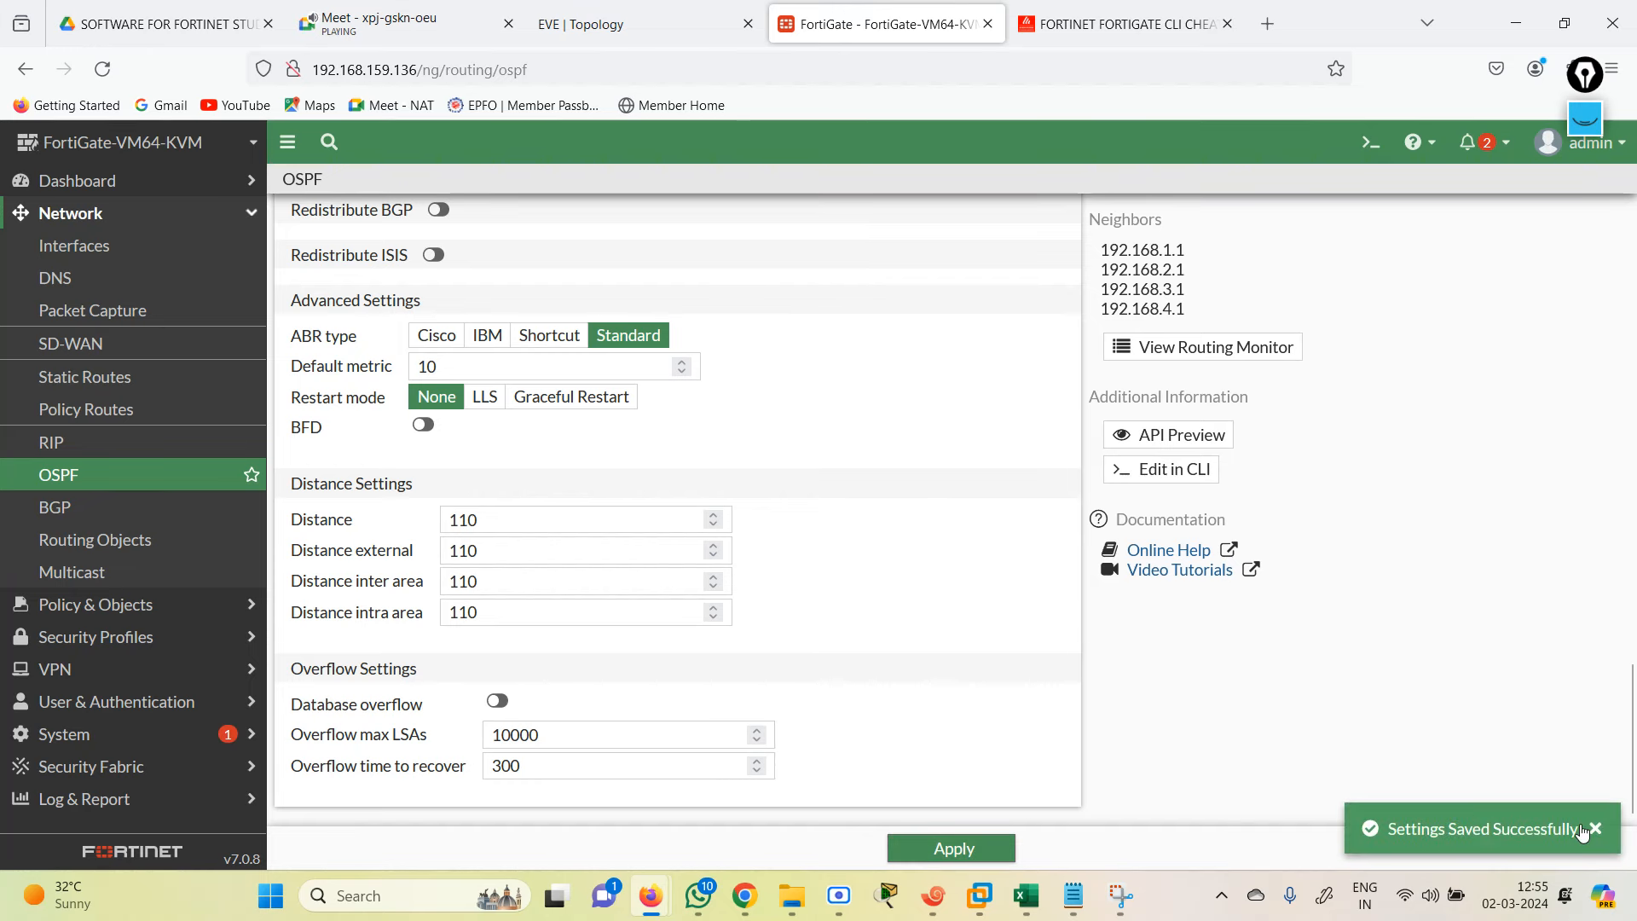
left_click(1594, 828)
left_click(933, 896)
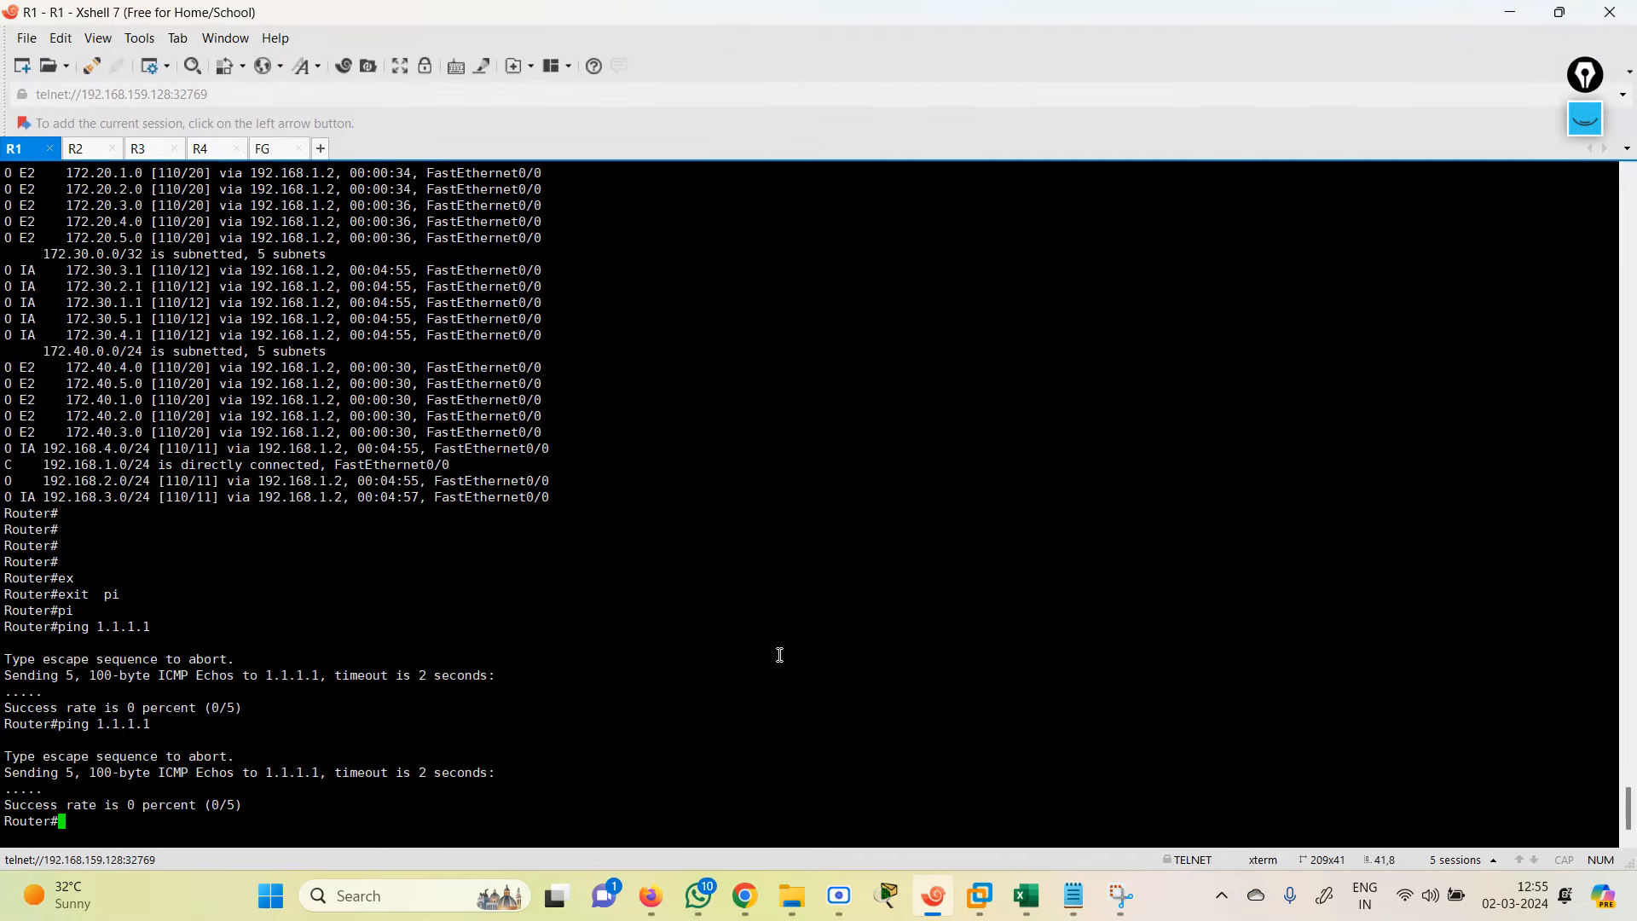
key("Up")
Step: Rerun R1's ping to 1.1.1.1, which still fails, and go back to FortiGate's Policy & Objects
key("Return")
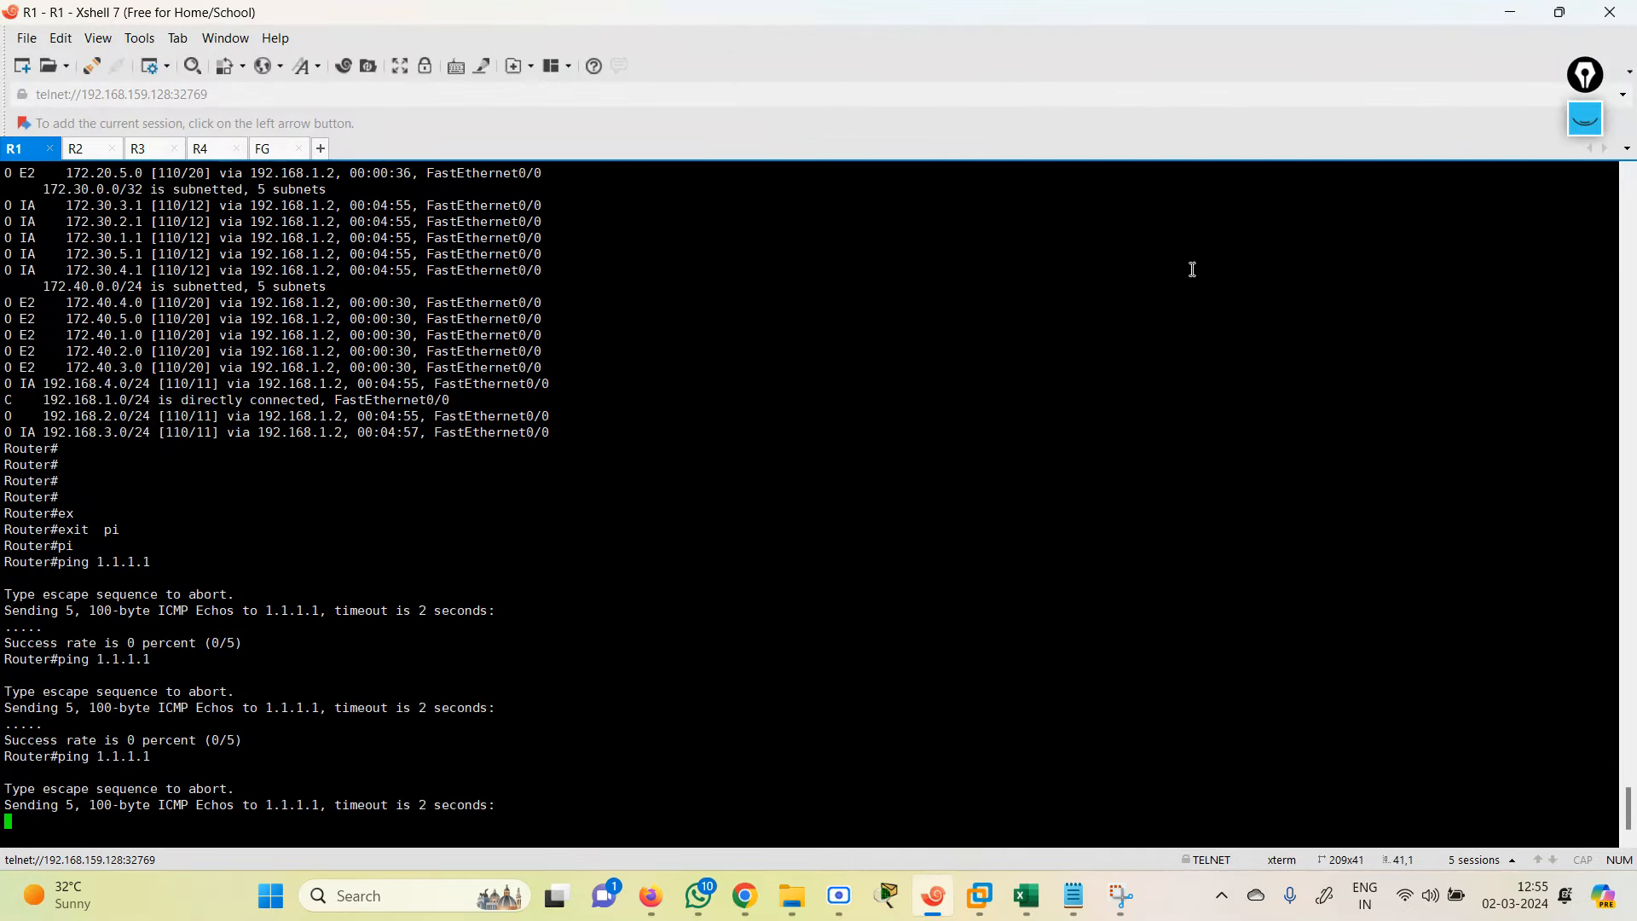
left_click(1506, 17)
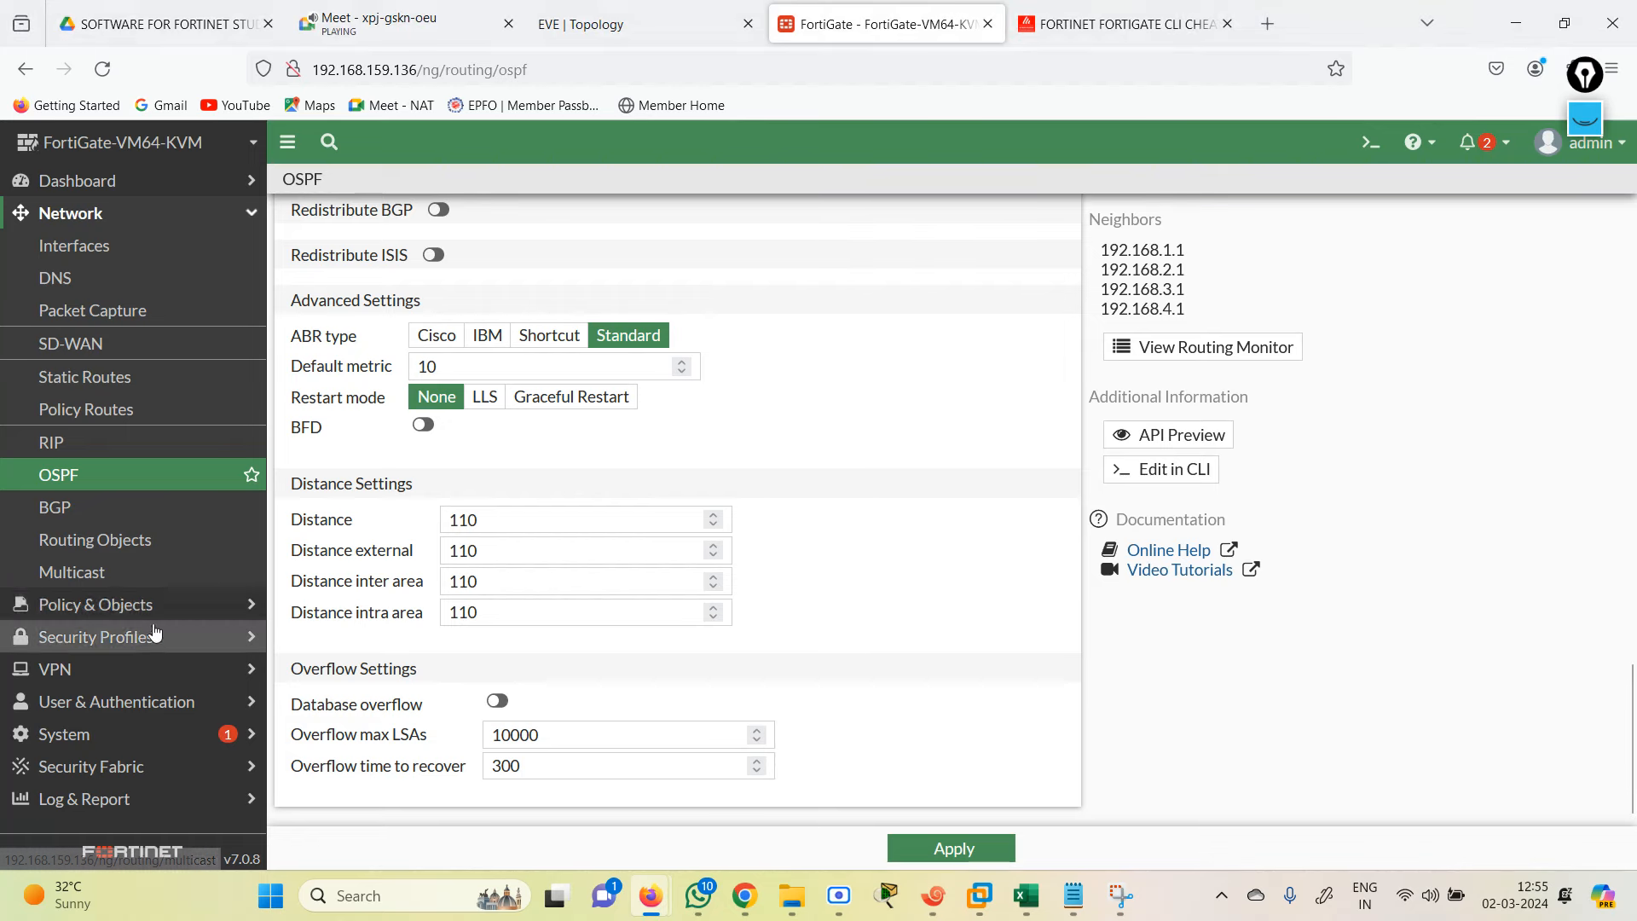
left_click(95, 604)
Step: Show the firewall policy list and read through the 'OSPF 2' notes
left_click(93, 277)
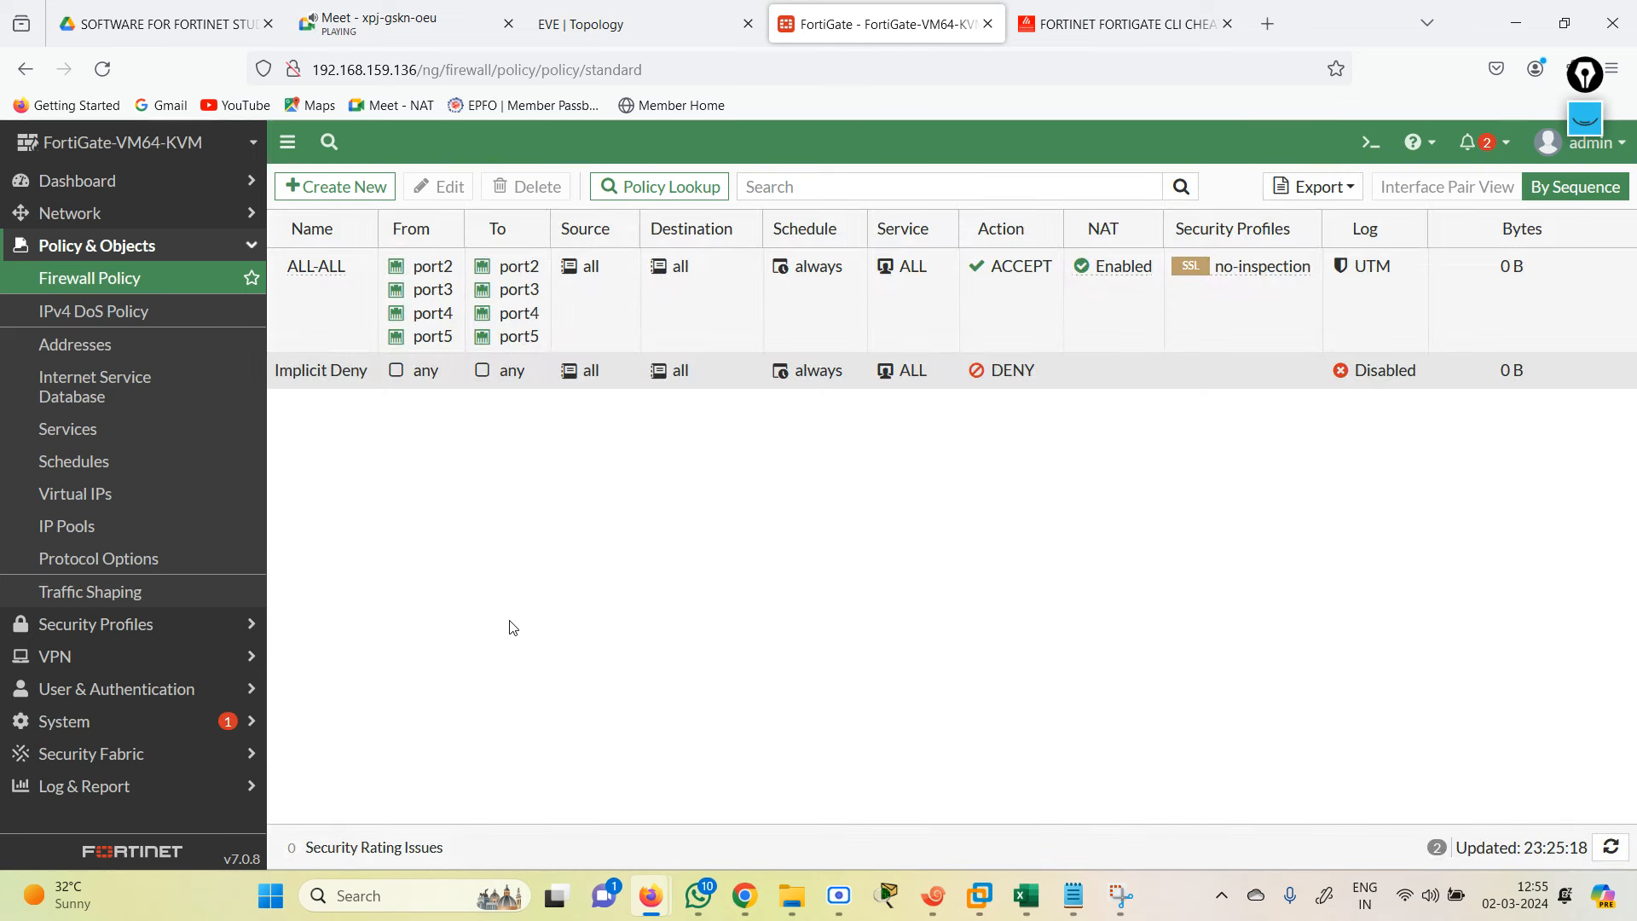
left_click(1074, 895)
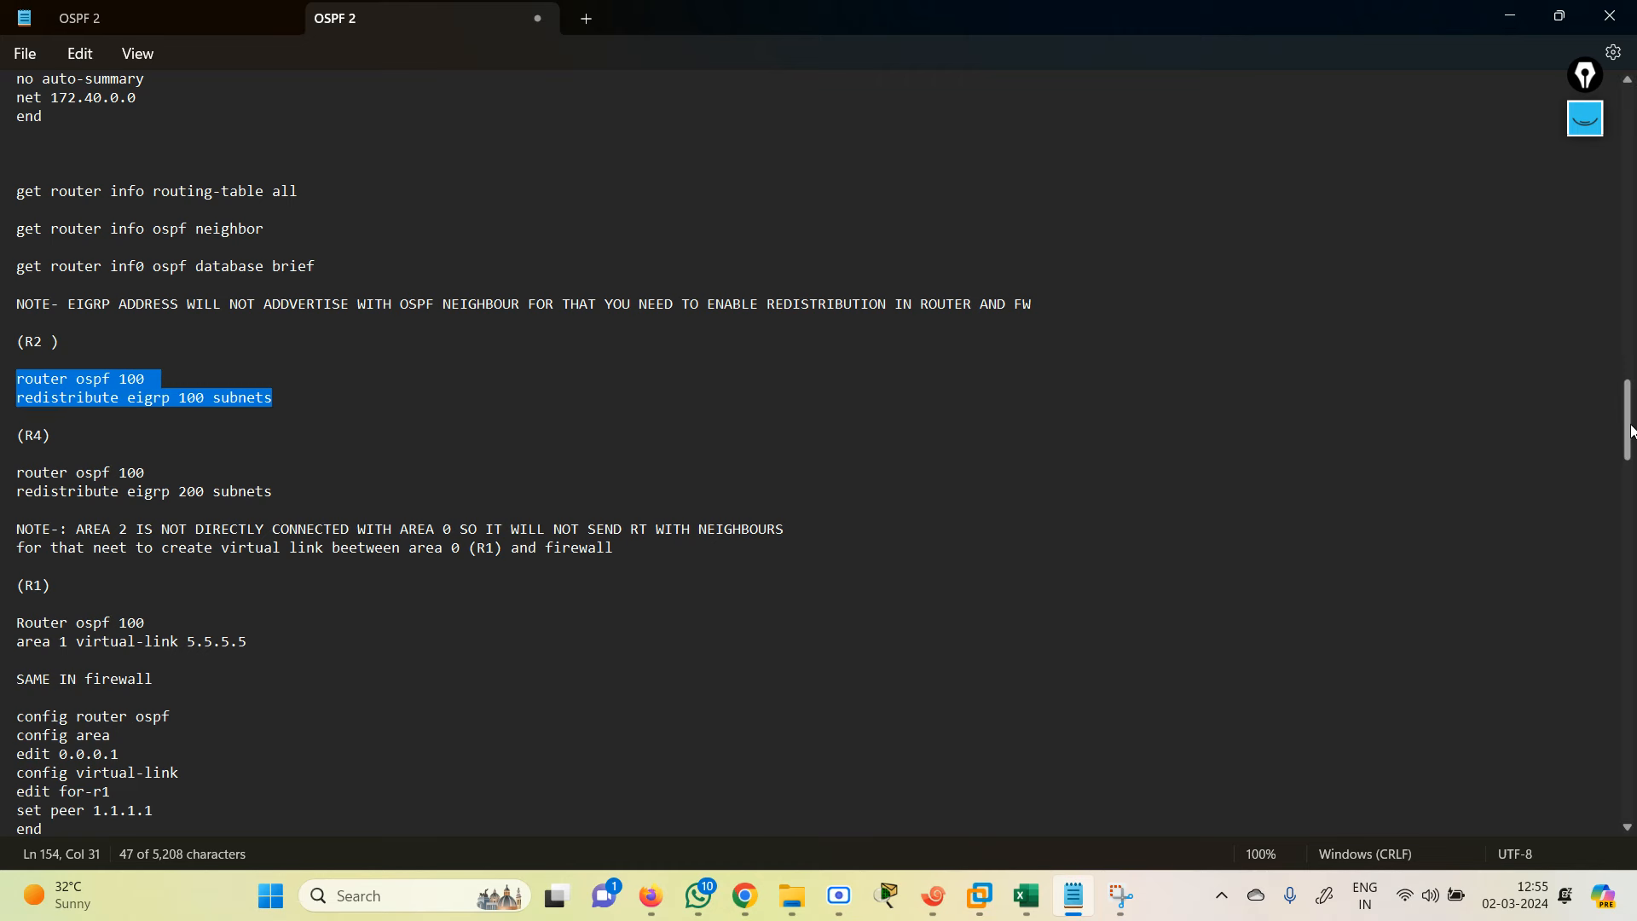
left_click_drag(1631, 415, 1633, 543)
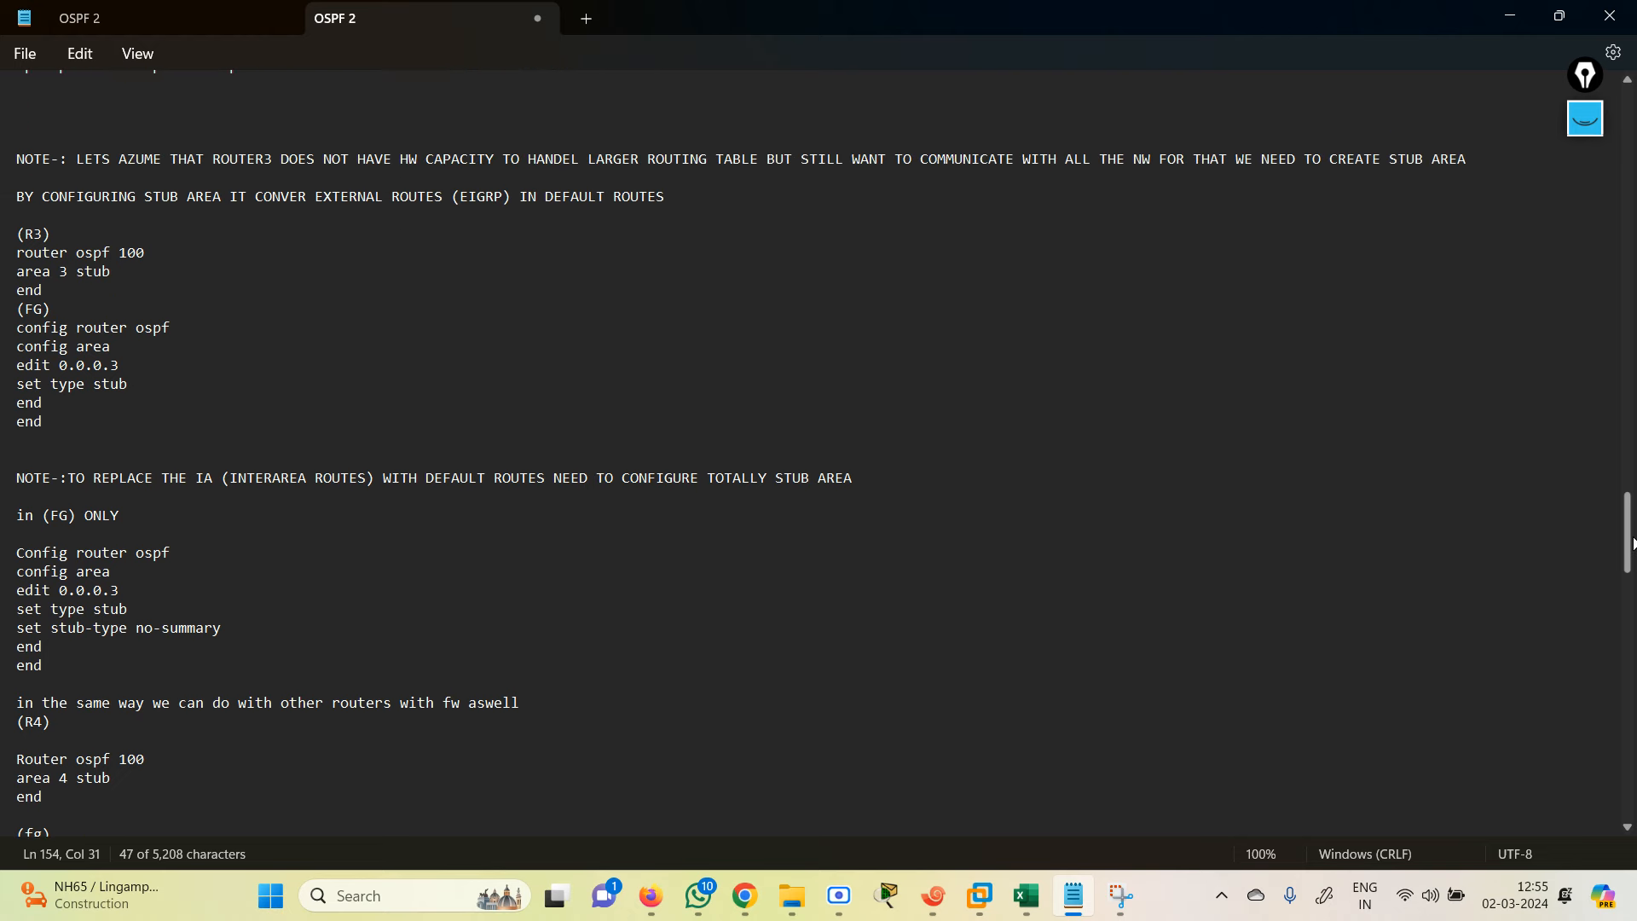
Step: Close the FortiGate CLI cheat sheet tab and return to R1's terminal
key("alt+Tab")
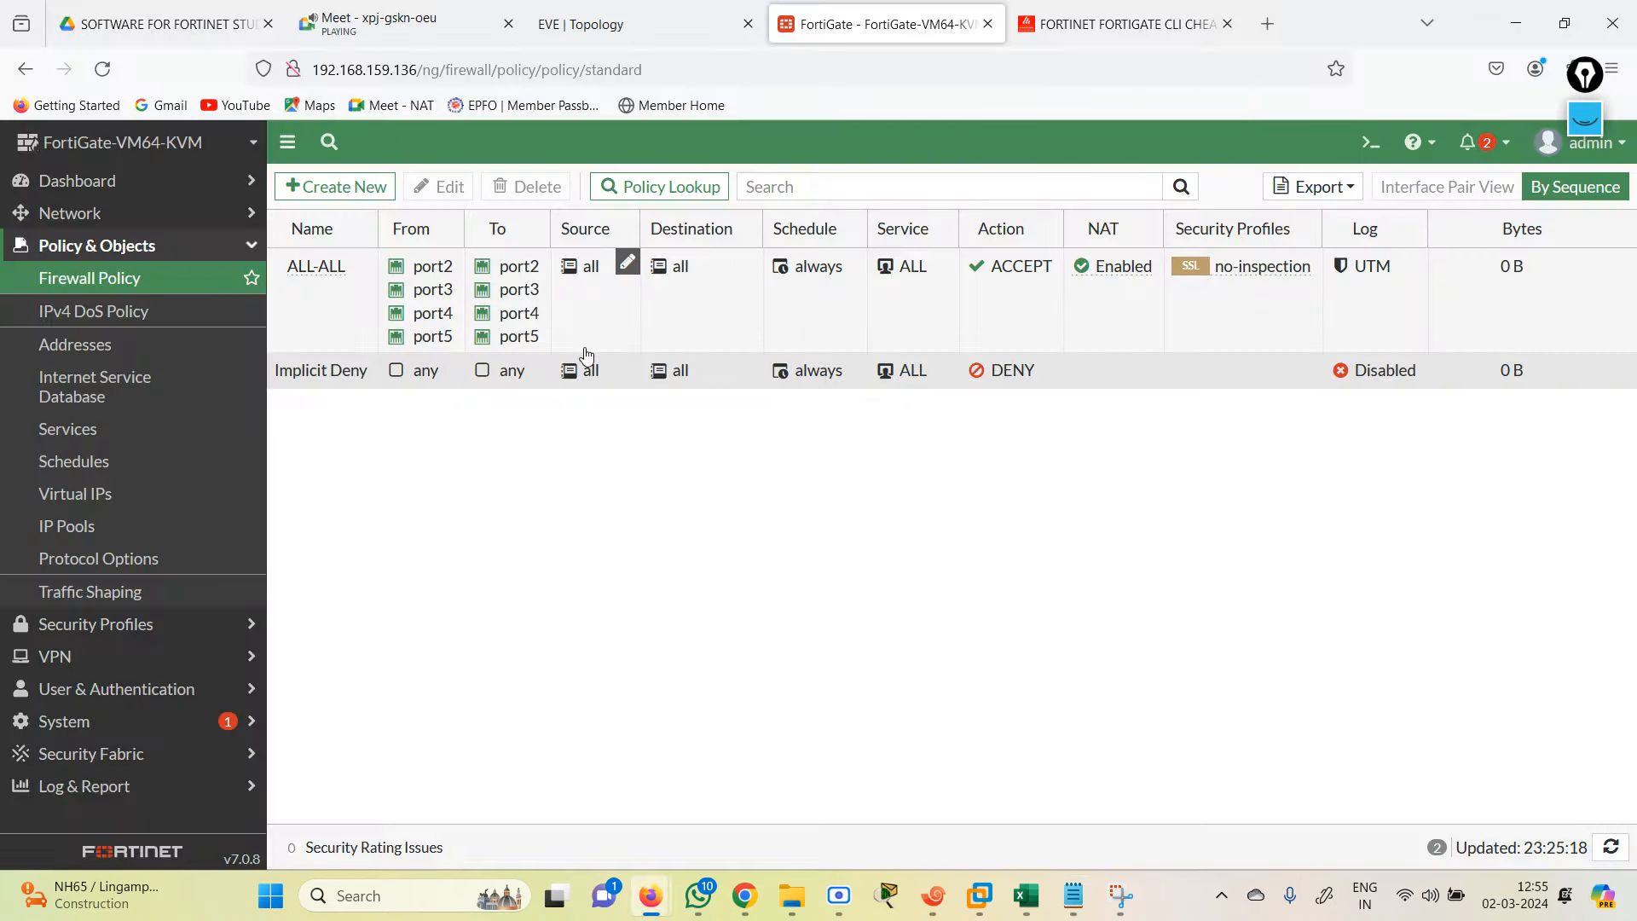
left_click(1110, 23)
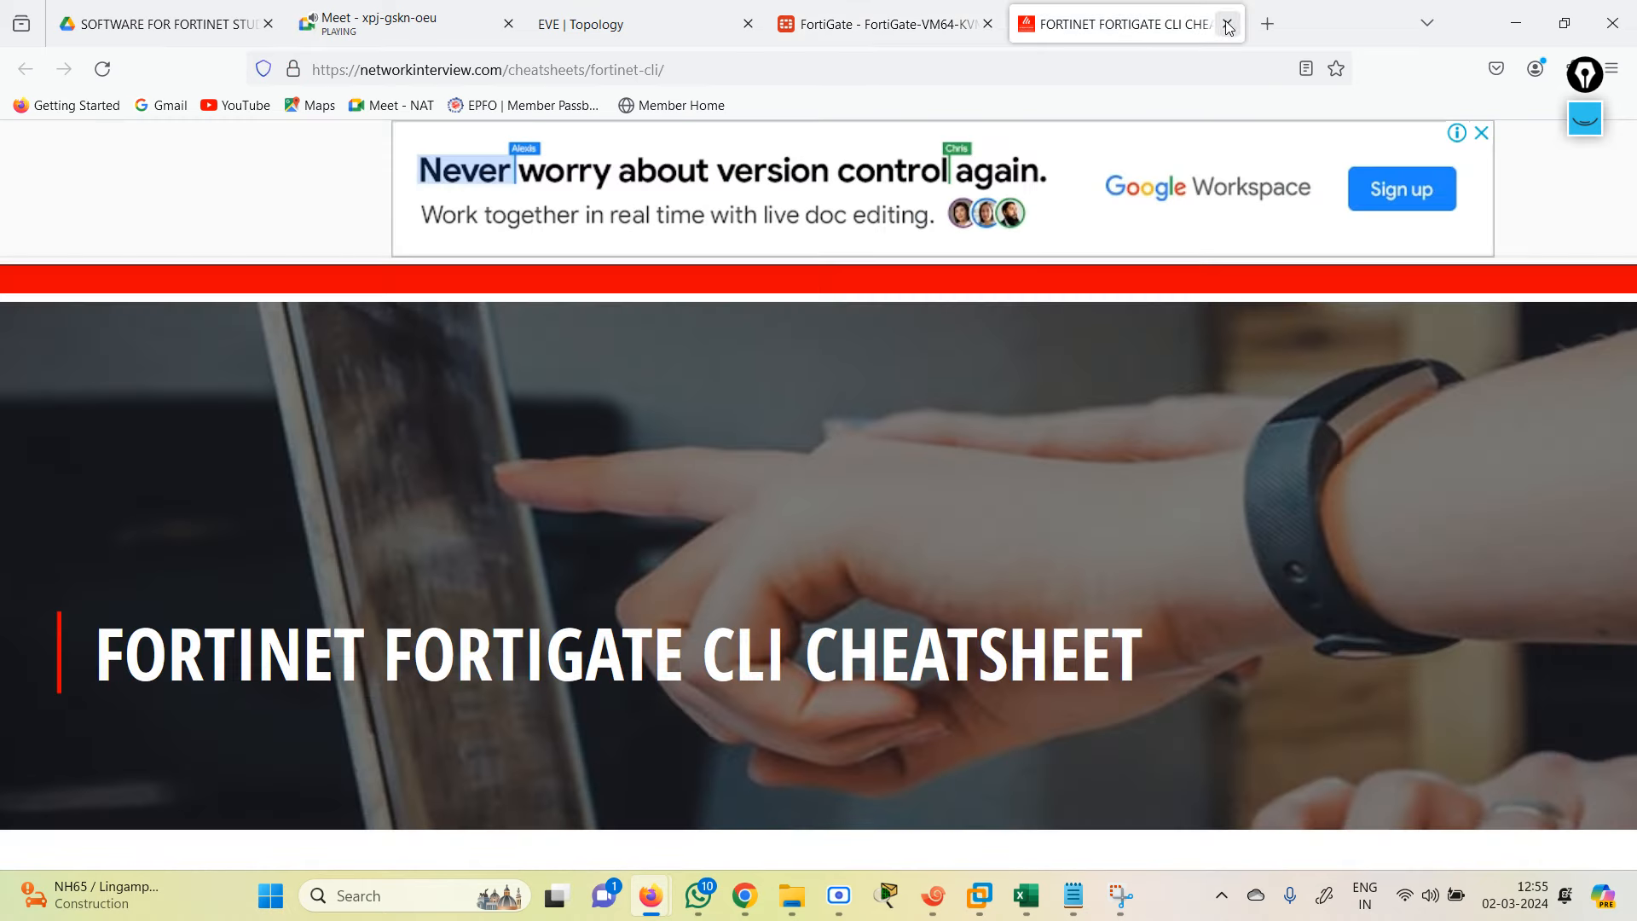
left_click(1228, 24)
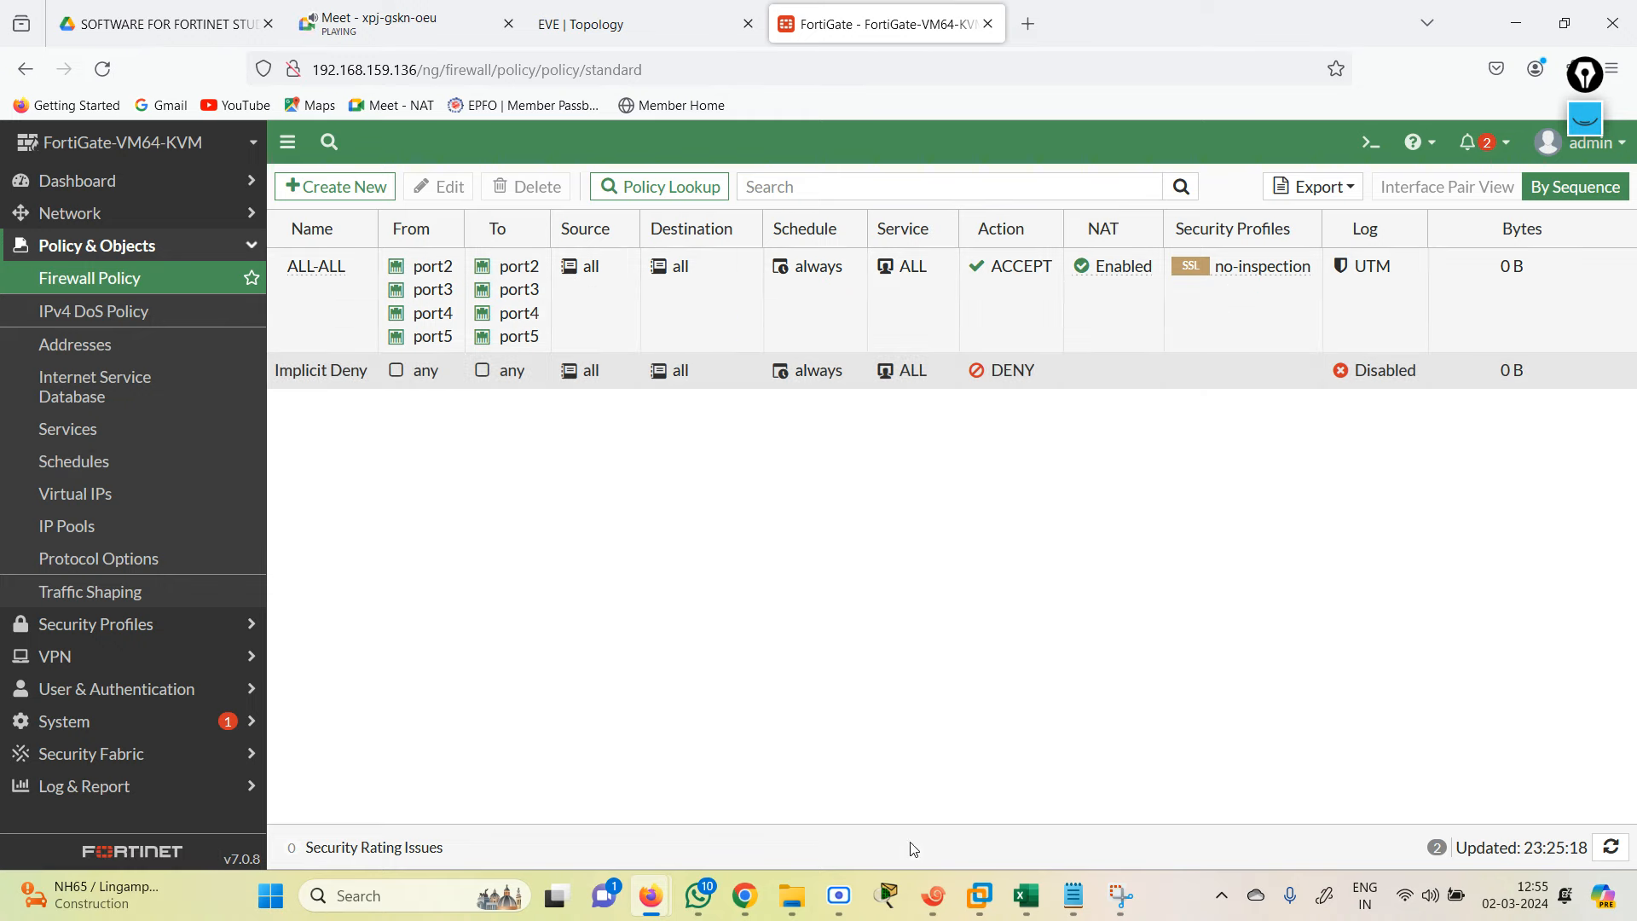
left_click(936, 911)
Step: Add a static default route 0.0.0.0 0.0.0.0 via 192.168.1.2 on R1
key("Return")
key("Return")
key("Return")
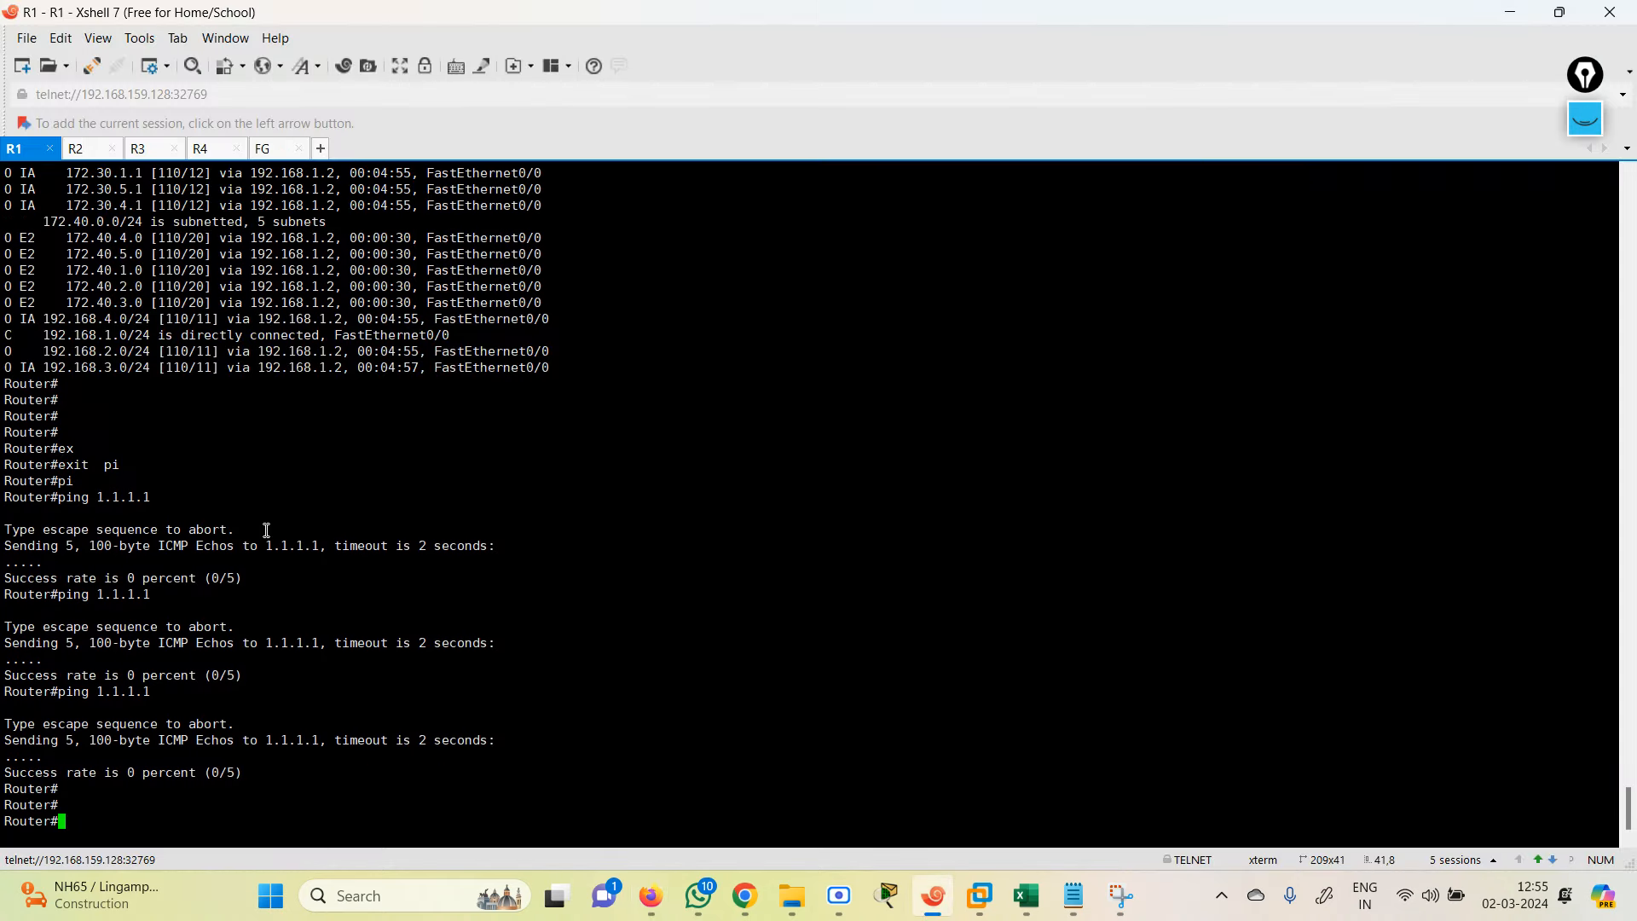
type("conf ")
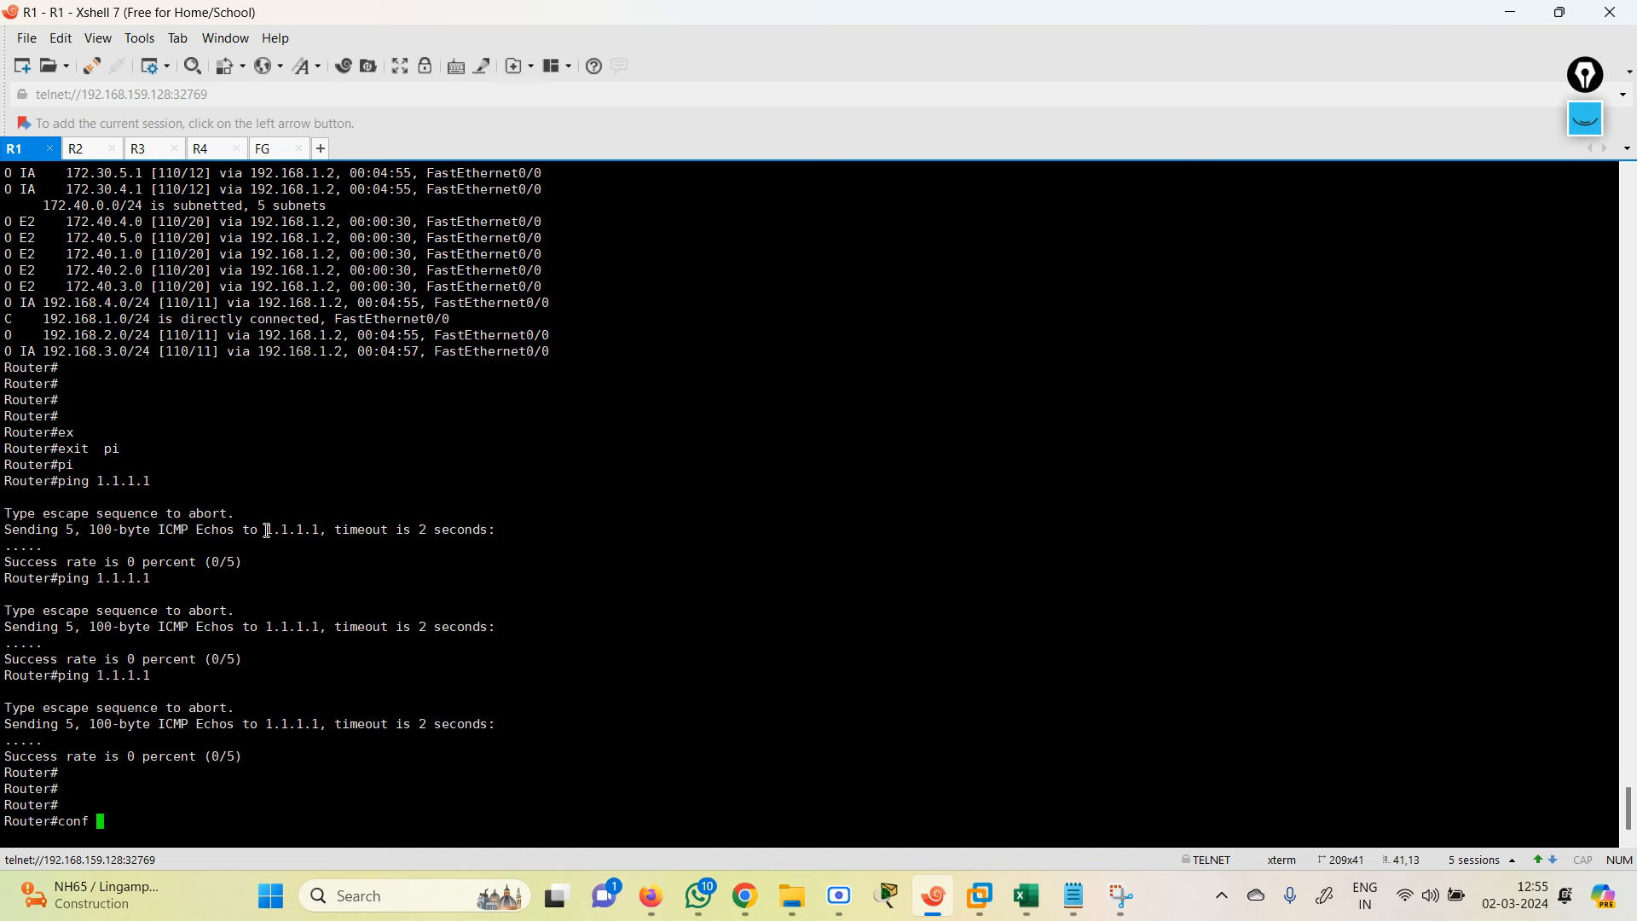
type("ter")
key("Return")
type("rou")
key("Tab")
key("Tab")
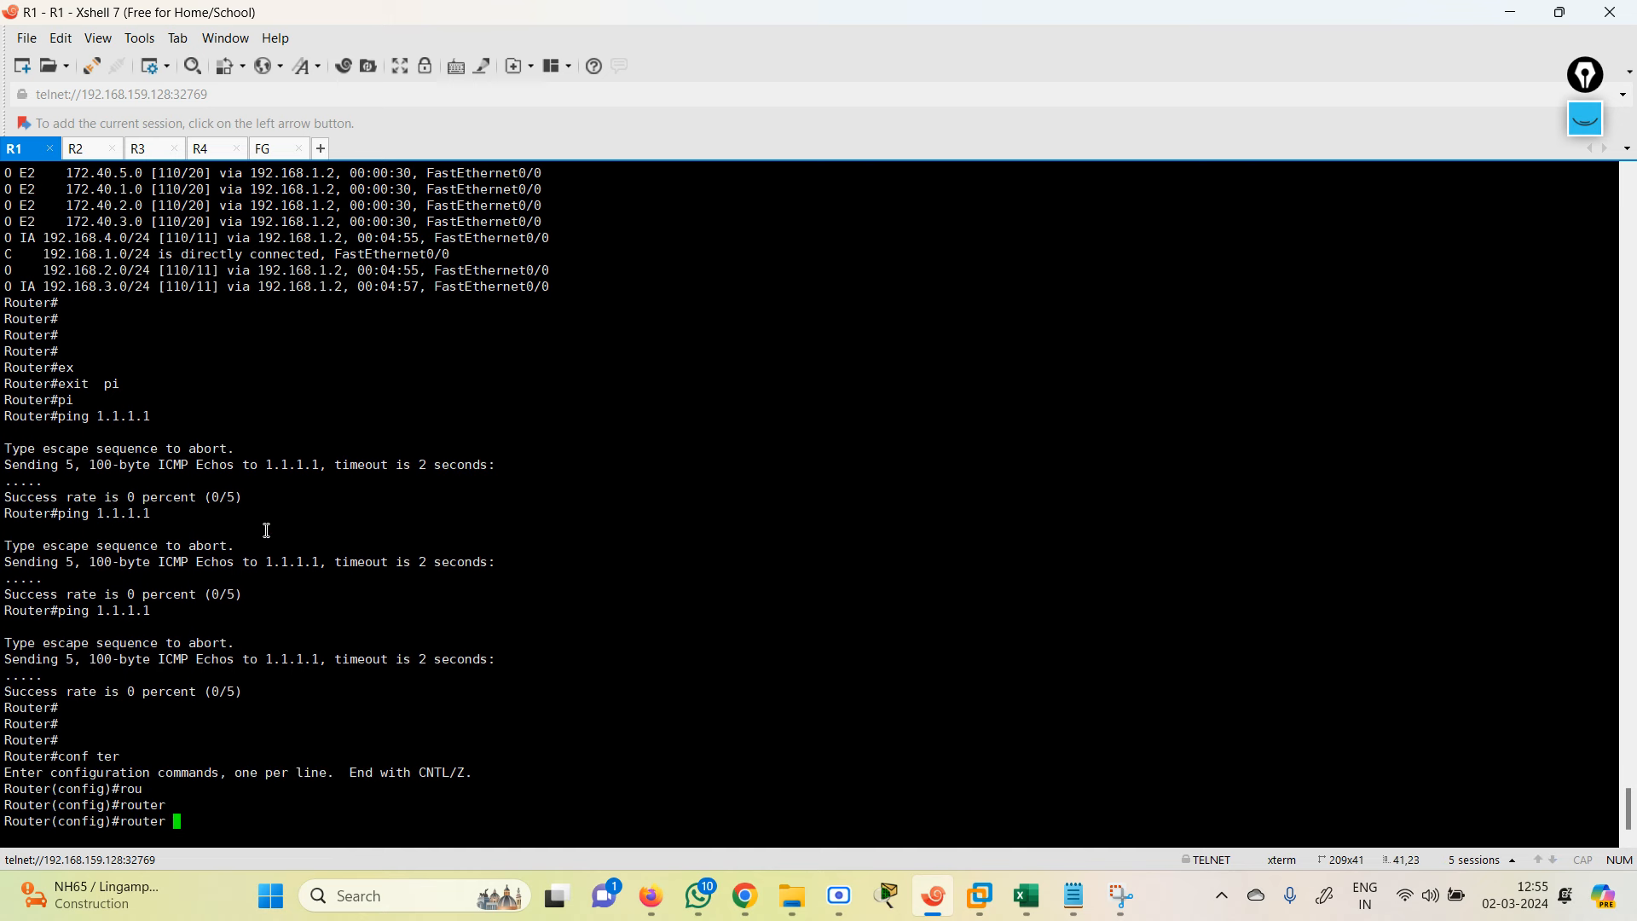
key("BackSpace")
key("BackSpace")
key("BackSpace")
key("BackSpace")
type("ip rou")
key("Tab")
key("Tab")
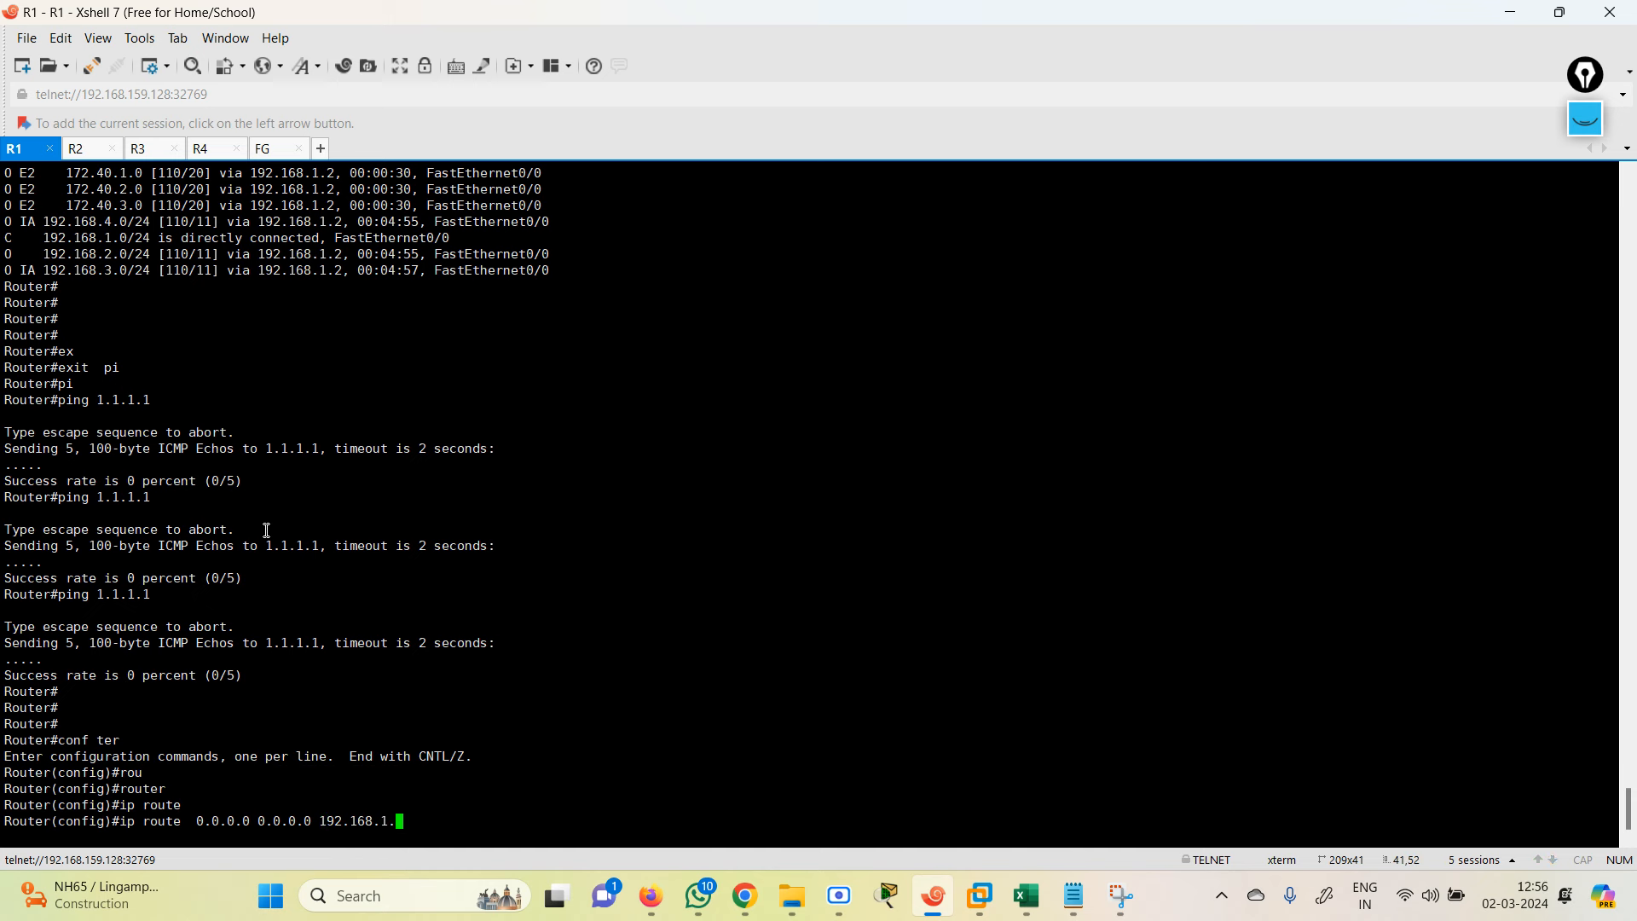
key("Return")
type("end")
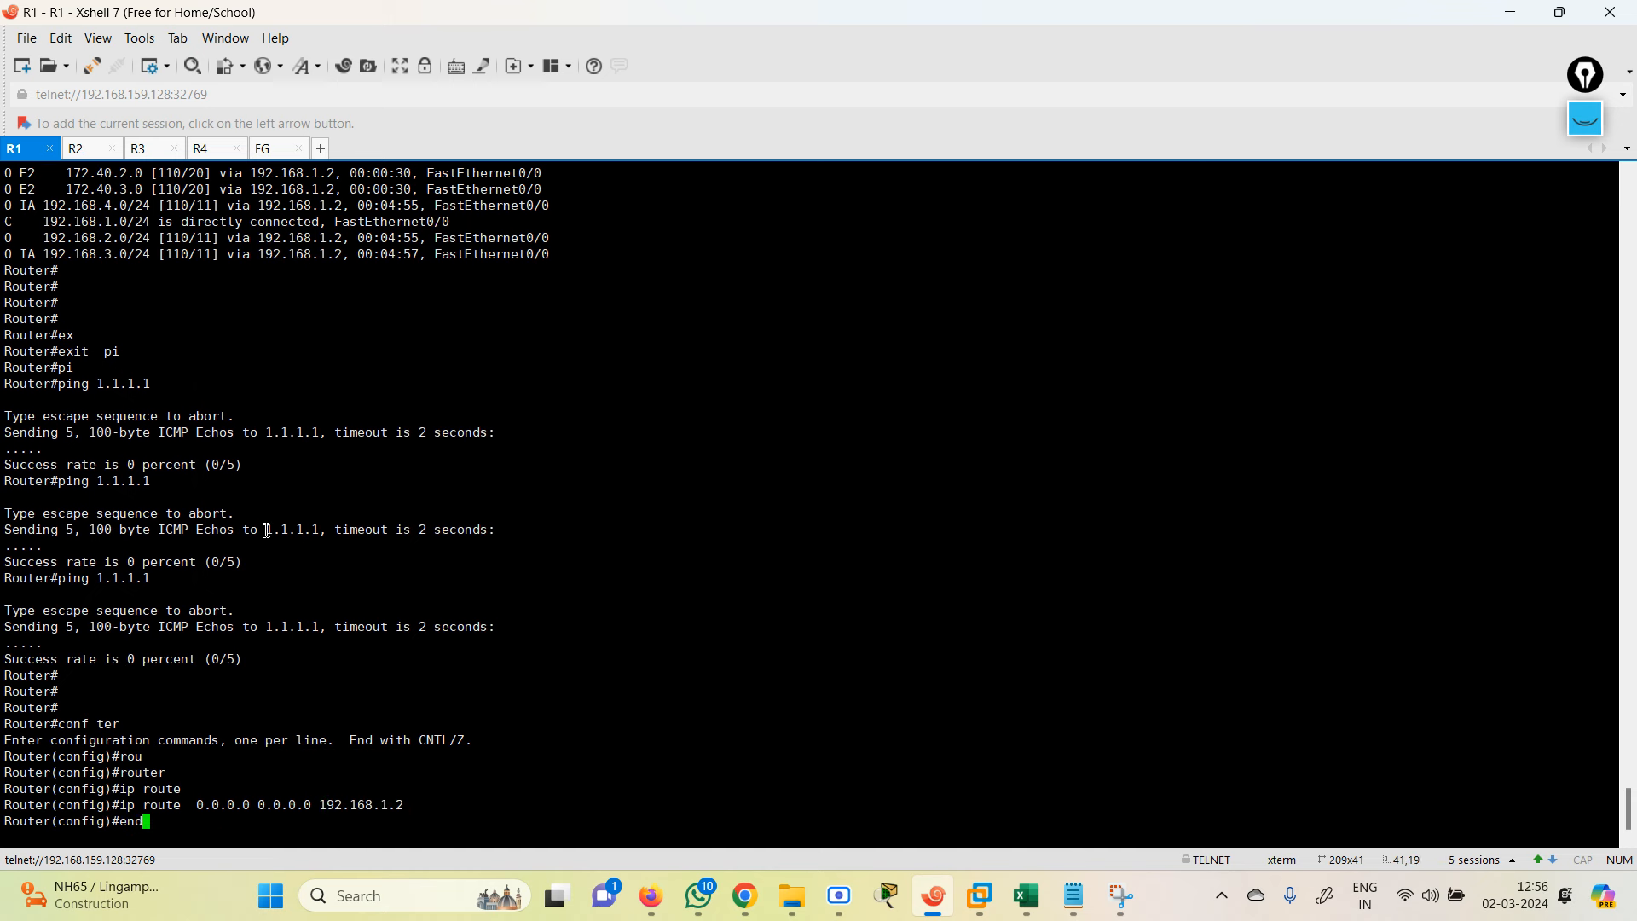
key("Return")
Step: Ping 1.1.1.1 from R1, now succeeding at 100 percent
type("pi")
key("Tab")
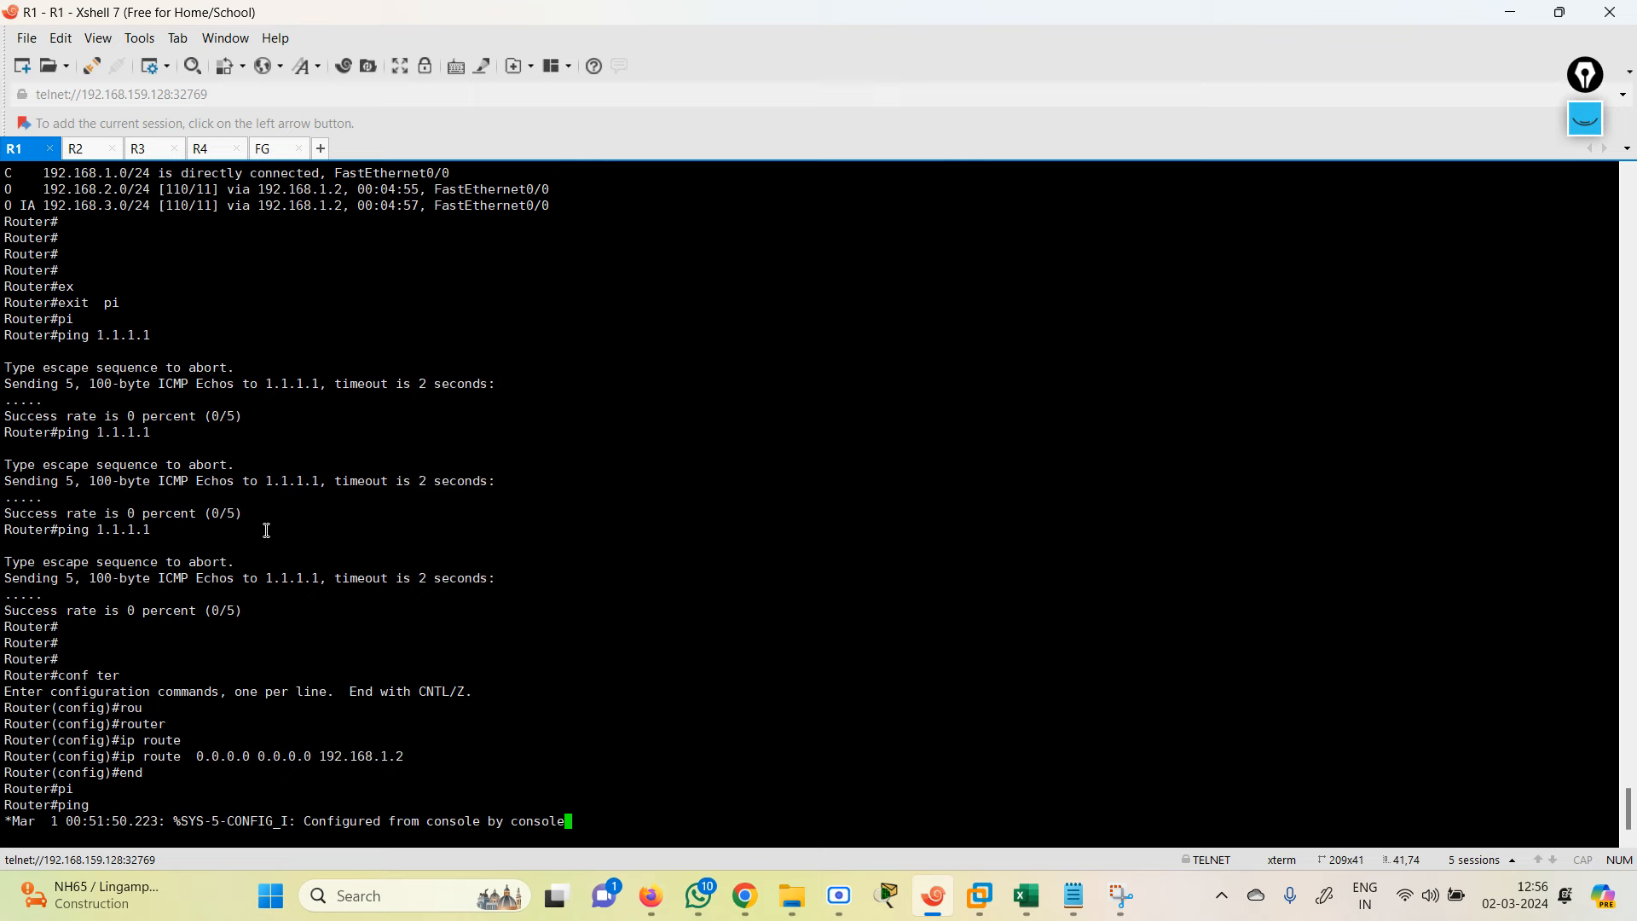
key("Return")
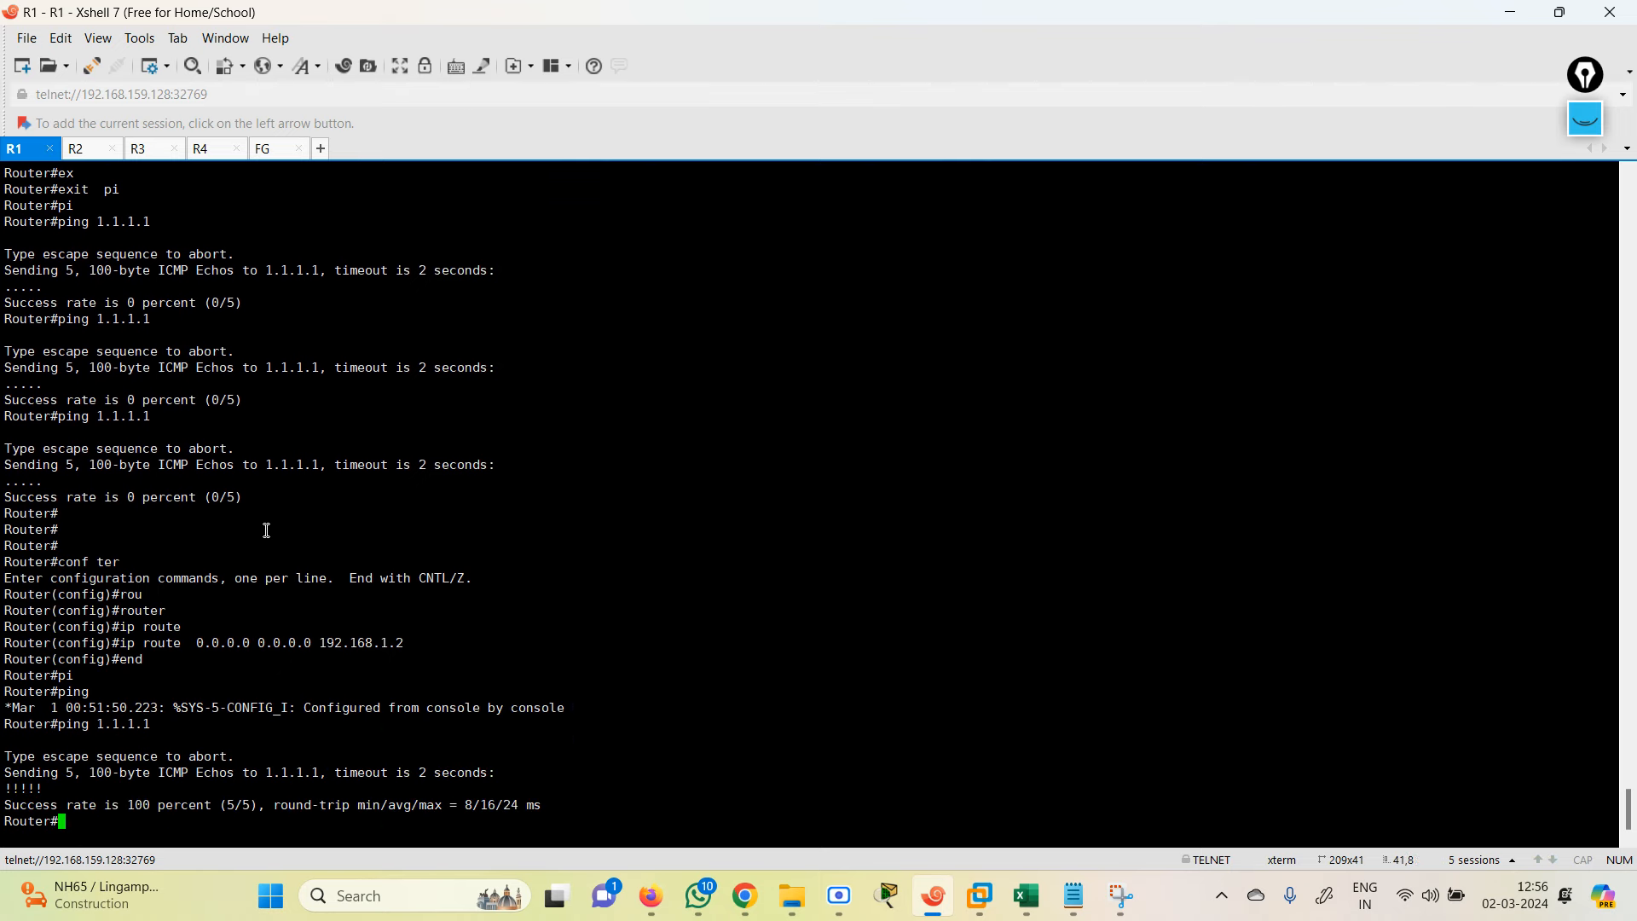
Step: Open Network > OSPF on the FortiGate and switch Redistribute Static off
left_click(1512, 12)
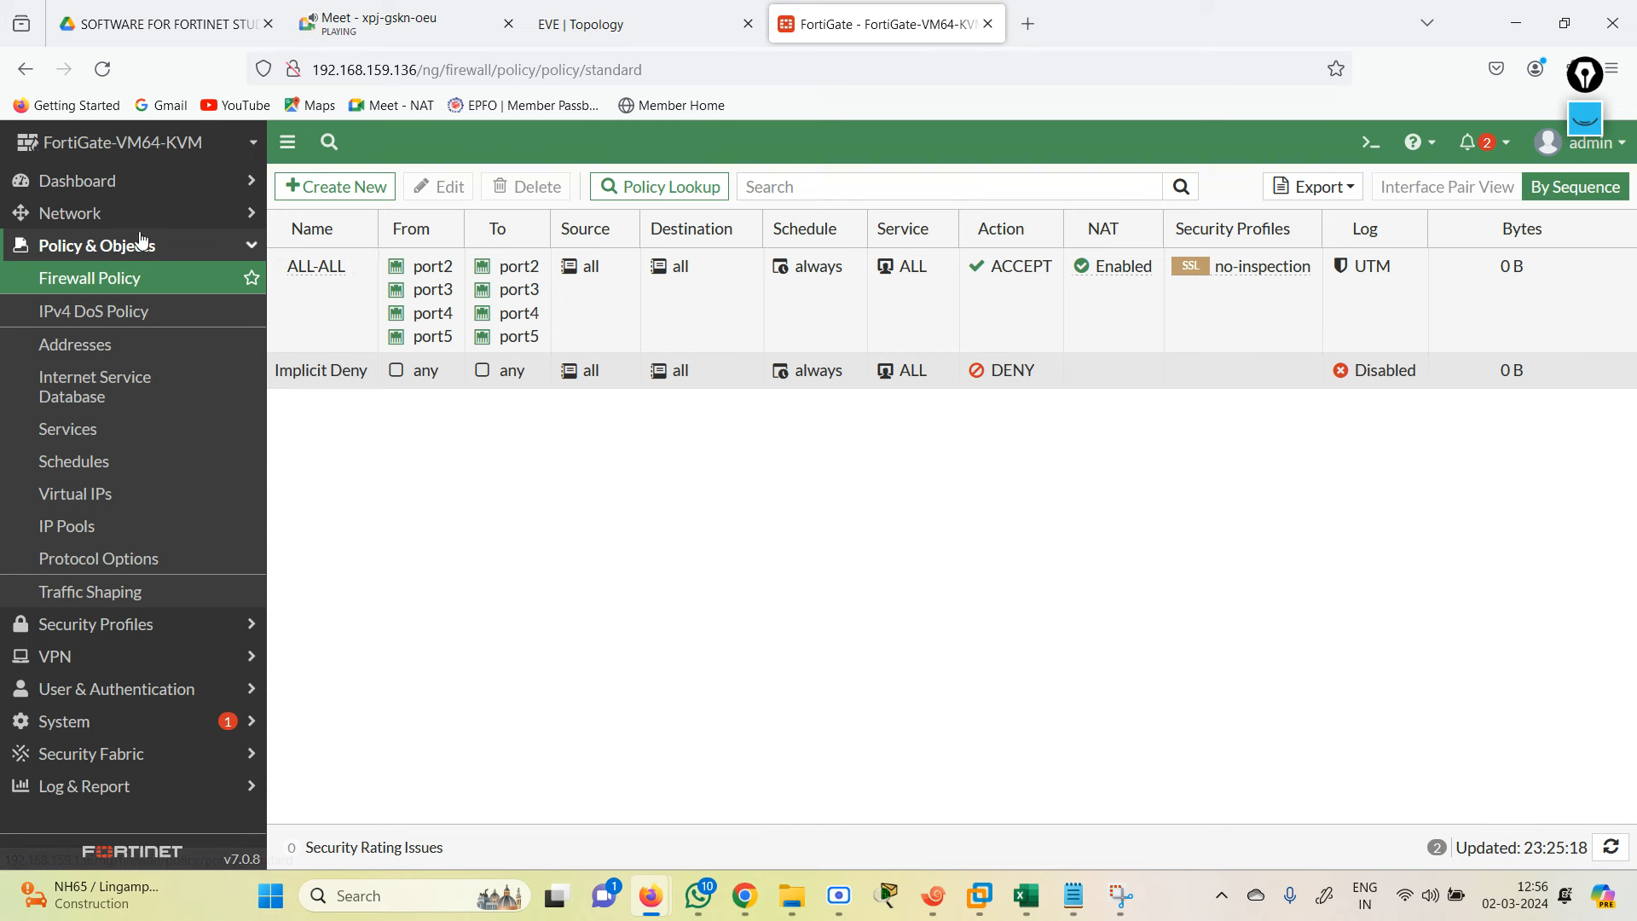
left_click(78, 215)
left_click(96, 474)
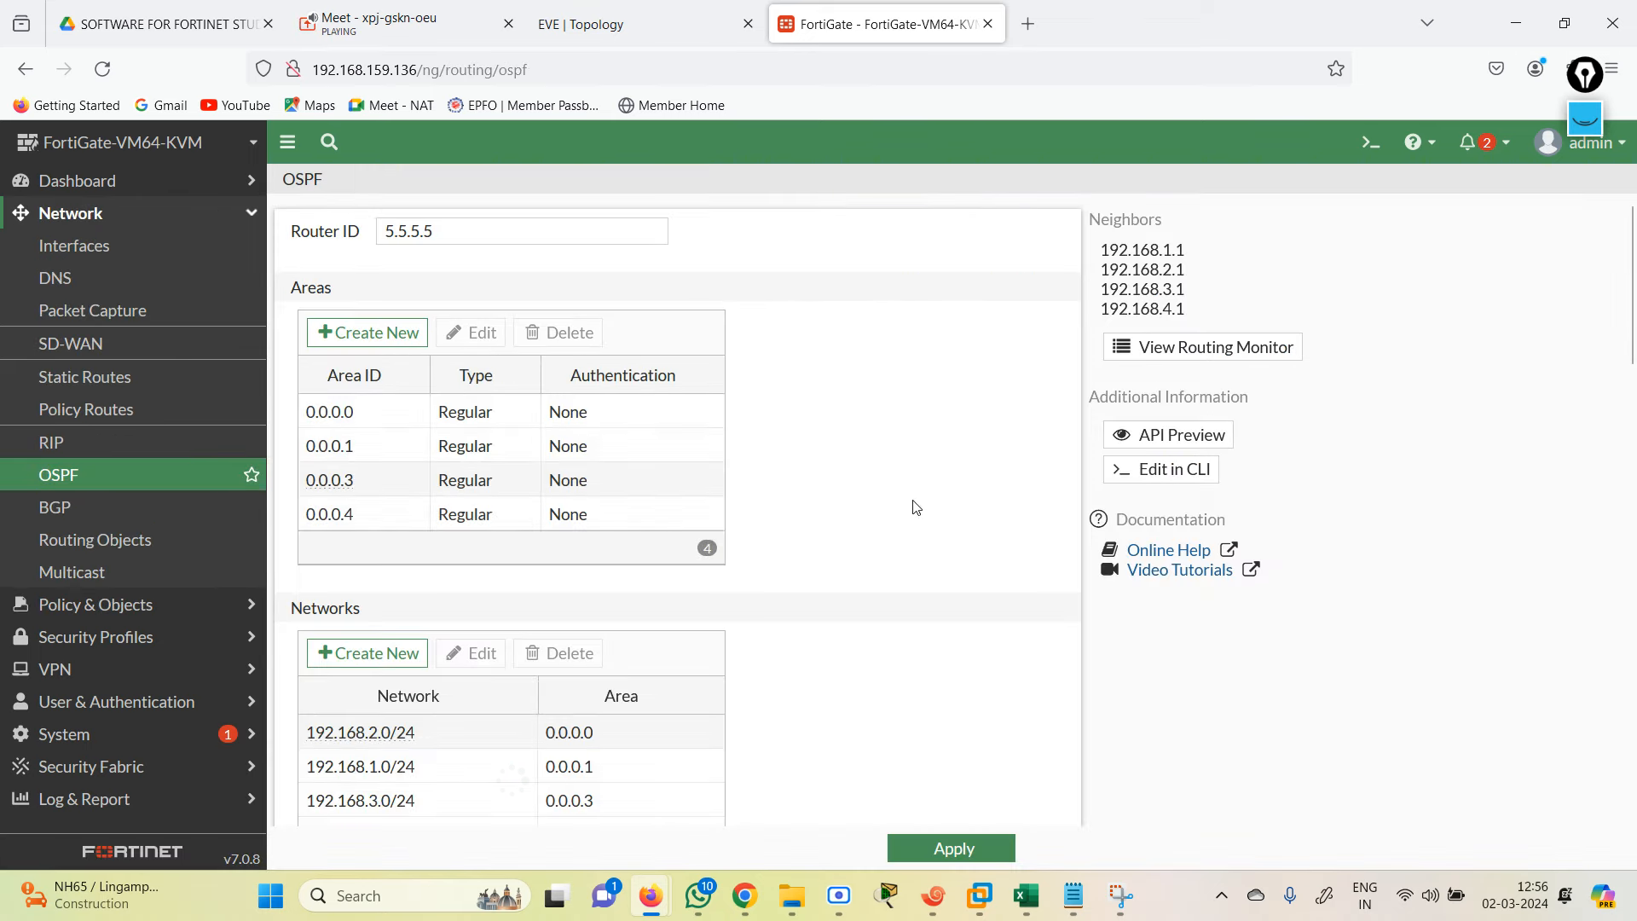
left_click_drag(1630, 324, 1633, 708)
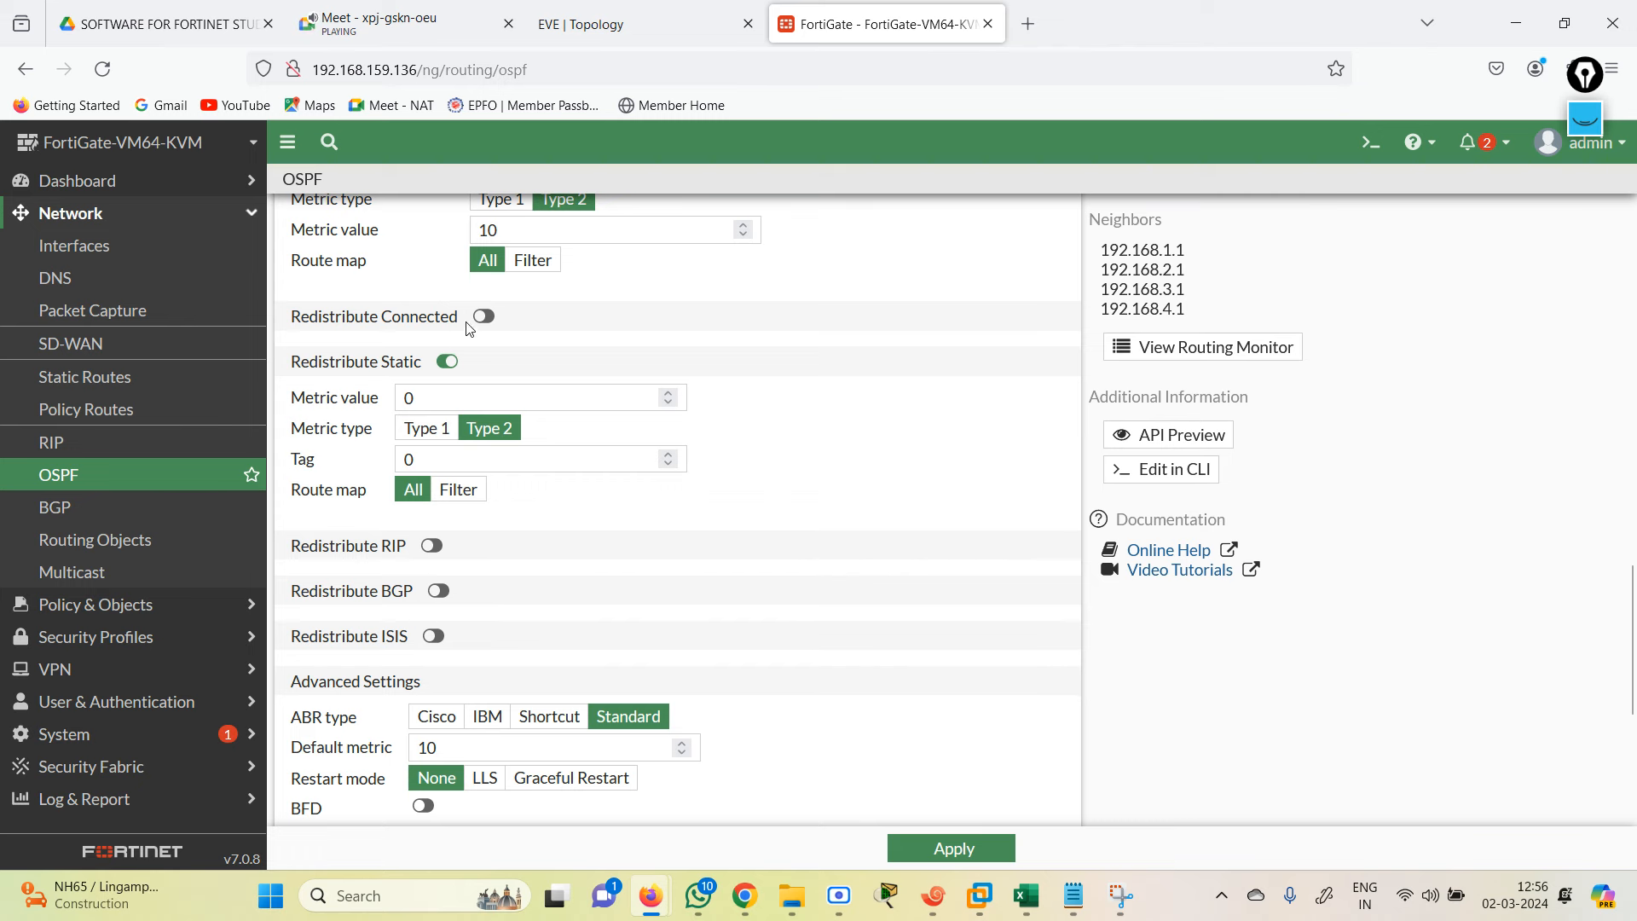
left_click(445, 362)
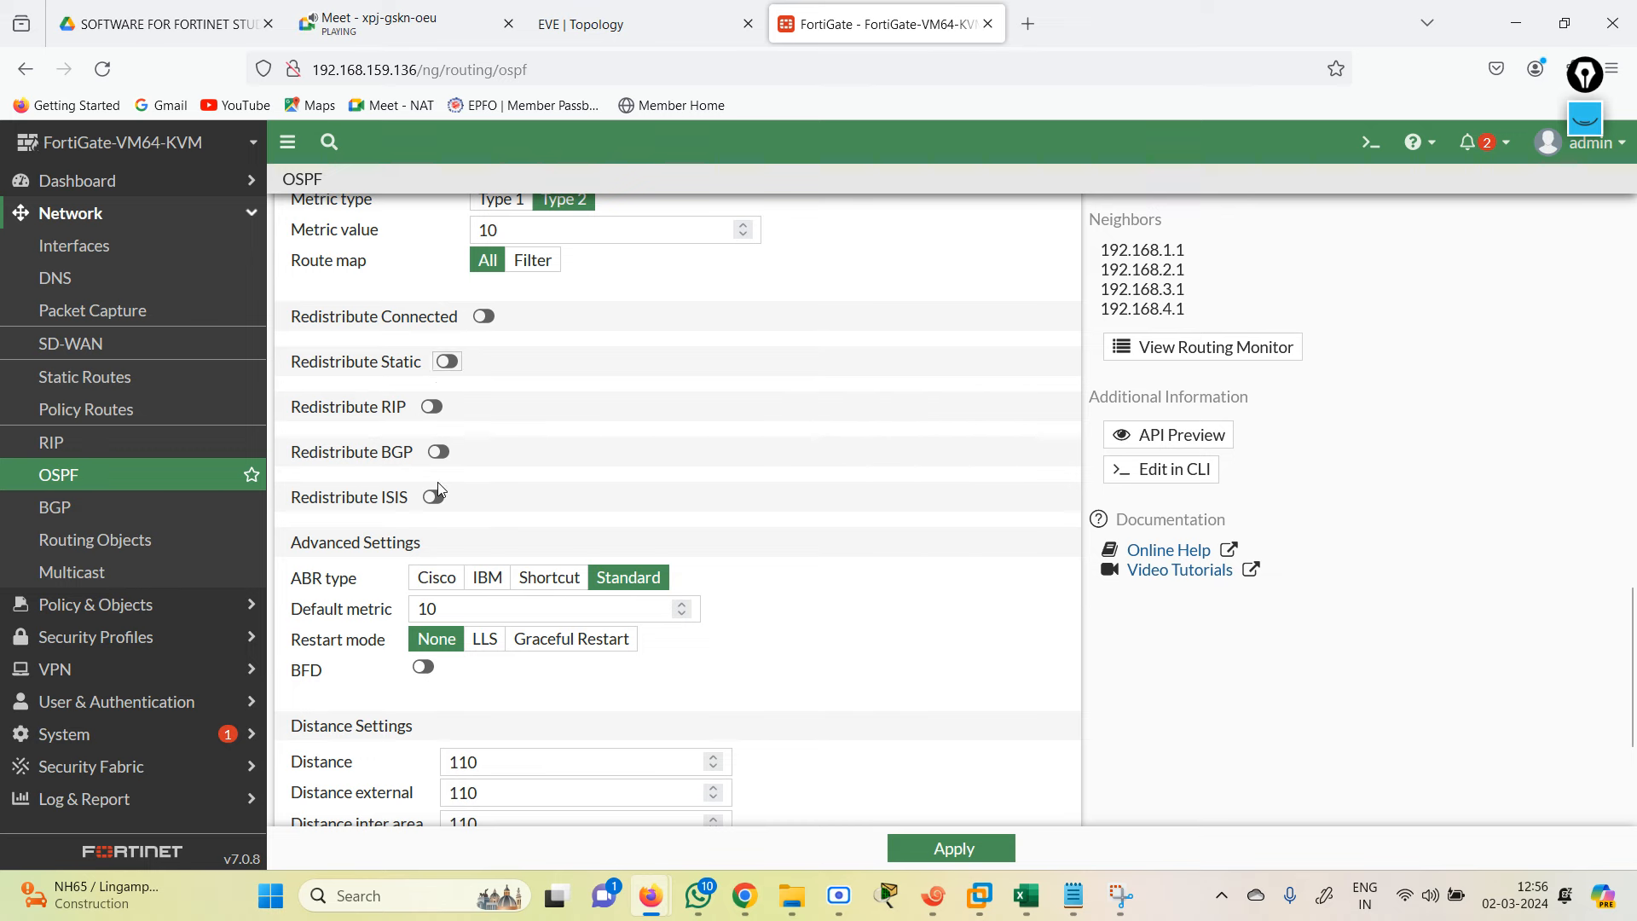
left_click_drag(1634, 679, 1636, 748)
scroll(1633, 723, "up", 5)
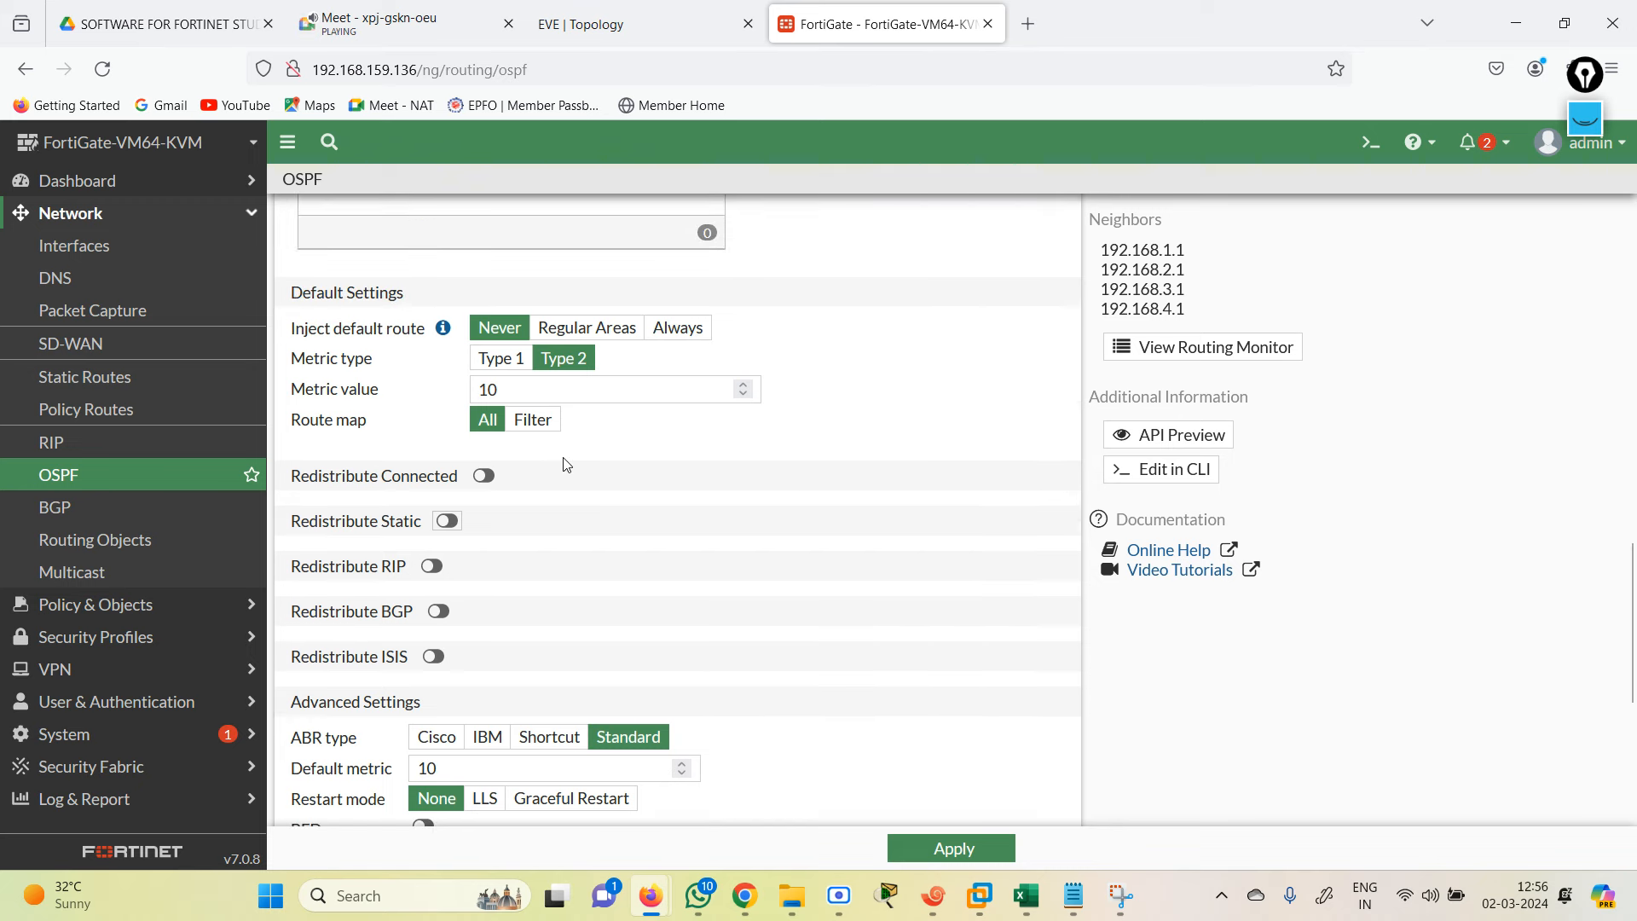
Step: In the FortiGate CLI console, enter config router ospf, then config redistribute static
left_click(1363, 156)
type("con")
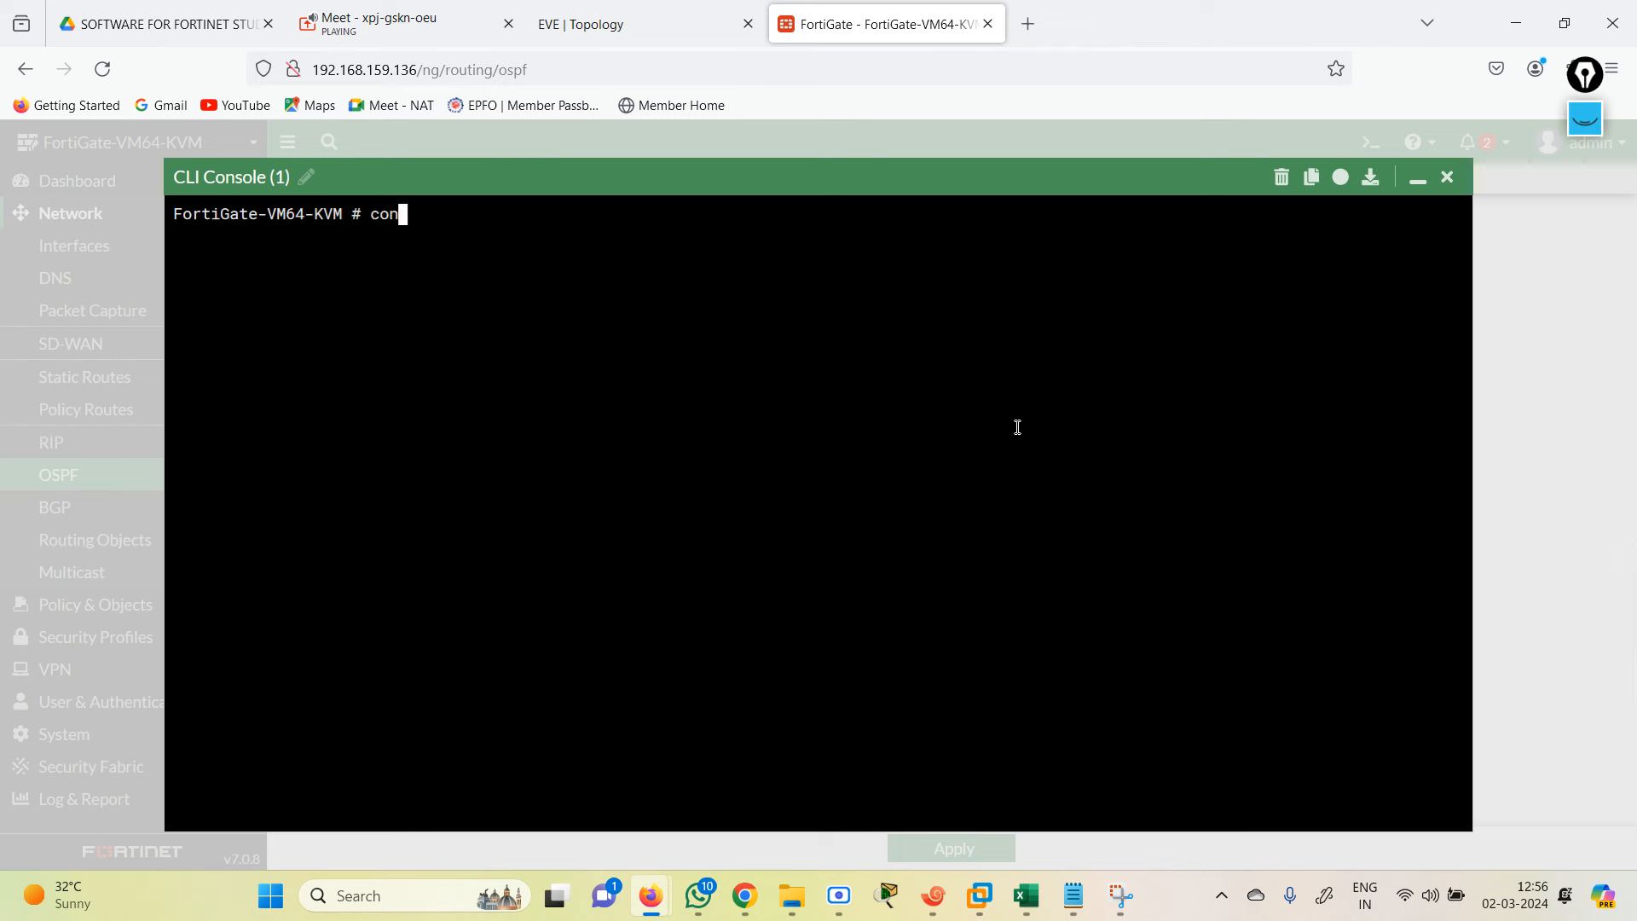
type("fig router ospf")
key("Return")
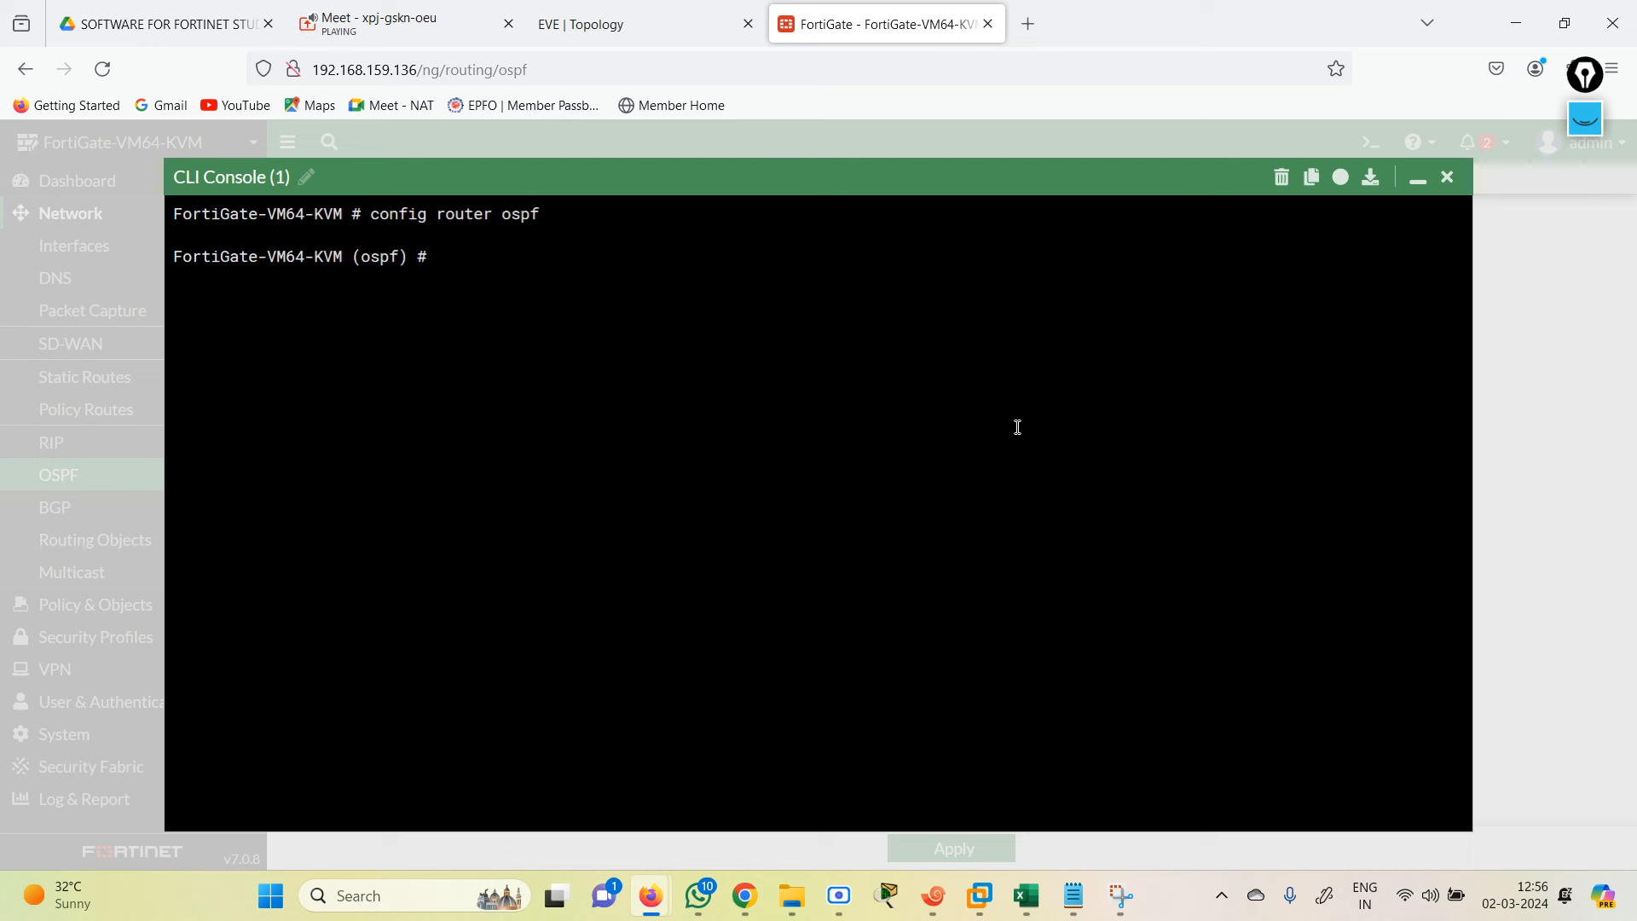
type("config redistribute static")
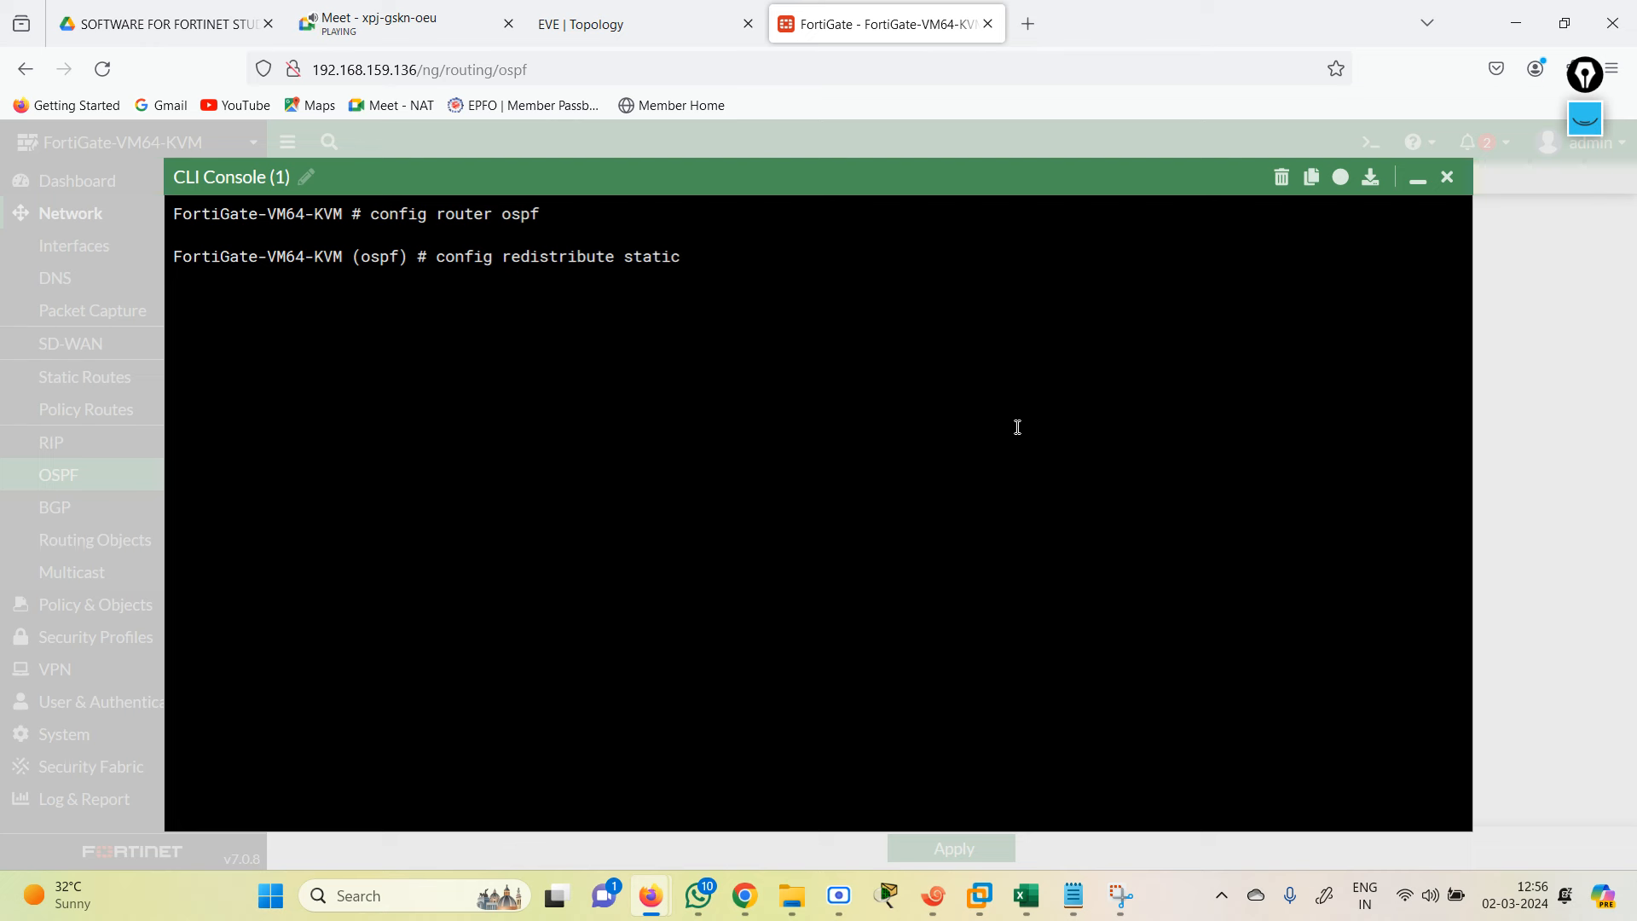
key("Return")
Step: Set status enable for static redistribution and end out of the OSPF configuration
type("set")
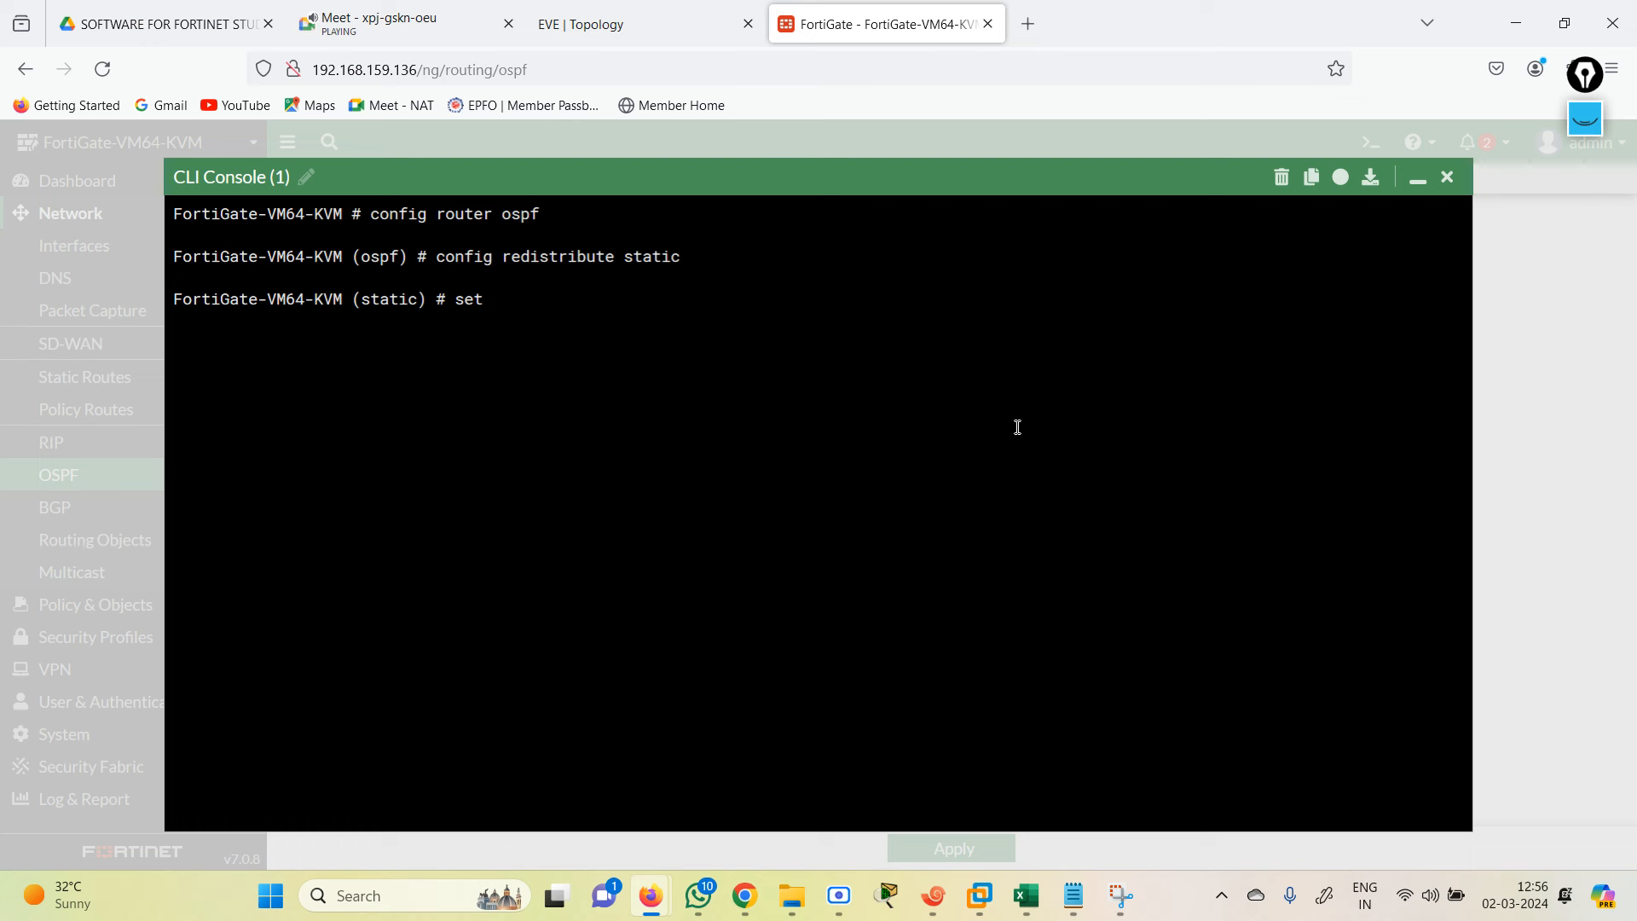
type(" re")
key("BackSpace")
key("BackSpace")
key("BackSpace")
key("BackSpace")
key("BackSpace")
key("BackSpace")
type("set status enable")
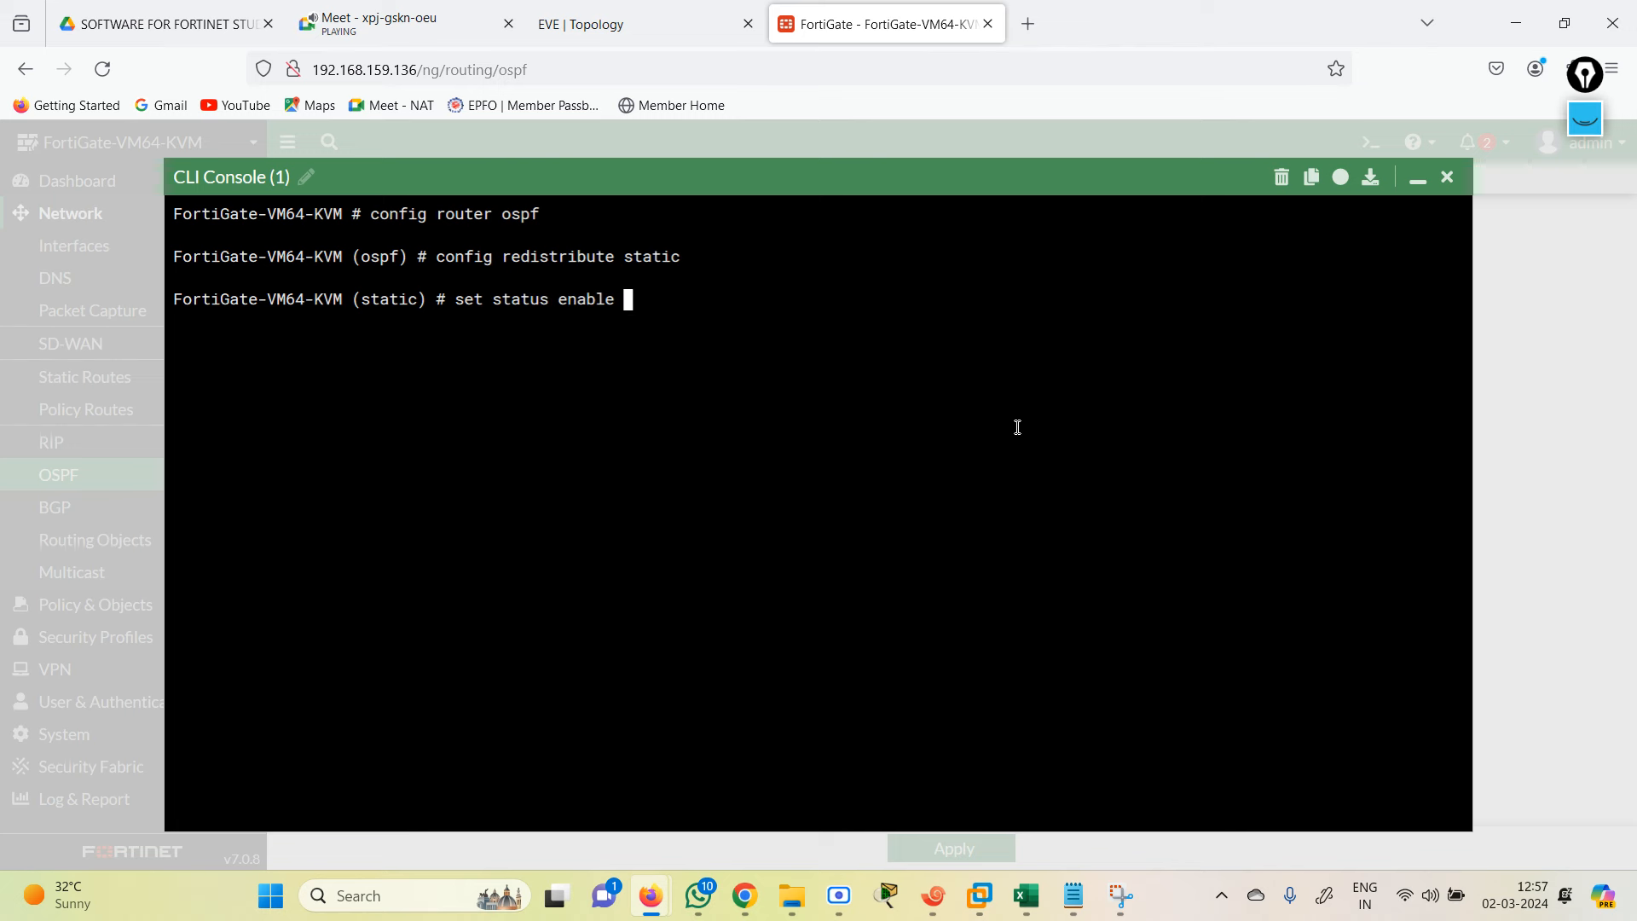
key("Return")
key("Return")
key("Return")
type("end")
key("Return")
type("end")
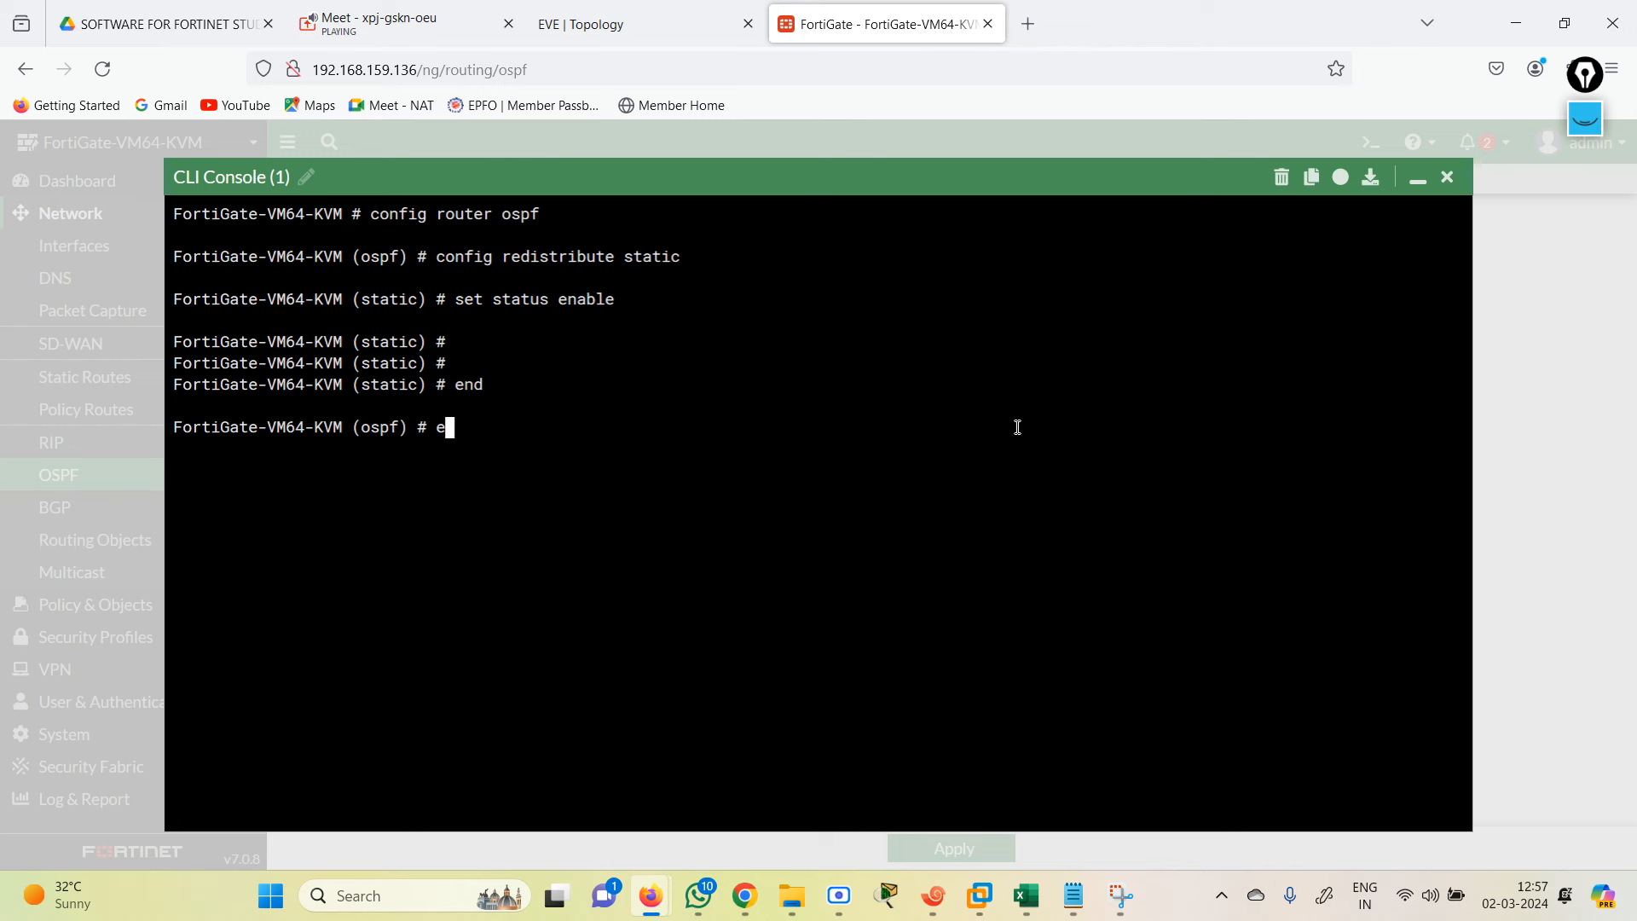
key("Return")
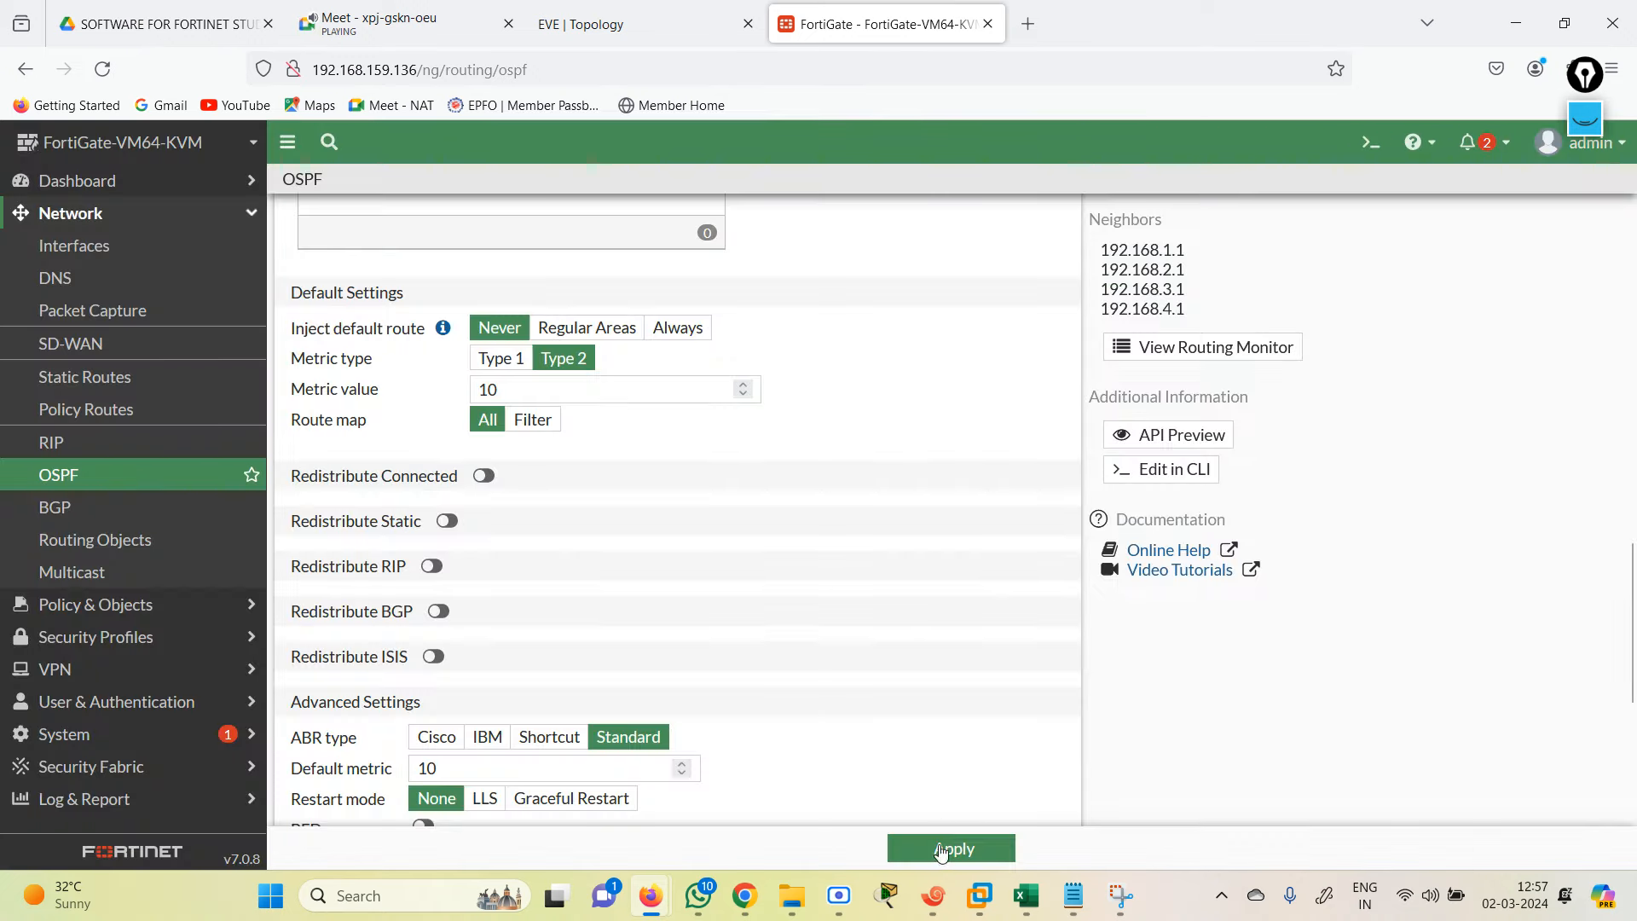
Step: On R2, leave configuration mode with end and ping 1.1.1.1
left_click(934, 895)
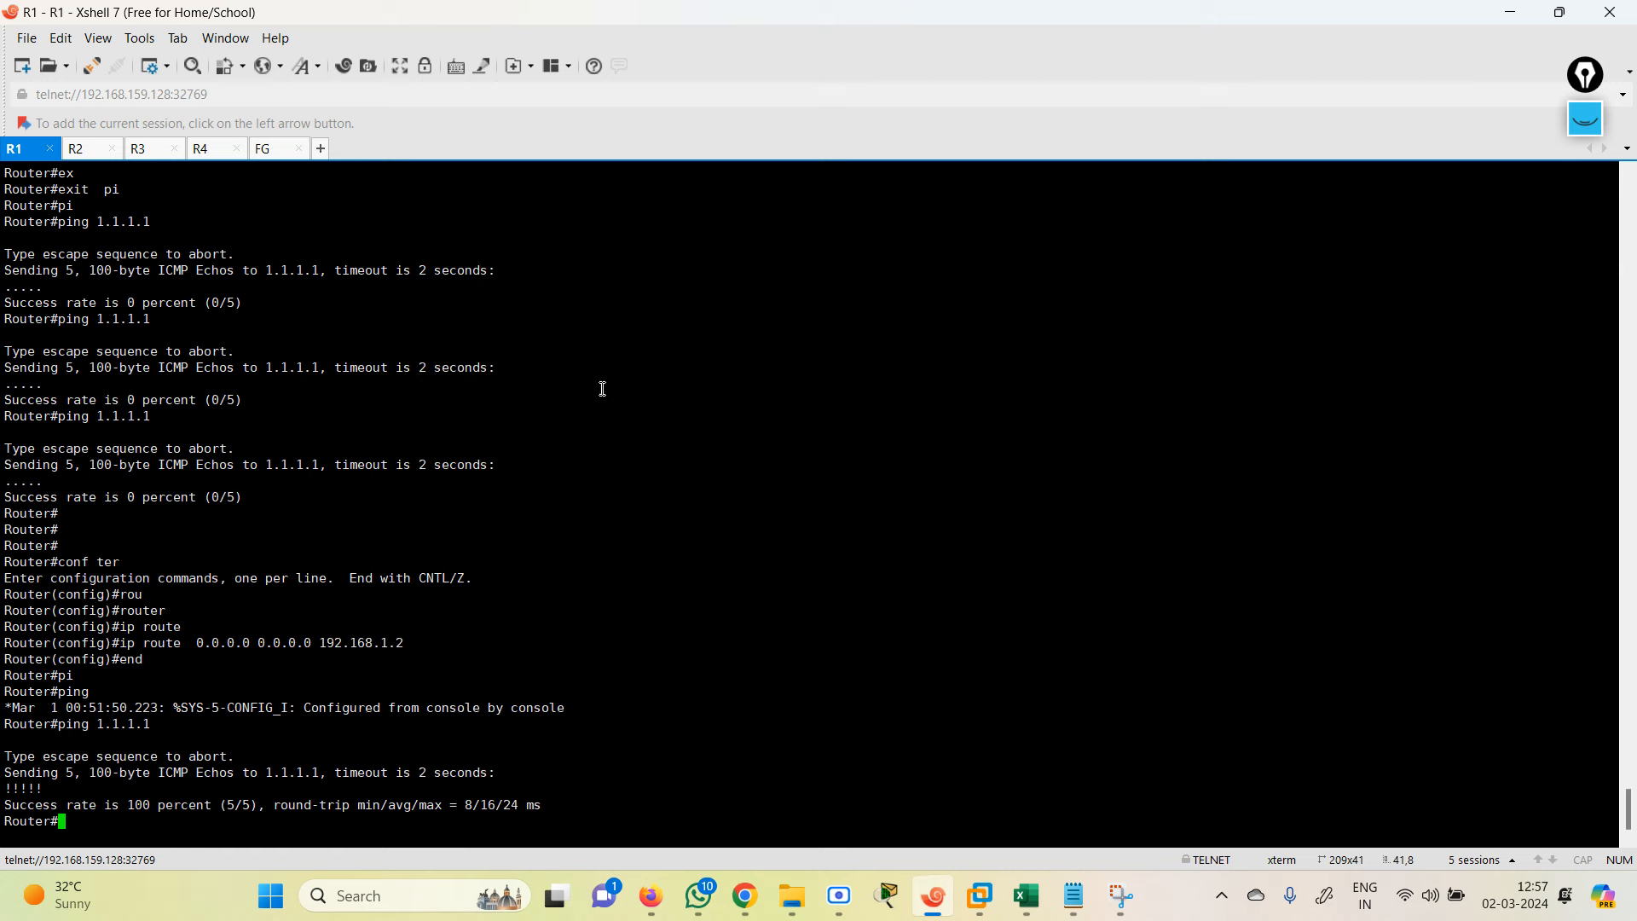
left_click(87, 150)
key("Return")
key("Return")
key("Return")
type("end")
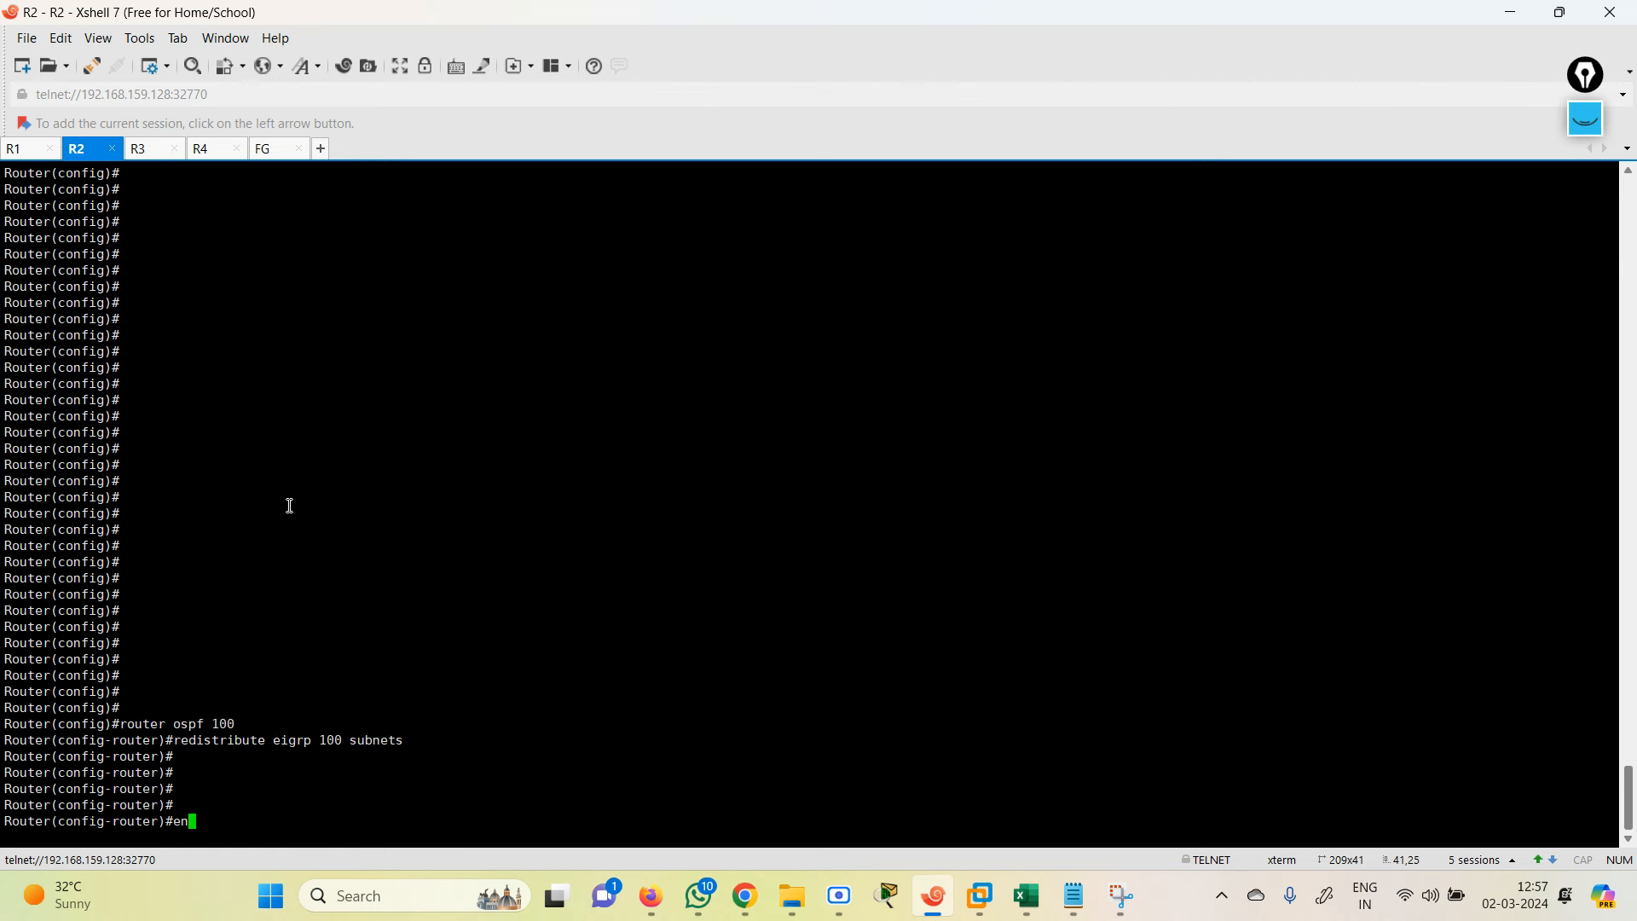
key("Return")
type("pi")
key("Tab")
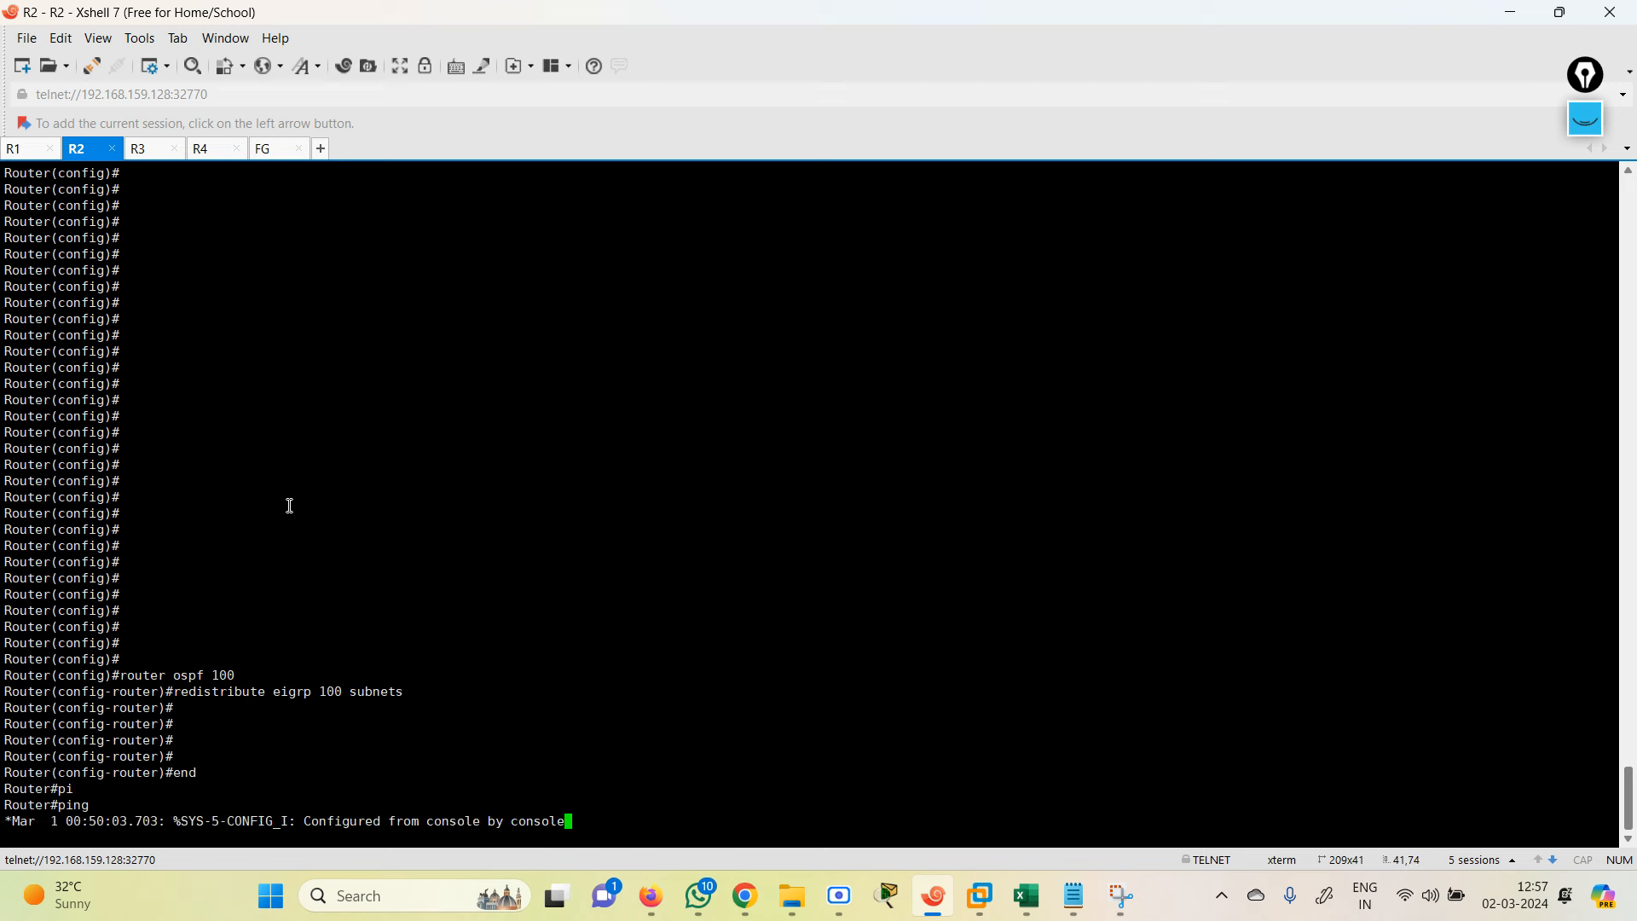
type("1.1.1.1")
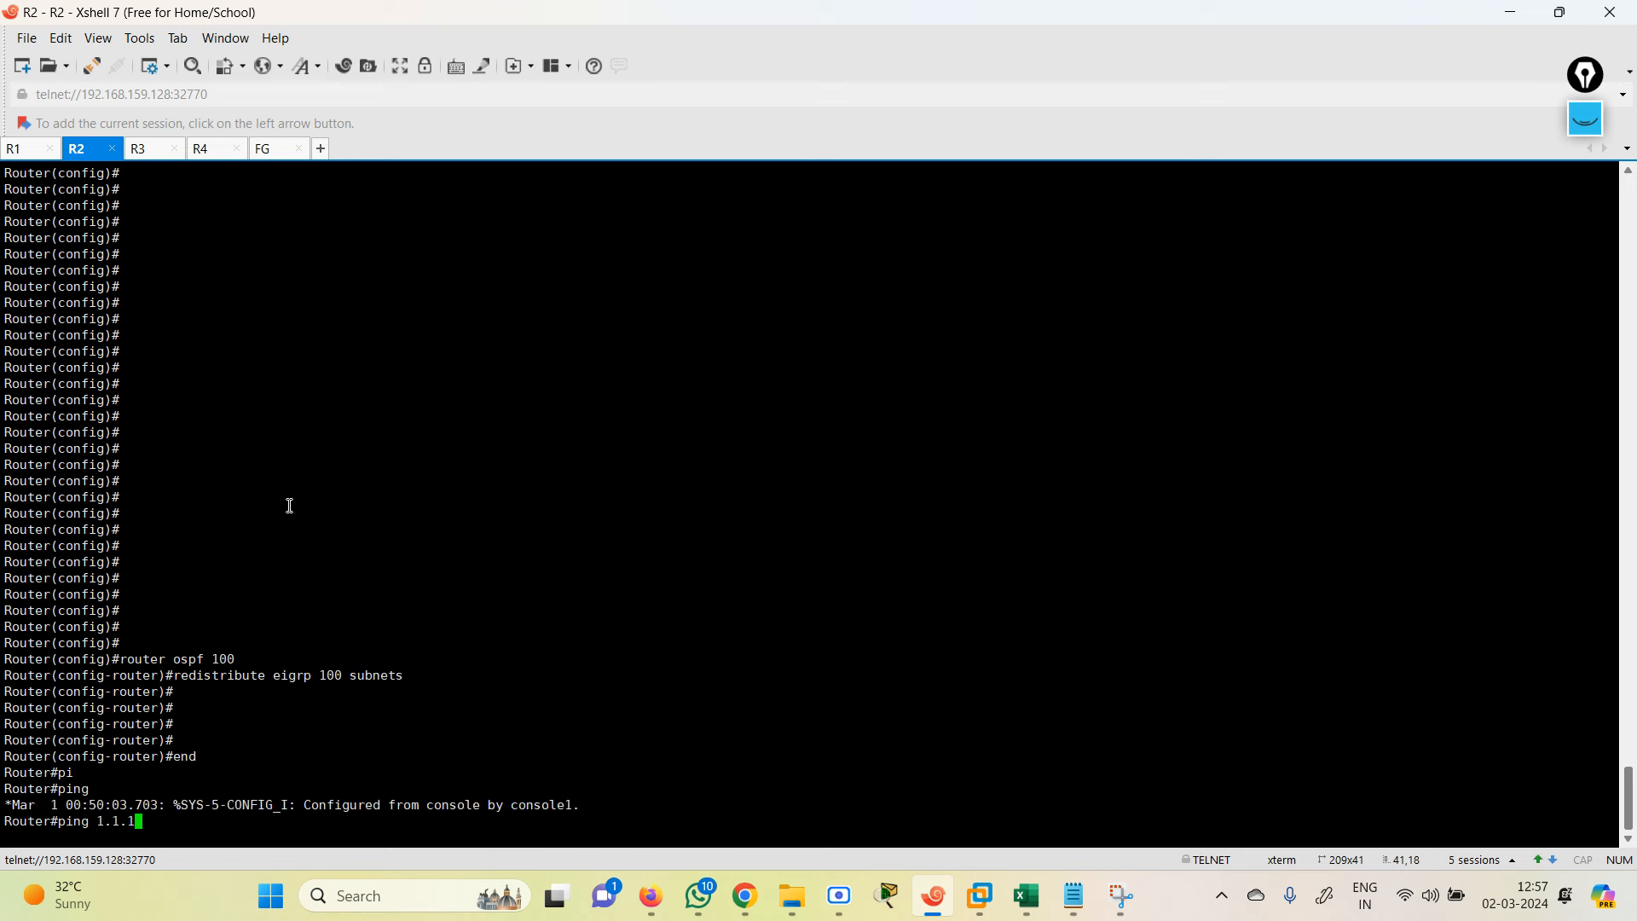
key("Return")
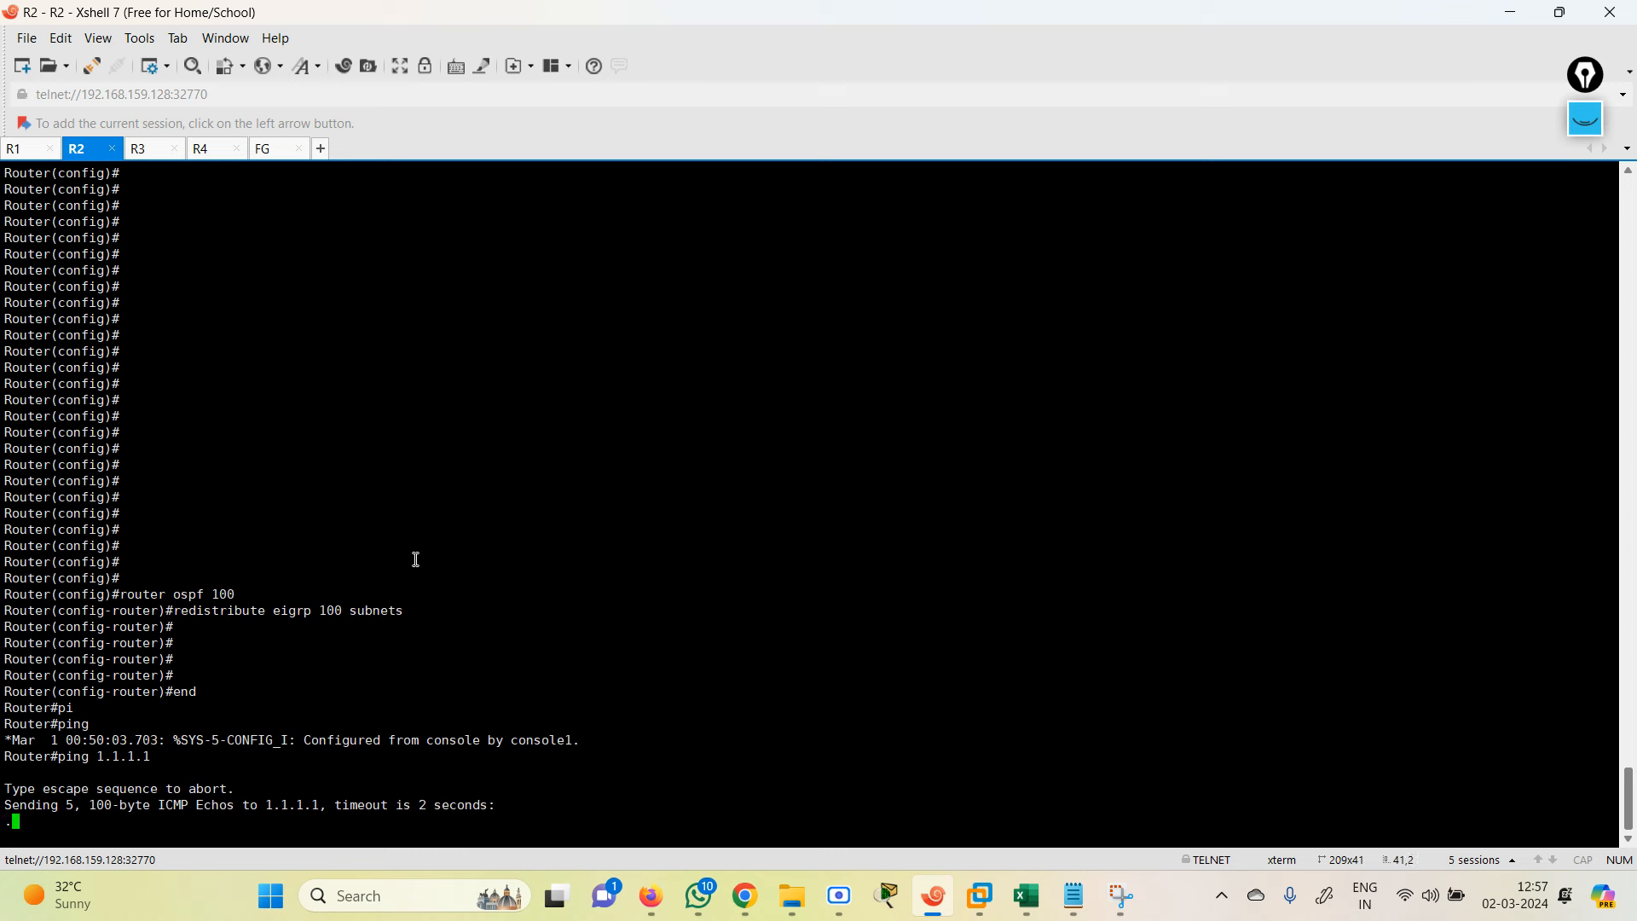
Step: Reload the FortiGate OSPF page to confirm Redistribute Static is enabled, then return to R2
left_click(1514, 24)
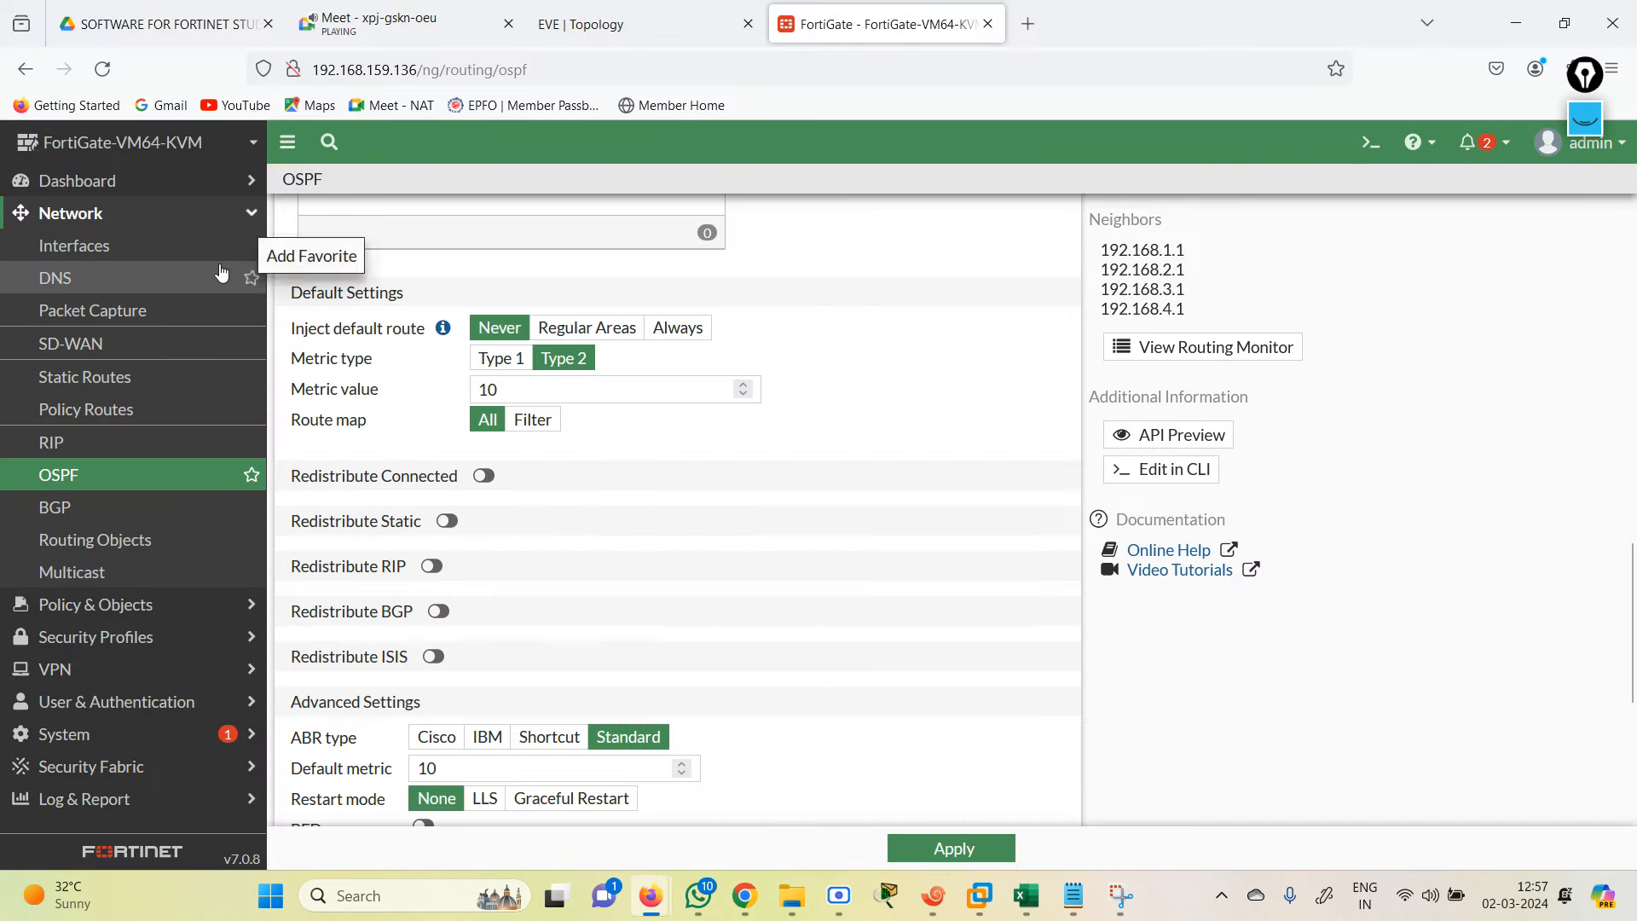
left_click(103, 68)
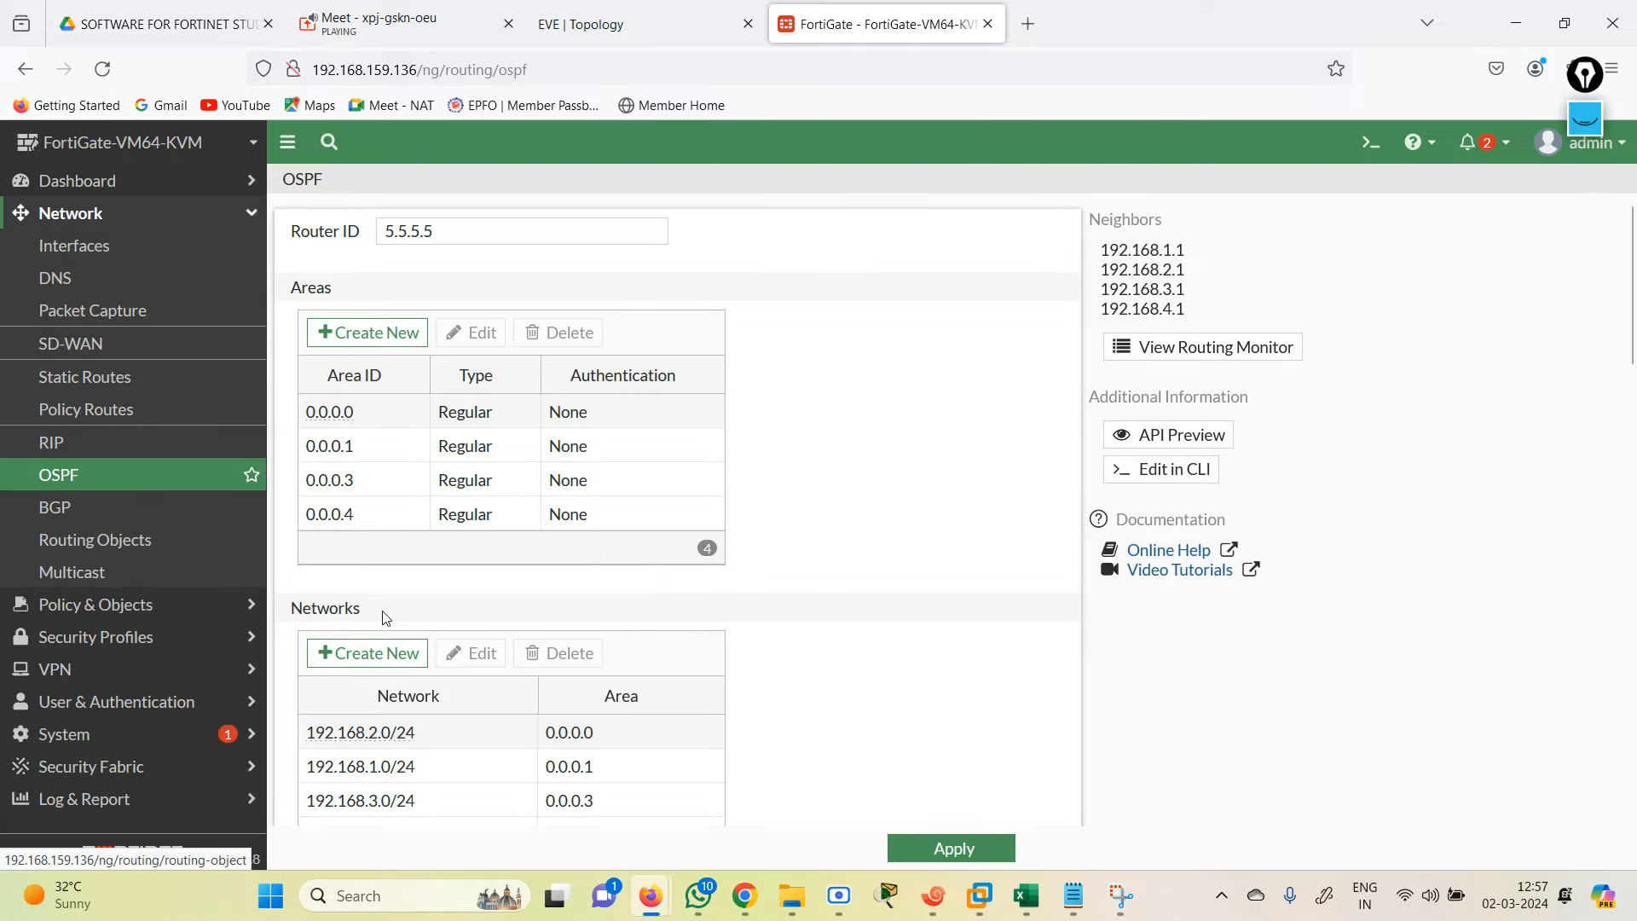
left_click_drag(1633, 351, 1634, 455)
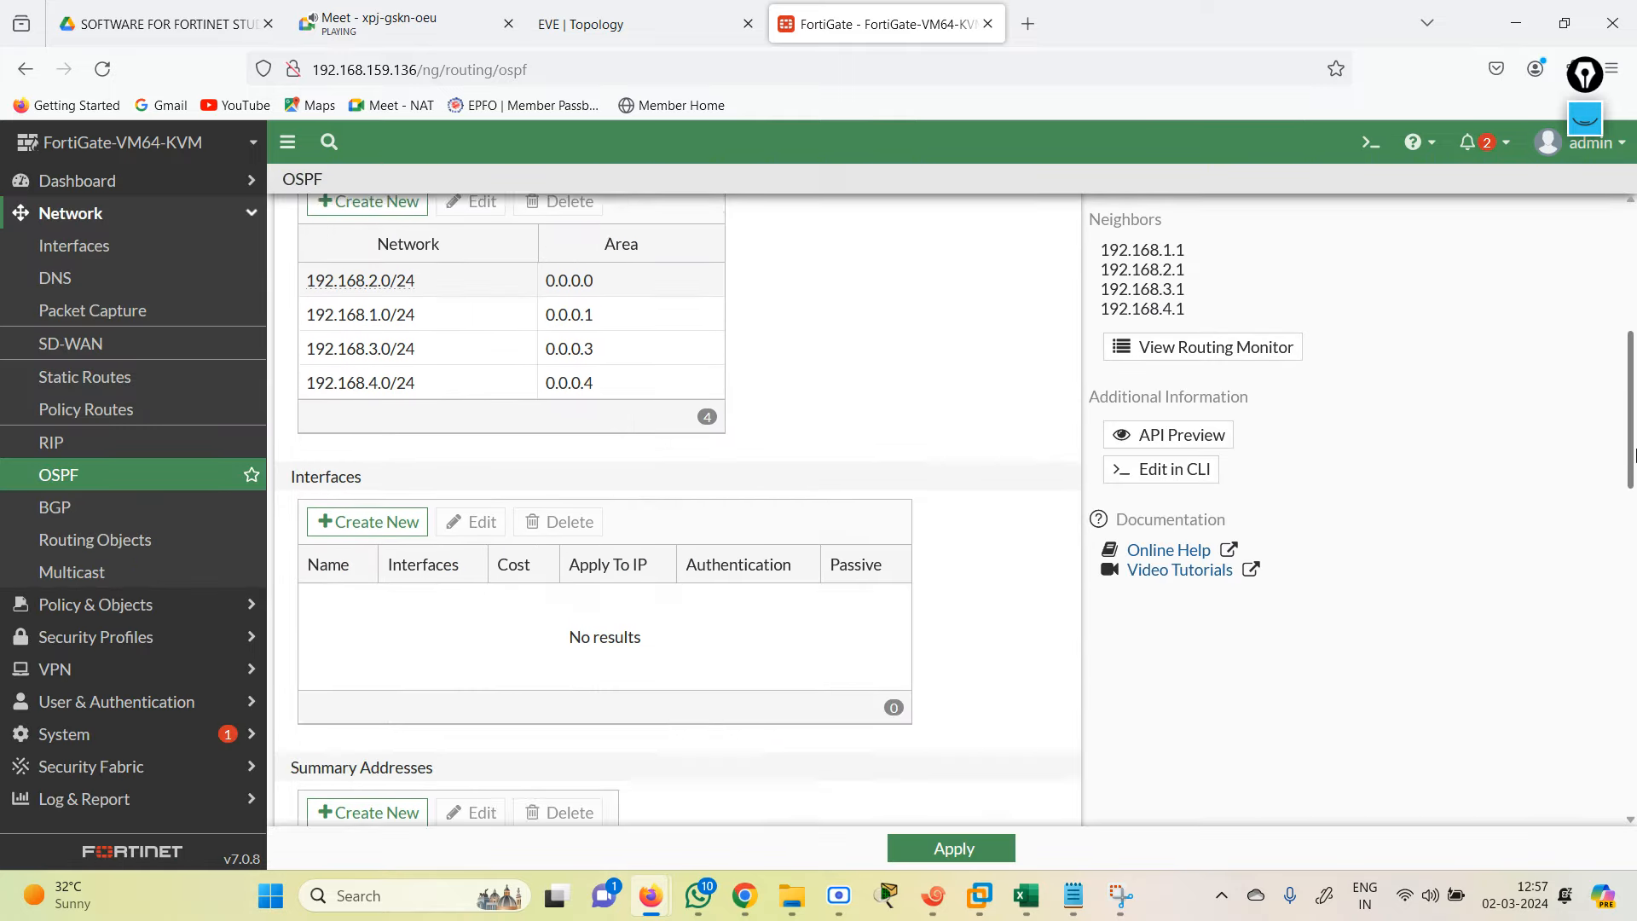
scroll(532, 545, "down", 10)
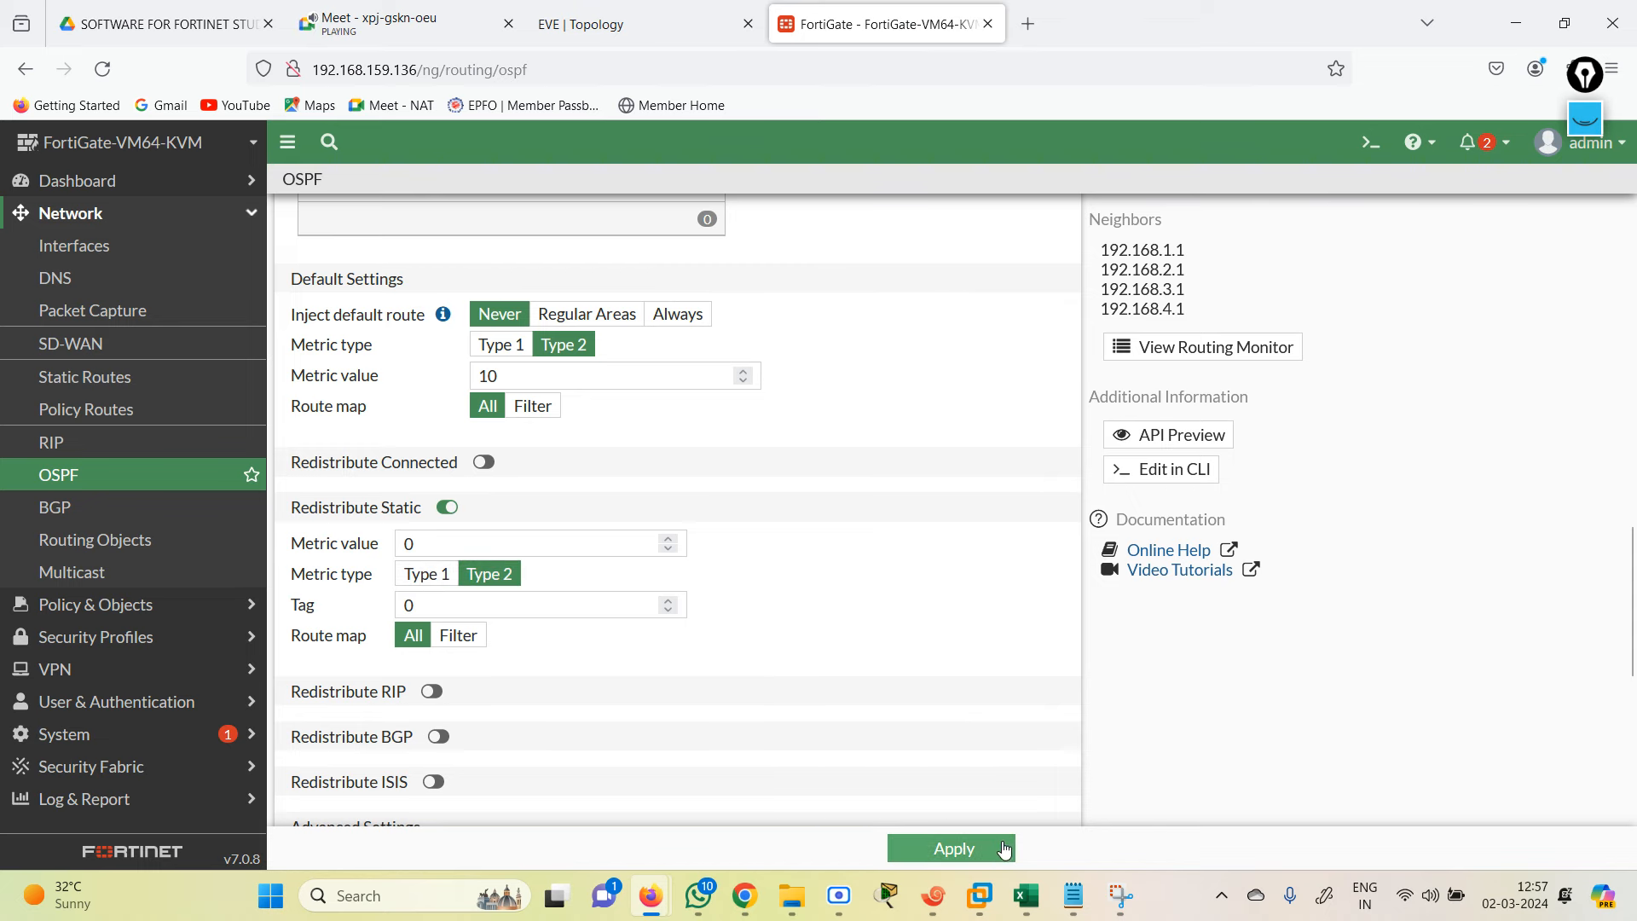
left_click(935, 901)
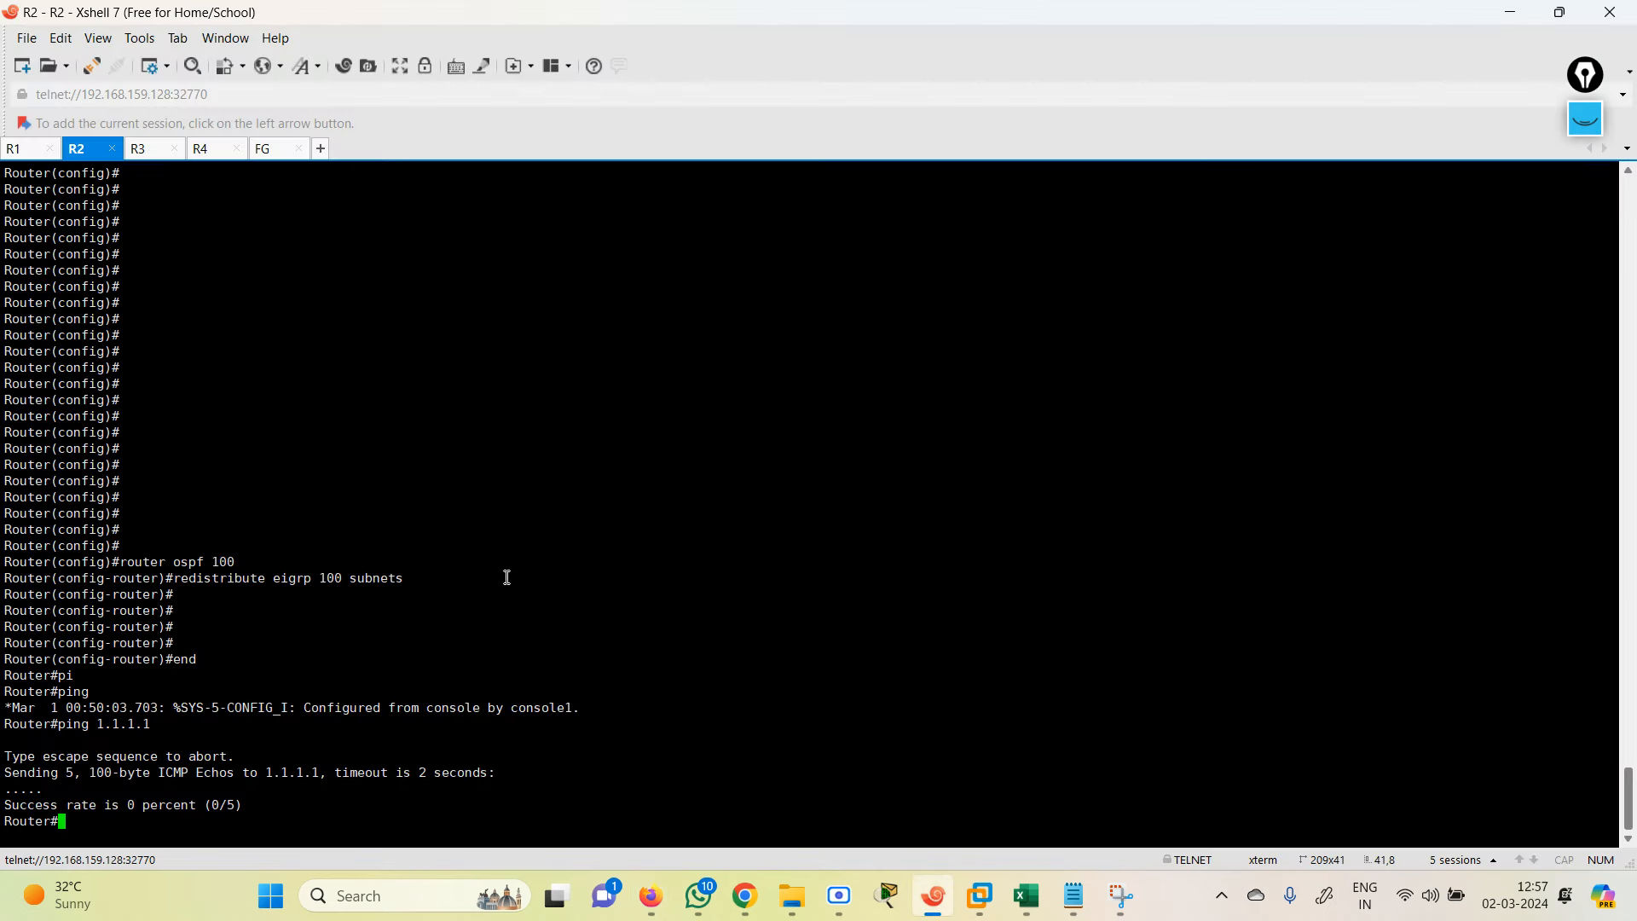
Step: Rerun R2's ping to 1.1.1.1 and check the R4 session prompt
key("Up")
key("Return")
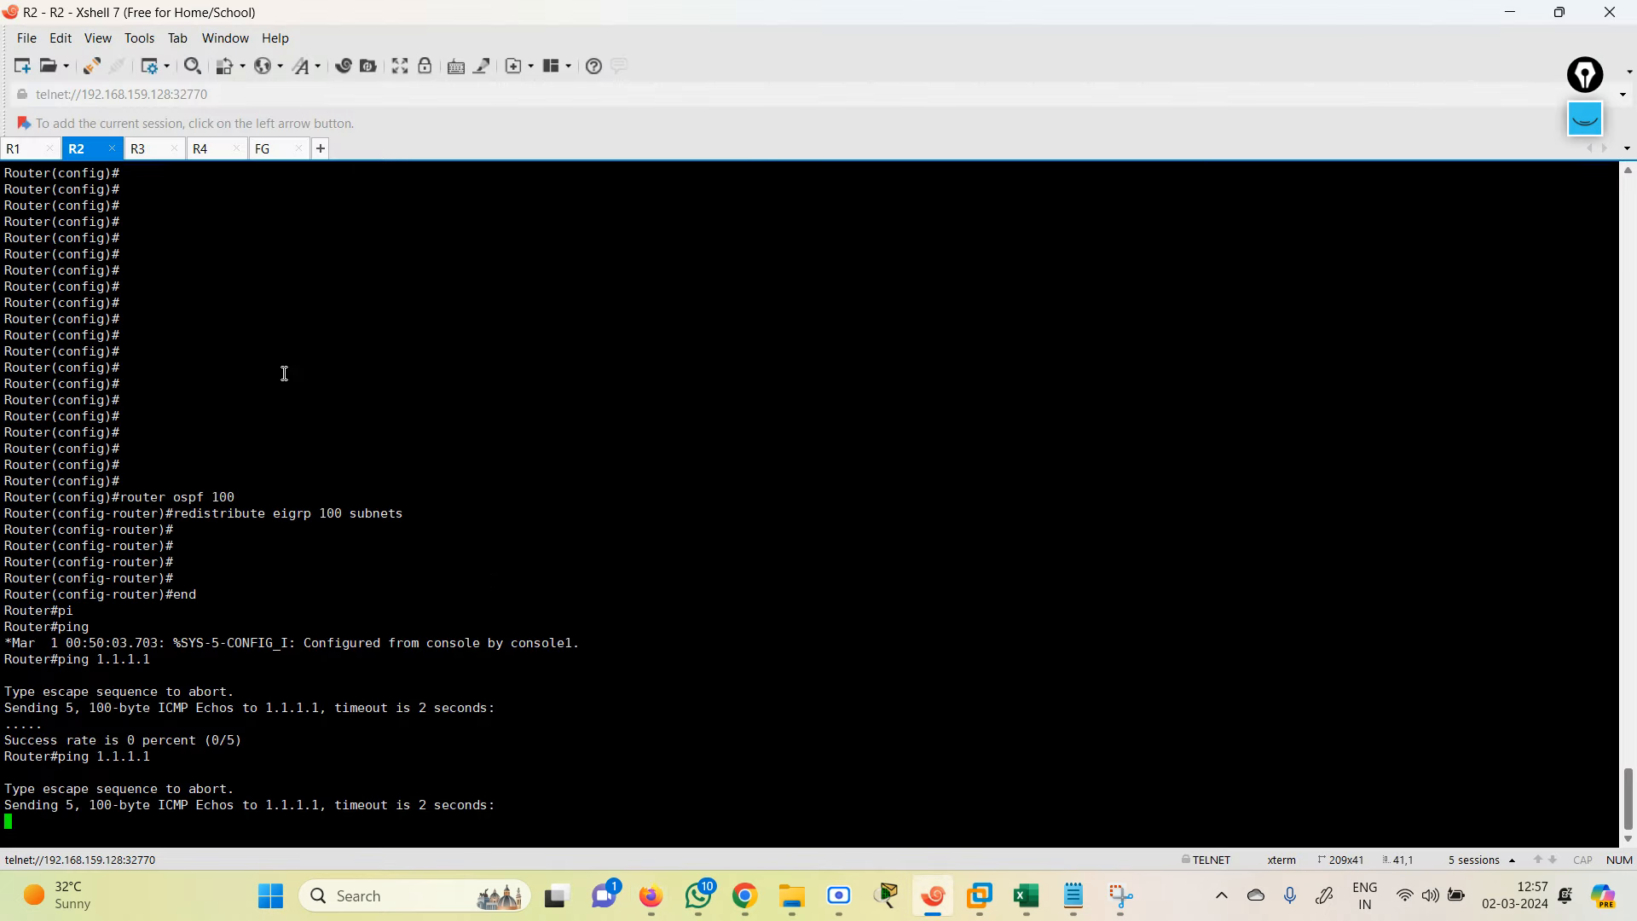
left_click(208, 152)
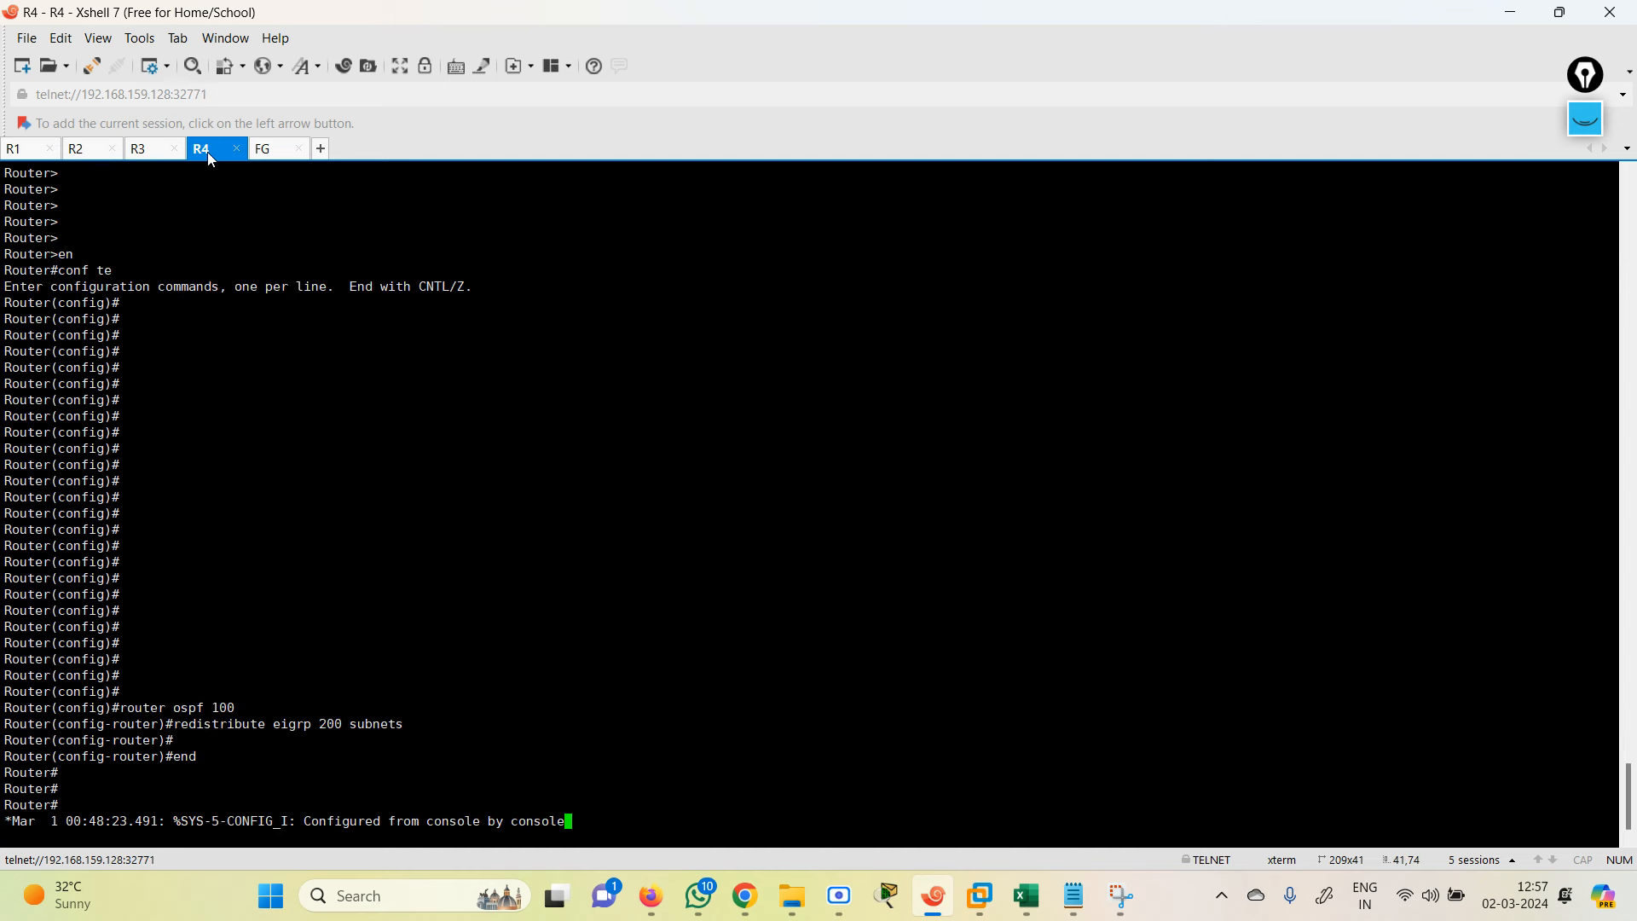
key("Return")
key("Return")
key("Return")
key("Return")
type("ex")
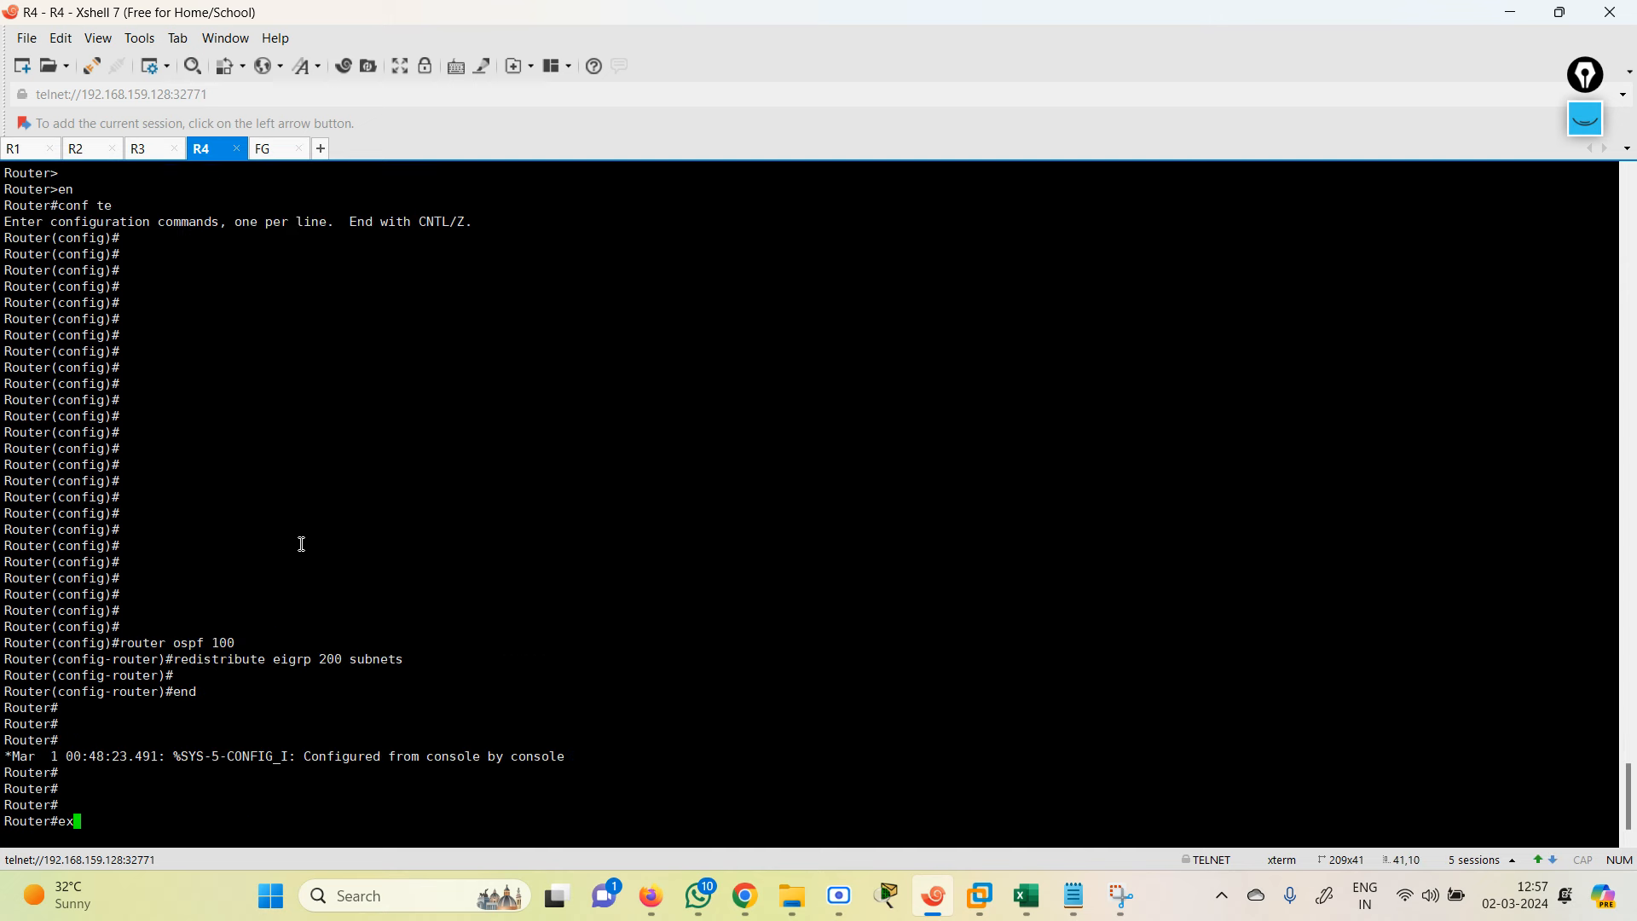
key("Tab")
type("pi")
key("Tab")
key("BackSpace")
key("BackSpace")
key("BackSpace")
key("BackSpace")
key("BackSpace")
key("BackSpace")
key("BackSpace")
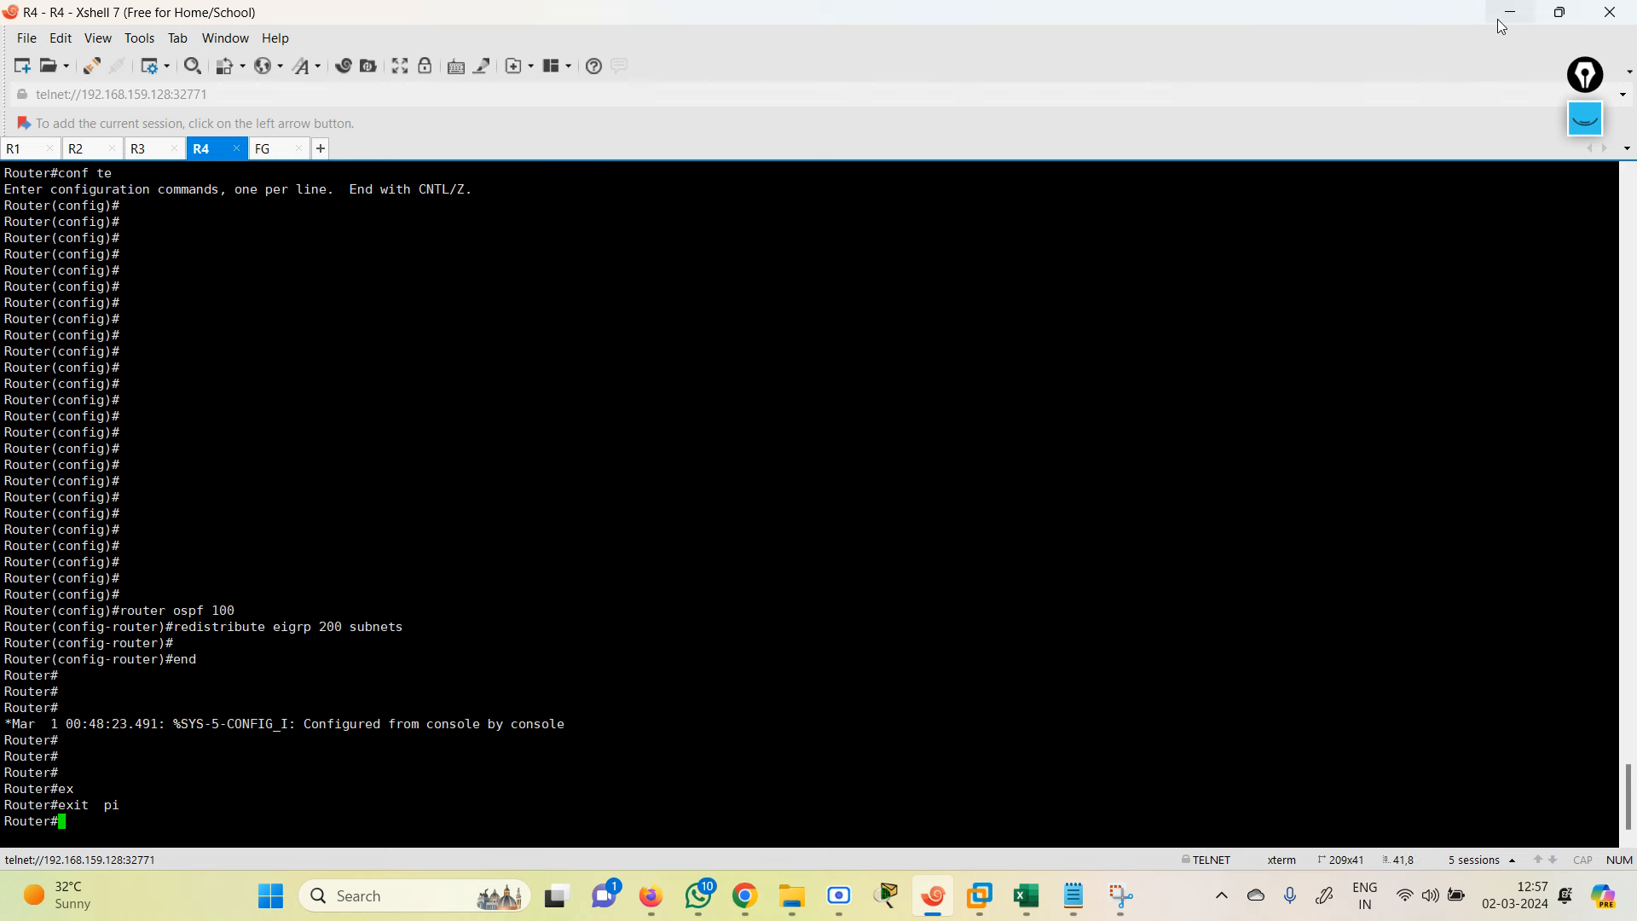
Step: Switch back to R2, restore the Xshell window, and glance at the lab topology
left_click(94, 154)
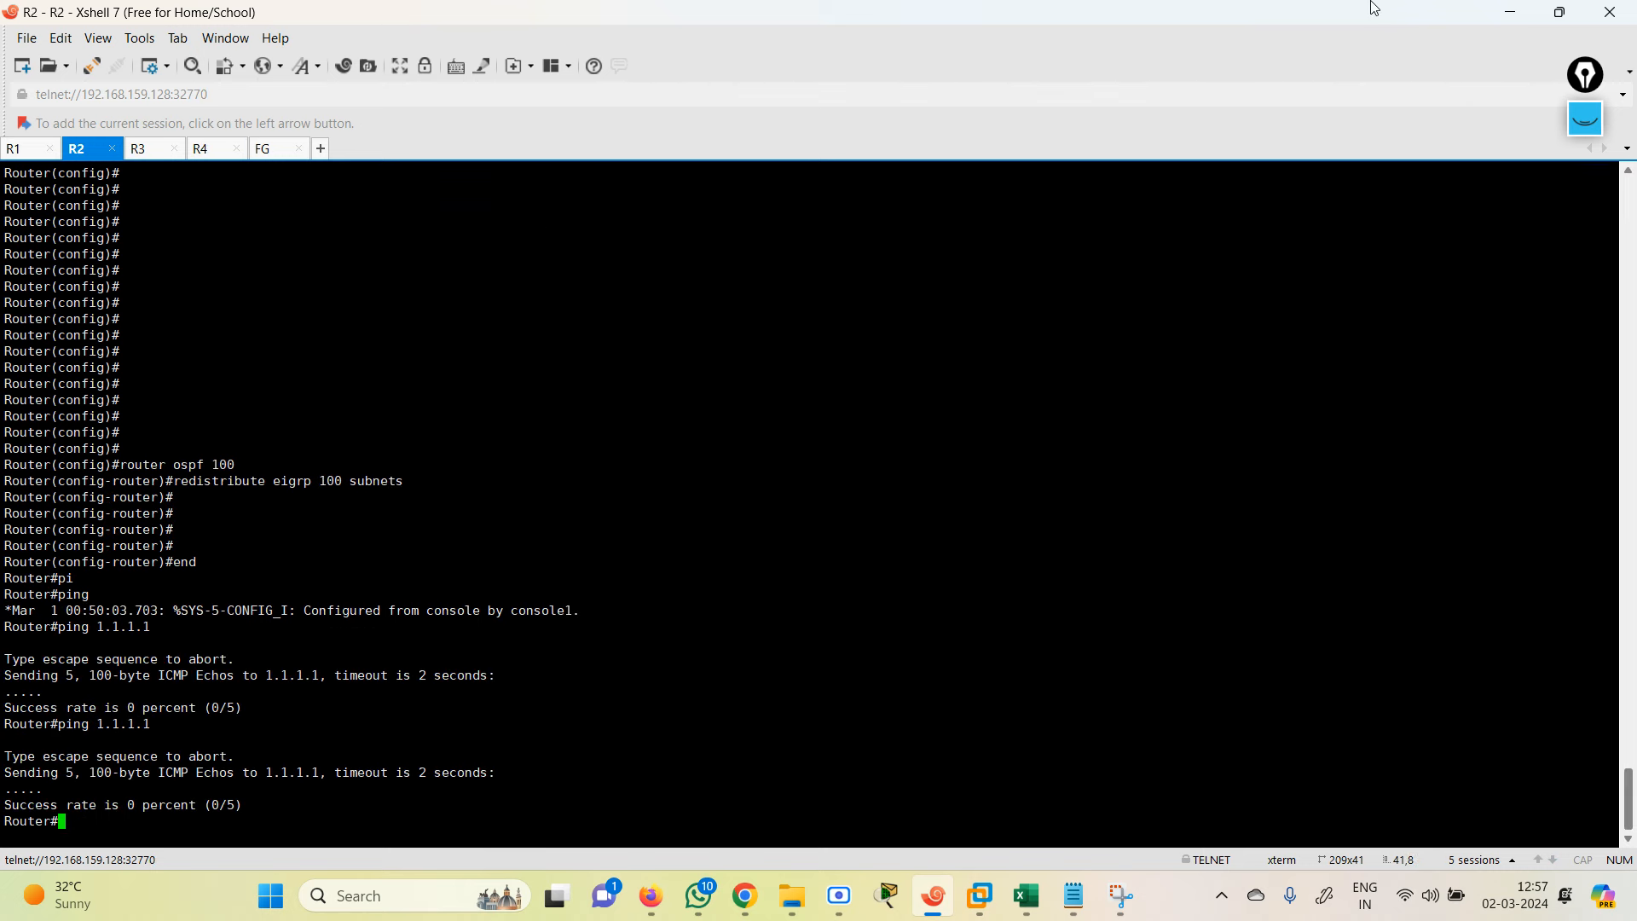
left_click(1563, 13)
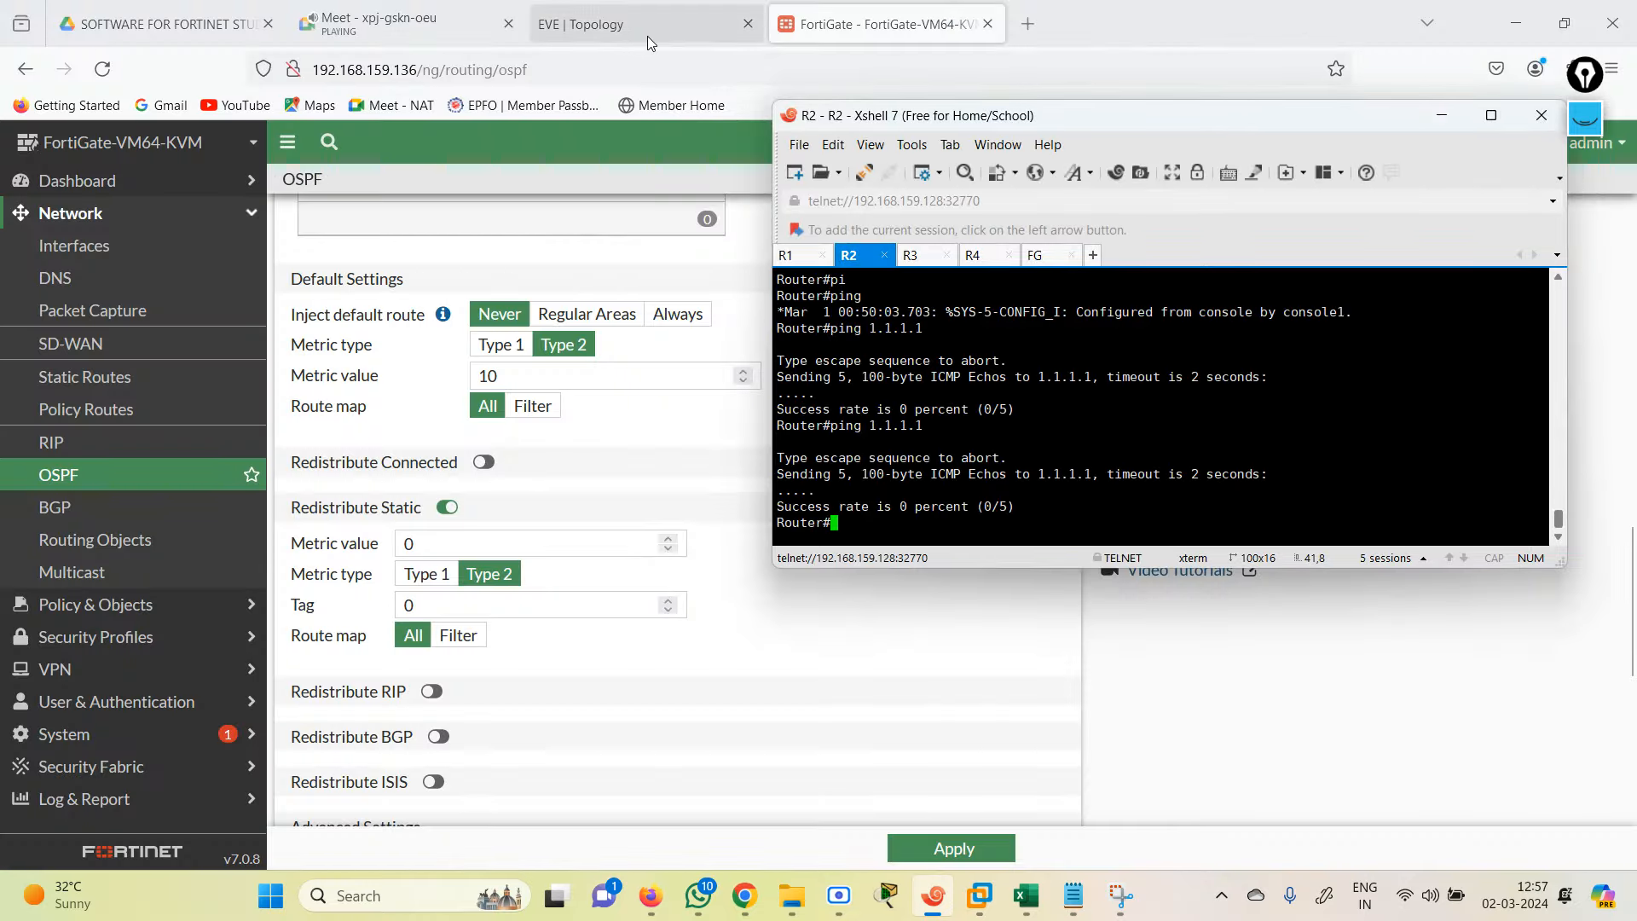
left_click(647, 36)
left_click(922, 895)
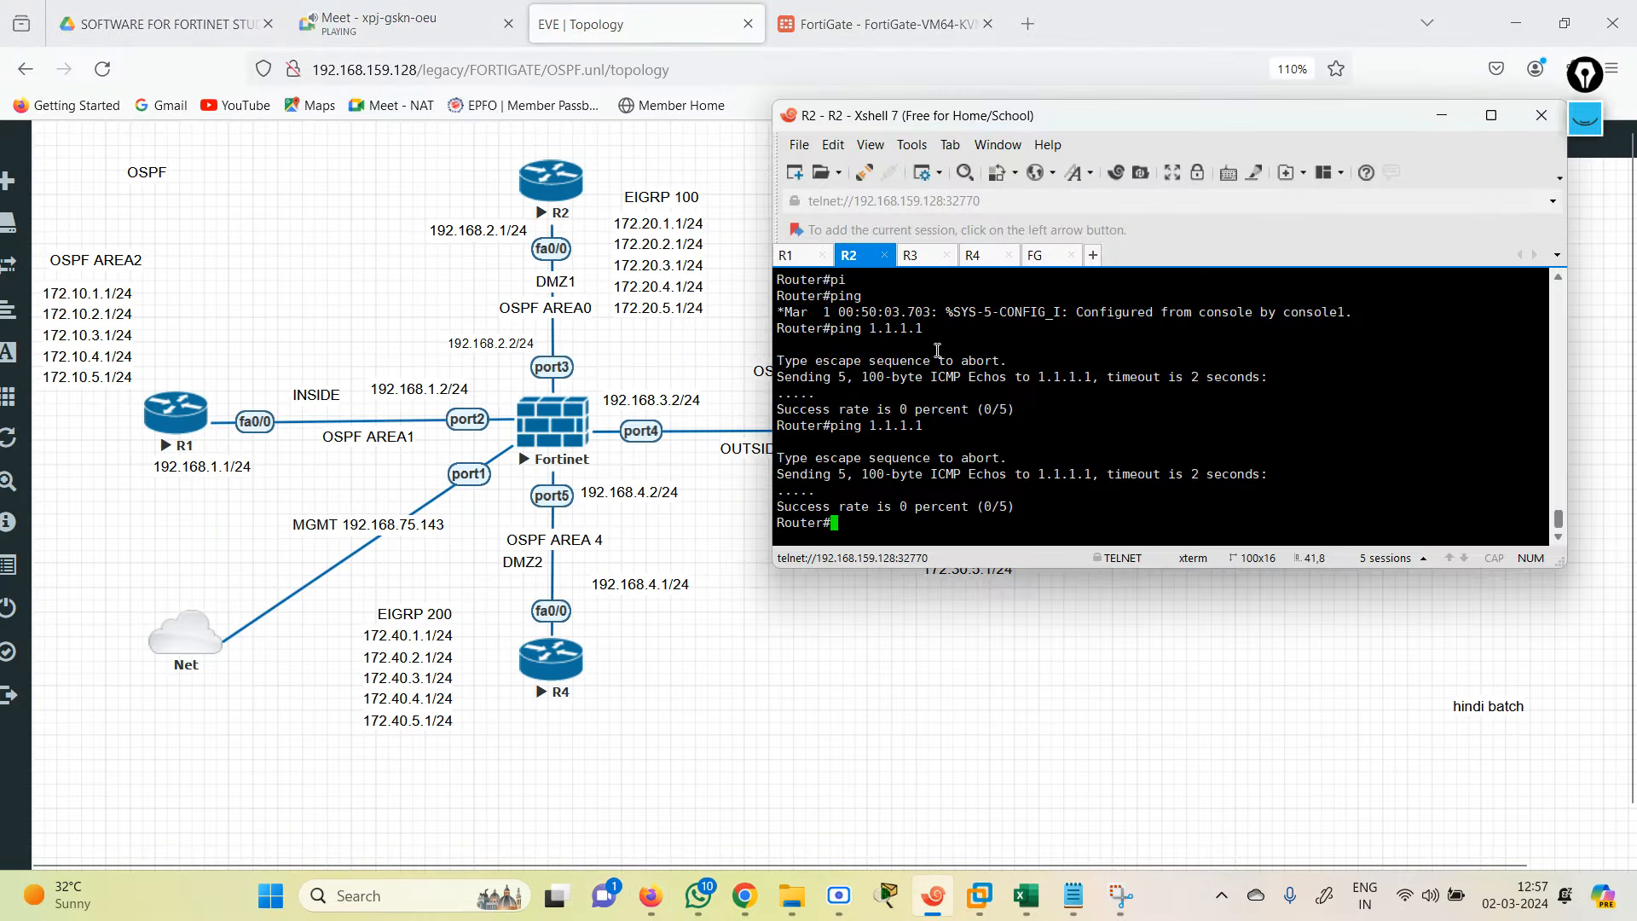
Step: From R2, ping 192.168.2.2, 192.168.3.2 and 192.168.3.1, all succeeding at 100 percent
key("Return")
key("Return")
key("Return")
key("Return")
type("pi")
key("Tab")
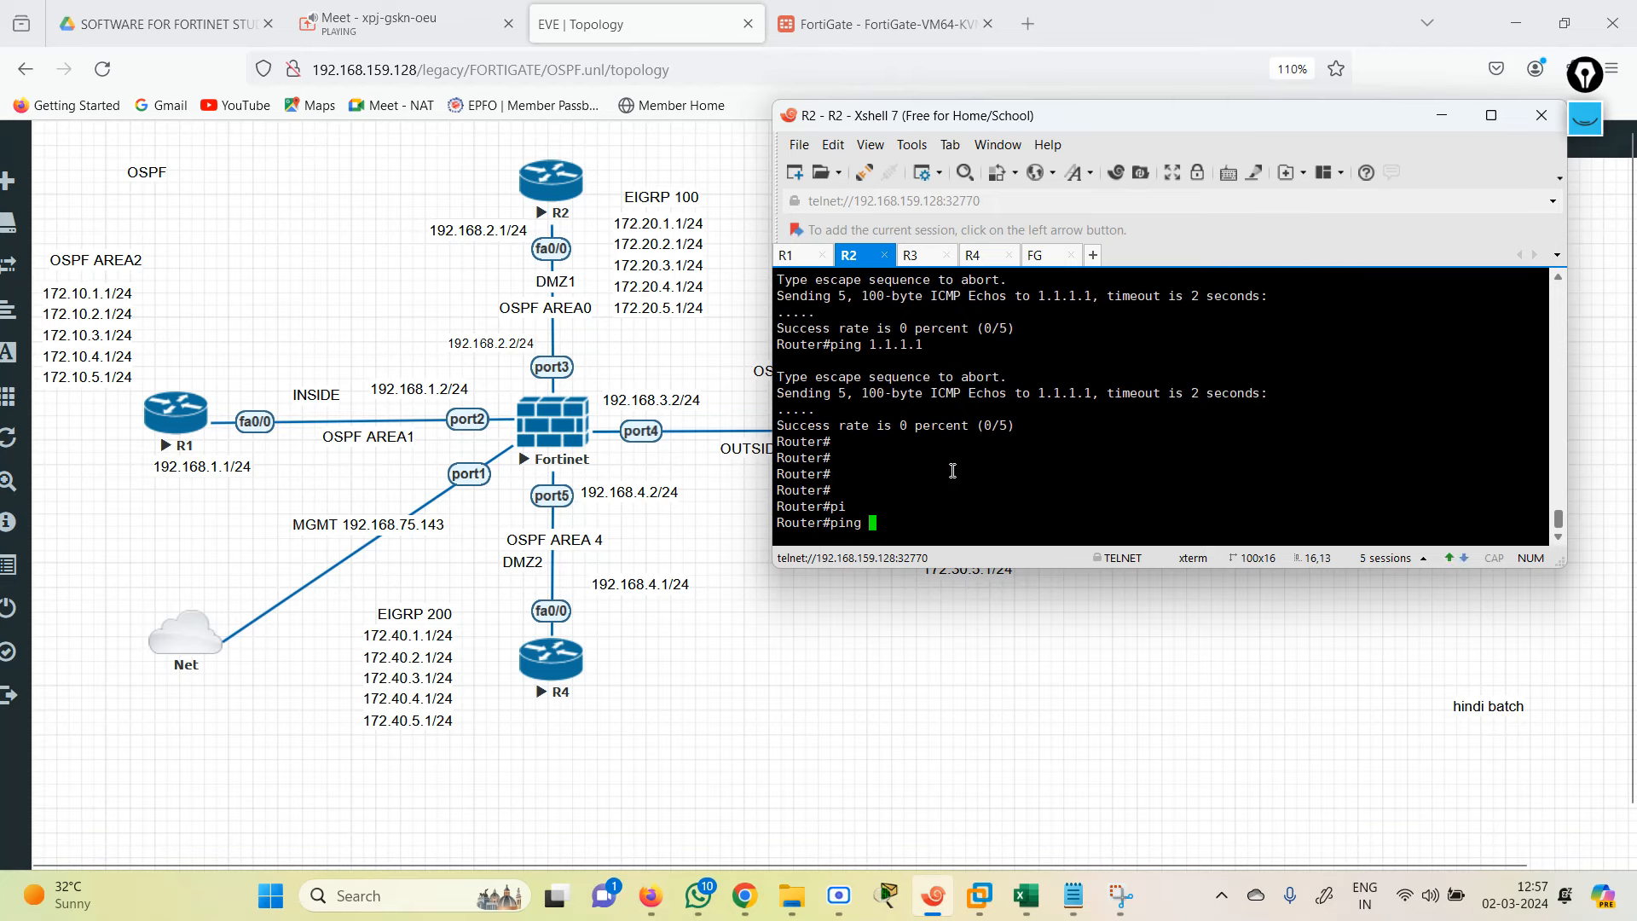
type("192.168.2.2")
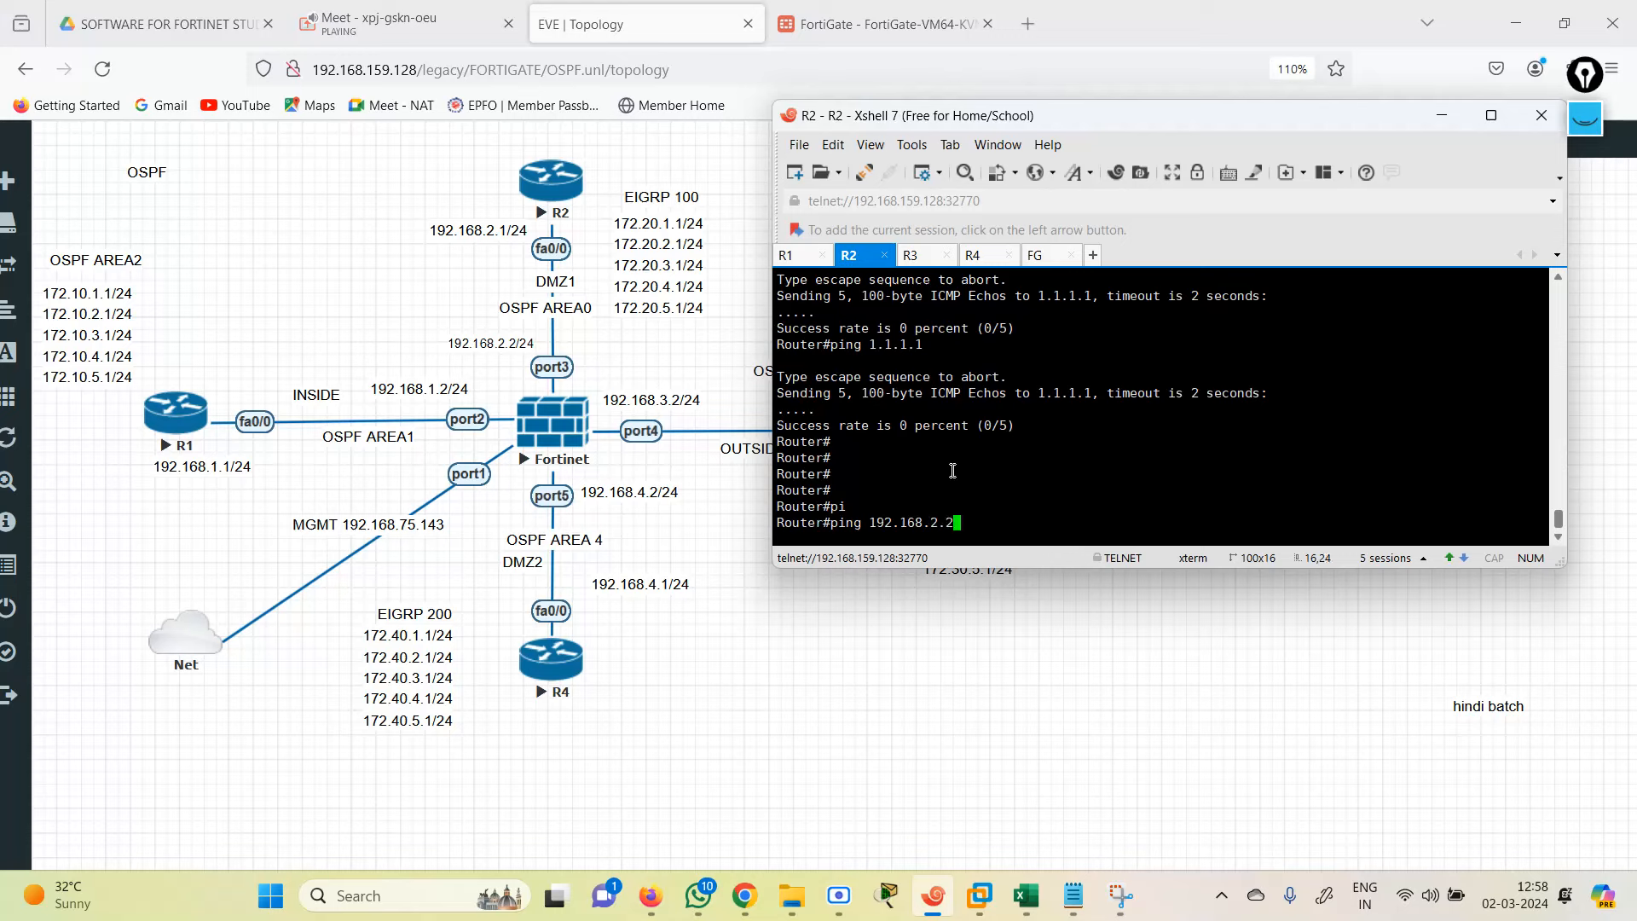
key("Return")
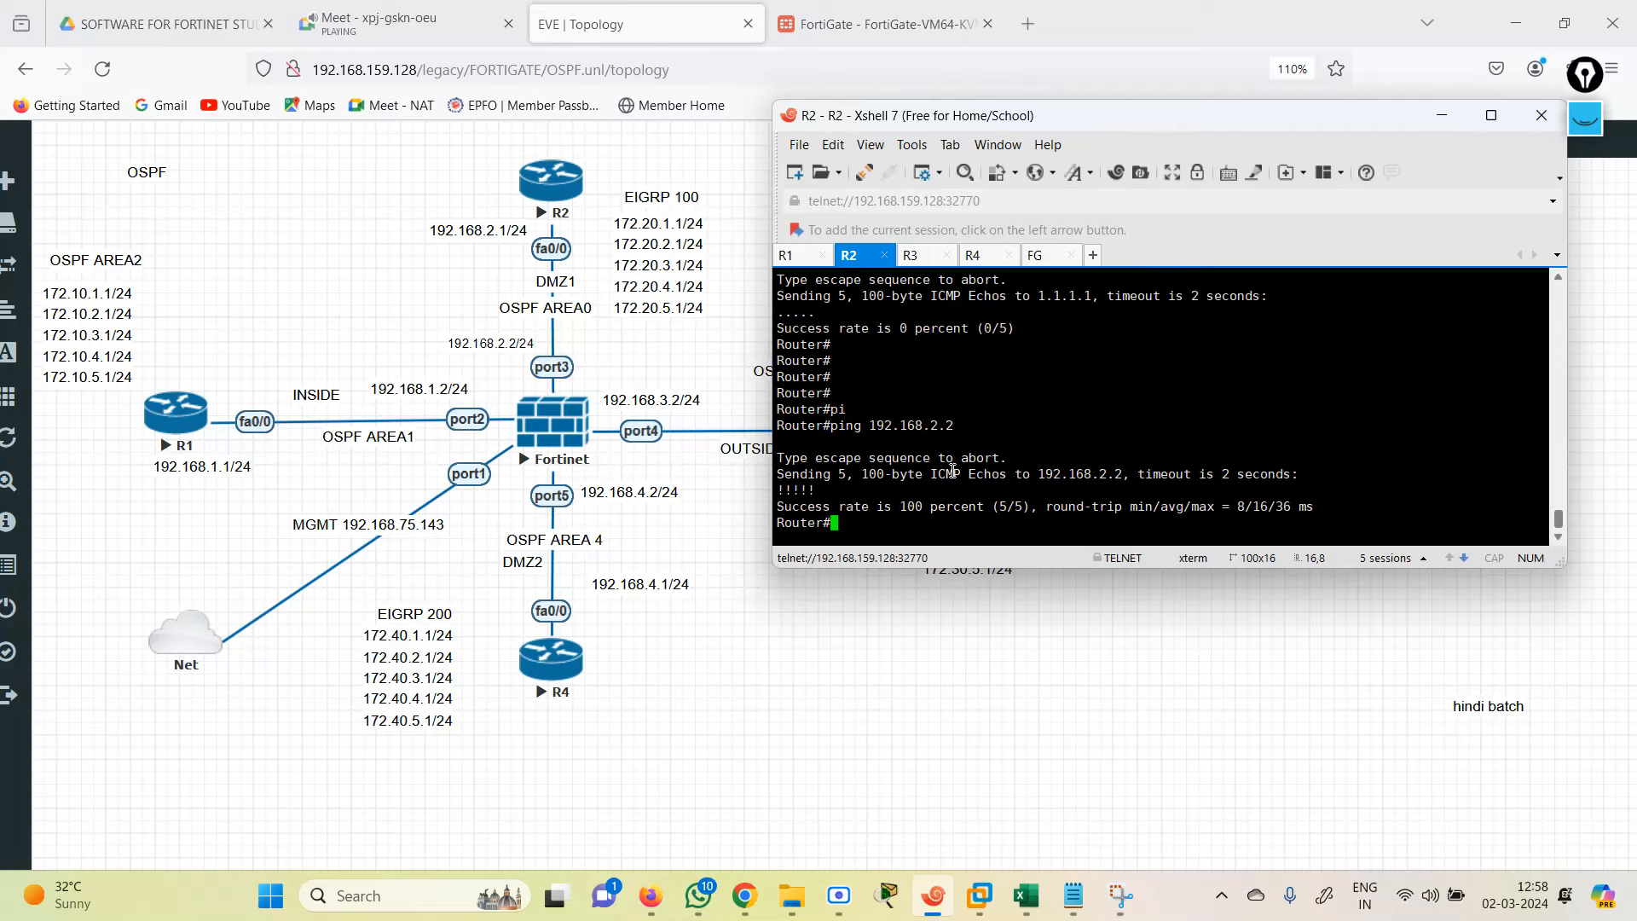
key("Up")
key("BackSpace")
key("BackSpace")
key("BackSpace")
type("3.2")
key("Return")
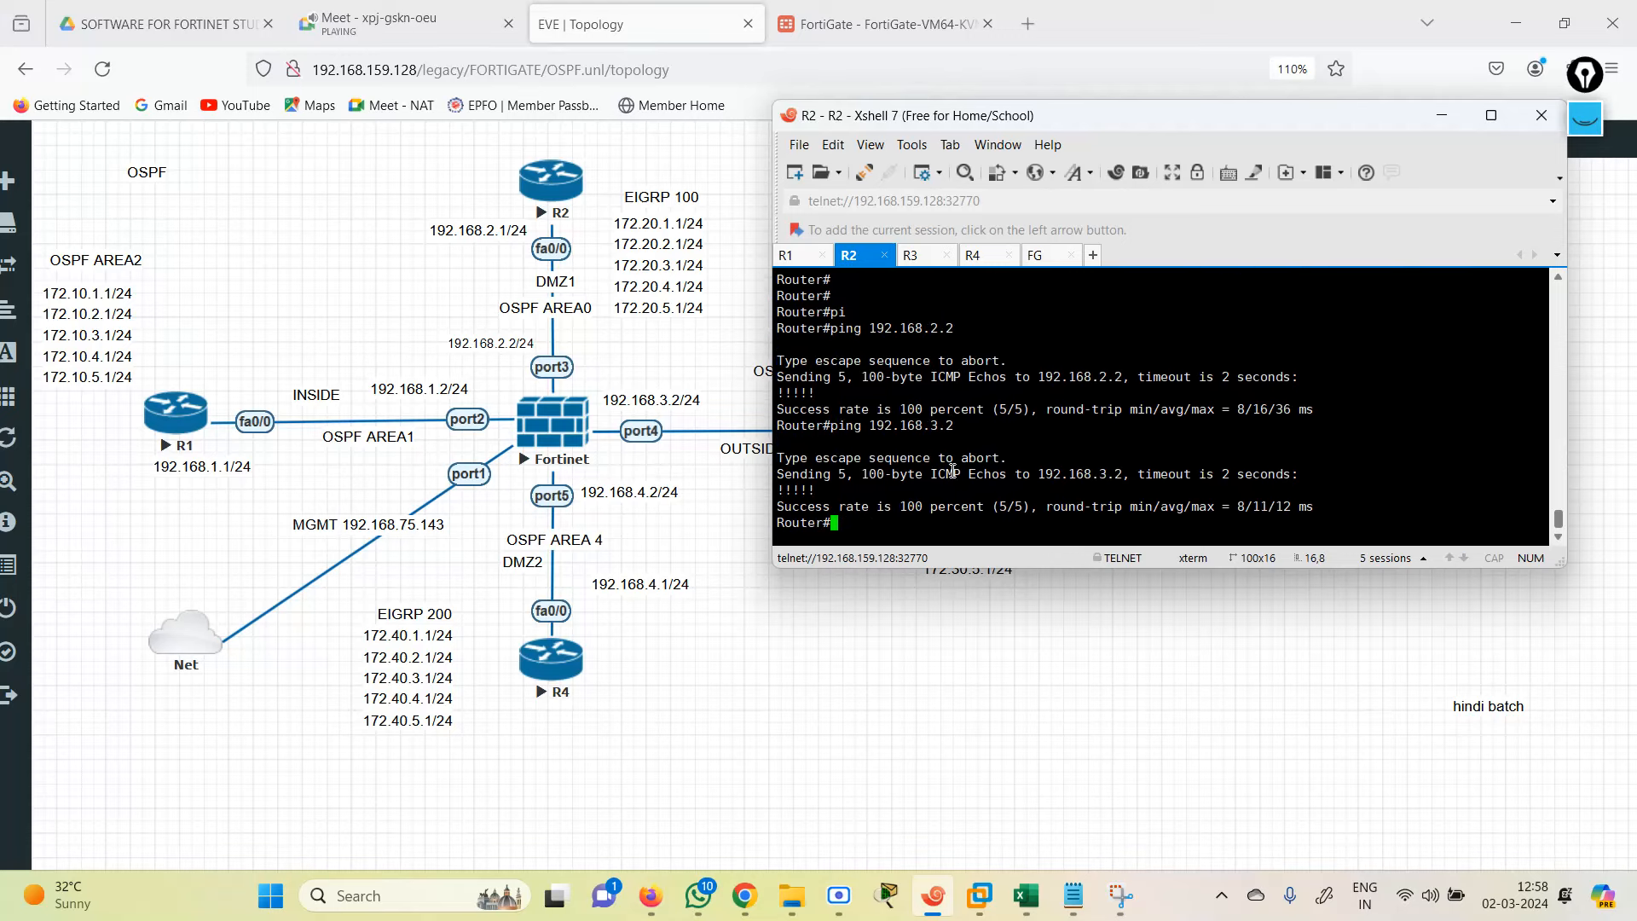
key("Up")
key("BackSpace")
type("1")
key("Return")
Step: Ping 1.1.1.1 from R2 again, which still times out
key("Up")
key("BackSpace")
key("BackSpace")
key("BackSpace")
key("BackSpace")
key("BackSpace")
key("BackSpace")
key("BackSpace")
key("BackSpace")
key("BackSpace")
key("BackSpace")
key("BackSpace")
key("BackSpace")
key("BackSpace")
key("BackSpace")
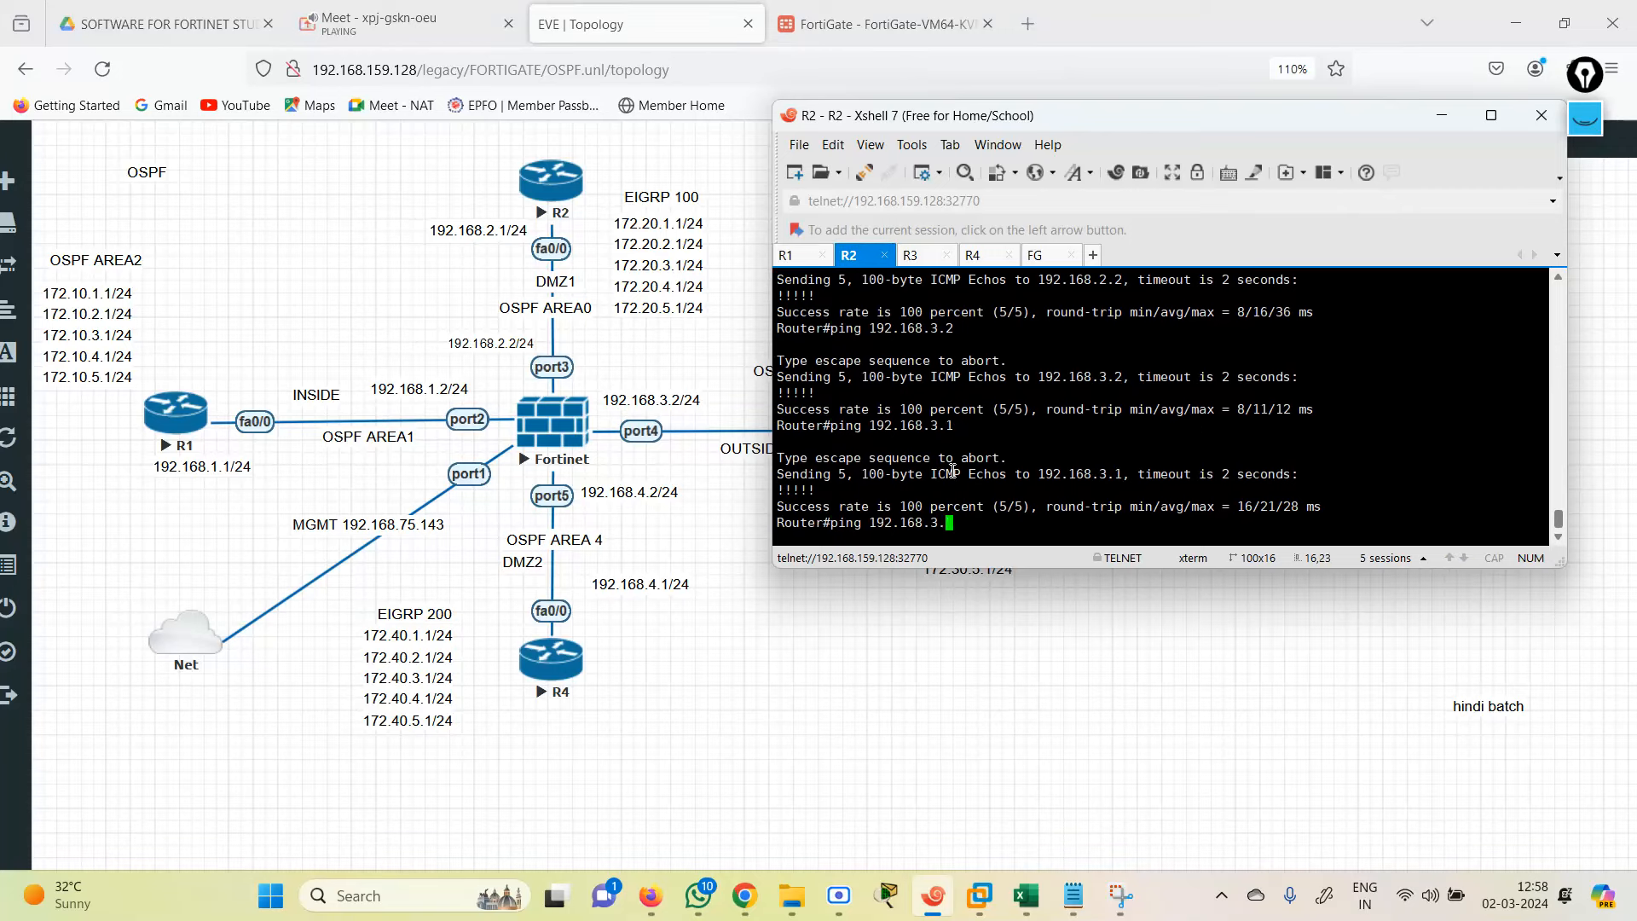
type("ng 1.1.1.1")
key("Return")
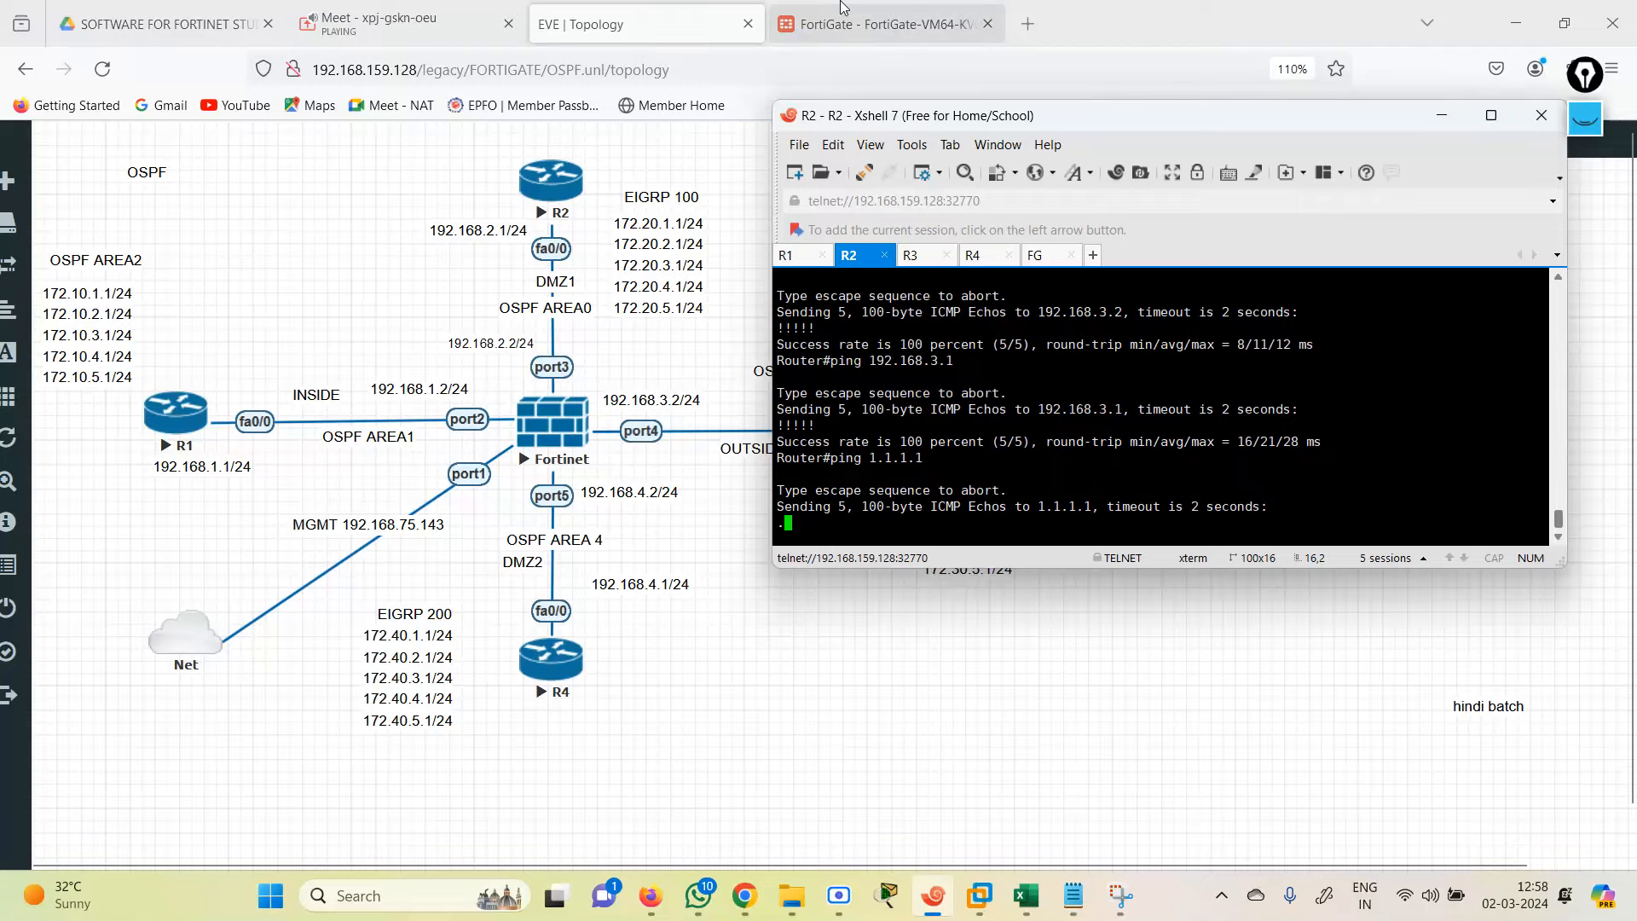
Step: Set the static redistribution metric type to Type 1, apply, and re-ping 1.1.1.1 from R2
left_click(878, 24)
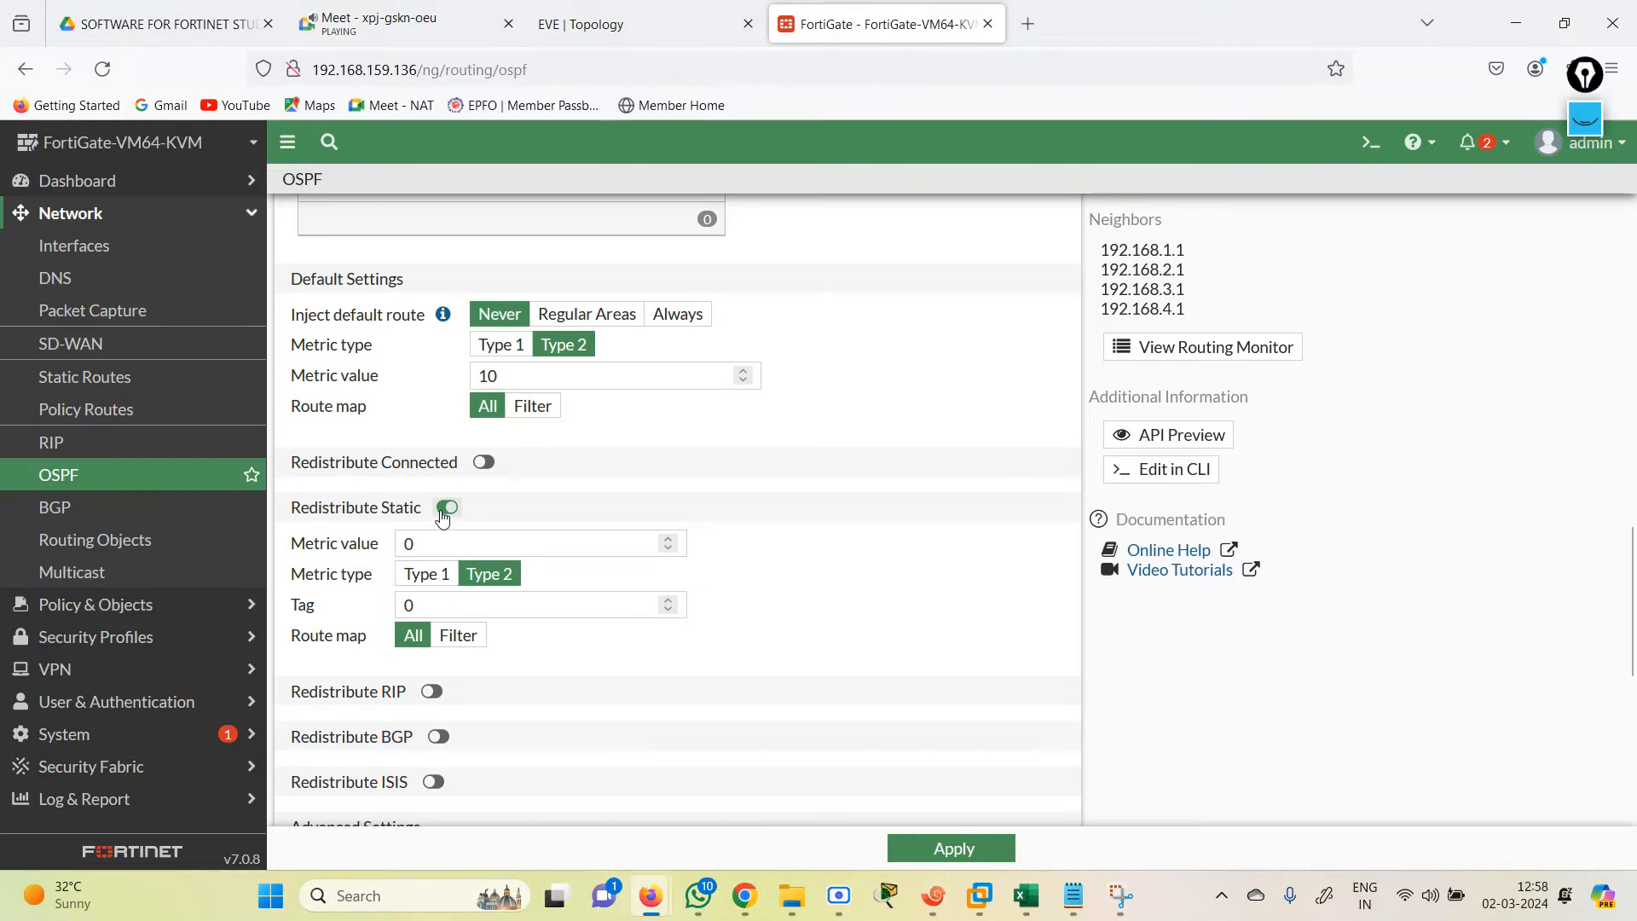
left_click(442, 573)
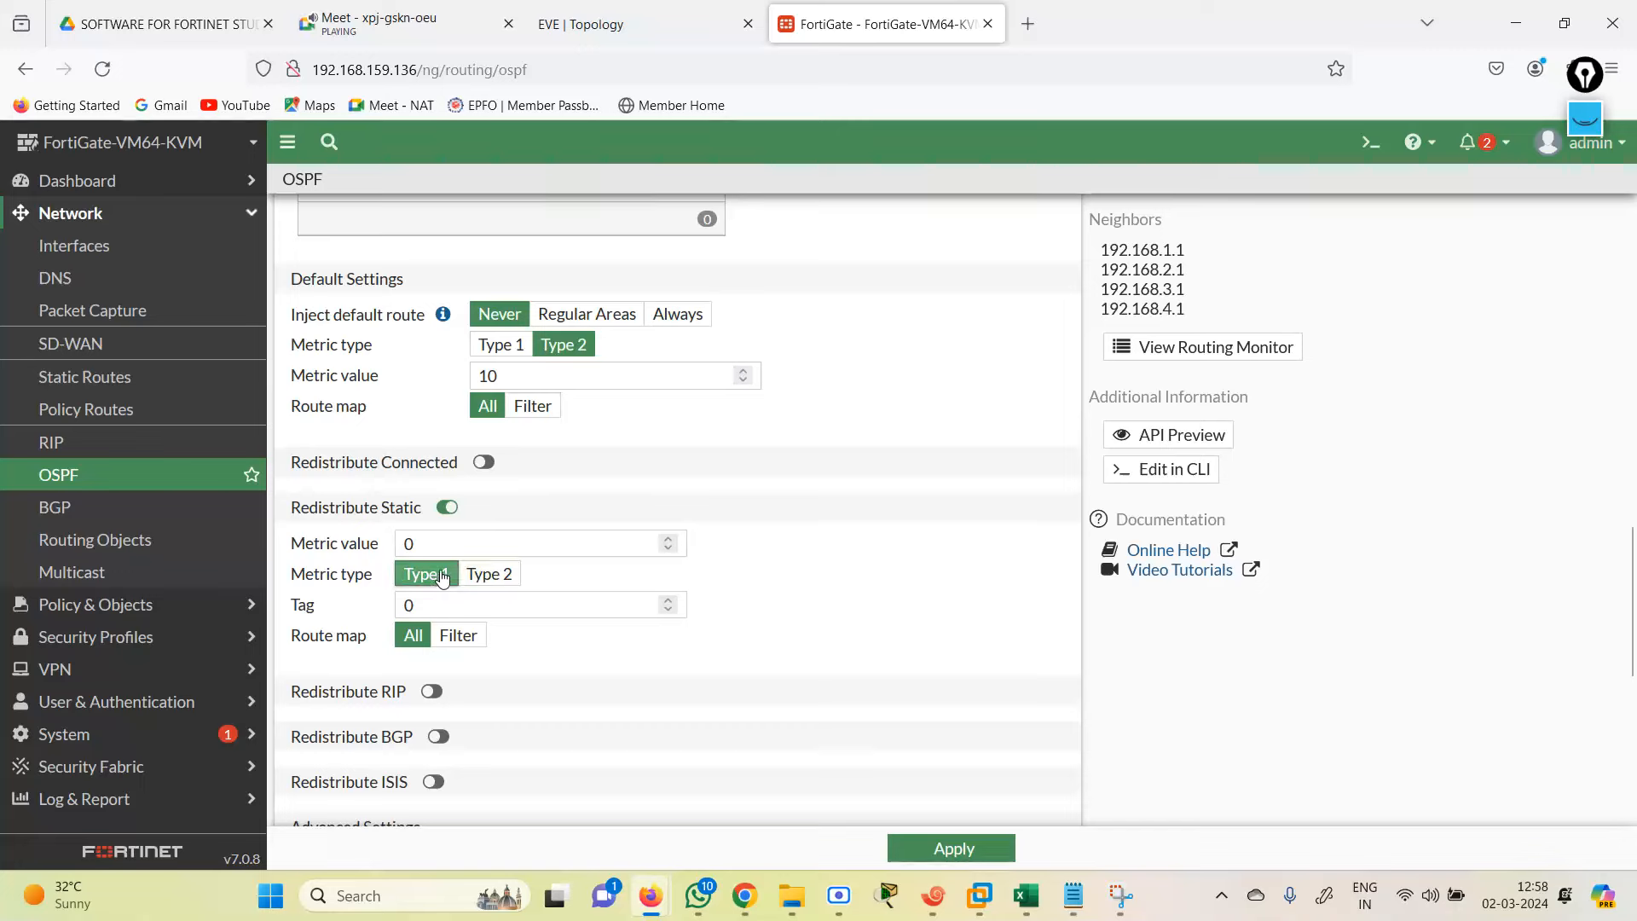
left_click(941, 849)
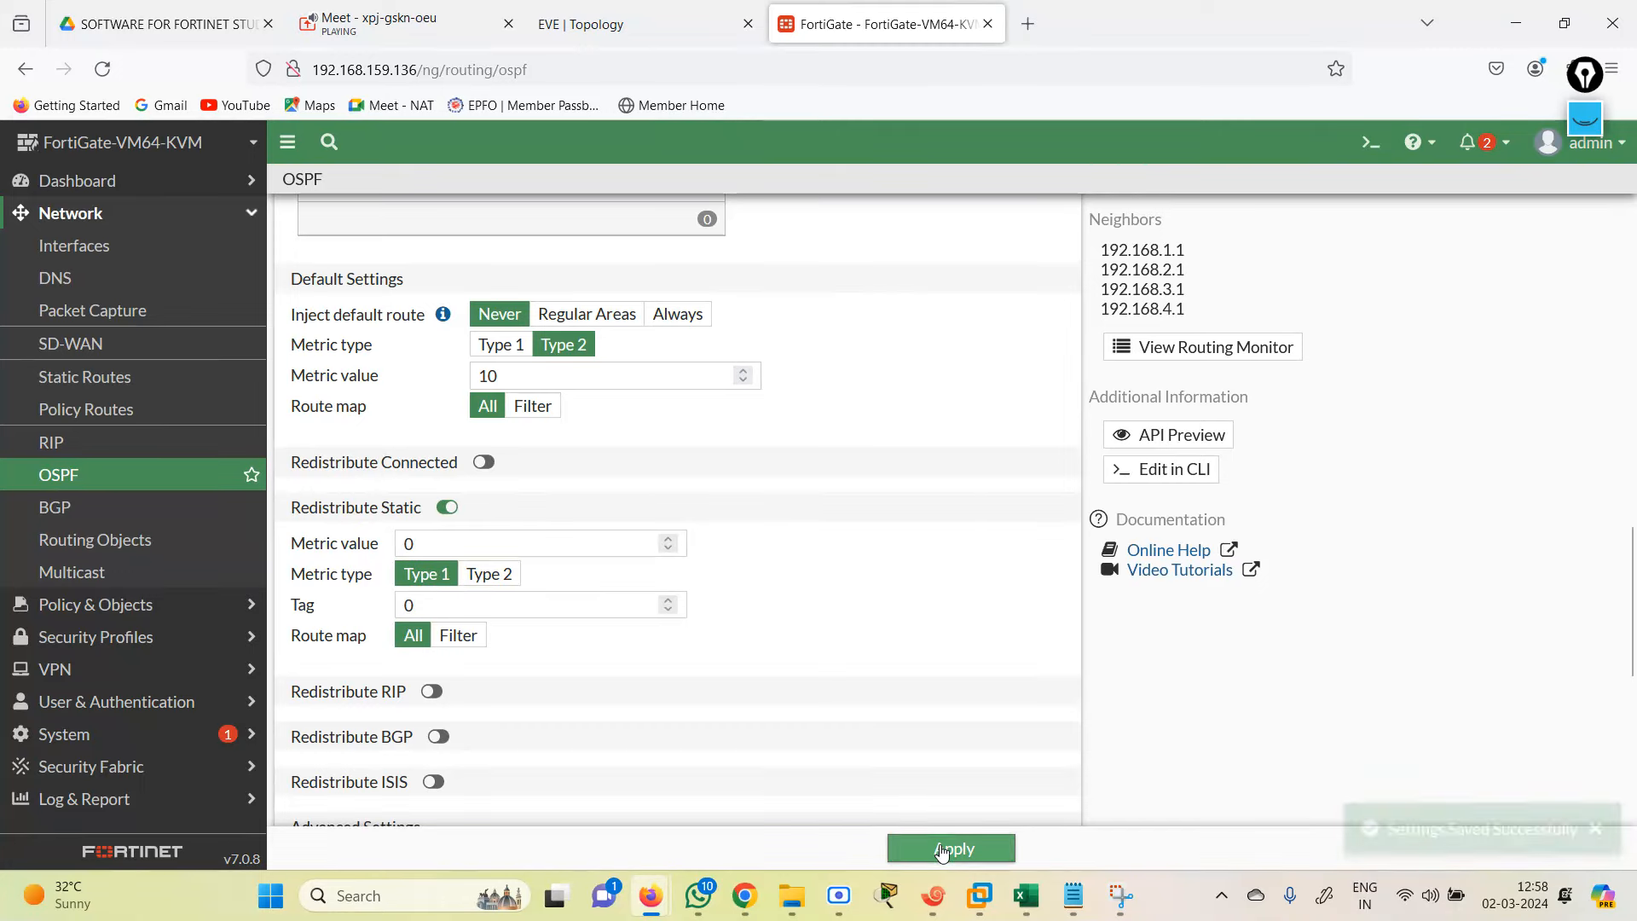
left_click(933, 895)
key("Up")
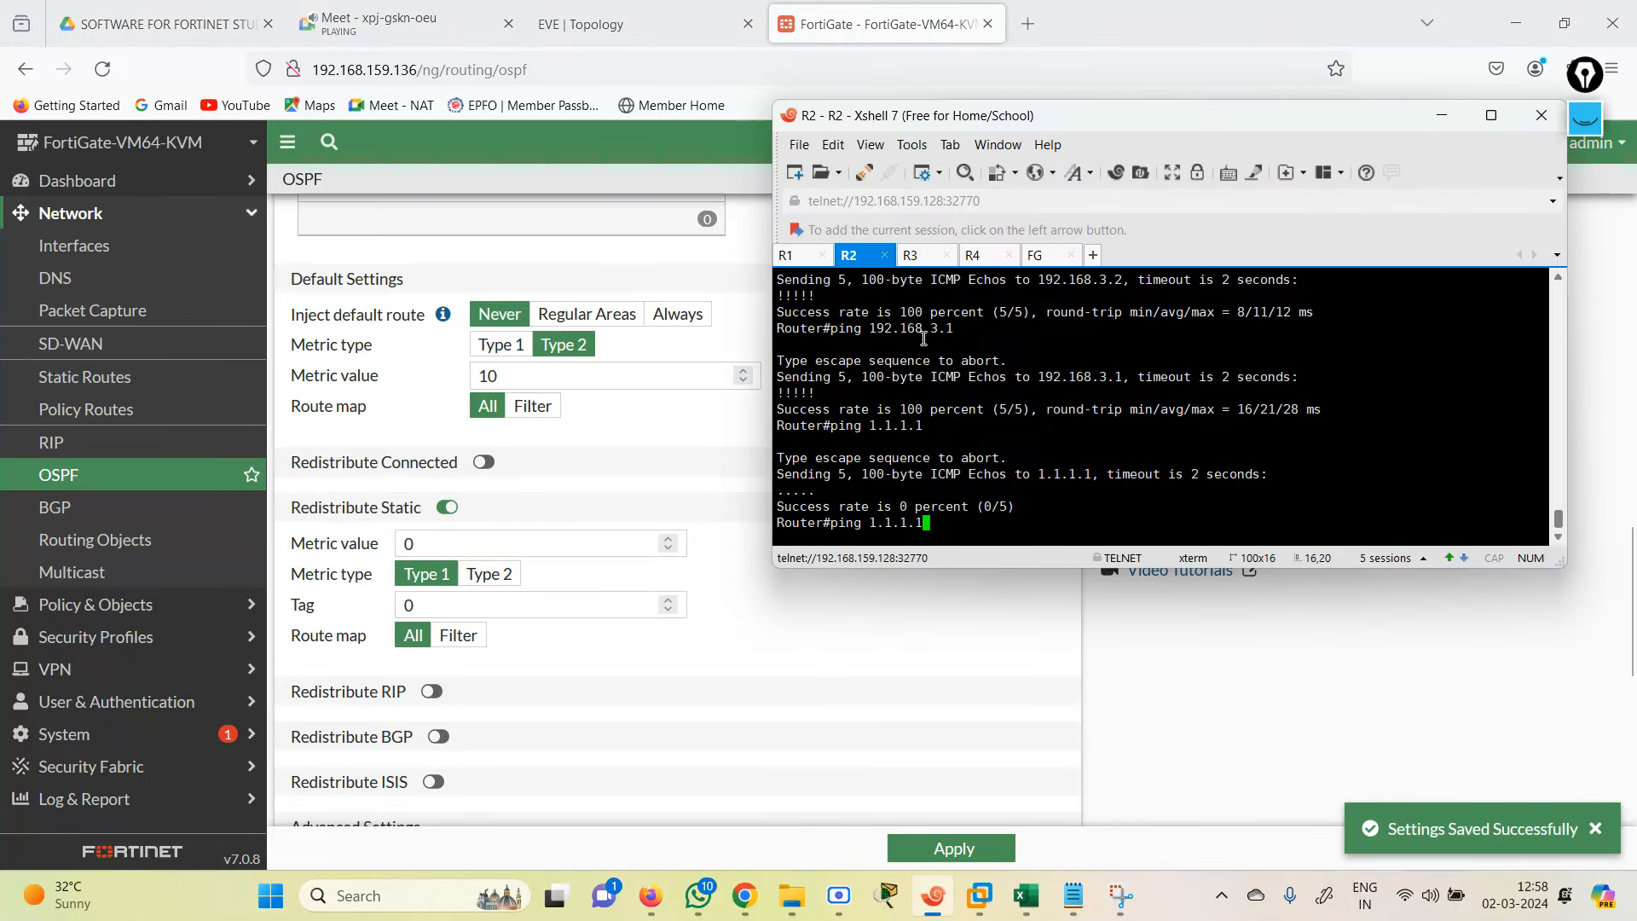
key("Return")
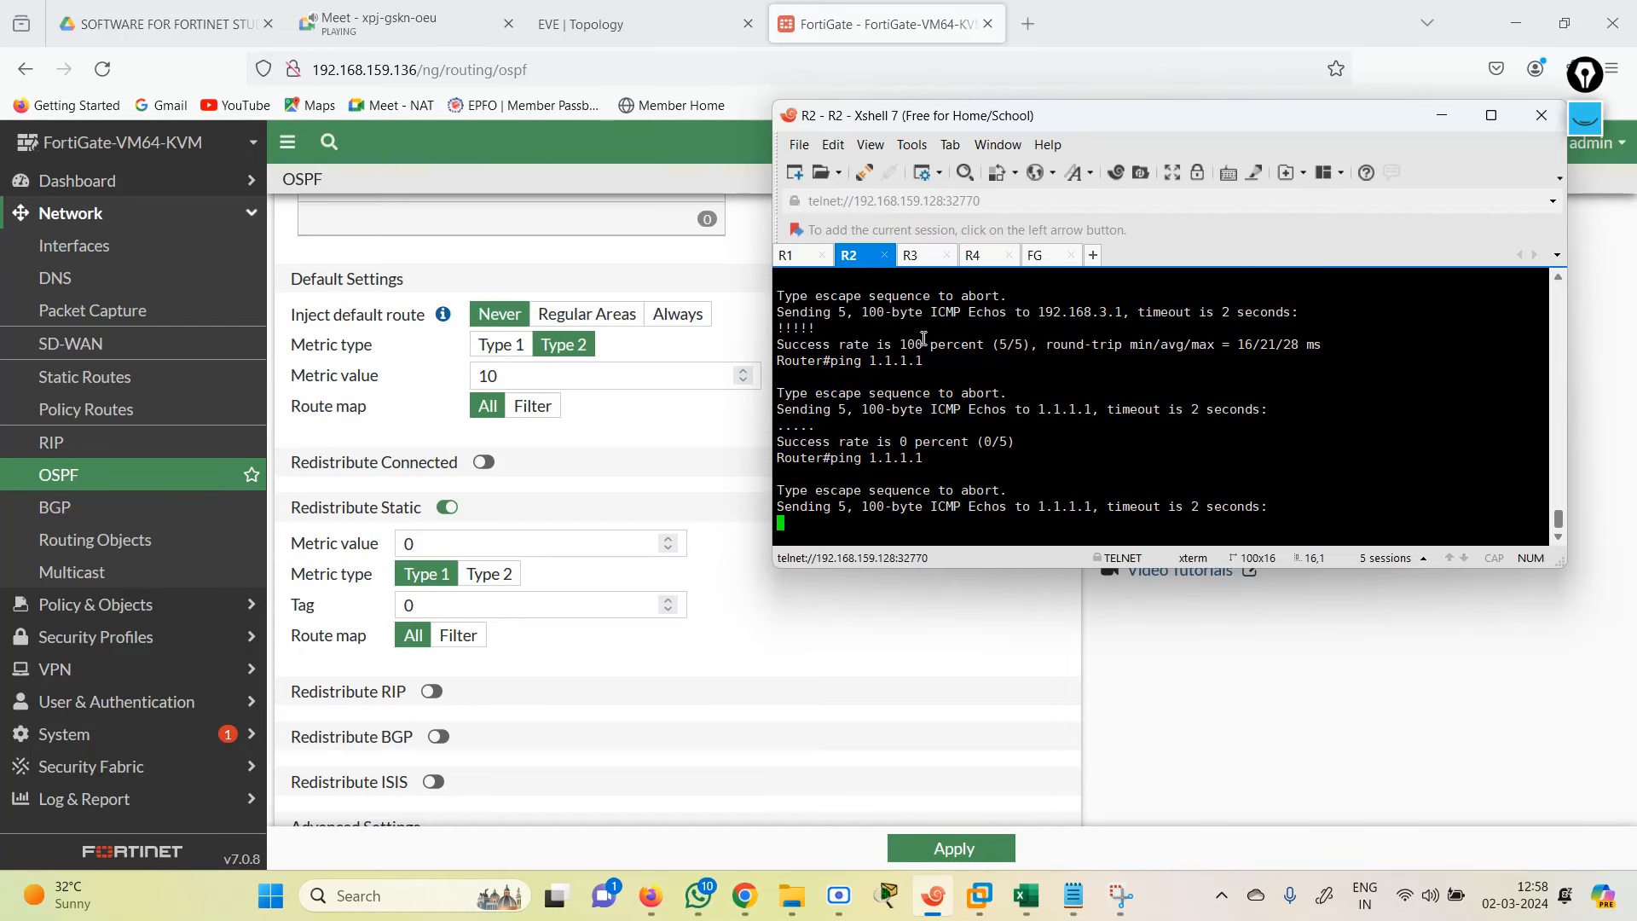
Step: Set the static redistribution metric to 1, apply, recheck R2, then switch Redistribute Static off
left_click(479, 544)
key("BackSpace")
type("1")
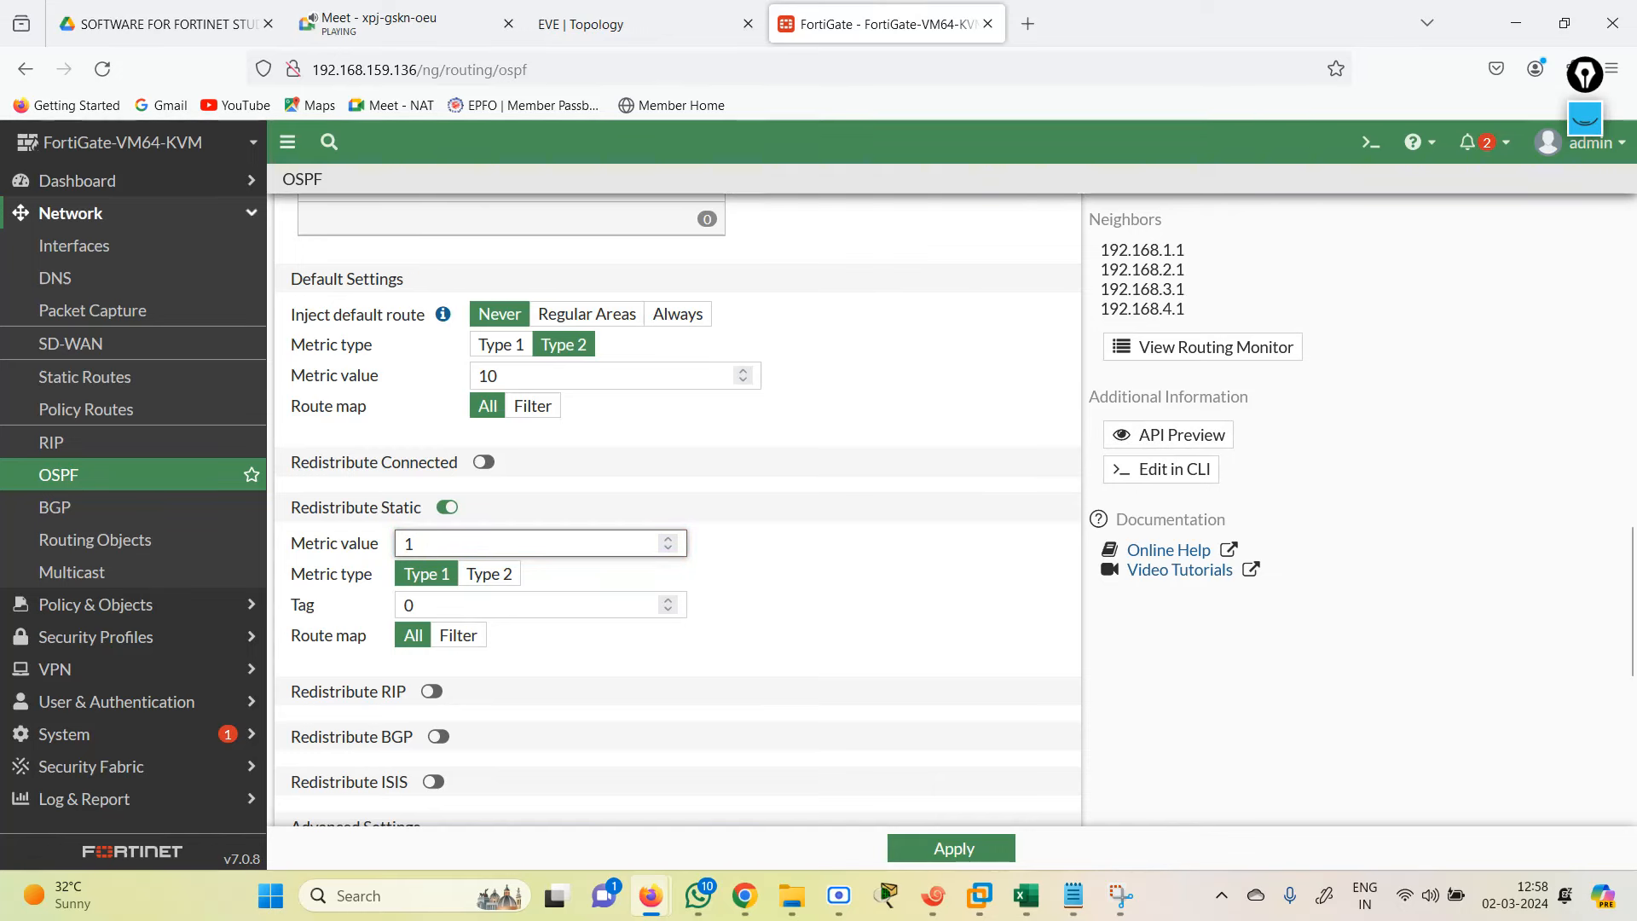
left_click(927, 849)
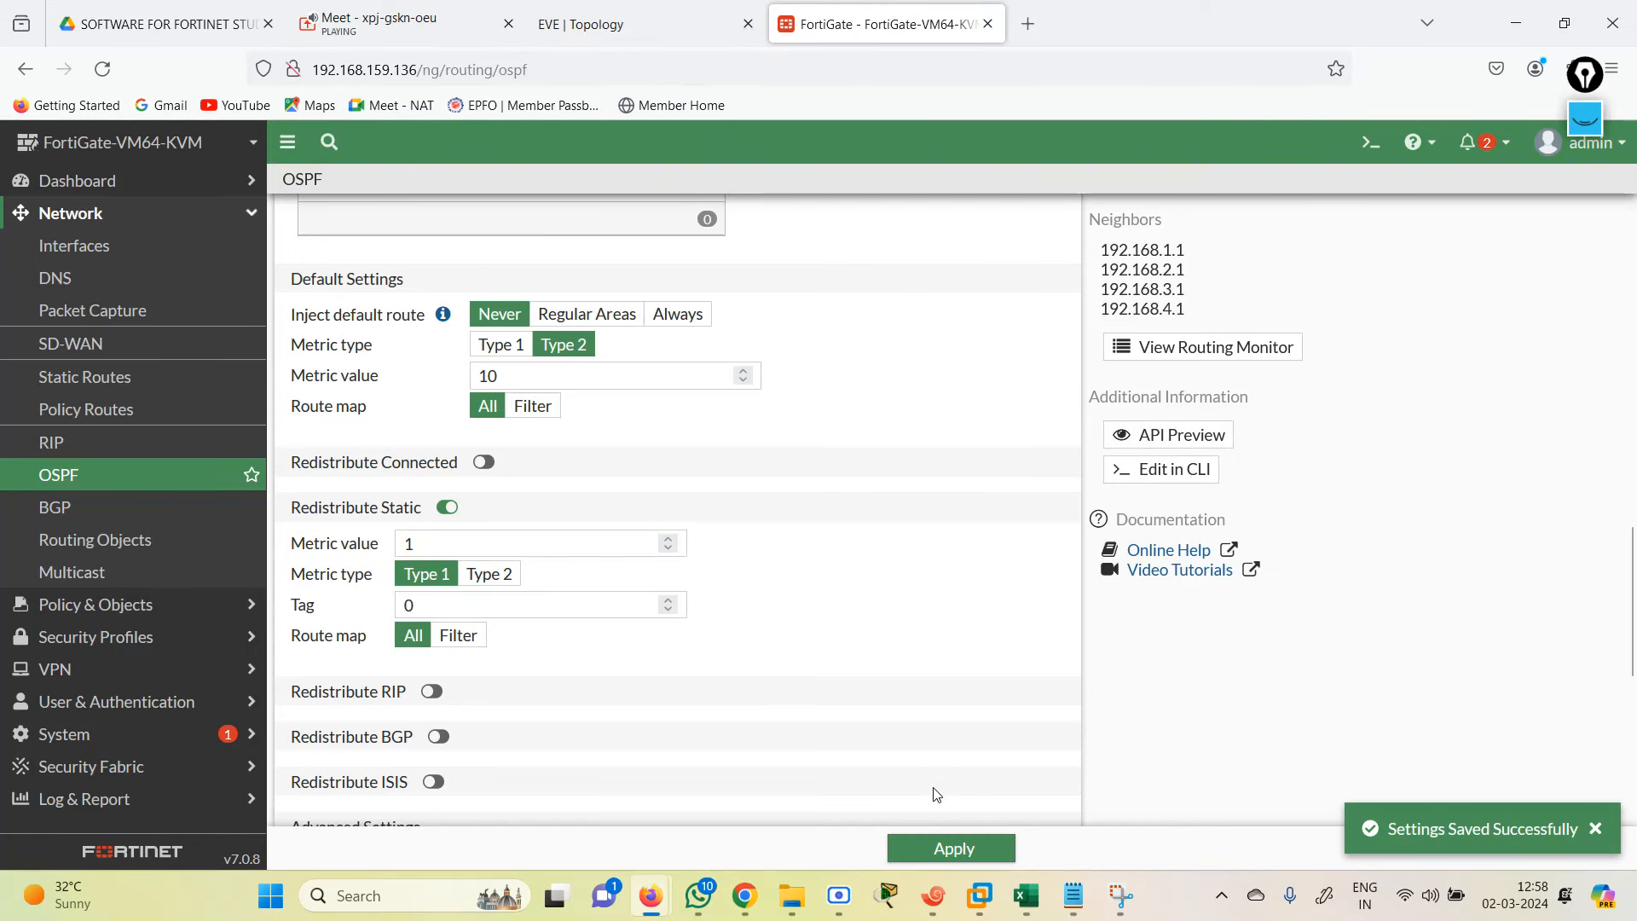
left_click(933, 895)
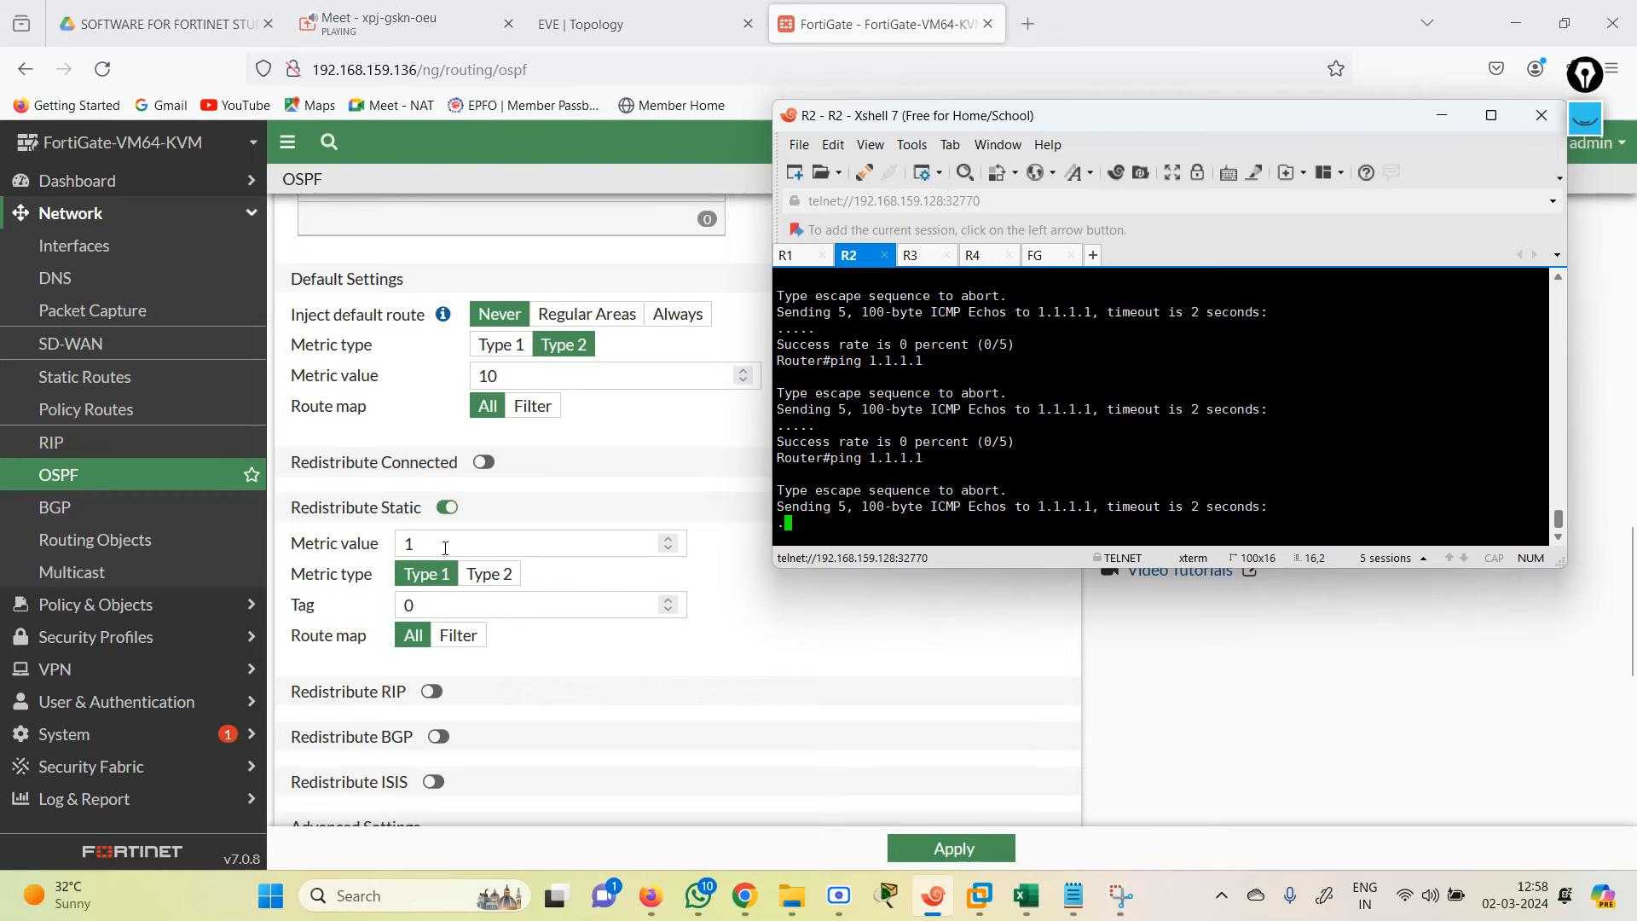
left_click(447, 507)
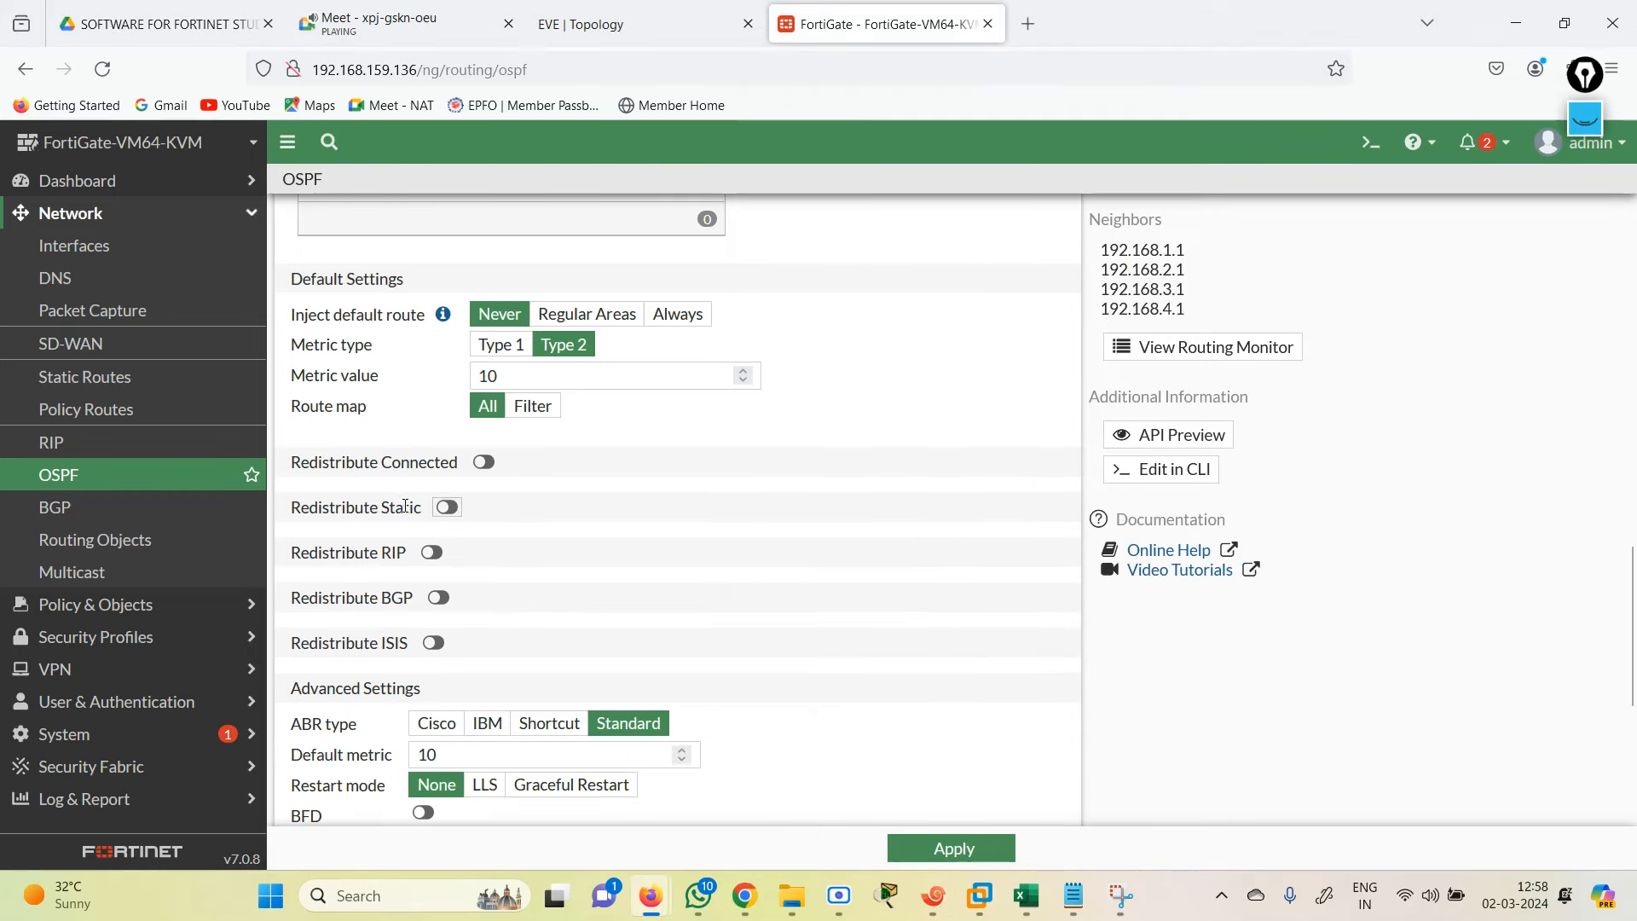
left_click(622, 24)
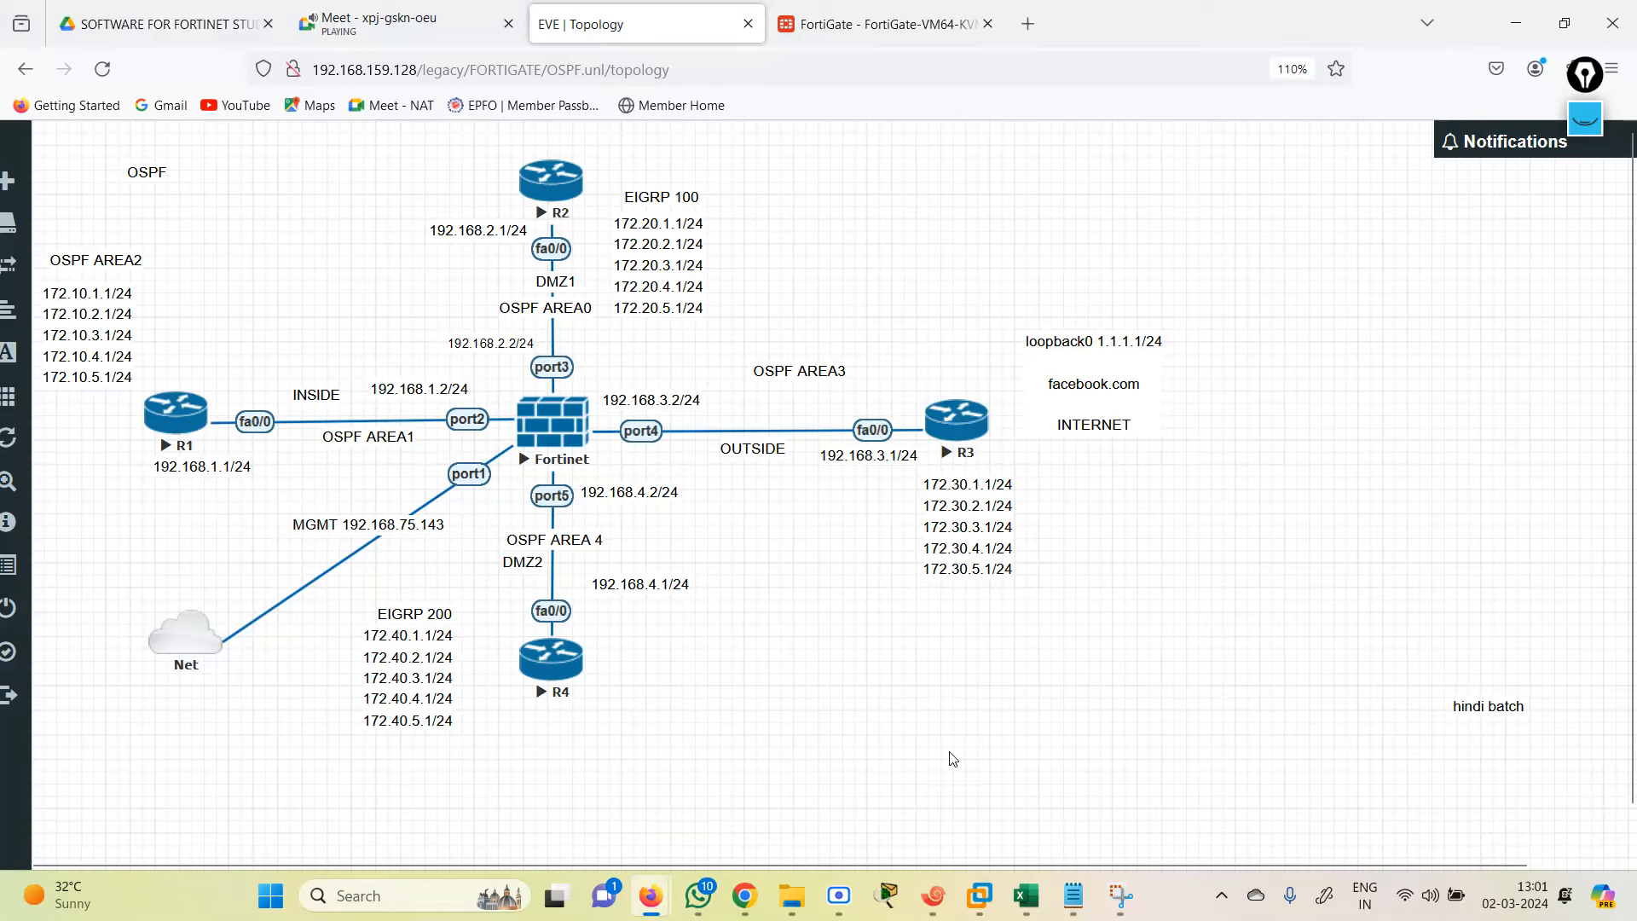
Step: Scroll the OSPF 2 notes to the stub-area section and highlight Router3's limited-capacity note and the stub-area reason
left_click(1073, 907)
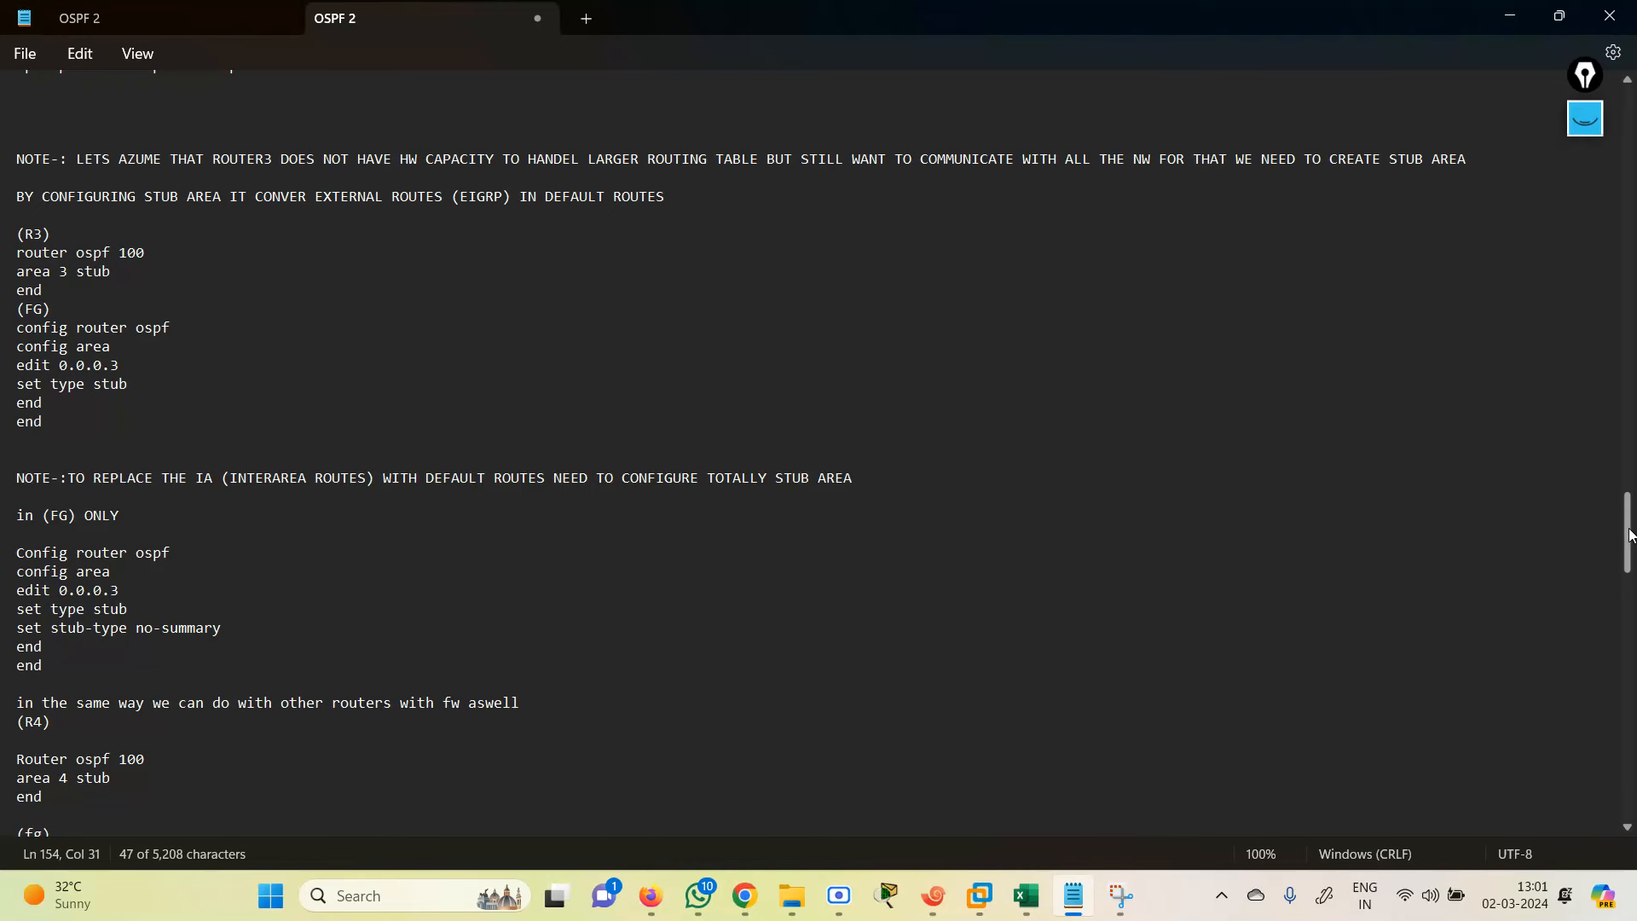
scroll(1631, 542, "down", 1)
left_click_drag(1628, 536, 1628, 515)
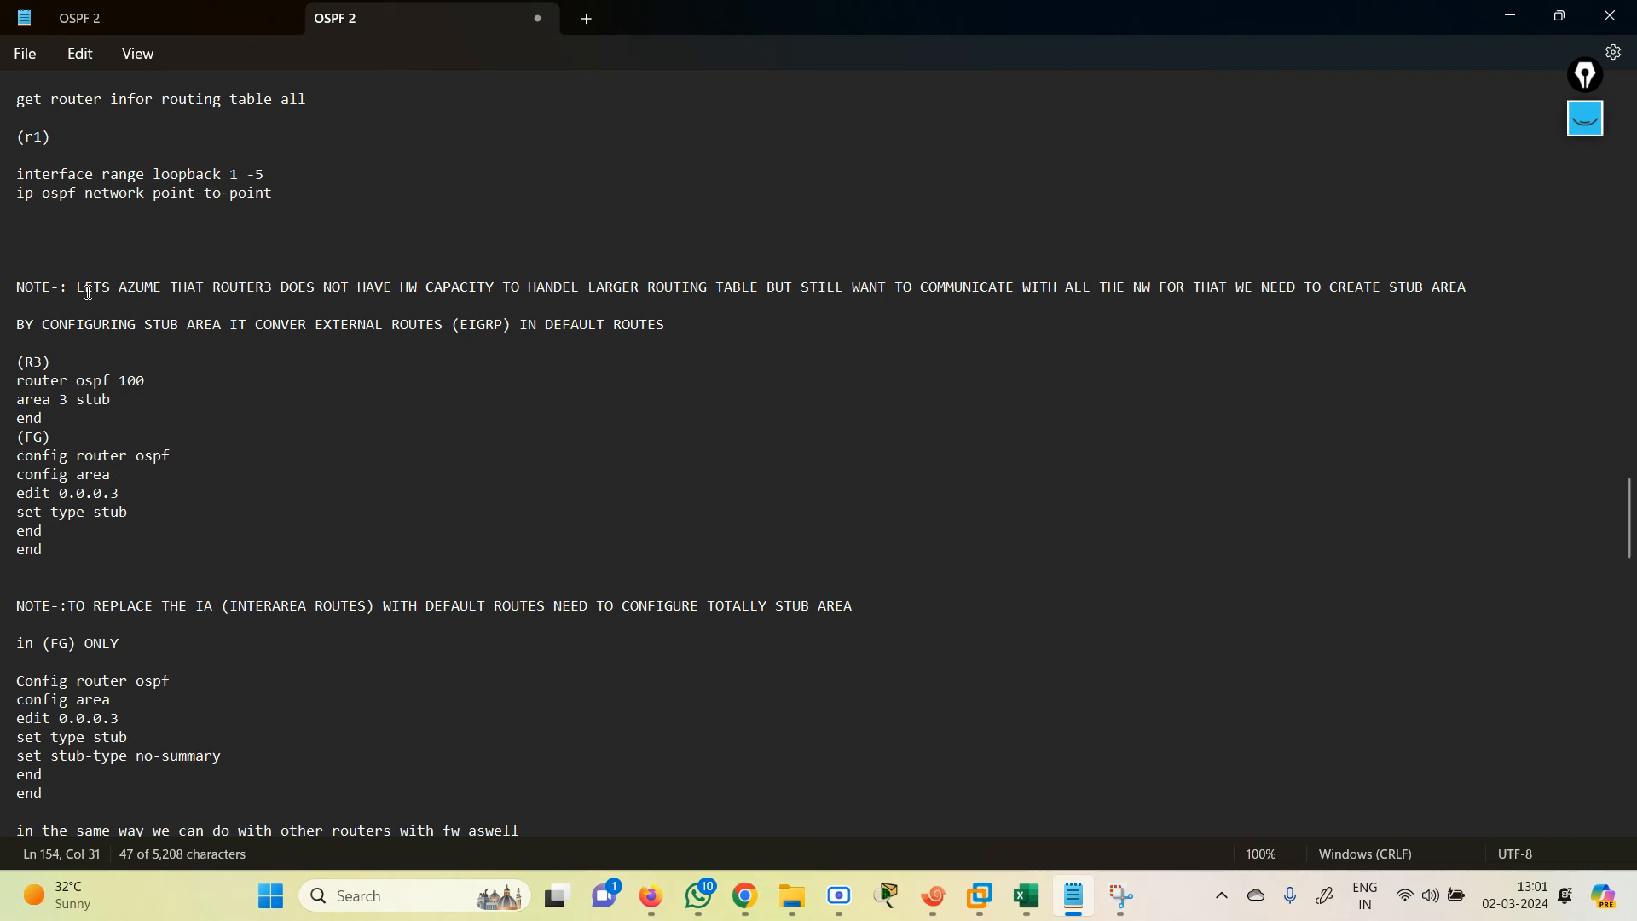
left_click_drag(78, 290, 763, 290)
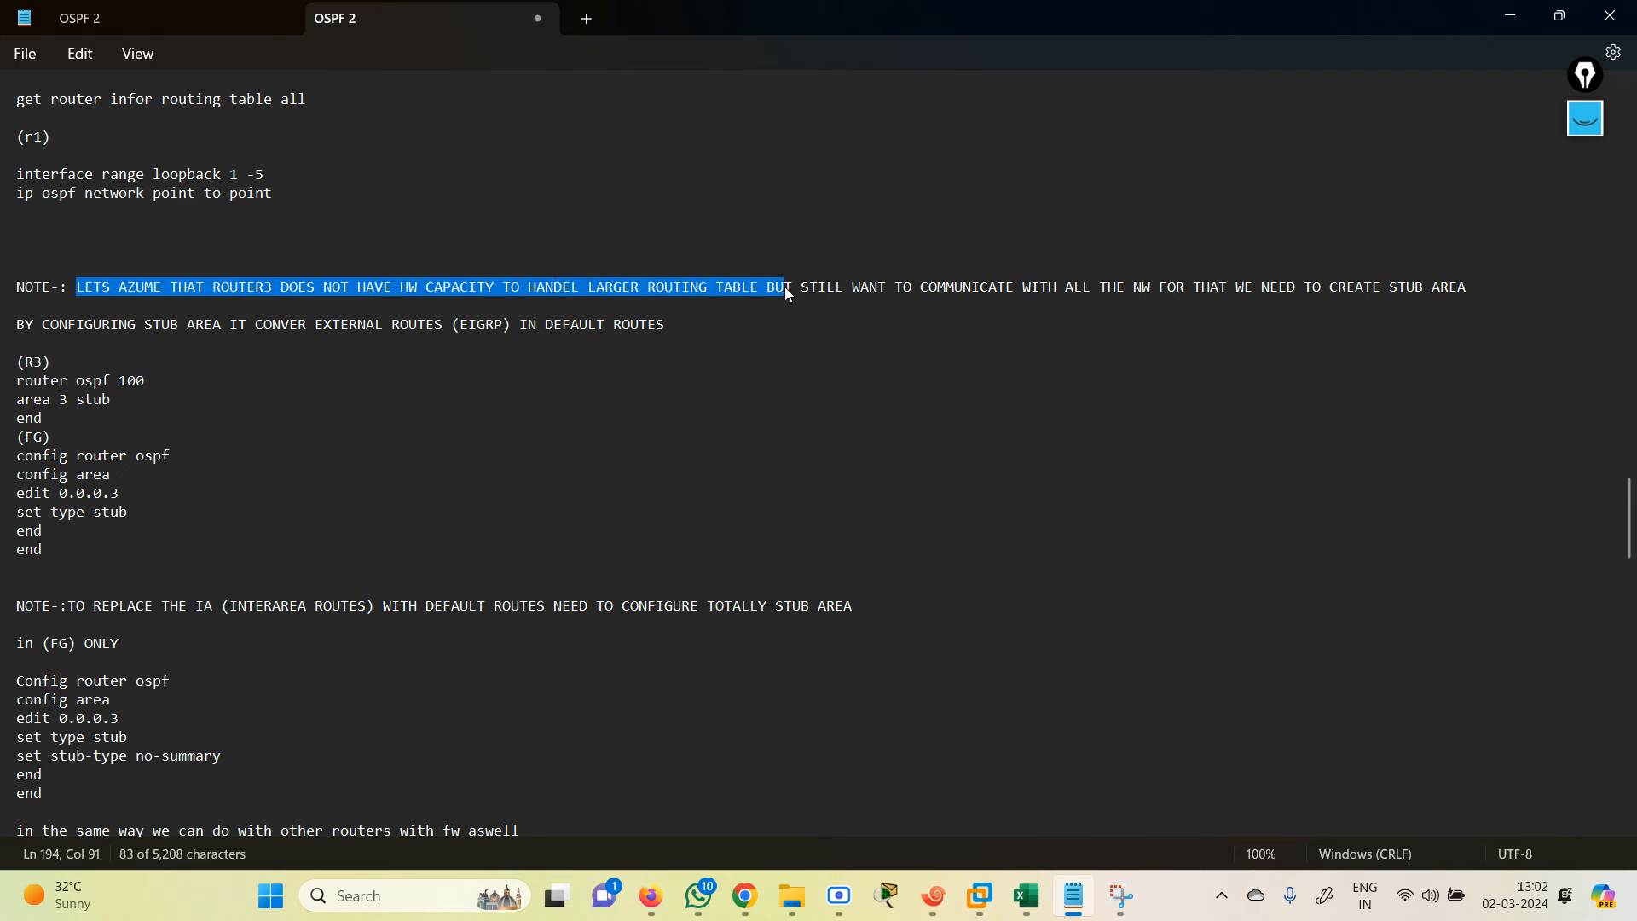
left_click(763, 288)
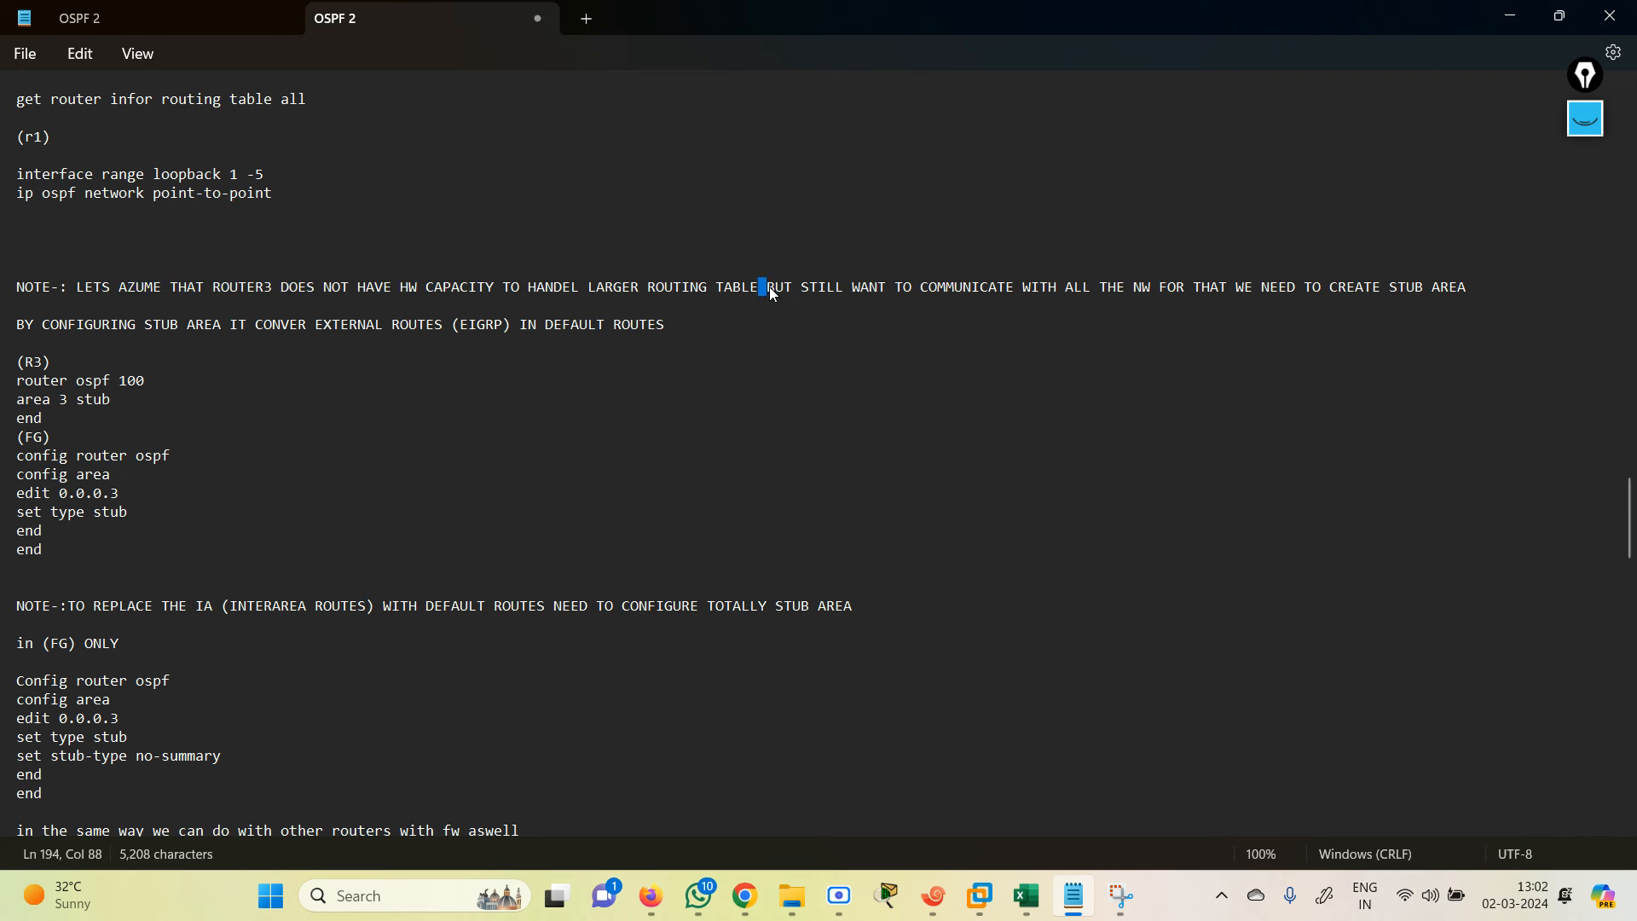
left_click_drag(774, 294, 1221, 294)
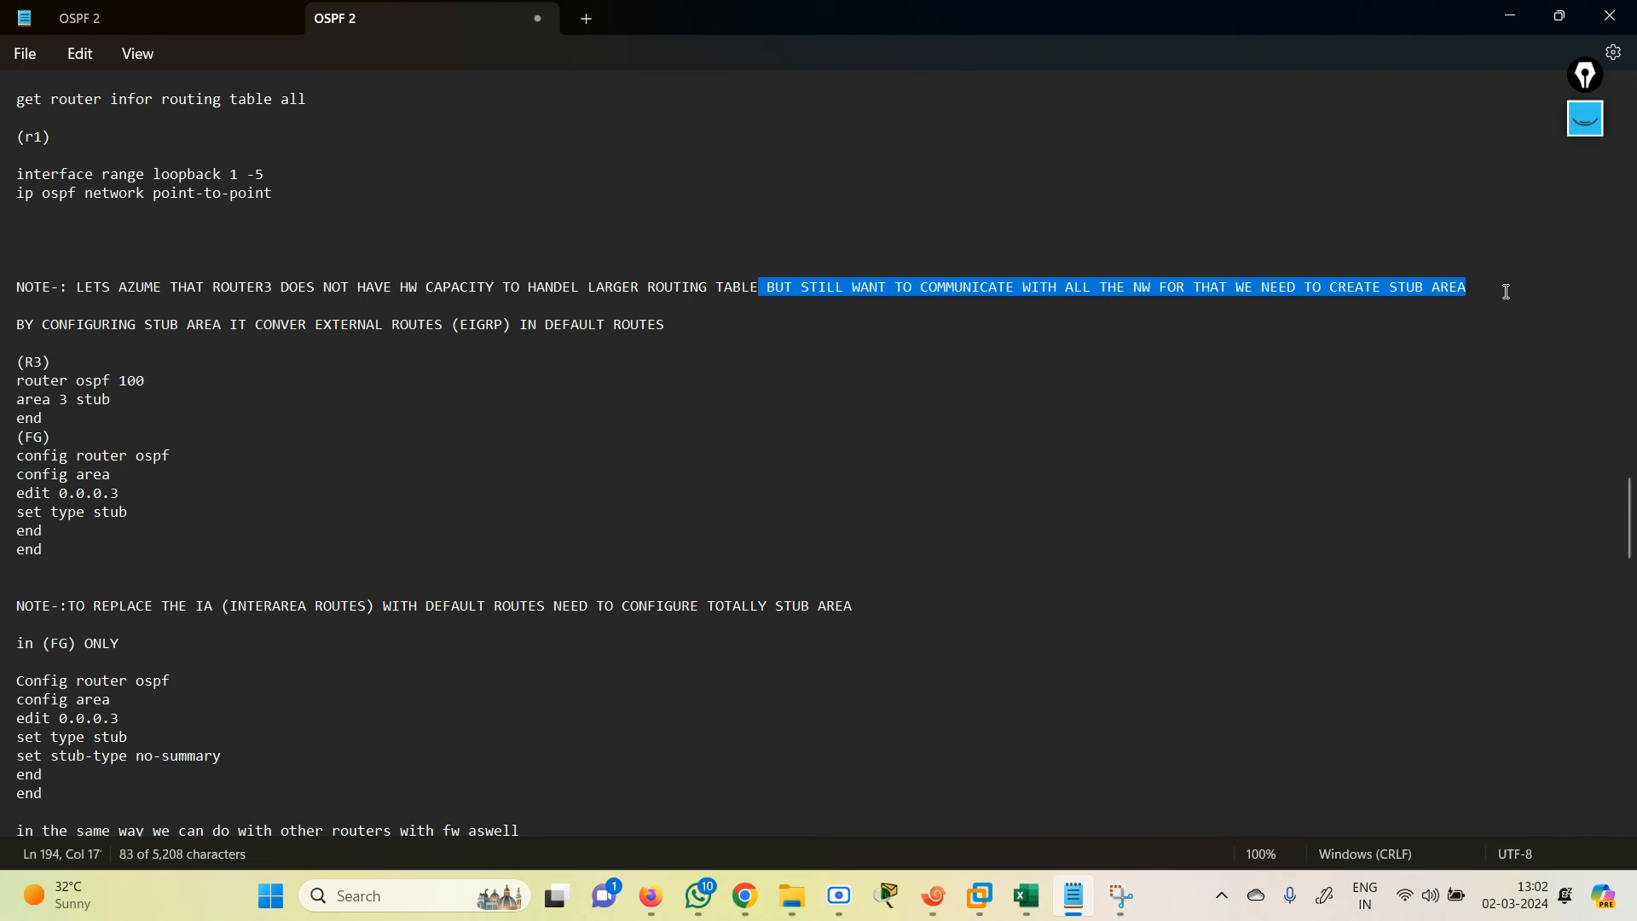
Step: Highlight the note on converting external routes, then insert a blank line below the (R3) heading
left_click(69, 337)
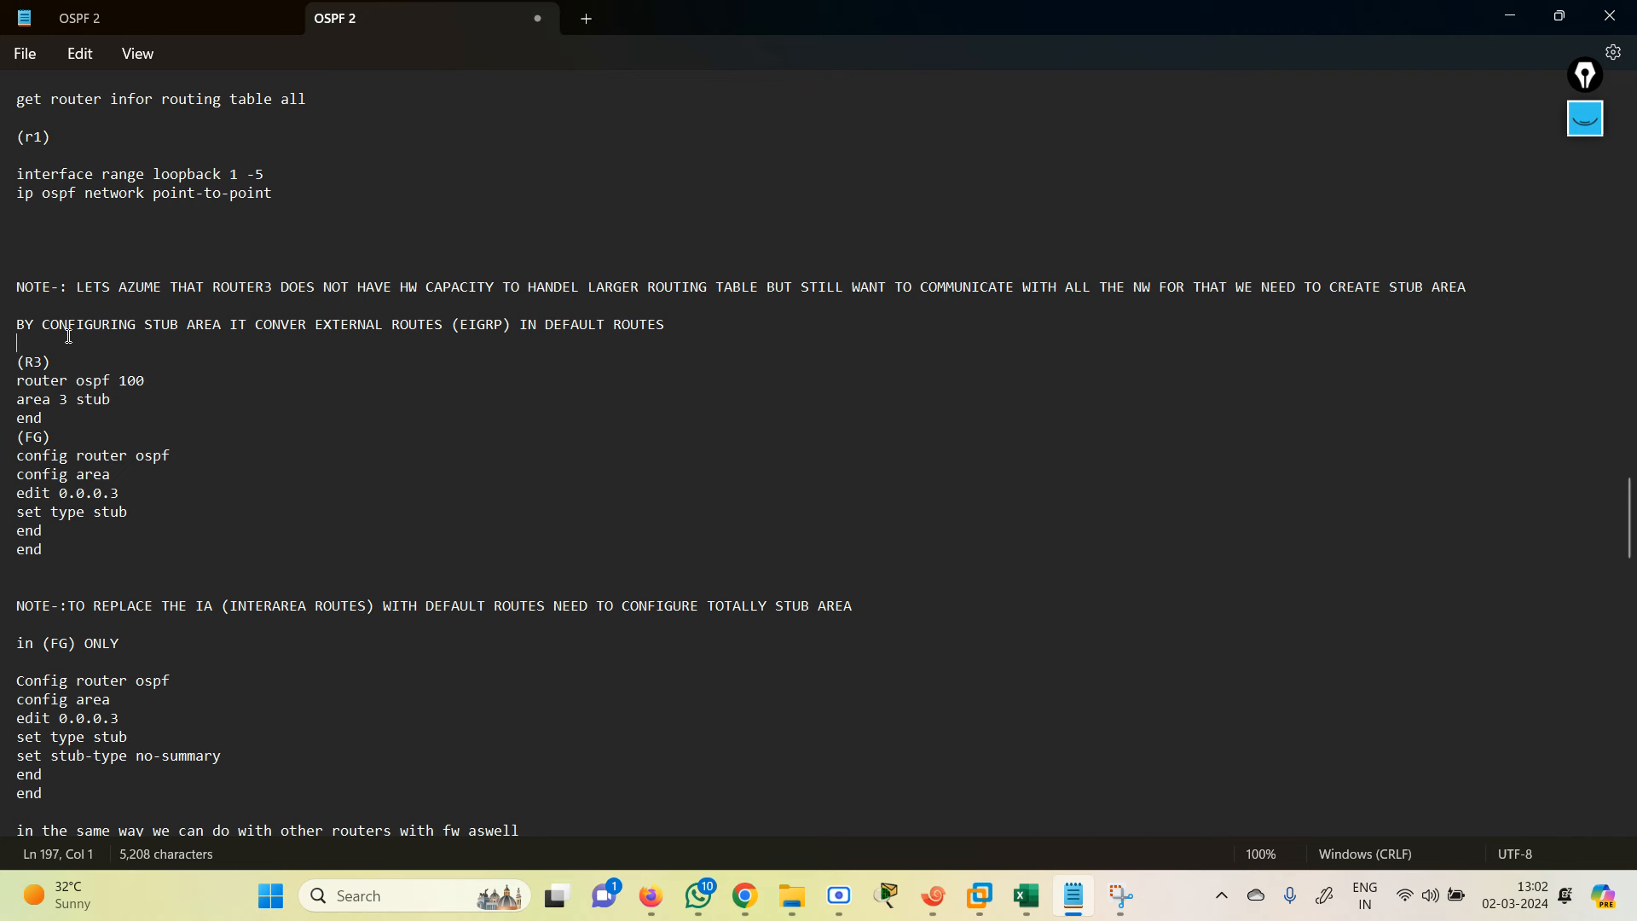
left_click_drag(48, 329, 655, 327)
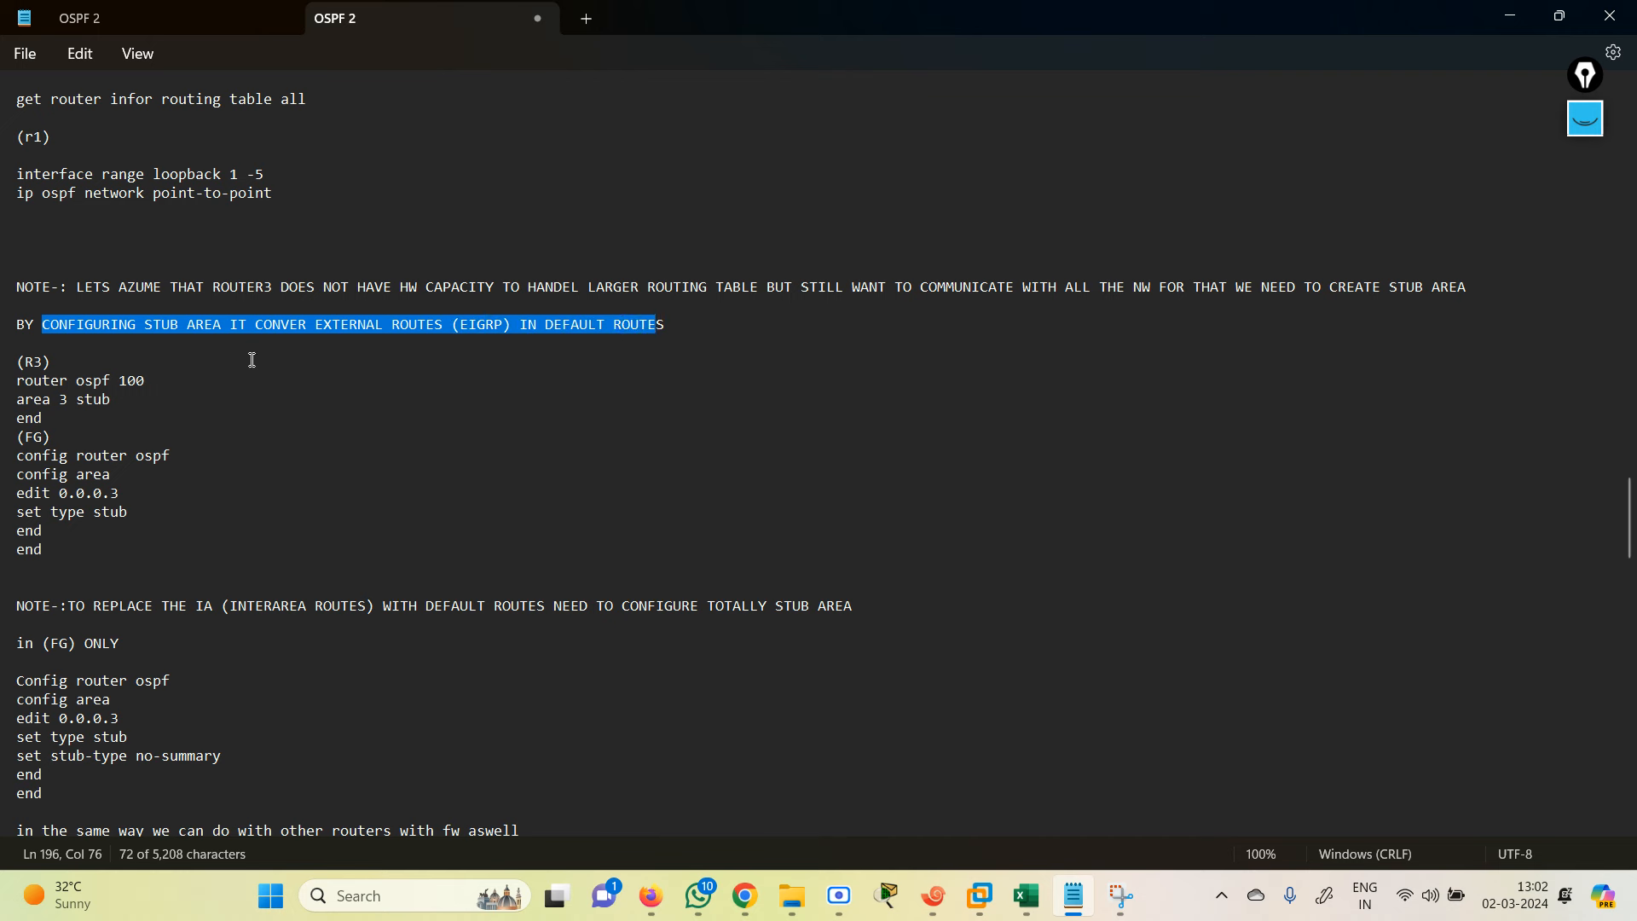
left_click(68, 369)
key("Return")
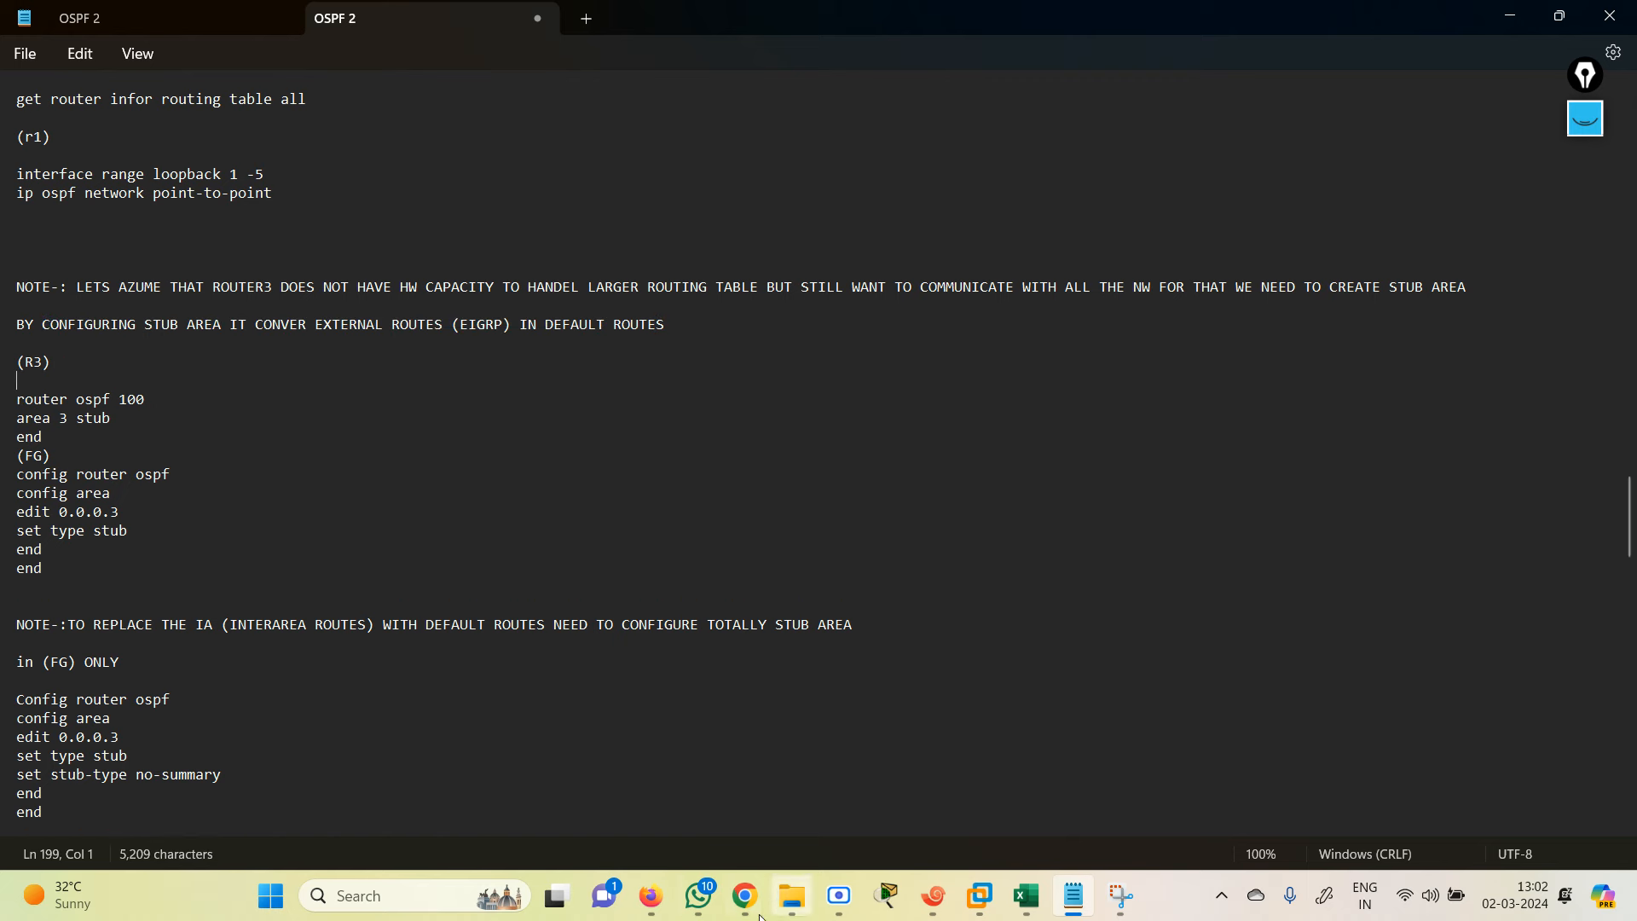
Step: Run 'show ip route ospf' on R3, showing E2 external and IA inter-area routes, then select the stub command block in the notes
left_click(936, 900)
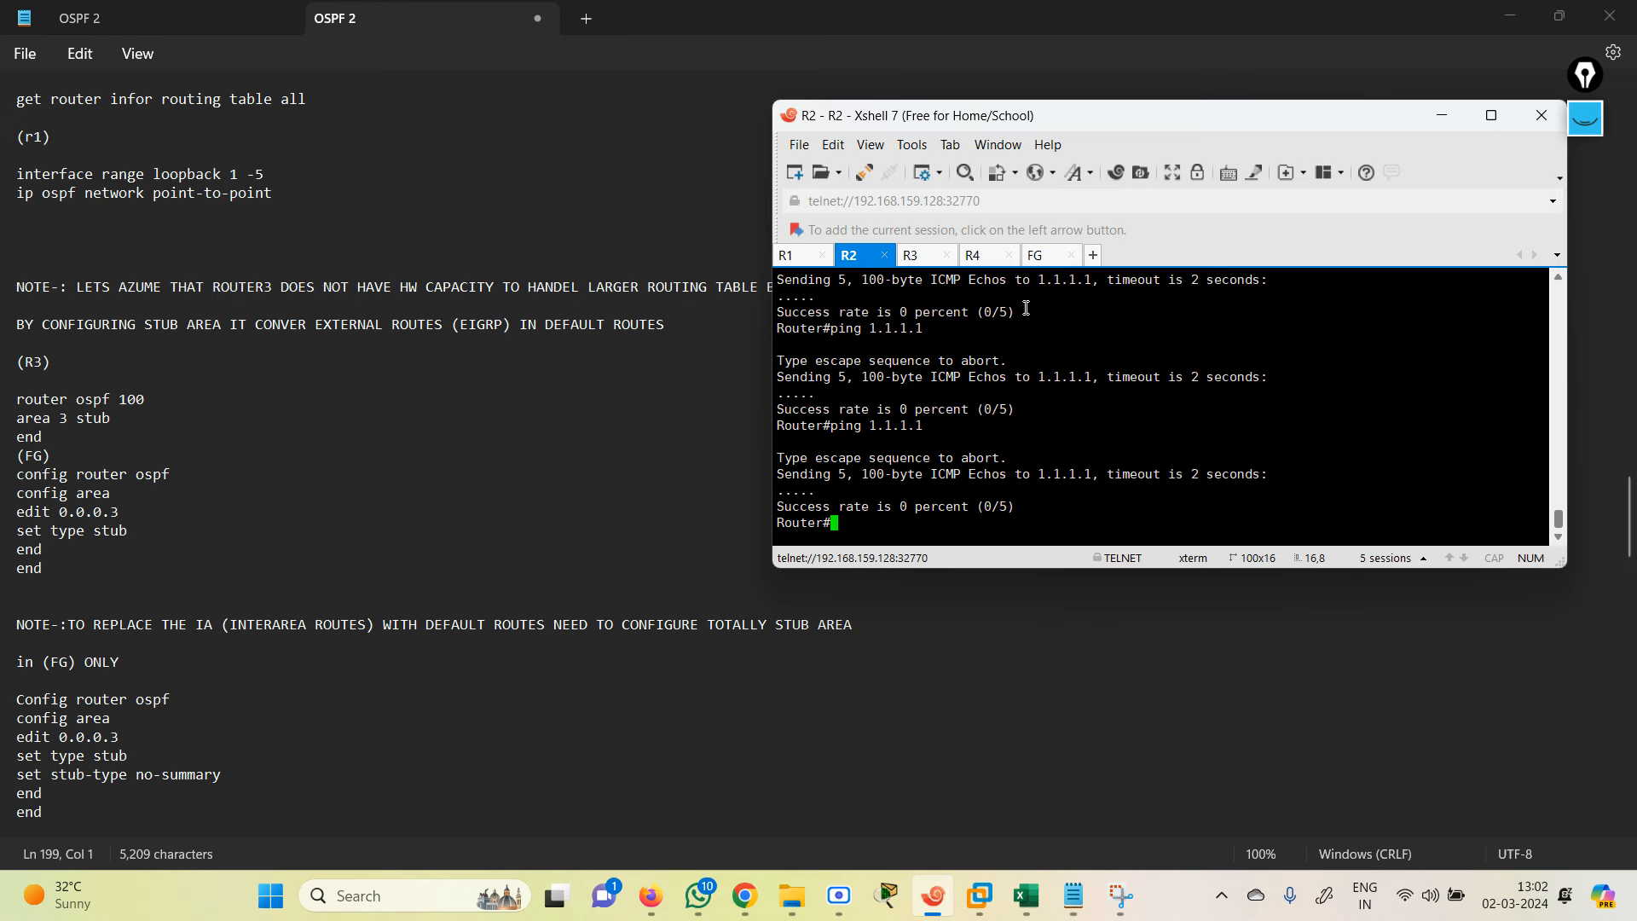
left_click(925, 256)
key("Return")
key("Return")
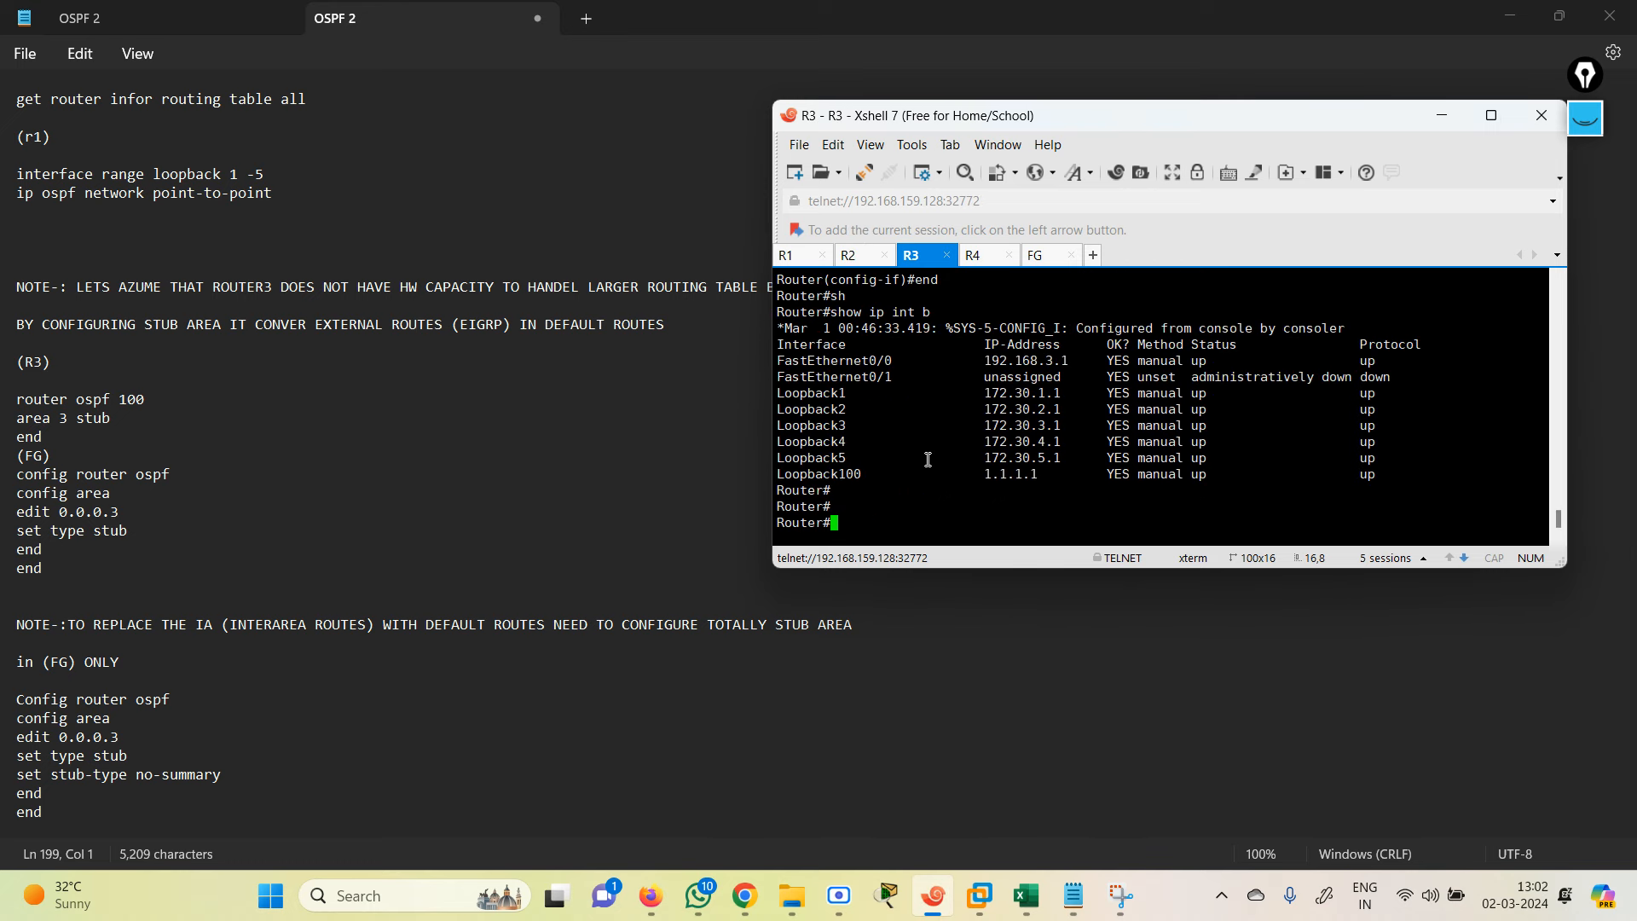
type("sh")
key("Tab")
type("ip rou")
key("Tab")
type("os")
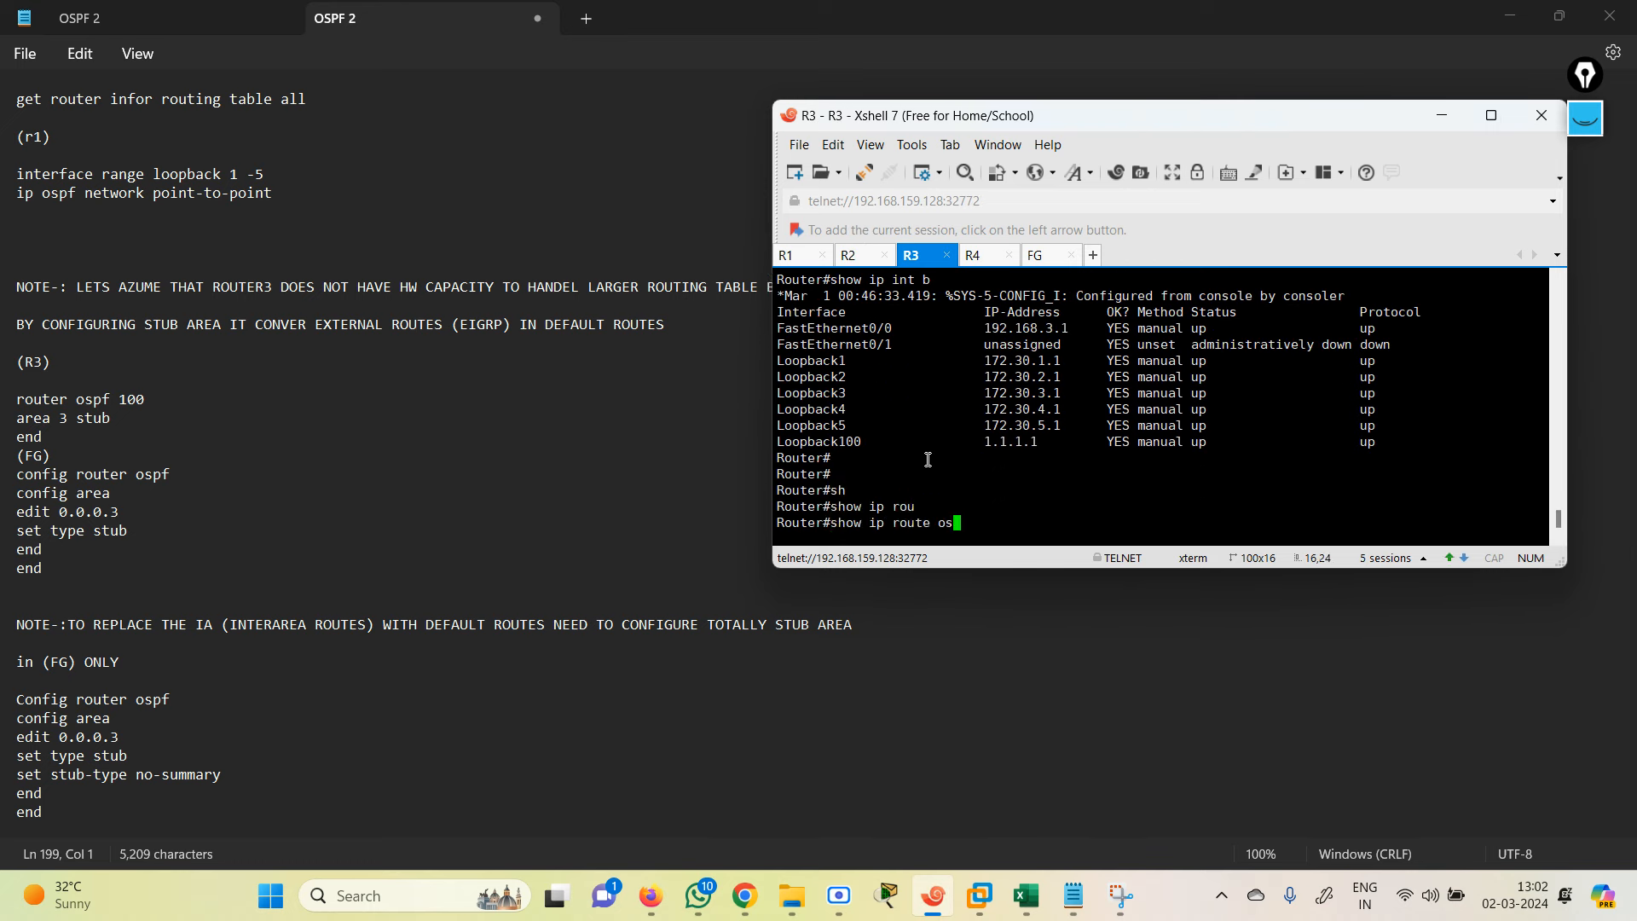
key("Tab")
key("Return")
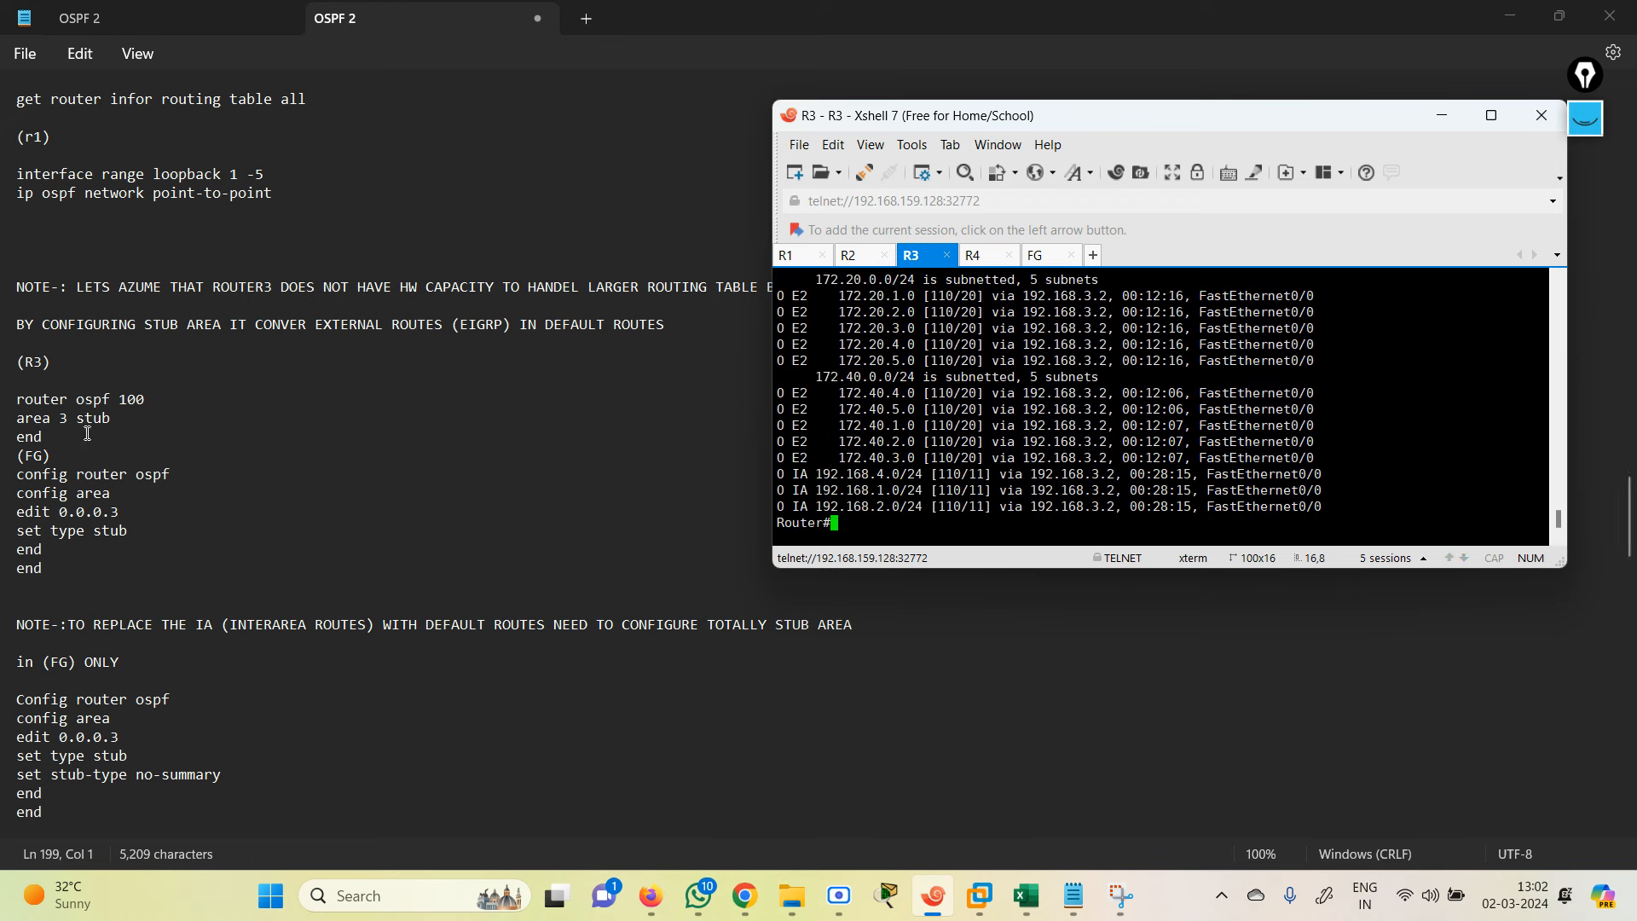
left_click_drag(19, 399, 245, 575)
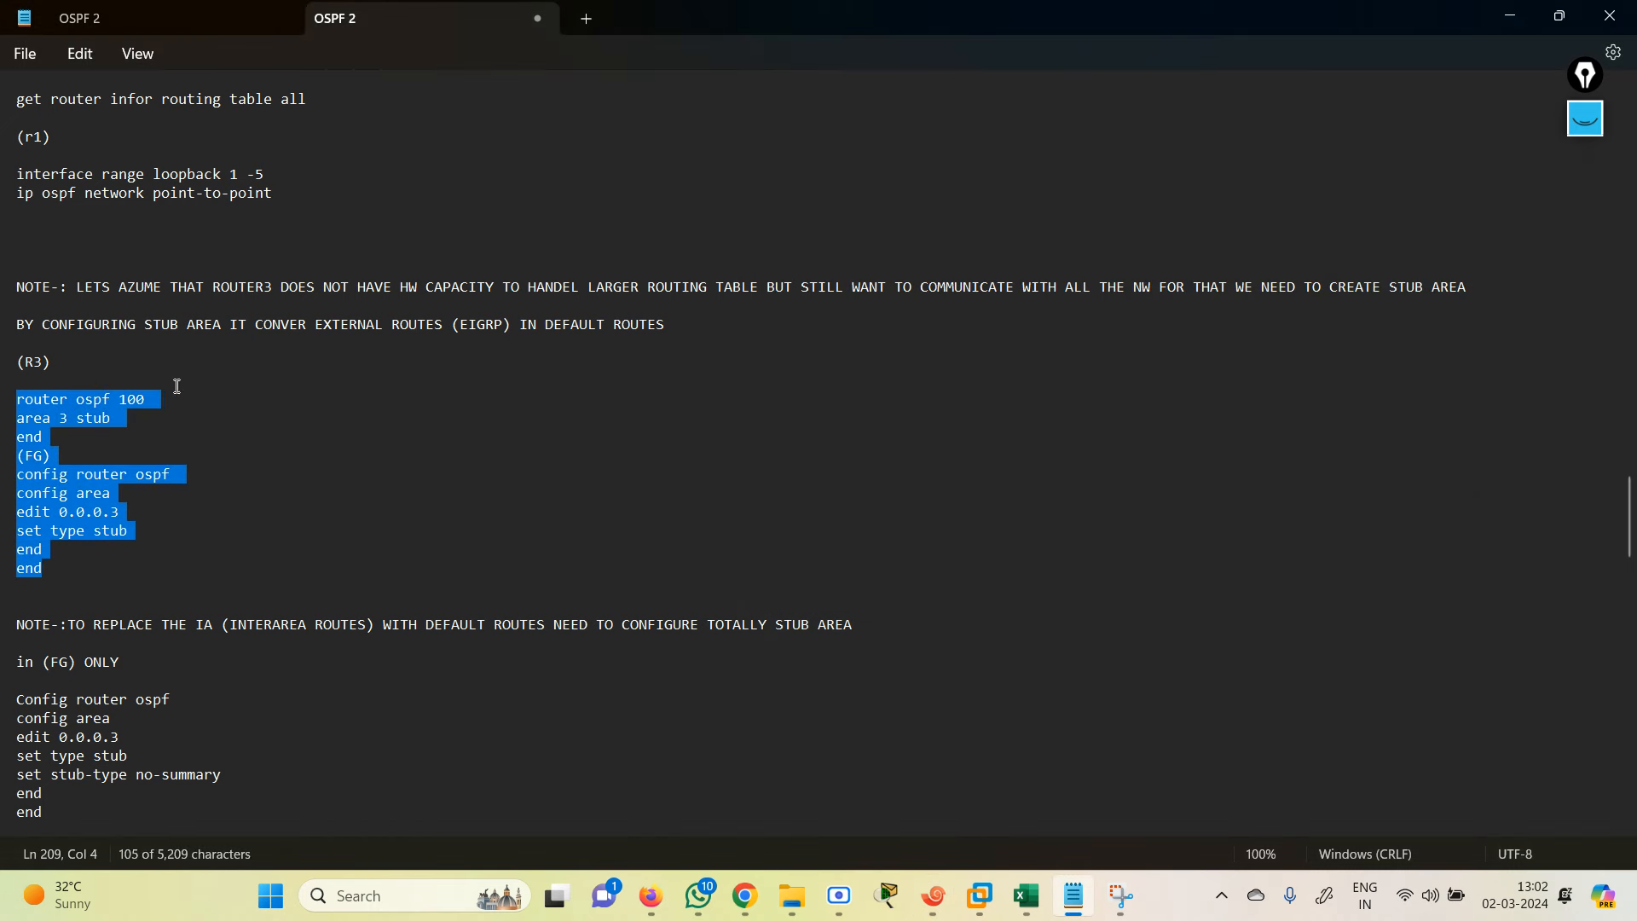
Step: Add blank lines after R3's end line and below (FG), then select R3's 'router ospf 100' line
left_click(70, 438)
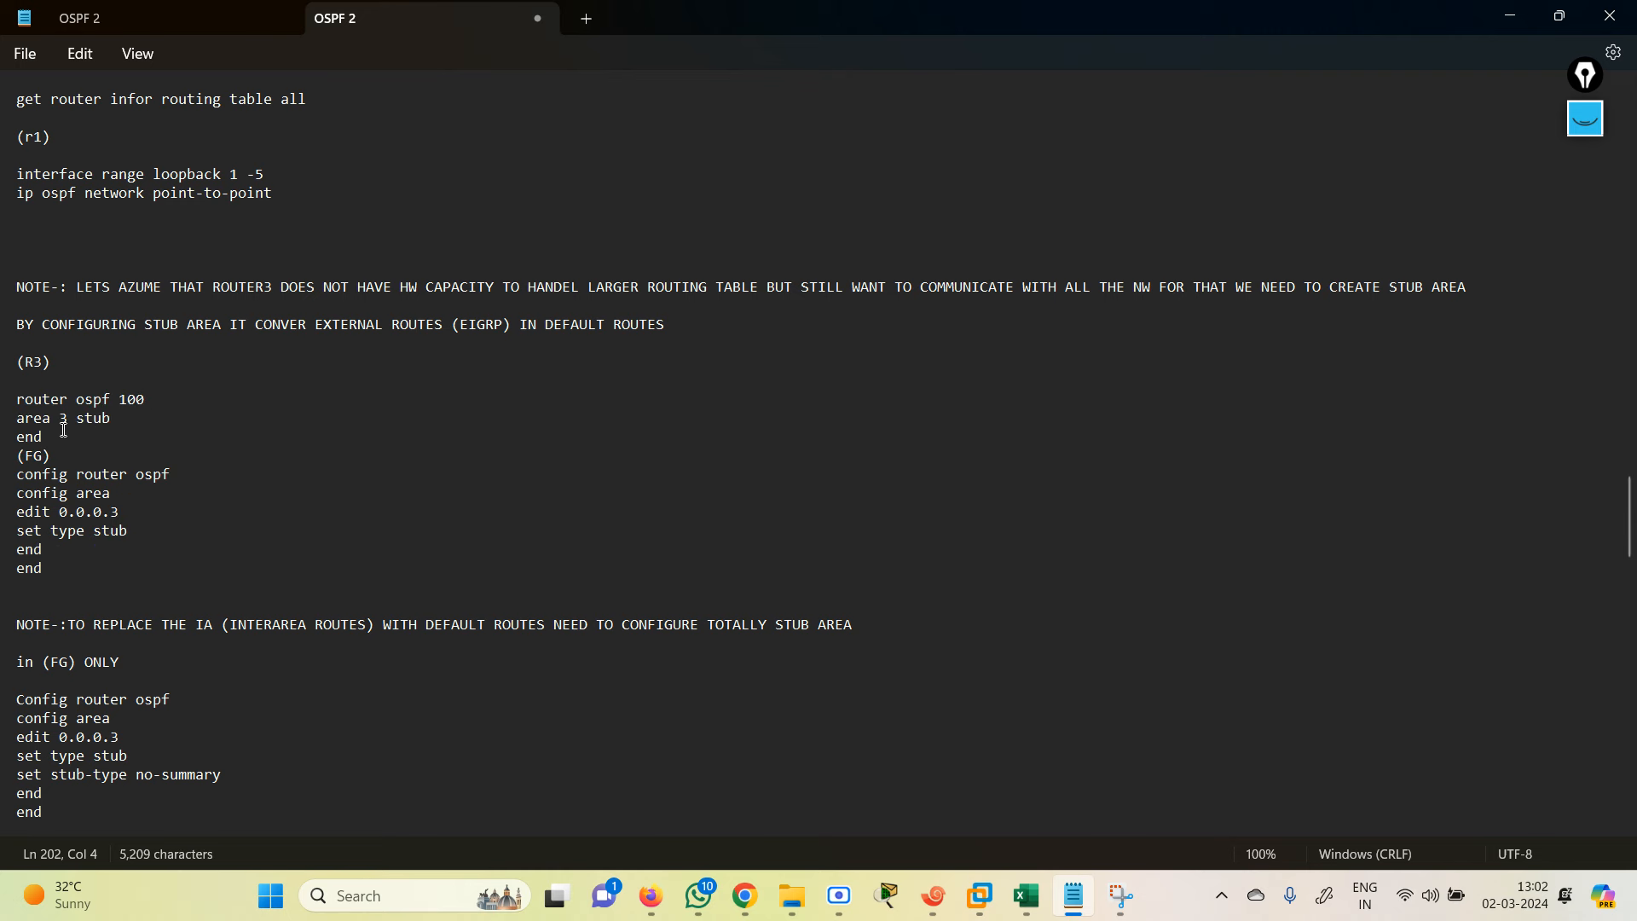
key("Return")
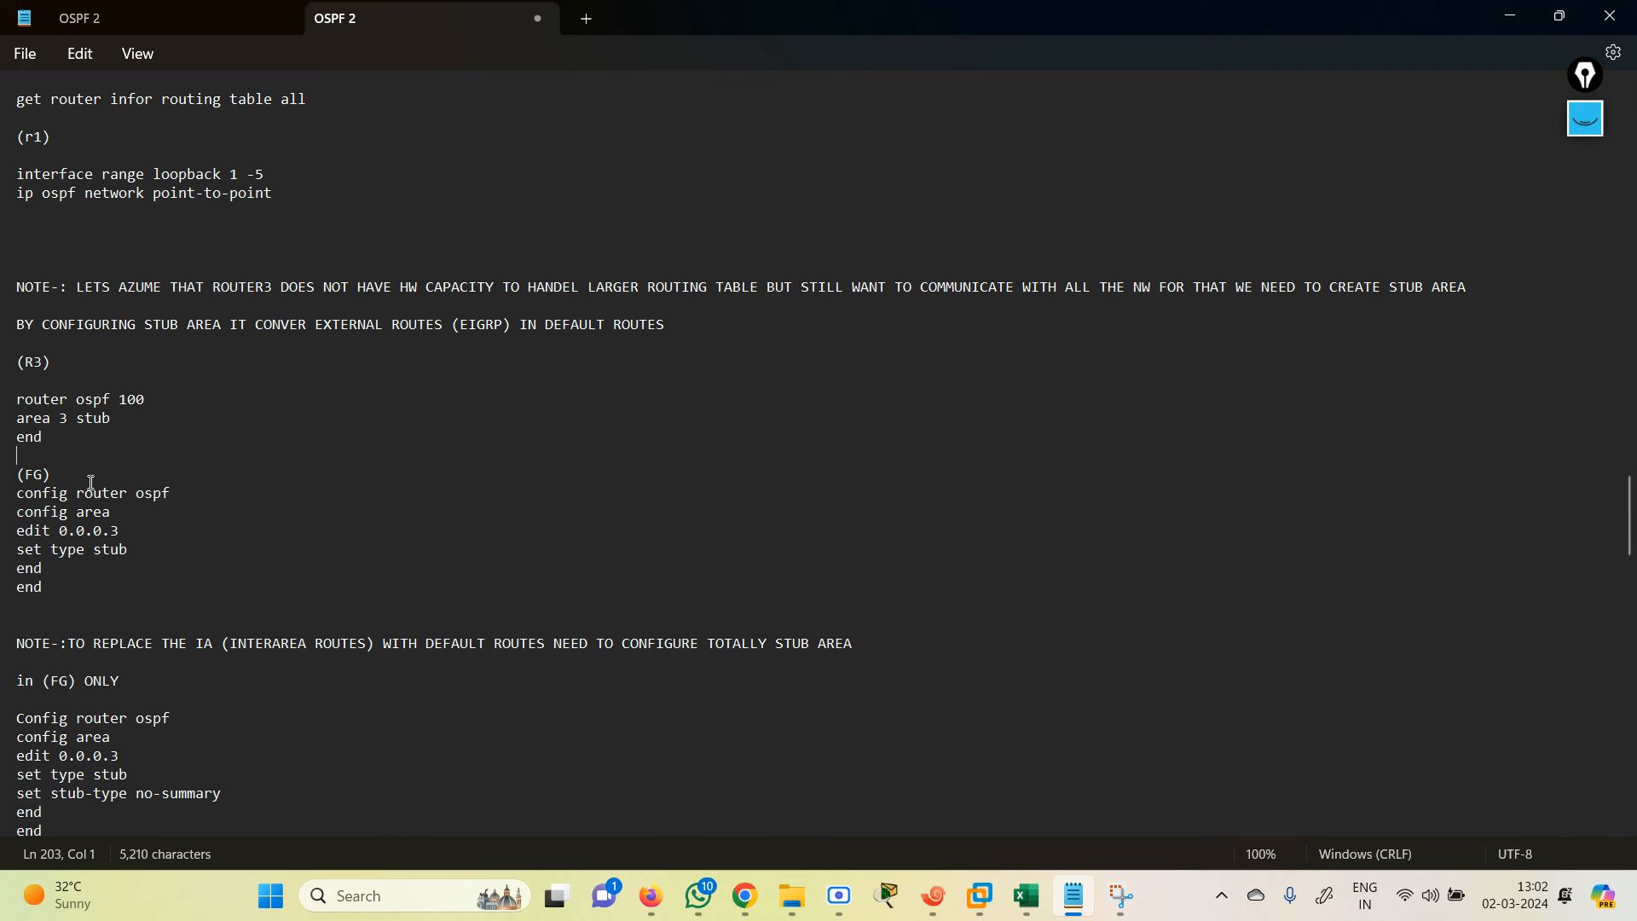
left_click(80, 476)
key("Return")
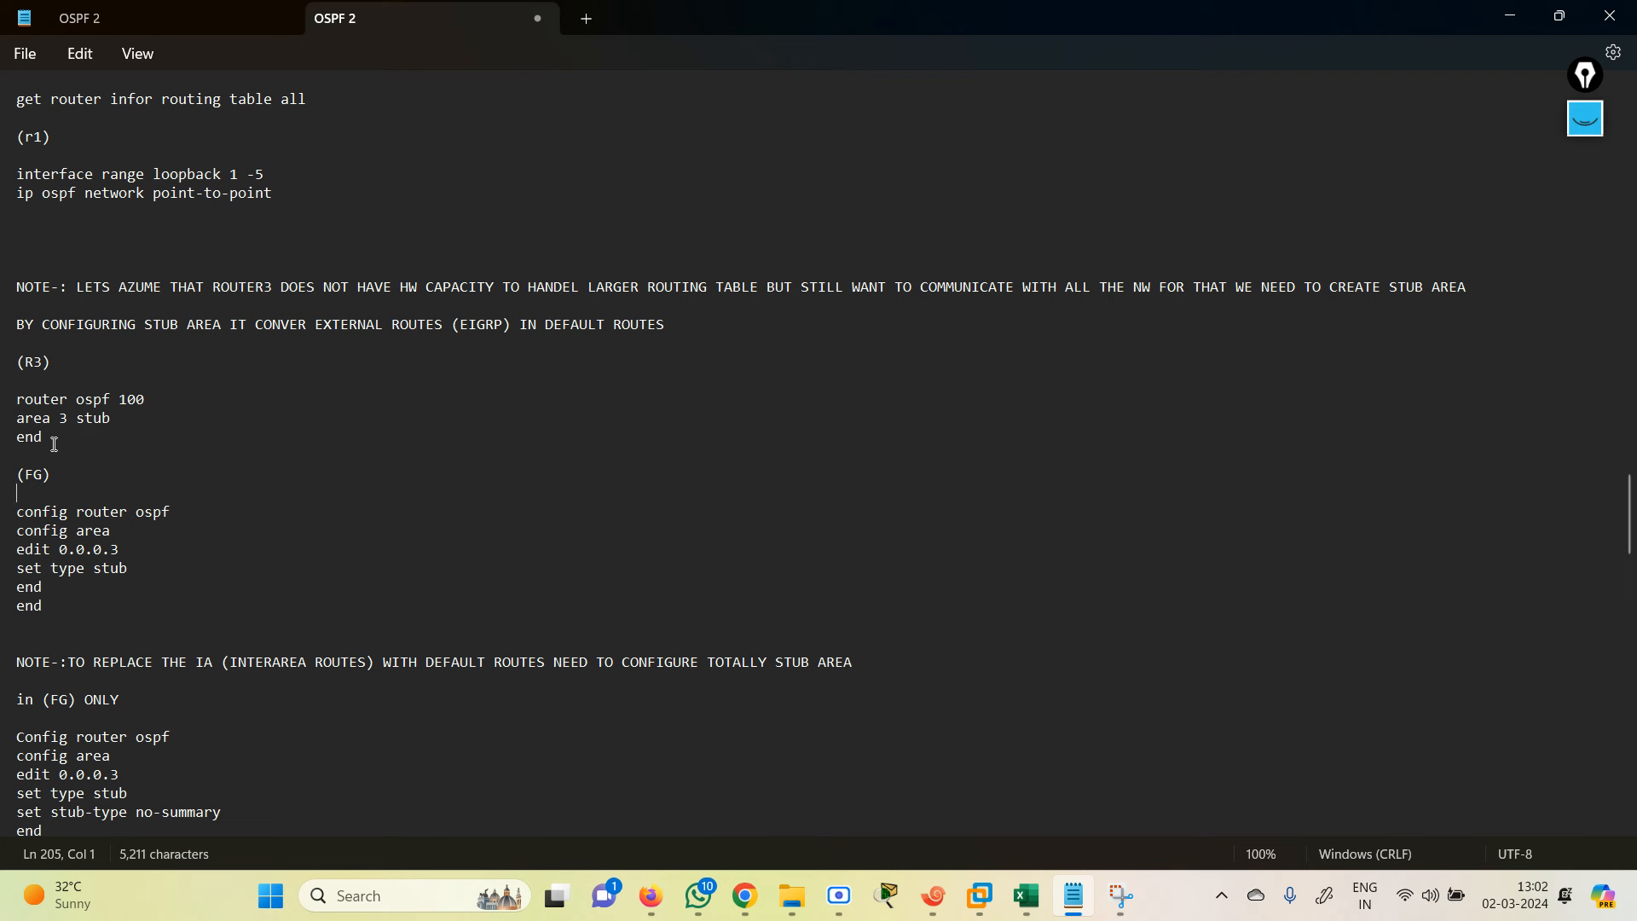
left_click_drag(111, 416, 1, 407)
key("ctrl+c")
left_click(1, 407)
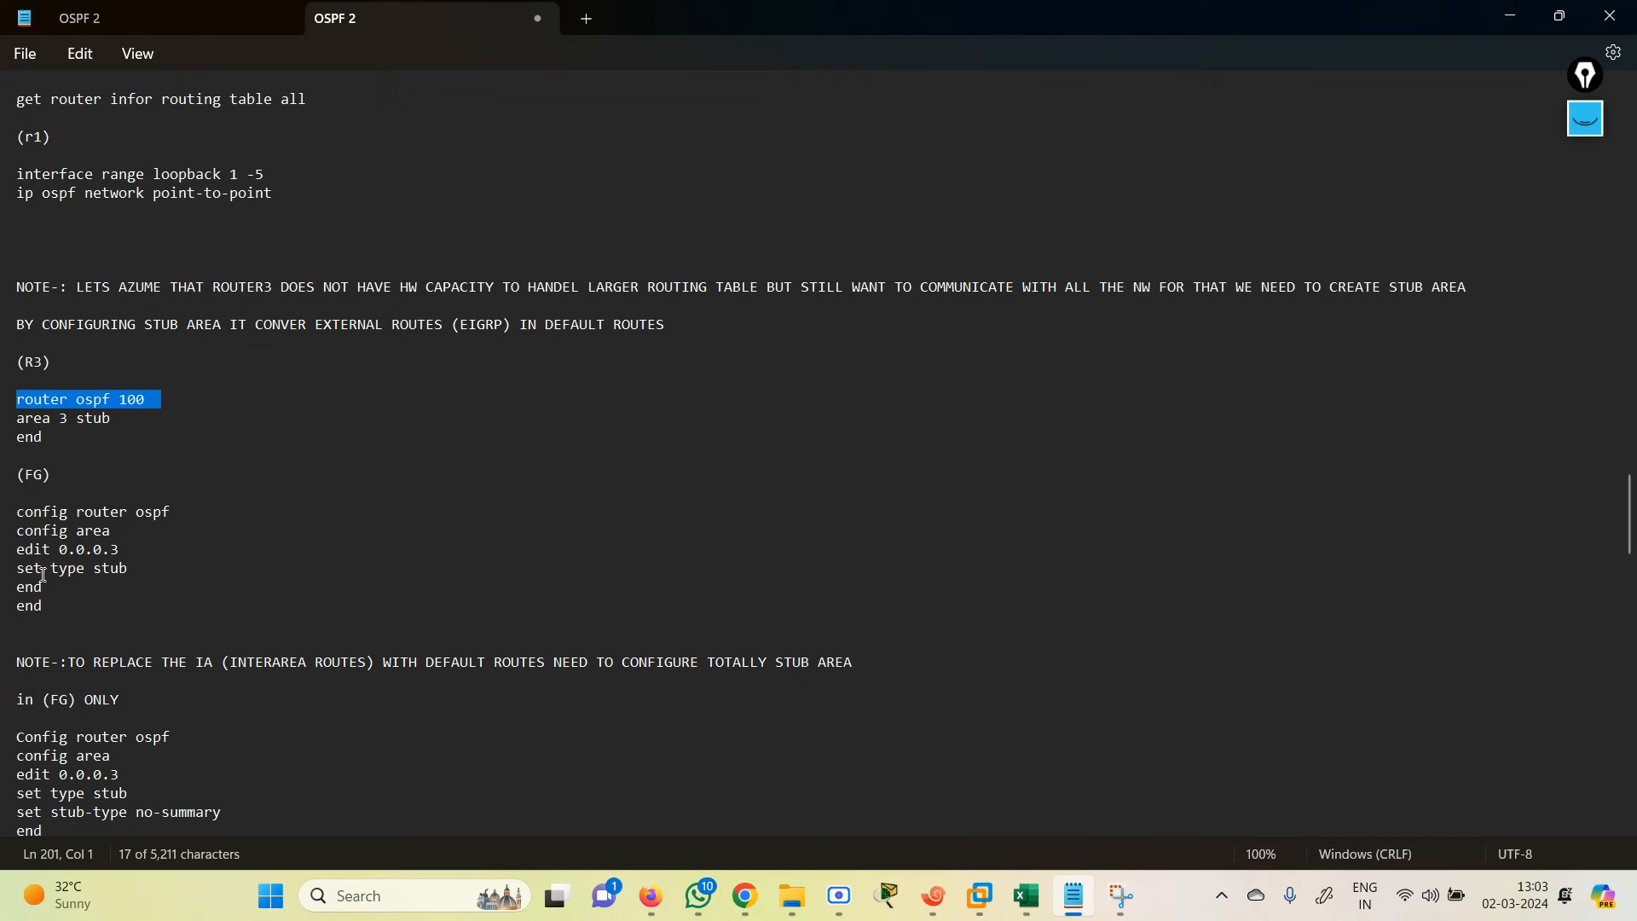
left_click(1515, 19)
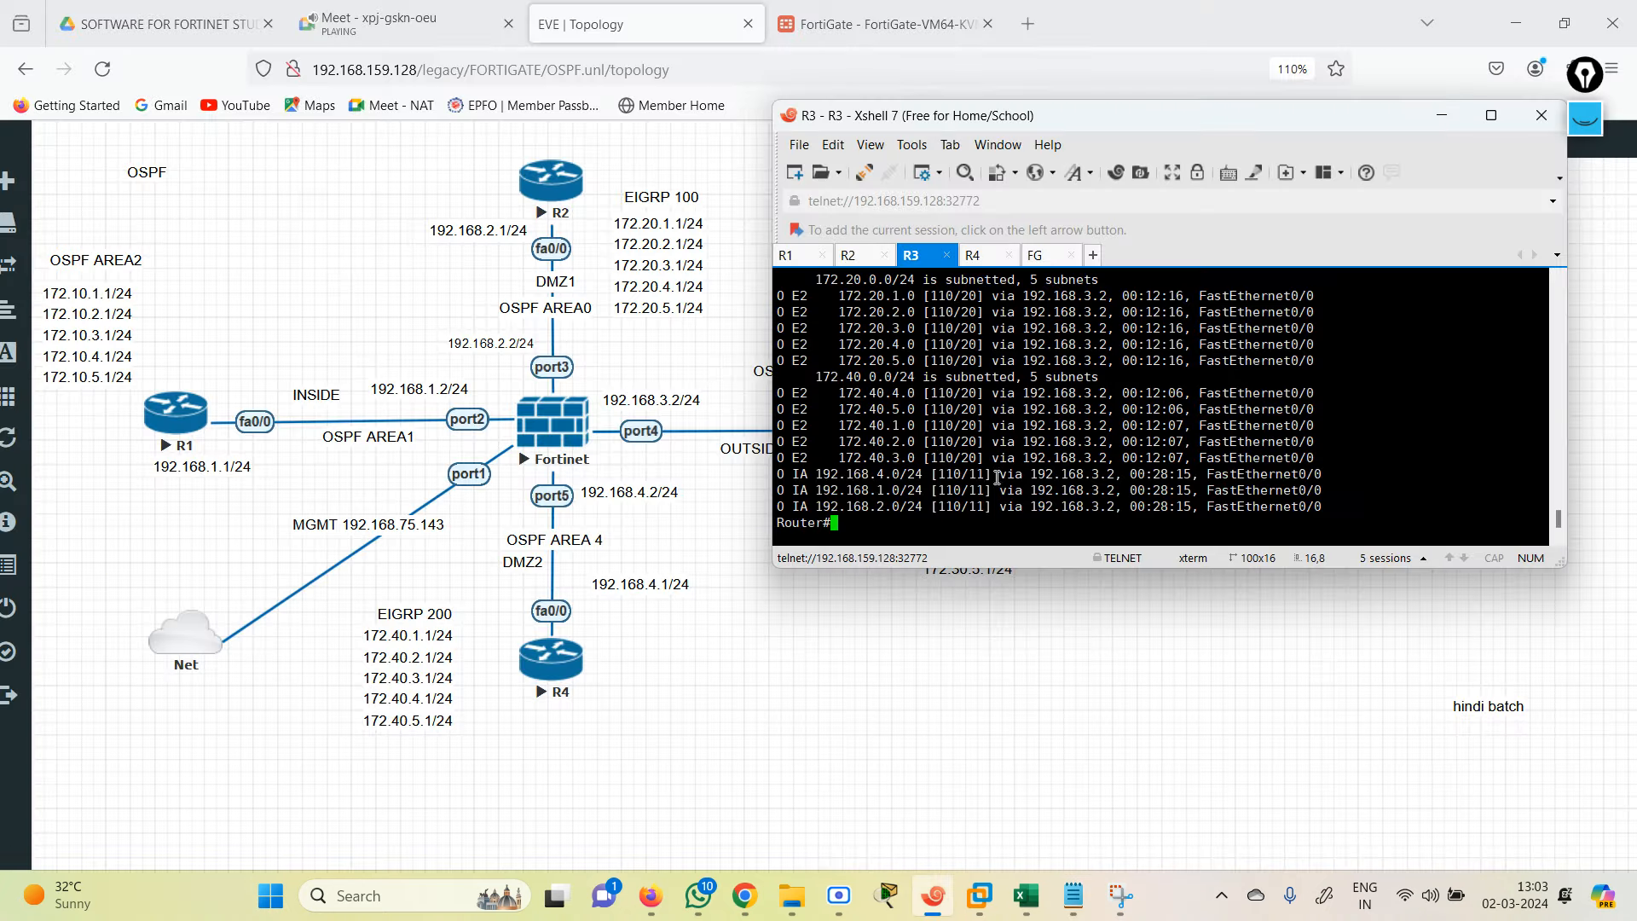
Step: In R3's conf t mode, paste 'router ospf 100' and 'area 3 stub', then exit with end
key("Return")
key("Return")
key("Return")
key("Return")
key("Return")
key("Return")
key("Return")
key("Return")
key("Return")
key("Return")
key("Return")
key("Return")
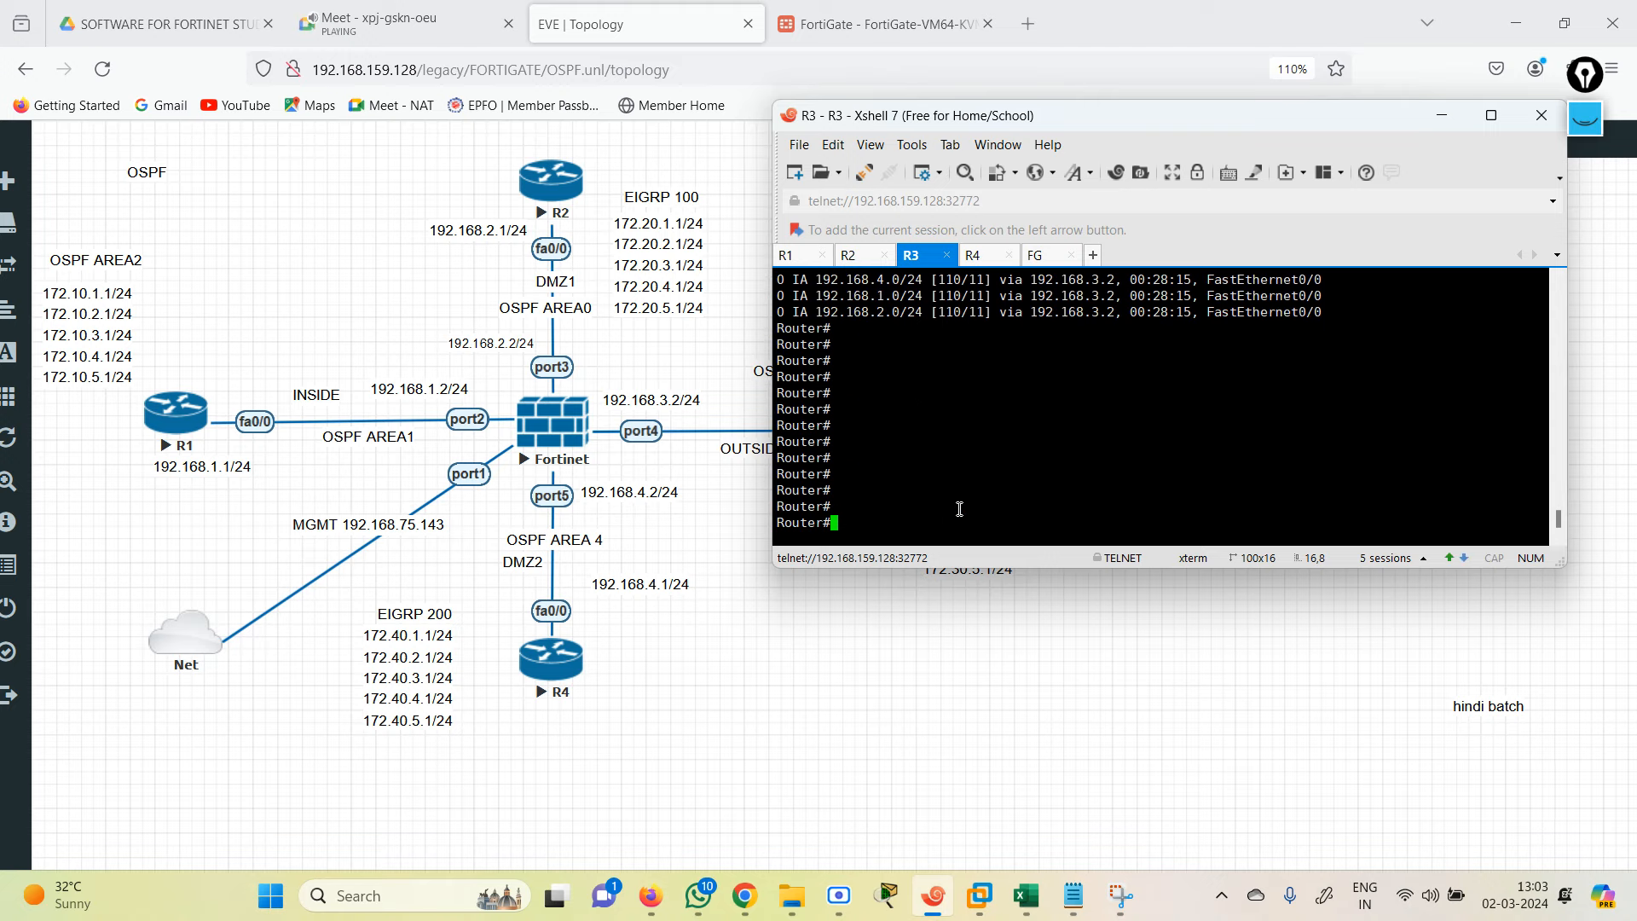
type("conf t")
key("Return")
key("Return")
key("Return")
key("Return")
key("Return")
key("Return")
key("Return")
key("Return")
key("Return")
key("Return")
key("Return")
key("Return")
key("Return")
key("Return")
key("Return")
key("Return")
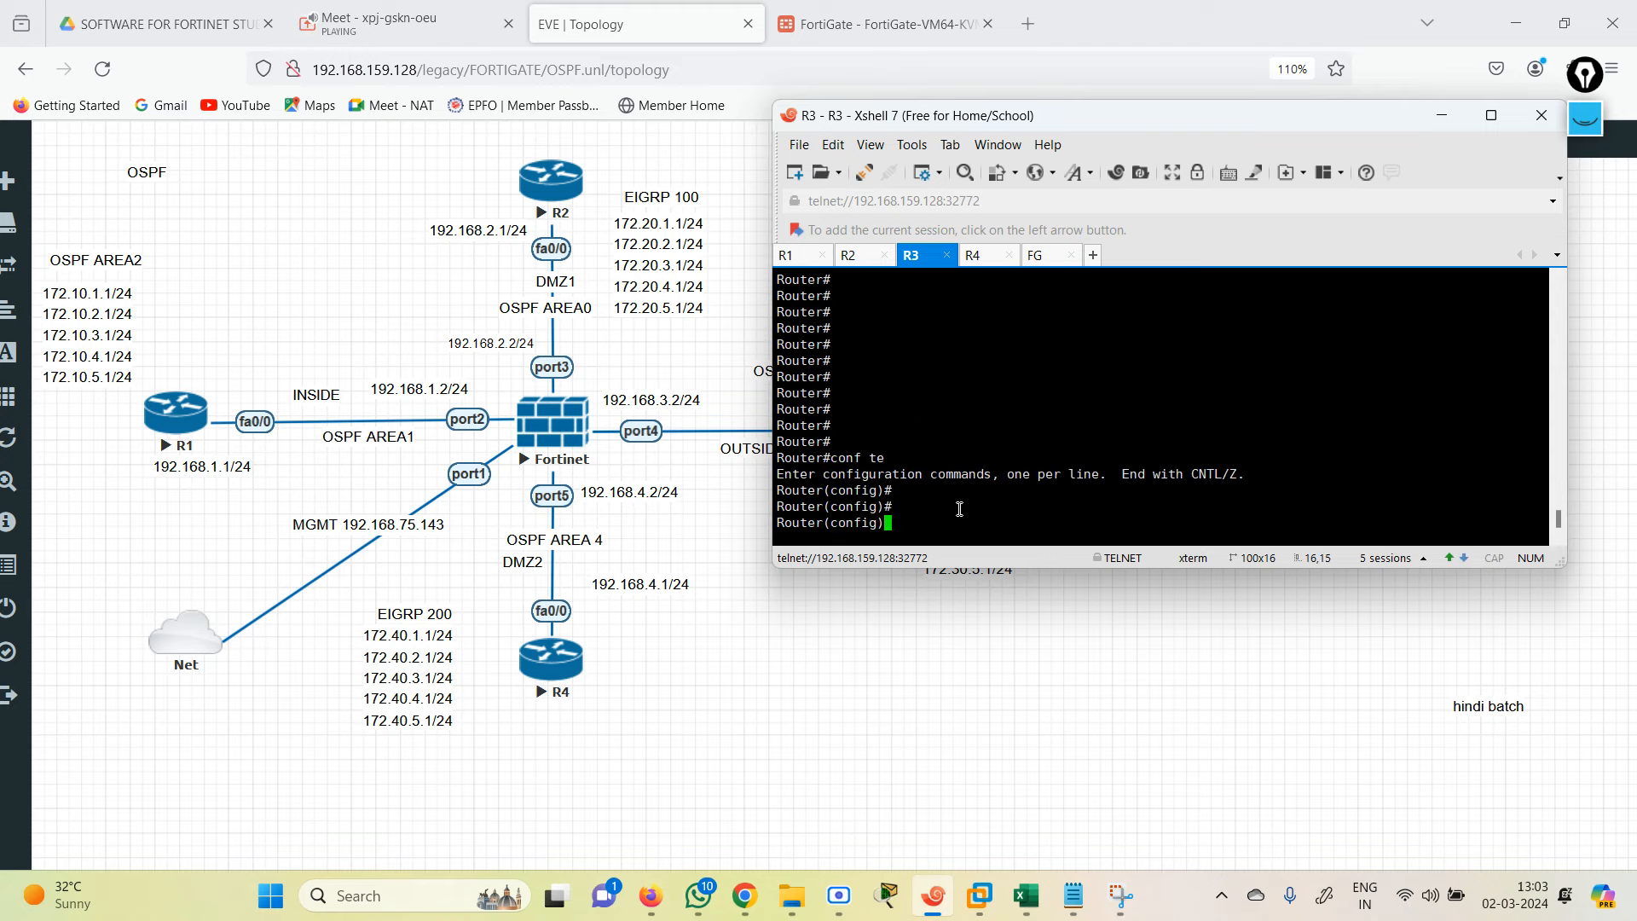
right_click(959, 509)
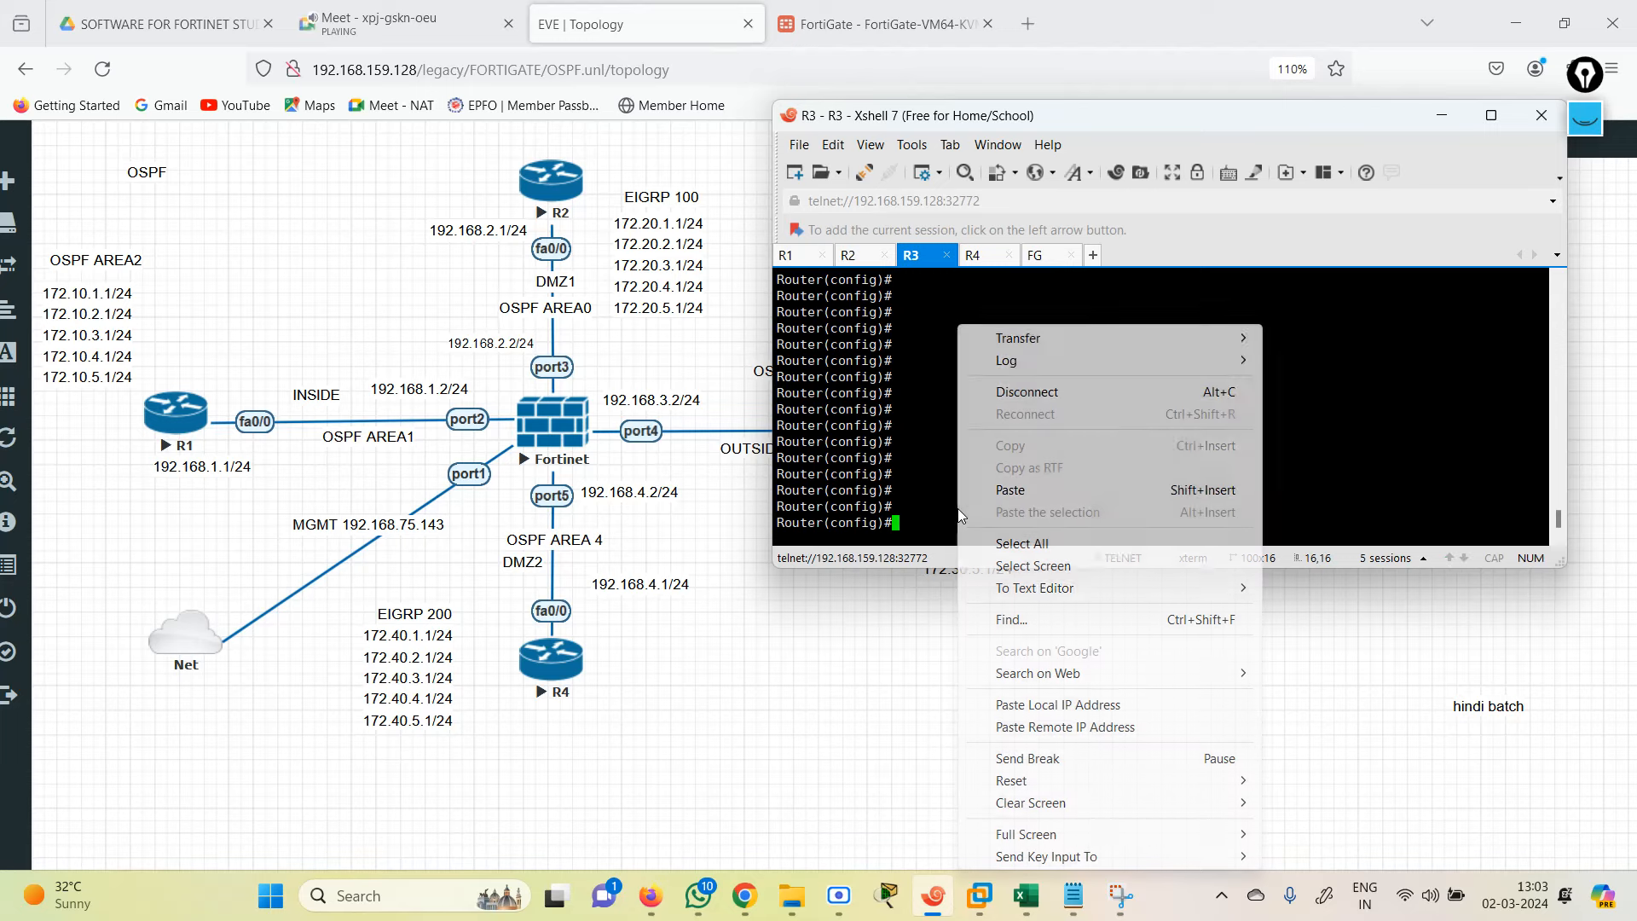
left_click(1012, 491)
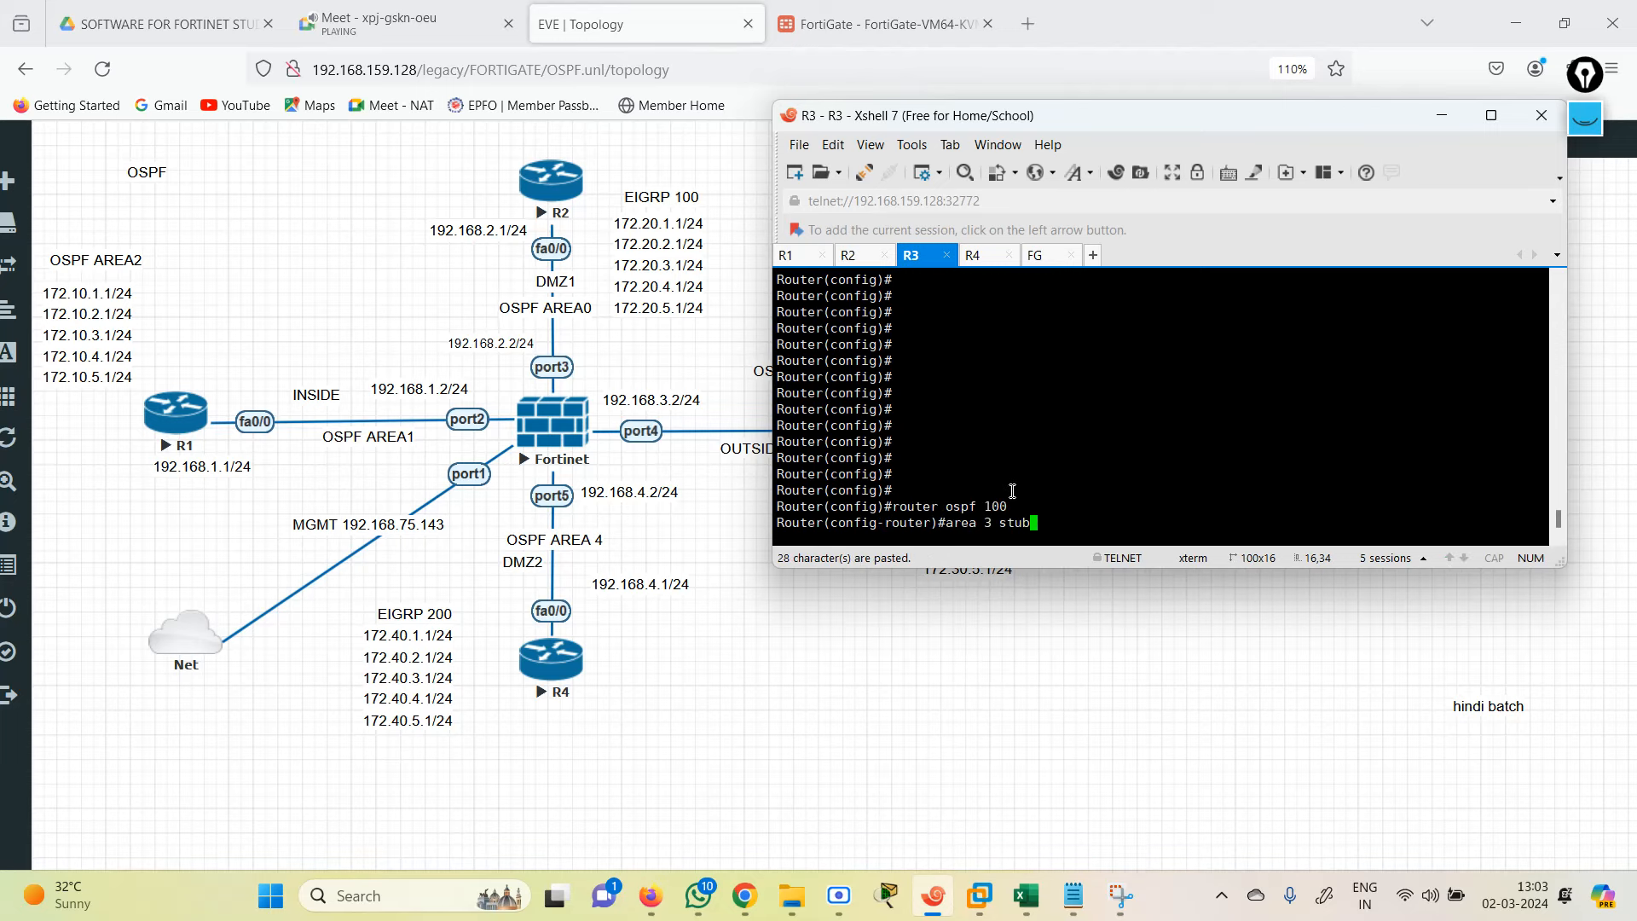
key("Return")
key("Return")
key("Return")
key("Return")
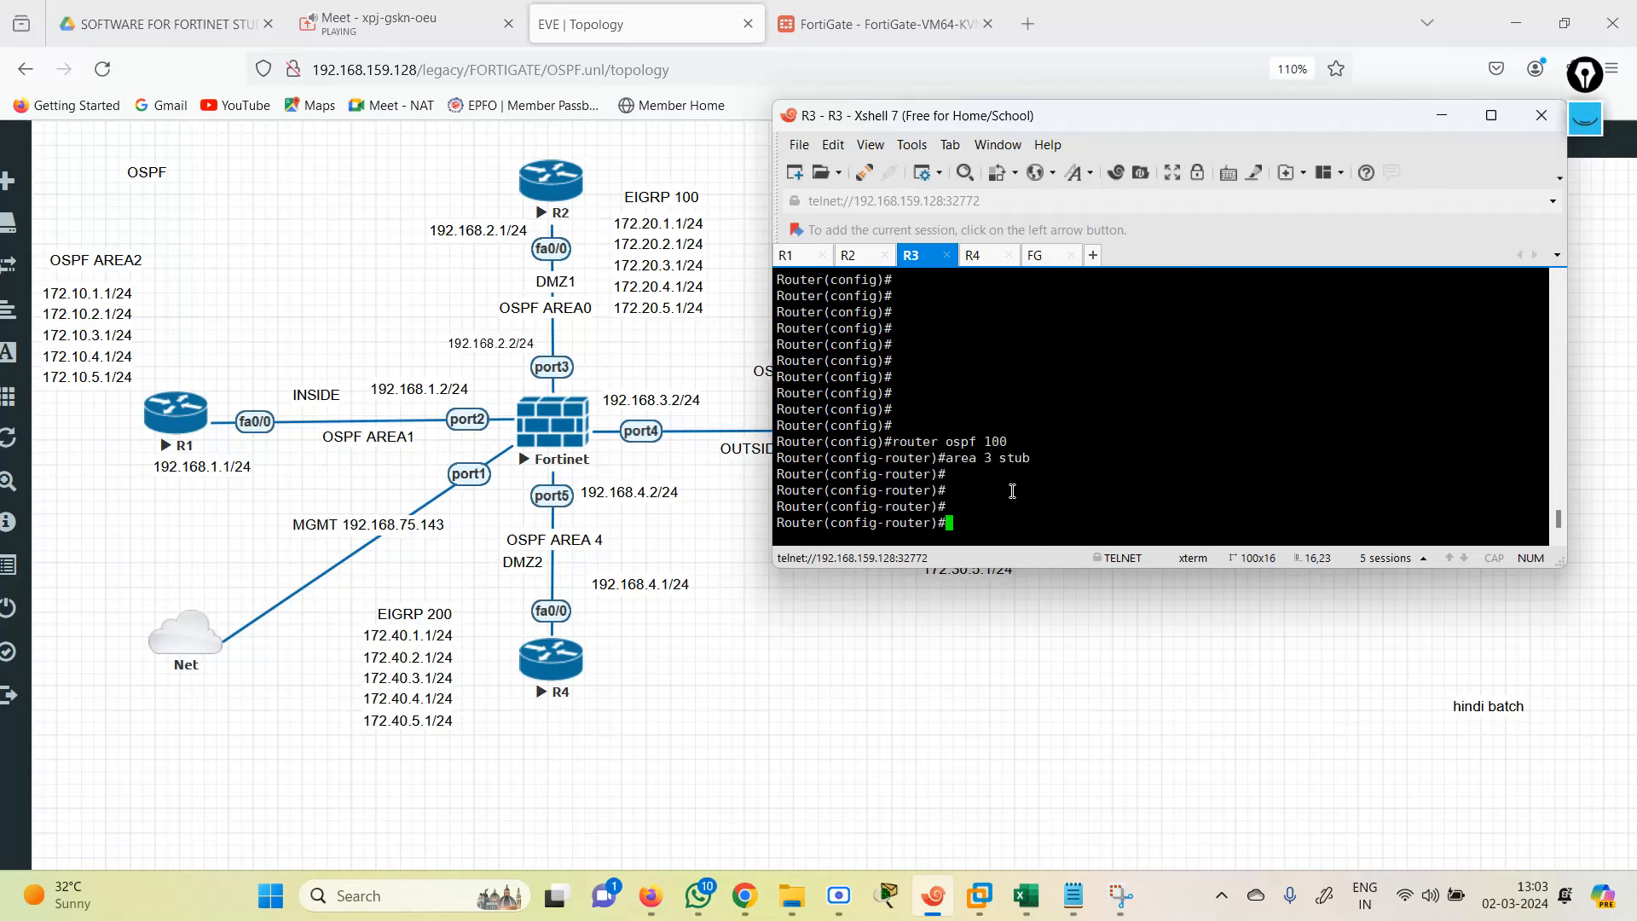
type("end")
key("Return")
key("Return")
key("Return")
key("Return")
key("Return")
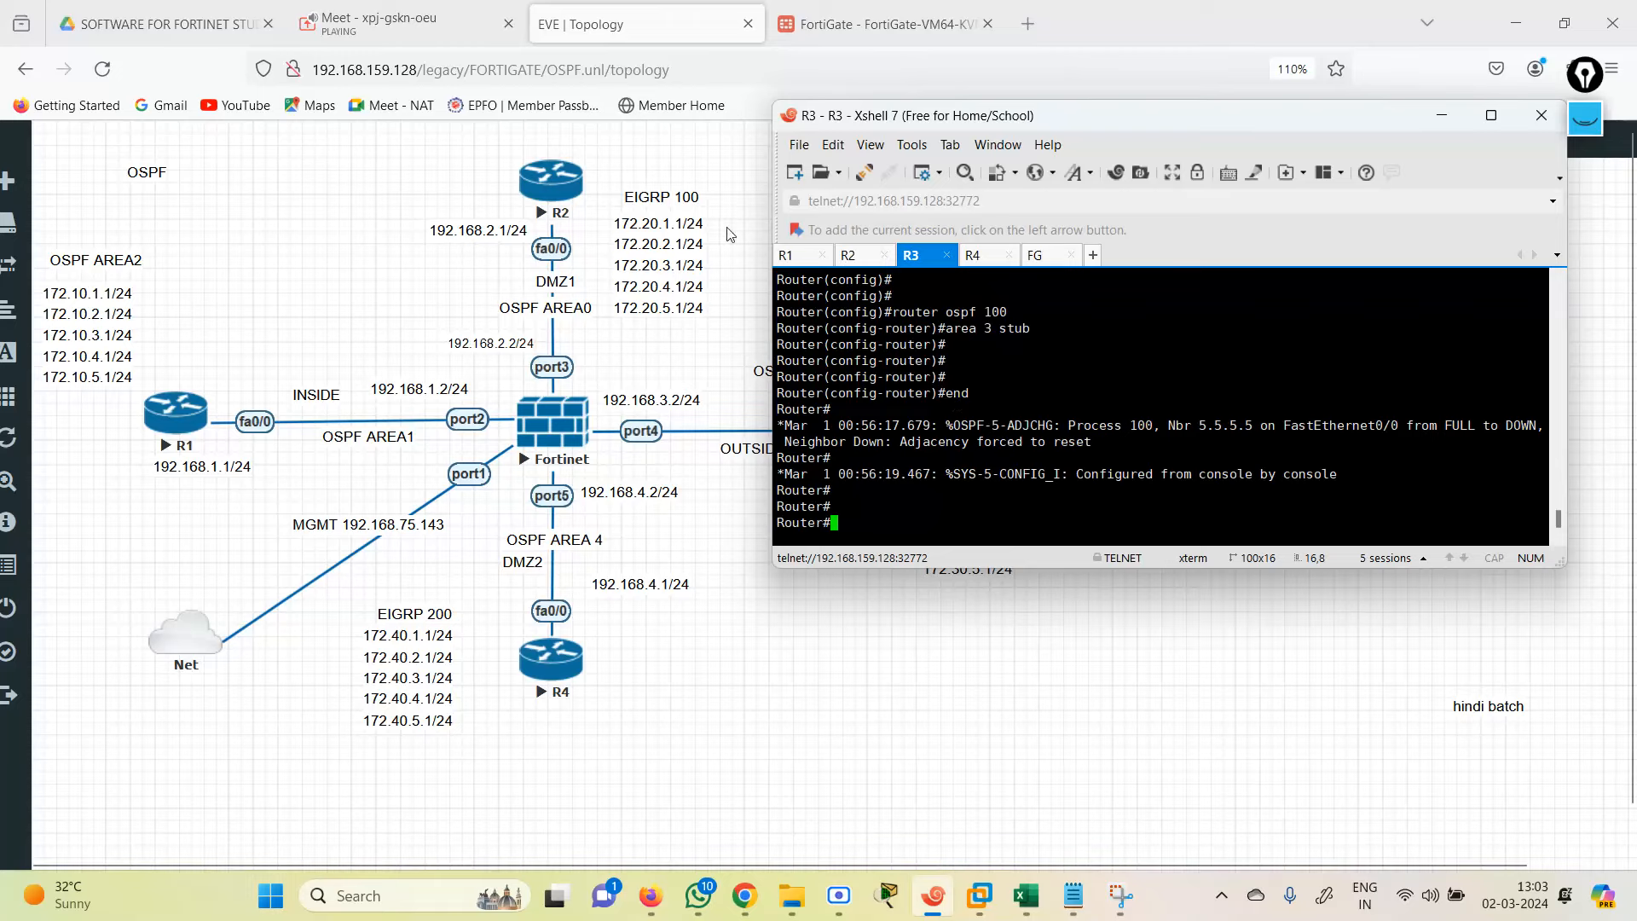
Step: Select and copy the FortiGate 'config router ospf' block that makes area 0.0.0.3 a stub
left_click(1074, 895)
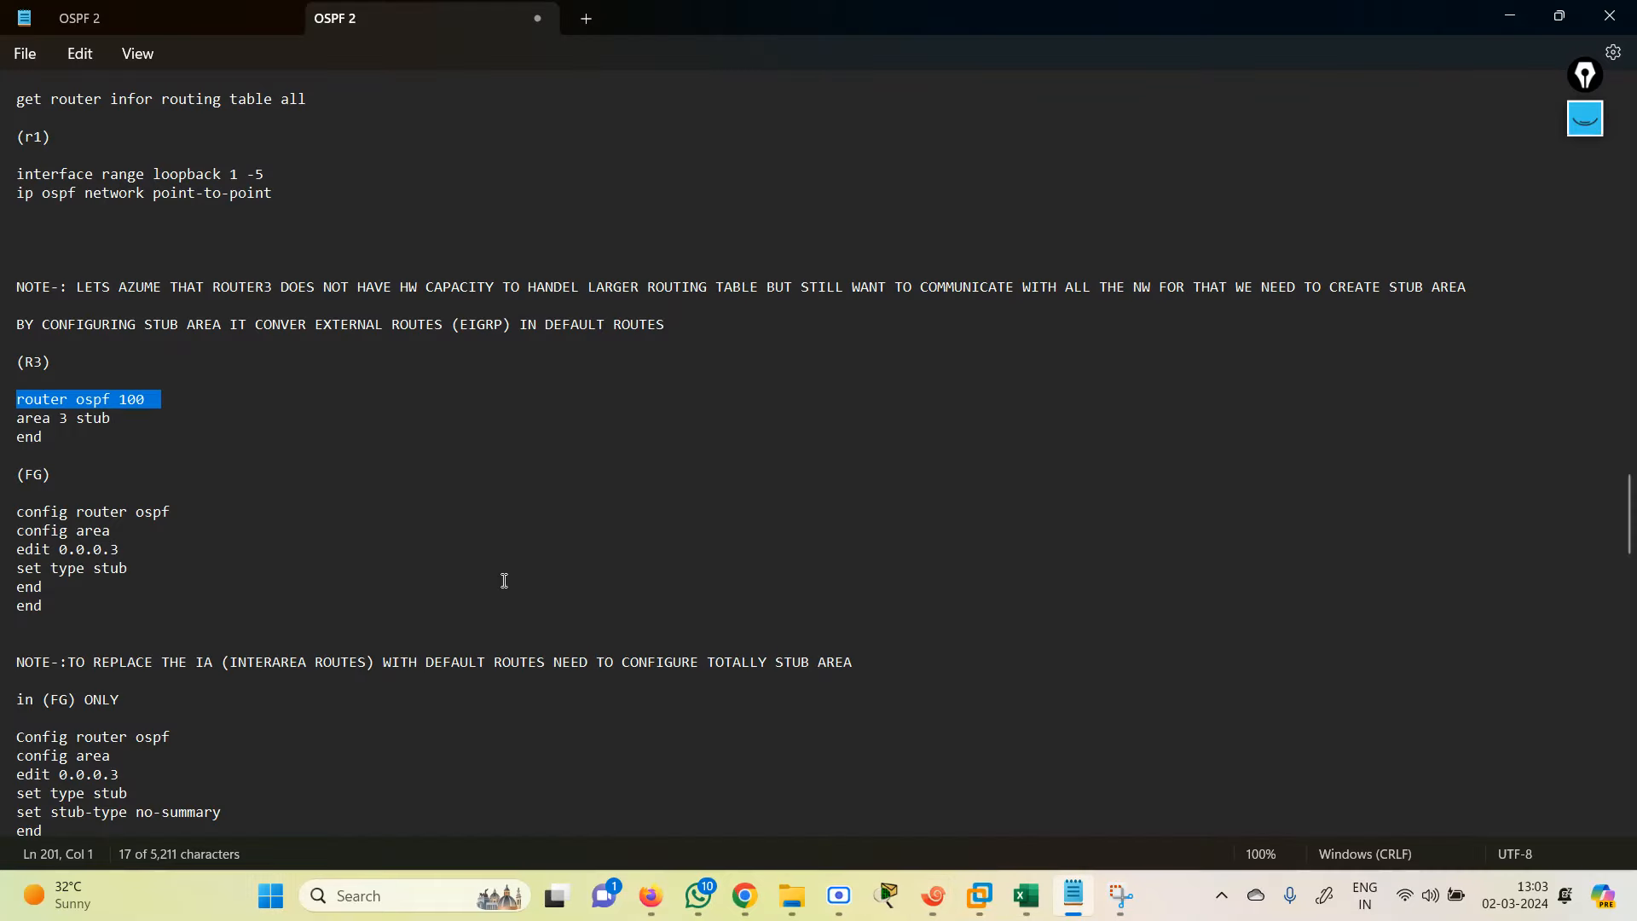
left_click_drag(17, 510, 238, 591)
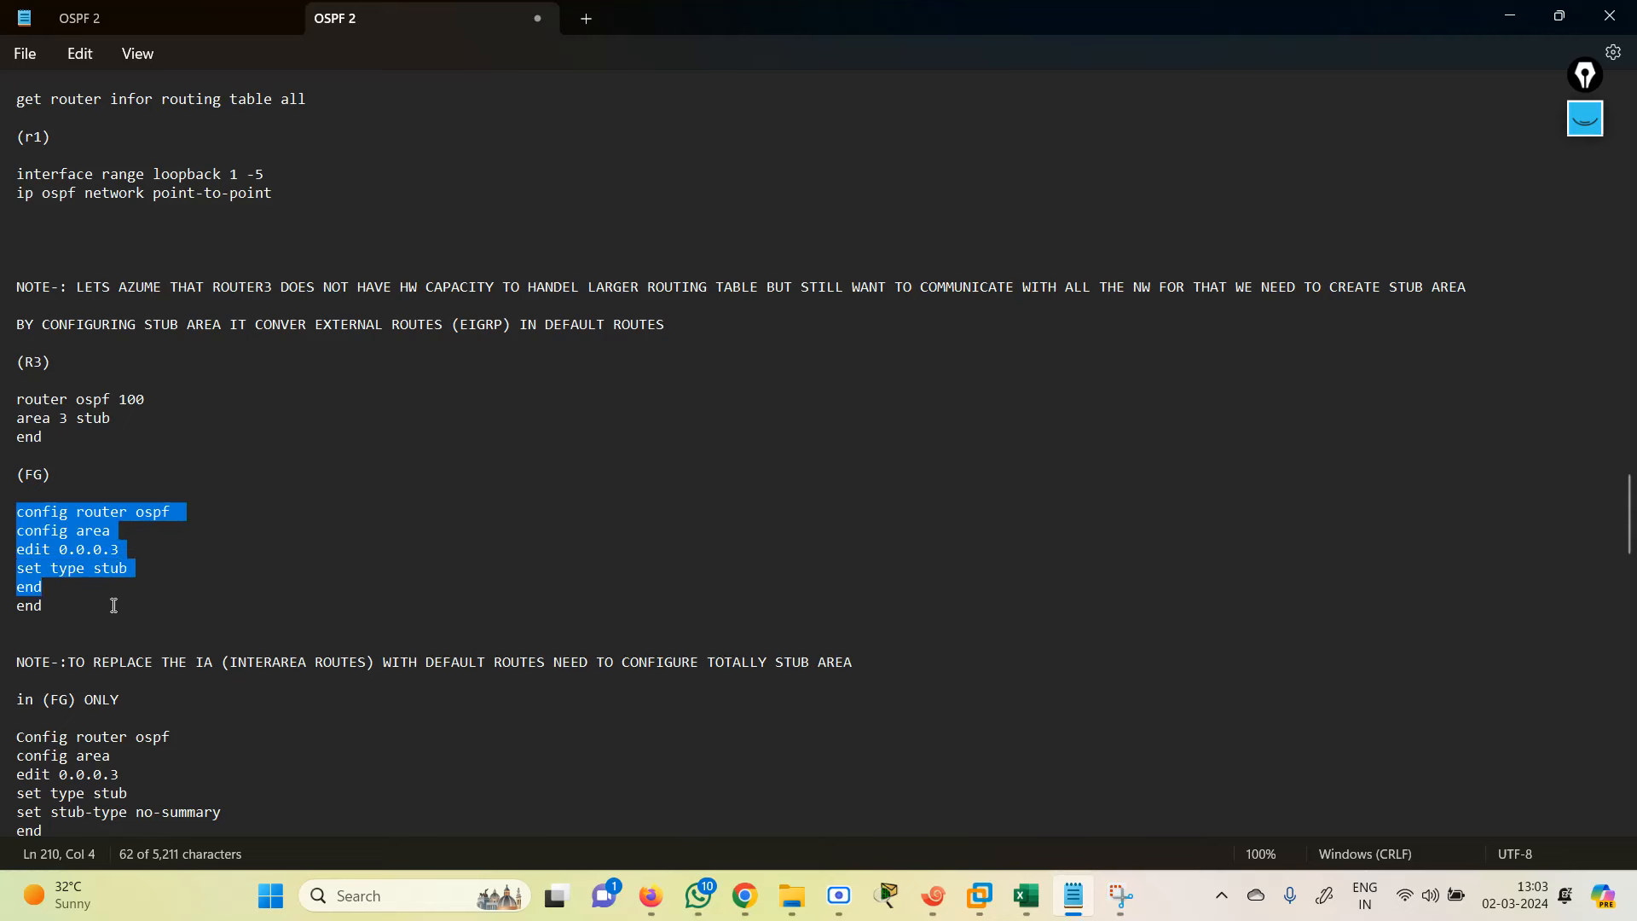
left_click_drag(64, 617, 2, 516)
key("ctrl+c")
mouse_move(652, 896)
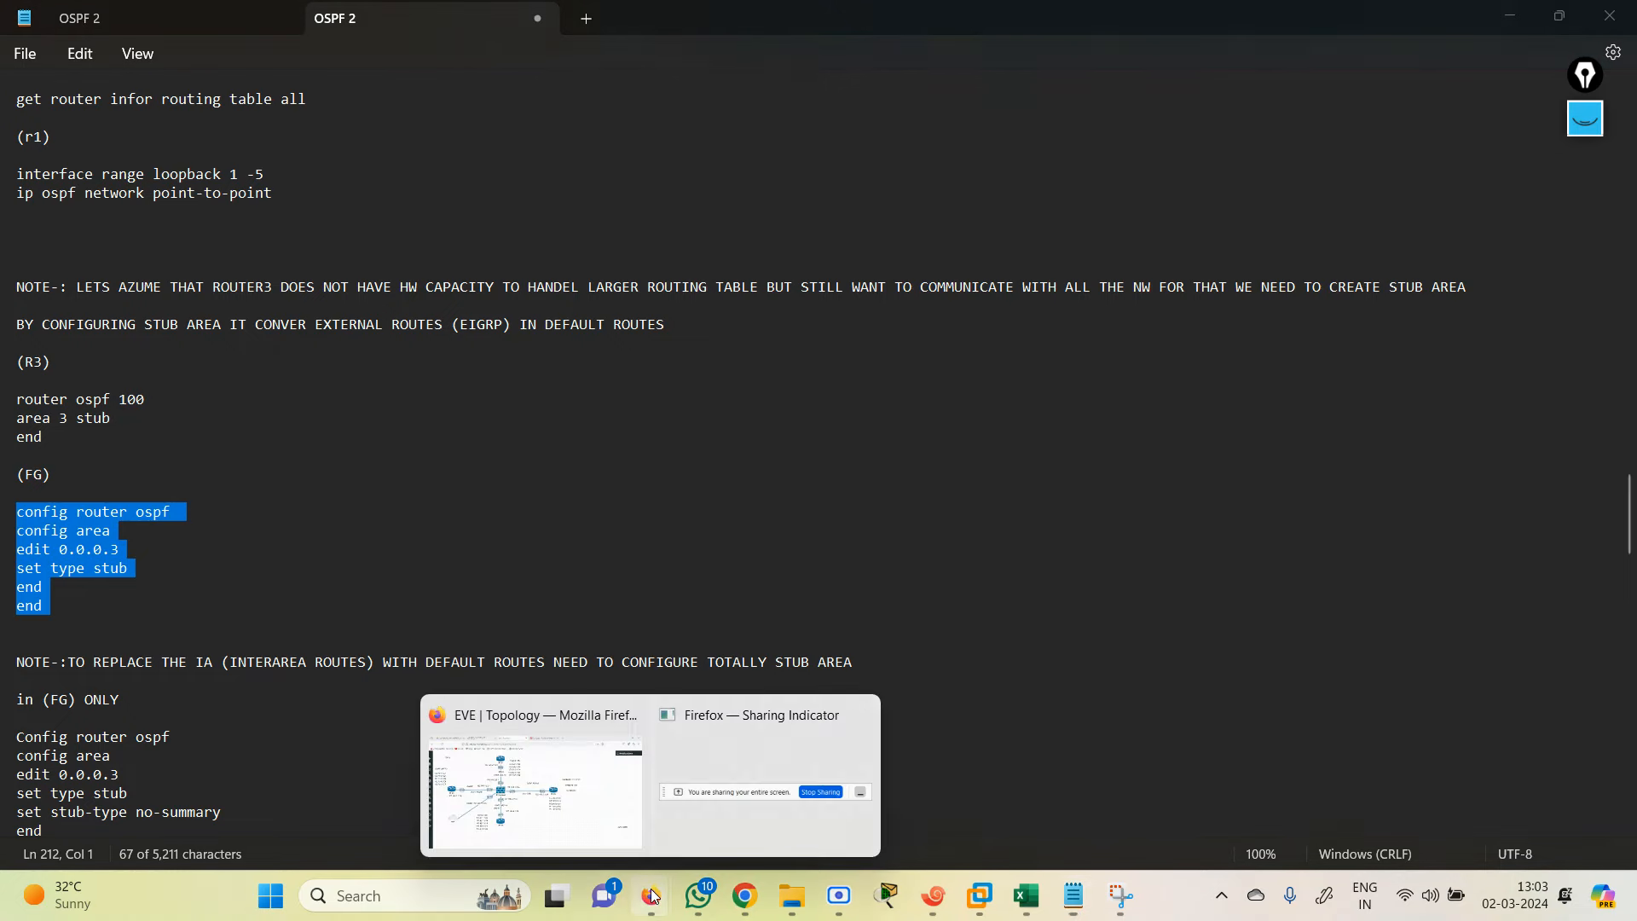
left_click(611, 744)
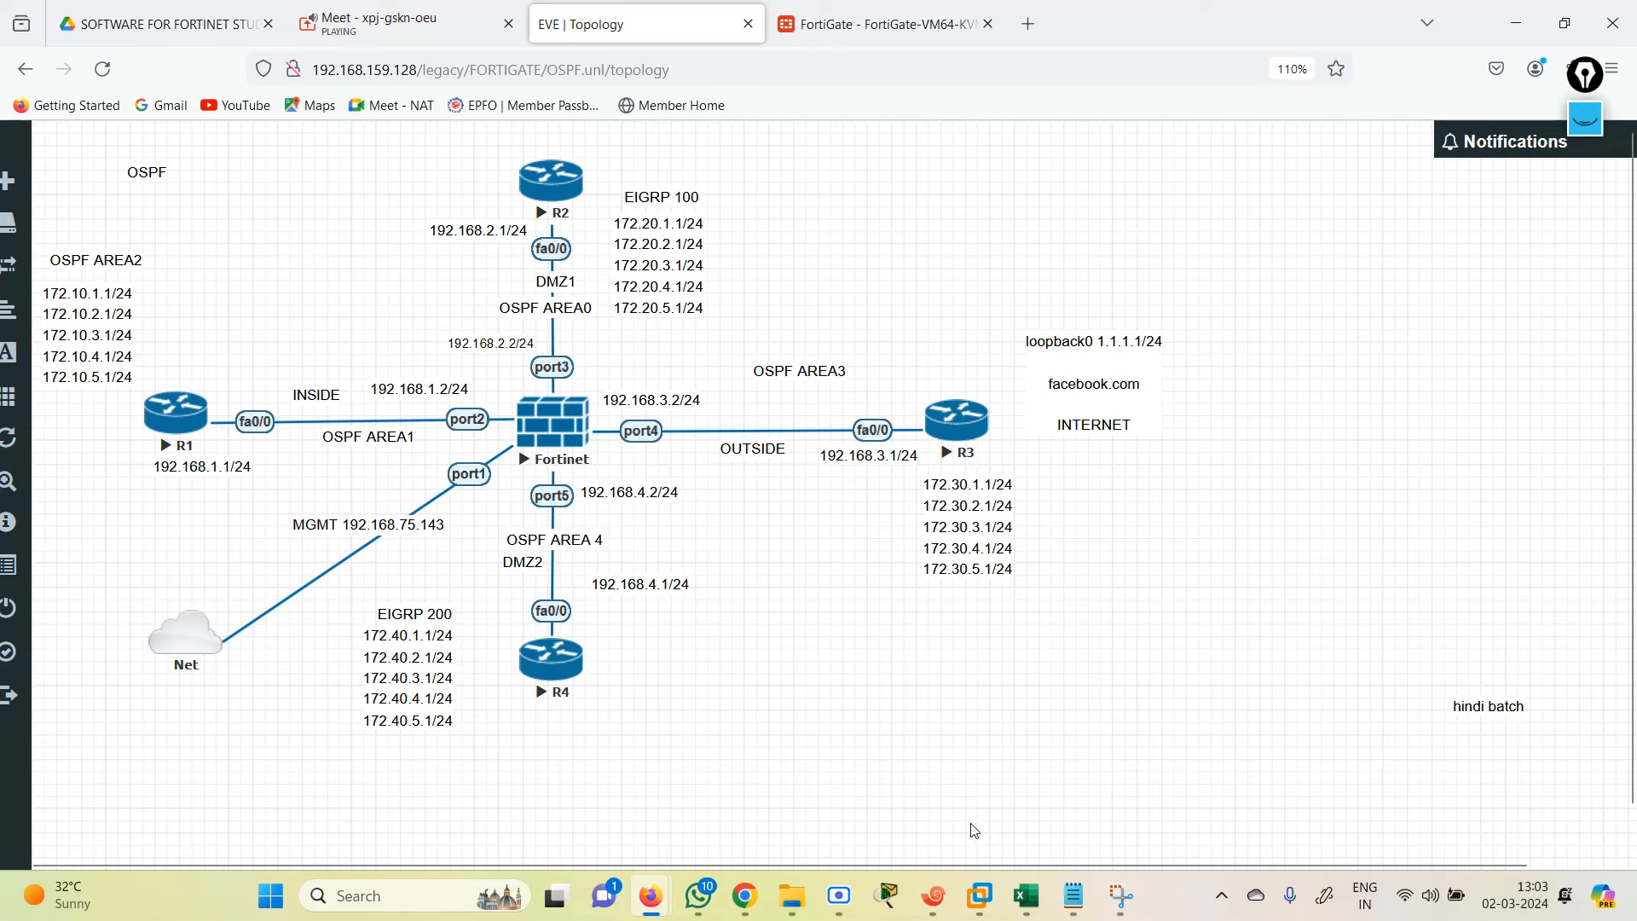
Step: Log back into the FortiGate console as admin
mouse_move(933, 895)
left_click(938, 781)
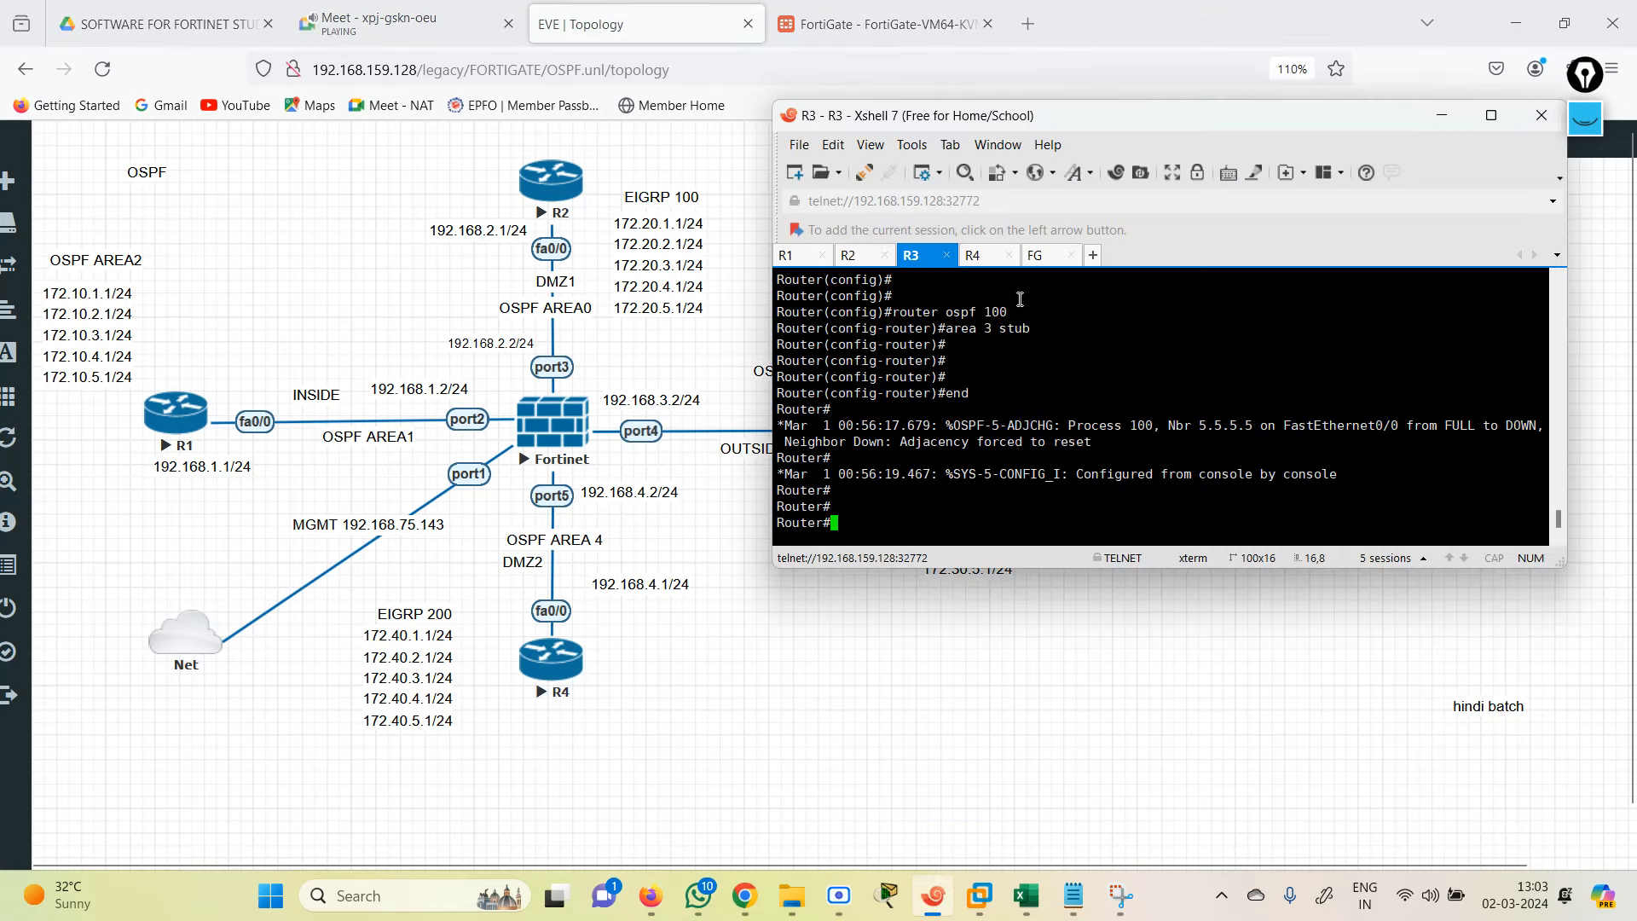
left_click(1038, 255)
type("ate-VM64-KVM login: a")
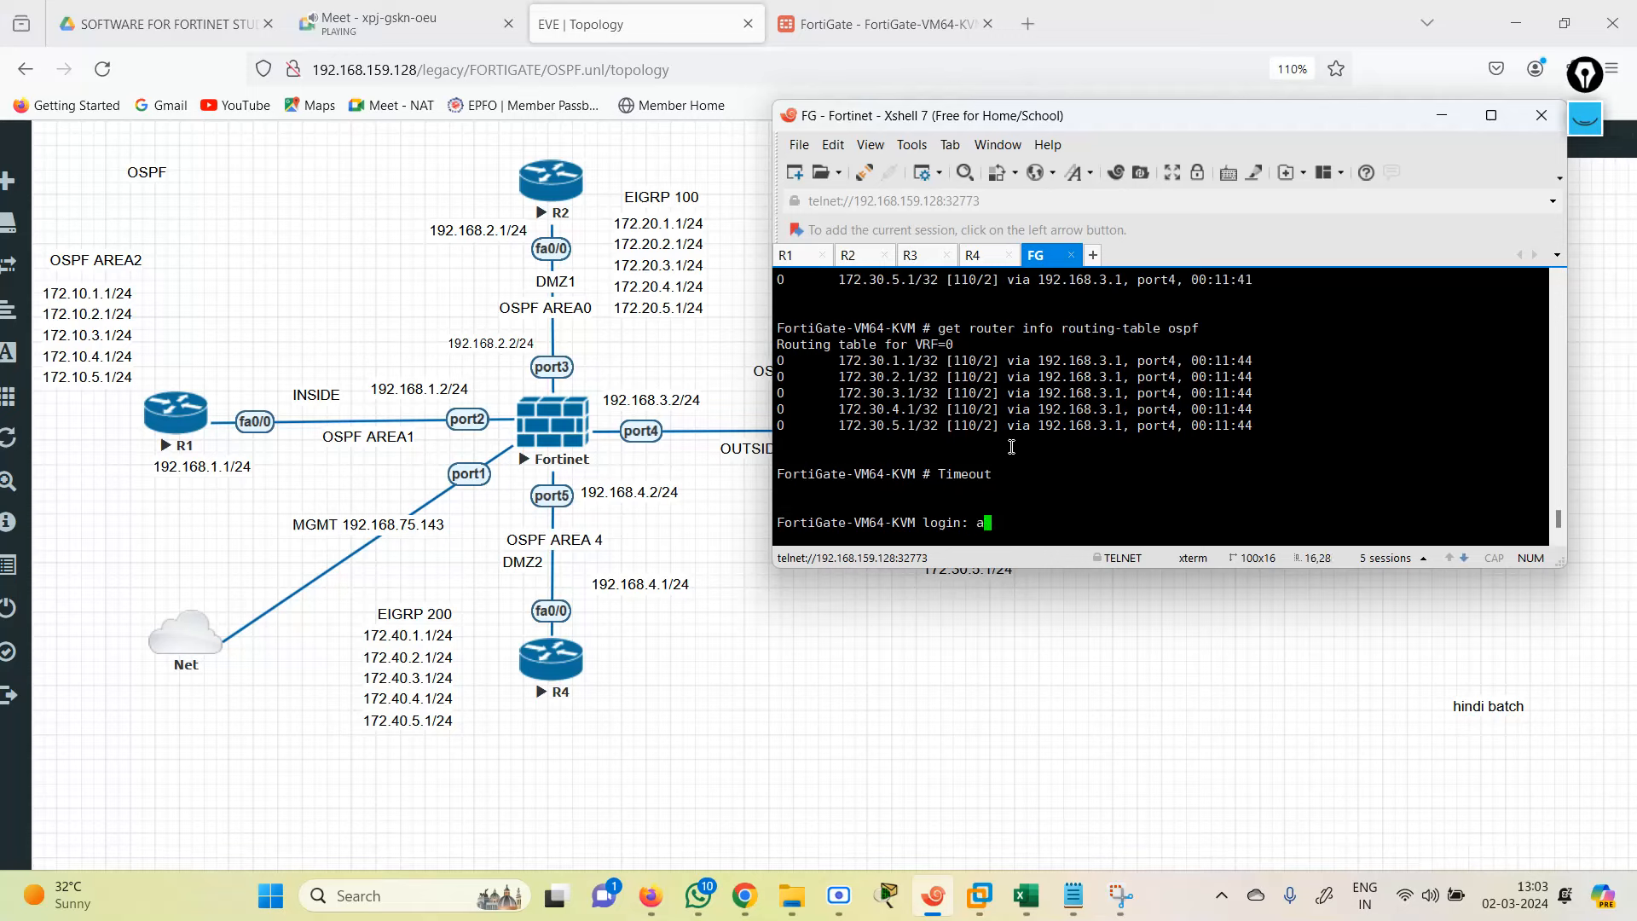
type("dmin")
key("Return")
key("Return")
key("Return")
key("Return")
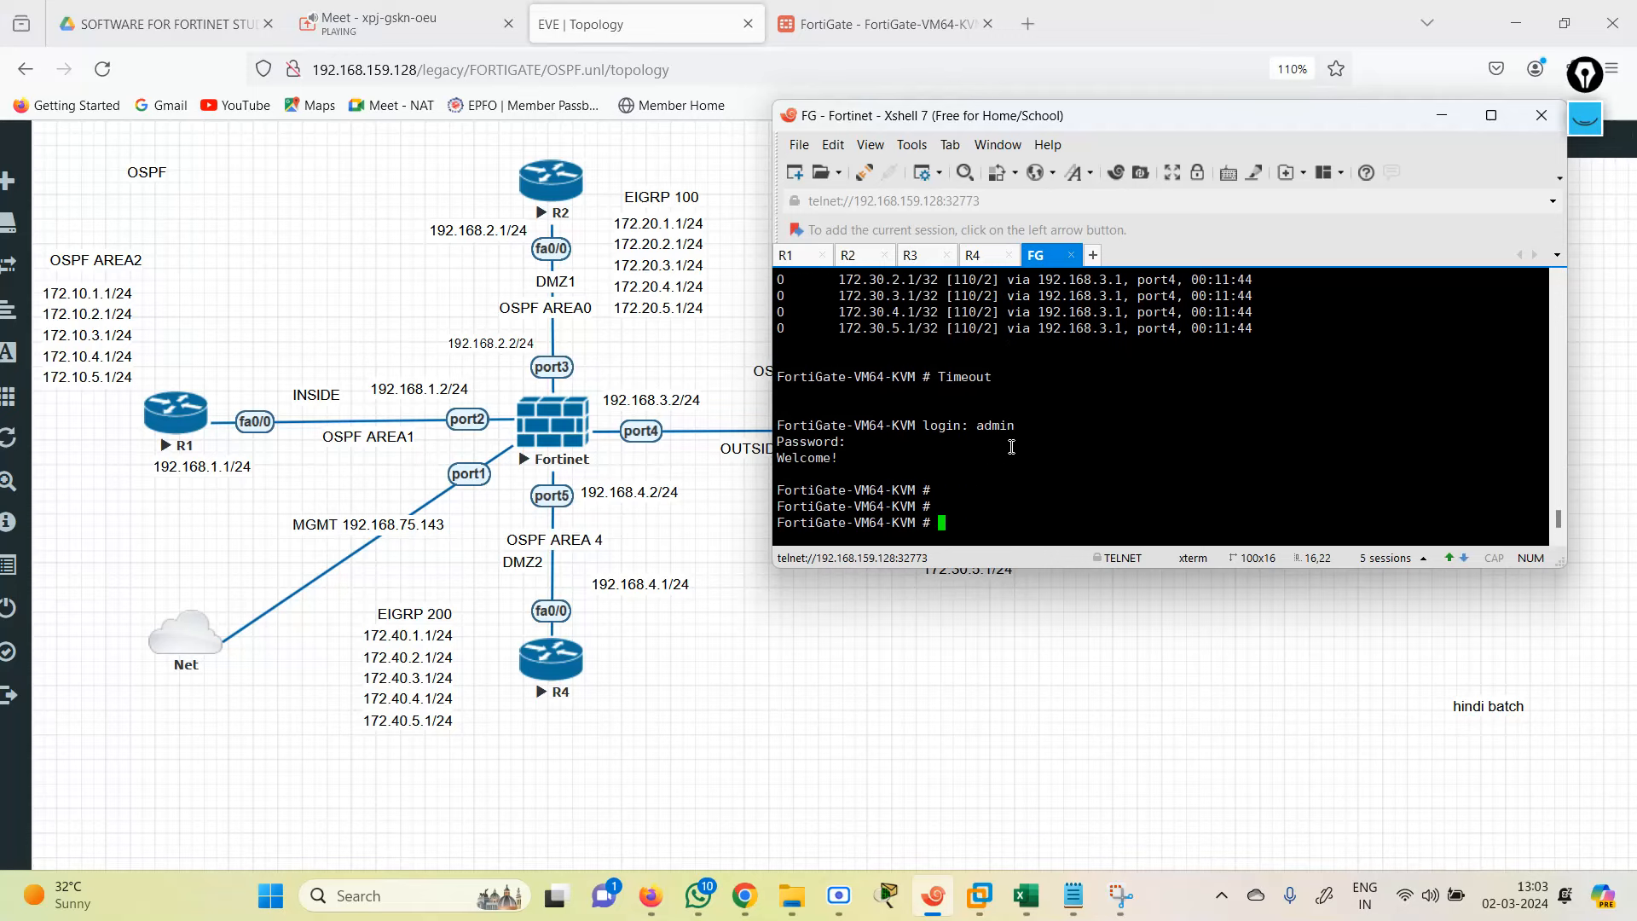
key("Return")
key("Return")
key("Return")
key("Return")
key("Return")
key("Return")
key("Return")
key("Return")
key("Return")
key("Return")
key("Return")
key("Return")
key("Return")
Step: Paste the area 0.0.0.3 stub commands into the FortiGate, finish with end, and maximize R3's session
right_click(1011, 447)
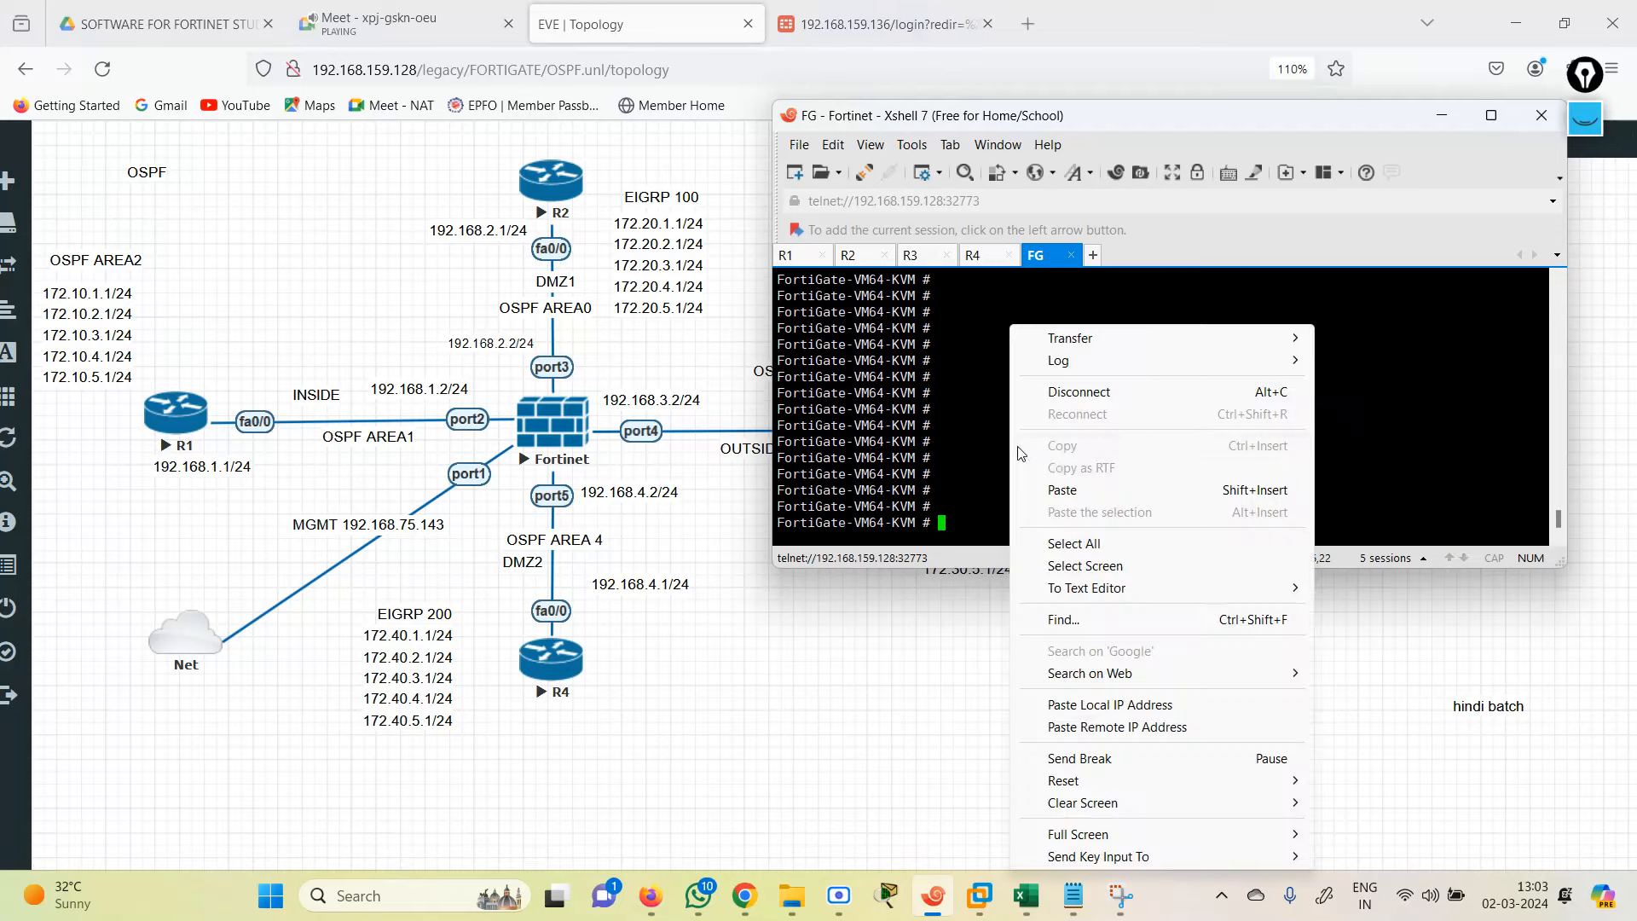
left_click(1068, 488)
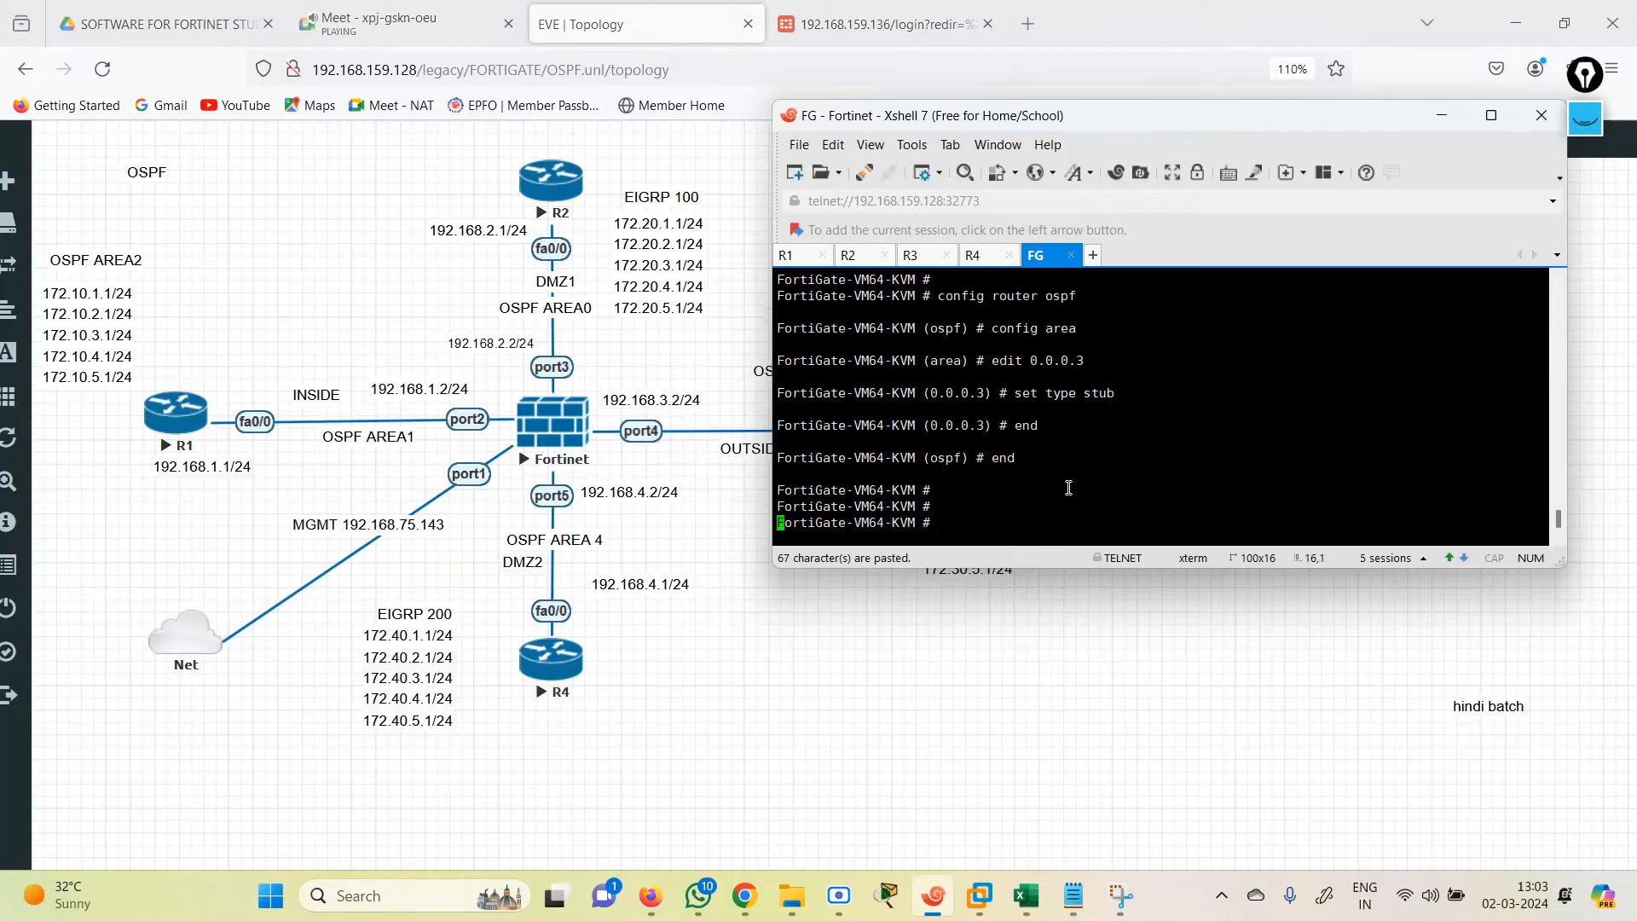
key("Return")
key("Return")
key("Return")
type("end")
key("Return")
key("Return")
key("Return")
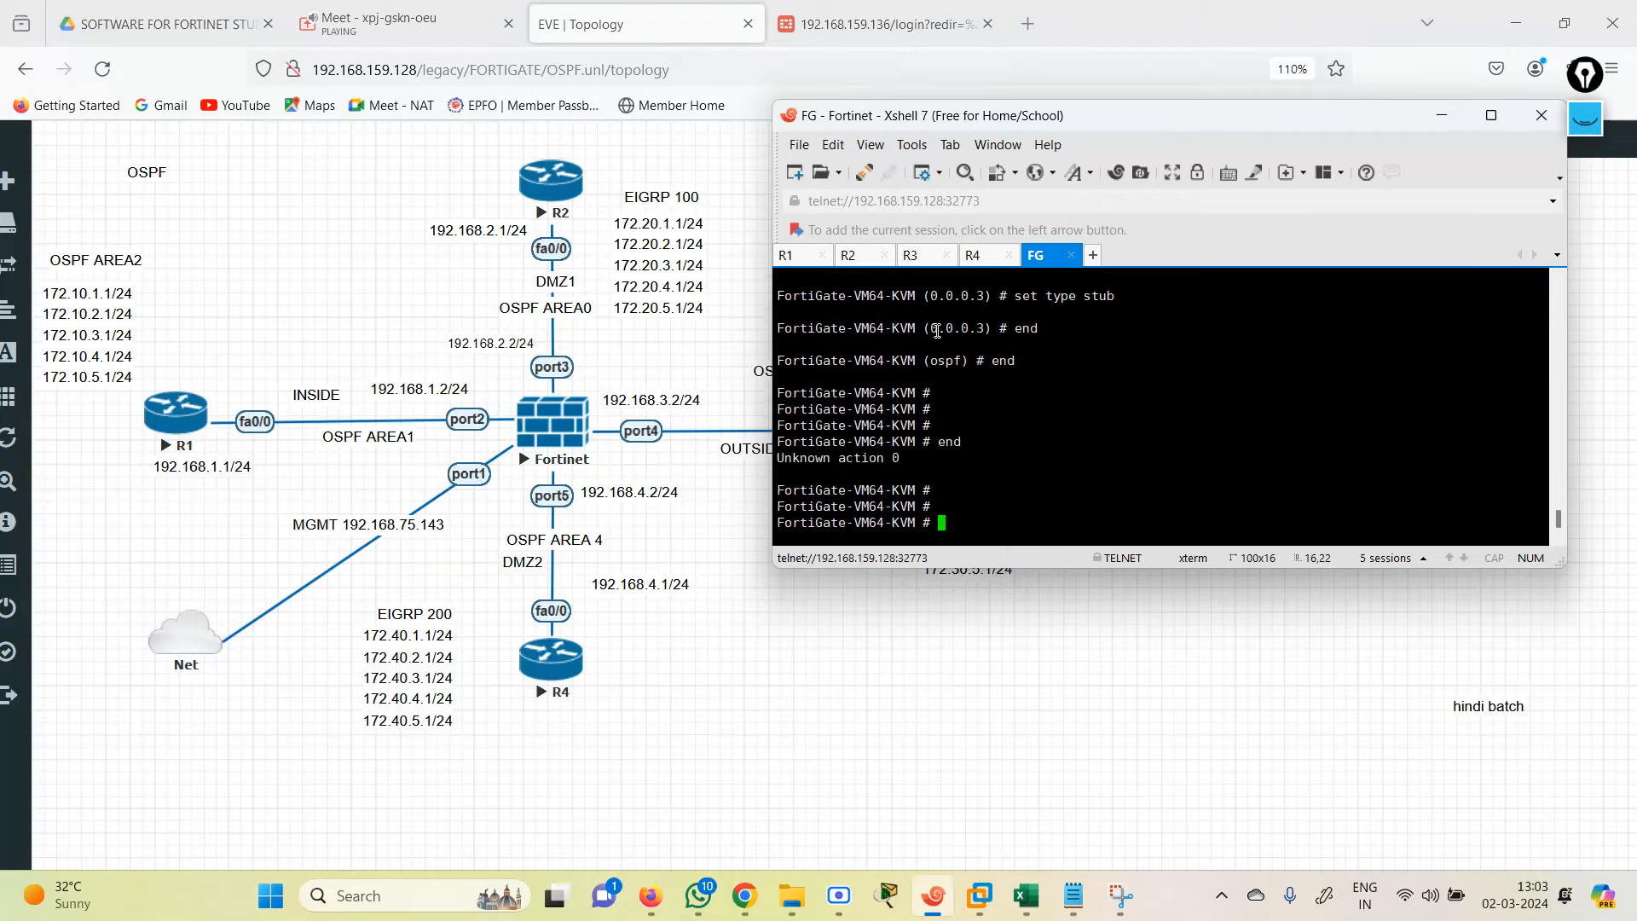
left_click(908, 254)
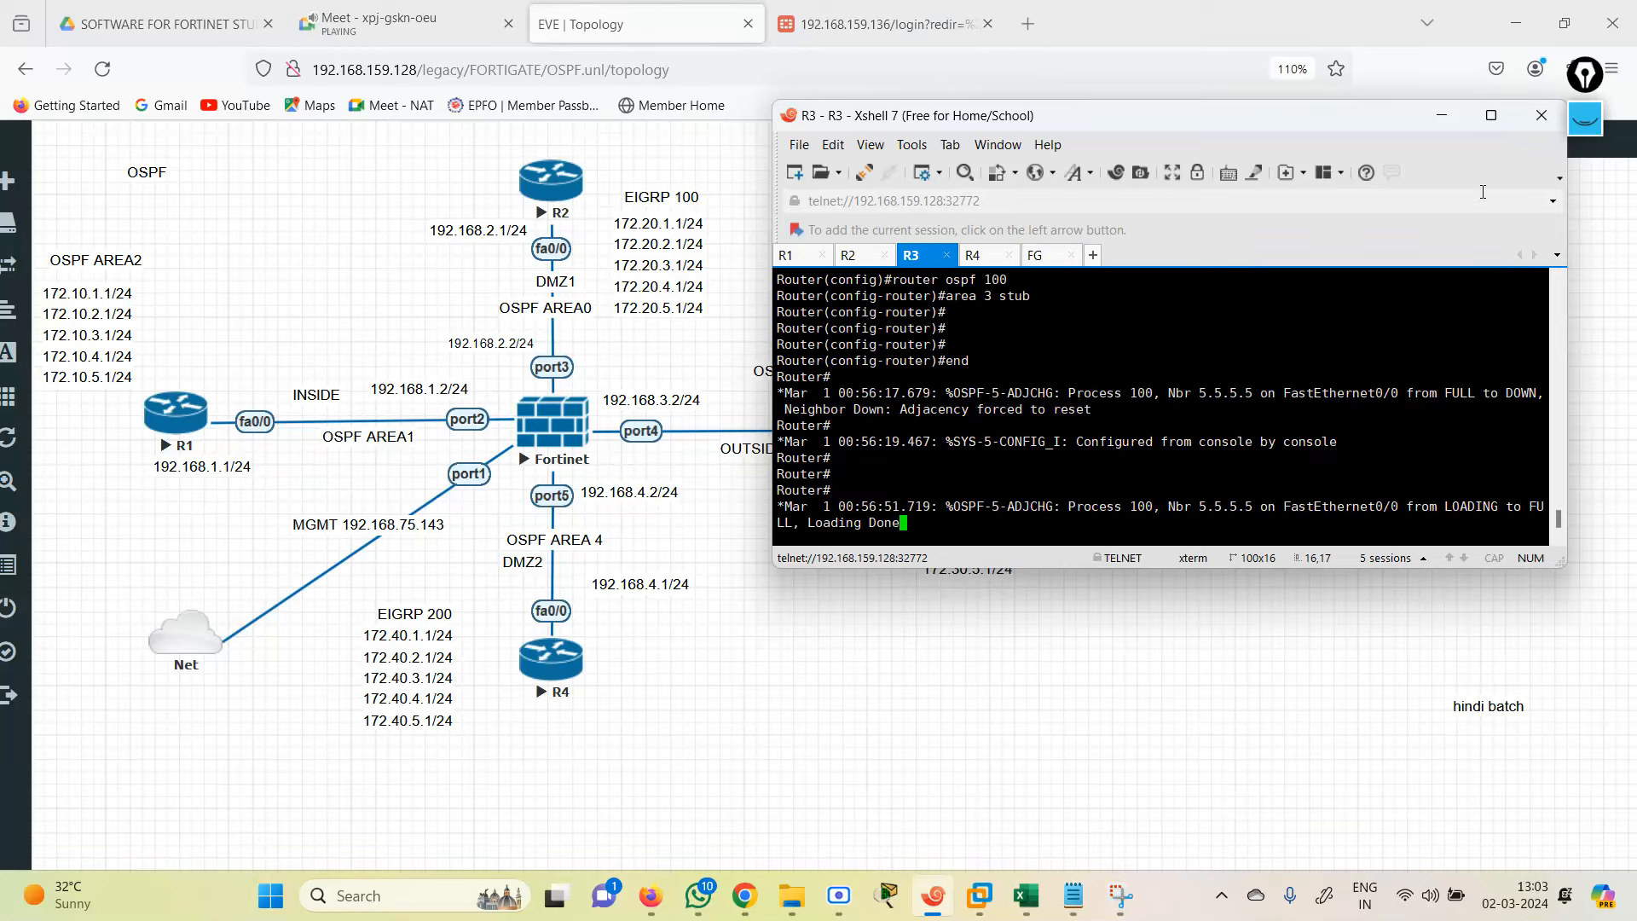
left_click(1492, 119)
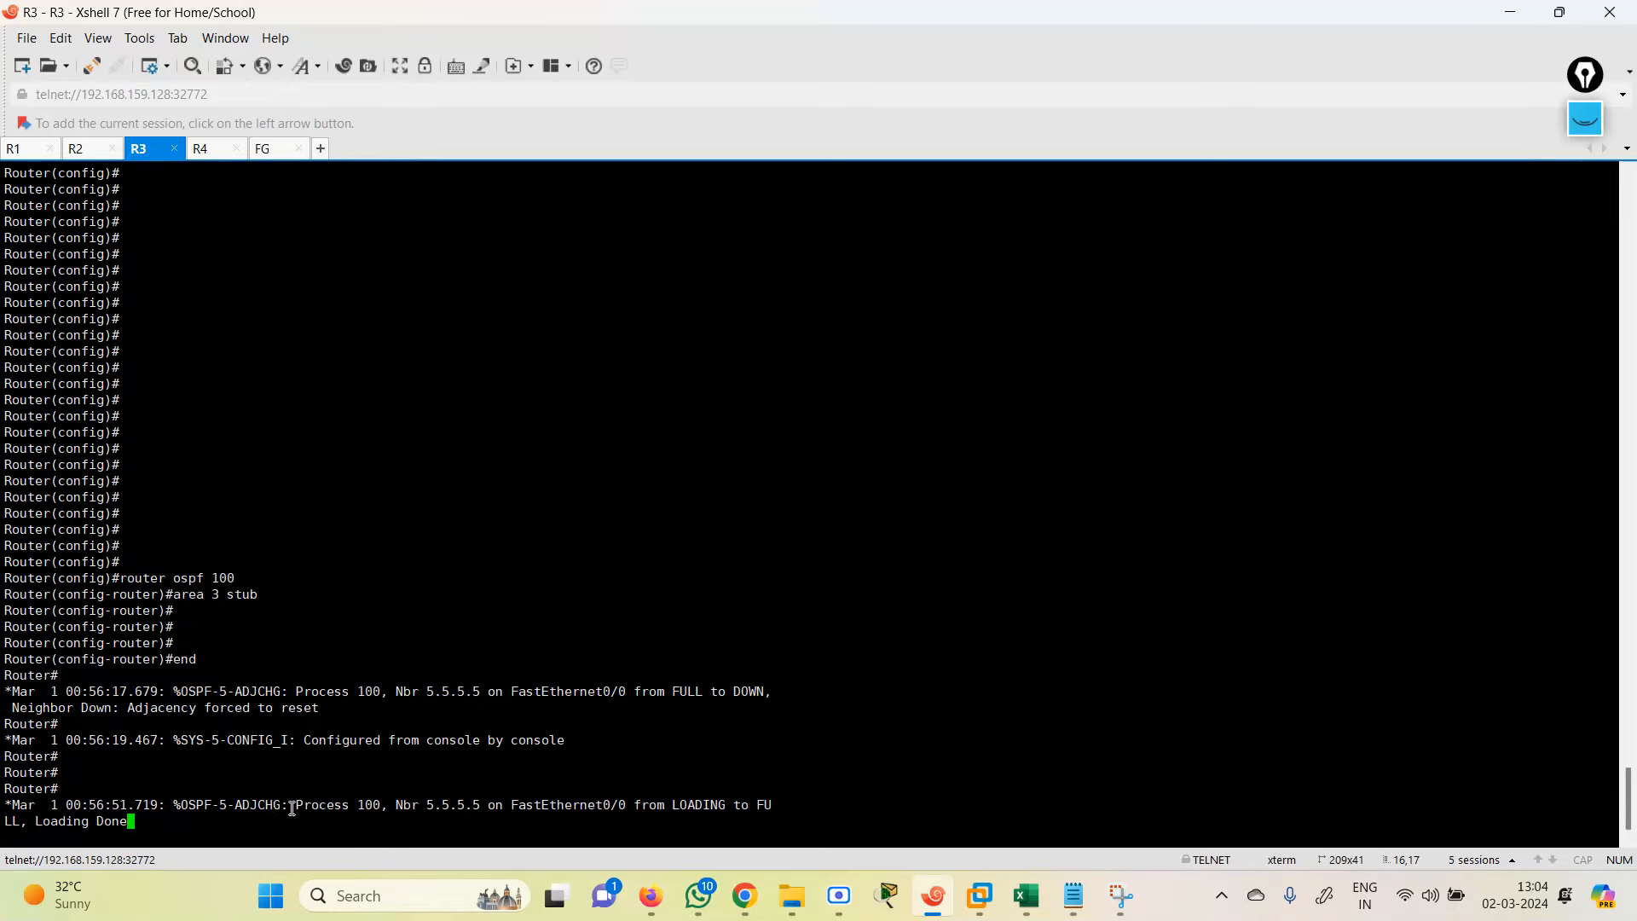
Step: Highlight R3's log message showing neighbor 5.5.5.5 reaching FULL
left_click_drag(290, 806, 767, 808)
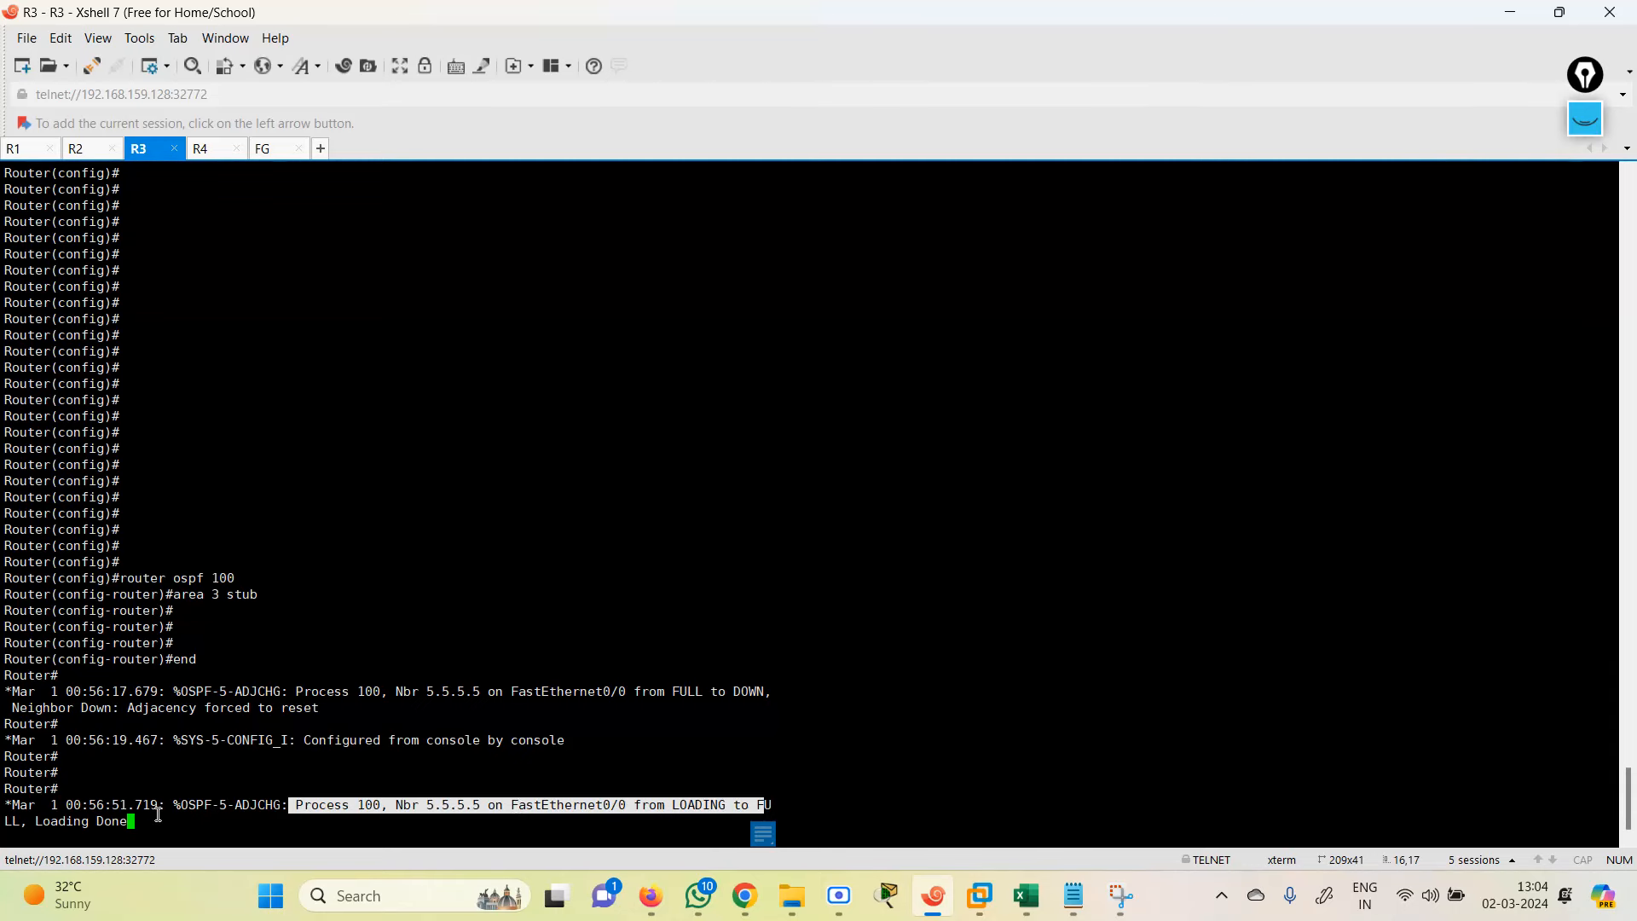
key("Return")
key("Return")
key("Return")
key("Return")
key("Return")
key("Return")
key("Return")
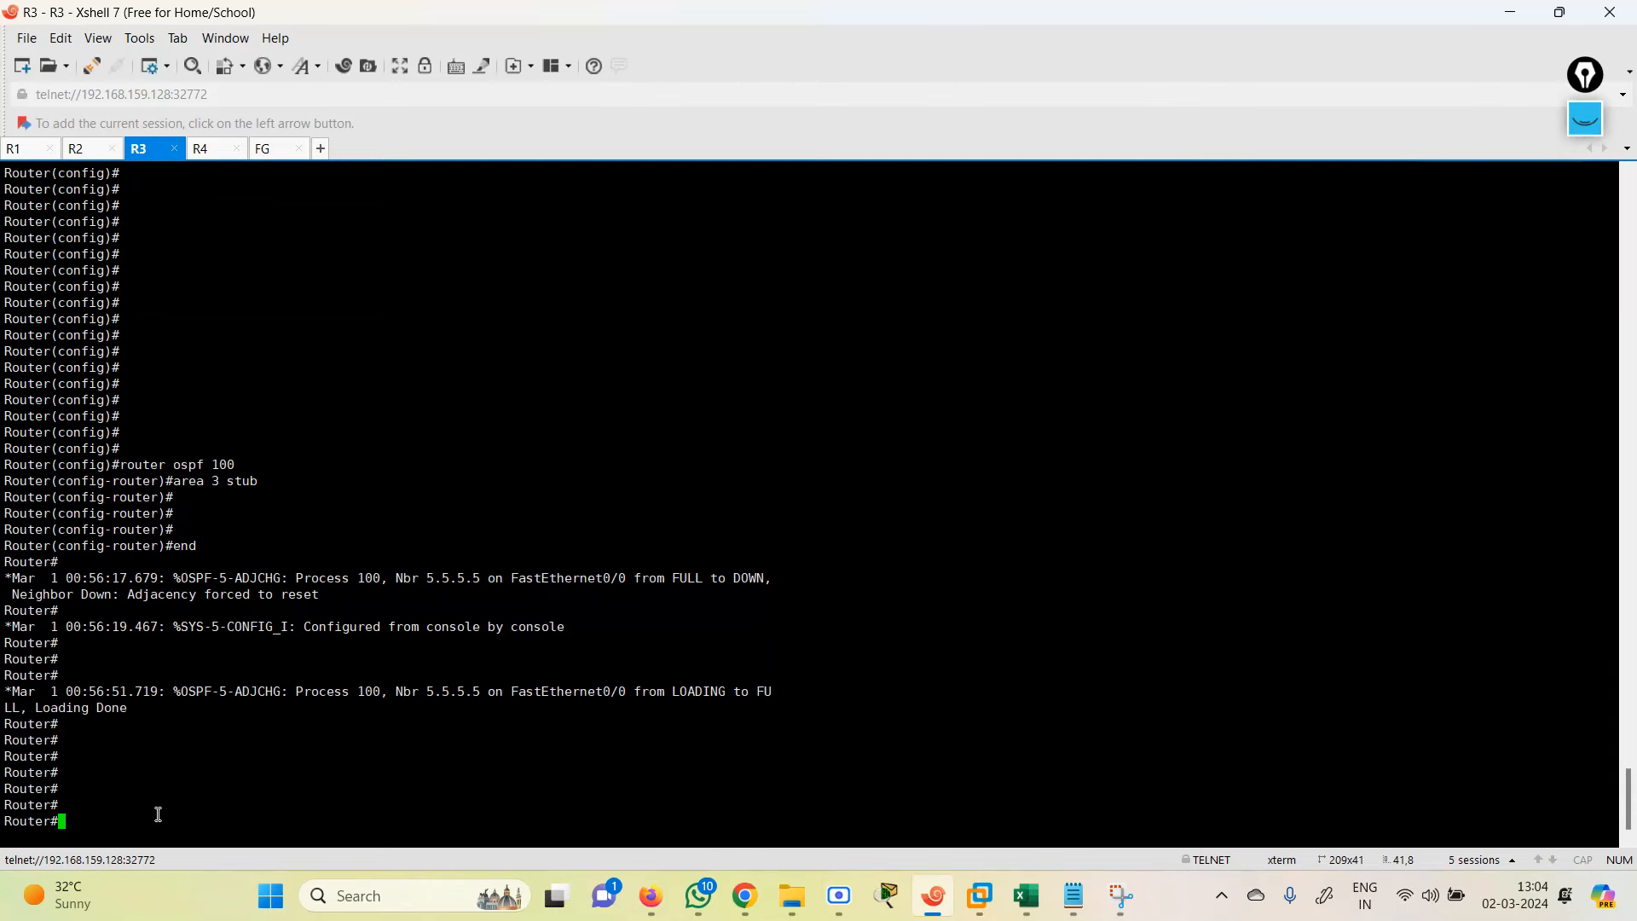
type("gd")
key("Return")
Step: Run 'show ip route ospf' on R3 and highlight the 0.0.0.0/0 default and IA routes via 192.168.3.2
type("s")
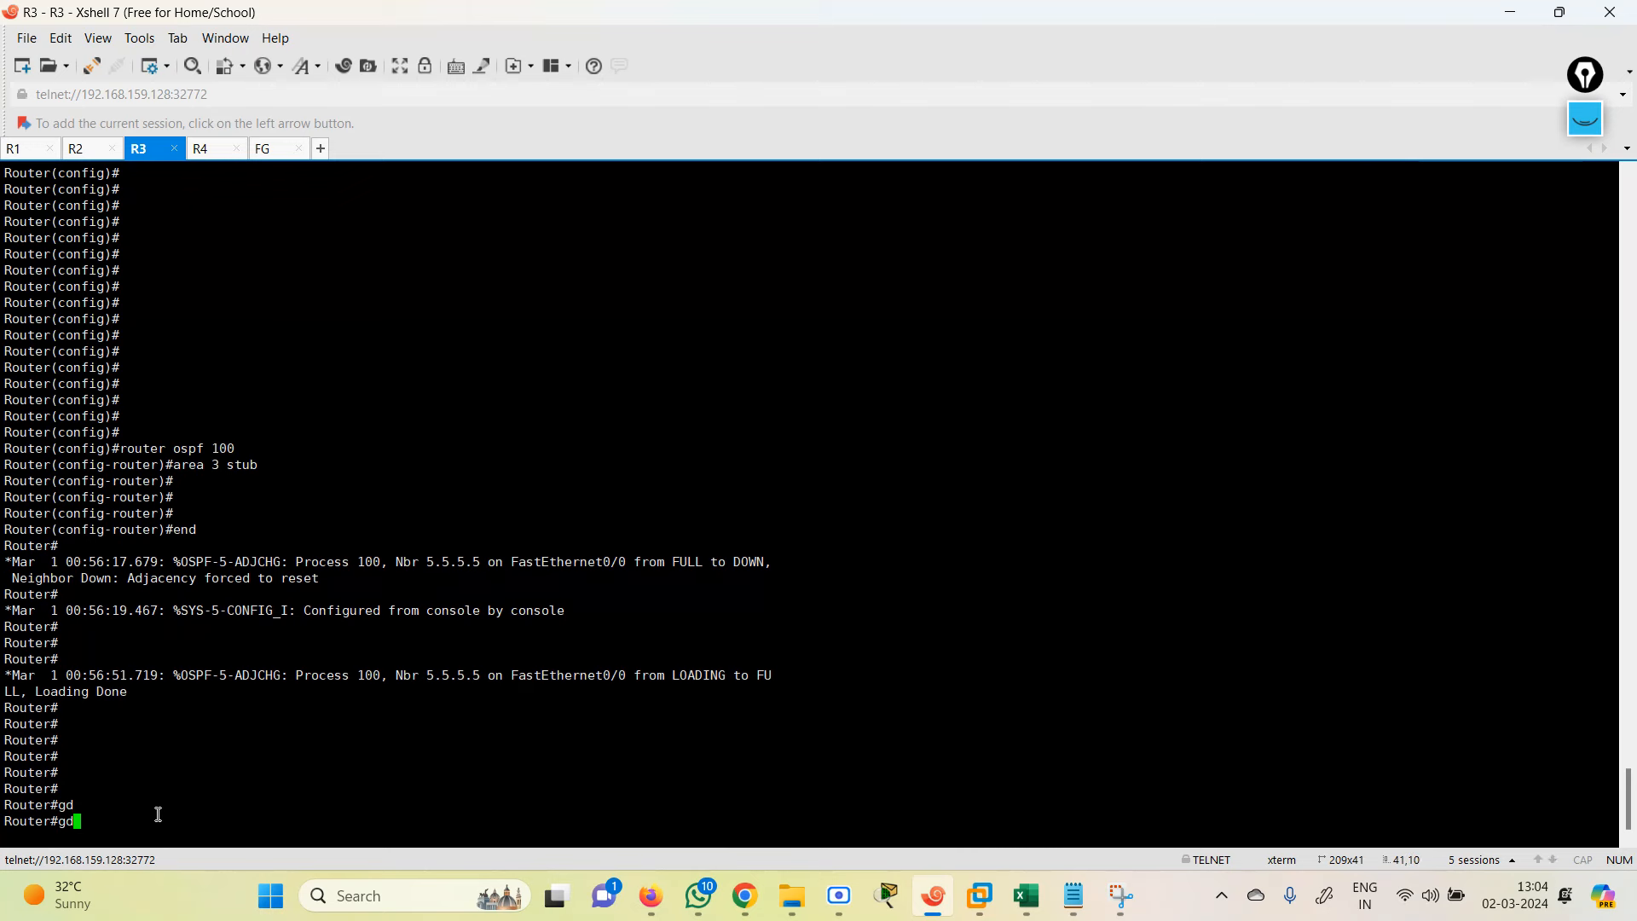
type("h")
key("Tab")
type("ip rou")
key("Tab")
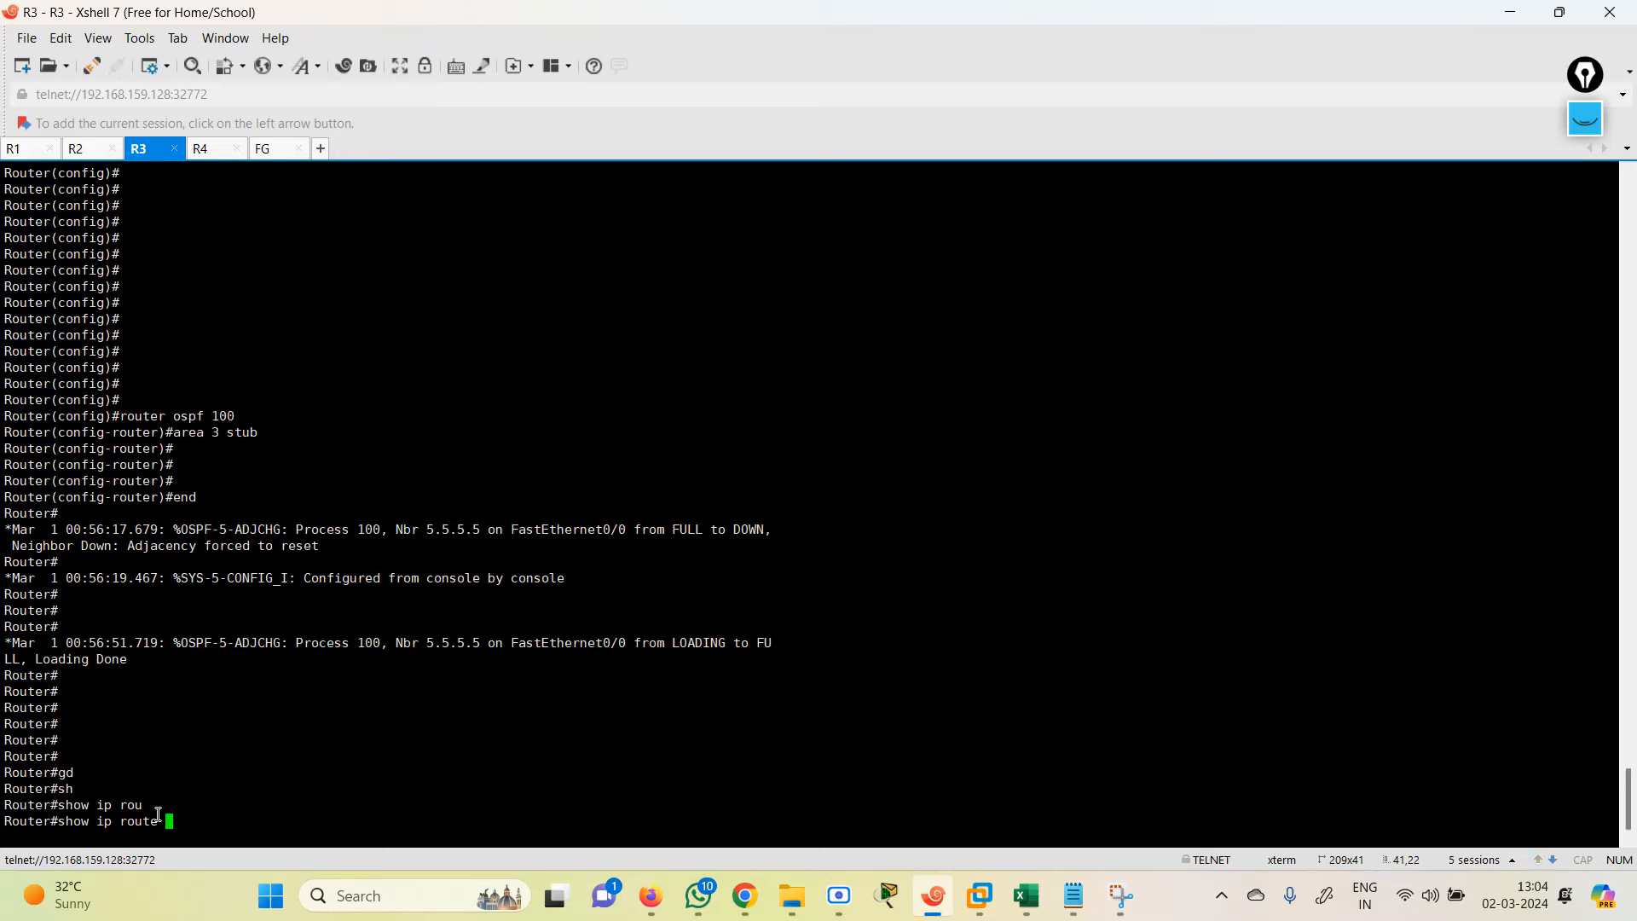
type("os")
key("Tab")
key("Return")
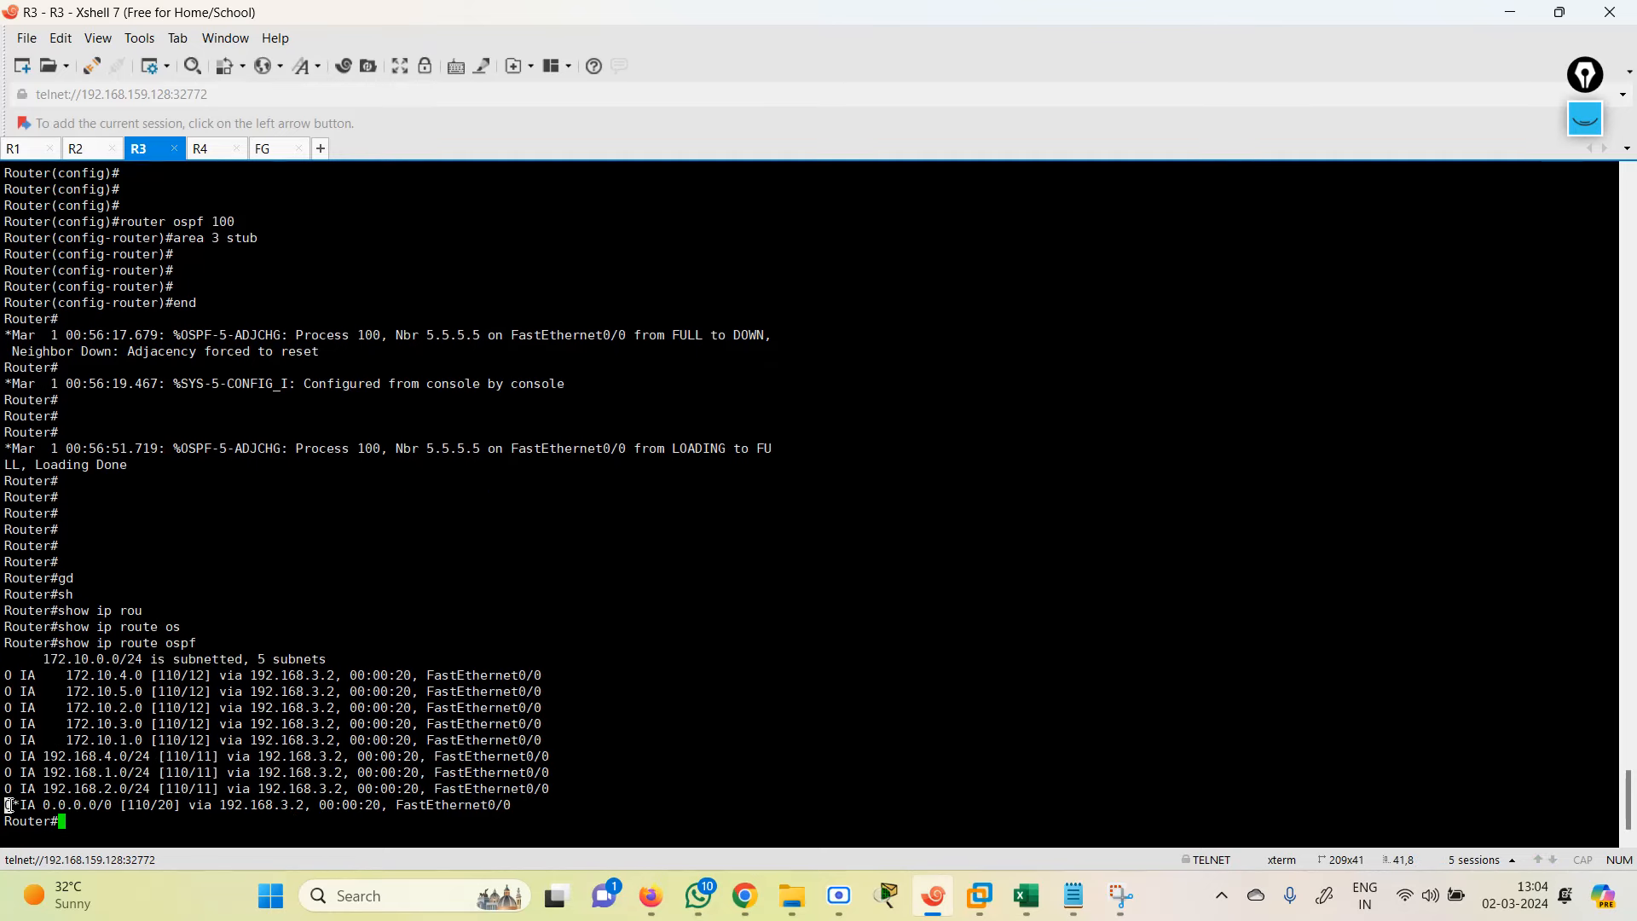
left_click_drag(10, 805, 536, 811)
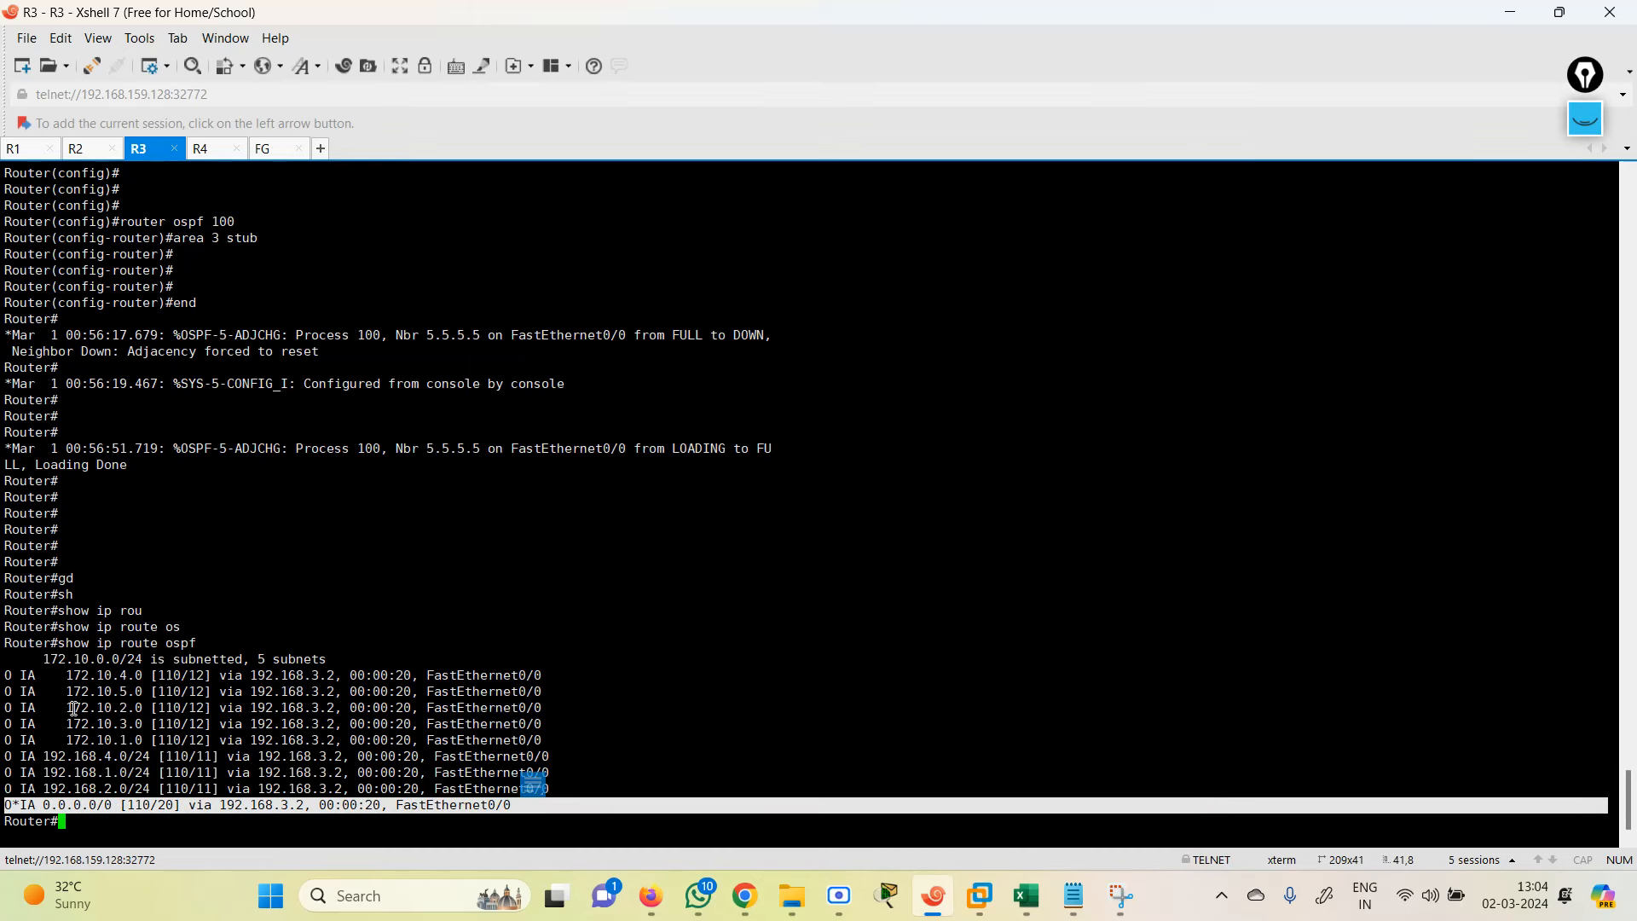
left_click_drag(21, 682, 573, 783)
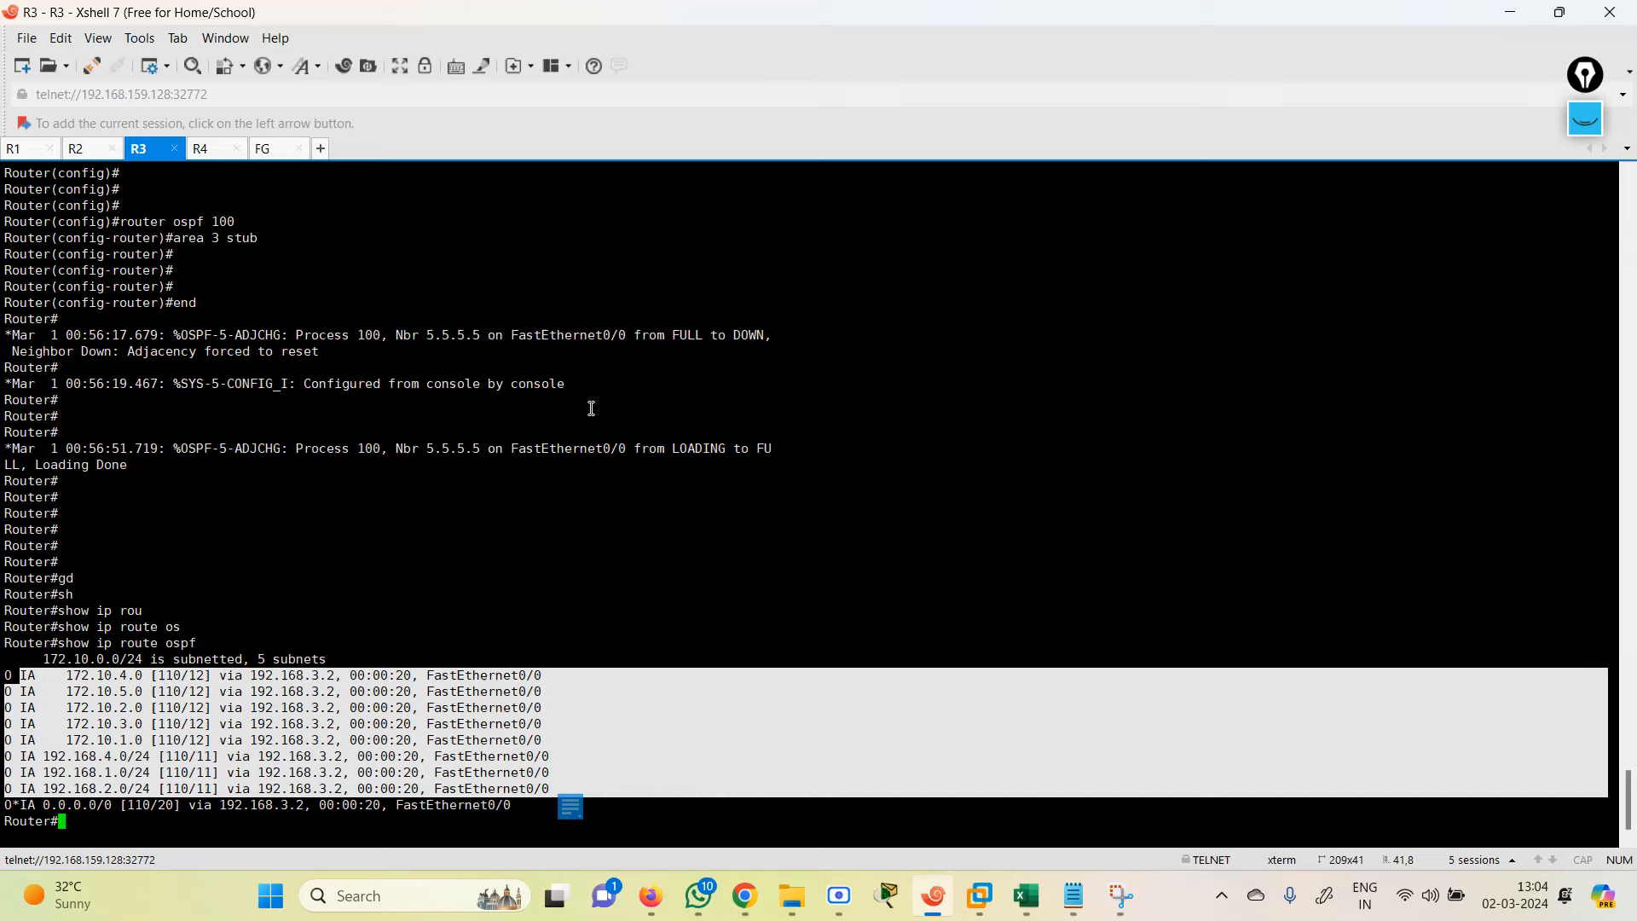
left_click(1515, 16)
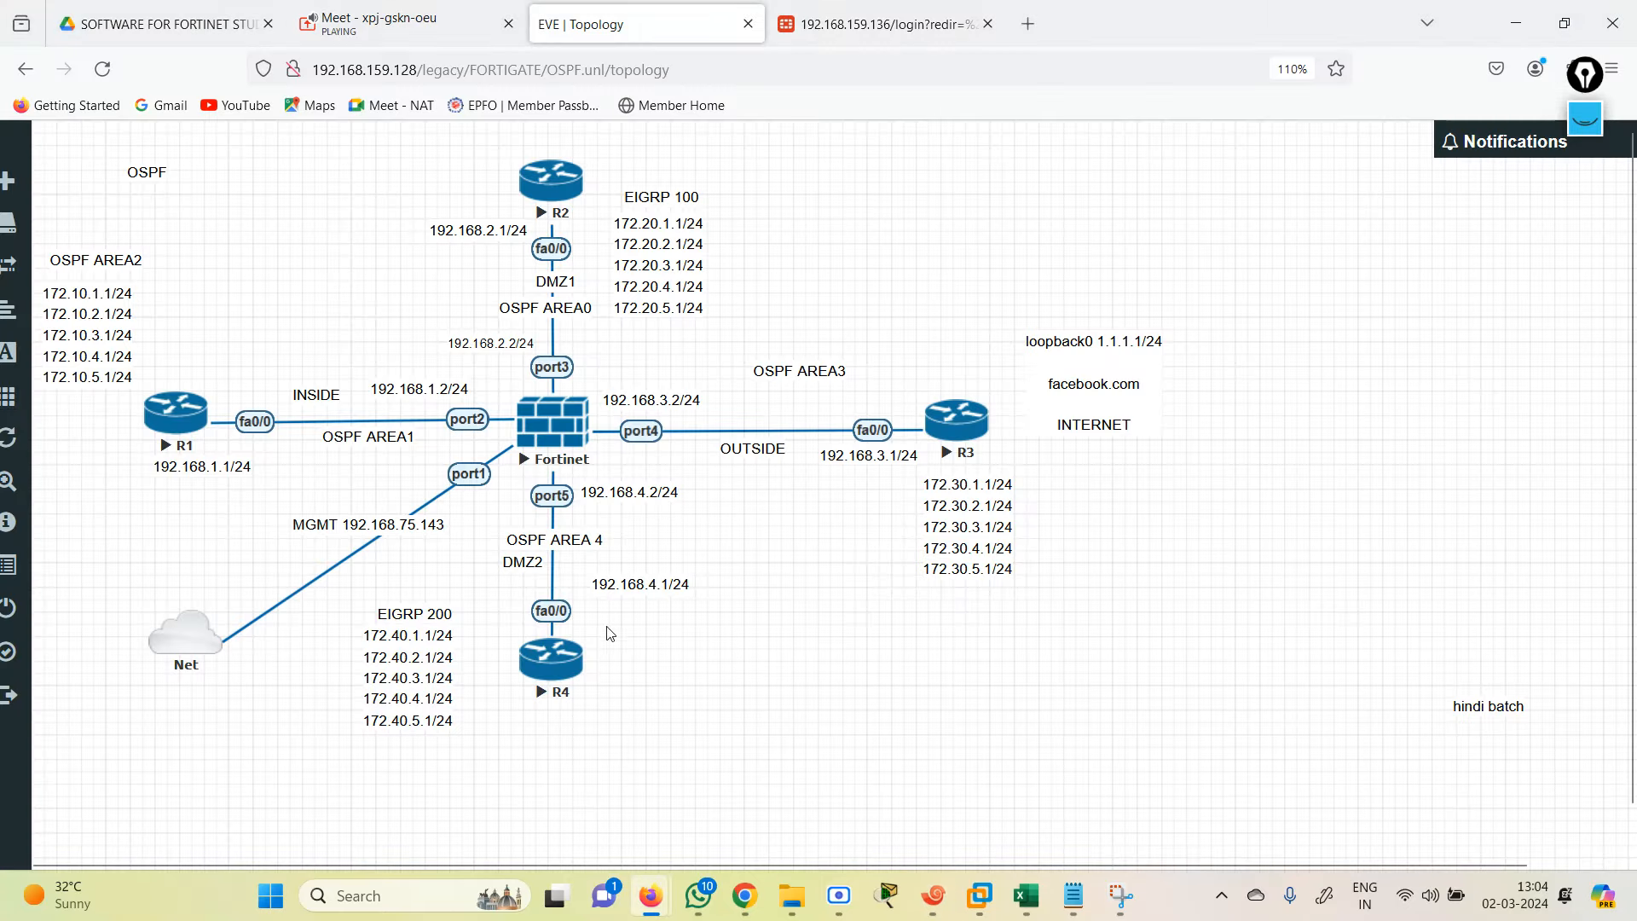
Step: Copy the FortiGate area 0.0.0.3 block containing 'set stub-type no-summary' from the notes
left_click(1068, 906)
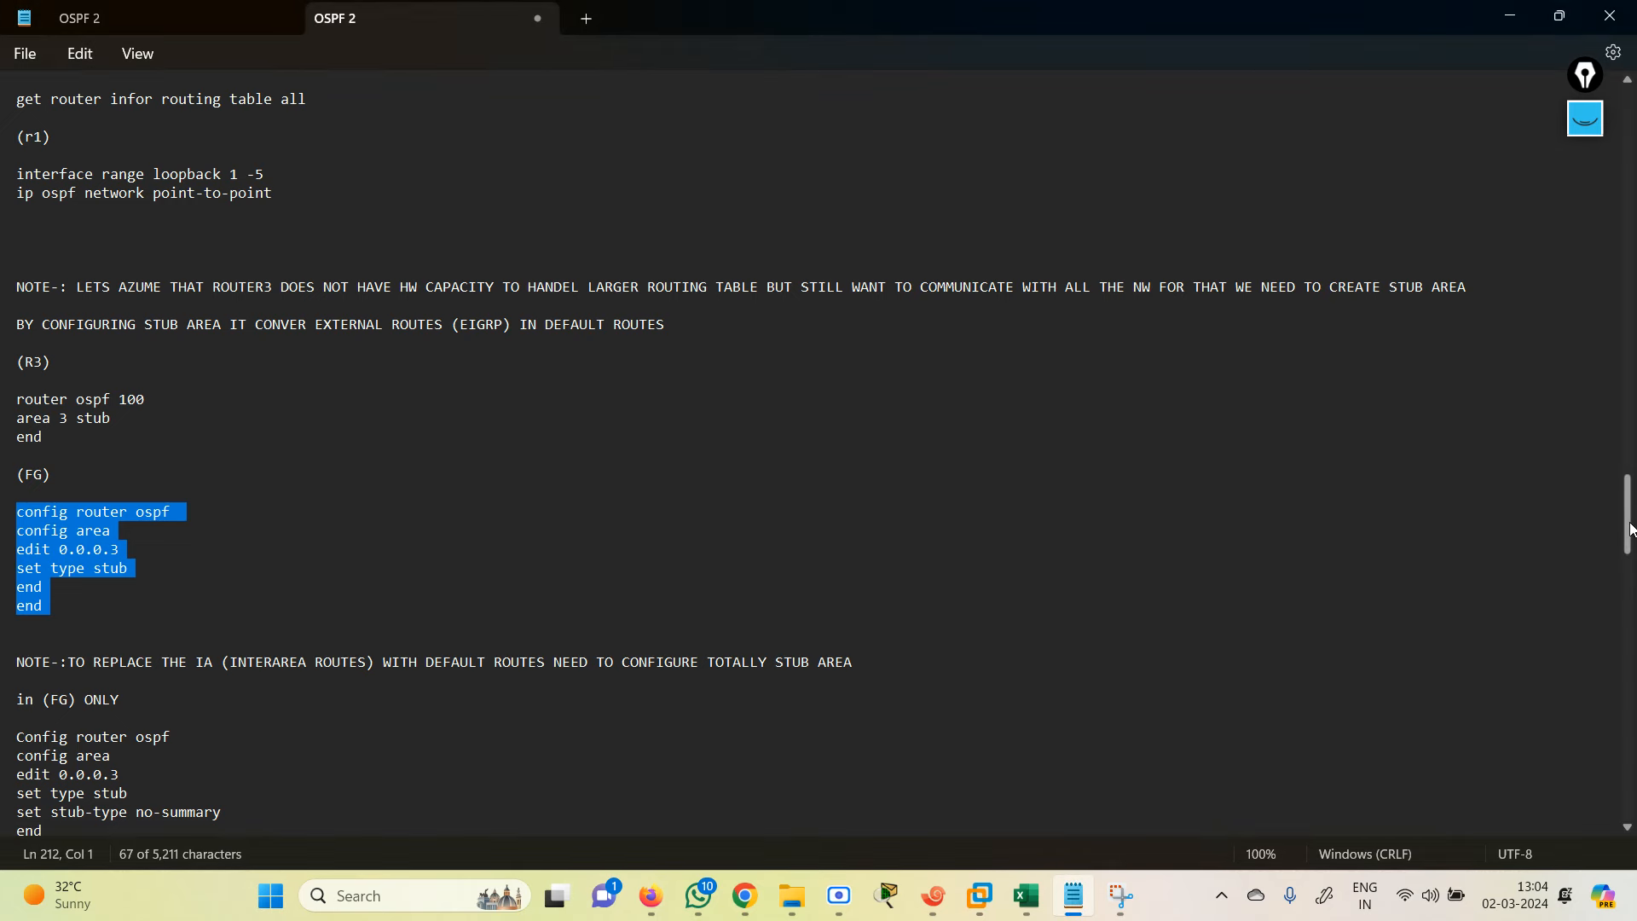
left_click_drag(1633, 527, 1632, 582)
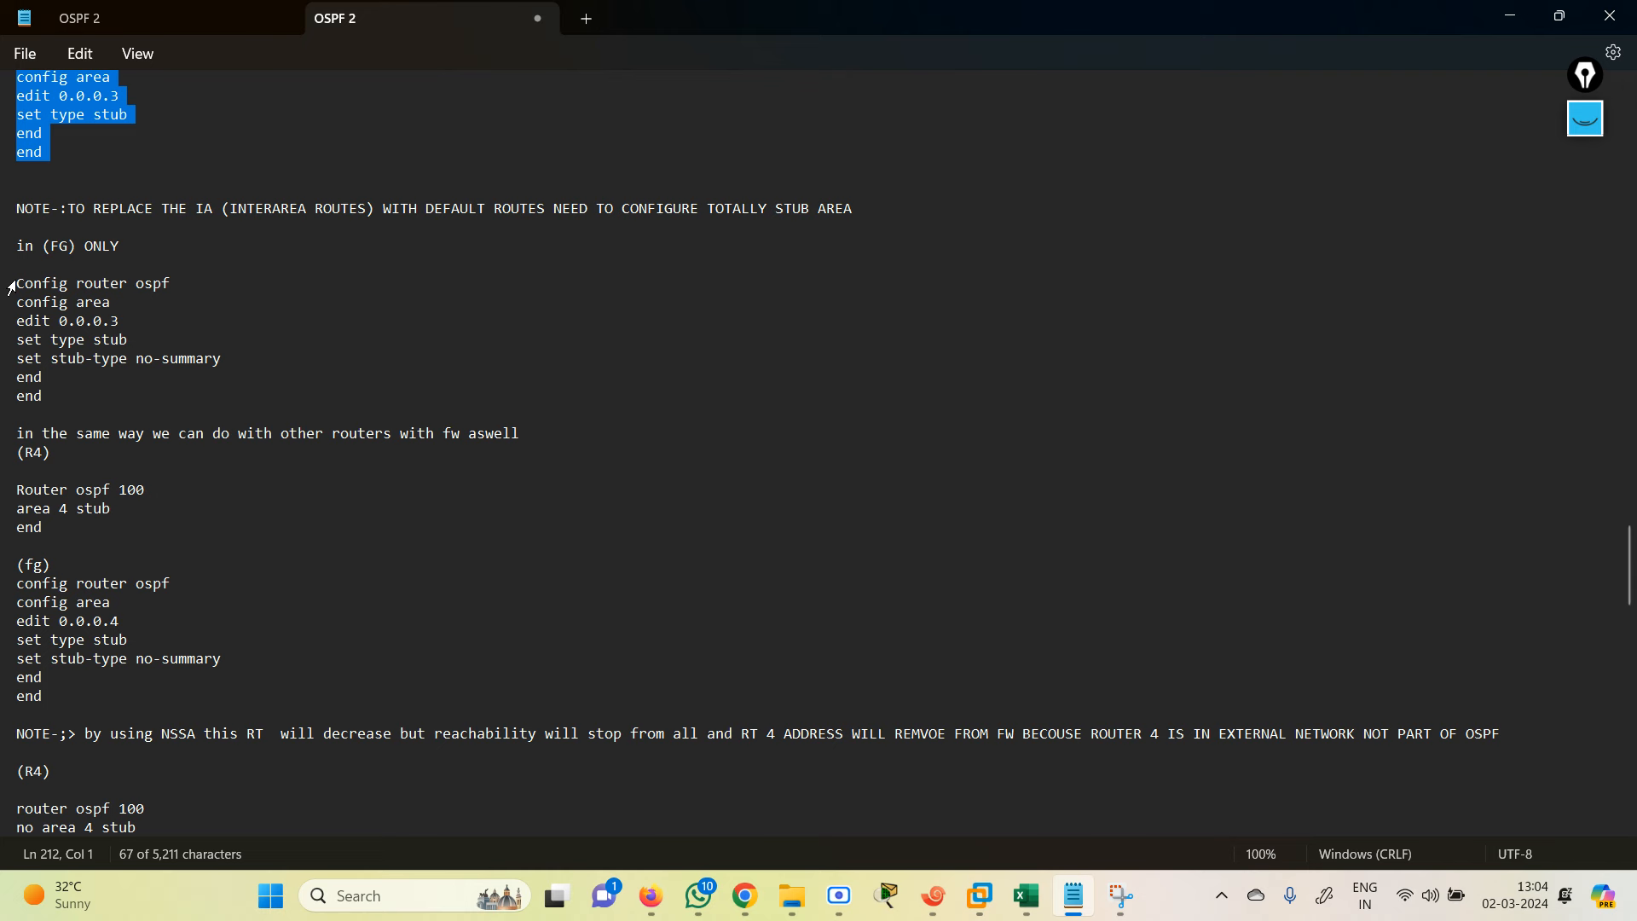
left_click_drag(12, 288, 272, 396)
key("ctrl+c")
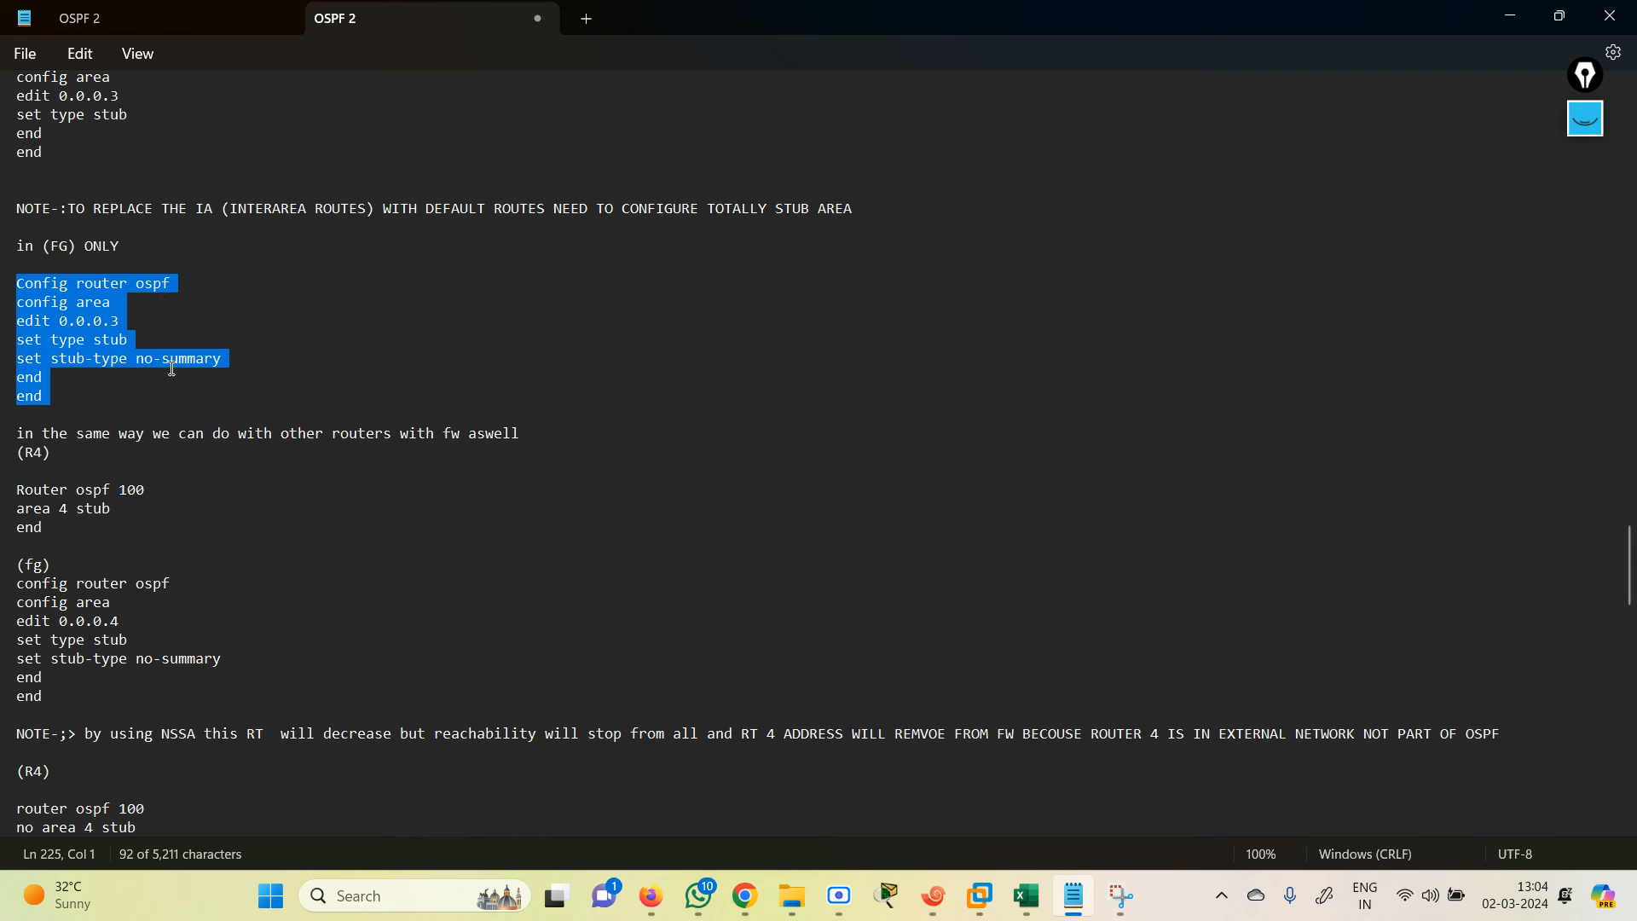
left_click(1506, 17)
left_click(936, 900)
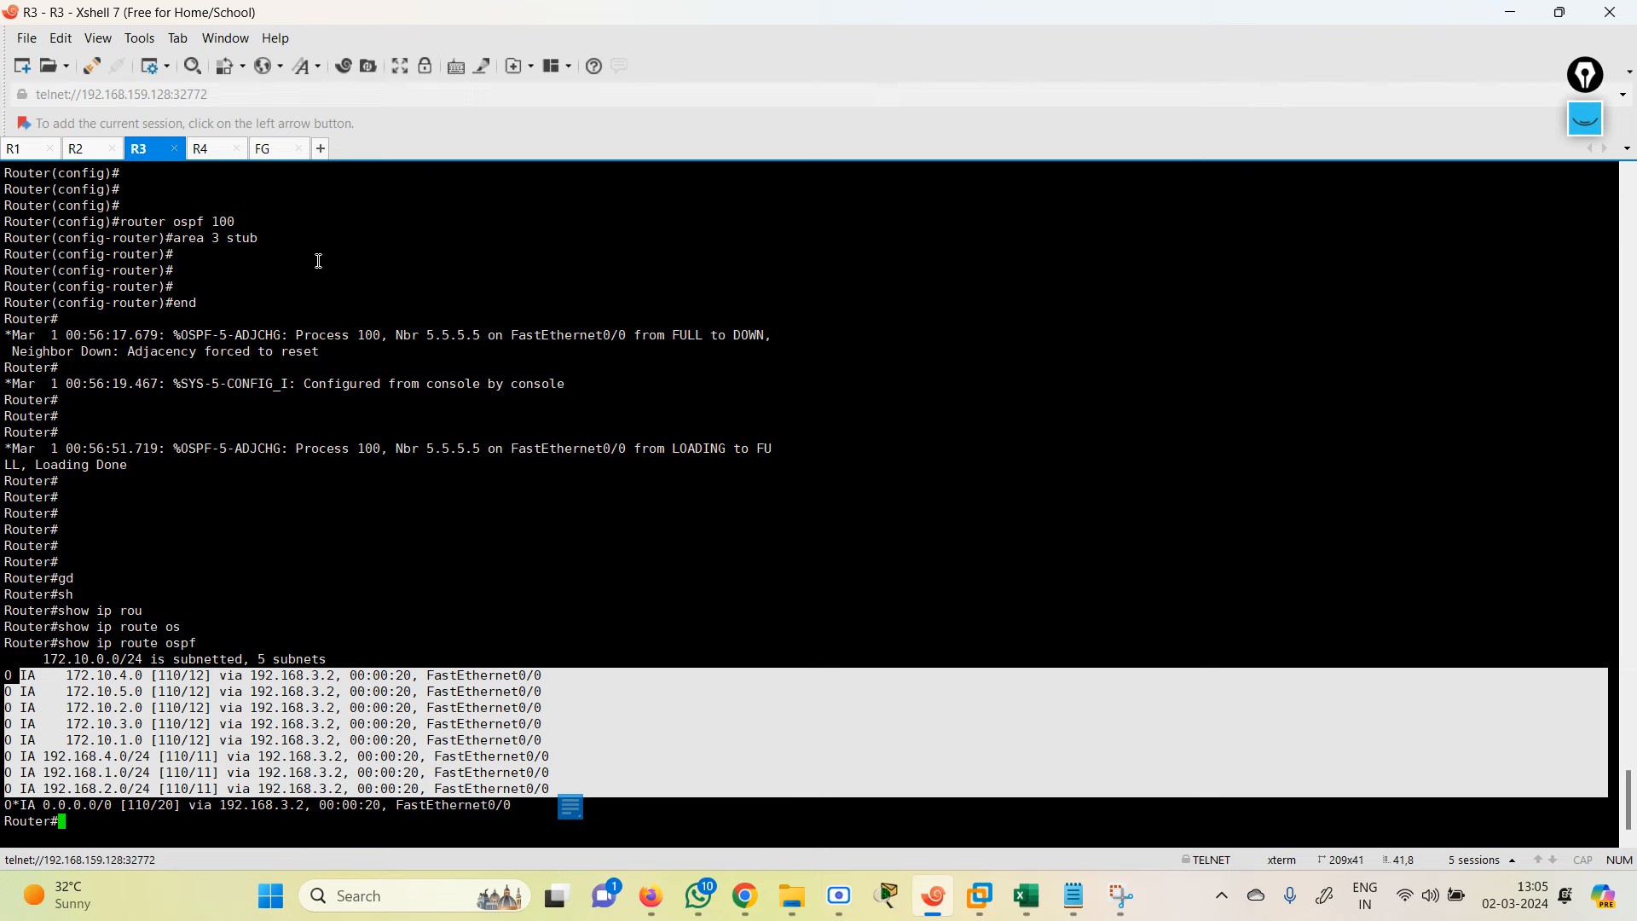
Step: Paste the totally-stubby no-summary commands into the FortiGate console
left_click(273, 152)
right_click(455, 707)
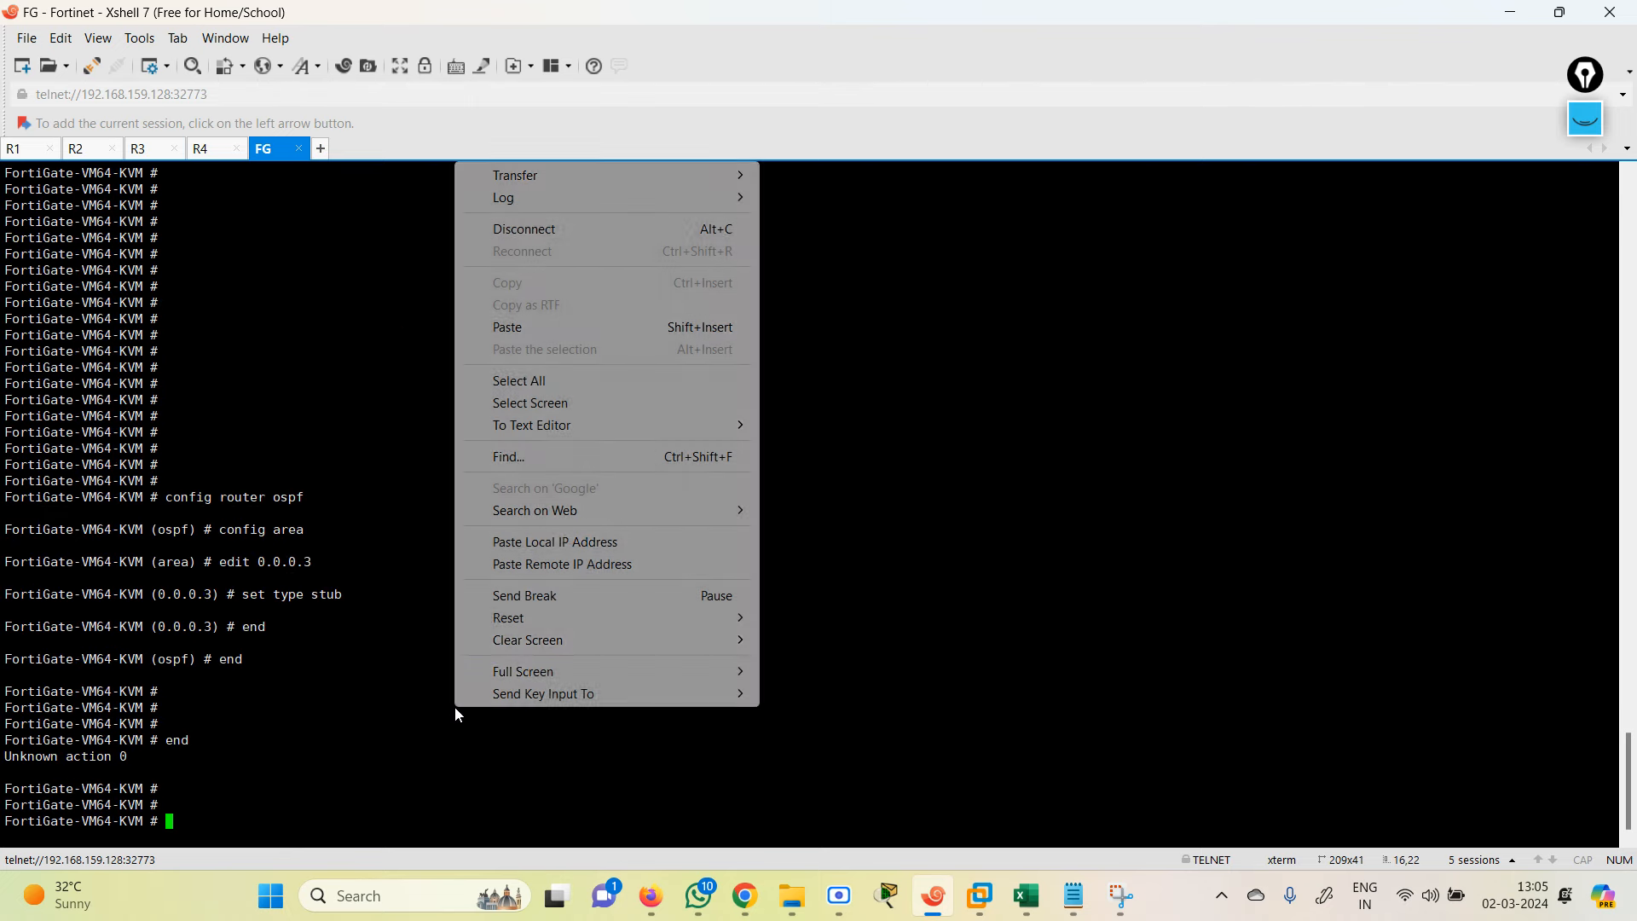
left_click(529, 331)
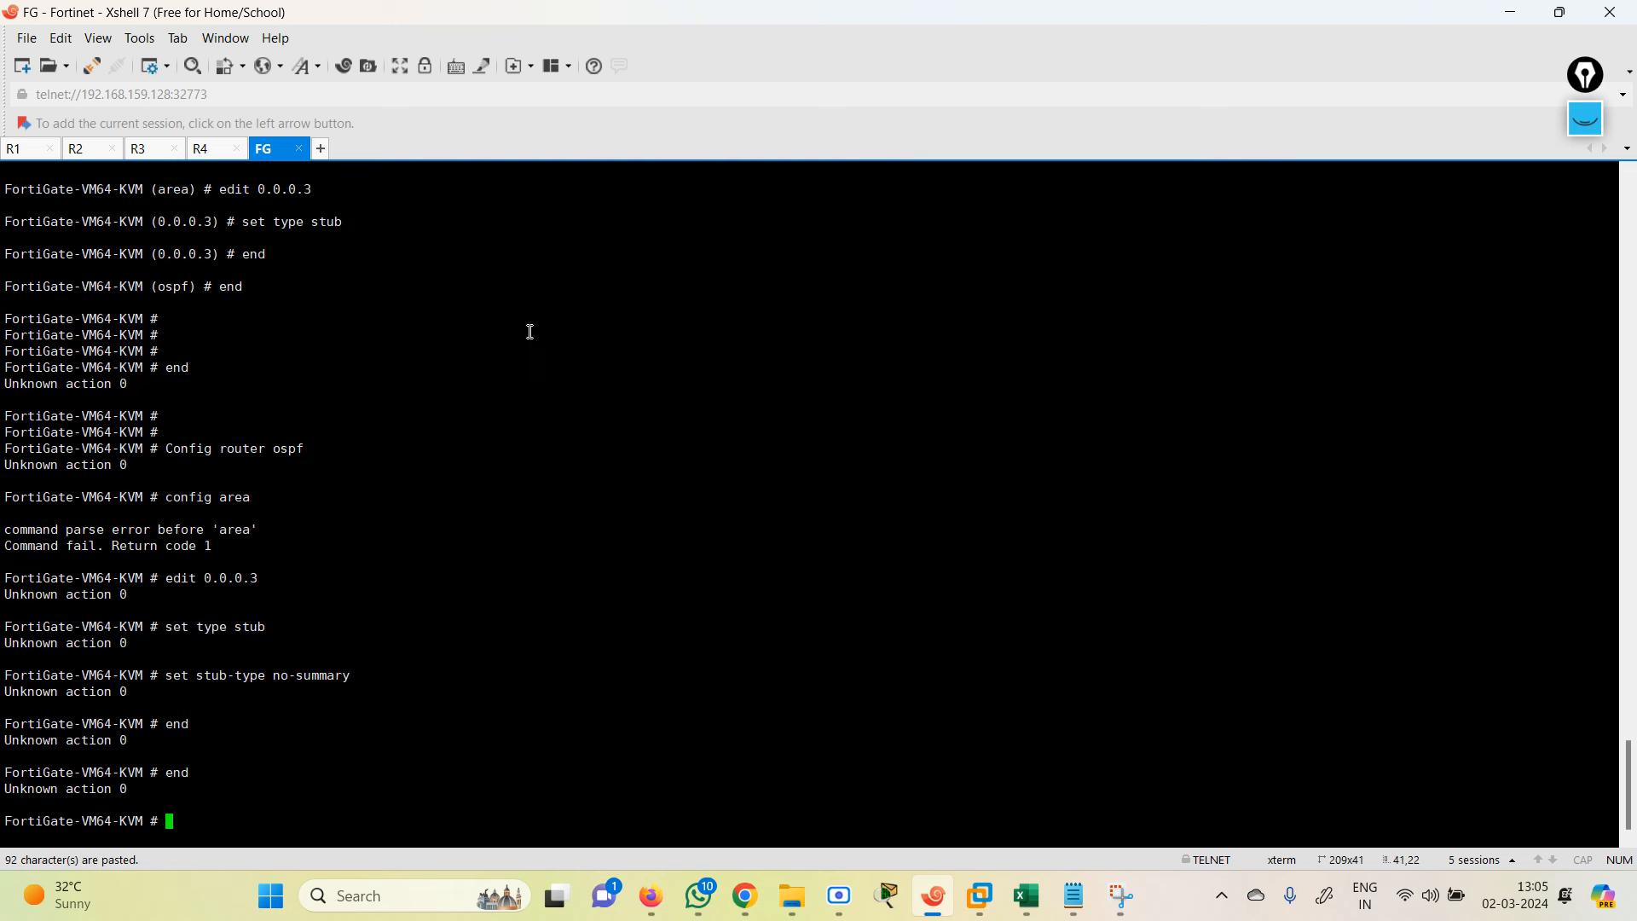
Step: Rerun 'show ip route ospf' on R3 five times, still seeing IA routes plus the 0.0.0.0/0 default
left_click(152, 151)
left_click(293, 482)
key("Up")
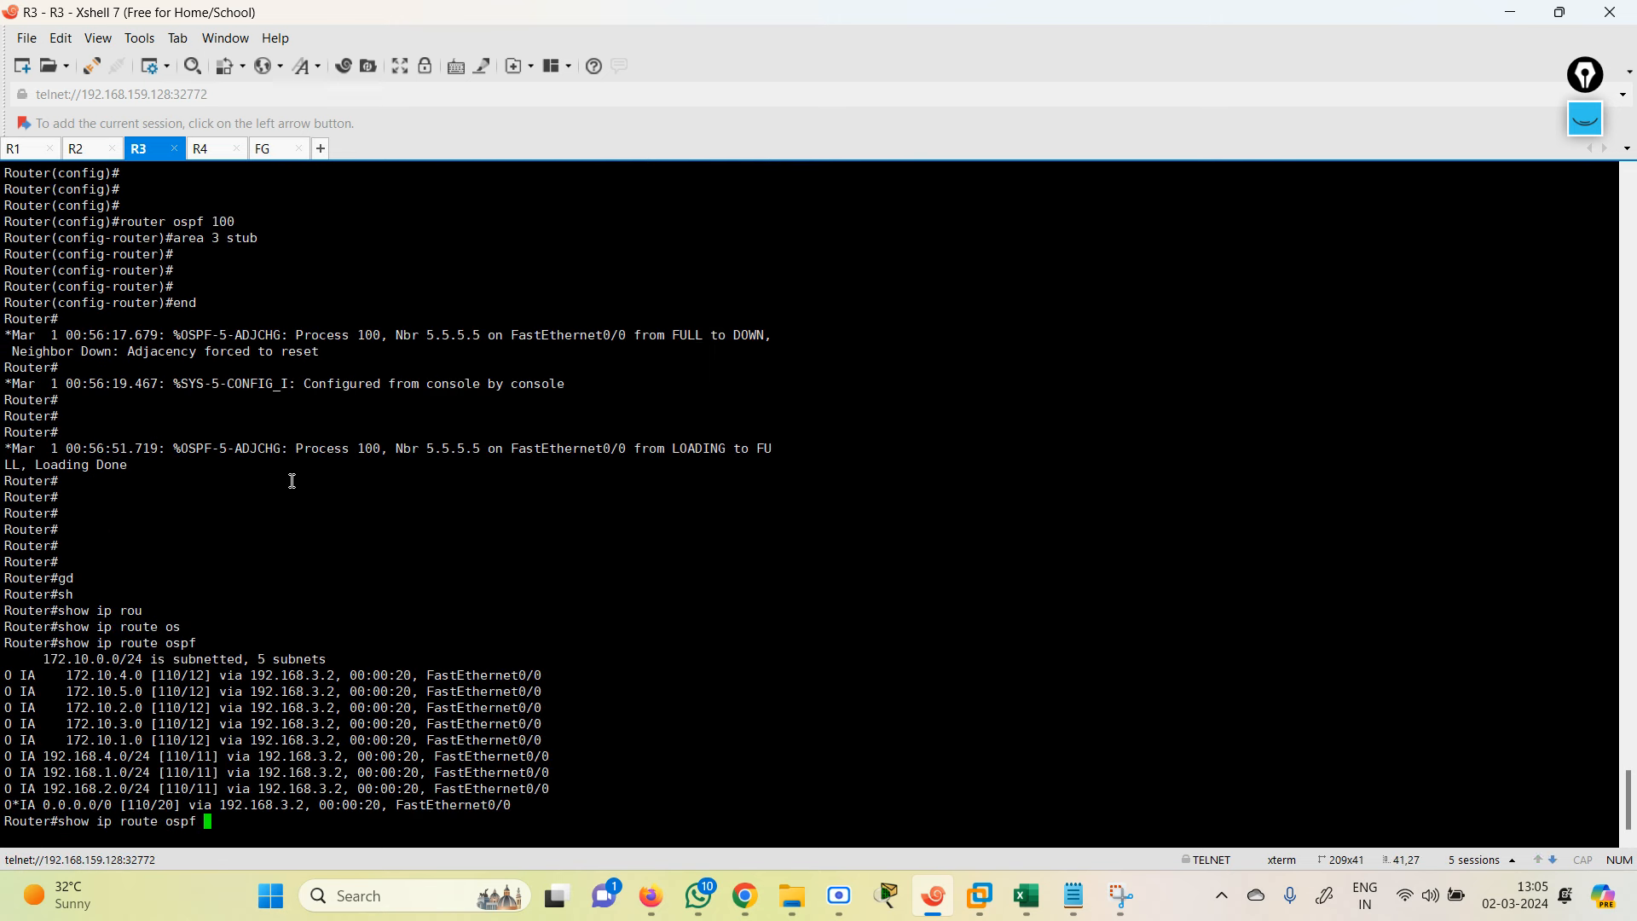
key("Return")
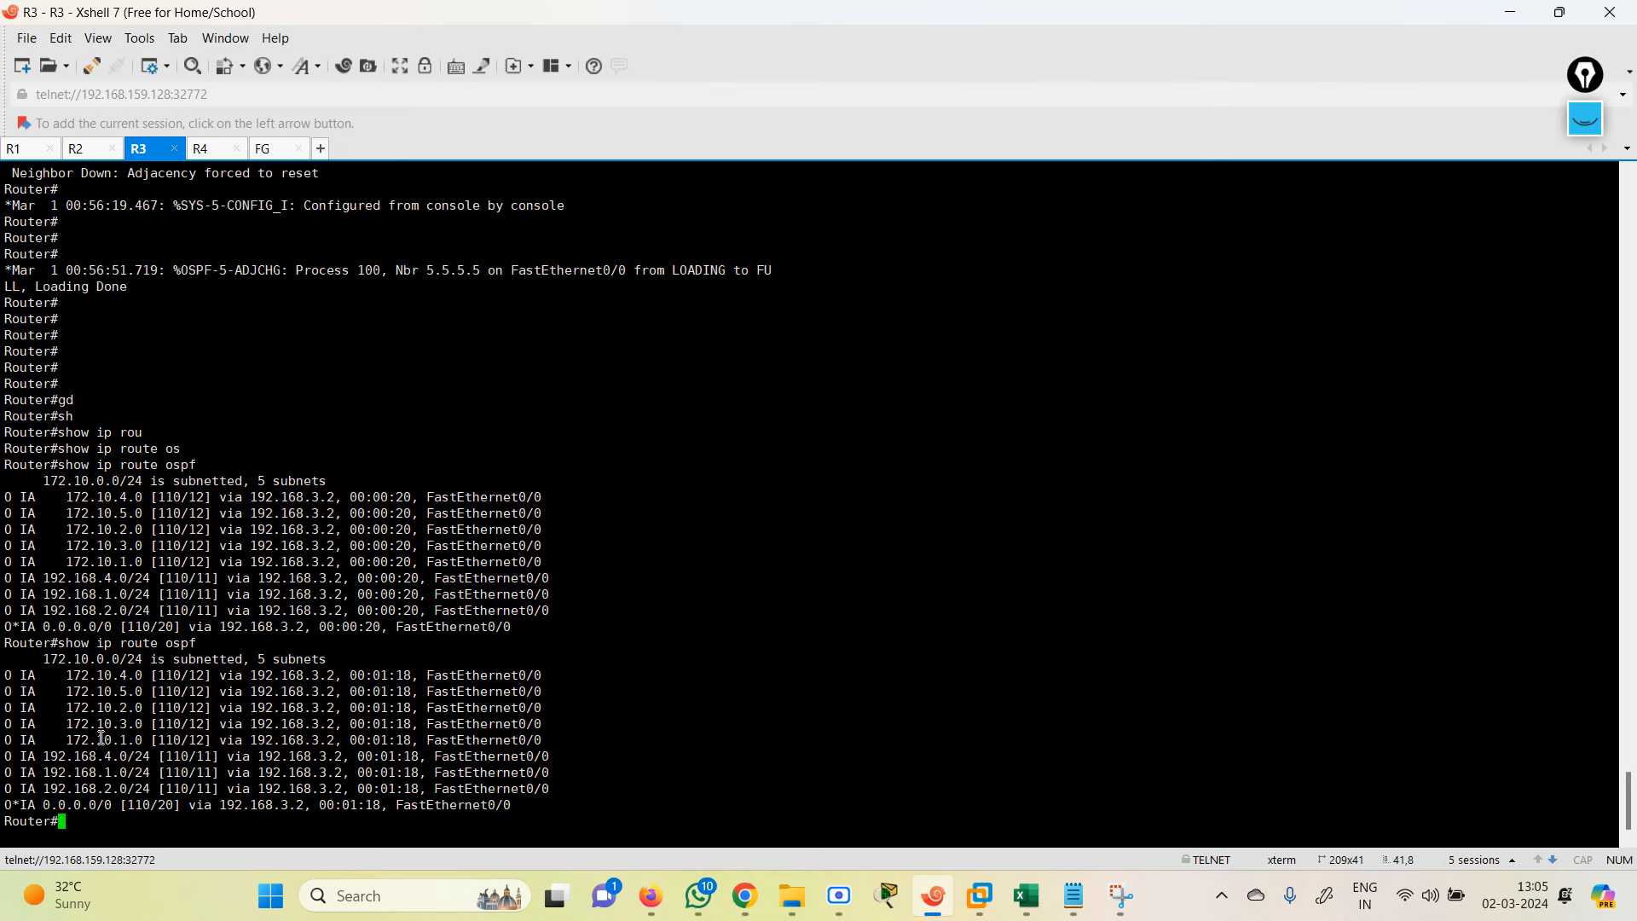
key("Up")
key("Return")
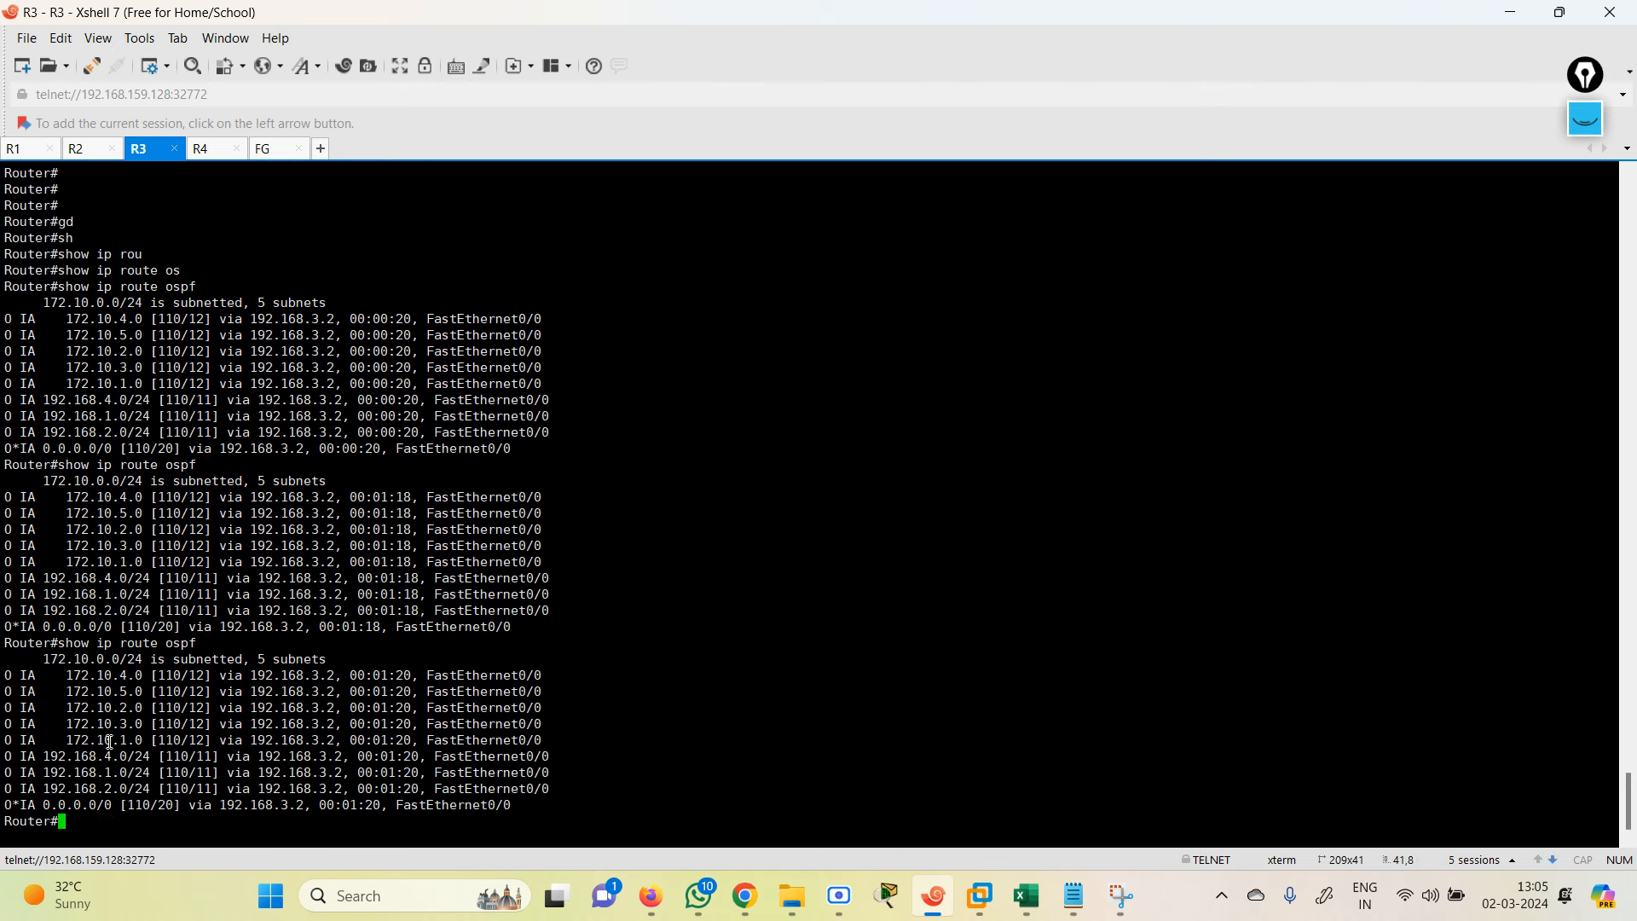
key("Up")
key("Up")
key("Tab")
key("Return")
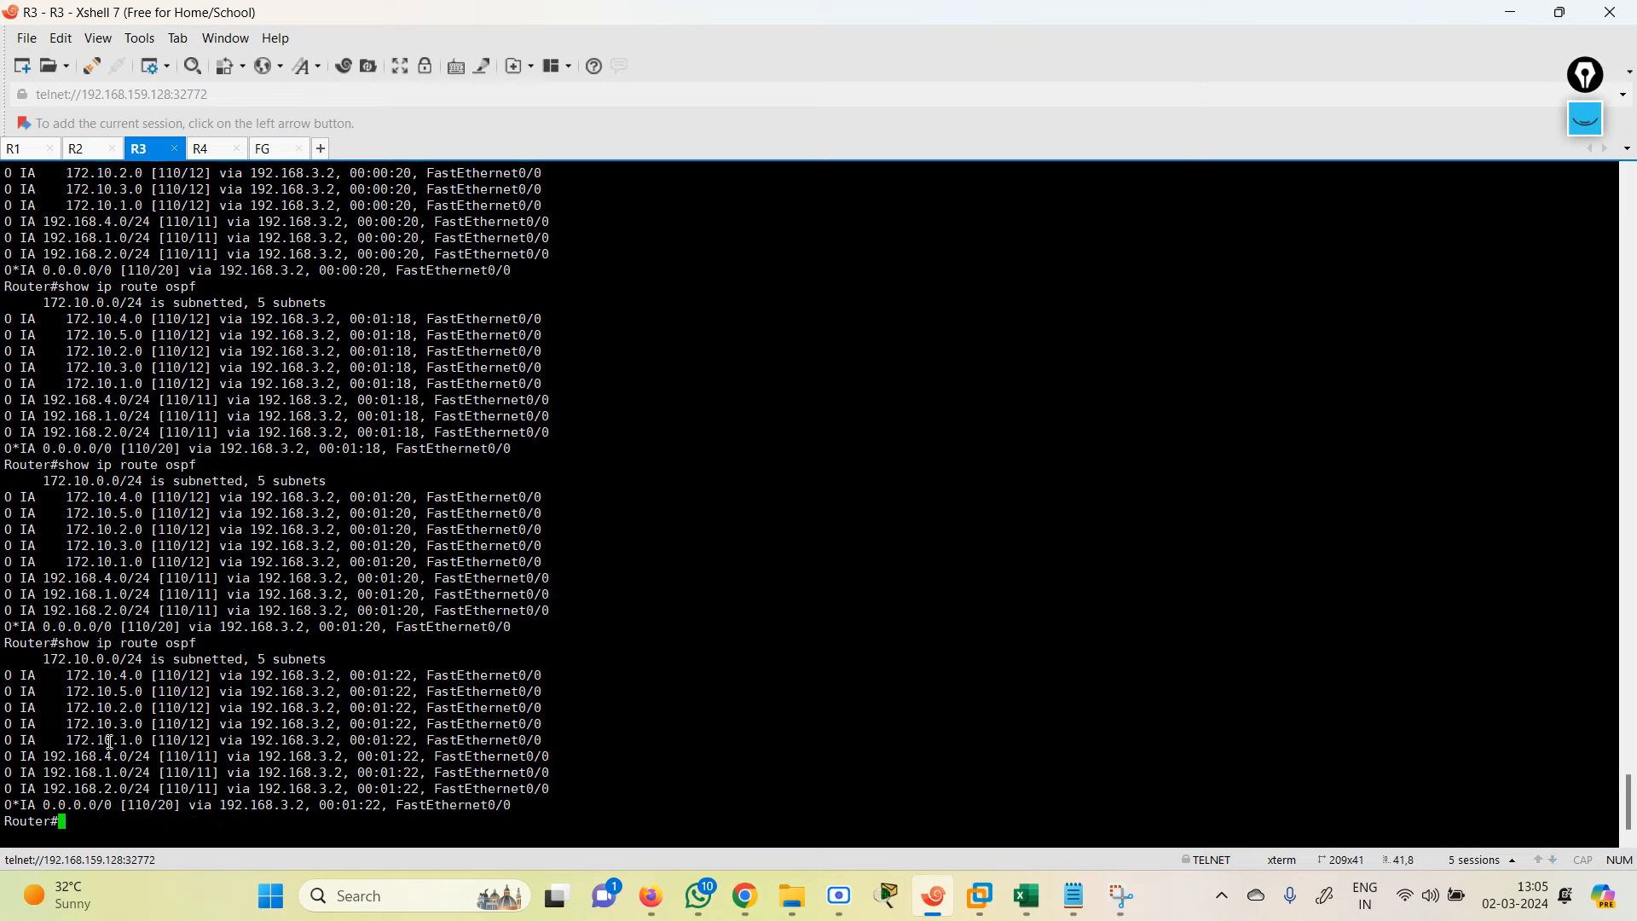
key("Up")
key("Return")
key("Up")
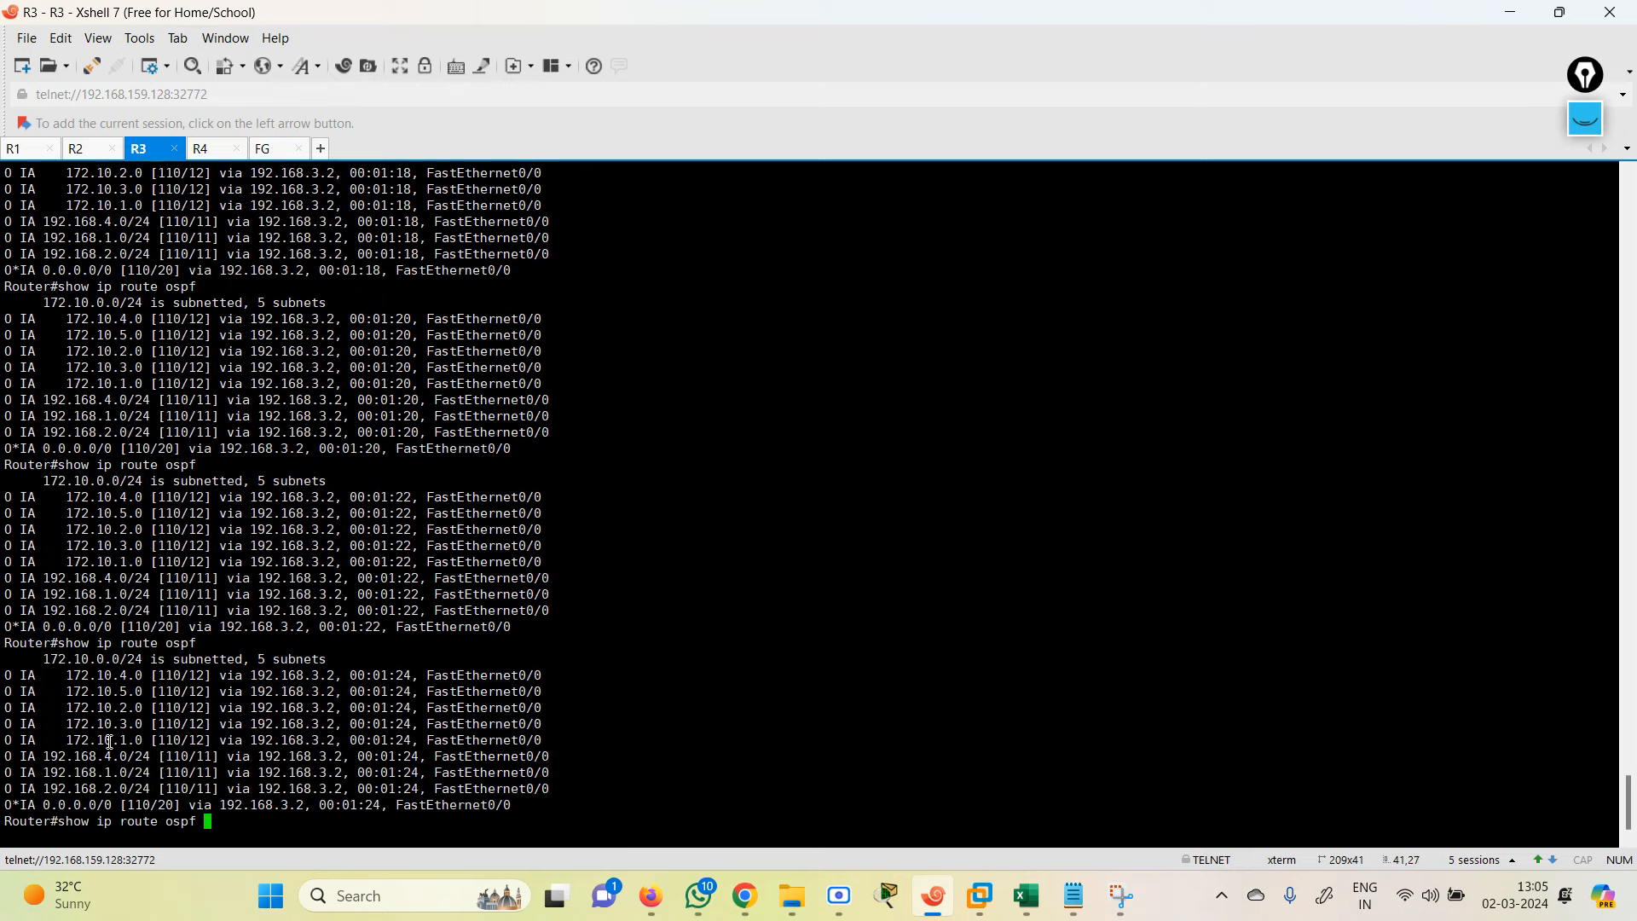
key("Return")
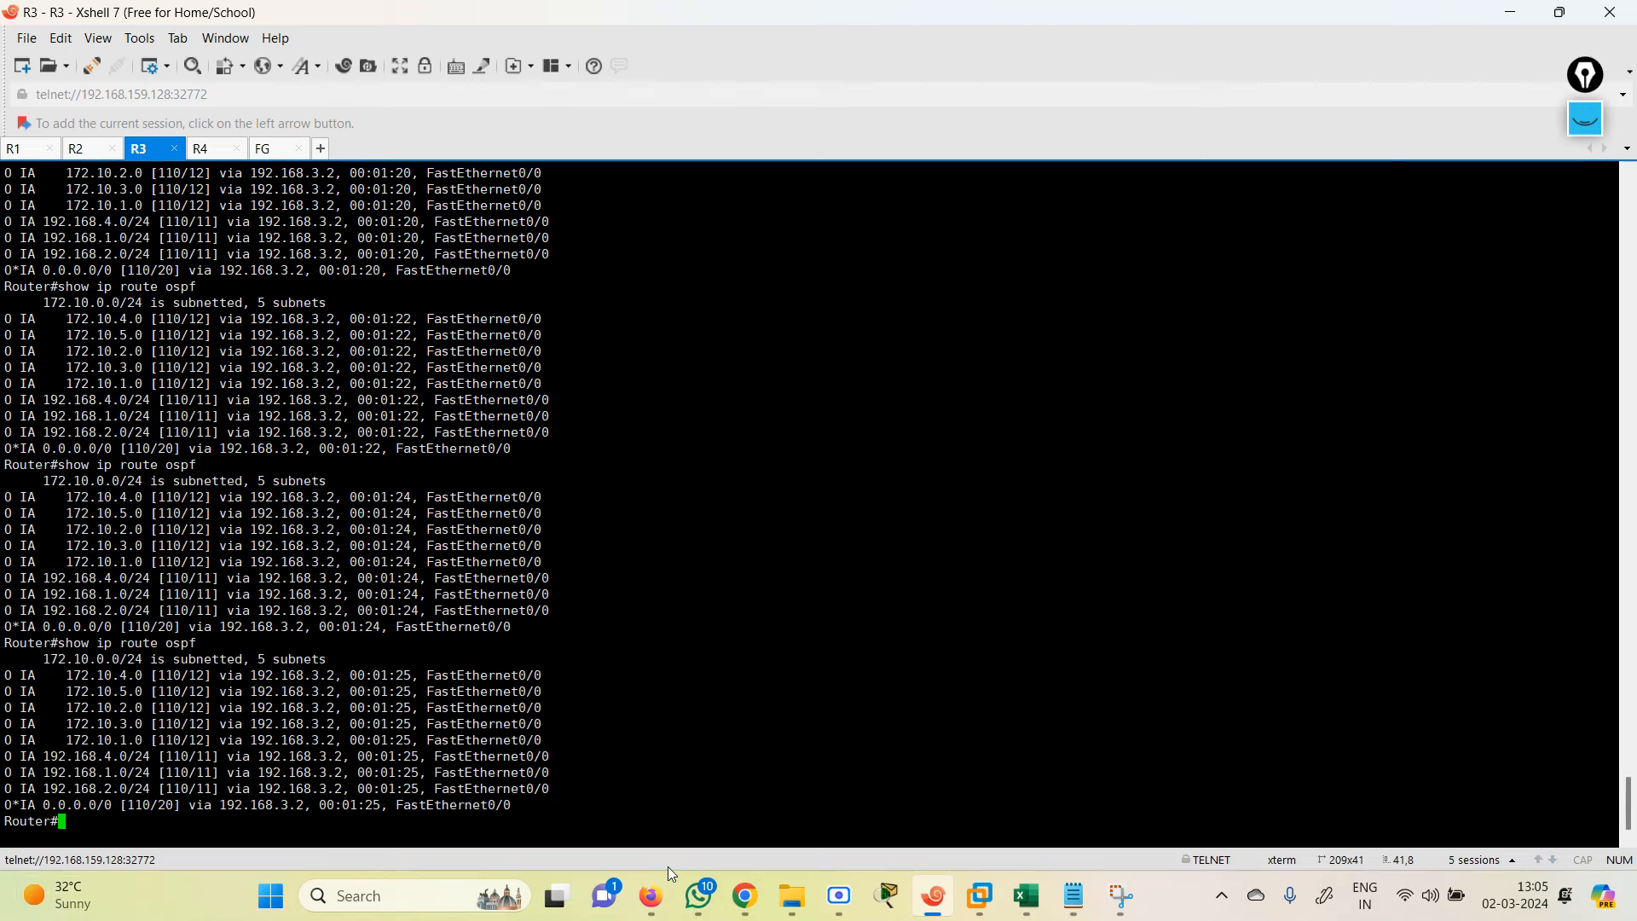
Step: Insert a blank line after the (fg) heading in the OSPF 2 notes
left_click(1073, 895)
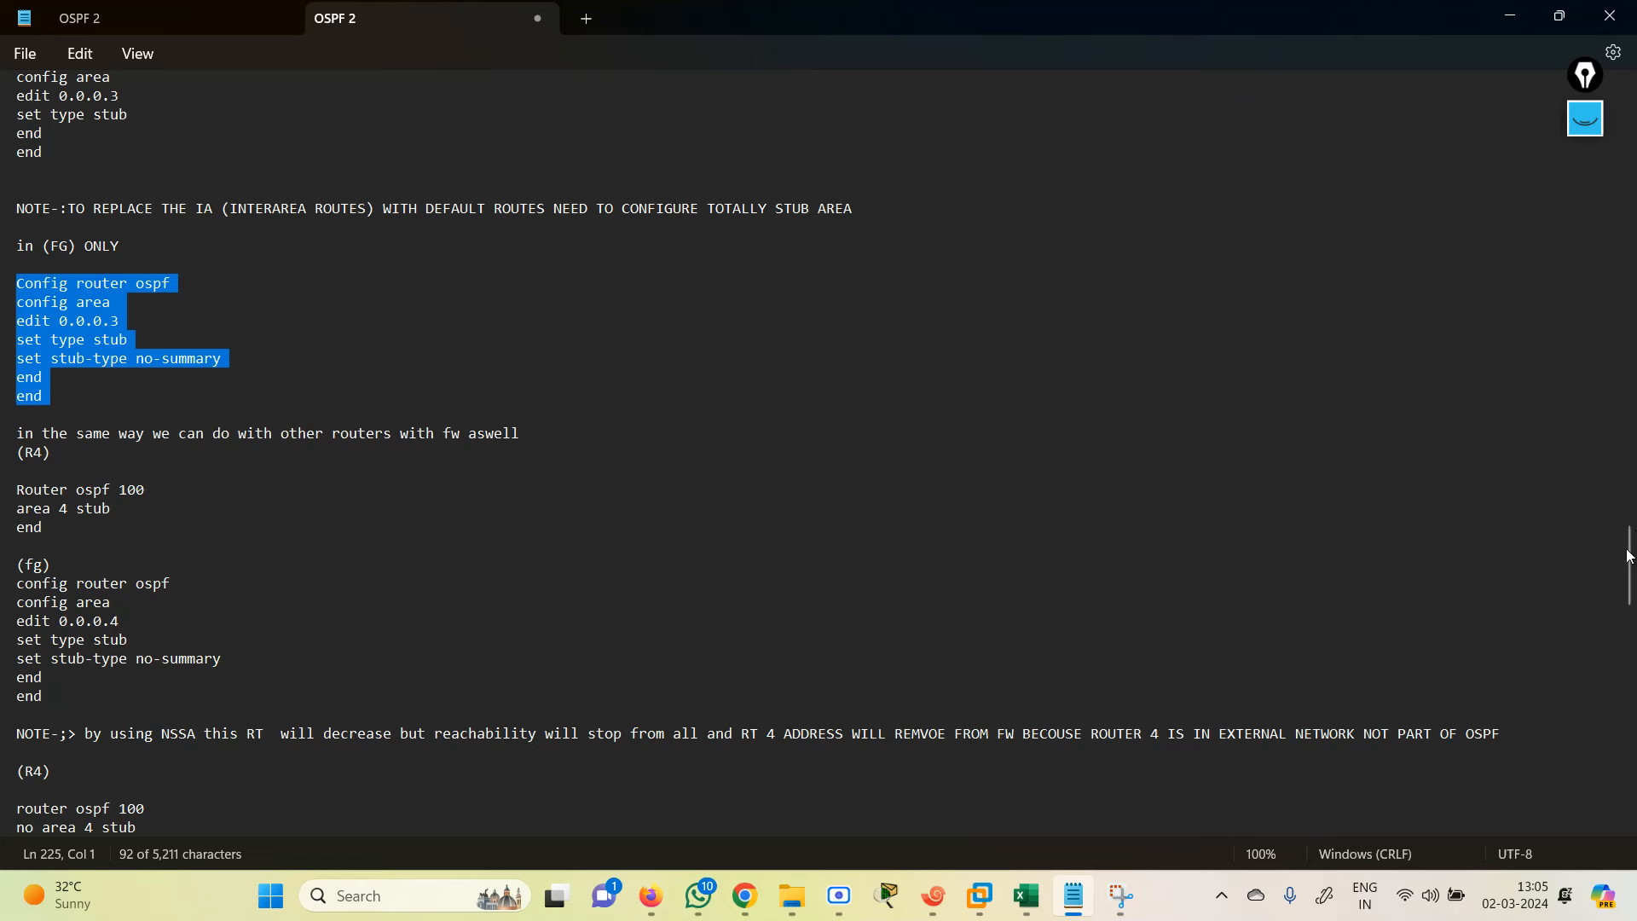
mouse_move(1631, 557)
left_mouse_down()
mouse_move(1632, 522)
mouse_move(1635, 569)
left_mouse_up()
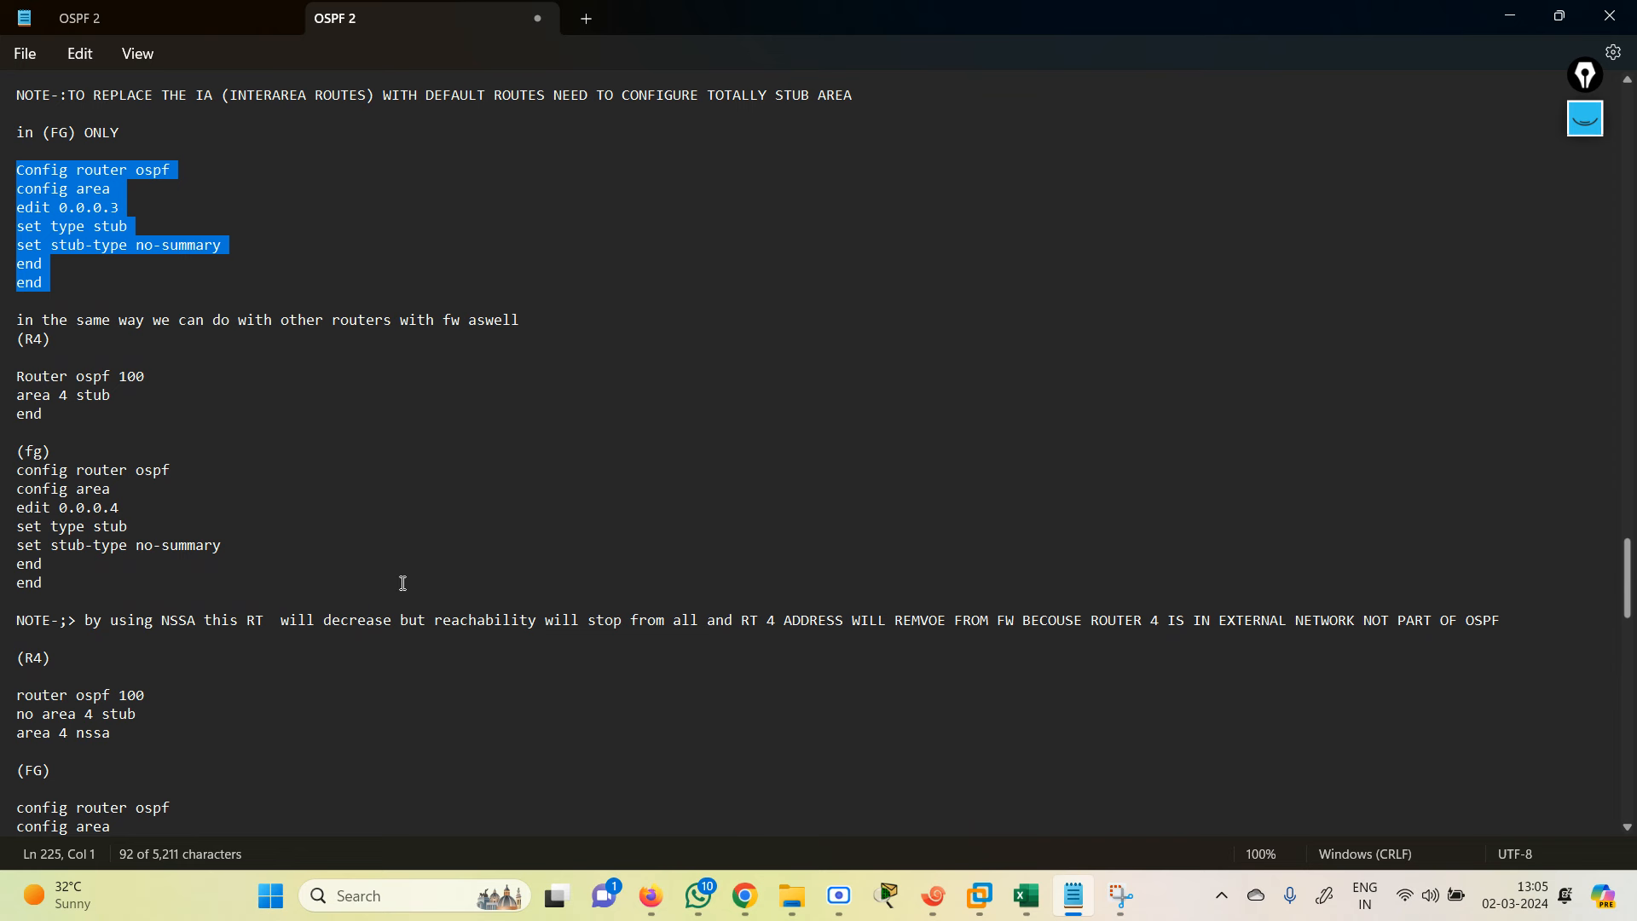
left_click(78, 457)
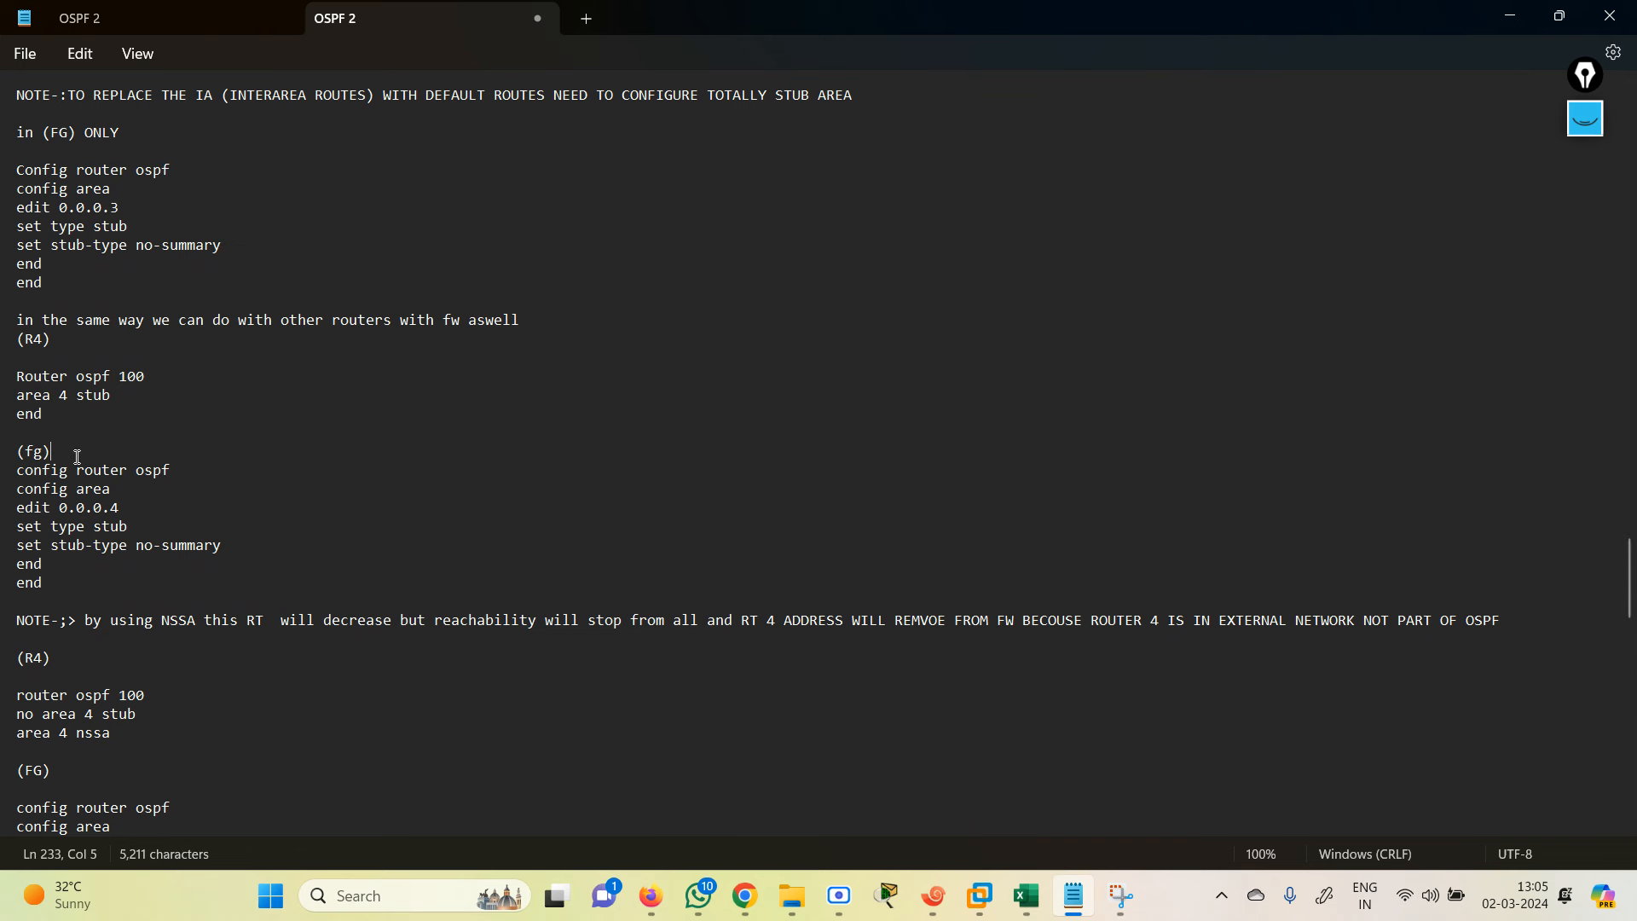
key("Return")
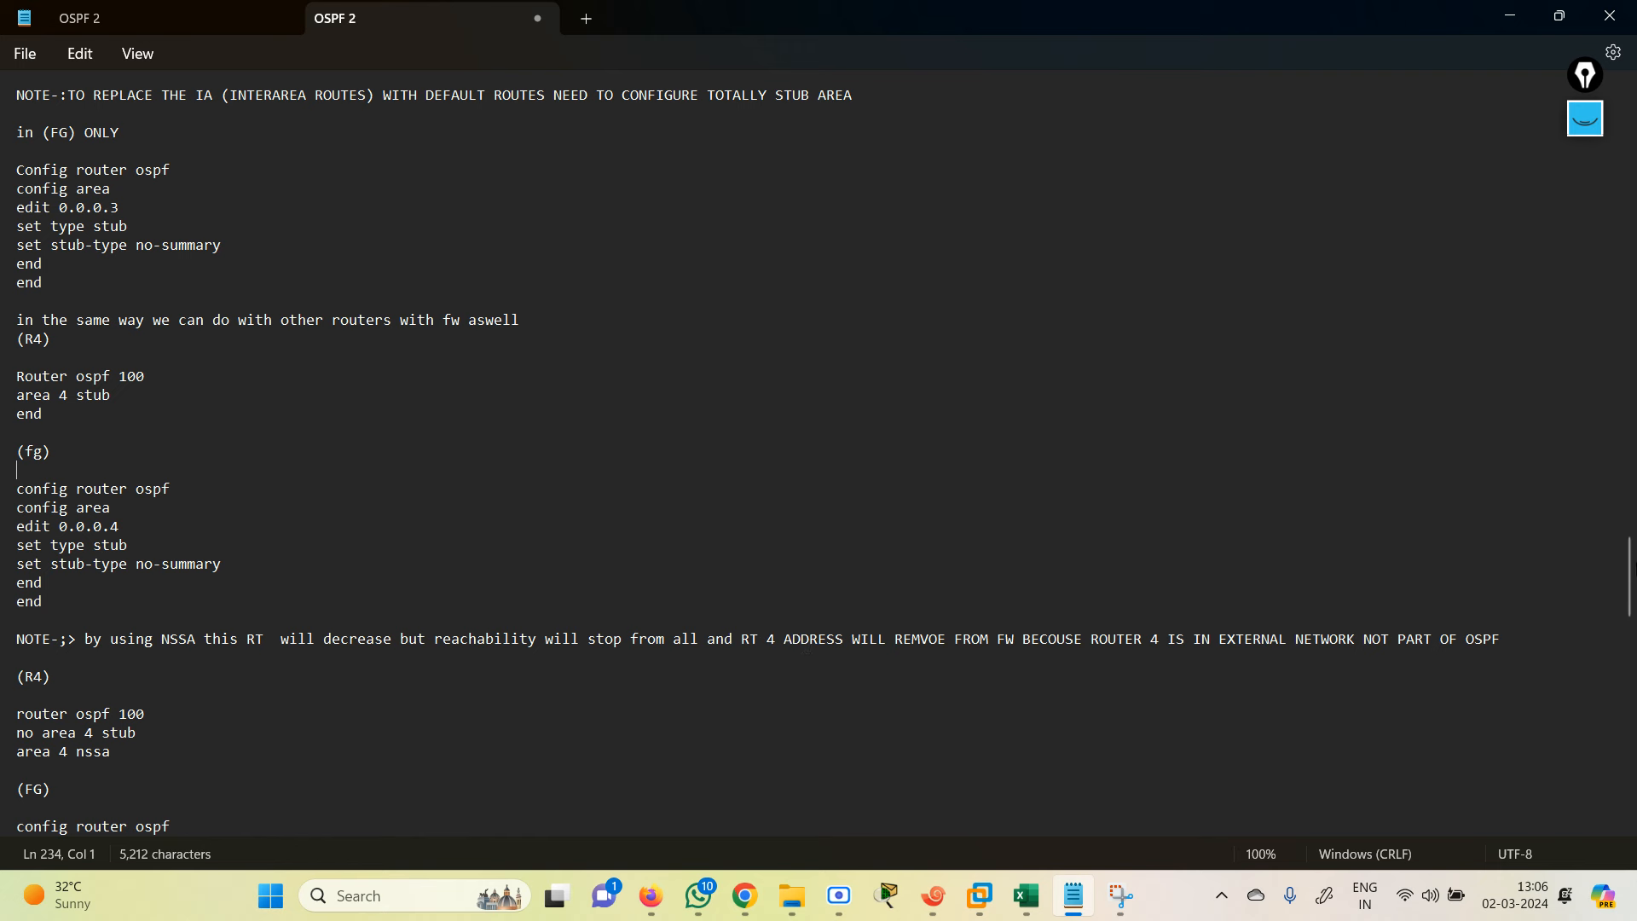
left_click_drag(1630, 597, 1632, 636)
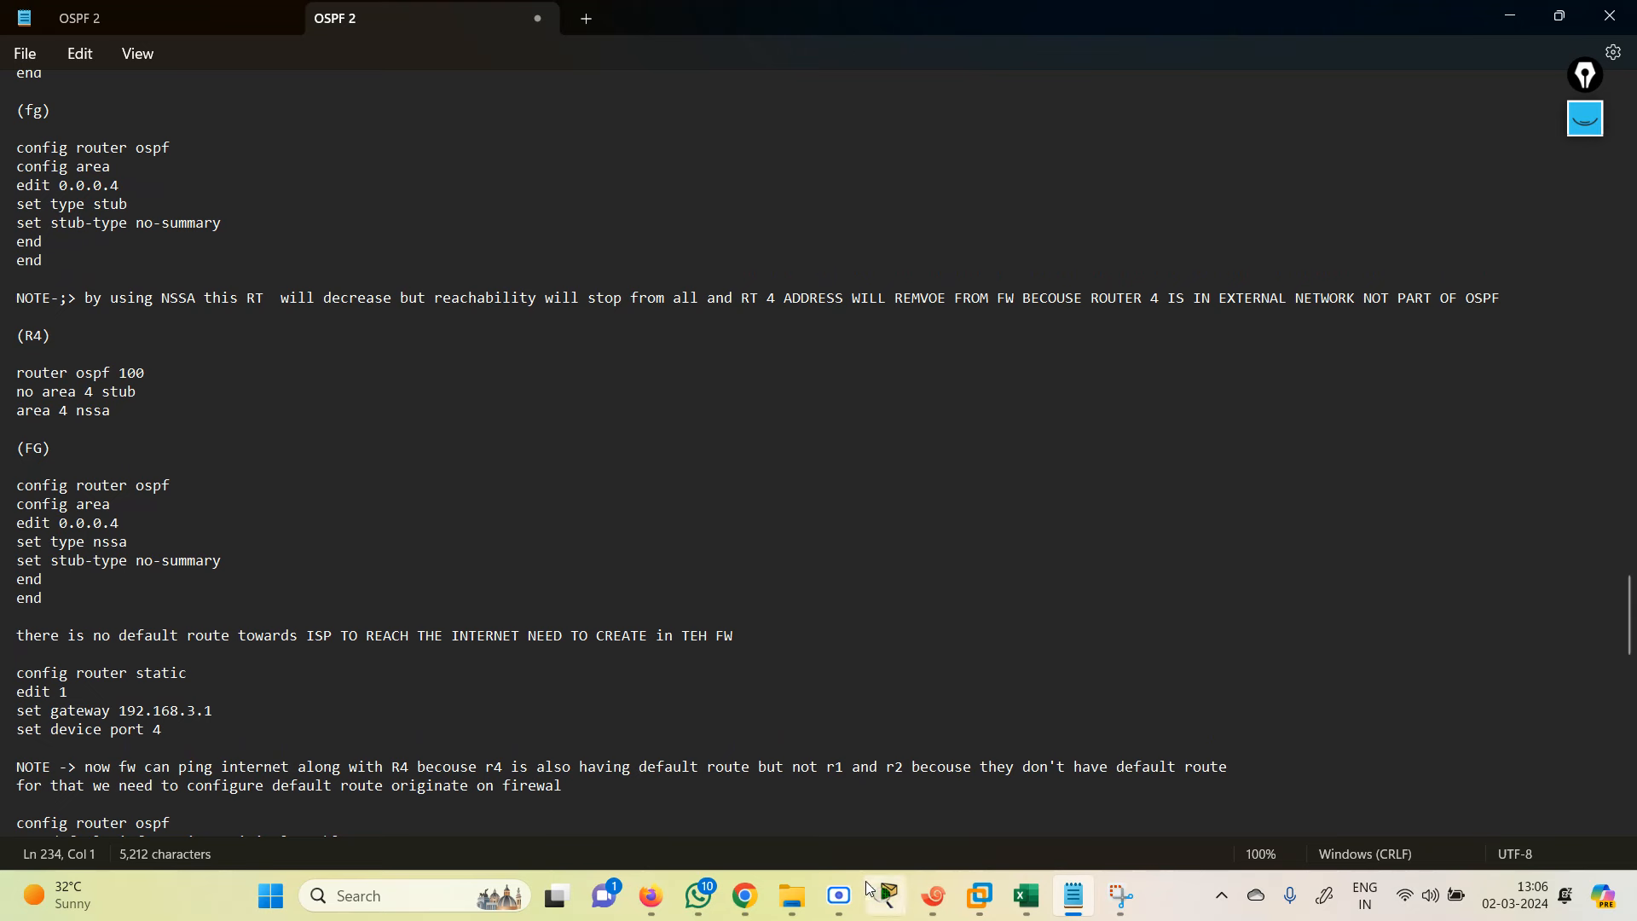
left_click(943, 904)
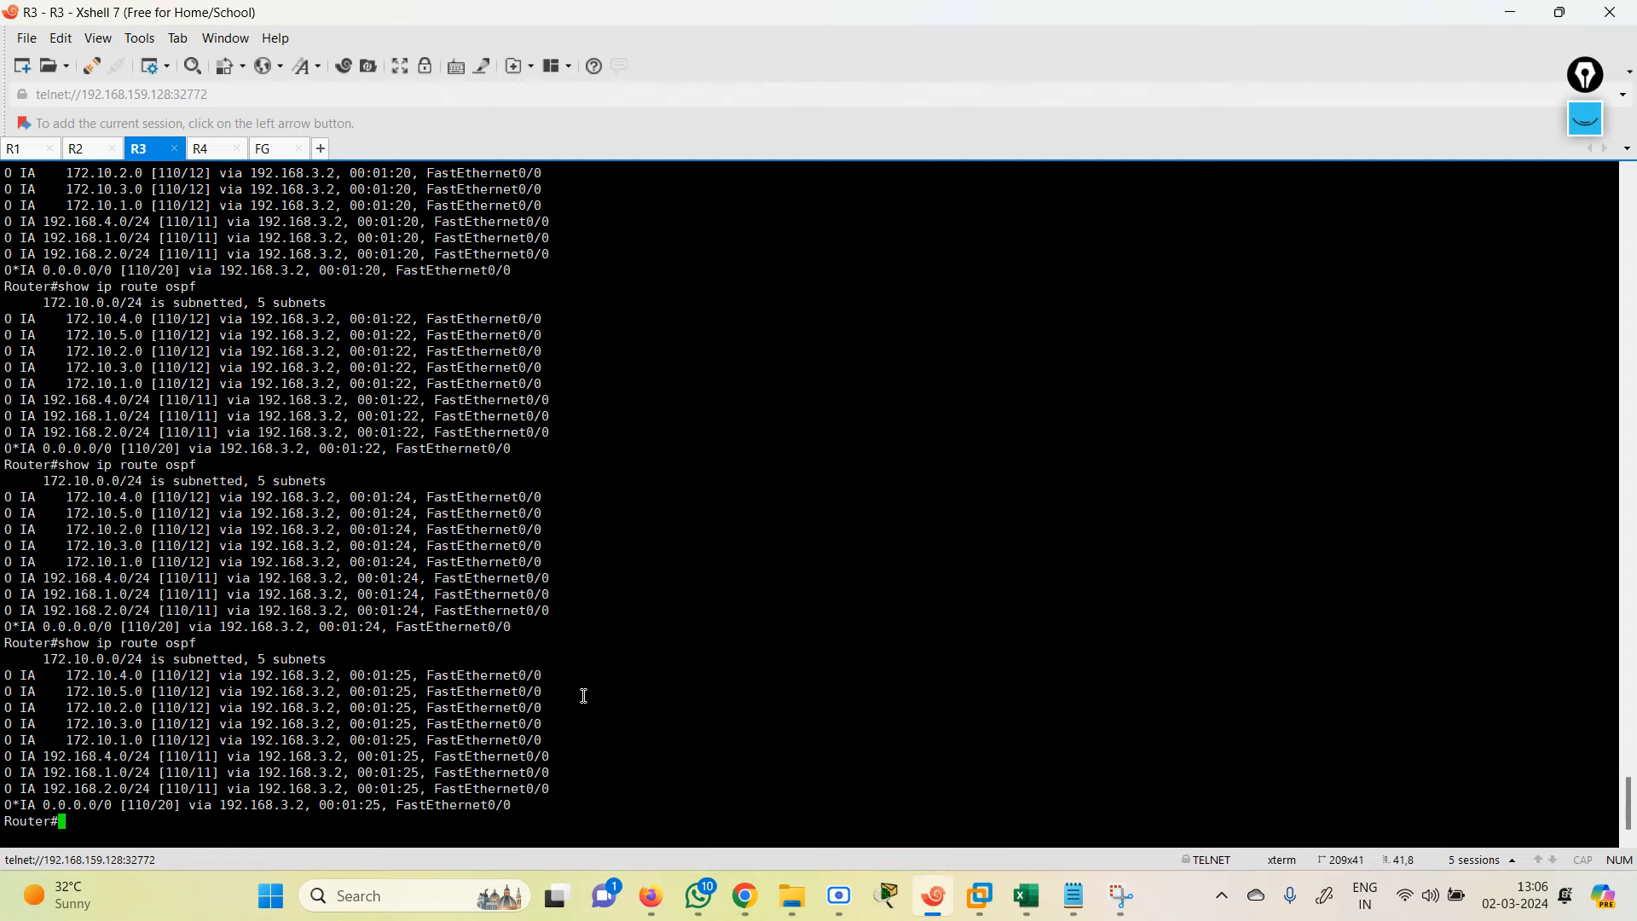
Step: Rerun show ip route ospf on R3, highlight the inter-area and 0.0.0.0/0 routes, then minimize
key("Up")
key("Return")
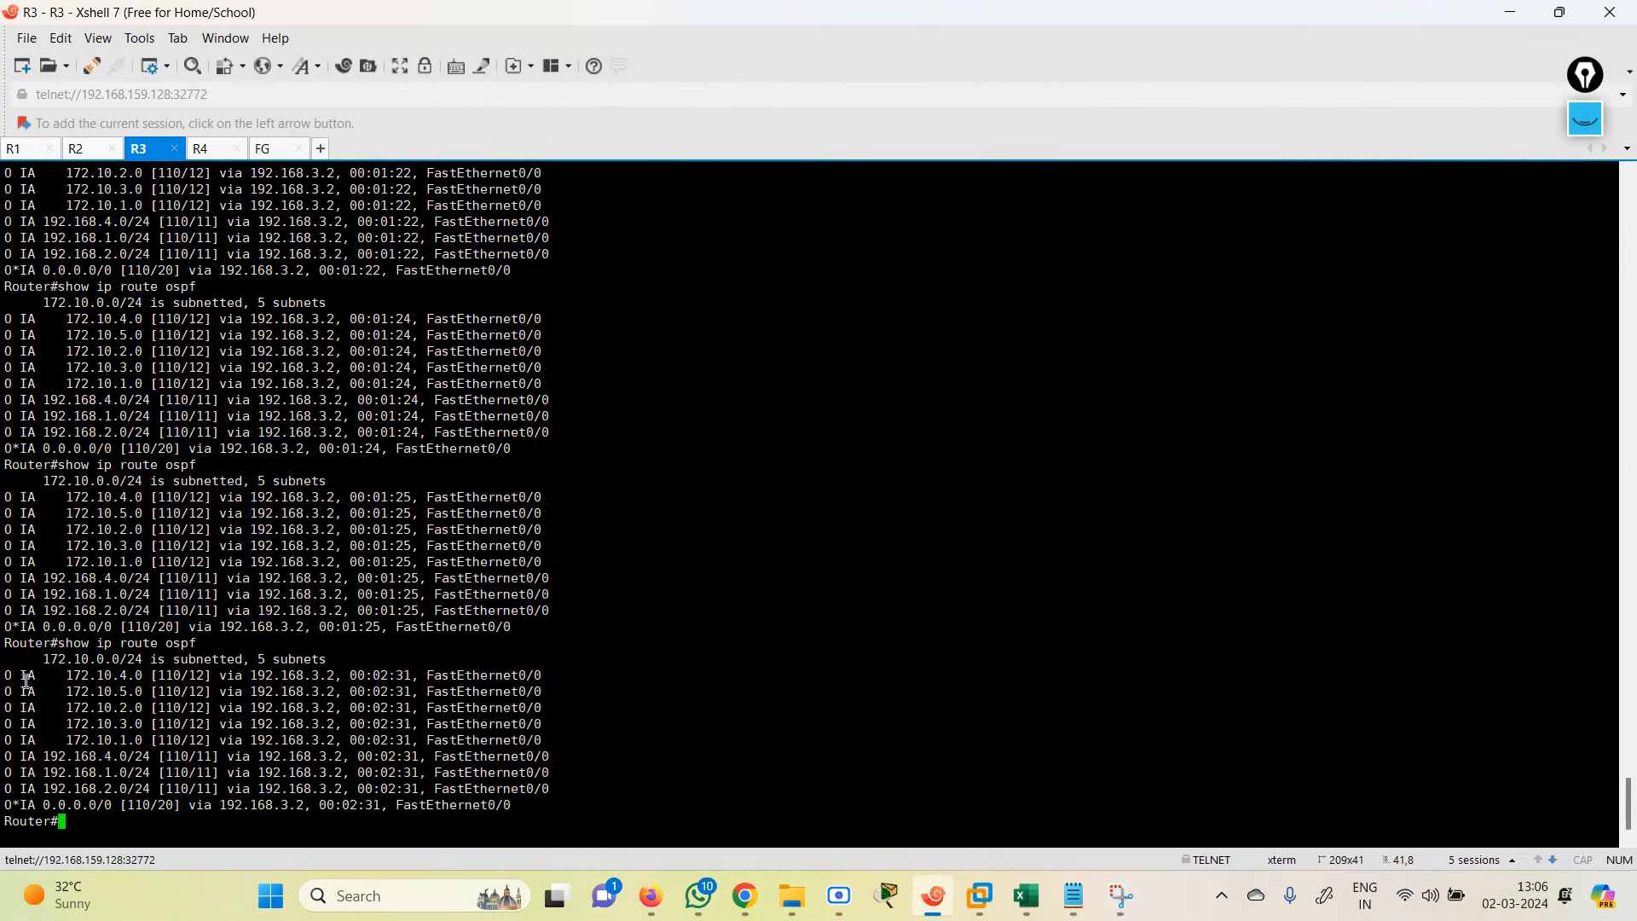
left_click_drag(23, 680, 507, 784)
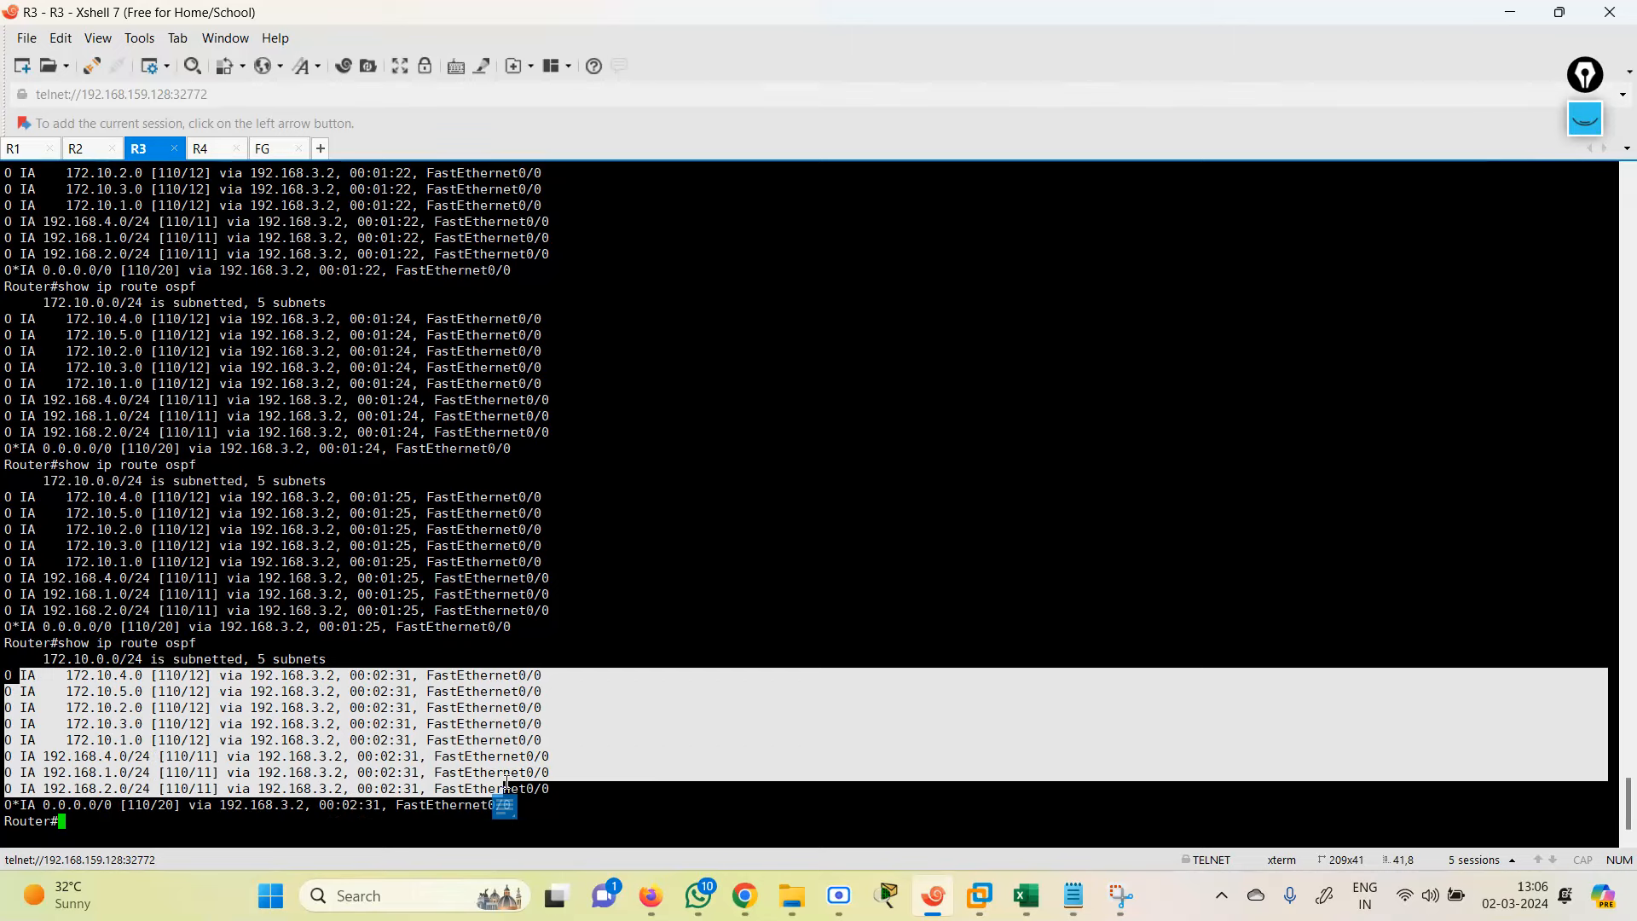
left_click_drag(41, 805, 537, 805)
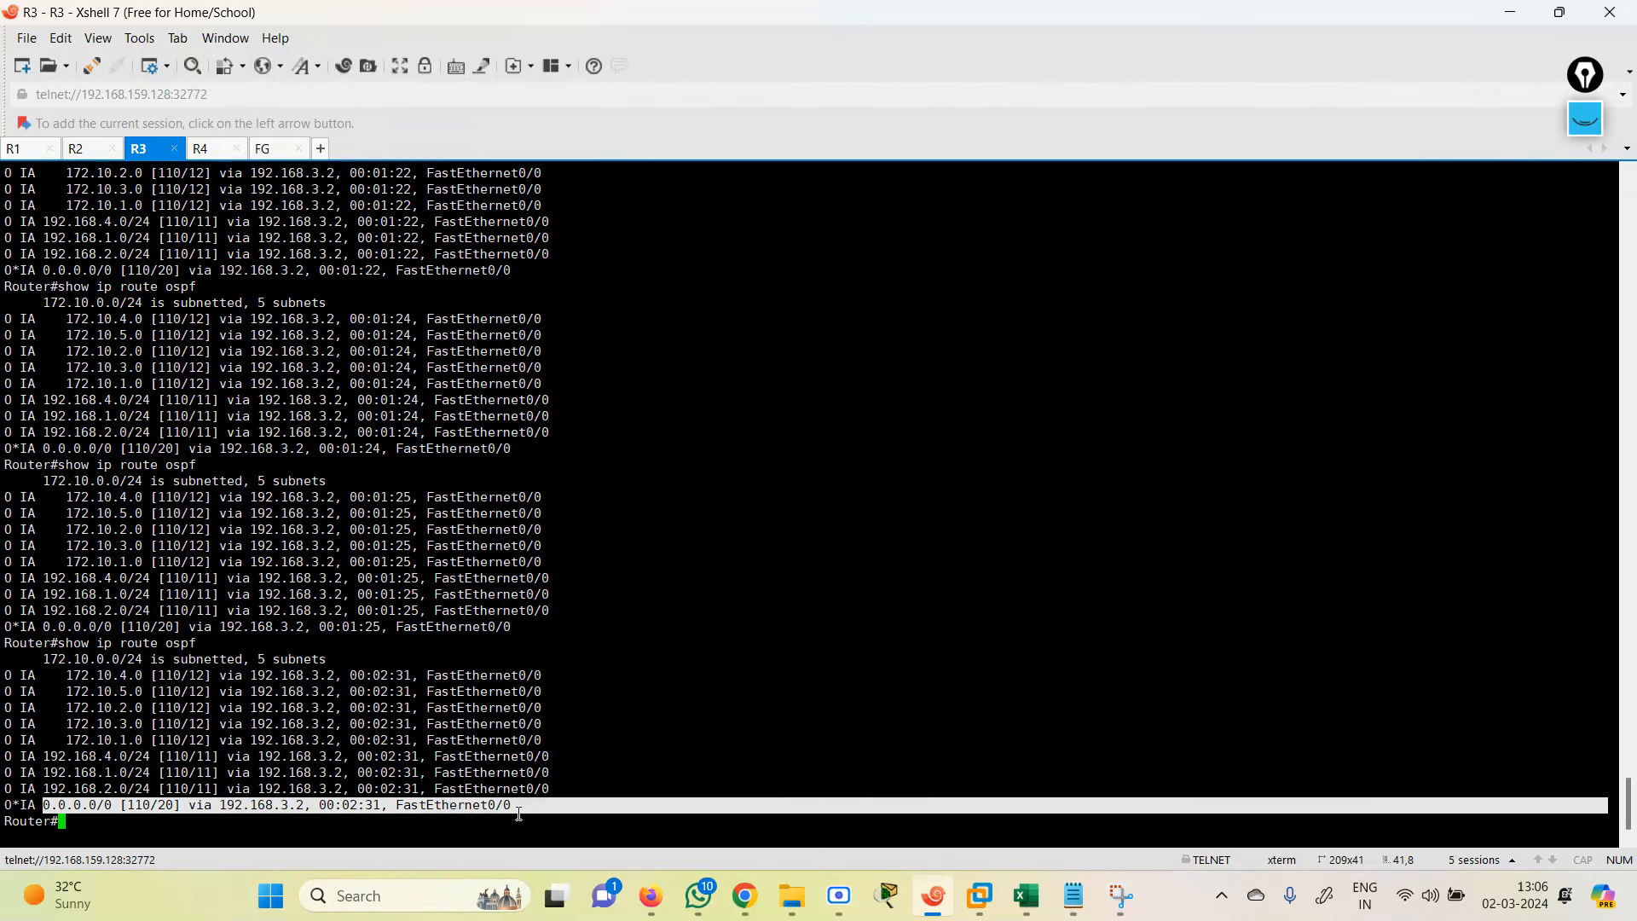
left_click(1512, 22)
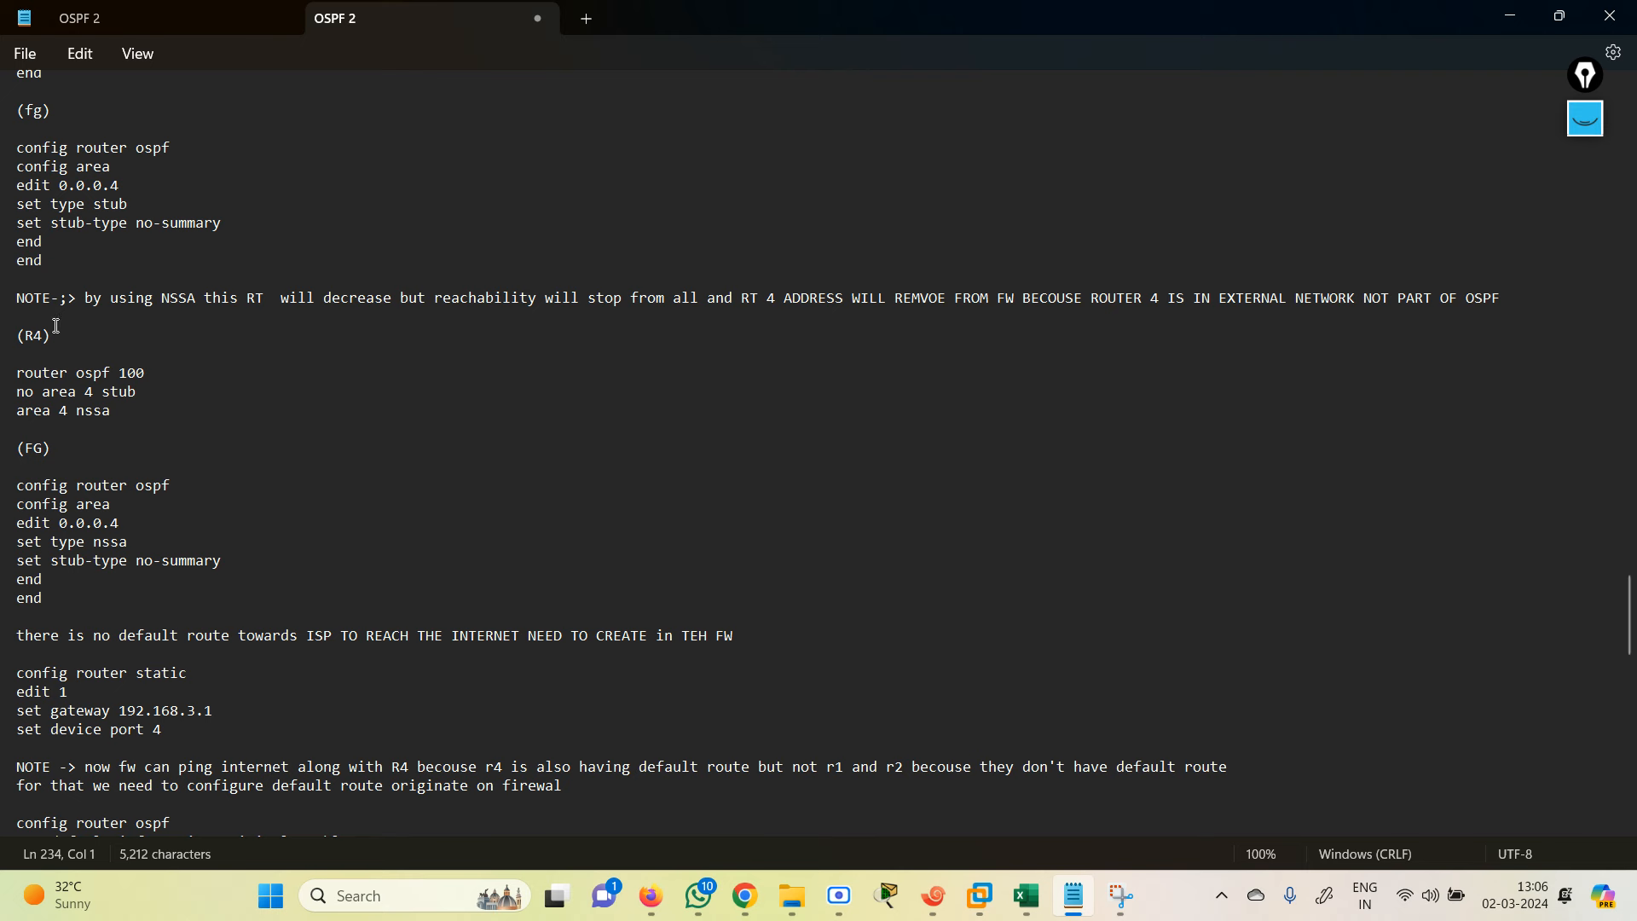
Step: Review the NSSA and static route notes, then copy the config router ospf default-information block
left_click_drag(20, 375, 179, 421)
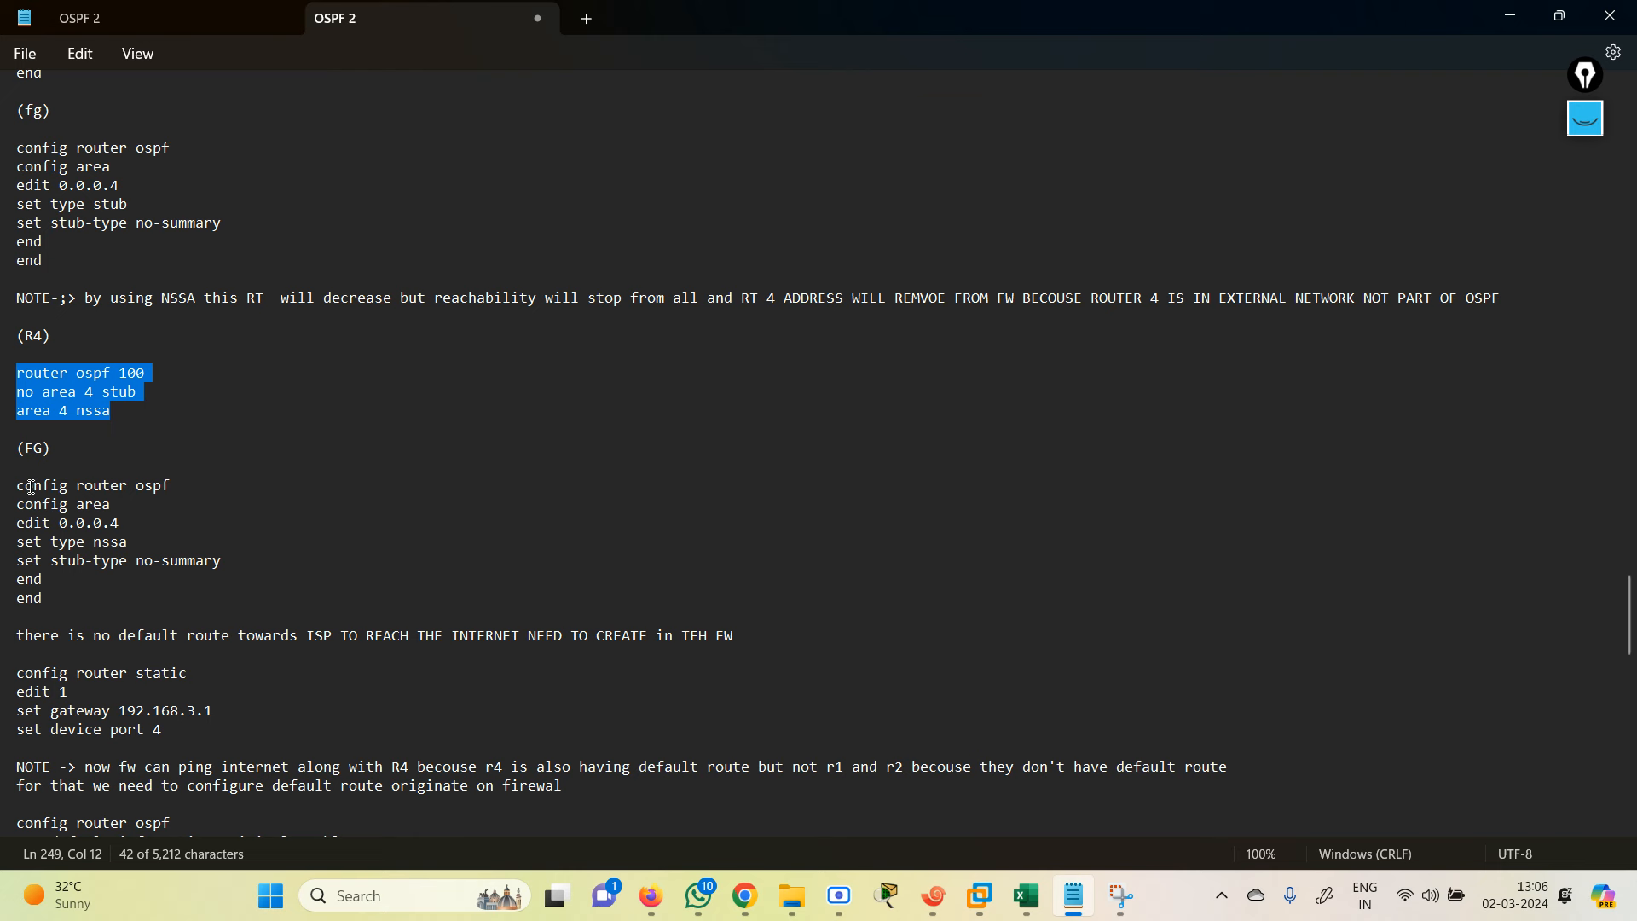
left_click_drag(31, 487, 233, 600)
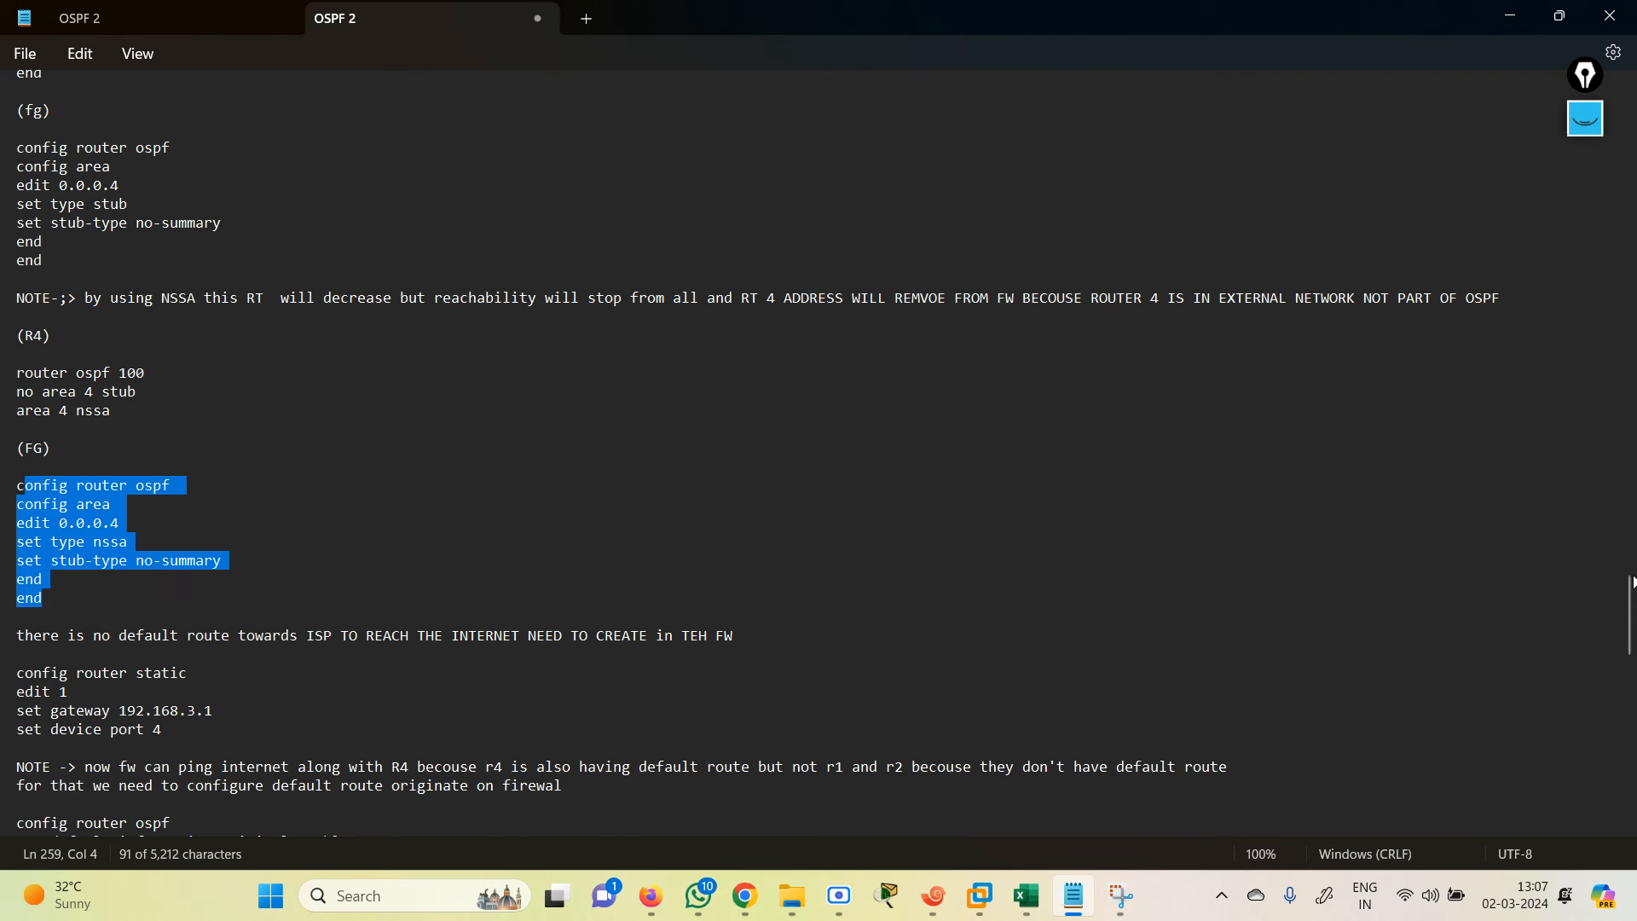
left_click_drag(1632, 581, 1632, 612)
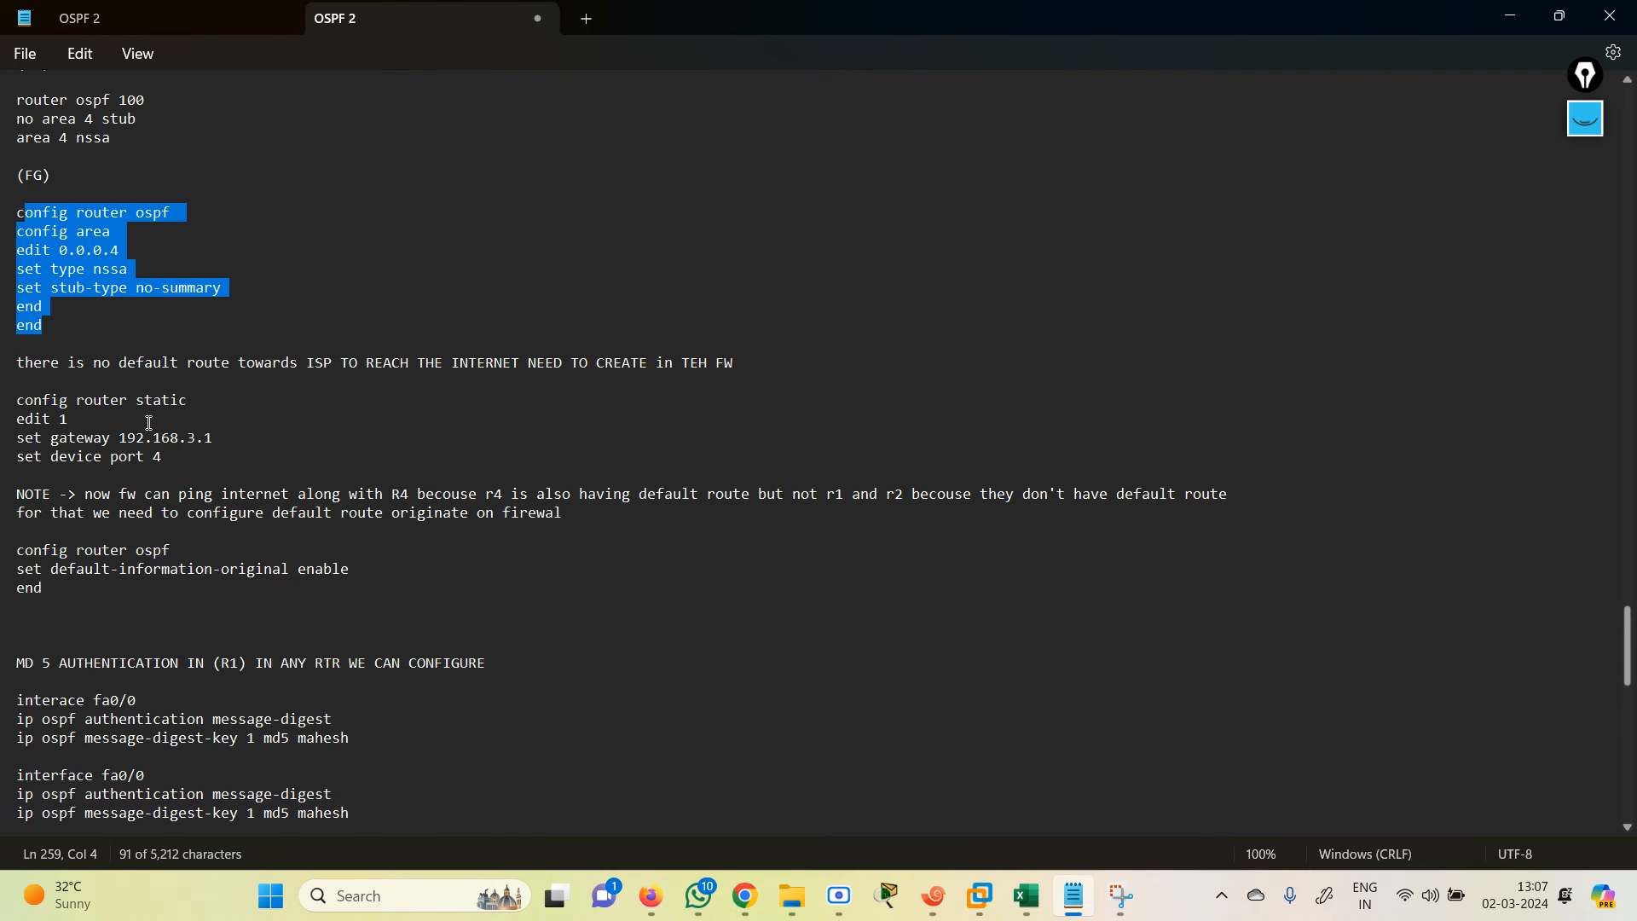
left_click_drag(26, 402, 265, 468)
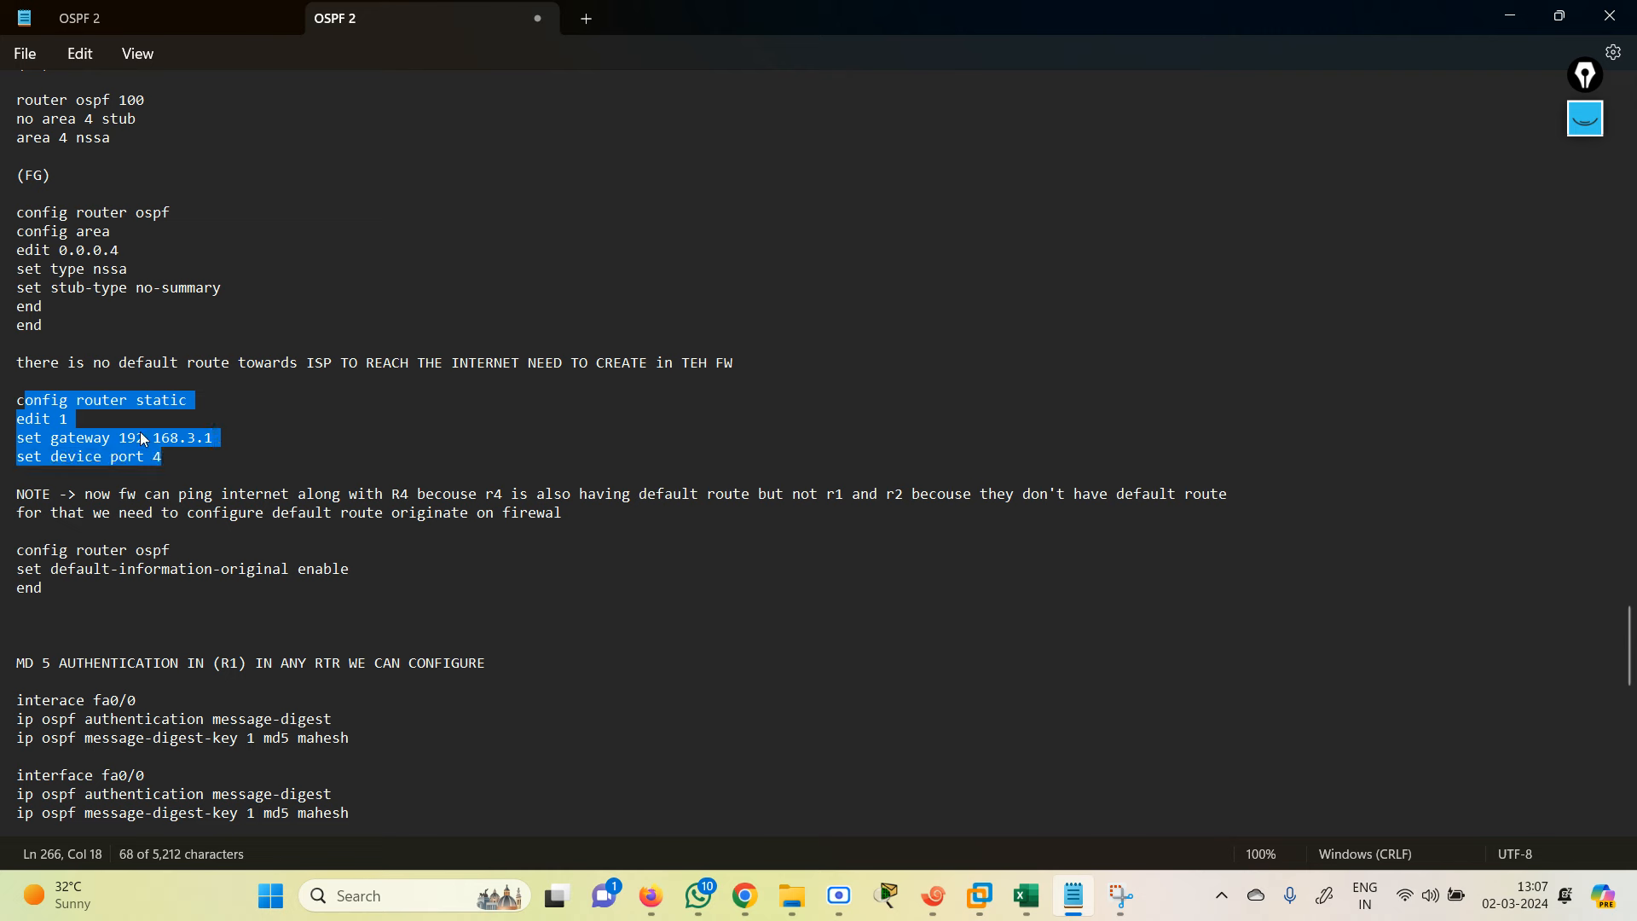
left_click_drag(182, 466, 3, 394)
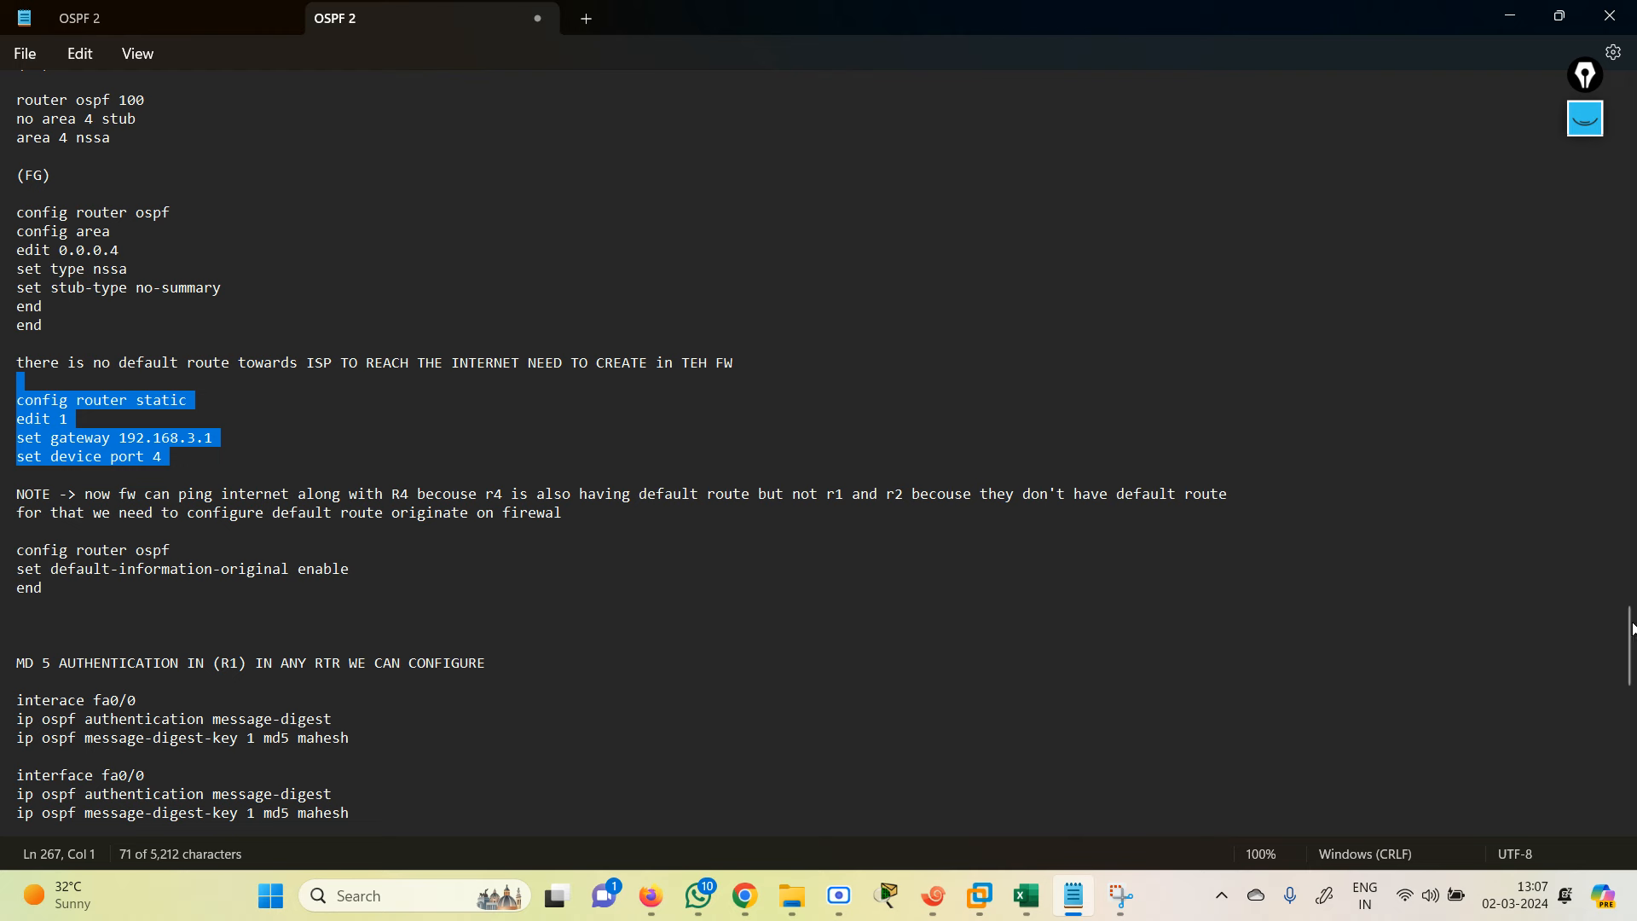
scroll(354, 307, "down", 3)
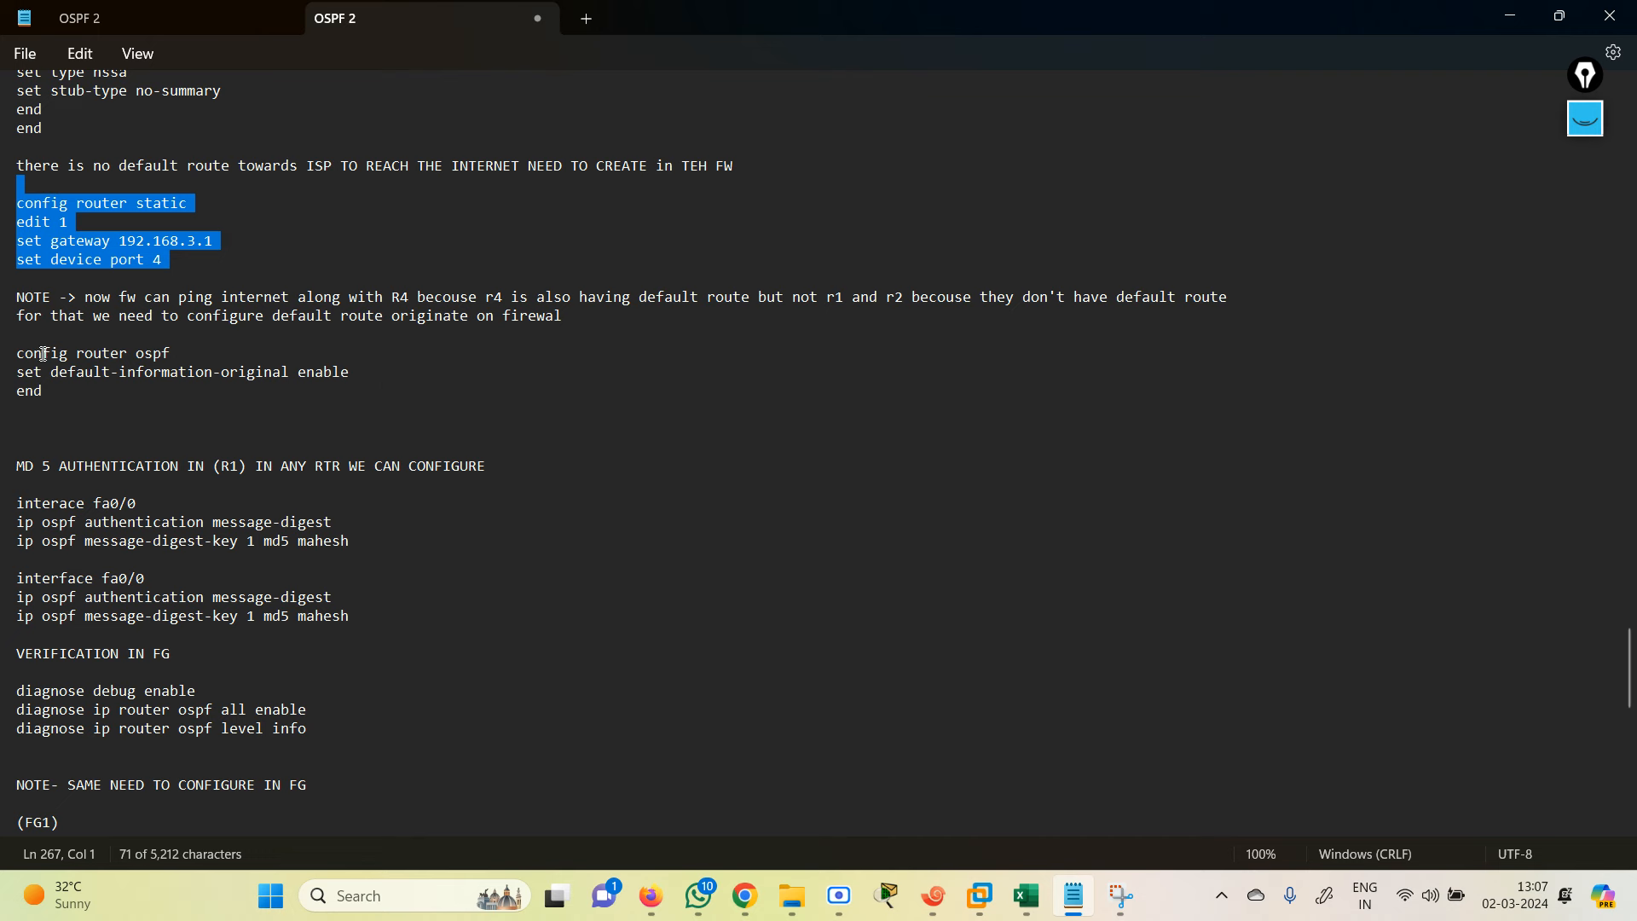
left_click_drag(26, 353, 145, 373)
left_click_drag(17, 353, 372, 387)
key("ctrl+c")
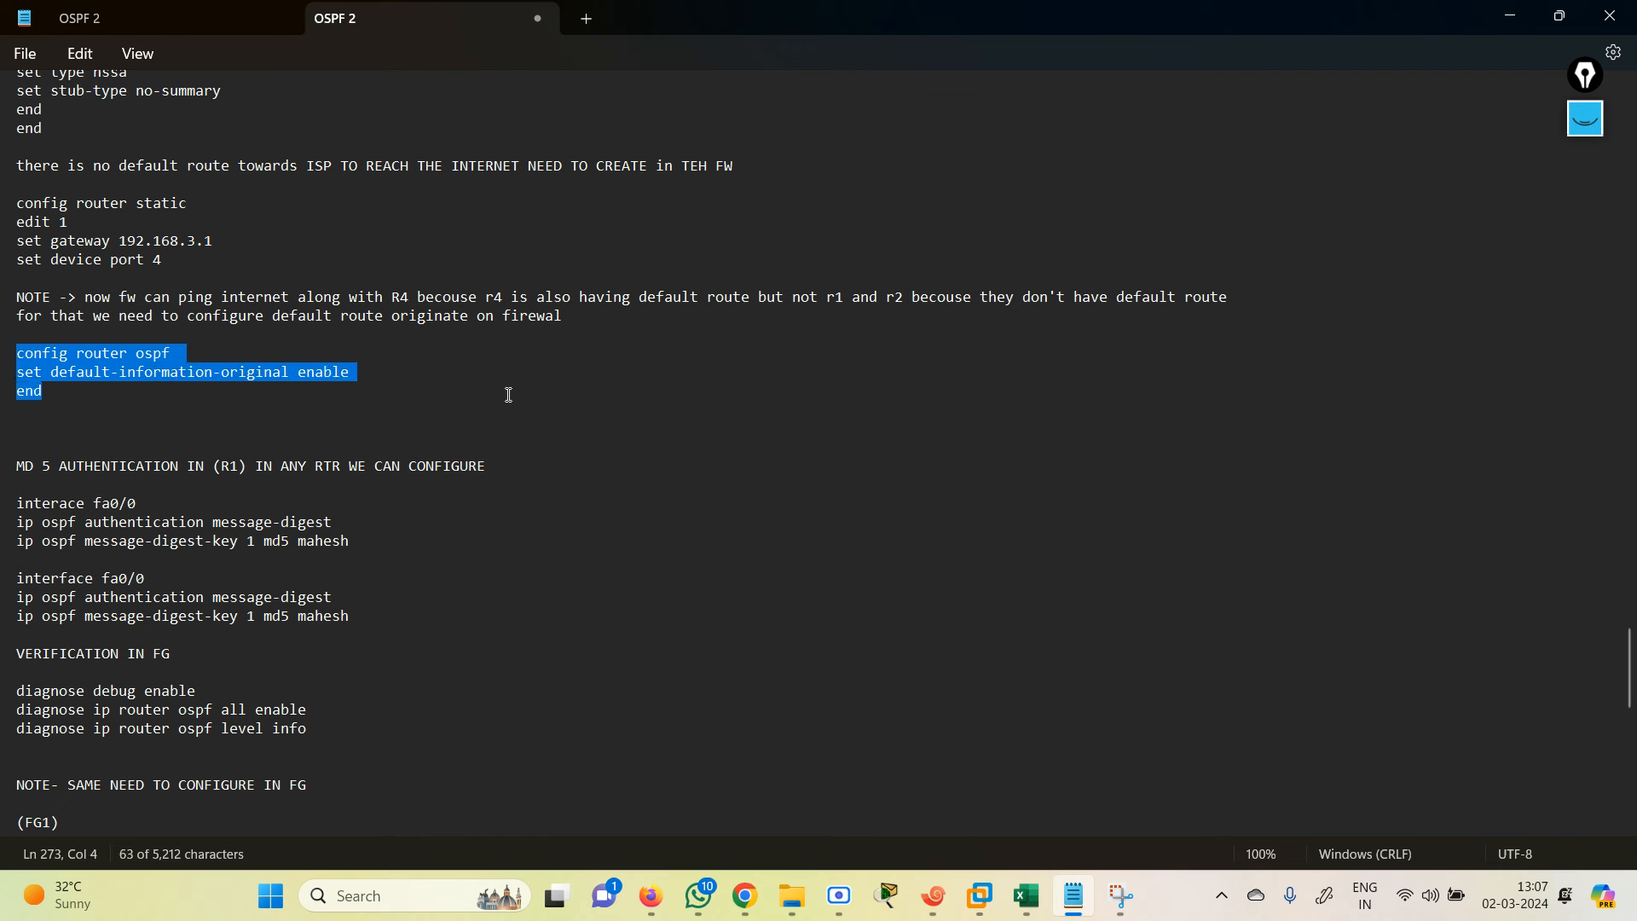
Step: Paste the copied default-information commands into the FortiGate session
left_click(1510, 15)
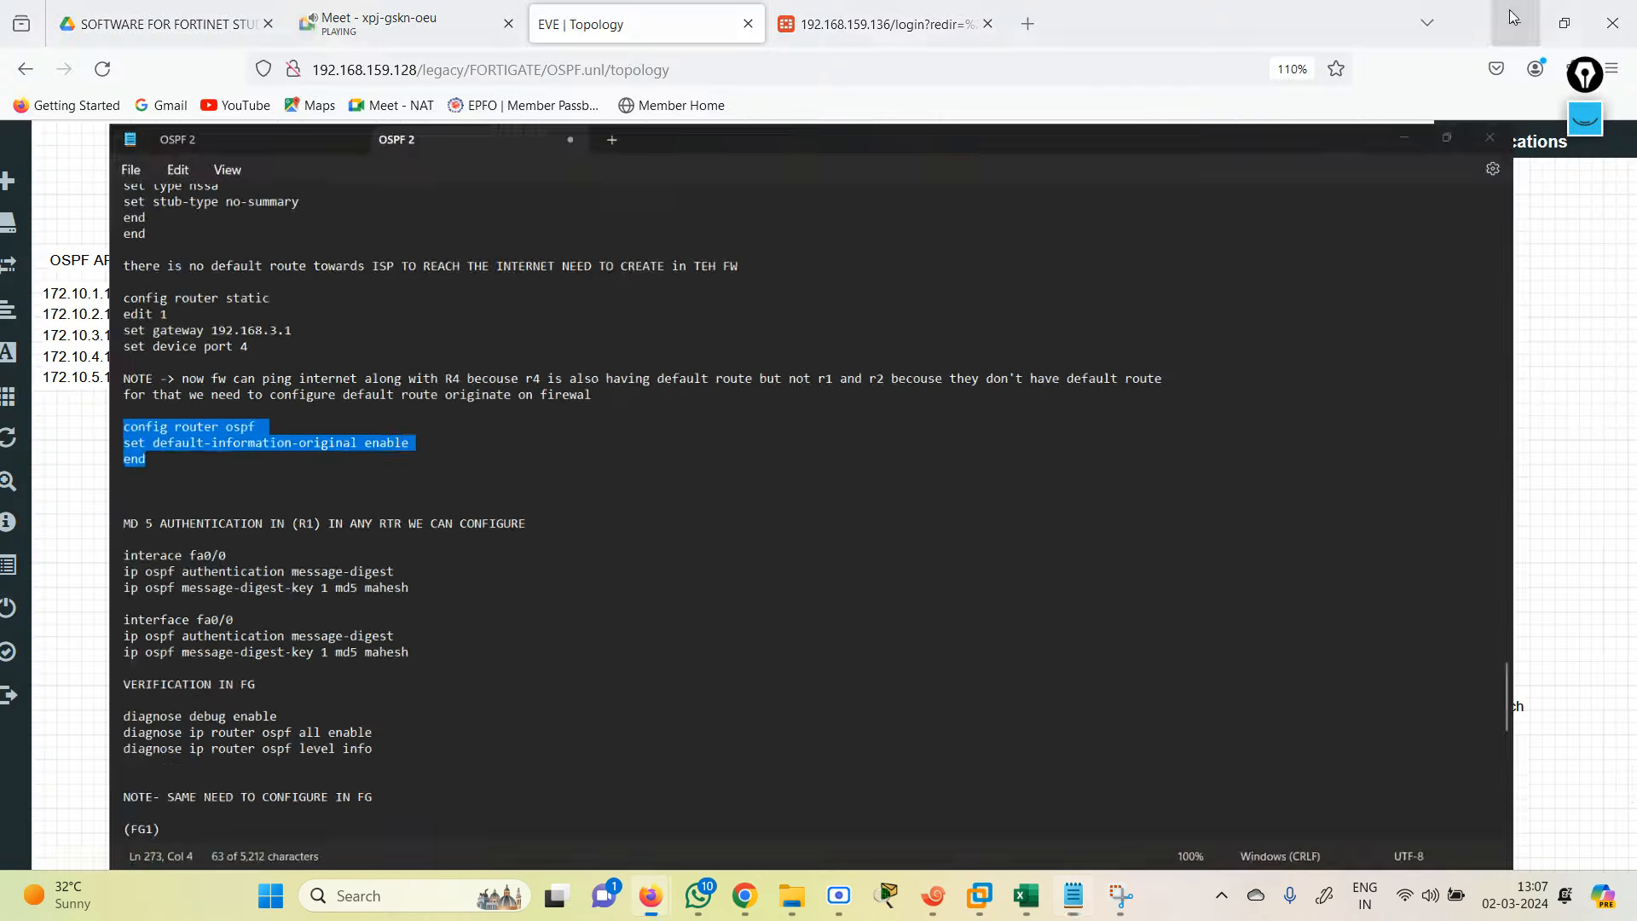
left_click(933, 895)
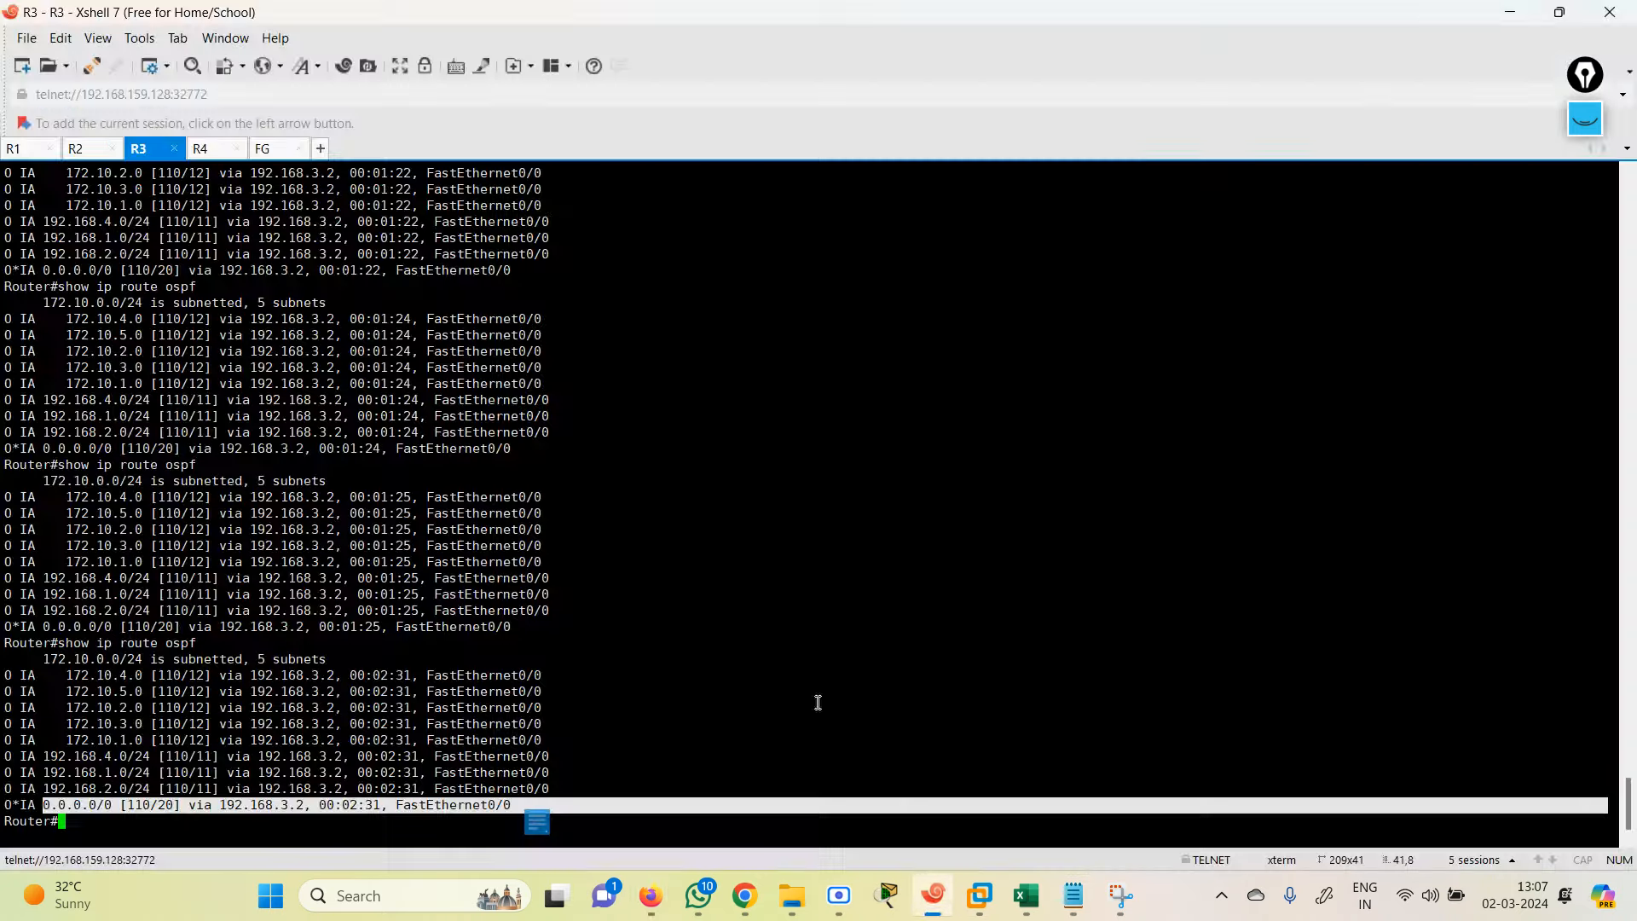
left_click(277, 151)
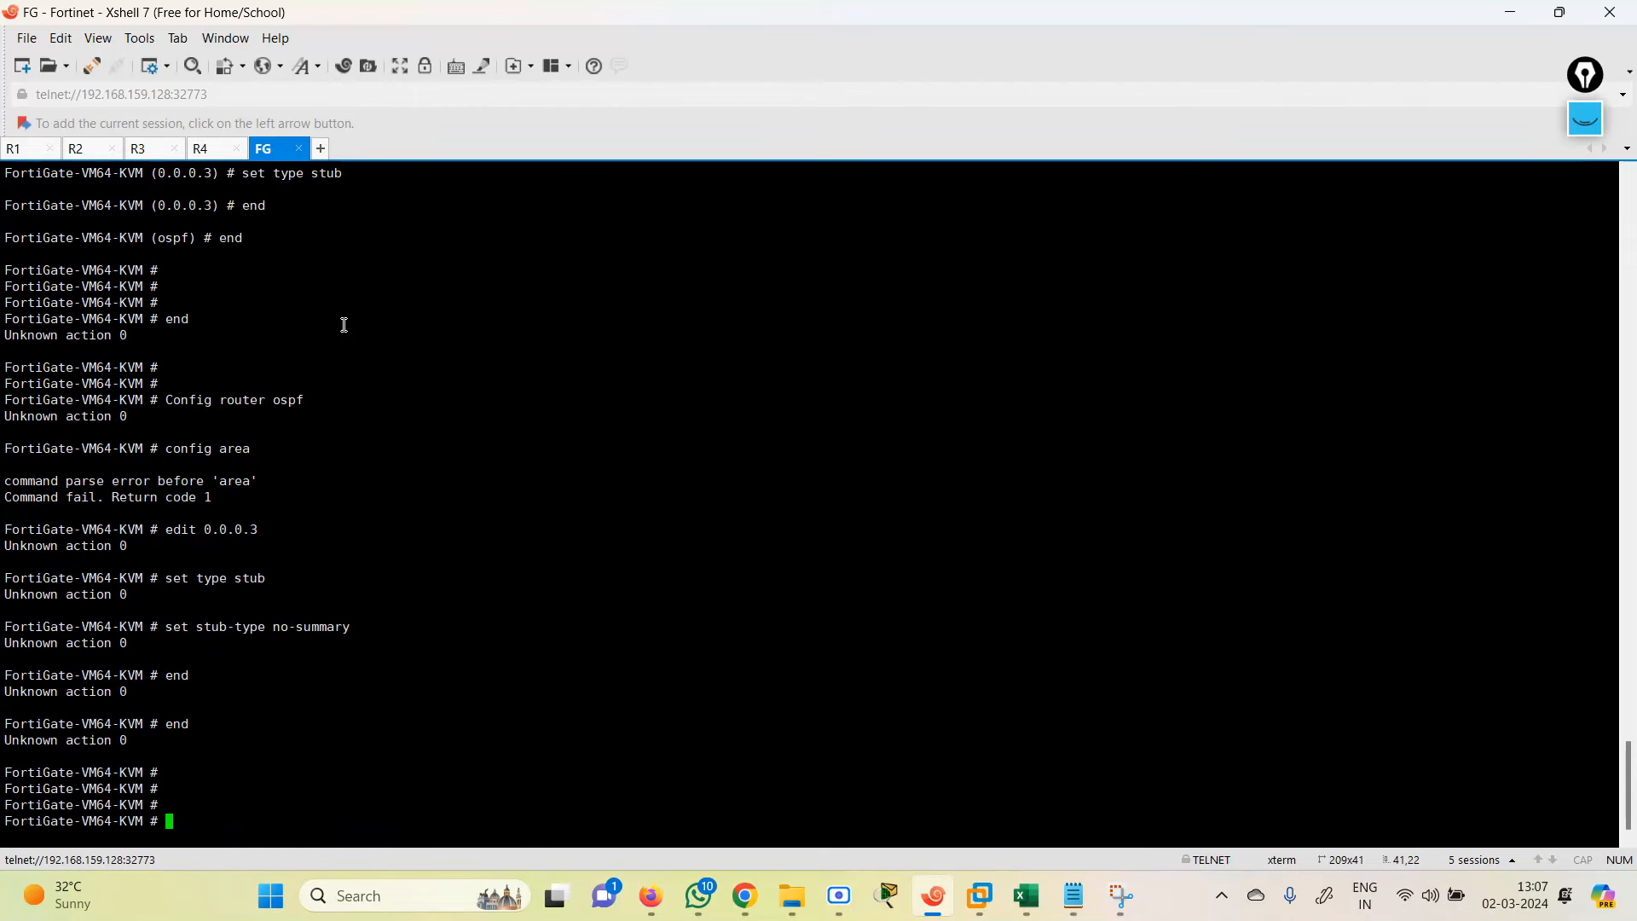
right_click(410, 503)
left_click(473, 493)
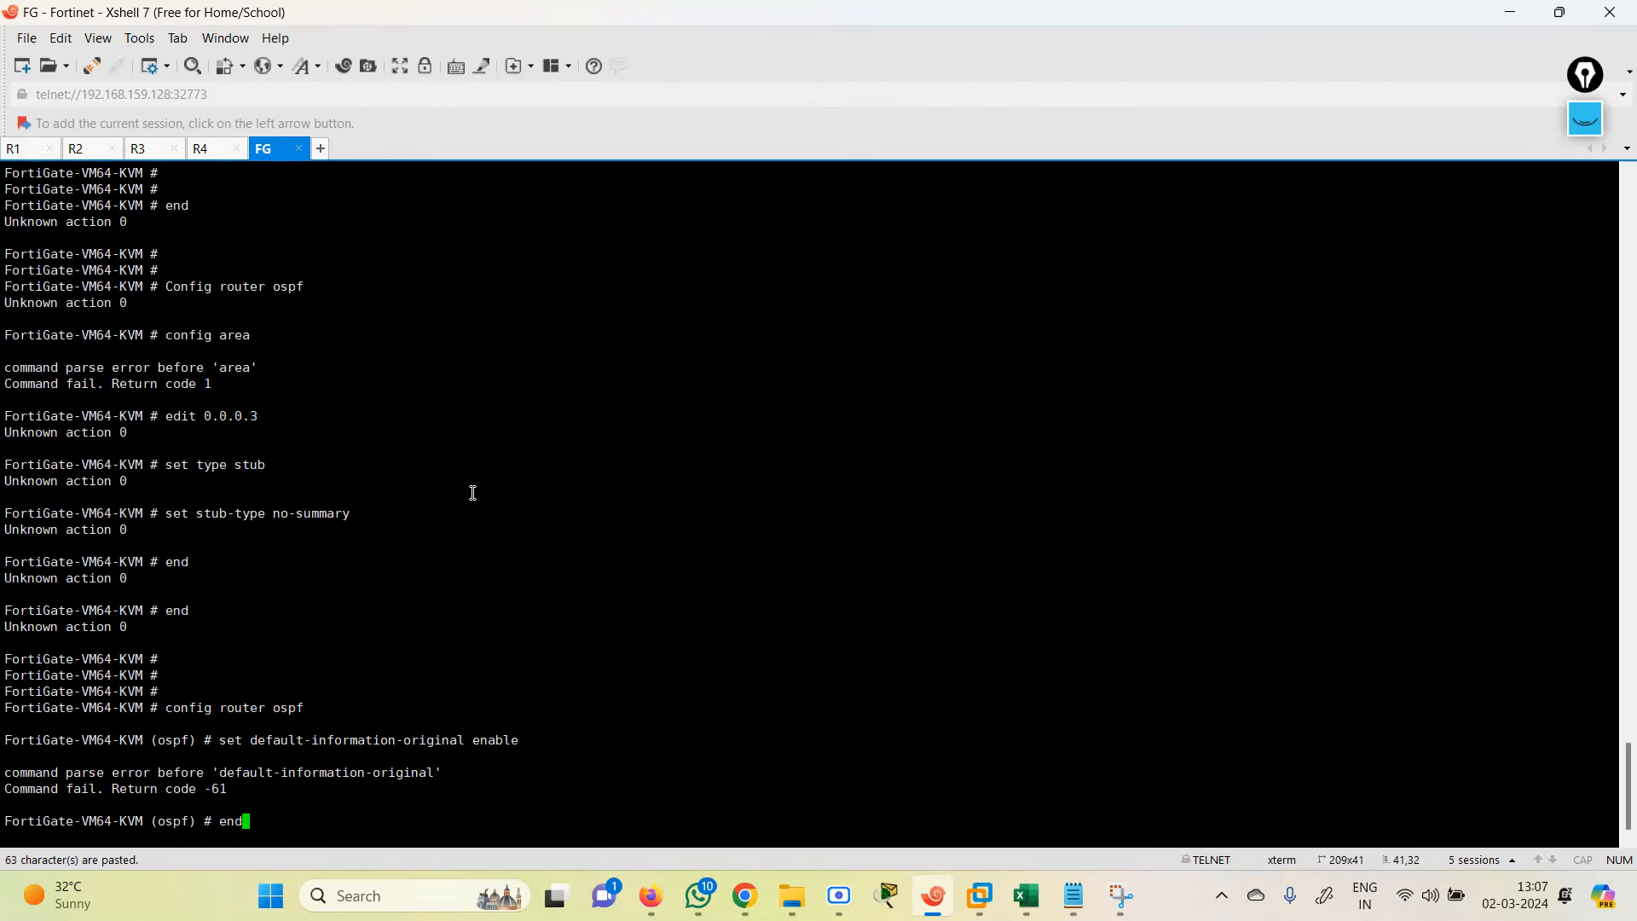
key("Return")
Step: Under config router ospf, set default-information-originate enable
key("Return")
key("Return")
type("co")
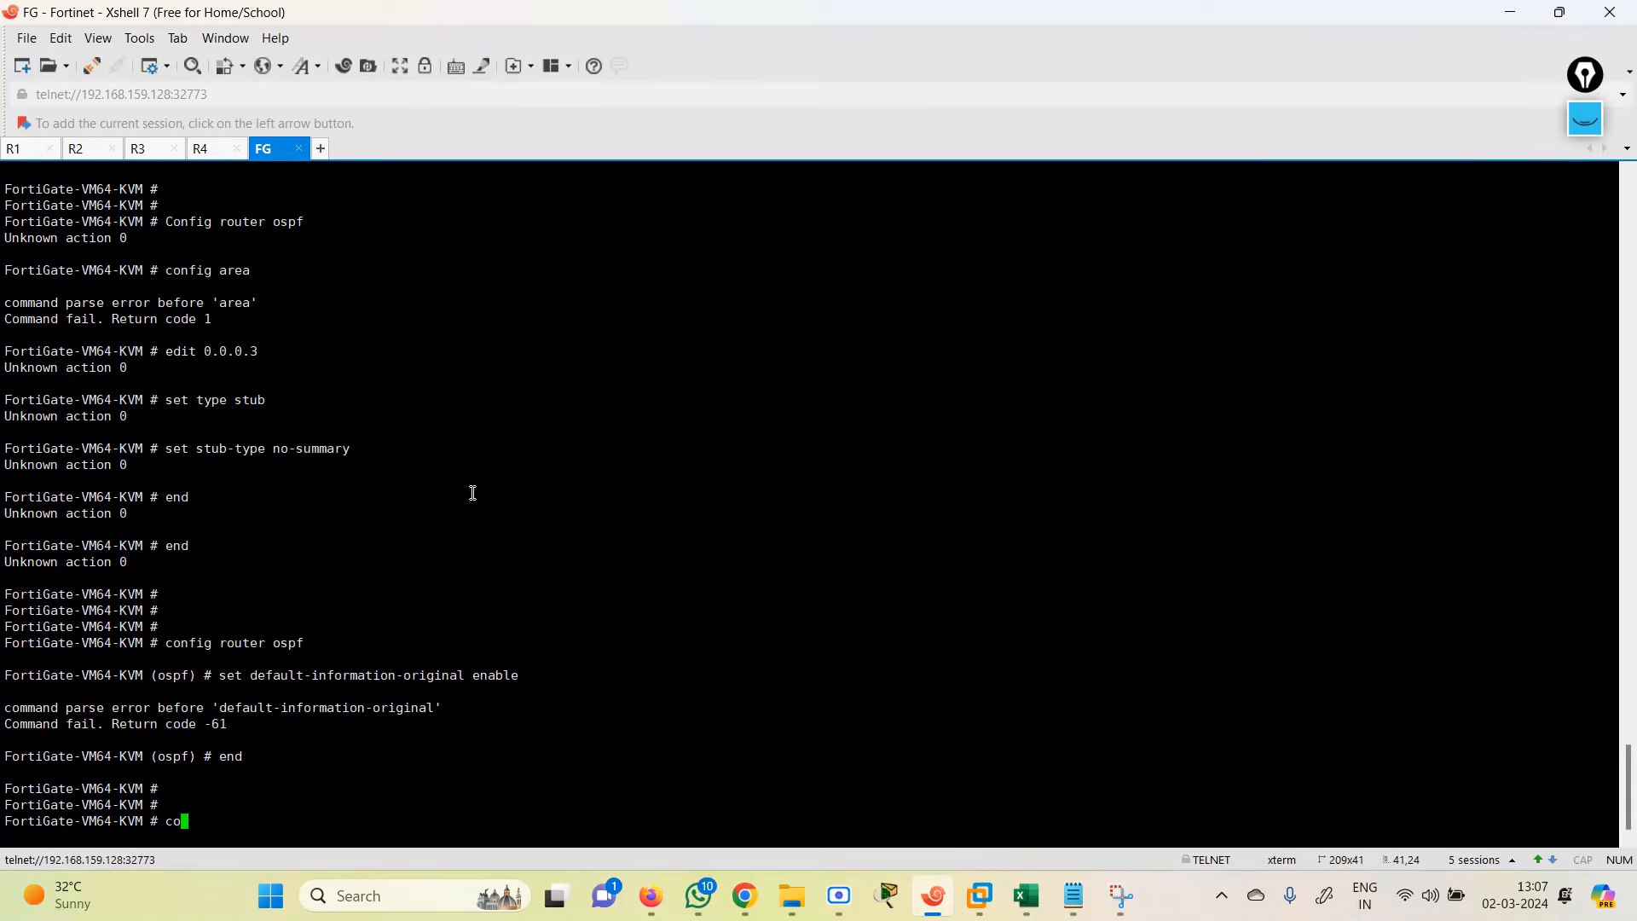
type("nfig router ospf")
key("Return")
type("ed")
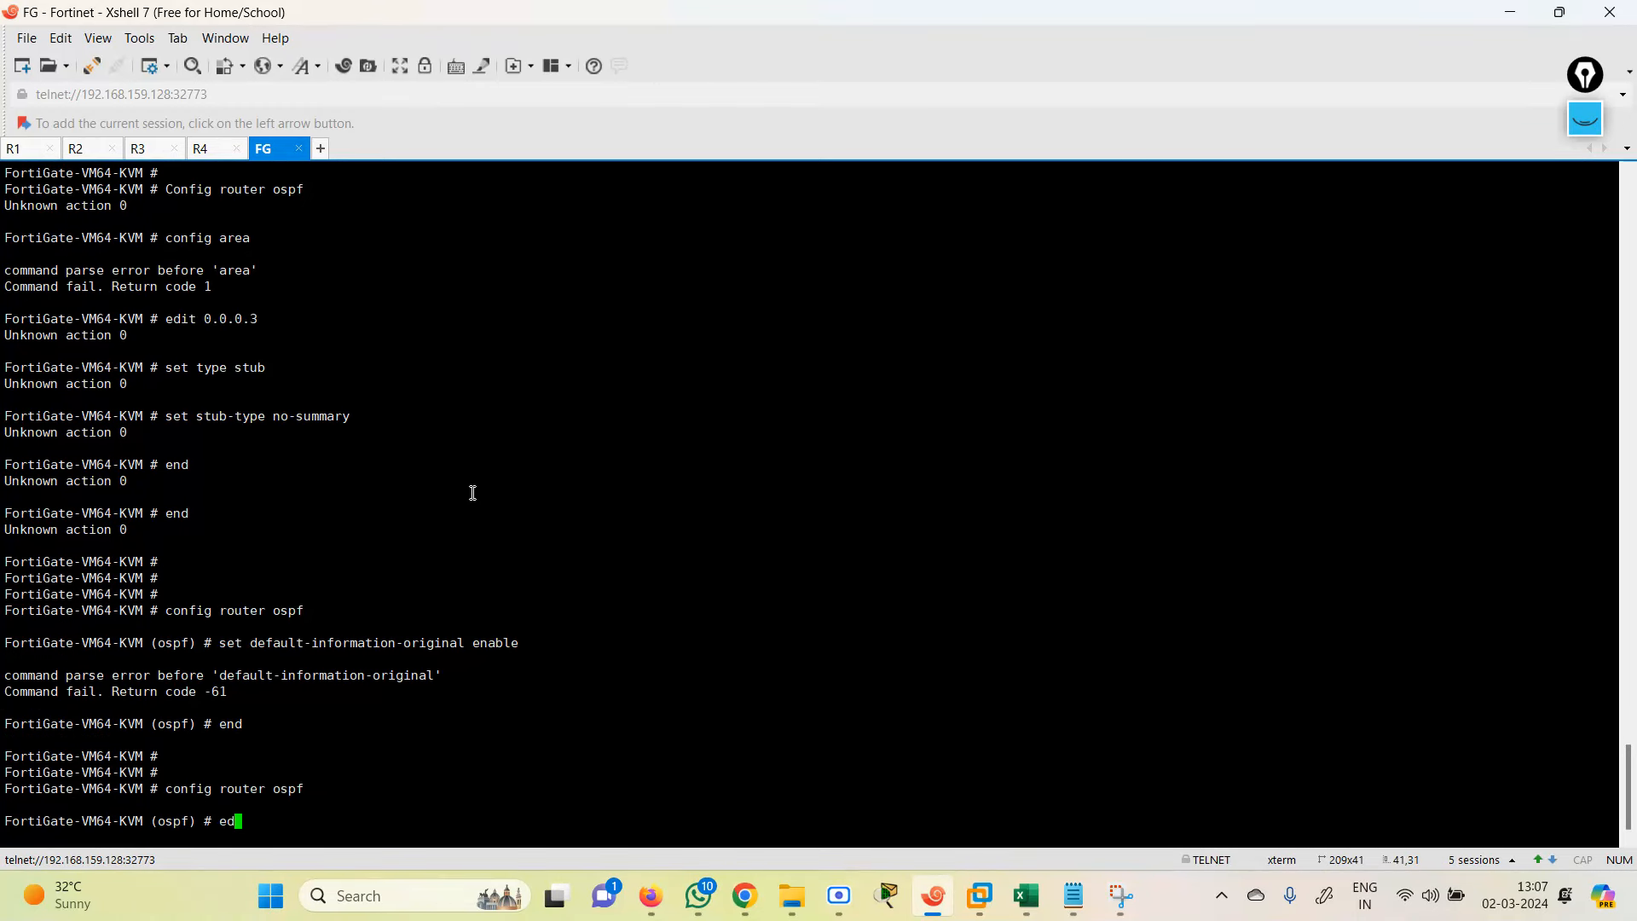
key("BackSpace")
key("BackSpace")
type("set default-information-originate")
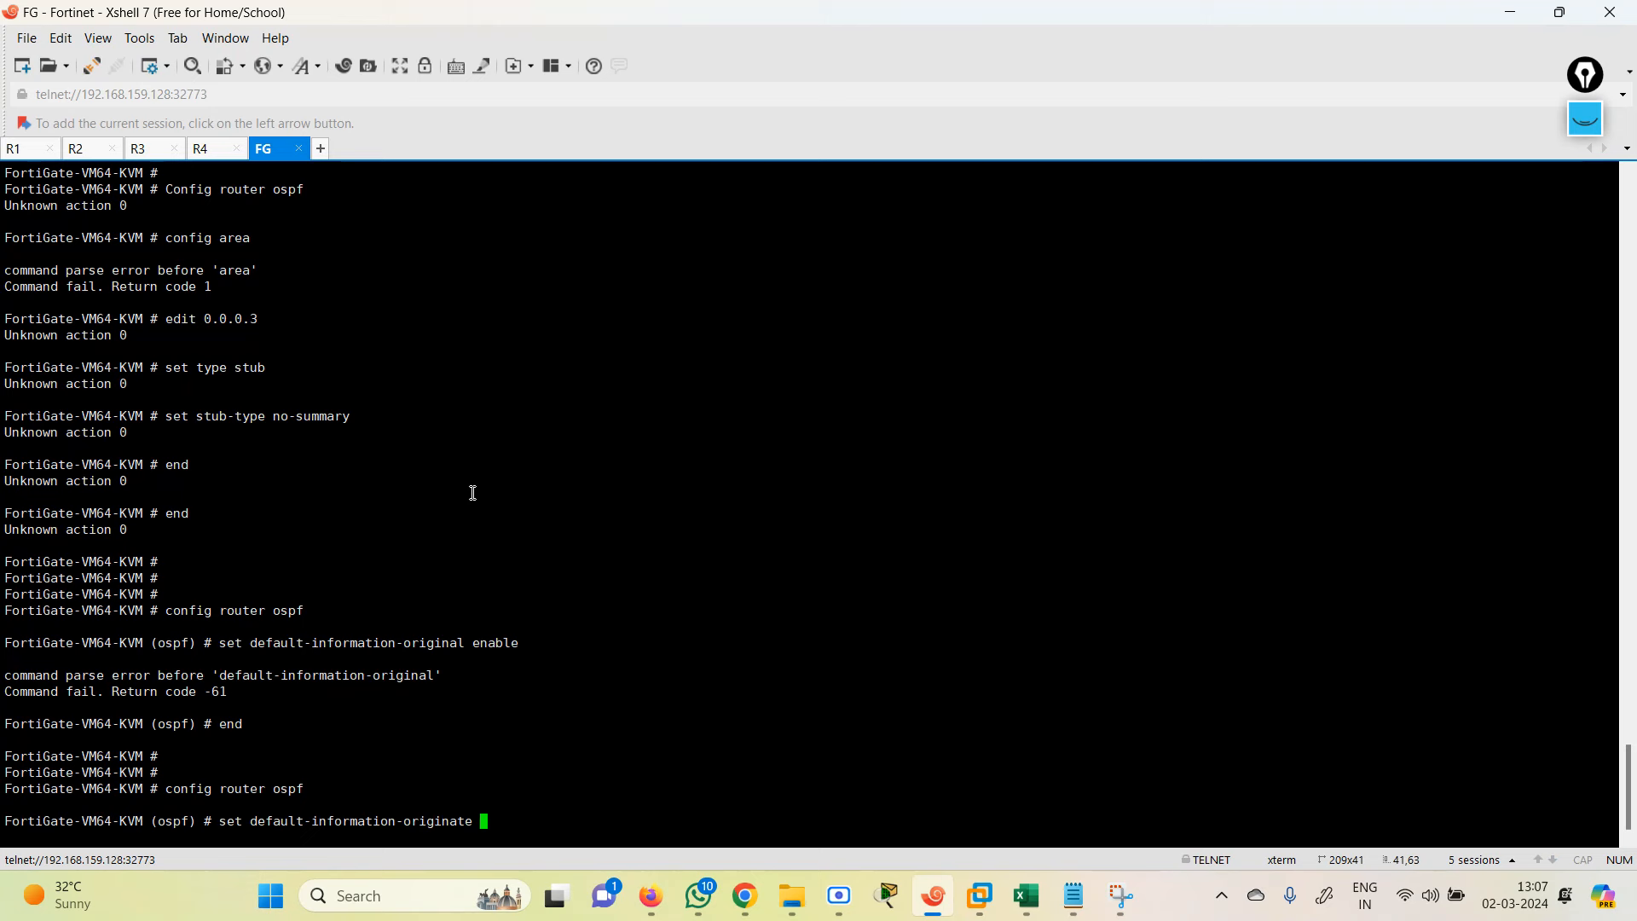
type(" enable")
key("Return")
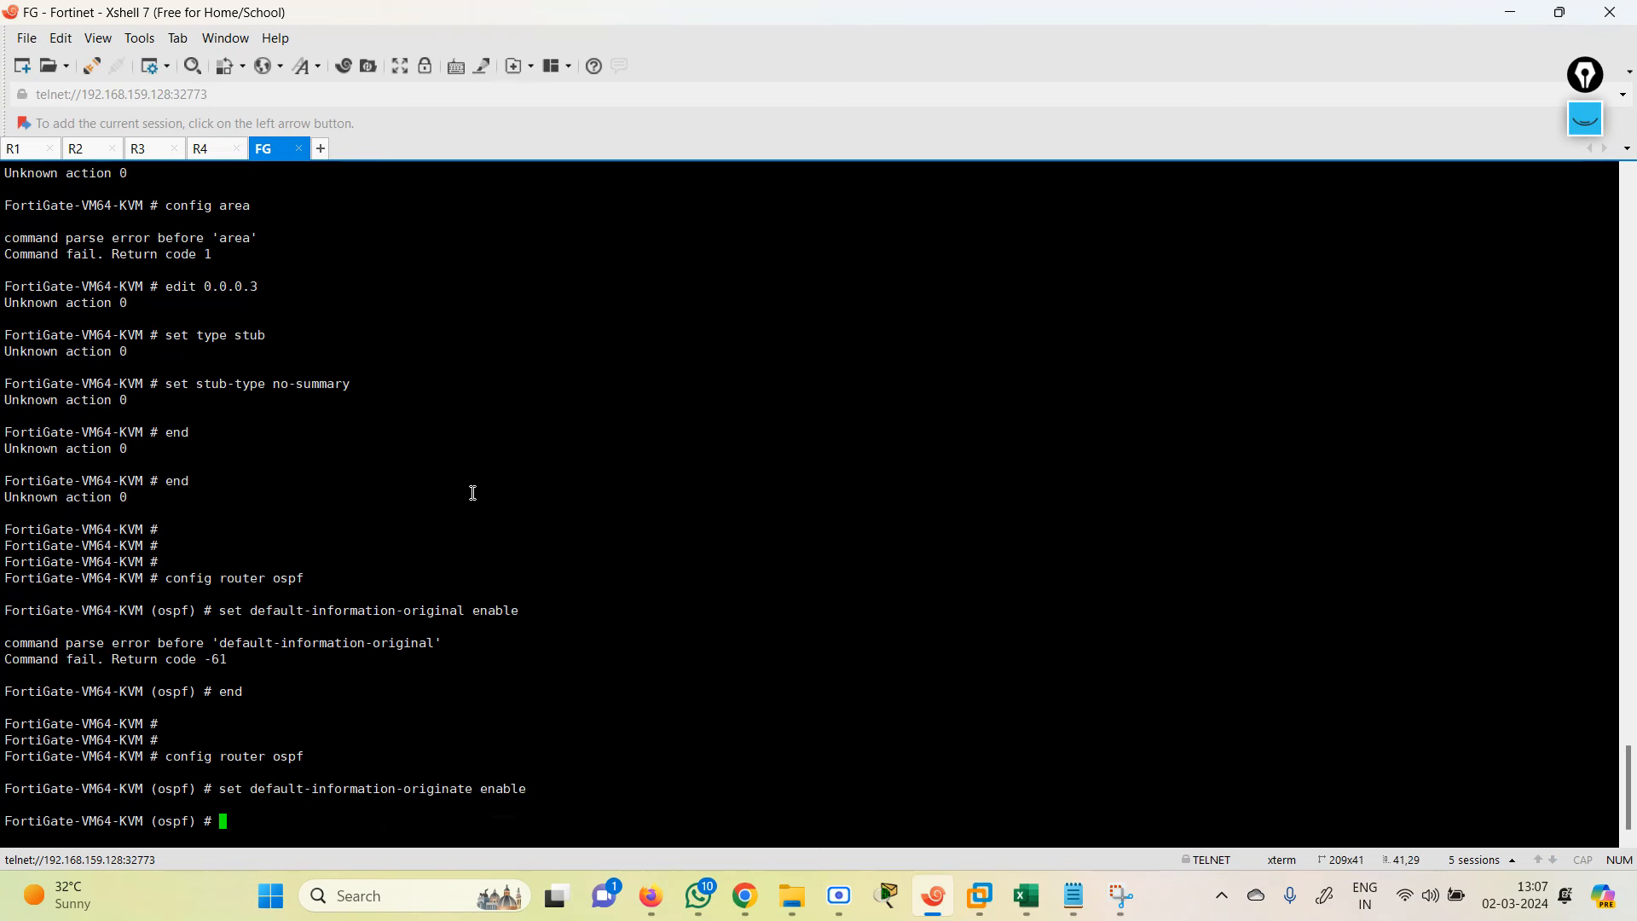
Step: Try other OSPF set options with tab completion, then exit configuration with end
type("set distance-external")
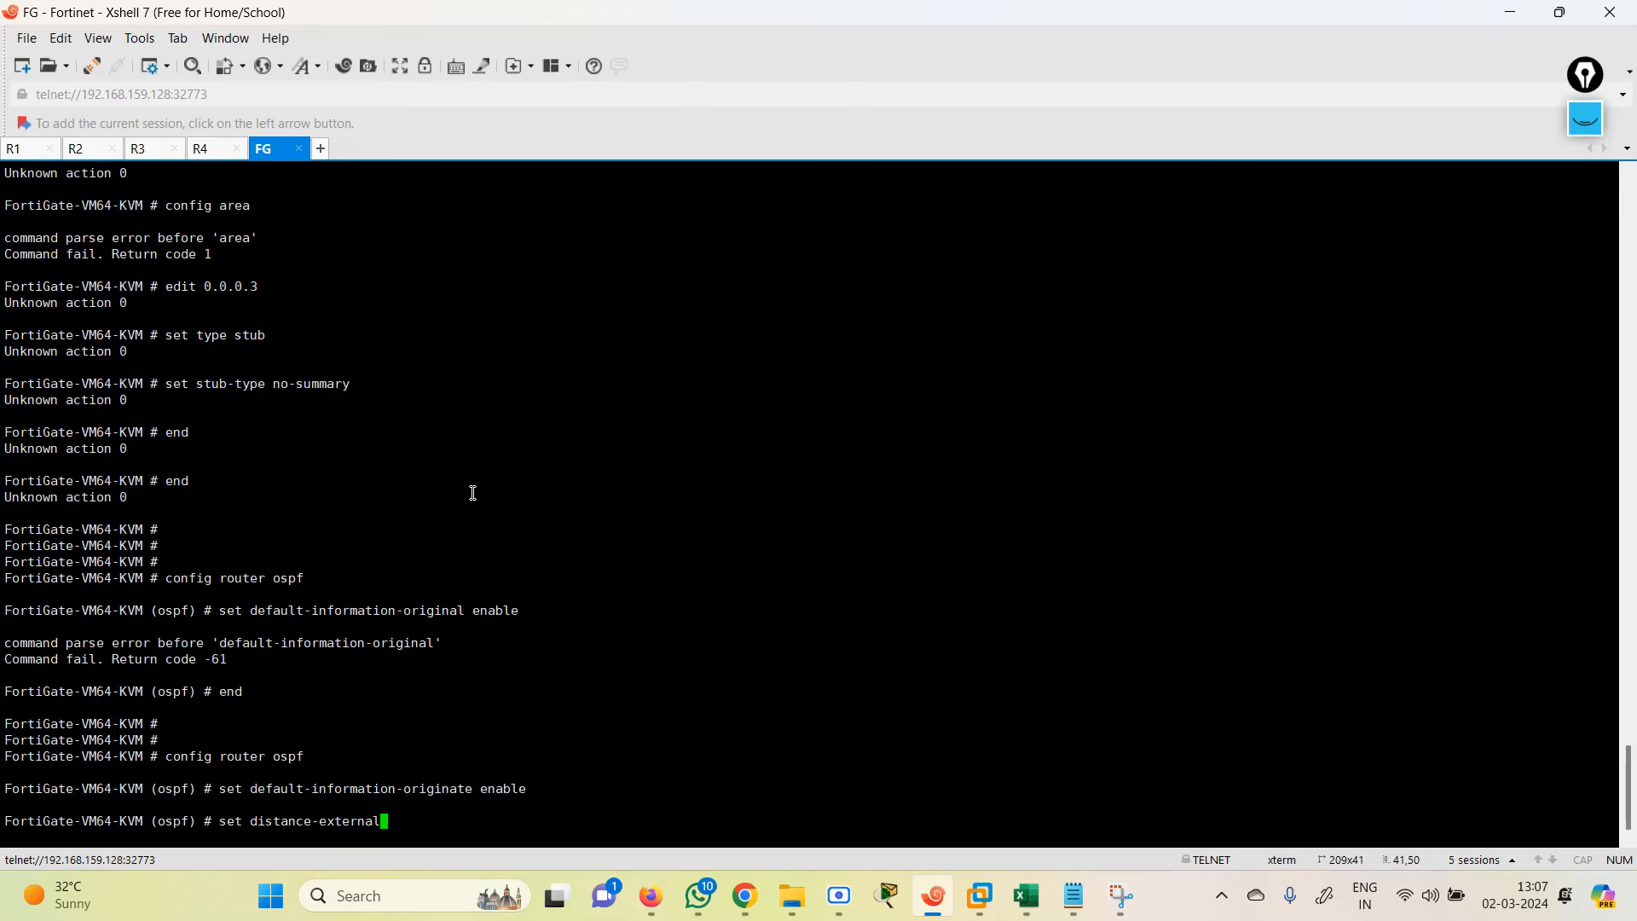
key("Tab")
key("BackSpace")
key("BackSpace")
key("BackSpace")
key("BackSpace")
key("BackSpace")
key("BackSpace")
key("BackSpace")
key("BackSpace")
key("BackSpace")
key("BackSpace")
key("BackSpace")
key("BackSpace")
key("BackSpace")
key("BackSpace")
key("BackSpace")
key("BackSpace")
key("BackSpace")
key("BackSpace")
key("BackSpace")
type("r")
key("Tab")
key("BackSpace")
key("BackSpace")
key("BackSpace")
key("BackSpace")
key("BackSpace")
key("BackSpace")
key("BackSpace")
key("BackSpace")
key("BackSpace")
key("BackSpace")
key("BackSpace")
key("BackSpace")
key("BackSpace")
key("BackSpace")
key("BackSpace")
key("BackSpace")
type("end")
key("Return")
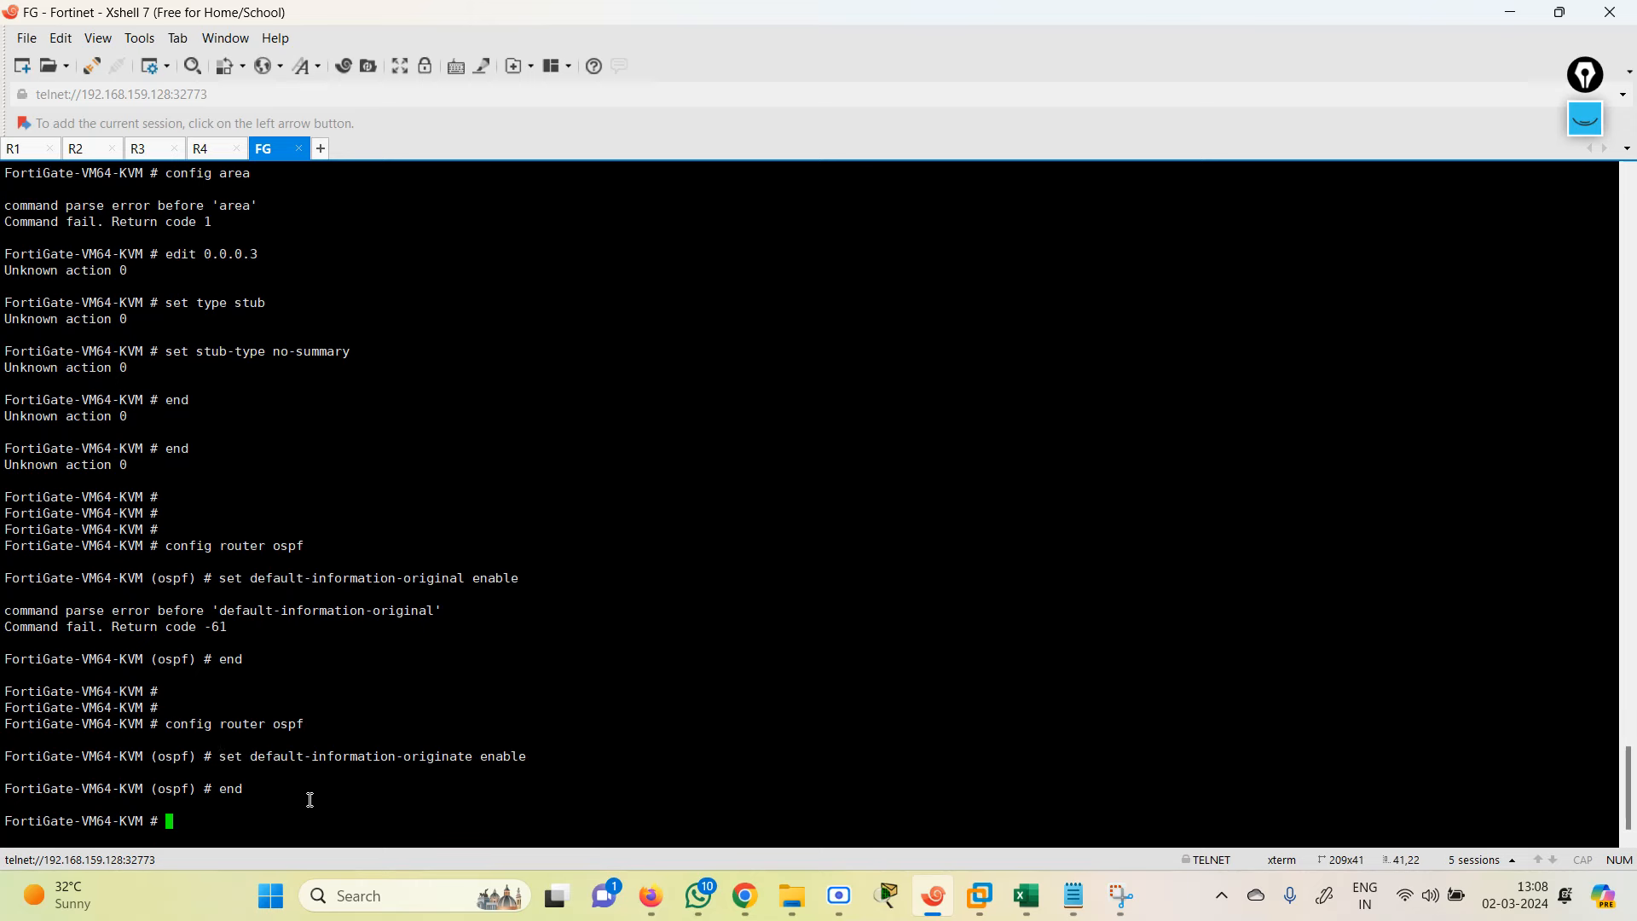
key("Return")
key("Return")
key("Return")
key("Return")
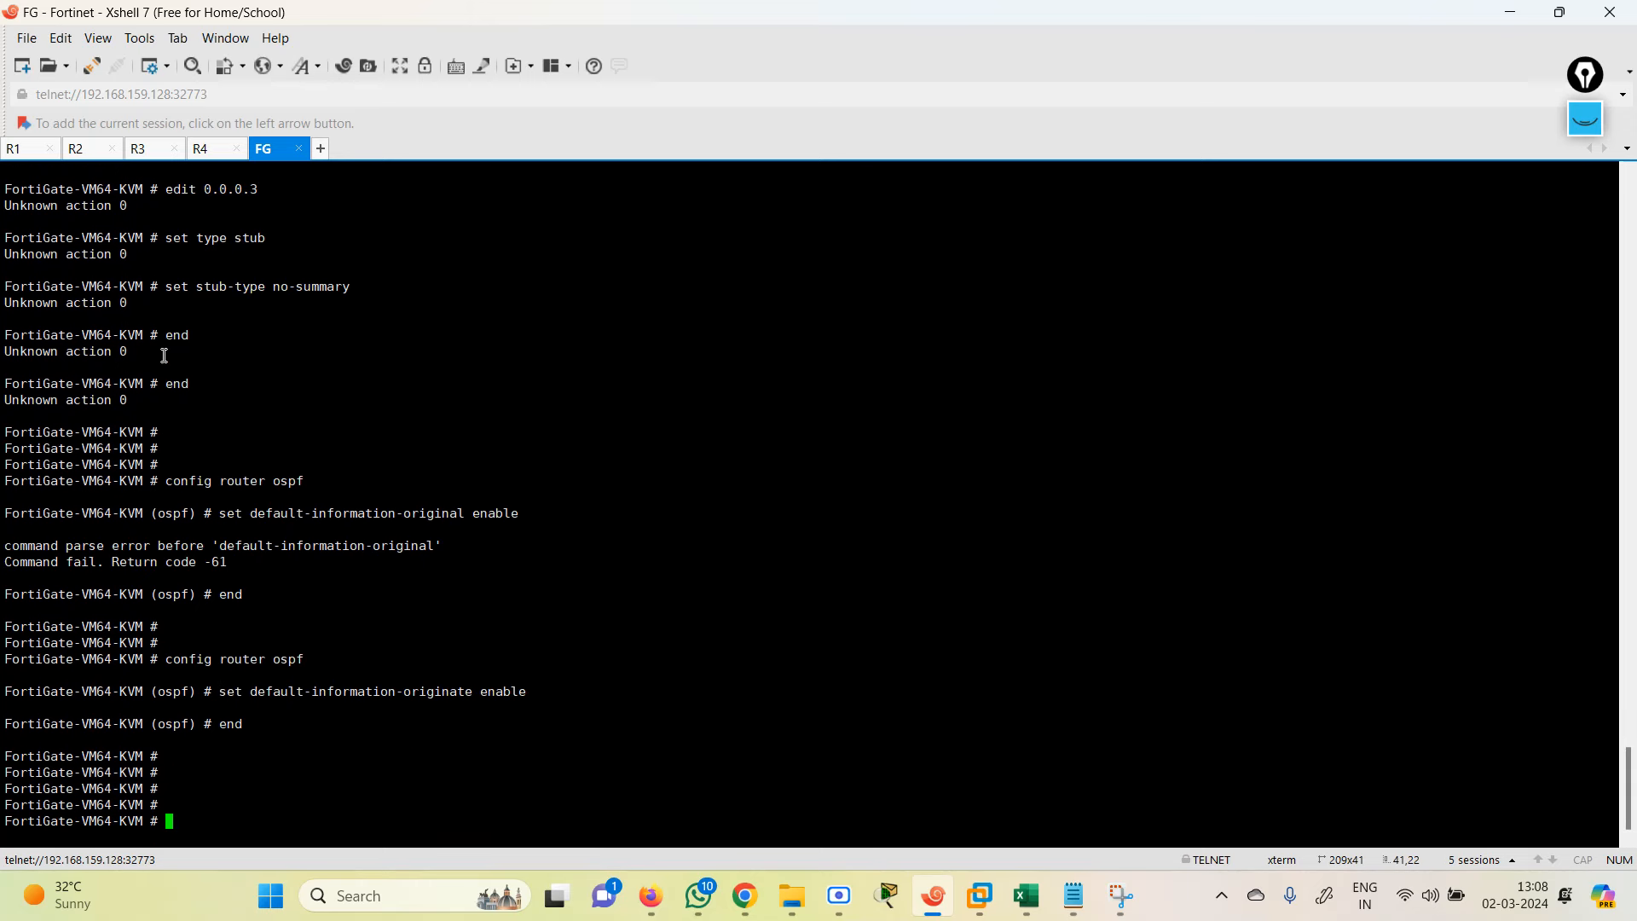
Step: Ping 1.1.1.1 from R2
left_click(92, 148)
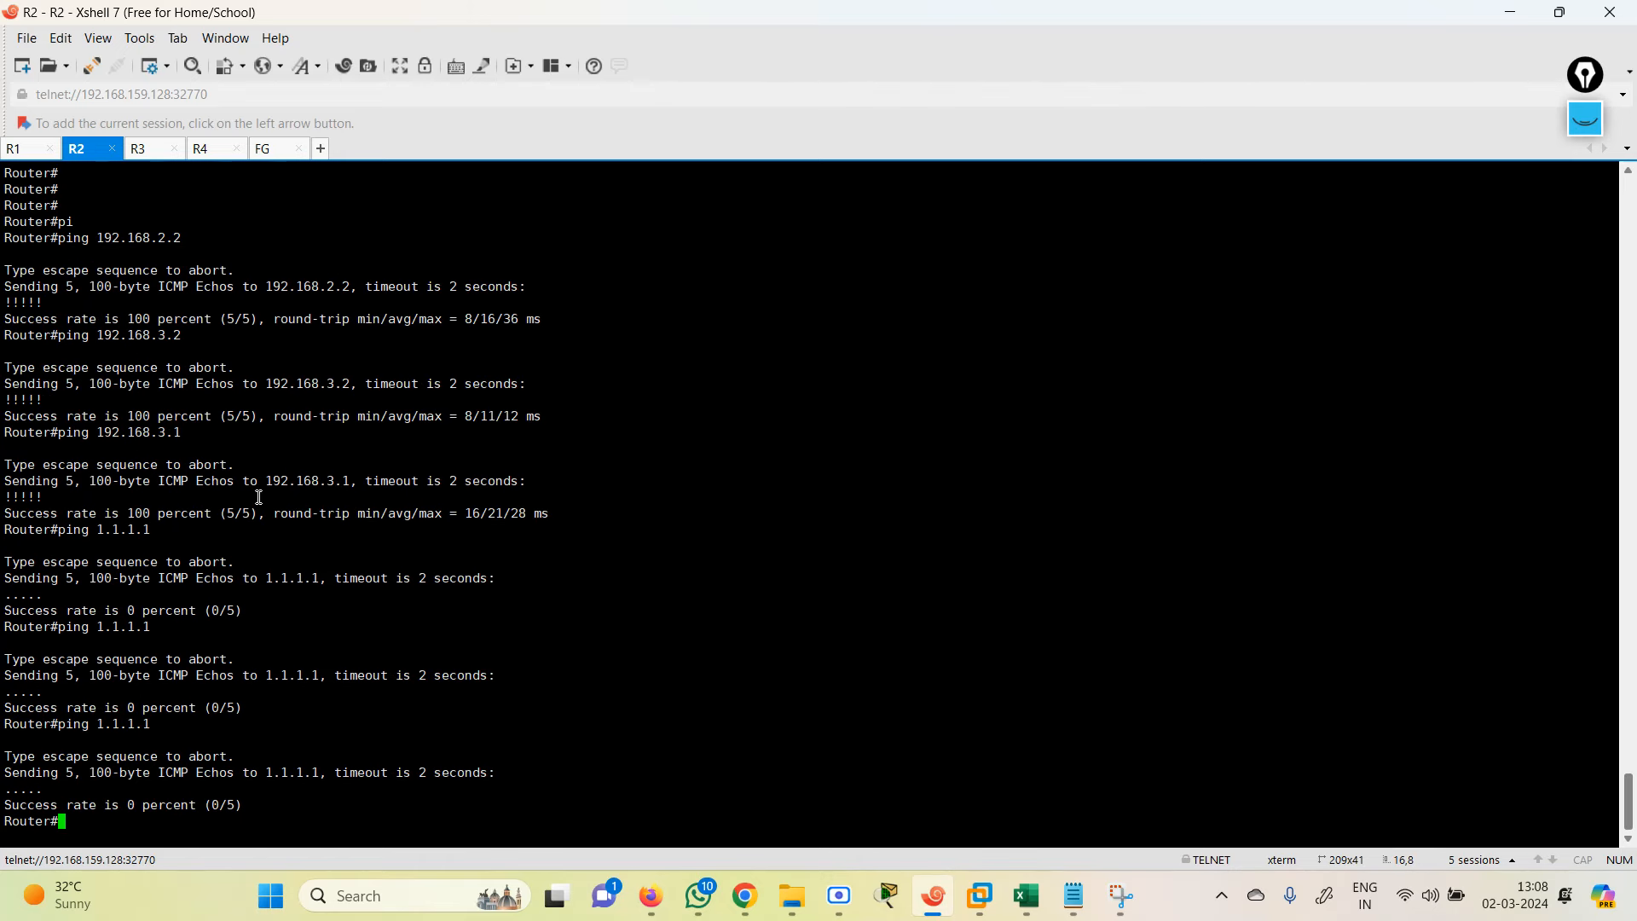
key("Return")
key("Return")
type("pi")
key("Tab")
type("1.1.1.1")
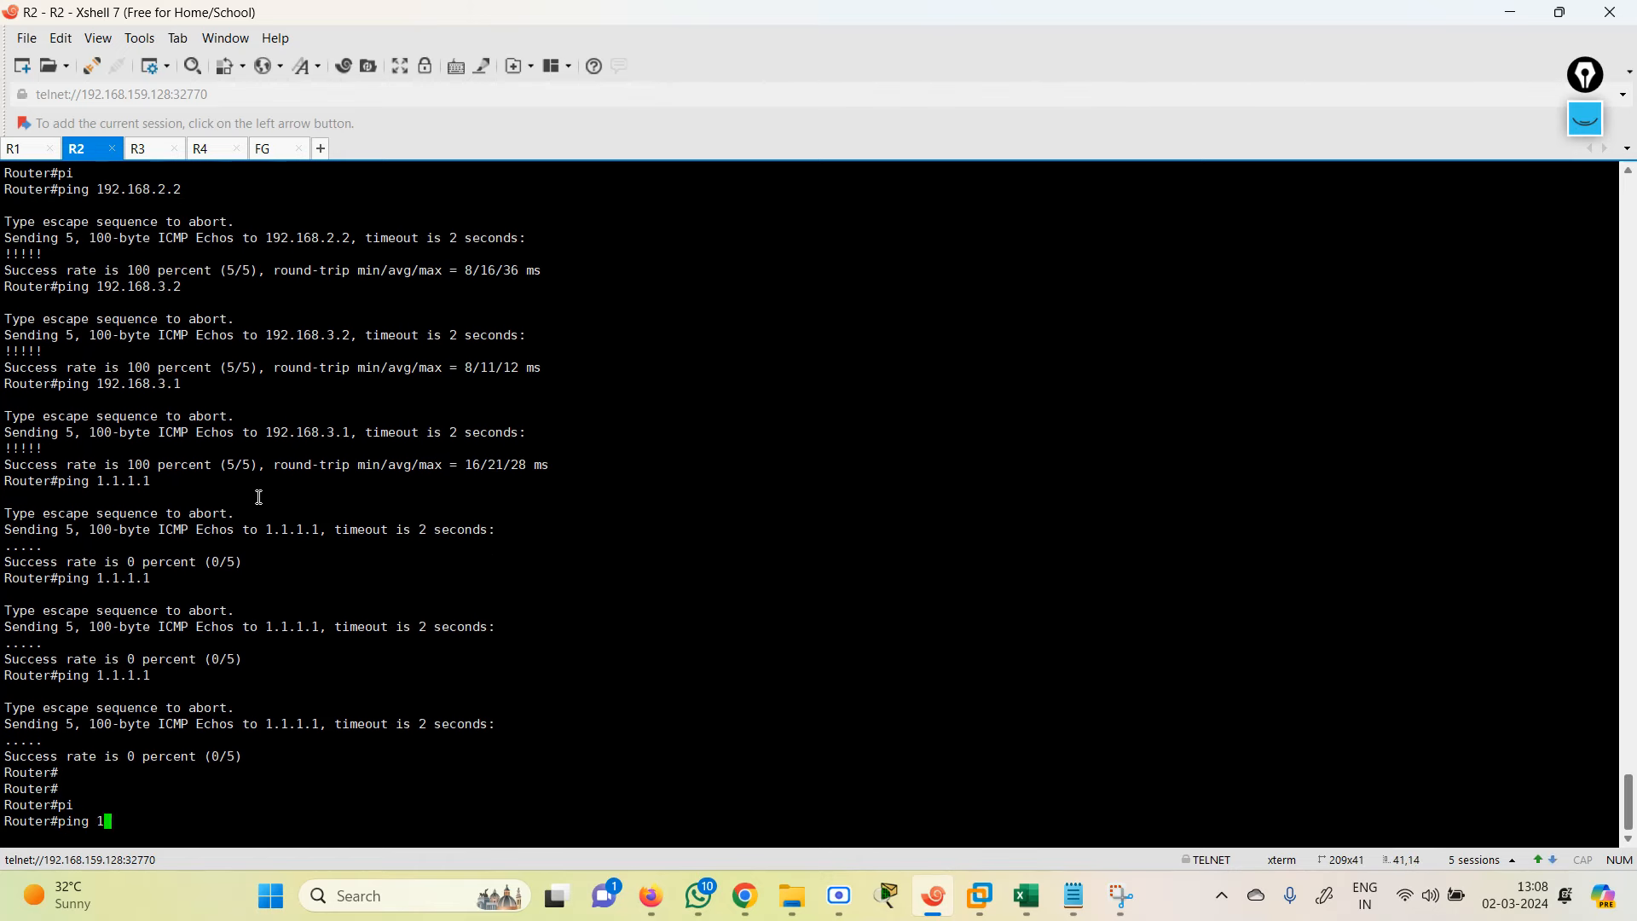
key("Return")
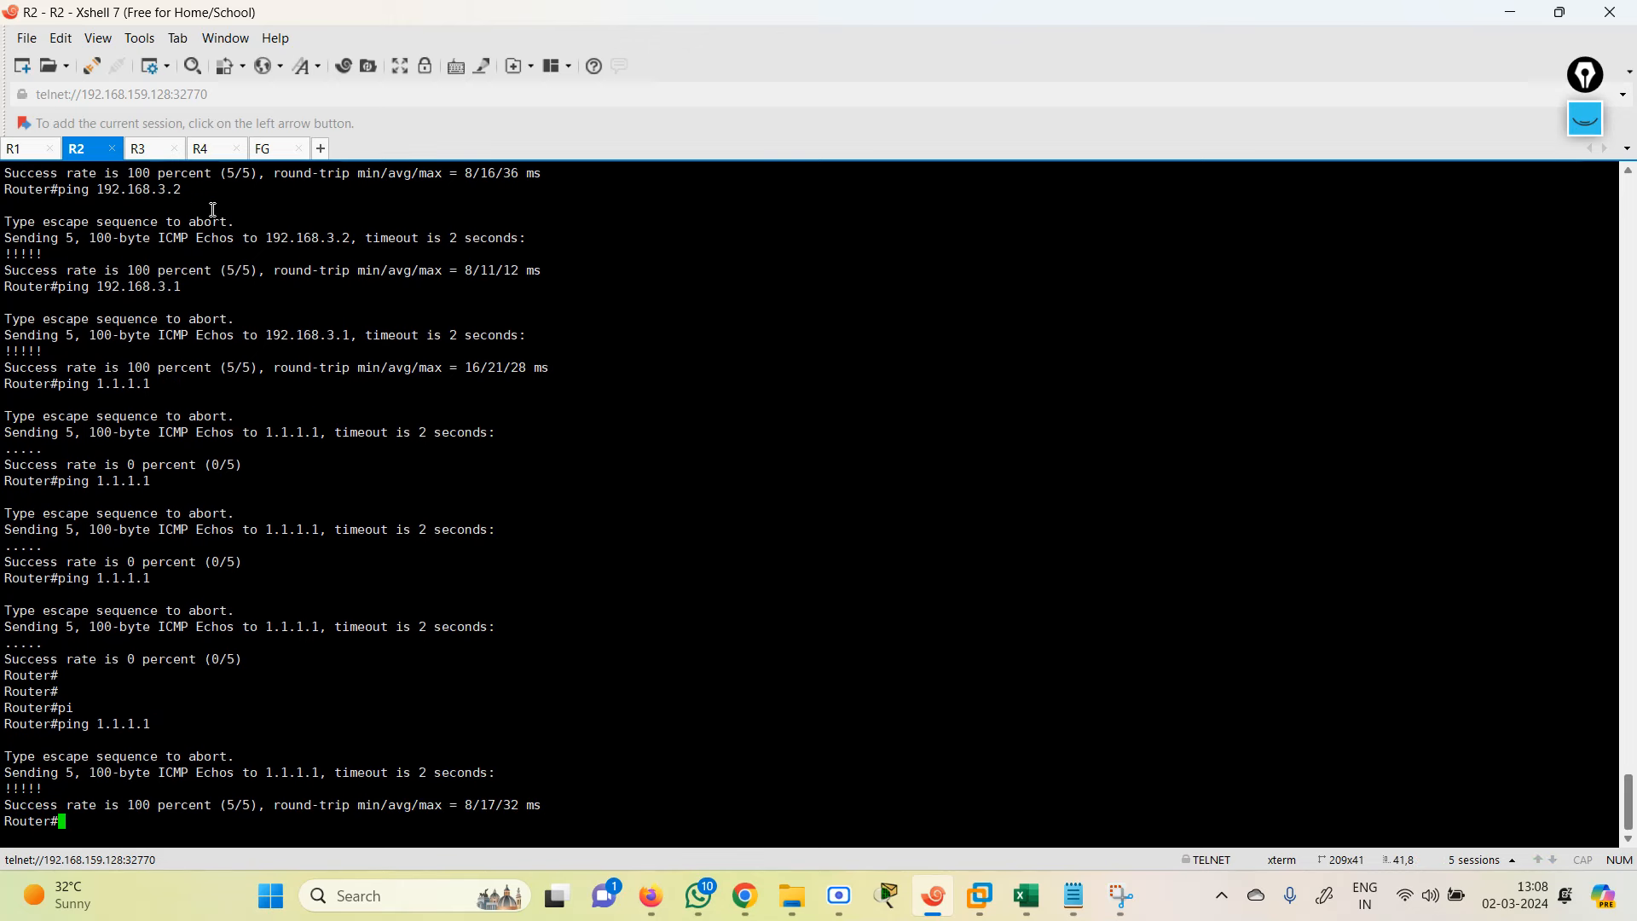
Step: Switch to R4 and enter privileged mode with en
left_click(209, 151)
key("Return")
key("Return")
key("Return")
key("Return")
key("Return")
key("Return")
key("Return")
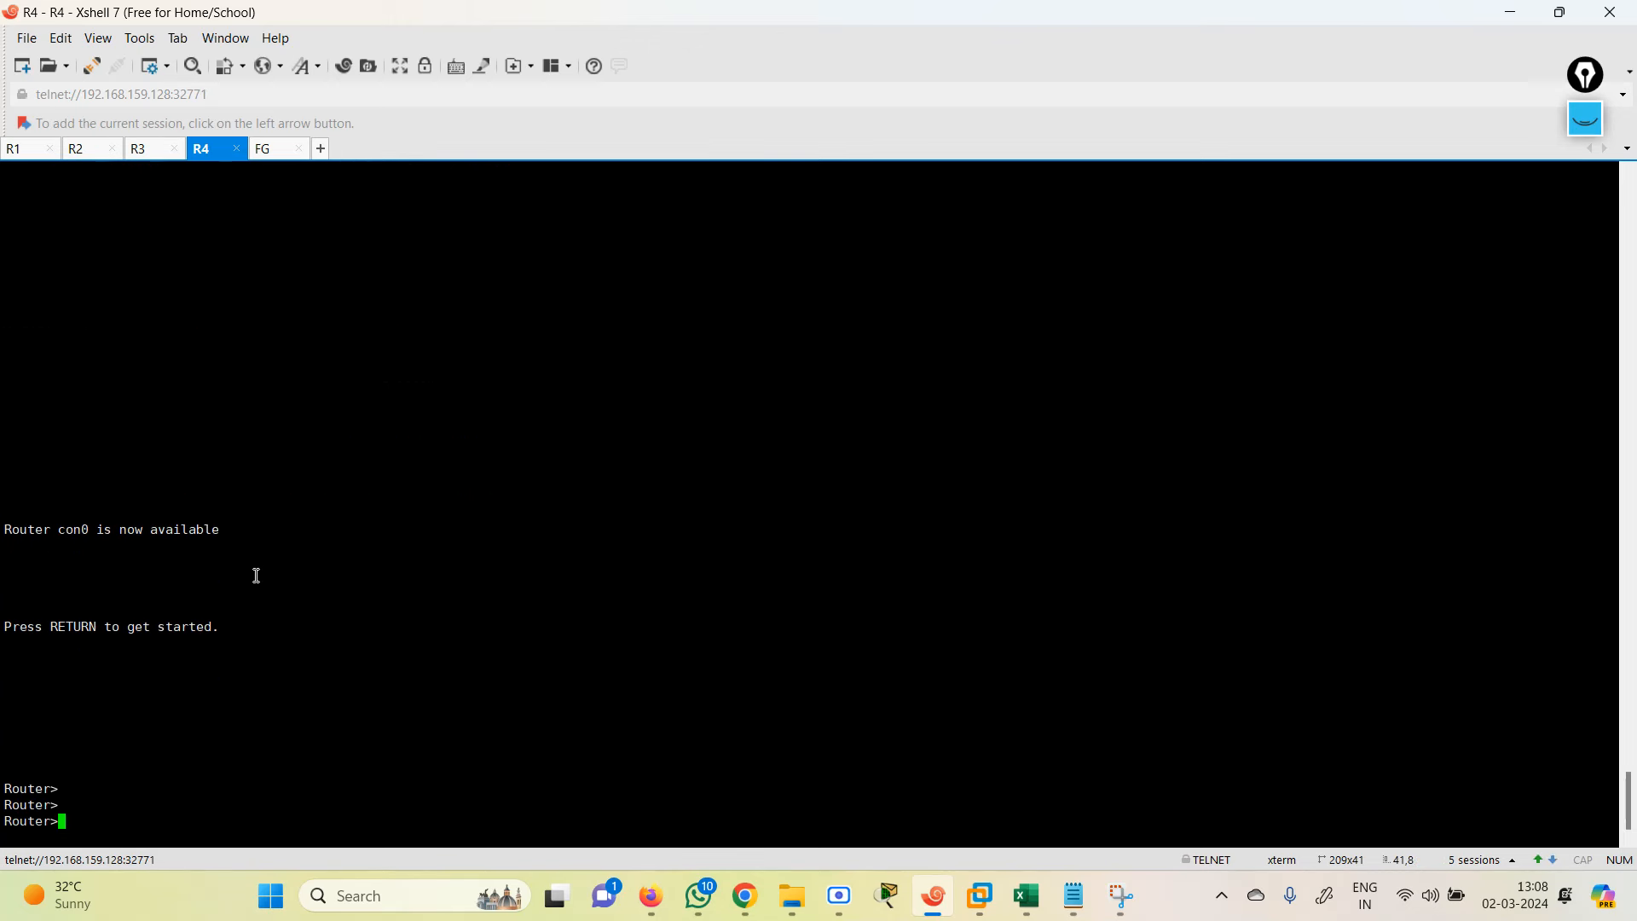
type("en")
key("Return")
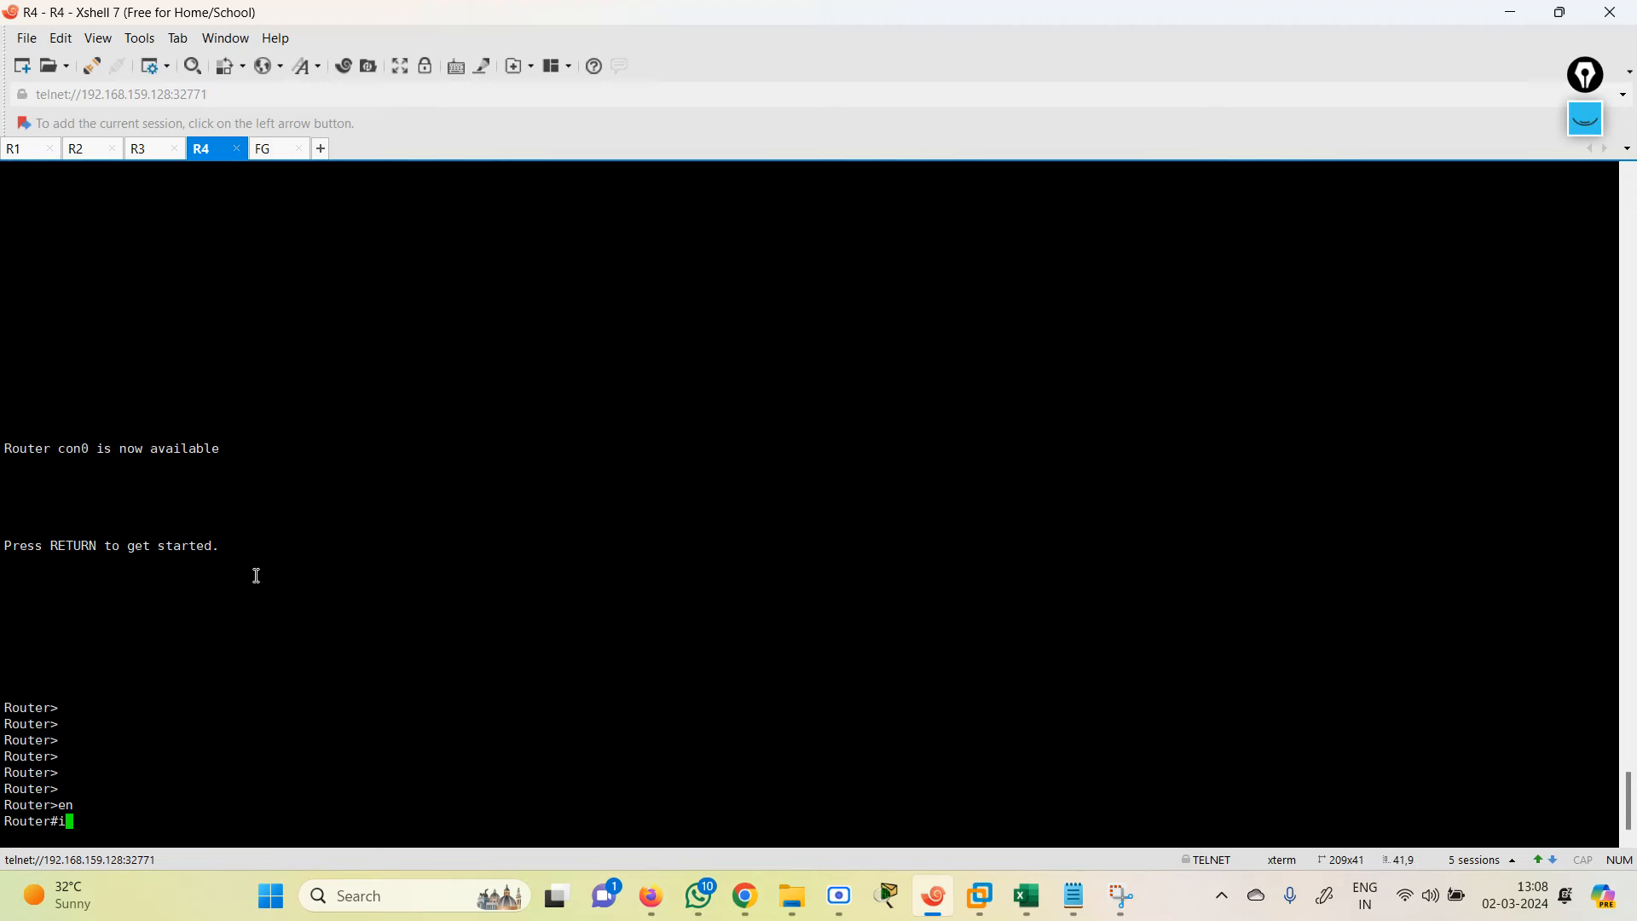
Step: Ping 1.1.1.1 from R4, then bring up the OSPF 2 notes
type("[i")
key("Return")
type("pi")
key("Return")
type("ping 1..1.1")
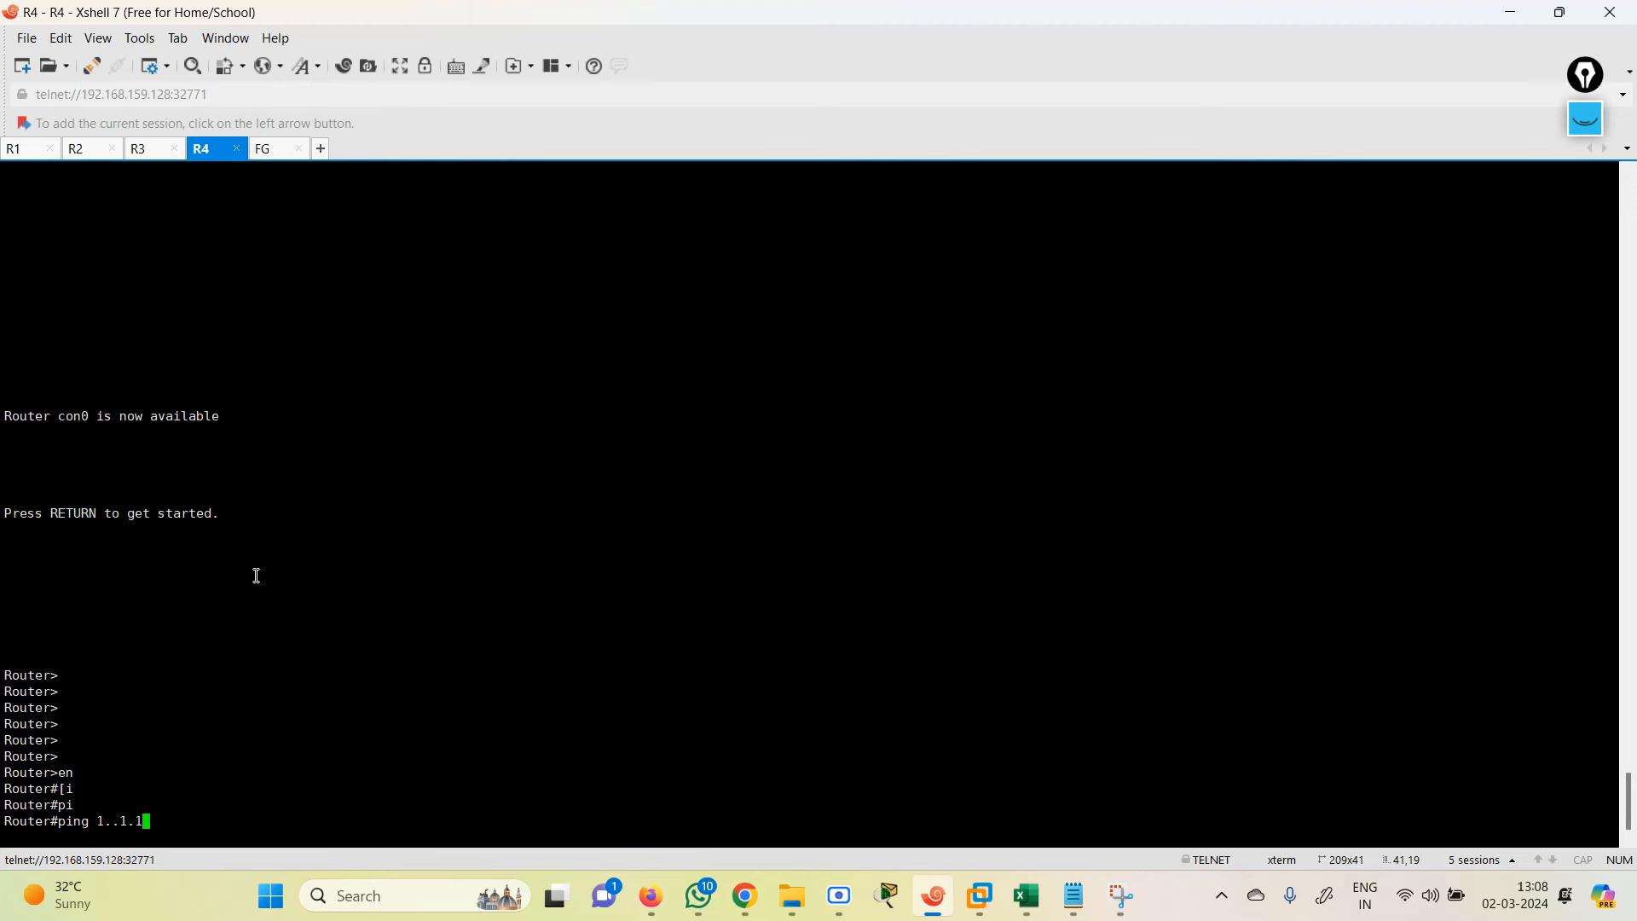
key("BackSpace")
key("BackSpace")
key("BackSpace")
key("BackSpace")
type("1.11")
key("BackSpace")
type(".1")
key("Return")
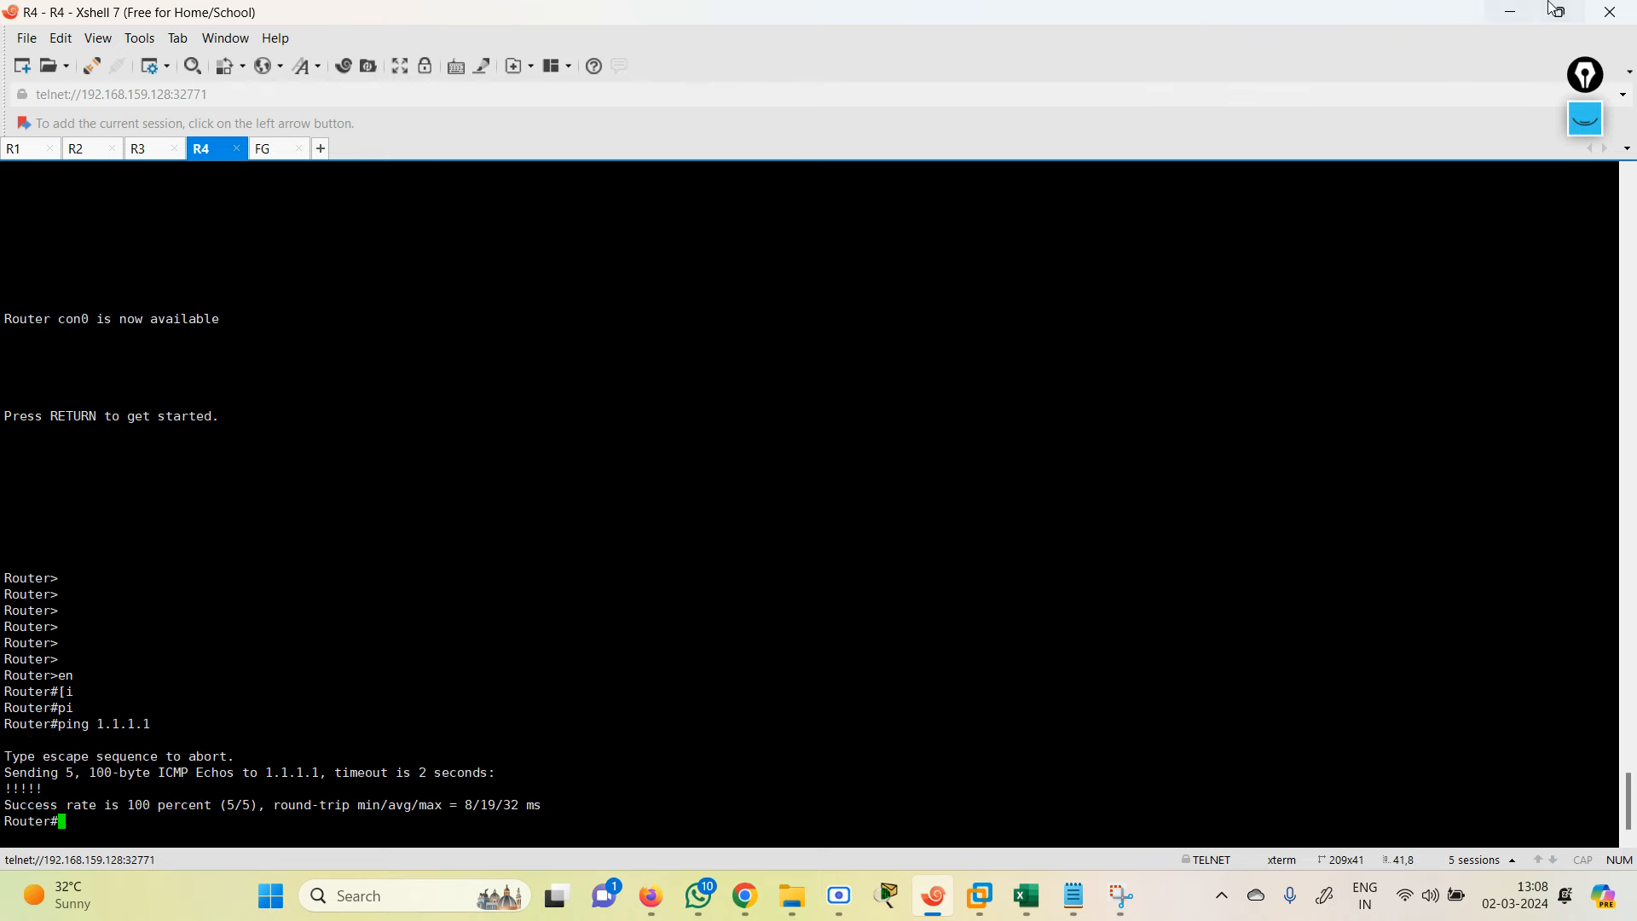
left_click(1512, 13)
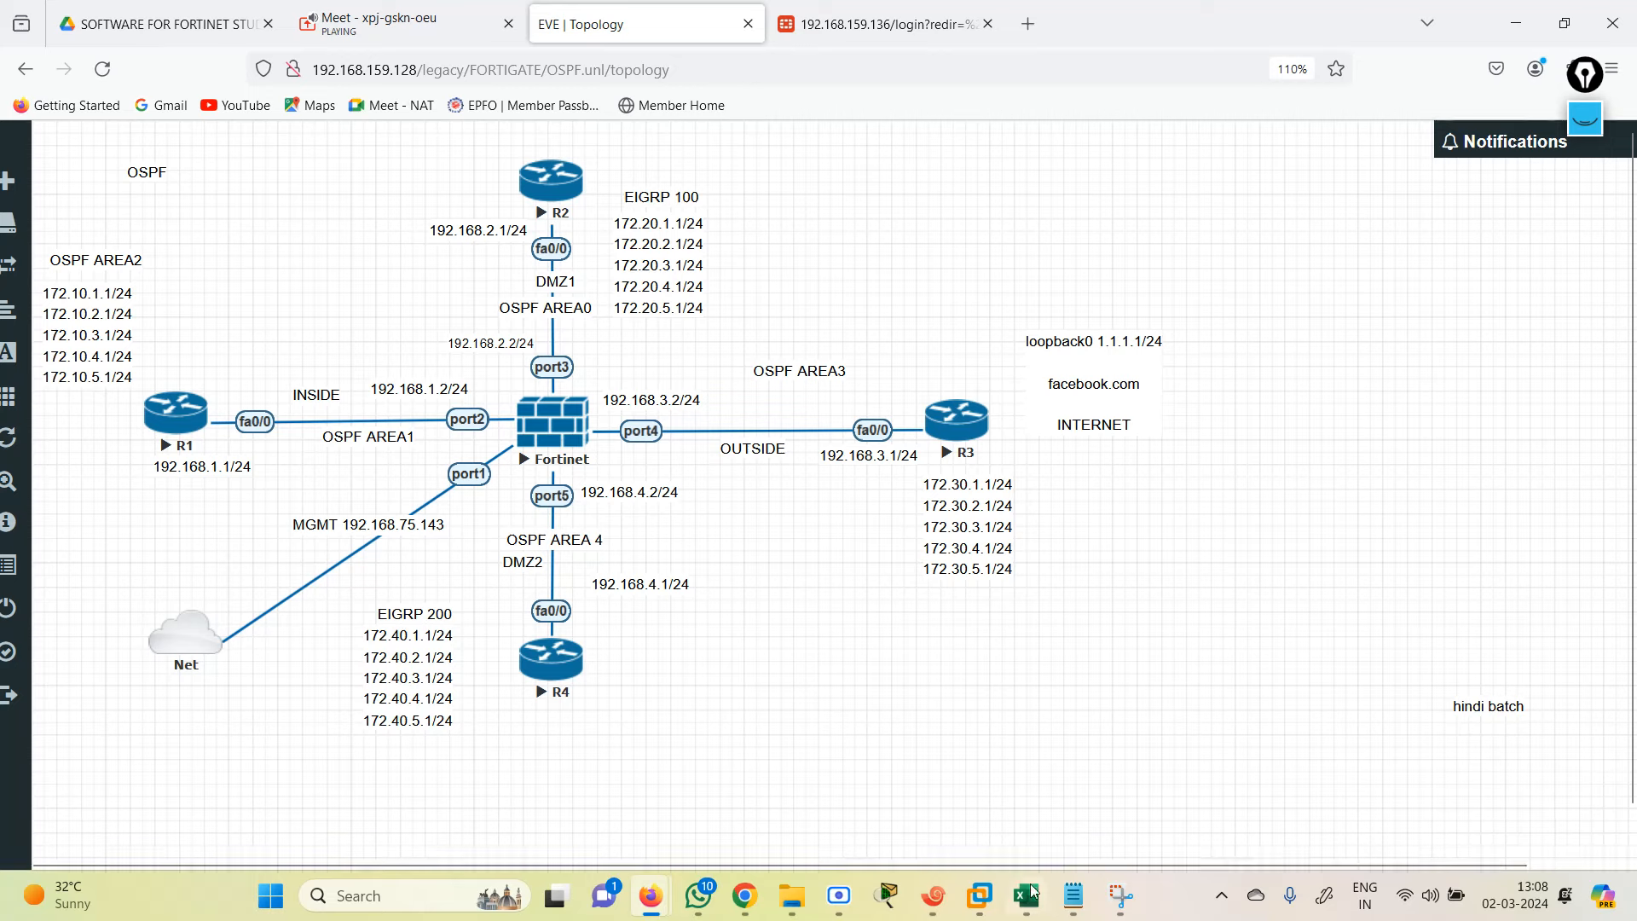
left_click(1074, 895)
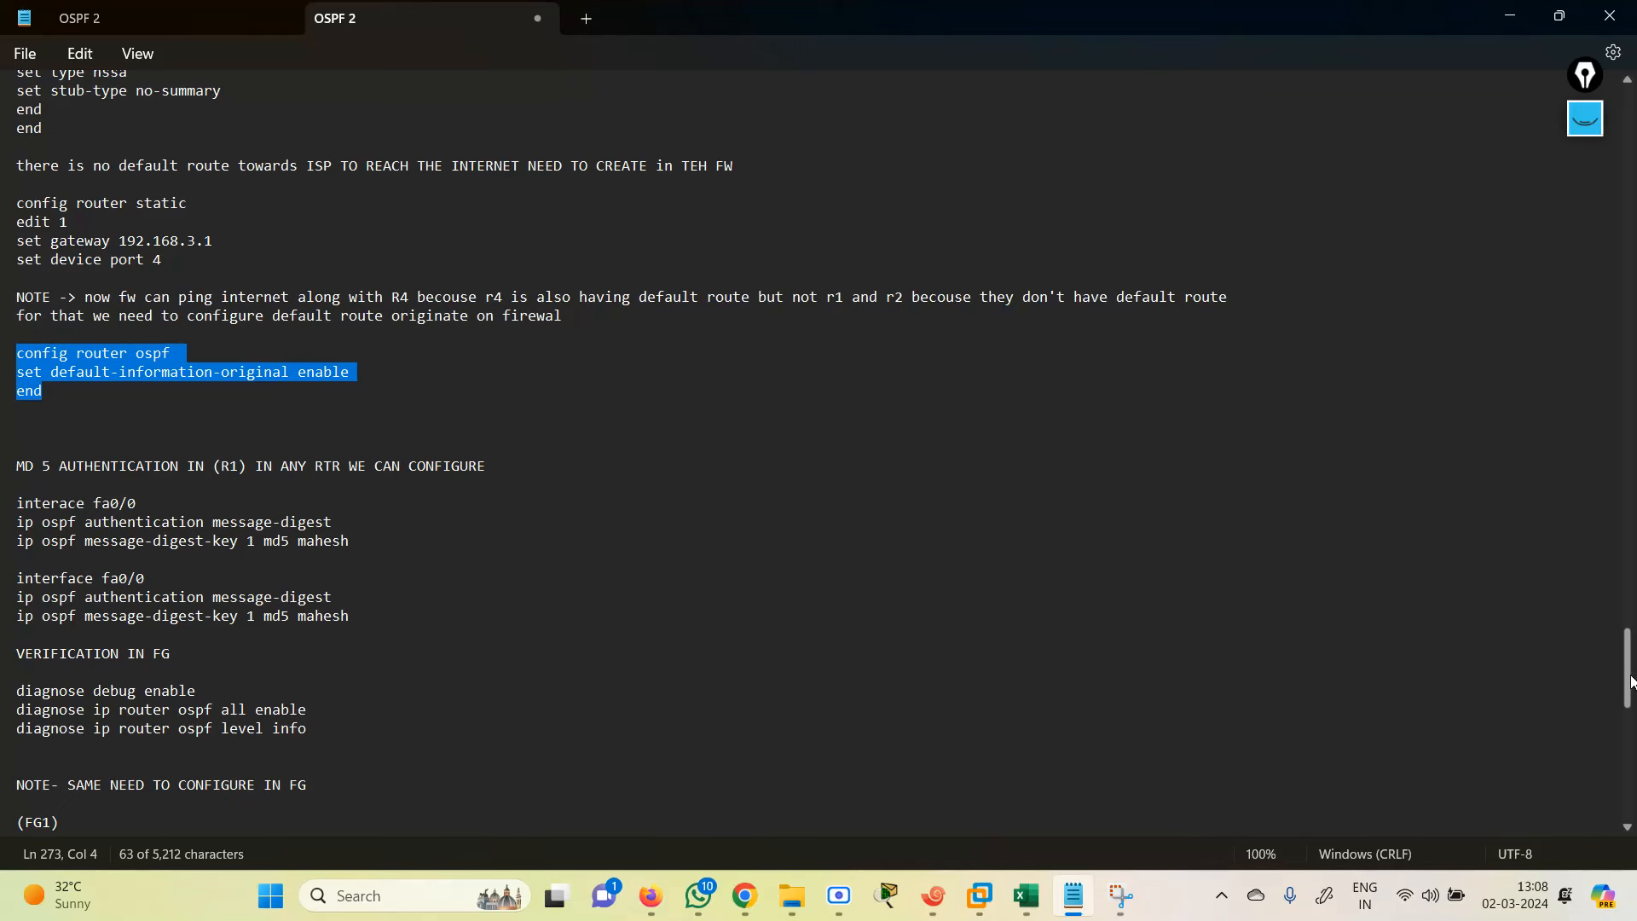
scroll(1632, 679, "down", 5)
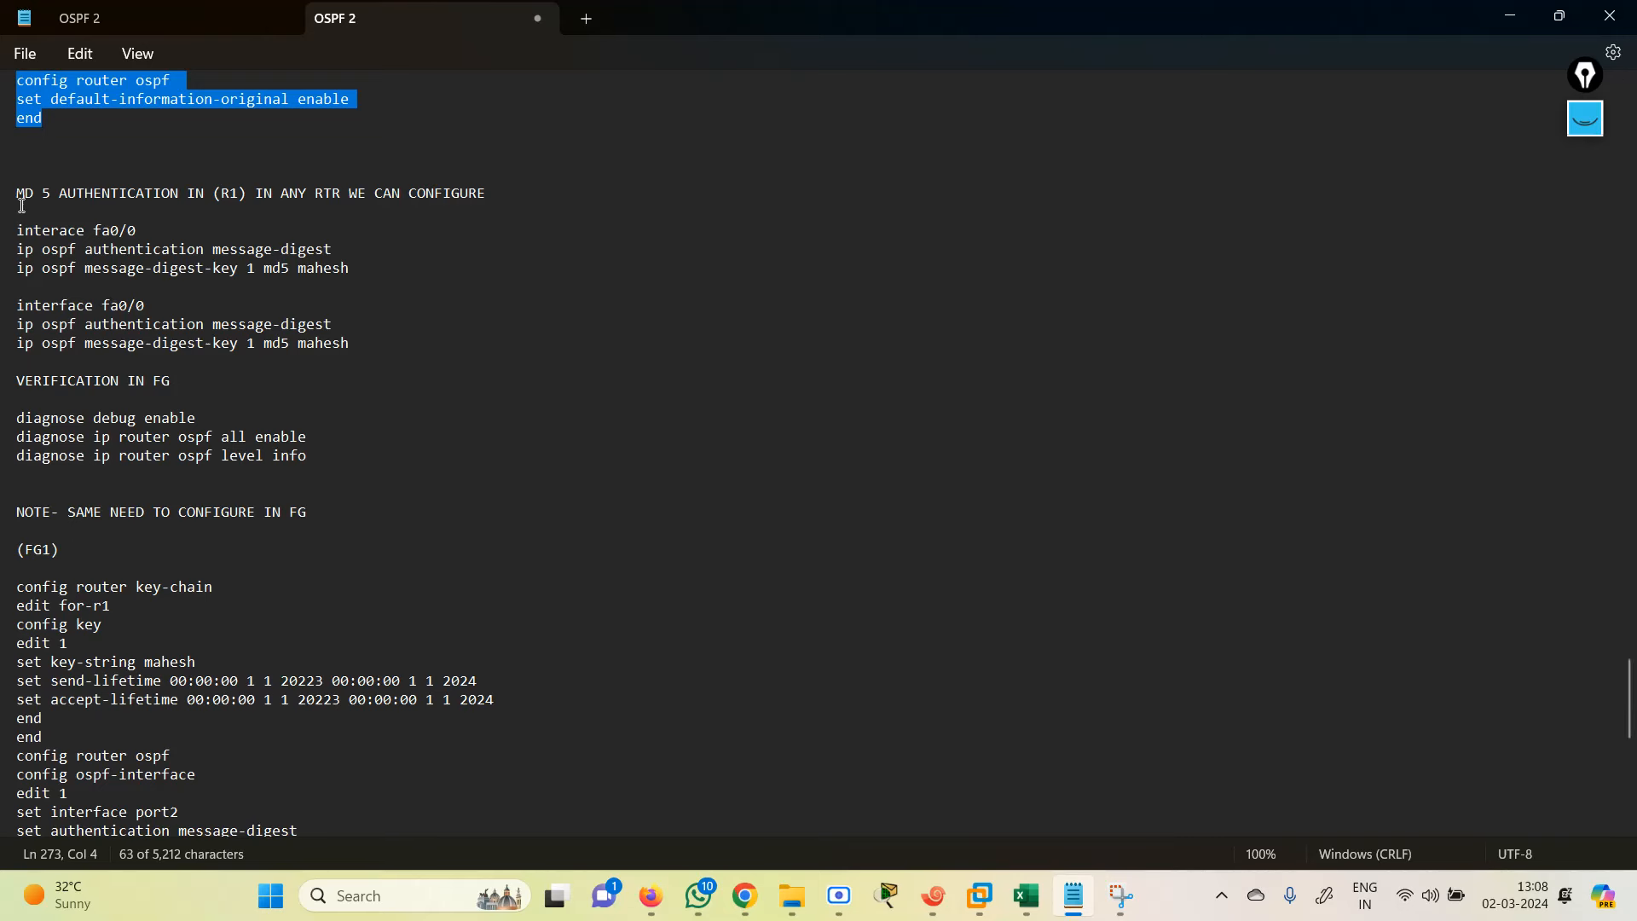
left_click_drag(493, 193, 321, 251)
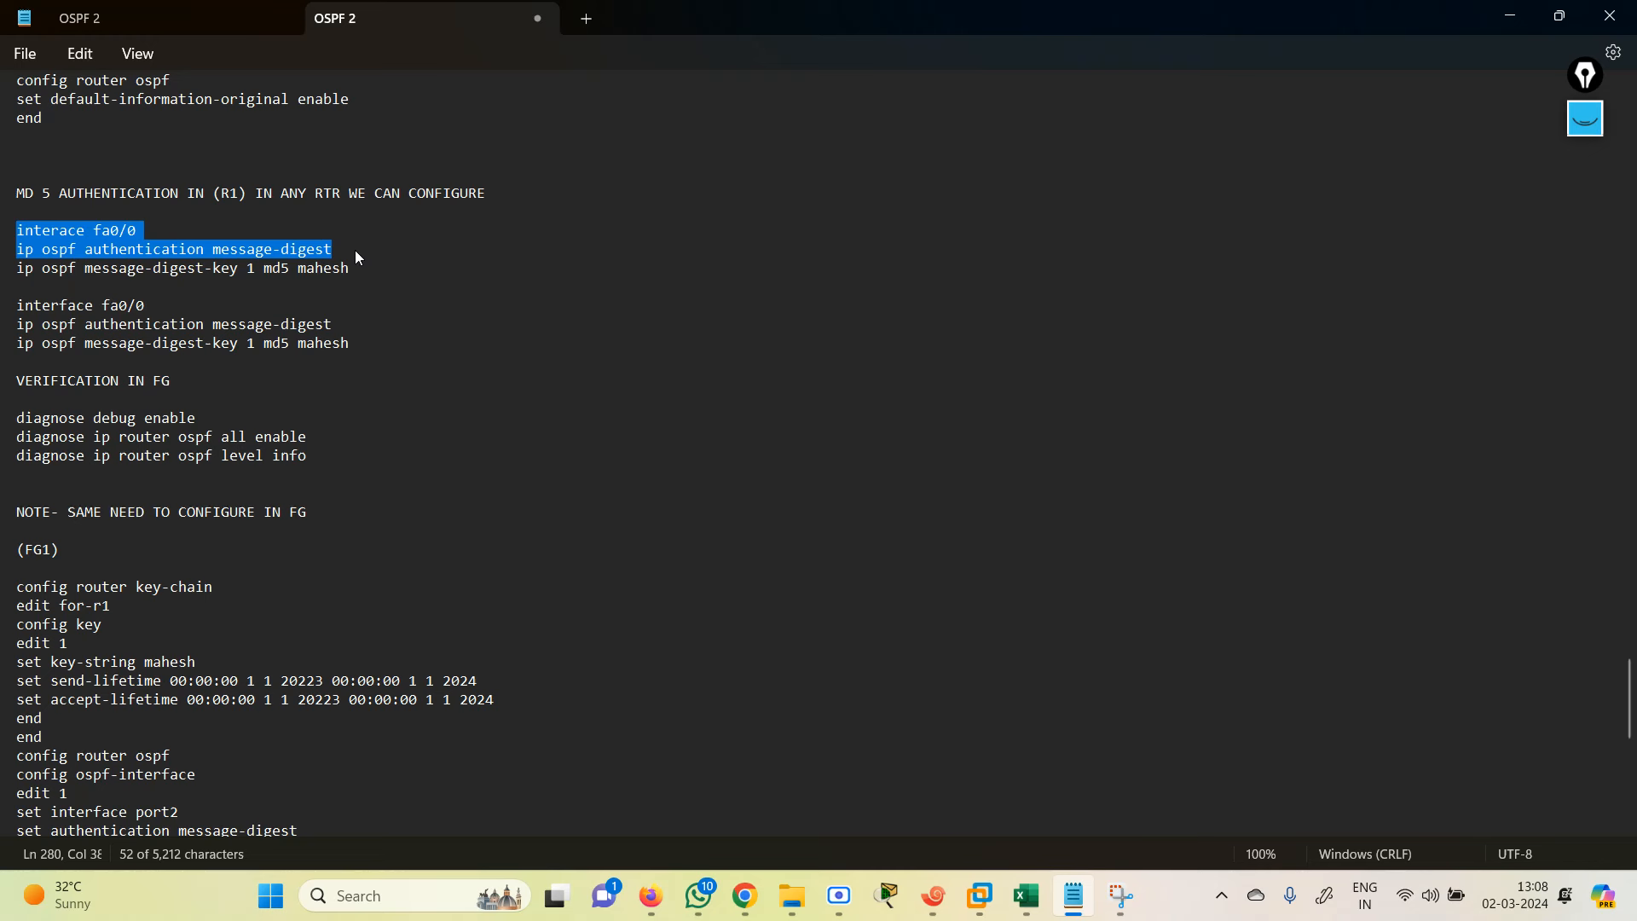
left_click_drag(355, 256, 357, 271)
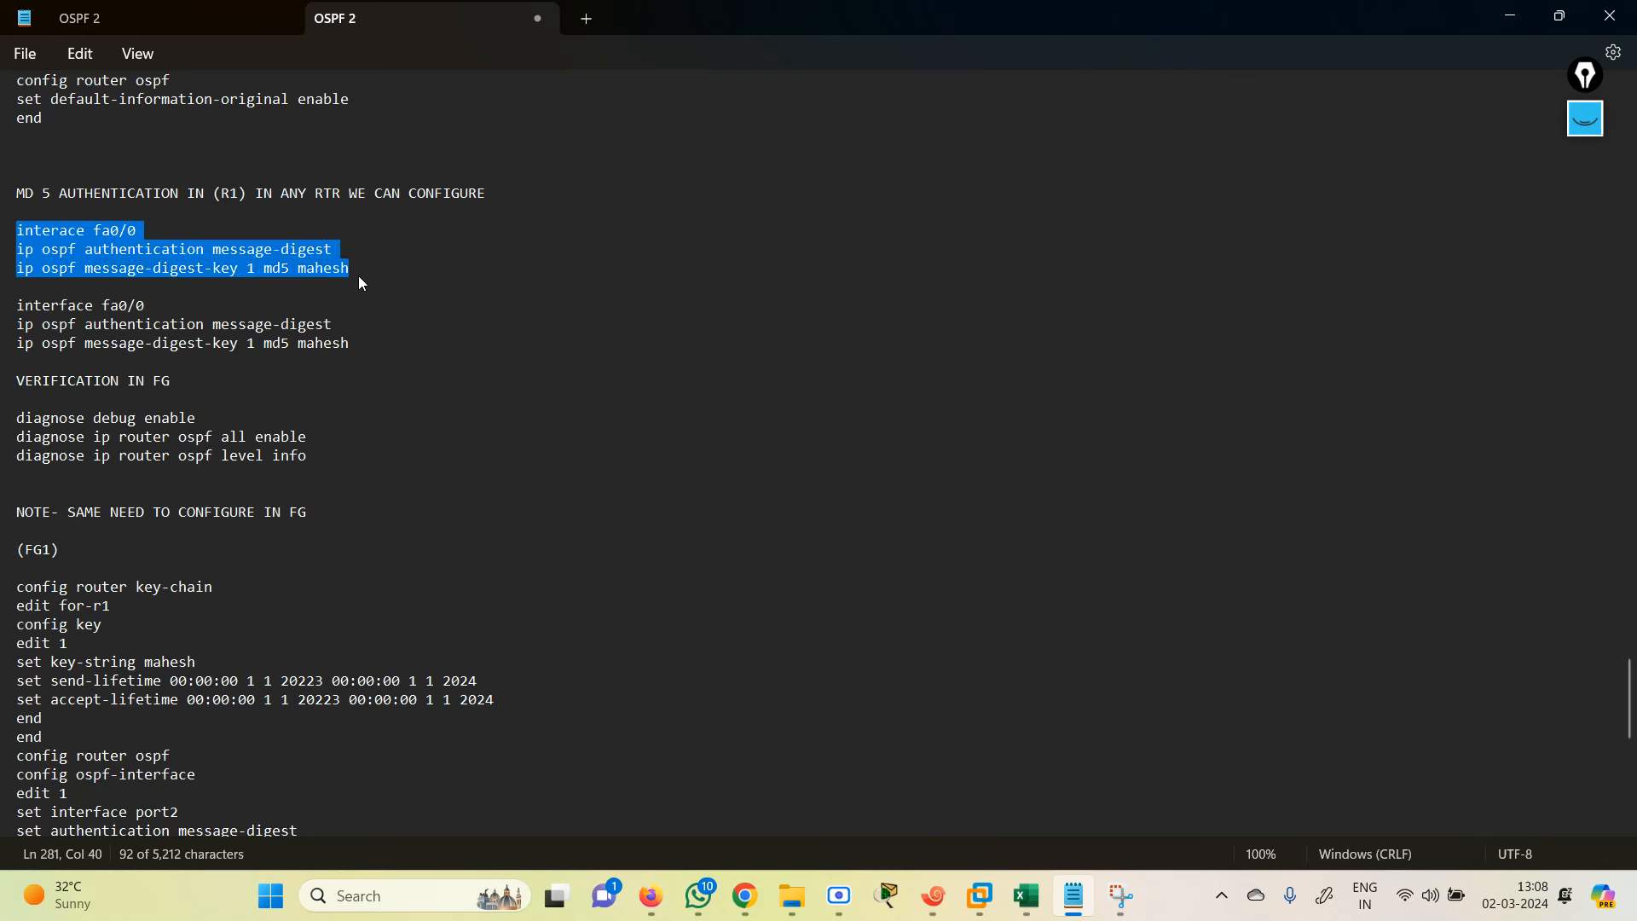
left_click(306, 270)
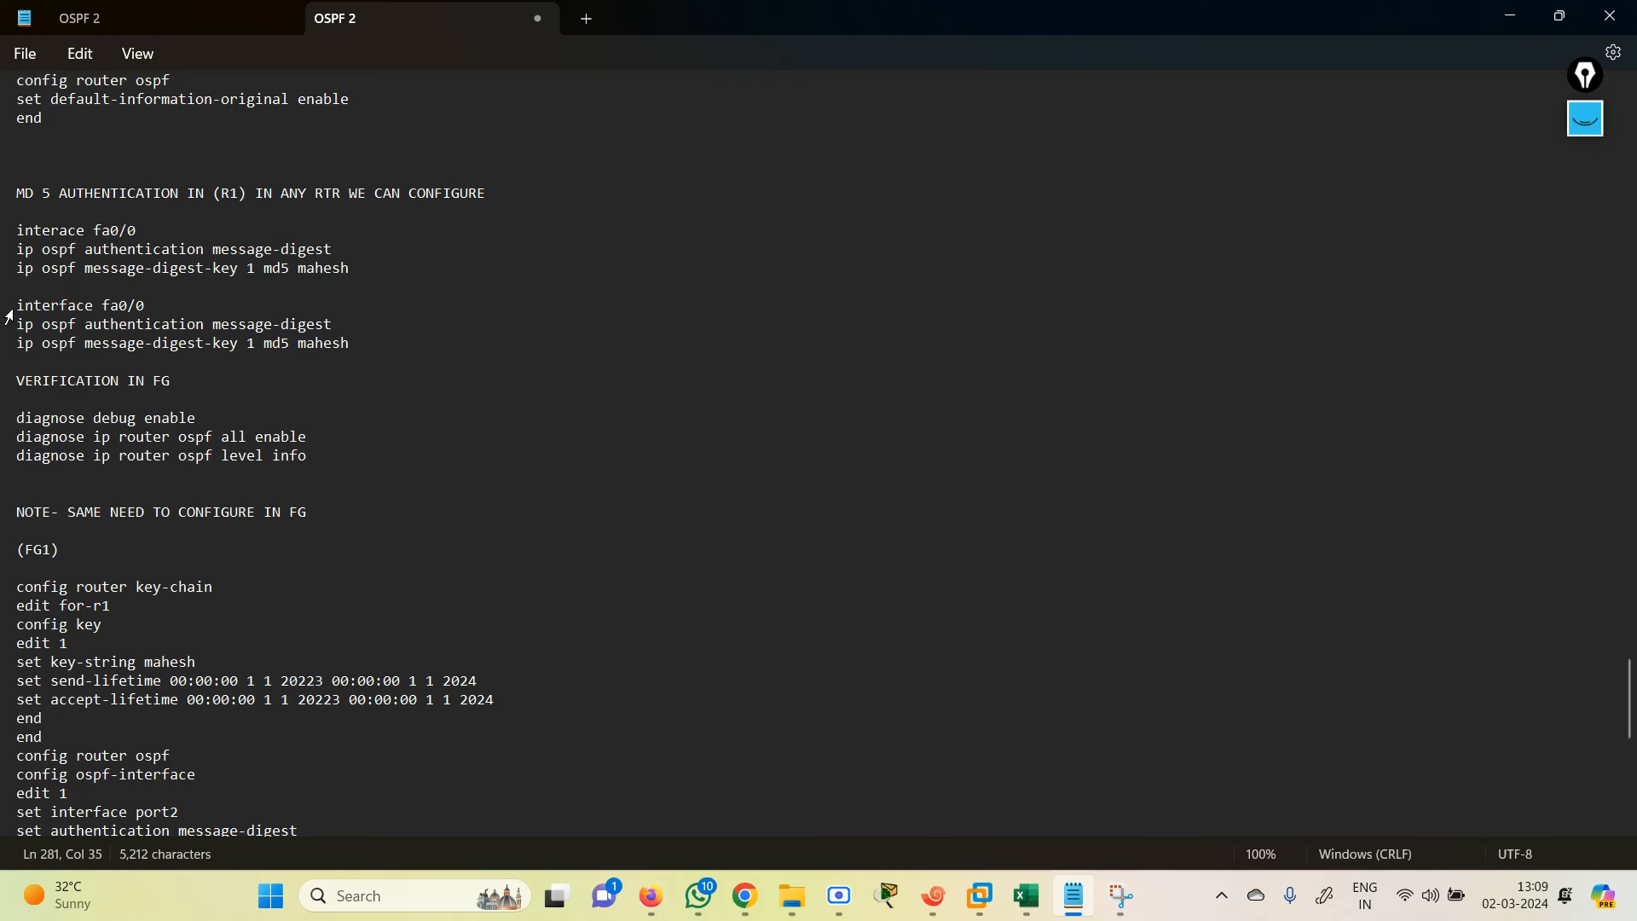
left_click_drag(16, 305, 356, 339)
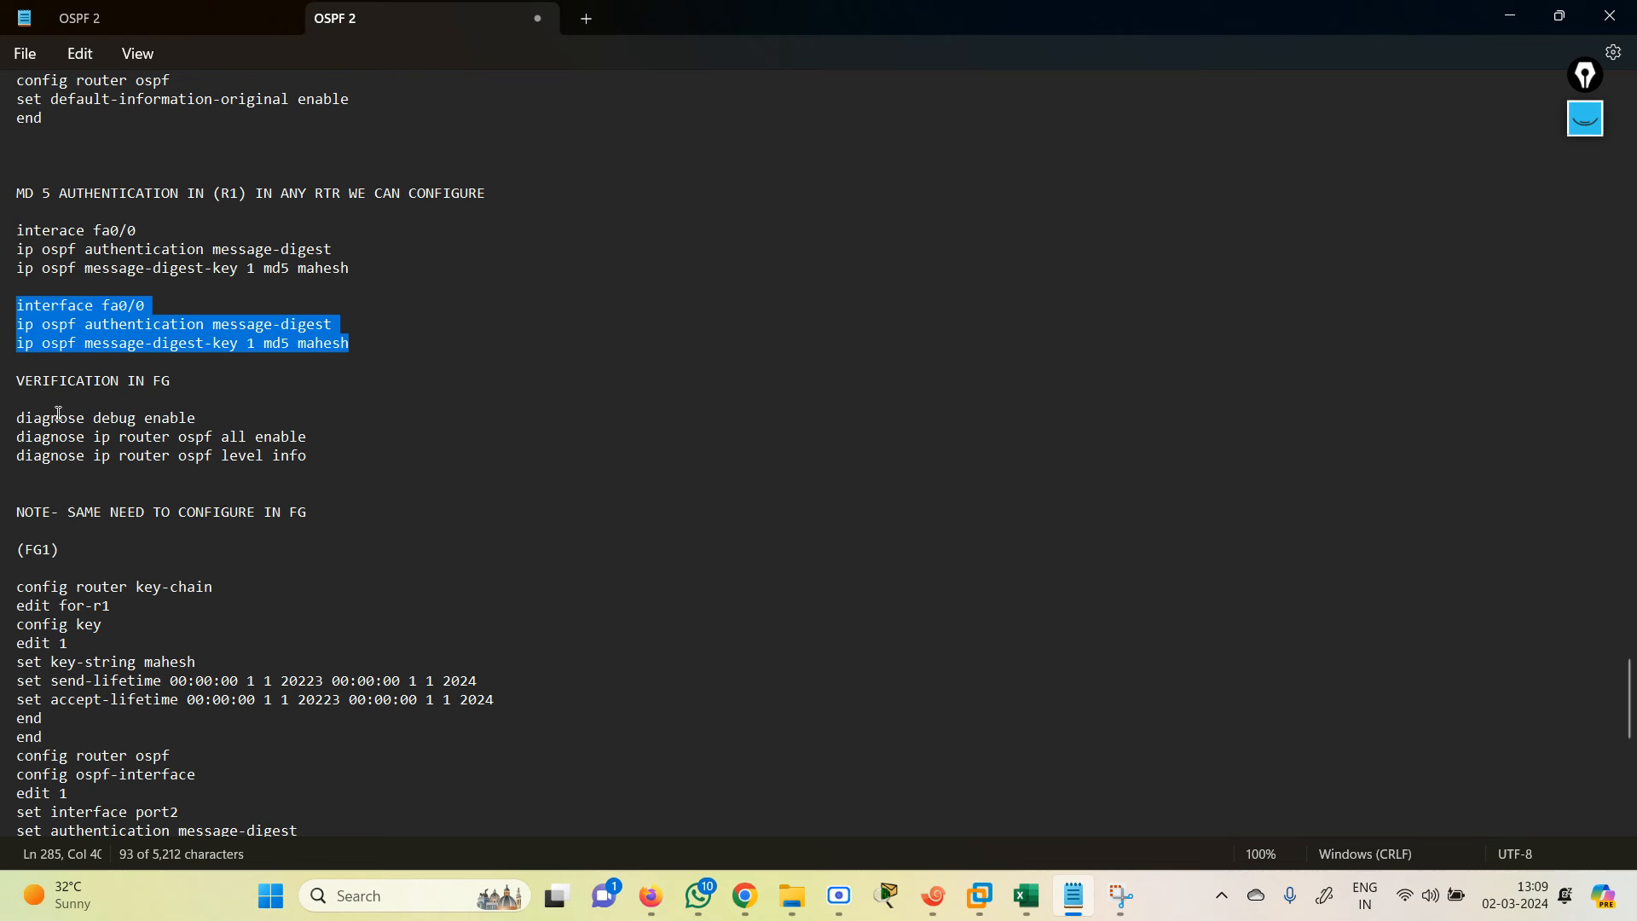
left_click_drag(21, 417, 194, 421)
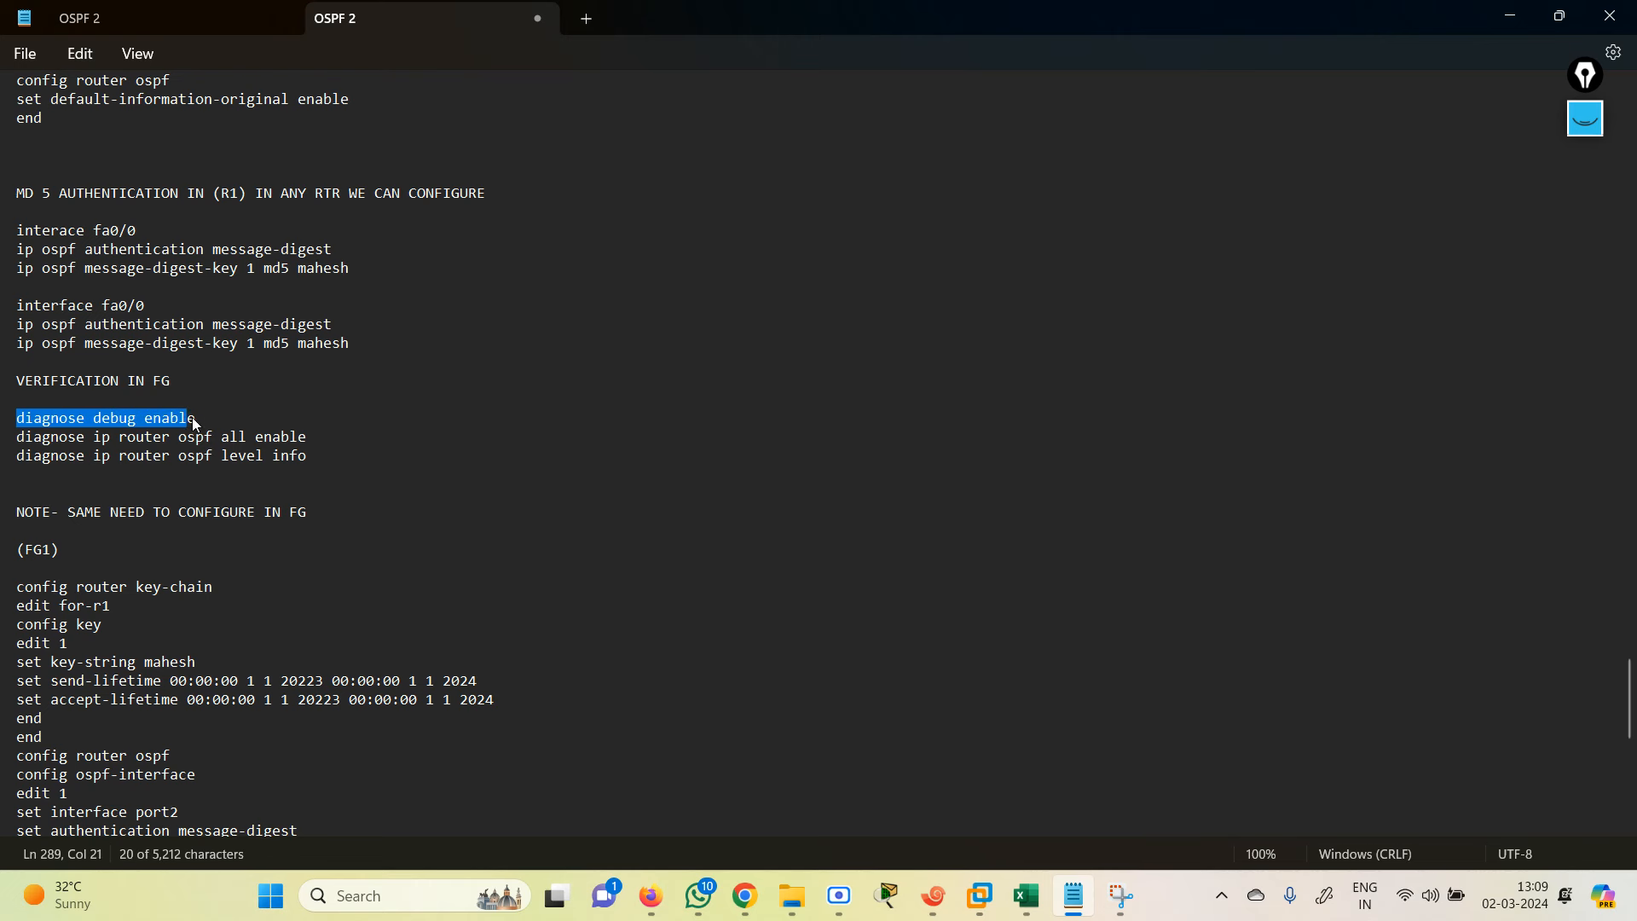
left_click_drag(327, 431, 345, 448)
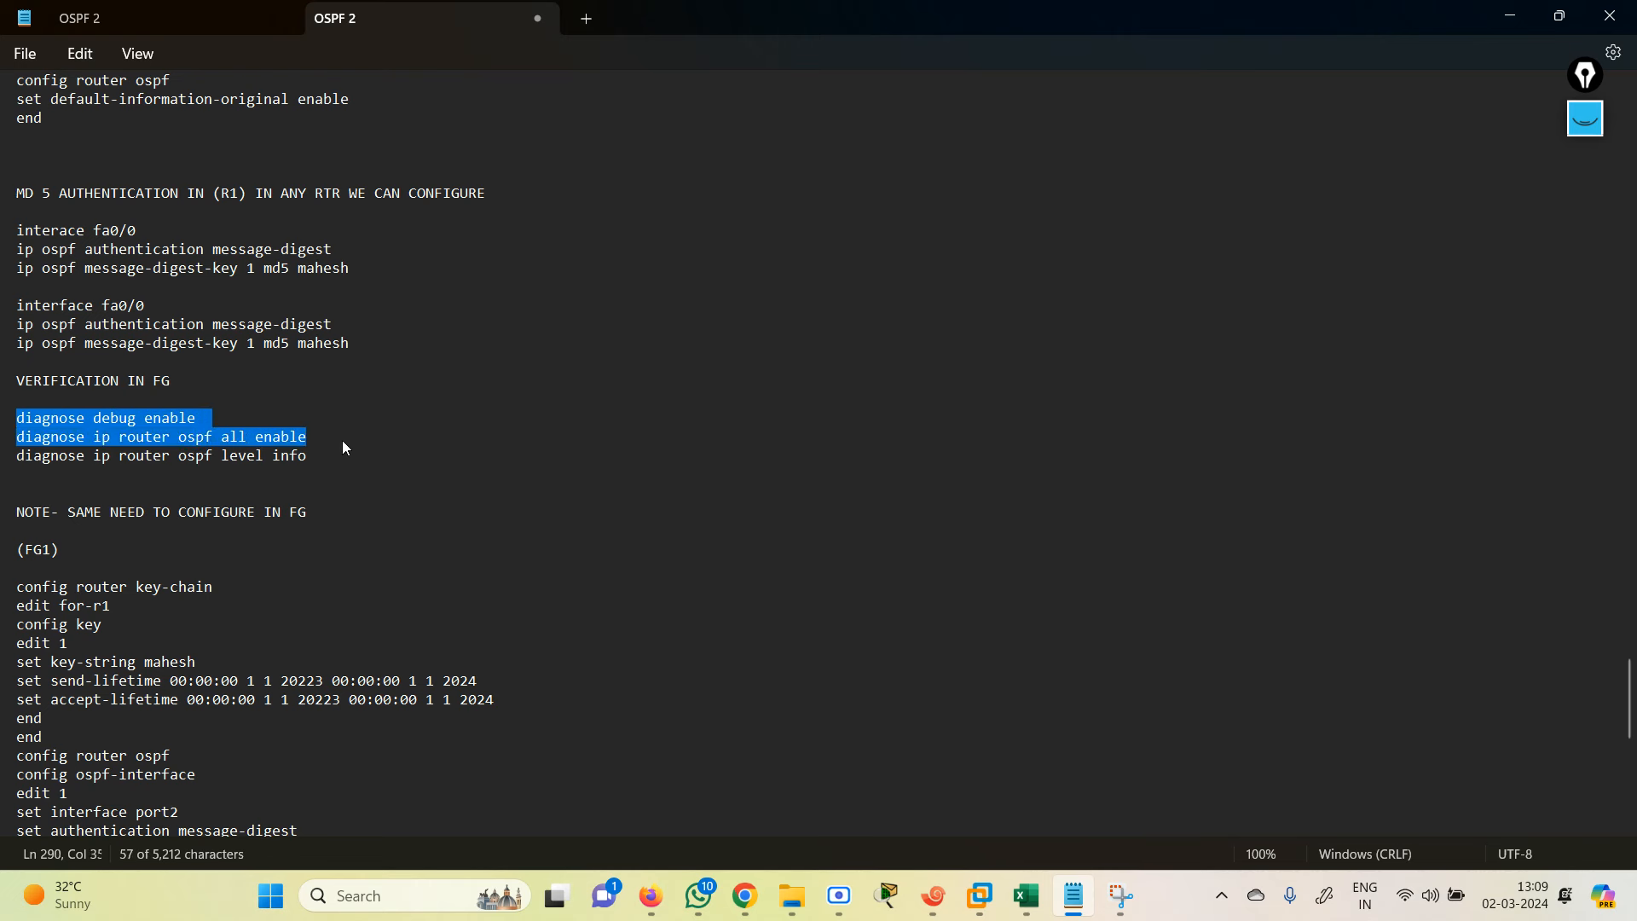
left_click_drag(344, 445, 332, 461)
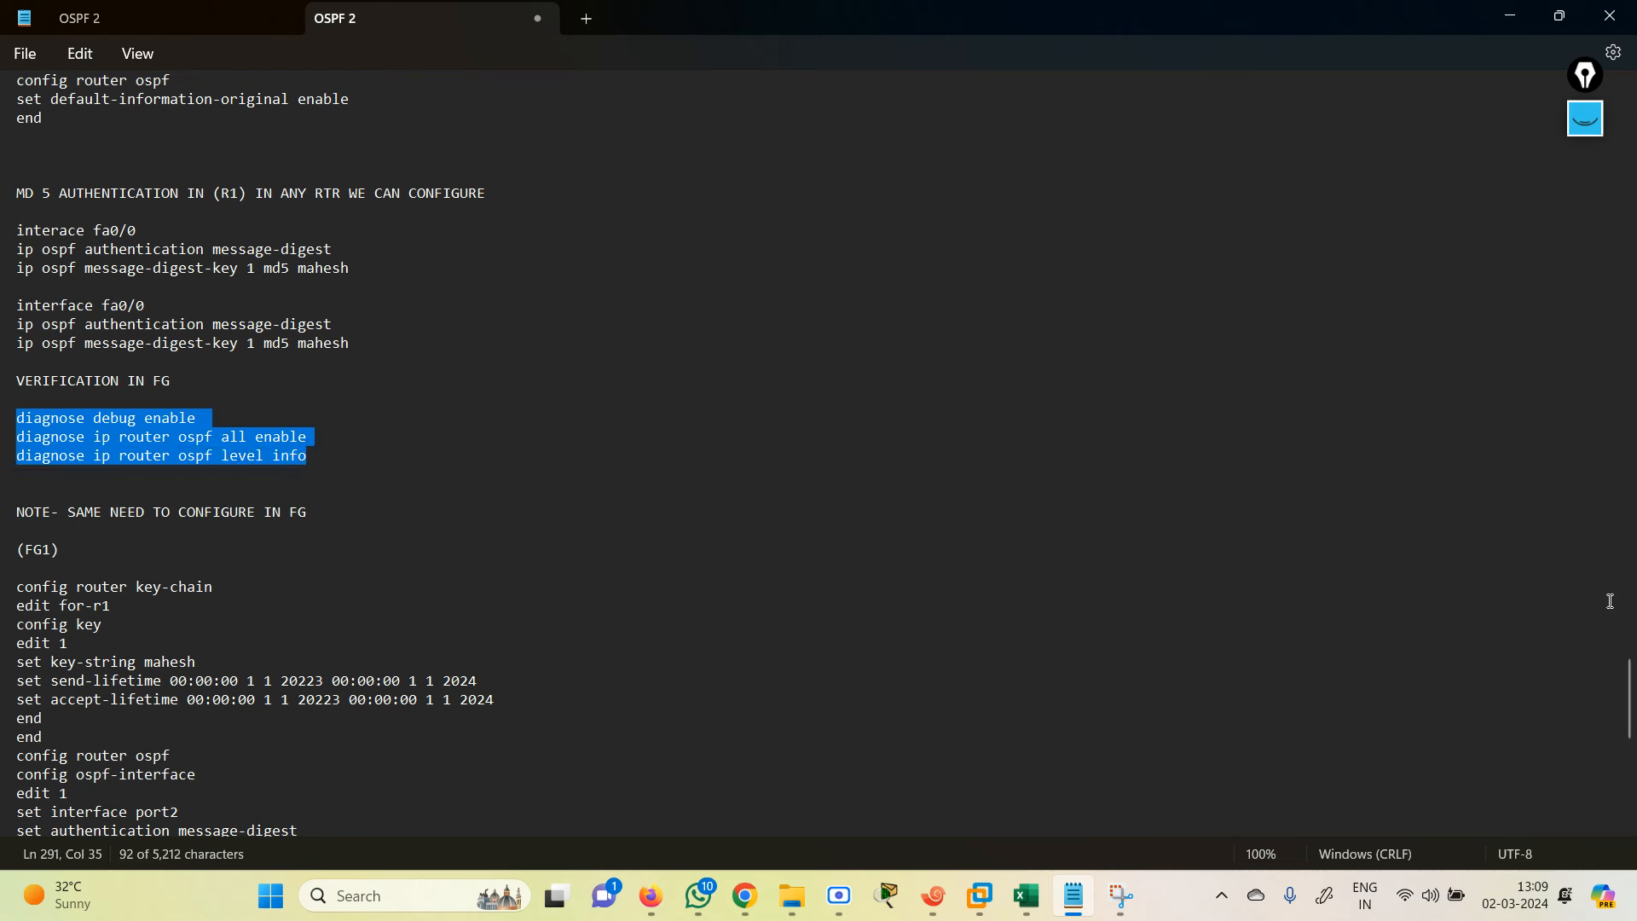
scroll(1631, 692, "down", 1)
left_click_drag(1630, 692, 1626, 702)
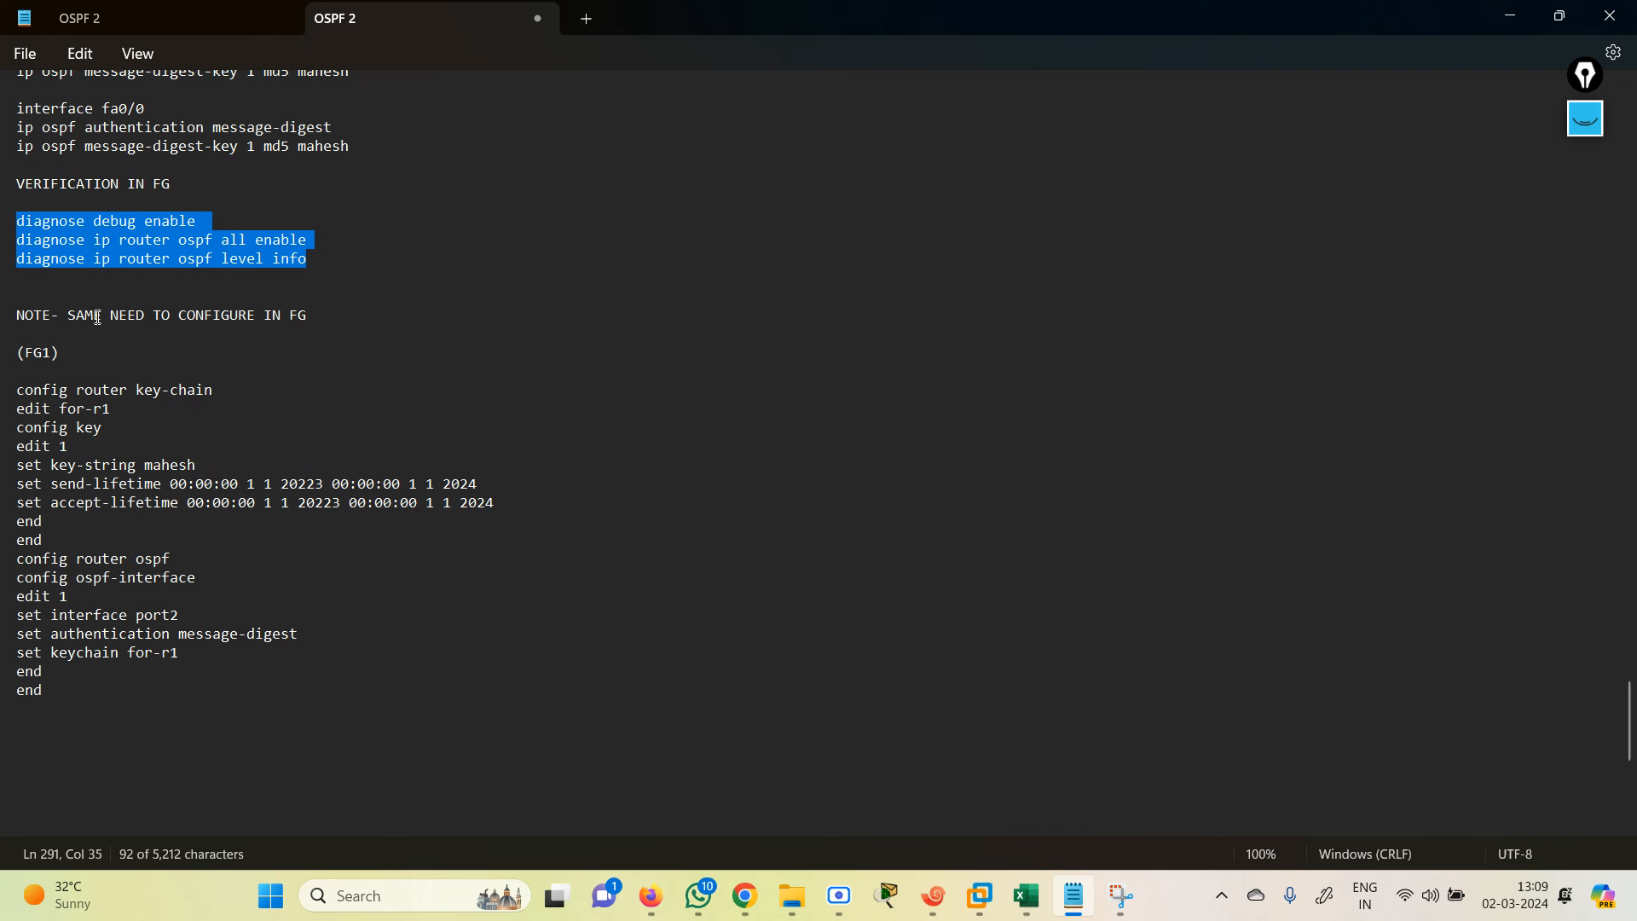
left_click_drag(27, 395, 302, 692)
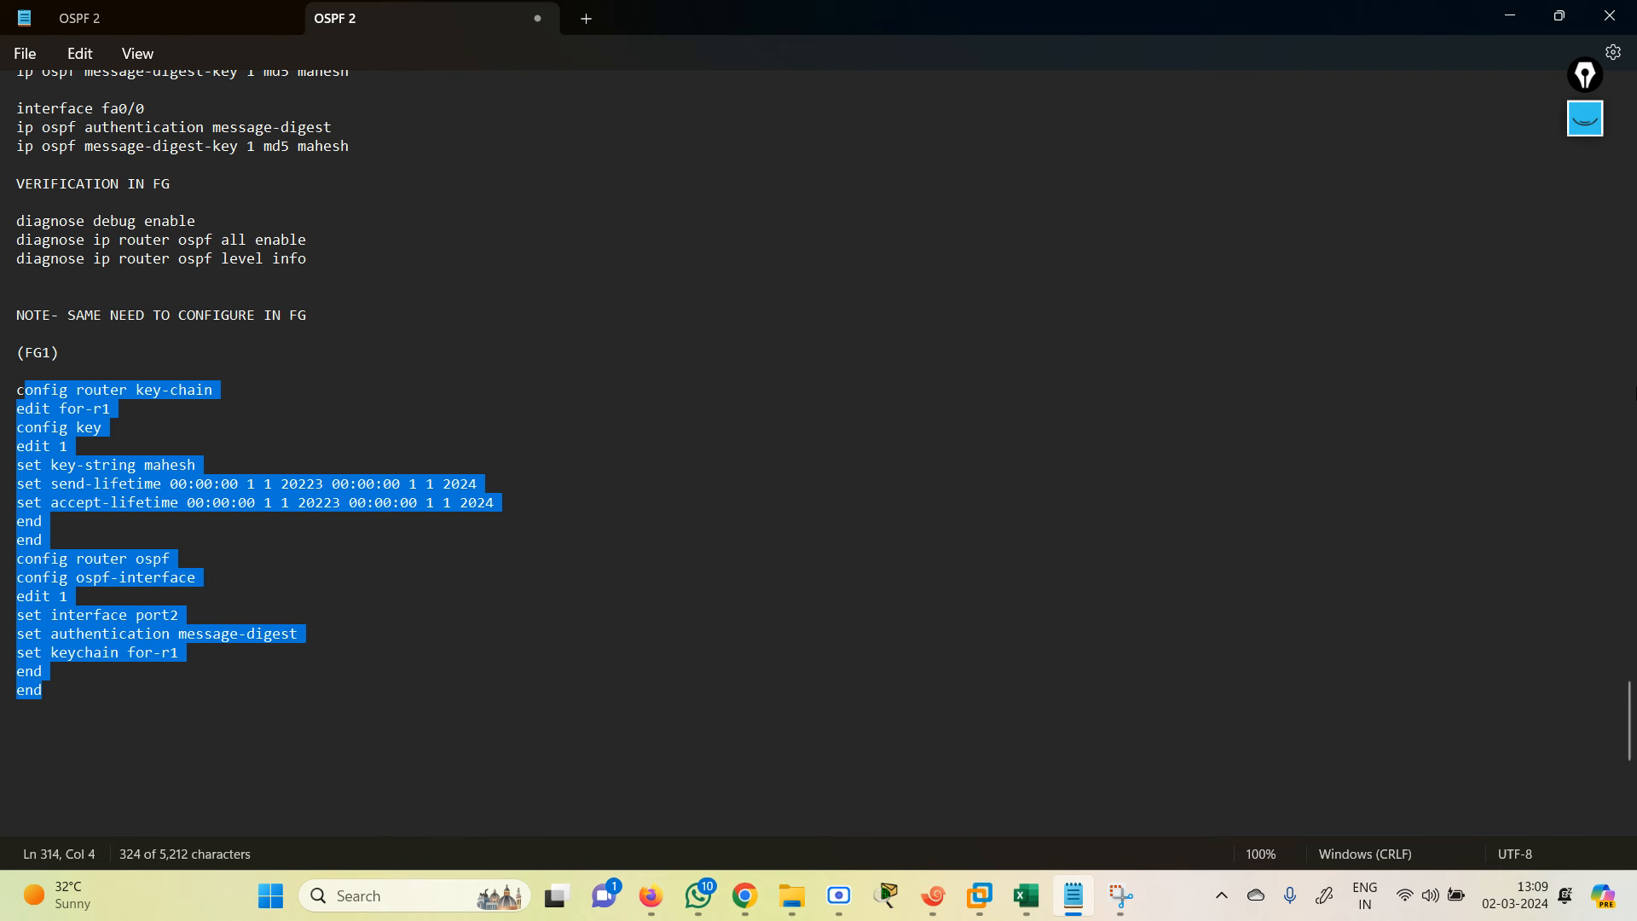
left_click_drag(1632, 721, 1632, 123)
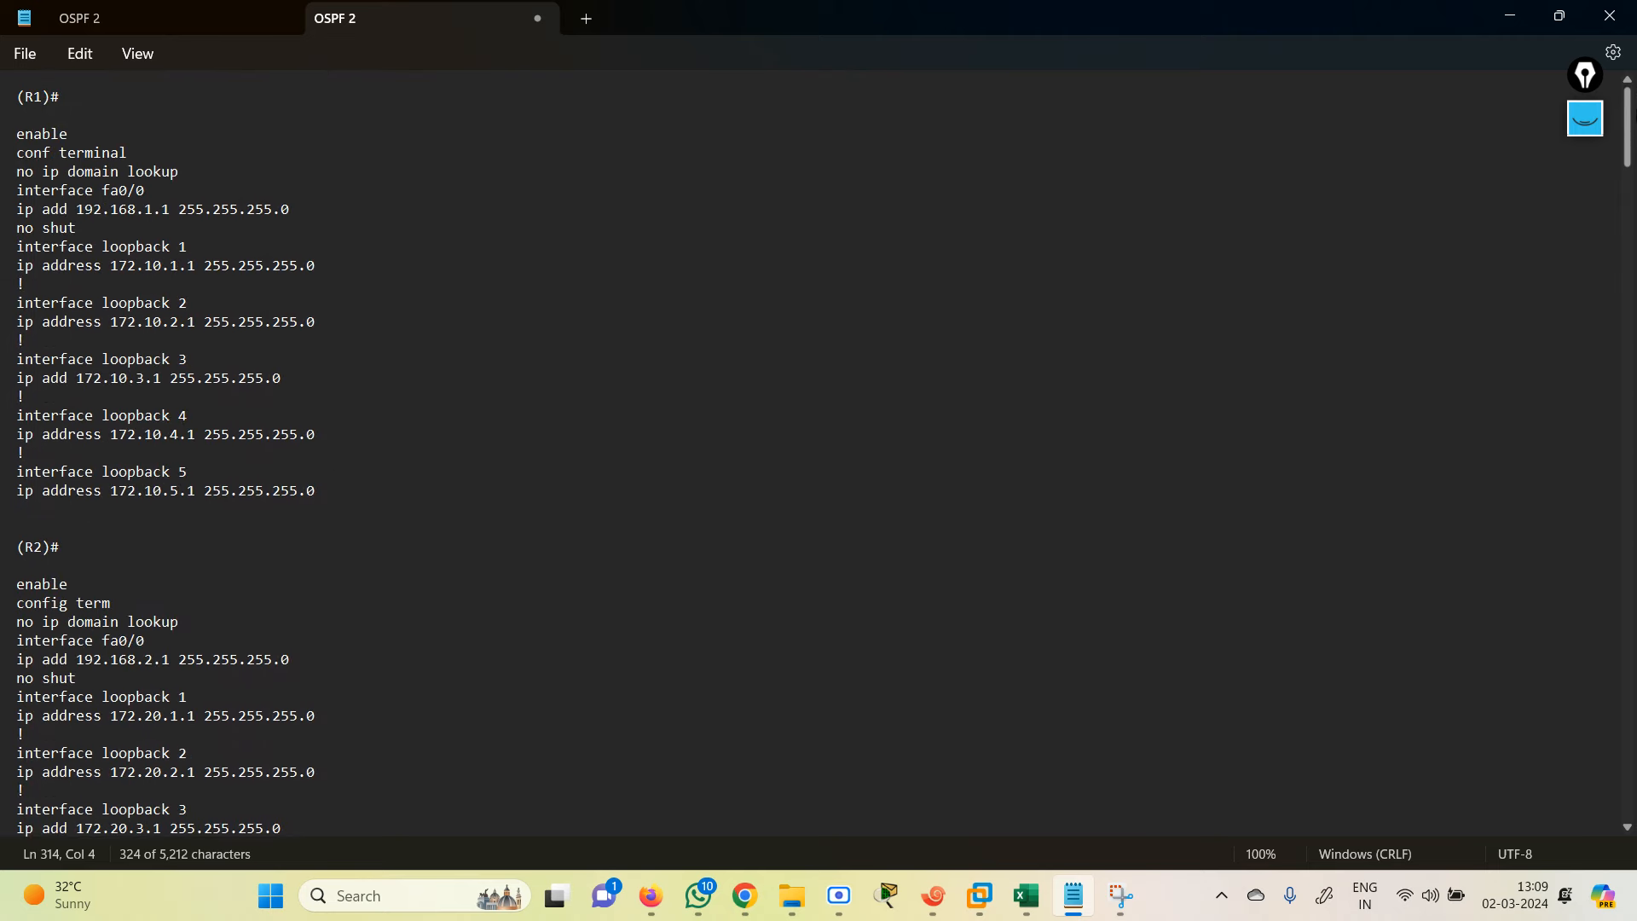
Step: Hide the Notepad notes to reveal the EVE-NG topology, then bring forward the Scre.io recorder
left_click(1510, 16)
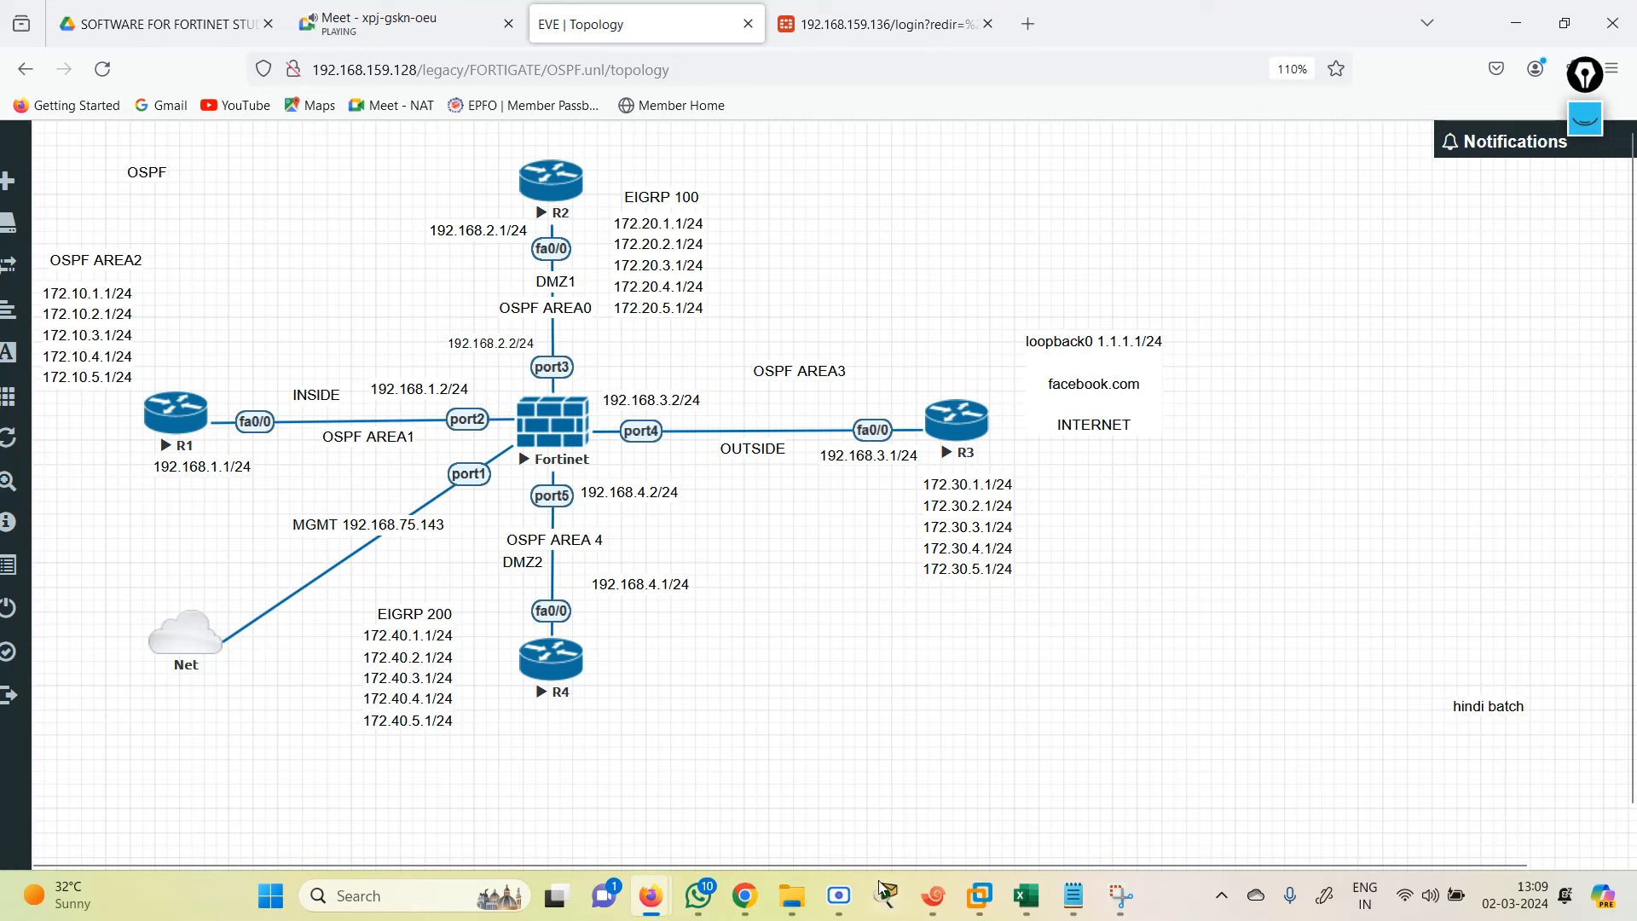
left_click(841, 909)
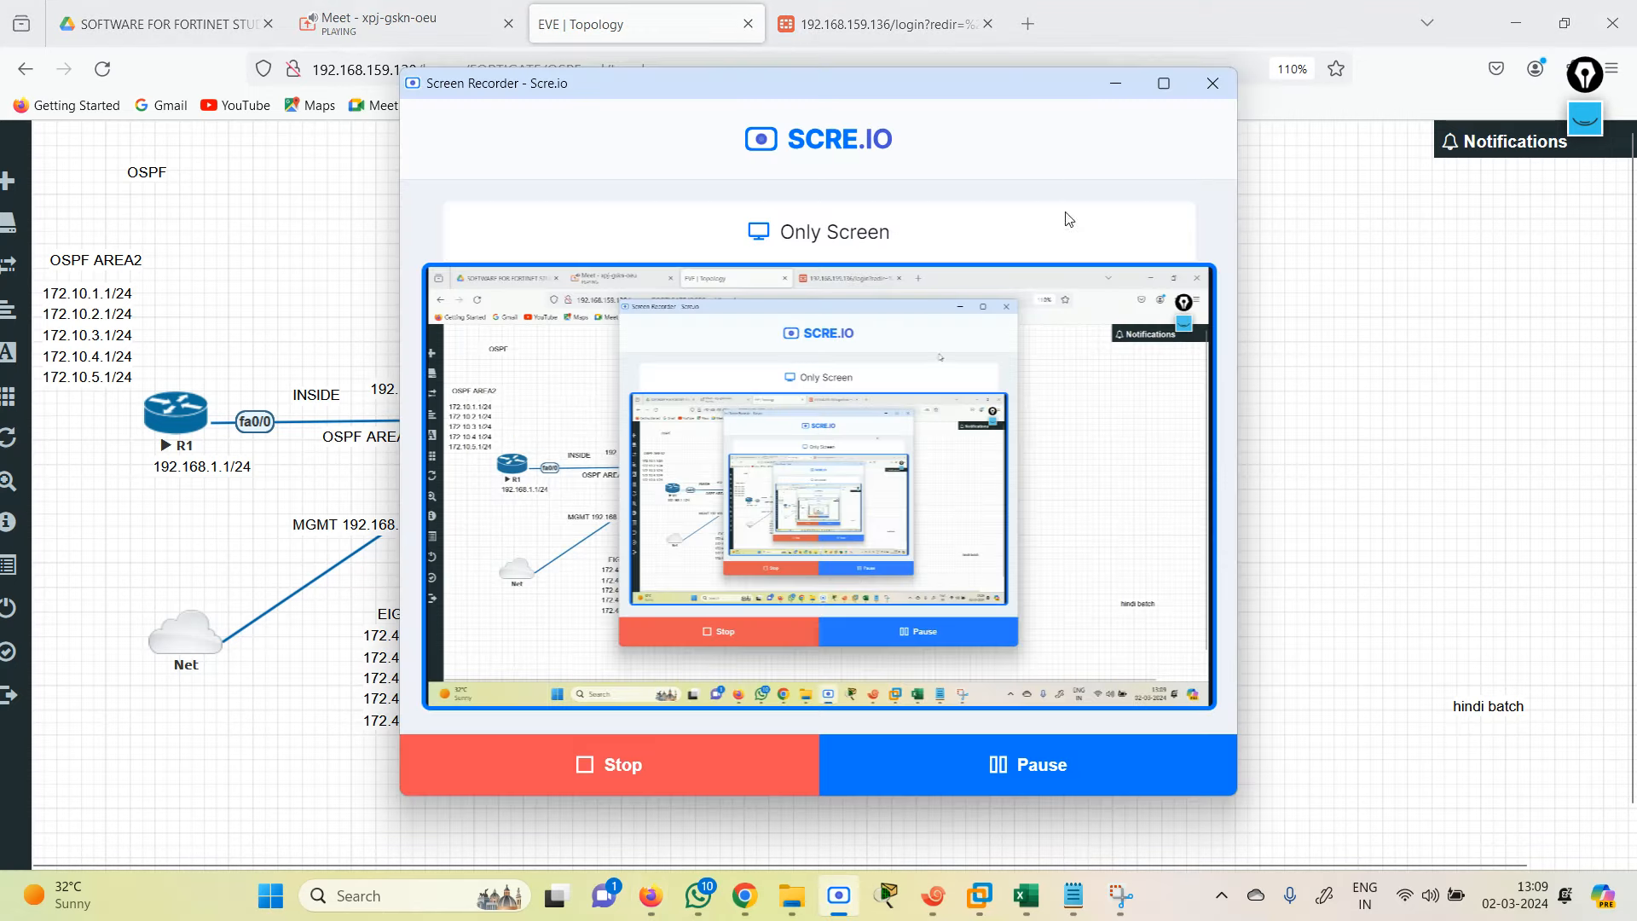